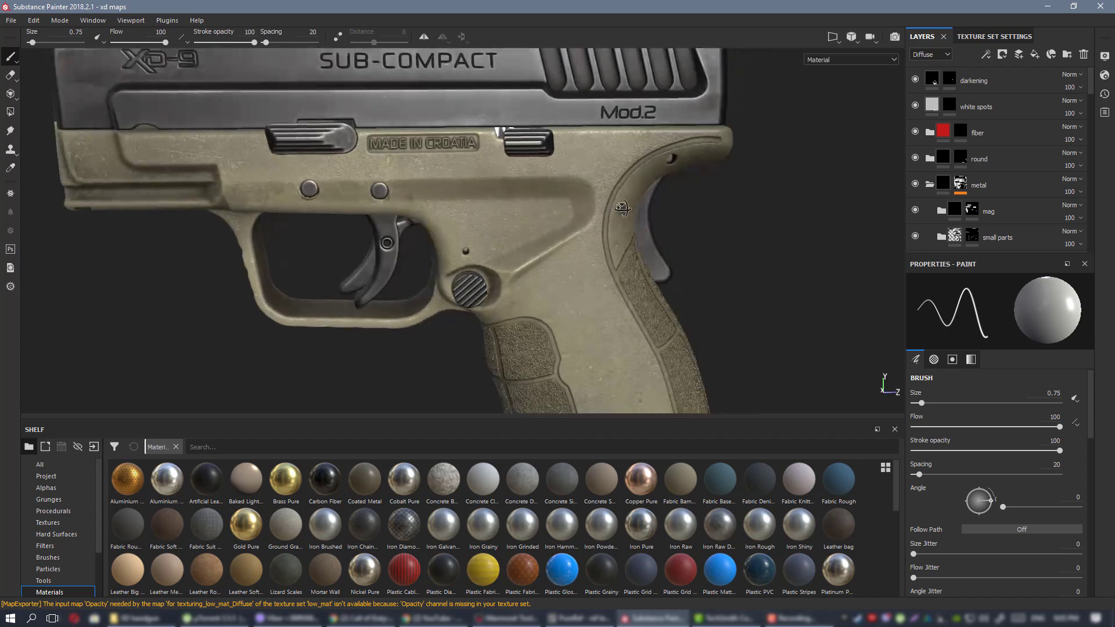
# Examine the tan polymer frame and grip of the pistols in the PureRef reference photos, and minimize the reference board.
pyautogui.keyDown('alt'); pyautogui.moveTo(573, 228); pyautogui.dragTo(493, 192, button='right'); pyautogui.keyUp('alt')
pyautogui.moveTo(1114, 281); pyautogui.dragTo(726, 291, button='right')
pyautogui.scroll(-6, 730, 300)
pyautogui.moveTo(842, 371); pyautogui.dragTo(614, 257, button='middle')
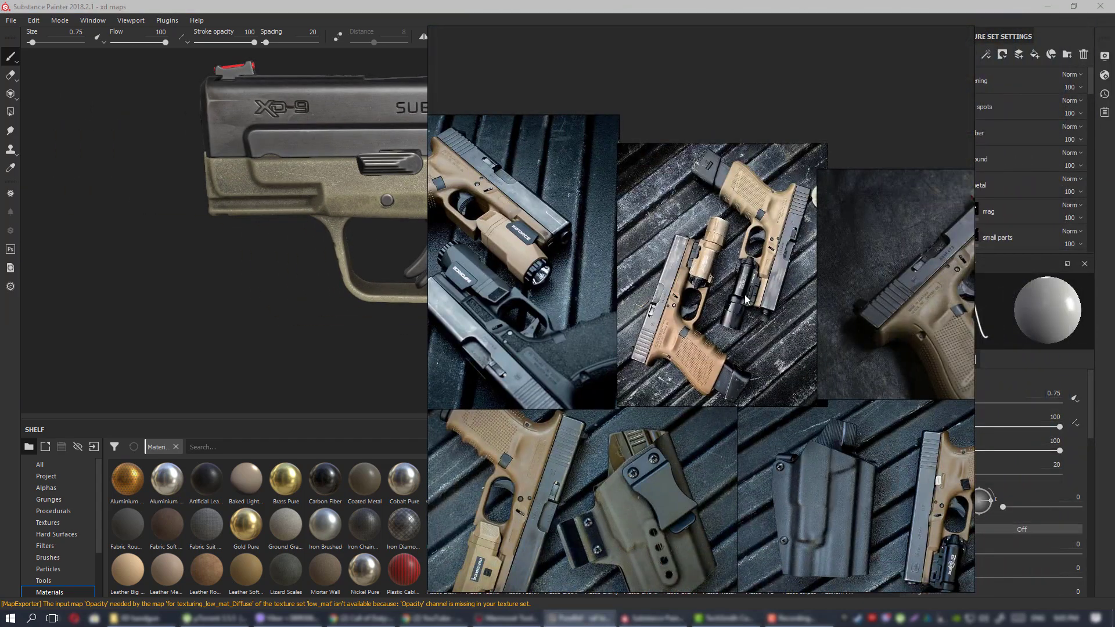
pyautogui.scroll(6, 744, 295)
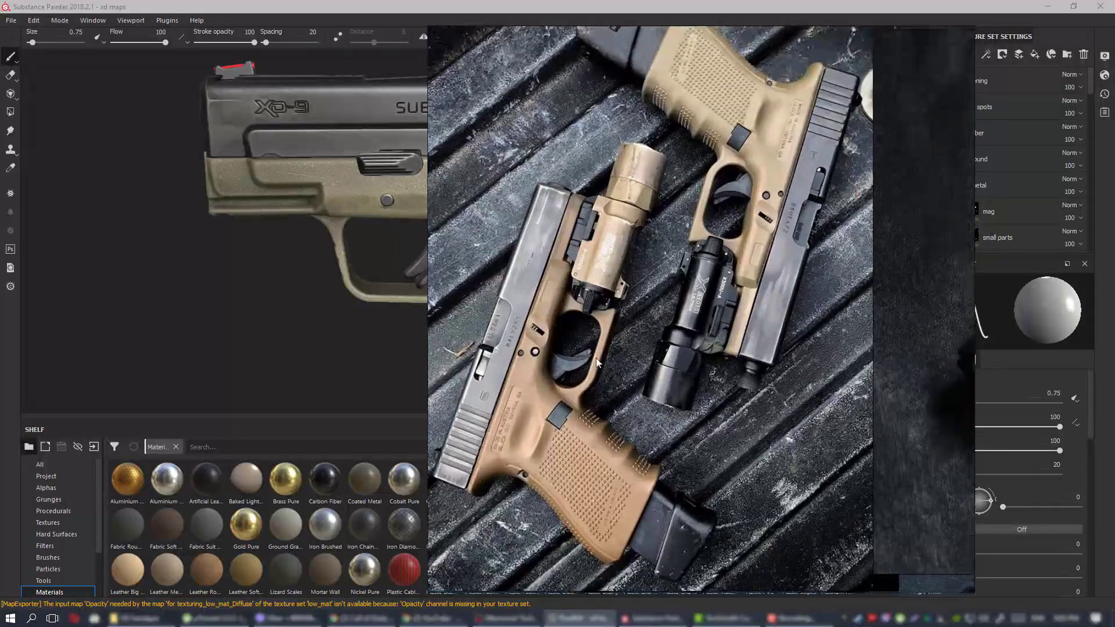
pyautogui.moveTo(596, 363); pyautogui.dragTo(626, 352, button='middle')
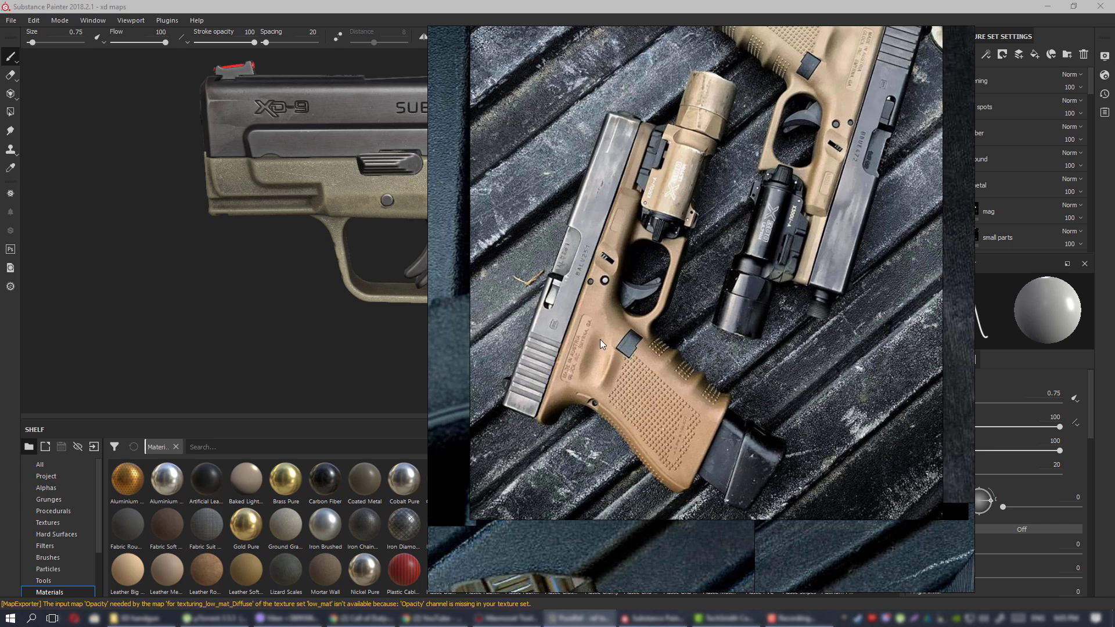
pyautogui.moveTo(666, 383)
pyautogui.mouseDown(button='middle')
pyautogui.moveTo(617, 529)
pyautogui.moveTo(664, 363)
pyautogui.mouseUp(button='middle')
pyautogui.scroll(-3, 664, 361)
pyautogui.scroll(5, 664, 362)
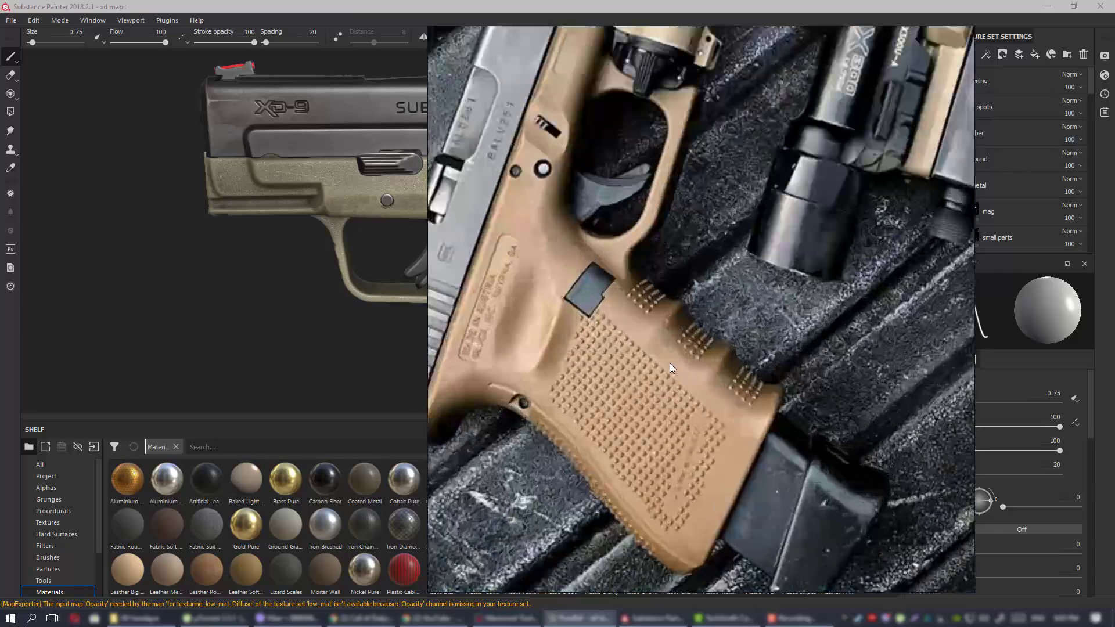
pyautogui.hotkey('ctrl', 'm')
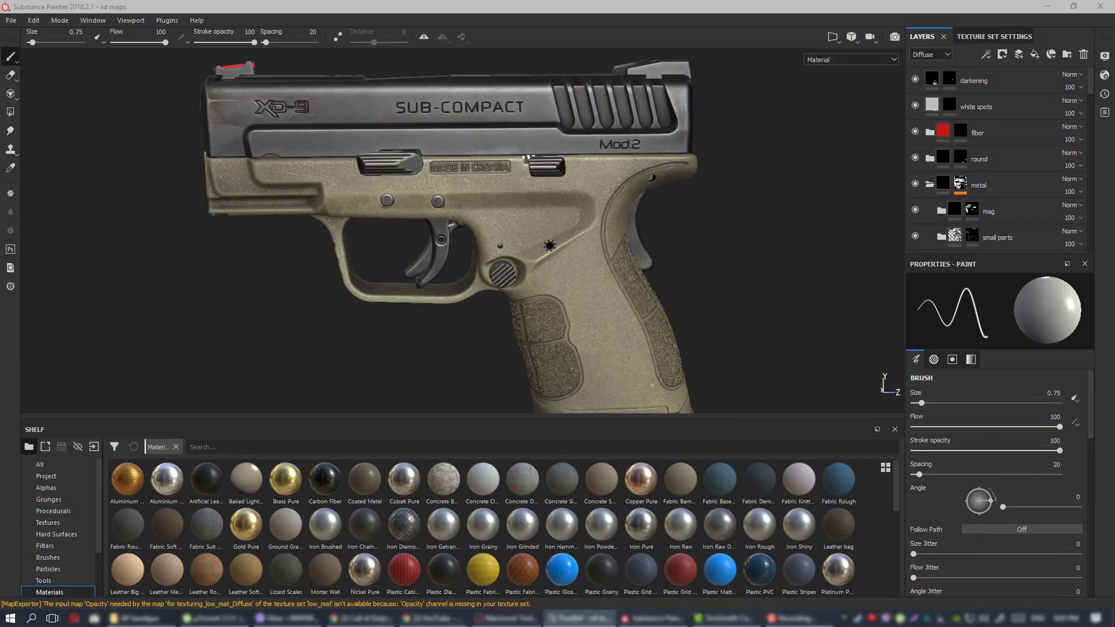
# Examine the wear marks on the pistol's grip, frame and slide from the XD-9 side.
pyautogui.keyDown('alt'); pyautogui.moveTo(549, 246); pyautogui.dragTo(592, 267); pyautogui.keyUp('alt')
pyautogui.keyDown('alt'); pyautogui.moveTo(592, 267); pyautogui.dragTo(746, 331, button='right'); pyautogui.keyUp('alt')
pyautogui.keyDown('alt'); pyautogui.moveTo(746, 331); pyautogui.dragTo(520, 141, button='middle'); pyautogui.keyUp('alt')
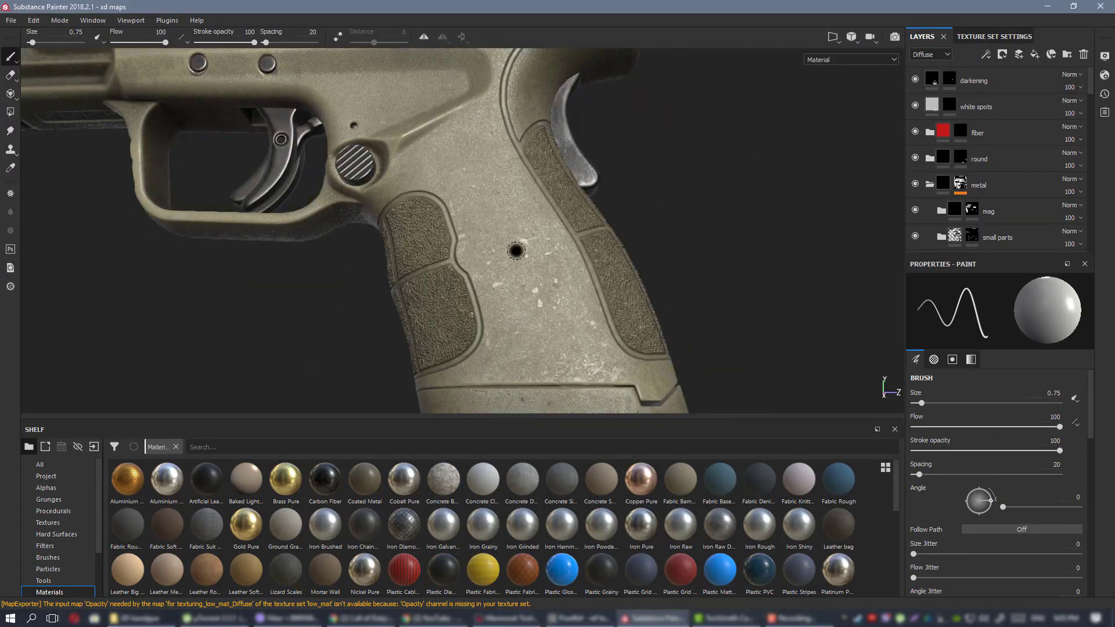
pyautogui.keyDown('alt'); pyautogui.moveTo(516, 251); pyautogui.dragTo(664, 464, button='middle'); pyautogui.keyUp('alt')
pyautogui.keyDown('alt'); pyautogui.moveTo(485, 234); pyautogui.dragTo(528, 209); pyautogui.keyUp('alt')
pyautogui.keyDown('alt'); pyautogui.moveTo(528, 209); pyautogui.dragTo(677, 207, button='middle'); pyautogui.keyUp('alt')
pyautogui.keyDown('alt'); pyautogui.moveTo(677, 207); pyautogui.dragTo(690, 216); pyautogui.keyUp('alt')
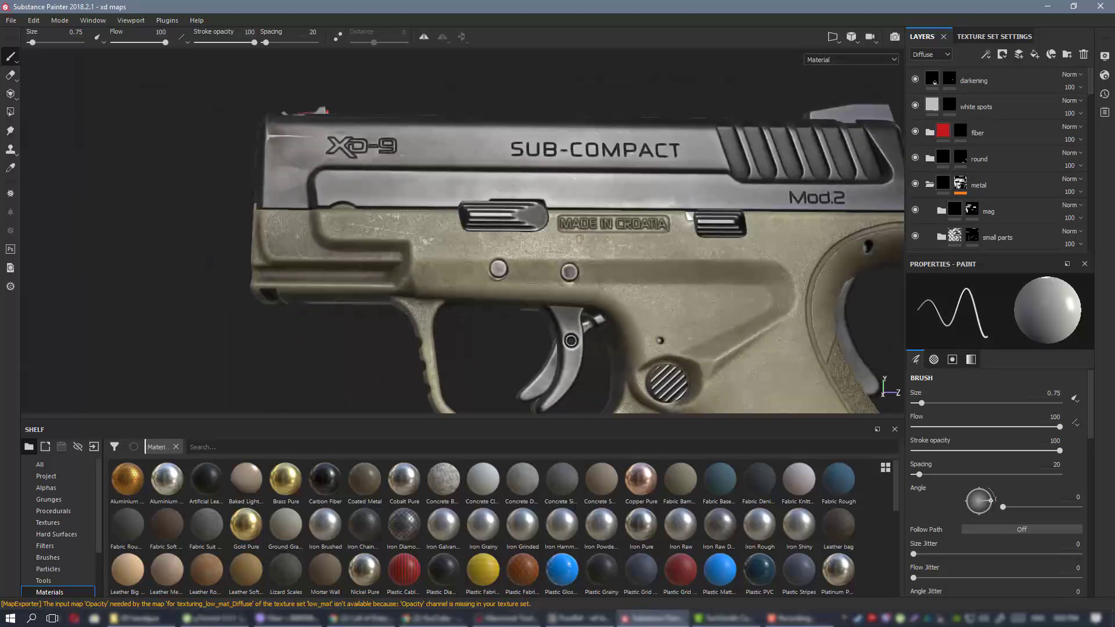
pyautogui.keyDown('alt'); pyautogui.moveTo(689, 216); pyautogui.dragTo(531, 205, button='right'); pyautogui.keyUp('alt')
pyautogui.keyDown('alt'); pyautogui.moveTo(531, 204); pyautogui.dragTo(380, 125, button='middle'); pyautogui.keyUp('alt')
pyautogui.keyDown('alt'); pyautogui.moveTo(380, 125); pyautogui.dragTo(222, 117, button='right'); pyautogui.keyUp('alt')
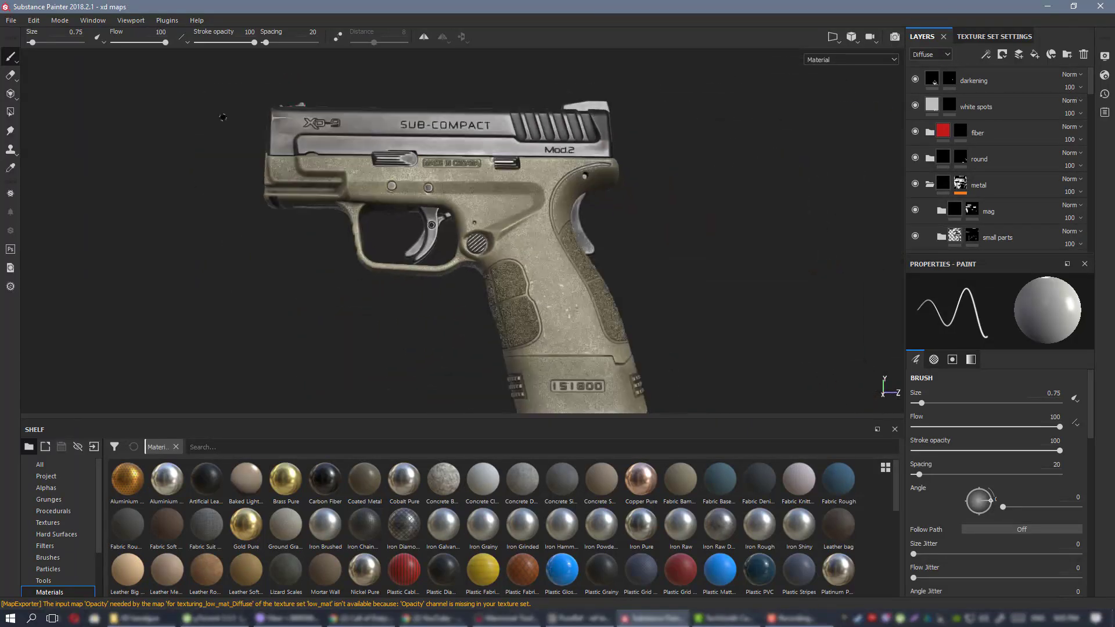
# Inspect the pistol's materials on both sides under a rotated environment light.
pyautogui.keyDown('alt'); pyautogui.moveTo(223, 118); pyautogui.dragTo(99, 218); pyautogui.keyUp('alt')
pyautogui.keyDown('alt'); pyautogui.moveTo(598, 204); pyautogui.dragTo(508, 226); pyautogui.keyUp('alt')
pyautogui.keyDown('shift'); pyautogui.moveTo(508, 226); pyautogui.dragTo(613, 228, button='right'); pyautogui.keyUp('shift')
pyautogui.keyDown('alt'); pyautogui.moveTo(613, 229); pyautogui.dragTo(585, 281, button='middle'); pyautogui.keyUp('alt')
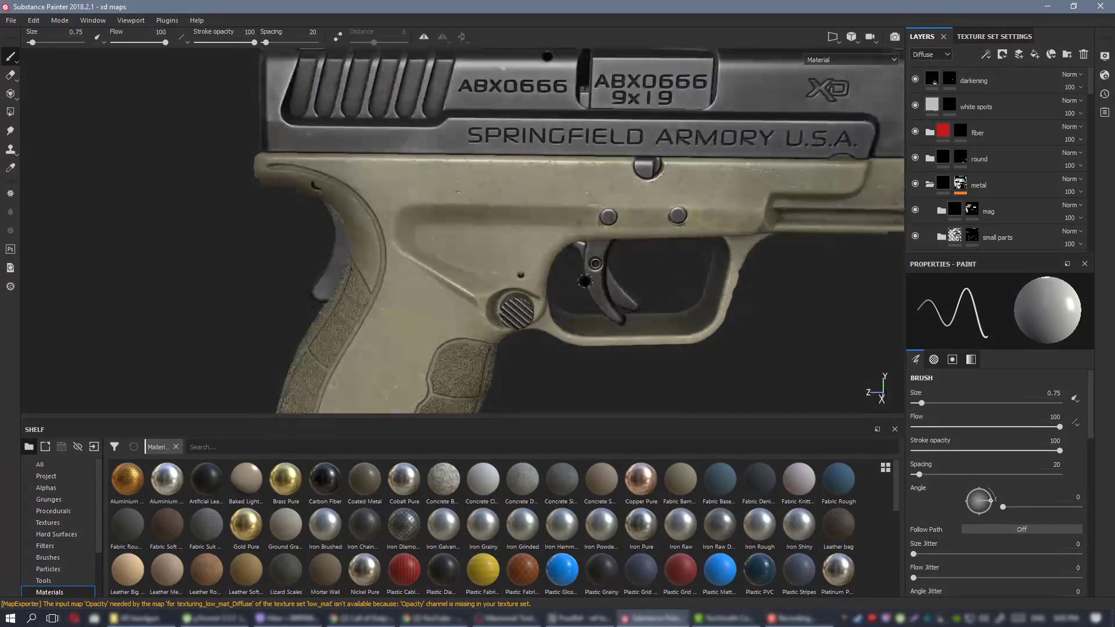
pyautogui.keyDown('alt'); pyautogui.moveTo(585, 281); pyautogui.dragTo(511, 255, button='right'); pyautogui.keyUp('alt')
pyautogui.keyDown('alt'); pyautogui.moveTo(511, 255); pyautogui.dragTo(1103, 232); pyautogui.keyUp('alt')
pyautogui.keyDown('alt'); pyautogui.moveTo(476, 204); pyautogui.dragTo(662, 202); pyautogui.keyUp('alt')
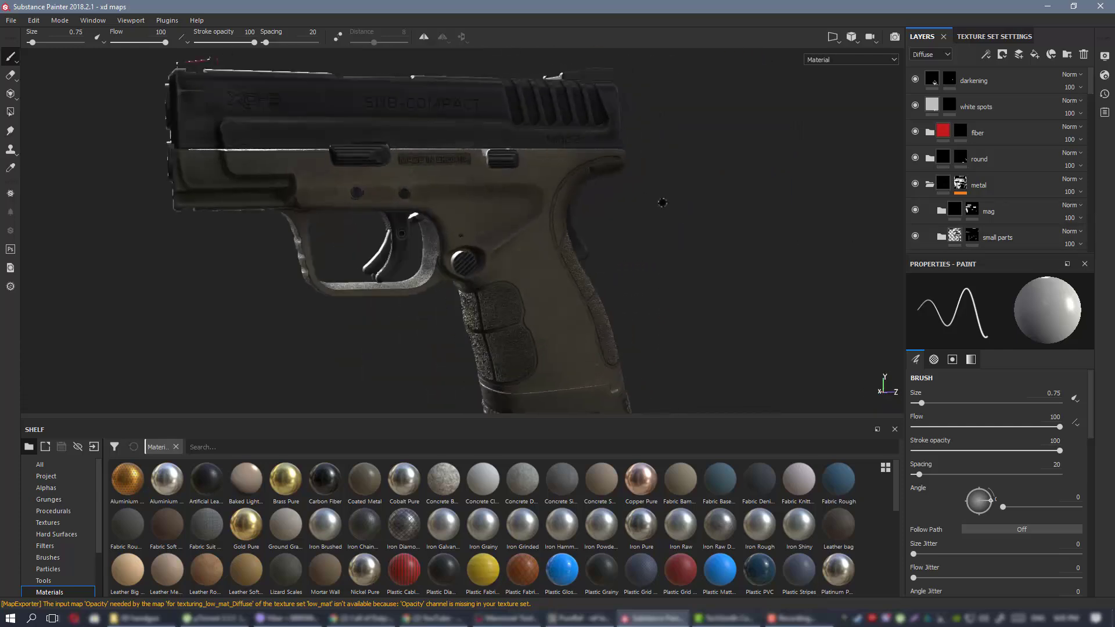
pyautogui.keyDown('shift'); pyautogui.moveTo(663, 203); pyautogui.dragTo(760, 203, button='right'); pyautogui.keyUp('shift')
pyautogui.keyDown('alt'); pyautogui.moveTo(639, 221); pyautogui.dragTo(691, 220, button='right'); pyautogui.keyUp('alt')
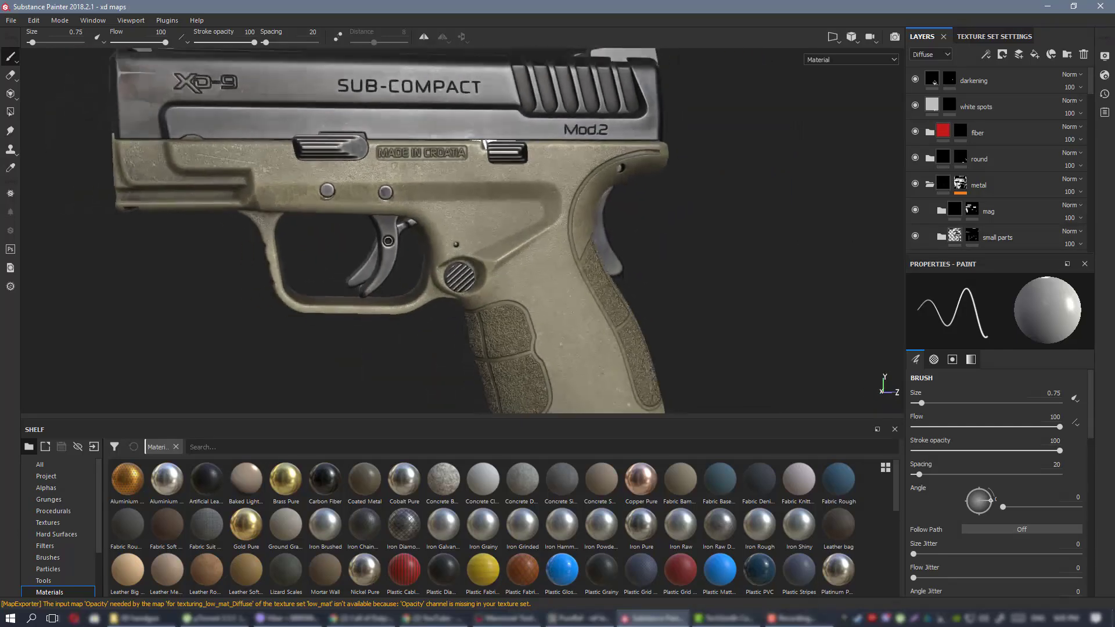
# Examine how the tan plastic frame's surface variation and gloss react to light from slightly different angles.
pyautogui.keyDown('alt'); pyautogui.moveTo(484, 142); pyautogui.dragTo(513, 203, button='right'); pyautogui.keyUp('alt')
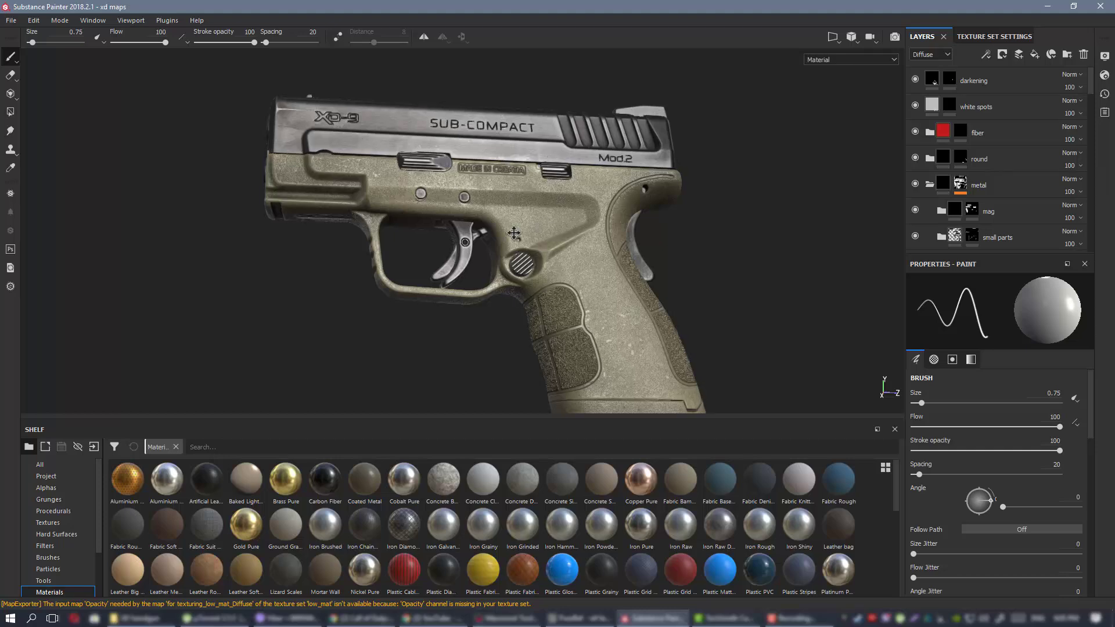
pyautogui.keyDown('alt'); pyautogui.moveTo(514, 233); pyautogui.dragTo(467, 225, button='middle'); pyautogui.keyUp('alt')
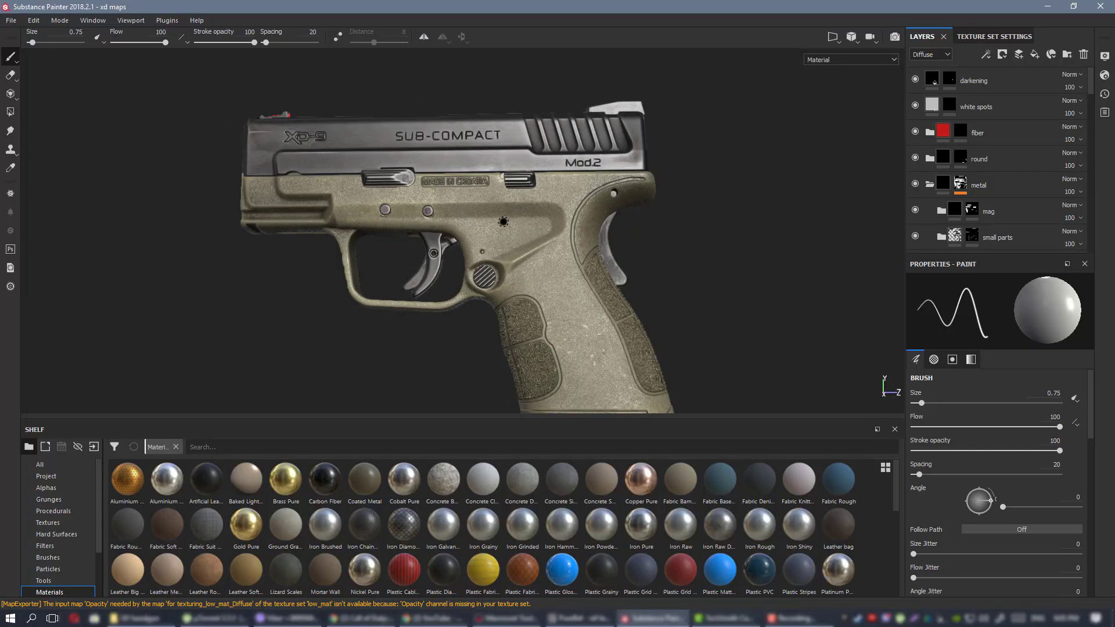
pyautogui.scroll(3, 503, 222)
pyautogui.scroll(-1, 423, 211)
pyautogui.keyDown('alt'); pyautogui.moveTo(423, 212); pyautogui.dragTo(584, 214); pyautogui.keyUp('alt')
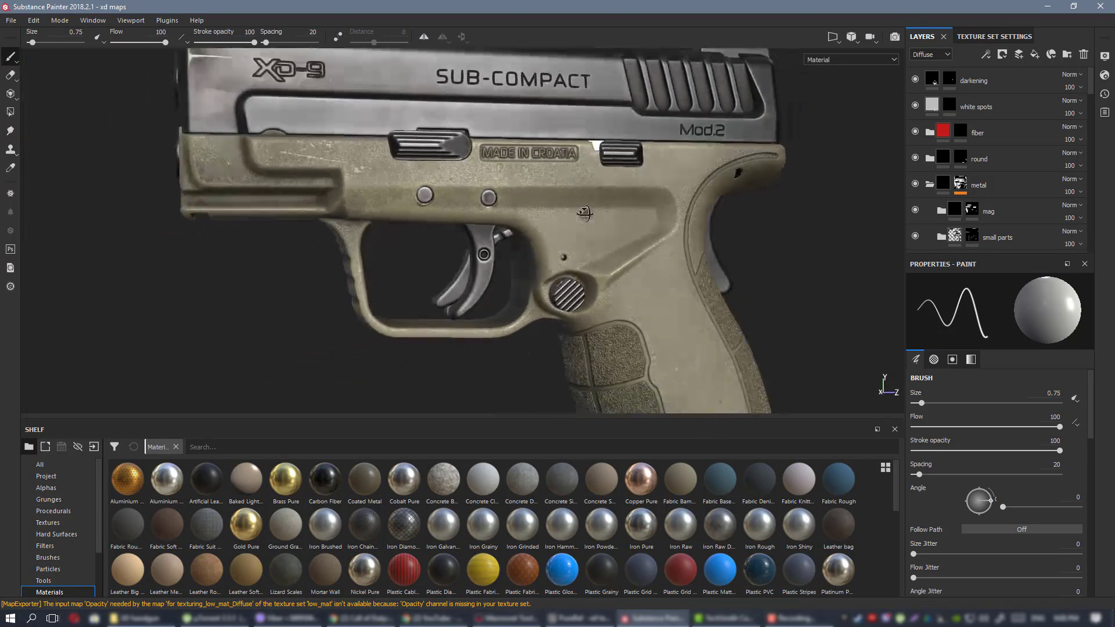
pyautogui.keyDown('alt'); pyautogui.moveTo(584, 213); pyautogui.dragTo(532, 226, button='middle'); pyautogui.keyUp('alt')
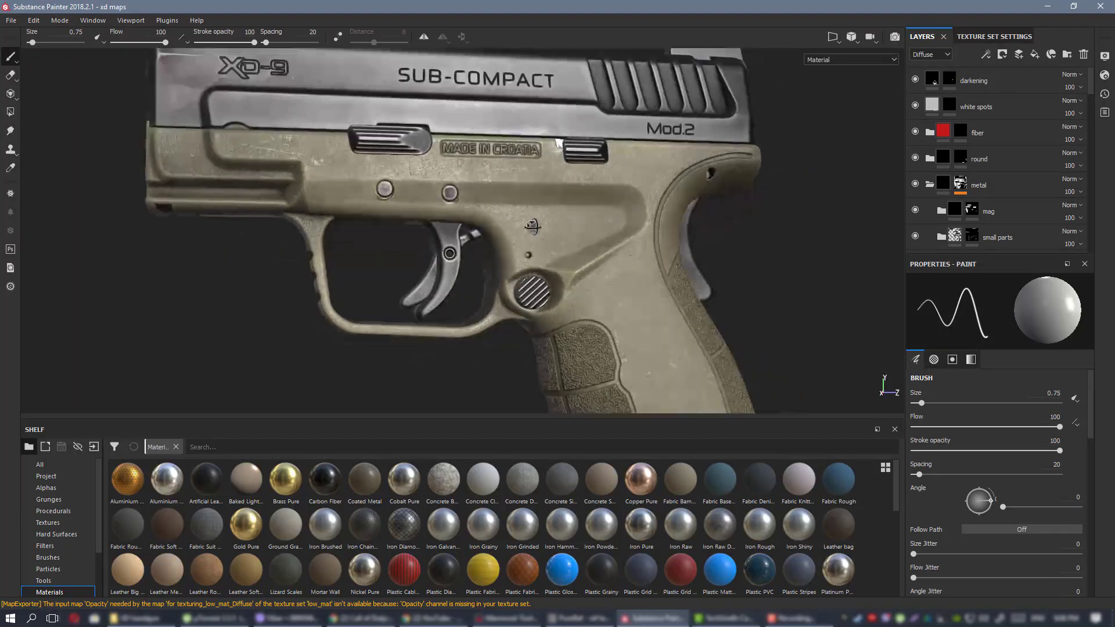
pyautogui.keyDown('alt'); pyautogui.moveTo(532, 226); pyautogui.dragTo(588, 227); pyautogui.keyUp('alt')
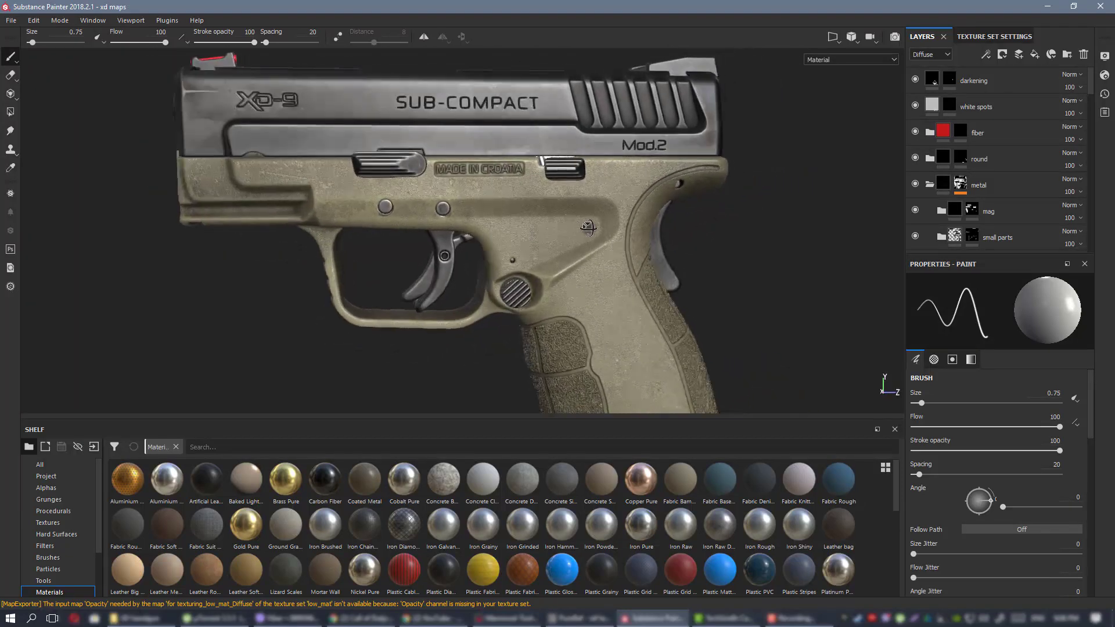
pyautogui.scroll(-1, 562, 225)
pyautogui.keyDown('alt'); pyautogui.moveTo(517, 240); pyautogui.dragTo(503, 221, button='right'); pyautogui.keyUp('alt')
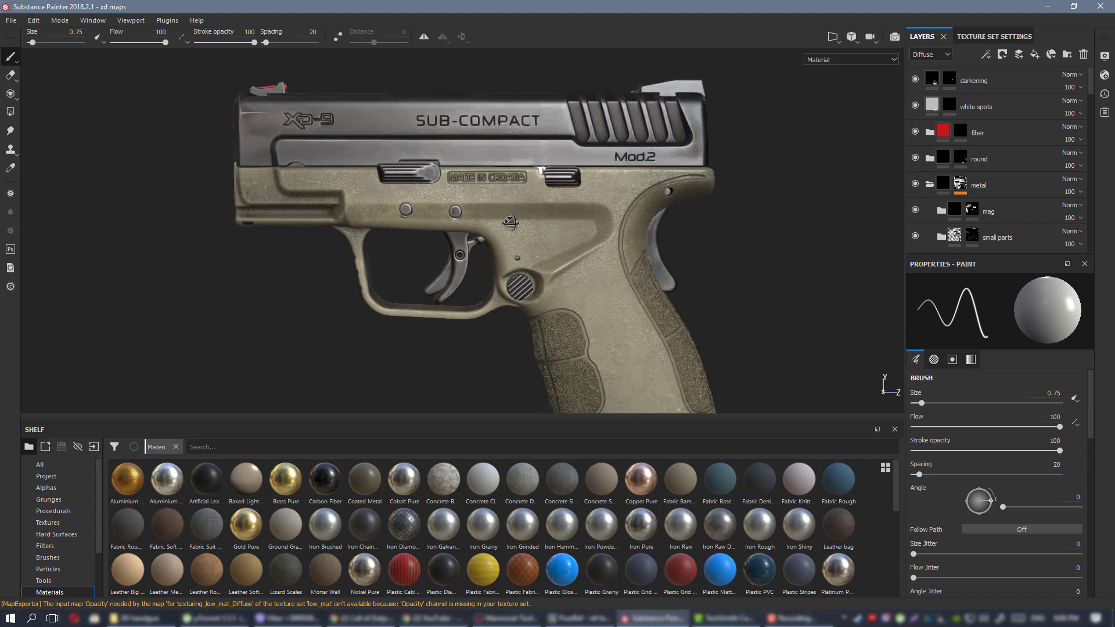
pyautogui.scroll(3, 548, 266)
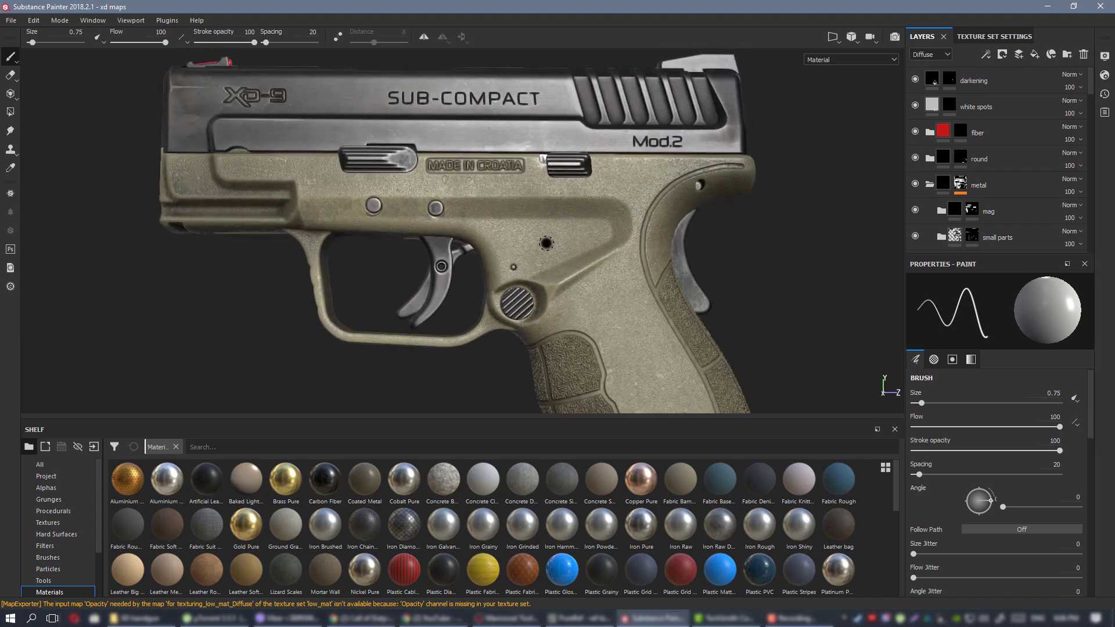
pyautogui.scroll(-2, 545, 243)
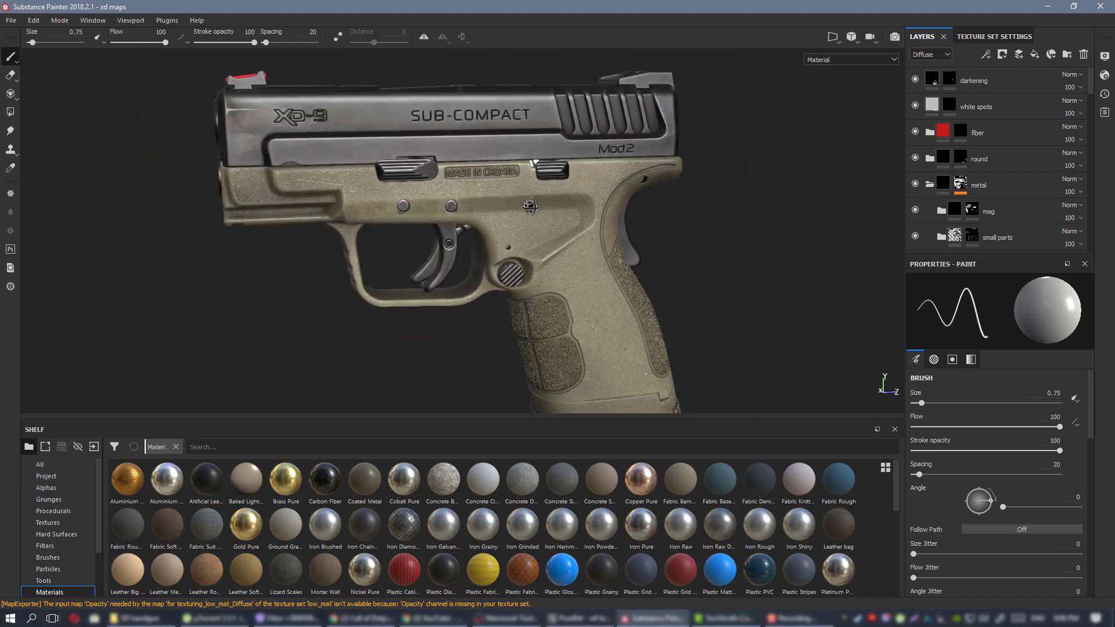
pyautogui.scroll(2, 433, 223)
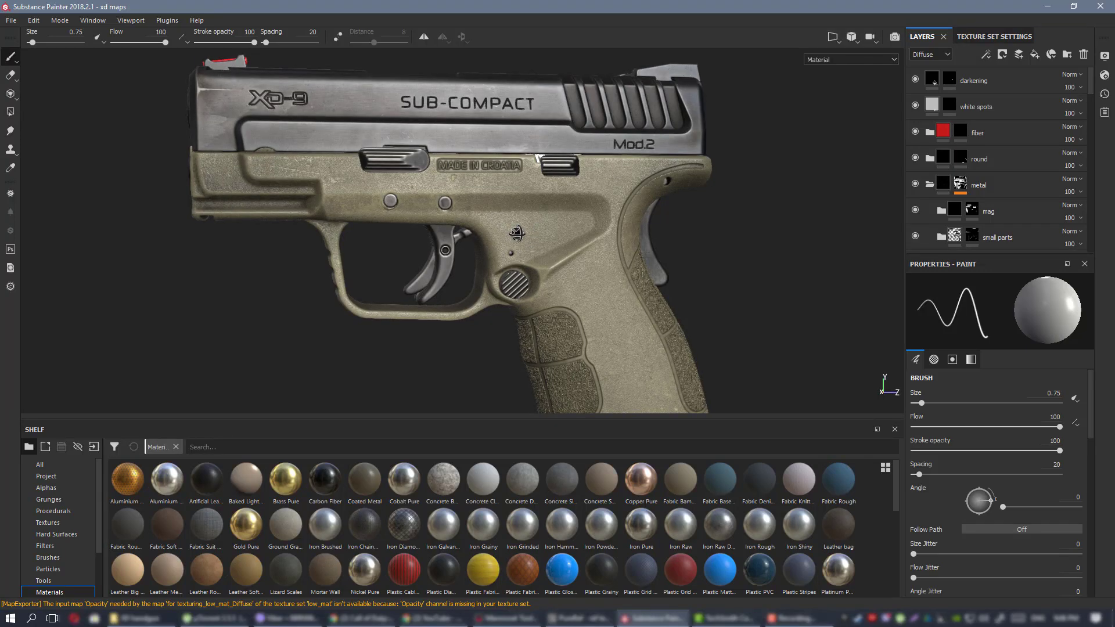
pyautogui.moveTo(569, 246)
pyautogui.keyDown('alt'); pyautogui.mouseDown()
pyautogui.moveTo(548, 242)
pyautogui.moveTo(537, 215)
pyautogui.moveTo(567, 243)
pyautogui.mouseUp(); pyautogui.keyUp('alt')
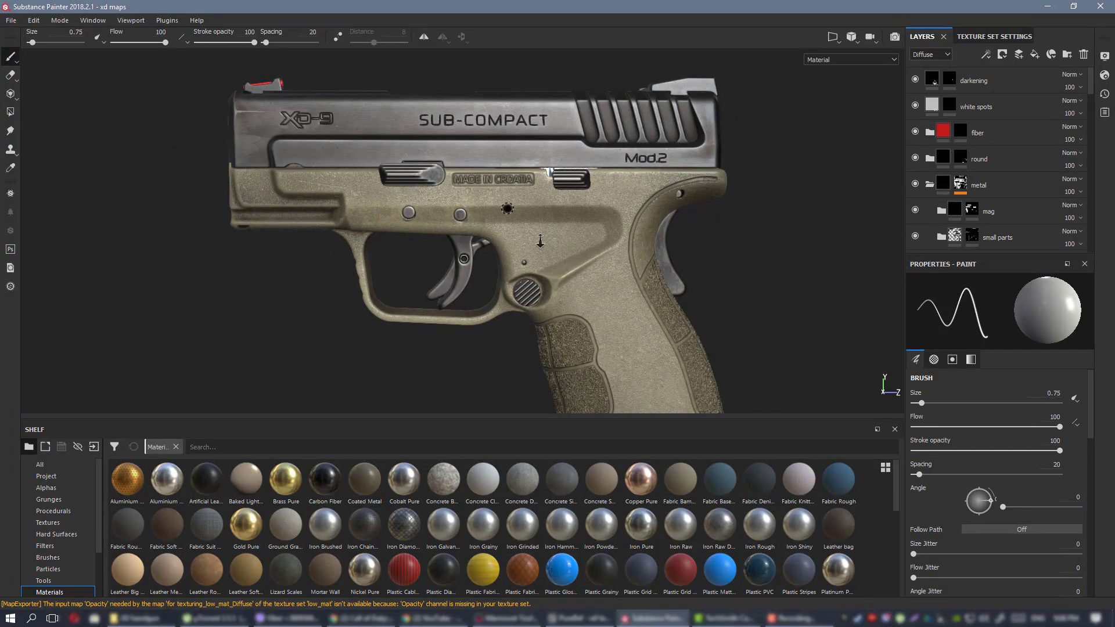
pyautogui.keyDown('alt'); pyautogui.moveTo(540, 241); pyautogui.dragTo(519, 234, button='right'); pyautogui.keyUp('alt')
pyautogui.keyDown('alt'); pyautogui.moveTo(518, 233); pyautogui.dragTo(473, 198, button='middle'); pyautogui.keyUp('alt')
pyautogui.moveTo(473, 199)
pyautogui.keyDown('alt'); pyautogui.mouseDown()
pyautogui.moveTo(540, 223)
pyautogui.moveTo(501, 218)
pyautogui.mouseUp(); pyautogui.keyUp('alt')
pyautogui.keyDown('alt'); pyautogui.moveTo(501, 218); pyautogui.dragTo(539, 231, button='right'); pyautogui.keyUp('alt')
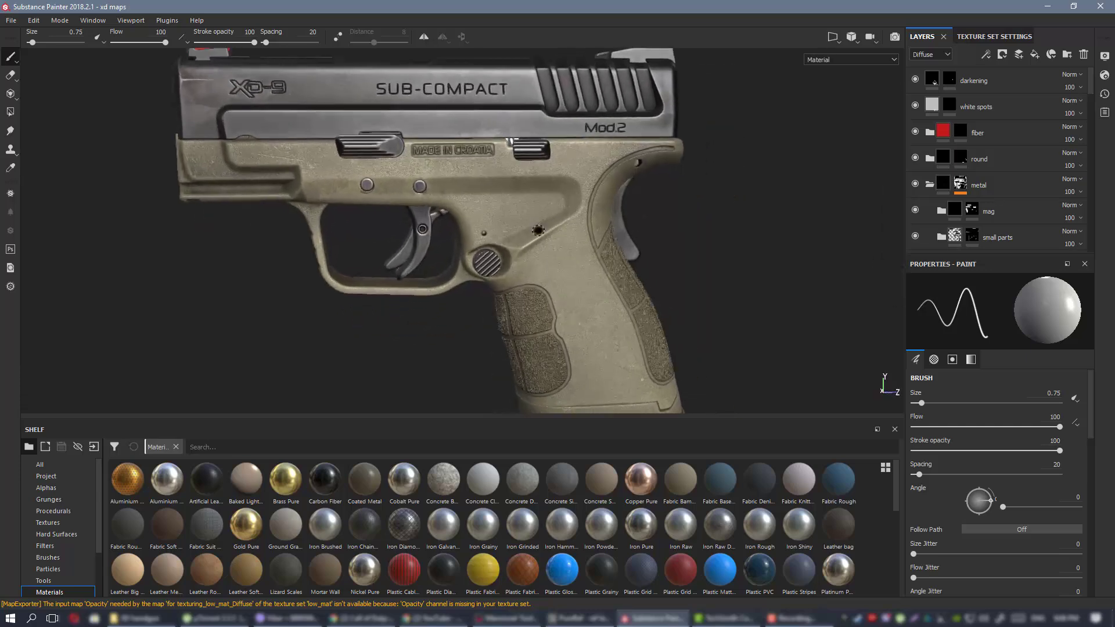
pyautogui.keyDown('alt'); pyautogui.moveTo(538, 230); pyautogui.dragTo(508, 218); pyautogui.keyUp('alt')
pyautogui.scroll(1, 444, 180)
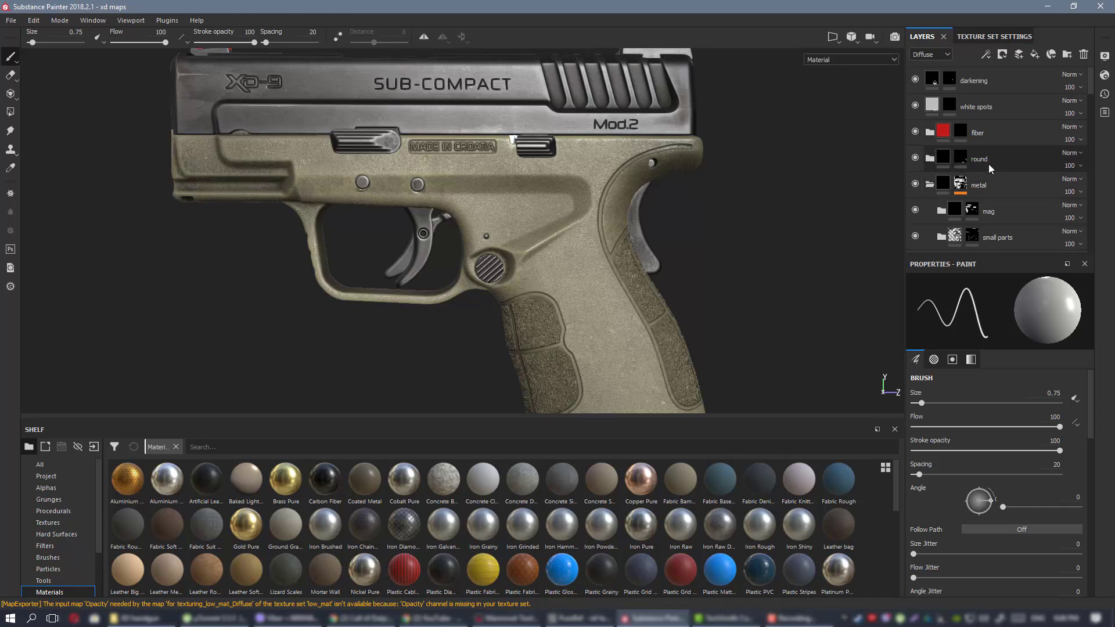
# Collapse the metal layer folder and expand the plastic folder to show its layers.
pyautogui.click(928, 184)
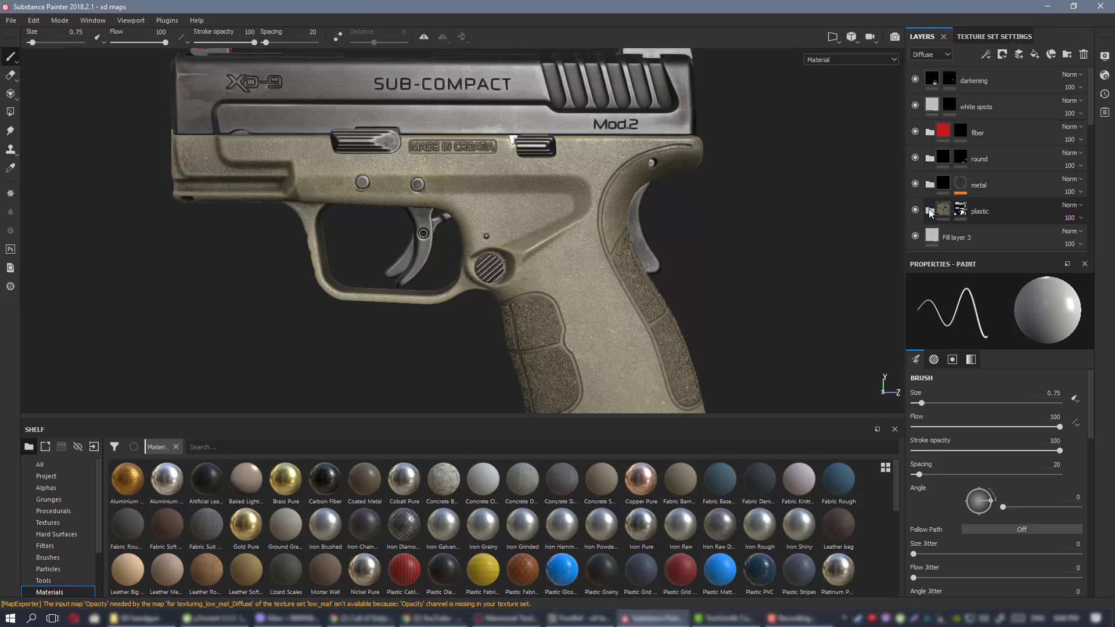
pyautogui.scroll(-1, 982, 165)
pyautogui.scroll(-3, 982, 165)
pyautogui.click(1009, 166)
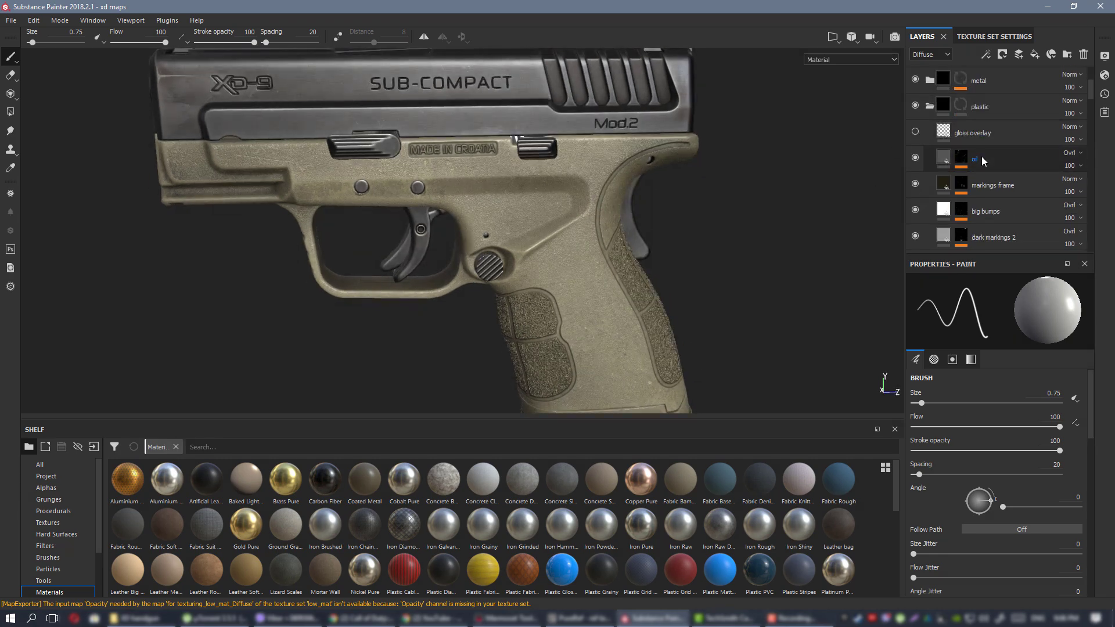
pyautogui.keyDown('alt'); pyautogui.moveTo(487, 177); pyautogui.dragTo(685, 357); pyautogui.keyUp('alt')
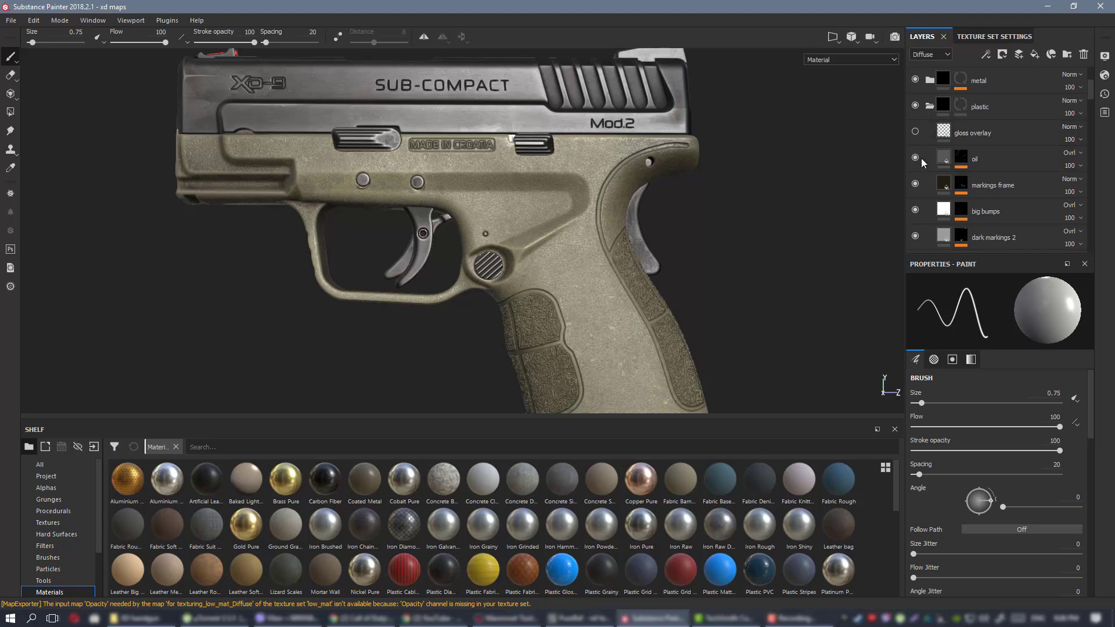
pyautogui.keyDown('alt'); pyautogui.moveTo(629, 215); pyautogui.dragTo(572, 174); pyautogui.keyUp('alt')
pyautogui.scroll(3, 572, 174)
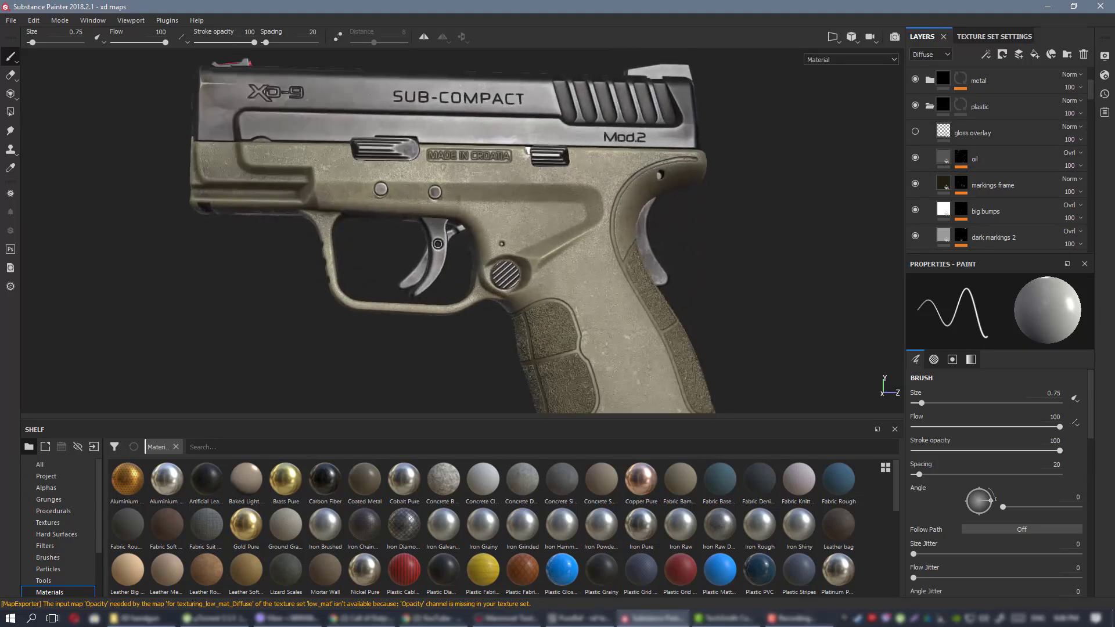
pyautogui.scroll(-1, 952, 157)
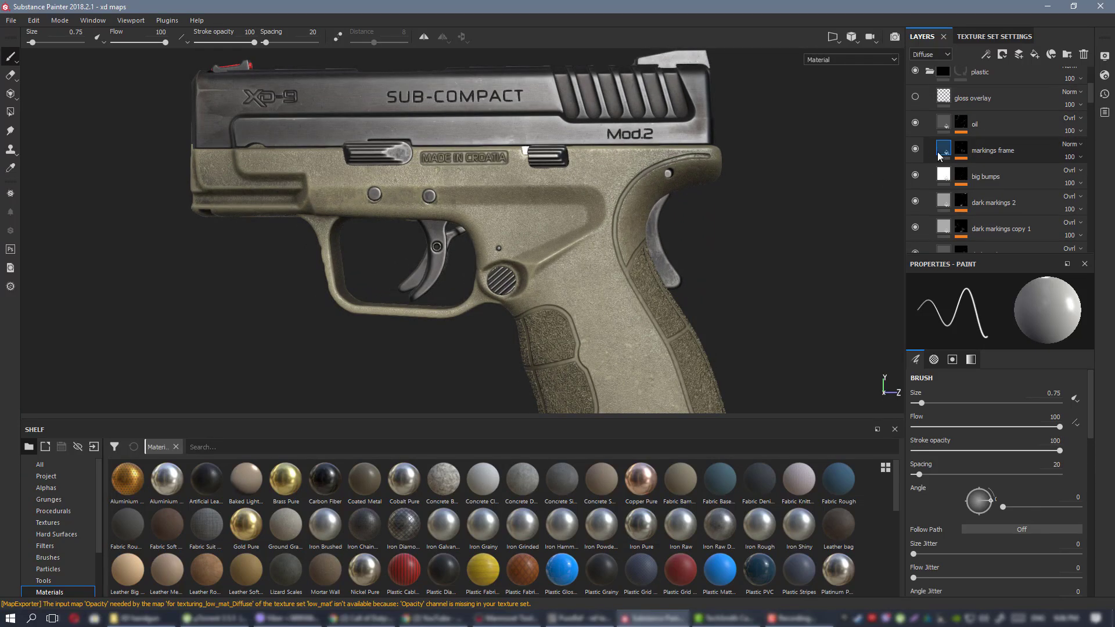
# Hide the oil, markings frame, big bumps, dark markings 2 and dark markings copy 1 layers in the plastic folder.
pyautogui.click(915, 176)
pyautogui.scroll(-1, 916, 175)
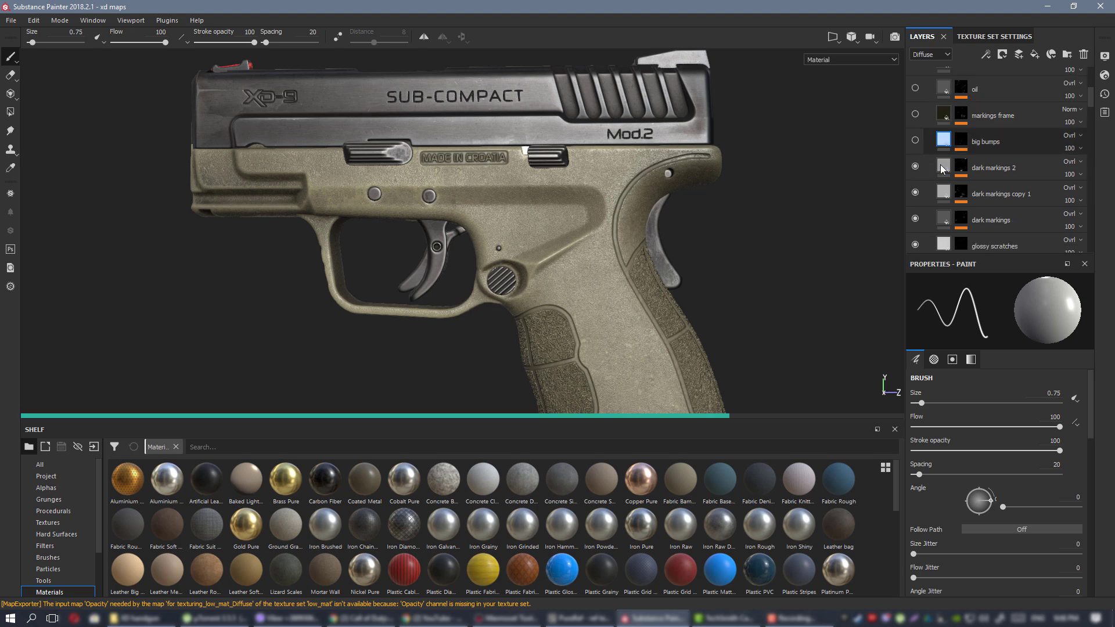
pyautogui.click(915, 192)
pyautogui.scroll(-1, 945, 154)
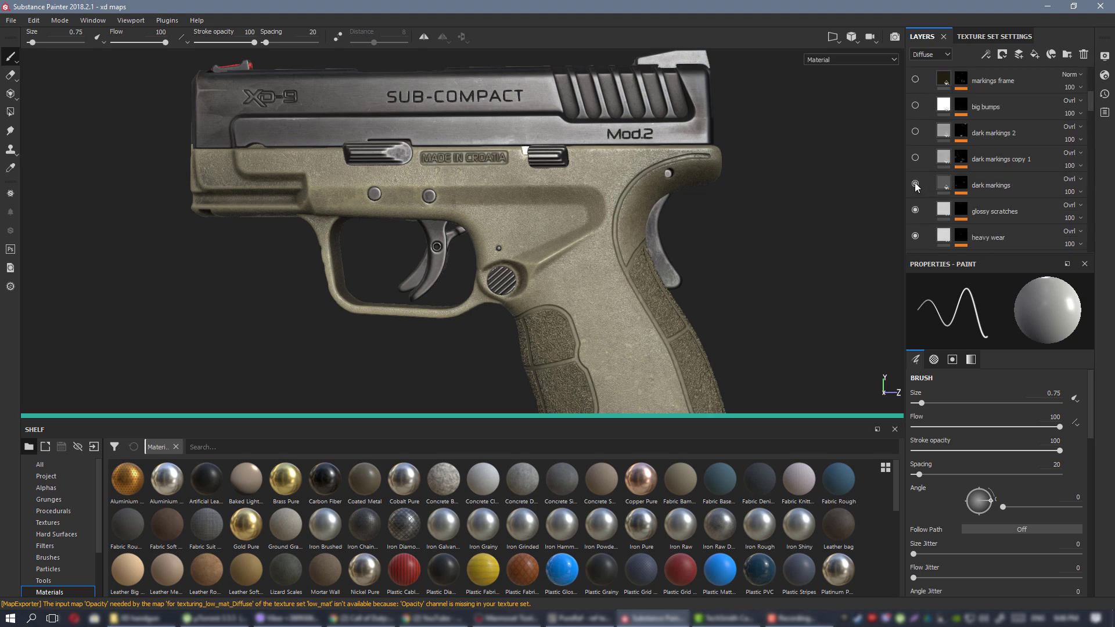
# Hide the dark markings, glossy scratches, heavy wear, dirt sharp and random bumps copy 2 layers in the plastic folder.
pyautogui.scroll(-3, 951, 160)
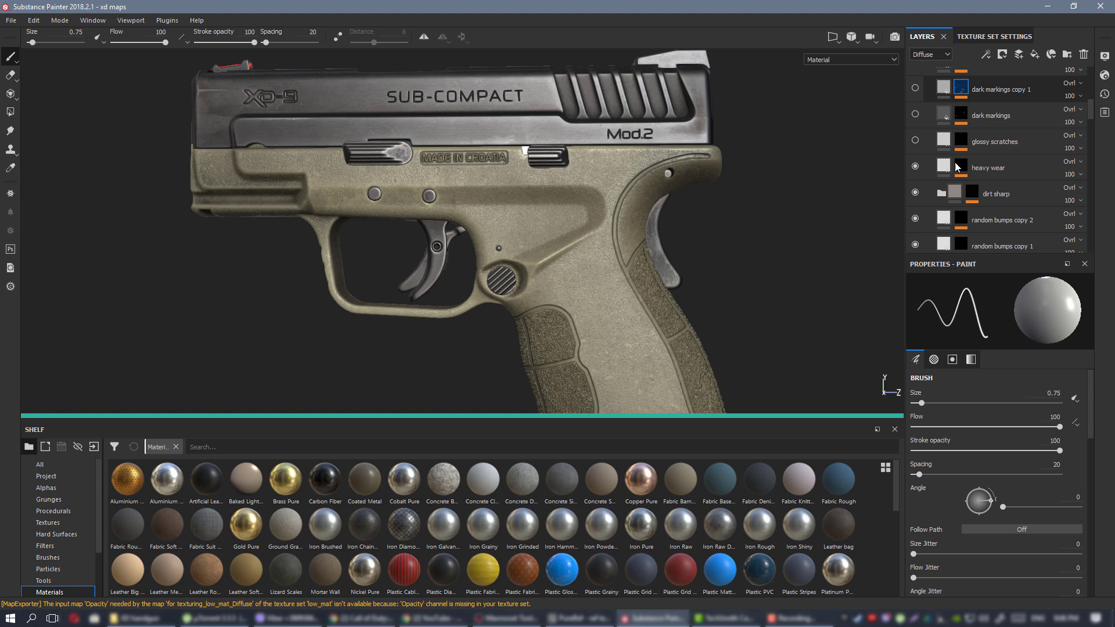
pyautogui.click(915, 166)
pyautogui.scroll(-8, 929, 195)
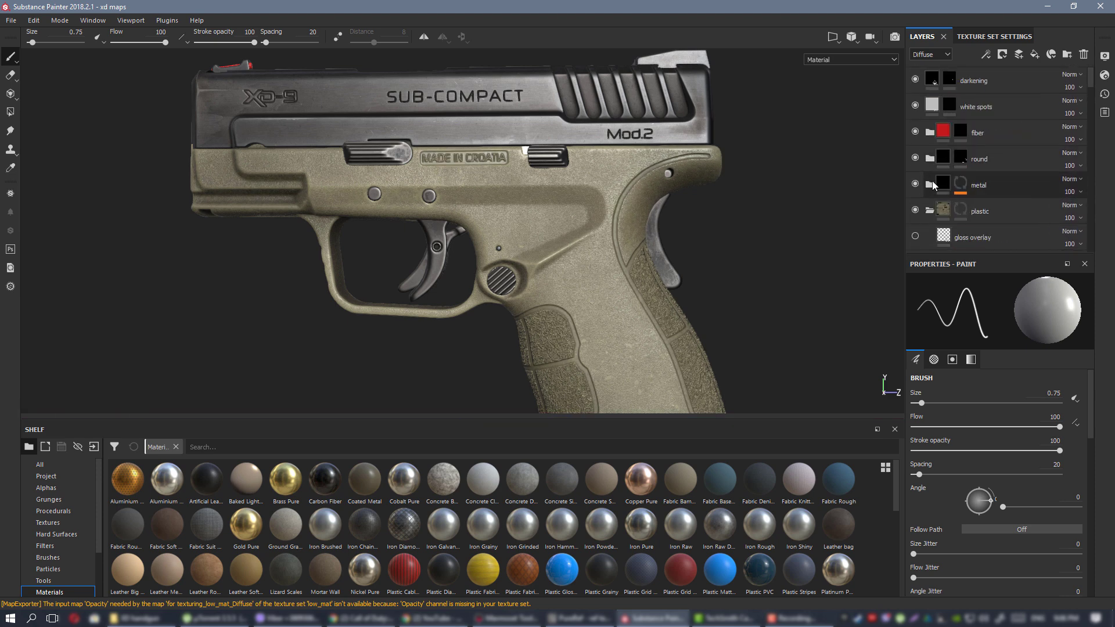
# Hide the metal folder, then the random bumps copy 1, random bumps, grip darkening, dirt markings stronger and dirt markings layers.
pyautogui.click(914, 184)
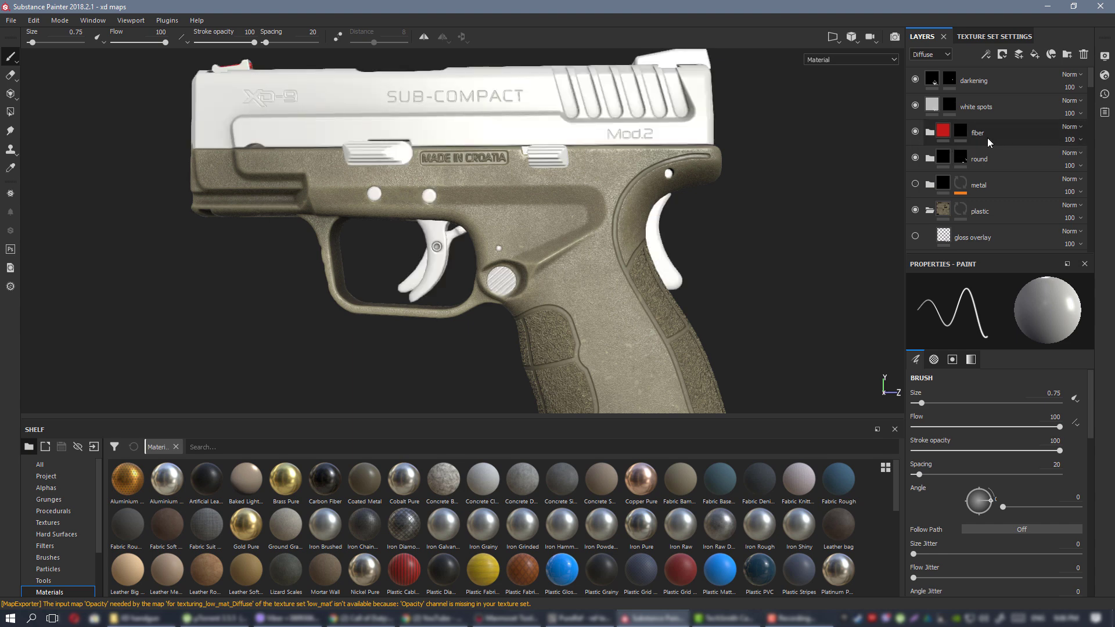
pyautogui.scroll(-5, 1020, 153)
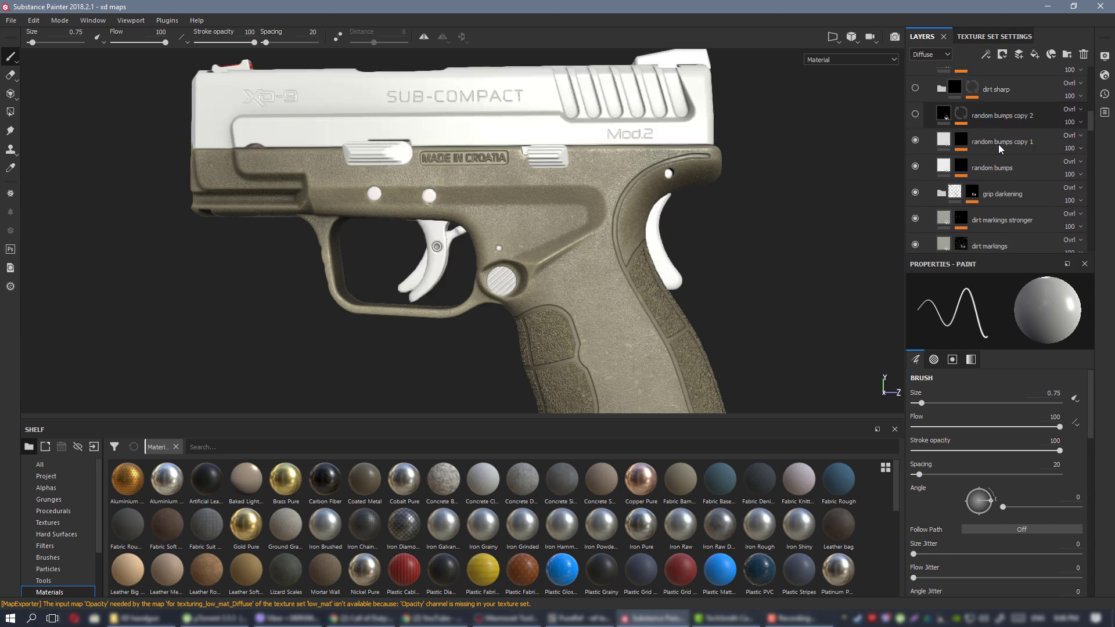
pyautogui.click(915, 218)
pyautogui.scroll(-3, 915, 219)
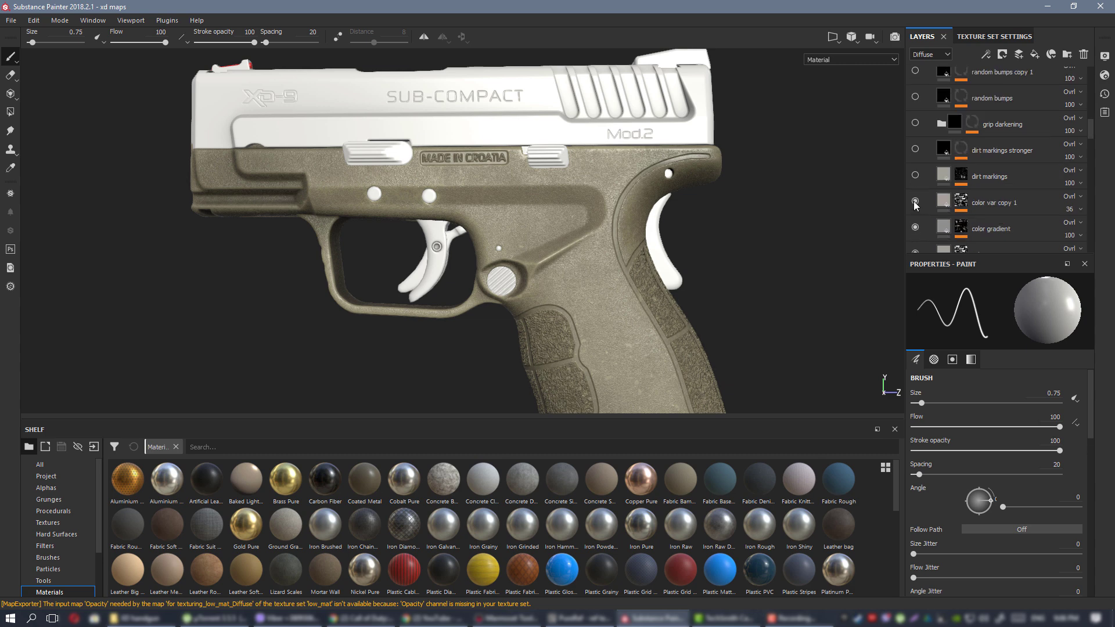
# Hide the color var copy 1, color gradient and color var layers and the three random spots light layers.
pyautogui.click(915, 227)
pyautogui.scroll(-2, 915, 203)
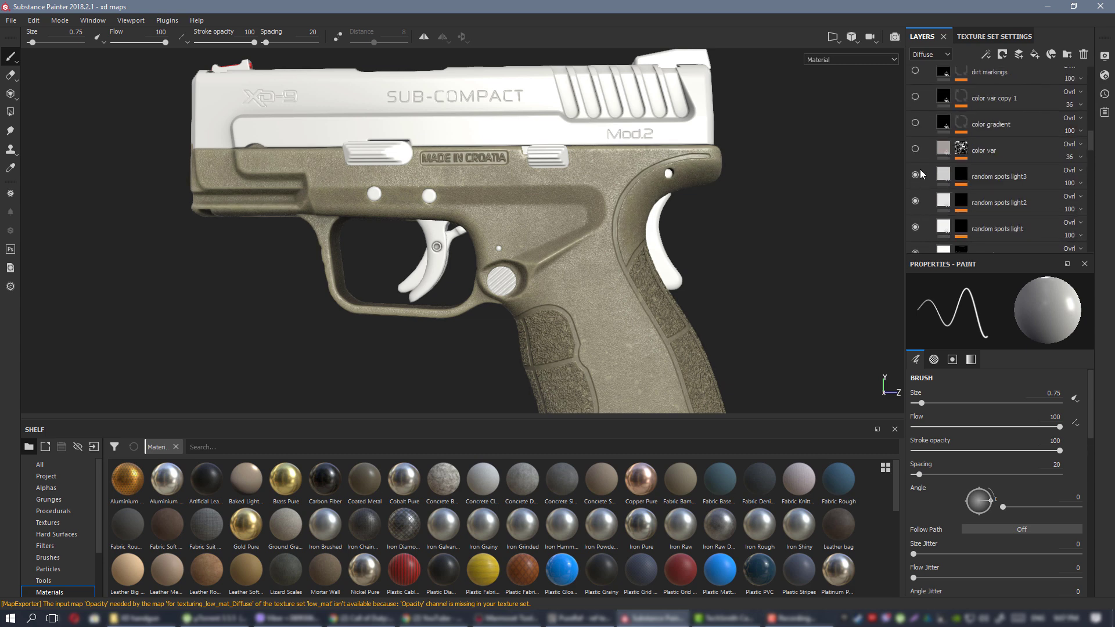
pyautogui.click(918, 173)
pyautogui.click(915, 227)
pyautogui.scroll(-2, 911, 174)
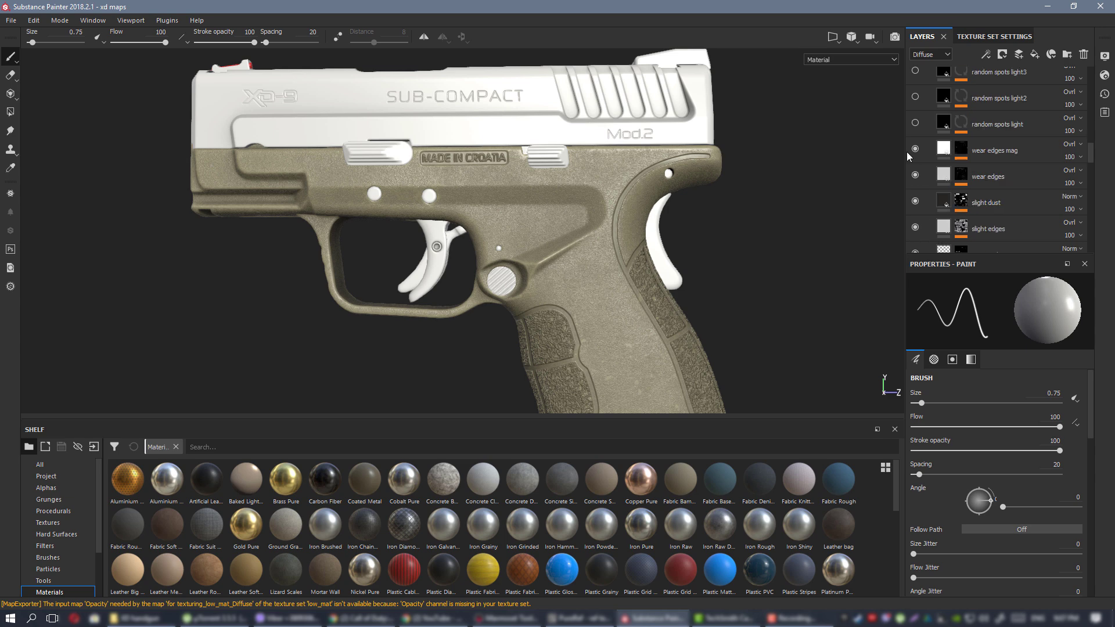
# Hide the wear edges mag, wear edges, slight dust and slight edges layers in the plastic folder.
pyautogui.click(915, 200)
pyautogui.click(915, 226)
pyautogui.scroll(-2, 916, 221)
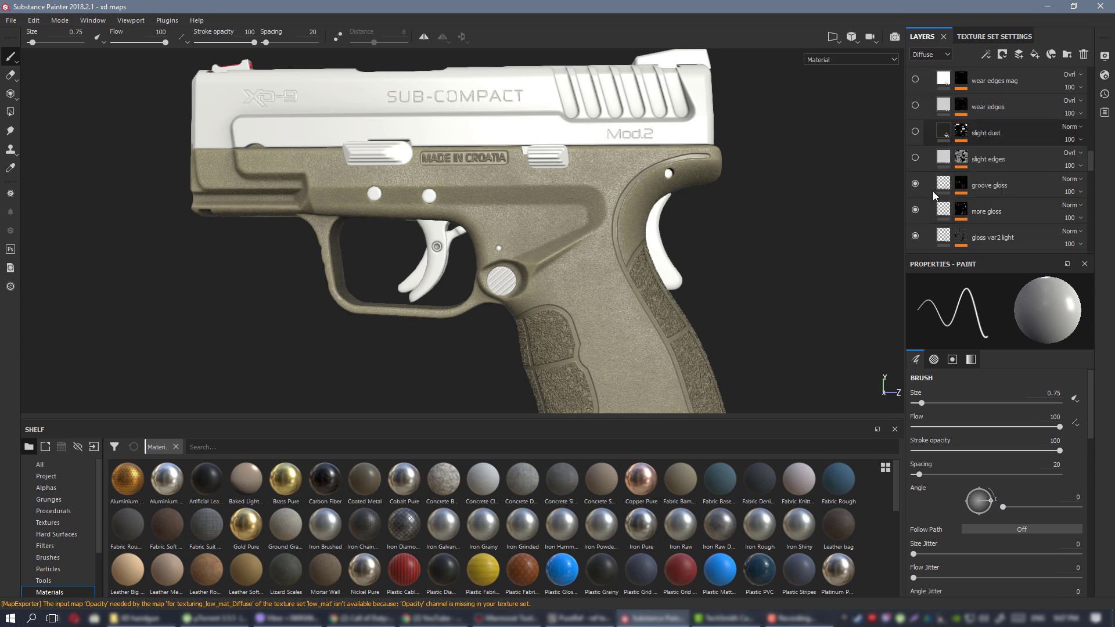
# Hide the groove gloss, more gloss, gloss var2 light, gloss var2 copy 1, gloss var2 and gloss var layers.
pyautogui.click(916, 174)
pyautogui.click(915, 201)
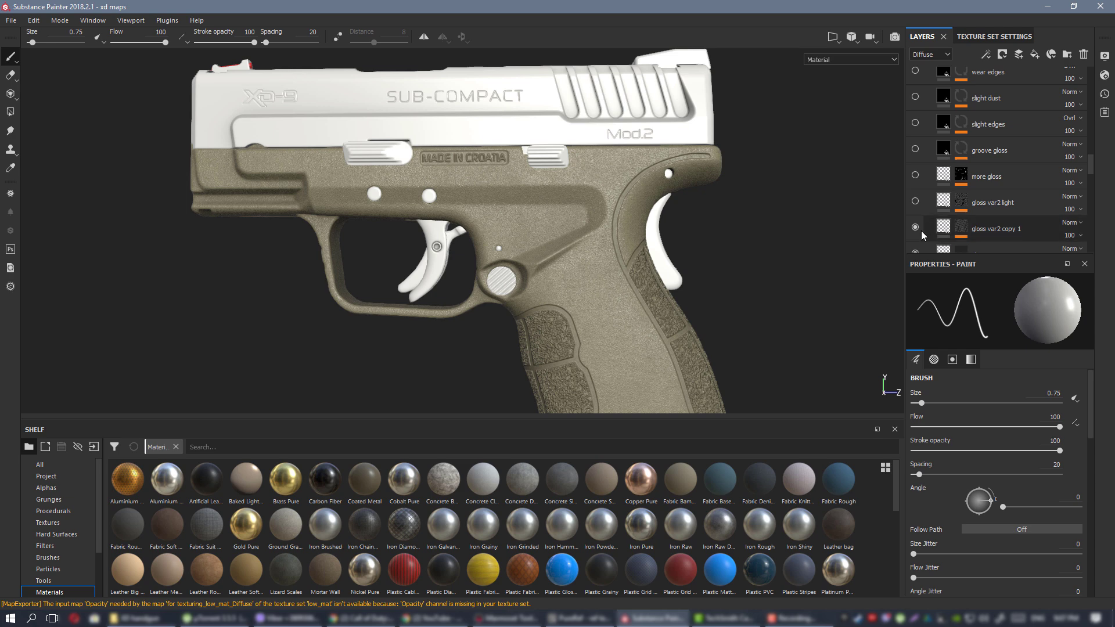
pyautogui.click(916, 227)
pyautogui.scroll(-2, 920, 174)
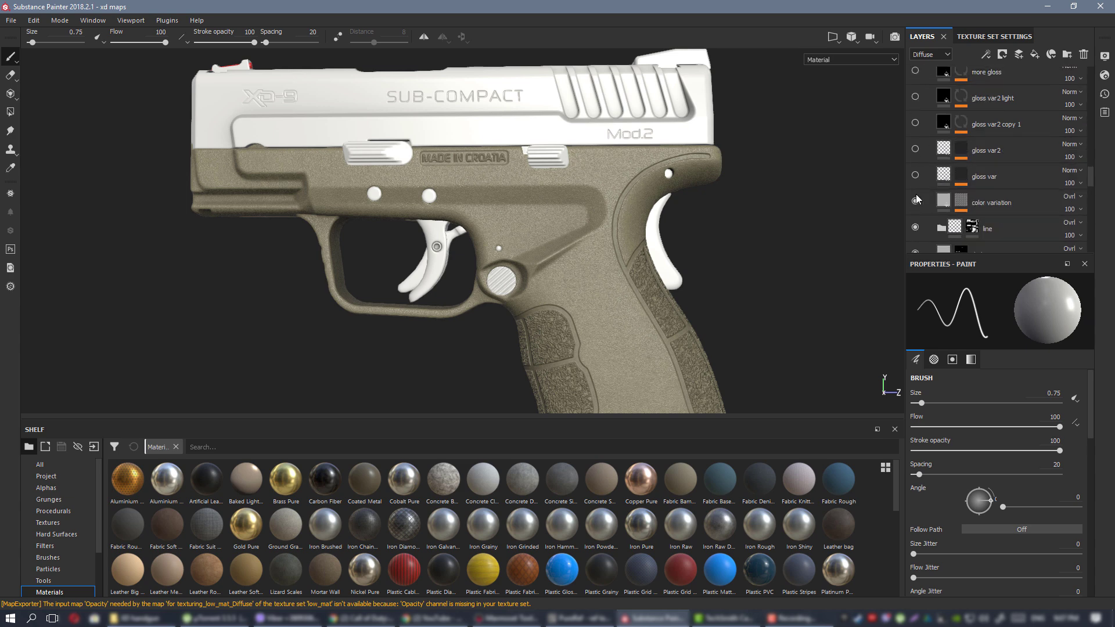
# Hide the color variation, line, darker grooves, Fill layer 12, grain, base color3, base color2 and base color1 layers.
pyautogui.click(915, 200)
pyautogui.click(916, 227)
pyautogui.scroll(-2, 916, 174)
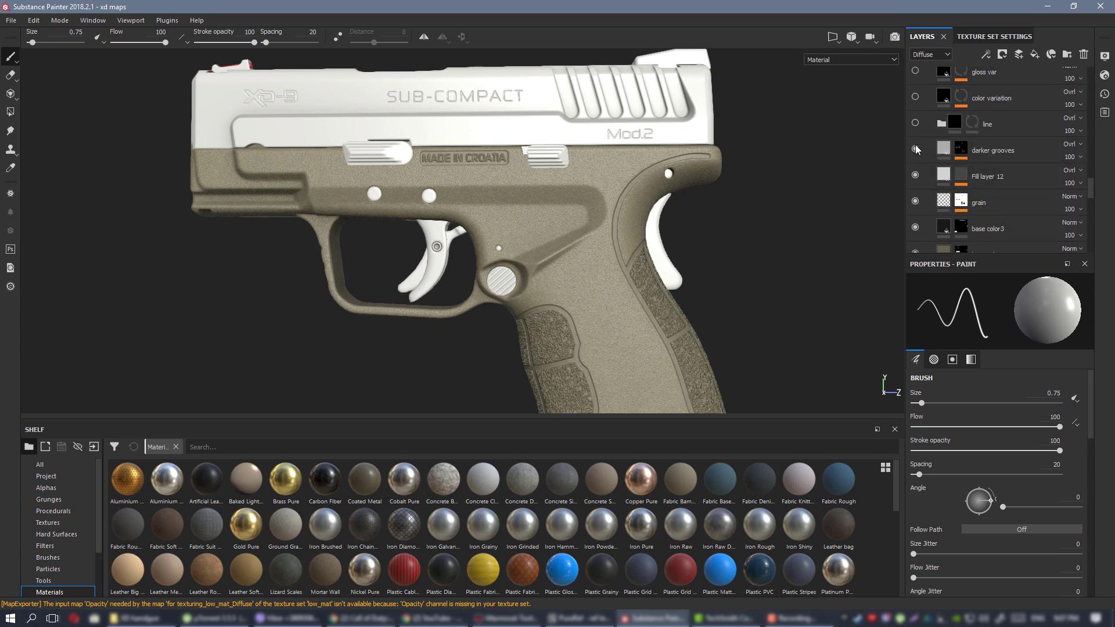
pyautogui.click(915, 200)
pyautogui.click(916, 227)
pyautogui.scroll(-2, 923, 198)
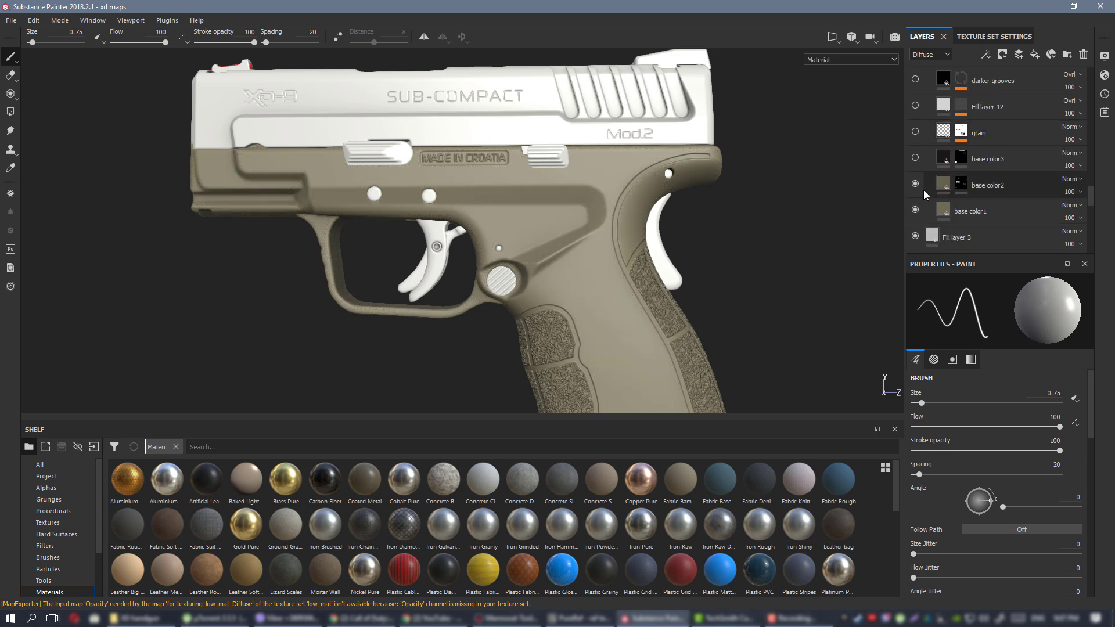
pyautogui.click(915, 184)
pyautogui.click(915, 210)
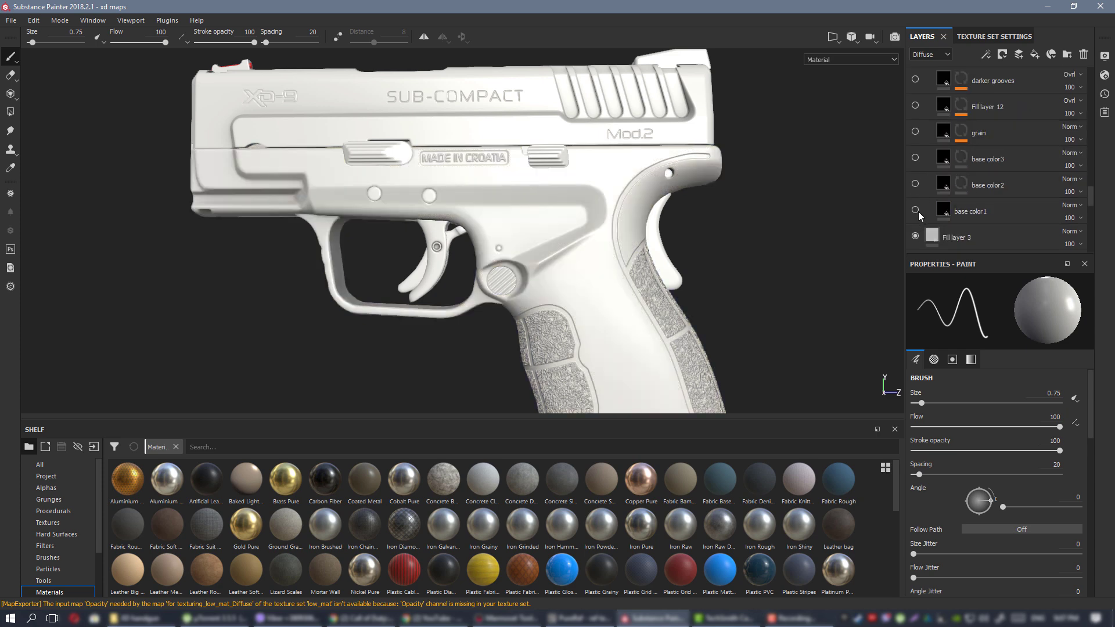
# Turn the base color1, base color2 and base color3 layers back on one by one and view the frame.
pyautogui.scroll(2, 709, 205)
pyautogui.scroll(-3, 644, 204)
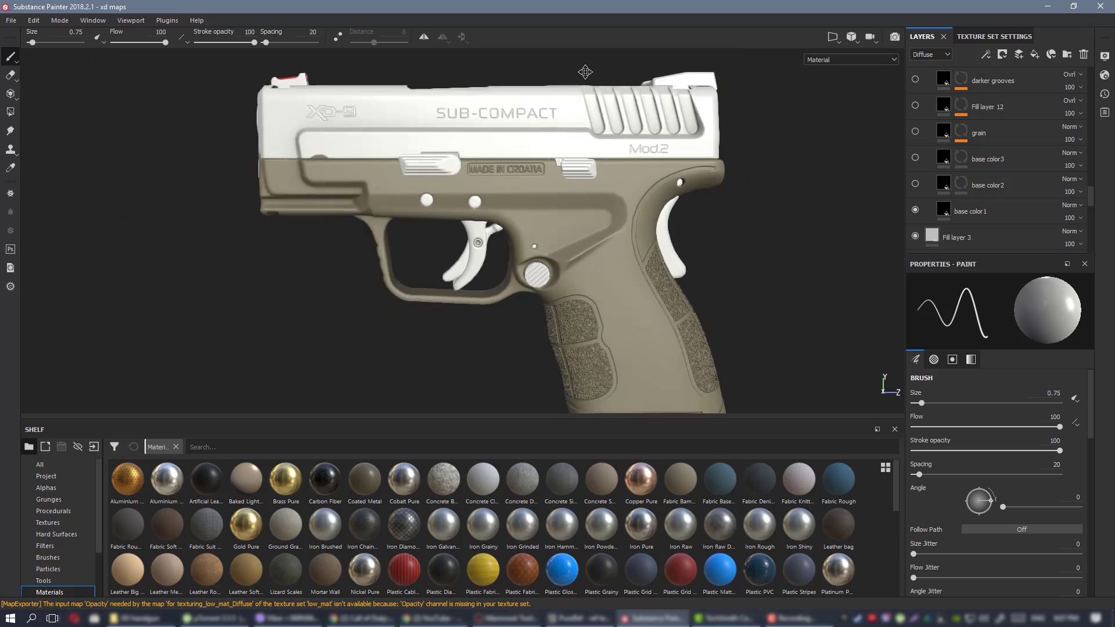
pyautogui.keyDown('alt'); pyautogui.moveTo(584, 72); pyautogui.dragTo(522, 2, button='middle'); pyautogui.keyUp('alt')
pyautogui.click(914, 184)
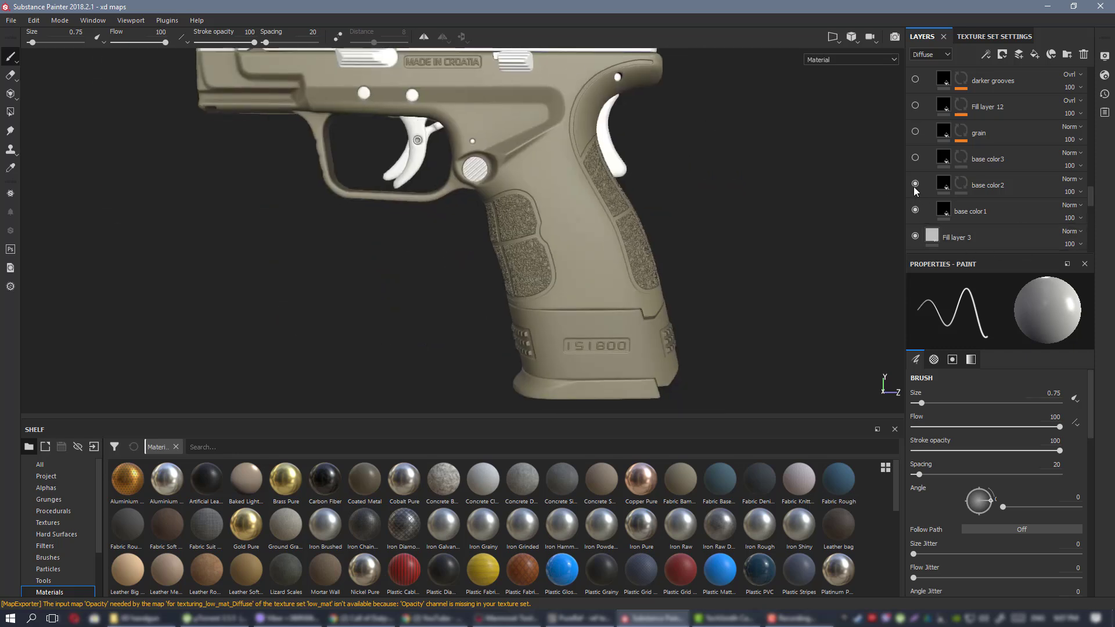
pyautogui.click(914, 158)
pyautogui.keyDown('alt'); pyautogui.moveTo(543, 141); pyautogui.dragTo(532, 130, button='right'); pyautogui.keyUp('alt')
pyautogui.keyDown('alt'); pyautogui.moveTo(531, 131); pyautogui.dragTo(550, 177, button='middle'); pyautogui.keyUp('alt')
pyautogui.keyDown('alt'); pyautogui.moveTo(549, 177); pyautogui.dragTo(598, 229, button='right'); pyautogui.keyUp('alt')
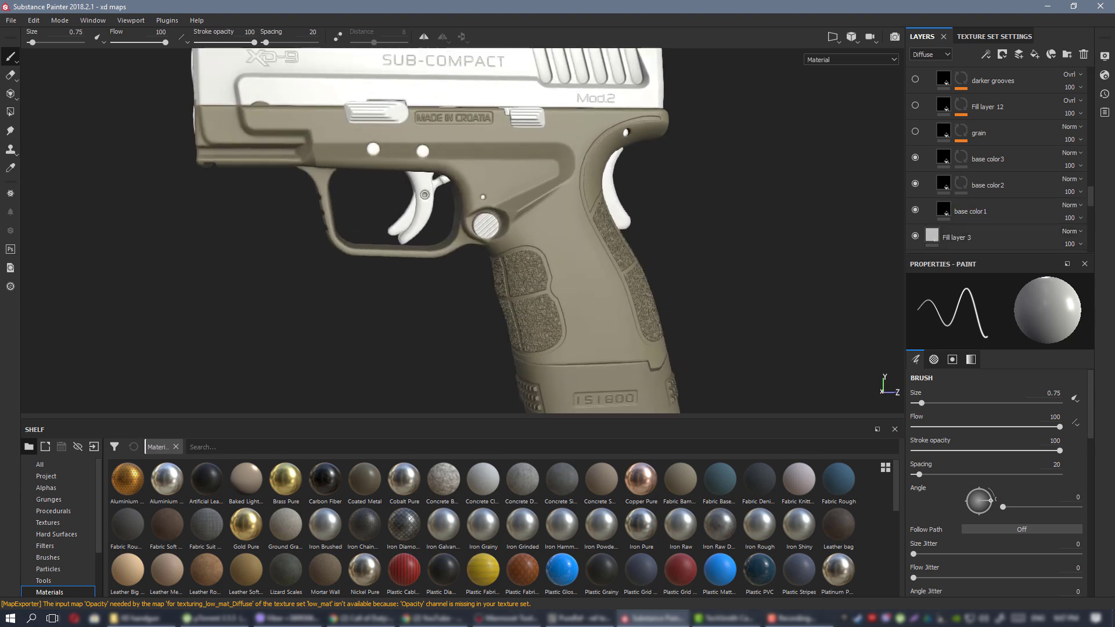
pyautogui.keyDown('alt'); pyautogui.moveTo(598, 230); pyautogui.dragTo(659, 261, button='middle'); pyautogui.keyUp('alt')
pyautogui.keyDown('alt'); pyautogui.moveTo(659, 262); pyautogui.dragTo(726, 238); pyautogui.keyUp('alt')
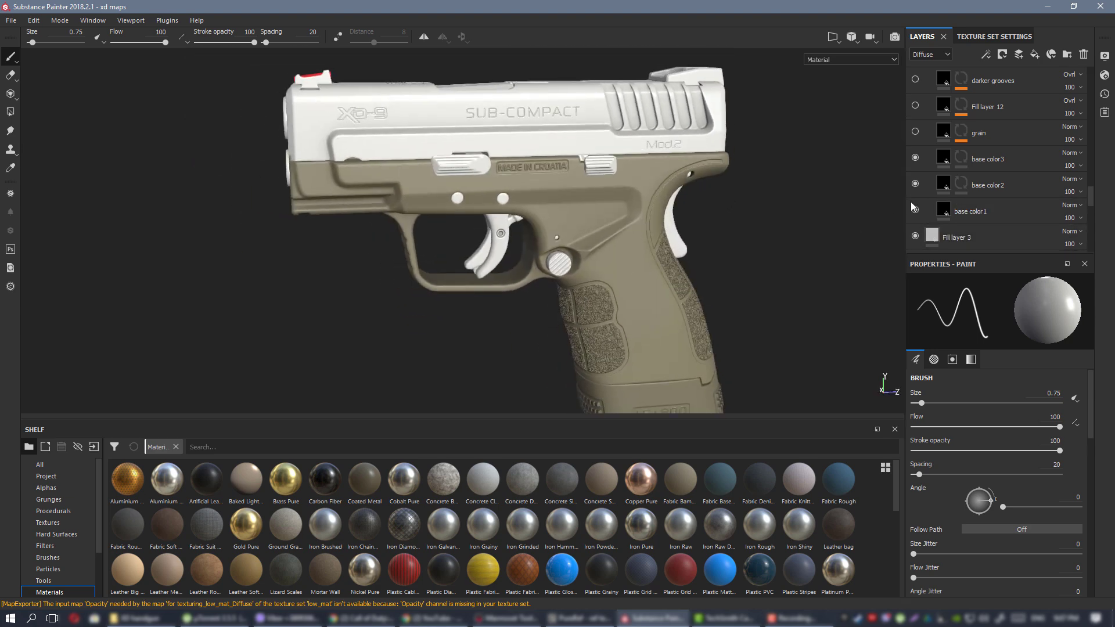
# Change the diffuse color of the base color1 layer to an orange-brown with RGB 0.275, 0.147, 0.063.
pyautogui.click(987, 211)
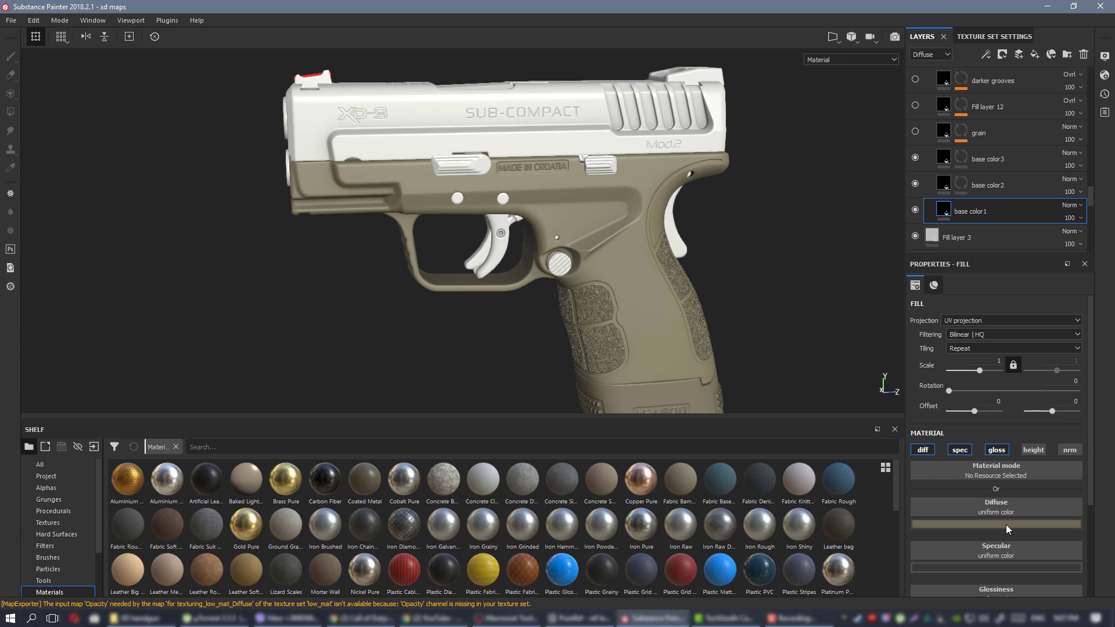
pyautogui.click(1005, 524)
pyautogui.click(1006, 390)
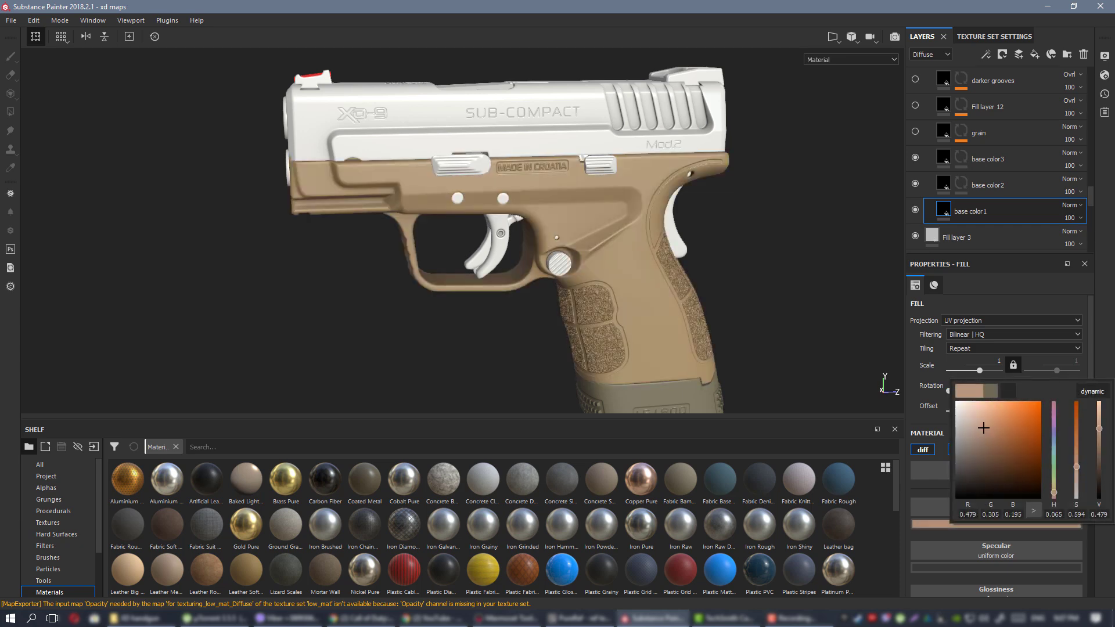
pyautogui.moveTo(978, 418); pyautogui.dragTo(995, 443)
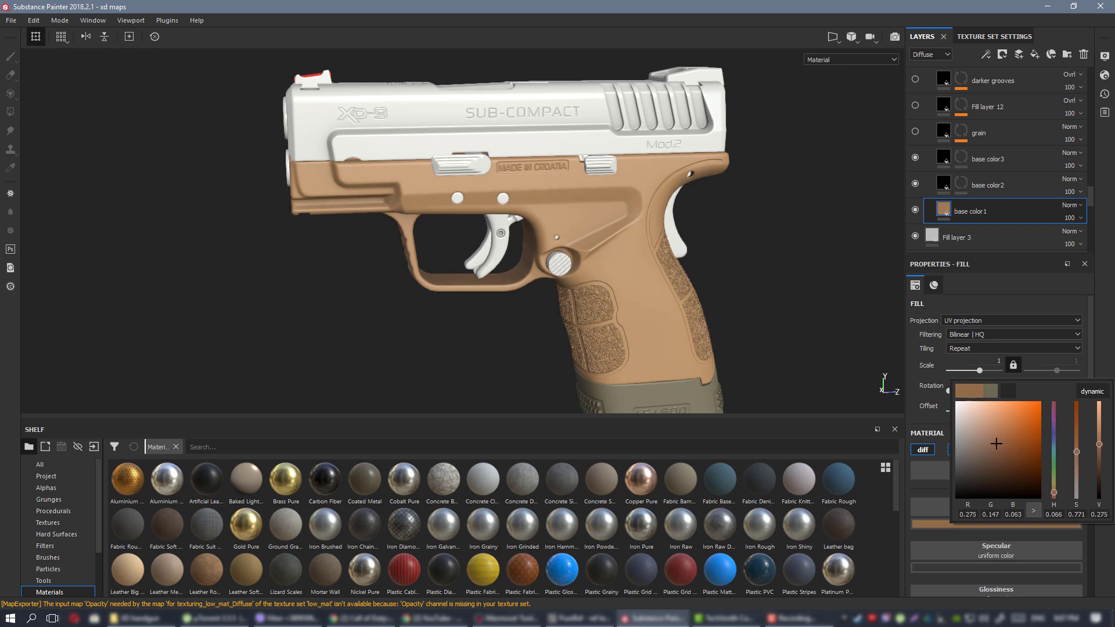
pyautogui.keyDown('alt'); pyautogui.moveTo(326, 224); pyautogui.dragTo(469, 184); pyautogui.keyUp('alt')
pyautogui.scroll(3, 469, 184)
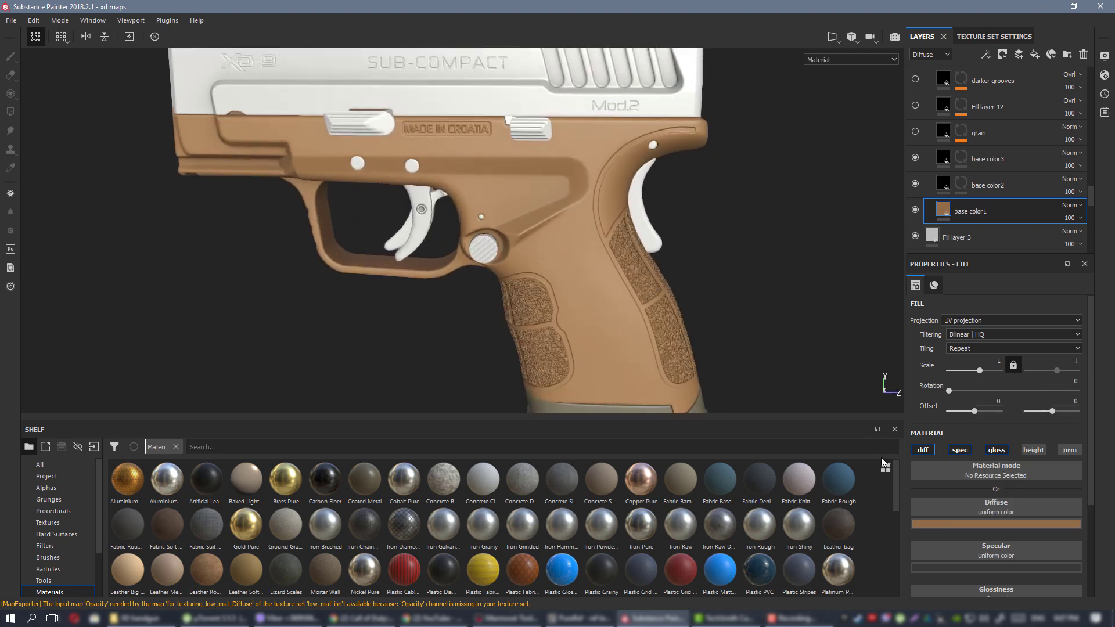
# Darken and desaturate the base color1 diffuse color to a muted brown with saturation 0.560 and value 0.170.
pyautogui.click(1025, 524)
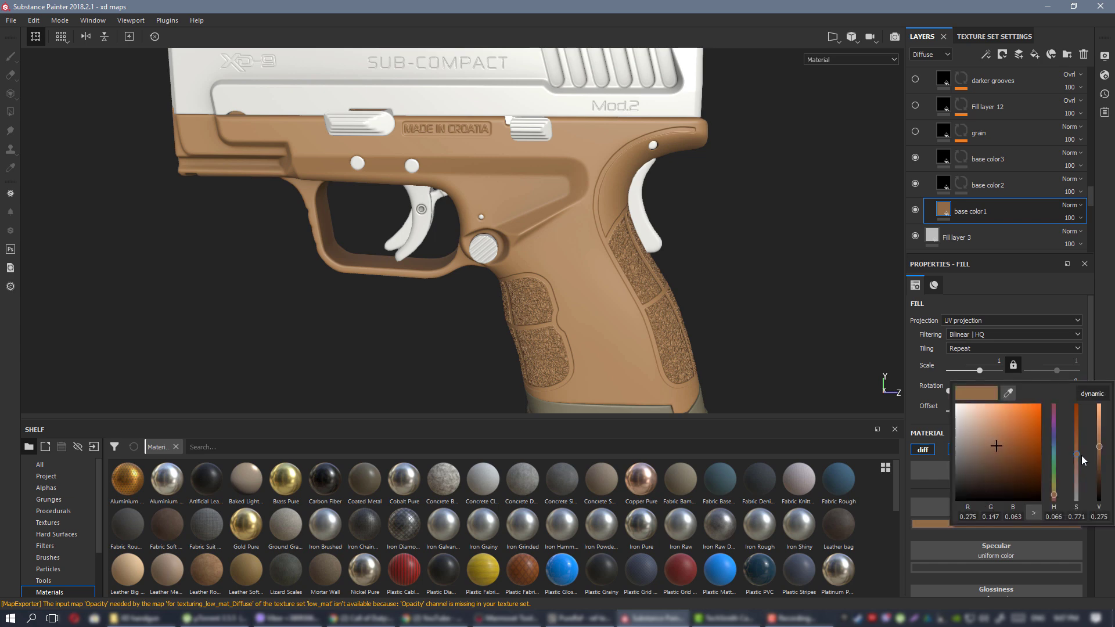
pyautogui.moveTo(1102, 454); pyautogui.dragTo(1079, 468)
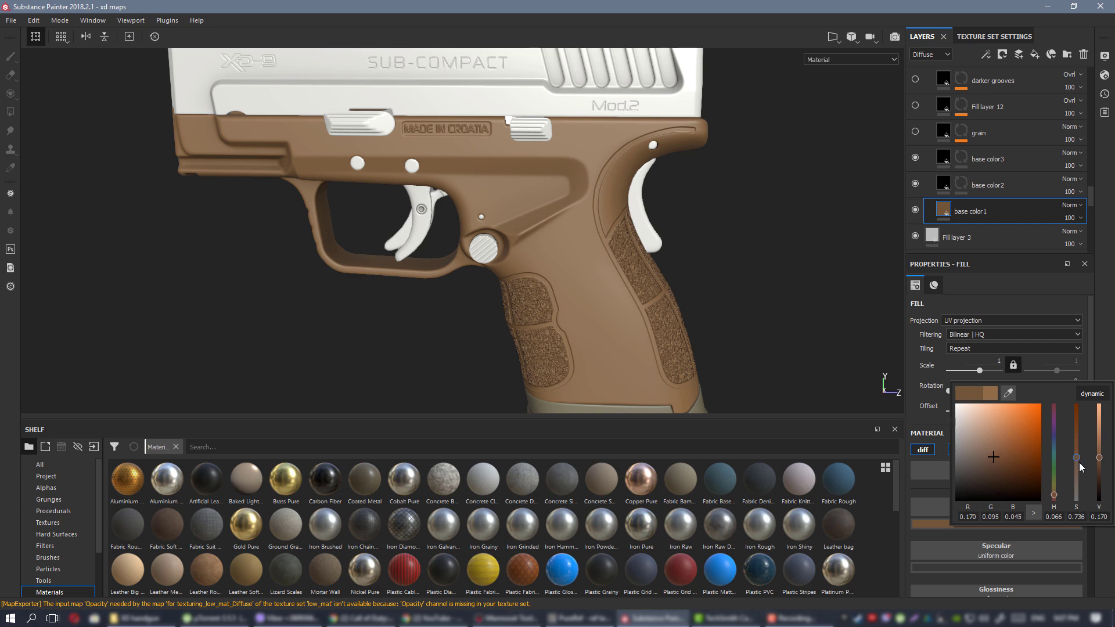
pyautogui.keyDown('alt'); pyautogui.moveTo(639, 308); pyautogui.dragTo(677, 291); pyautogui.keyUp('alt')
pyautogui.scroll(-3, 577, 224)
pyautogui.keyDown('alt'); pyautogui.moveTo(577, 224); pyautogui.dragTo(552, 212); pyautogui.keyUp('alt')
# Compare the frame's brown base color with the reference images in PureRef.
pyautogui.hotkey('alt', 'Tab')
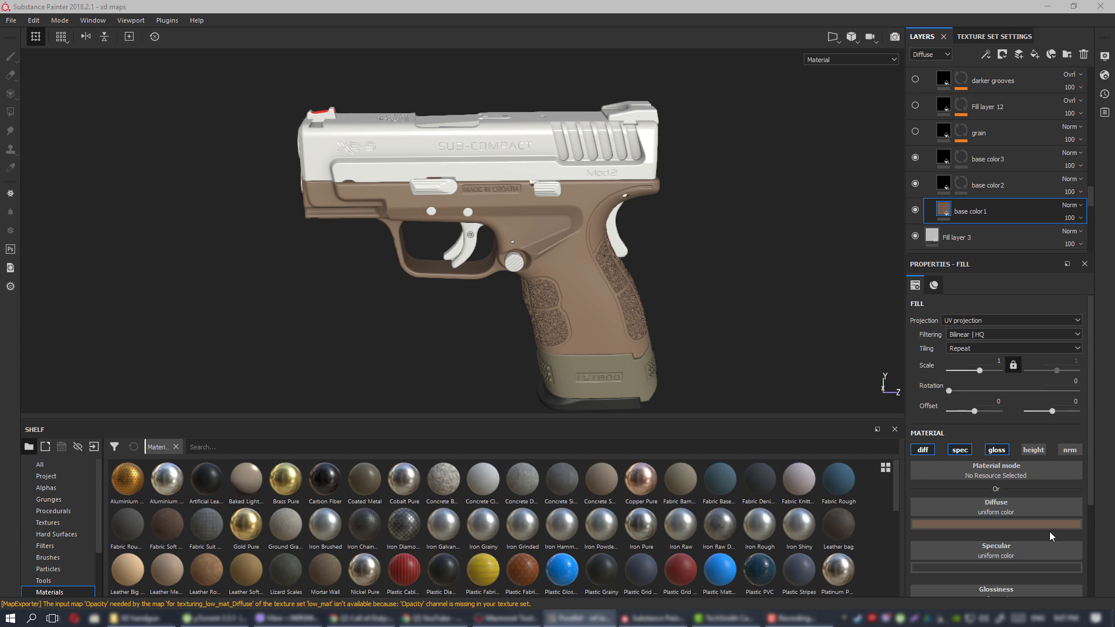
pyautogui.hotkey('alt', 'Tab')
pyautogui.keyDown('alt'); pyautogui.moveTo(539, 273); pyautogui.dragTo(545, 256); pyautogui.keyUp('alt')
pyautogui.scroll(2, 545, 256)
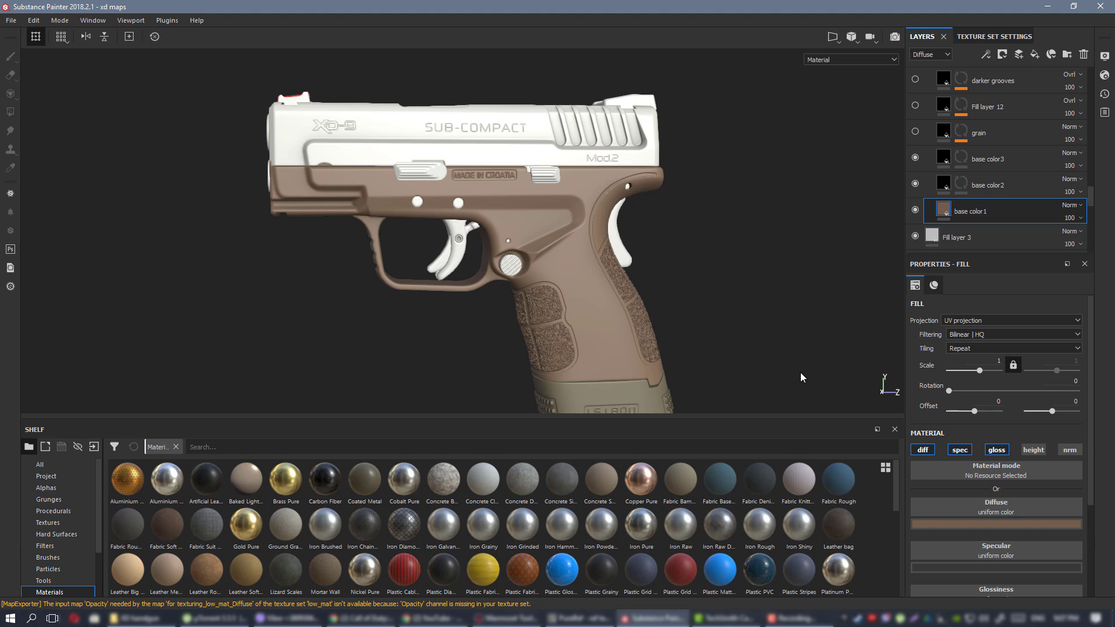
pyautogui.click(995, 524)
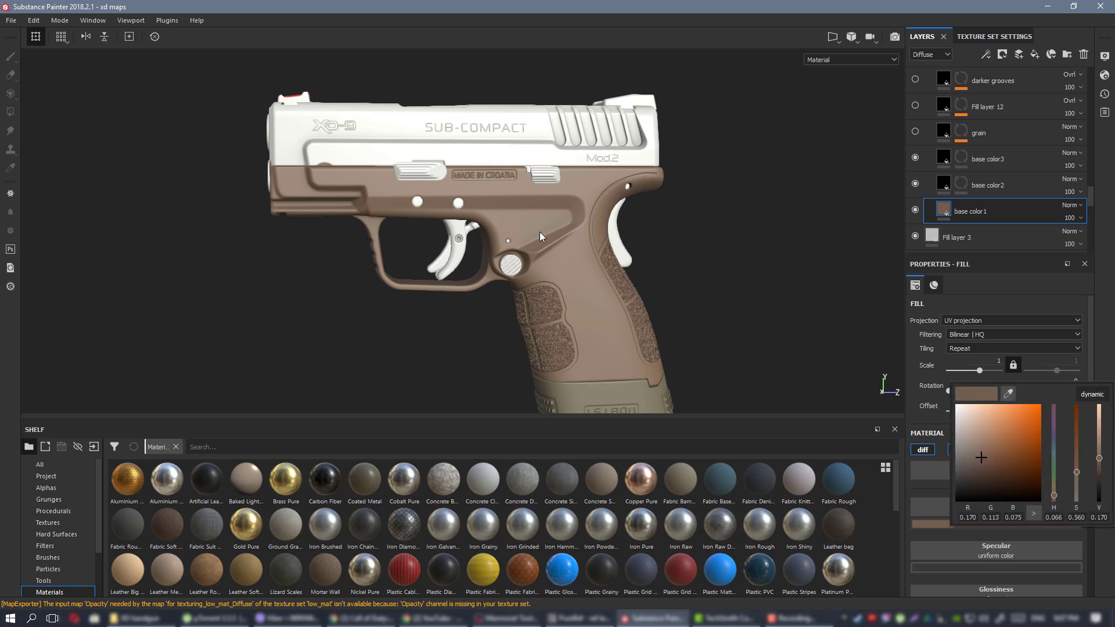
pyautogui.keyDown('alt'); pyautogui.moveTo(539, 237); pyautogui.dragTo(554, 256); pyautogui.keyUp('alt')
pyautogui.scroll(-2, 555, 256)
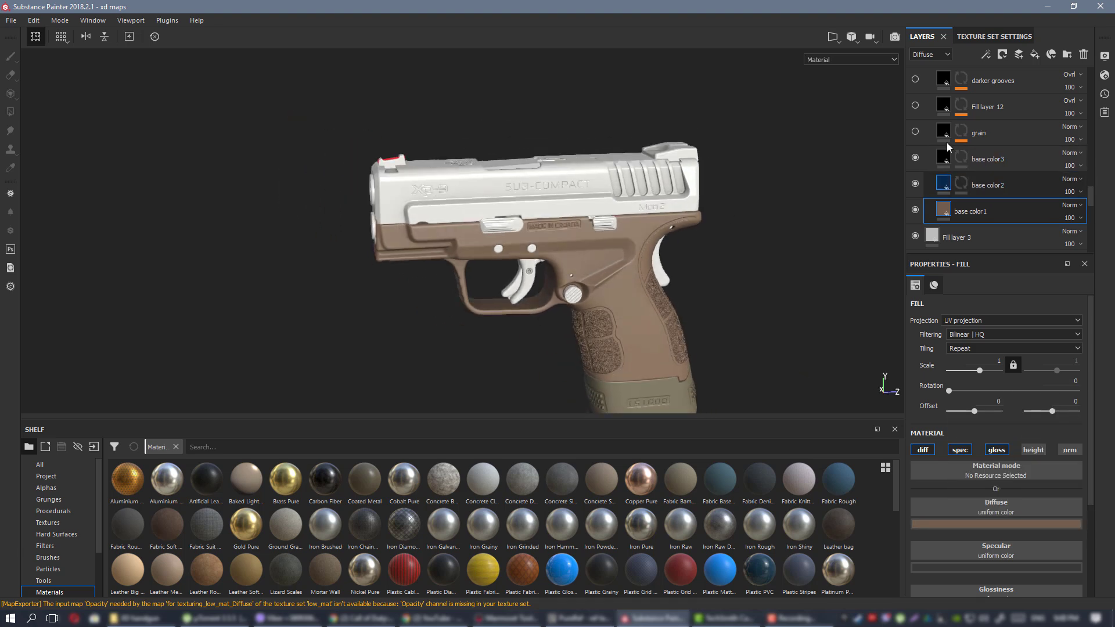
# Examine the flat brown base color on the frame and grip up close from slightly different angles.
pyautogui.scroll(1, 945, 142)
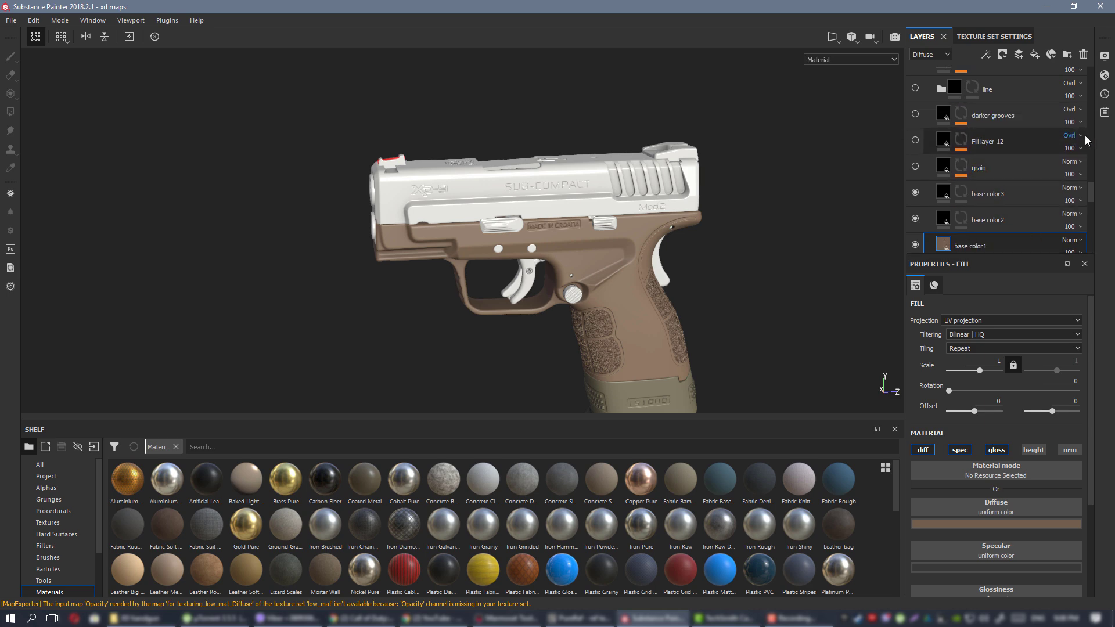
pyautogui.scroll(5, 628, 242)
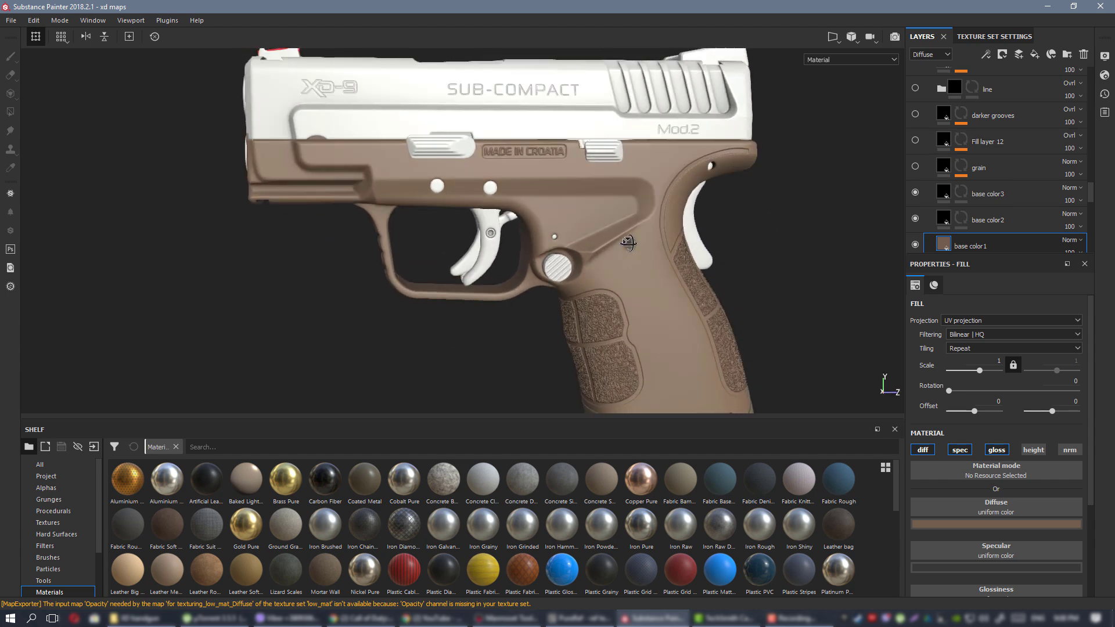
pyautogui.keyDown('alt'); pyautogui.moveTo(628, 243); pyautogui.dragTo(560, 228); pyautogui.keyUp('alt')
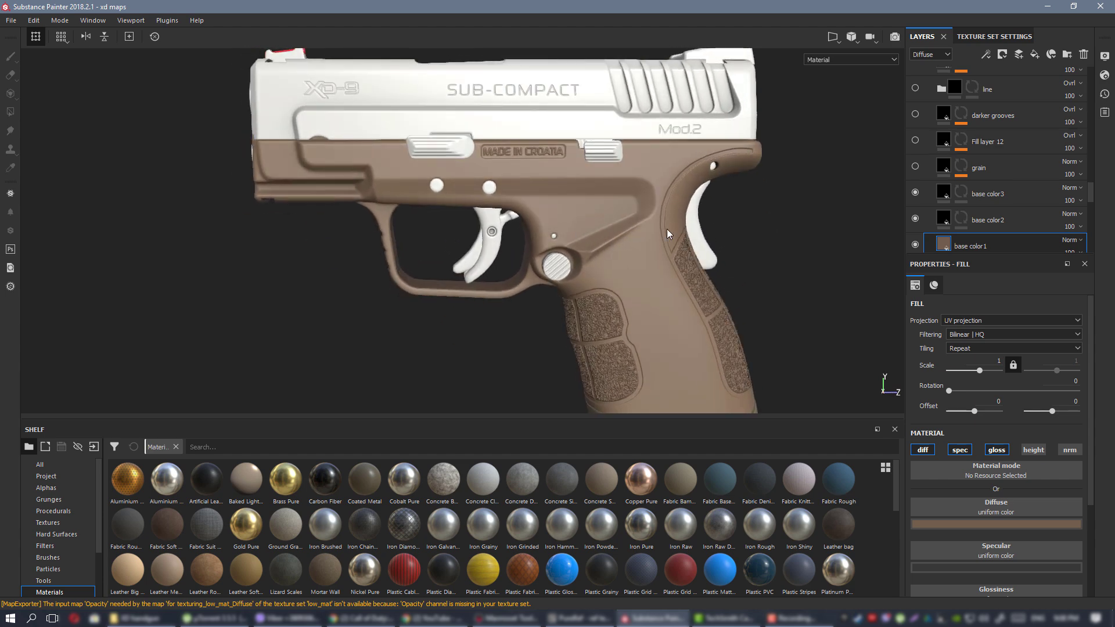
pyautogui.keyDown('alt'); pyautogui.moveTo(639, 215); pyautogui.dragTo(704, 243, button='right'); pyautogui.keyUp('alt')
pyautogui.keyDown('alt'); pyautogui.moveTo(496, 230); pyautogui.dragTo(531, 216, button='middle'); pyautogui.keyUp('alt')
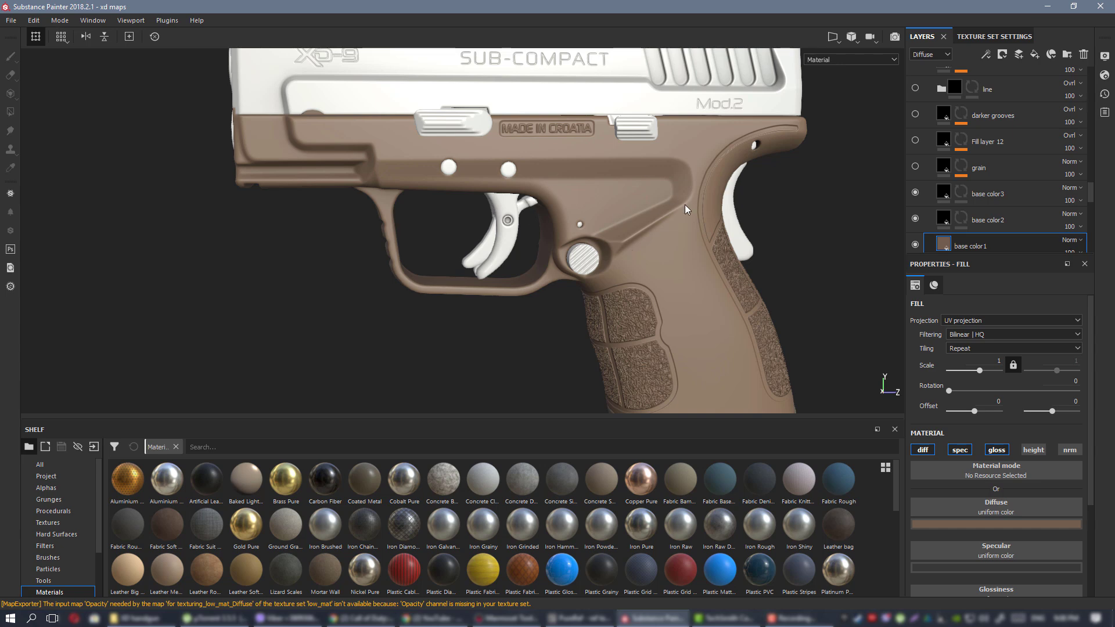
pyautogui.keyDown('alt'); pyautogui.moveTo(684, 204); pyautogui.dragTo(619, 229, button='middle'); pyautogui.keyUp('alt')
pyautogui.scroll(1, 632, 203)
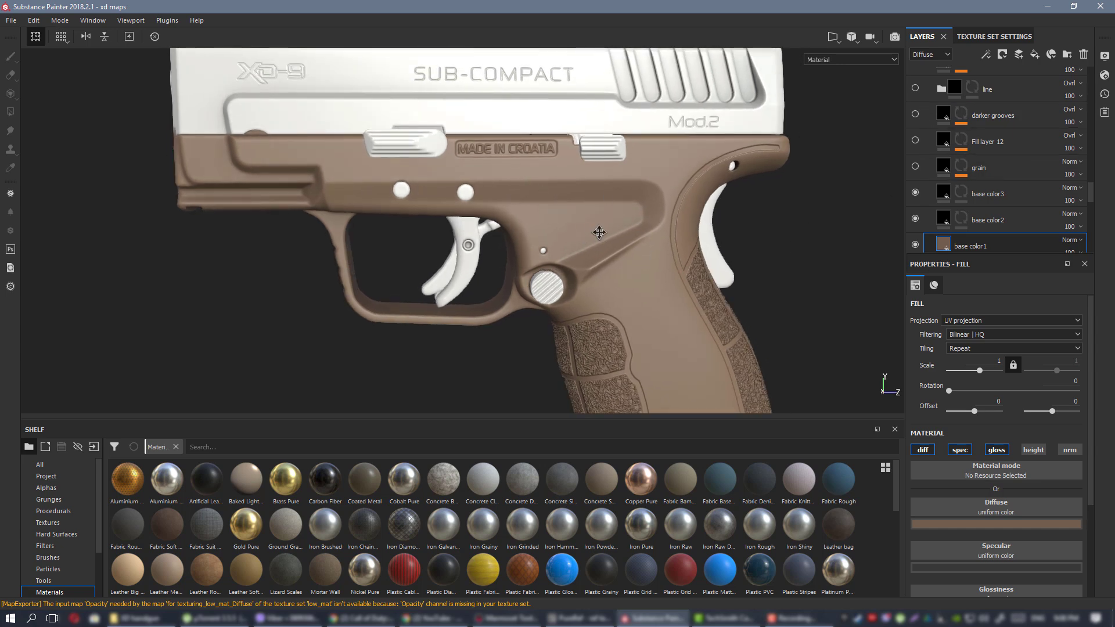
pyautogui.keyDown('alt'); pyautogui.moveTo(599, 232); pyautogui.dragTo(574, 229, button='middle'); pyautogui.keyUp('alt')
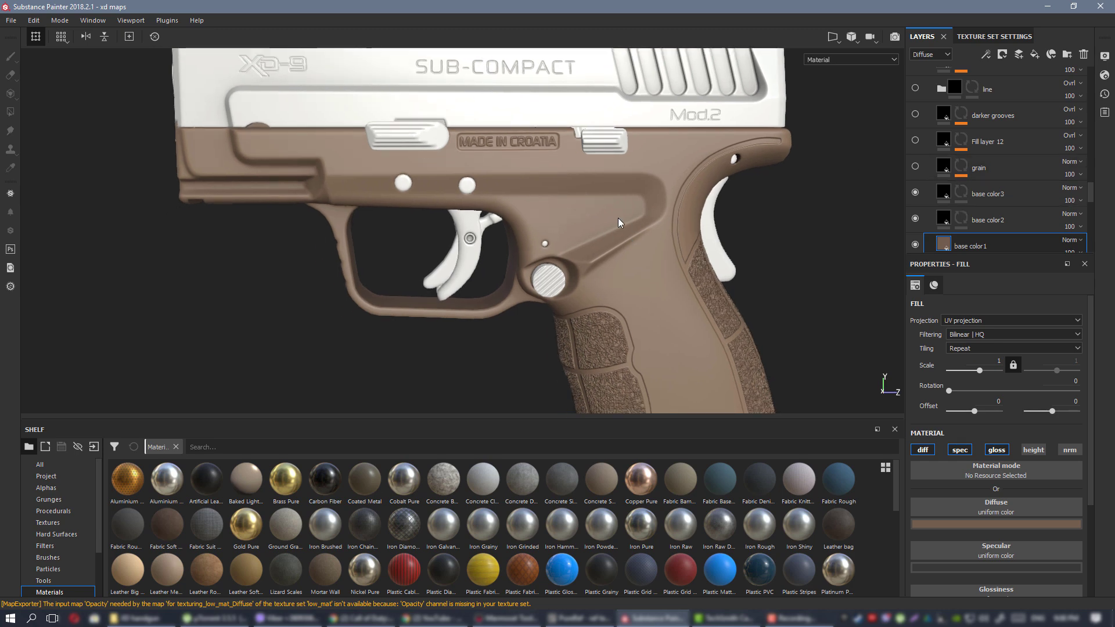
pyautogui.keyDown('alt'); pyautogui.moveTo(658, 259); pyautogui.dragTo(666, 228, button='middle'); pyautogui.keyUp('alt')
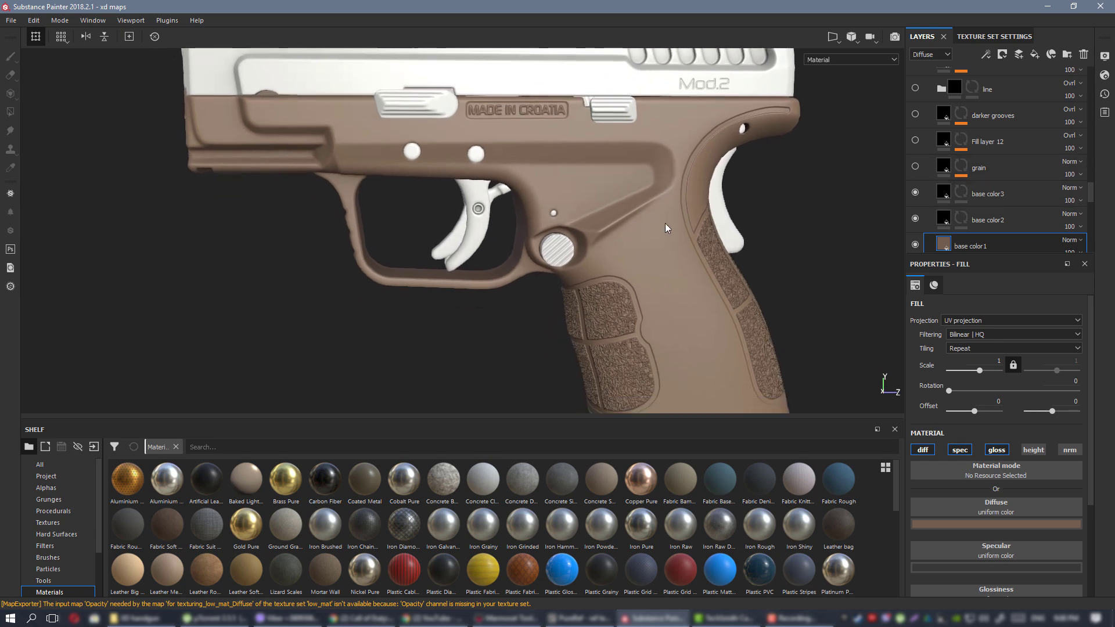
# Adjust the base color1 diffuse color to hue 0.078 and value 0.147, and check it on the whole frame.
pyautogui.click(1000, 525)
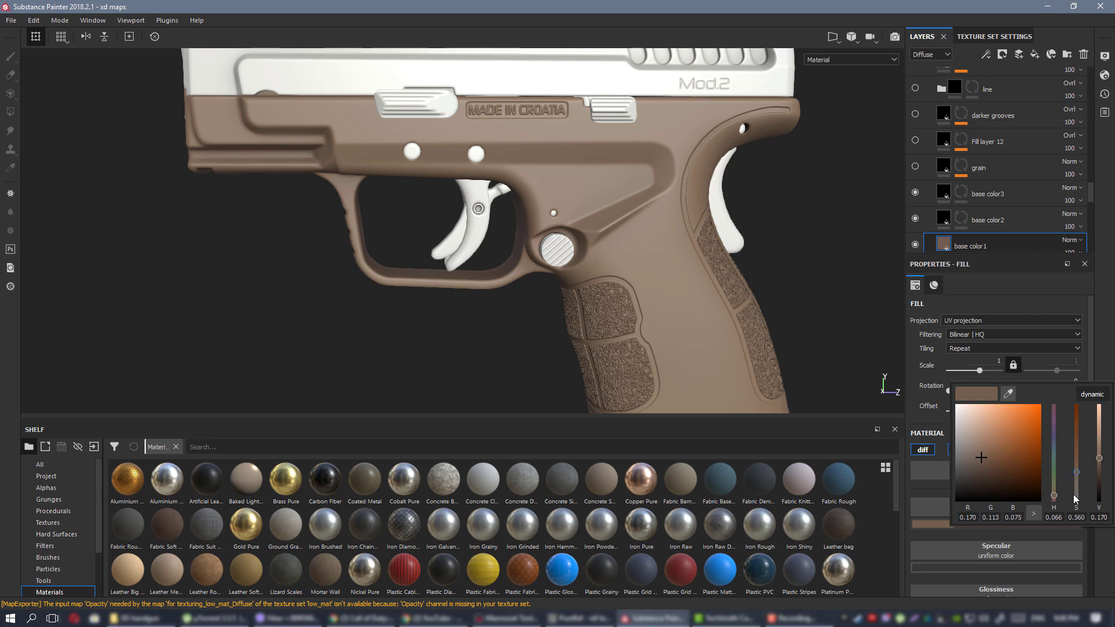
pyautogui.moveTo(1099, 460); pyautogui.dragTo(1098, 462)
pyautogui.moveTo(1055, 496); pyautogui.dragTo(1054, 494)
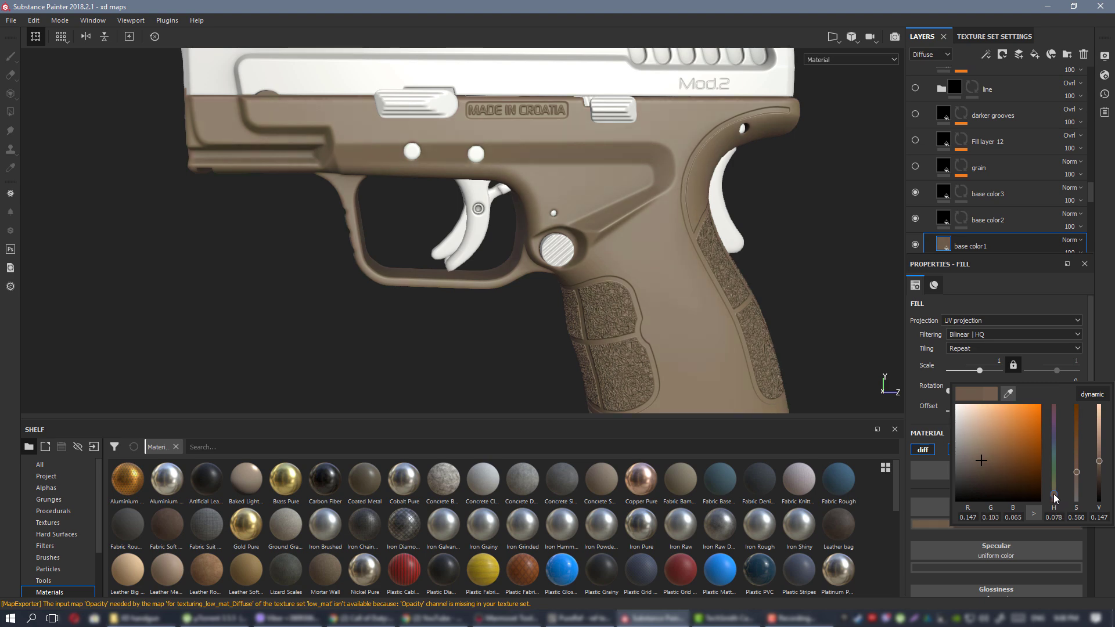
pyautogui.scroll(-3, 331, 168)
pyautogui.keyDown('alt'); pyautogui.moveTo(412, 216); pyautogui.dragTo(425, 215); pyautogui.keyUp('alt')
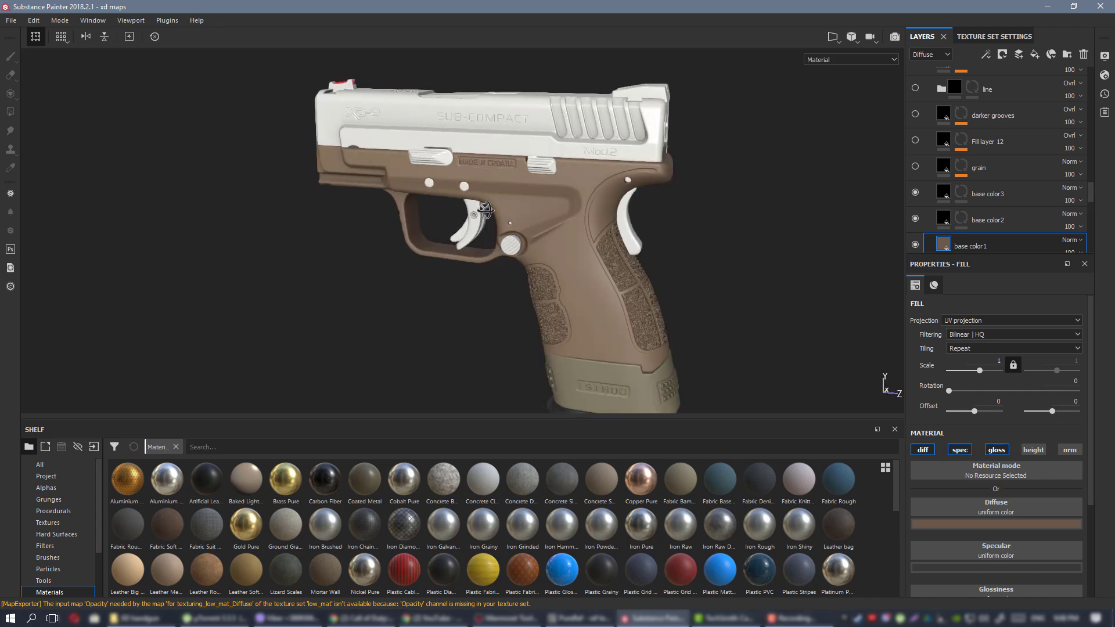
# Inspect the frame from the side and set the base color1 diffuse color's saturation to 0.489.
pyautogui.scroll(-3, 540, 216)
pyautogui.keyDown('alt'); pyautogui.moveTo(539, 204); pyautogui.dragTo(513, 233); pyautogui.keyUp('alt')
pyautogui.scroll(3, 539, 183)
pyautogui.scroll(-4, 513, 232)
pyautogui.scroll(5, 427, 199)
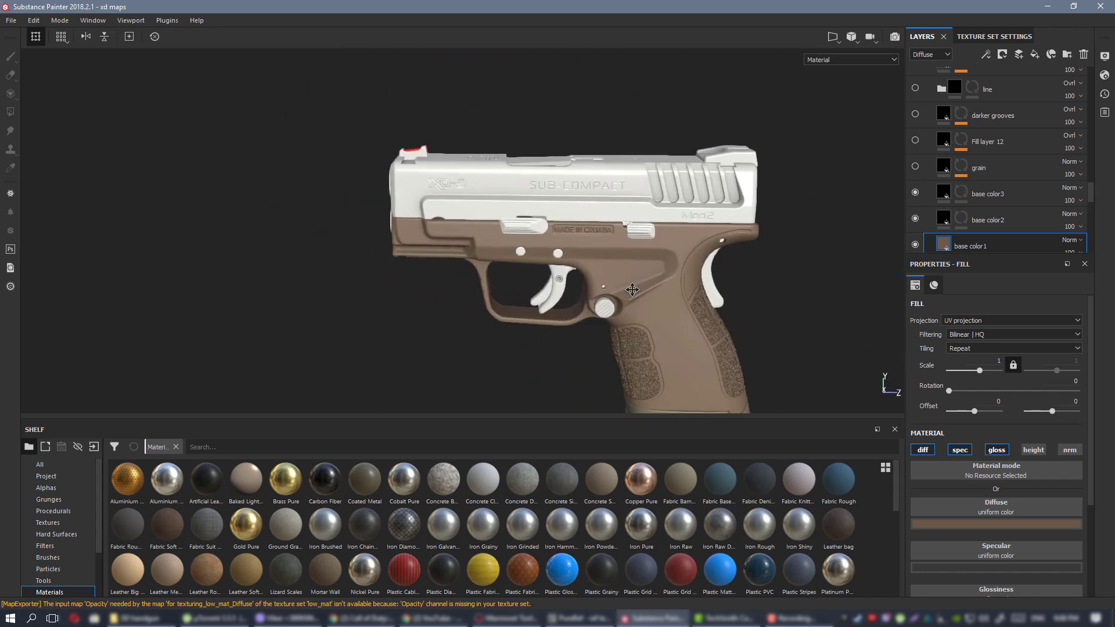
pyautogui.keyDown('alt'); pyautogui.moveTo(722, 314); pyautogui.dragTo(588, 258, button='middle'); pyautogui.keyUp('alt')
pyautogui.scroll(1, 587, 257)
pyautogui.keyDown('alt'); pyautogui.moveTo(588, 258); pyautogui.dragTo(622, 249); pyautogui.keyUp('alt')
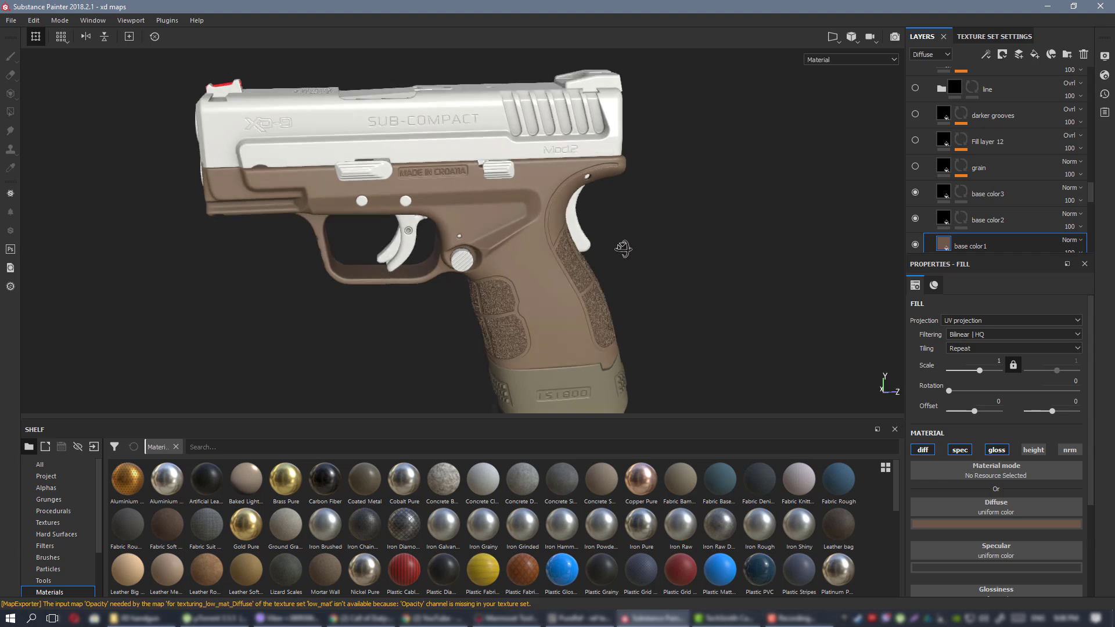
pyautogui.click(1036, 524)
pyautogui.moveTo(1075, 472); pyautogui.dragTo(1075, 474)
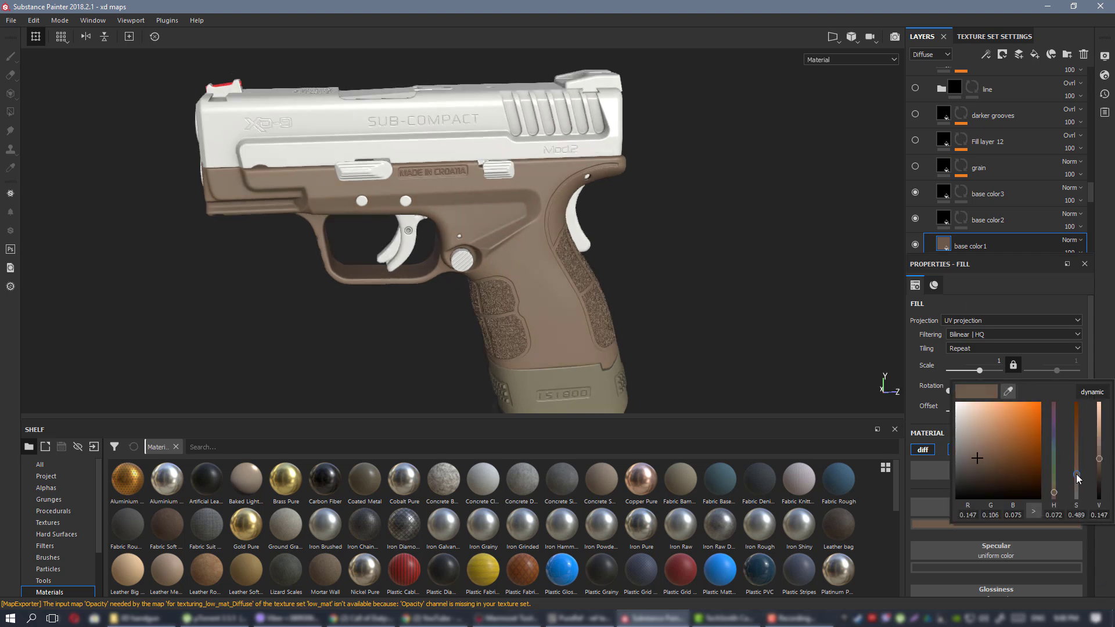
# Review the adjusted brown across the frame and grip, and hide and reshow base color3 to check which part it colors.
pyautogui.keyDown('alt'); pyautogui.moveTo(476, 251); pyautogui.dragTo(351, 171, button='right'); pyautogui.keyUp('alt')
pyautogui.moveTo(350, 171)
pyautogui.keyDown('alt'); pyautogui.mouseDown()
pyautogui.moveTo(520, 170)
pyautogui.moveTo(457, 173)
pyautogui.moveTo(625, 242)
pyautogui.moveTo(507, 224)
pyautogui.mouseUp(); pyautogui.keyUp('alt')
pyautogui.scroll(2, 458, 173)
pyautogui.hotkey('alt', 'Tab')
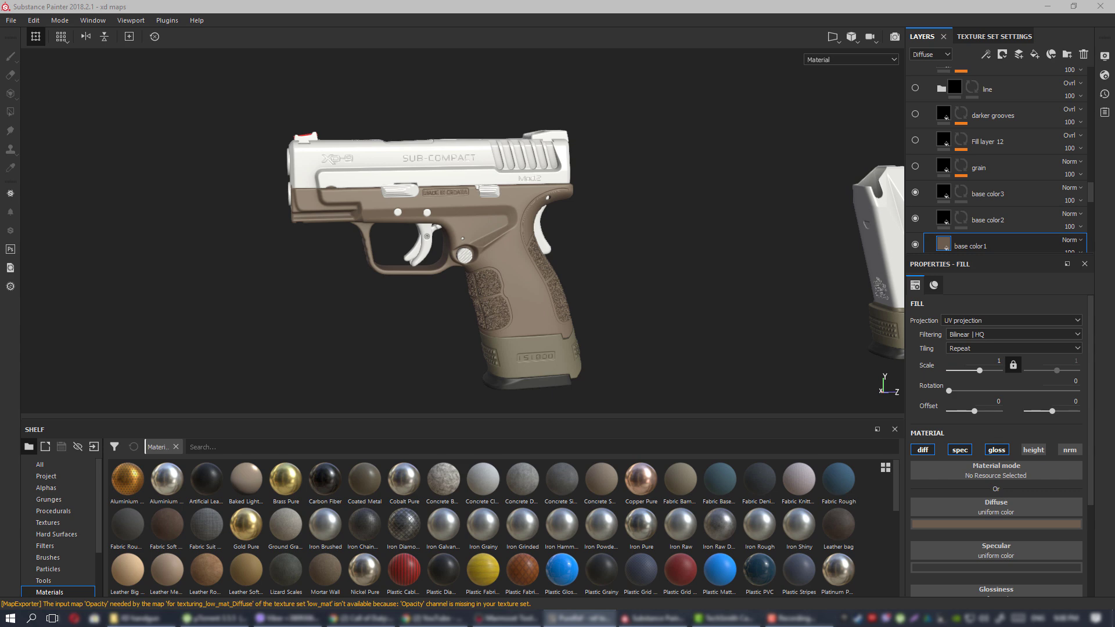
pyautogui.moveTo(390, 256)
pyautogui.keyDown('alt'); pyautogui.mouseDown()
pyautogui.moveTo(570, 242)
pyautogui.moveTo(485, 209)
pyautogui.mouseUp(); pyautogui.keyUp('alt')
pyautogui.keyDown('alt'); pyautogui.moveTo(485, 209); pyautogui.dragTo(525, 311, button='right'); pyautogui.keyUp('alt')
pyautogui.keyDown('alt'); pyautogui.moveTo(525, 310); pyautogui.dragTo(520, 207, button='middle'); pyautogui.keyUp('alt')
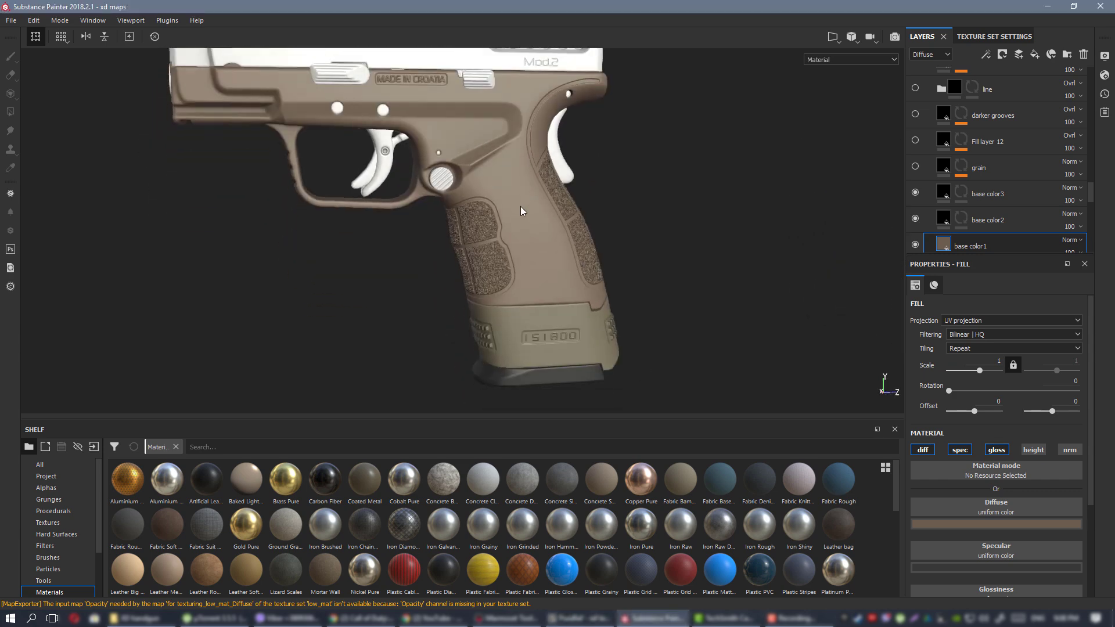
pyautogui.scroll(1, 520, 207)
pyautogui.click(916, 193)
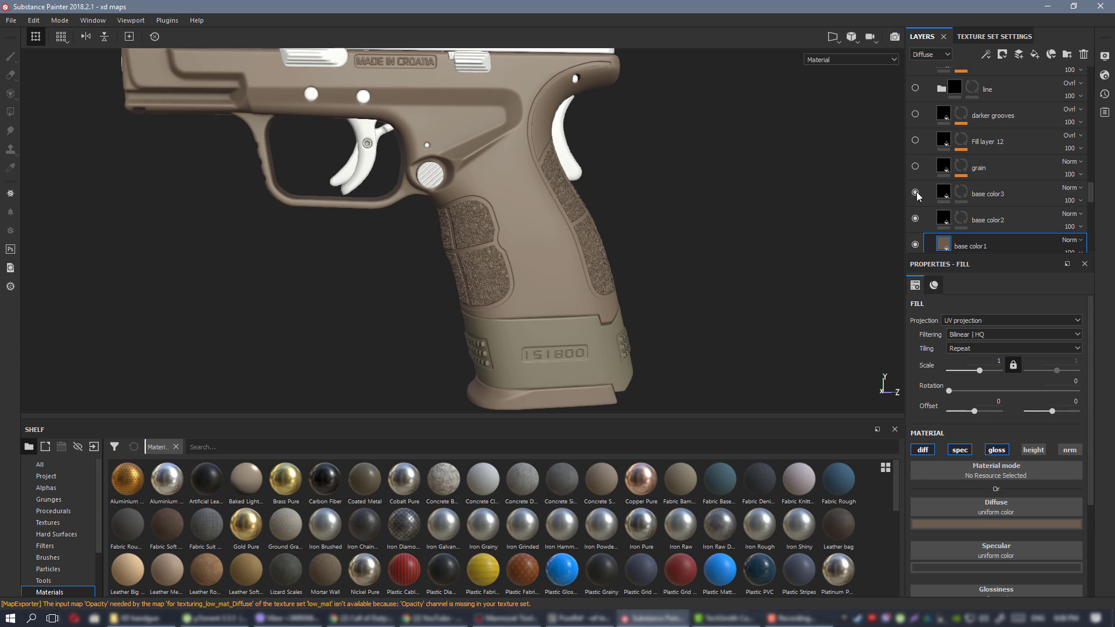
pyautogui.click(916, 193)
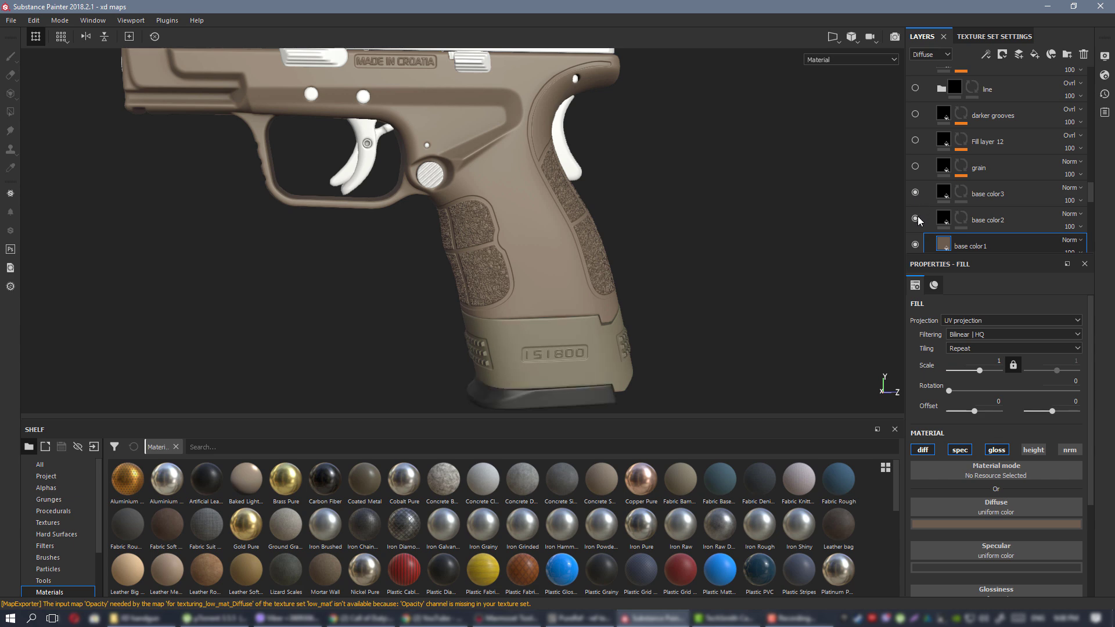
# Set the base color2 diffuse color's hue to 0.090 for the magazine extension.
pyautogui.click(943, 218)
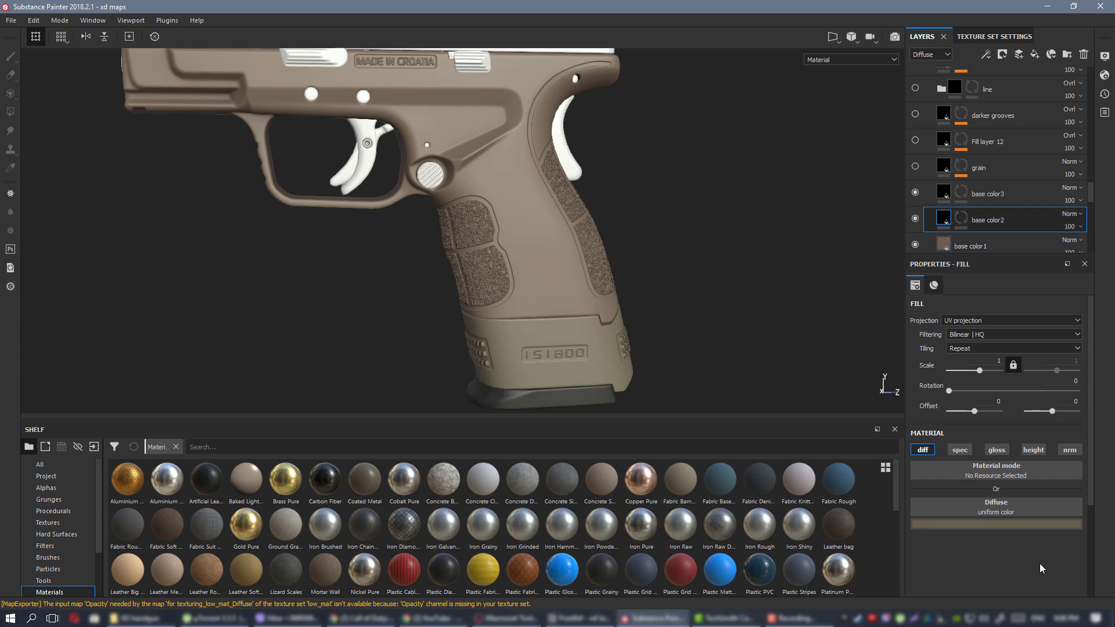
pyautogui.click(1028, 524)
pyautogui.click(1093, 393)
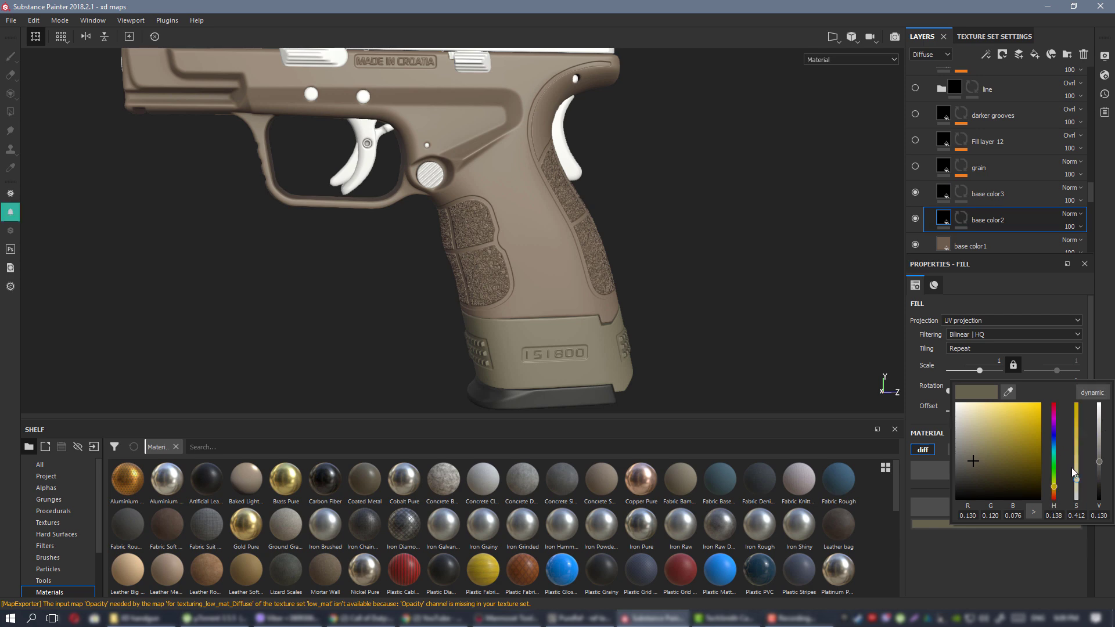
pyautogui.click(9, 216)
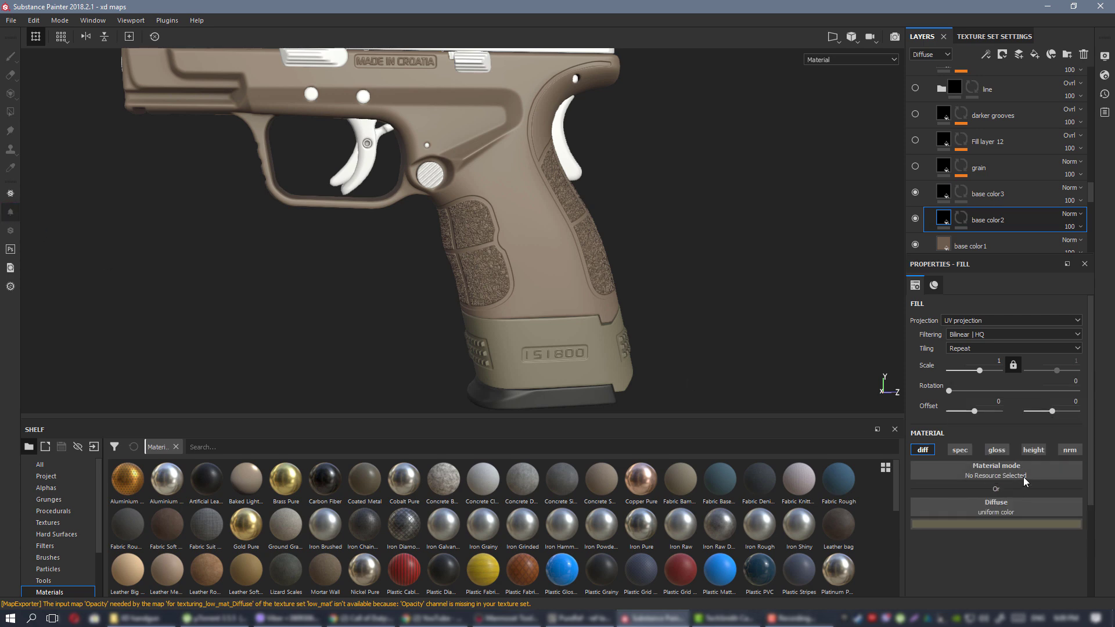
pyautogui.click(1005, 524)
pyautogui.moveTo(1056, 490); pyautogui.dragTo(1055, 493)
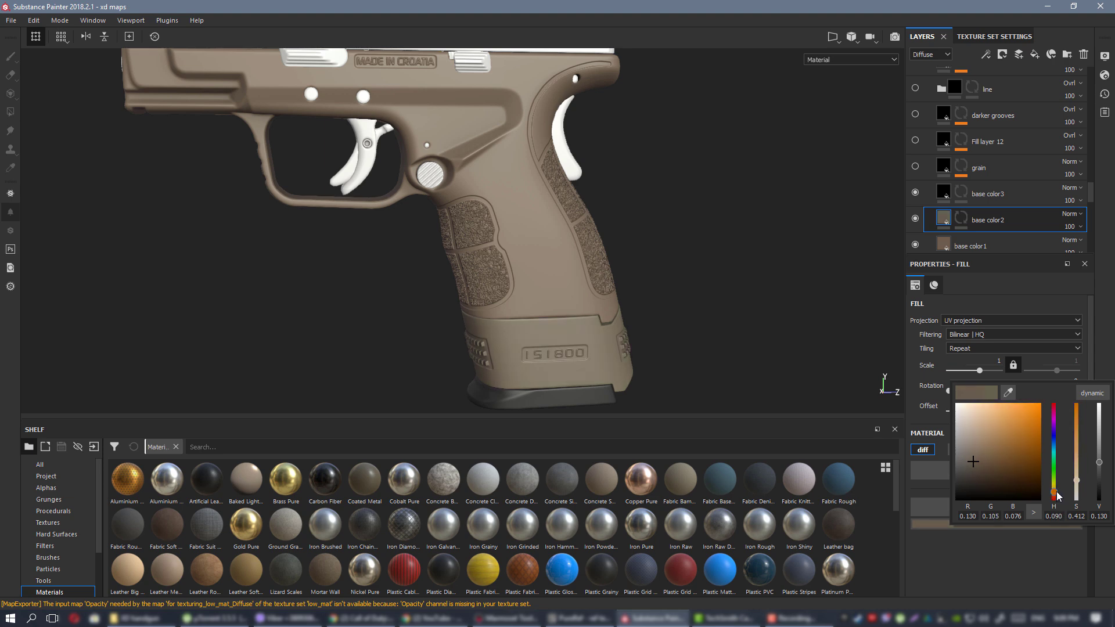
# Cycle through the single-channel views to inspect the flat diffuse colors on the gun, and return to the full material view.
pyautogui.keyDown('alt'); pyautogui.moveTo(550, 286); pyautogui.dragTo(400, 234, button='right'); pyautogui.keyUp('alt')
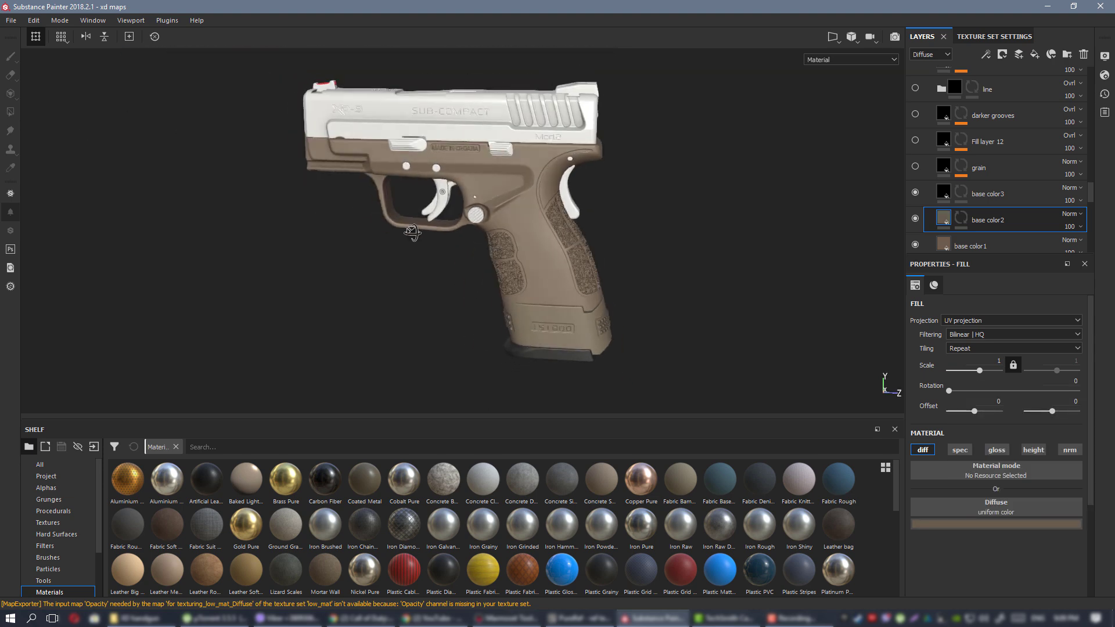
pyautogui.keyDown('alt'); pyautogui.moveTo(401, 234); pyautogui.dragTo(406, 232); pyautogui.keyUp('alt')
pyautogui.press('c')
pyautogui.press('c')
pyautogui.press('c')
pyautogui.press('c')
pyautogui.press('c')
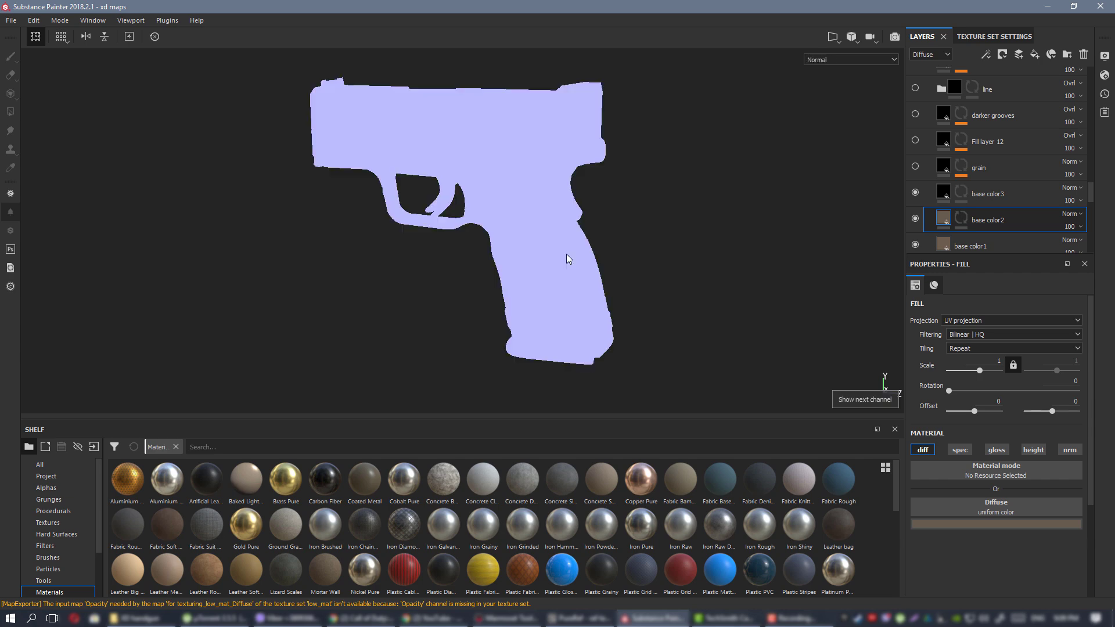
pyautogui.press('c')
pyautogui.keyDown('alt'); pyautogui.moveTo(563, 259); pyautogui.dragTo(651, 213); pyautogui.keyUp('alt')
pyautogui.press('f')
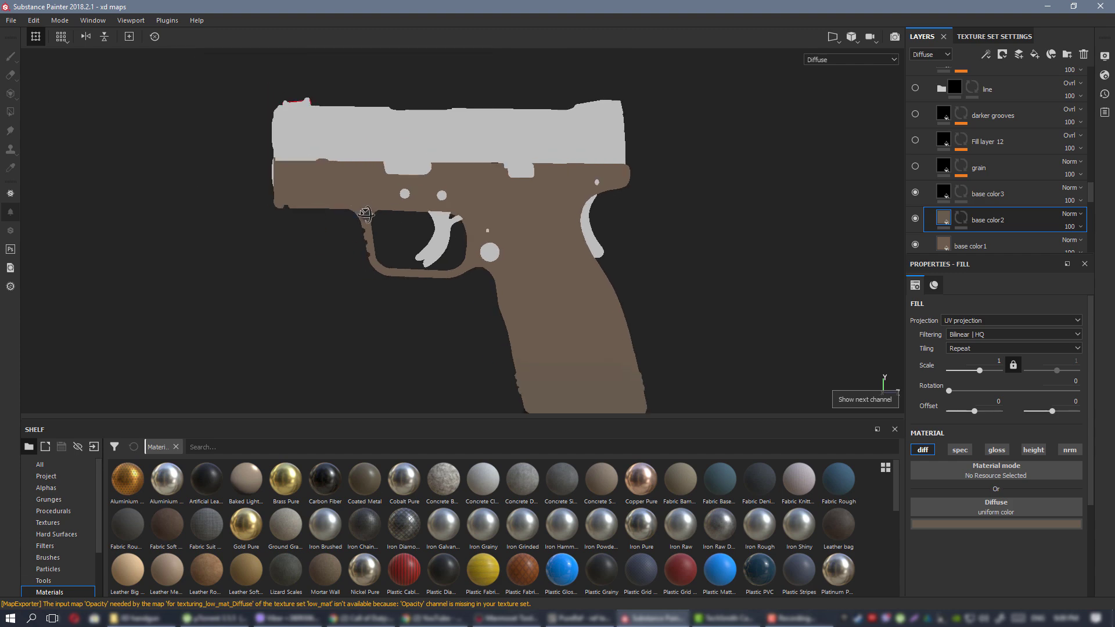
pyautogui.press('m')
# Make the grain layer visible and examine its surface texture on the frame and grip up close.
pyautogui.moveTo(517, 257)
pyautogui.keyDown('alt'); pyautogui.mouseDown()
pyautogui.moveTo(649, 239)
pyautogui.moveTo(510, 249)
pyautogui.moveTo(532, 251)
pyautogui.mouseUp(); pyautogui.keyUp('alt')
pyautogui.click(915, 167)
pyautogui.scroll(3, 627, 390)
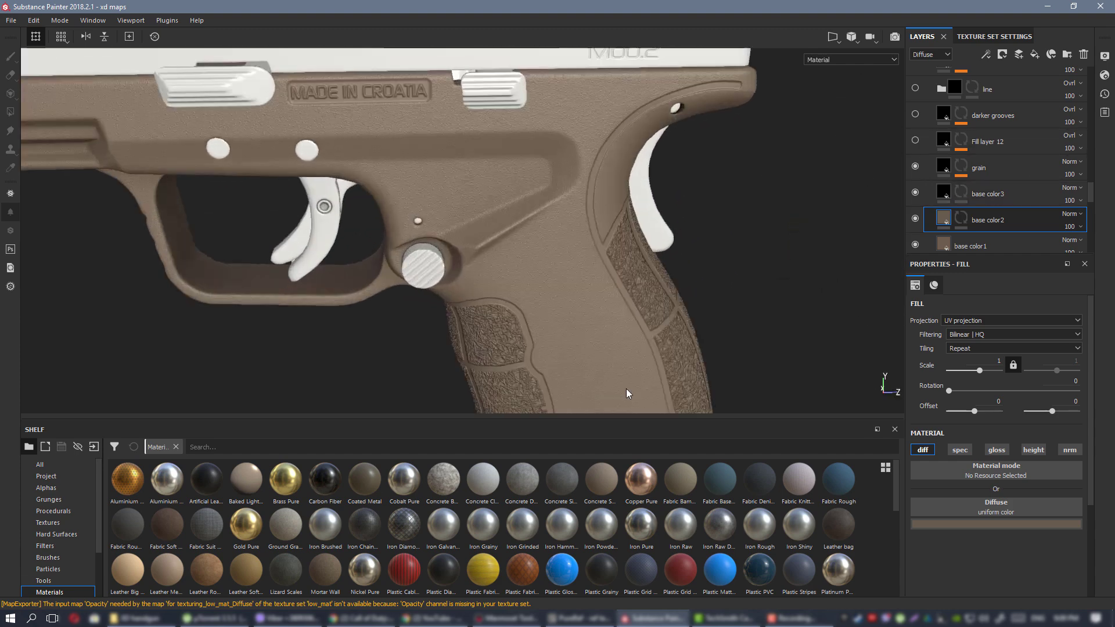
pyautogui.scroll(4, 588, 277)
pyautogui.keyDown('alt'); pyautogui.moveTo(588, 277); pyautogui.dragTo(545, 196); pyautogui.keyUp('alt')
pyautogui.scroll(-3, 545, 197)
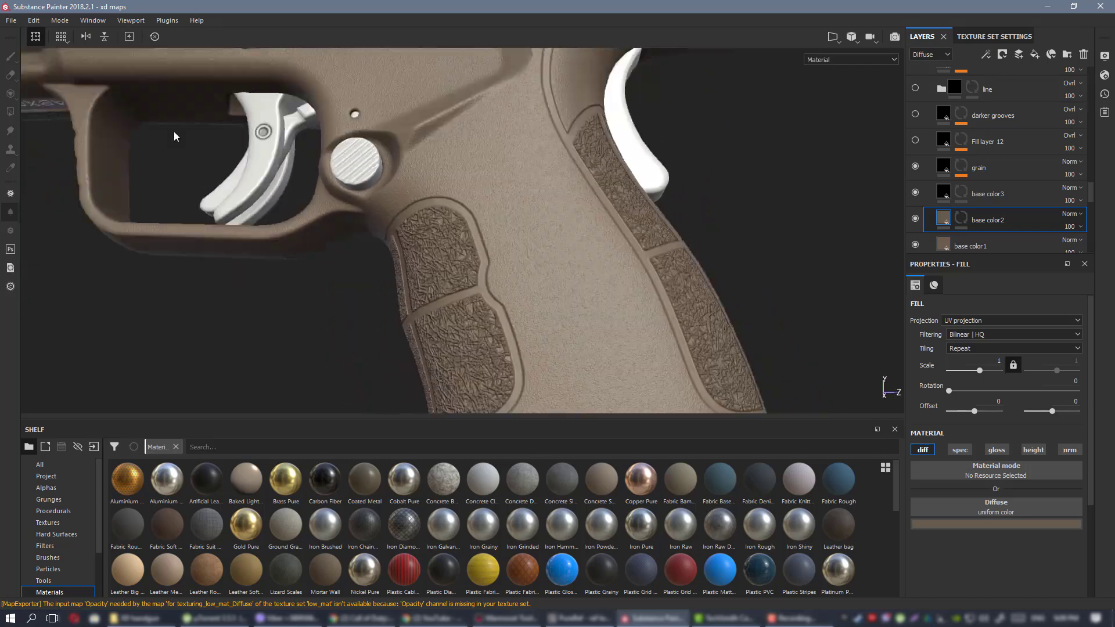
pyautogui.keyDown('alt'); pyautogui.moveTo(351, 118); pyautogui.dragTo(545, 286, button='middle'); pyautogui.keyUp('alt')
pyautogui.keyDown('alt'); pyautogui.moveTo(545, 286); pyautogui.dragTo(511, 238); pyautogui.keyUp('alt')
pyautogui.keyDown('alt'); pyautogui.moveTo(511, 238); pyautogui.dragTo(378, 132, button='middle'); pyautogui.keyUp('alt')
pyautogui.scroll(4, 605, 314)
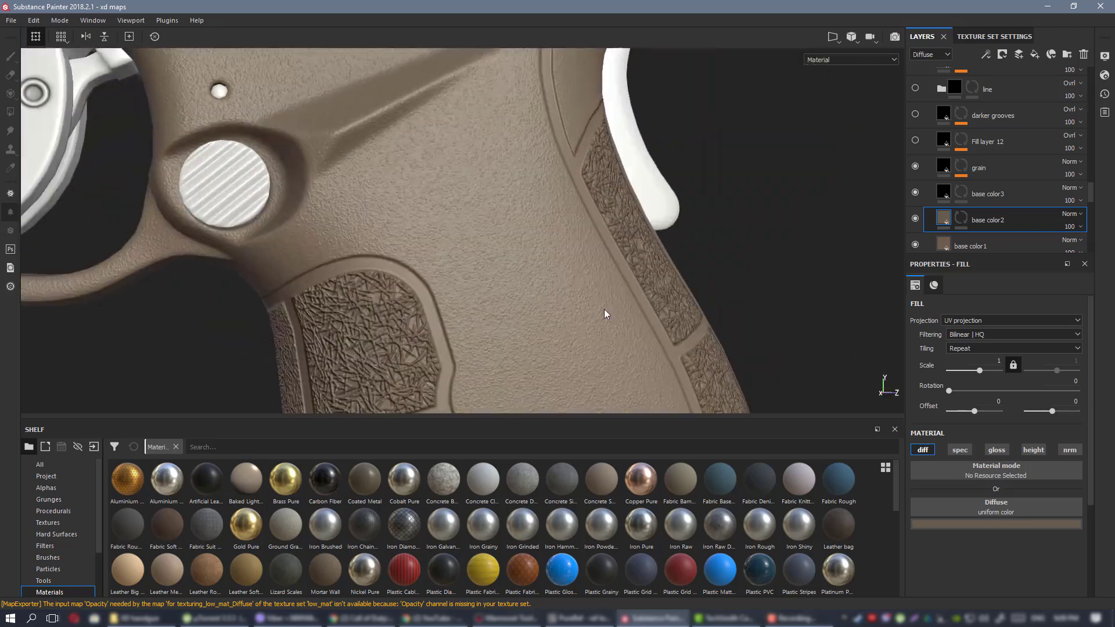
pyautogui.keyDown('alt'); pyautogui.moveTo(604, 314); pyautogui.dragTo(532, 238); pyautogui.keyUp('alt')
pyautogui.scroll(2, 505, 244)
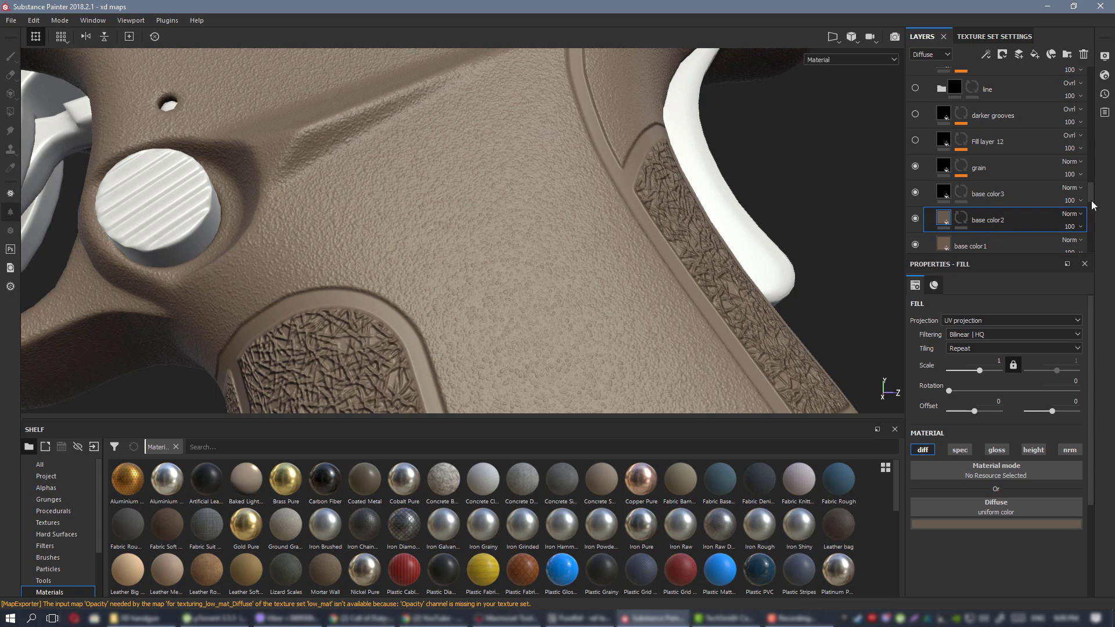
# Switch to PureRef and study the tan Glock photos with weapon lights for their plastic color and surface.
pyautogui.moveTo(1114, 317); pyautogui.dragTo(880, 319, button='right')
pyautogui.scroll(-3, 880, 318)
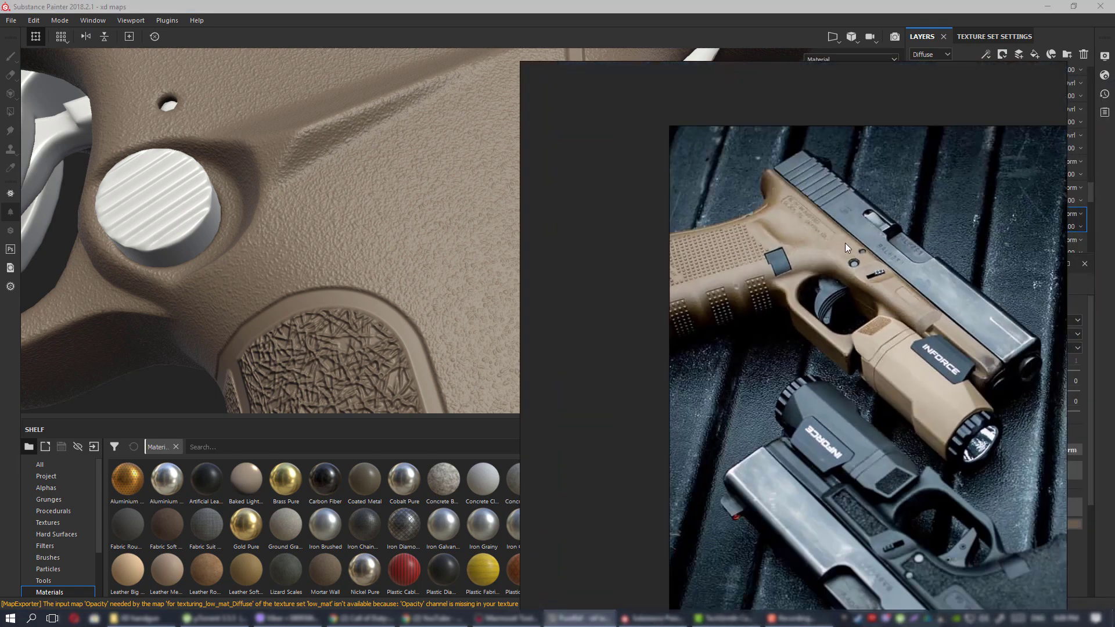
pyautogui.scroll(3, 844, 243)
pyautogui.scroll(-3, 692, 235)
pyautogui.moveTo(1056, 322); pyautogui.dragTo(452, 172, button='middle')
pyautogui.moveTo(825, 323); pyautogui.dragTo(733, 243, button='middle')
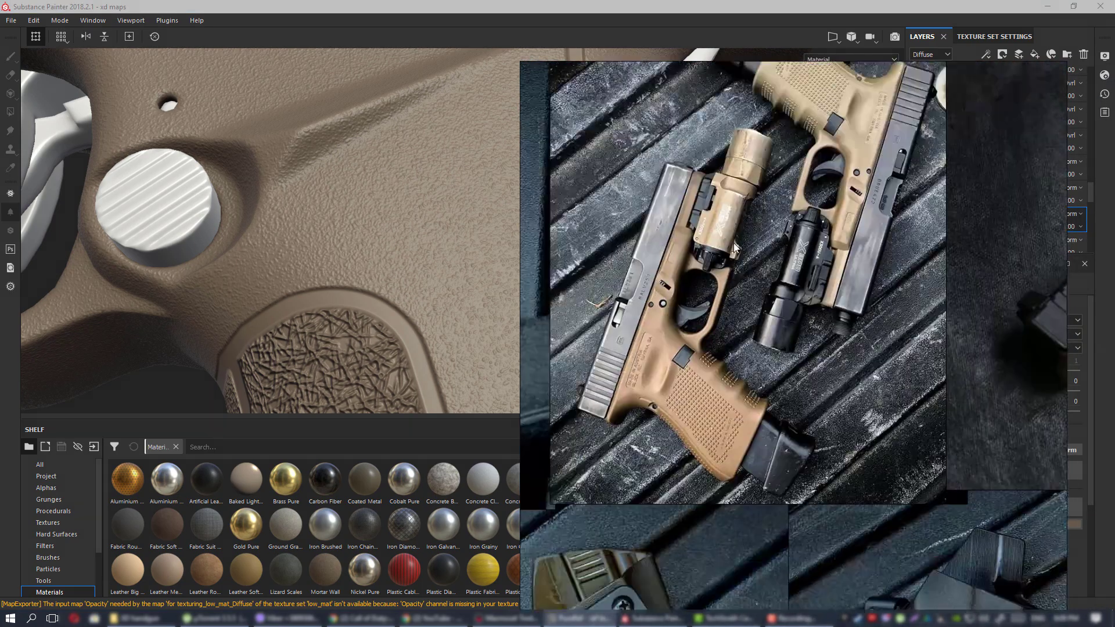
pyautogui.scroll(5, 712, 317)
pyautogui.scroll(-7, 709, 318)
pyautogui.moveTo(691, 459); pyautogui.dragTo(795, 265, button='middle')
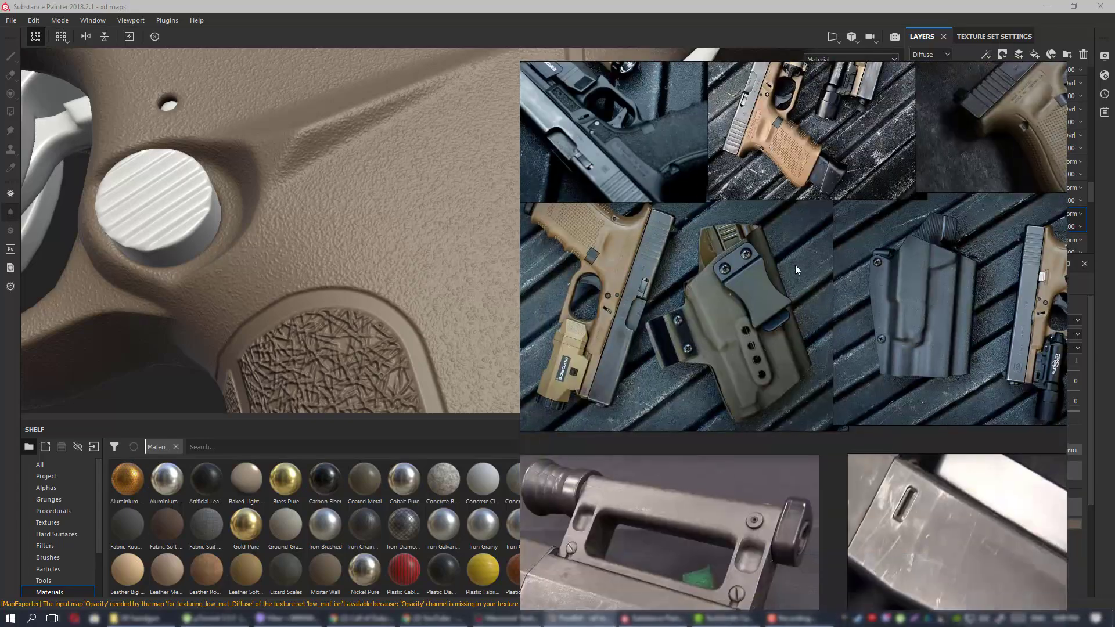
# Examine the stripped brown Glock frame reference up close for its plastic grain.
pyautogui.scroll(-5, 686, 181)
pyautogui.scroll(6, 798, 353)
pyautogui.scroll(2, 799, 352)
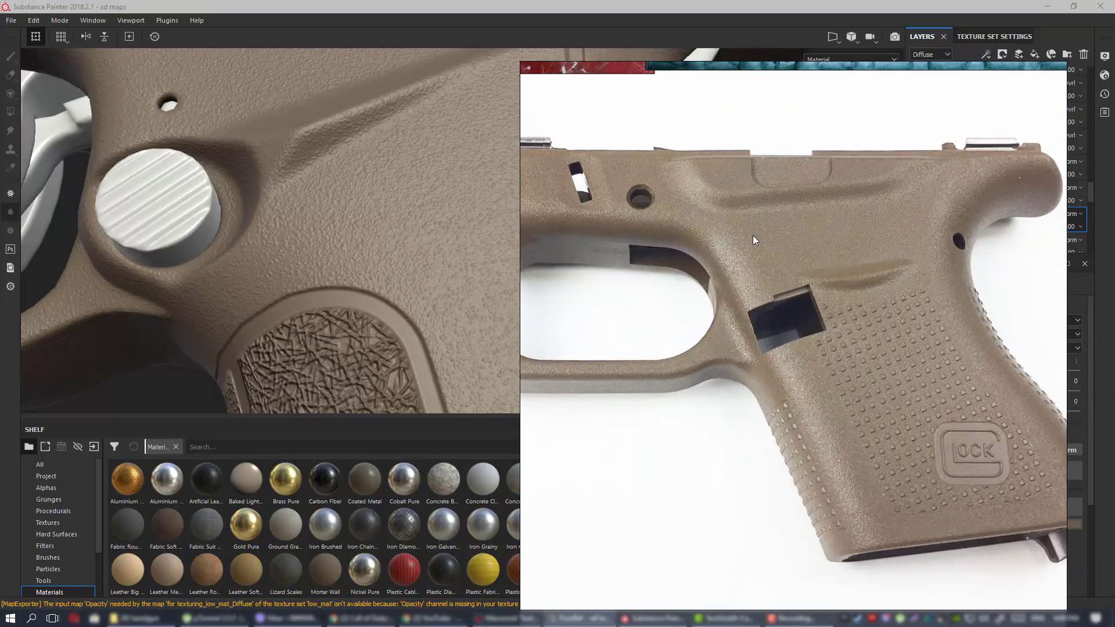
pyautogui.scroll(3, 754, 239)
pyautogui.scroll(-3, 752, 240)
pyautogui.scroll(-4, 656, 224)
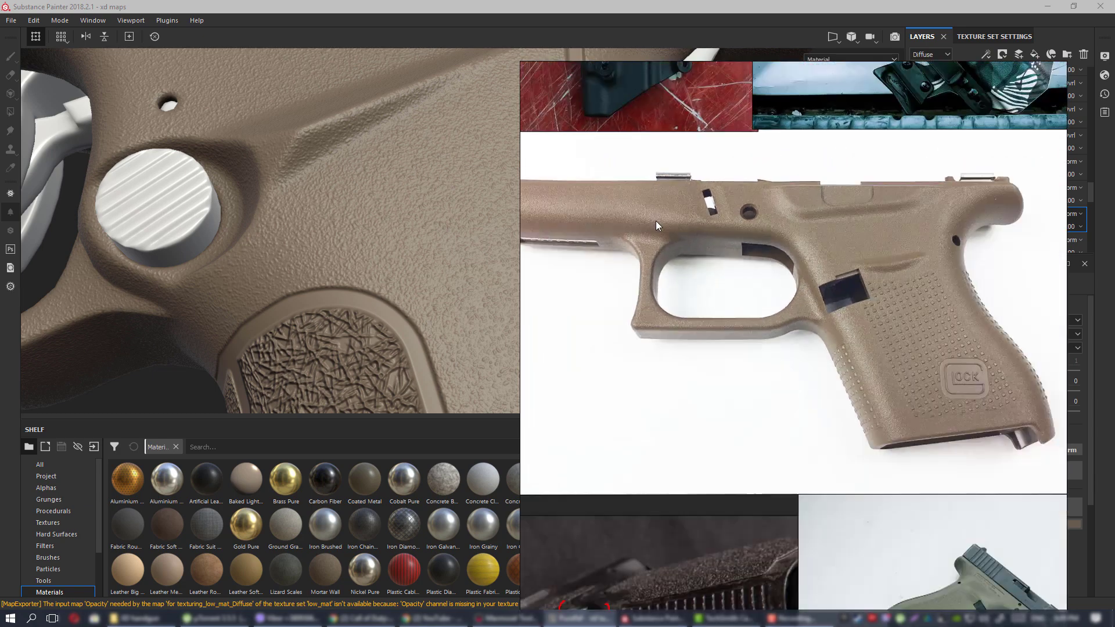
# Browse across the reference board and inspect the textured grip of the tan pistol on the dark leathery background.
pyautogui.moveTo(656, 221); pyautogui.dragTo(517, 246, button='middle')
pyautogui.moveTo(788, 249); pyautogui.dragTo(906, 274, button='middle')
pyautogui.scroll(-4, 848, 269)
pyautogui.moveTo(799, 210); pyautogui.dragTo(835, 375, button='middle')
pyautogui.moveTo(736, 179); pyautogui.dragTo(792, 334, button='middle')
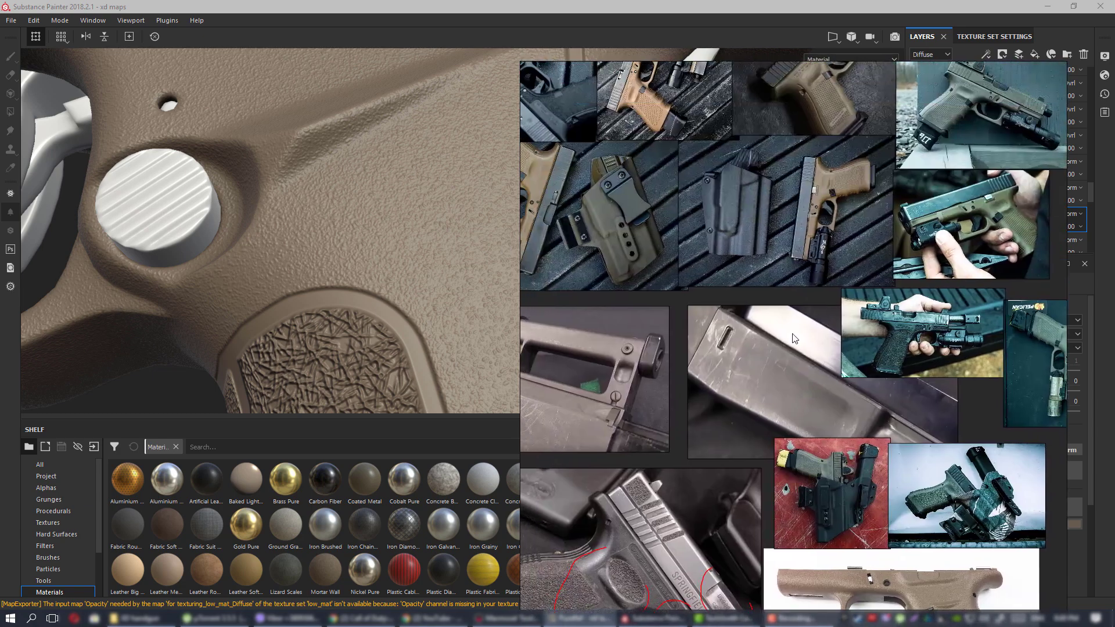
pyautogui.moveTo(710, 217); pyautogui.dragTo(743, 381, button='middle')
pyautogui.moveTo(711, 284); pyautogui.dragTo(830, 300, button='middle')
pyautogui.moveTo(985, 275); pyautogui.dragTo(736, 276, button='middle')
pyautogui.scroll(6, 736, 275)
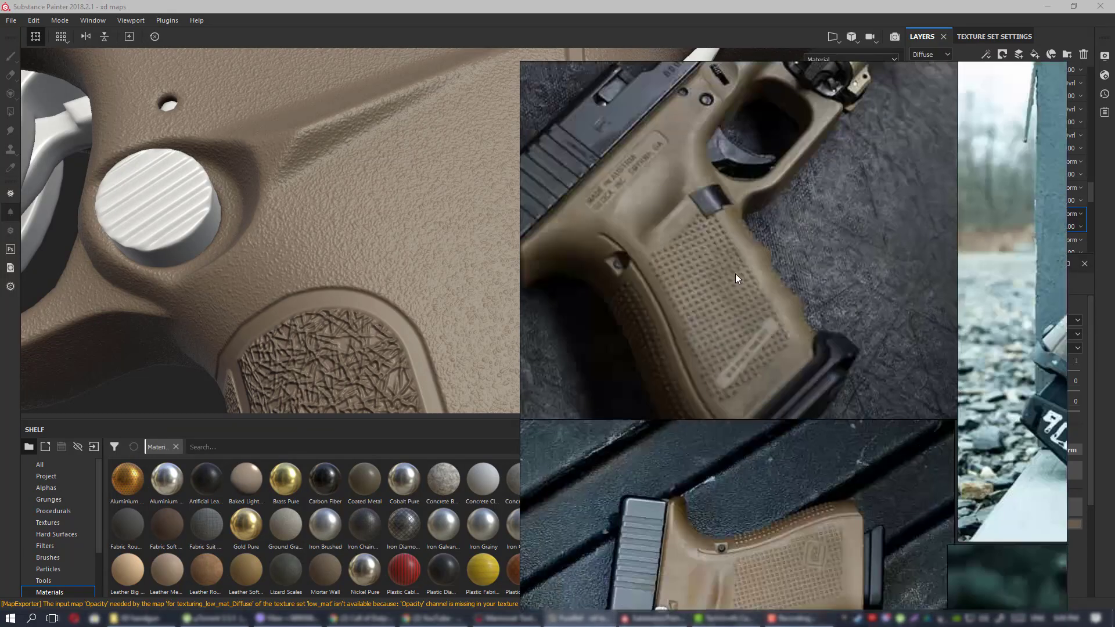
pyautogui.scroll(2, 668, 256)
pyautogui.moveTo(665, 256); pyautogui.dragTo(796, 259, button='middle')
pyautogui.scroll(-5, 805, 302)
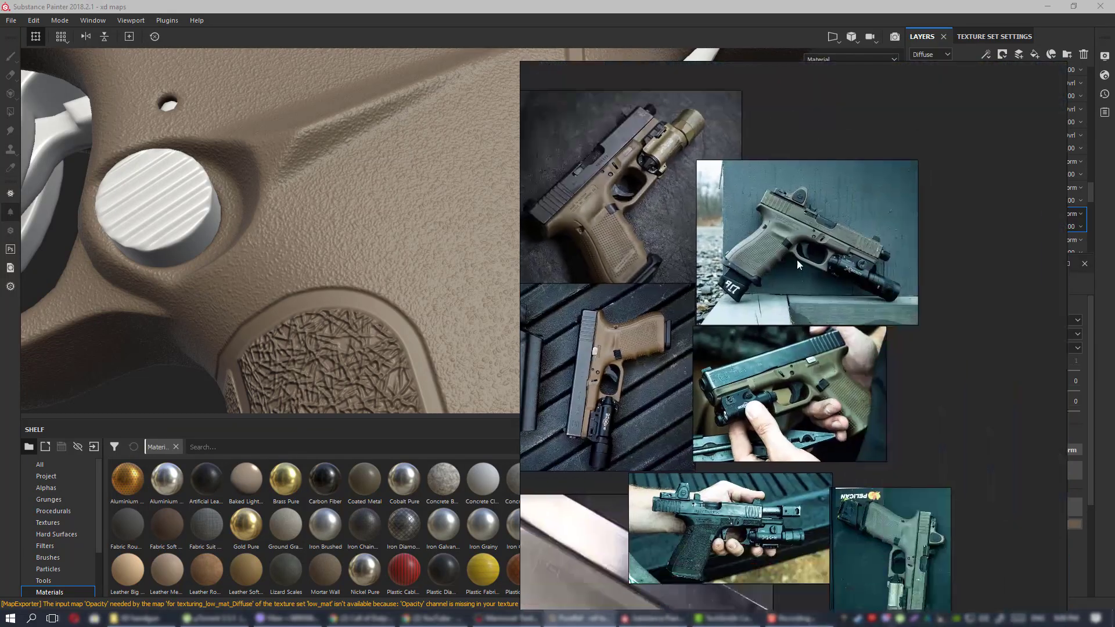
# Compare the plastic on the gray-tan, hand-held olive and holster-side tan pistol references.
pyautogui.scroll(5, 797, 259)
pyautogui.scroll(-3, 757, 292)
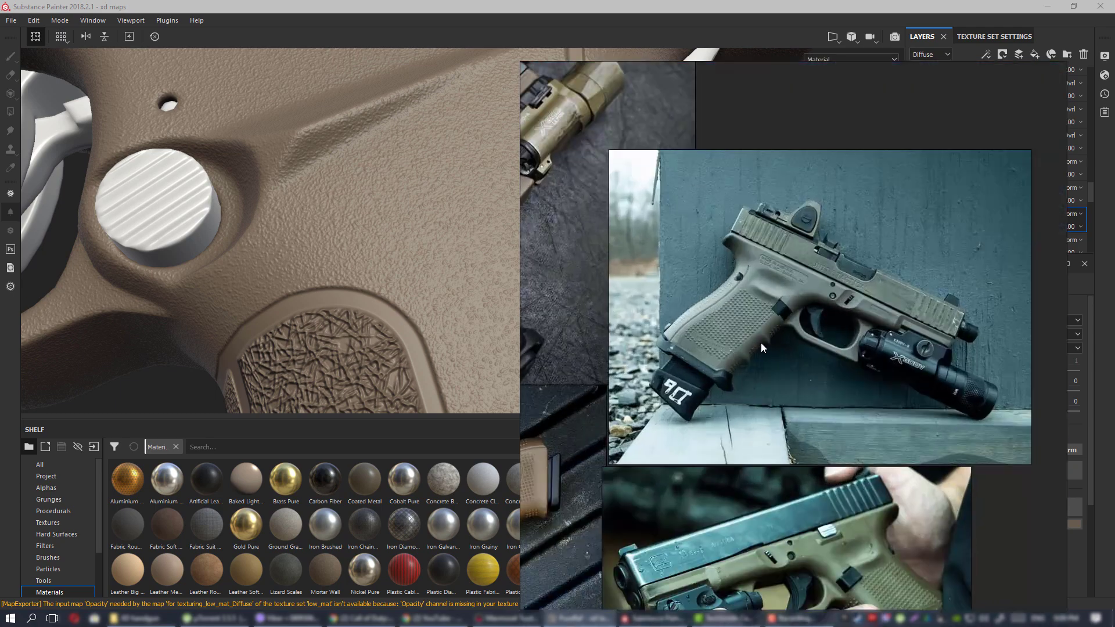
pyautogui.moveTo(859, 535); pyautogui.dragTo(768, 290, button='middle')
pyautogui.scroll(3, 884, 401)
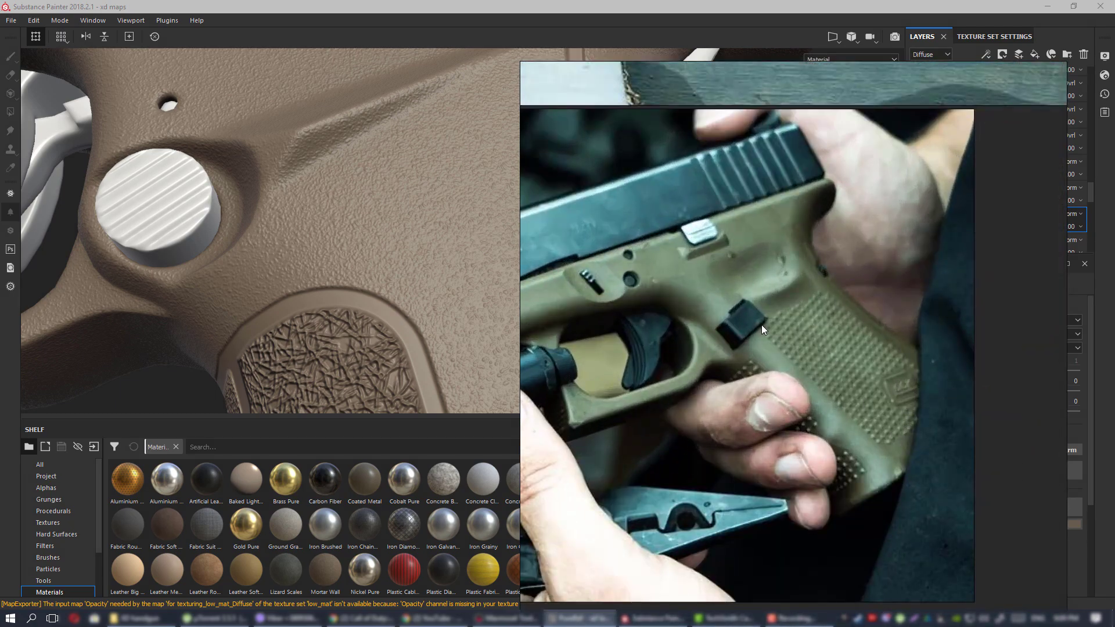
pyautogui.scroll(-5, 761, 325)
pyautogui.moveTo(836, 309); pyautogui.dragTo(966, 306, button='middle')
pyautogui.moveTo(624, 273); pyautogui.dragTo(788, 273, button='middle')
pyautogui.scroll(5, 789, 257)
pyautogui.scroll(-3, 790, 256)
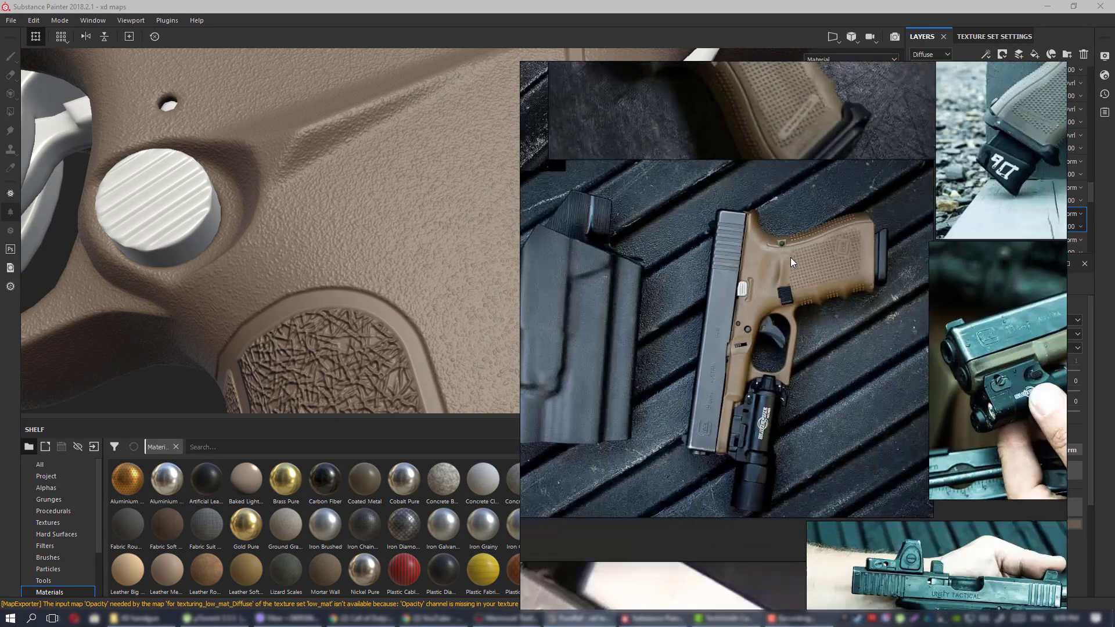
pyautogui.scroll(-4, 790, 256)
# Return to Substance Painter and lower the grain layer's Plastic Grainy Normal Intensity to 0.16.
pyautogui.click(580, 618)
pyautogui.keyDown('alt'); pyautogui.moveTo(392, 178); pyautogui.dragTo(378, 174, button='right'); pyautogui.keyUp('alt')
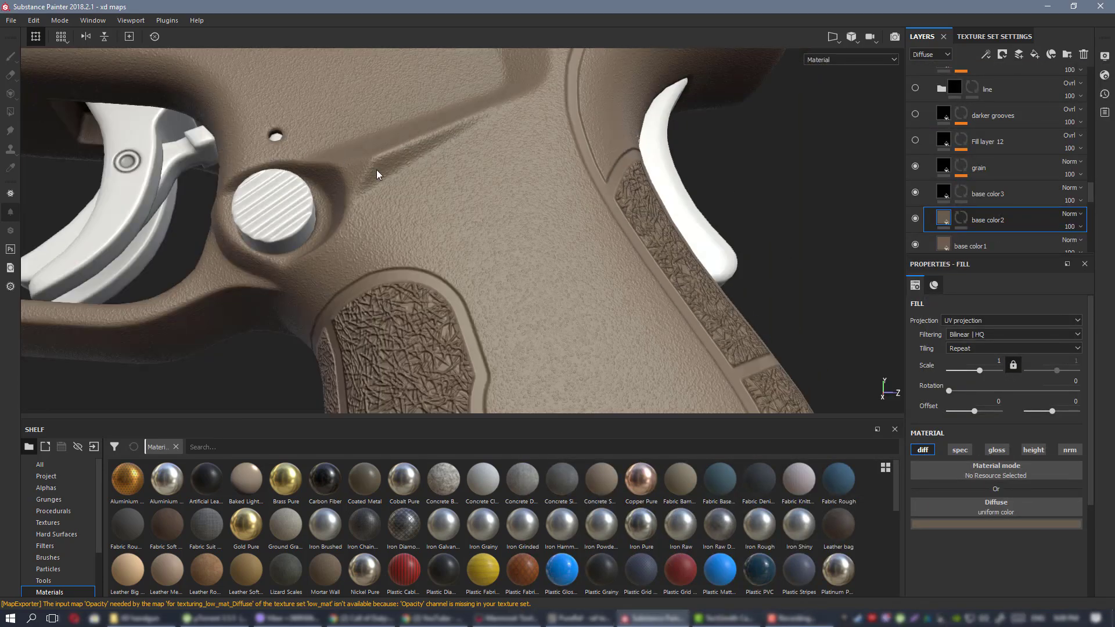
pyautogui.keyDown('alt'); pyautogui.moveTo(378, 174); pyautogui.dragTo(482, 246, button='middle'); pyautogui.keyUp('alt')
pyautogui.keyDown('alt'); pyautogui.moveTo(482, 246); pyautogui.dragTo(610, 299, button='right'); pyautogui.keyUp('alt')
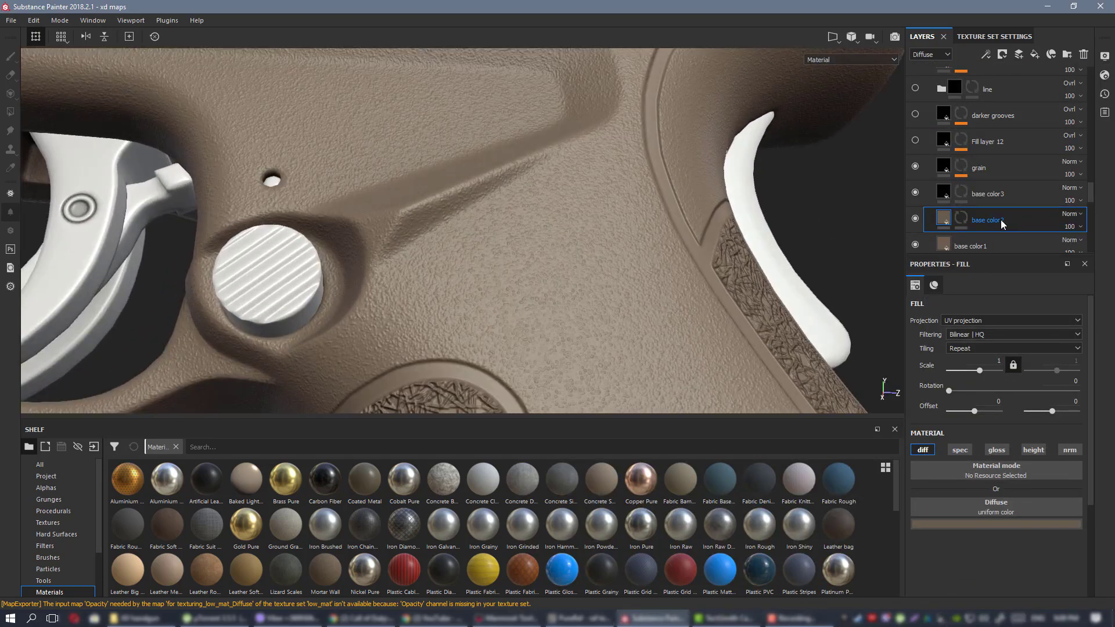
pyautogui.click(944, 169)
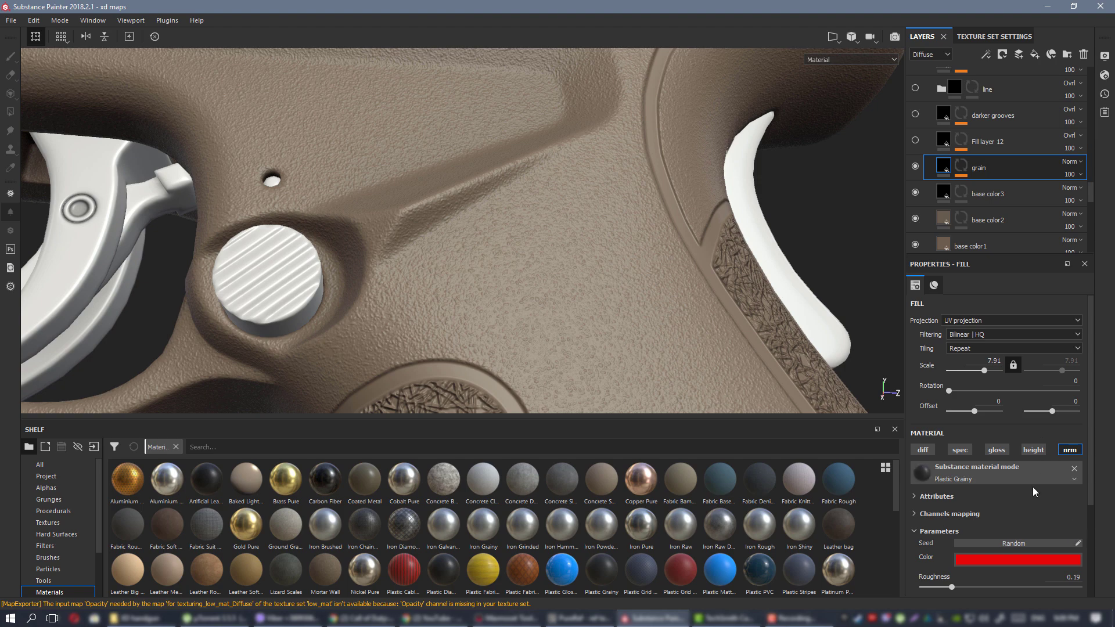
pyautogui.scroll(-2, 1022, 485)
pyautogui.click(959, 497)
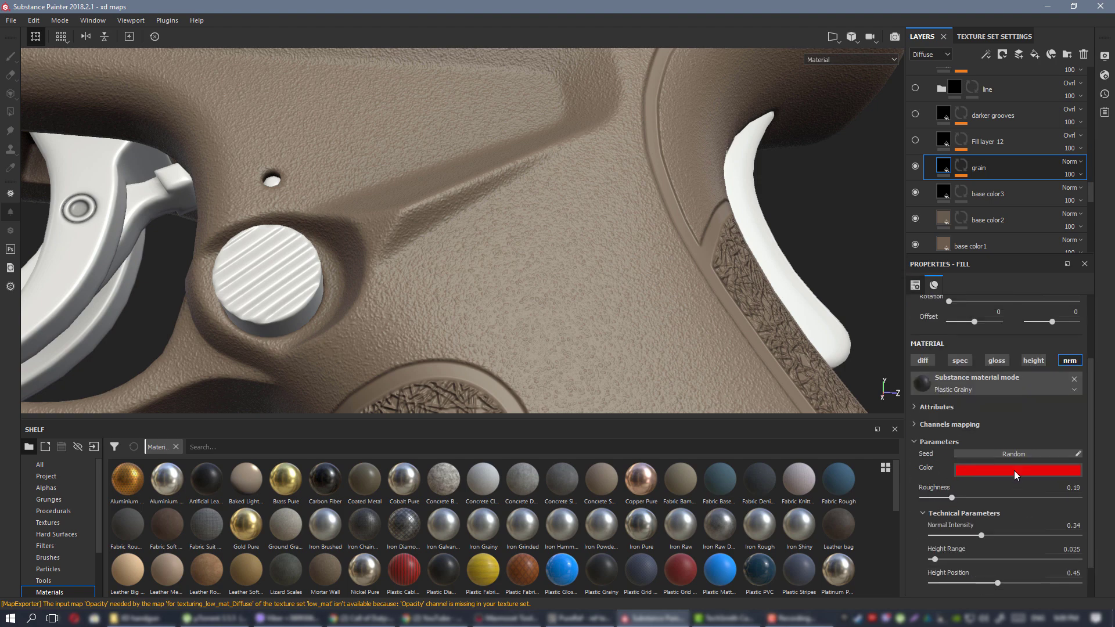
pyautogui.scroll(-1, 992, 474)
pyautogui.click(955, 495)
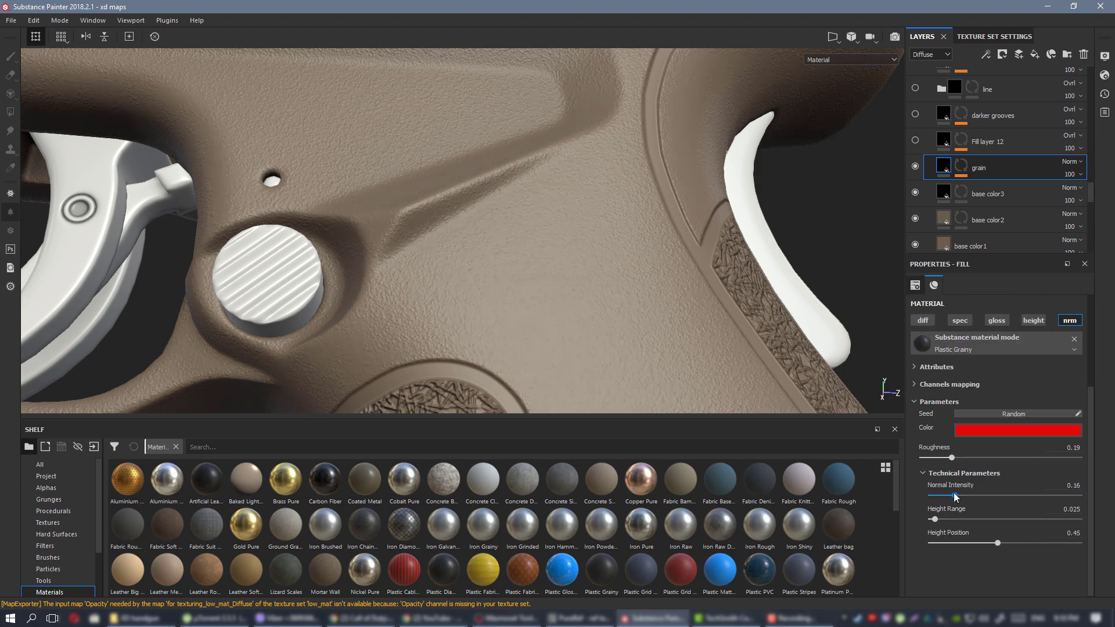
# Fine-tune the grain's Normal Intensity to 0.21 while judging the texture on the frame and grip.
pyautogui.moveTo(961, 498); pyautogui.dragTo(972, 497)
pyautogui.scroll(-5, 445, 209)
pyautogui.keyDown('alt'); pyautogui.moveTo(465, 219); pyautogui.dragTo(461, 256); pyautogui.keyUp('alt')
pyautogui.scroll(2, 460, 256)
pyautogui.moveTo(593, 279)
pyautogui.keyDown('alt'); pyautogui.mouseDown()
pyautogui.moveTo(620, 286)
pyautogui.moveTo(602, 281)
pyautogui.mouseUp(); pyautogui.keyUp('alt')
pyautogui.click(963, 495)
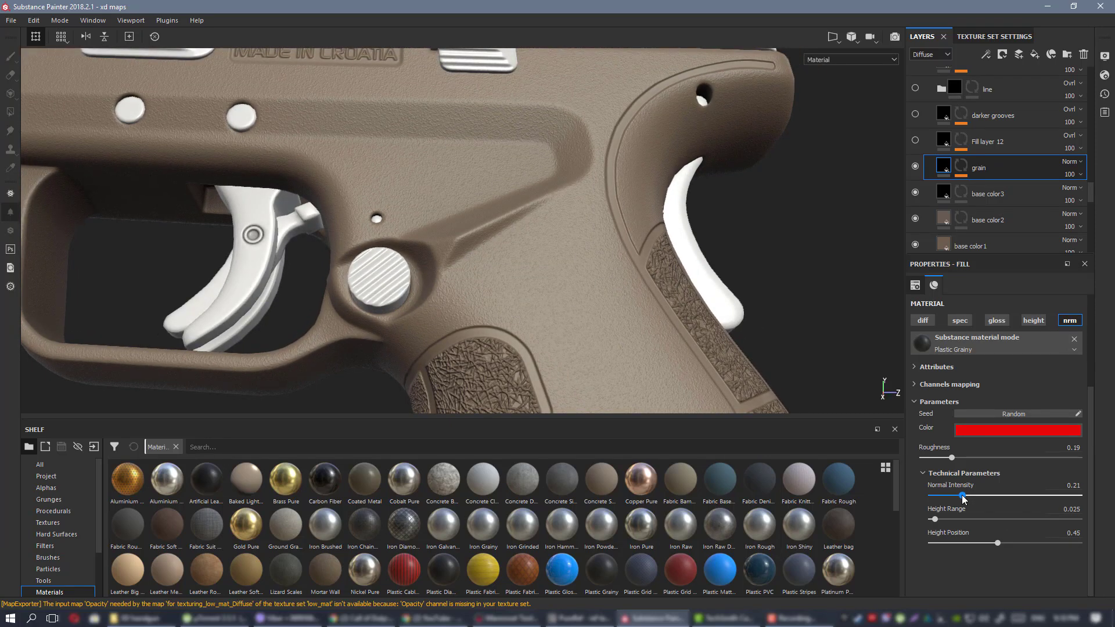
# Set the grain layer's Normal Intensity to 0.2 and judge the texture across the frame and grip.
pyautogui.moveTo(962, 496); pyautogui.dragTo(960, 496)
pyautogui.scroll(-4, 574, 279)
pyautogui.keyDown('alt'); pyautogui.moveTo(476, 267); pyautogui.dragTo(472, 172); pyautogui.keyUp('alt')
pyautogui.scroll(3, 481, 186)
pyautogui.moveTo(560, 264)
pyautogui.keyDown('alt'); pyautogui.mouseDown()
pyautogui.moveTo(565, 276)
pyautogui.moveTo(566, 249)
pyautogui.mouseUp(); pyautogui.keyUp('alt')
pyautogui.scroll(-2, 572, 261)
pyautogui.scroll(3, 1023, 165)
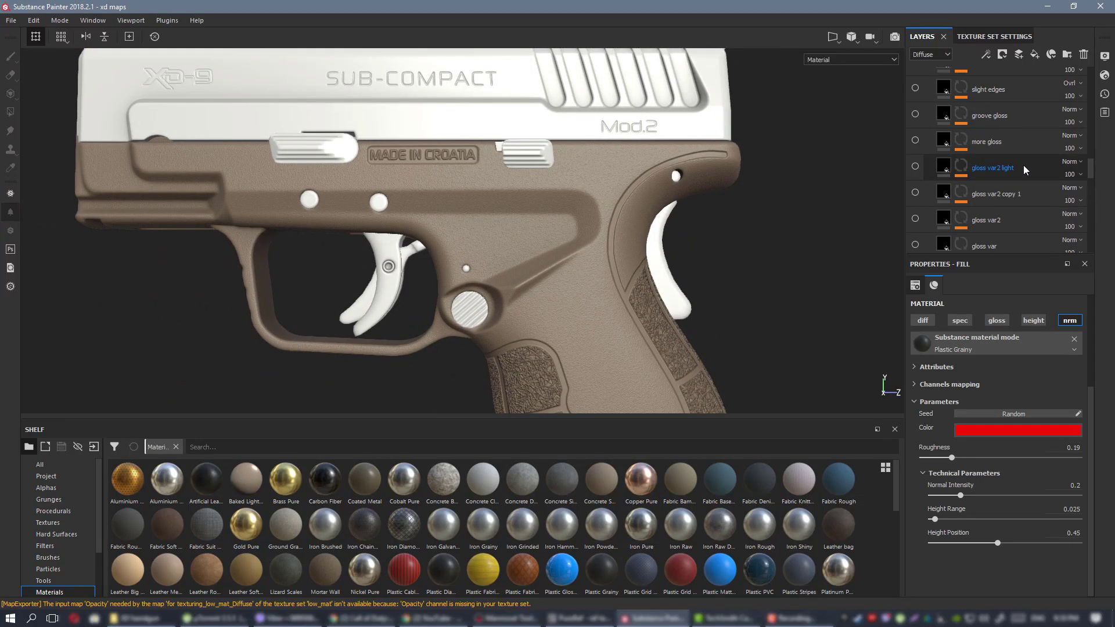
# Turn on the gloss overlay layer in the plastic folder and examine the reflections on the frame, grip and magazine base.
pyautogui.scroll(6, 1026, 174)
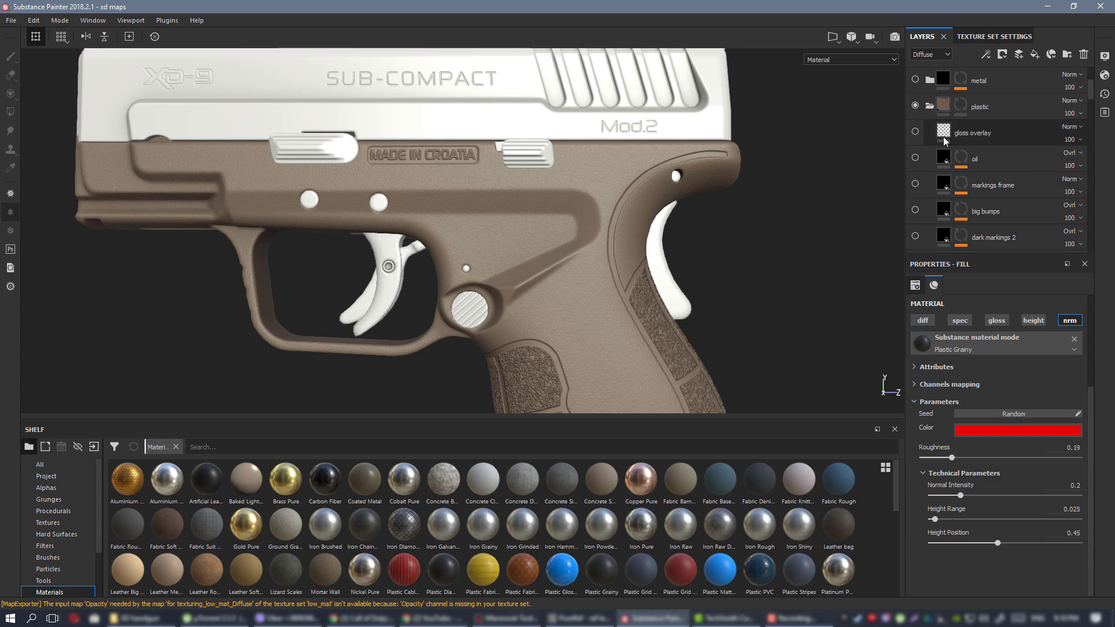
pyautogui.click(916, 132)
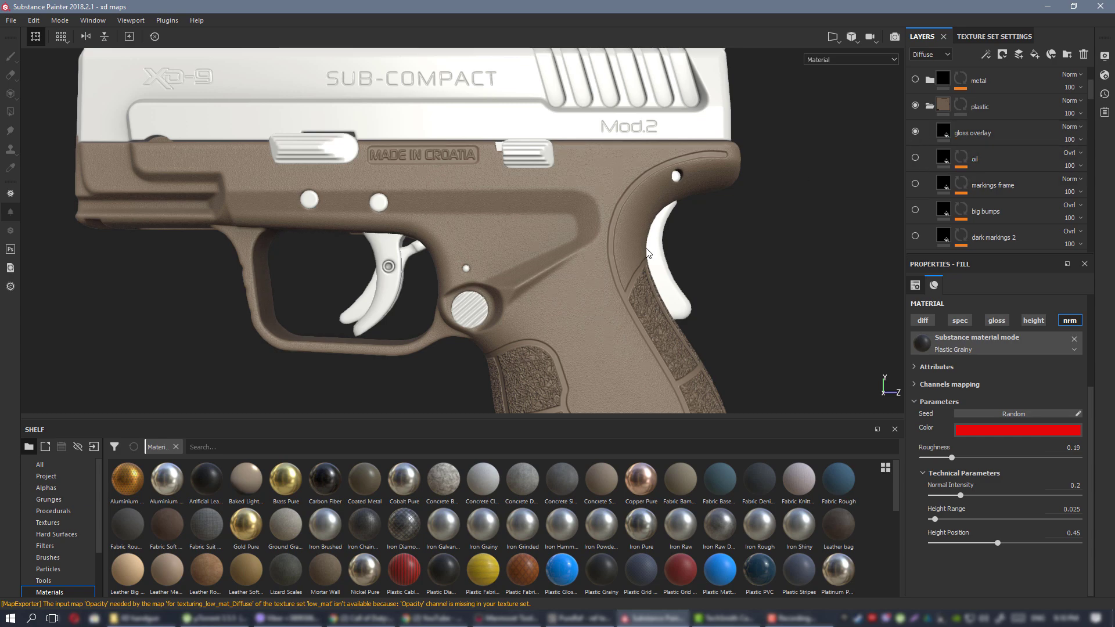
pyautogui.press('f')
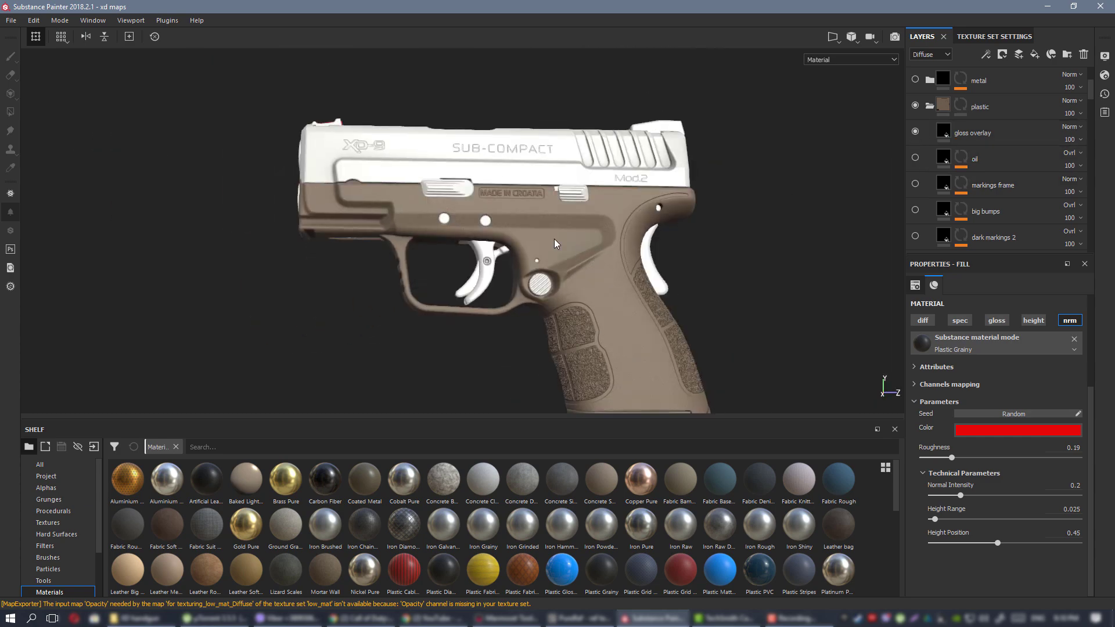
pyautogui.keyDown('alt'); pyautogui.moveTo(554, 244); pyautogui.dragTo(684, 259); pyautogui.keyUp('alt')
pyautogui.keyDown('alt'); pyautogui.moveTo(605, 349); pyautogui.dragTo(555, 149, button='middle'); pyautogui.keyUp('alt')
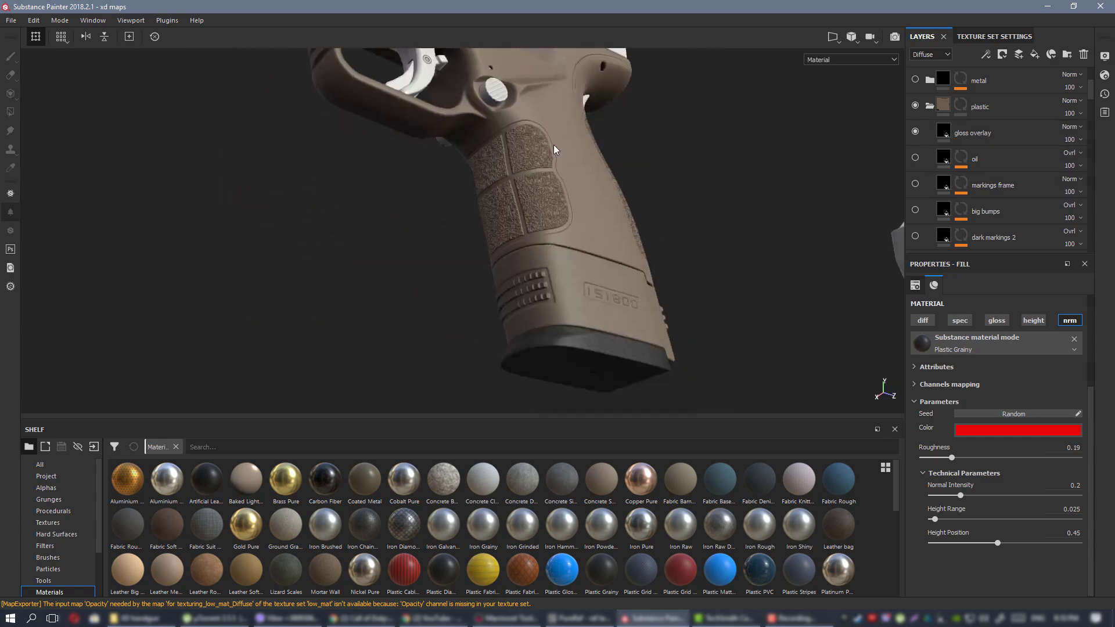
pyautogui.keyDown('alt'); pyautogui.moveTo(555, 150); pyautogui.dragTo(437, 201); pyautogui.keyUp('alt')
pyautogui.keyDown('alt'); pyautogui.moveTo(546, 246); pyautogui.dragTo(568, 367, button='middle'); pyautogui.keyUp('alt')
pyautogui.keyDown('alt'); pyautogui.moveTo(569, 367); pyautogui.dragTo(674, 306, button='right'); pyautogui.keyUp('alt')
pyautogui.keyDown('alt'); pyautogui.moveTo(674, 306); pyautogui.dragTo(587, 261); pyautogui.keyUp('alt')
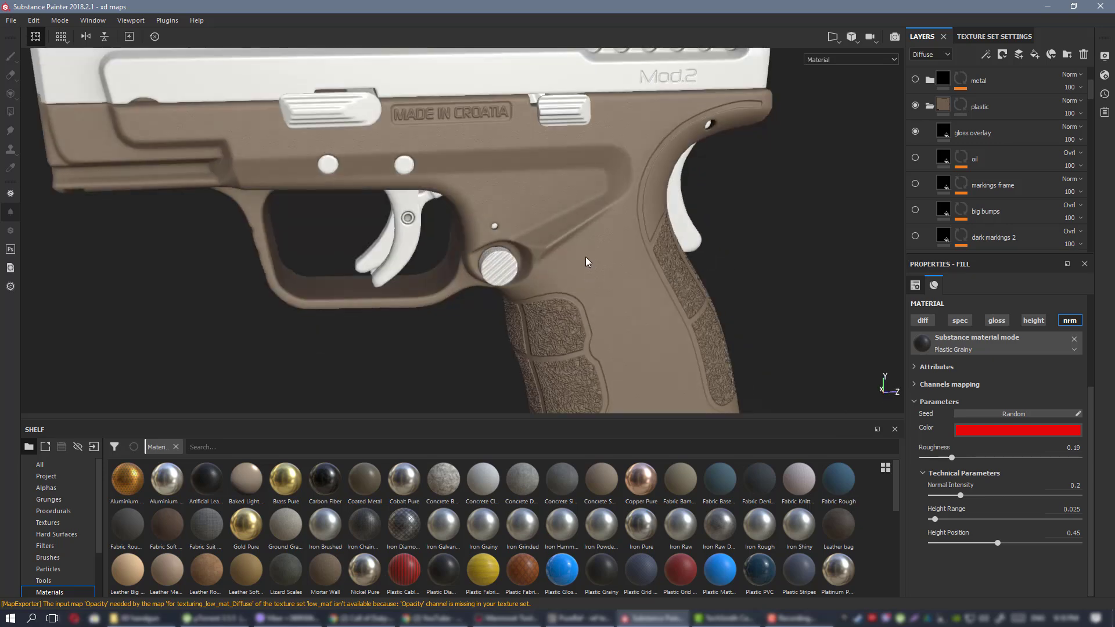
pyautogui.keyDown('alt'); pyautogui.moveTo(587, 261); pyautogui.dragTo(525, 238, button='right'); pyautogui.keyUp('alt')
pyautogui.moveTo(525, 238)
pyautogui.keyDown('alt'); pyautogui.mouseDown()
pyautogui.moveTo(532, 173)
pyautogui.moveTo(517, 183)
pyautogui.mouseUp(); pyautogui.keyUp('alt')
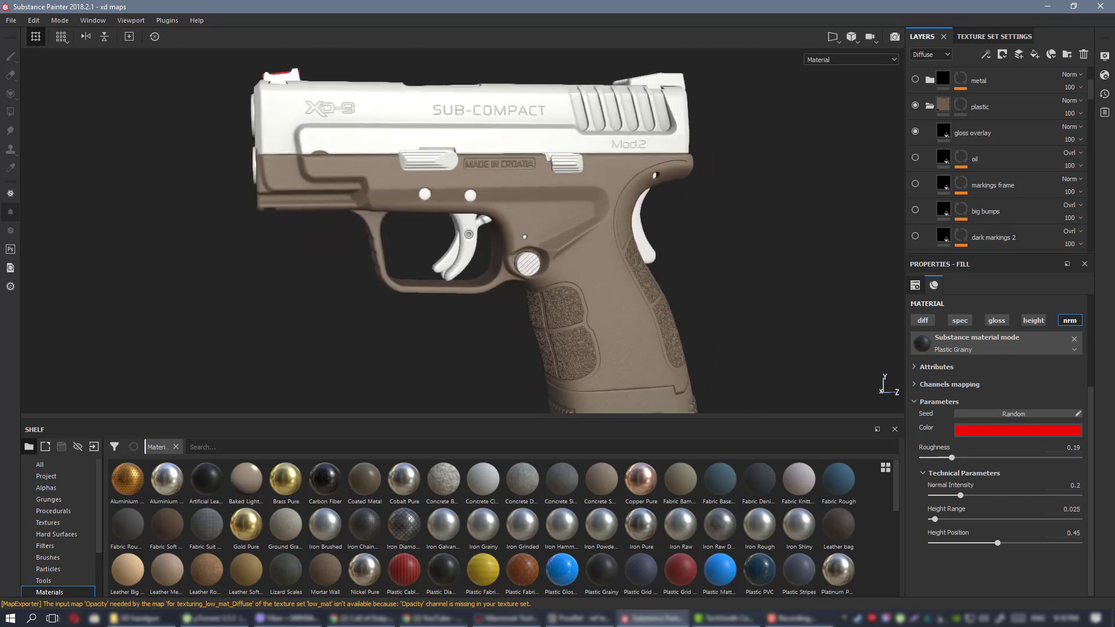
# Check the reference board and compare the frame with the gloss overlay layer hidden and shown.
pyautogui.hotkey('alt', 'Tab')
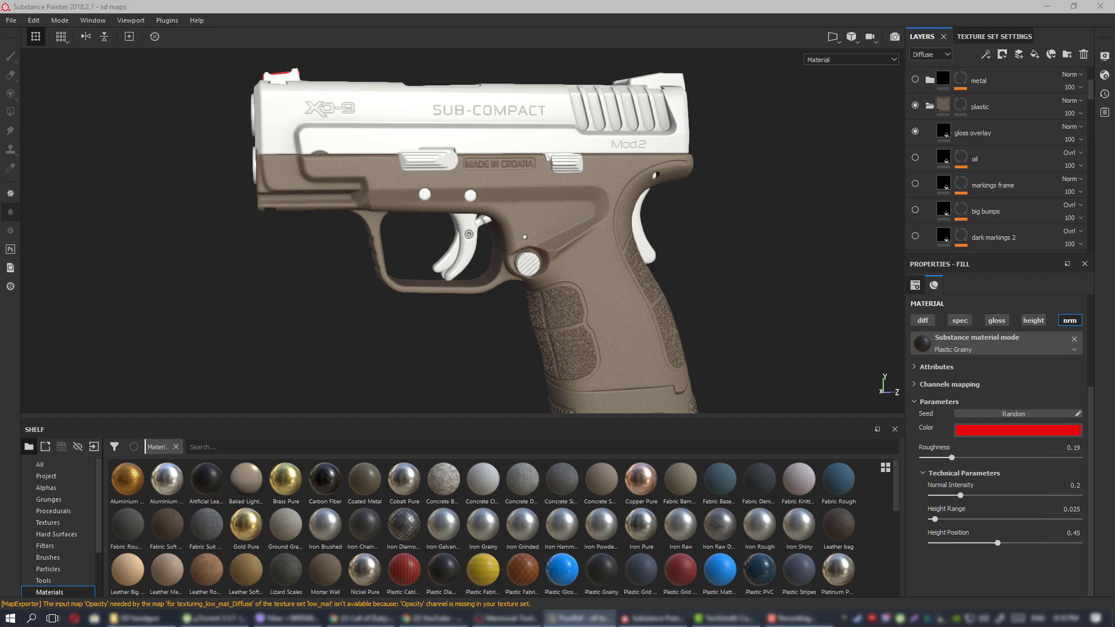
pyautogui.moveTo(588, 331)
pyautogui.keyDown('alt'); pyautogui.mouseDown()
pyautogui.moveTo(534, 316)
pyautogui.moveTo(597, 334)
pyautogui.mouseUp(); pyautogui.keyUp('alt')
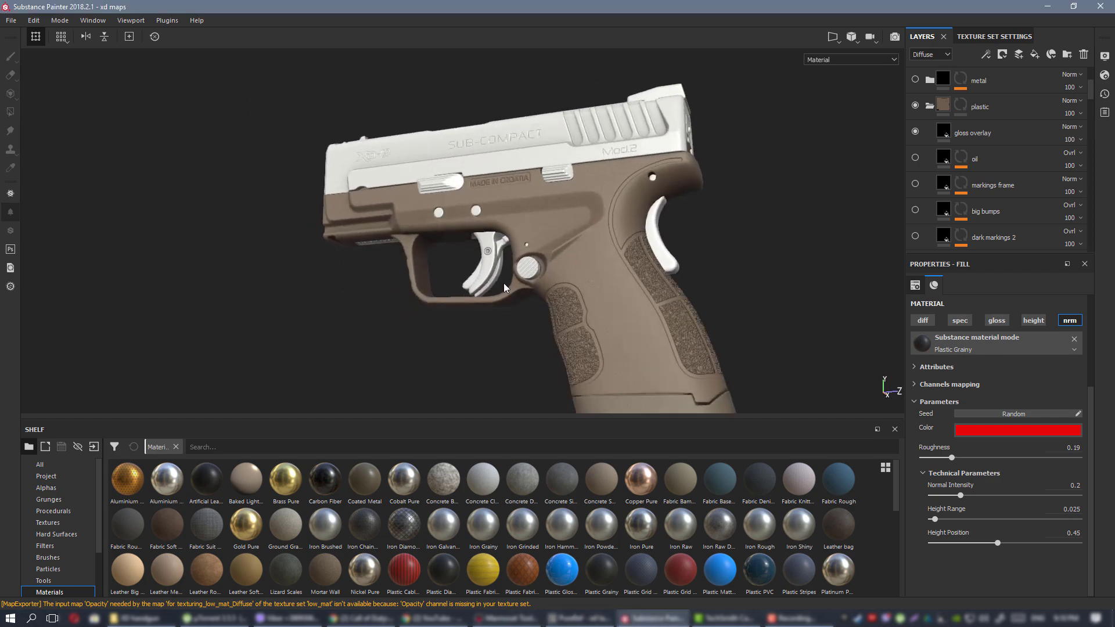
pyautogui.keyDown('alt'); pyautogui.moveTo(598, 334); pyautogui.dragTo(741, 336, button='right'); pyautogui.keyUp('alt')
pyautogui.click(914, 132)
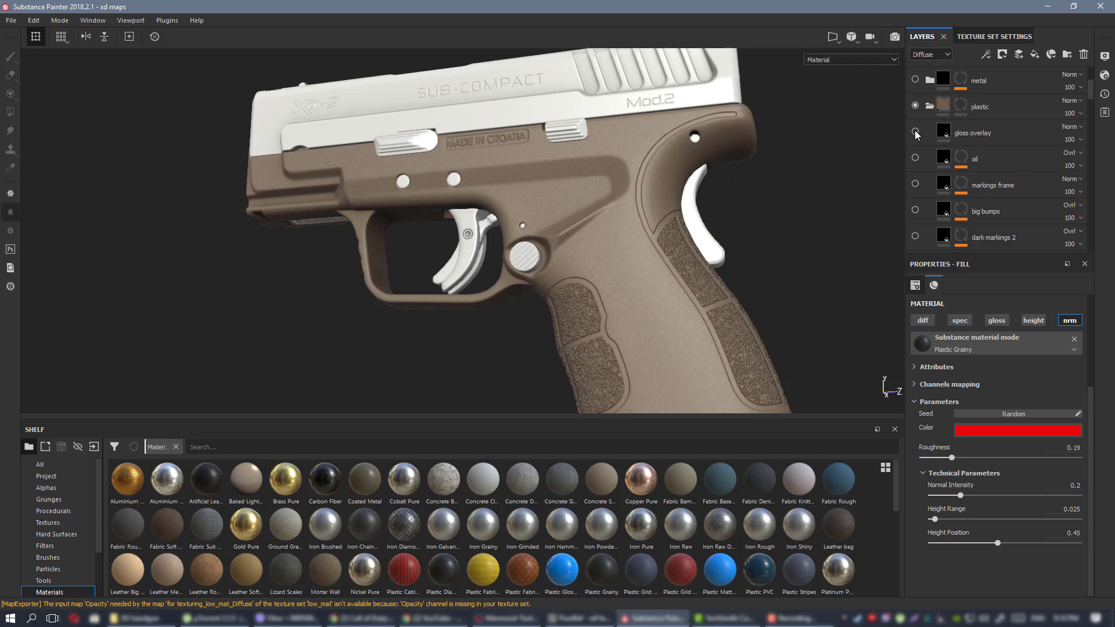
pyautogui.click(914, 131)
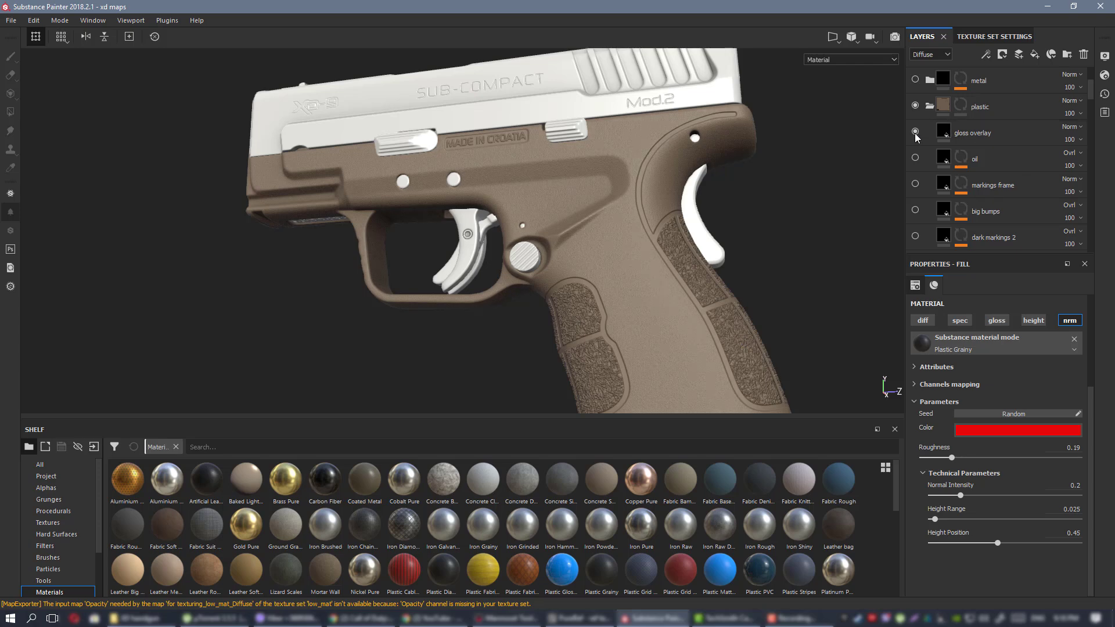
# Turn on Fill layer 12 above the grain layer and examine the frame's Diffuse channel.
pyautogui.scroll(-5, 968, 143)
pyautogui.scroll(-6, 966, 163)
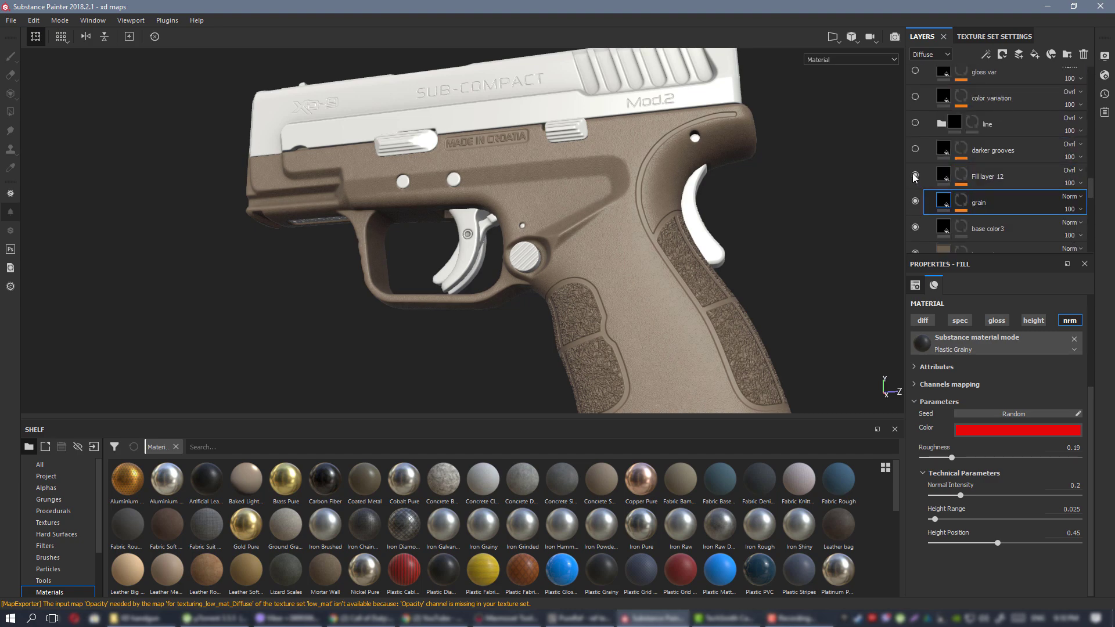
pyautogui.scroll(3, 475, 195)
pyautogui.keyDown('alt'); pyautogui.moveTo(674, 271); pyautogui.dragTo(707, 298); pyautogui.keyUp('alt')
pyautogui.press('c')
pyautogui.scroll(-2, 699, 292)
pyautogui.keyDown('alt'); pyautogui.moveTo(427, 170); pyautogui.dragTo(227, 98, button='middle'); pyautogui.keyUp('alt')
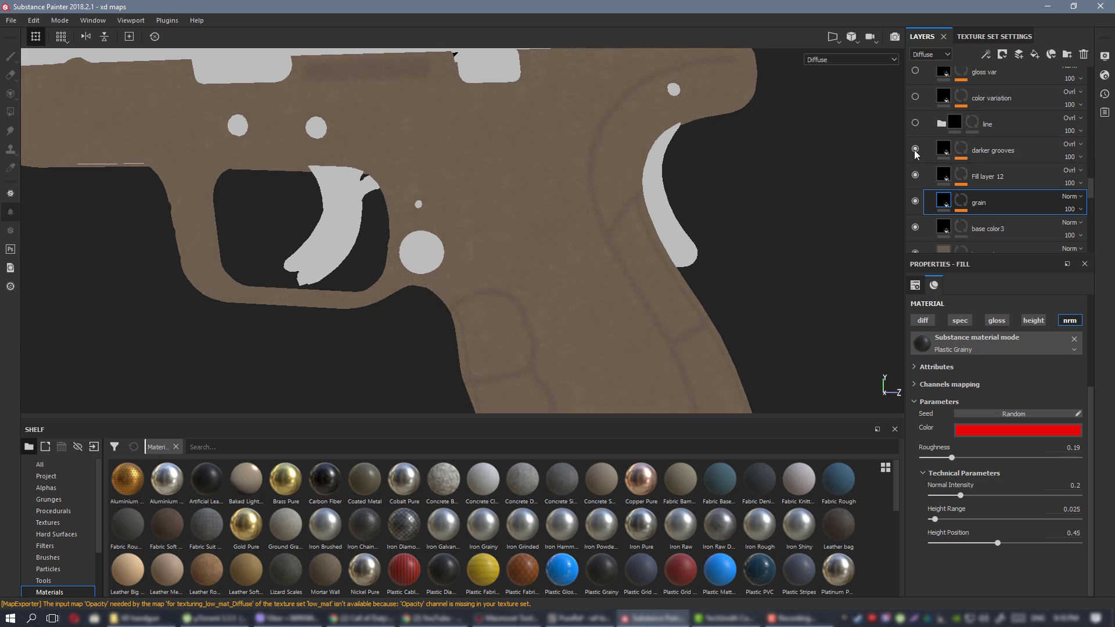
# Turn on the darker grooves layer and check the grooves in the full Material view.
pyautogui.click(914, 149)
pyautogui.press('m')
pyautogui.keyDown('alt'); pyautogui.moveTo(567, 265); pyautogui.dragTo(604, 284); pyautogui.keyUp('alt')
pyautogui.keyDown('alt'); pyautogui.moveTo(604, 284); pyautogui.dragTo(461, 236, button='right'); pyautogui.keyUp('alt')
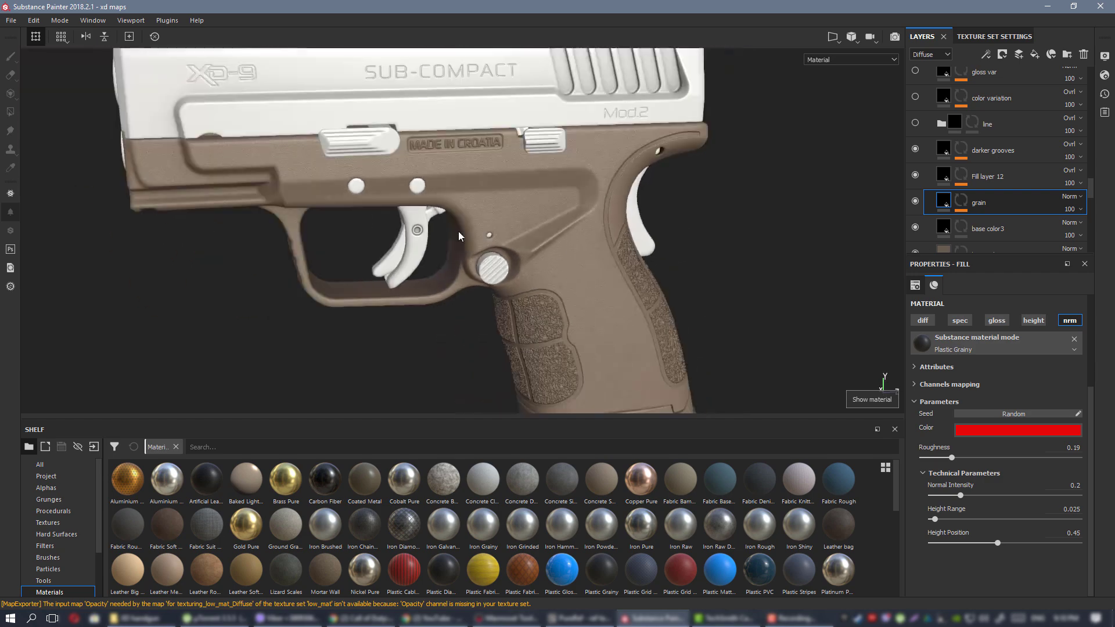
# Turn on the line folder and the color variation layer and inspect the tint changes in the Diffuse channel.
pyautogui.click(916, 121)
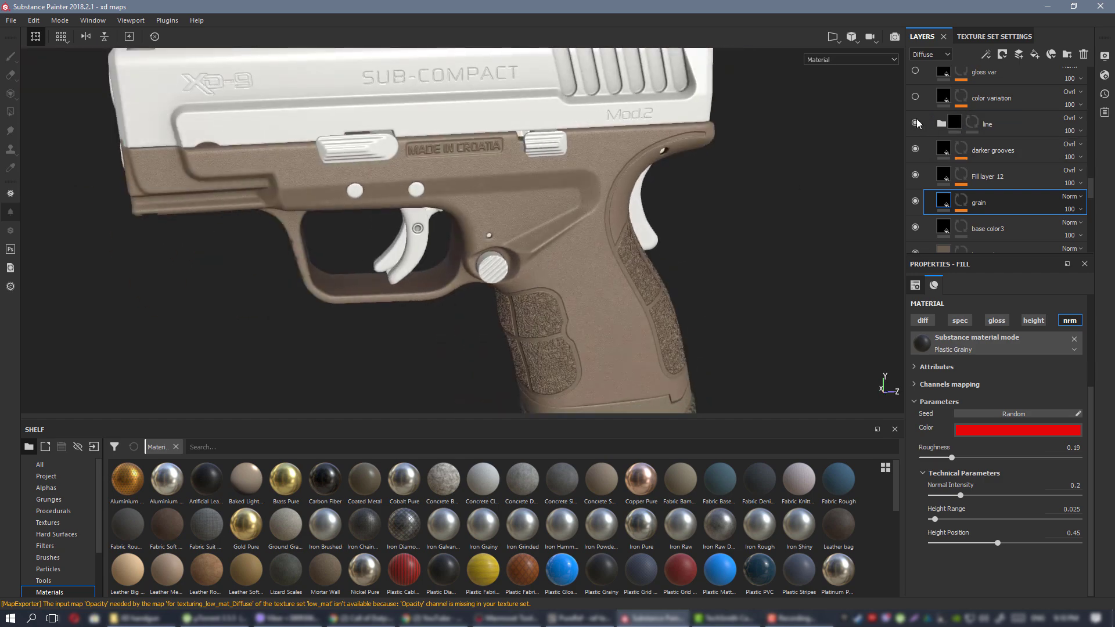
pyautogui.scroll(1, 917, 121)
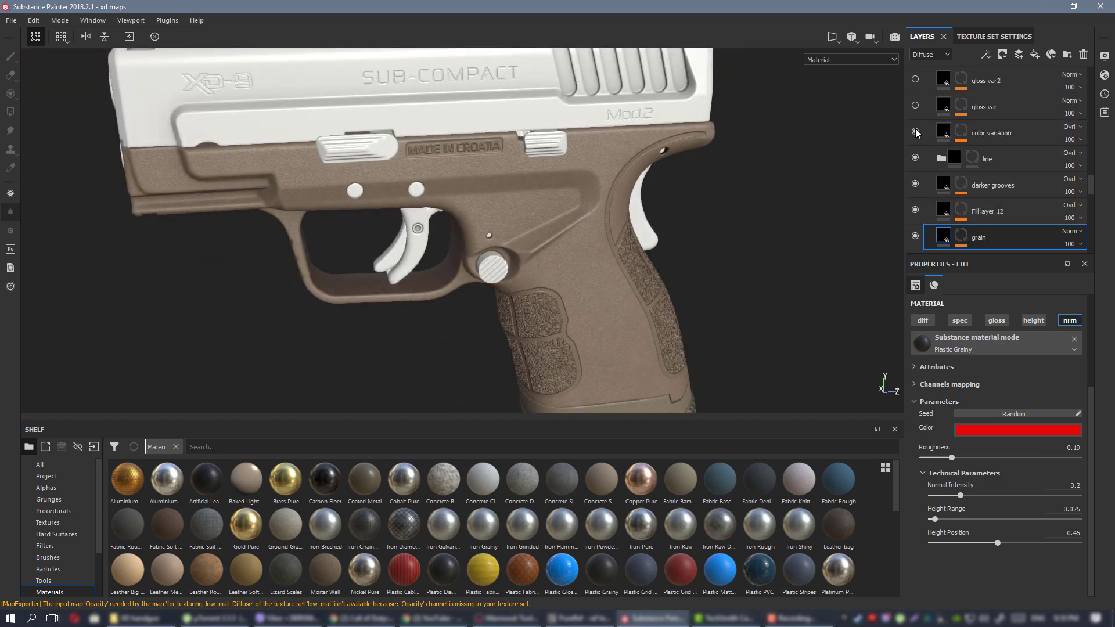
pyautogui.keyDown('alt'); pyautogui.keyDown('shift'); pyautogui.moveTo(608, 228); pyautogui.dragTo(573, 204); pyautogui.keyUp('shift'); pyautogui.keyUp('alt')
pyautogui.press('c')
pyautogui.keyDown('alt'); pyautogui.moveTo(597, 232); pyautogui.dragTo(278, 87, button='right'); pyautogui.keyUp('alt')
pyautogui.keyDown('alt'); pyautogui.moveTo(466, 180); pyautogui.dragTo(455, 130, button='middle'); pyautogui.keyUp('alt')
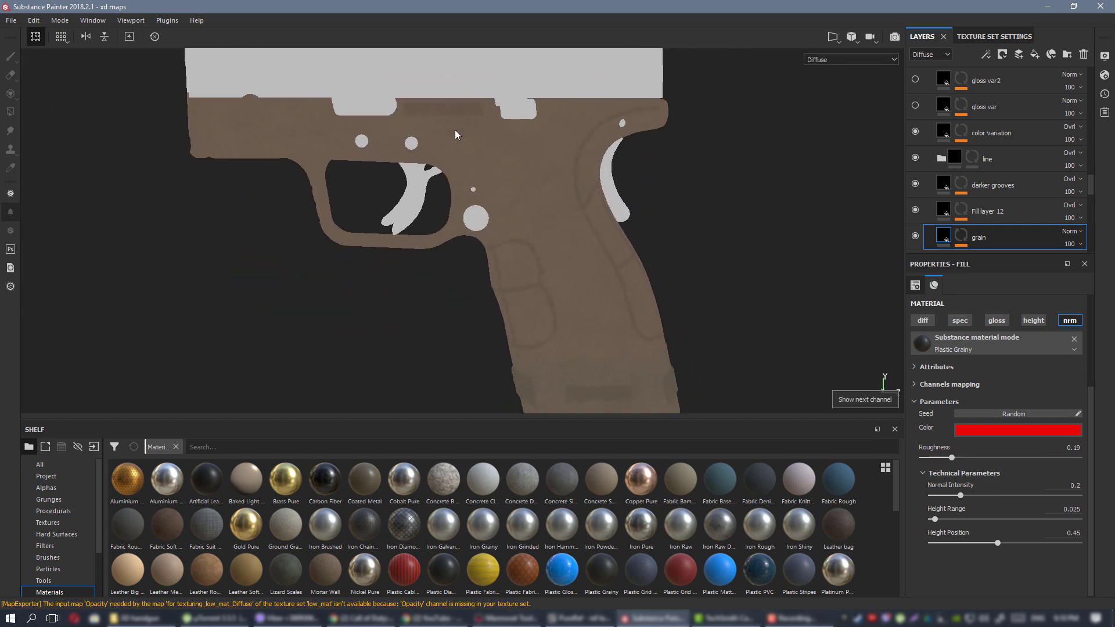
pyautogui.scroll(2, 456, 135)
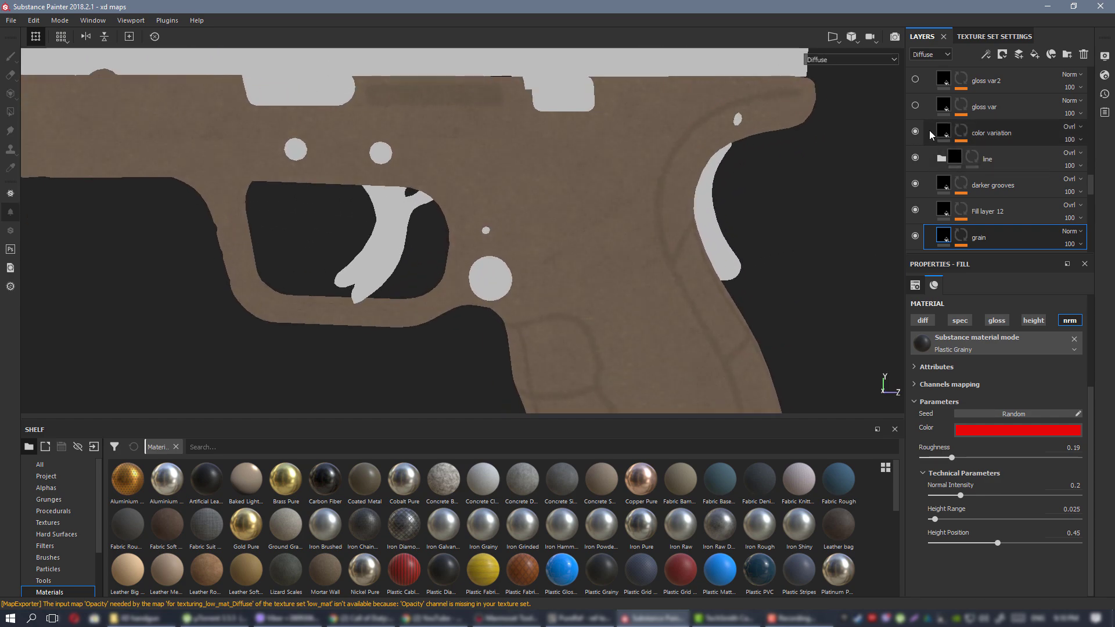
# Turn on the gloss var layer and inspect its speckle in the Material view and the Glossiness channel.
pyautogui.scroll(1, 929, 130)
pyautogui.press('m')
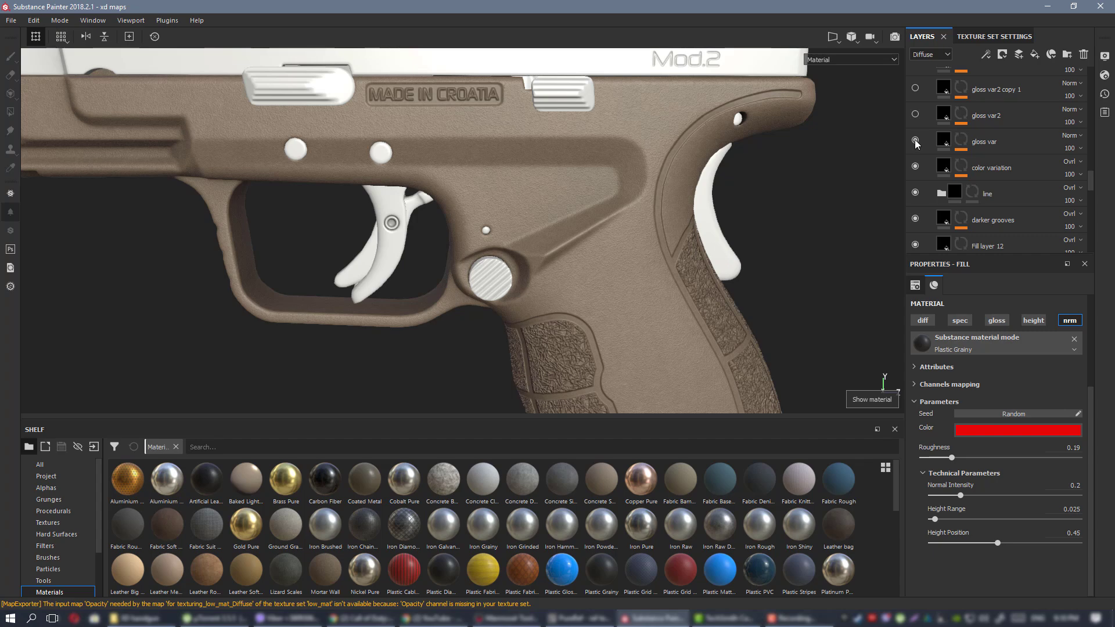
pyautogui.scroll(-3, 574, 277)
pyautogui.scroll(5, 641, 246)
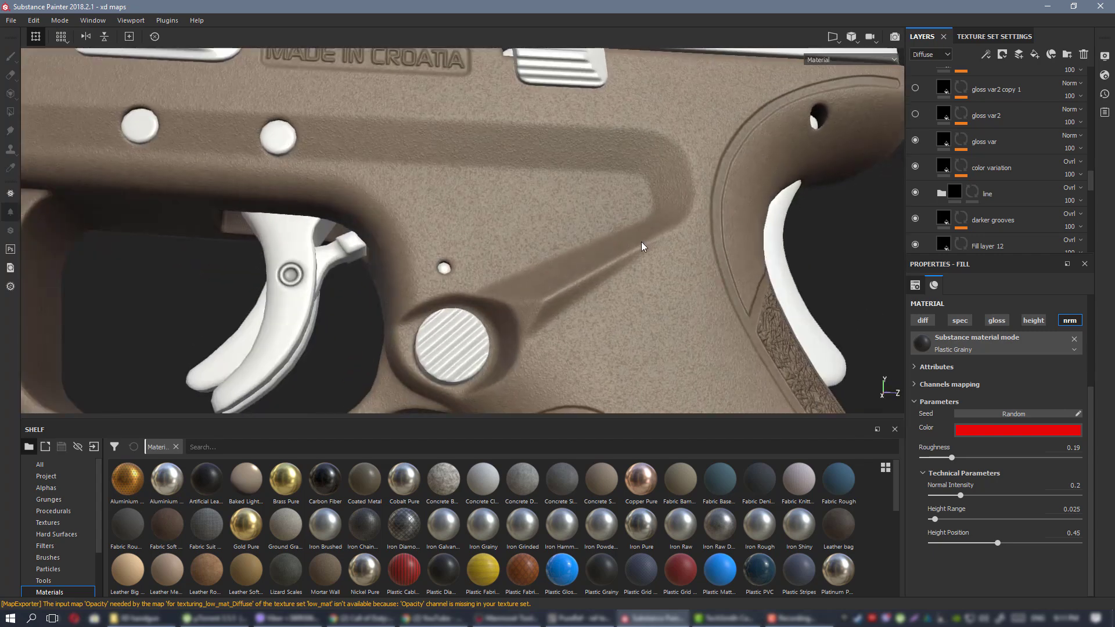
pyautogui.scroll(-3, 638, 233)
pyautogui.press('c')
pyautogui.press('c')
pyautogui.press('c')
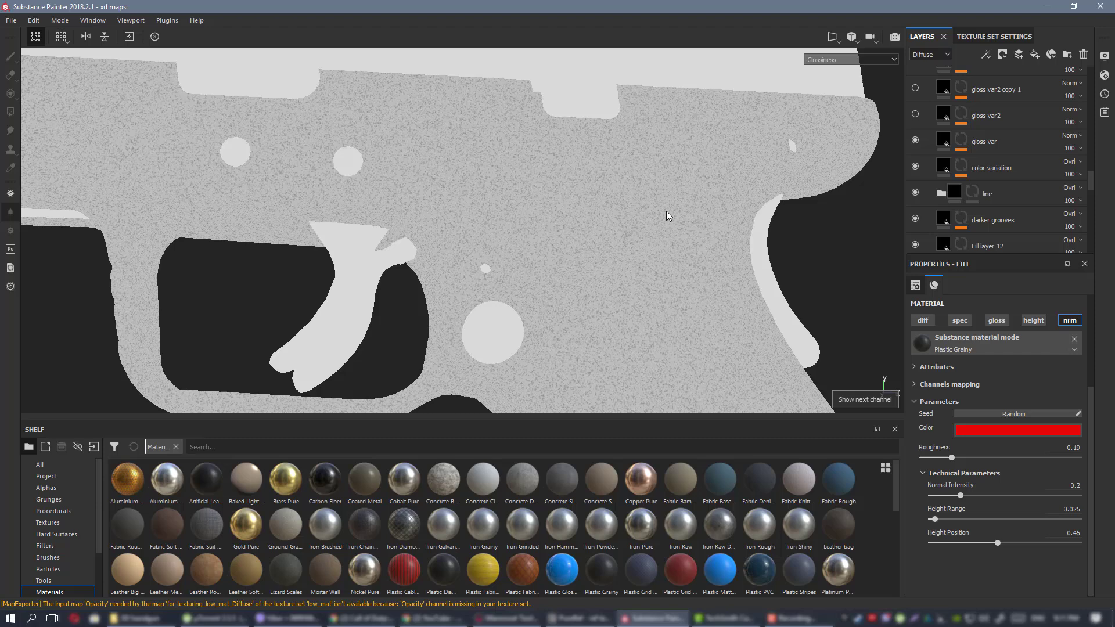
pyautogui.scroll(2, 666, 210)
# Set the gloss var layer's Glossiness to 0.3964 and return to the Material view.
pyautogui.click(945, 139)
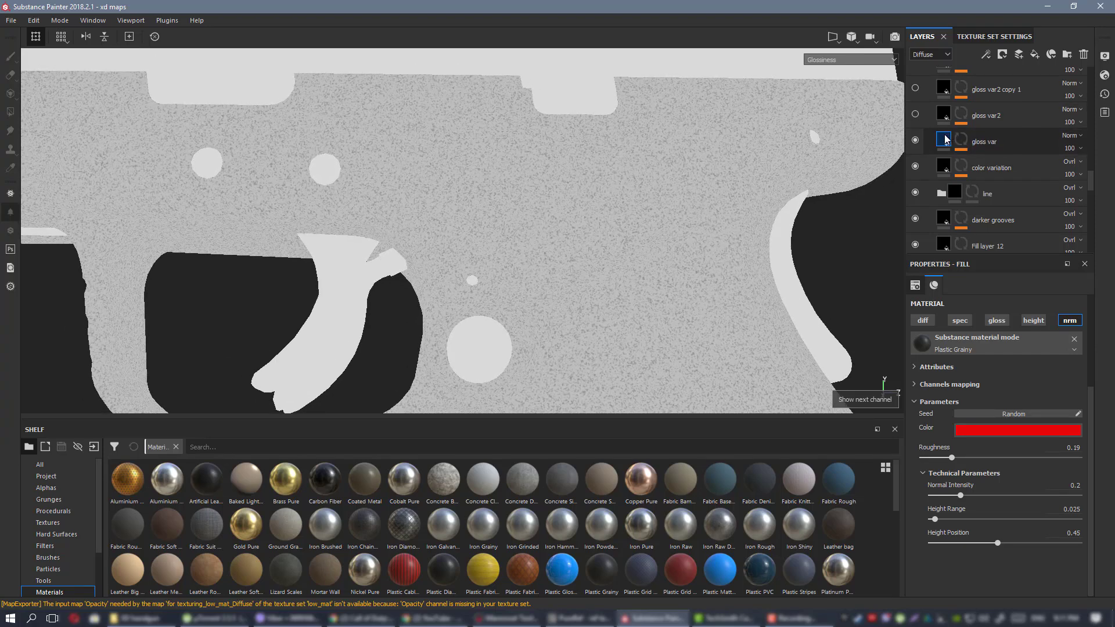
pyautogui.moveTo(942, 533); pyautogui.dragTo(978, 536)
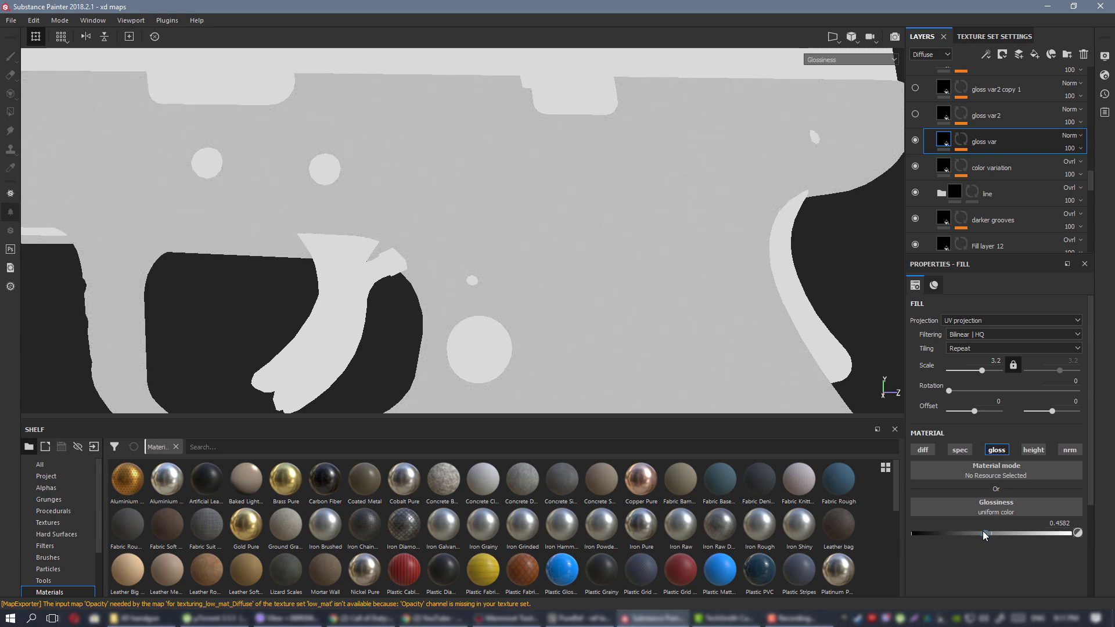
pyautogui.press('m')
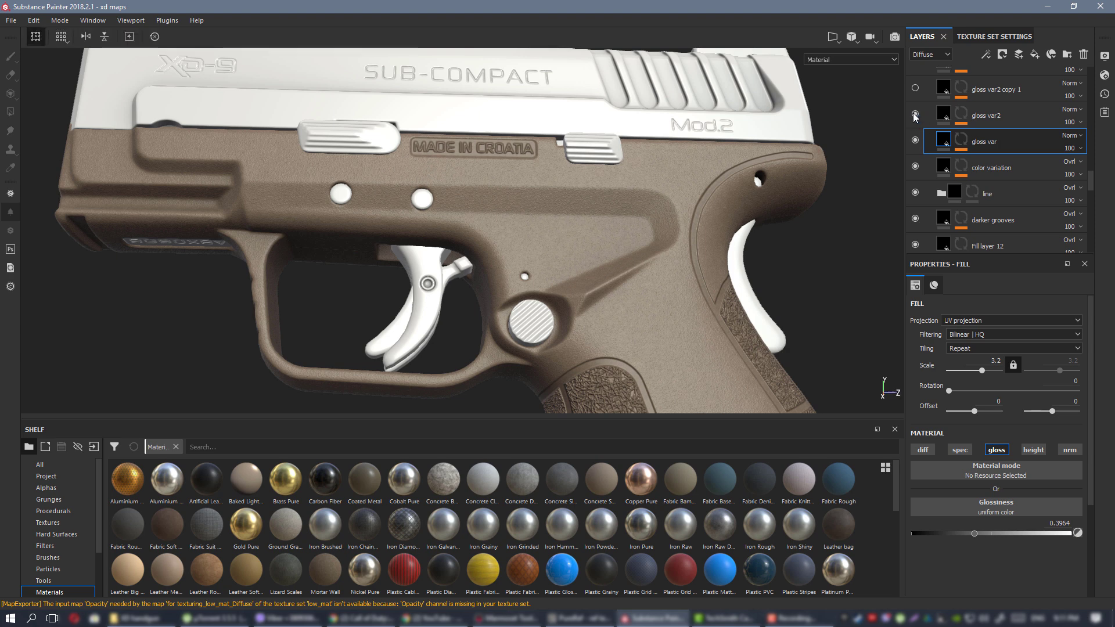
# Turn on the gloss var2 layer, set its Glossiness to 0.5818 and review the frame's reflections.
pyautogui.click(914, 113)
pyautogui.click(943, 115)
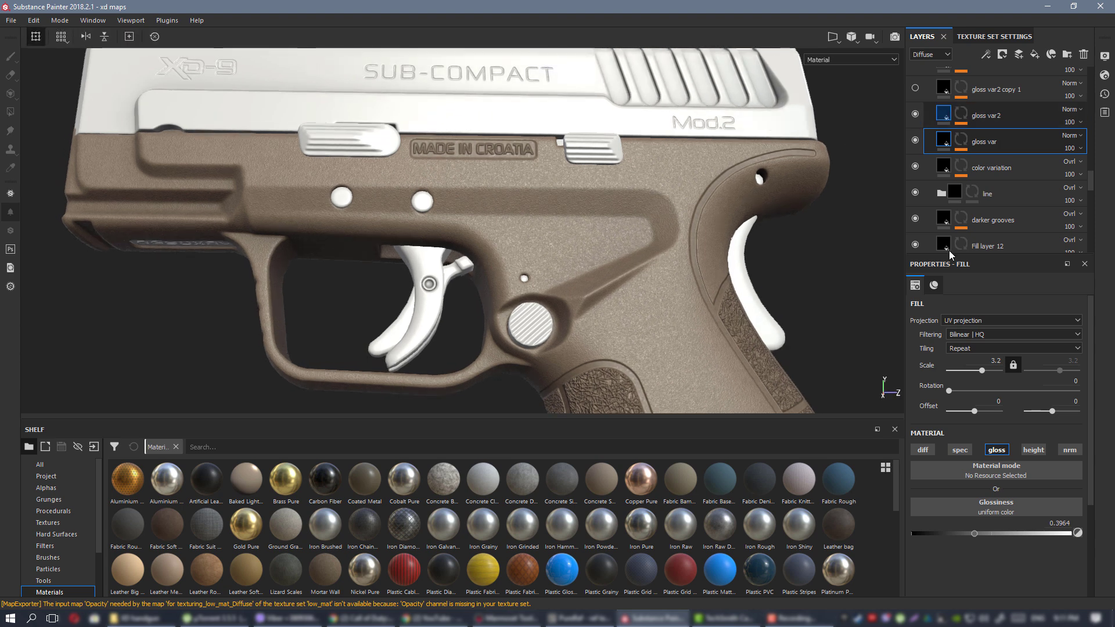
pyautogui.moveTo(1024, 537); pyautogui.dragTo(1009, 535)
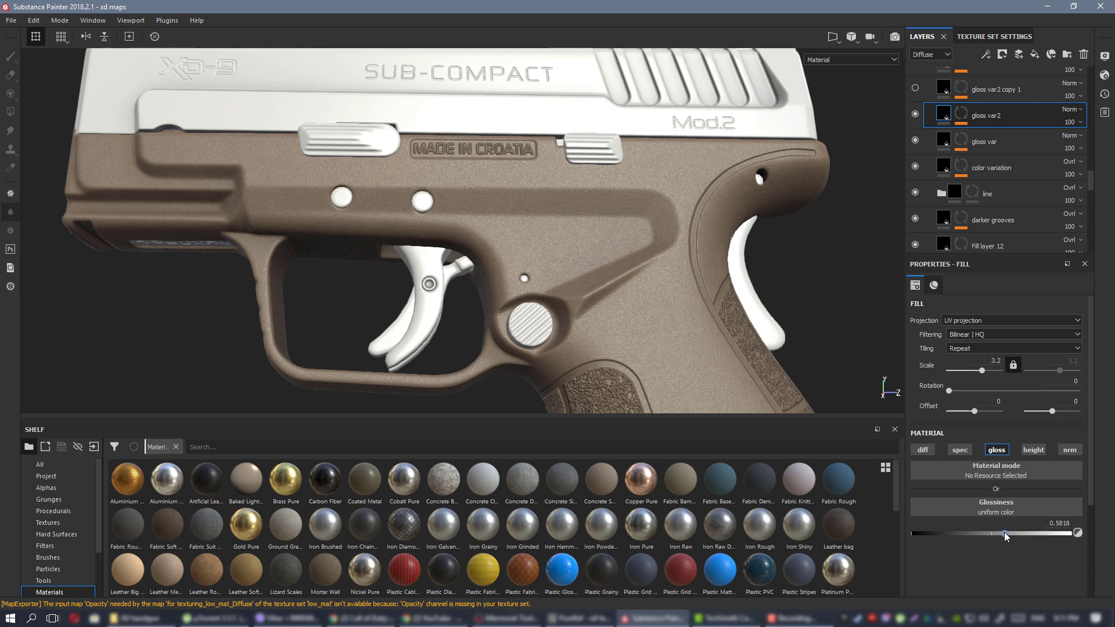
pyautogui.press('c')
pyautogui.keyDown('alt'); pyautogui.moveTo(635, 260); pyautogui.dragTo(545, 249, button='right'); pyautogui.keyUp('alt')
pyautogui.press('m')
pyautogui.keyDown('alt'); pyautogui.moveTo(545, 249); pyautogui.dragTo(520, 167, button='middle'); pyautogui.keyUp('alt')
pyautogui.keyDown('alt'); pyautogui.moveTo(520, 168); pyautogui.dragTo(510, 174); pyautogui.keyUp('alt')
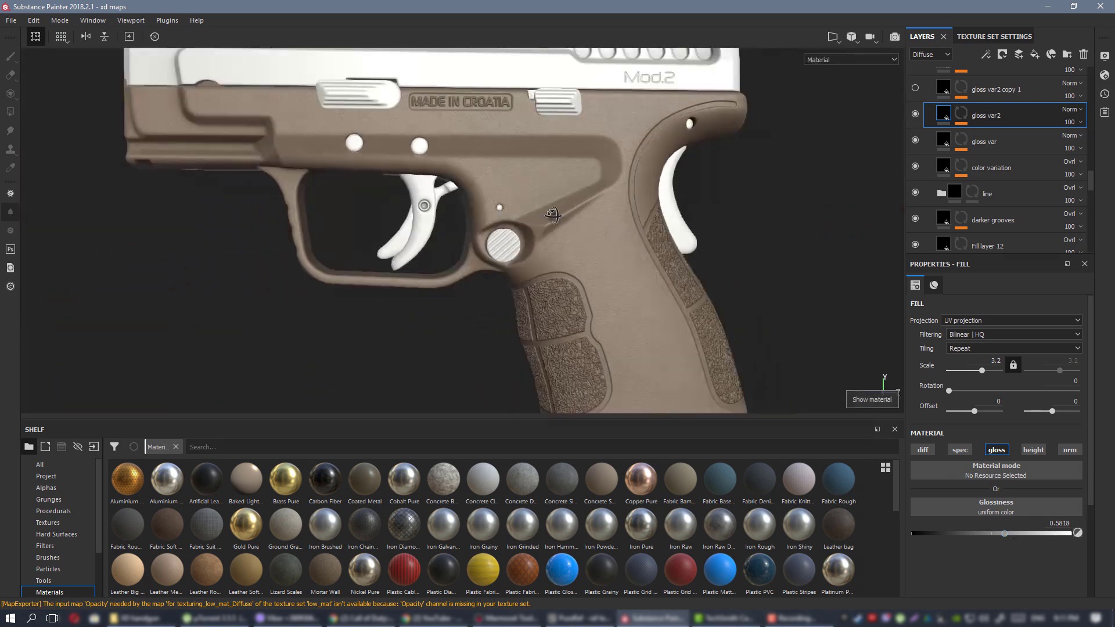
pyautogui.keyDown('alt'); pyautogui.moveTo(511, 174); pyautogui.dragTo(464, 181, button='right'); pyautogui.keyUp('alt')
pyautogui.moveTo(464, 181)
pyautogui.keyDown('alt'); pyautogui.mouseDown()
pyautogui.moveTo(445, 185)
pyautogui.moveTo(464, 192)
pyautogui.mouseUp(); pyautogui.keyUp('alt')
pyautogui.keyDown('alt'); pyautogui.moveTo(464, 191); pyautogui.dragTo(494, 195, button='right'); pyautogui.keyUp('alt')
# Turn on the gloss var2 copy 1 layer and compare its effect on the frame's reflections.
pyautogui.scroll(1, 1001, 130)
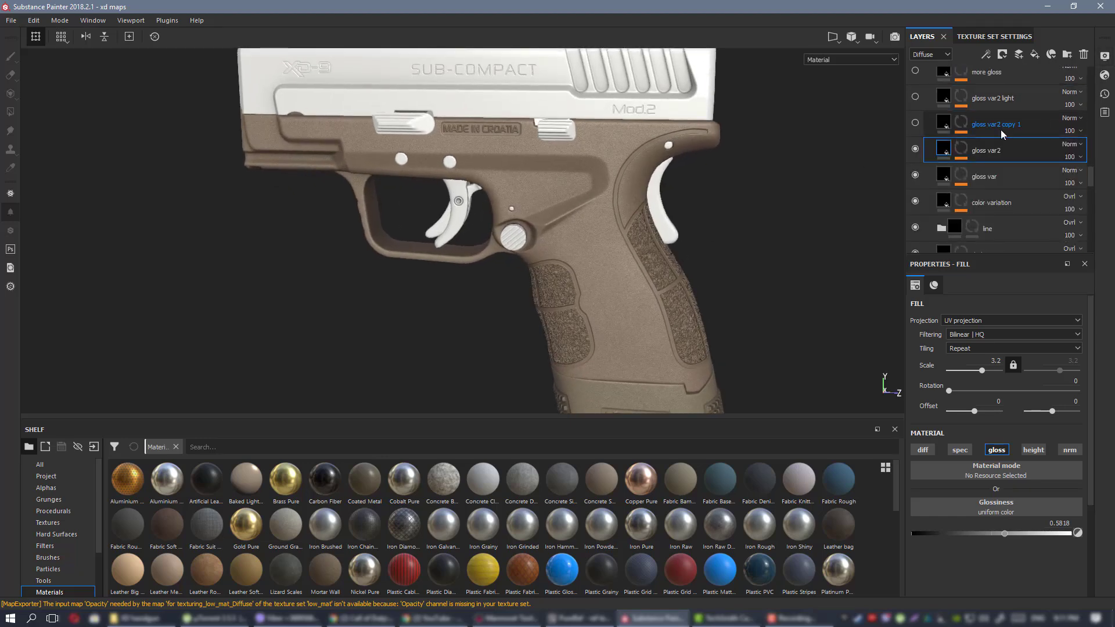
pyautogui.click(914, 122)
pyautogui.keyDown('alt'); pyautogui.moveTo(650, 166); pyautogui.dragTo(672, 176, button='right'); pyautogui.keyUp('alt')
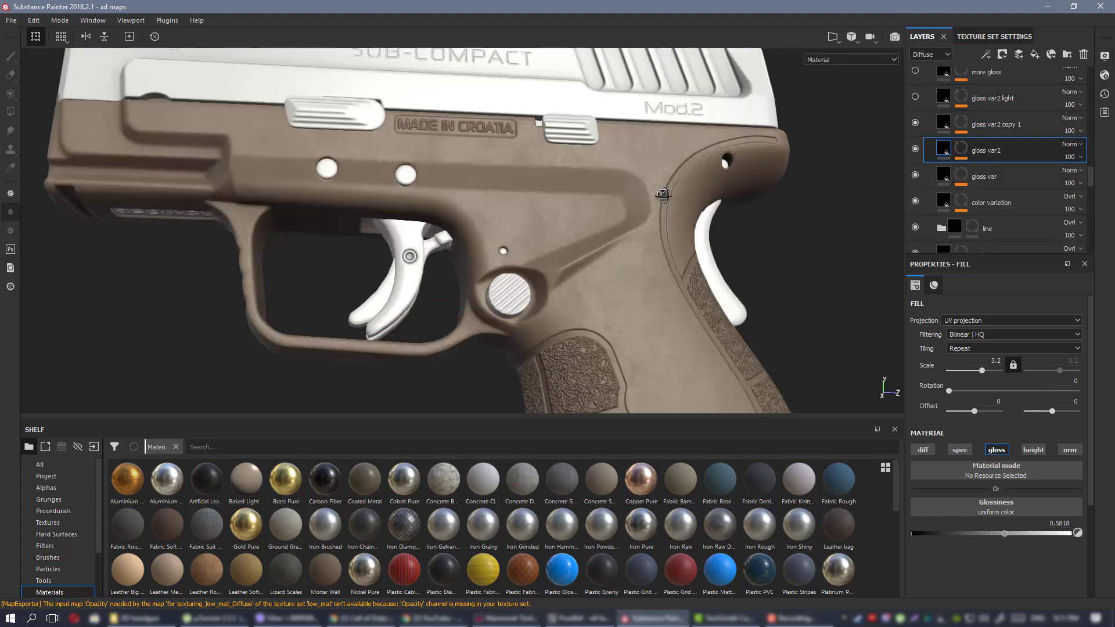
pyautogui.keyDown('alt'); pyautogui.moveTo(671, 176); pyautogui.dragTo(717, 168); pyautogui.keyUp('alt')
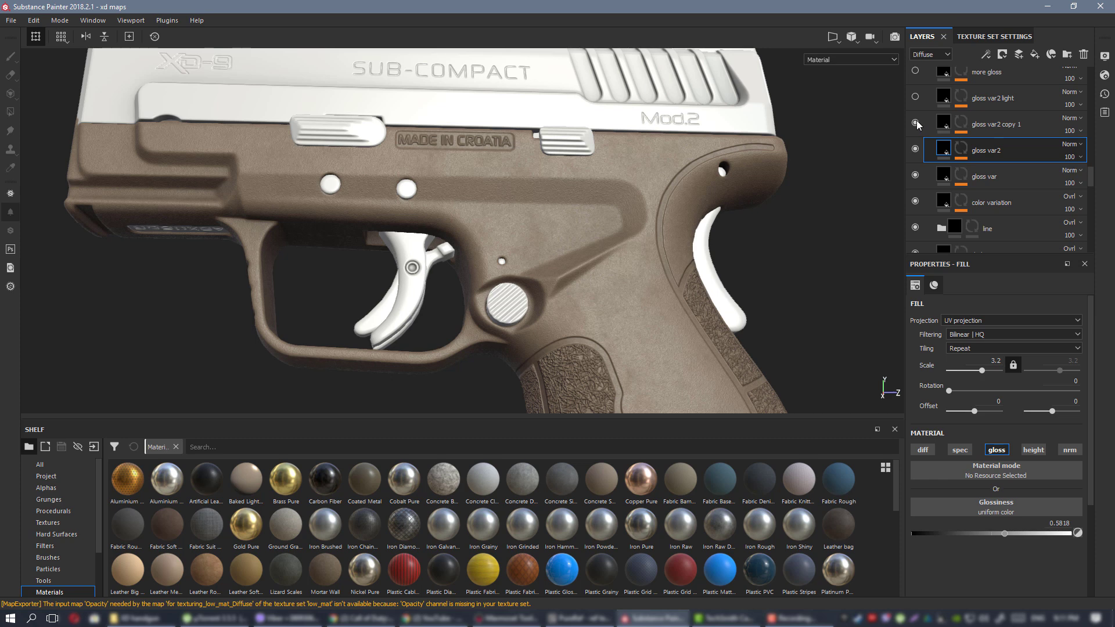
pyautogui.click(915, 122)
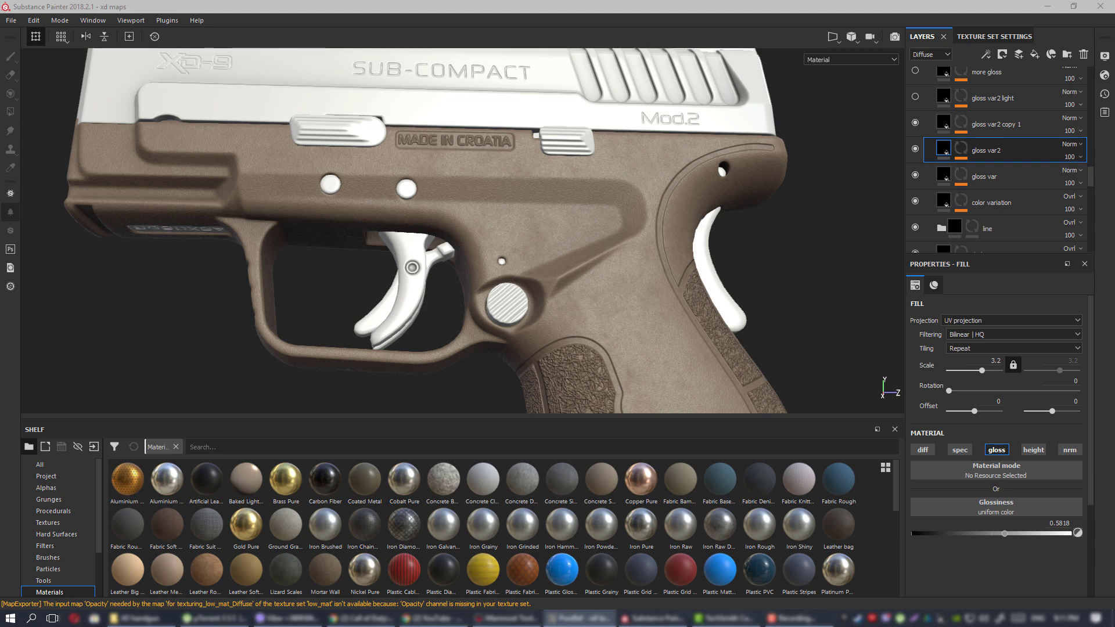
pyautogui.scroll(3, 589, 209)
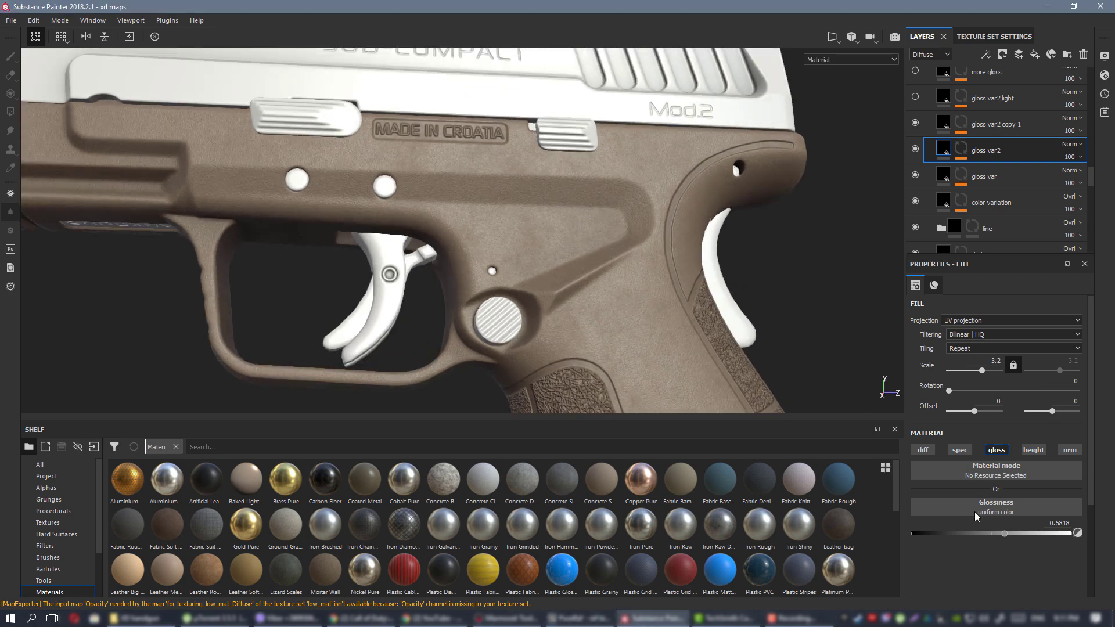
# In the Glossiness channel, set the gloss var2 copy 1 layer's Glossiness to 0.4545, and return to the Material view.
pyautogui.press('c')
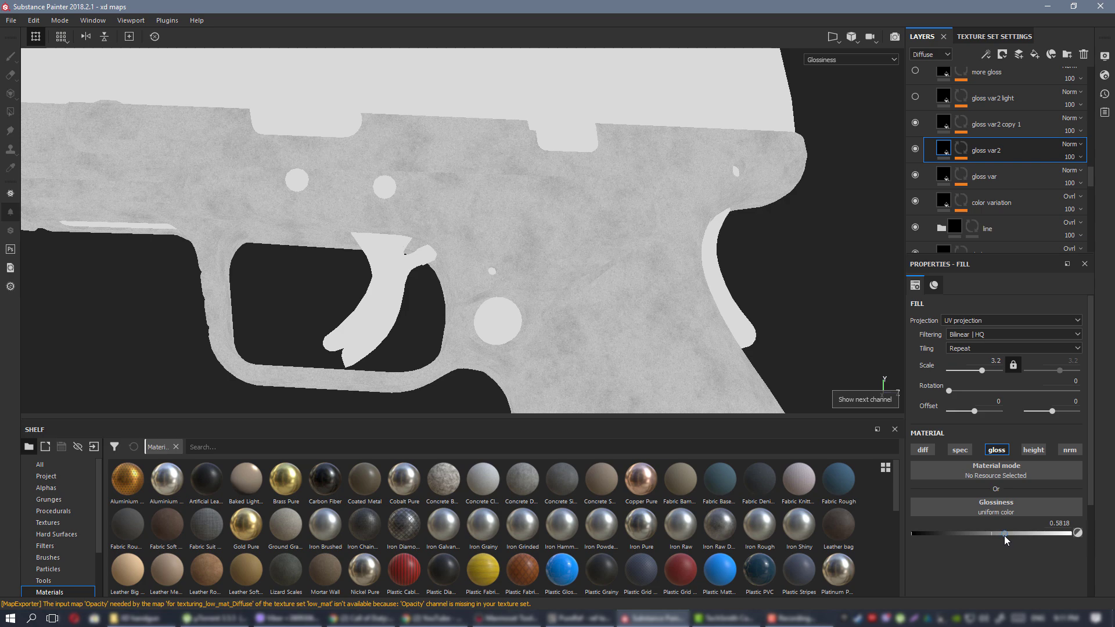
pyautogui.moveTo(1005, 534)
pyautogui.mouseDown()
pyautogui.moveTo(1046, 528)
pyautogui.moveTo(953, 523)
pyautogui.moveTo(990, 522)
pyautogui.mouseUp()
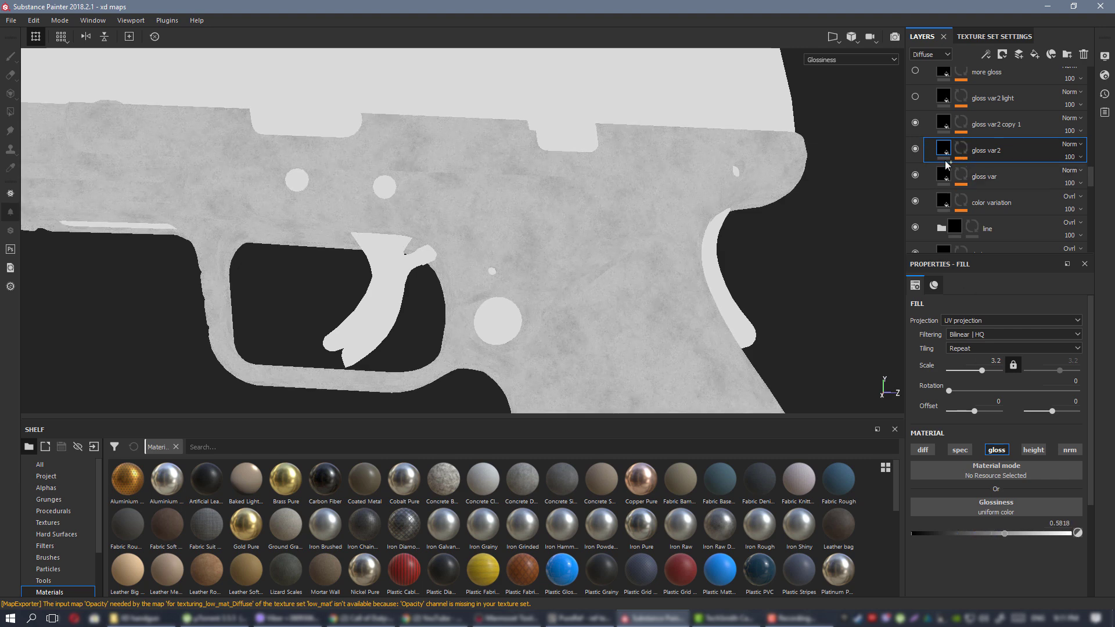
pyautogui.click(952, 124)
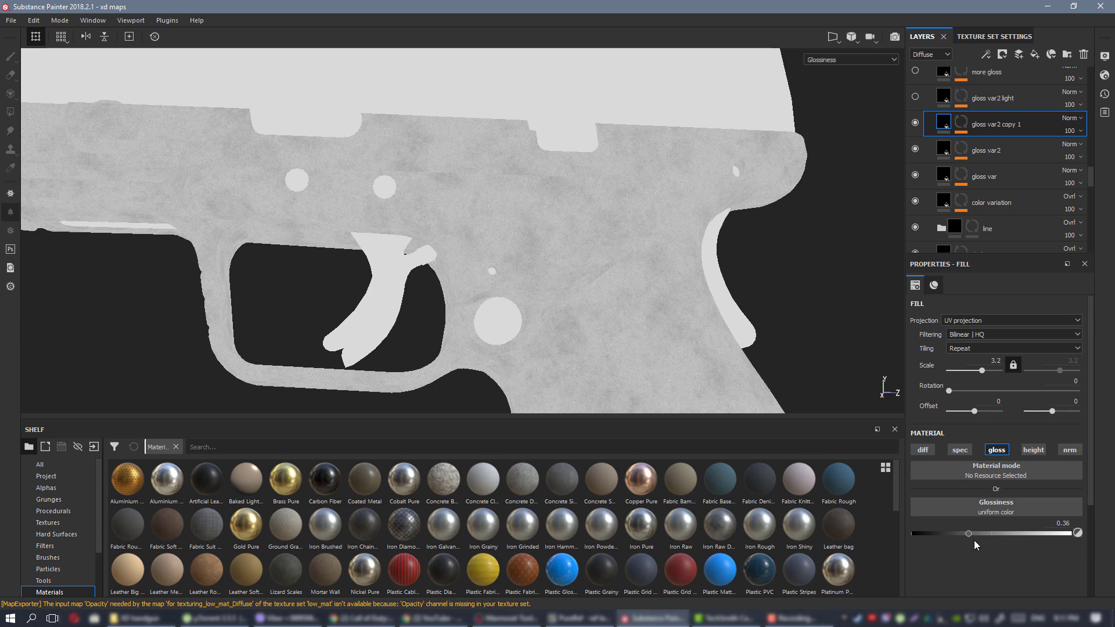
pyautogui.moveTo(970, 531)
pyautogui.mouseDown()
pyautogui.moveTo(1003, 530)
pyautogui.moveTo(985, 529)
pyautogui.mouseUp()
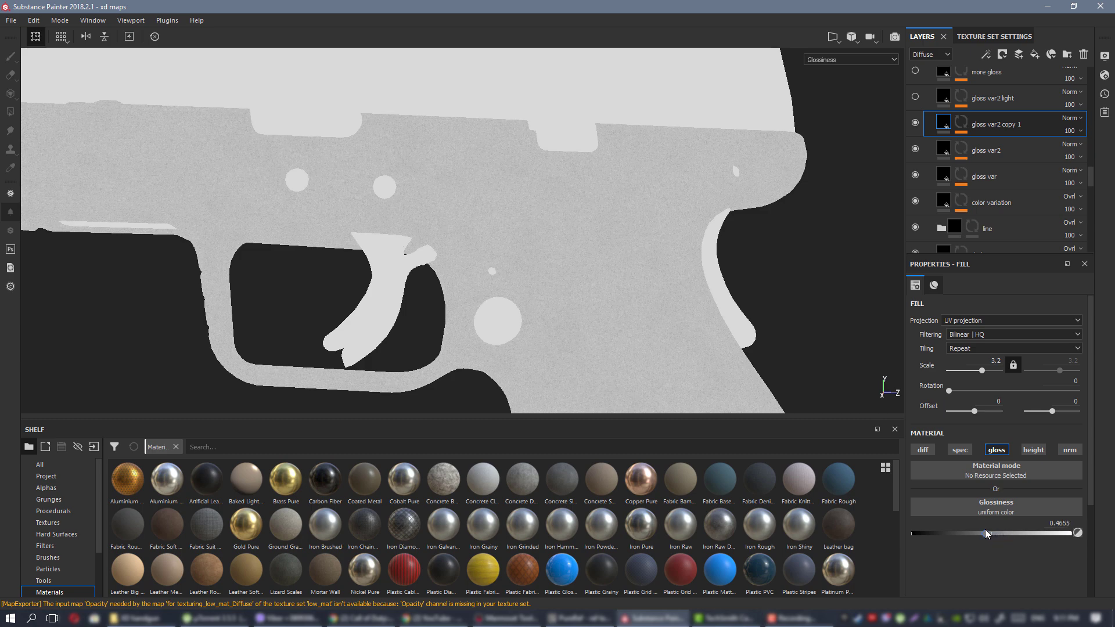
pyautogui.press('m')
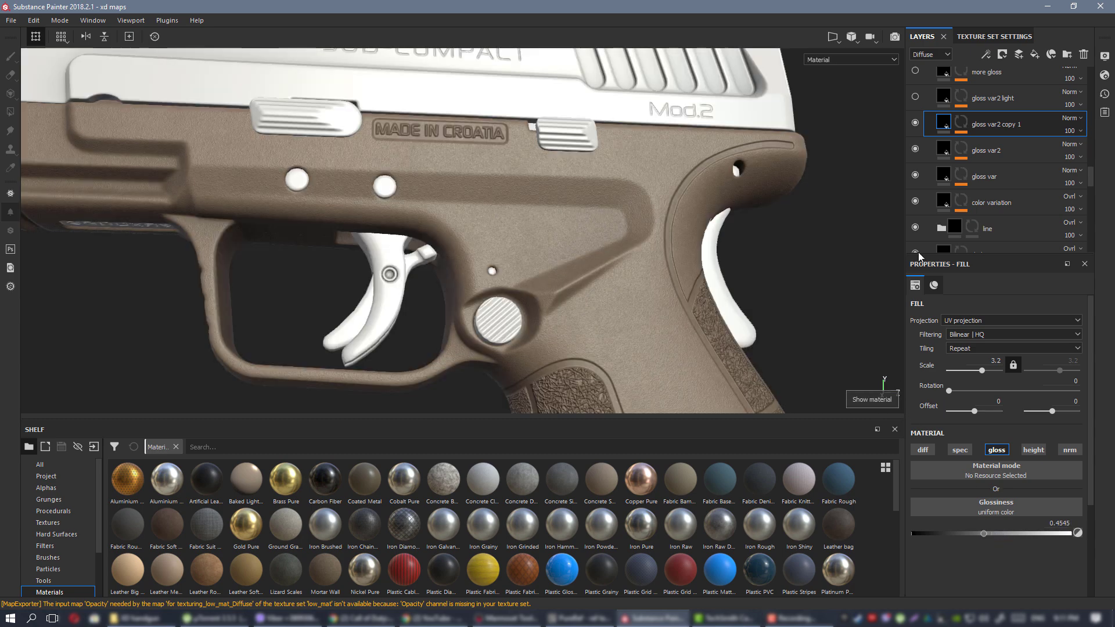
# Turn on the gloss var2 light layer and review the frame's reflections from several angles.
pyautogui.click(915, 123)
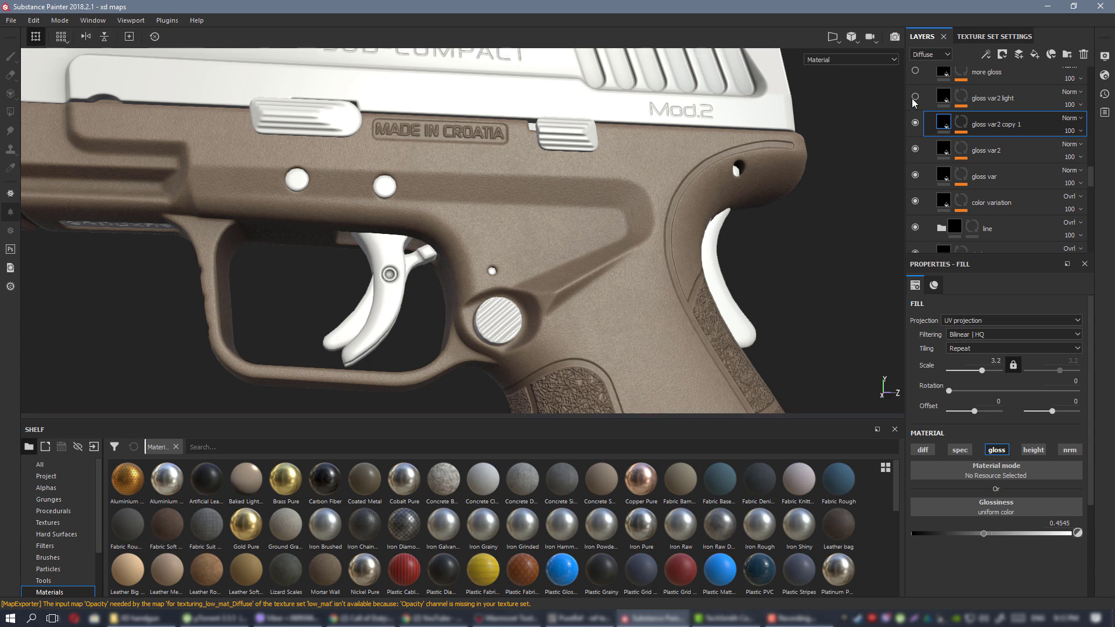
pyautogui.keyDown('alt'); pyautogui.moveTo(650, 201); pyautogui.dragTo(610, 218); pyautogui.keyUp('alt')
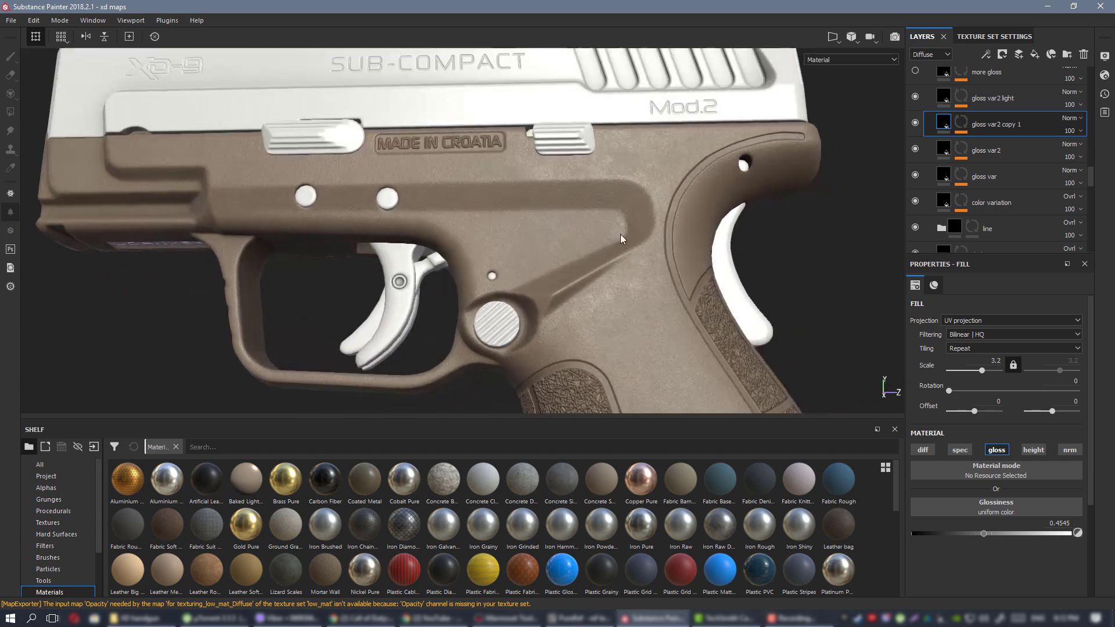
pyautogui.scroll(-3, 597, 222)
pyautogui.keyDown('alt'); pyautogui.moveTo(596, 221); pyautogui.dragTo(580, 154, button='middle'); pyautogui.keyUp('alt')
pyautogui.keyDown('alt'); pyautogui.moveTo(581, 154); pyautogui.dragTo(540, 181); pyautogui.keyUp('alt')
pyautogui.scroll(3, 531, 189)
pyautogui.keyDown('alt'); pyautogui.moveTo(529, 209); pyautogui.dragTo(592, 300, button='middle'); pyautogui.keyUp('alt')
pyautogui.scroll(-4, 603, 279)
pyautogui.keyDown('alt'); pyautogui.moveTo(257, 206); pyautogui.dragTo(175, 138, button='middle'); pyautogui.keyUp('alt')
pyautogui.keyDown('alt'); pyautogui.moveTo(406, 159); pyautogui.dragTo(517, 189); pyautogui.keyUp('alt')
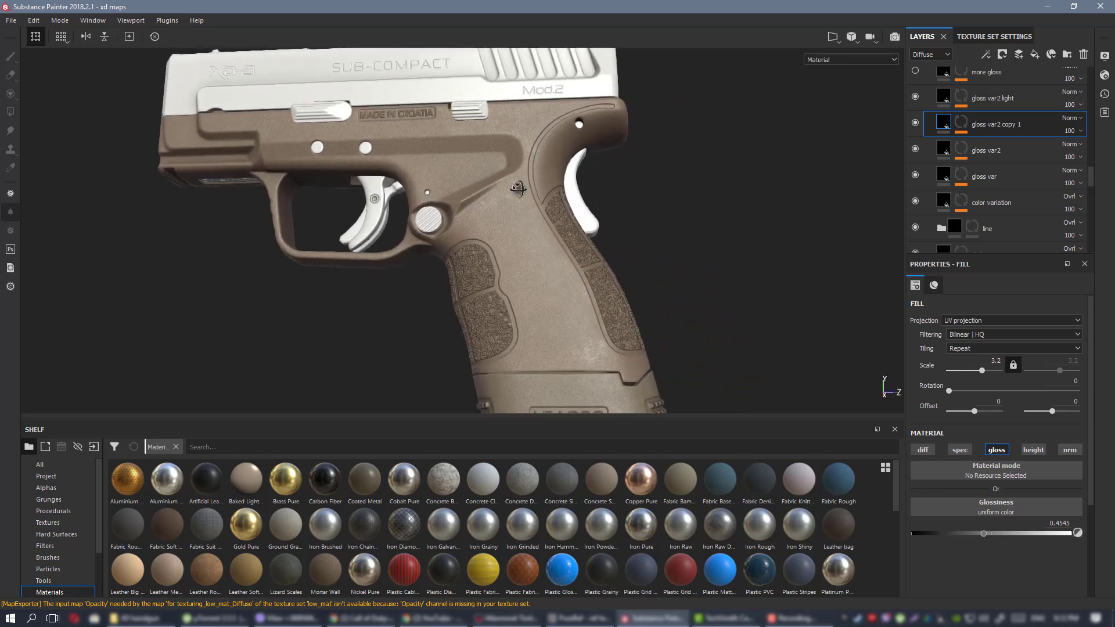
# Select the Paint effect in the gloss var2 light layer's mask and set the brush size to 4.35.
pyautogui.click(1020, 103)
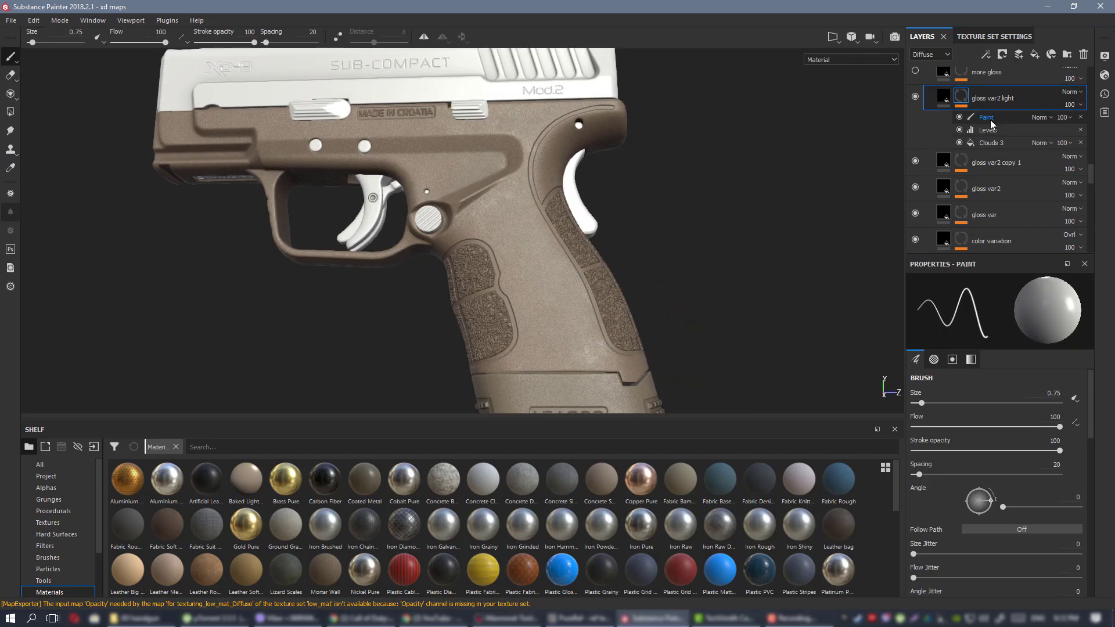
pyautogui.click(991, 122)
pyautogui.keyDown('alt'); pyautogui.moveTo(325, 245); pyautogui.dragTo(490, 276, button='right'); pyautogui.keyUp('alt')
pyautogui.keyDown('alt'); pyautogui.moveTo(490, 276); pyautogui.dragTo(487, 216, button='middle'); pyautogui.keyUp('alt')
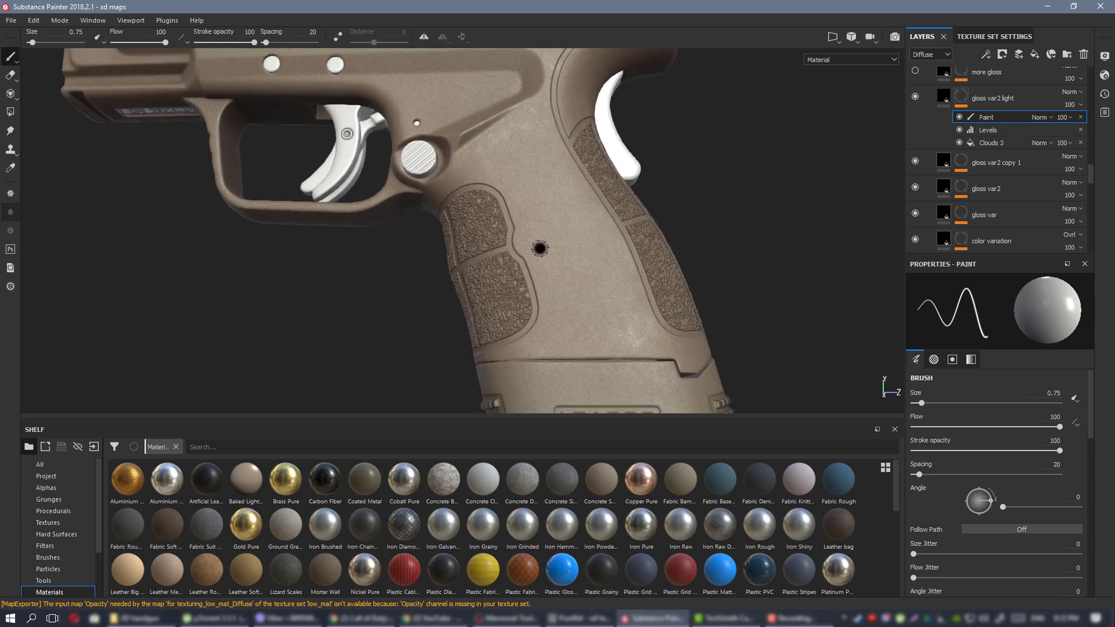
pyautogui.keyDown('ctrl'); pyautogui.moveTo(537, 223); pyautogui.dragTo(572, 232, button='right'); pyautogui.keyUp('ctrl')
pyautogui.keyDown('alt'); pyautogui.moveTo(573, 232); pyautogui.dragTo(573, 247); pyautogui.keyUp('alt')
pyautogui.keyDown('alt'); pyautogui.moveTo(572, 246); pyautogui.dragTo(570, 214, button='middle'); pyautogui.keyUp('alt')
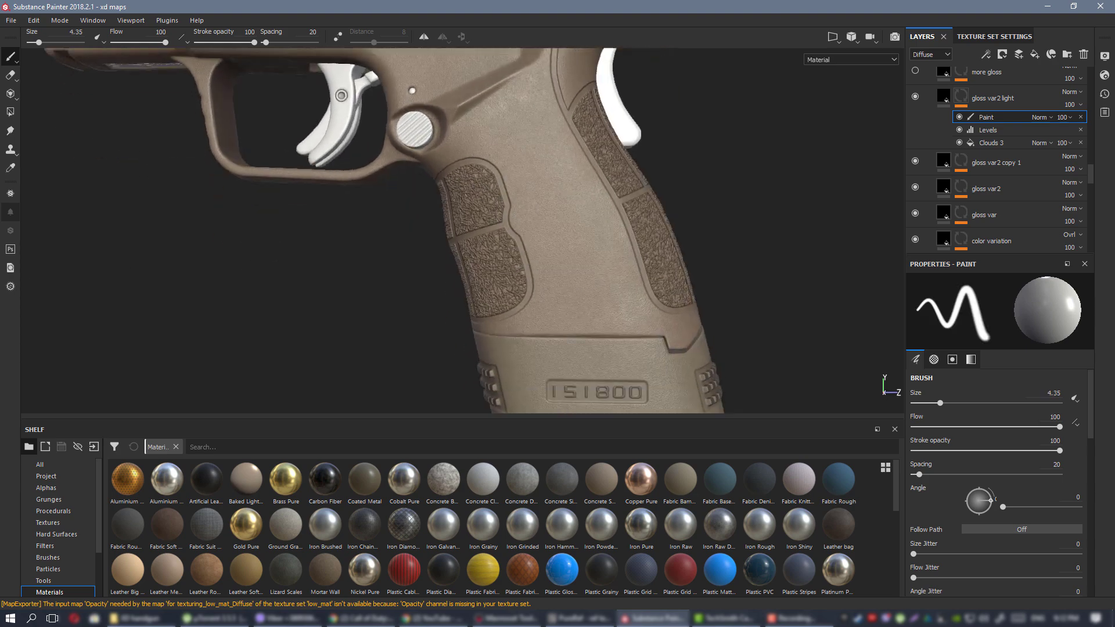
pyautogui.keyDown('alt'); pyautogui.moveTo(570, 215); pyautogui.dragTo(546, 194); pyautogui.keyUp('alt')
pyautogui.keyDown('alt'); pyautogui.moveTo(545, 194); pyautogui.dragTo(265, 120, button='right'); pyautogui.keyUp('alt')
pyautogui.moveTo(265, 121)
pyautogui.keyDown('alt'); pyautogui.mouseDown()
pyautogui.moveTo(644, 241)
pyautogui.moveTo(619, 248)
pyautogui.mouseUp(); pyautogui.keyUp('alt')
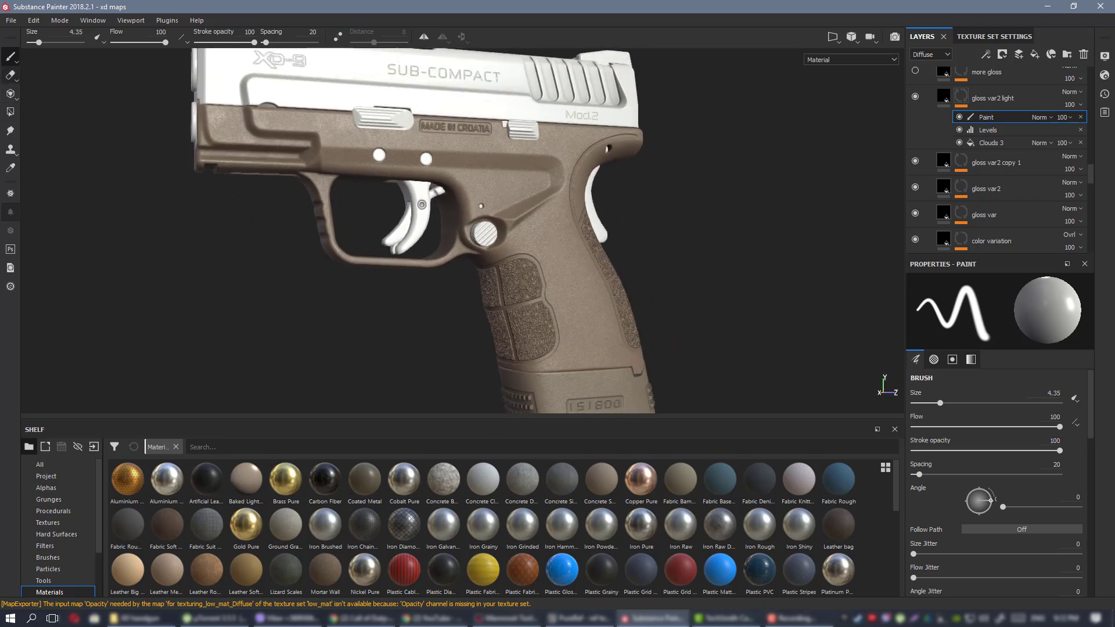
# Choose the Cement 1 brush, set its Size Jitter and Position Jitter to 0, and reduce its size to about 2.02.
pyautogui.click(47, 558)
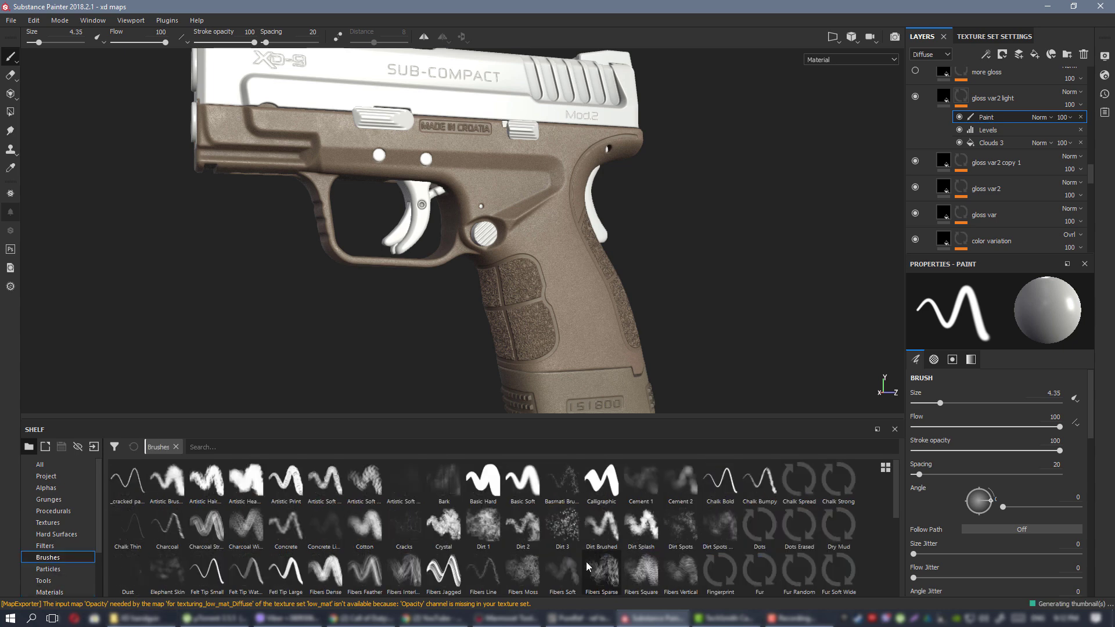
pyautogui.click(641, 482)
pyautogui.scroll(-3, 944, 532)
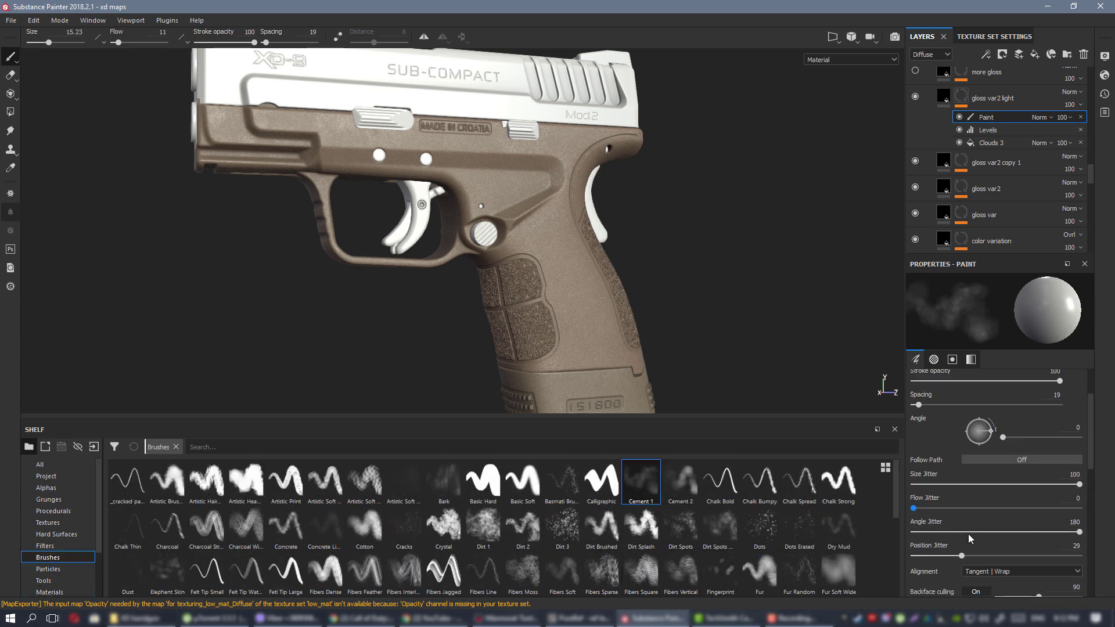
pyautogui.moveTo(882, 551); pyautogui.dragTo(876, 550)
pyautogui.moveTo(923, 486); pyautogui.dragTo(888, 480)
pyautogui.keyDown('ctrl'); pyautogui.moveTo(360, 116); pyautogui.dragTo(296, 112, button='right'); pyautogui.keyUp('ctrl')
# Enlarge the brush to 4.6 and paint the gloss var2 light mask on the frame's front end.
pyautogui.keyDown('alt'); pyautogui.moveTo(315, 125); pyautogui.dragTo(448, 187, button='middle'); pyautogui.keyUp('alt')
pyautogui.keyDown('alt'); pyautogui.moveTo(448, 187); pyautogui.dragTo(464, 200); pyautogui.keyUp('alt')
pyautogui.keyDown('alt'); pyautogui.moveTo(465, 200); pyautogui.dragTo(440, 213, button='right'); pyautogui.keyUp('alt')
pyautogui.moveTo(354, 187); pyautogui.dragTo(392, 216)
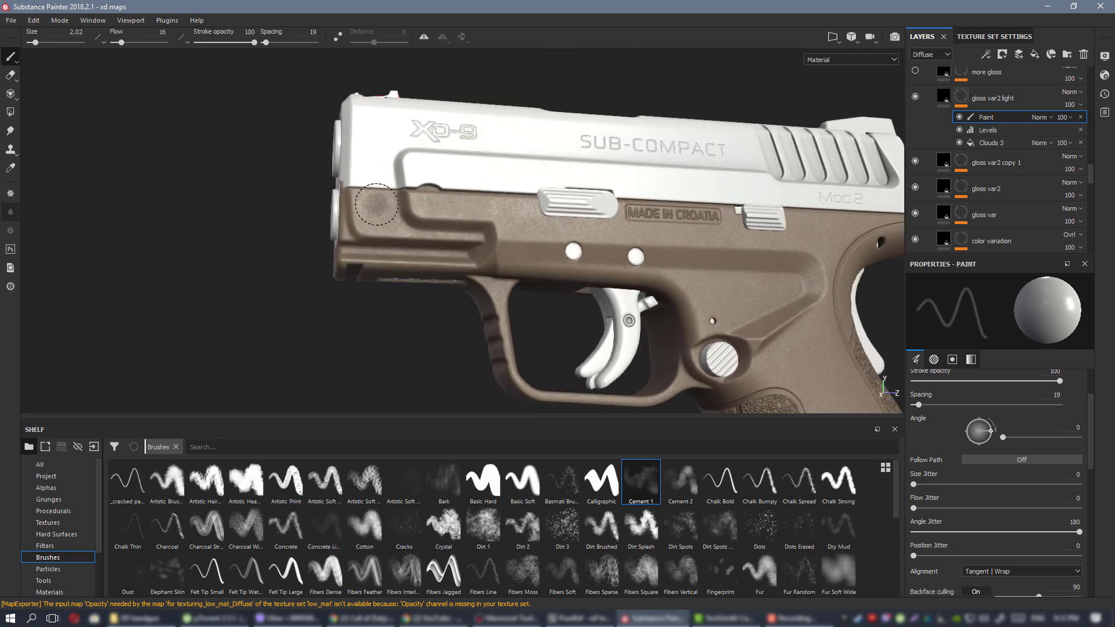
pyautogui.keyDown('ctrl'); pyautogui.moveTo(373, 205); pyautogui.dragTo(401, 203, button='right'); pyautogui.keyUp('ctrl')
pyautogui.click(379, 203)
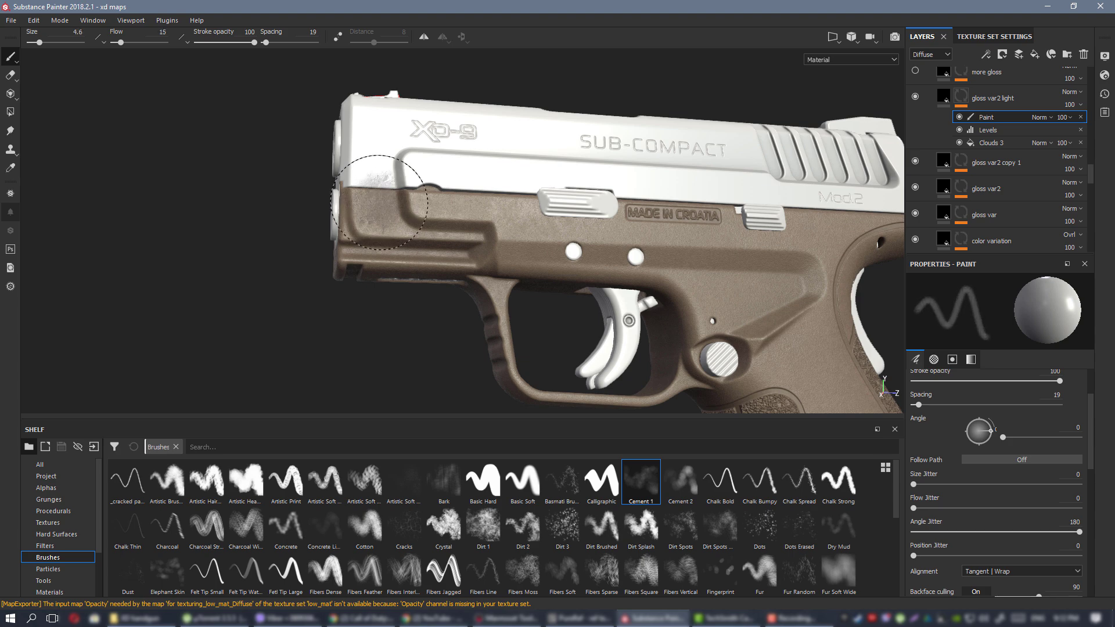
pyautogui.moveTo(379, 202)
pyautogui.mouseDown()
pyautogui.moveTo(369, 199)
pyautogui.moveTo(401, 201)
pyautogui.mouseUp()
# Raise the brush flow to 22 and paint the gloss var2 light mask on the lower grip.
pyautogui.keyDown('alt'); pyautogui.moveTo(430, 220); pyautogui.dragTo(301, 161, button='middle'); pyautogui.keyUp('alt')
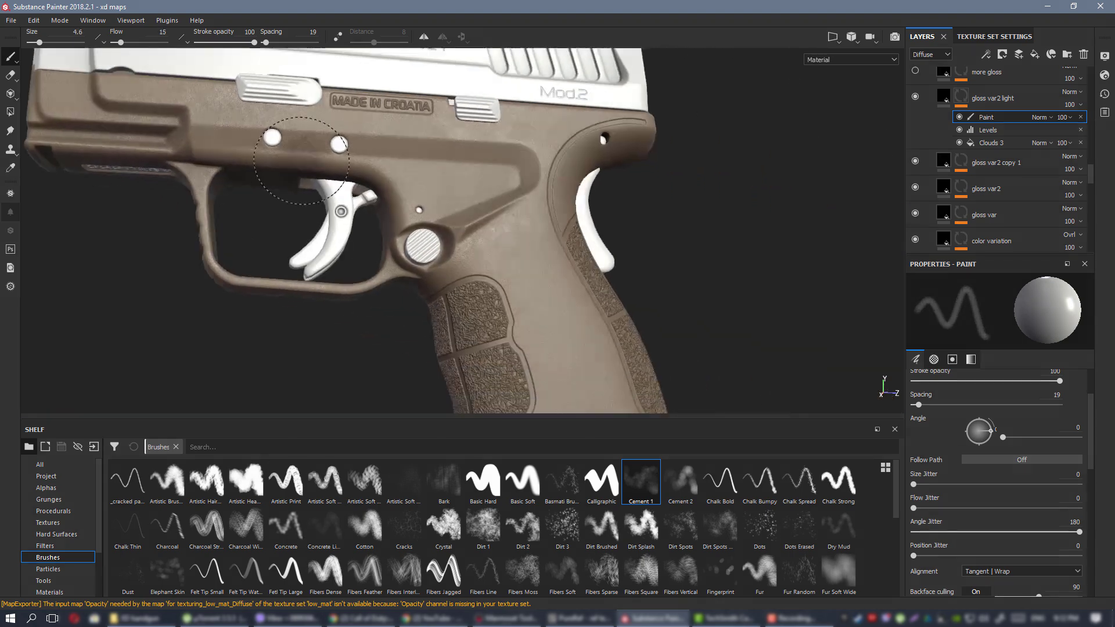
pyautogui.moveTo(592, 258)
pyautogui.keyDown('alt'); pyautogui.mouseDown(button='middle')
pyautogui.moveTo(471, 183)
pyautogui.moveTo(461, 116)
pyautogui.mouseUp(button='middle'); pyautogui.keyUp('alt')
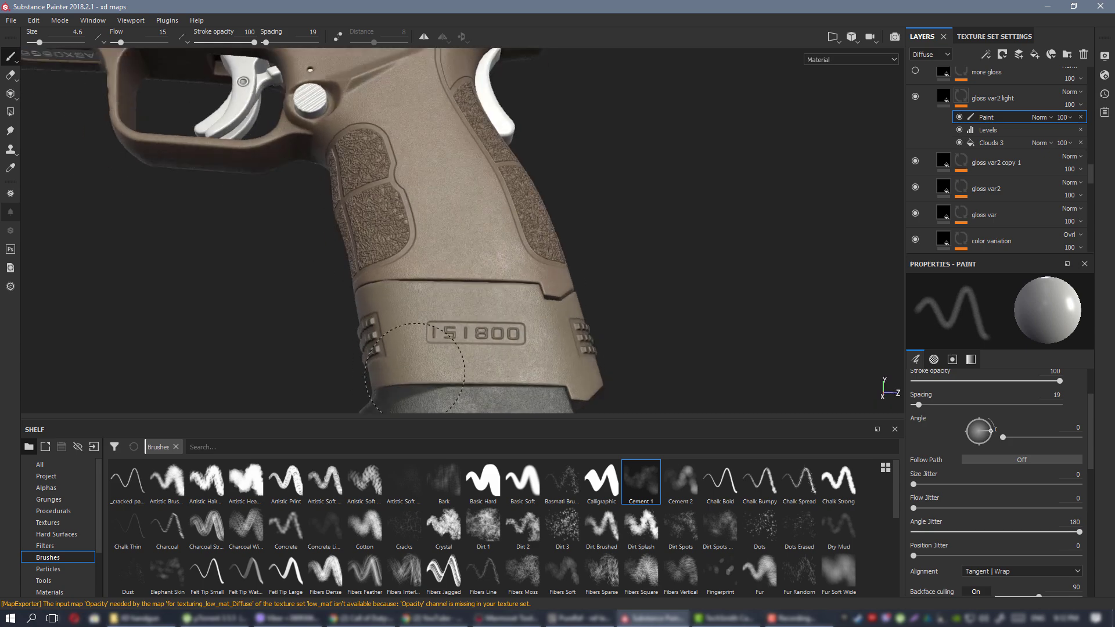
pyautogui.keyDown('ctrl'); pyautogui.moveTo(504, 288); pyautogui.dragTo(516, 287); pyautogui.keyUp('ctrl')
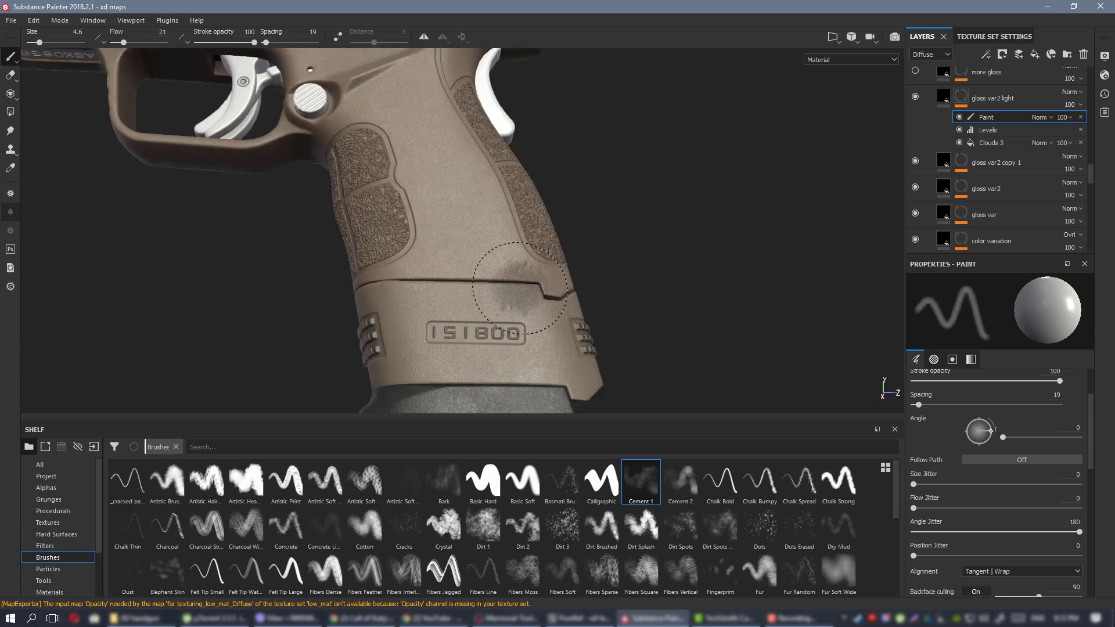
pyautogui.click(550, 345)
pyautogui.scroll(-2, 538, 331)
pyautogui.keyDown('alt'); pyautogui.moveTo(441, 163); pyautogui.dragTo(530, 336, button='middle'); pyautogui.keyUp('alt')
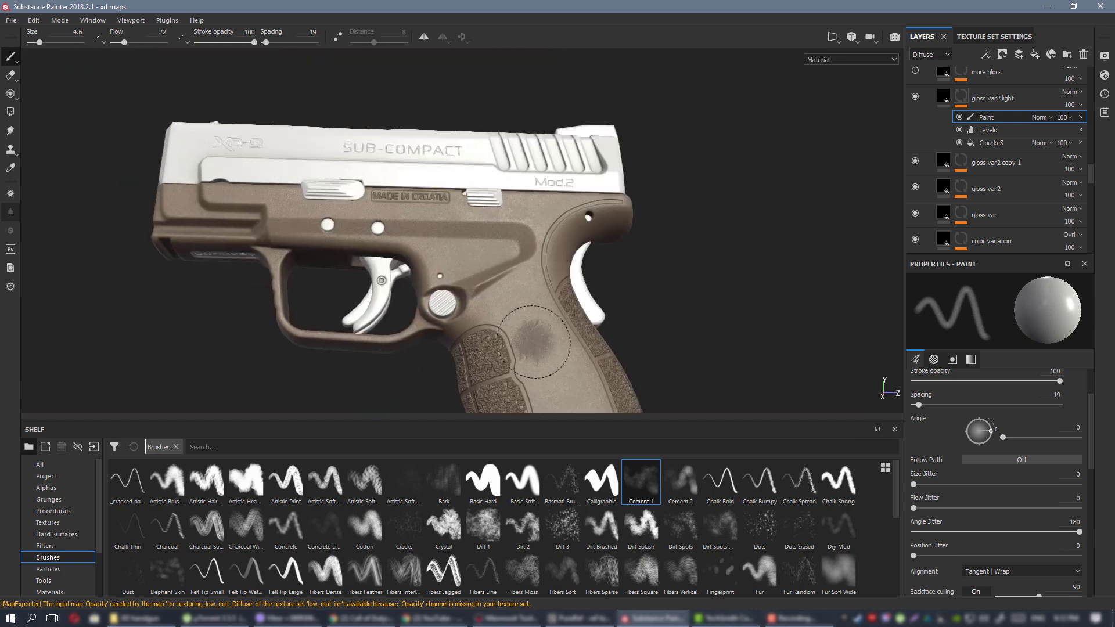
# Examine the gloss variation on both sides of the frame and grip under changing light.
pyautogui.keyDown('alt'); pyautogui.moveTo(530, 336); pyautogui.dragTo(523, 291); pyautogui.keyUp('alt')
pyautogui.keyDown('alt'); pyautogui.moveTo(480, 206); pyautogui.dragTo(522, 208); pyautogui.keyUp('alt')
pyautogui.moveTo(522, 208)
pyautogui.keyDown('shift'); pyautogui.mouseDown(button='right')
pyautogui.moveTo(577, 207)
pyautogui.moveTo(531, 207)
pyautogui.mouseUp(button='right'); pyautogui.keyUp('shift')
pyautogui.moveTo(530, 208)
pyautogui.keyDown('alt'); pyautogui.mouseDown()
pyautogui.moveTo(572, 210)
pyautogui.moveTo(548, 208)
pyautogui.mouseUp(); pyautogui.keyUp('alt')
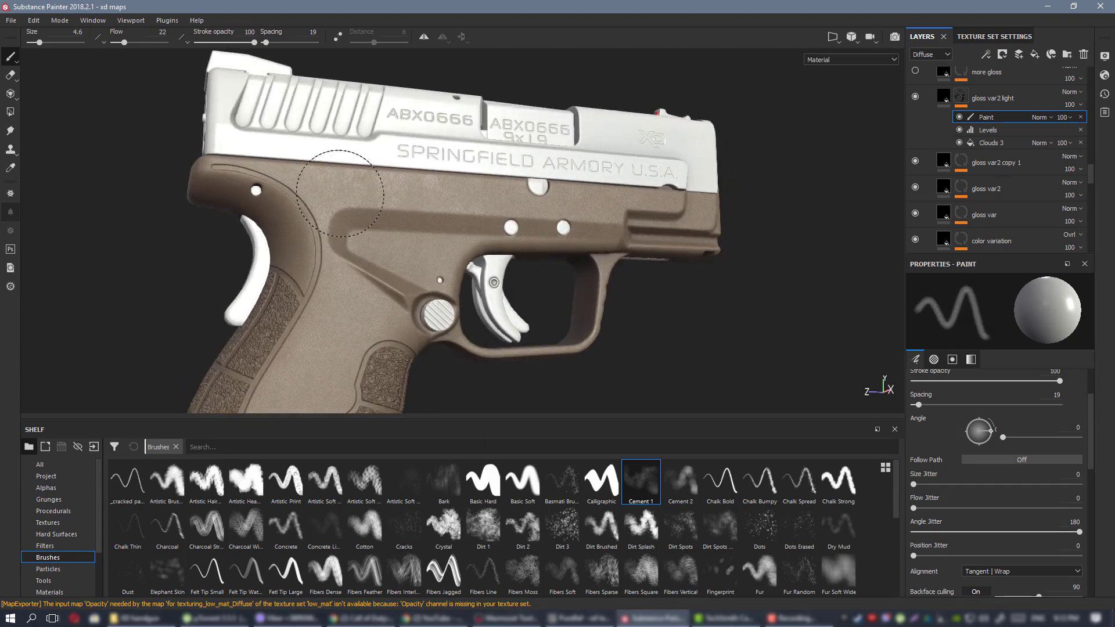
pyautogui.keyDown('alt'); pyautogui.moveTo(263, 156); pyautogui.dragTo(659, 202); pyautogui.keyUp('alt')
pyautogui.keyDown('alt'); pyautogui.moveTo(301, 325); pyautogui.dragTo(268, 311); pyautogui.keyUp('alt')
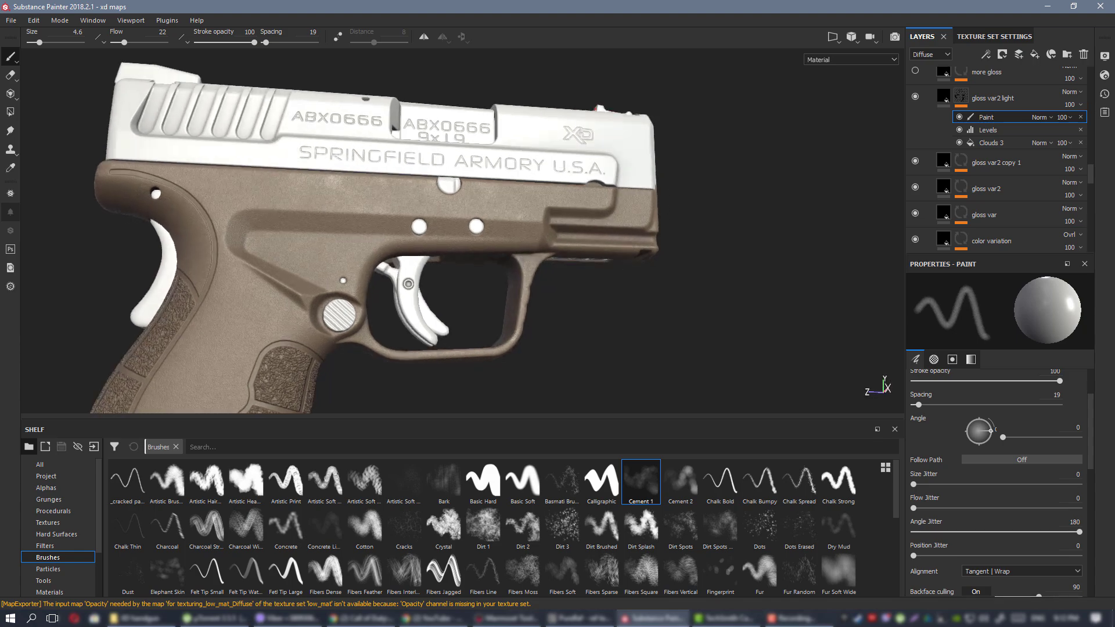
pyautogui.keyDown('alt'); pyautogui.moveTo(269, 311); pyautogui.dragTo(490, 199, button='middle'); pyautogui.keyUp('alt')
pyautogui.moveTo(490, 199)
pyautogui.keyDown('alt'); pyautogui.mouseDown()
pyautogui.moveTo(437, 215)
pyautogui.moveTo(465, 195)
pyautogui.moveTo(511, 196)
pyautogui.mouseUp(); pyautogui.keyUp('alt')
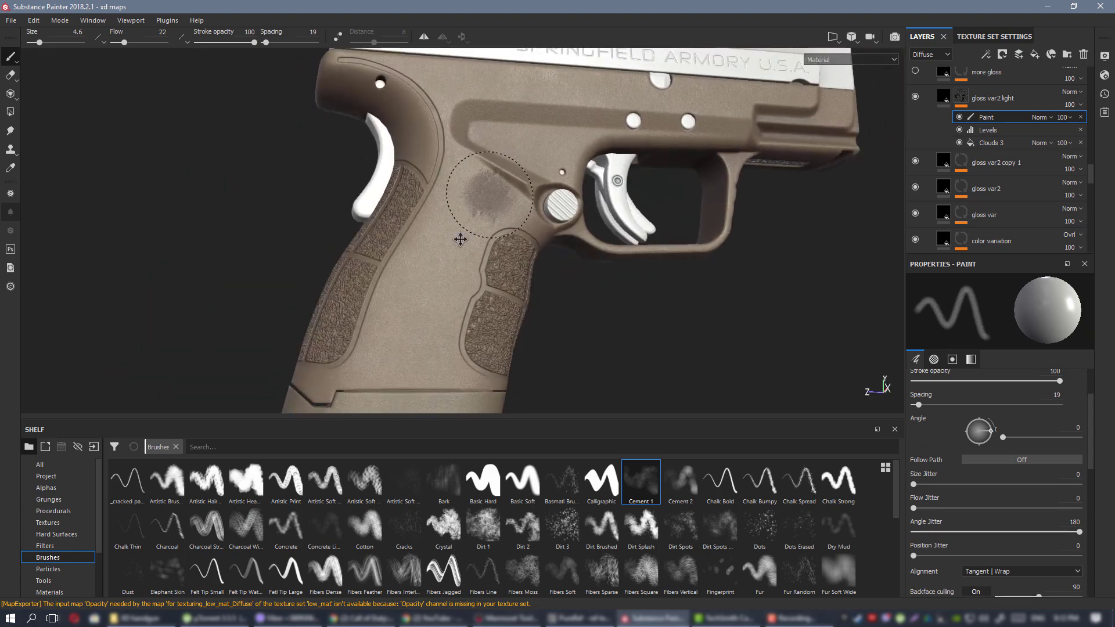
pyautogui.keyDown('alt'); pyautogui.moveTo(460, 238); pyautogui.dragTo(423, 301, button='middle'); pyautogui.keyUp('alt')
pyautogui.moveTo(500, 244)
pyautogui.keyDown('alt'); pyautogui.mouseDown()
pyautogui.moveTo(443, 239)
pyautogui.moveTo(525, 241)
pyautogui.moveTo(468, 230)
pyautogui.moveTo(488, 235)
pyautogui.moveTo(463, 240)
pyautogui.moveTo(498, 228)
pyautogui.moveTo(503, 239)
pyautogui.moveTo(487, 232)
pyautogui.mouseUp(); pyautogui.keyUp('alt')
pyautogui.keyDown('alt'); pyautogui.moveTo(252, 162); pyautogui.dragTo(223, 152, button='right'); pyautogui.keyUp('alt')
pyautogui.keyDown('alt'); pyautogui.moveTo(488, 231); pyautogui.dragTo(465, 204, button='middle'); pyautogui.keyUp('alt')
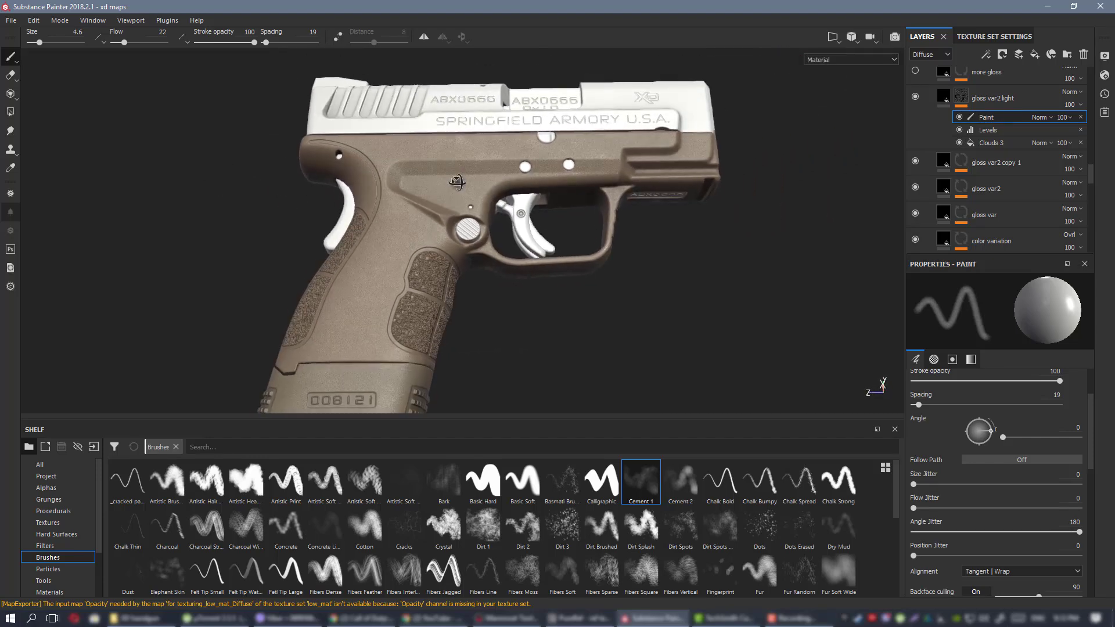
pyautogui.scroll(3, 465, 204)
# Inspect the gloss var2 light mask on its own and check the frame in the Material view.
pyautogui.keyDown('alt'); pyautogui.click(962, 100); pyautogui.keyUp('alt')
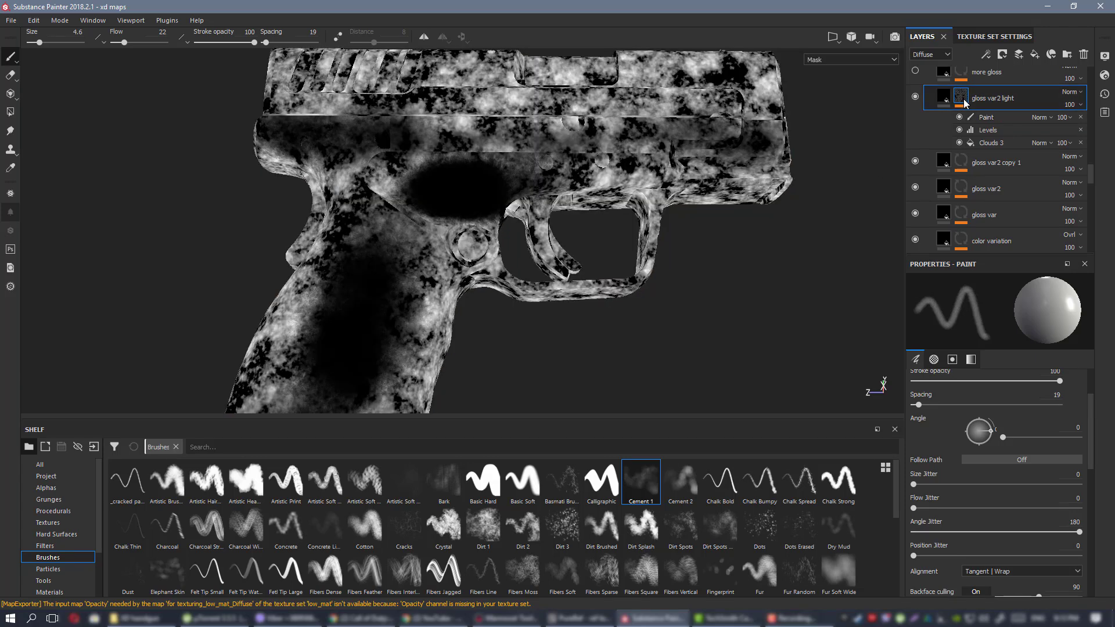
pyautogui.press('m')
pyautogui.keyDown('alt'); pyautogui.moveTo(465, 232); pyautogui.dragTo(562, 245); pyautogui.keyUp('alt')
pyautogui.keyDown('shift'); pyautogui.moveTo(562, 245); pyautogui.dragTo(506, 243, button='right'); pyautogui.keyUp('shift')
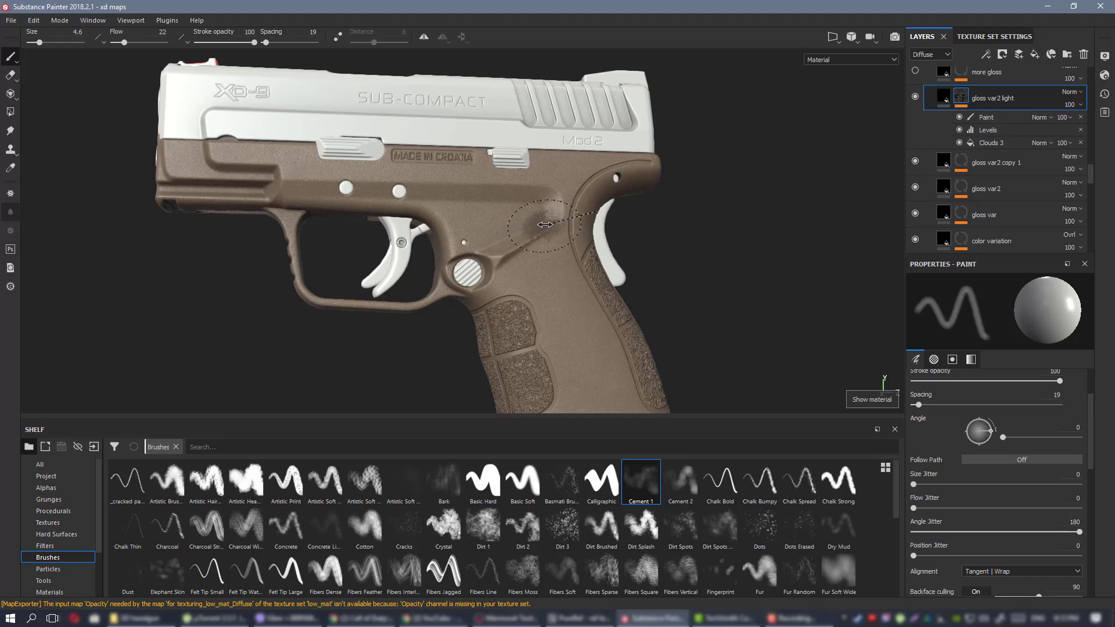
# Turn on the more gloss layer, inspect its mask and compare its effect on the frame in the Material view.
pyautogui.scroll(1, 1001, 135)
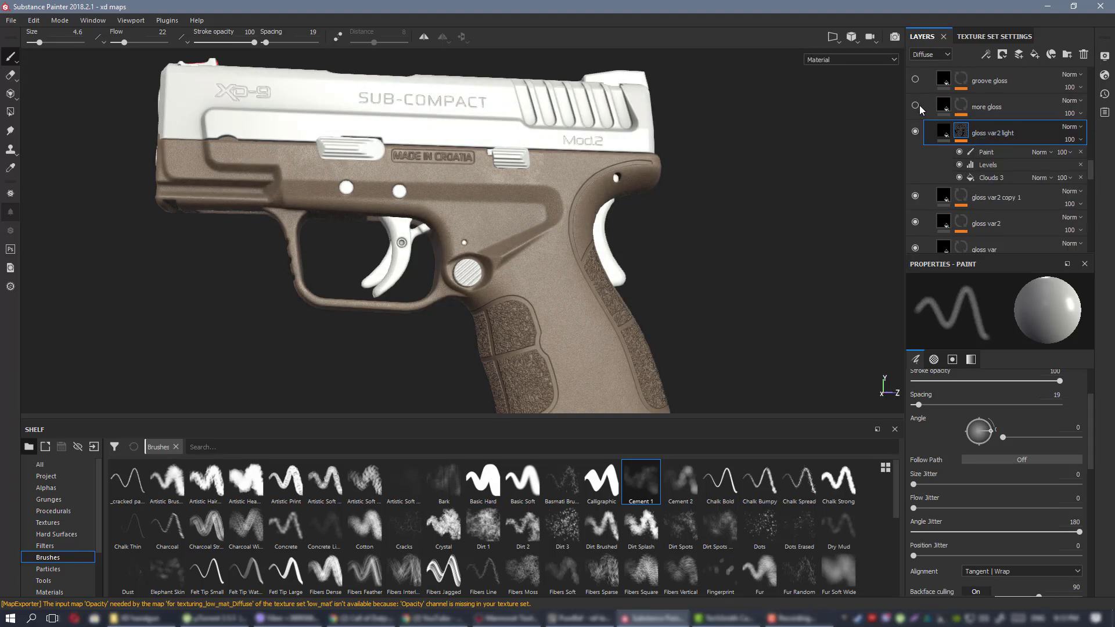
pyautogui.keyDown('alt'); pyautogui.moveTo(586, 241); pyautogui.dragTo(560, 254); pyautogui.keyUp('alt')
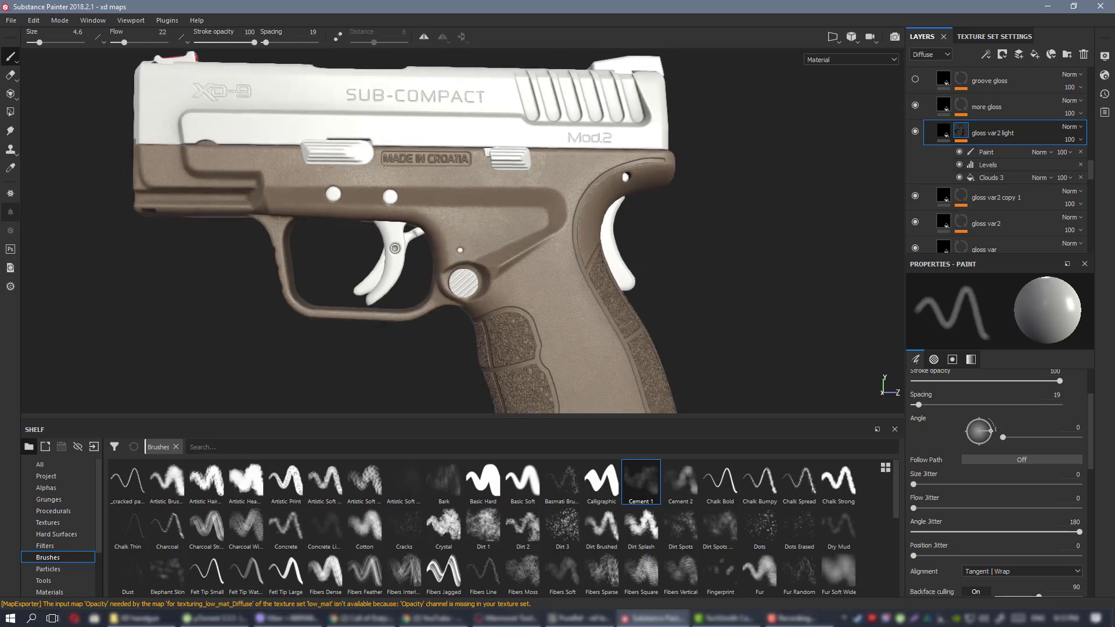
pyautogui.keyDown('alt'); pyautogui.click(962, 107); pyautogui.keyUp('alt')
pyautogui.press('m')
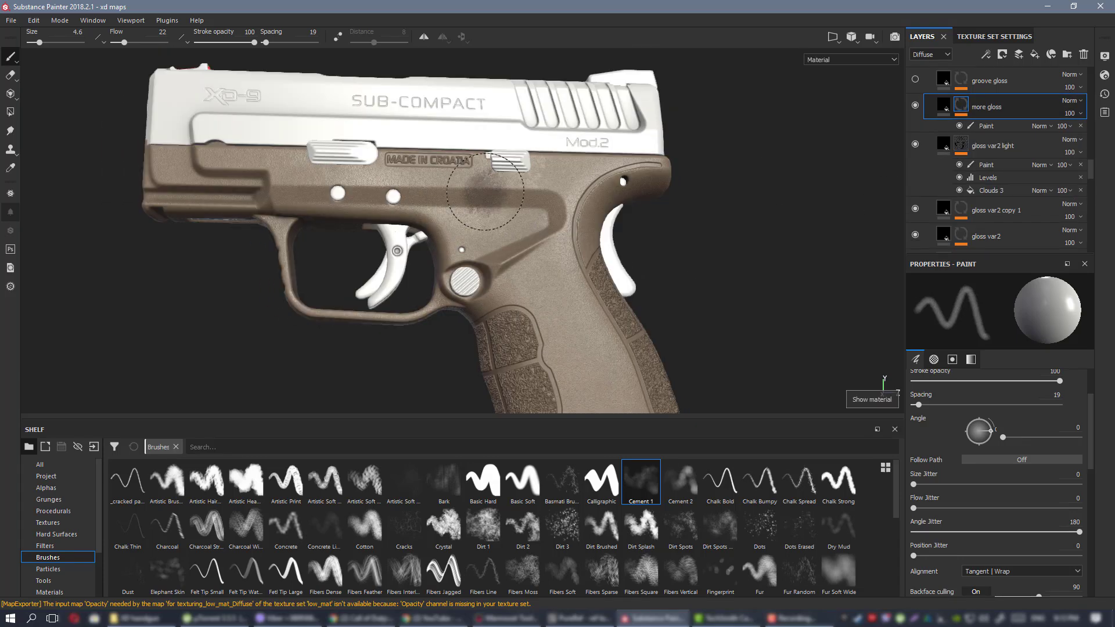
pyautogui.keyDown('alt'); pyautogui.moveTo(500, 219); pyautogui.dragTo(372, 205); pyautogui.keyUp('alt')
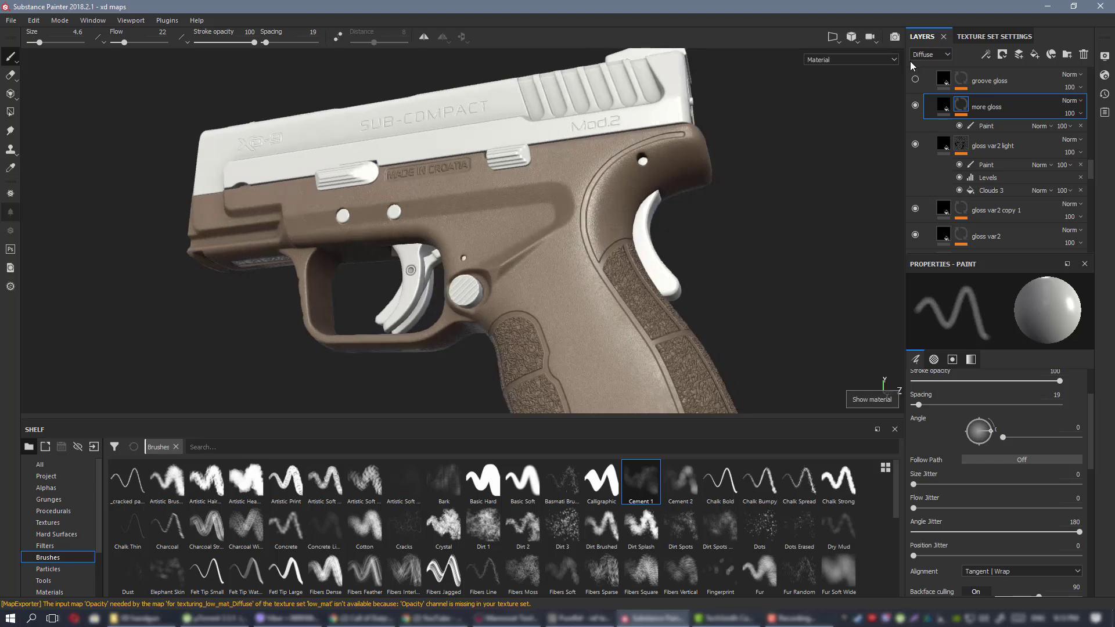
pyautogui.click(914, 105)
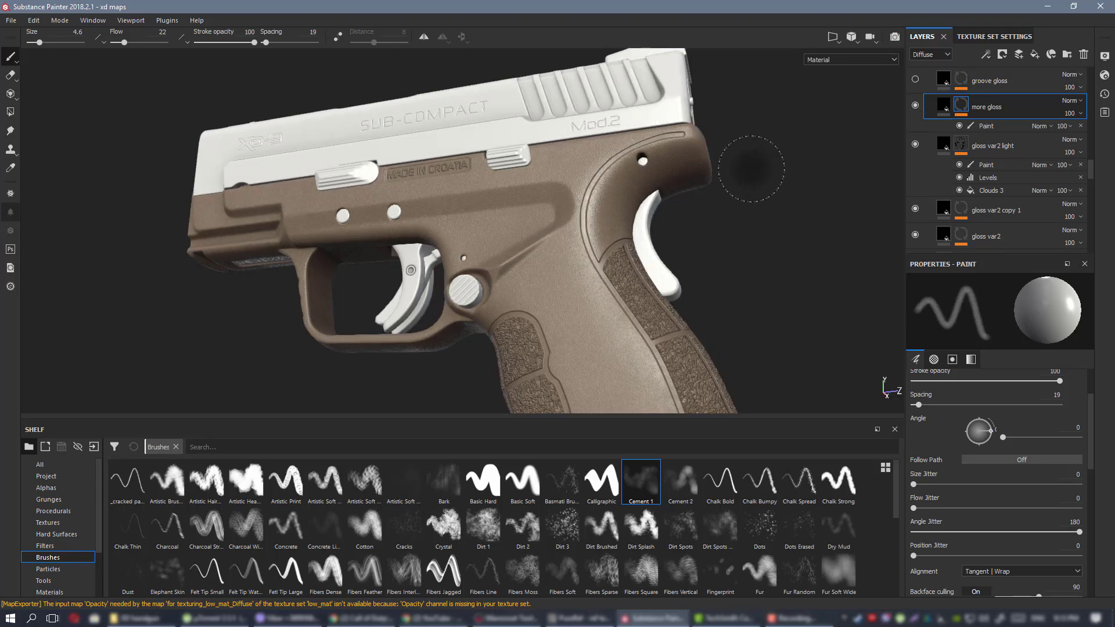
# Turn on the groove gloss, slight edges and slight dust layers.
pyautogui.moveTo(519, 272)
pyautogui.keyDown('alt'); pyautogui.mouseDown()
pyautogui.moveTo(374, 202)
pyautogui.moveTo(528, 264)
pyautogui.mouseUp(); pyautogui.keyUp('alt')
pyautogui.scroll(1, 1040, 125)
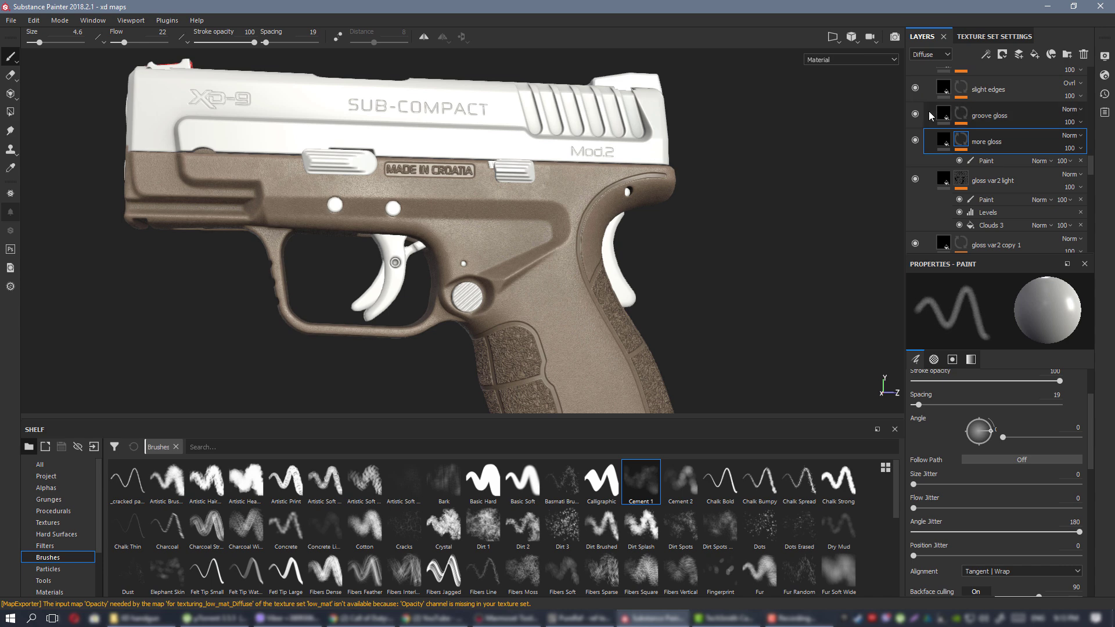
pyautogui.scroll(2, 929, 110)
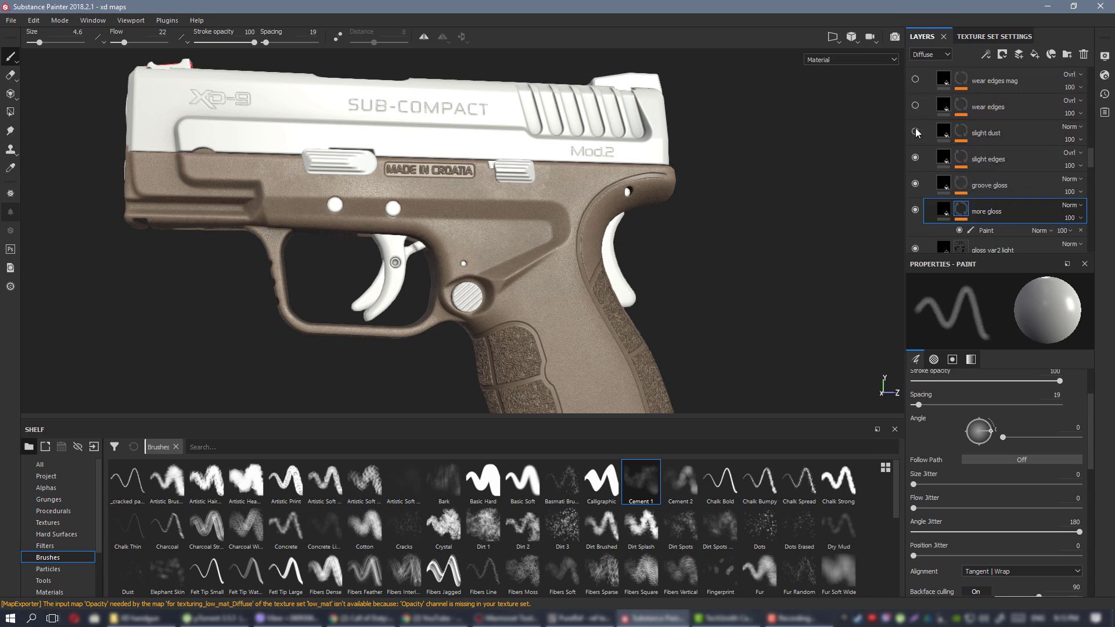
pyautogui.scroll(1, 923, 133)
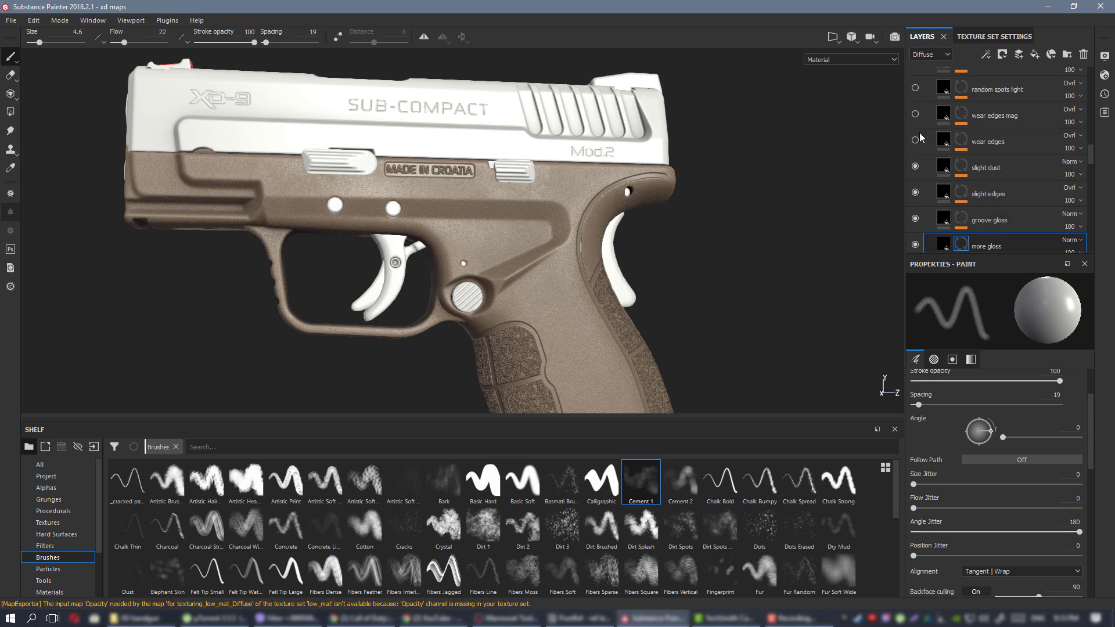
# Turn on the wear edges layer and examine the frame's edges up close.
pyautogui.moveTo(543, 198)
pyautogui.keyDown('alt'); pyautogui.mouseDown()
pyautogui.moveTo(477, 227)
pyautogui.moveTo(537, 204)
pyautogui.mouseUp(); pyautogui.keyUp('alt')
pyautogui.scroll(3, 478, 226)
pyautogui.scroll(-5, 536, 203)
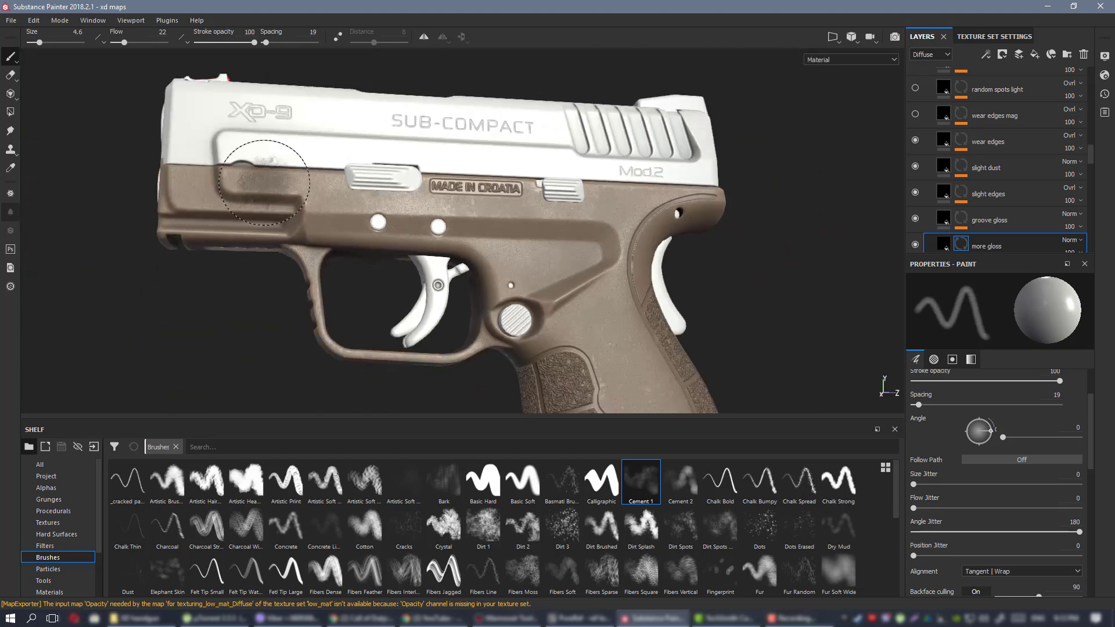
# Compare the frame with the wear edges layer off and on, and lower its fill glossiness to 0.5527.
pyautogui.keyDown('alt'); pyautogui.moveTo(604, 267); pyautogui.dragTo(517, 180, button='middle'); pyautogui.keyUp('alt')
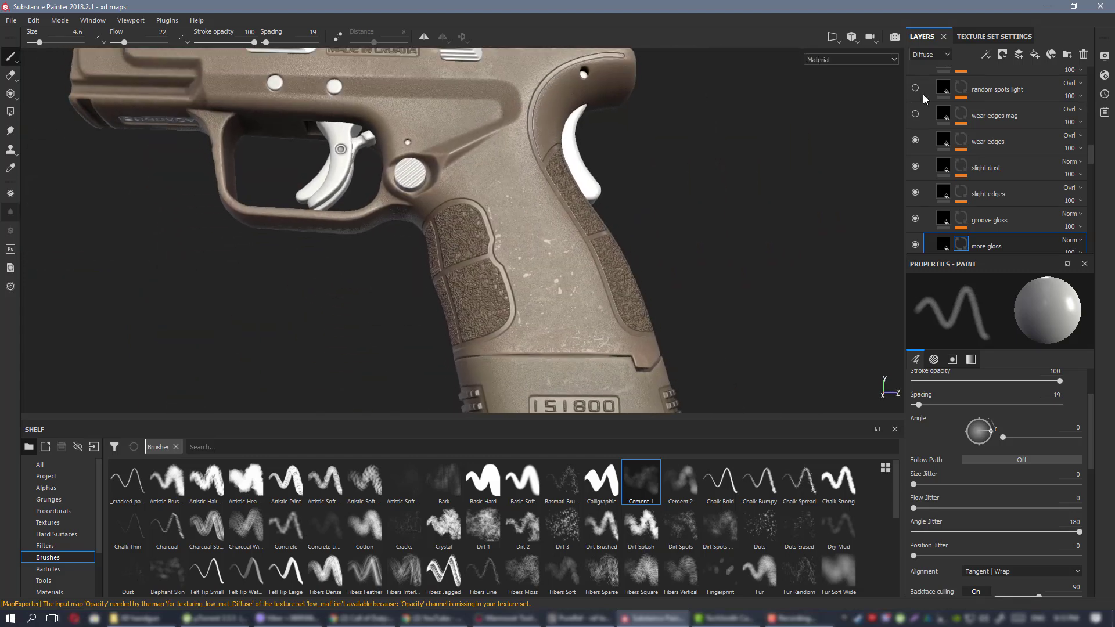
pyautogui.click(915, 141)
pyautogui.click(941, 142)
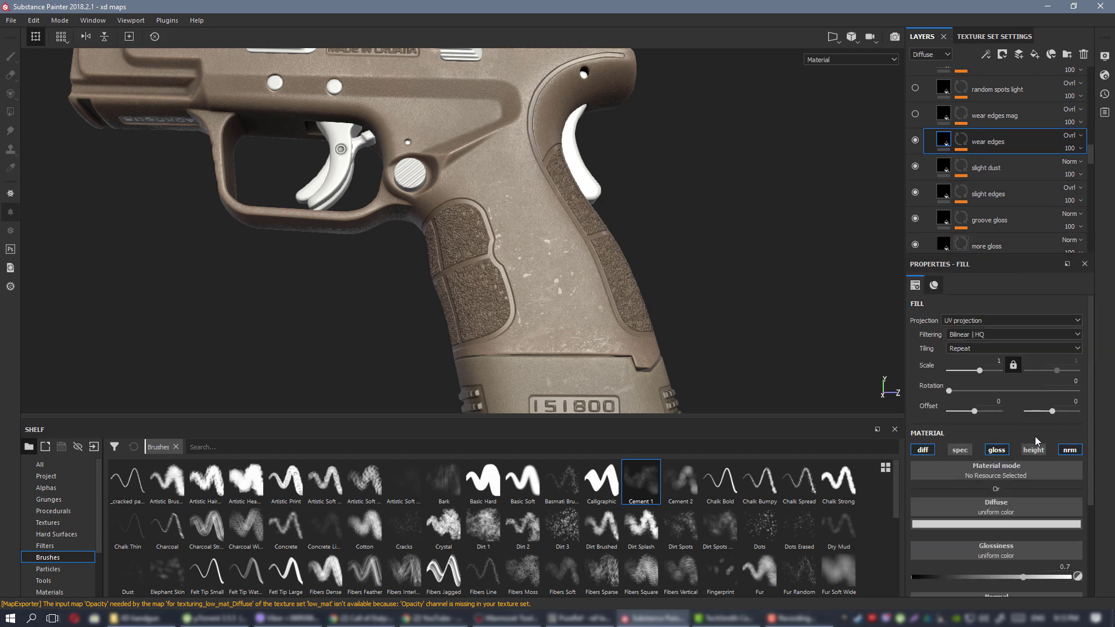
pyautogui.scroll(-1, 1043, 502)
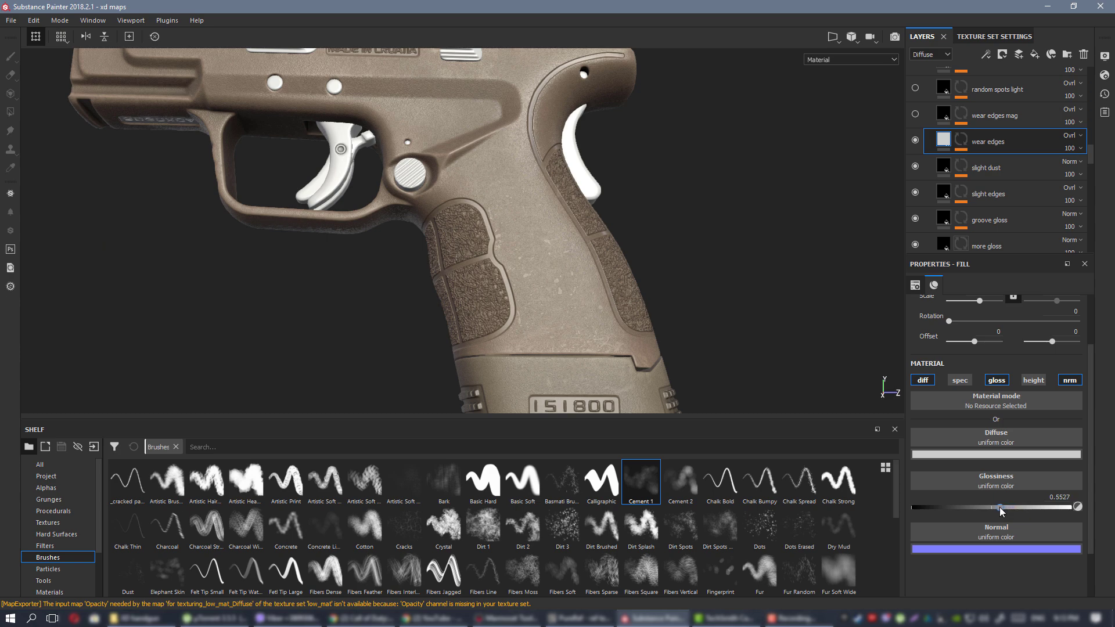
# Check the grip in the Diffuse and Glossiness channels and set the wear edges fill's glossiness to 0.5709.
pyautogui.keyDown('alt'); pyautogui.moveTo(483, 204); pyautogui.dragTo(591, 341); pyautogui.keyUp('alt')
pyautogui.keyDown('alt'); pyautogui.moveTo(591, 341); pyautogui.dragTo(723, 340, button='right'); pyautogui.keyUp('alt')
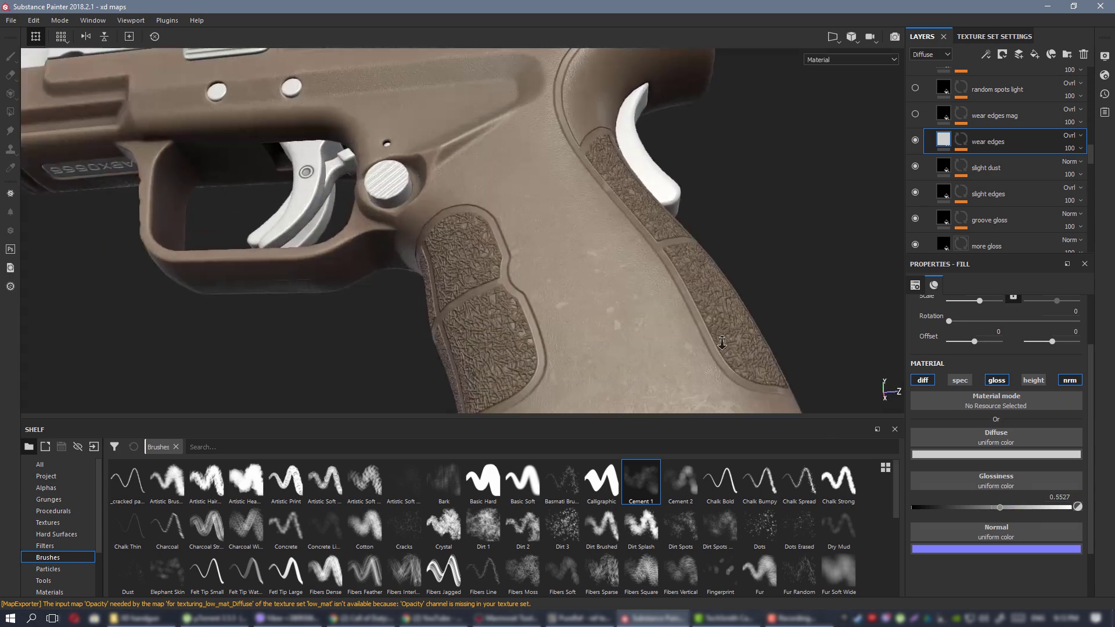
pyautogui.keyDown('alt'); pyautogui.moveTo(724, 340); pyautogui.dragTo(634, 245); pyautogui.keyUp('alt')
pyautogui.press('c')
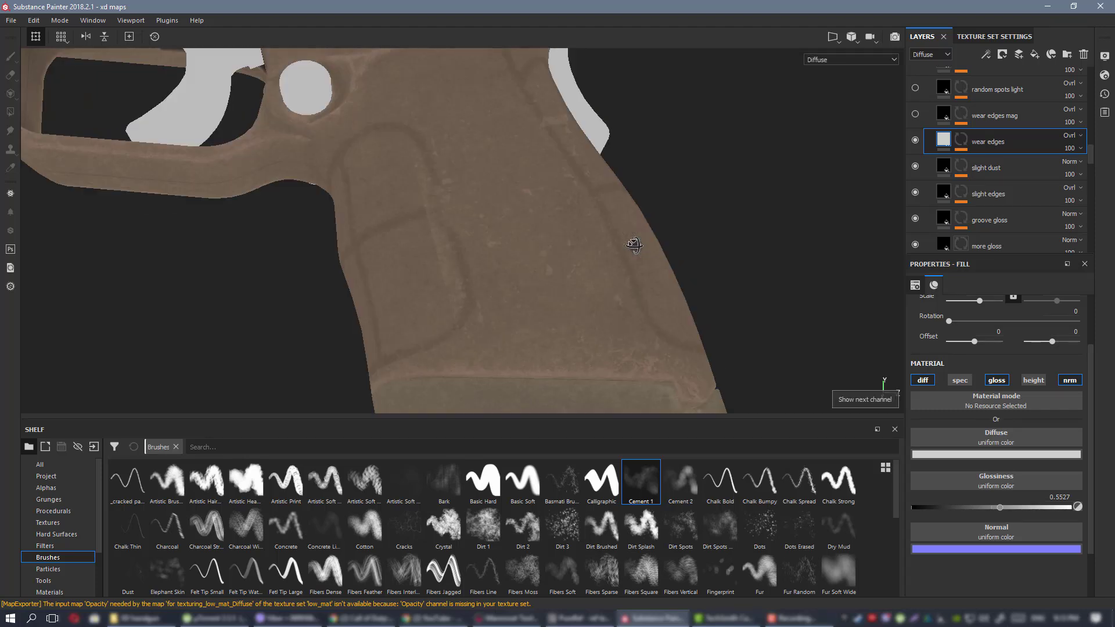
pyautogui.press('c')
pyautogui.press('c')
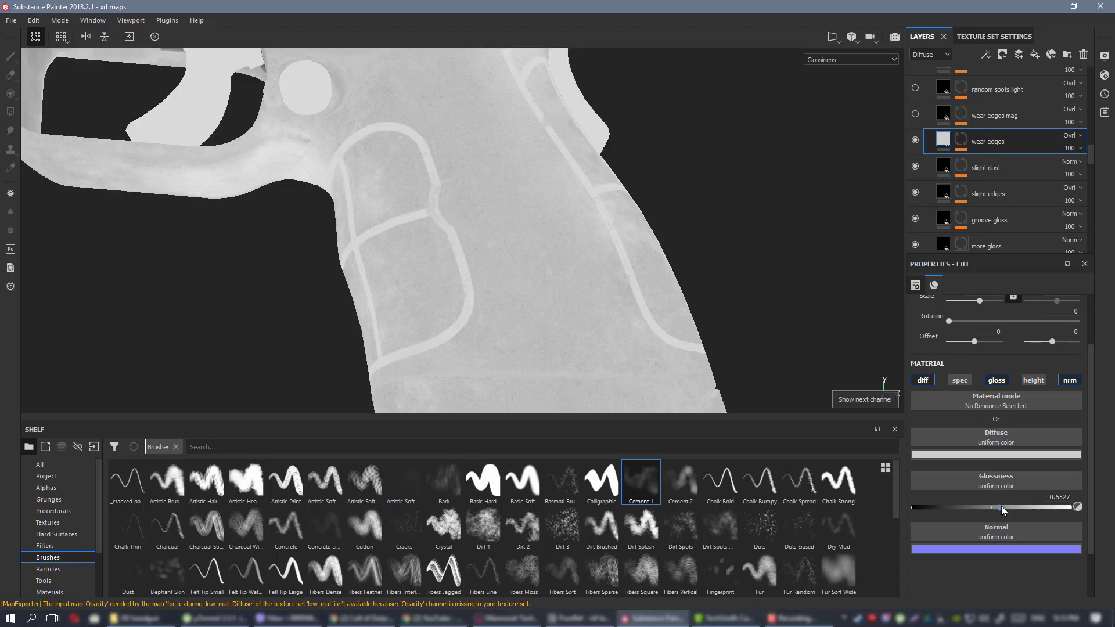
pyautogui.press('m')
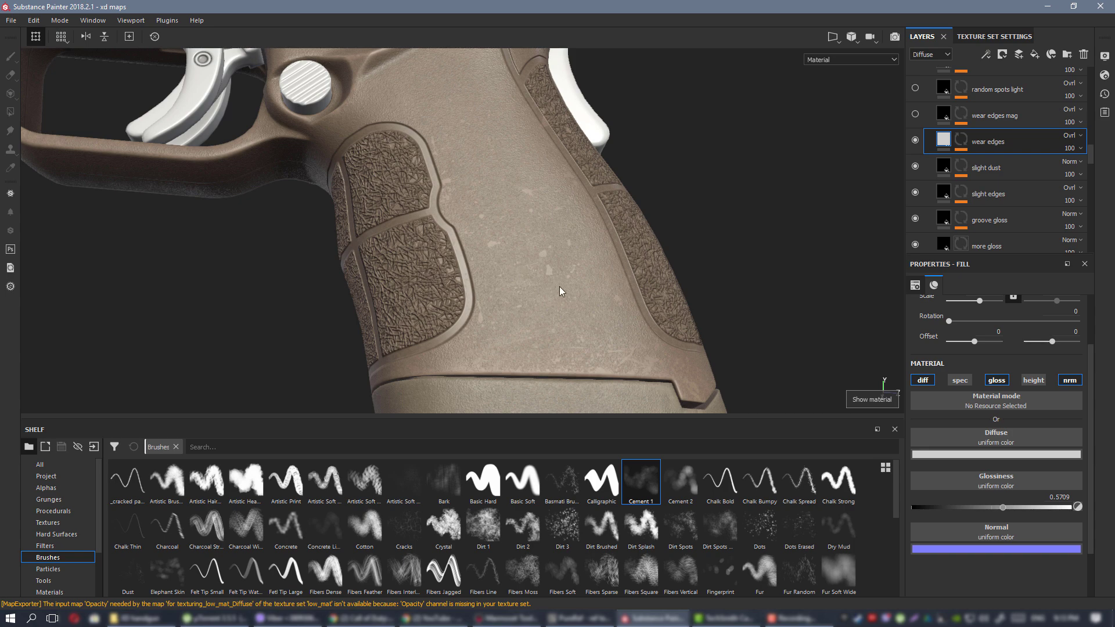
# Examine the subtle edge wear on the grip, frame and whole pistol in the Material view.
pyautogui.scroll(-3, 559, 292)
pyautogui.keyDown('alt'); pyautogui.moveTo(465, 131); pyautogui.dragTo(542, 303, button='middle'); pyautogui.keyUp('alt')
pyautogui.scroll(3, 469, 181)
pyautogui.moveTo(463, 229)
pyautogui.keyDown('alt'); pyautogui.mouseDown()
pyautogui.moveTo(549, 216)
pyautogui.moveTo(476, 226)
pyautogui.mouseUp(); pyautogui.keyUp('alt')
pyautogui.scroll(-3, 476, 226)
pyautogui.keyDown('alt'); pyautogui.moveTo(476, 226); pyautogui.dragTo(467, 169, button='middle'); pyautogui.keyUp('alt')
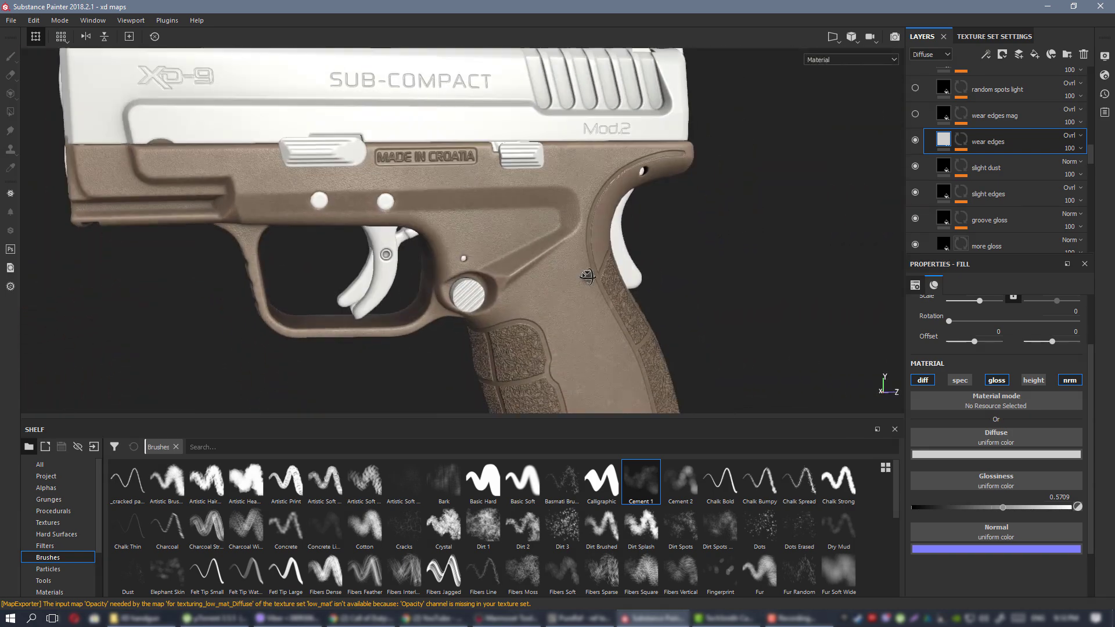
pyautogui.scroll(-4, 587, 277)
pyautogui.keyDown('alt'); pyautogui.moveTo(586, 276); pyautogui.dragTo(615, 280); pyautogui.keyUp('alt')
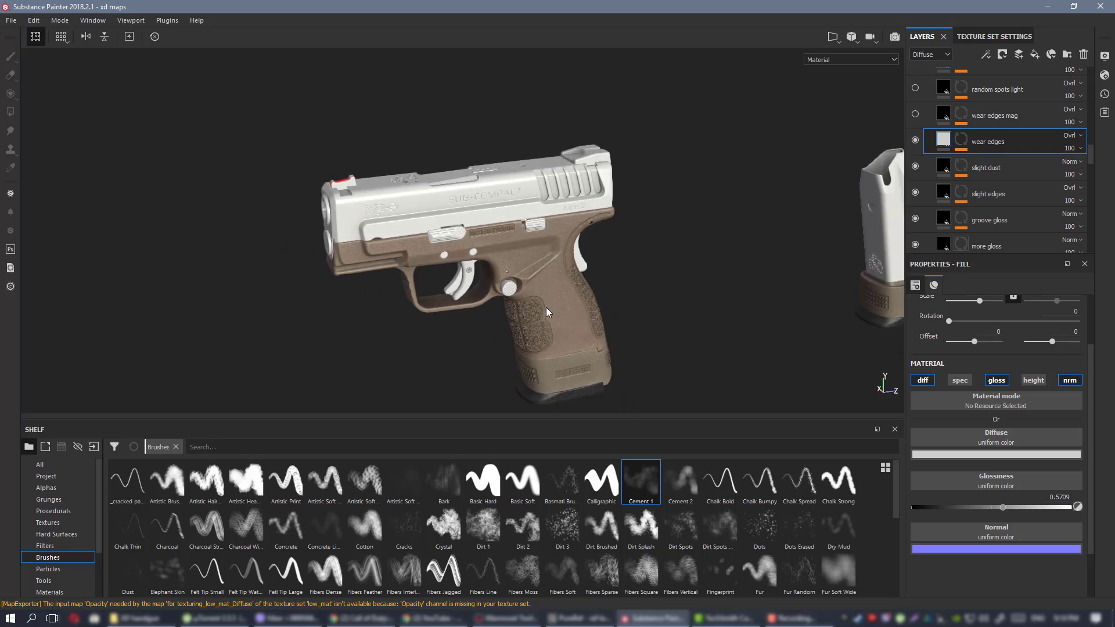
pyautogui.keyDown('alt'); pyautogui.moveTo(545, 309); pyautogui.dragTo(521, 310); pyautogui.keyUp('alt')
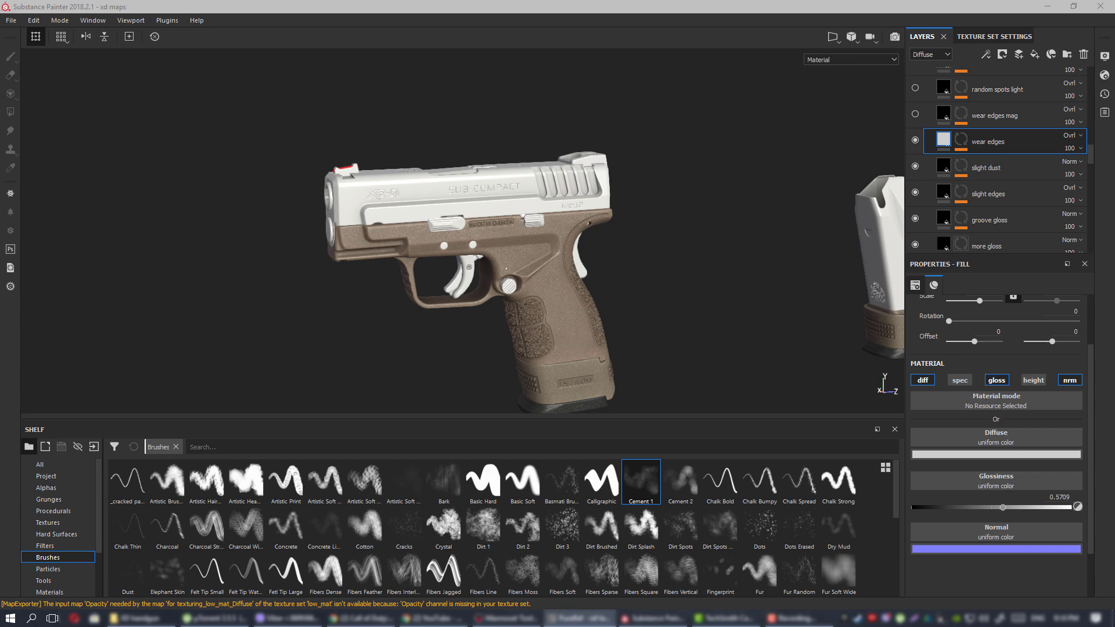
pyautogui.keyDown('alt'); pyautogui.moveTo(624, 304); pyautogui.dragTo(534, 306); pyautogui.keyUp('alt')
pyautogui.hotkey('alt', 'Tab')
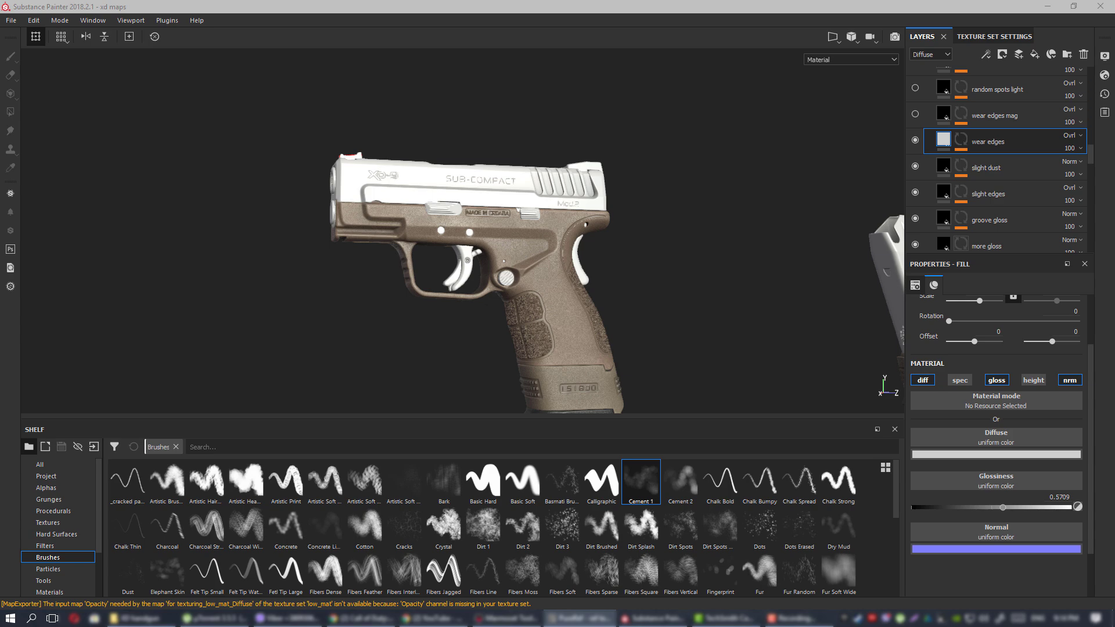
# Inspect the frame up close and compare the edge wear with the top paint effect of the wear edges mask off and on.
pyautogui.keyDown('alt'); pyautogui.moveTo(483, 279); pyautogui.dragTo(505, 256); pyautogui.keyUp('alt')
pyautogui.scroll(5, 522, 213)
pyautogui.keyDown('alt'); pyautogui.moveTo(480, 172); pyautogui.dragTo(480, 110, button='middle'); pyautogui.keyUp('alt')
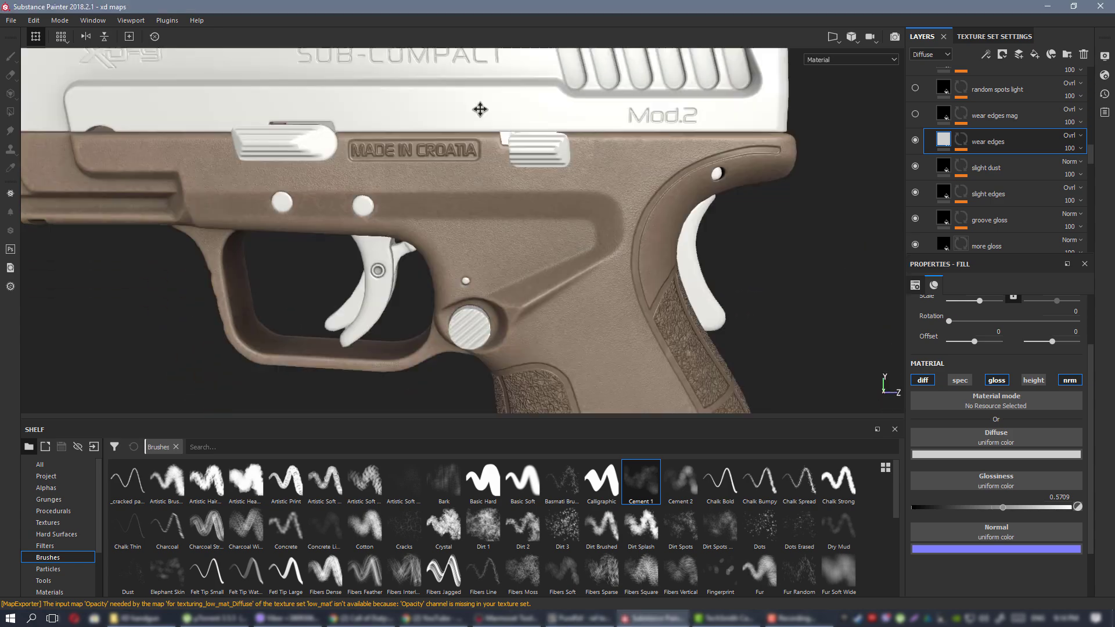
pyautogui.moveTo(587, 309)
pyautogui.keyDown('alt'); pyautogui.mouseDown()
pyautogui.moveTo(565, 232)
pyautogui.moveTo(593, 267)
pyautogui.moveTo(621, 231)
pyautogui.mouseUp(); pyautogui.keyUp('alt')
pyautogui.keyDown('alt'); pyautogui.moveTo(574, 226); pyautogui.dragTo(634, 276, button='middle'); pyautogui.keyUp('alt')
pyautogui.keyDown('alt'); pyautogui.moveTo(613, 261); pyautogui.dragTo(546, 220); pyautogui.keyUp('alt')
pyautogui.keyDown('alt'); pyautogui.moveTo(543, 201); pyautogui.dragTo(451, 116, button='middle'); pyautogui.keyUp('alt')
pyautogui.click(961, 140)
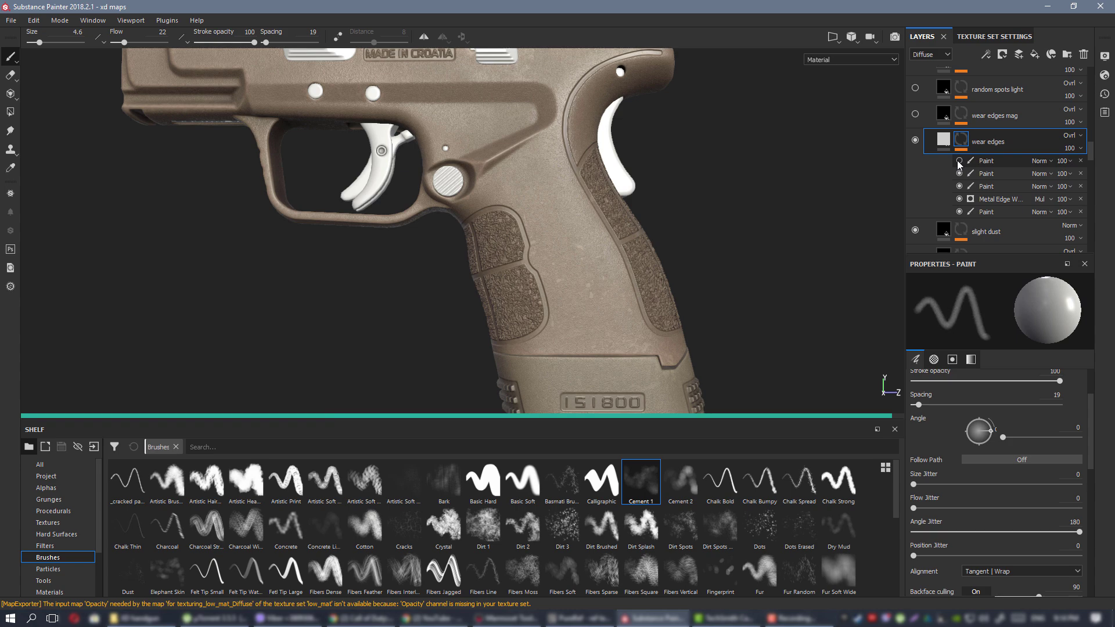
pyautogui.click(959, 161)
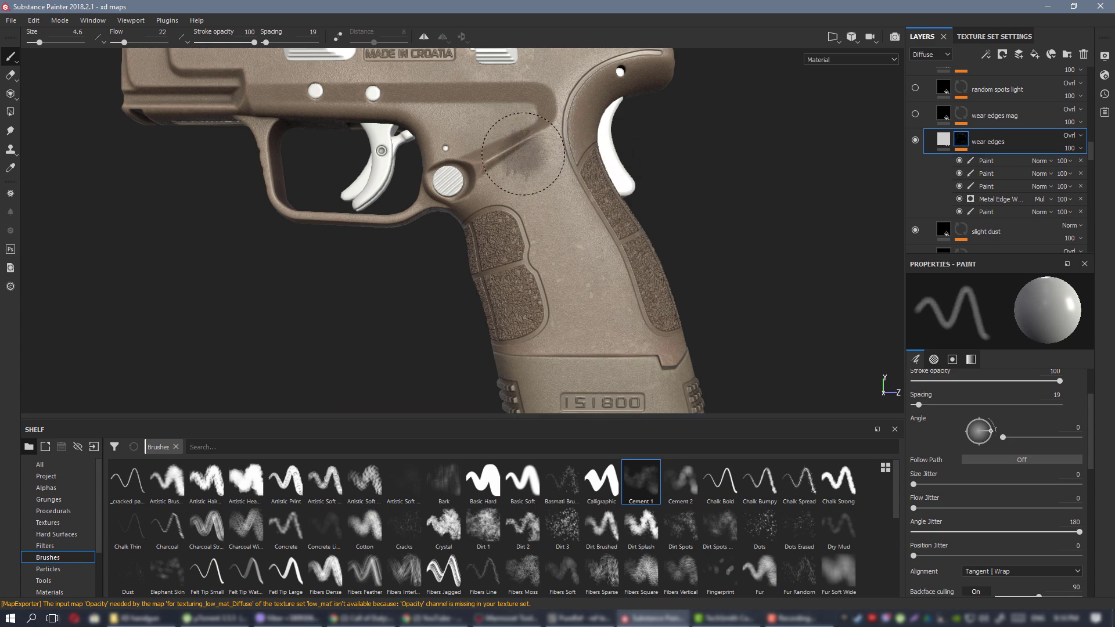
# Examine the edge wear across the whole pistol from several angles, including a straight side view.
pyautogui.keyDown('alt'); pyautogui.moveTo(474, 122); pyautogui.dragTo(622, 264); pyautogui.keyUp('alt')
pyautogui.scroll(-3, 621, 264)
pyautogui.keyDown('alt'); pyautogui.moveTo(621, 264); pyautogui.dragTo(650, 220, button='middle'); pyautogui.keyUp('alt')
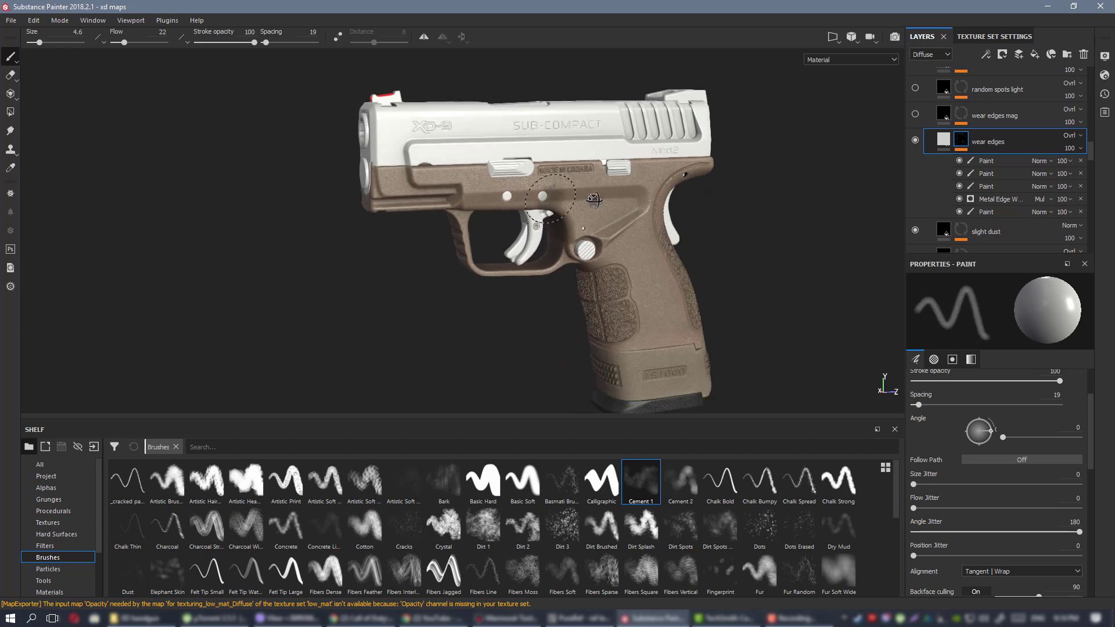
pyautogui.keyDown('alt'); pyautogui.keyDown('shift'); pyautogui.moveTo(810, 188); pyautogui.dragTo(493, 168); pyautogui.keyUp('shift'); pyautogui.keyUp('alt')
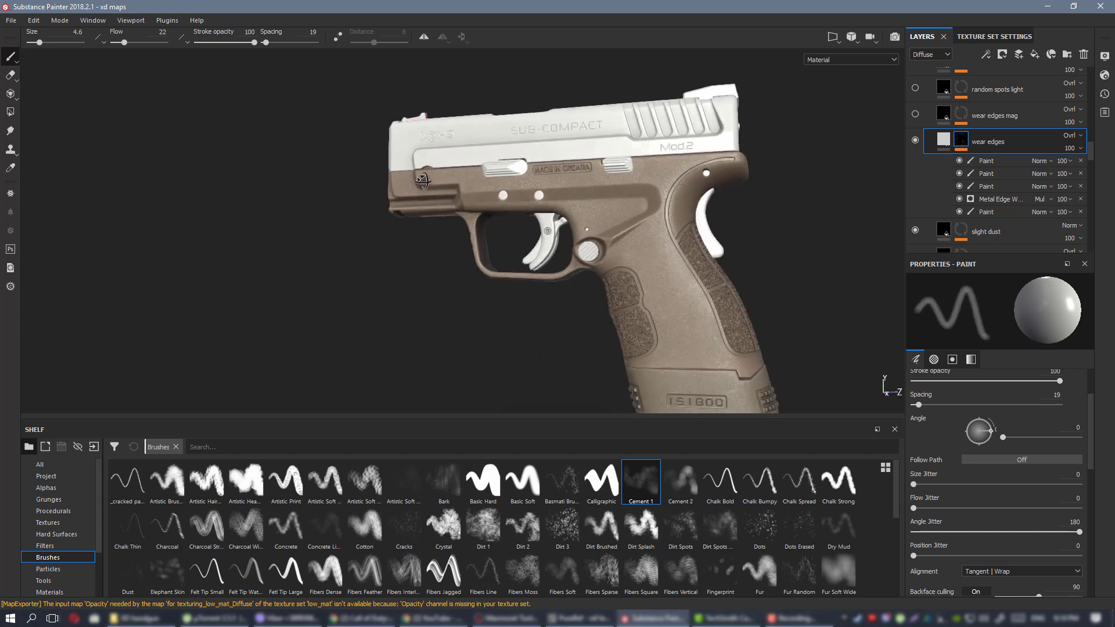
pyautogui.scroll(1, 583, 183)
pyautogui.keyDown('alt'); pyautogui.moveTo(586, 183); pyautogui.dragTo(415, 183, button='middle'); pyautogui.keyUp('alt')
pyautogui.keyDown('alt'); pyautogui.keyDown('shift'); pyautogui.moveTo(386, 145); pyautogui.dragTo(639, 224); pyautogui.keyUp('shift'); pyautogui.keyUp('alt')
pyautogui.scroll(1, 656, 229)
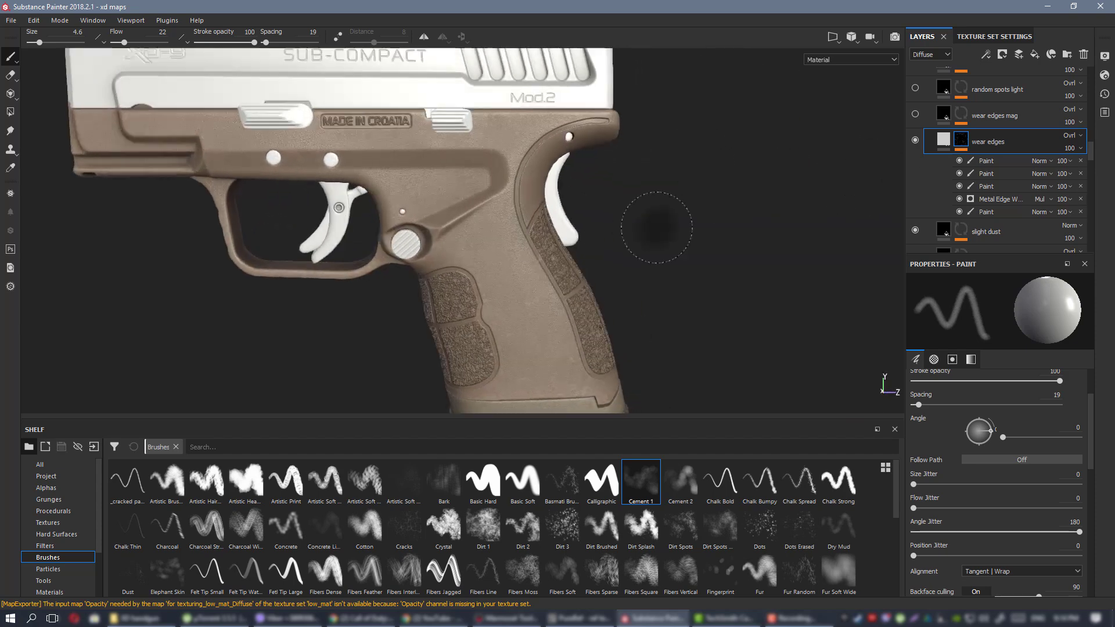
# Turn on the wear edges mag layer and examine its effect on the magazine base below the grip.
pyautogui.click(915, 114)
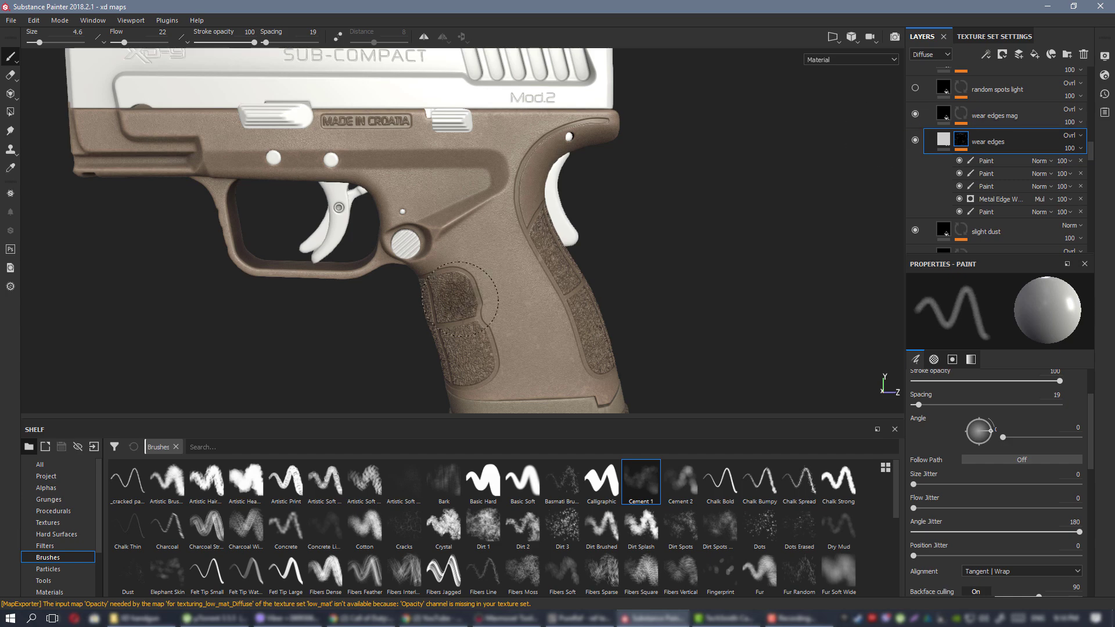
pyautogui.keyDown('alt'); pyautogui.moveTo(535, 387); pyautogui.dragTo(520, 158, button='middle'); pyautogui.keyUp('alt')
pyautogui.keyDown('alt'); pyautogui.moveTo(519, 158); pyautogui.dragTo(493, 165); pyautogui.keyUp('alt')
pyautogui.keyDown('alt'); pyautogui.moveTo(493, 165); pyautogui.dragTo(488, 204, button='right'); pyautogui.keyUp('alt')
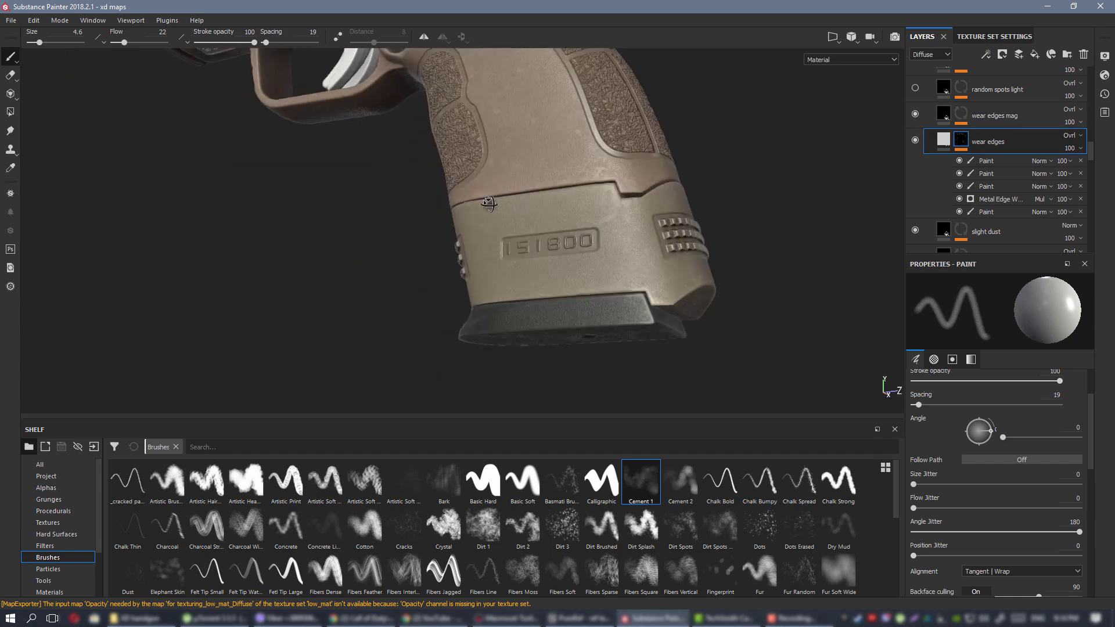
pyautogui.keyDown('alt'); pyautogui.moveTo(488, 204); pyautogui.dragTo(523, 180); pyautogui.keyUp('alt')
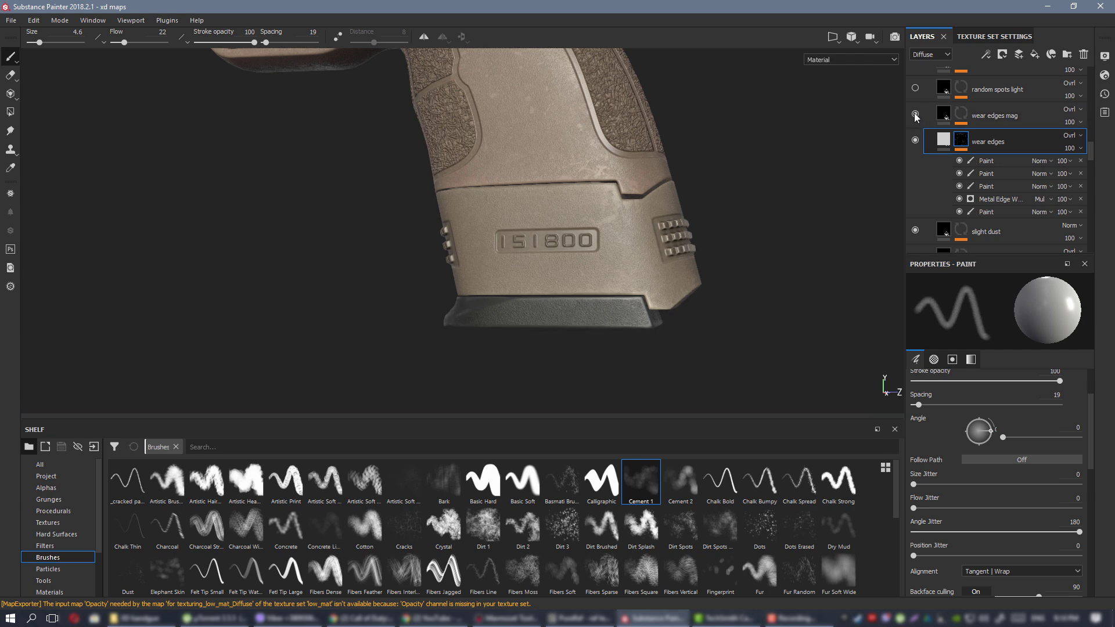
# Turn on the random spots light layer and compare the grip and frame with it off and on.
pyautogui.scroll(2, 917, 122)
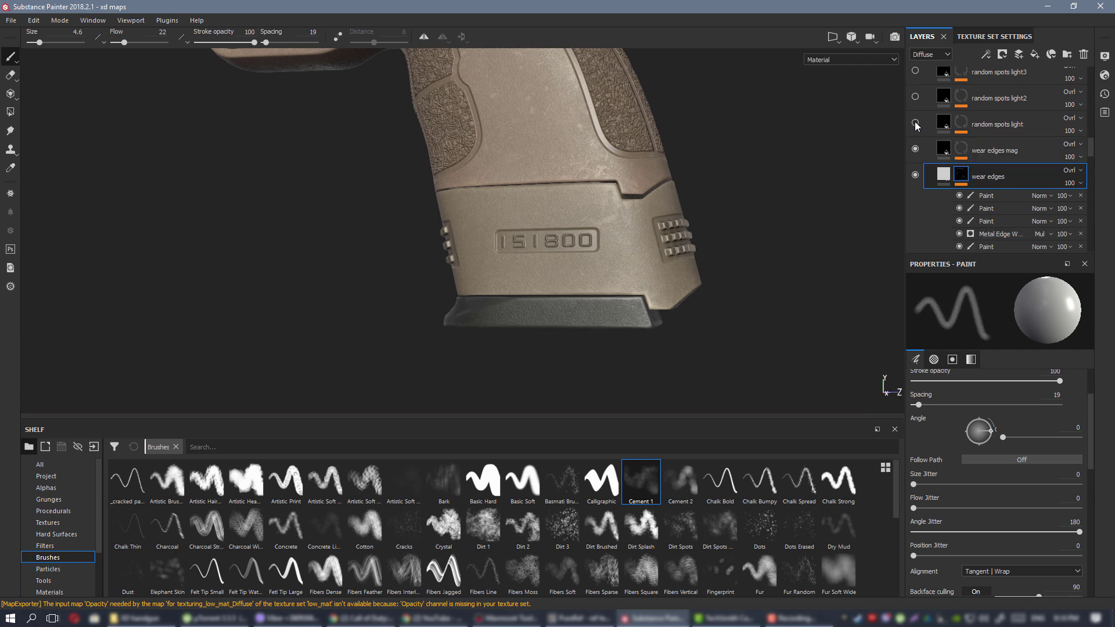
pyautogui.keyDown('alt'); pyautogui.moveTo(539, 169); pyautogui.dragTo(617, 331, button='middle'); pyautogui.keyUp('alt')
pyautogui.keyDown('alt'); pyautogui.moveTo(618, 331); pyautogui.dragTo(645, 329); pyautogui.keyUp('alt')
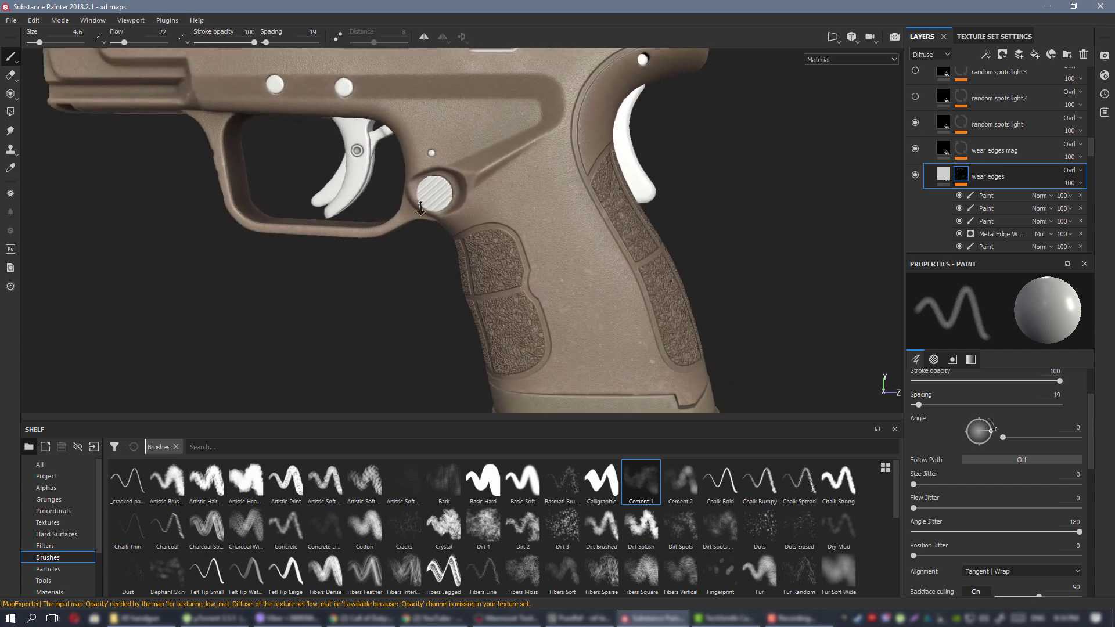
pyautogui.keyDown('alt'); pyautogui.moveTo(644, 329); pyautogui.dragTo(491, 245, button='right'); pyautogui.keyUp('alt')
pyautogui.keyDown('alt'); pyautogui.moveTo(490, 244); pyautogui.dragTo(495, 198, button='middle'); pyautogui.keyUp('alt')
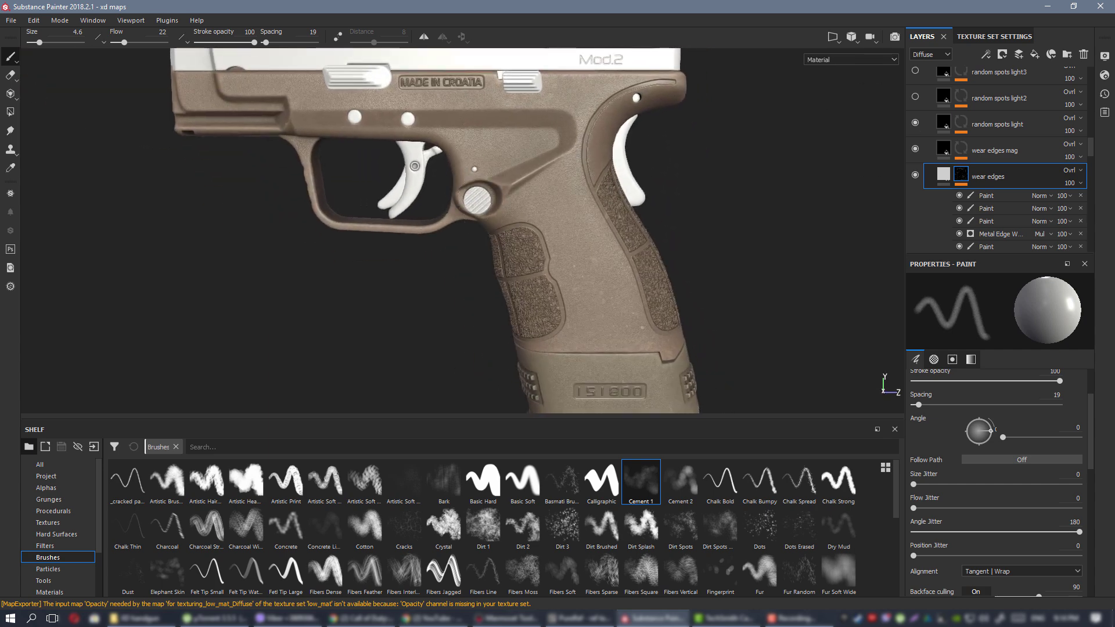
pyautogui.hotkey('alt', 'Tab')
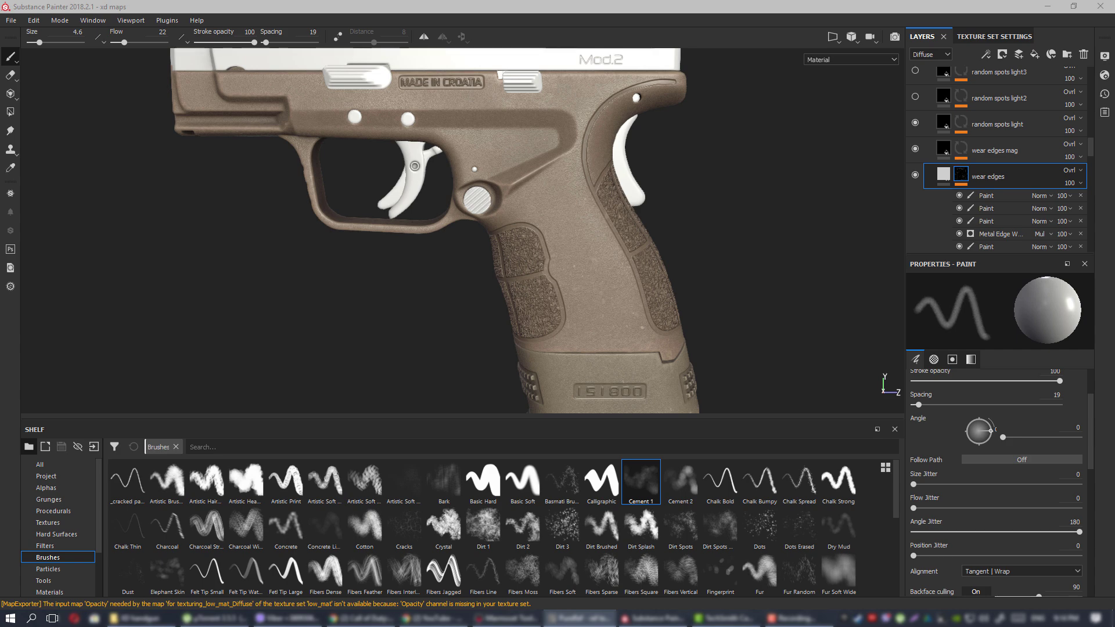
pyautogui.keyDown('alt'); pyautogui.moveTo(518, 251); pyautogui.dragTo(526, 275); pyautogui.keyUp('alt')
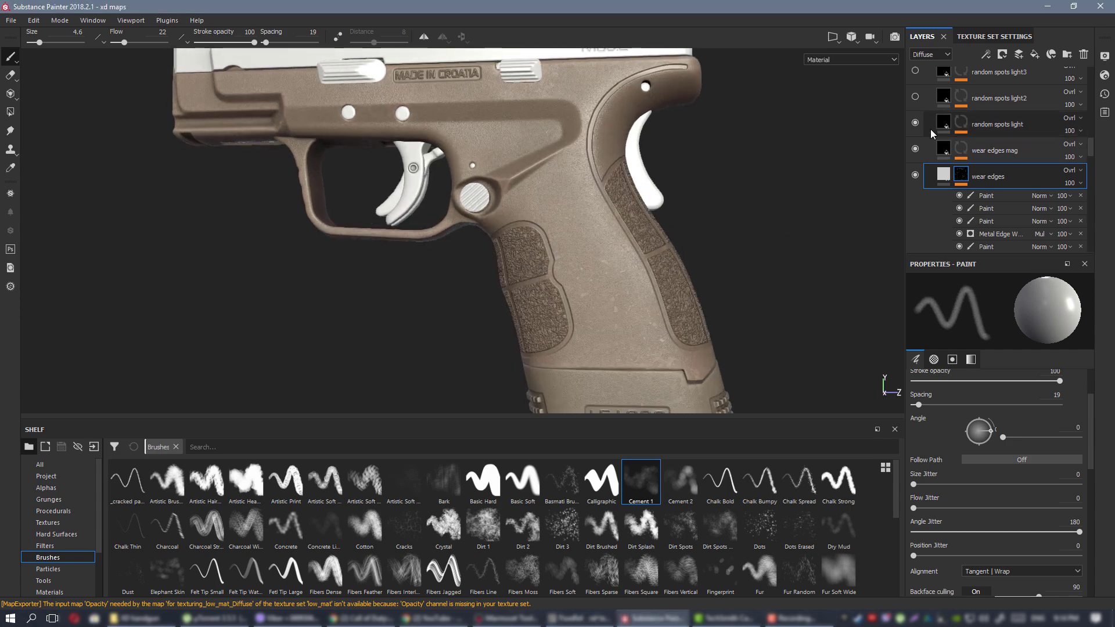
pyautogui.scroll(1, 928, 137)
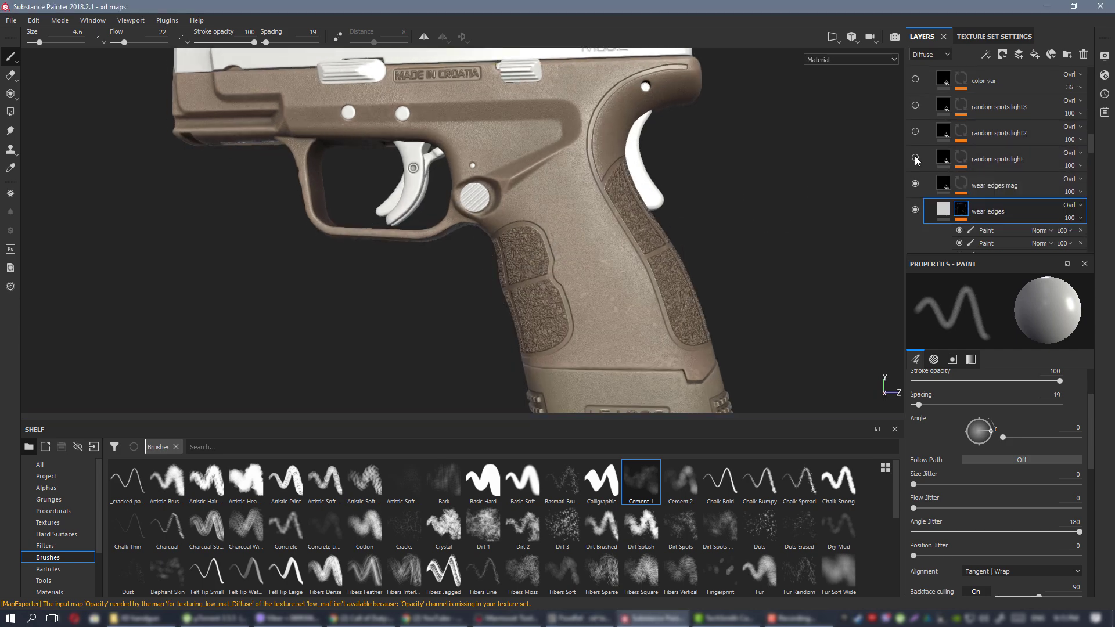
pyautogui.click(915, 158)
# Slightly darken the random spots light fill's diffuse color to a light grey, judging the grip in the Diffuse channel.
pyautogui.click(938, 159)
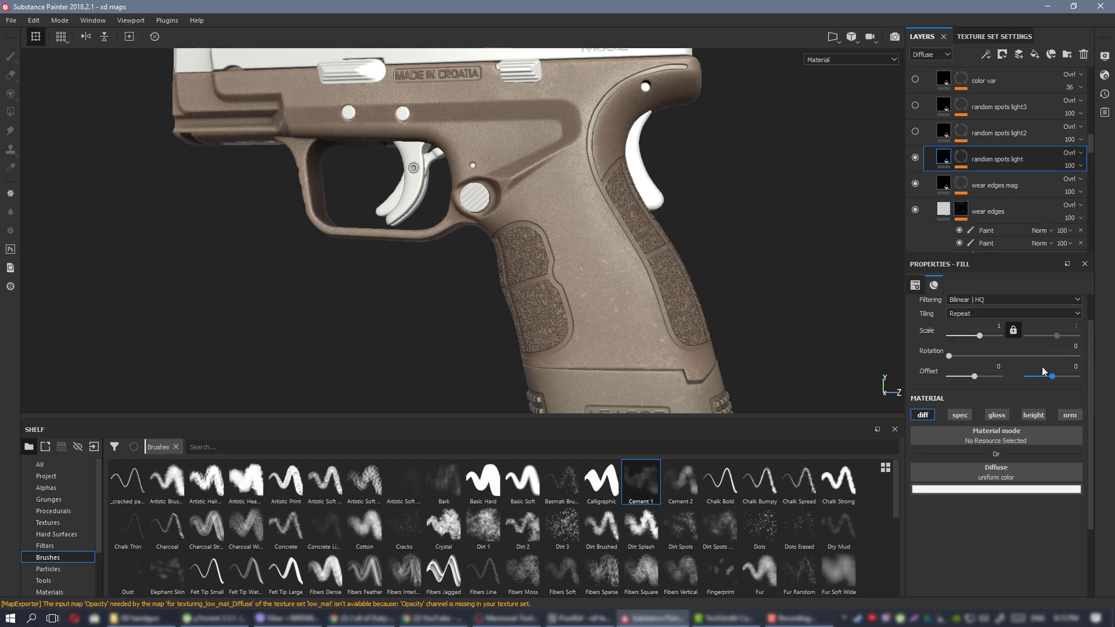
pyautogui.click(1005, 492)
pyautogui.scroll(5, 650, 311)
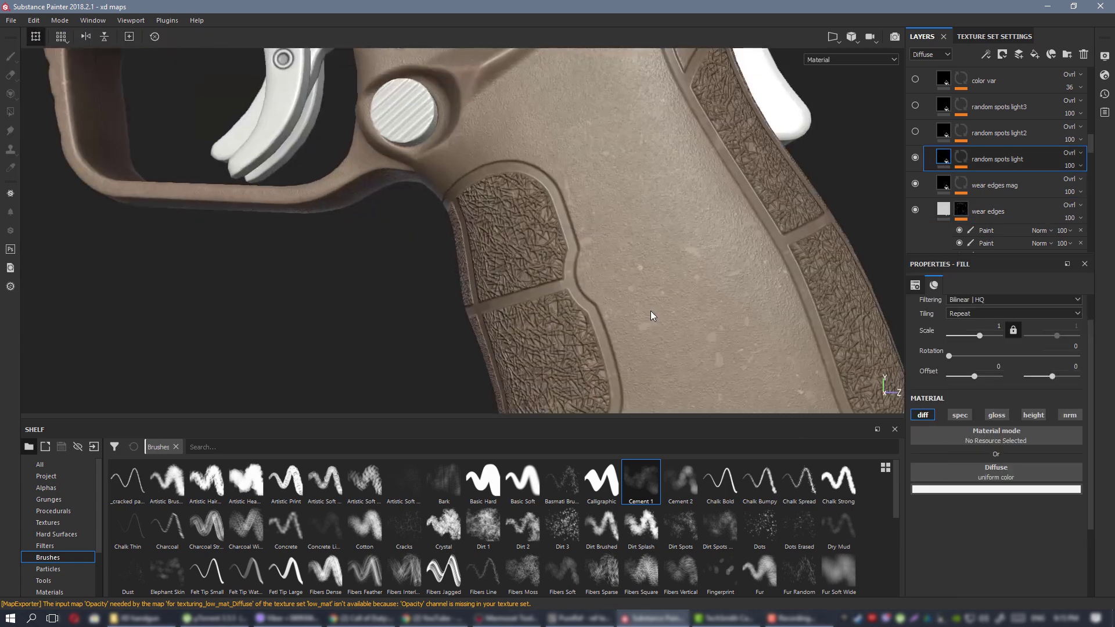
pyautogui.press('c')
pyautogui.press('c')
pyautogui.press('c')
pyautogui.press('c')
pyautogui.press('c')
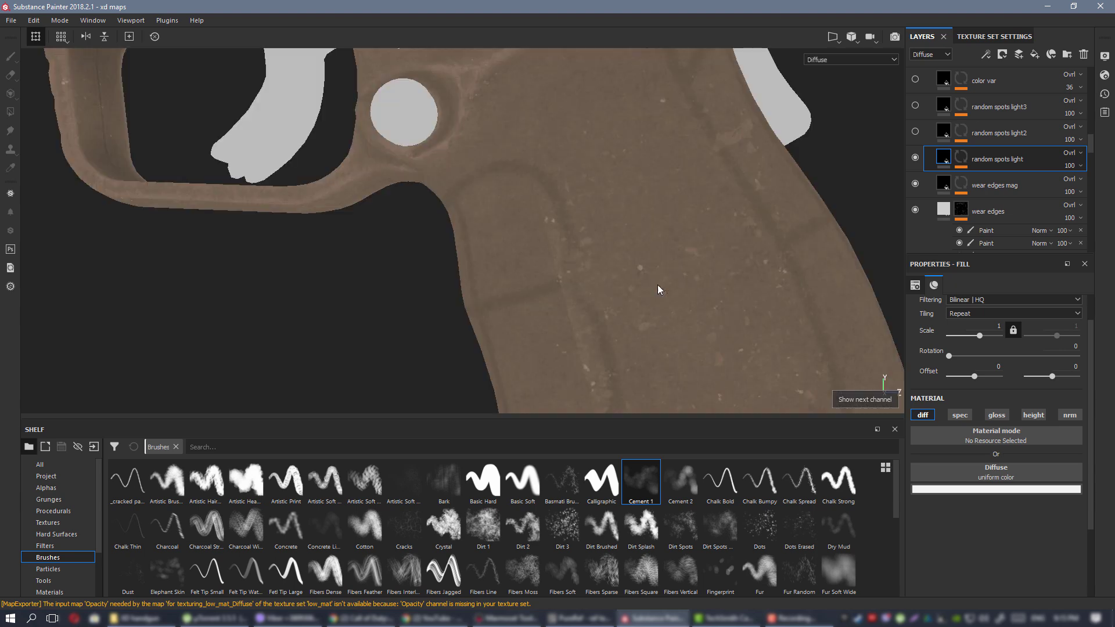
pyautogui.click(1004, 489)
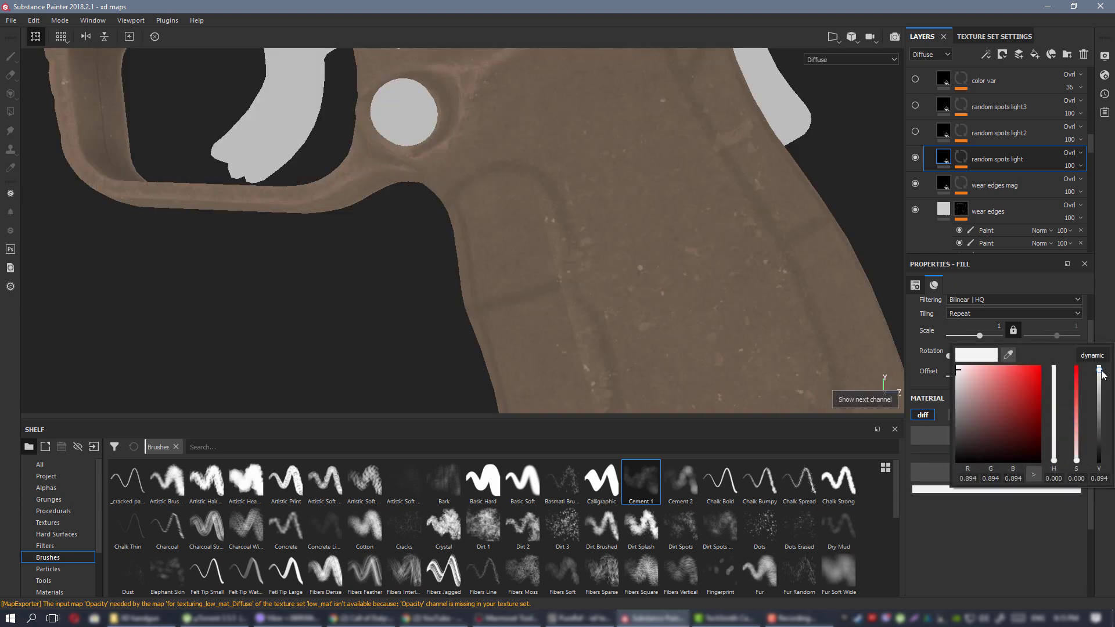
# Turn on the random spots light2 and random spots light3 layers to add more spots to the grip.
pyautogui.click(915, 131)
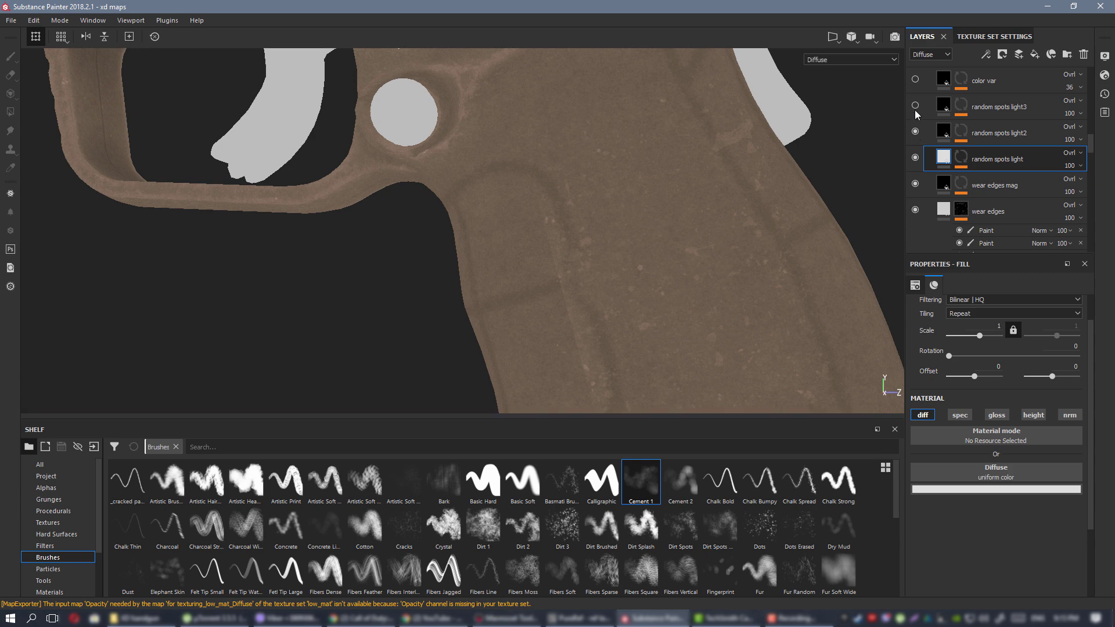
pyautogui.click(915, 105)
pyautogui.keyDown('alt'); pyautogui.moveTo(570, 145); pyautogui.dragTo(250, 116, button='right'); pyautogui.keyUp('alt')
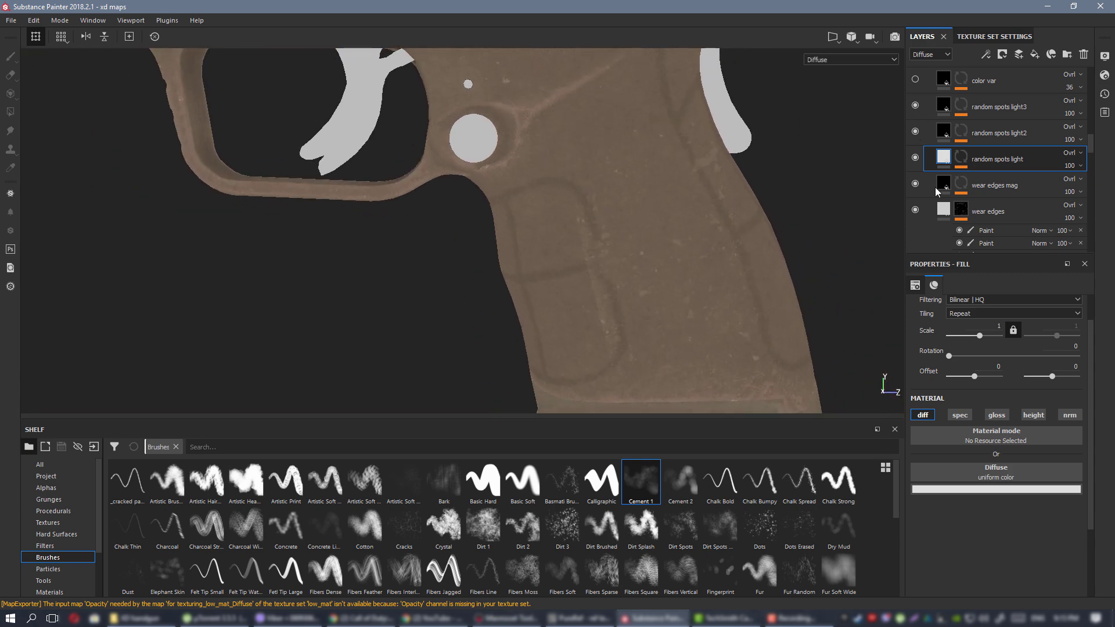
# Compare the grip with the wear edges layer and its upper two paint effects off and on, and select the second paint effect.
pyautogui.click(916, 210)
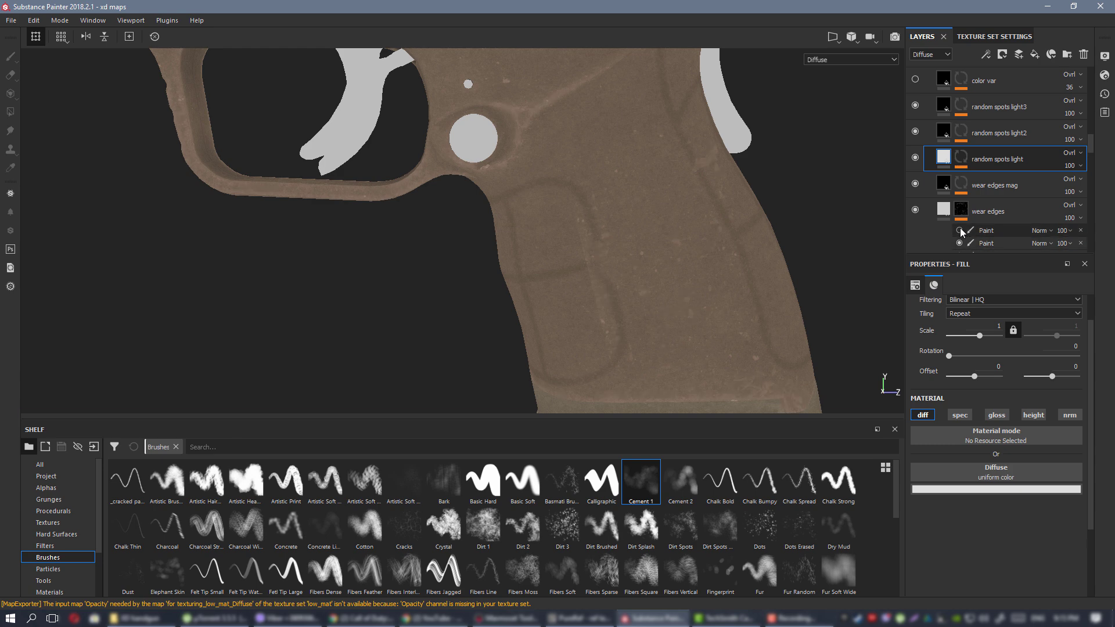
pyautogui.click(959, 244)
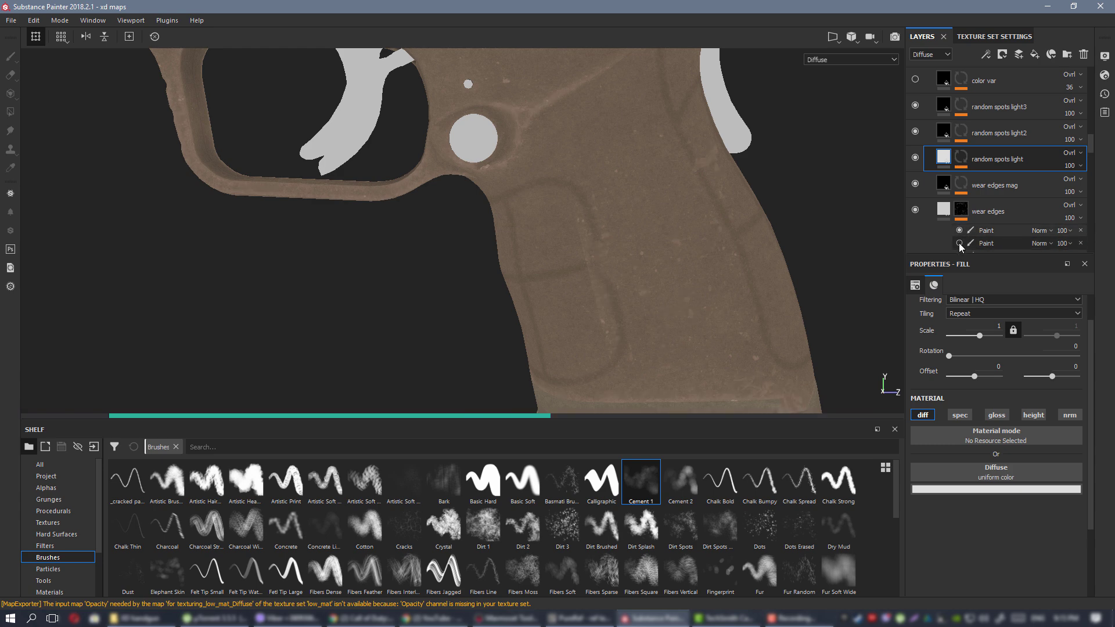
pyautogui.click(987, 243)
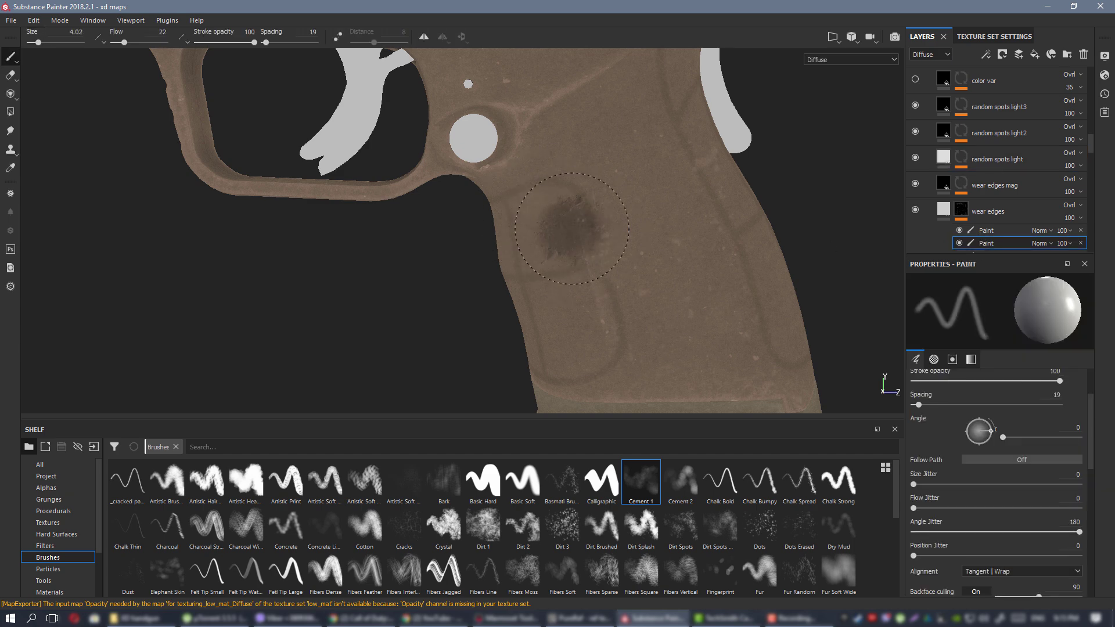
# Turn on the color var layer and inspect the color variation along the frame's side and front.
pyautogui.click(597, 338)
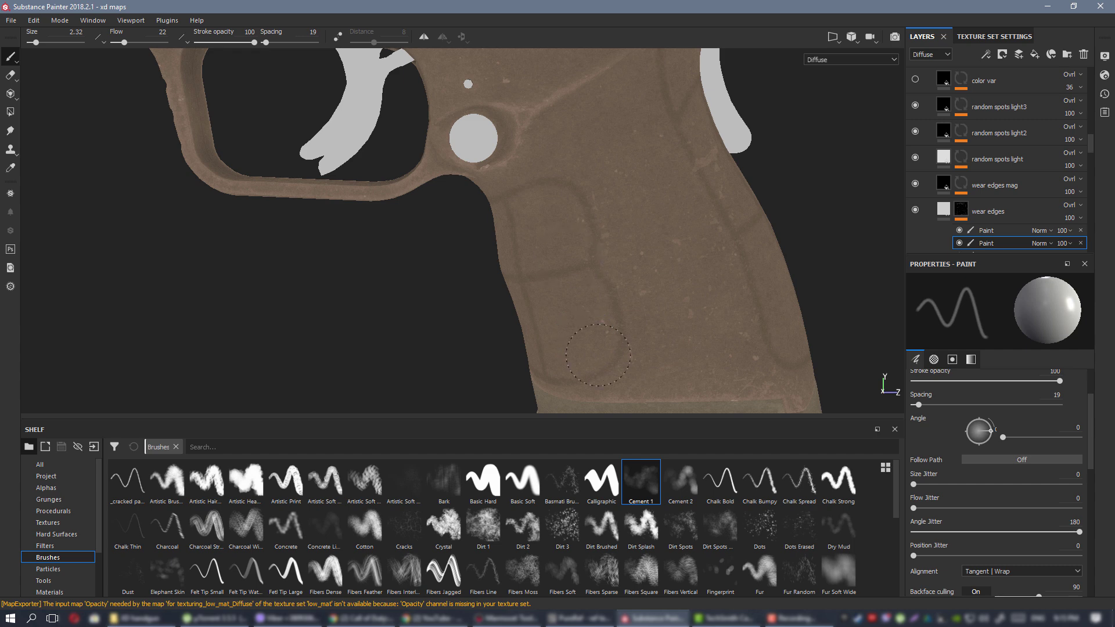
pyautogui.scroll(-4, 551, 168)
pyautogui.scroll(1, 989, 119)
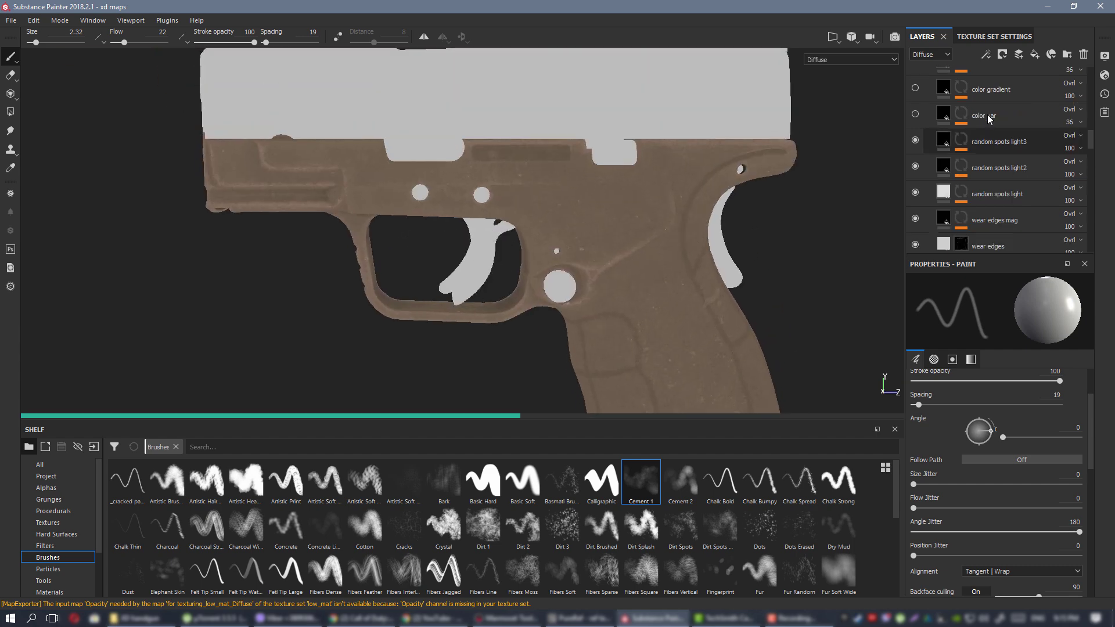
pyautogui.scroll(1, 987, 157)
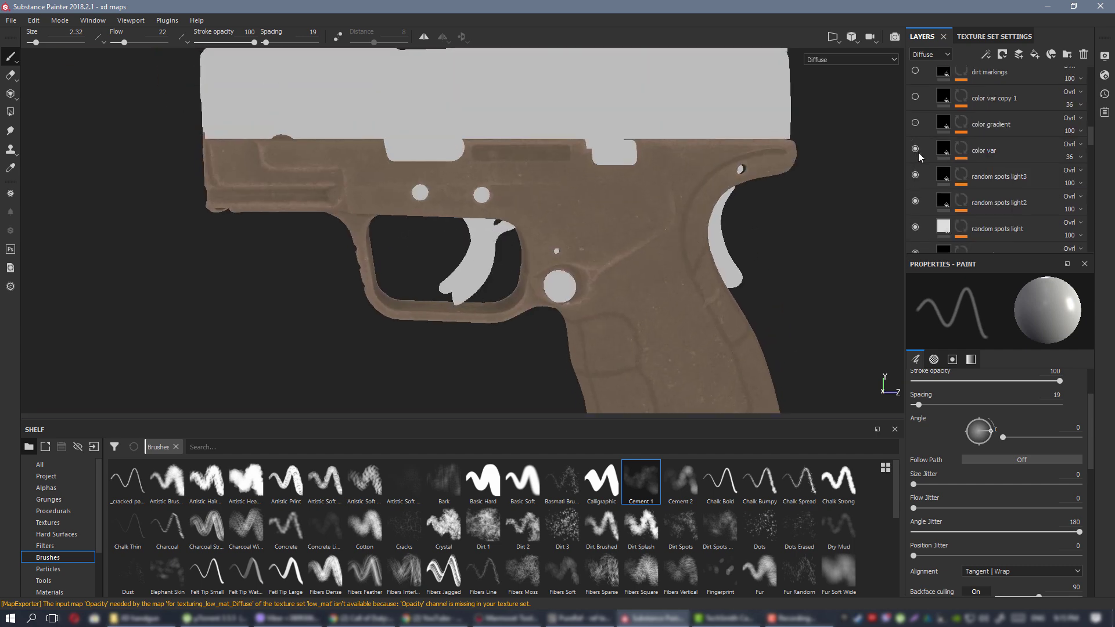
pyautogui.scroll(3, 621, 244)
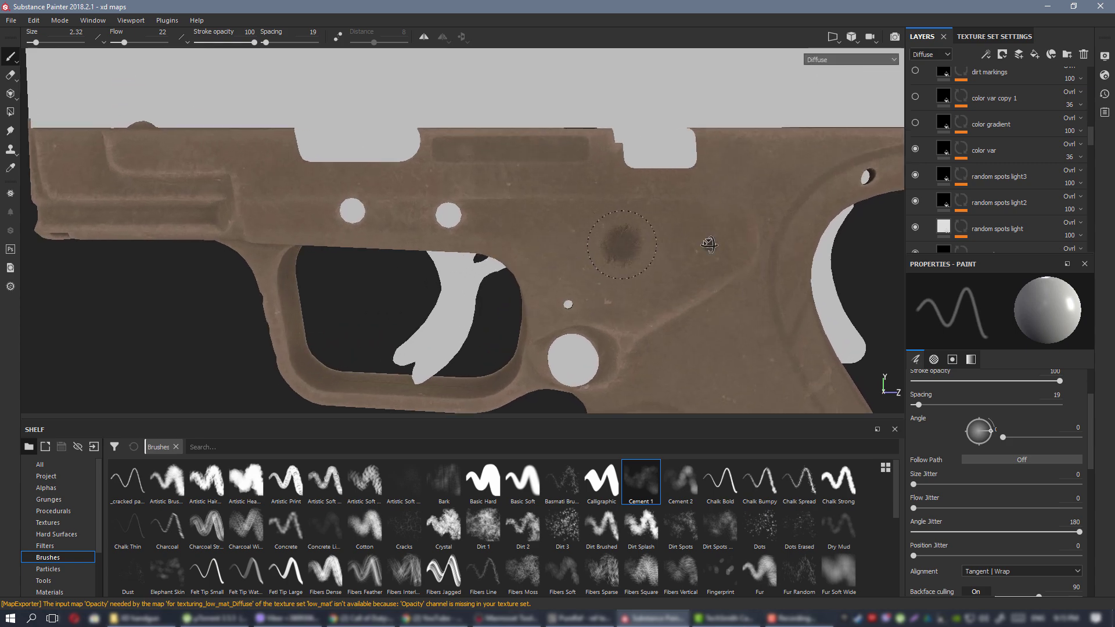
pyautogui.keyDown('alt'); pyautogui.moveTo(709, 244); pyautogui.dragTo(580, 169); pyautogui.keyUp('alt')
pyautogui.keyDown('alt'); pyautogui.moveTo(580, 168); pyautogui.dragTo(779, 297, button='middle'); pyautogui.keyUp('alt')
pyautogui.scroll(4, 559, 273)
pyautogui.keyDown('alt'); pyautogui.moveTo(560, 273); pyautogui.dragTo(615, 261); pyautogui.keyUp('alt')
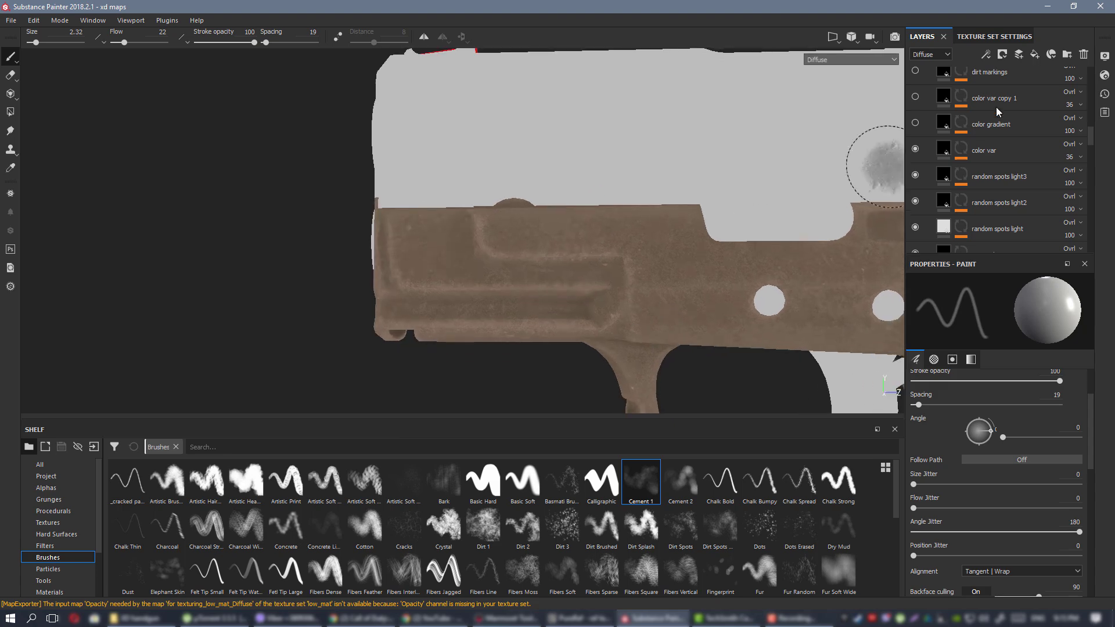
# Select the lowest paint effect in the wear edges mask, try a stroke on the front of the frame, and undo it.
pyautogui.scroll(-5, 988, 115)
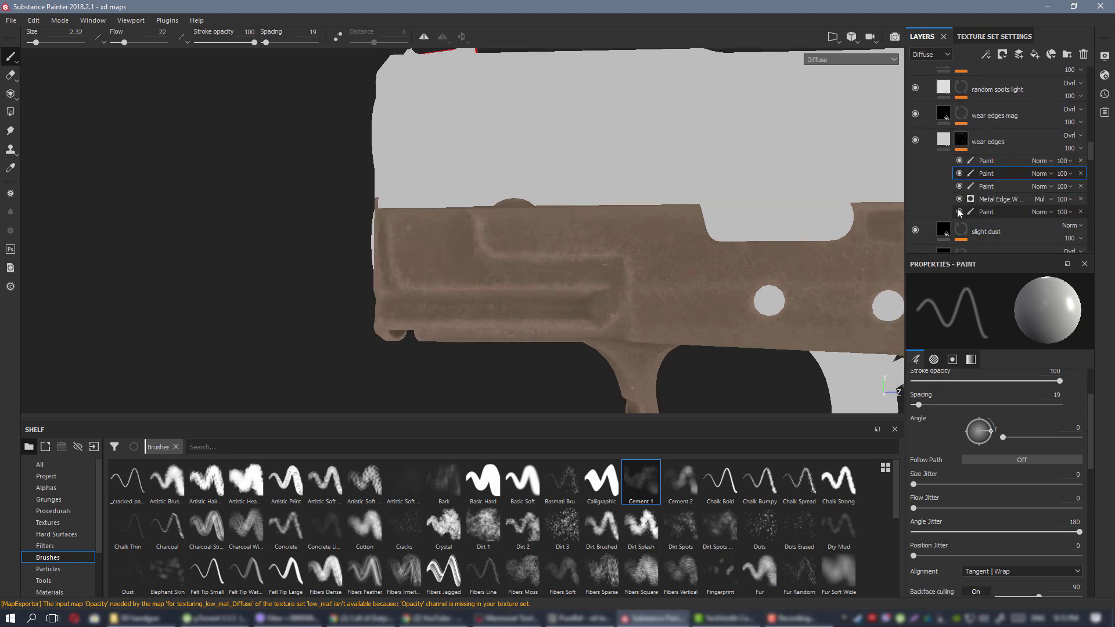
pyautogui.click(959, 212)
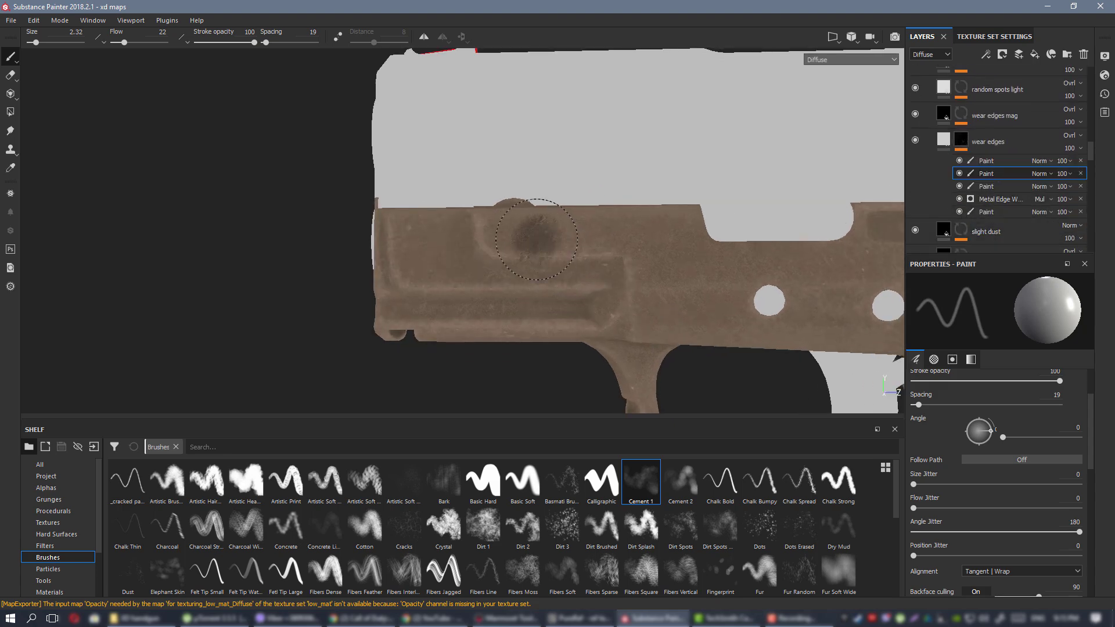
pyautogui.scroll(2, 557, 244)
pyautogui.click(998, 212)
pyautogui.moveTo(650, 302); pyautogui.dragTo(630, 291)
pyautogui.hotkey('ctrl', 'z')
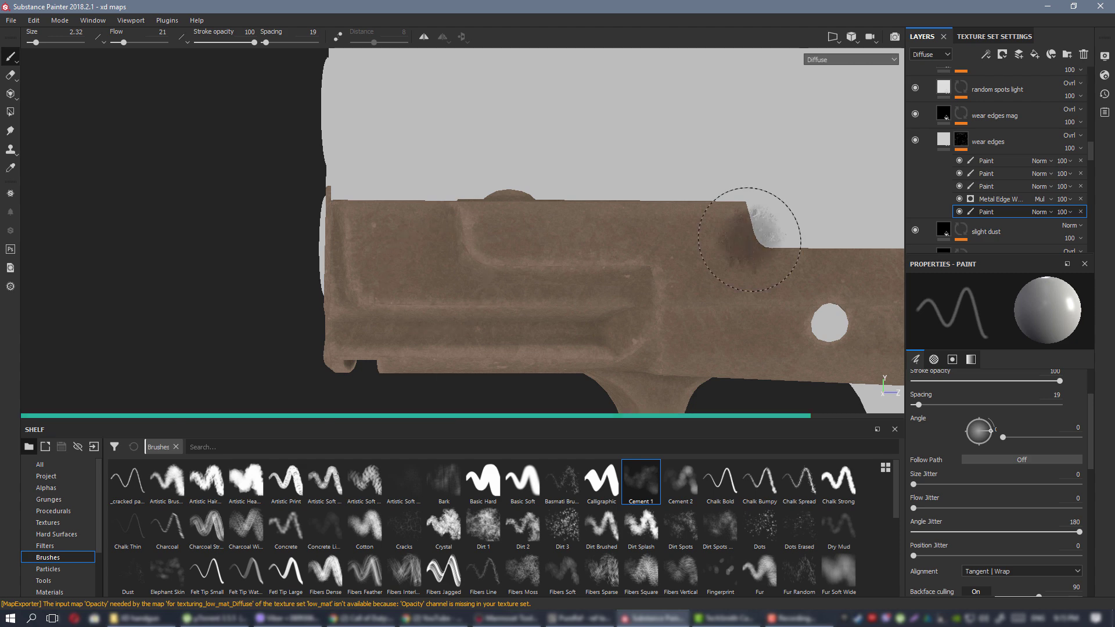
# Examine the edge wear on both sides and the underside of the frame.
pyautogui.scroll(-2, 705, 252)
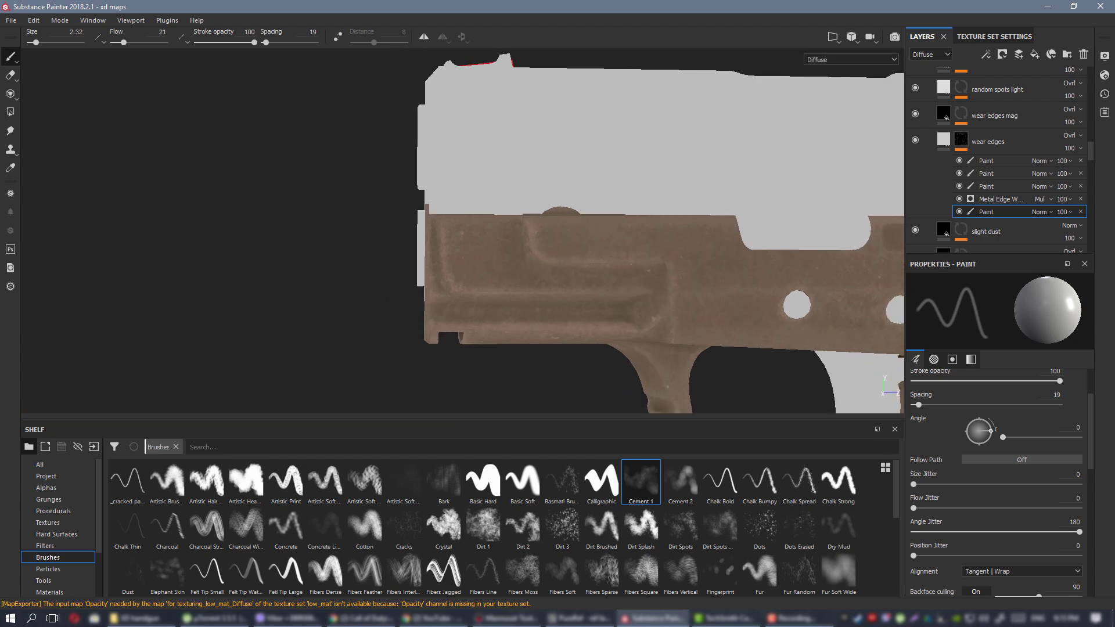
pyautogui.moveTo(740, 265)
pyautogui.keyDown('ctrl'); pyautogui.keyDown('alt'); pyautogui.mouseDown()
pyautogui.moveTo(703, 235)
pyautogui.moveTo(799, 244)
pyautogui.moveTo(609, 241)
pyautogui.mouseUp(); pyautogui.keyUp('alt'); pyautogui.keyUp('ctrl')
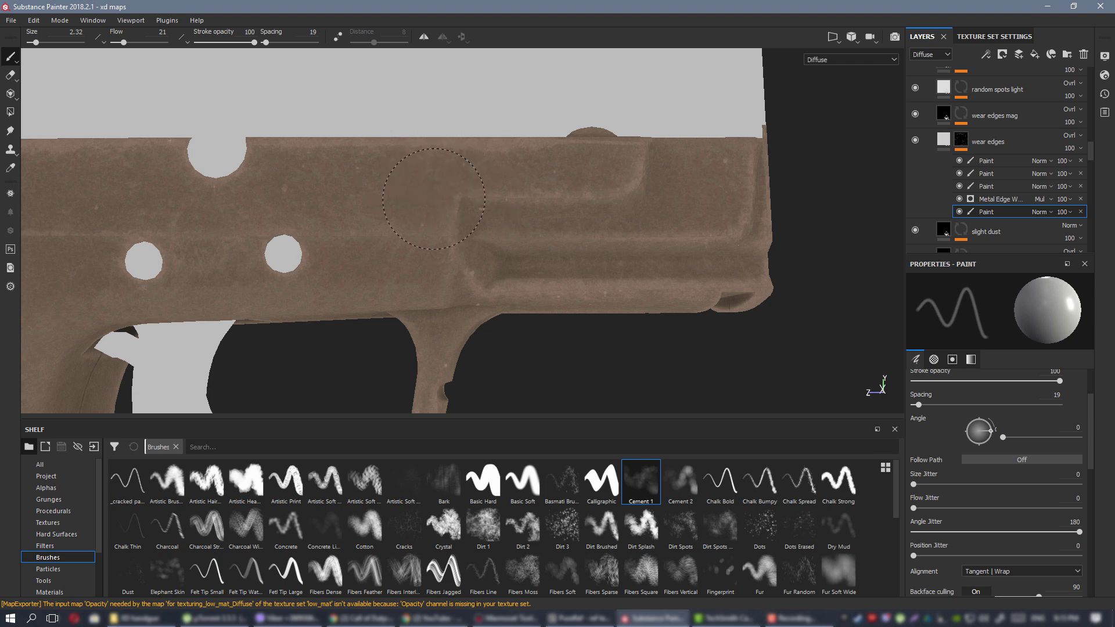
pyautogui.keyDown('alt'); pyautogui.moveTo(508, 226); pyautogui.dragTo(445, 204, button='right'); pyautogui.keyUp('alt')
pyautogui.keyDown('ctrl'); pyautogui.keyDown('alt'); pyautogui.moveTo(444, 204); pyautogui.dragTo(552, 182); pyautogui.keyUp('alt'); pyautogui.keyUp('ctrl')
pyautogui.keyDown('alt'); pyautogui.moveTo(627, 242); pyautogui.dragTo(604, 231); pyautogui.keyUp('alt')
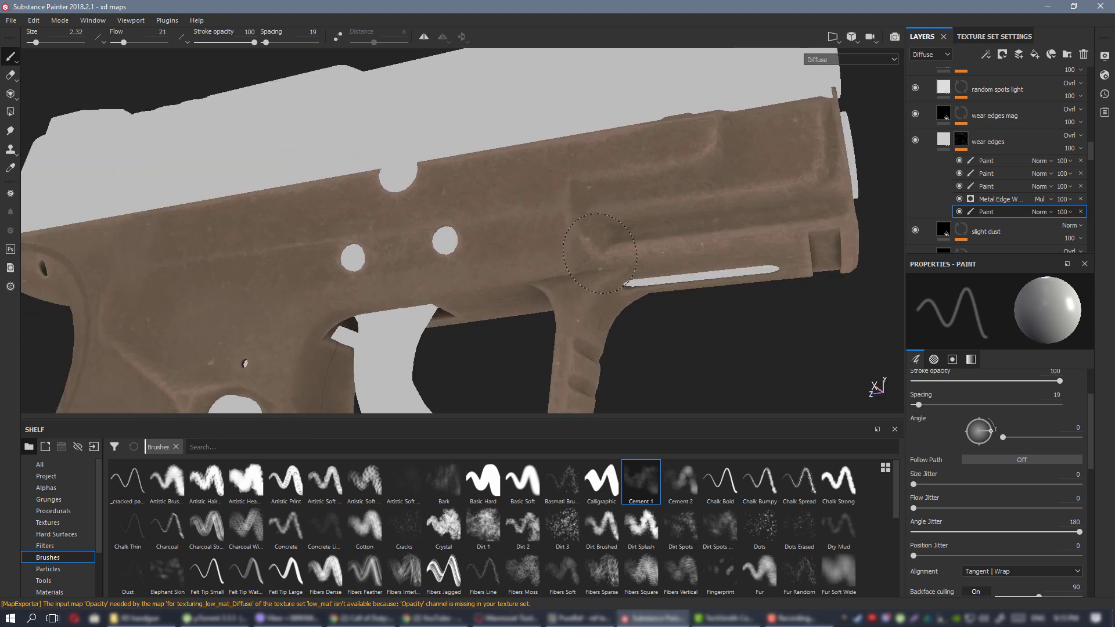
pyautogui.keyDown('alt'); pyautogui.moveTo(709, 270); pyautogui.dragTo(244, 162); pyautogui.keyUp('alt')
pyautogui.keyDown('alt'); pyautogui.moveTo(244, 162); pyautogui.dragTo(218, 166, button='right'); pyautogui.keyUp('alt')
pyautogui.keyDown('ctrl'); pyautogui.keyDown('alt'); pyautogui.moveTo(339, 180); pyautogui.dragTo(539, 252); pyautogui.keyUp('alt'); pyautogui.keyUp('ctrl')
pyautogui.keyDown('alt'); pyautogui.moveTo(540, 252); pyautogui.dragTo(584, 249, button='right'); pyautogui.keyUp('alt')
pyautogui.moveTo(583, 249)
pyautogui.keyDown('alt'); pyautogui.mouseDown()
pyautogui.moveTo(568, 234)
pyautogui.moveTo(410, 212)
pyautogui.moveTo(566, 173)
pyautogui.moveTo(503, 175)
pyautogui.mouseUp(); pyautogui.keyUp('alt')
pyautogui.keyDown('alt'); pyautogui.moveTo(589, 203); pyautogui.dragTo(558, 201, button='right'); pyautogui.keyUp('alt')
pyautogui.keyDown('alt'); pyautogui.moveTo(558, 201); pyautogui.dragTo(418, 203, button='middle'); pyautogui.keyUp('alt')
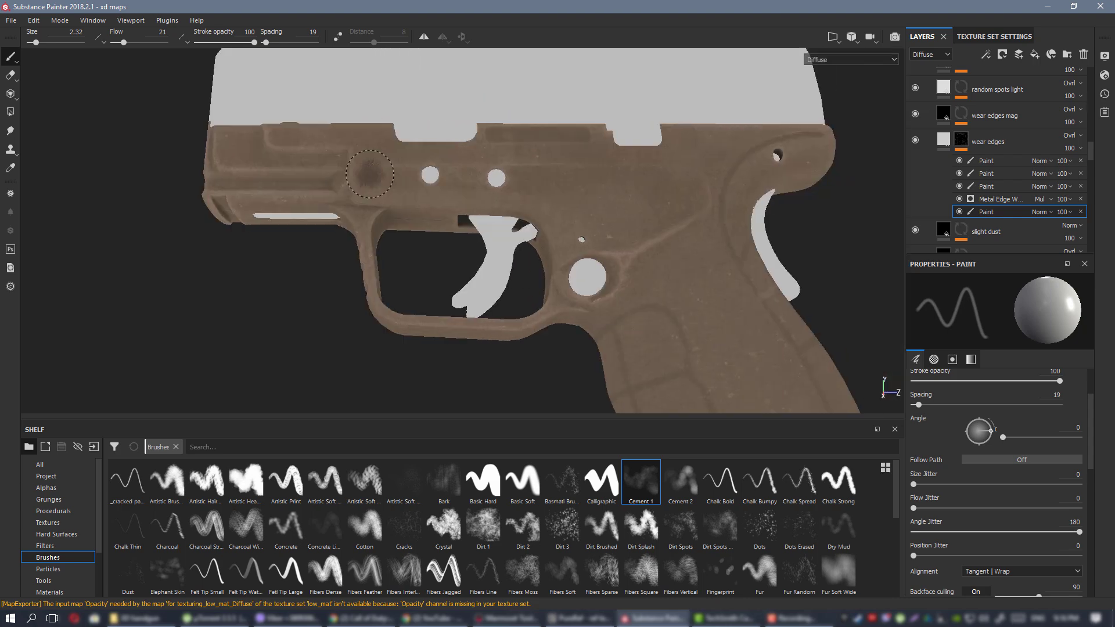
pyautogui.keyDown('alt'); pyautogui.moveTo(418, 203); pyautogui.dragTo(499, 210); pyautogui.keyUp('alt')
pyautogui.keyDown('alt'); pyautogui.moveTo(500, 210); pyautogui.dragTo(464, 201, button='right'); pyautogui.keyUp('alt')
pyautogui.keyDown('alt'); pyautogui.moveTo(464, 200); pyautogui.dragTo(558, 192); pyautogui.keyUp('alt')
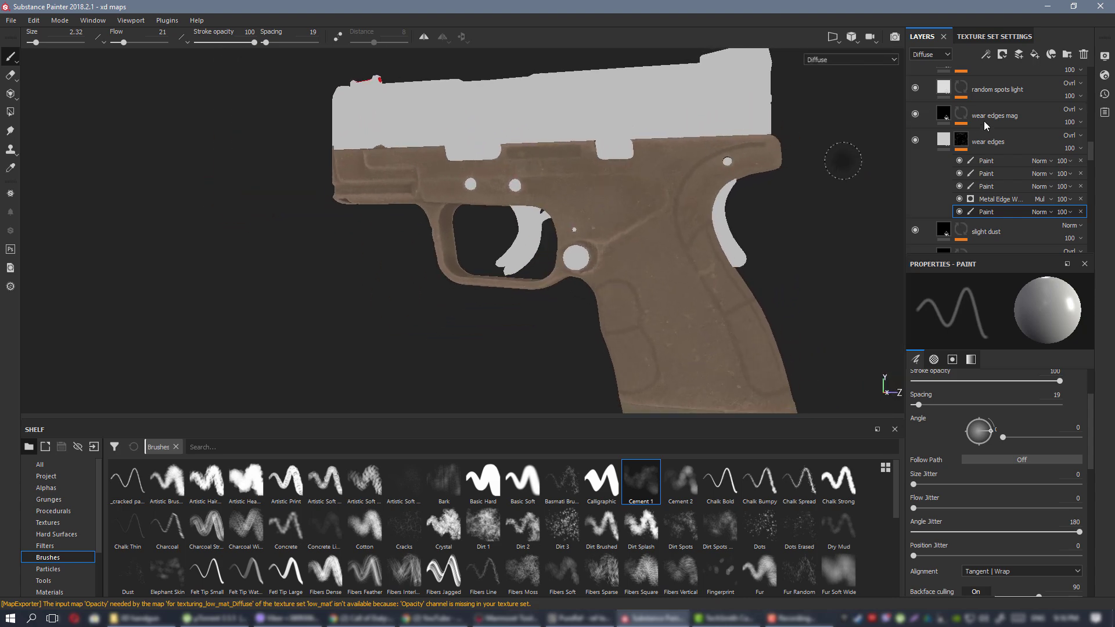
# Turn on the color gradient layer and inspect its effect over the whole side of the pistol.
pyautogui.scroll(4, 960, 152)
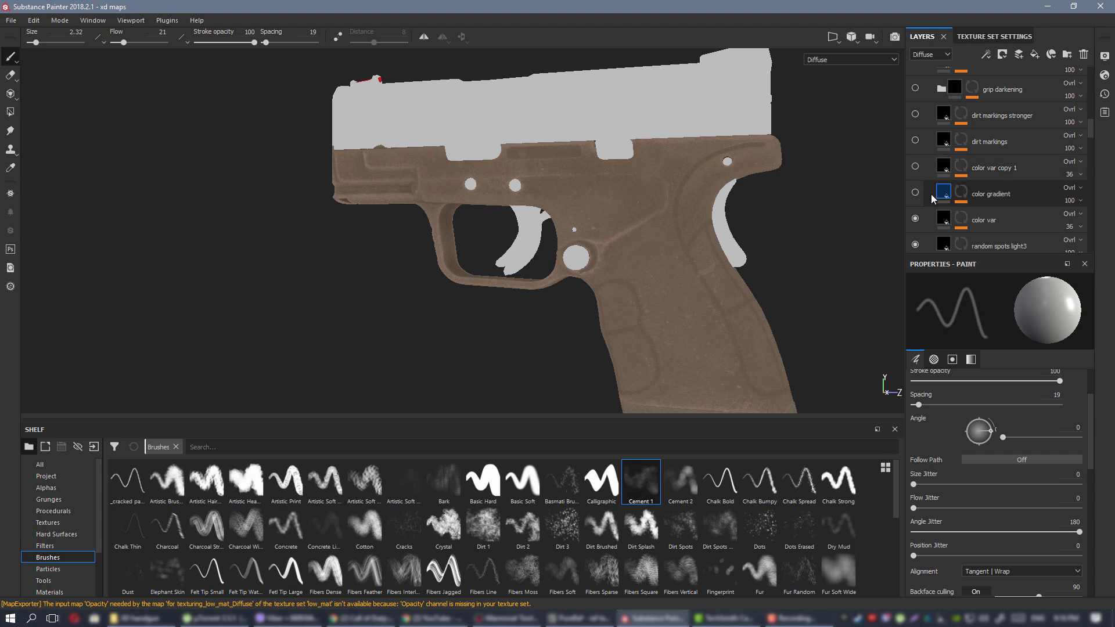
pyautogui.click(915, 194)
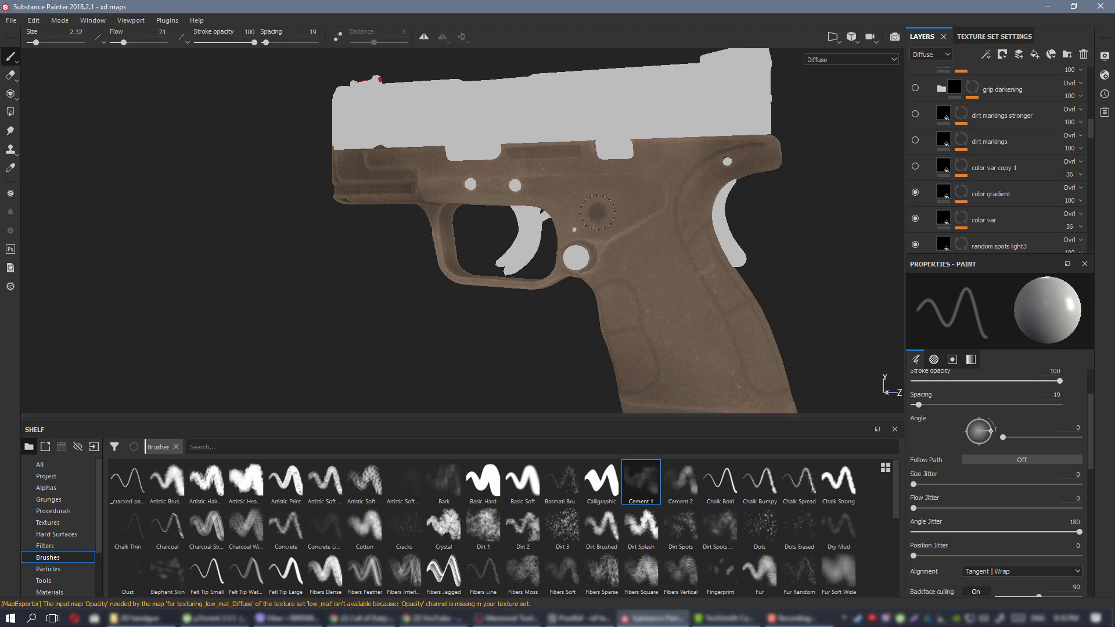
pyautogui.keyDown('alt'); pyautogui.moveTo(598, 211); pyautogui.dragTo(606, 158); pyautogui.keyUp('alt')
pyautogui.keyDown('alt'); pyautogui.moveTo(606, 157); pyautogui.dragTo(715, 83, button='right'); pyautogui.keyUp('alt')
pyautogui.keyDown('alt'); pyautogui.moveTo(715, 84); pyautogui.dragTo(739, 179, button='middle'); pyautogui.keyUp('alt')
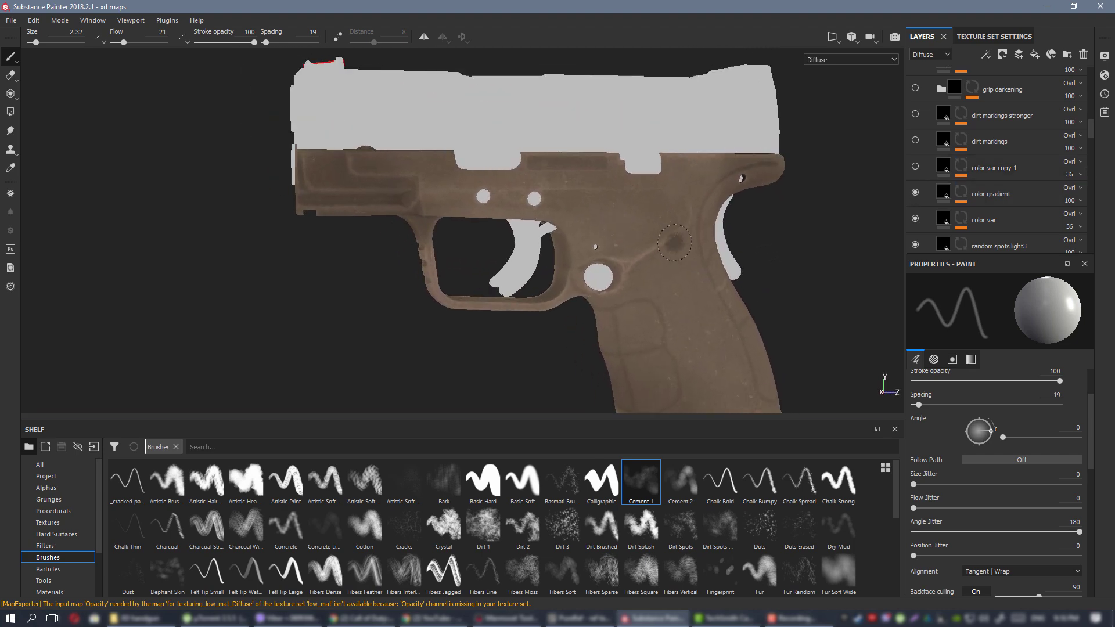
pyautogui.keyDown('alt'); pyautogui.moveTo(739, 179); pyautogui.dragTo(743, 180); pyautogui.keyUp('alt')
pyautogui.keyDown('alt'); pyautogui.moveTo(743, 179); pyautogui.dragTo(582, 185, button='right'); pyautogui.keyUp('alt')
pyautogui.keyDown('alt'); pyautogui.moveTo(582, 185); pyautogui.dragTo(582, 129, button='middle'); pyautogui.keyUp('alt')
pyautogui.moveTo(657, 177)
pyautogui.keyDown('alt'); pyautogui.mouseDown()
pyautogui.moveTo(811, 179)
pyautogui.moveTo(658, 179)
pyautogui.mouseUp(); pyautogui.keyUp('alt')
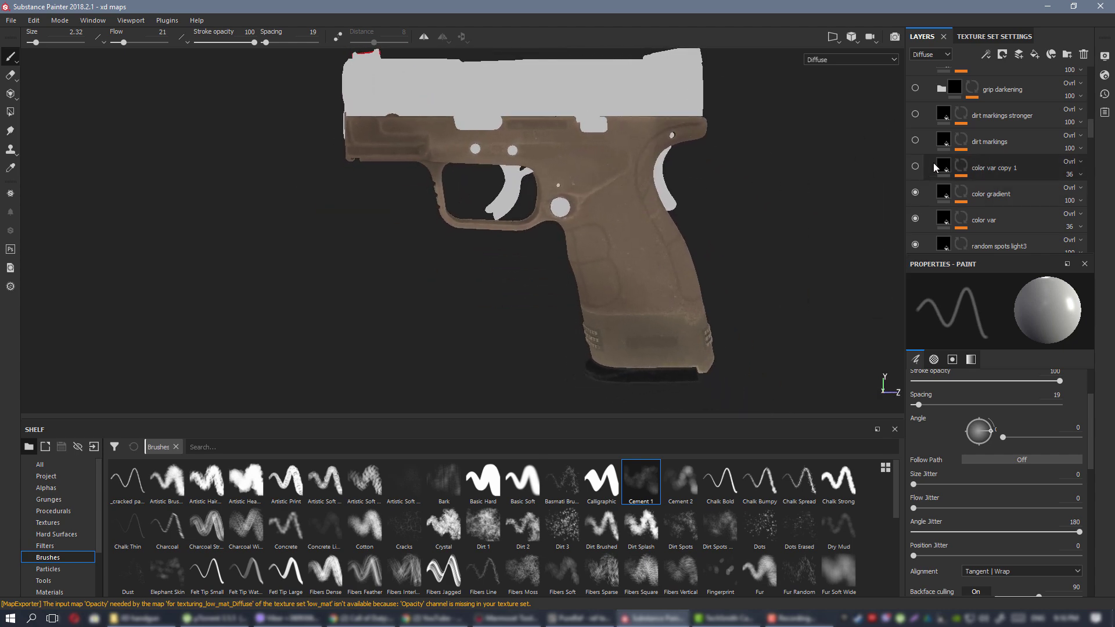
# Check the reference images in PureRef and compare the frame with the color gradient layer off and on.
pyautogui.click(943, 194)
pyautogui.hotkey('alt', 'Tab')
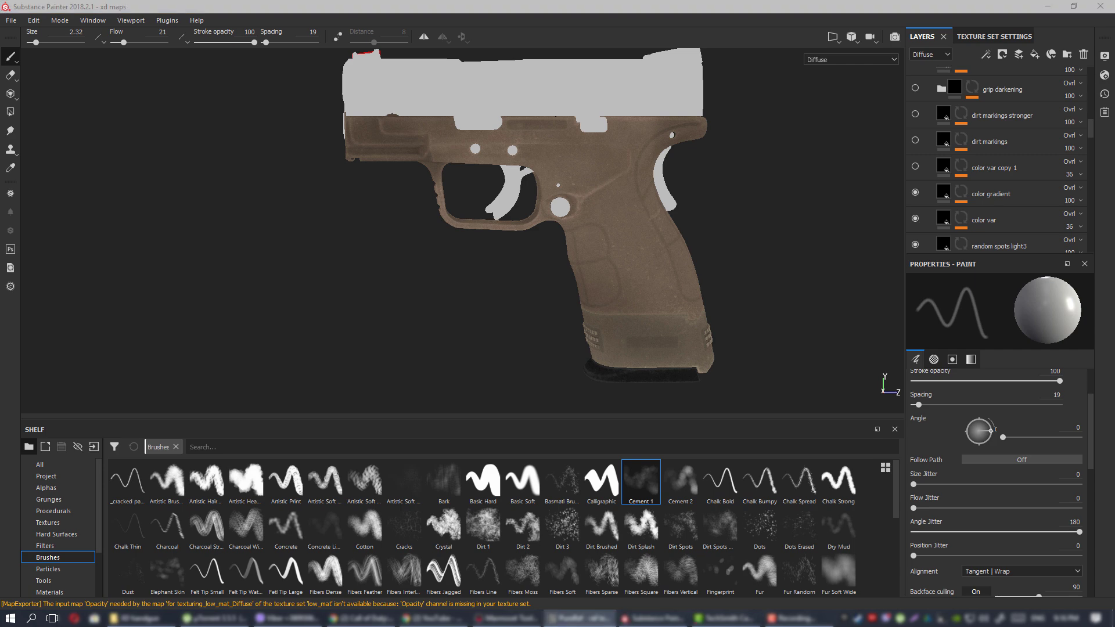
pyautogui.keyDown('alt'); pyautogui.moveTo(567, 192); pyautogui.dragTo(630, 224, button='right'); pyautogui.keyUp('alt')
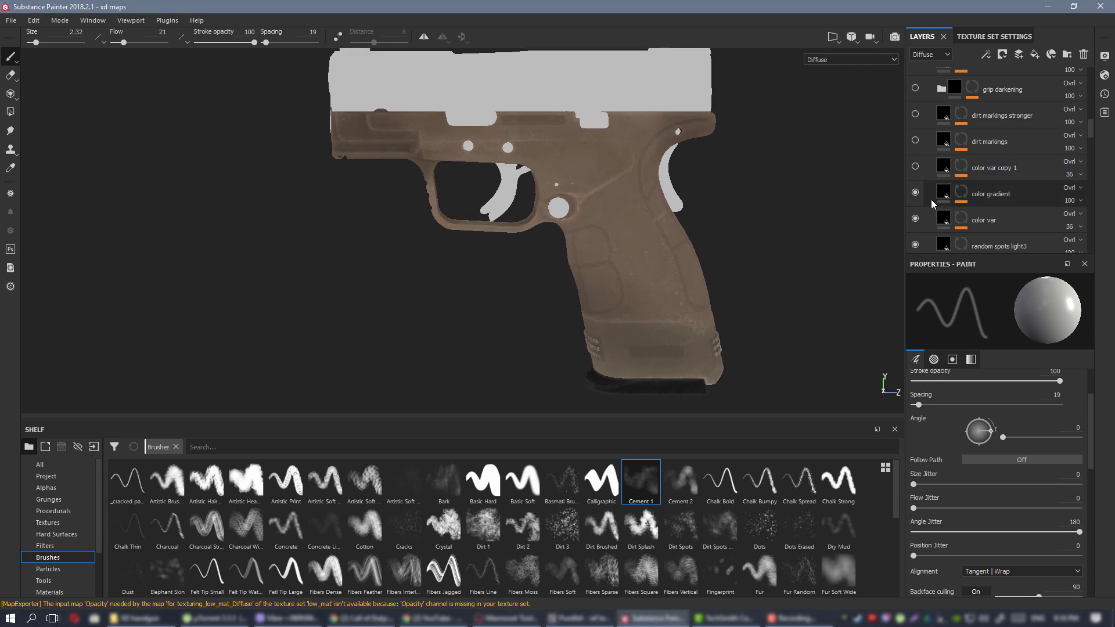
pyautogui.click(916, 191)
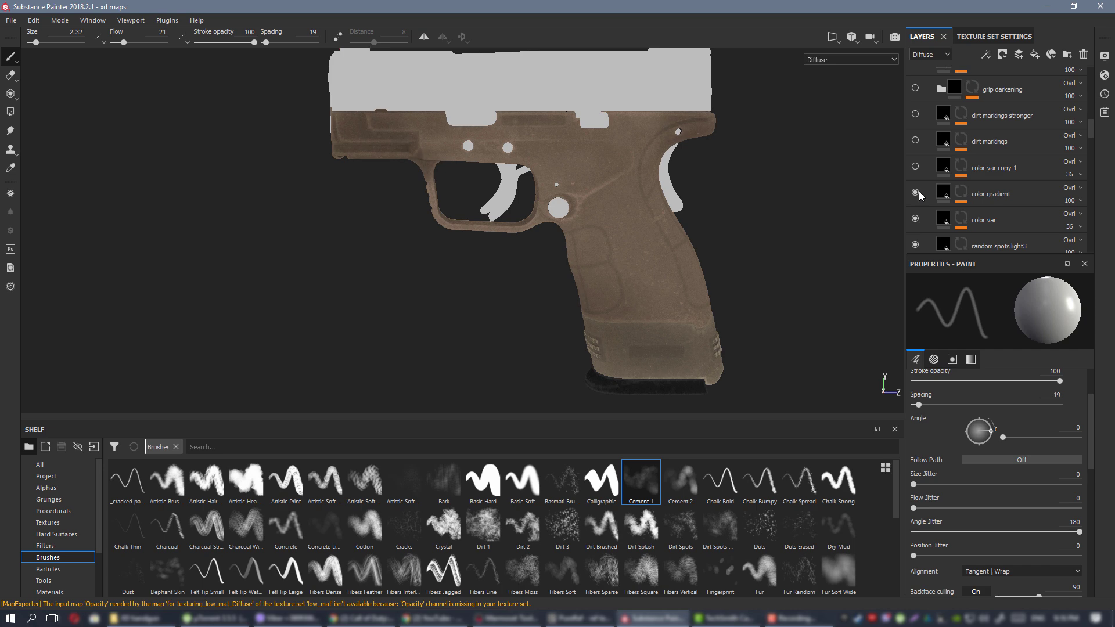
# Select the paint effect in the color gradient mask and paint over the grip with the Cement 1 brush at size 11.48.
pyautogui.click(961, 192)
pyautogui.click(990, 215)
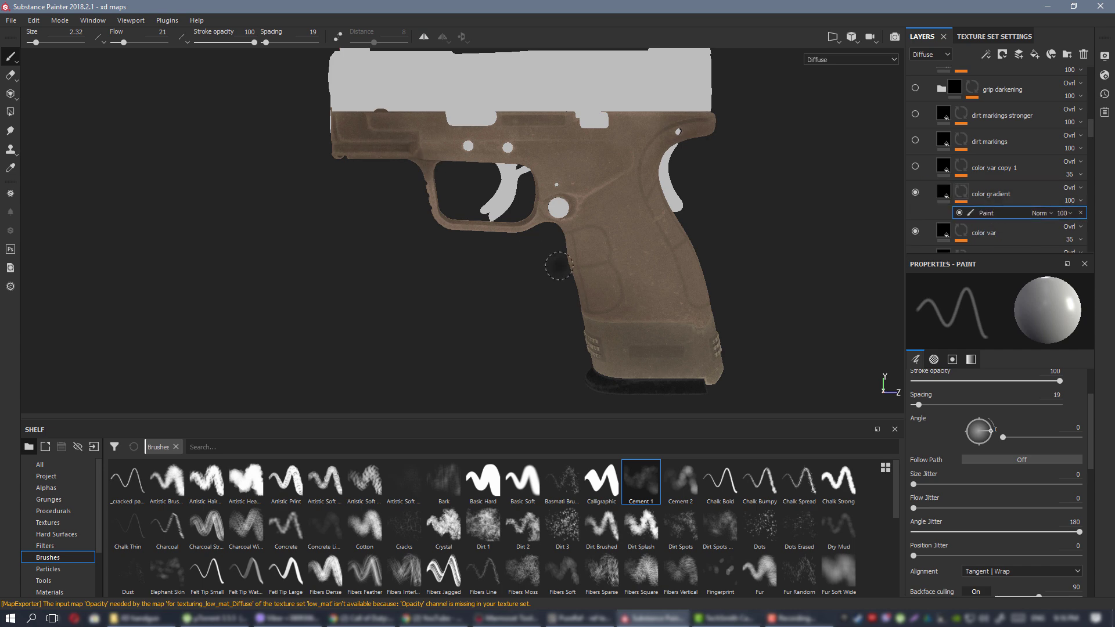
pyautogui.keyDown('ctrl'); pyautogui.moveTo(559, 266); pyautogui.dragTo(616, 266, button='right'); pyautogui.keyUp('ctrl')
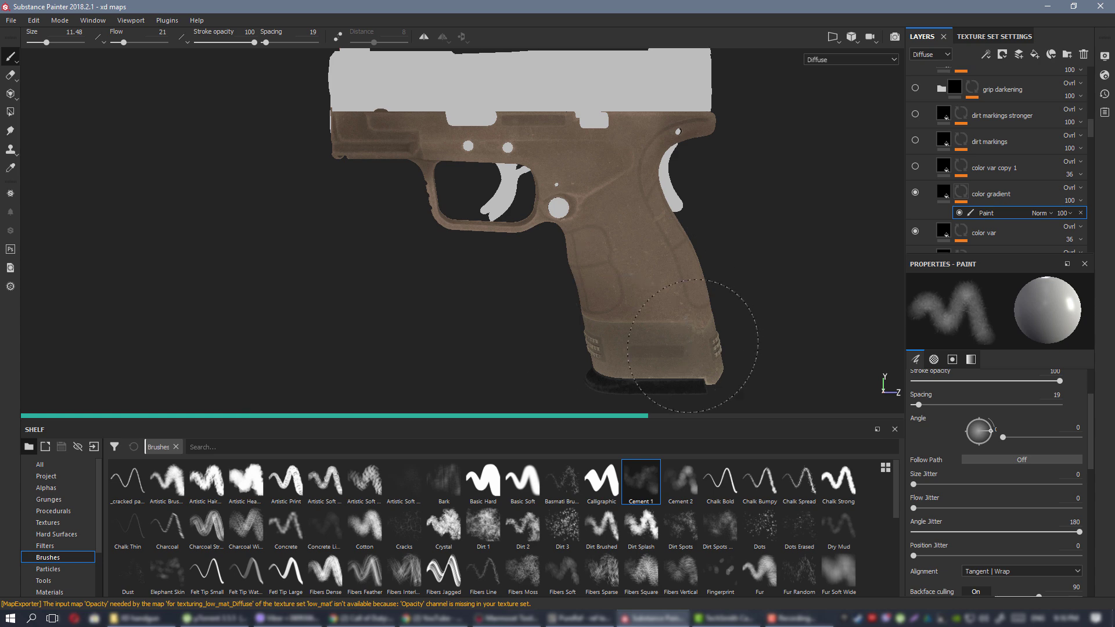
pyautogui.click(689, 194)
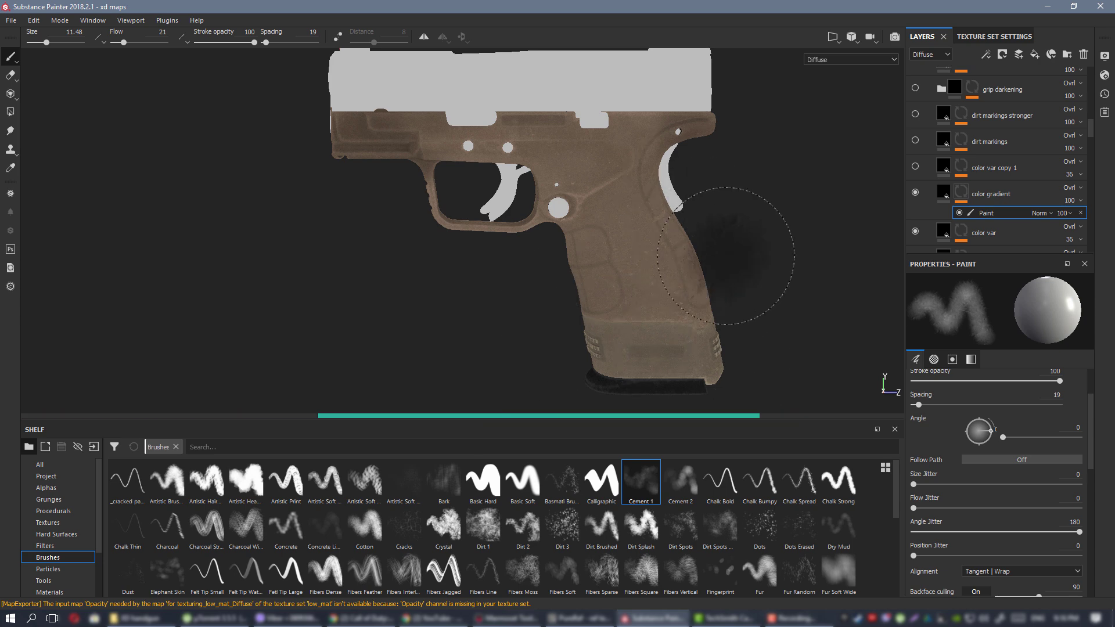
pyautogui.keyDown('alt'); pyautogui.moveTo(581, 184); pyautogui.dragTo(606, 241, button='middle'); pyautogui.keyUp('alt')
pyautogui.keyDown('alt'); pyautogui.moveTo(610, 238); pyautogui.dragTo(569, 218); pyautogui.keyUp('alt')
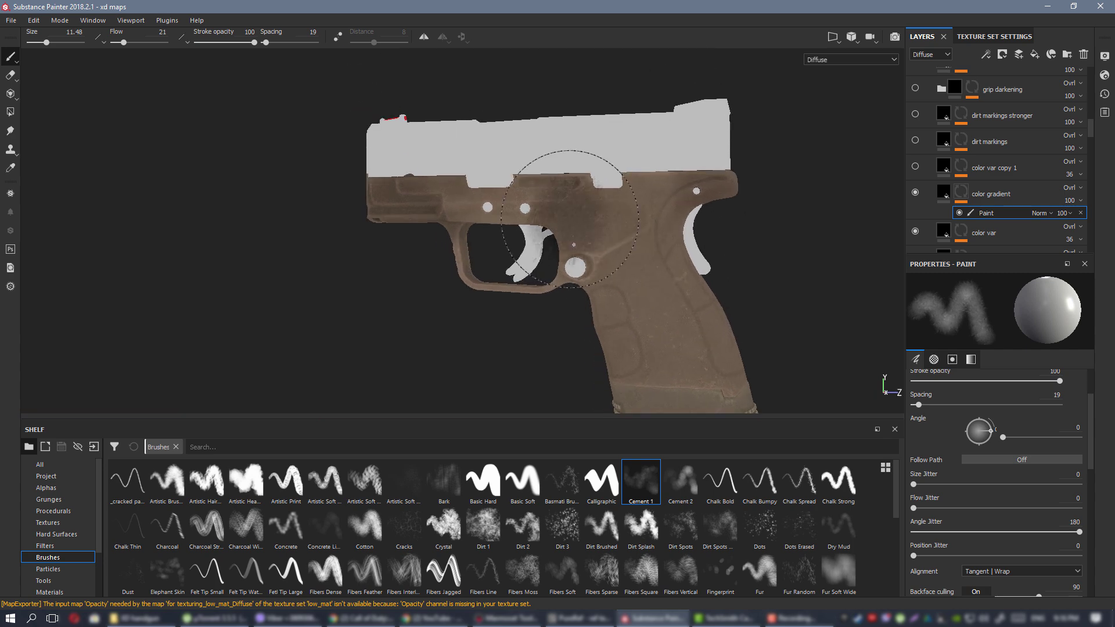
# Darken the area where the trigger guard meets the frame in the color gradient mask, using brush size 5.16 and reducing the flow to 5.
pyautogui.moveTo(607, 222)
pyautogui.keyDown('ctrl'); pyautogui.mouseDown(button='right')
pyautogui.moveTo(560, 222)
pyautogui.moveTo(584, 218)
pyautogui.mouseUp(button='right'); pyautogui.keyUp('ctrl')
pyautogui.moveTo(583, 204)
pyautogui.keyDown('alt'); pyautogui.mouseDown()
pyautogui.moveTo(1005, 180)
pyautogui.moveTo(932, 141)
pyautogui.moveTo(909, 192)
pyautogui.moveTo(684, 295)
pyautogui.mouseUp(); pyautogui.keyUp('alt')
pyautogui.keyDown('alt'); pyautogui.moveTo(684, 295); pyautogui.dragTo(672, 242, button='right'); pyautogui.keyUp('alt')
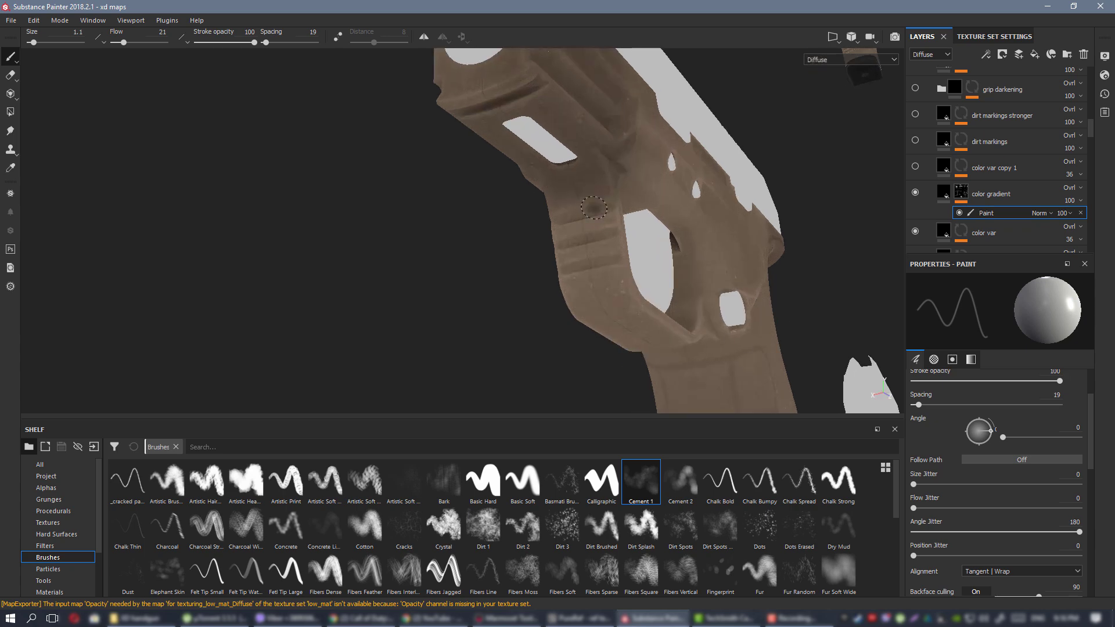
pyautogui.keyDown('ctrl'); pyautogui.moveTo(596, 204); pyautogui.dragTo(653, 205, button='right'); pyautogui.keyUp('ctrl')
pyautogui.moveTo(546, 212); pyautogui.dragTo(612, 243)
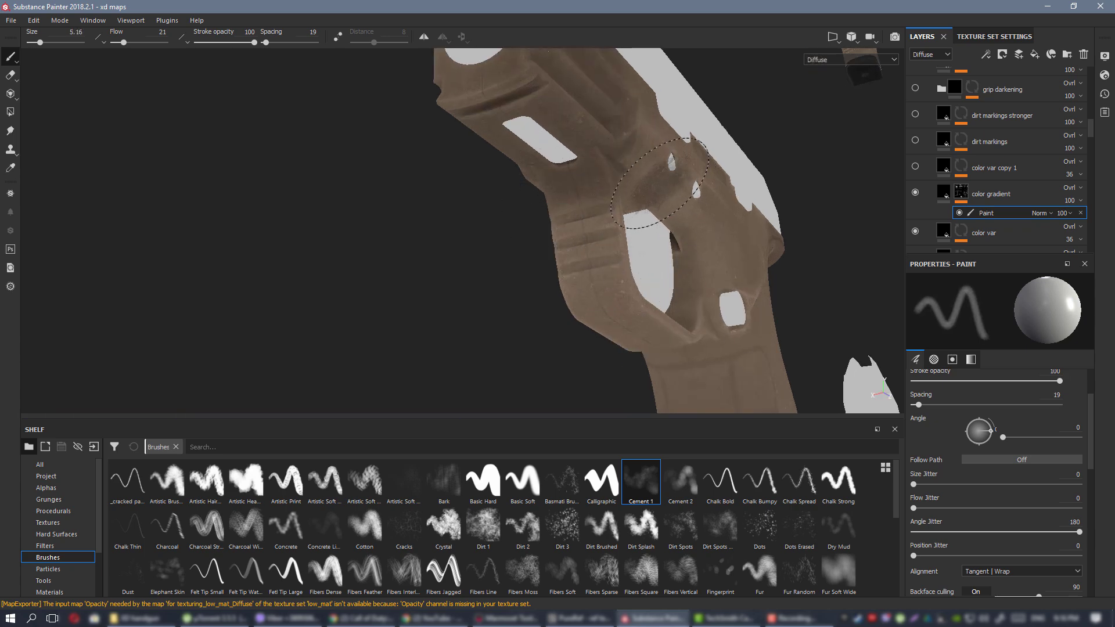
pyautogui.keyDown('ctrl'); pyautogui.moveTo(660, 183); pyautogui.dragTo(633, 183); pyautogui.keyUp('ctrl')
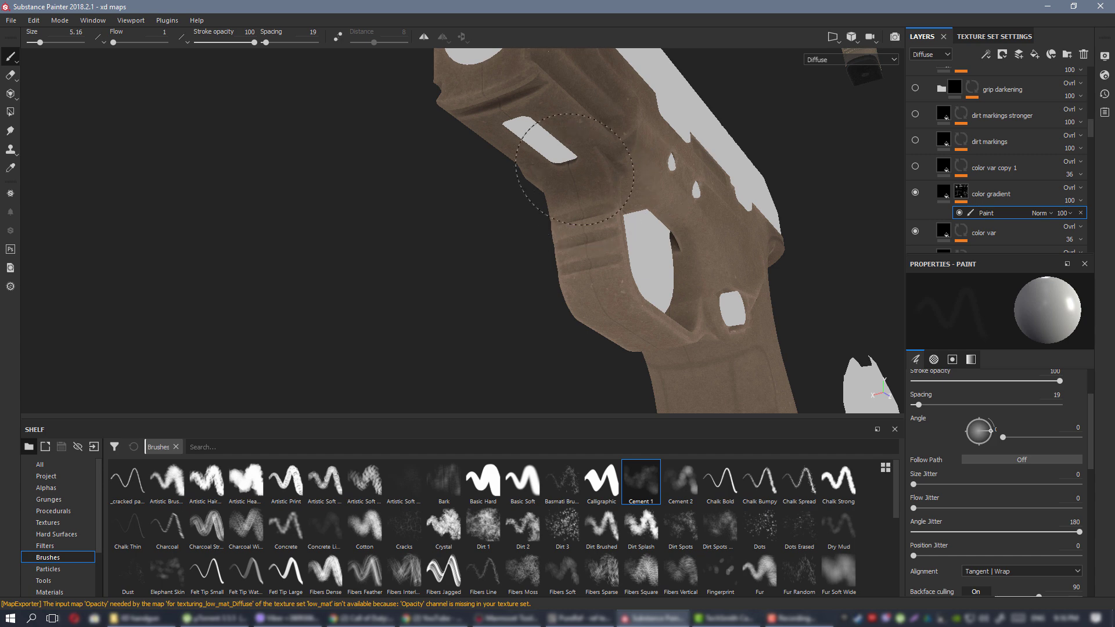
pyautogui.moveTo(564, 167)
pyautogui.keyDown('ctrl'); pyautogui.mouseDown()
pyautogui.moveTo(671, 199)
pyautogui.moveTo(522, 242)
pyautogui.moveTo(577, 239)
pyautogui.moveTo(629, 183)
pyautogui.mouseUp(); pyautogui.keyUp('ctrl')
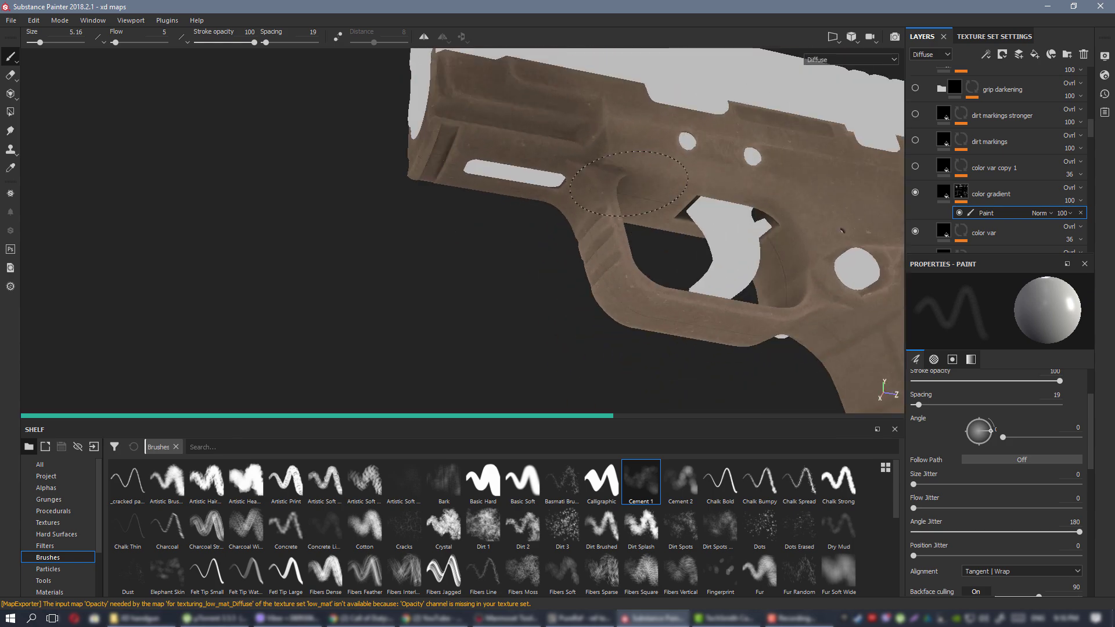
# Examine the painted gradient around the trigger guard from both sides and turn on the color var copy 1 layer.
pyautogui.keyDown('alt'); pyautogui.moveTo(579, 218); pyautogui.dragTo(575, 173); pyautogui.keyUp('alt')
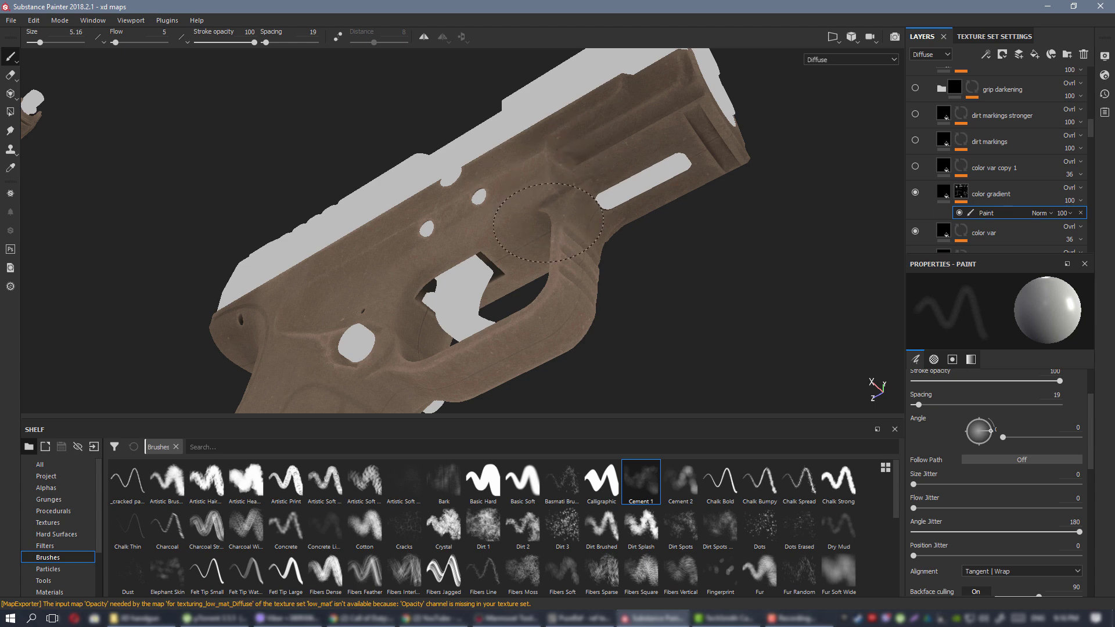
pyautogui.keyDown('alt'); pyautogui.moveTo(548, 223); pyautogui.dragTo(596, 224); pyautogui.keyUp('alt')
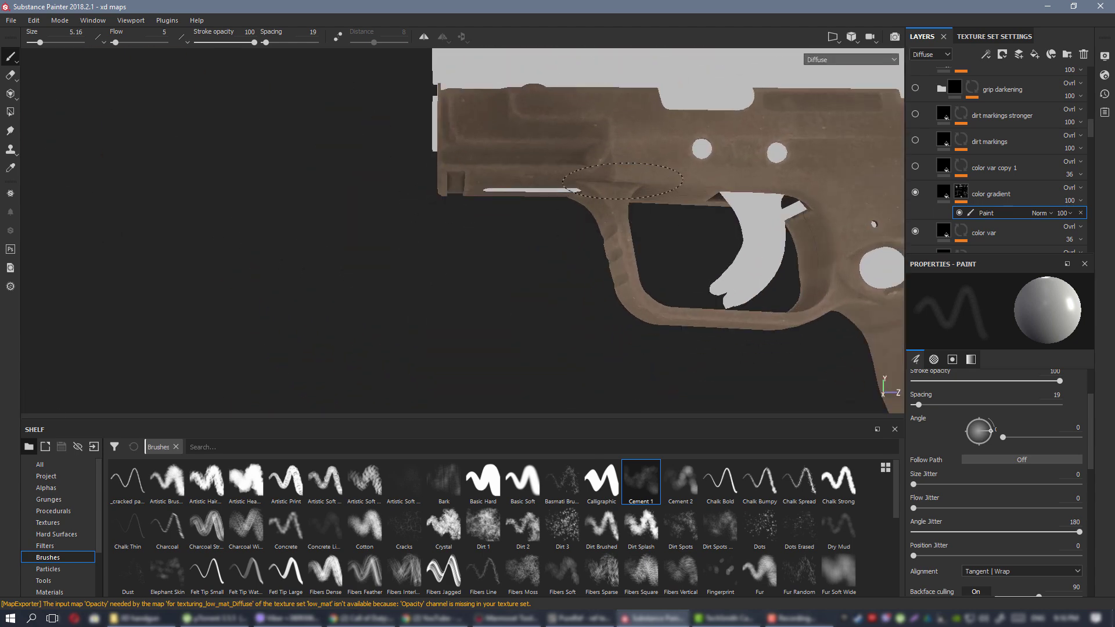
pyautogui.keyDown('alt'); pyautogui.moveTo(433, 188); pyautogui.dragTo(520, 151); pyautogui.keyUp('alt')
pyautogui.keyDown('alt'); pyautogui.moveTo(519, 151); pyautogui.dragTo(447, 152, button='right'); pyautogui.keyUp('alt')
pyautogui.keyDown('alt'); pyautogui.moveTo(448, 152); pyautogui.dragTo(384, 230); pyautogui.keyUp('alt')
pyautogui.keyDown('alt'); pyautogui.moveTo(720, 255); pyautogui.dragTo(613, 197, button='right'); pyautogui.keyUp('alt')
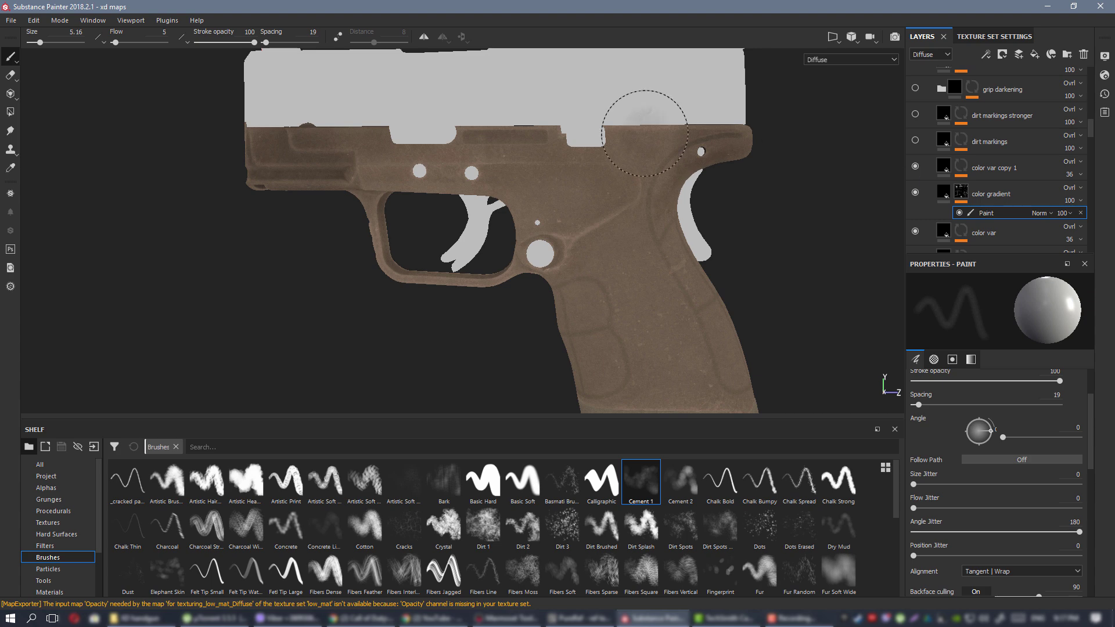
# Turn on the dirt markings, dirt markings stronger and random bumps layers and the grip darkening group.
pyautogui.keyDown('alt'); pyautogui.moveTo(644, 133); pyautogui.dragTo(654, 110, button='right'); pyautogui.keyUp('alt')
pyautogui.keyDown('alt'); pyautogui.moveTo(653, 111); pyautogui.dragTo(493, 160); pyautogui.keyUp('alt')
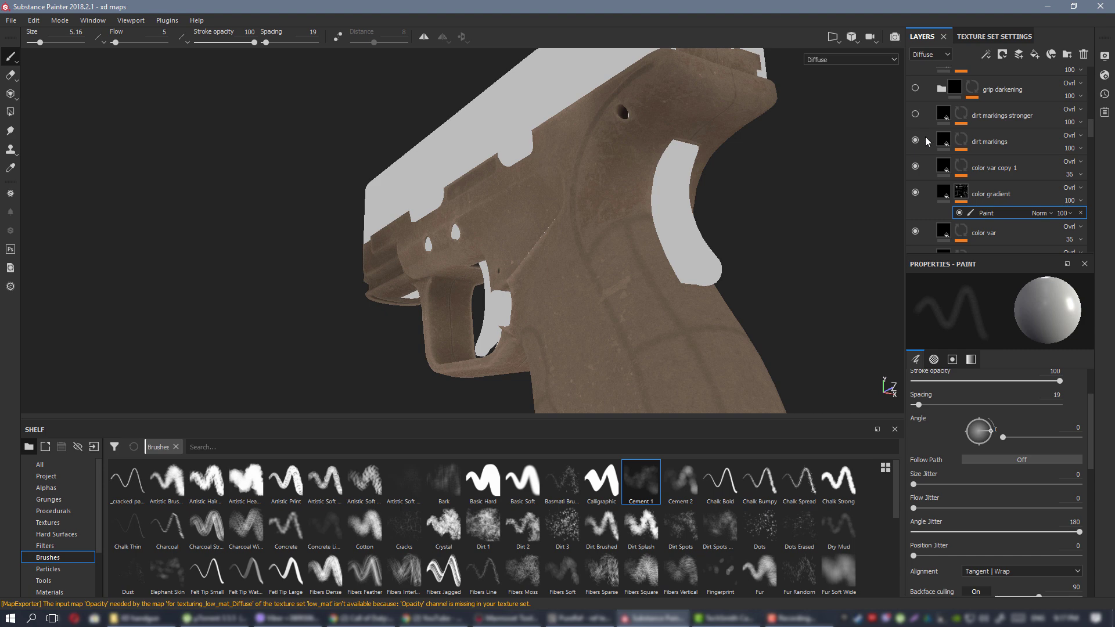
pyautogui.keyDown('alt'); pyautogui.moveTo(604, 191); pyautogui.dragTo(726, 242); pyautogui.keyUp('alt')
pyautogui.scroll(-1, 726, 242)
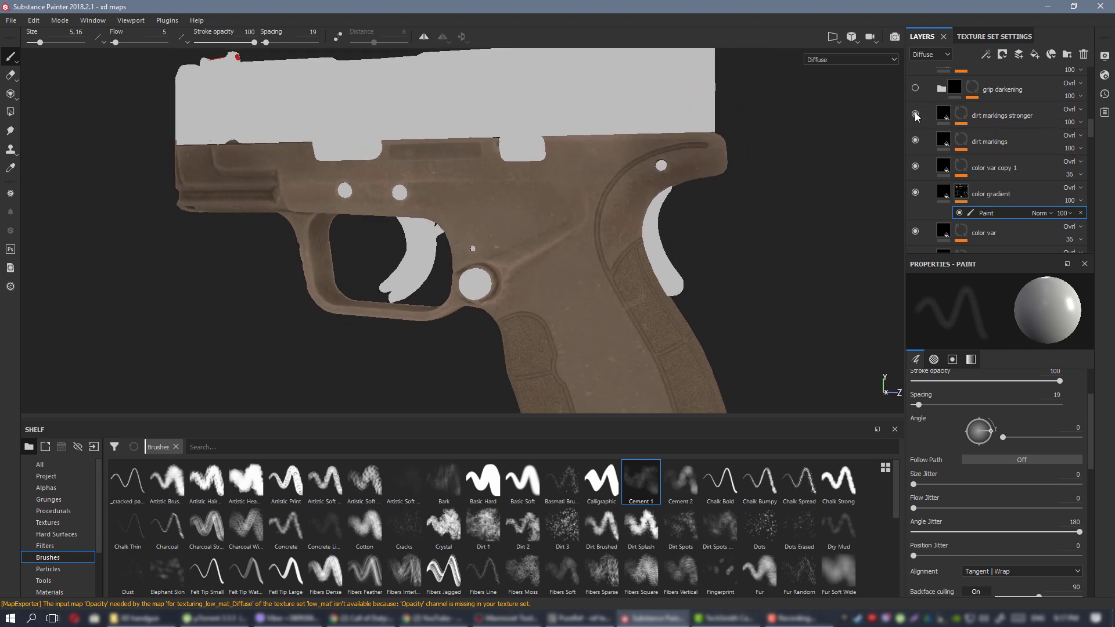
pyautogui.scroll(1, 920, 118)
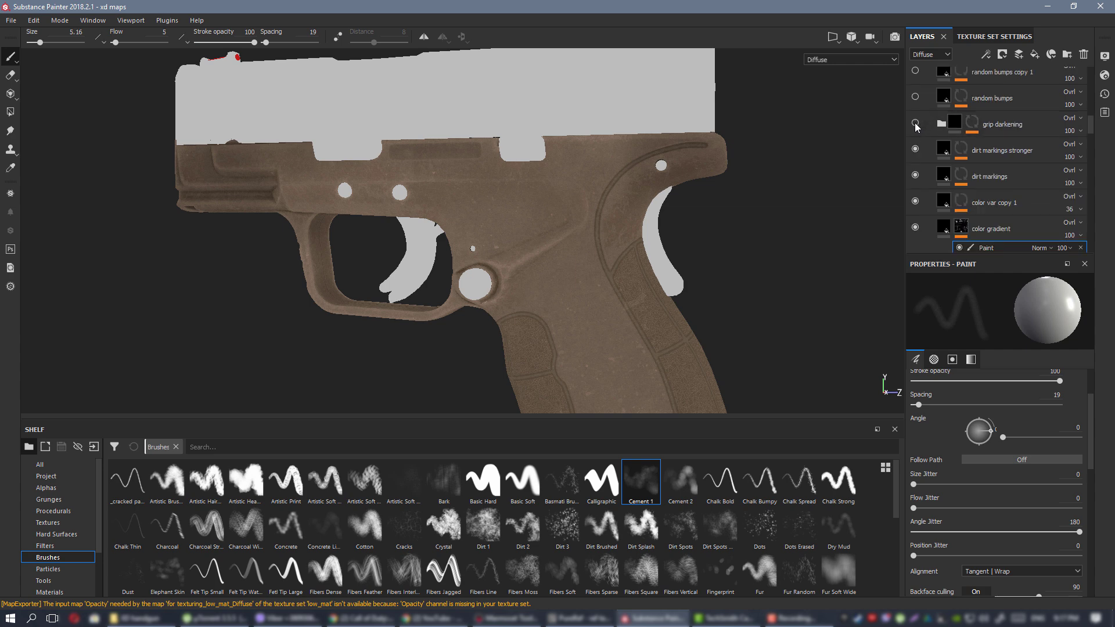
pyautogui.scroll(1, 915, 123)
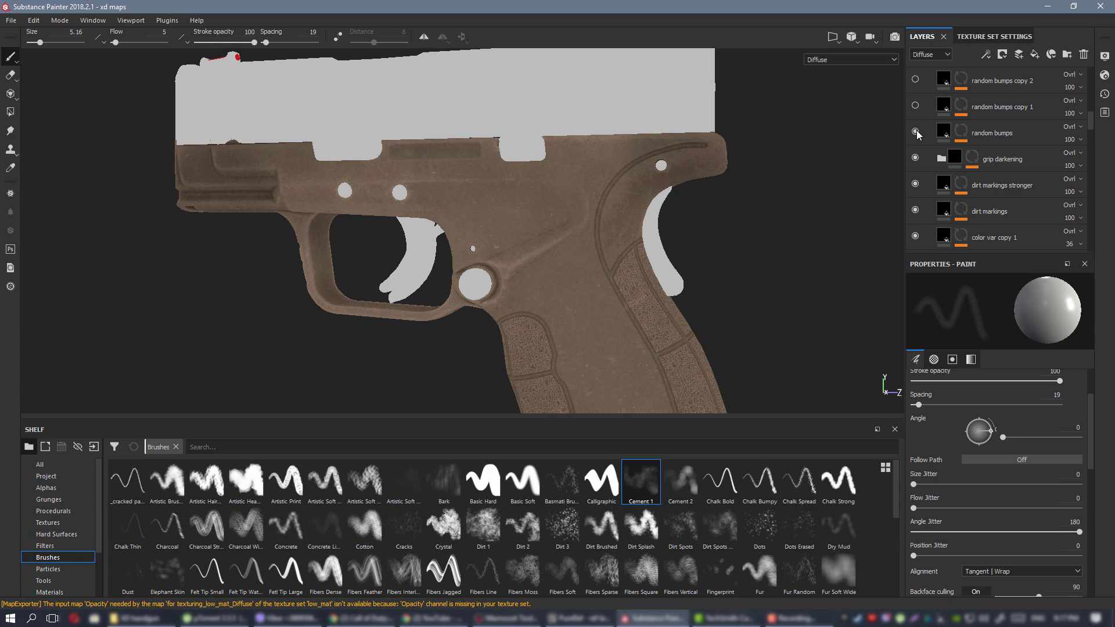
# Switch the viewport to the full material and examine the random bumps along the frame's side and around the trigger guard.
pyautogui.press('m')
pyautogui.keyDown('alt'); pyautogui.moveTo(527, 168); pyautogui.dragTo(557, 173); pyautogui.keyUp('alt')
pyautogui.keyDown('alt'); pyautogui.moveTo(558, 173); pyautogui.dragTo(731, 325, button='right'); pyautogui.keyUp('alt')
pyautogui.keyDown('shift'); pyautogui.moveTo(505, 249); pyautogui.dragTo(350, 264, button='right'); pyautogui.keyUp('shift')
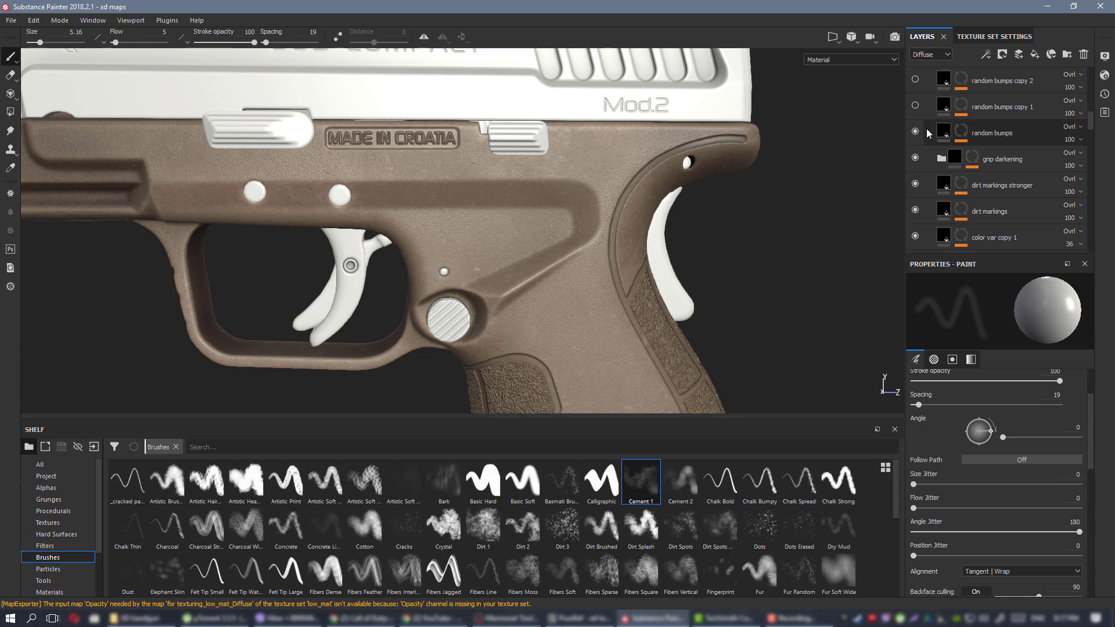
pyautogui.scroll(-1, 494, 228)
pyautogui.moveTo(494, 228)
pyautogui.keyDown('alt'); pyautogui.mouseDown()
pyautogui.moveTo(511, 267)
pyautogui.moveTo(491, 223)
pyautogui.mouseUp(); pyautogui.keyUp('alt')
pyautogui.keyDown('alt'); pyautogui.moveTo(490, 224); pyautogui.dragTo(678, 224, button='middle'); pyautogui.keyUp('alt')
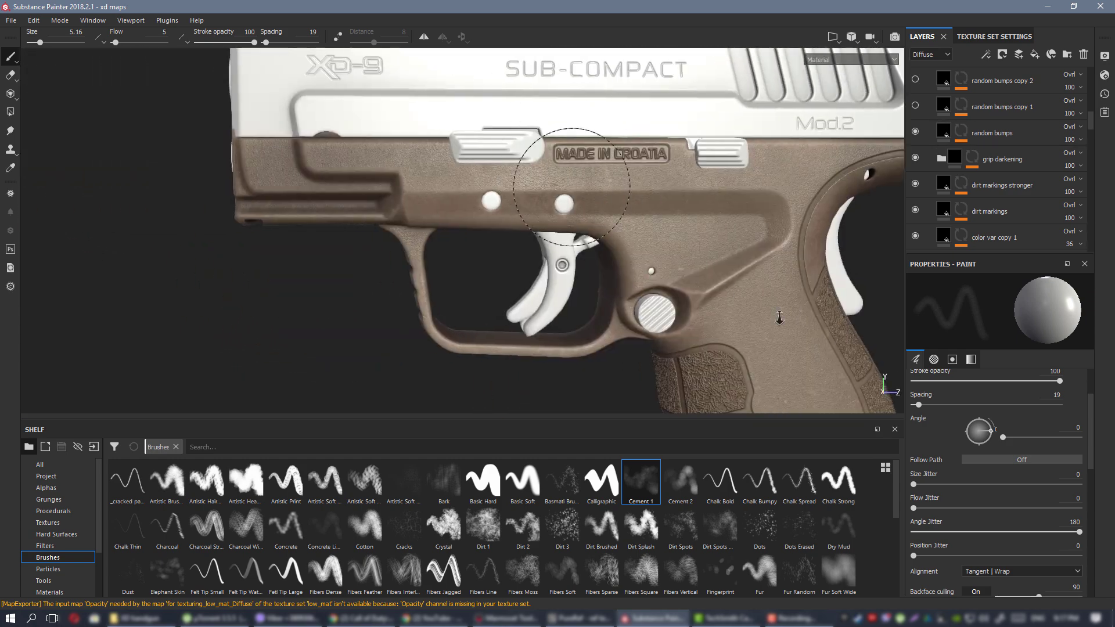
pyautogui.keyDown('alt'); pyautogui.moveTo(778, 316); pyautogui.dragTo(763, 306, button='right'); pyautogui.keyUp('alt')
pyautogui.keyDown('alt'); pyautogui.moveTo(763, 306); pyautogui.dragTo(801, 311); pyautogui.keyUp('alt')
pyautogui.keyDown('alt'); pyautogui.moveTo(801, 312); pyautogui.dragTo(682, 224, button='right'); pyautogui.keyUp('alt')
pyautogui.keyDown('alt'); pyautogui.moveTo(682, 224); pyautogui.dragTo(467, 187, button='middle'); pyautogui.keyUp('alt')
# Turn on the random bumps copy 1, random bumps copy 2 and heavy wear layers and the dirt sharp group.
pyautogui.scroll(1, 929, 145)
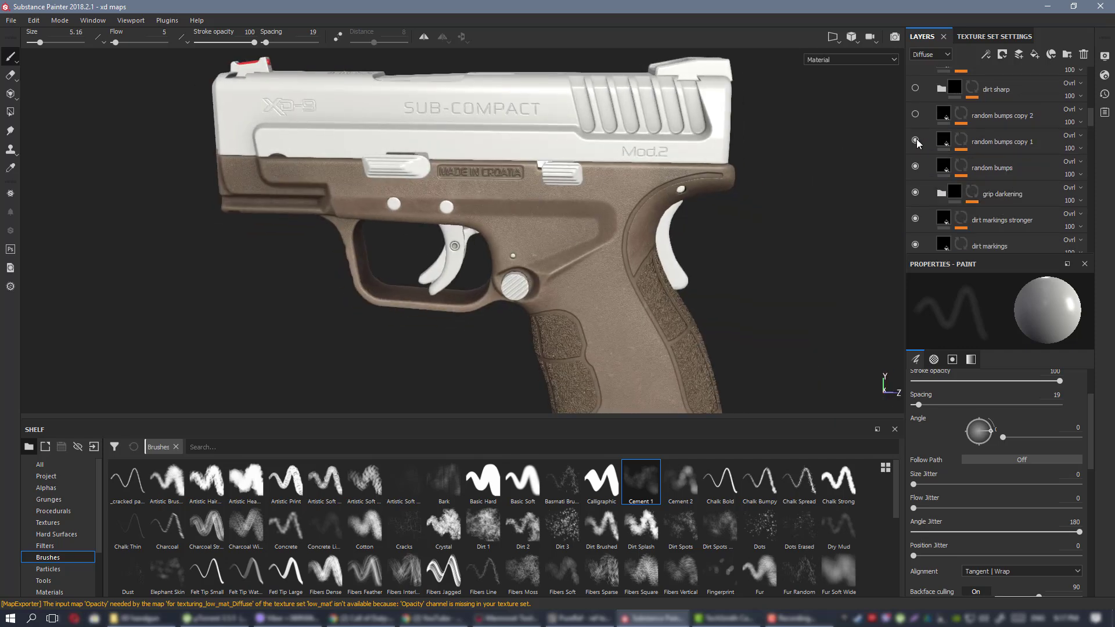
pyautogui.scroll(3, 472, 184)
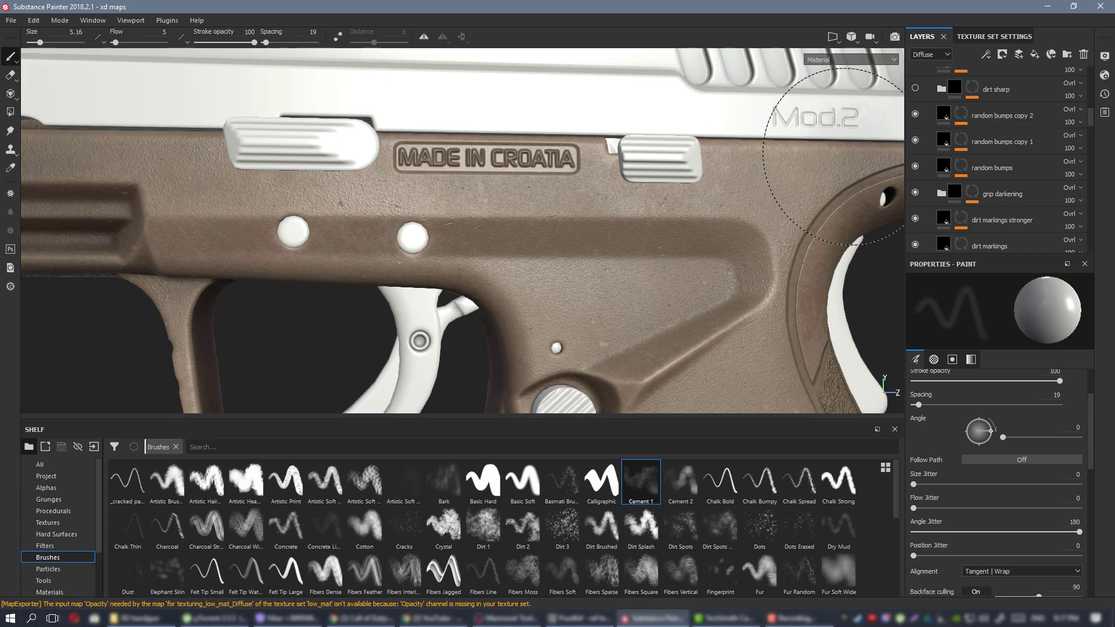
pyautogui.scroll(-3, 598, 285)
pyautogui.keyDown('alt'); pyautogui.moveTo(595, 291); pyautogui.dragTo(488, 195, button='middle'); pyautogui.keyUp('alt')
pyautogui.scroll(-2, 488, 187)
pyautogui.keyDown('alt'); pyautogui.moveTo(488, 195); pyautogui.dragTo(528, 188); pyautogui.keyUp('alt')
pyautogui.scroll(1, 984, 152)
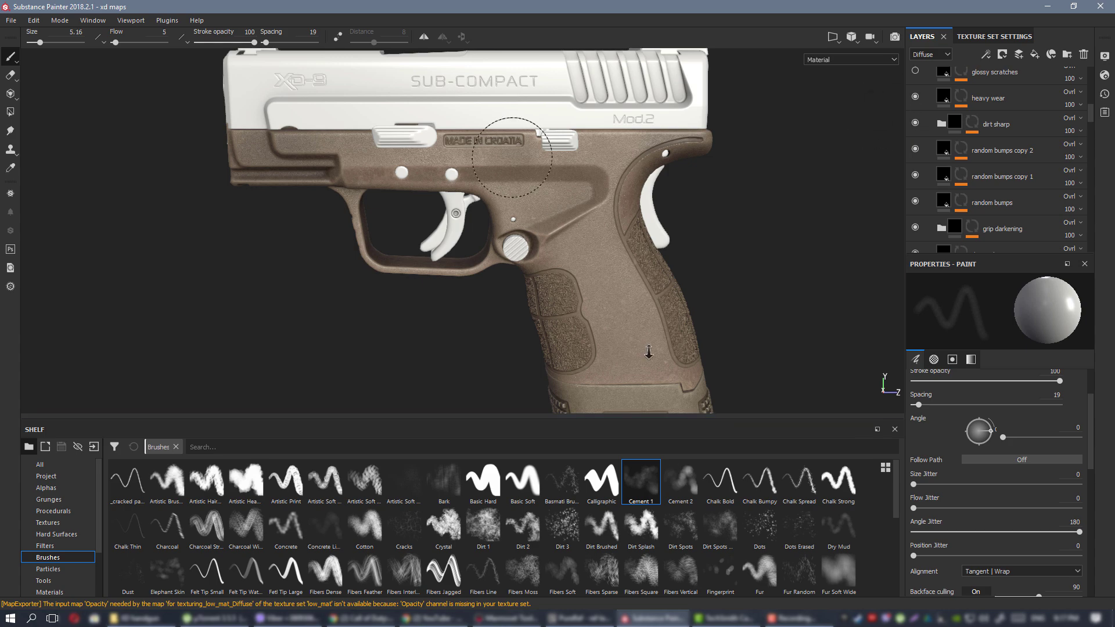
# Display the heavy wear layer's mask on its own and select the uppermost paint effect in it.
pyautogui.scroll(4, 522, 250)
pyautogui.click(963, 98)
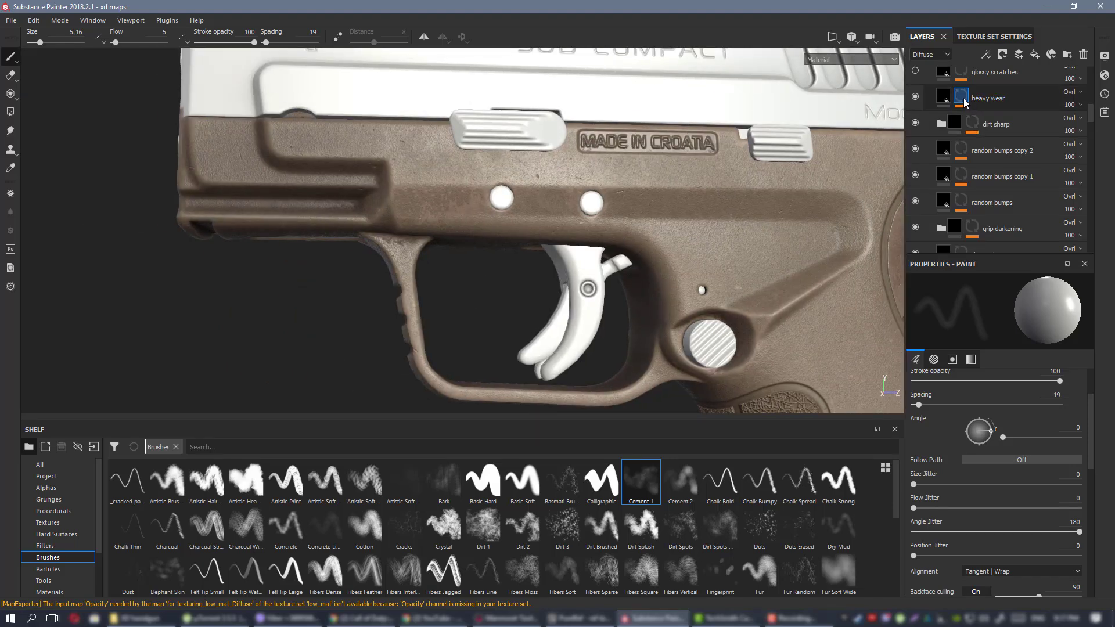
pyautogui.keyDown('alt'); pyautogui.click(962, 100); pyautogui.keyUp('alt')
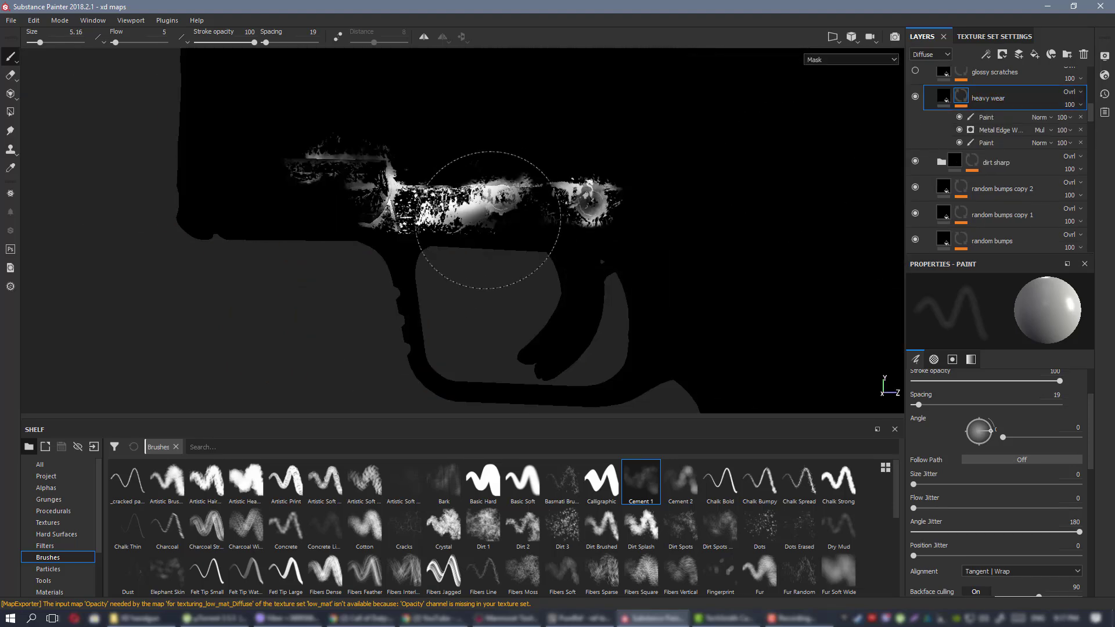
pyautogui.click(987, 117)
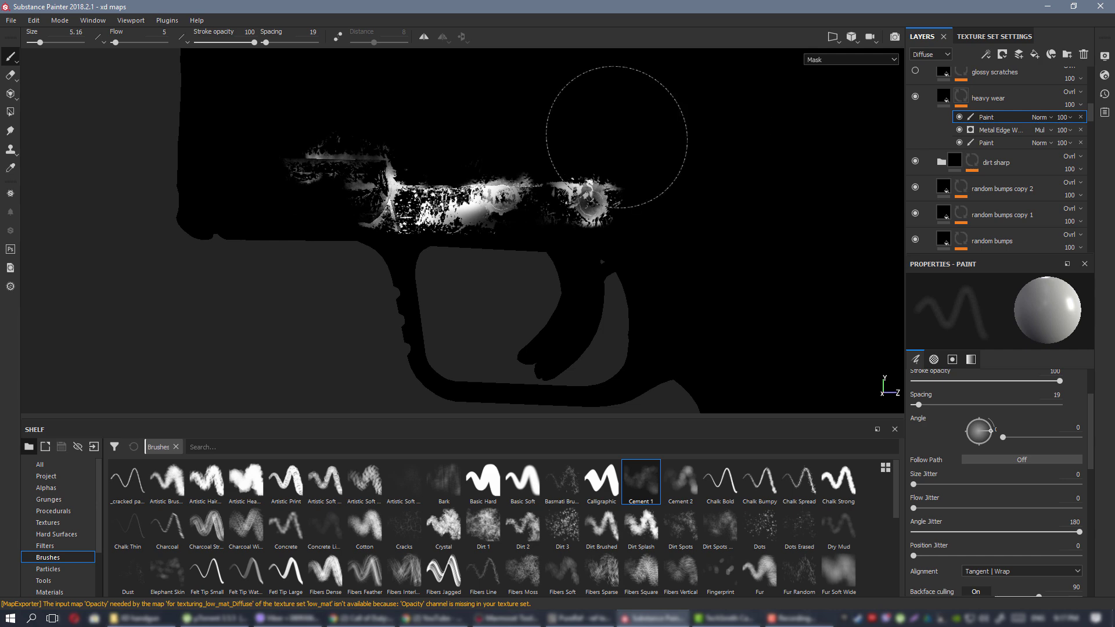
# In the diffuse view, paint over the worn area above the trigger guard in the heavy wear mask, using brush size 3.21 and flow 23.
pyautogui.press('m')
pyautogui.press('c')
pyautogui.press('c')
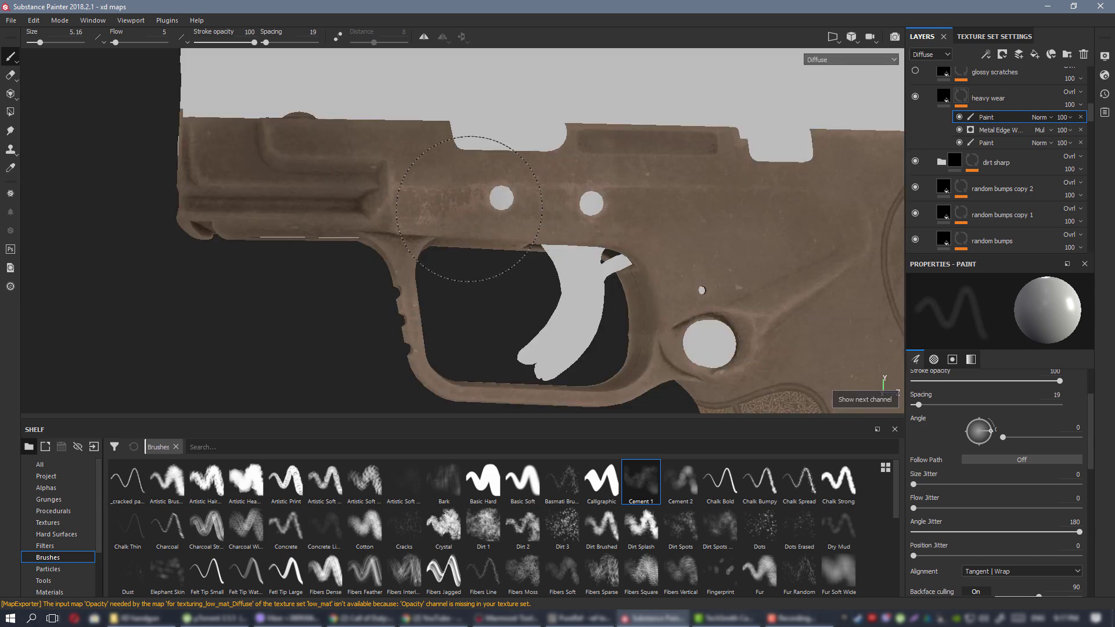
pyautogui.press(']')
pyautogui.press(']')
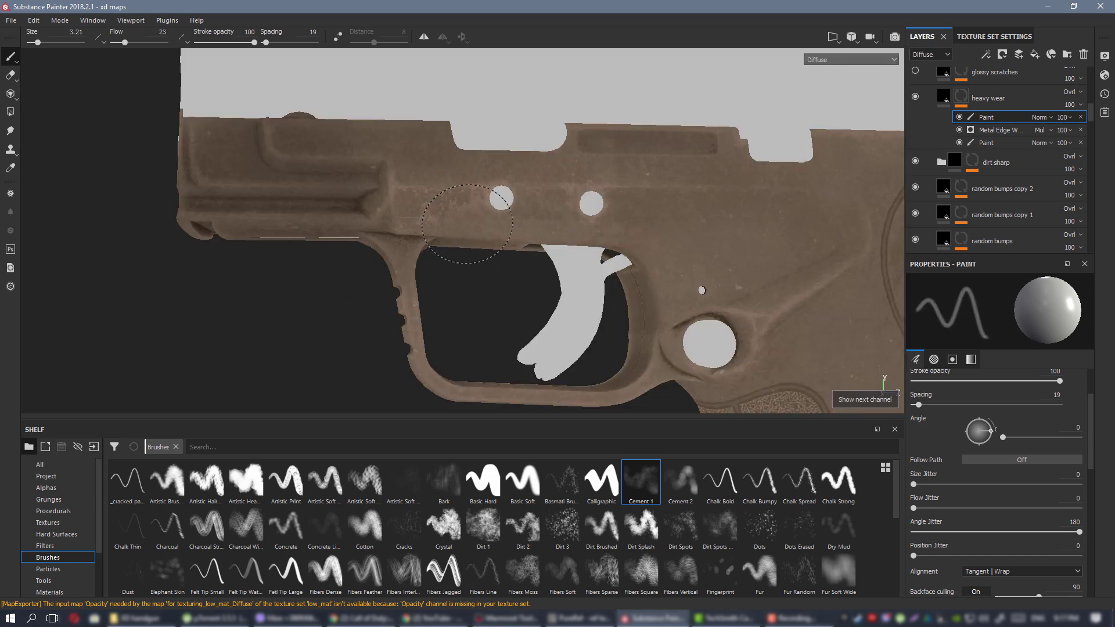
pyautogui.click(464, 210)
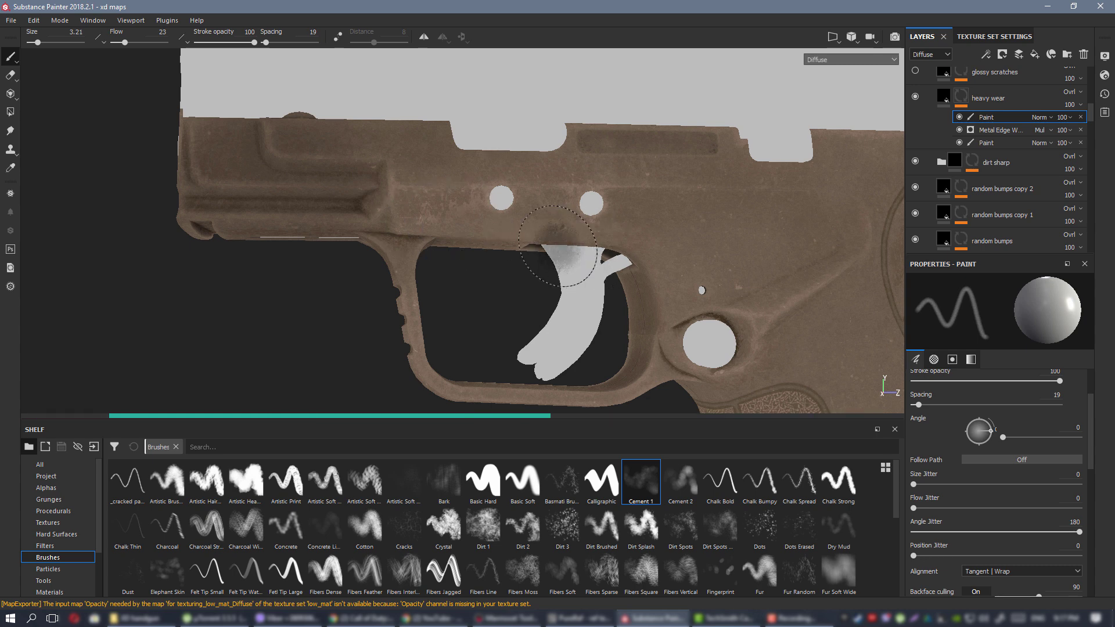
pyautogui.click(471, 223)
# Undo the last stroke in the heavy wear mask and check the wear on both sides of the frame.
pyautogui.moveTo(572, 237)
pyautogui.keyDown('alt'); pyautogui.mouseDown()
pyautogui.moveTo(499, 203)
pyautogui.moveTo(500, 181)
pyautogui.mouseUp(); pyautogui.keyUp('alt')
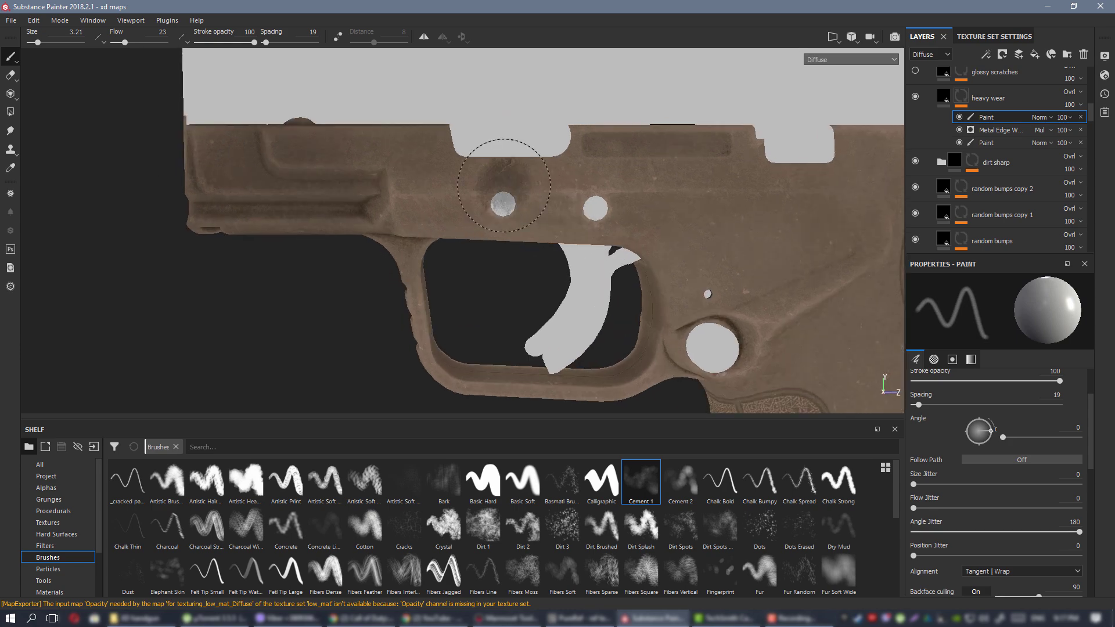
pyautogui.moveTo(424, 219)
pyautogui.keyDown('alt'); pyautogui.mouseDown()
pyautogui.moveTo(668, 212)
pyautogui.moveTo(609, 200)
pyautogui.mouseUp(); pyautogui.keyUp('alt')
pyautogui.hotkey('ctrl', 'z')
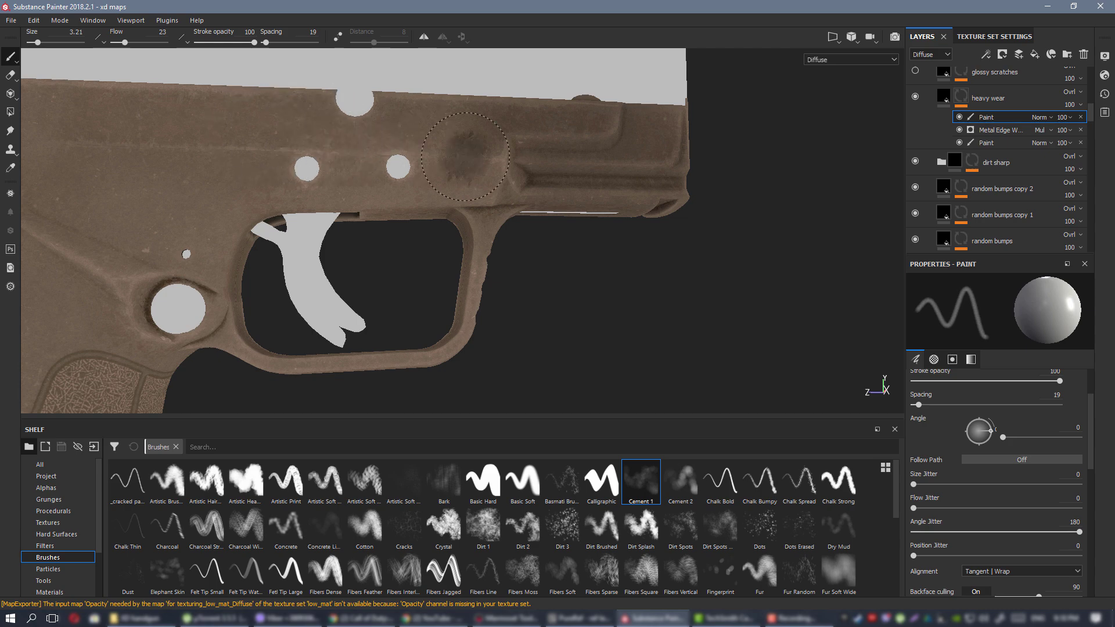
pyautogui.scroll(-2, 397, 164)
pyautogui.click(128, 179)
pyautogui.keyDown('alt'); pyautogui.moveTo(128, 178); pyautogui.dragTo(319, 174, button='middle'); pyautogui.keyUp('alt')
pyautogui.keyDown('alt'); pyautogui.moveTo(319, 174); pyautogui.dragTo(35, 92, button='right'); pyautogui.keyUp('alt')
pyautogui.keyDown('alt'); pyautogui.moveTo(549, 180); pyautogui.dragTo(883, 189); pyautogui.keyUp('alt')
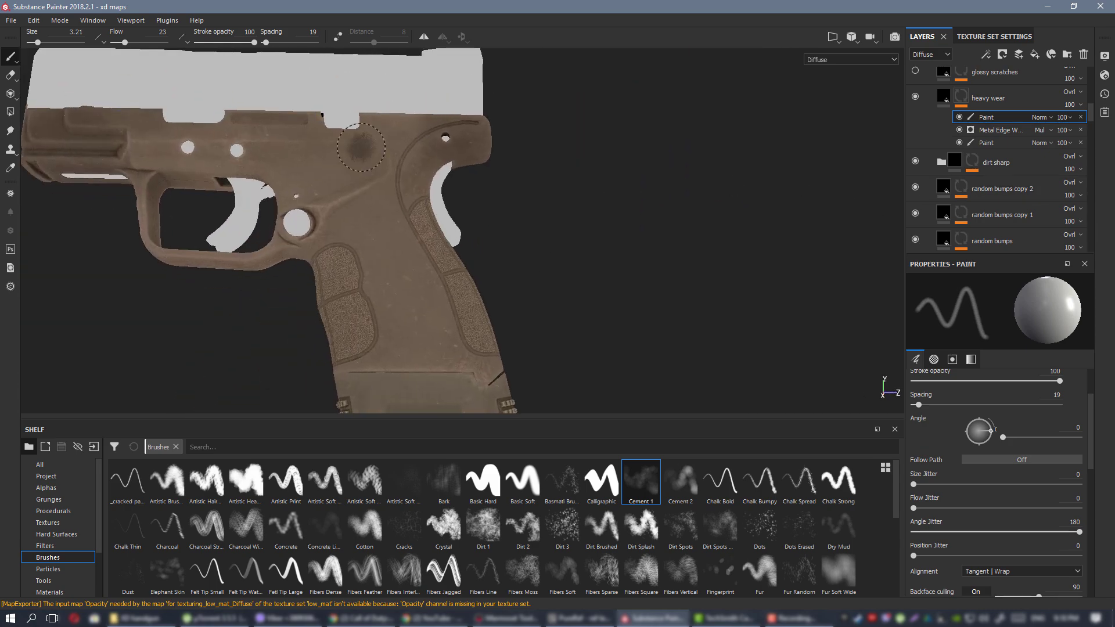
pyautogui.keyDown('alt'); pyautogui.moveTo(424, 197); pyautogui.dragTo(392, 214); pyautogui.keyUp('alt')
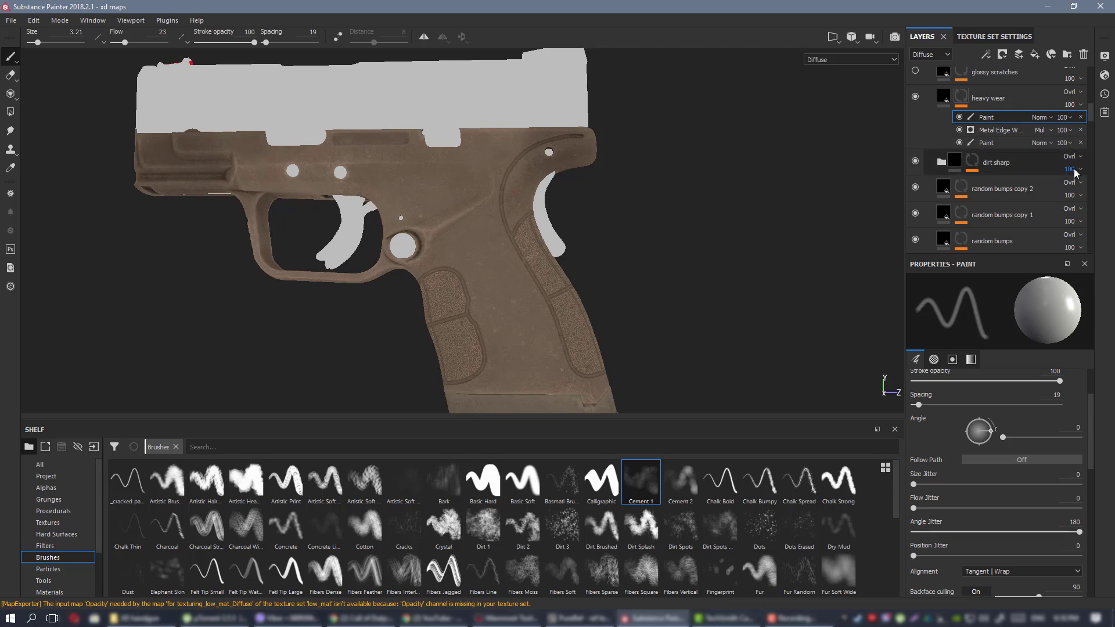
# Return to the full material view, turn on the glossy scratches layer and check the scratches near the frame's front.
pyautogui.scroll(1, 1007, 149)
pyautogui.press('m')
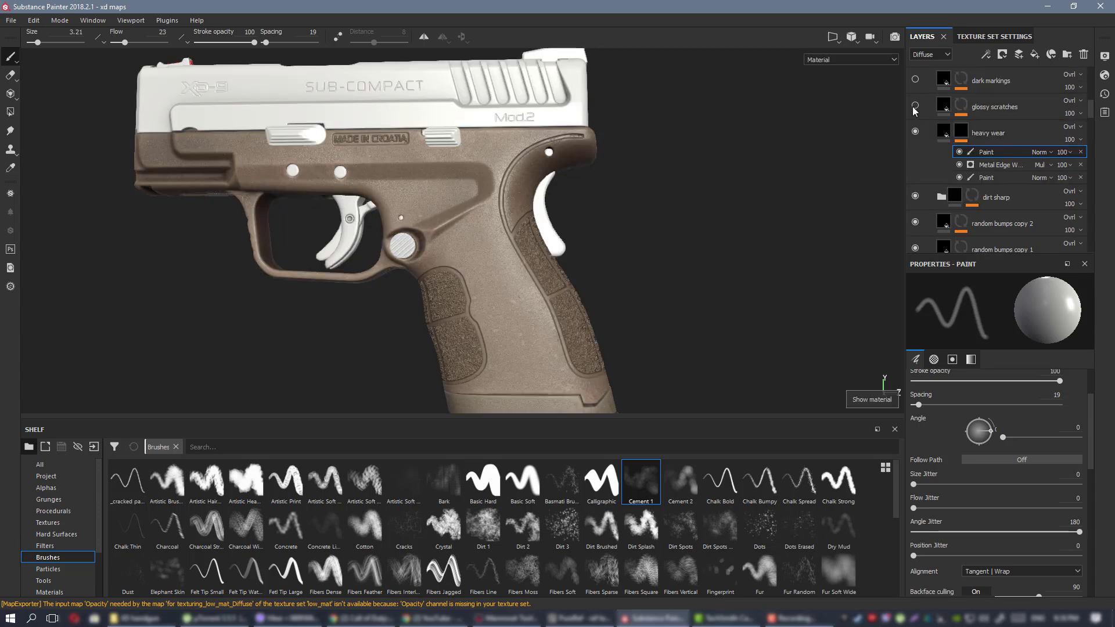
pyautogui.click(915, 106)
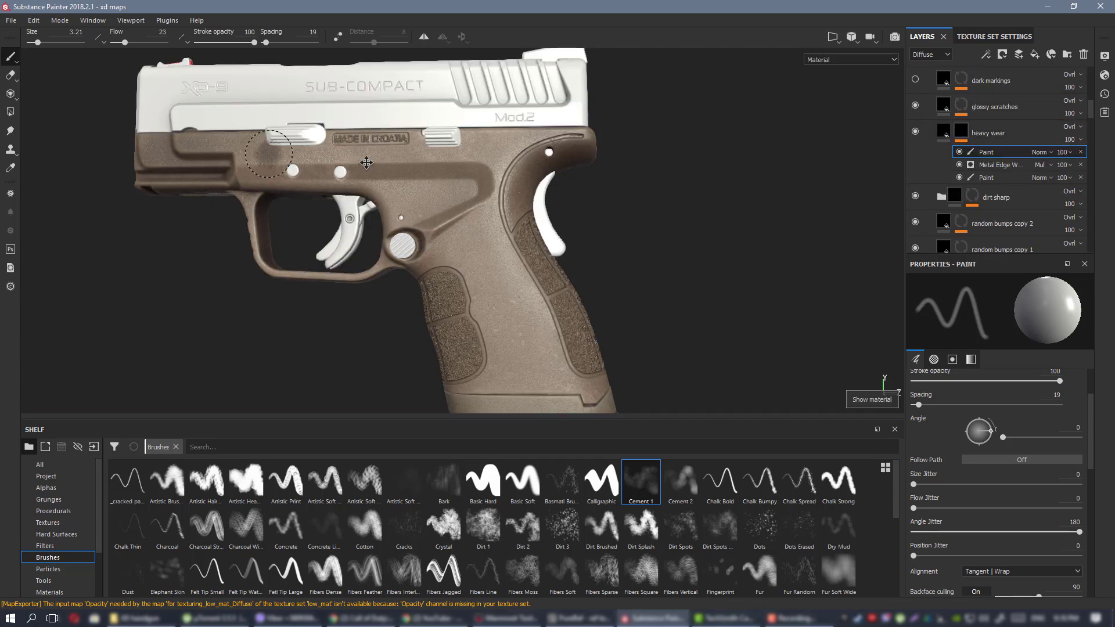
pyautogui.scroll(3, 368, 146)
pyautogui.keyDown('alt'); pyautogui.moveTo(557, 232); pyautogui.dragTo(635, 238); pyautogui.keyUp('alt')
pyautogui.scroll(1, 635, 239)
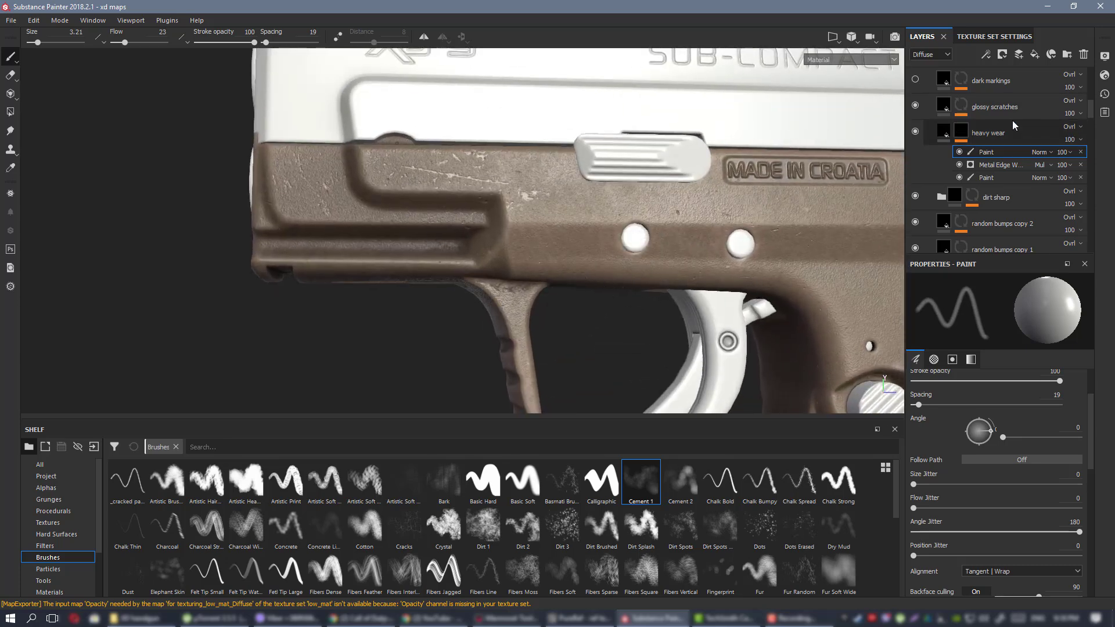
# Select the fill of the glossy scratches layer and lower its glossiness to 0.5382 while checking the frame's front.
pyautogui.click(943, 106)
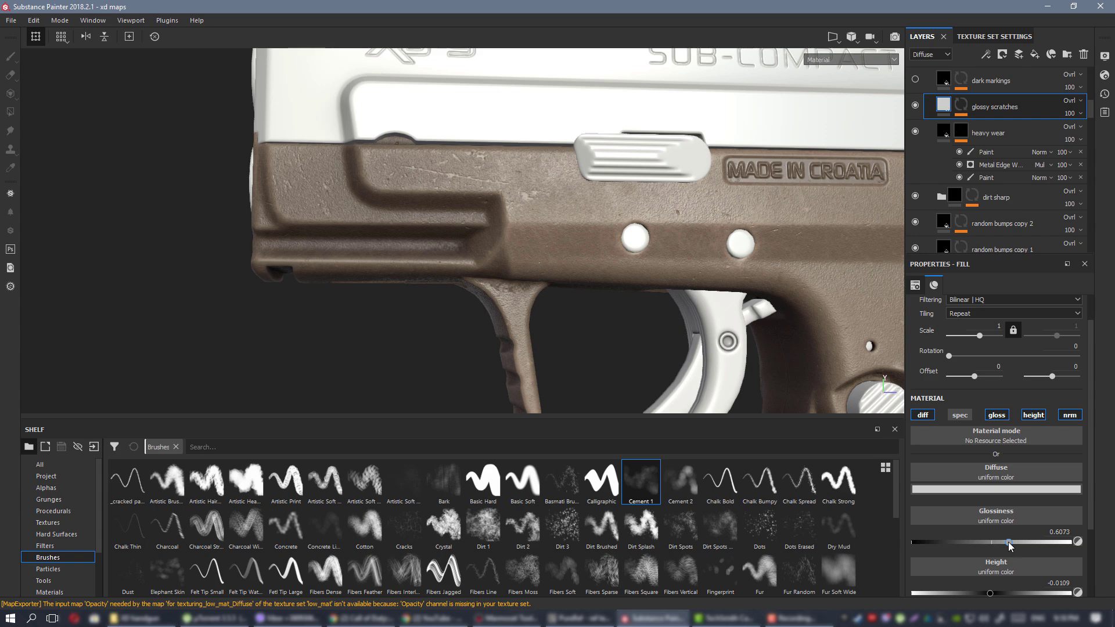
pyautogui.scroll(-1, 1004, 545)
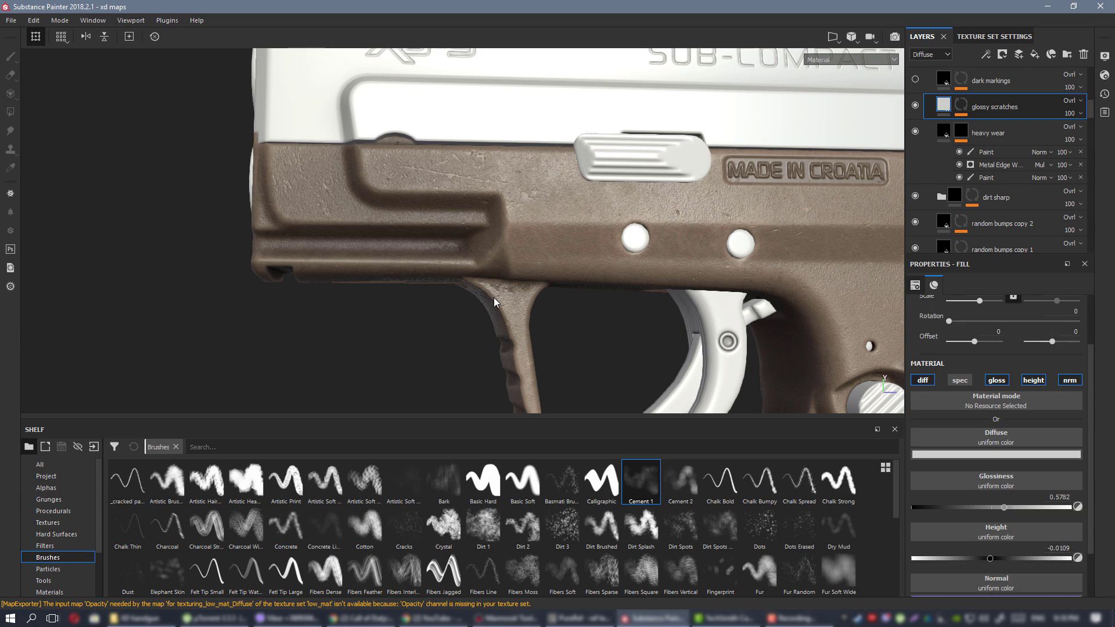
pyautogui.scroll(-6, 539, 265)
pyautogui.keyDown('alt'); pyautogui.moveTo(539, 265); pyautogui.dragTo(555, 260); pyautogui.keyUp('alt')
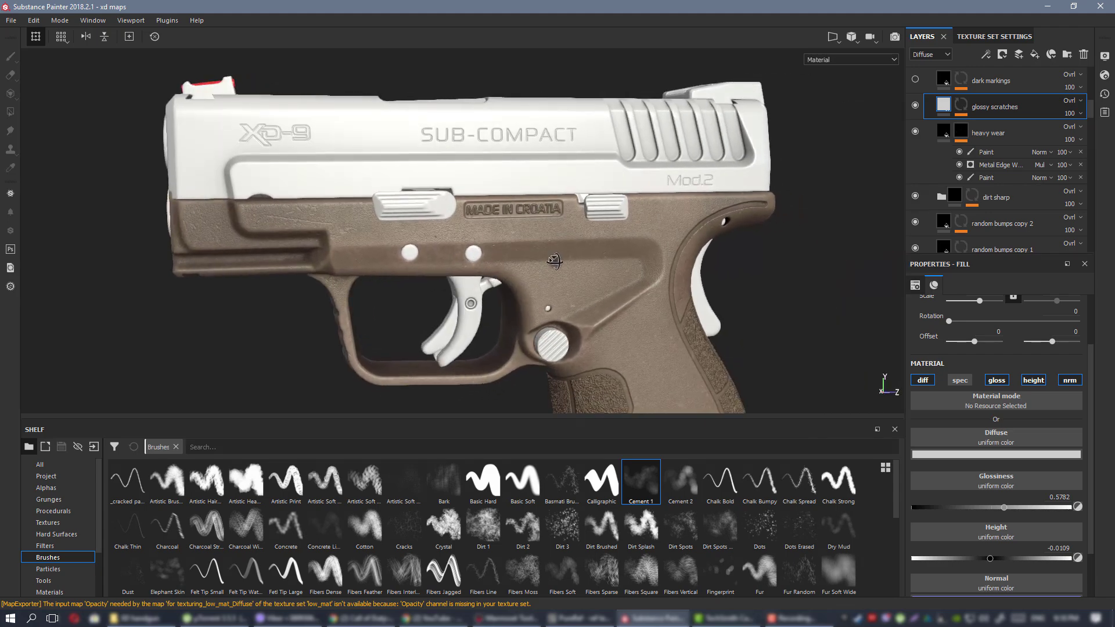
pyautogui.scroll(2, 528, 252)
pyautogui.keyDown('alt'); pyautogui.moveTo(511, 304); pyautogui.dragTo(771, 325, button='middle'); pyautogui.keyUp('alt')
pyautogui.scroll(3, 799, 282)
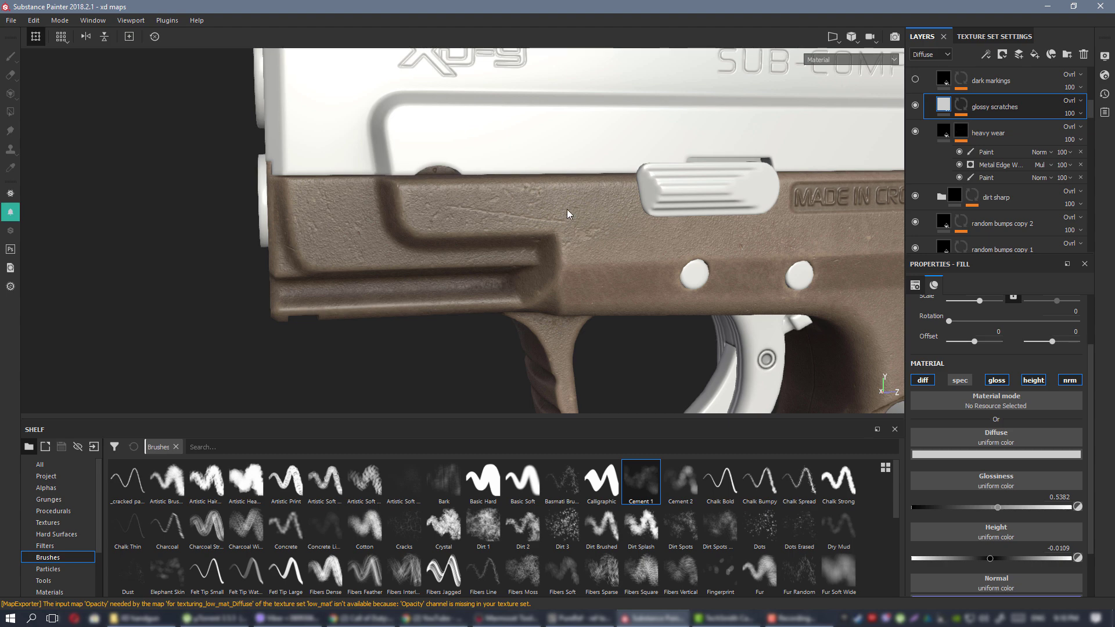
# Raise the glossy scratches fill's glossiness to 0.6036 while checking the highlights from different angles.
pyautogui.keyDown('alt'); pyautogui.moveTo(567, 210); pyautogui.dragTo(546, 209); pyautogui.keyUp('alt')
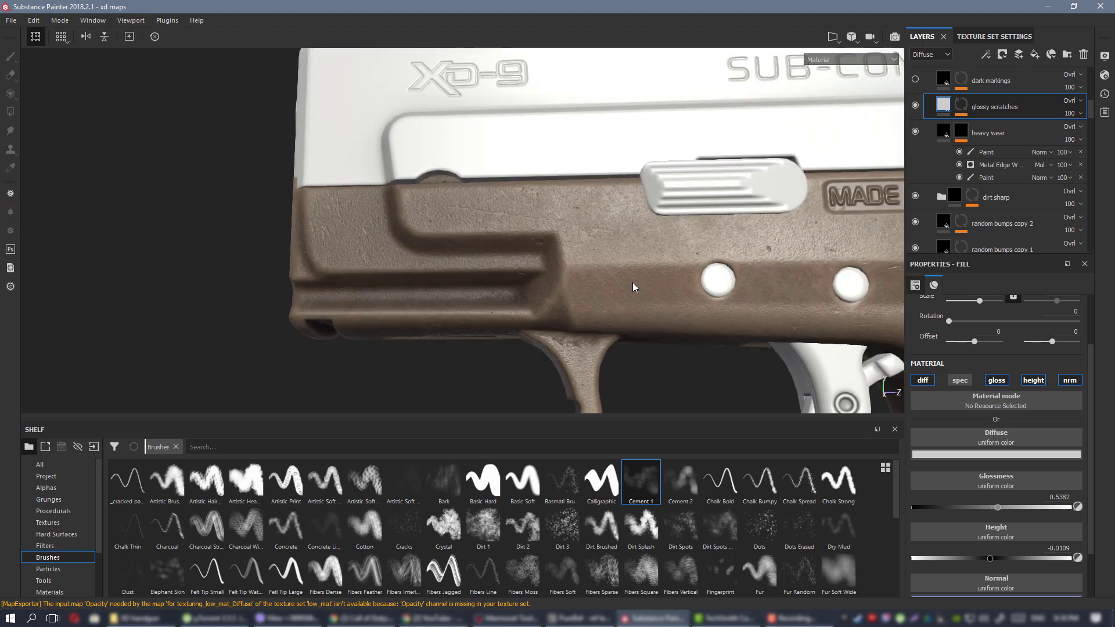
pyautogui.keyDown('alt'); pyautogui.moveTo(632, 288); pyautogui.dragTo(171, 155, button='right'); pyautogui.keyUp('alt')
pyautogui.keyDown('alt'); pyautogui.moveTo(761, 307); pyautogui.dragTo(662, 278, button='middle'); pyautogui.keyUp('alt')
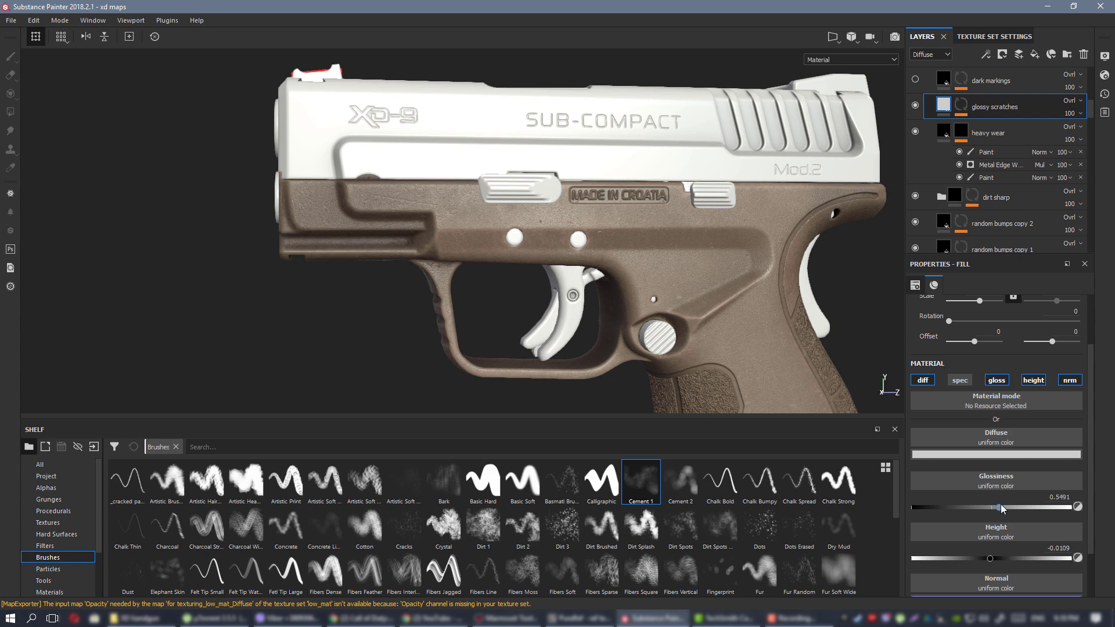
pyautogui.keyDown('alt'); pyautogui.moveTo(583, 322); pyautogui.dragTo(567, 303); pyautogui.keyUp('alt')
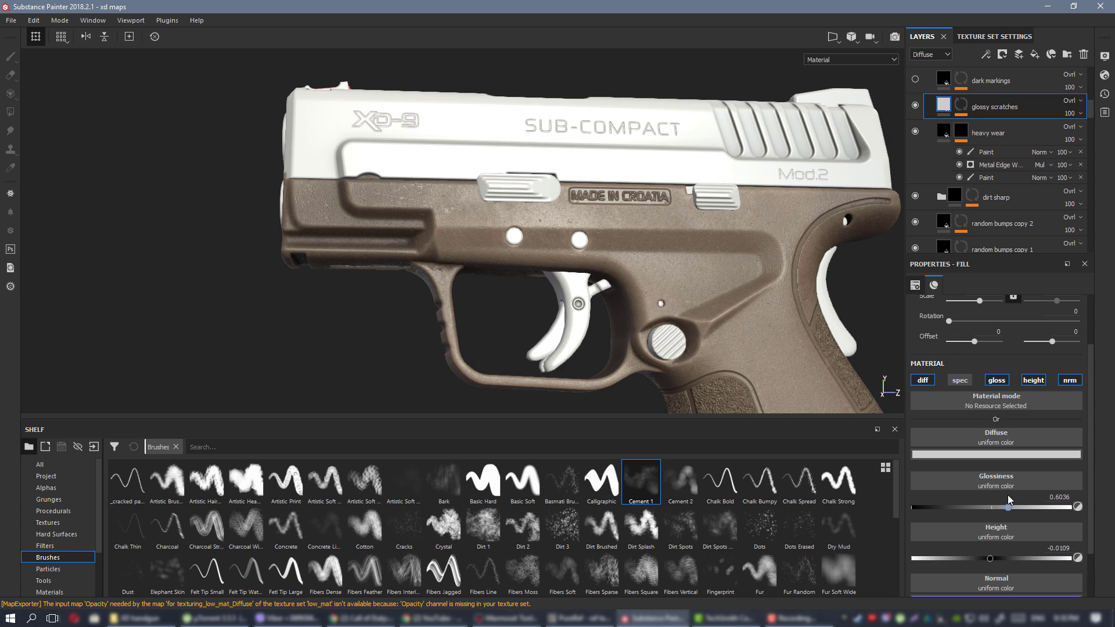
# Set the glossy scratches fill's height to -0.005 and inspect the scratches on both sides of the frame.
pyautogui.scroll(6, 706, 352)
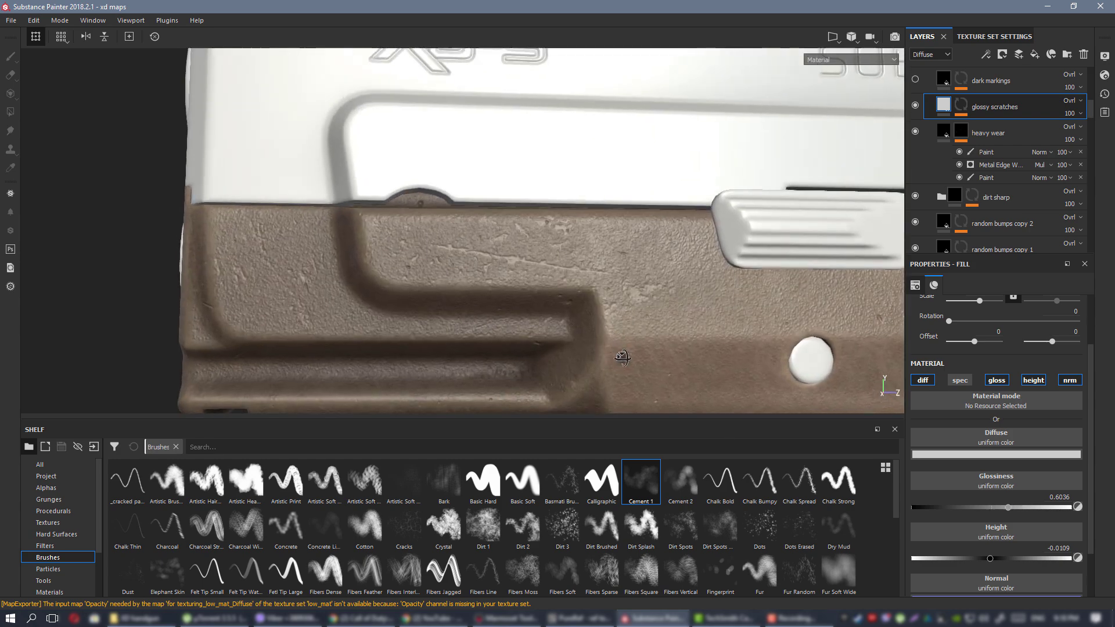
pyautogui.scroll(-1, 1010, 546)
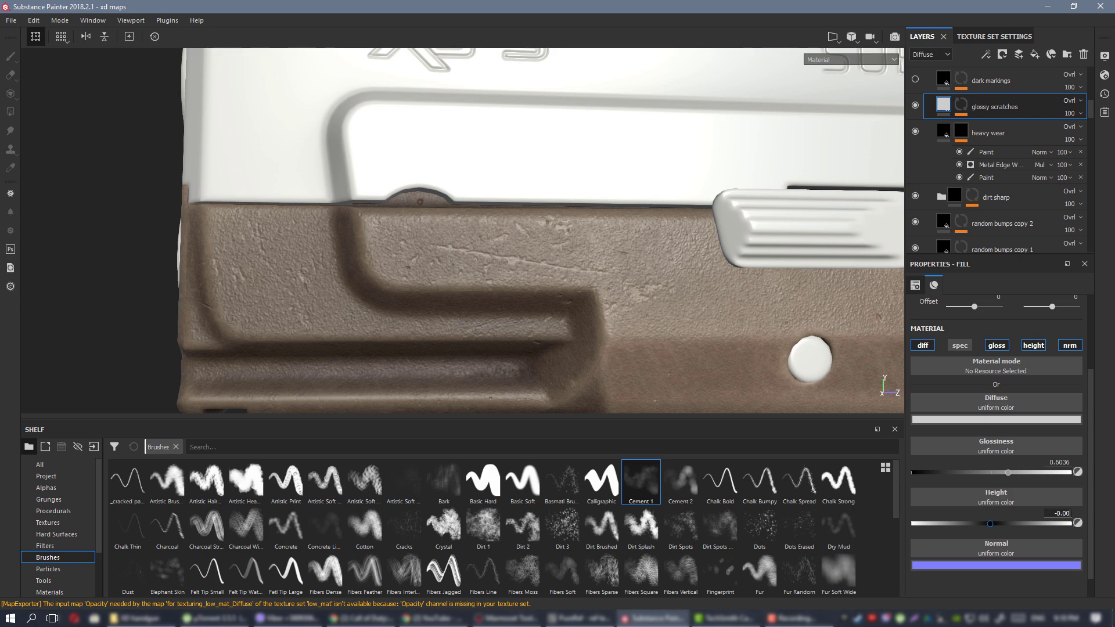
pyautogui.scroll(-6, 570, 247)
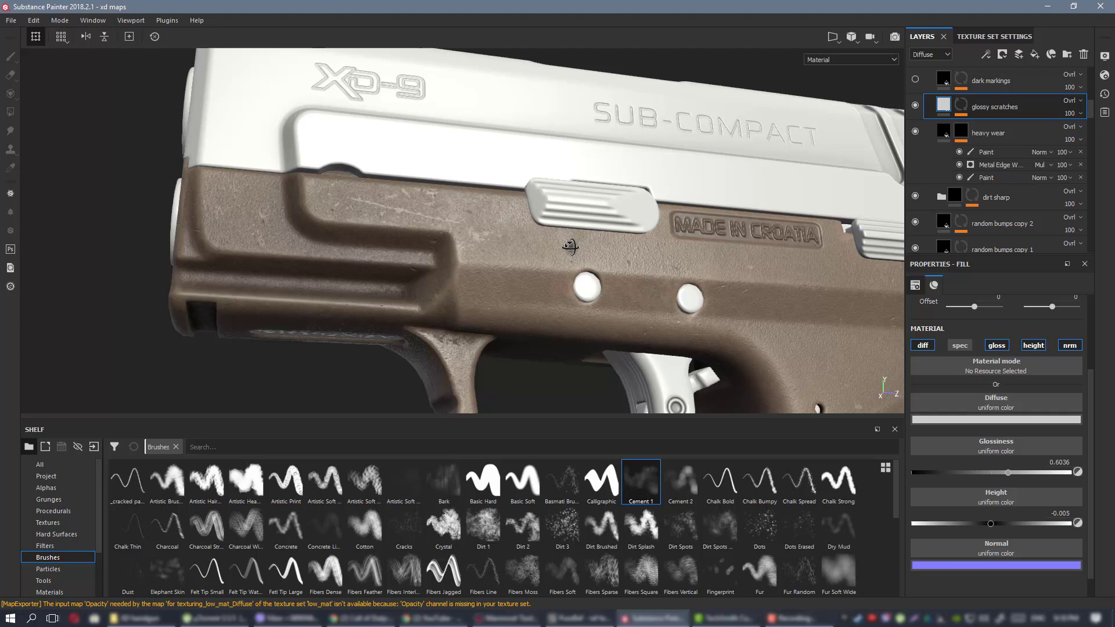
pyautogui.keyDown('alt'); pyautogui.moveTo(570, 246); pyautogui.dragTo(629, 261); pyautogui.keyUp('alt')
pyautogui.keyDown('shift'); pyautogui.moveTo(629, 262); pyautogui.dragTo(391, 194, button='right'); pyautogui.keyUp('shift')
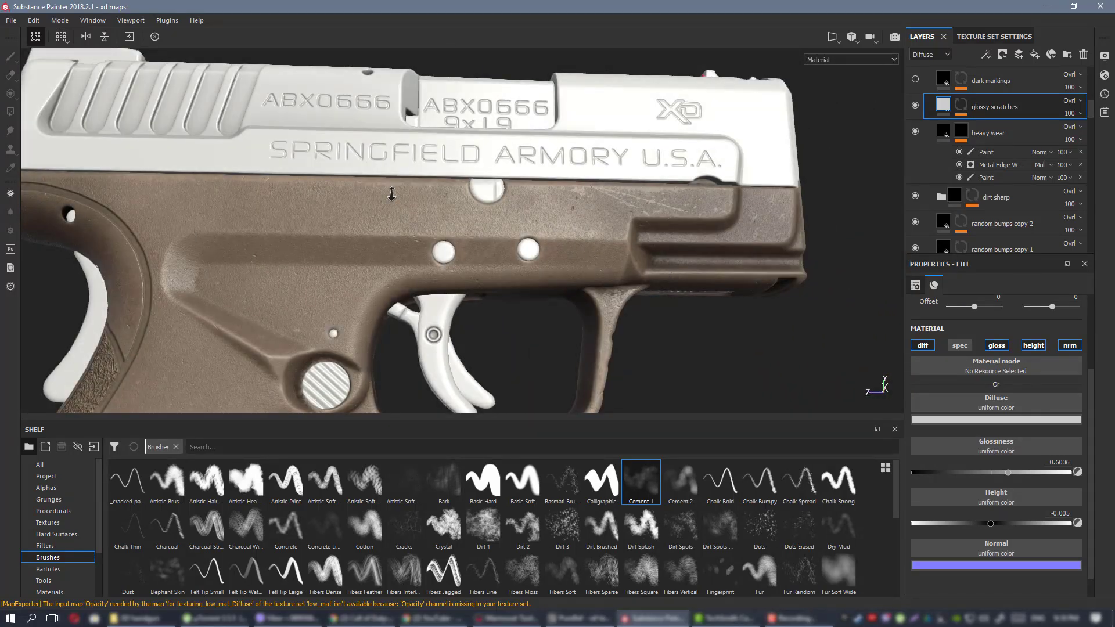
pyautogui.scroll(-3, 391, 194)
pyautogui.keyDown('alt'); pyautogui.moveTo(464, 249); pyautogui.dragTo(517, 256); pyautogui.keyUp('alt')
pyautogui.scroll(-3, 557, 250)
pyautogui.scroll(5, 771, 336)
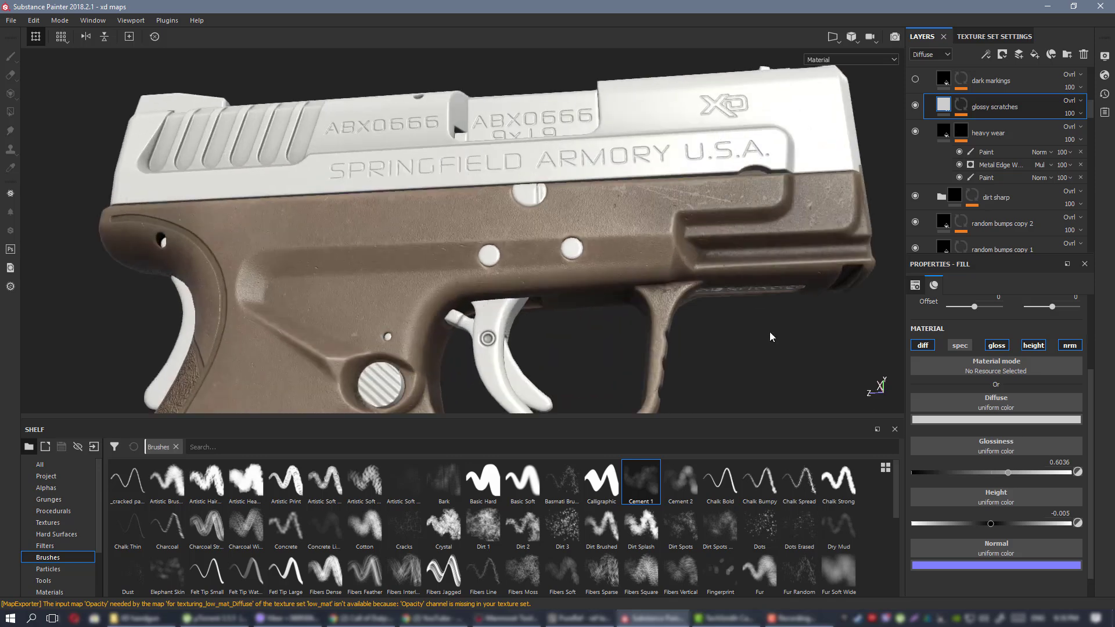
pyautogui.keyDown('alt'); pyautogui.moveTo(771, 336); pyautogui.dragTo(666, 268); pyautogui.keyUp('alt')
# Turn on the dark markings layer, then switch its visibility in the diffuse view to compare its effect on the frame.
pyautogui.scroll(1, 941, 110)
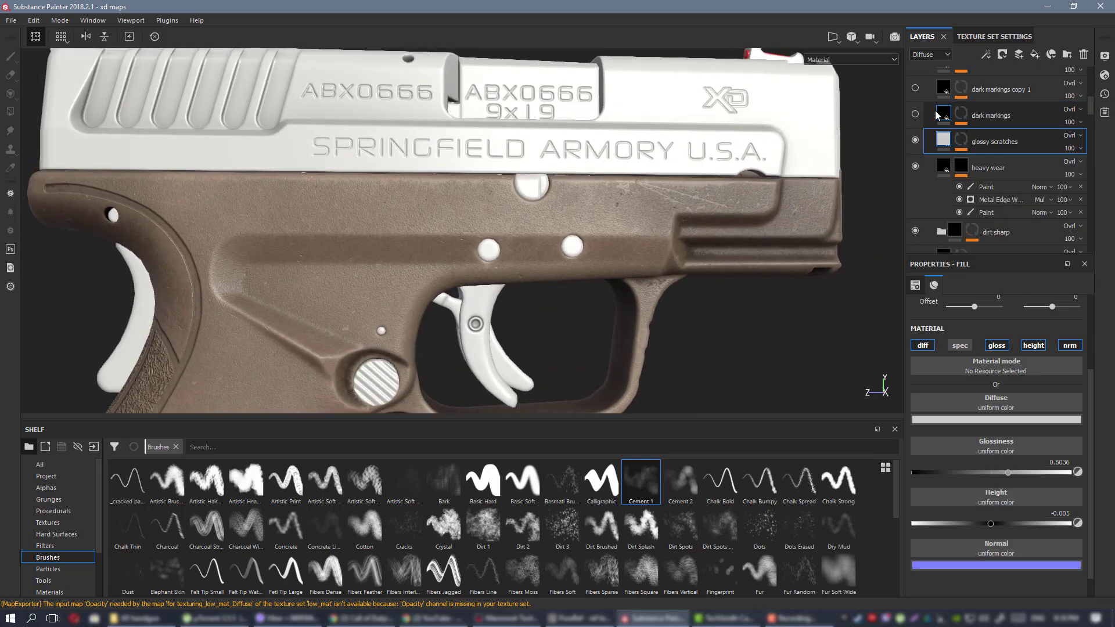
pyautogui.click(914, 114)
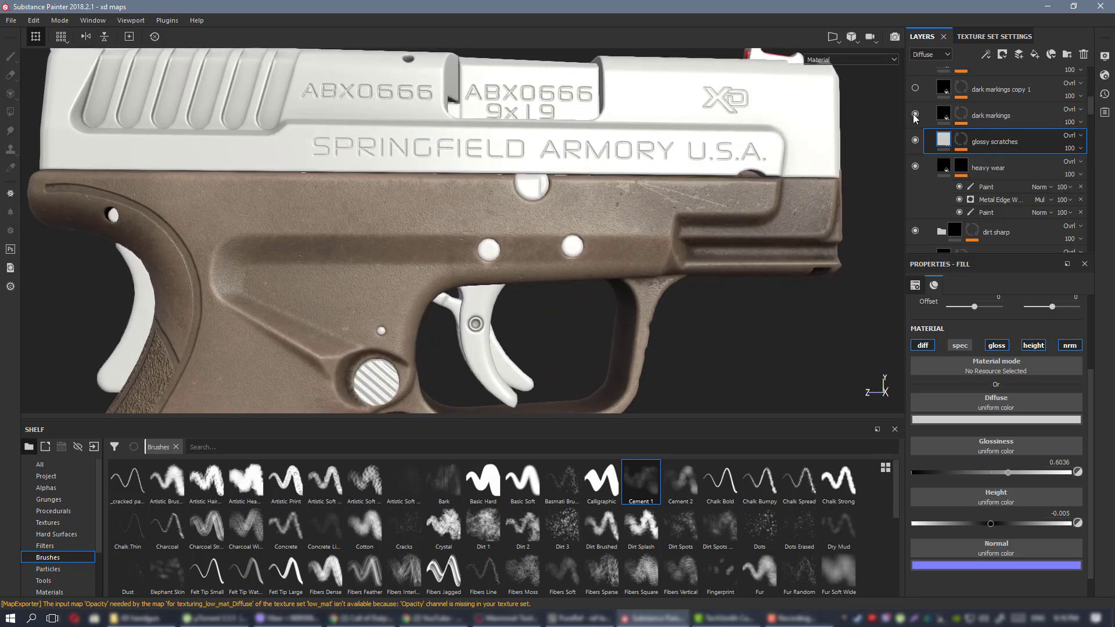
pyautogui.keyDown('alt'); pyautogui.moveTo(600, 216); pyautogui.dragTo(642, 197); pyautogui.keyUp('alt')
pyautogui.keyDown('shift'); pyautogui.moveTo(642, 196); pyautogui.dragTo(552, 294, button='right'); pyautogui.keyUp('shift')
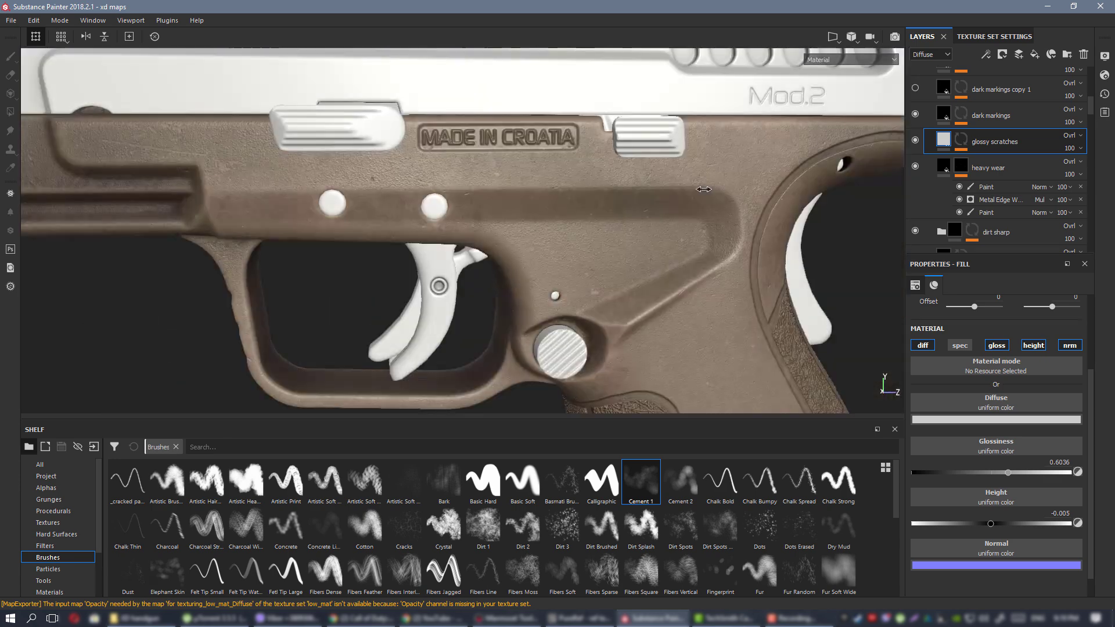
pyautogui.keyDown('alt'); pyautogui.moveTo(482, 188); pyautogui.dragTo(493, 210, button='right'); pyautogui.keyUp('alt')
pyautogui.moveTo(493, 209)
pyautogui.keyDown('alt'); pyautogui.mouseDown(button='middle')
pyautogui.moveTo(569, 201)
pyautogui.moveTo(502, 197)
pyautogui.mouseUp(button='middle'); pyautogui.keyUp('alt')
pyautogui.press('c')
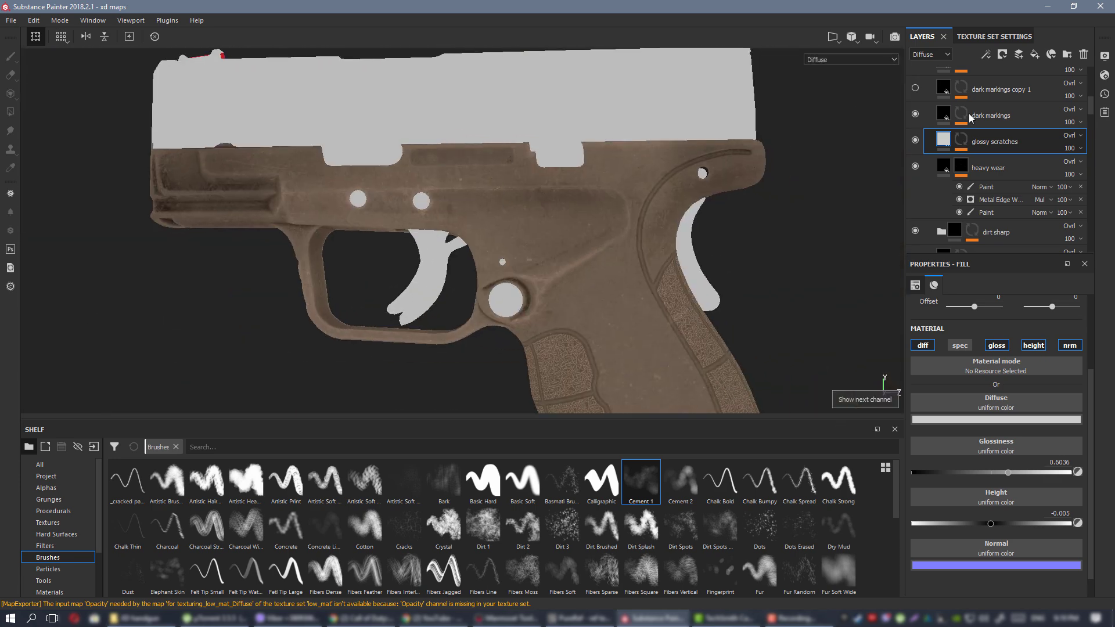
pyautogui.click(914, 114)
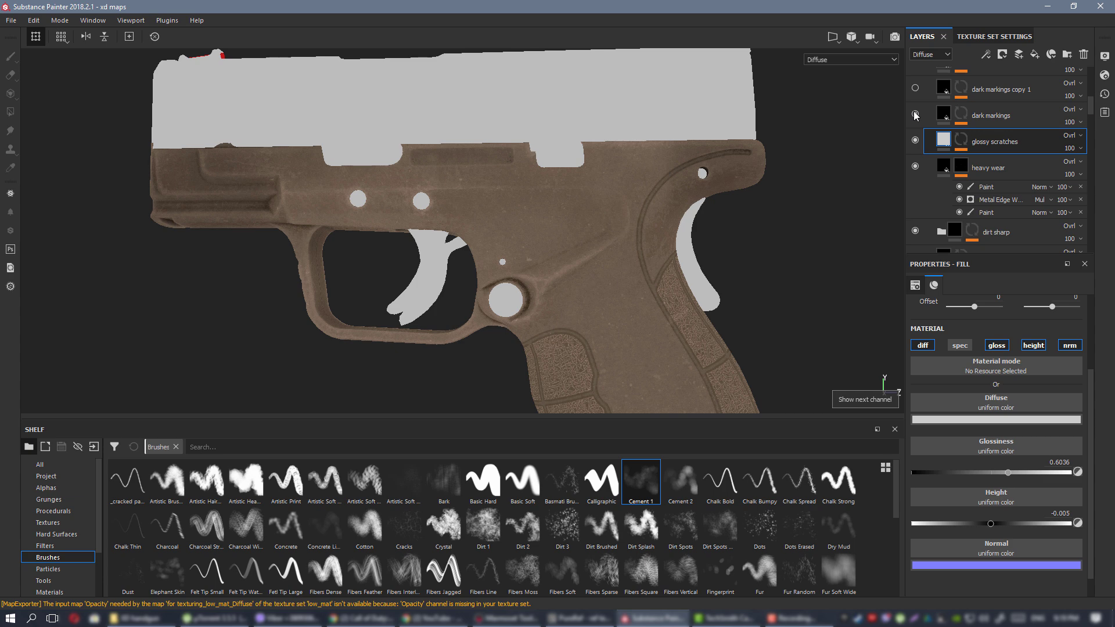
# Turn on the dark markings layer, select its fill, set the diffuse colour to a grey of value 0.246, and return to the material view.
pyautogui.click(914, 113)
pyautogui.click(941, 114)
pyautogui.scroll(1, 943, 116)
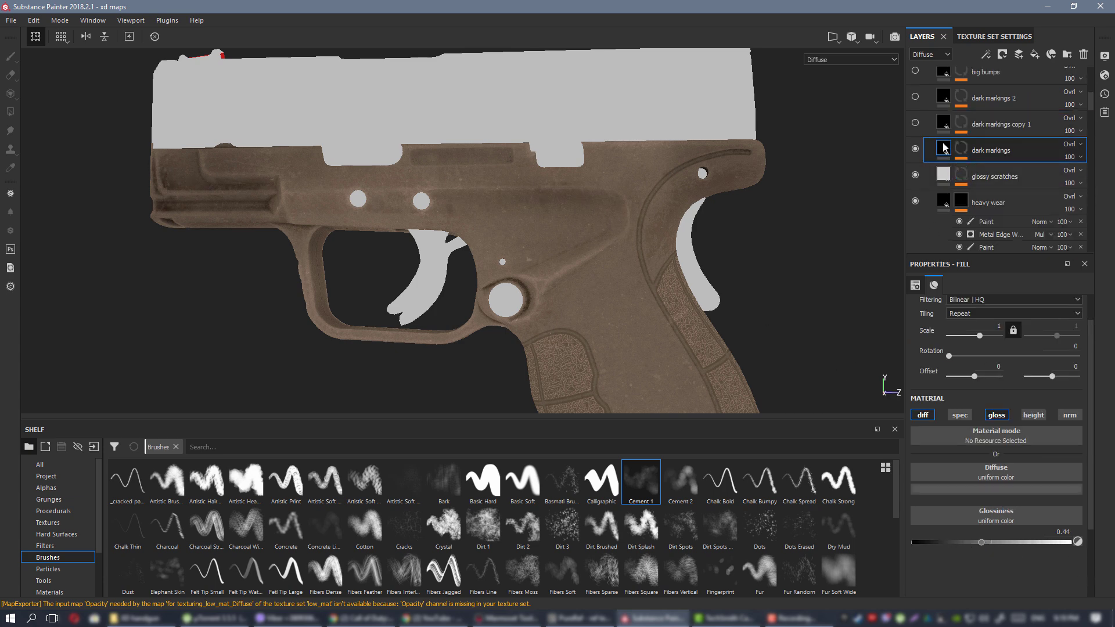
pyautogui.click(1010, 489)
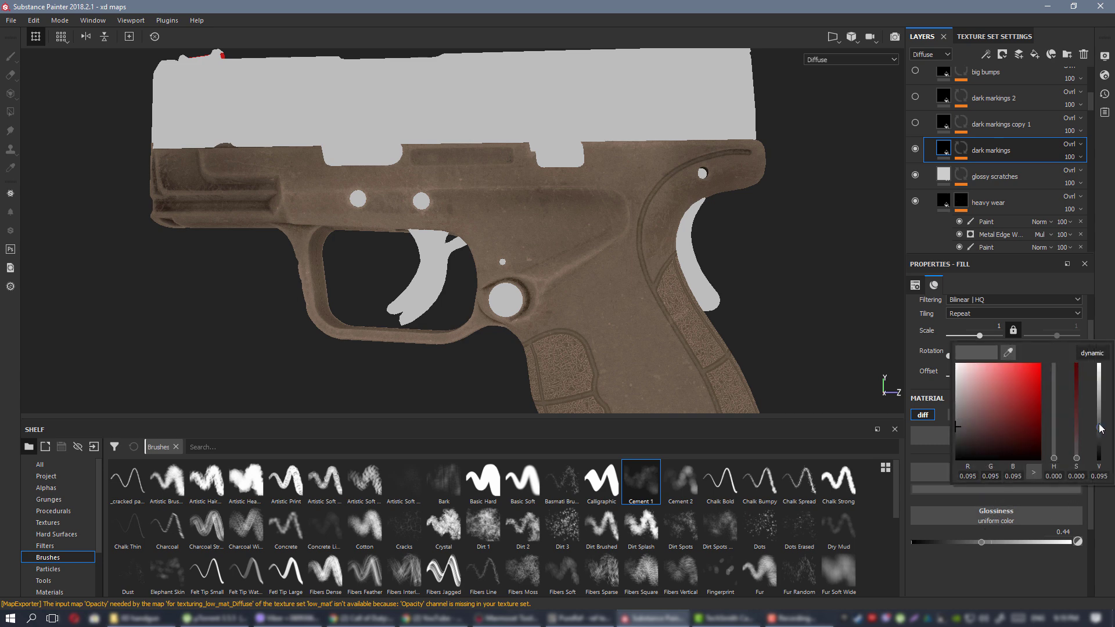
pyautogui.moveTo(1100, 427); pyautogui.dragTo(1103, 413)
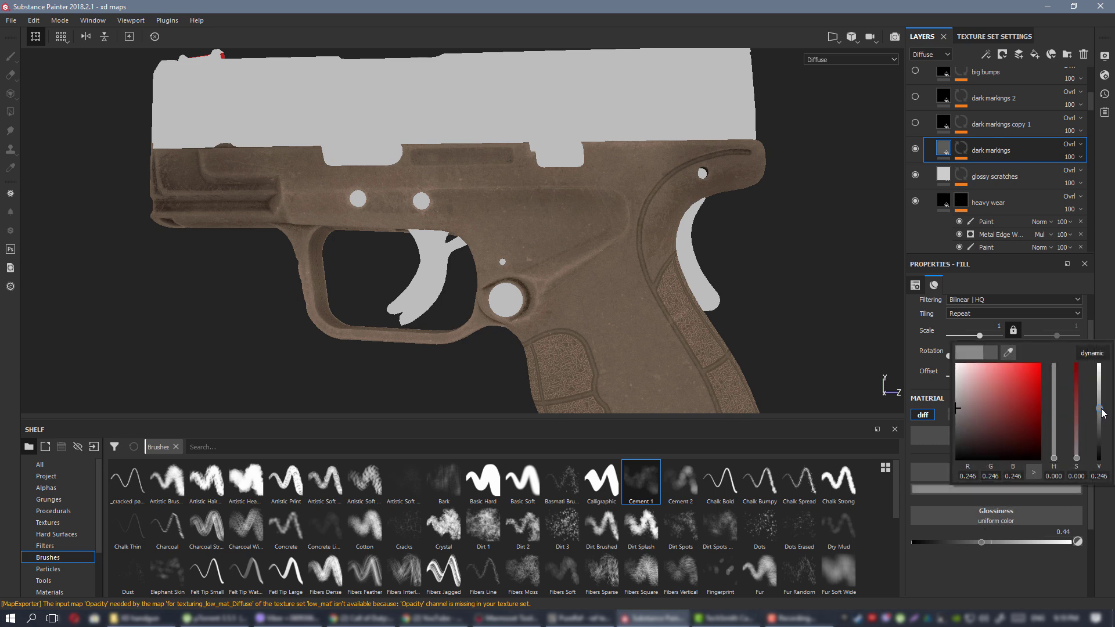
pyautogui.press('m')
# Turn on the dark markings copy 1 layer and check the frame in the diffuse and material views.
pyautogui.scroll(-5, 537, 240)
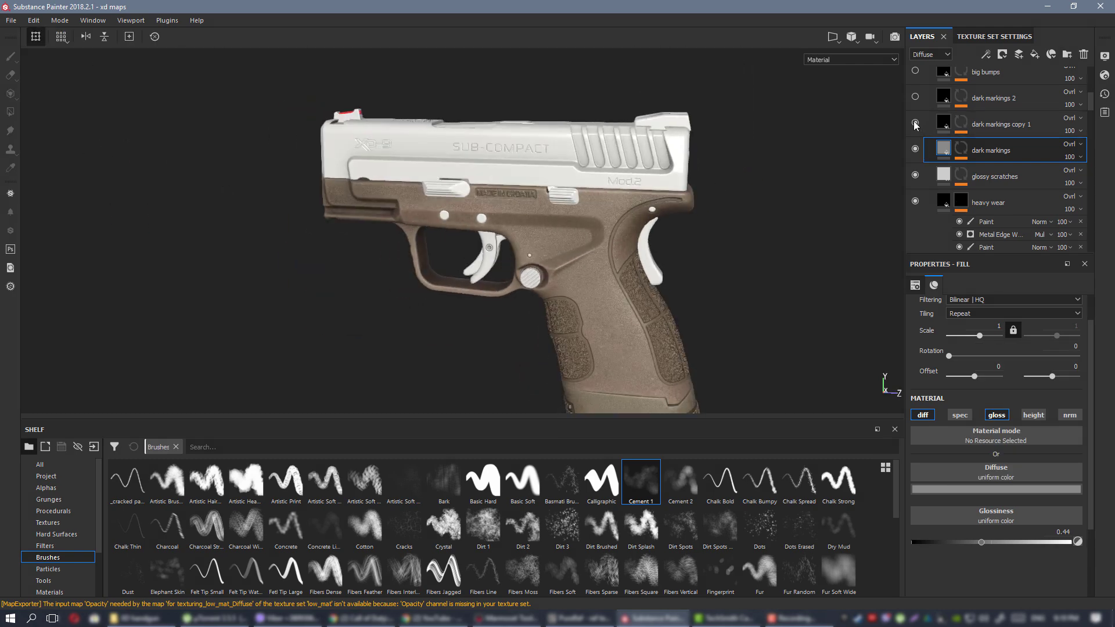
pyautogui.scroll(3, 543, 317)
pyautogui.press('c')
pyautogui.scroll(3, 546, 261)
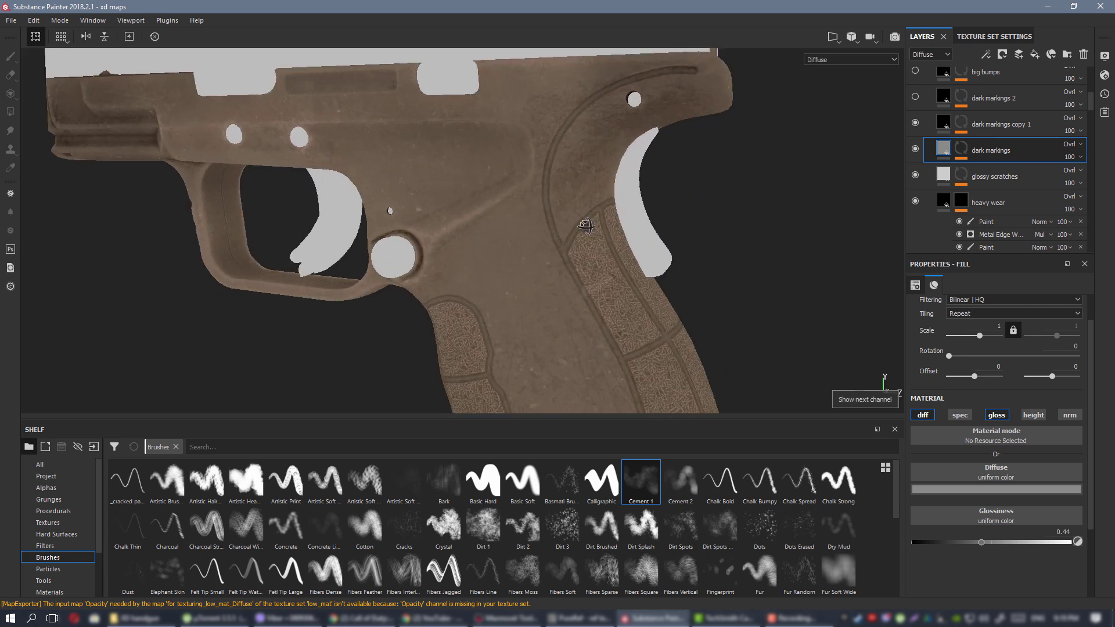
pyautogui.keyDown('alt'); pyautogui.moveTo(544, 261); pyautogui.dragTo(529, 230); pyautogui.keyUp('alt')
pyautogui.press('m')
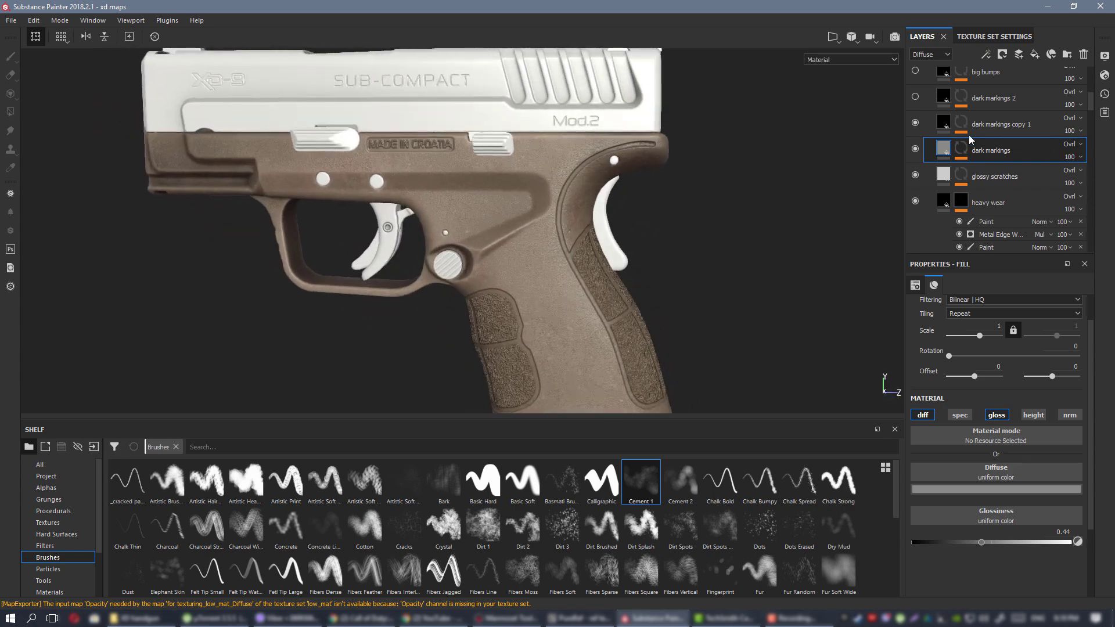
# Turn on the dark markings 2 layer and switch its visibility in the diffuse view to compare its effect.
pyautogui.scroll(1, 948, 122)
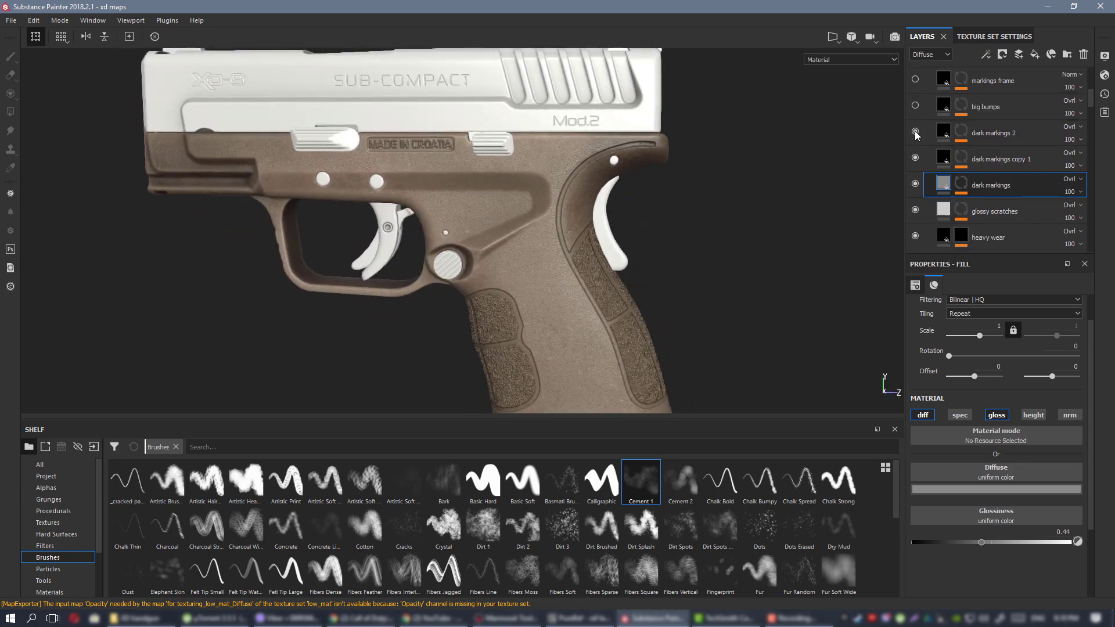
pyautogui.press('c')
pyautogui.keyDown('alt'); pyautogui.moveTo(406, 197); pyautogui.dragTo(461, 199); pyautogui.keyUp('alt')
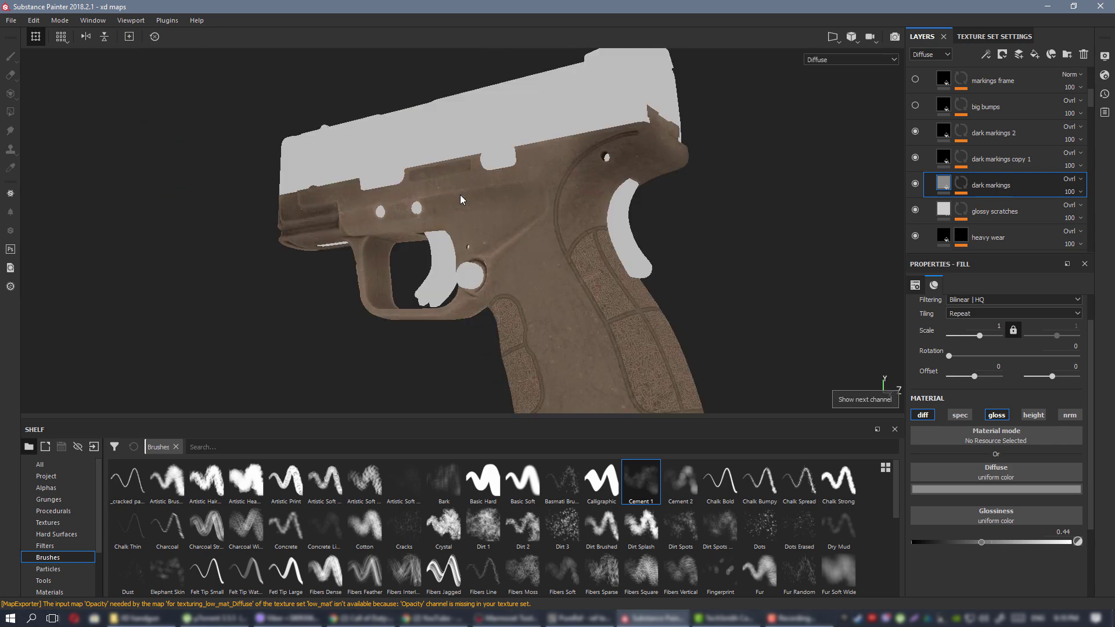
pyautogui.click(914, 130)
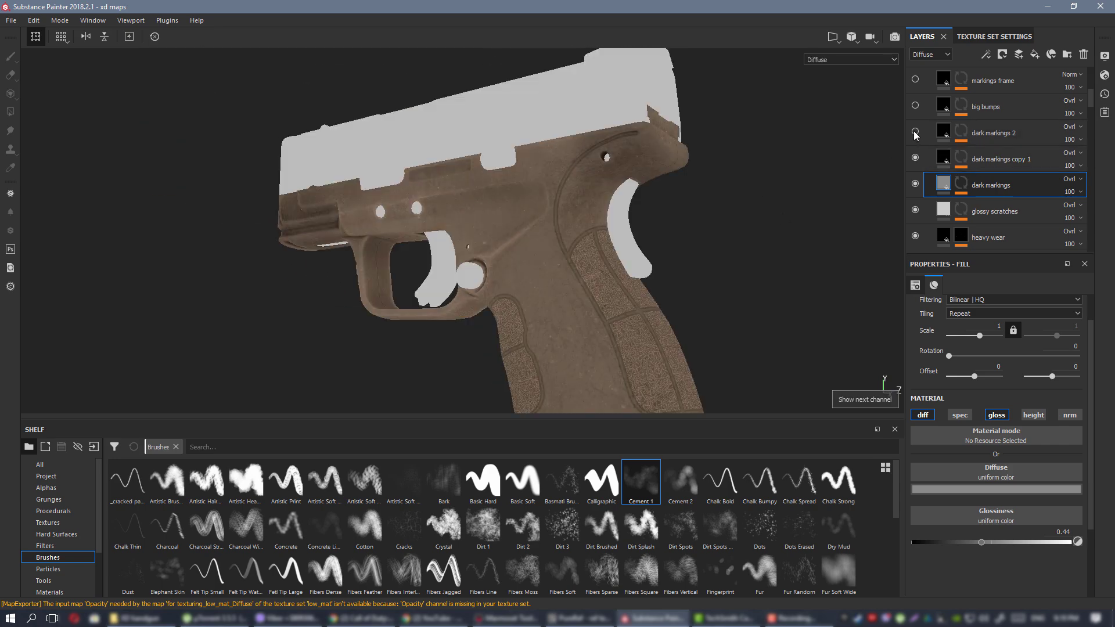
pyautogui.click(913, 131)
# Turn on the big bumps layer and inspect its dents on the frame around the trigger guard in the material view.
pyautogui.click(914, 106)
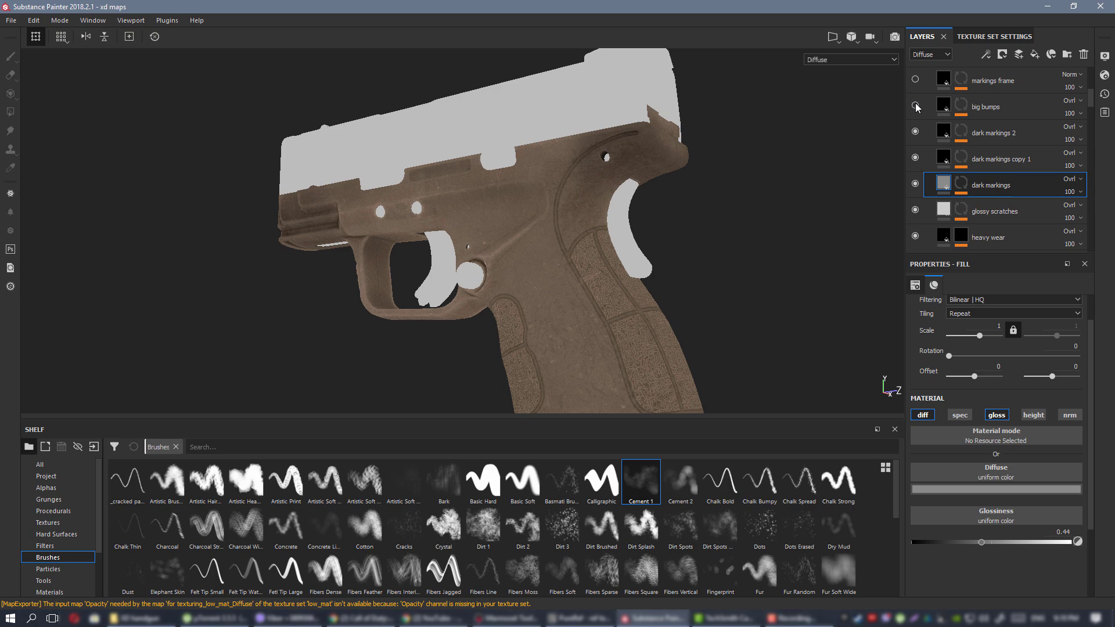
pyautogui.press('m')
pyautogui.keyDown('alt'); pyautogui.moveTo(359, 148); pyautogui.dragTo(424, 174, button='right'); pyautogui.keyUp('alt')
pyautogui.keyDown('alt'); pyautogui.moveTo(424, 174); pyautogui.dragTo(464, 197); pyautogui.keyUp('alt')
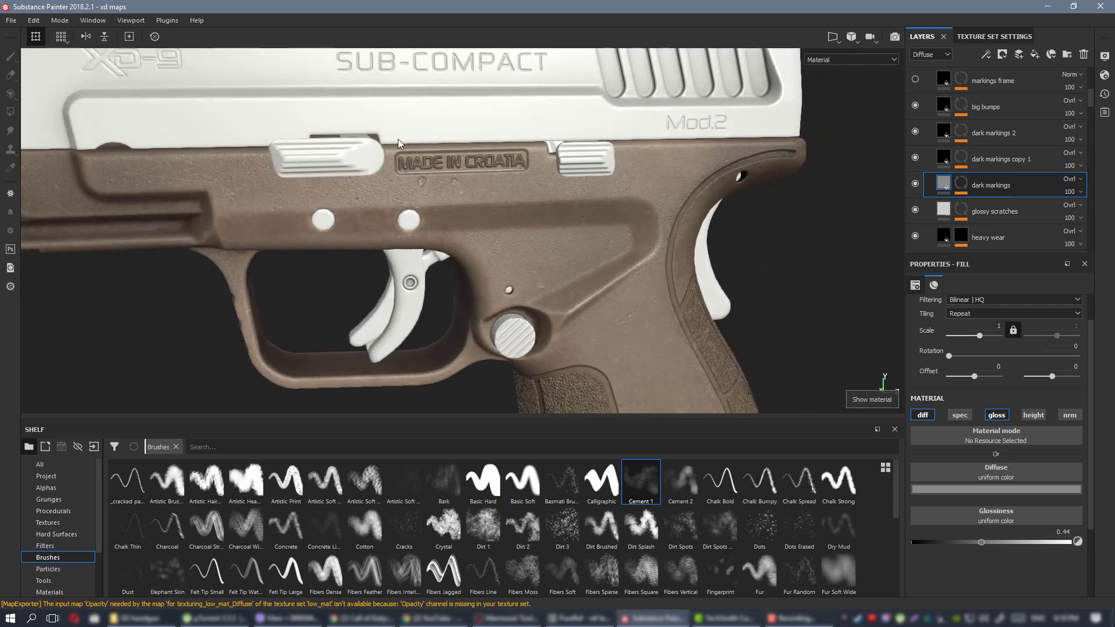
pyautogui.keyDown('alt'); pyautogui.moveTo(465, 198); pyautogui.dragTo(515, 231, button='right'); pyautogui.keyUp('alt')
pyautogui.scroll(-5, 533, 246)
pyautogui.keyDown('alt'); pyautogui.moveTo(443, 331); pyautogui.dragTo(316, 77, button='middle'); pyautogui.keyUp('alt')
pyautogui.keyDown('alt'); pyautogui.moveTo(559, 167); pyautogui.dragTo(509, 120); pyautogui.keyUp('alt')
pyautogui.keyDown('alt'); pyautogui.moveTo(503, 124); pyautogui.dragTo(618, 274, button='middle'); pyautogui.keyUp('alt')
pyautogui.keyDown('alt'); pyautogui.moveTo(618, 273); pyautogui.dragTo(572, 230); pyautogui.keyUp('alt')
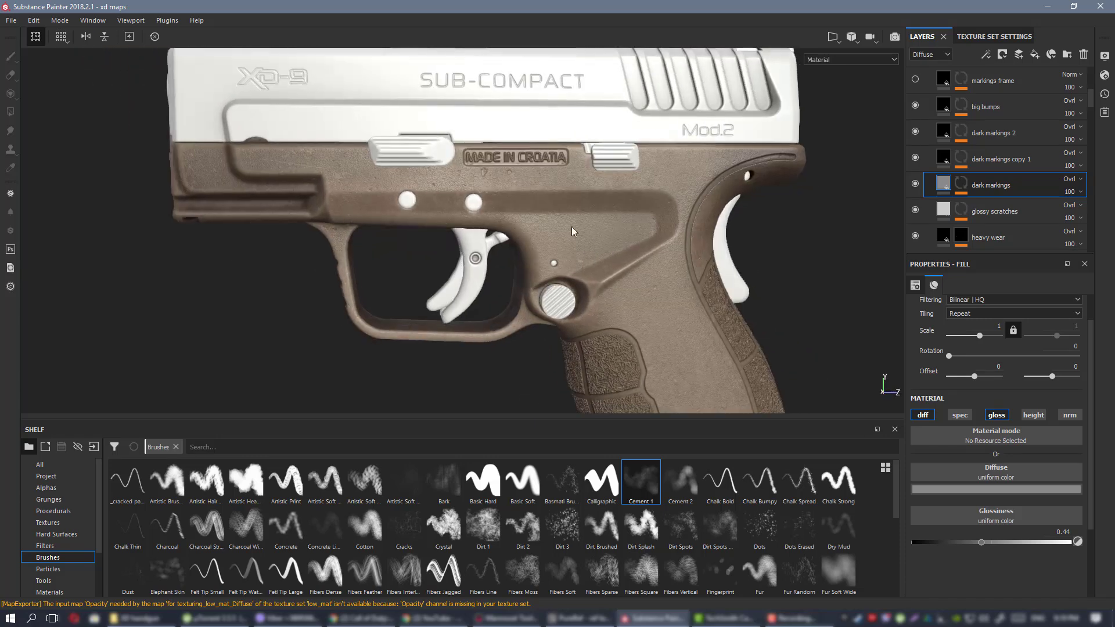
pyautogui.scroll(4, 572, 230)
pyautogui.keyDown('alt'); pyautogui.moveTo(572, 230); pyautogui.dragTo(573, 290, button='middle'); pyautogui.keyUp('alt')
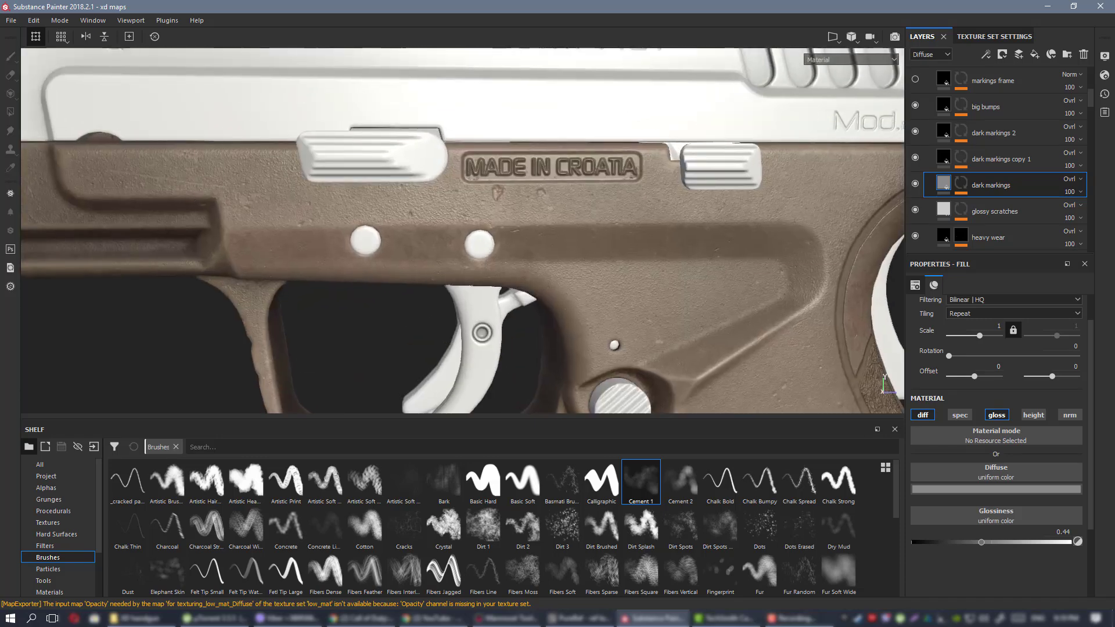
pyautogui.click(915, 106)
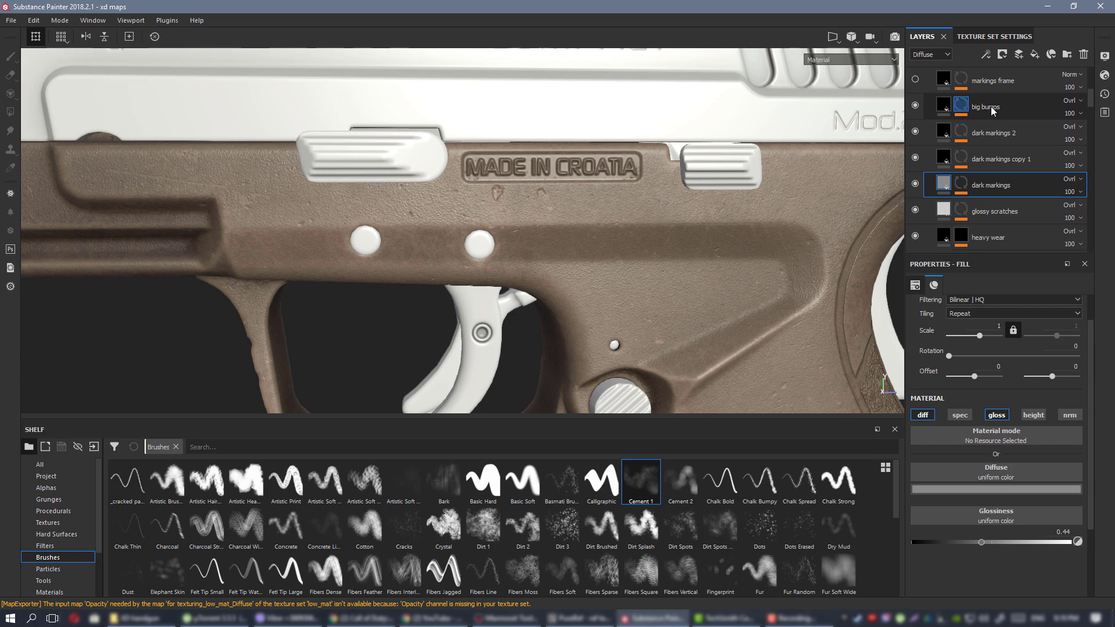
# Select the big bumps layer's mask, turn off its Blur filter, and examine the dents below the MADE IN CROATIA marking.
pyautogui.click(992, 111)
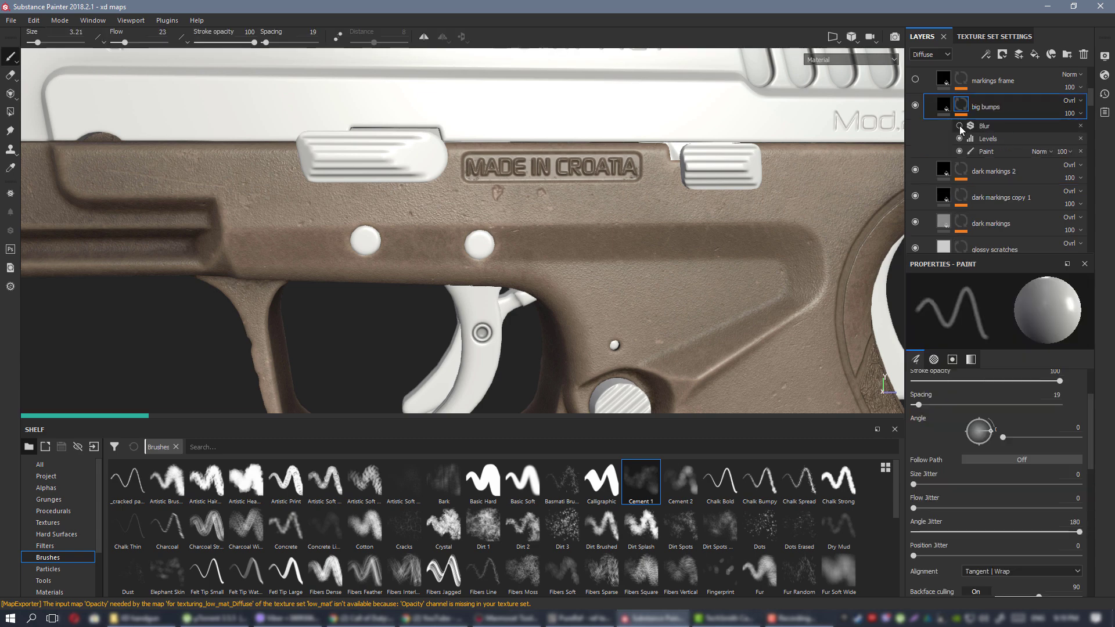
pyautogui.scroll(4, 516, 203)
pyautogui.keyDown('alt'); pyautogui.moveTo(593, 250); pyautogui.dragTo(621, 306); pyautogui.keyUp('alt')
pyautogui.keyDown('alt'); pyautogui.moveTo(622, 306); pyautogui.dragTo(552, 262, button='right'); pyautogui.keyUp('alt')
pyautogui.keyDown('alt'); pyautogui.moveTo(552, 261); pyautogui.dragTo(535, 263); pyautogui.keyUp('alt')
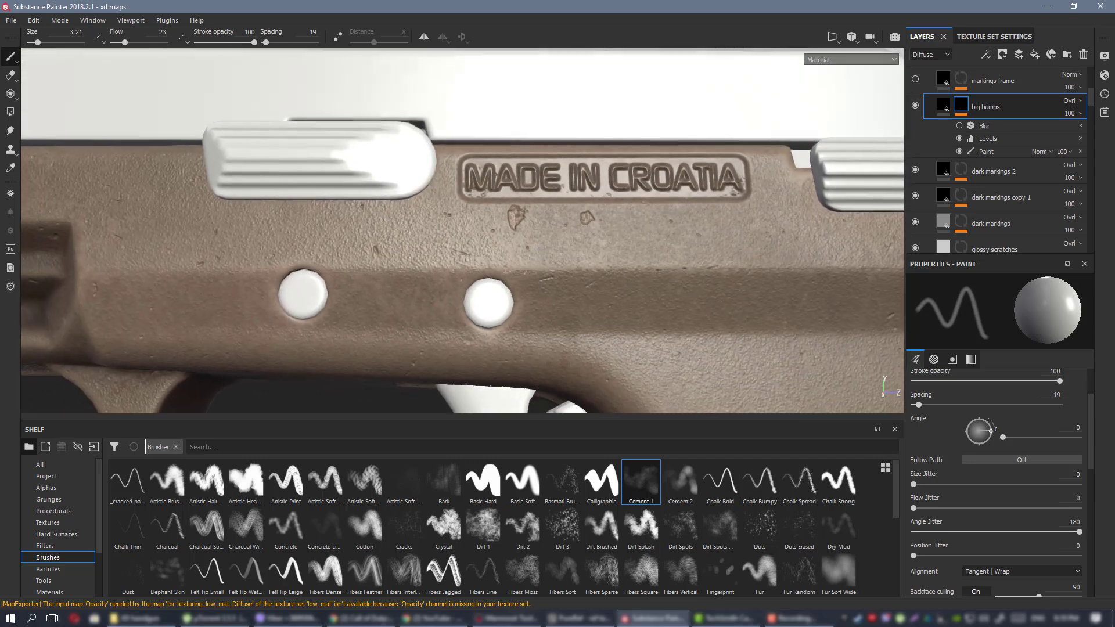
pyautogui.keyDown('alt'); pyautogui.moveTo(552, 260); pyautogui.dragTo(592, 262, button='right'); pyautogui.keyUp('alt')
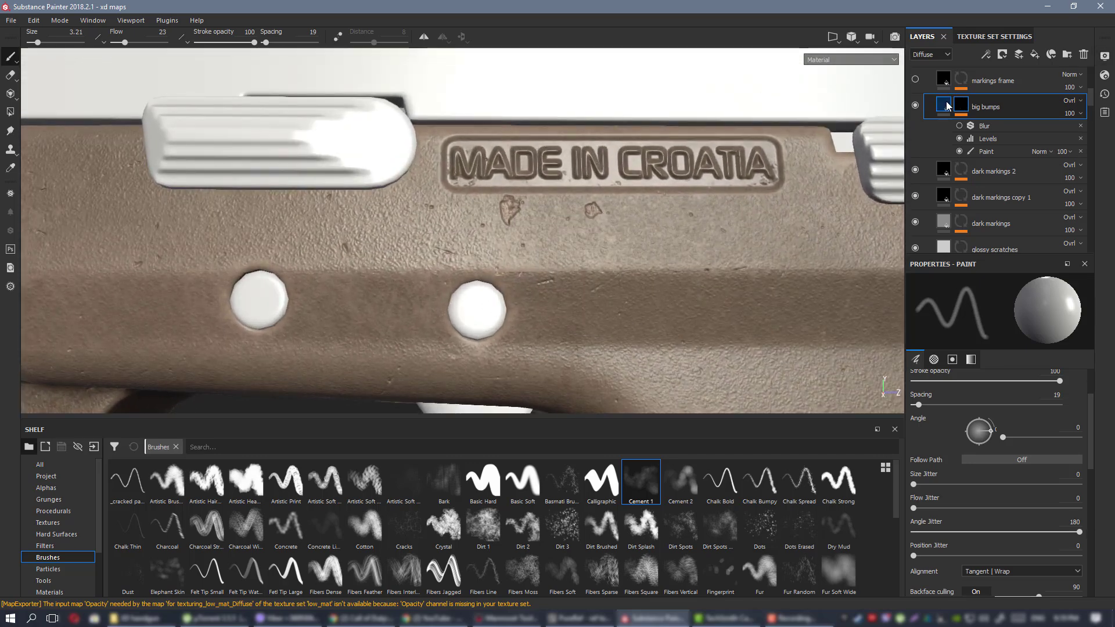
# Select the big bumps layer's fill to review its channels and switch the layer's visibility to compare its effect up close.
pyautogui.click(946, 105)
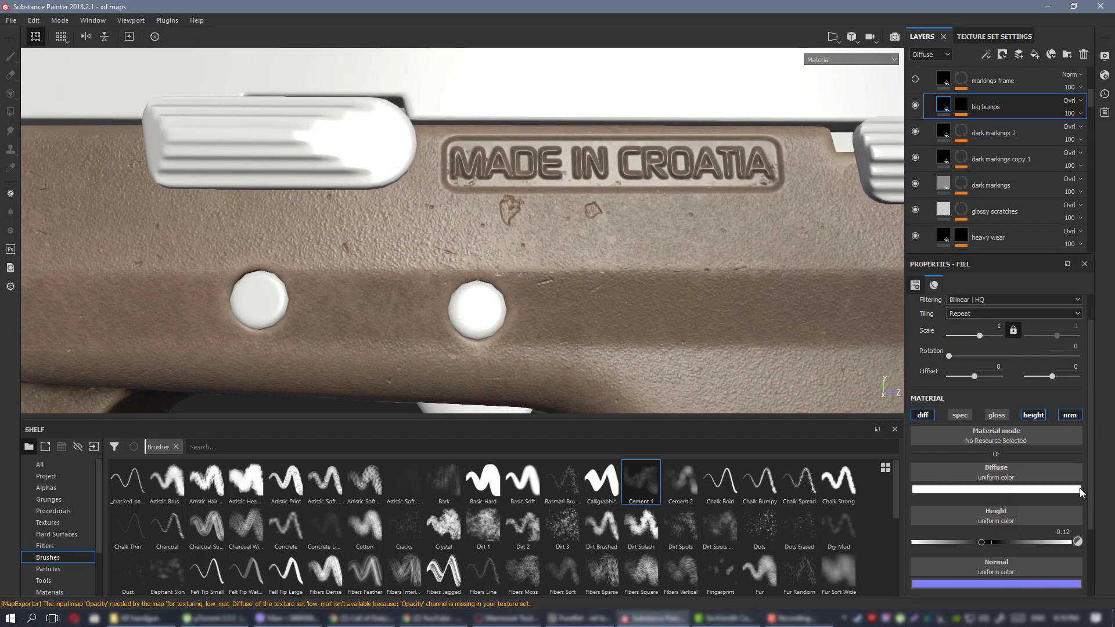
pyautogui.scroll(-2, 1046, 441)
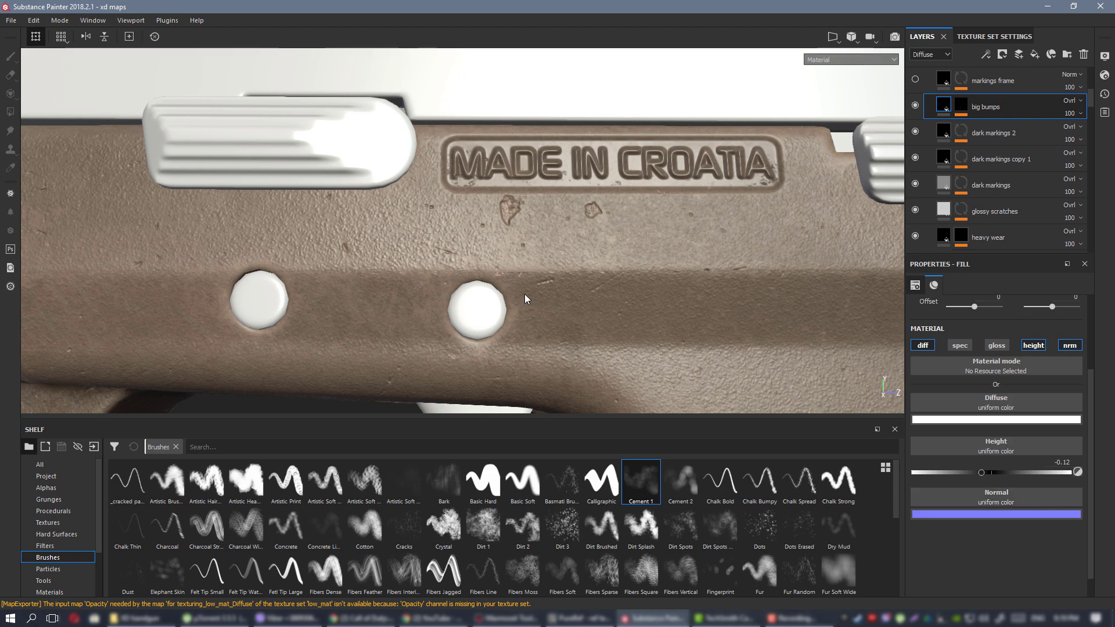
pyautogui.keyDown('alt'); pyautogui.moveTo(526, 299); pyautogui.dragTo(549, 280); pyautogui.keyUp('alt')
pyautogui.click(915, 106)
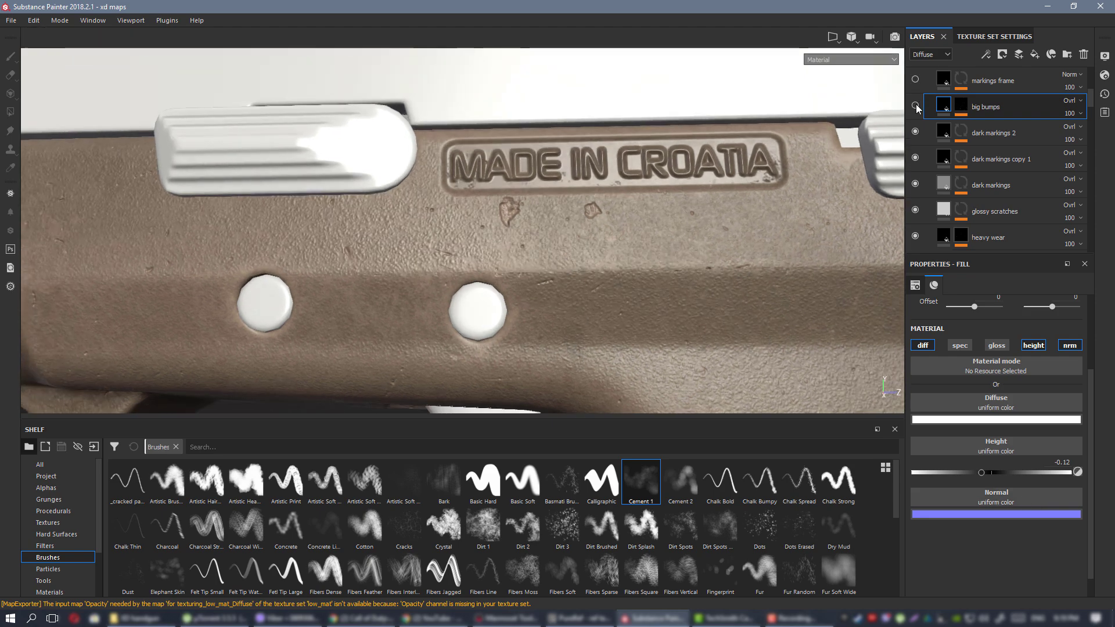
pyautogui.click(915, 106)
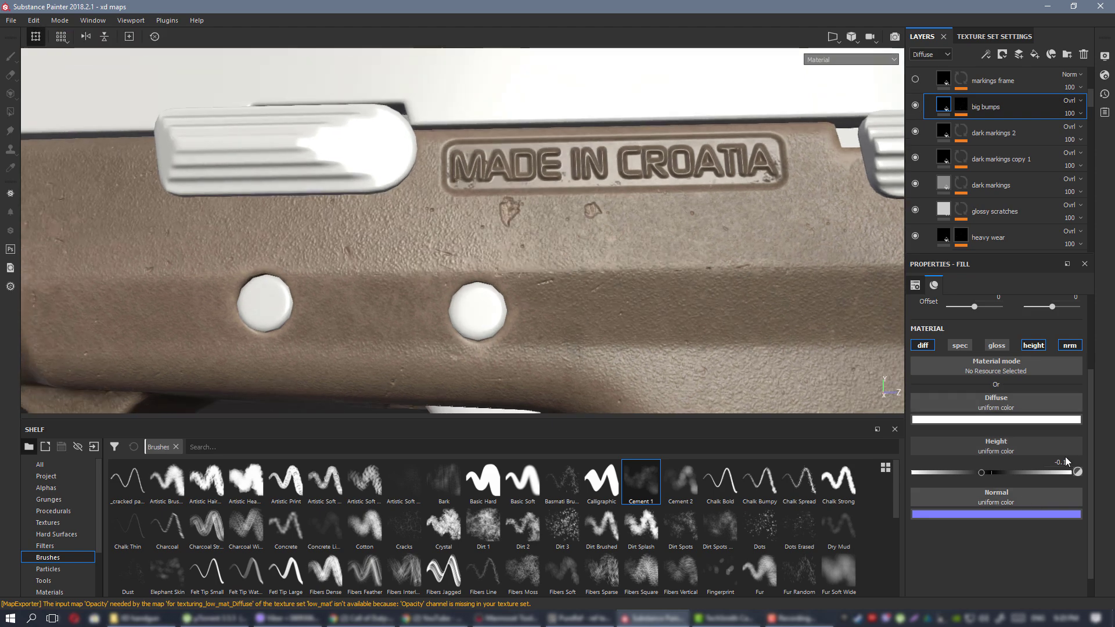
# Switch the big bumps fill's normal channel off and back on, and show the Normal channel in the layer stack.
pyautogui.click(1070, 345)
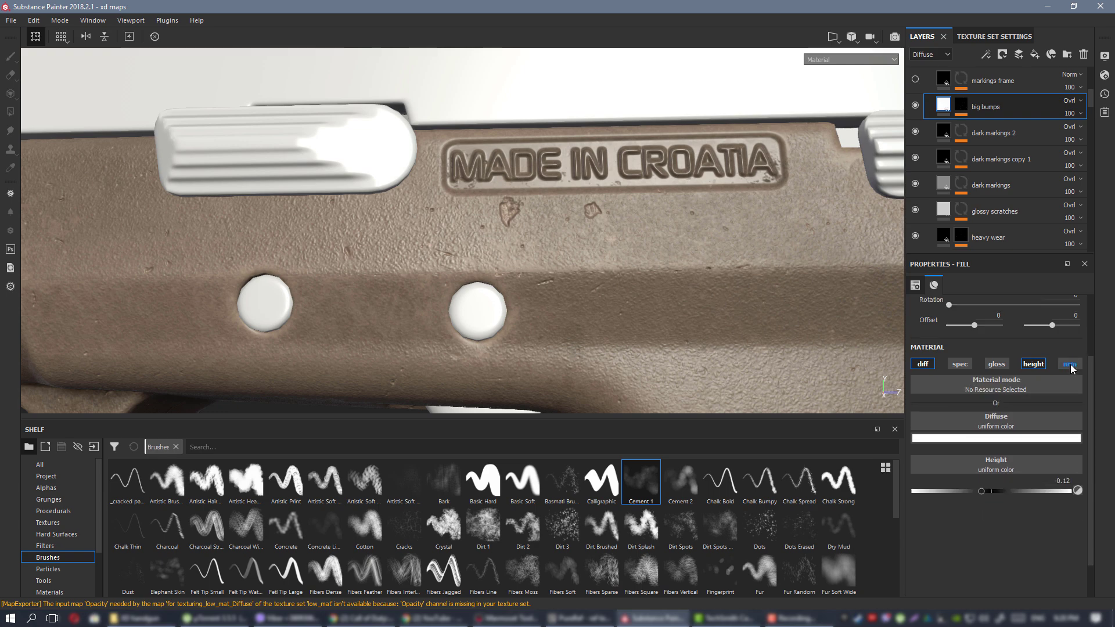
pyautogui.click(1071, 366)
pyautogui.click(935, 54)
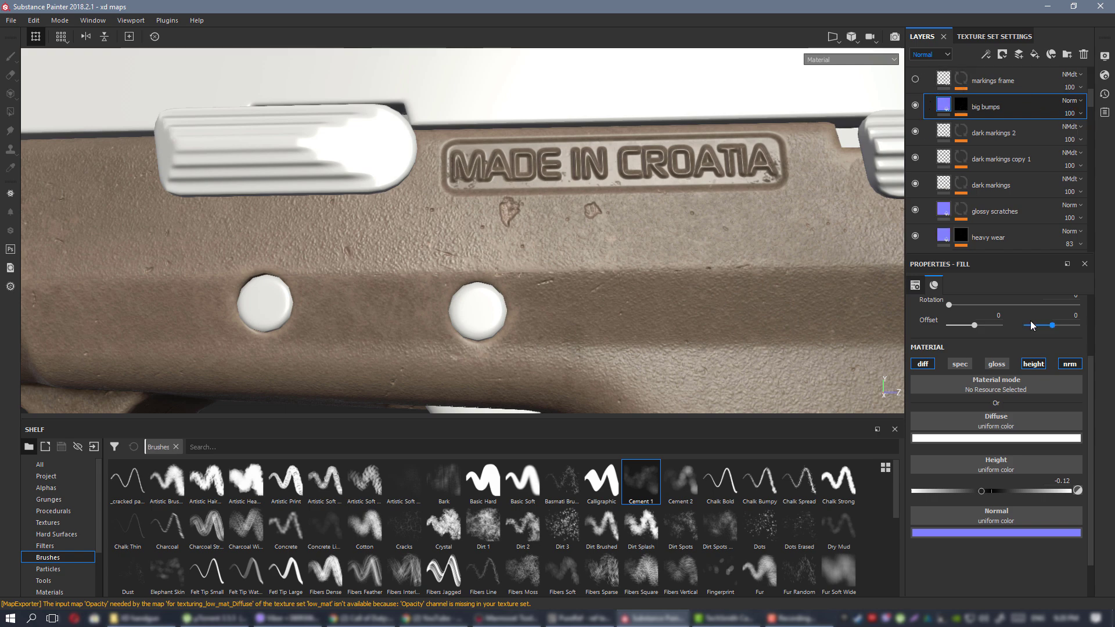
pyautogui.click(915, 107)
# Examine the bumps and wear across the frame, grip and magazine from several angles.
pyautogui.keyDown('alt'); pyautogui.moveTo(662, 294); pyautogui.dragTo(621, 335, button='right'); pyautogui.keyUp('alt')
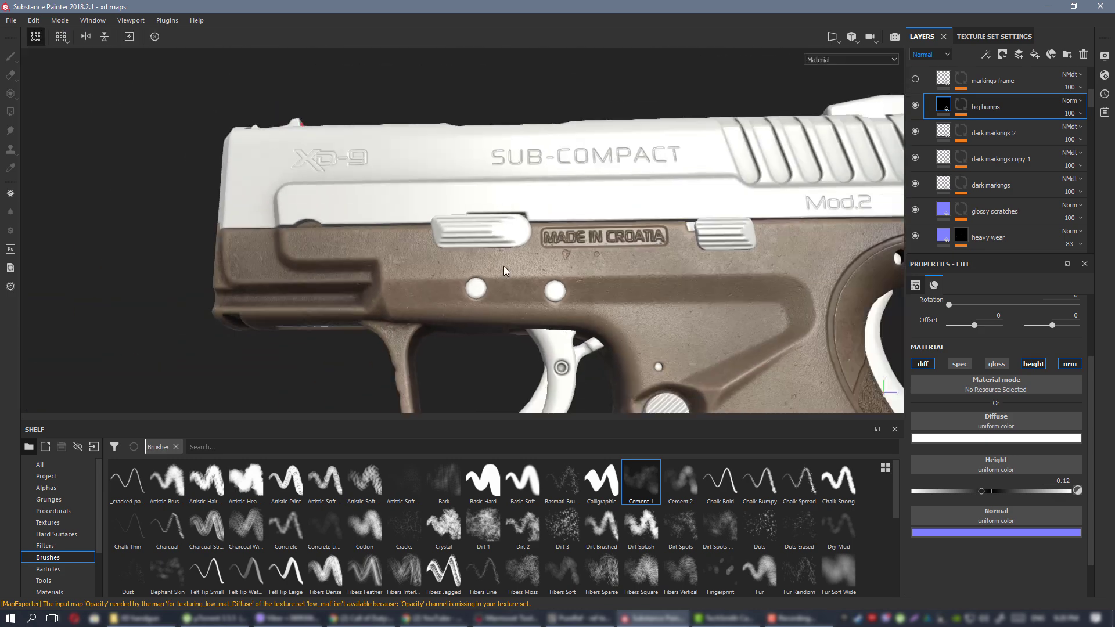
pyautogui.keyDown('alt'); pyautogui.moveTo(622, 335); pyautogui.dragTo(490, 236, button='middle'); pyautogui.keyUp('alt')
pyautogui.keyDown('alt'); pyautogui.moveTo(490, 236); pyautogui.dragTo(551, 179); pyautogui.keyUp('alt')
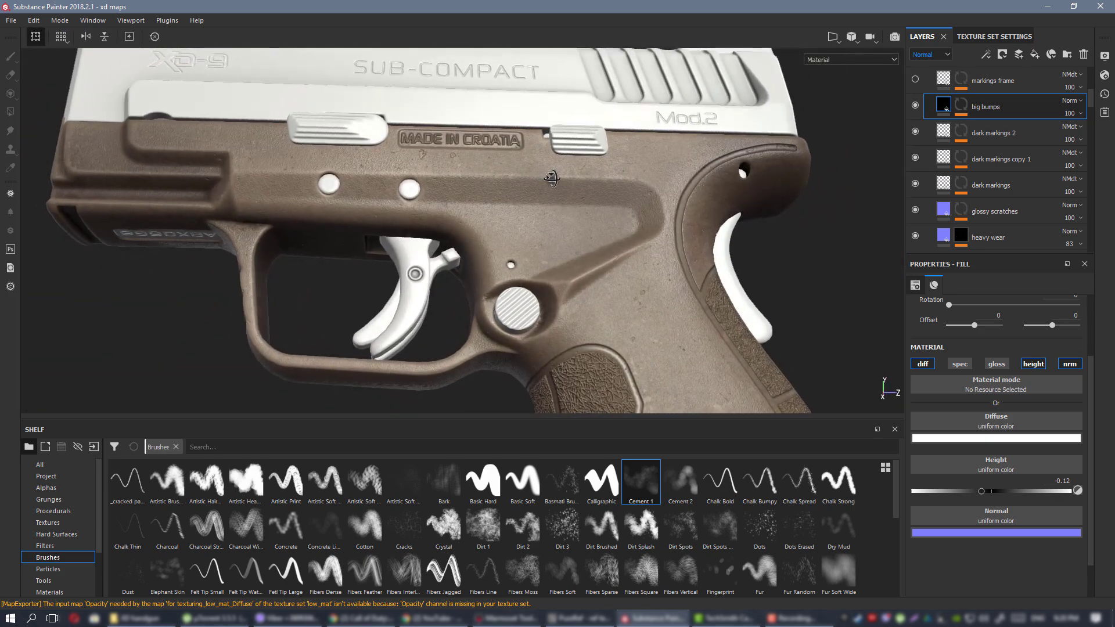
pyautogui.keyDown('alt'); pyautogui.moveTo(405, 186); pyautogui.dragTo(370, 244); pyautogui.keyUp('alt')
pyautogui.scroll(-4, 616, 227)
pyautogui.keyDown('alt'); pyautogui.moveTo(527, 219); pyautogui.dragTo(520, 177, button='middle'); pyautogui.keyUp('alt')
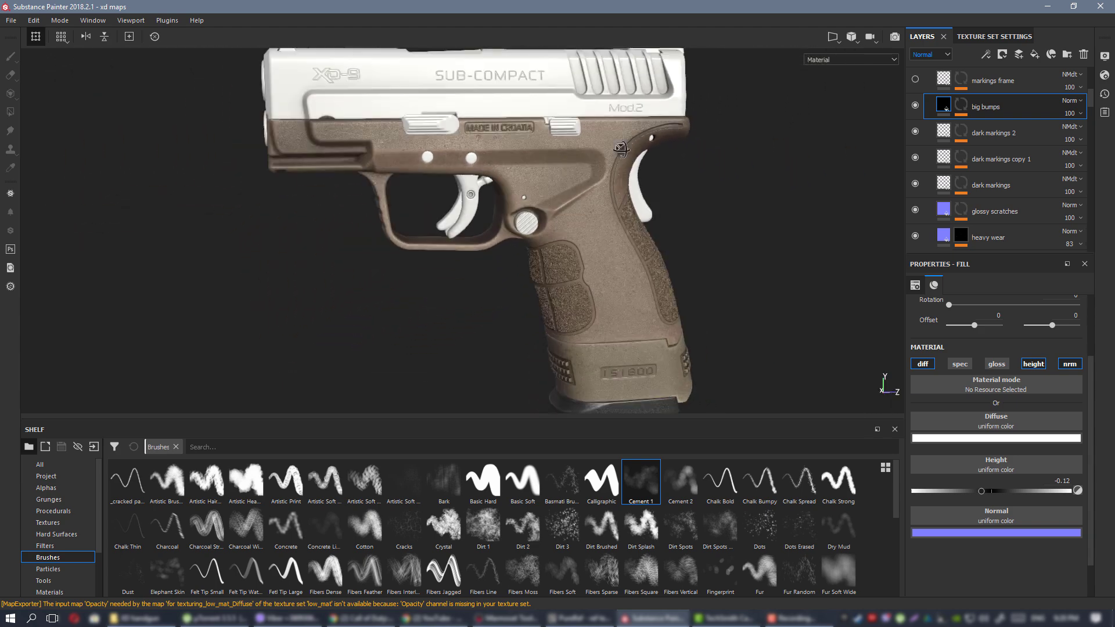
pyautogui.keyDown('alt'); pyautogui.moveTo(520, 177); pyautogui.dragTo(696, 261); pyautogui.keyUp('alt')
pyautogui.scroll(3, 591, 198)
pyautogui.keyDown('alt'); pyautogui.moveTo(591, 198); pyautogui.dragTo(619, 174); pyautogui.keyUp('alt')
pyautogui.scroll(1, 995, 160)
pyautogui.scroll(1, 990, 156)
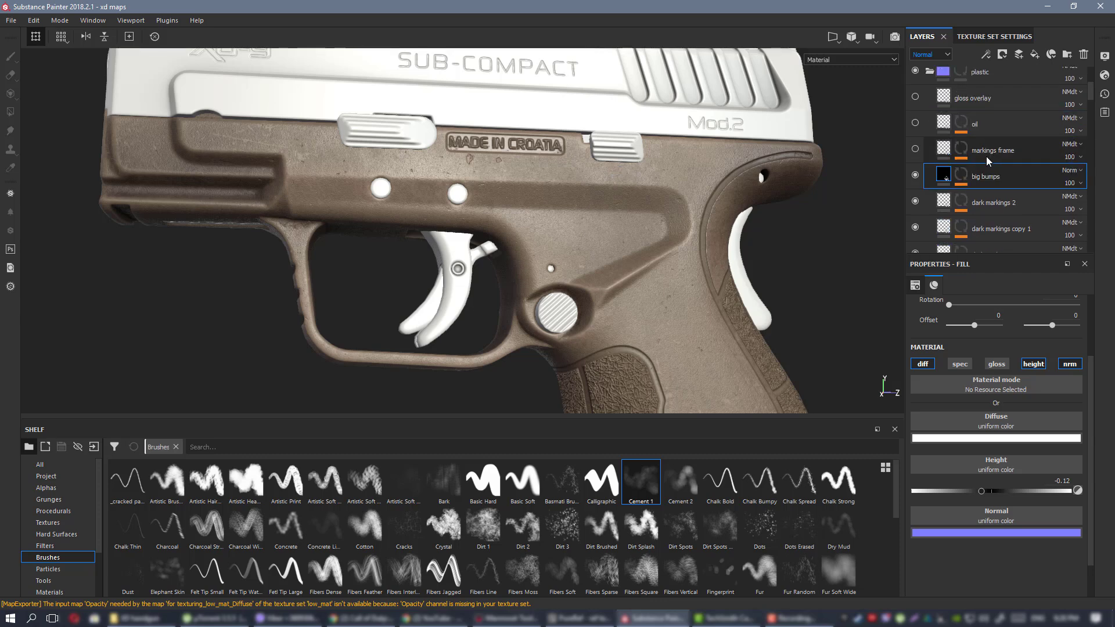
# Turn on the markings frame and oil layers and check them on the frame.
pyautogui.click(915, 149)
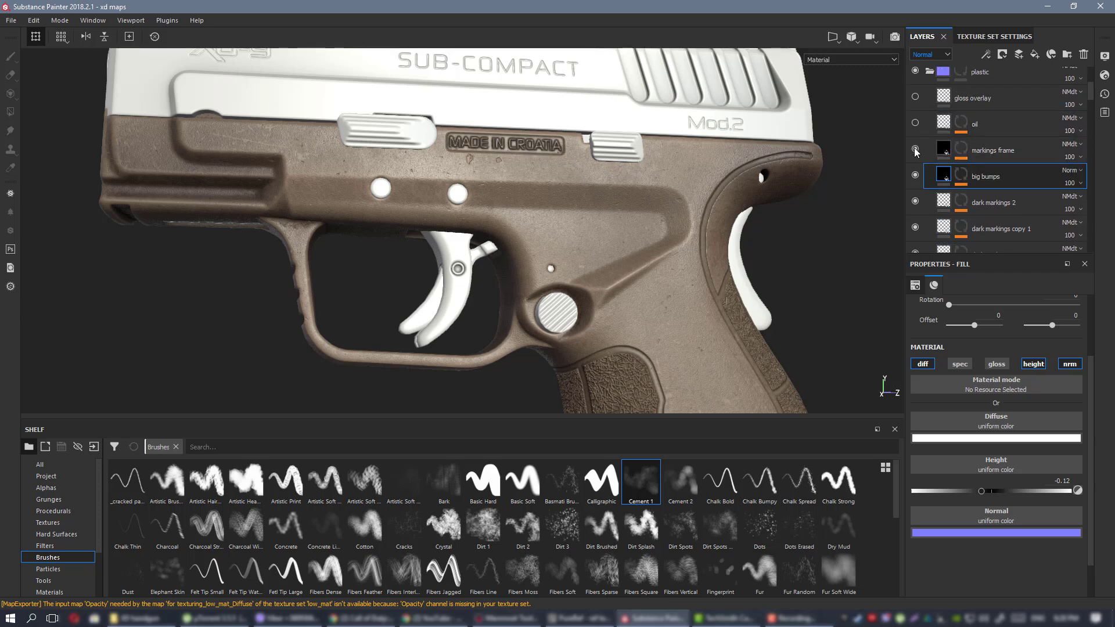
pyautogui.keyDown('alt'); pyautogui.moveTo(682, 203); pyautogui.dragTo(567, 231); pyautogui.keyUp('alt')
pyautogui.keyDown('alt'); pyautogui.moveTo(567, 231); pyautogui.dragTo(548, 165, button='right'); pyautogui.keyUp('alt')
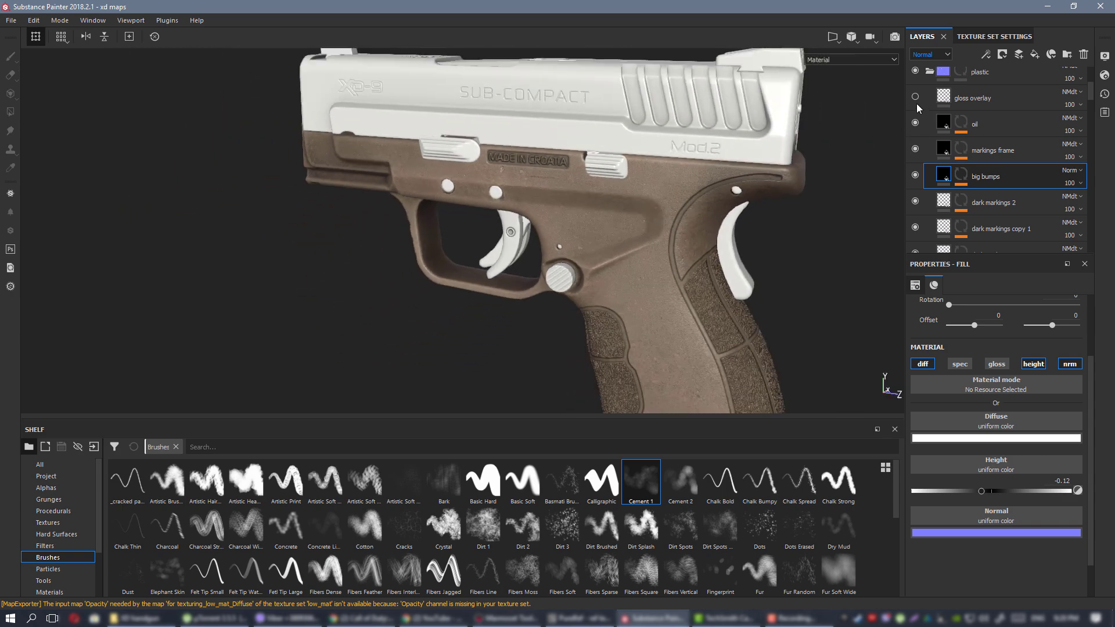
# Turn on the gloss overlay layer and switch its visibility to compare its effect on the plastic.
pyautogui.keyDown('alt'); pyautogui.moveTo(752, 287); pyautogui.dragTo(690, 227, button='right'); pyautogui.keyUp('alt')
pyautogui.keyDown('alt'); pyautogui.moveTo(690, 228); pyautogui.dragTo(668, 212); pyautogui.keyUp('alt')
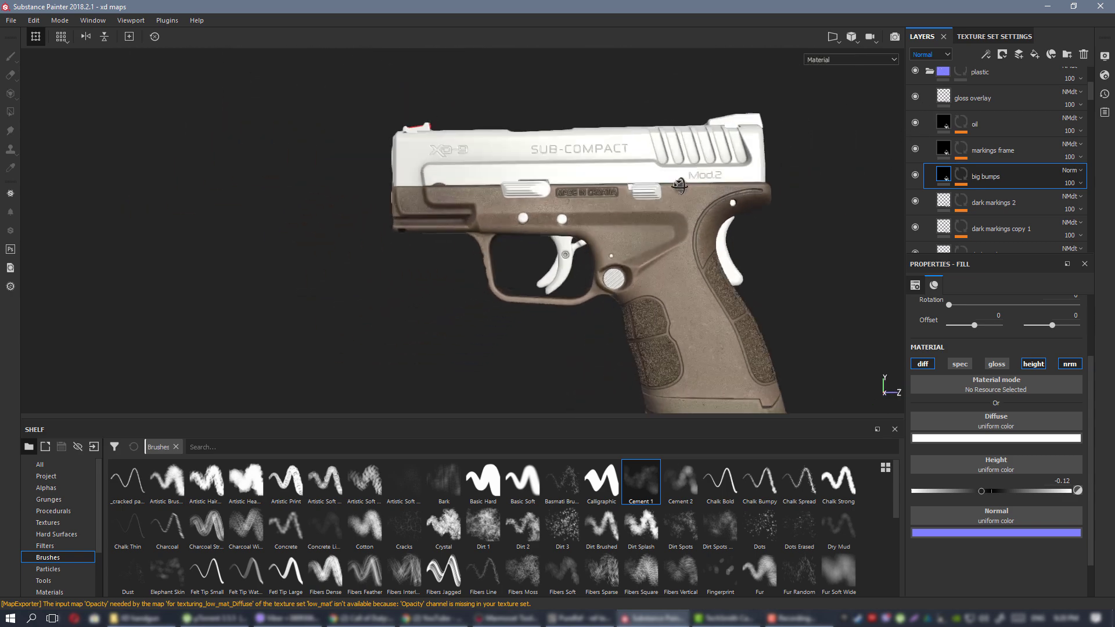
pyautogui.keyDown('alt'); pyautogui.moveTo(668, 212); pyautogui.dragTo(636, 163, button='middle'); pyautogui.keyUp('alt')
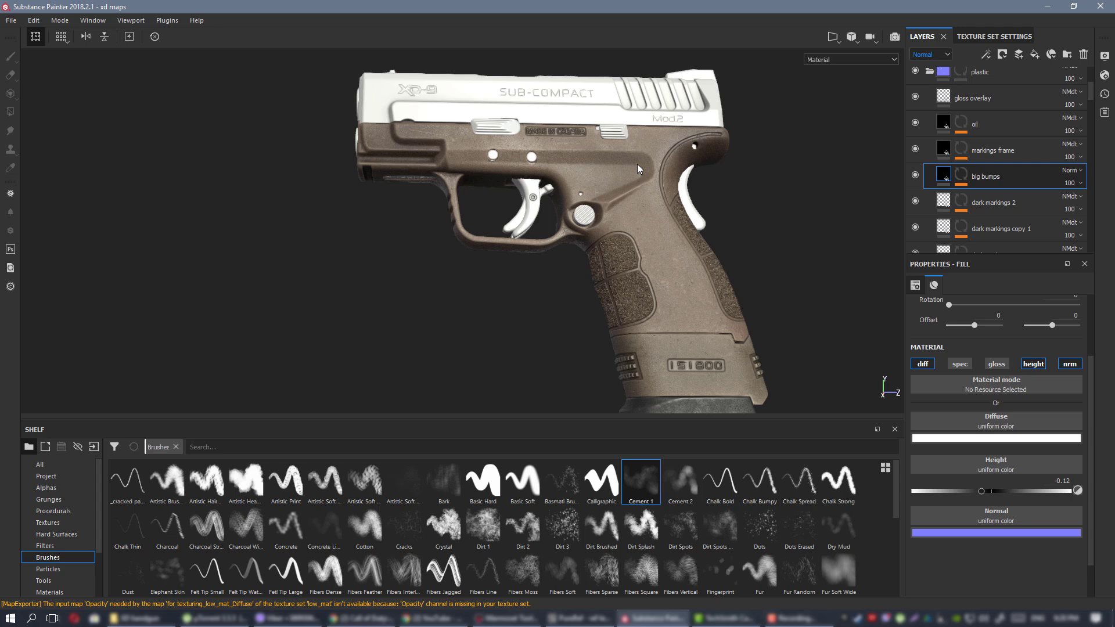
pyautogui.click(914, 96)
pyautogui.click(914, 96)
# Examine the complete plastic material on the magazine base, the grip and both sides of the frame.
pyautogui.keyDown('alt'); pyautogui.moveTo(667, 194); pyautogui.dragTo(574, 152, button='middle'); pyautogui.keyUp('alt')
pyautogui.keyDown('alt'); pyautogui.moveTo(575, 152); pyautogui.dragTo(585, 156); pyautogui.keyUp('alt')
pyautogui.keyDown('alt'); pyautogui.moveTo(584, 155); pyautogui.dragTo(656, 341, button='right'); pyautogui.keyUp('alt')
pyautogui.keyDown('alt'); pyautogui.moveTo(656, 341); pyautogui.dragTo(609, 150, button='middle'); pyautogui.keyUp('alt')
pyautogui.keyDown('alt'); pyautogui.moveTo(610, 149); pyautogui.dragTo(781, 326, button='right'); pyautogui.keyUp('alt')
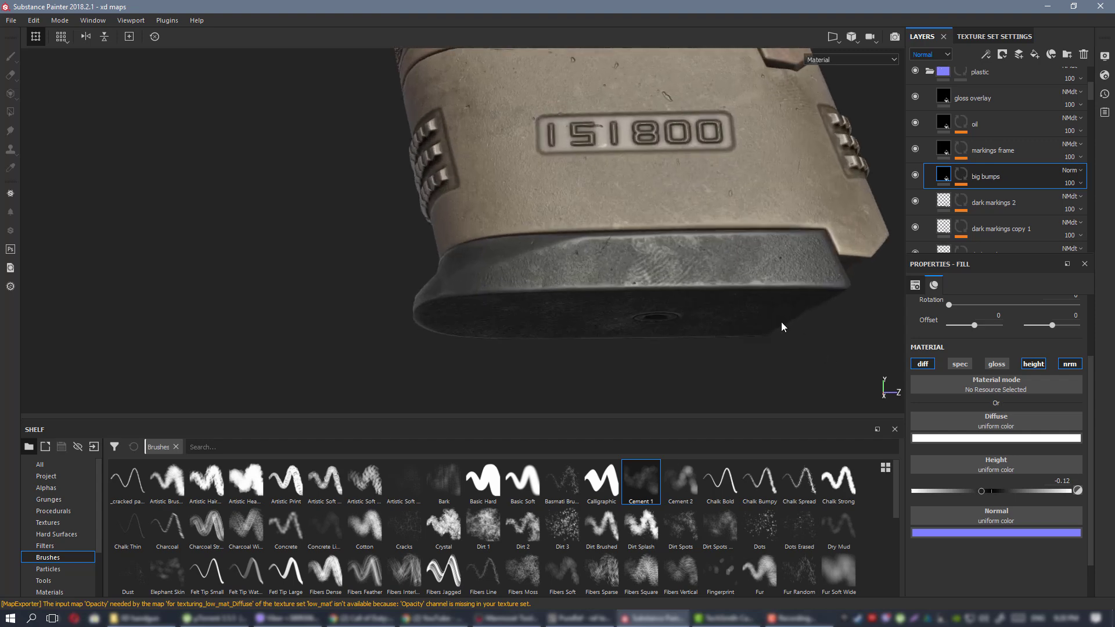
pyautogui.keyDown('alt'); pyautogui.moveTo(781, 326); pyautogui.dragTo(801, 316); pyautogui.keyUp('alt')
pyautogui.keyDown('alt'); pyautogui.moveTo(801, 316); pyautogui.dragTo(527, 193, button='right'); pyautogui.keyUp('alt')
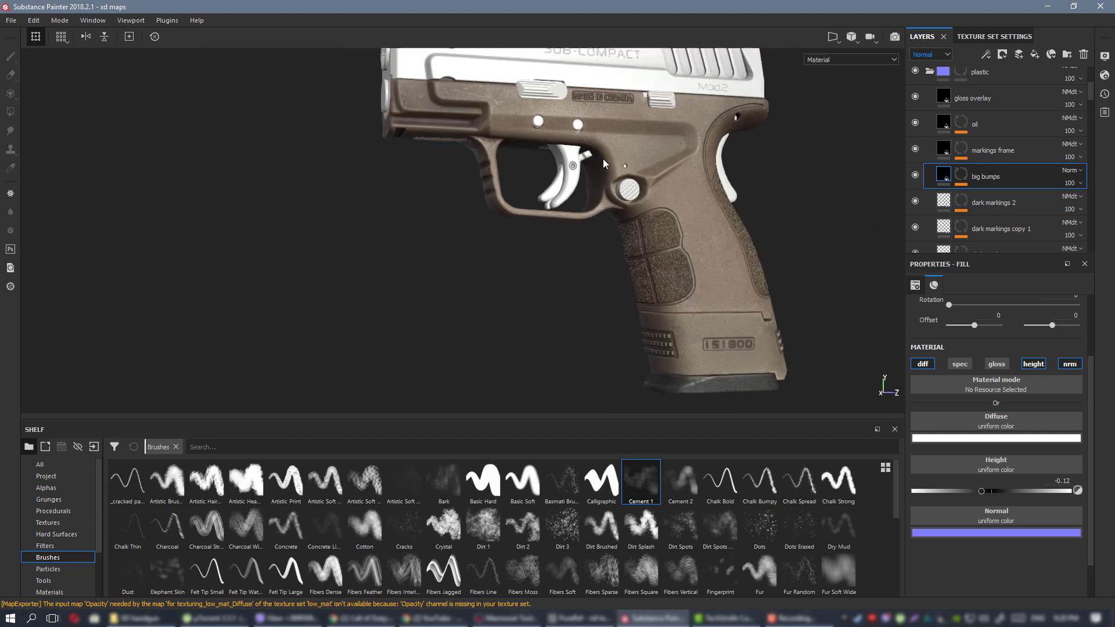
pyautogui.moveTo(526, 194)
pyautogui.keyDown('alt'); pyautogui.mouseDown()
pyautogui.moveTo(753, 170)
pyautogui.moveTo(505, 199)
pyautogui.mouseUp(); pyautogui.keyUp('alt')
pyautogui.moveTo(505, 199)
pyautogui.keyDown('shift'); pyautogui.mouseDown(button='right')
pyautogui.moveTo(465, 194)
pyautogui.moveTo(517, 188)
pyautogui.mouseUp(button='right'); pyautogui.keyUp('shift')
pyautogui.scroll(-8, 516, 188)
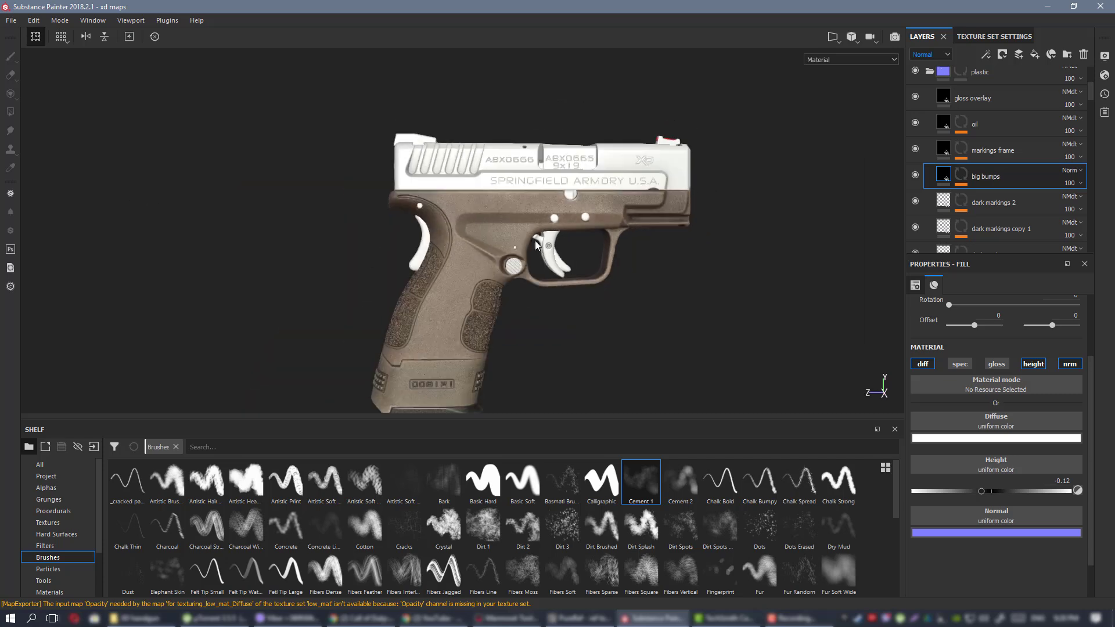
pyautogui.keyDown('alt'); pyautogui.moveTo(446, 206); pyautogui.dragTo(531, 197); pyautogui.keyUp('alt')
pyautogui.scroll(2, 990, 145)
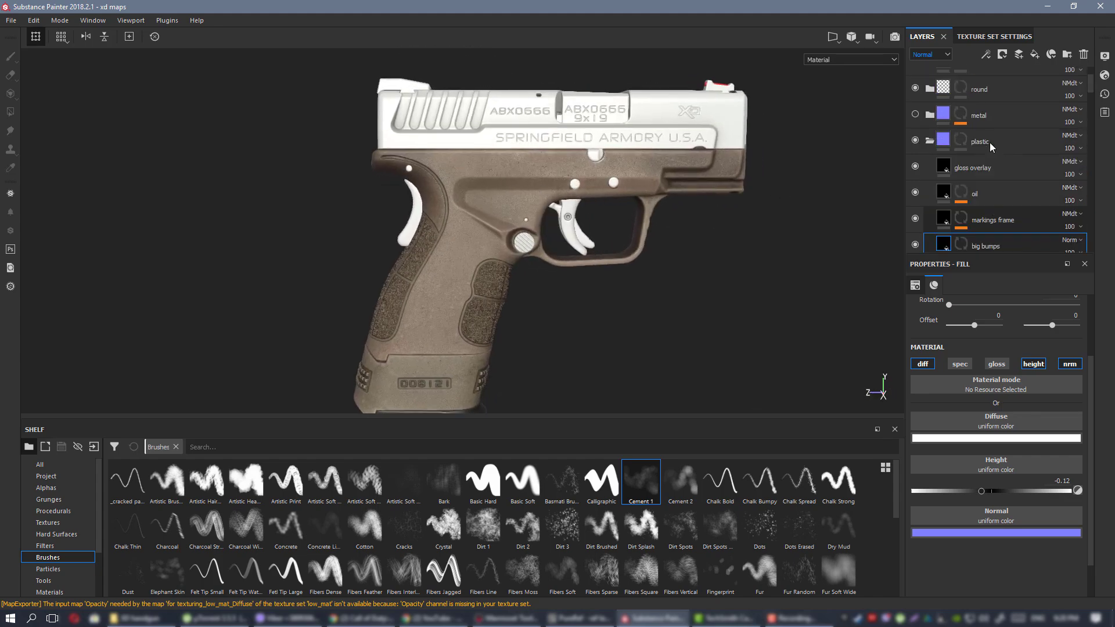
# Collapse the plastic group and turn the metal group back on to show the complete pistol.
pyautogui.click(927, 142)
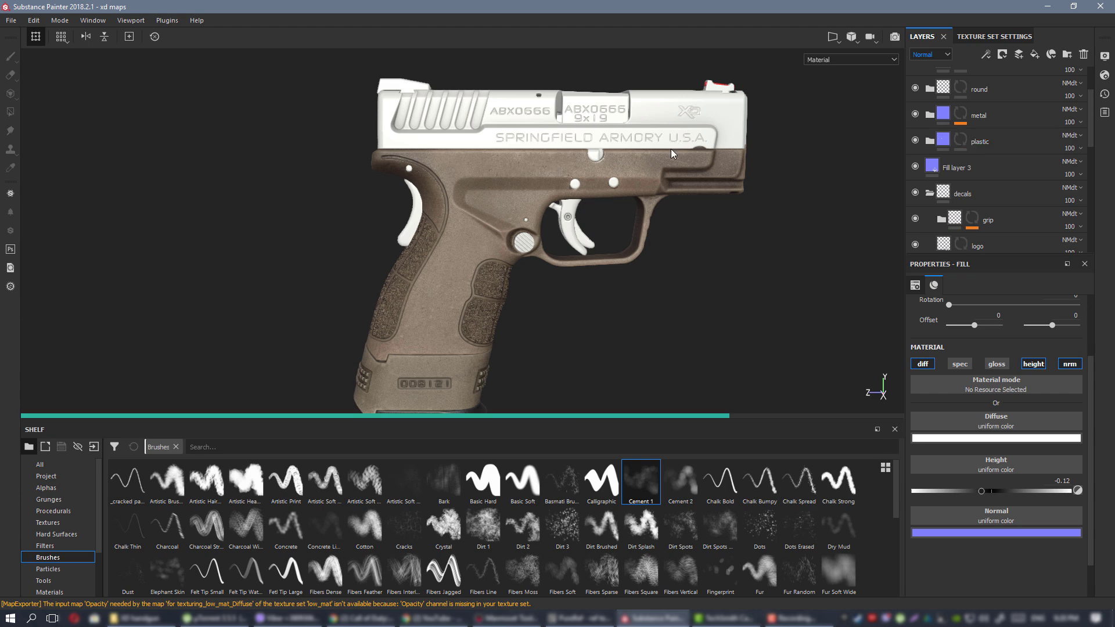
pyautogui.keyDown('alt'); pyautogui.moveTo(613, 158); pyautogui.dragTo(604, 201, button='middle'); pyautogui.keyUp('alt')
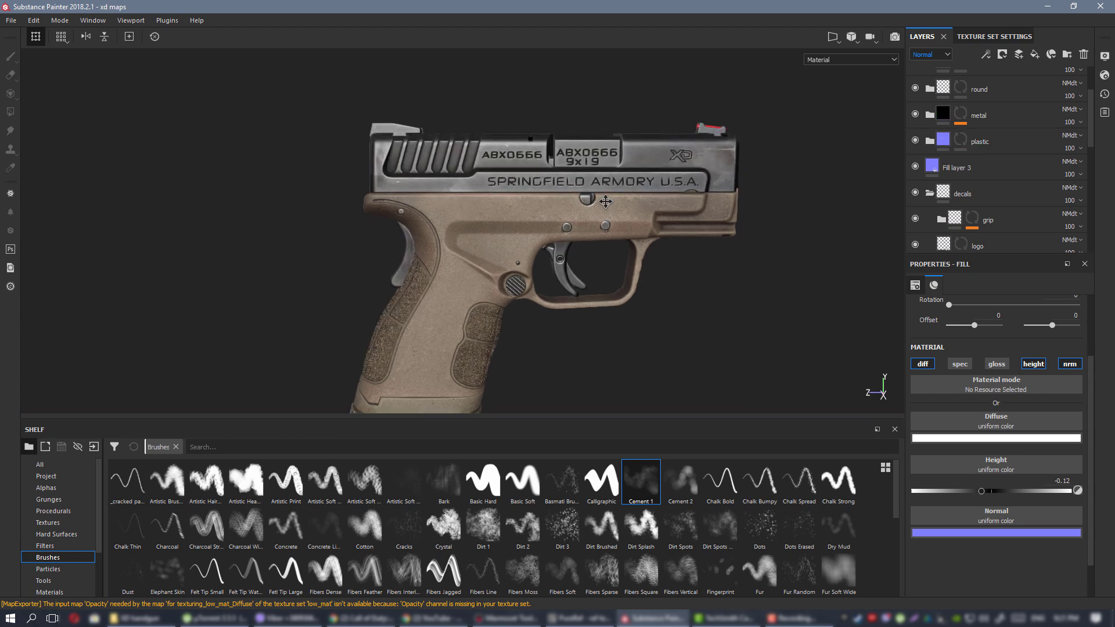
pyautogui.keyDown('alt'); pyautogui.moveTo(604, 201); pyautogui.dragTo(673, 214); pyautogui.keyUp('alt')
pyautogui.keyDown('shift'); pyautogui.moveTo(674, 214); pyautogui.dragTo(723, 165, button='right'); pyautogui.keyUp('shift')
pyautogui.keyDown('alt'); pyautogui.moveTo(627, 218); pyautogui.dragTo(300, 159, button='right'); pyautogui.keyUp('alt')
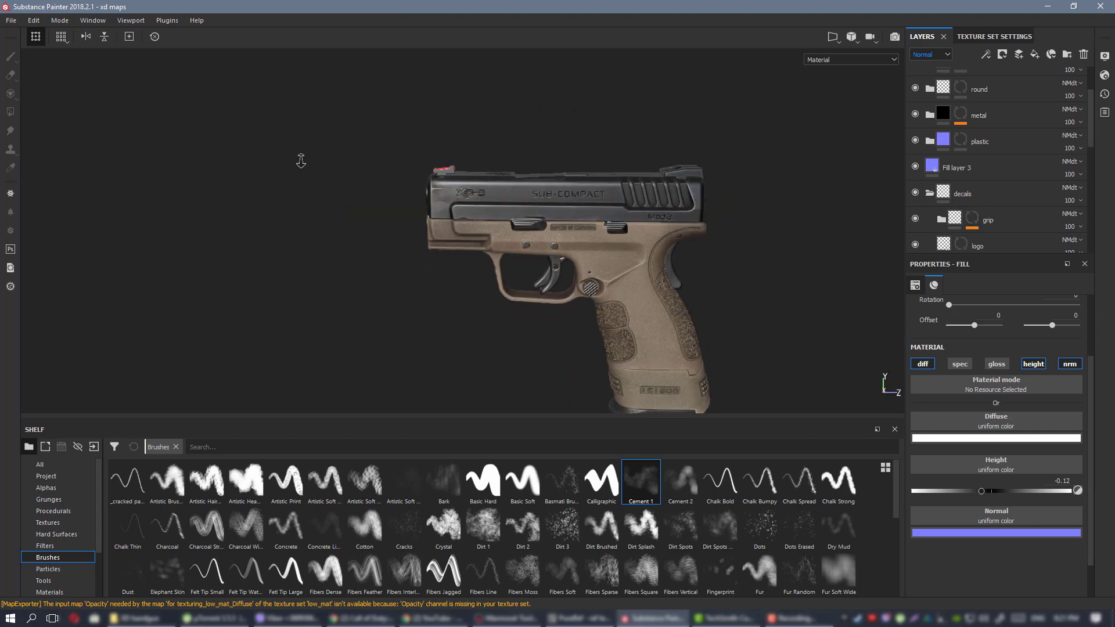
# Examine the combined metal and plastic materials on the slide, frame and trigger guard at different distances.
pyautogui.keyDown('alt'); pyautogui.moveTo(707, 246); pyautogui.dragTo(655, 176, button='middle'); pyautogui.keyUp('alt')
pyautogui.keyDown('alt'); pyautogui.moveTo(654, 176); pyautogui.dragTo(754, 351, button='right'); pyautogui.keyUp('alt')
pyautogui.keyDown('alt'); pyautogui.moveTo(755, 351); pyautogui.dragTo(622, 269); pyautogui.keyUp('alt')
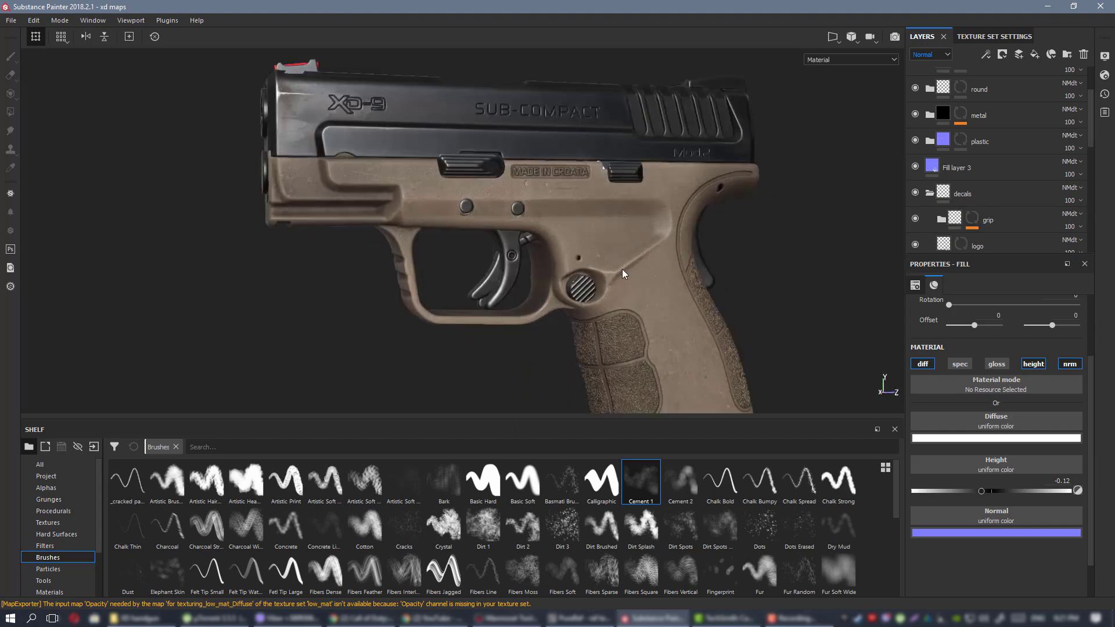
pyautogui.keyDown('alt'); pyautogui.moveTo(622, 268); pyautogui.dragTo(537, 226, button='right'); pyautogui.keyUp('alt')
pyautogui.keyDown('alt'); pyautogui.moveTo(596, 260); pyautogui.dragTo(546, 218, button='right'); pyautogui.keyUp('alt')
pyautogui.keyDown('alt'); pyautogui.moveTo(546, 217); pyautogui.dragTo(557, 197); pyautogui.keyUp('alt')
pyautogui.keyDown('alt'); pyautogui.moveTo(557, 197); pyautogui.dragTo(656, 250, button='right'); pyautogui.keyUp('alt')
pyautogui.keyDown('alt'); pyautogui.moveTo(656, 249); pyautogui.dragTo(619, 254); pyautogui.keyUp('alt')
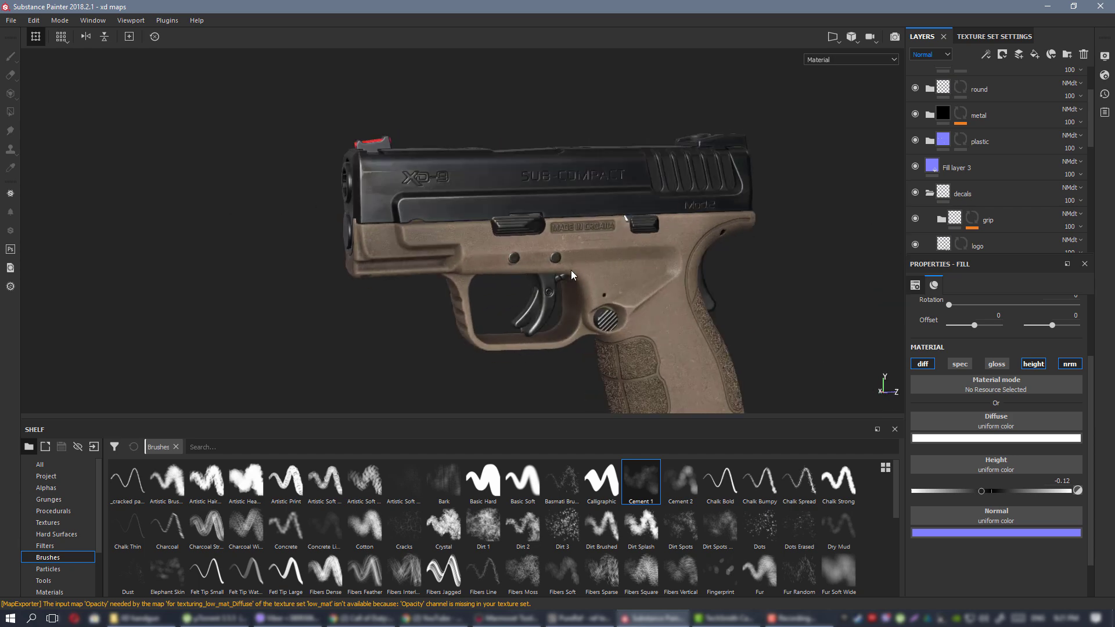
# Collapse the decals group and switch the layer stack to the Diffuse channel.
pyautogui.scroll(-5, 1004, 160)
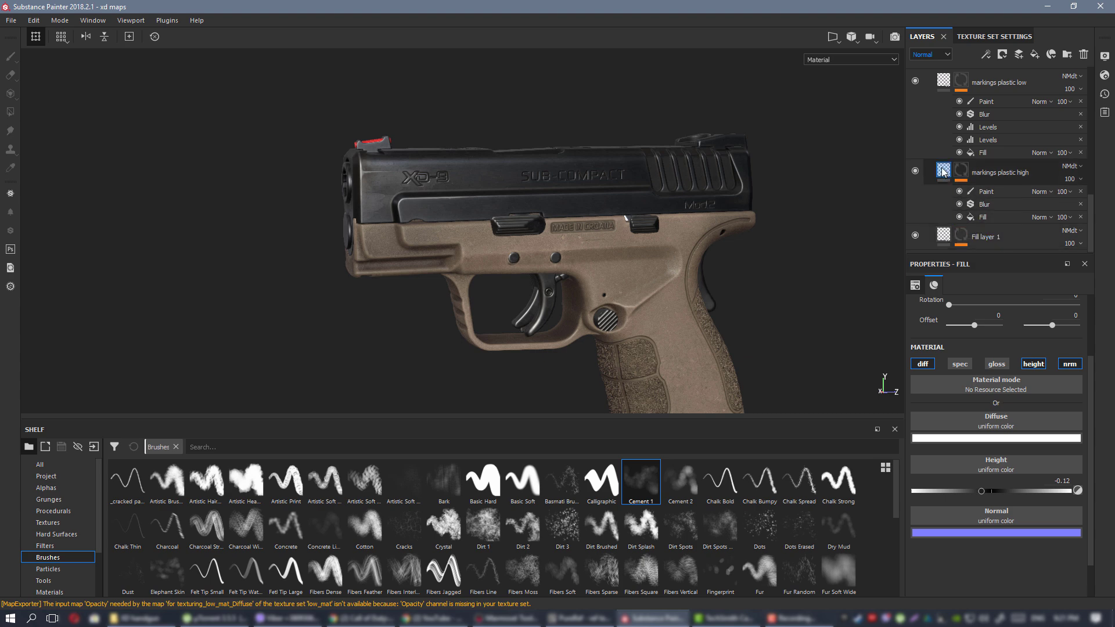
pyautogui.scroll(5, 946, 174)
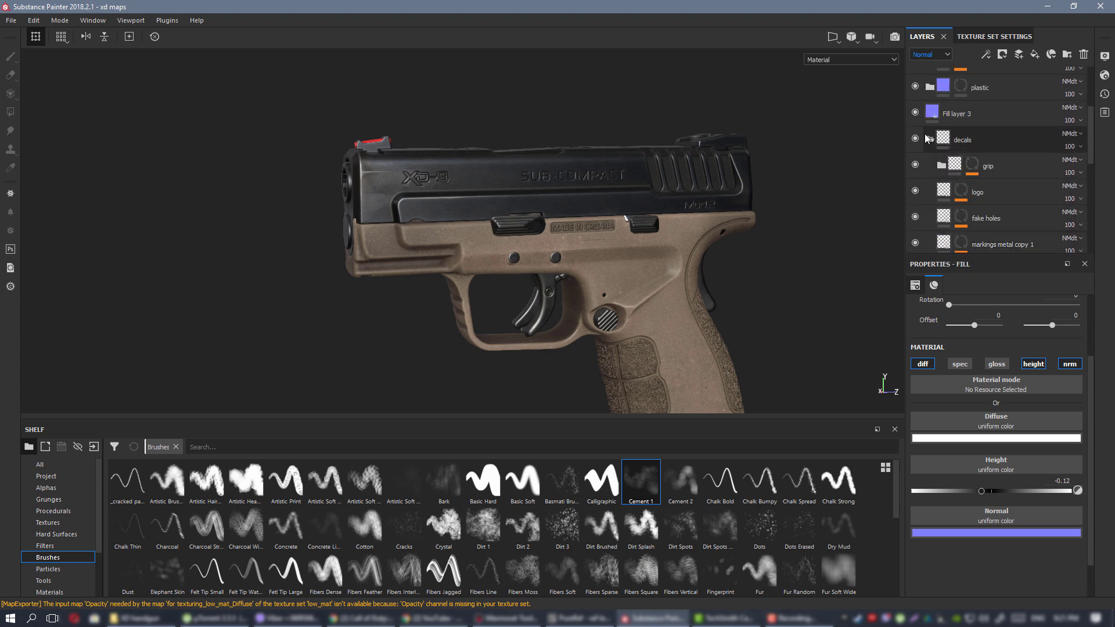
pyautogui.scroll(4, 928, 116)
pyautogui.click(932, 55)
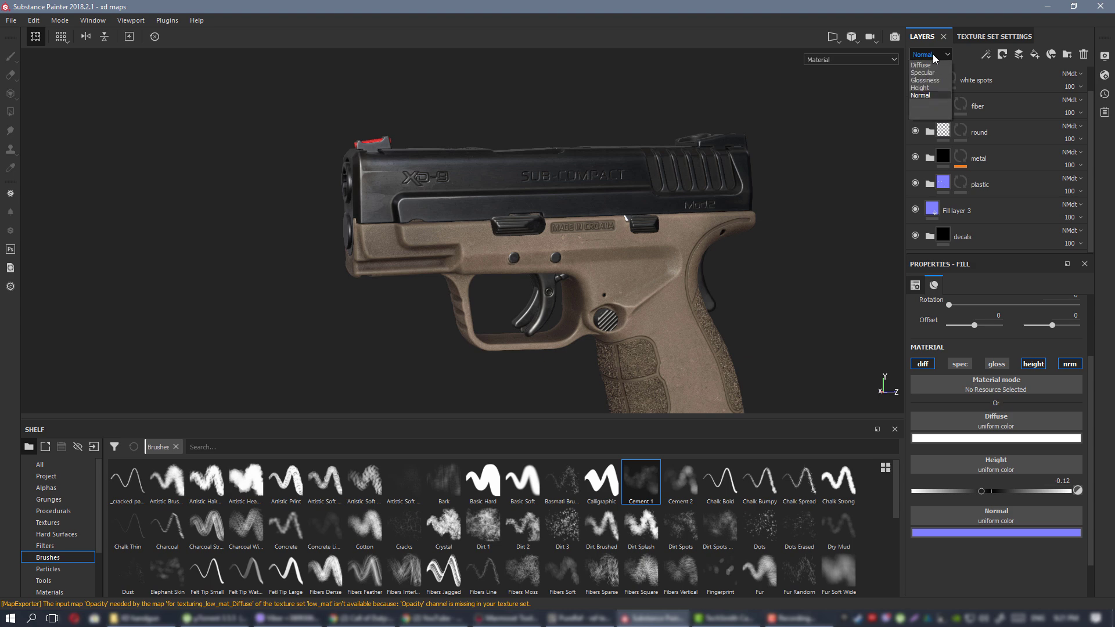
pyautogui.click(921, 65)
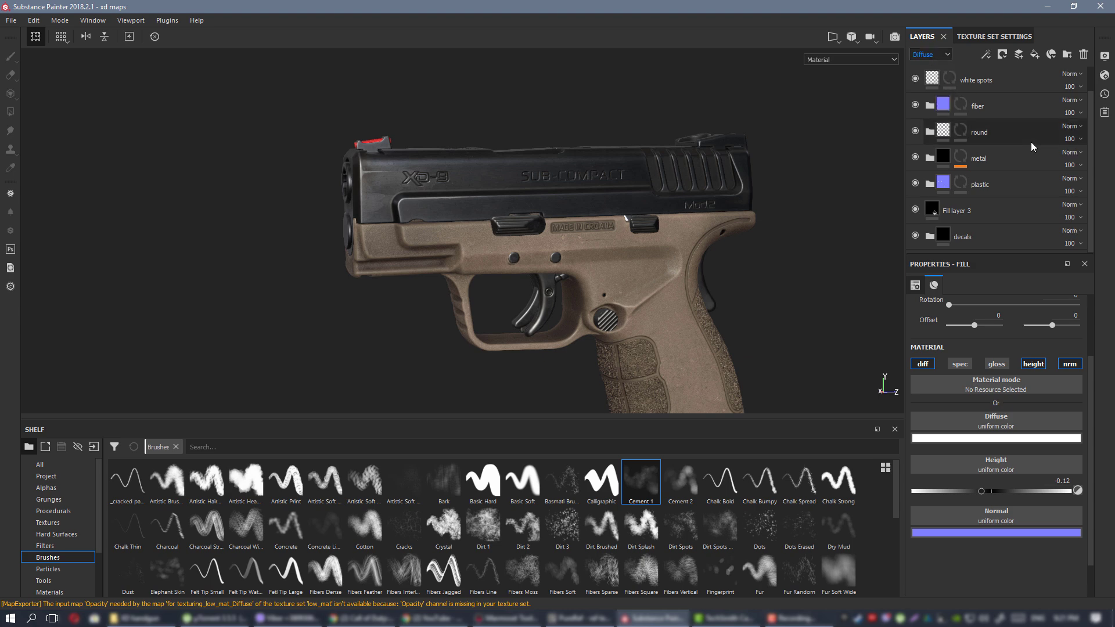
# Expand the plastic group and find its base color layers.
pyautogui.click(929, 184)
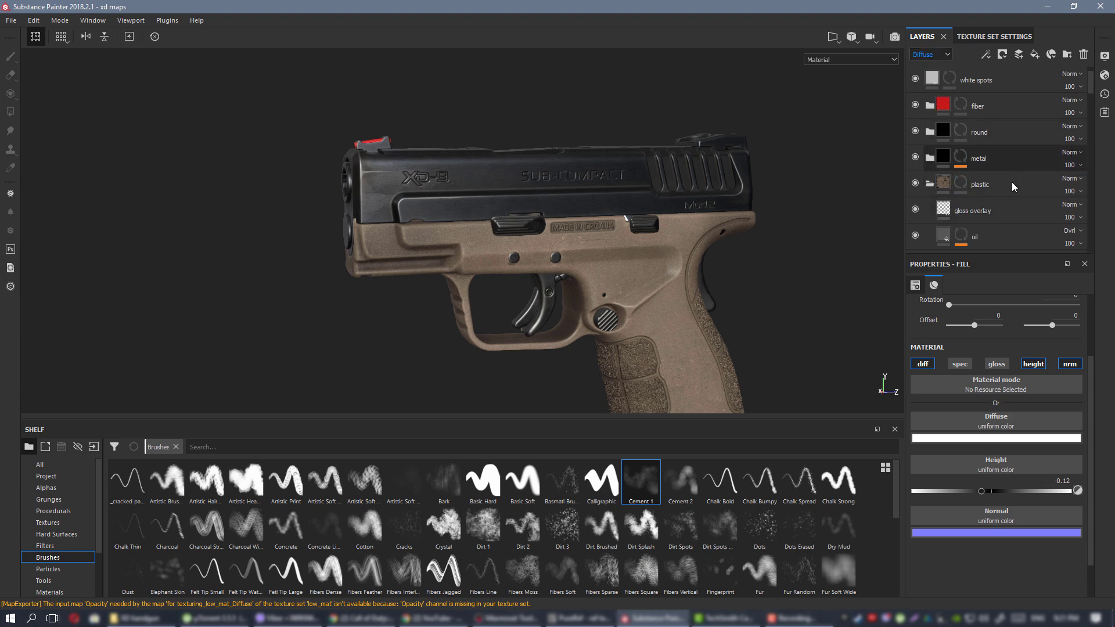
pyautogui.scroll(-3, 1012, 182)
pyautogui.scroll(-5, 1014, 182)
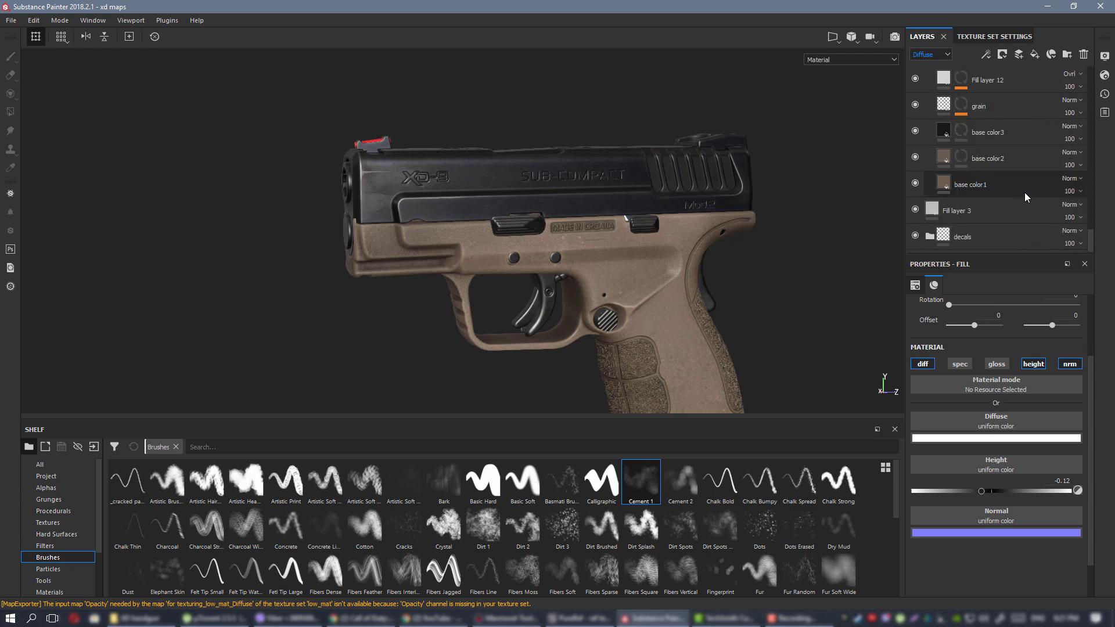
# Narrow the Substance Painter window to about three quarters of the screen and place the tan pistol reference photo beside it.
pyautogui.moveTo(1114, 327); pyautogui.dragTo(950, 328, button='right')
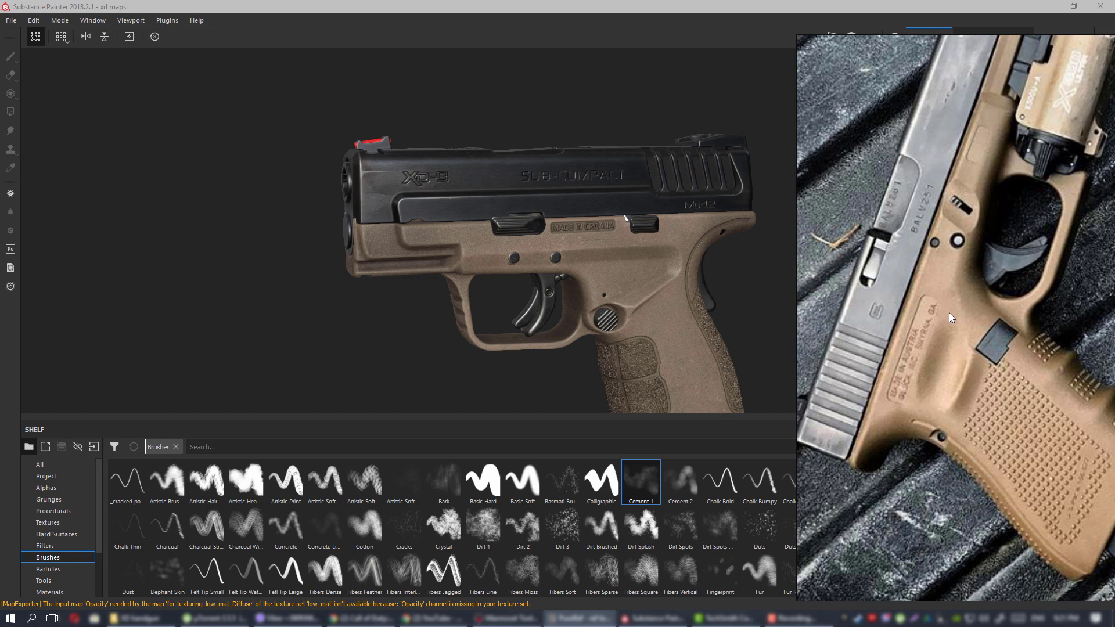
pyautogui.hotkey('alt', 'Tab')
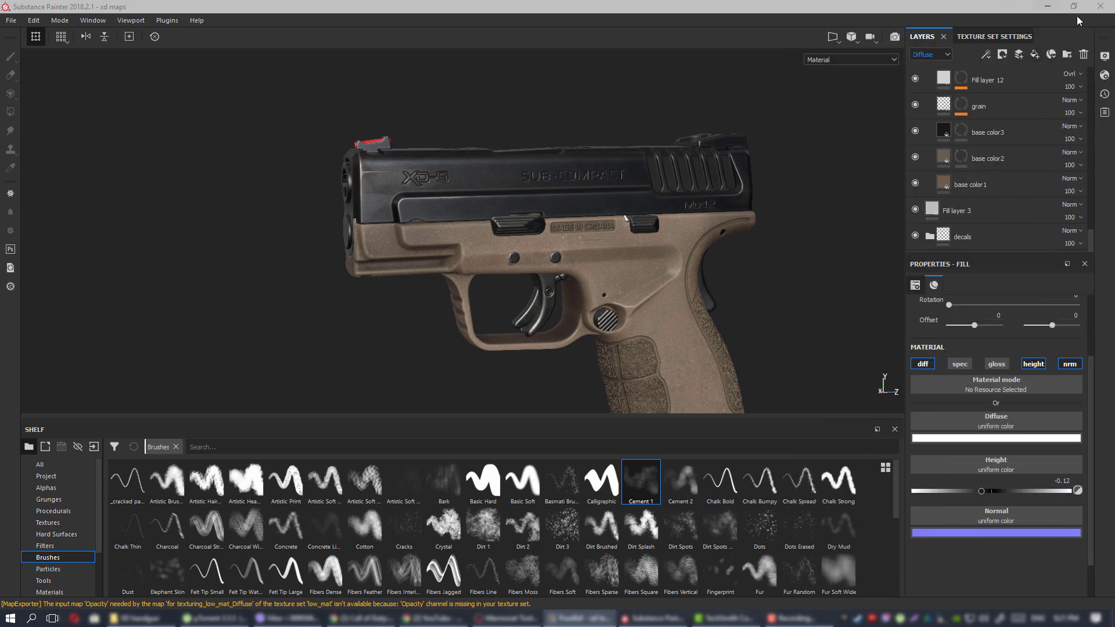
pyautogui.moveTo(968, 6); pyautogui.dragTo(0, 189)
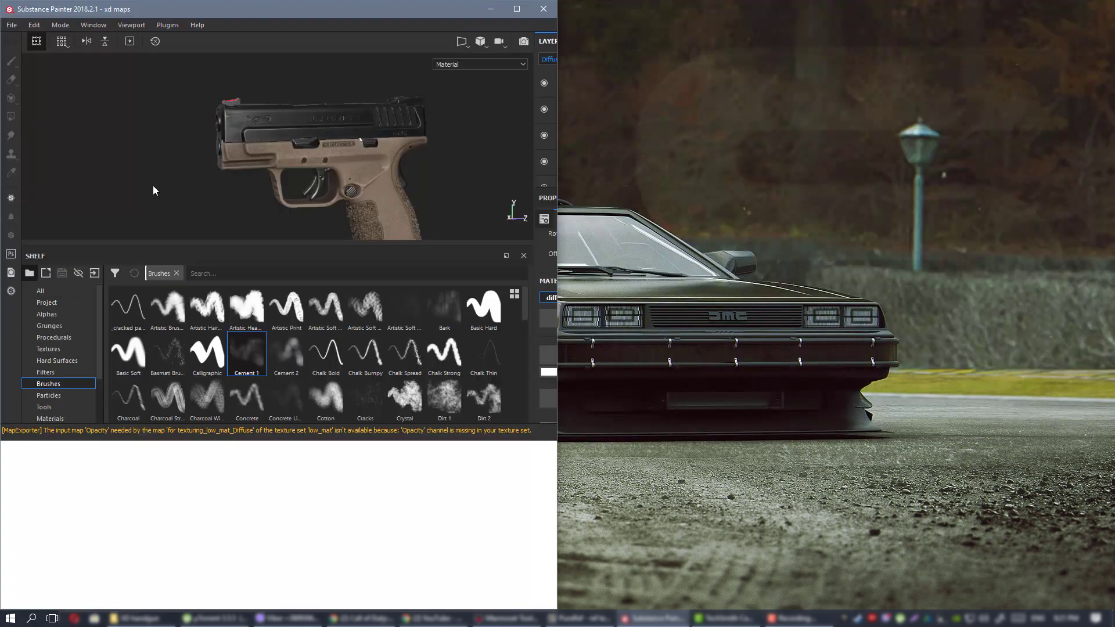
pyautogui.click(105, 183)
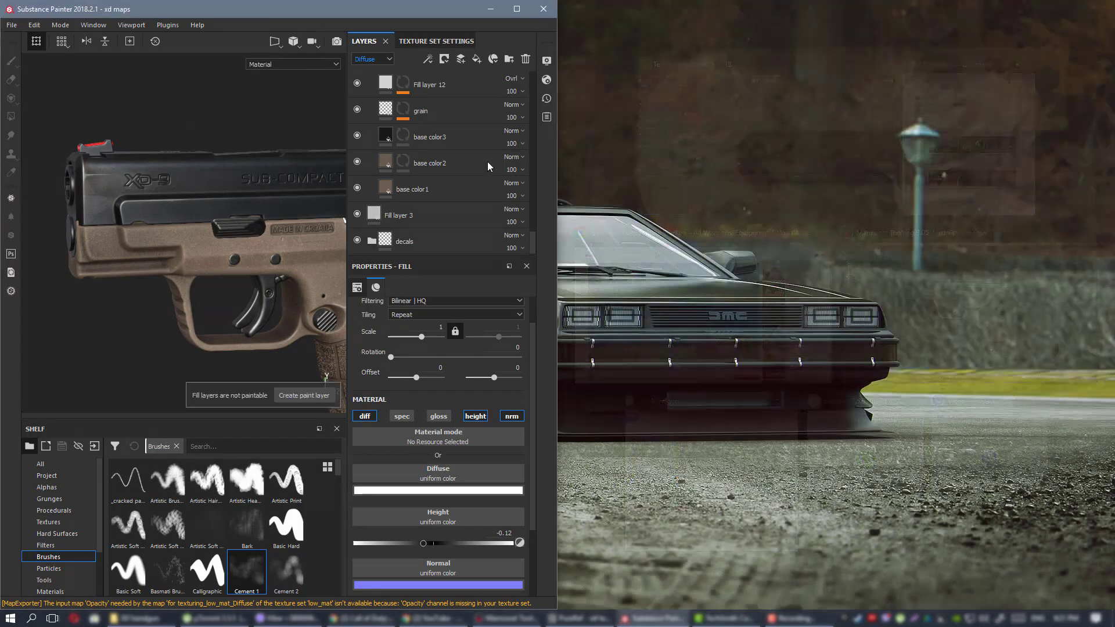
pyautogui.moveTo(556, 207); pyautogui.dragTo(847, 210)
pyautogui.moveTo(1114, 244); pyautogui.dragTo(989, 249, button='right')
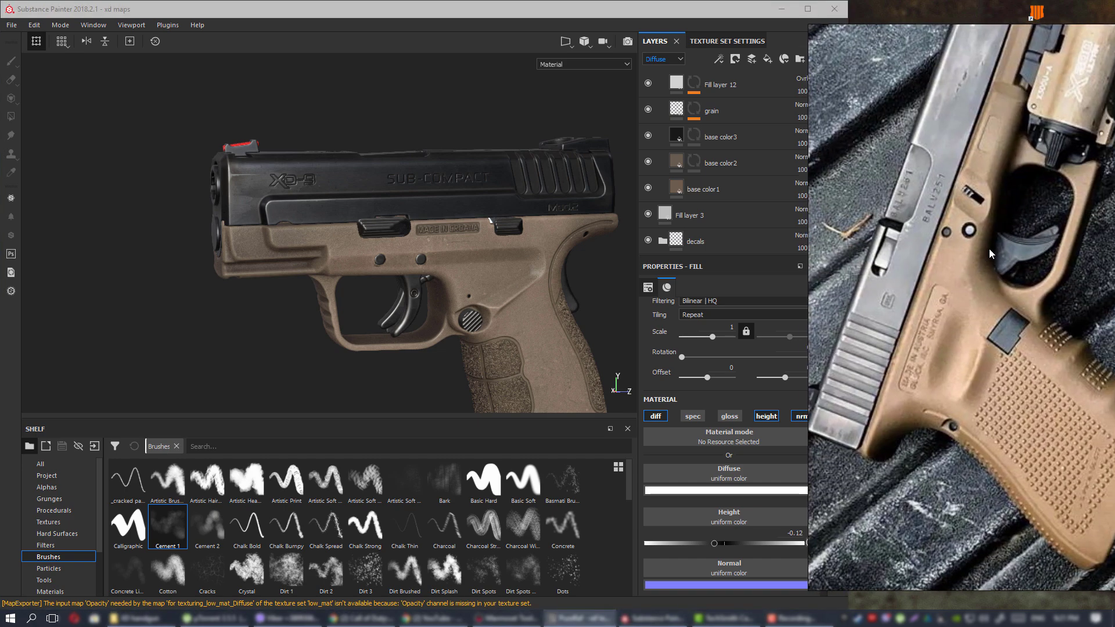
# Switch the visibility of base color2 and base color1 to compare their effect on the frame.
pyautogui.click(648, 164)
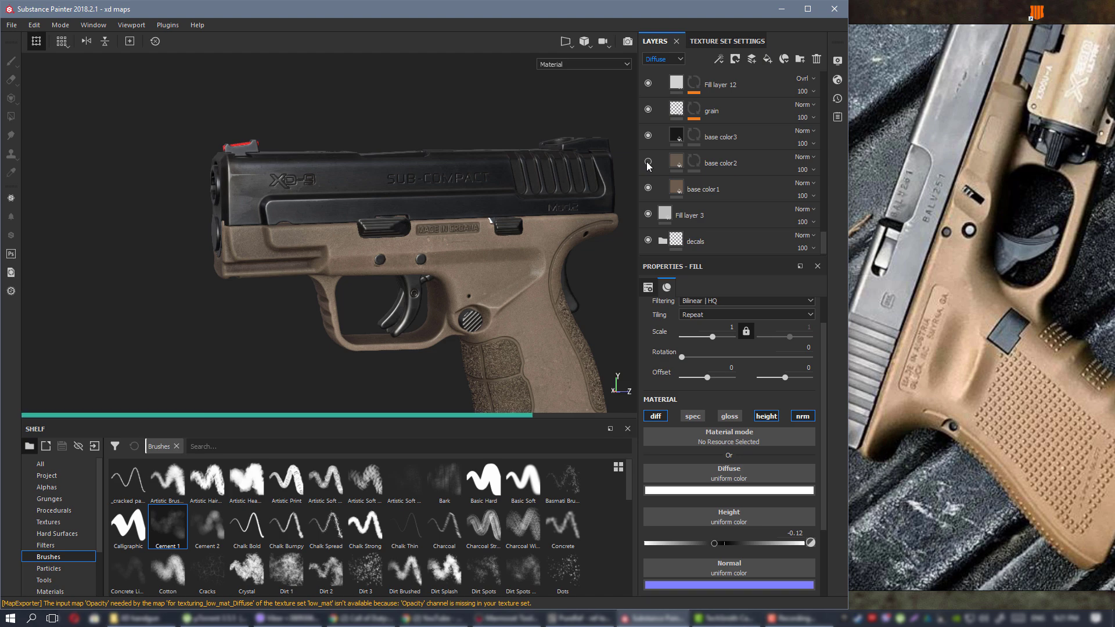
pyautogui.click(649, 190)
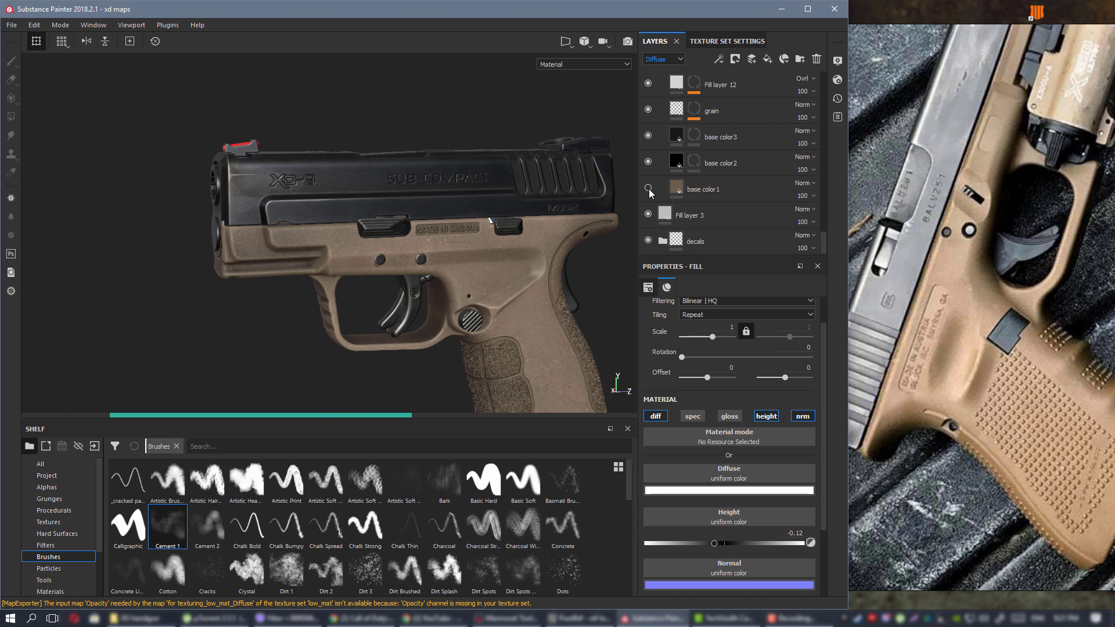
pyautogui.click(648, 189)
# Turn off the color picker's dynamic sliders for base color1 and set its diffuse hue to 0.084.
pyautogui.click(675, 185)
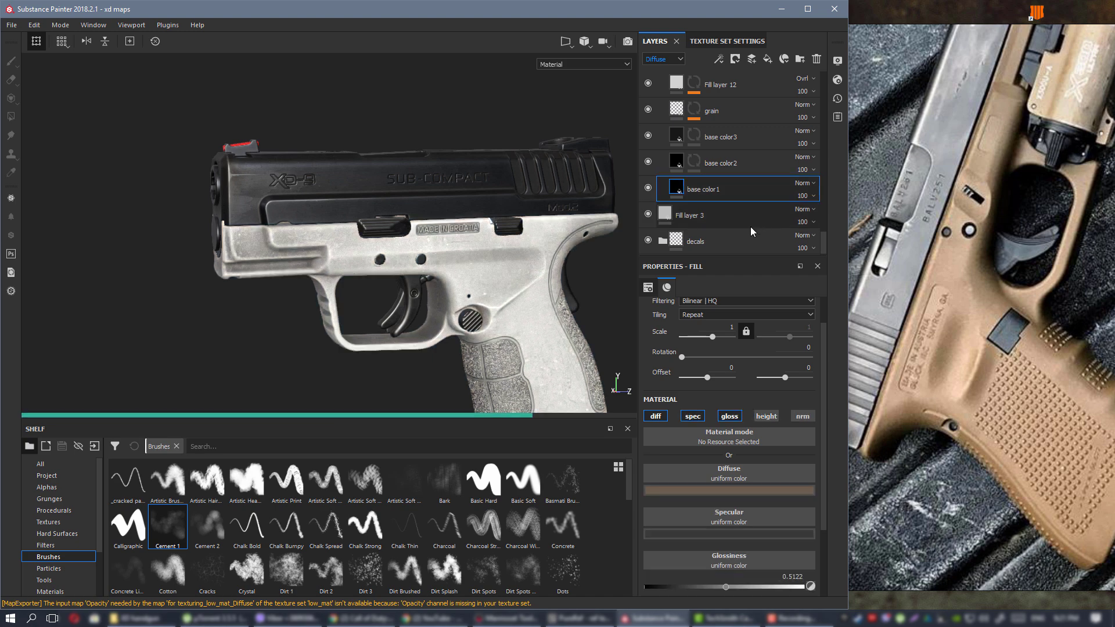
pyautogui.click(735, 491)
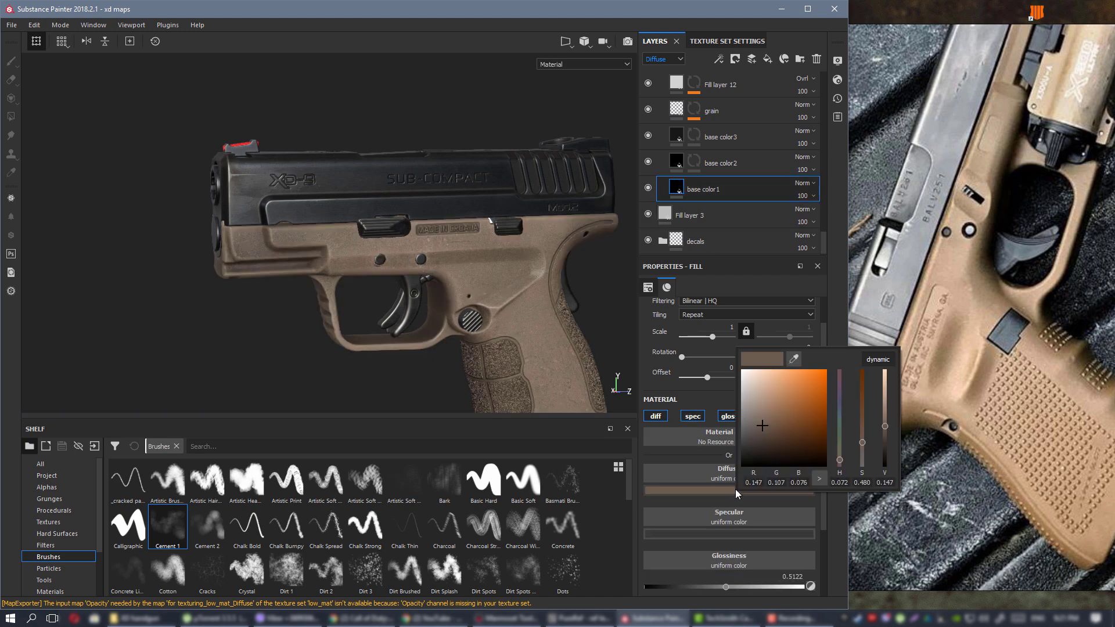
pyautogui.click(885, 364)
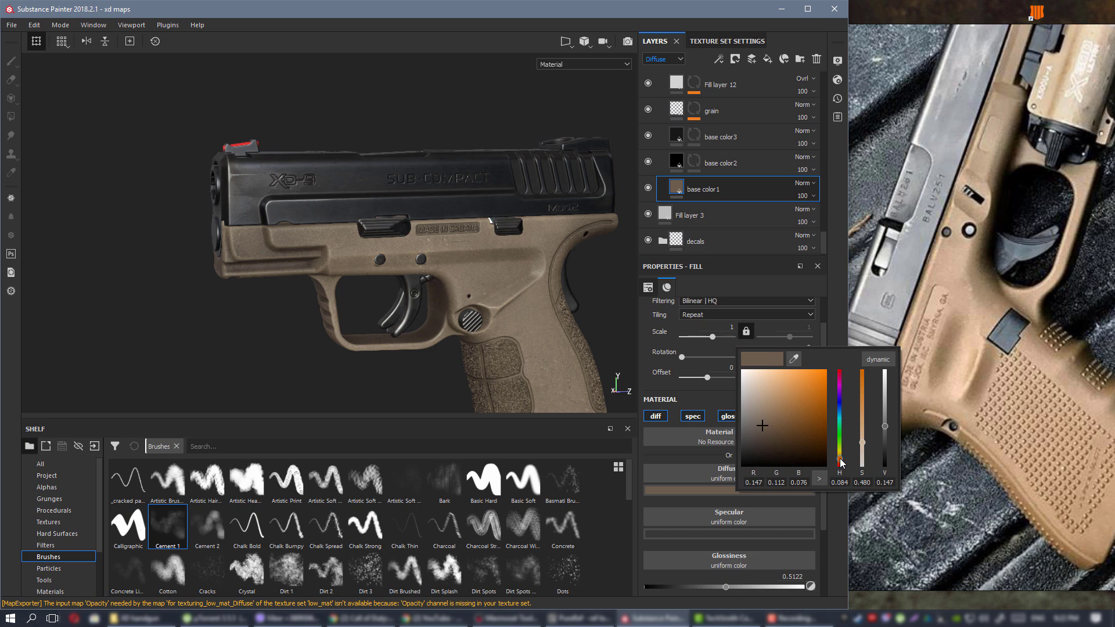
# Display only the diffuse channel on the model and compare the frame color with the tan pistol reference photos.
pyautogui.press('c')
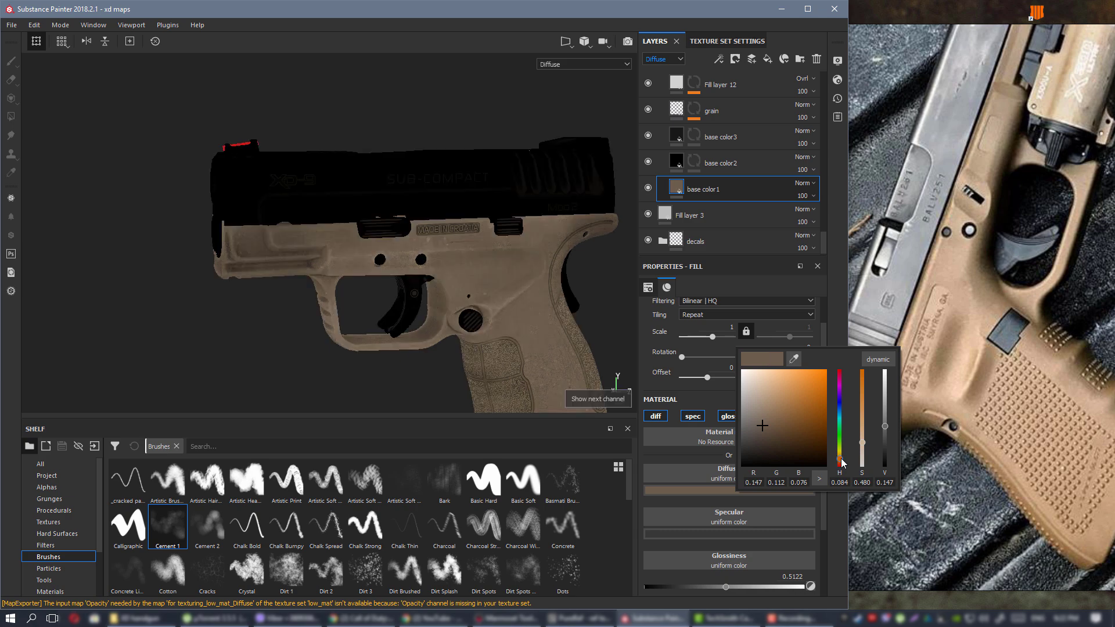
pyautogui.click(1054, 358)
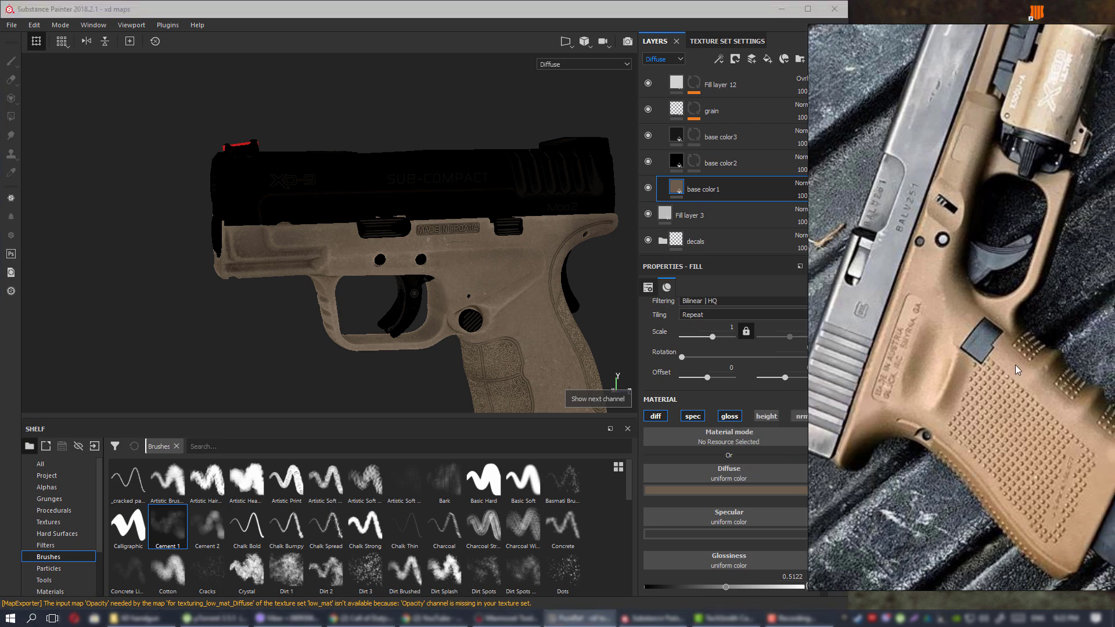
pyautogui.scroll(-5, 1015, 365)
pyautogui.moveTo(1015, 364); pyautogui.dragTo(898, 357, button='middle')
pyautogui.scroll(3, 980, 227)
pyautogui.scroll(-2, 916, 295)
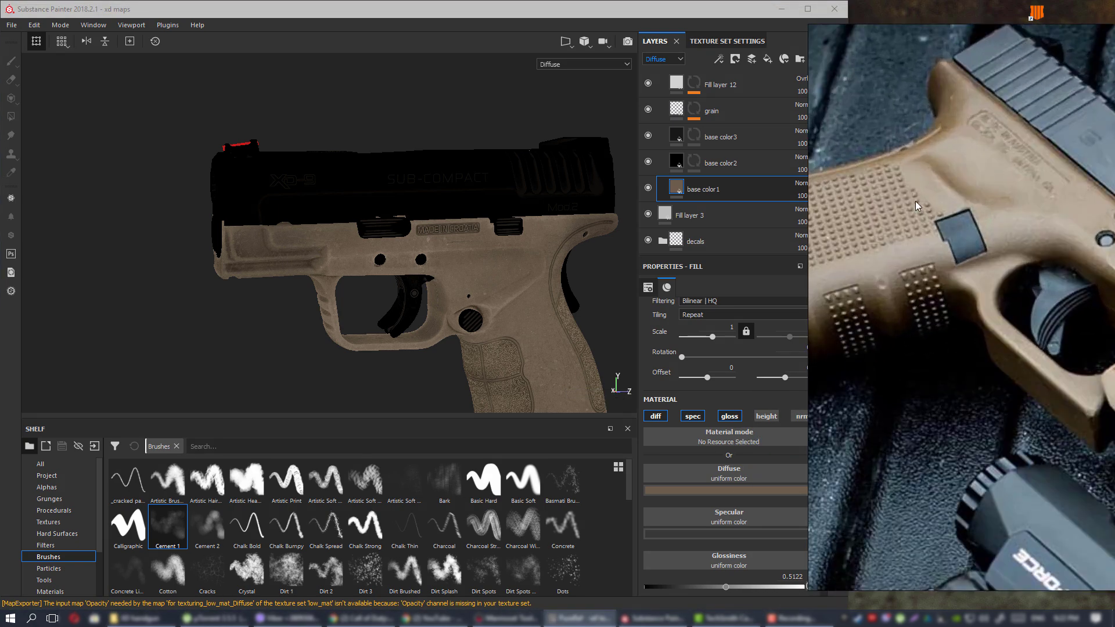
# Adjust base color1's diffuse color toward the reference, with saturation 0.531 and value 0.142.
pyautogui.click(727, 492)
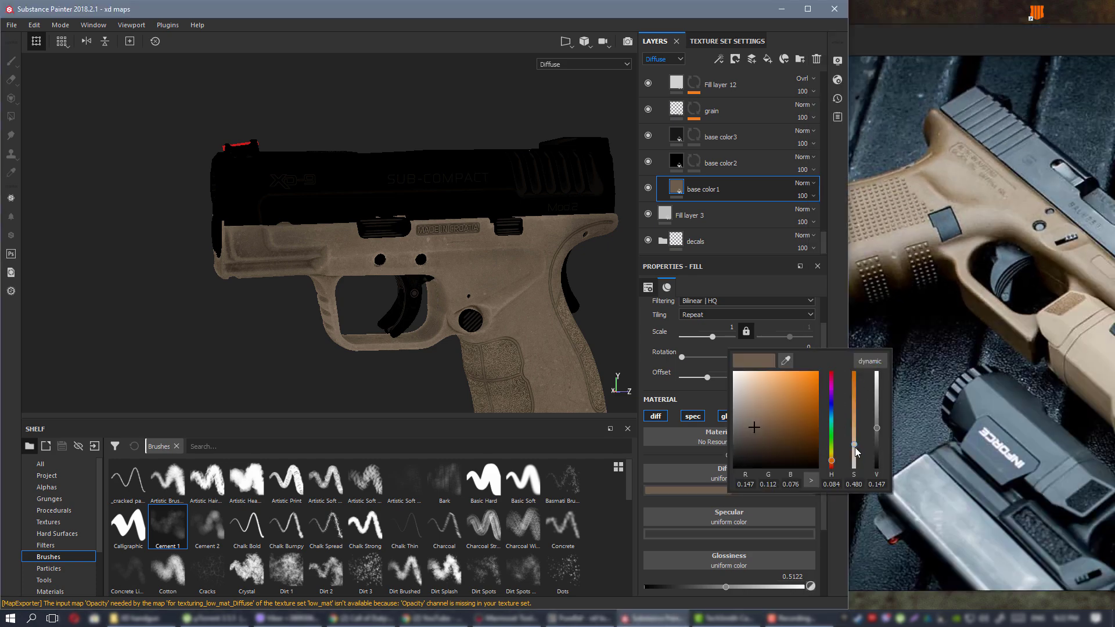
pyautogui.click(763, 431)
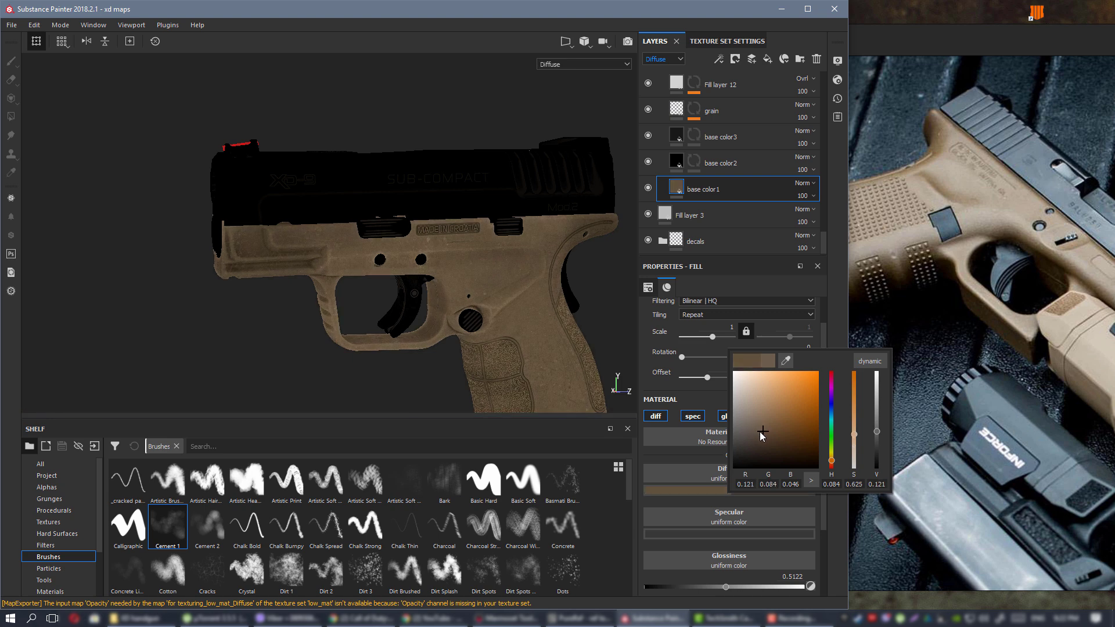
pyautogui.click(756, 433)
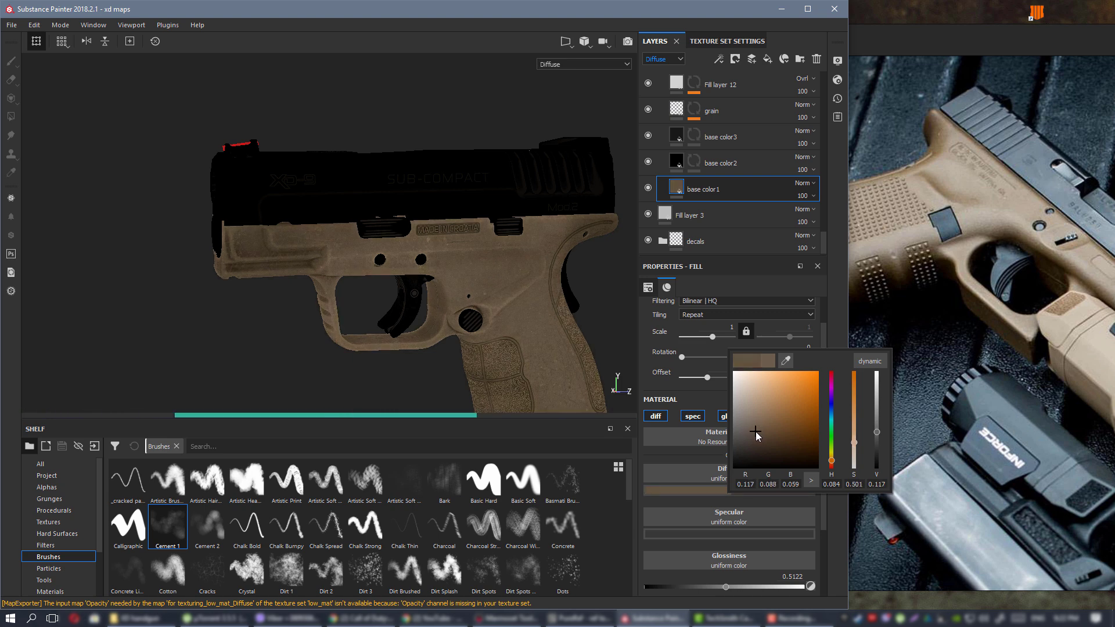
pyautogui.click(755, 429)
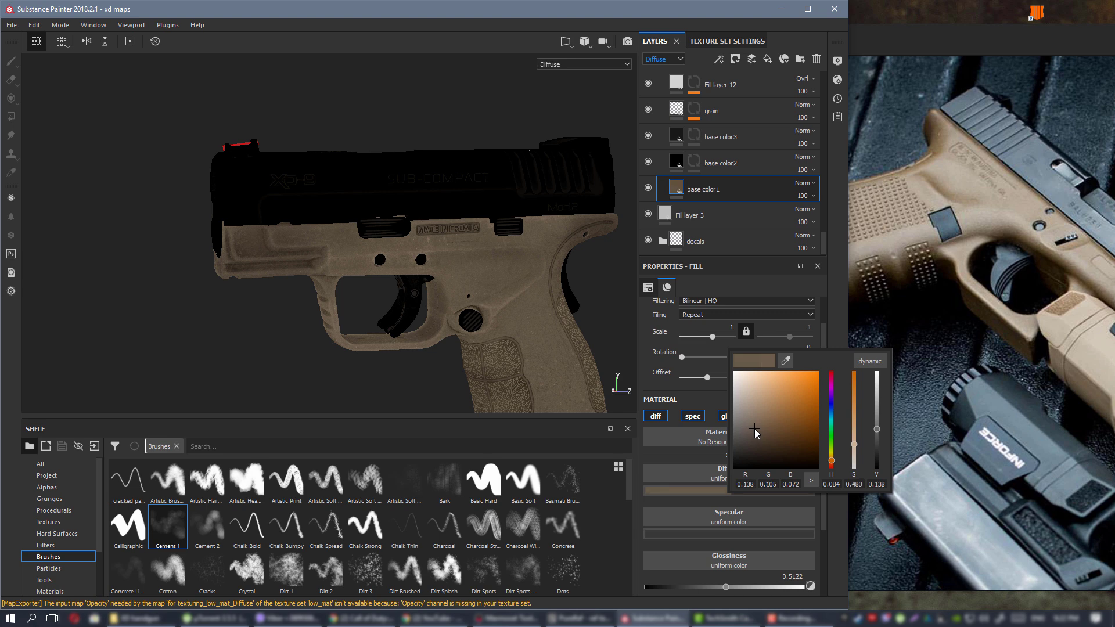
pyautogui.click(756, 429)
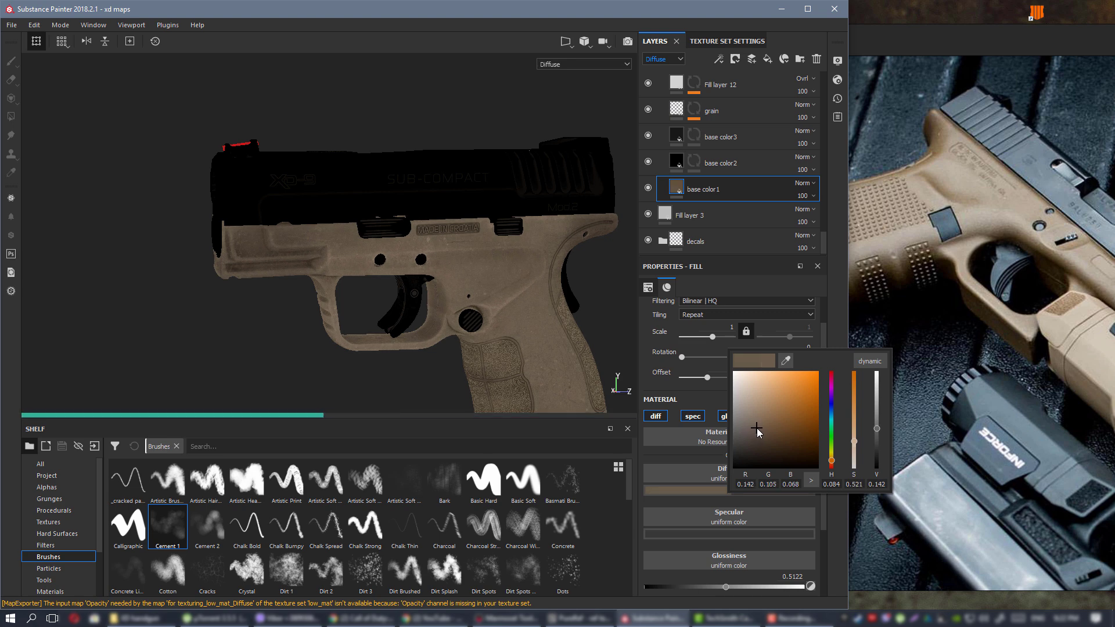
pyautogui.click(758, 432)
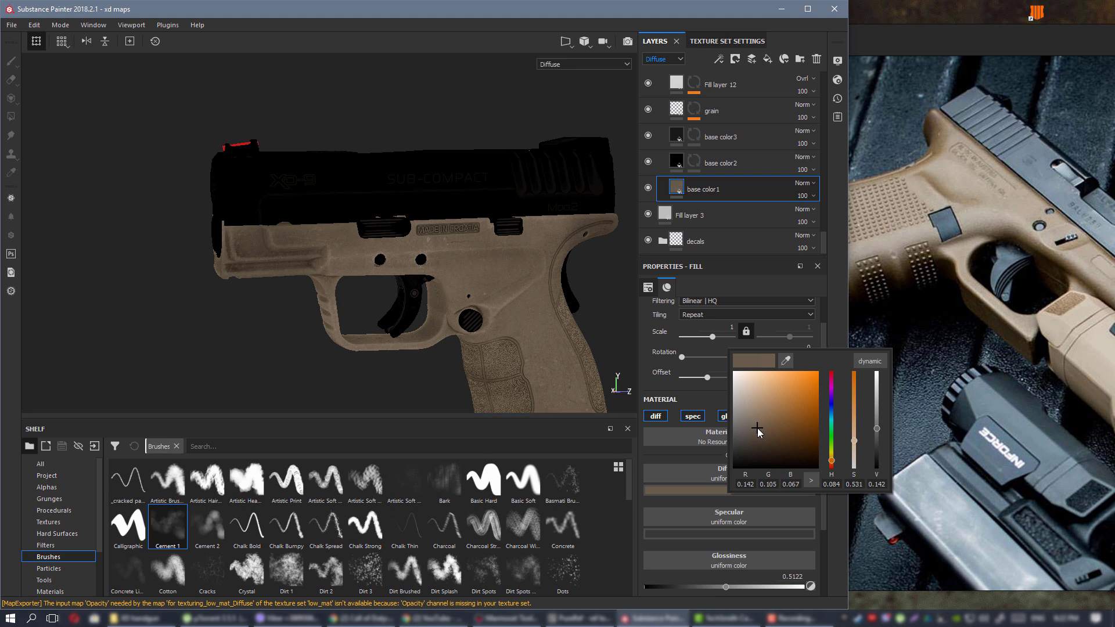
# Return the model to full material display, put away the reference photo and maximize the Substance Painter window.
pyautogui.click(595, 287)
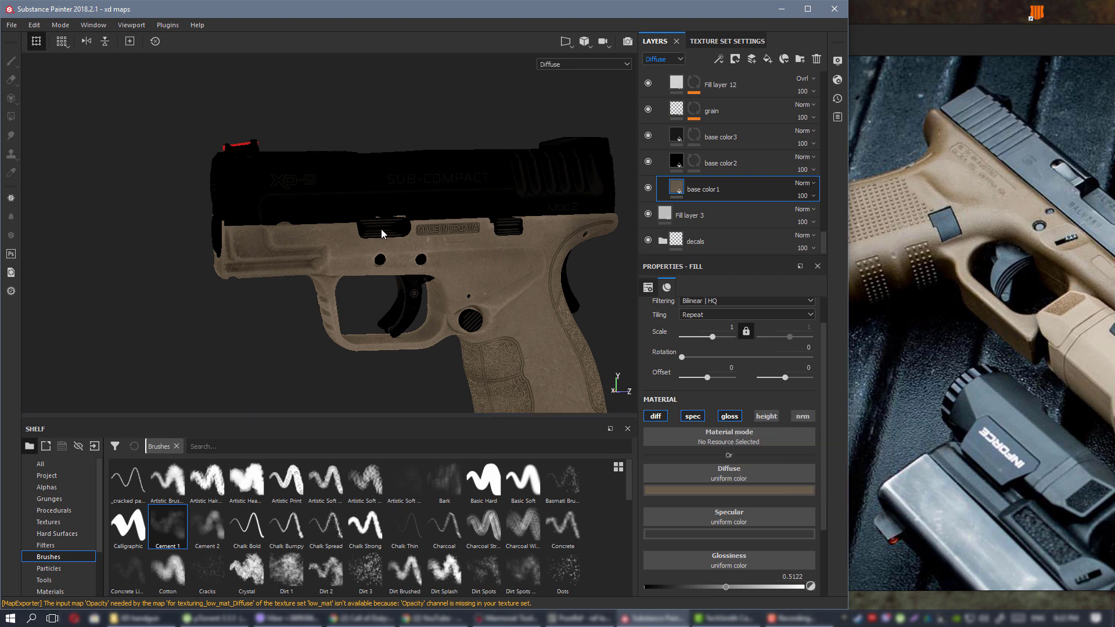
pyautogui.keyDown('alt'); pyautogui.moveTo(508, 314); pyautogui.dragTo(385, 223); pyautogui.keyUp('alt')
pyautogui.press('m')
pyautogui.keyDown('alt'); pyautogui.moveTo(479, 222); pyautogui.dragTo(530, 231); pyautogui.keyUp('alt')
pyautogui.click(1006, 307)
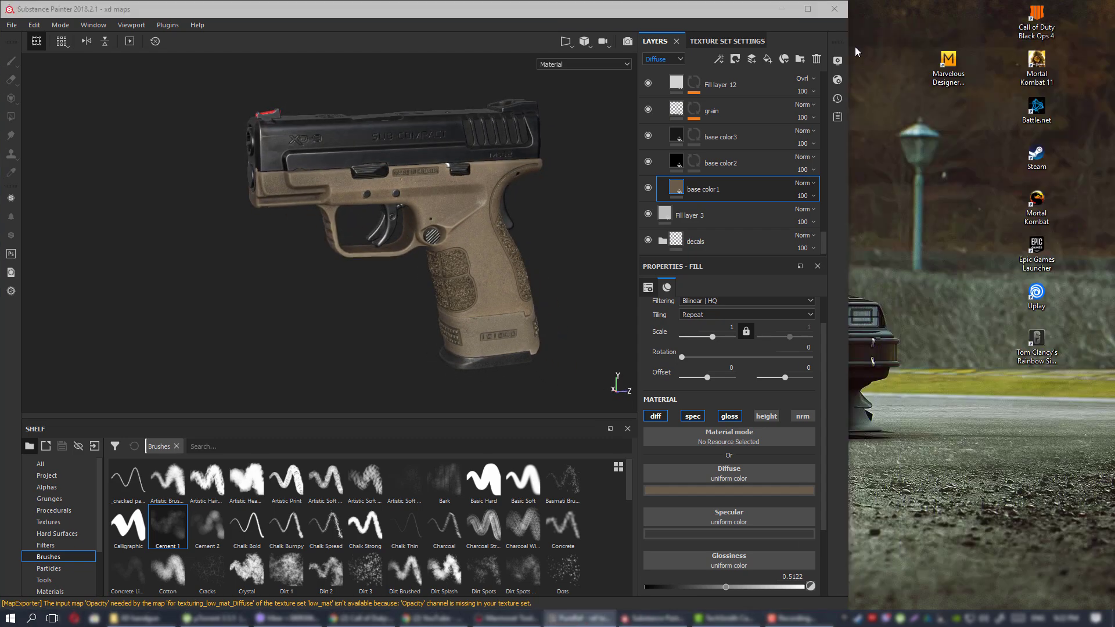
pyautogui.click(807, 9)
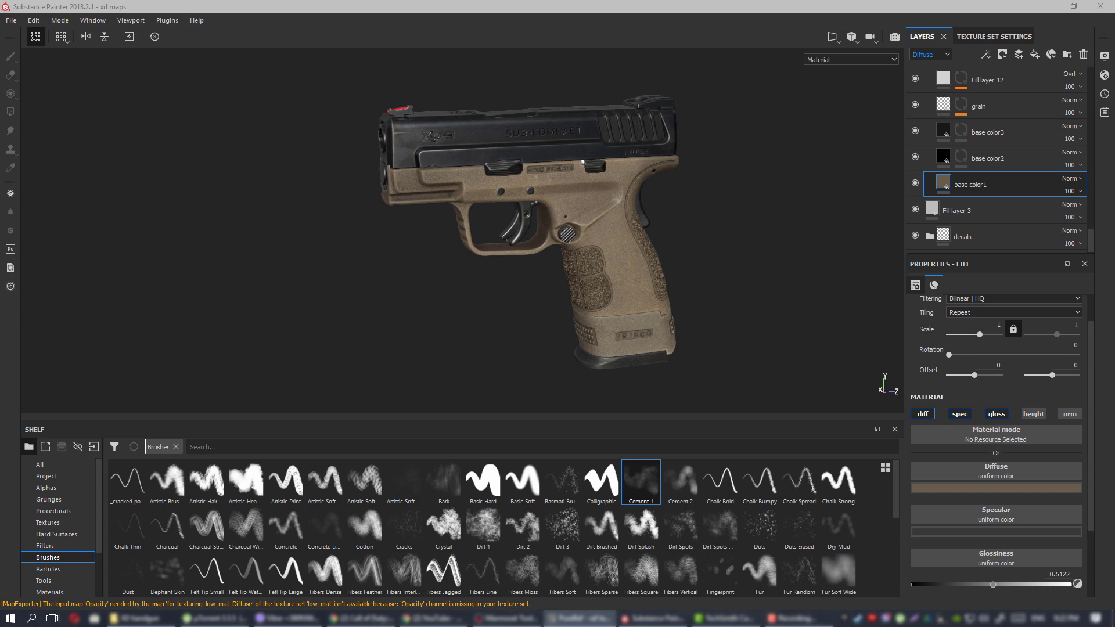
# Set base color1's diffuse saturation to 0.461 while viewing the pistol from the side.
pyautogui.keyDown('alt'); pyautogui.moveTo(618, 269); pyautogui.dragTo(589, 255); pyautogui.keyUp('alt')
pyautogui.scroll(2, 589, 255)
pyautogui.click(1005, 489)
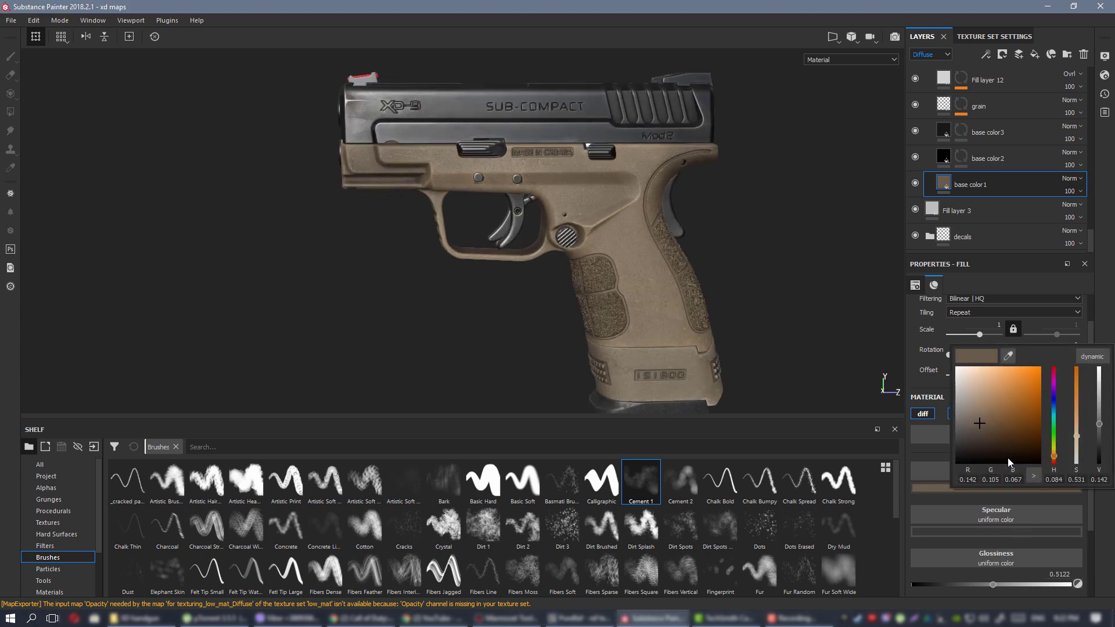
pyautogui.moveTo(1076, 440); pyautogui.dragTo(1077, 441)
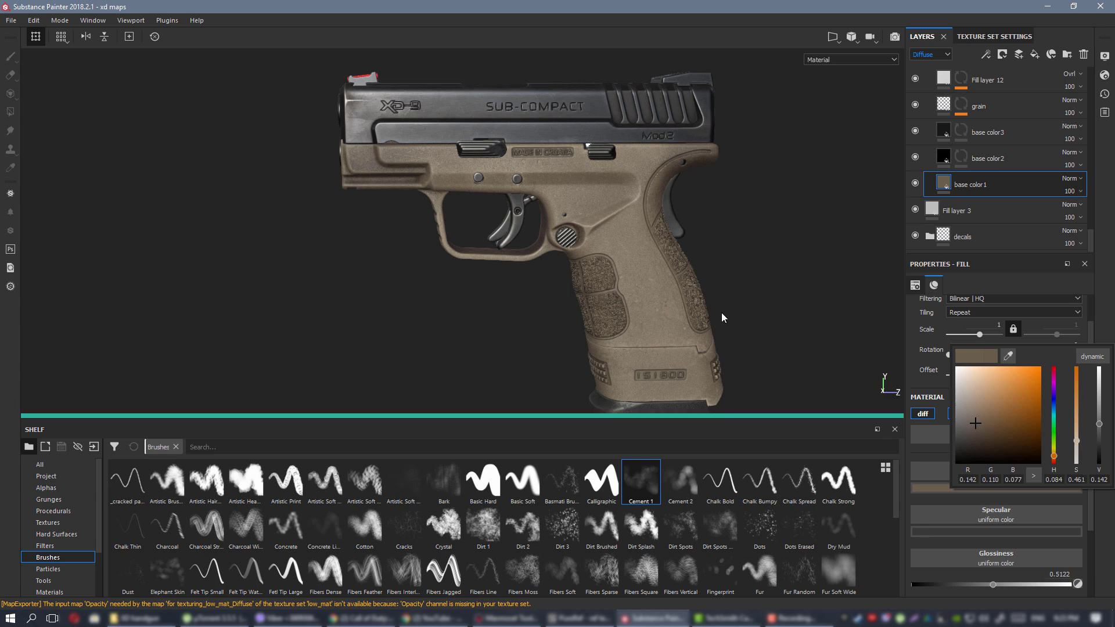
# Examine the frame's plastic up close and toggle Fill layer 3's visibility to judge its effect.
pyautogui.moveTo(634, 279)
pyautogui.keyDown('alt'); pyautogui.mouseDown()
pyautogui.moveTo(796, 287)
pyautogui.moveTo(616, 285)
pyautogui.mouseUp(); pyautogui.keyUp('alt')
pyautogui.keyDown('alt'); pyautogui.moveTo(615, 285); pyautogui.dragTo(566, 241, button='middle'); pyautogui.keyUp('alt')
pyautogui.scroll(3, 566, 241)
pyautogui.keyDown('alt'); pyautogui.moveTo(566, 241); pyautogui.dragTo(586, 249); pyautogui.keyUp('alt')
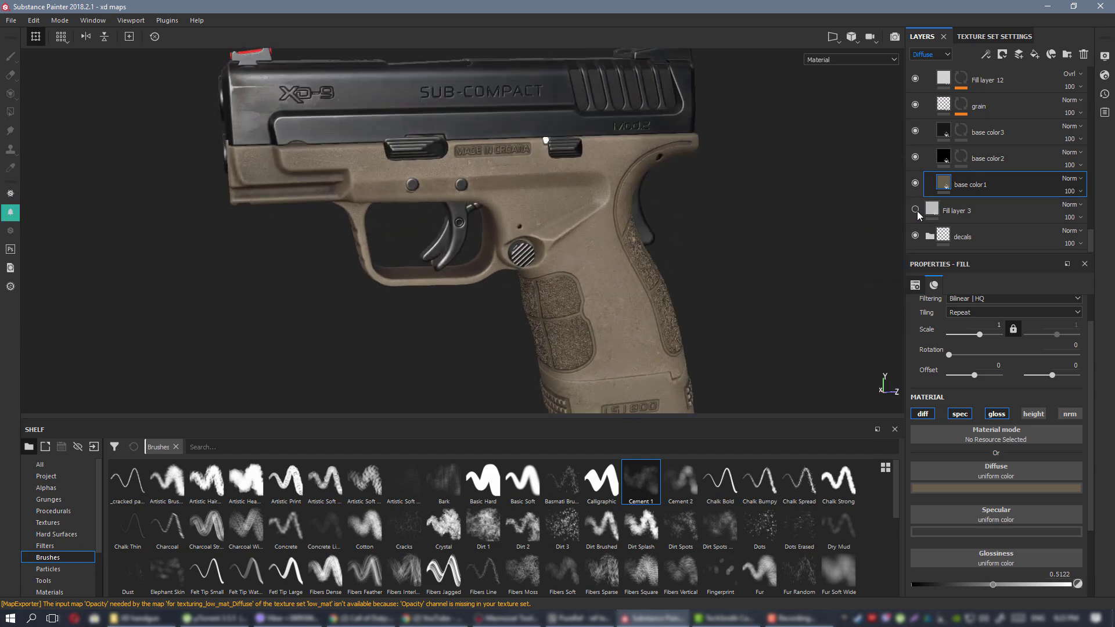
pyautogui.click(915, 210)
# Give base color2 a tan diffuse color with hue 0.096, saturation 0.412 and value 0.130, and display only the diffuse channel.
pyautogui.click(945, 158)
pyautogui.click(1019, 491)
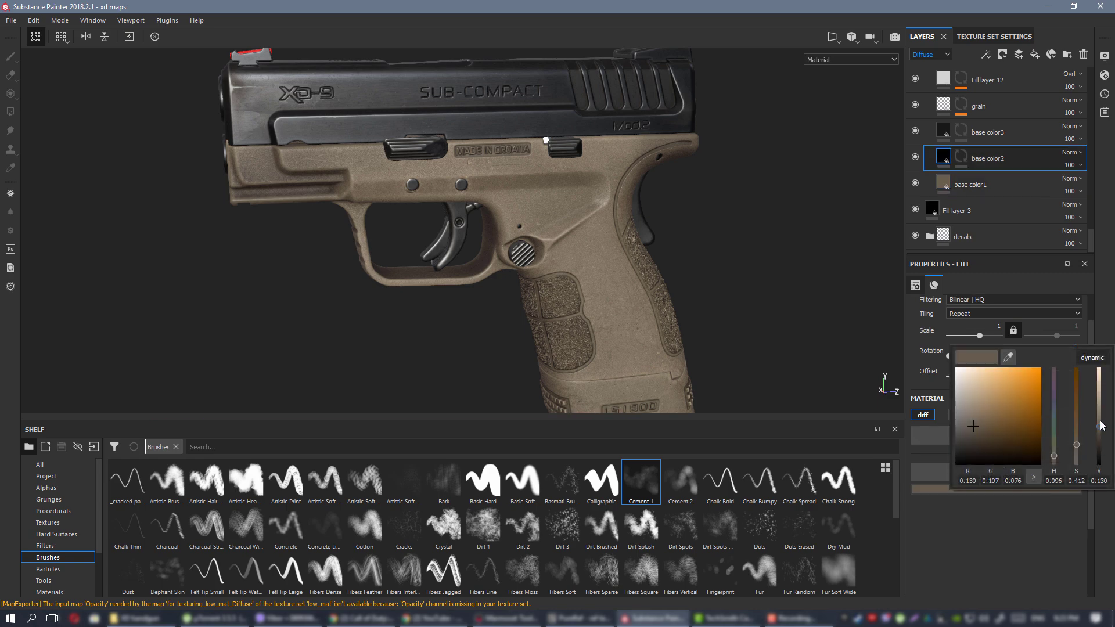
pyautogui.keyDown('alt'); pyautogui.moveTo(590, 308); pyautogui.dragTo(560, 223, button='middle'); pyautogui.keyUp('alt')
pyautogui.keyDown('alt'); pyautogui.moveTo(597, 286); pyautogui.dragTo(587, 262); pyautogui.keyUp('alt')
pyautogui.press('c')
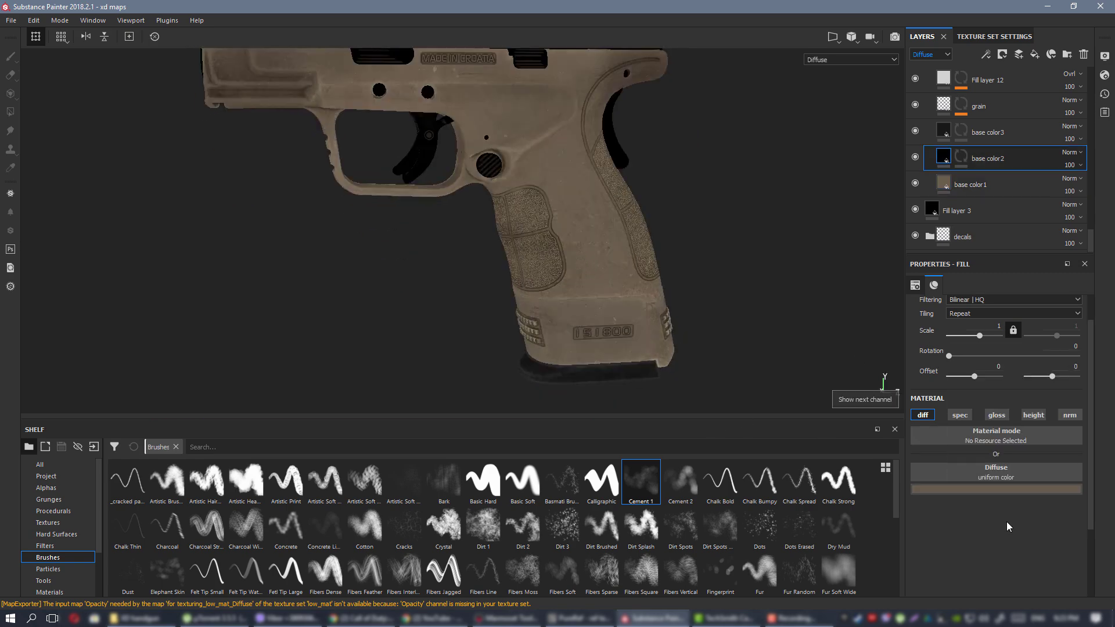
# Set base color2's diffuse hue to 0.108 and value to 0.106.
pyautogui.click(1007, 490)
pyautogui.moveTo(1099, 421); pyautogui.dragTo(1104, 431)
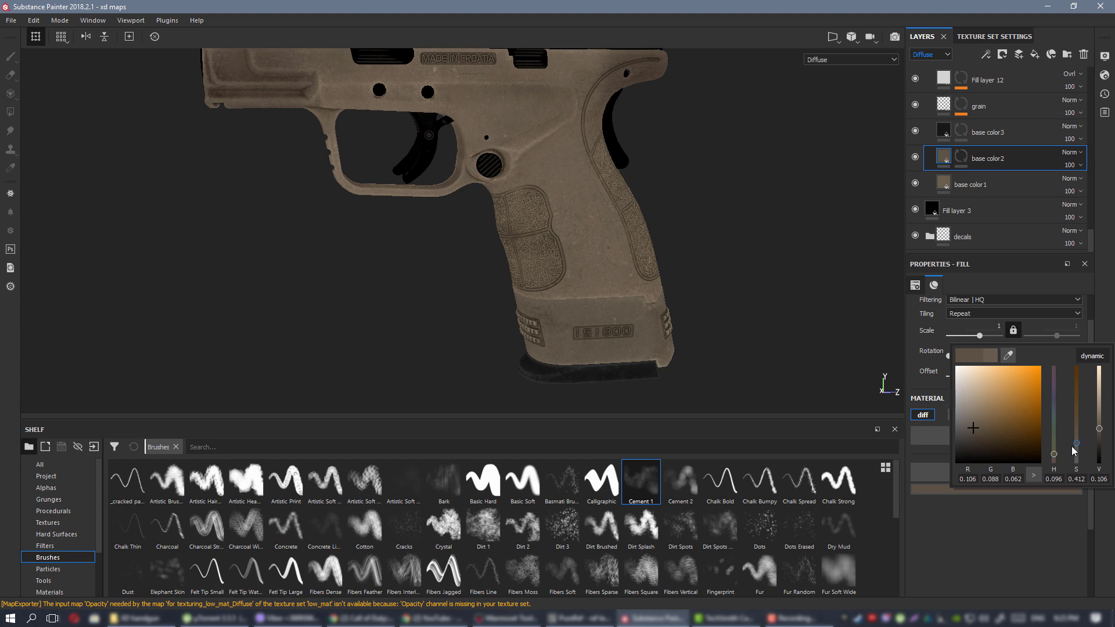
pyautogui.click(1056, 459)
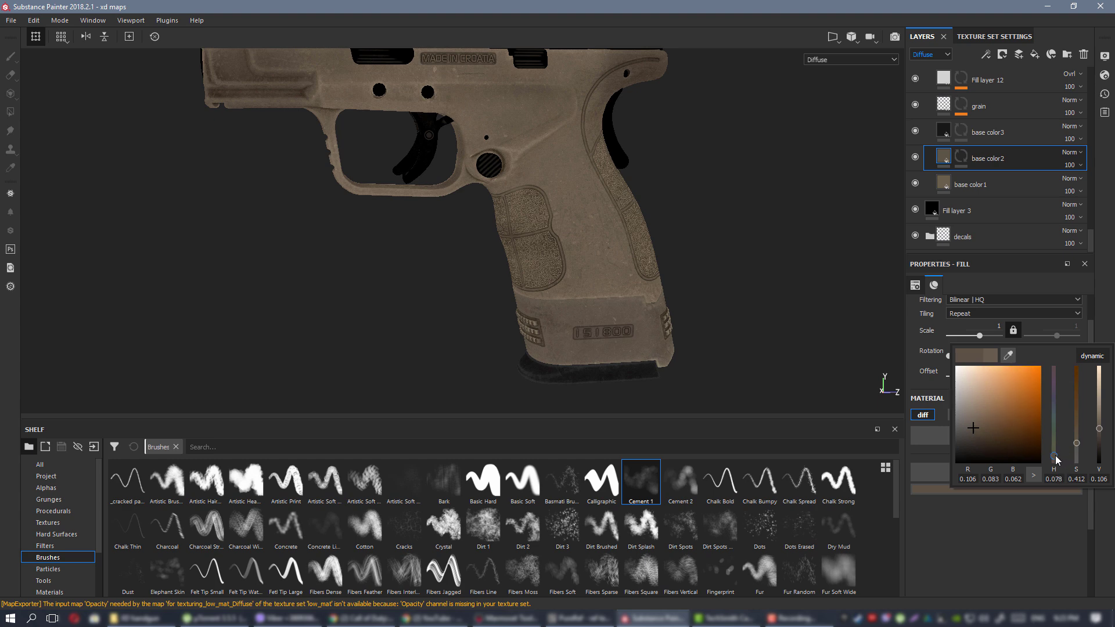
pyautogui.moveTo(1056, 458); pyautogui.dragTo(1056, 457)
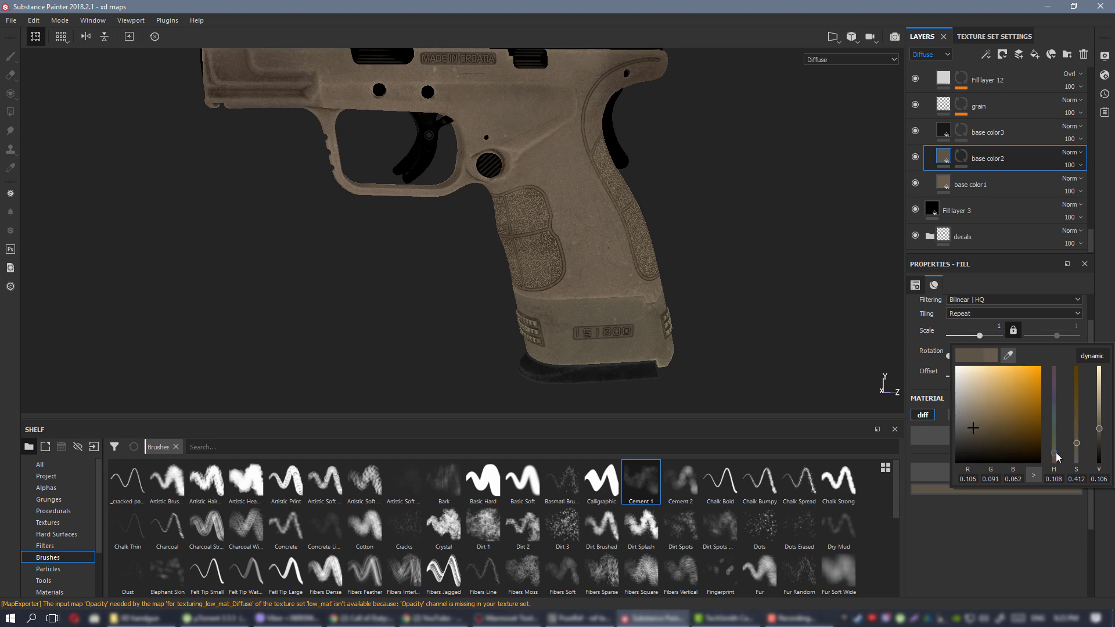
# Return to full material display and examine the tan frame together with the metal slide from several angles and distances.
pyautogui.scroll(-3, 580, 270)
pyautogui.keyDown('alt'); pyautogui.moveTo(497, 204); pyautogui.dragTo(442, 199); pyautogui.keyUp('alt')
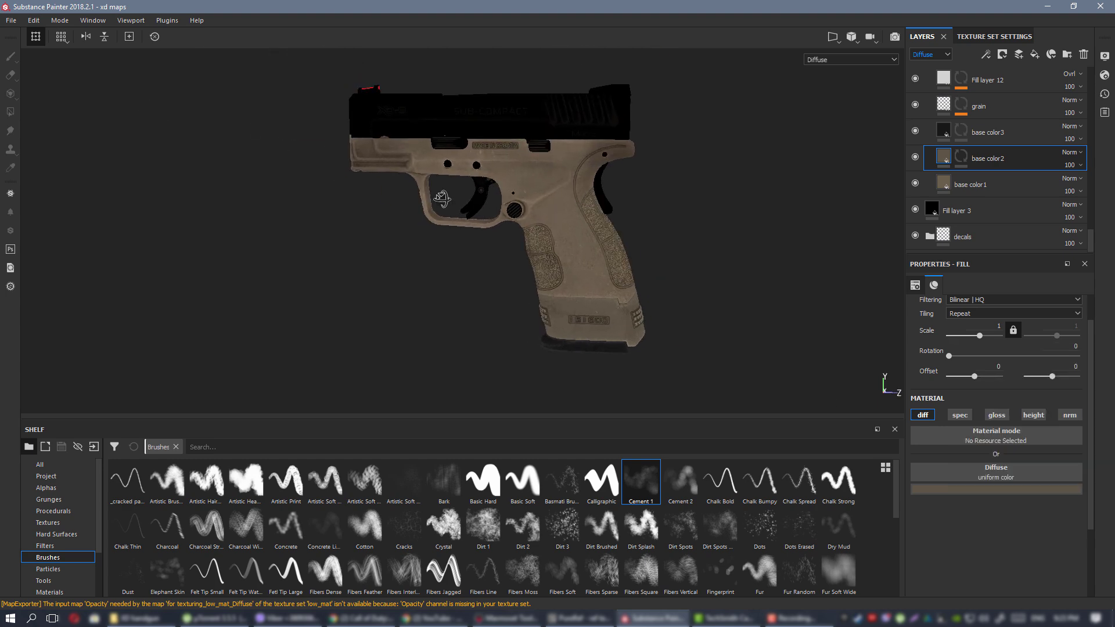
pyautogui.press('m')
pyautogui.keyDown('alt'); pyautogui.moveTo(552, 234); pyautogui.dragTo(532, 262); pyautogui.keyUp('alt')
pyautogui.keyDown('alt'); pyautogui.moveTo(532, 262); pyautogui.dragTo(579, 337, button='right'); pyautogui.keyUp('alt')
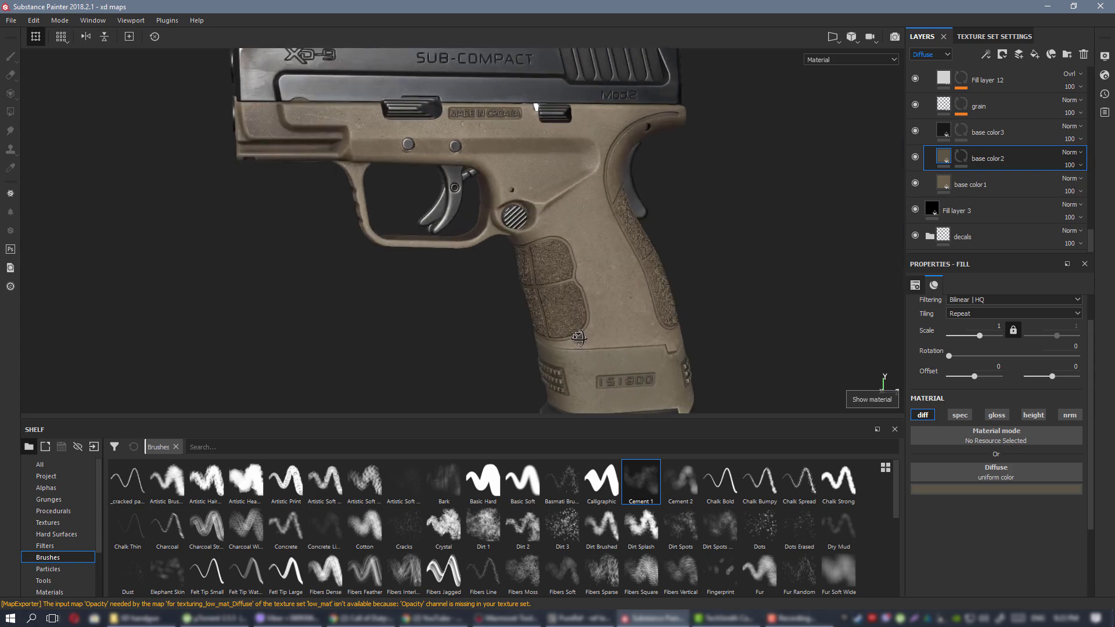
pyautogui.keyDown('alt'); pyautogui.moveTo(578, 338); pyautogui.dragTo(576, 292); pyautogui.keyUp('alt')
pyautogui.keyDown('alt'); pyautogui.moveTo(575, 292); pyautogui.dragTo(493, 224, button='right'); pyautogui.keyUp('alt')
pyautogui.keyDown('alt'); pyautogui.moveTo(493, 223); pyautogui.dragTo(590, 257); pyautogui.keyUp('alt')
pyautogui.keyDown('alt'); pyautogui.moveTo(591, 256); pyautogui.dragTo(634, 289, button='right'); pyautogui.keyUp('alt')
pyautogui.keyDown('alt'); pyautogui.moveTo(634, 289); pyautogui.dragTo(542, 290); pyautogui.keyUp('alt')
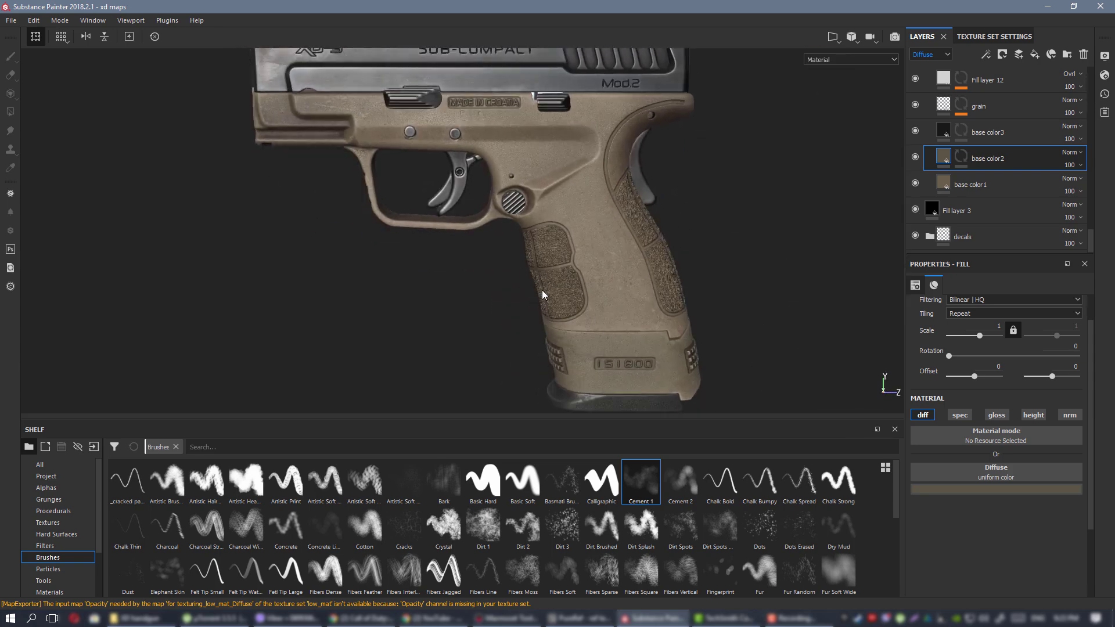
pyautogui.keyDown('alt'); pyautogui.moveTo(542, 290); pyautogui.dragTo(570, 225, button='right'); pyautogui.keyUp('alt')
pyautogui.keyDown('alt'); pyautogui.moveTo(570, 226); pyautogui.dragTo(564, 255, button='middle'); pyautogui.keyUp('alt')
pyautogui.keyDown('alt'); pyautogui.moveTo(565, 255); pyautogui.dragTo(590, 218); pyautogui.keyUp('alt')
pyautogui.keyDown('alt'); pyautogui.moveTo(590, 218); pyautogui.dragTo(316, 156, button='right'); pyautogui.keyUp('alt')
pyautogui.keyDown('alt'); pyautogui.moveTo(482, 186); pyautogui.dragTo(389, 201); pyautogui.keyUp('alt')
# Save the project and export the low_mat texture set as 16-bit PNG maps with the PBR SpecGloss configuration.
pyautogui.hotkey('ctrl', 's')
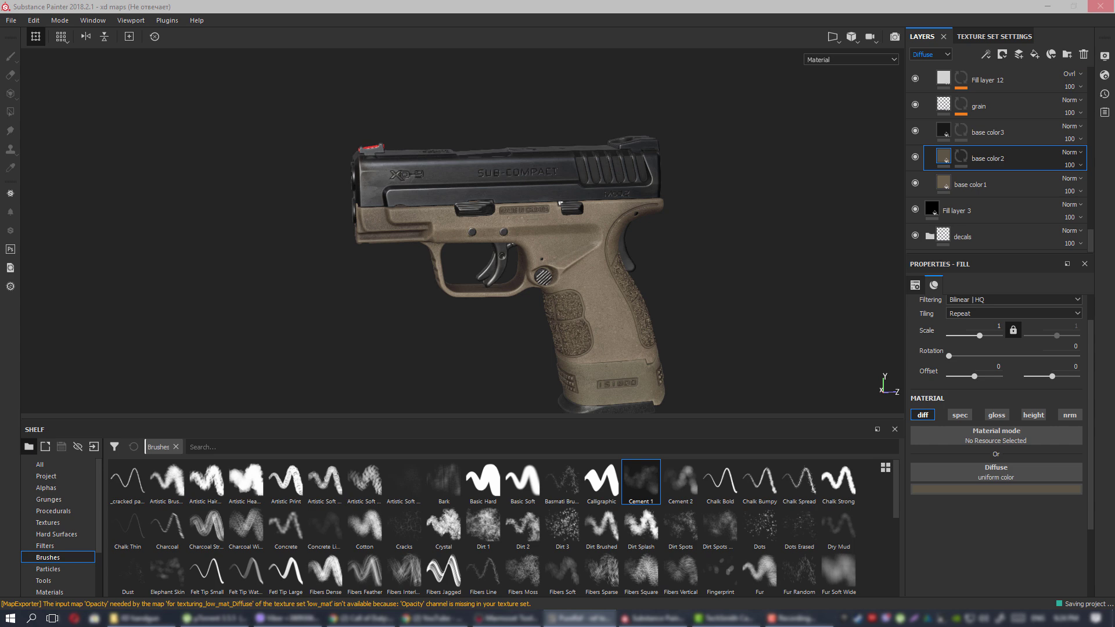
pyautogui.click(562, 240)
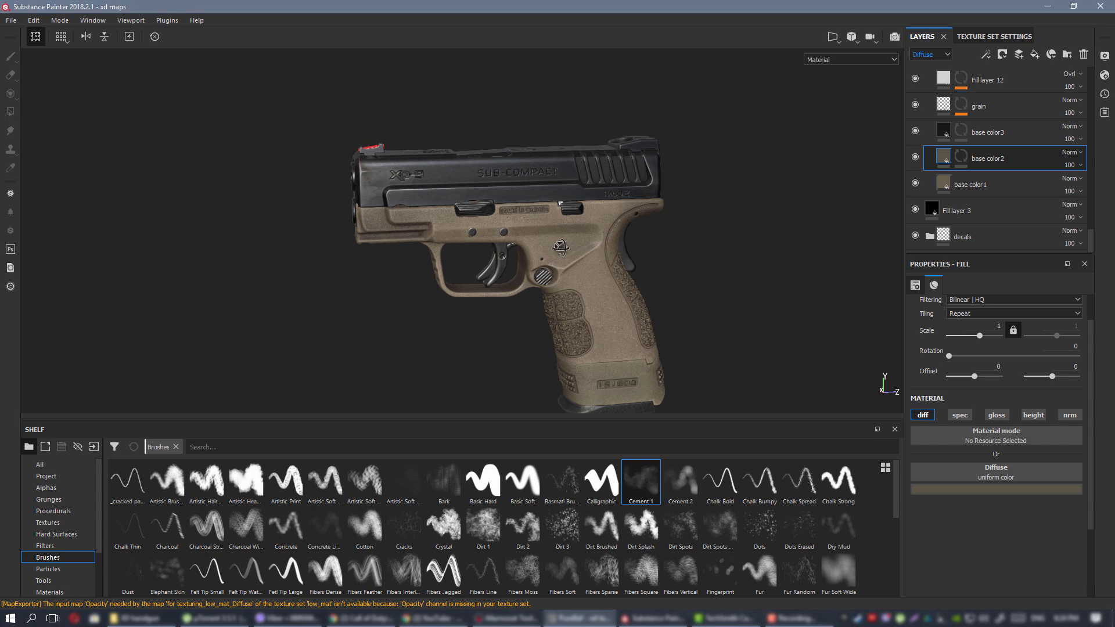
pyautogui.keyDown('alt'); pyautogui.moveTo(562, 239); pyautogui.dragTo(881, 461, button='right'); pyautogui.keyUp('alt')
pyautogui.scroll(-3, 596, 274)
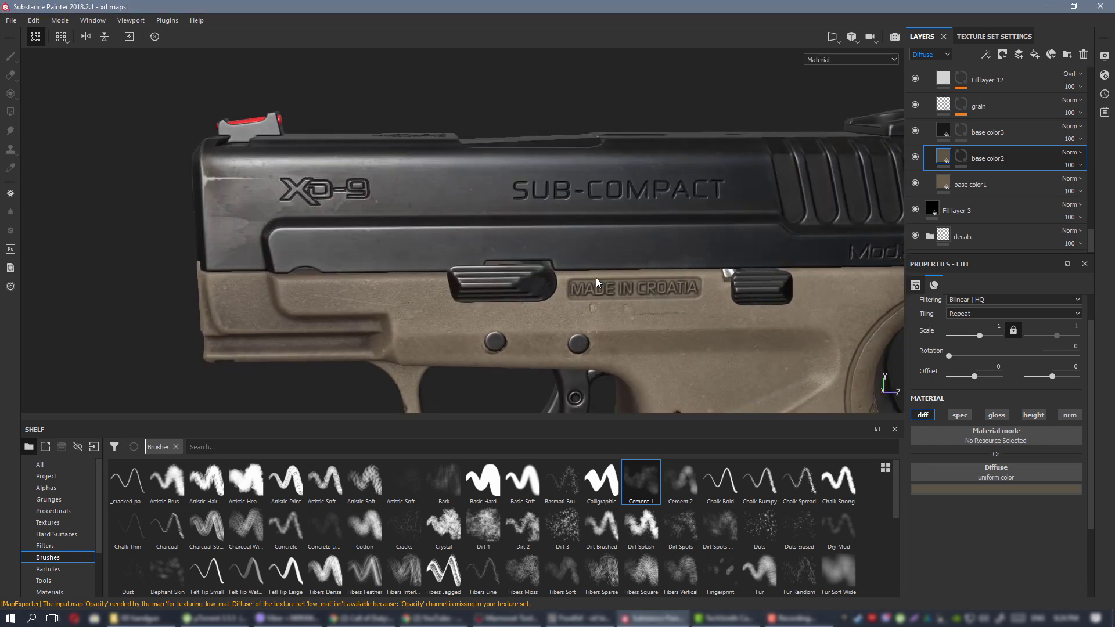
pyautogui.hotkey('ctrl', 'shift', 'e')
pyautogui.click(744, 502)
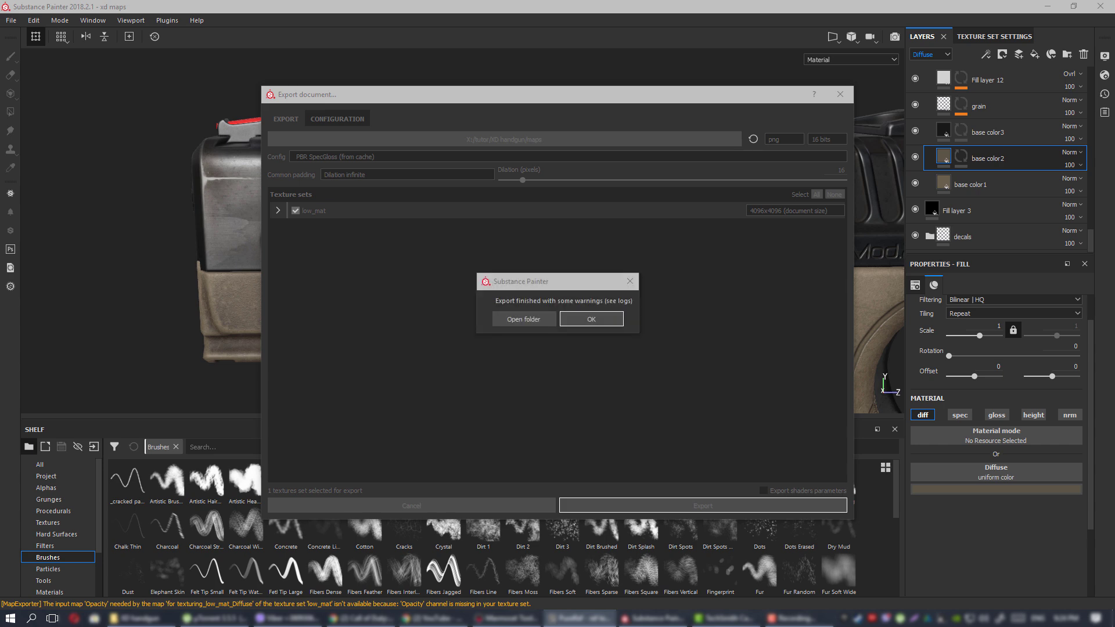
pyautogui.click(591, 320)
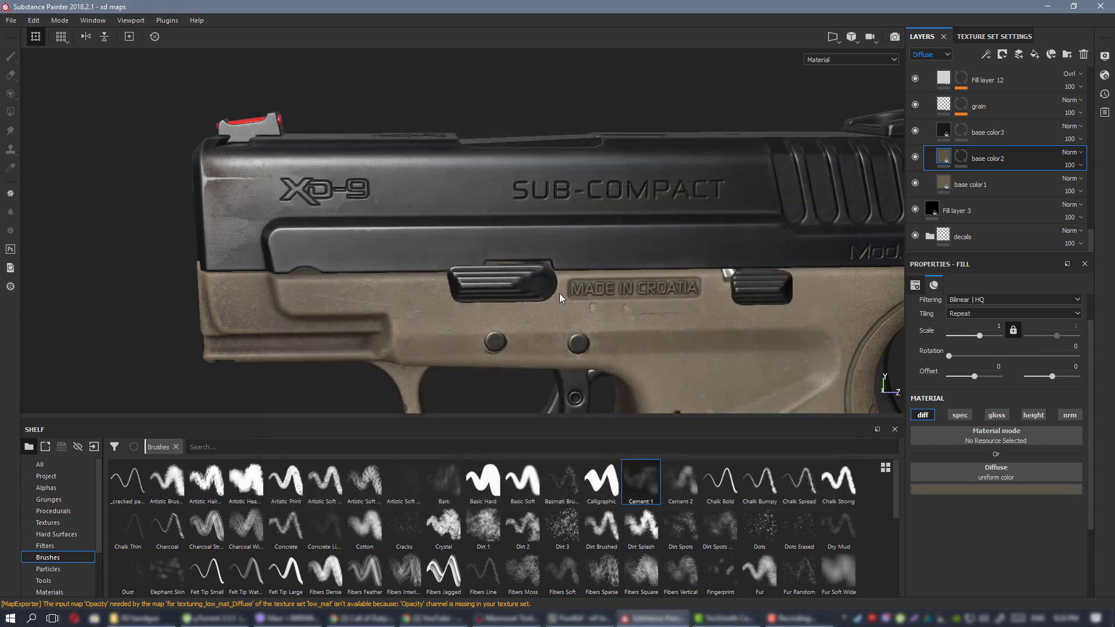
# Switch to Marmoset Toolbag and examine the tan frame with the exported textures from the side, rear and up close.
pyautogui.click(499, 617)
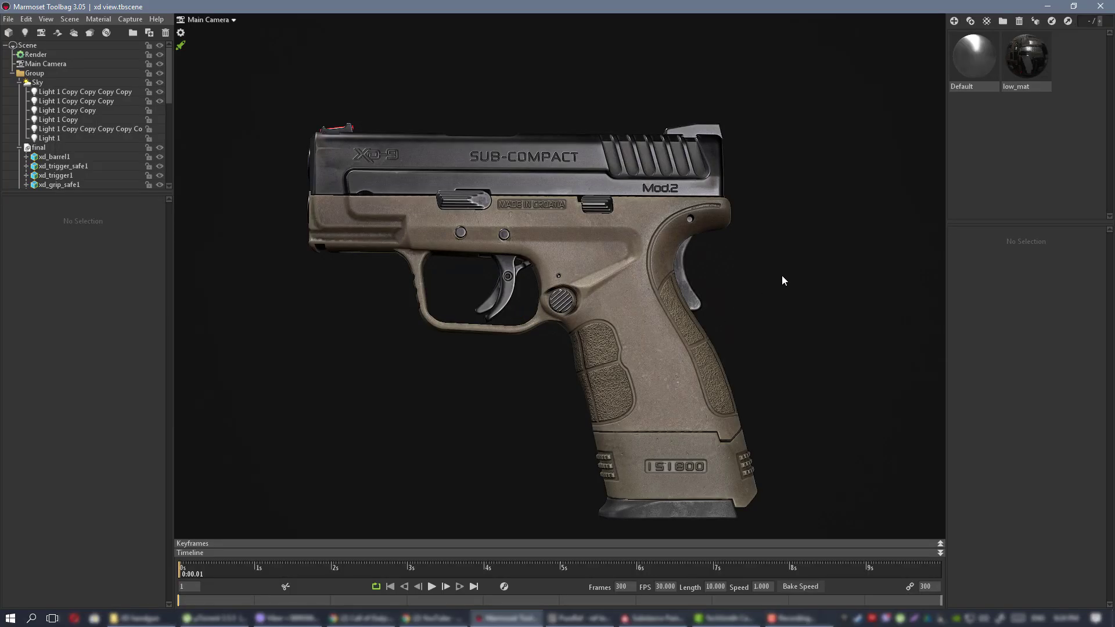
pyautogui.keyDown('alt'); pyautogui.moveTo(644, 338); pyautogui.dragTo(625, 290); pyautogui.keyUp('alt')
pyautogui.keyDown('alt'); pyautogui.moveTo(626, 290); pyautogui.dragTo(692, 336, button='right'); pyautogui.keyUp('alt')
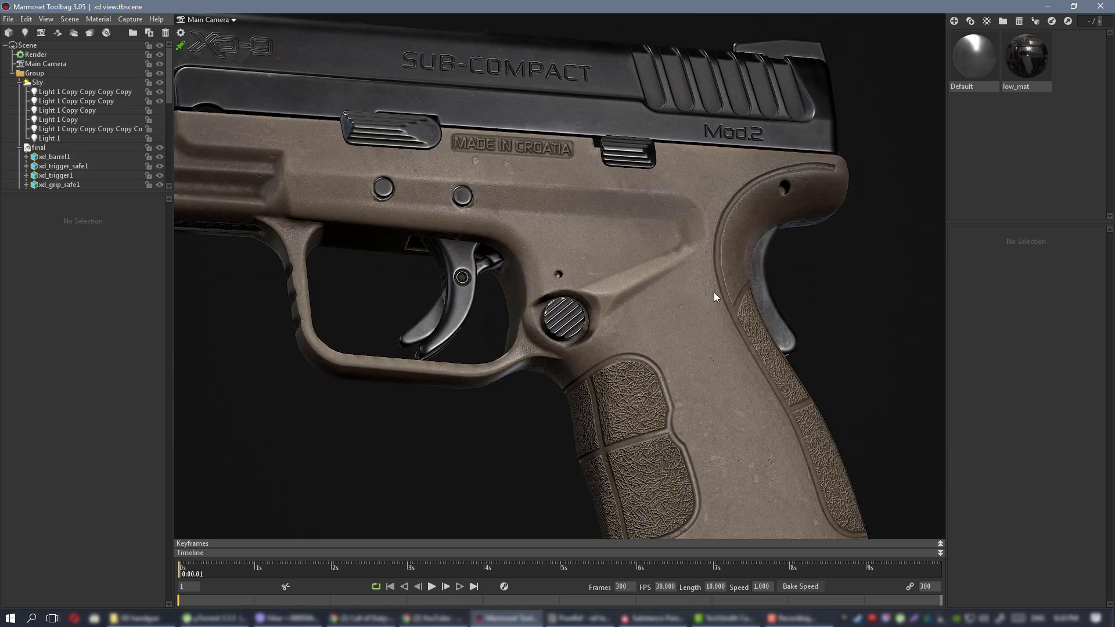
pyautogui.scroll(-8, 749, 322)
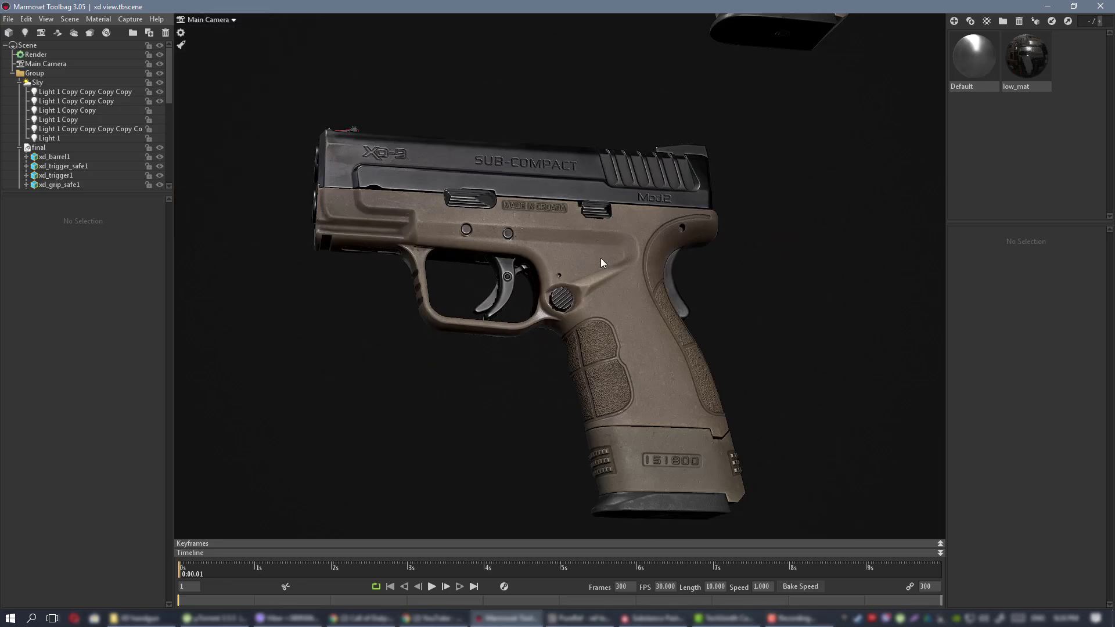
pyautogui.moveTo(551, 284); pyautogui.dragTo(577, 276)
pyautogui.scroll(3, 593, 284)
pyautogui.scroll(-3, 616, 277)
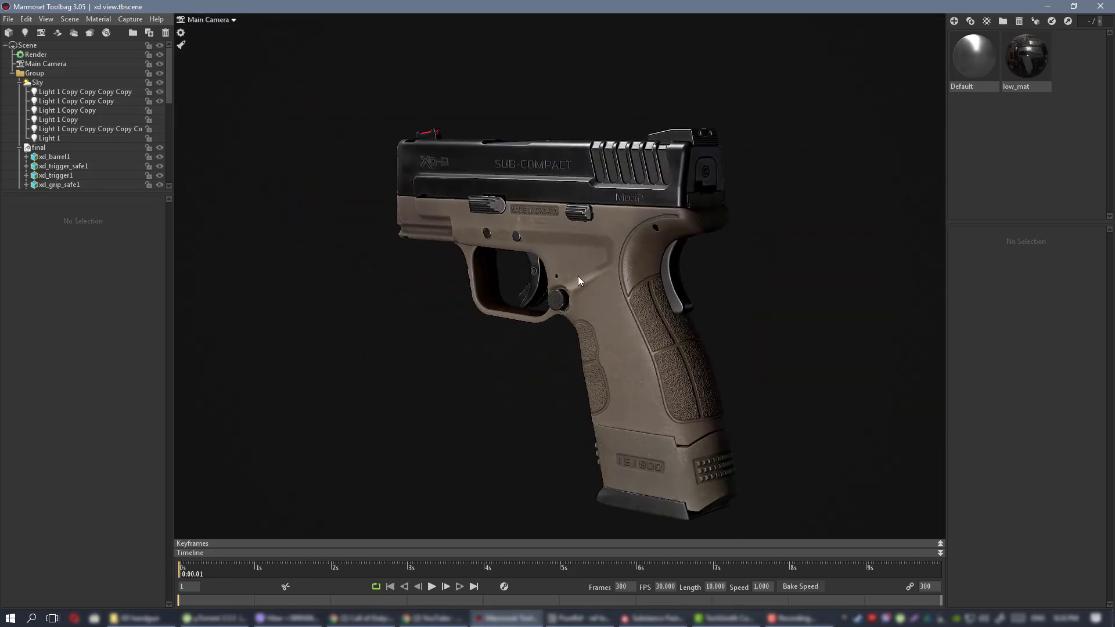
pyautogui.scroll(3, 664, 317)
pyautogui.moveTo(665, 321); pyautogui.dragTo(685, 321)
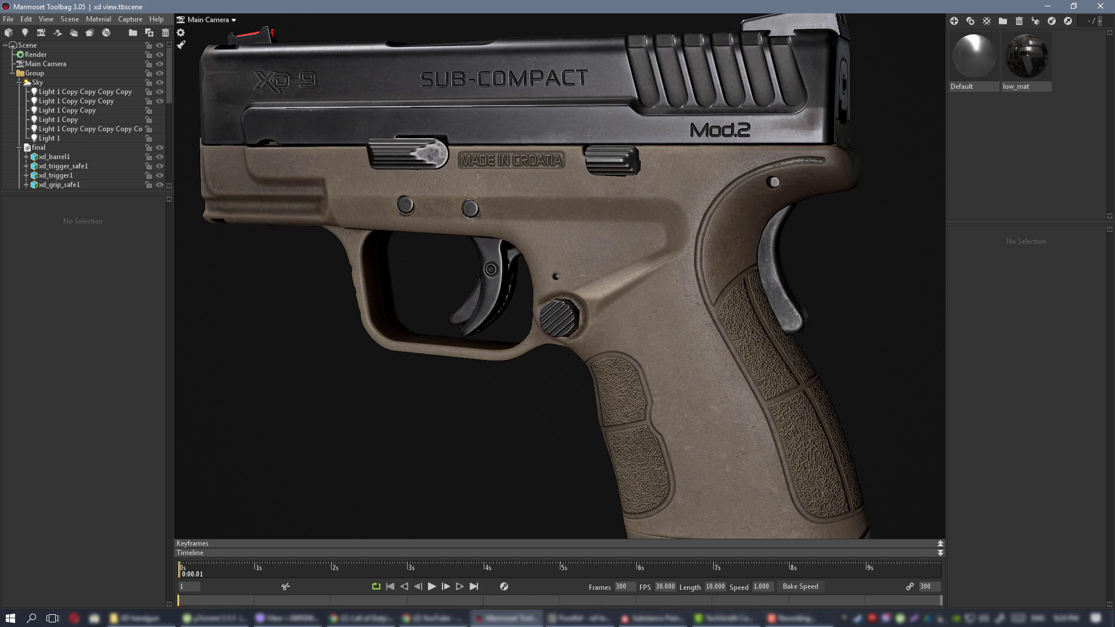
# Inspect the grip, trigger guard and magazine base in the render under different viewing angles.
pyautogui.press('F10')
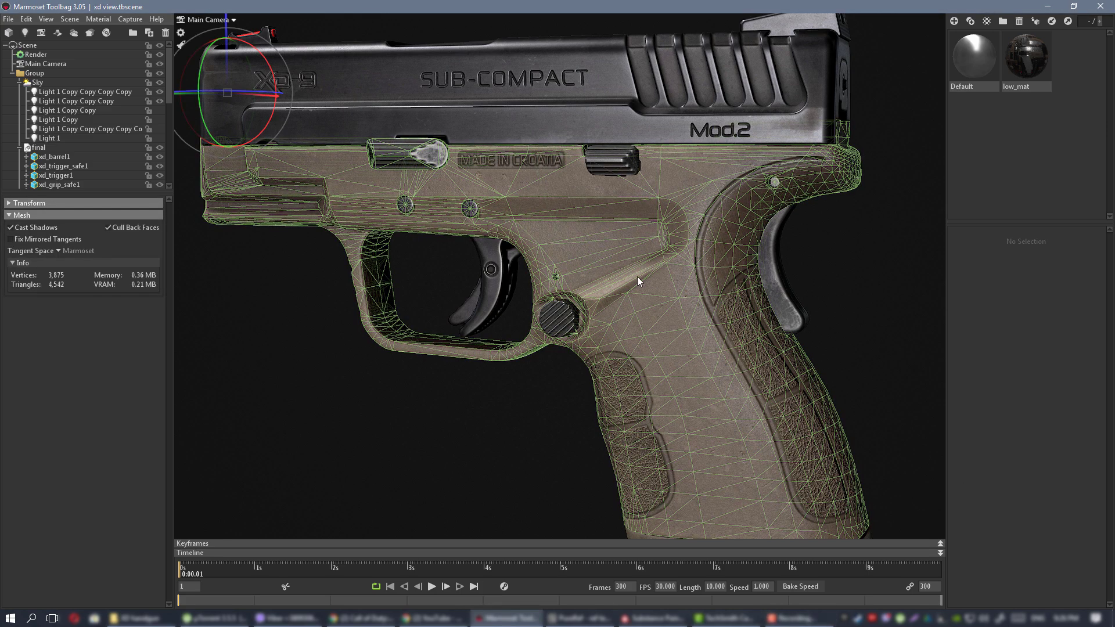
pyautogui.scroll(-5, 625, 319)
pyautogui.scroll(5, 625, 319)
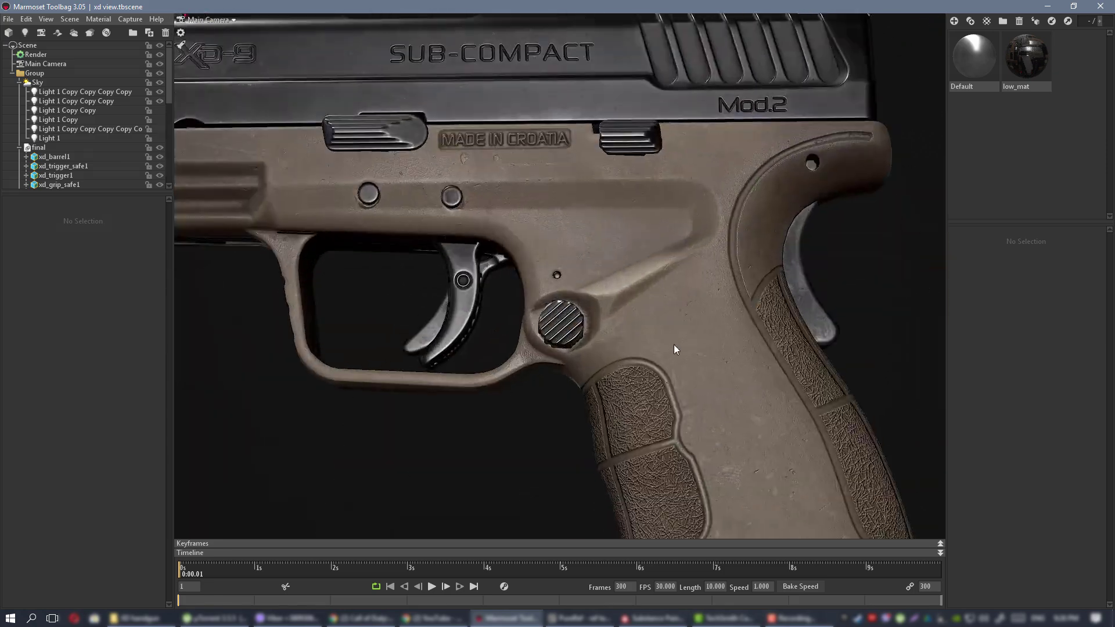
pyautogui.moveTo(673, 344); pyautogui.dragTo(577, 292, button='middle')
pyautogui.moveTo(577, 292); pyautogui.dragTo(570, 326)
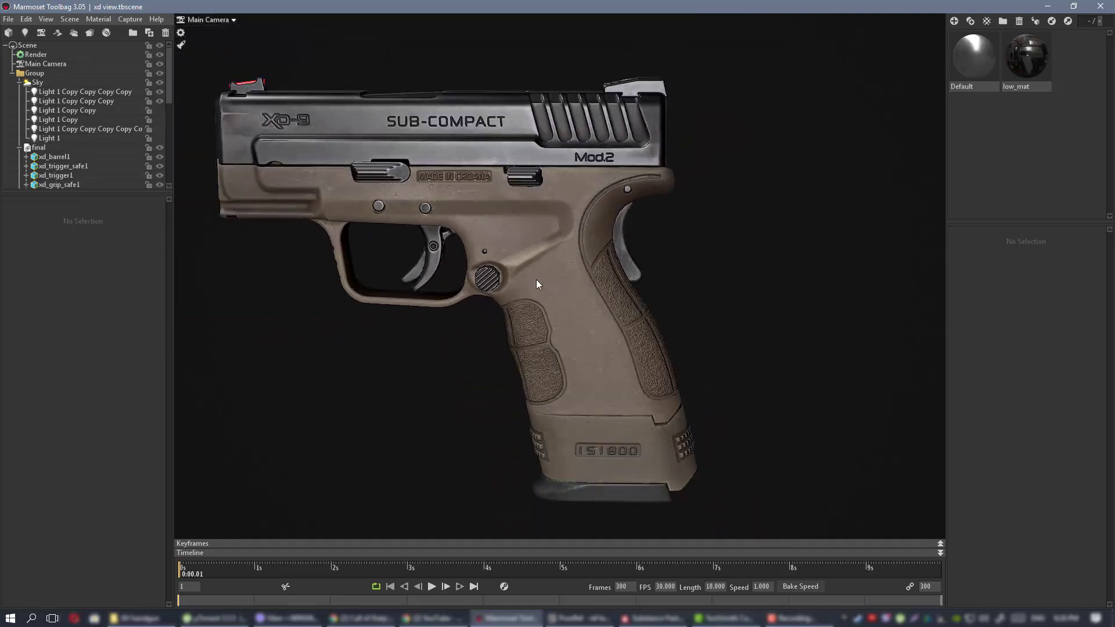
pyautogui.moveTo(536, 280); pyautogui.dragTo(580, 227)
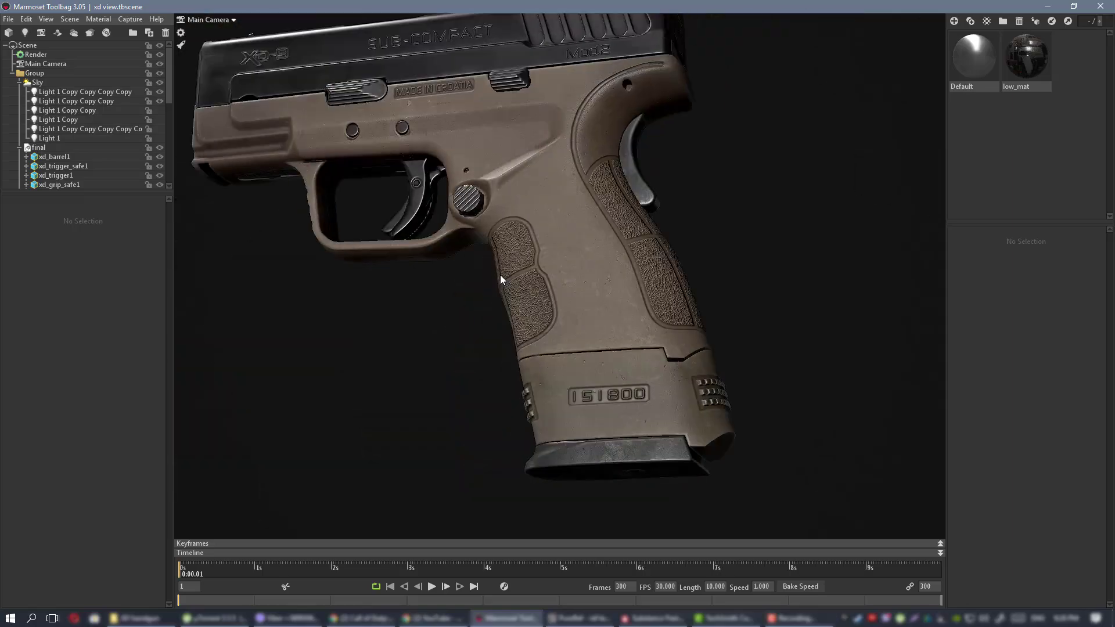
pyautogui.moveTo(500, 280); pyautogui.dragTo(573, 335)
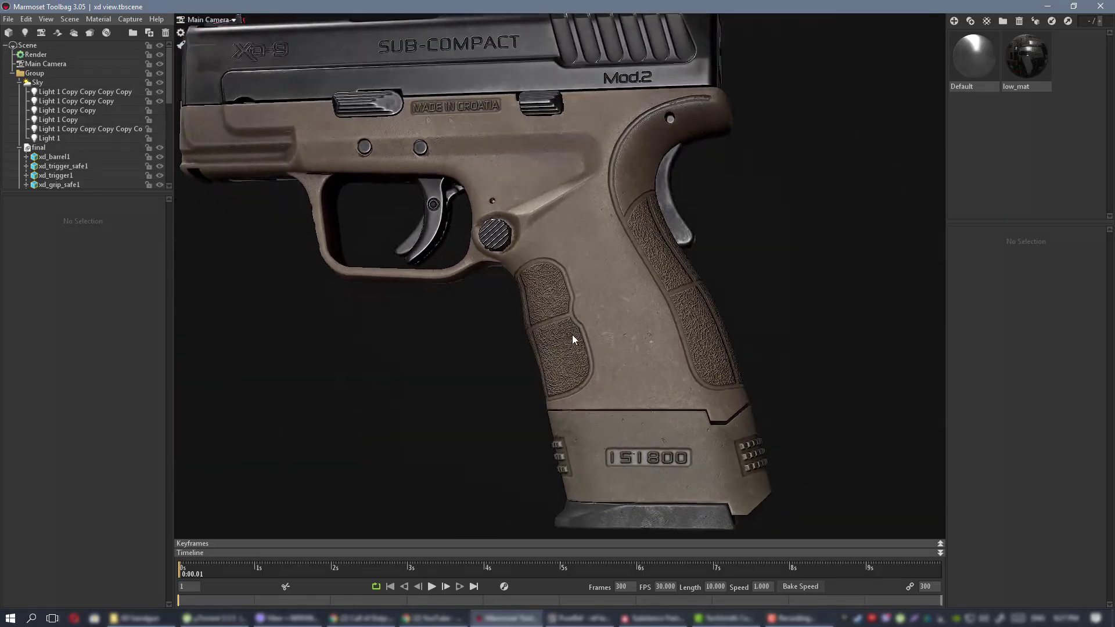
pyautogui.moveTo(554, 280); pyautogui.dragTo(563, 336, button='middle')
pyautogui.moveTo(563, 337); pyautogui.dragTo(590, 356)
pyautogui.moveTo(560, 381); pyautogui.dragTo(539, 315, button='right')
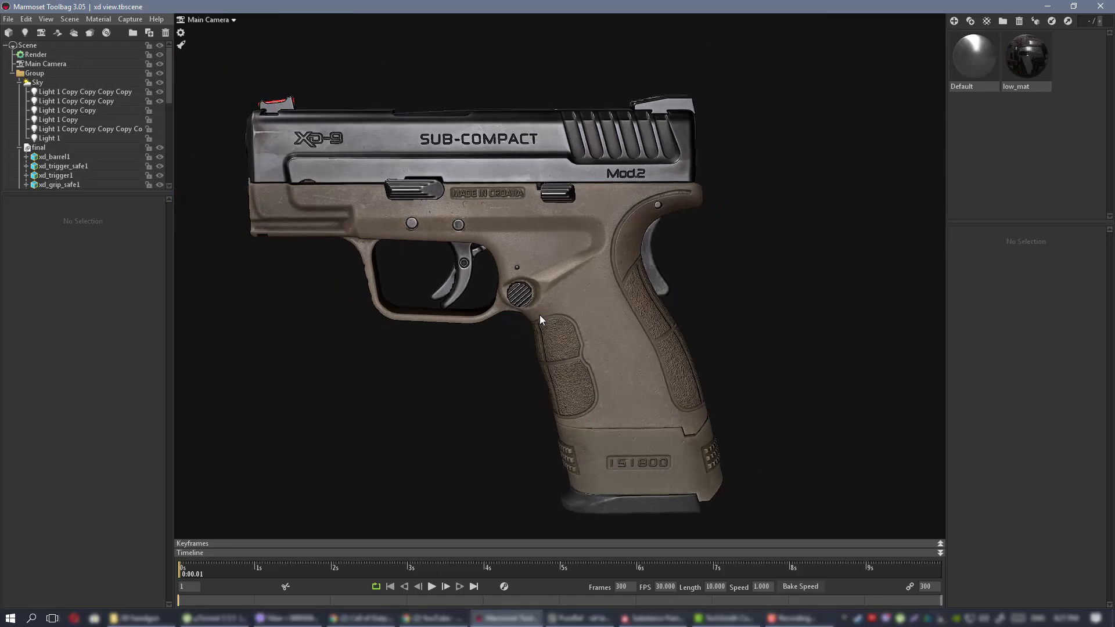
pyautogui.moveTo(538, 314); pyautogui.dragTo(579, 324, button='middle')
pyautogui.moveTo(579, 324); pyautogui.dragTo(550, 305)
# Switch back to Substance Painter, view the slide and upper frame, and collapse the plastic folder in the layer stack.
pyautogui.click(665, 620)
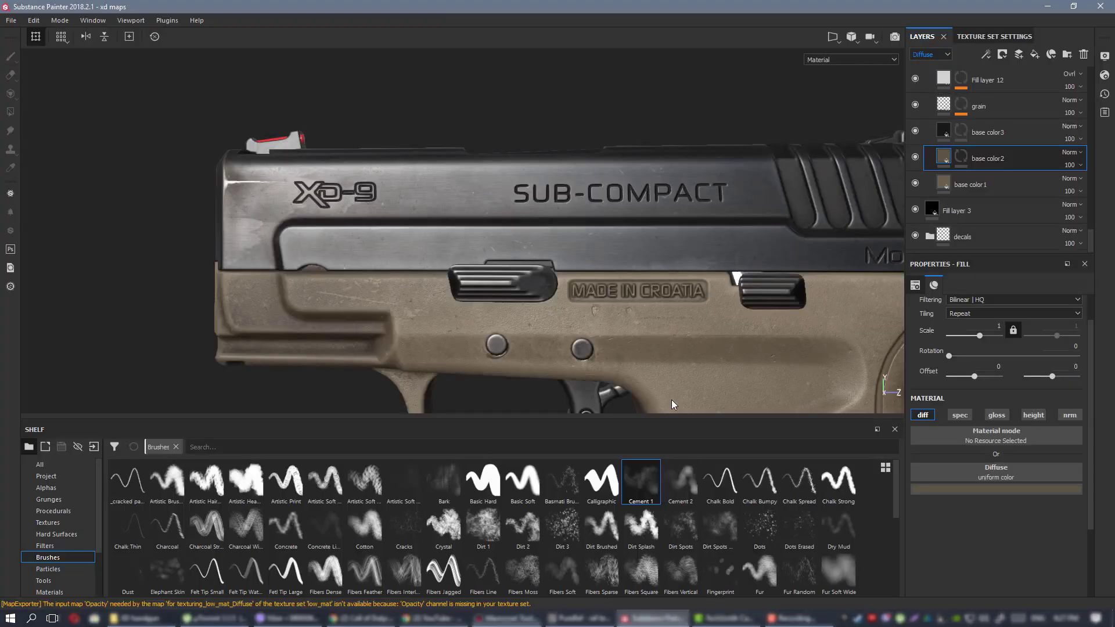
pyautogui.keyDown('alt'); pyautogui.moveTo(610, 256); pyautogui.dragTo(552, 219); pyautogui.keyUp('alt')
pyautogui.keyDown('alt'); pyautogui.moveTo(552, 219); pyautogui.dragTo(407, 174, button='middle'); pyautogui.keyUp('alt')
pyautogui.keyDown('alt'); pyautogui.moveTo(406, 174); pyautogui.dragTo(533, 232); pyautogui.keyUp('alt')
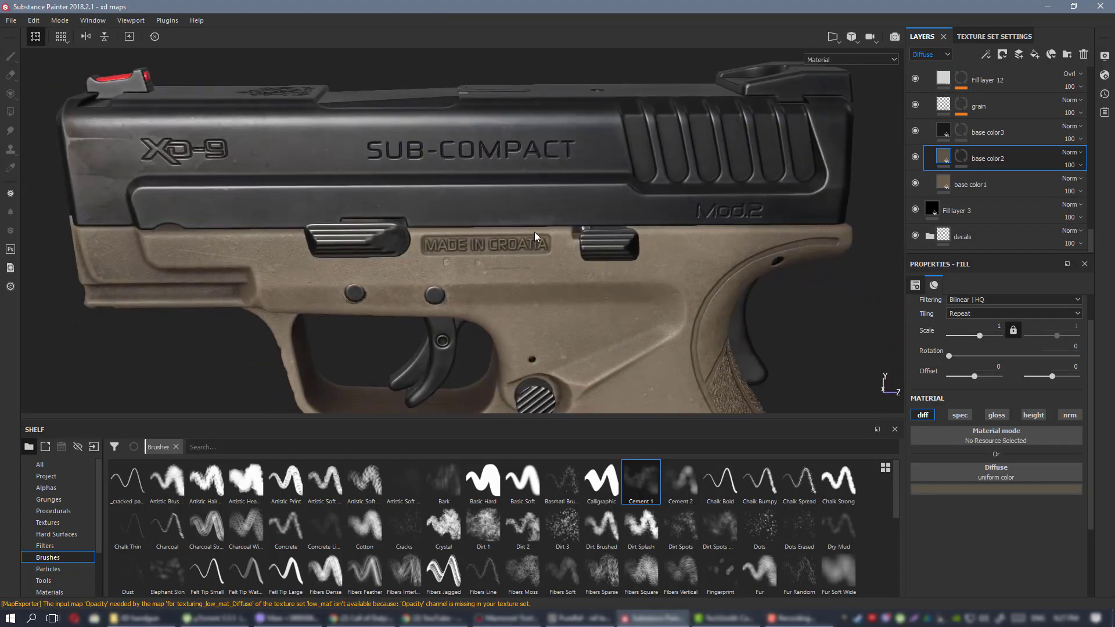
pyautogui.keyDown('alt'); pyautogui.moveTo(533, 233); pyautogui.dragTo(611, 286, button='middle'); pyautogui.keyUp('alt')
pyautogui.scroll(10, 980, 165)
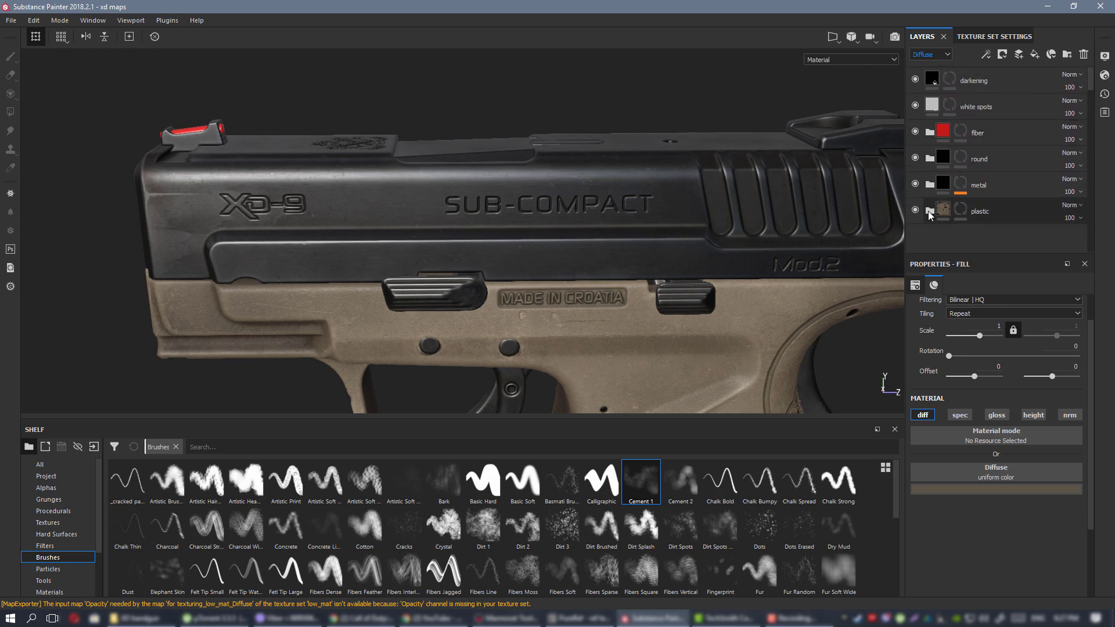
pyautogui.click(930, 211)
# Open the PureRef reference board beside the model and examine the photo of the black slide marked AUSTRIA 9x19.
pyautogui.click(579, 619)
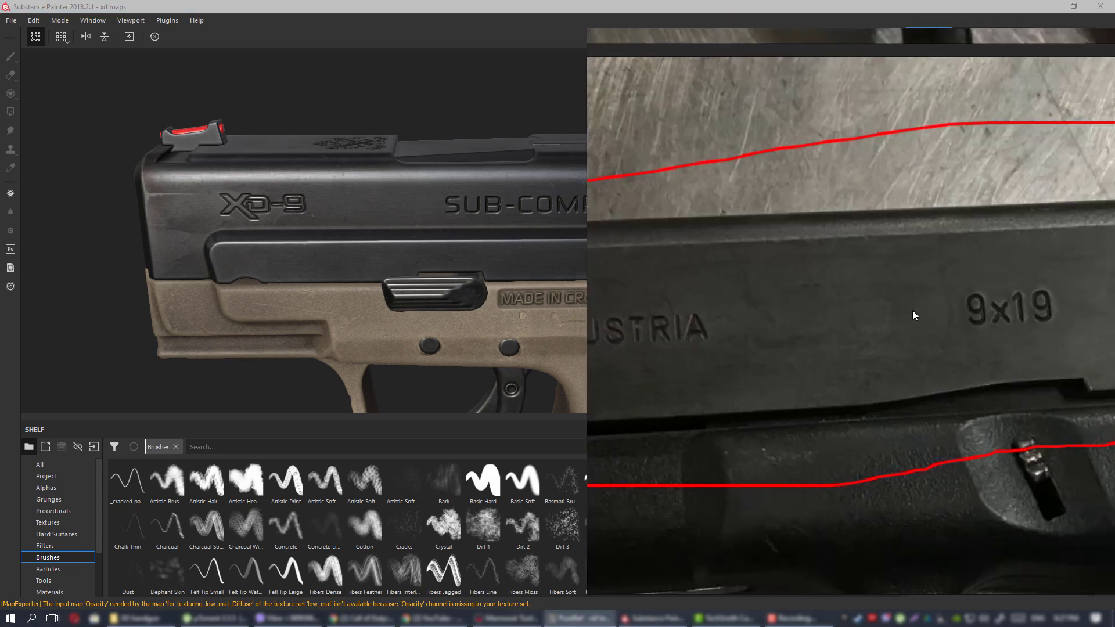
pyautogui.moveTo(912, 310); pyautogui.dragTo(859, 310, button='right')
pyautogui.scroll(-5, 830, 316)
pyautogui.moveTo(705, 316); pyautogui.dragTo(748, 316, button='middle')
pyautogui.scroll(5, 818, 307)
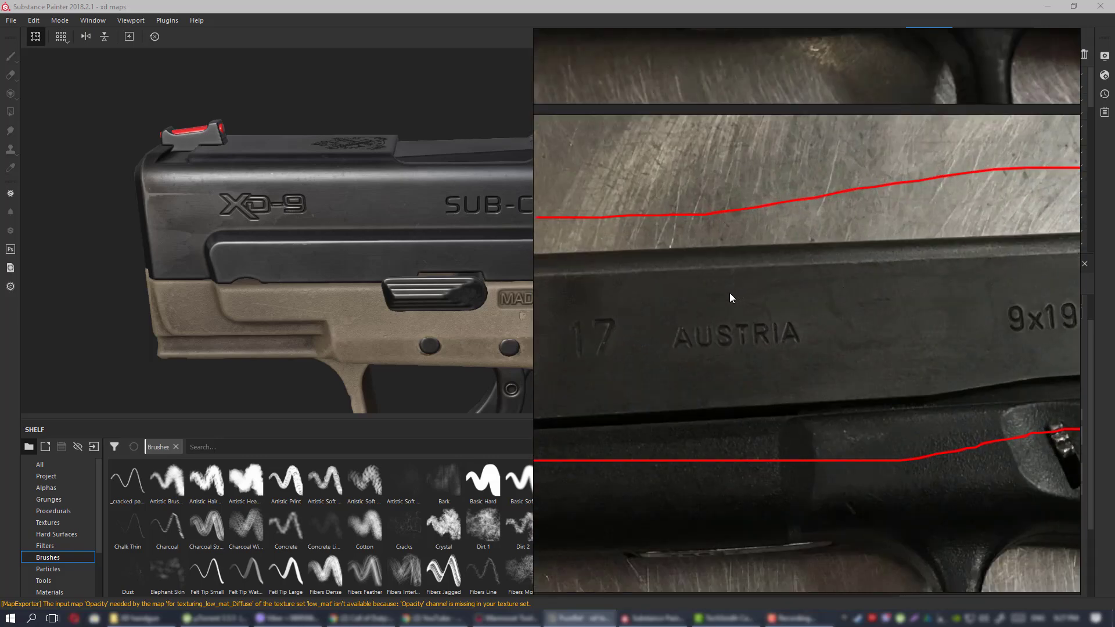
# Examine the slide surfaces in the pistol reference photos for wear and gloss variation.
pyautogui.scroll(-4, 636, 360)
pyautogui.scroll(5, 860, 236)
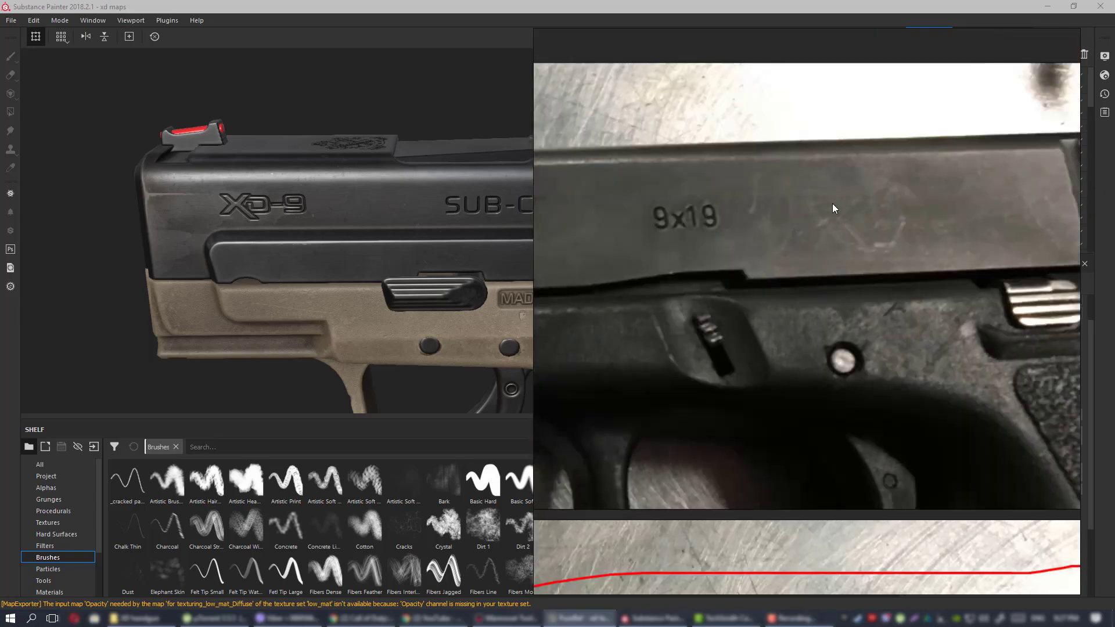
pyautogui.scroll(-5, 836, 248)
pyautogui.scroll(6, 855, 310)
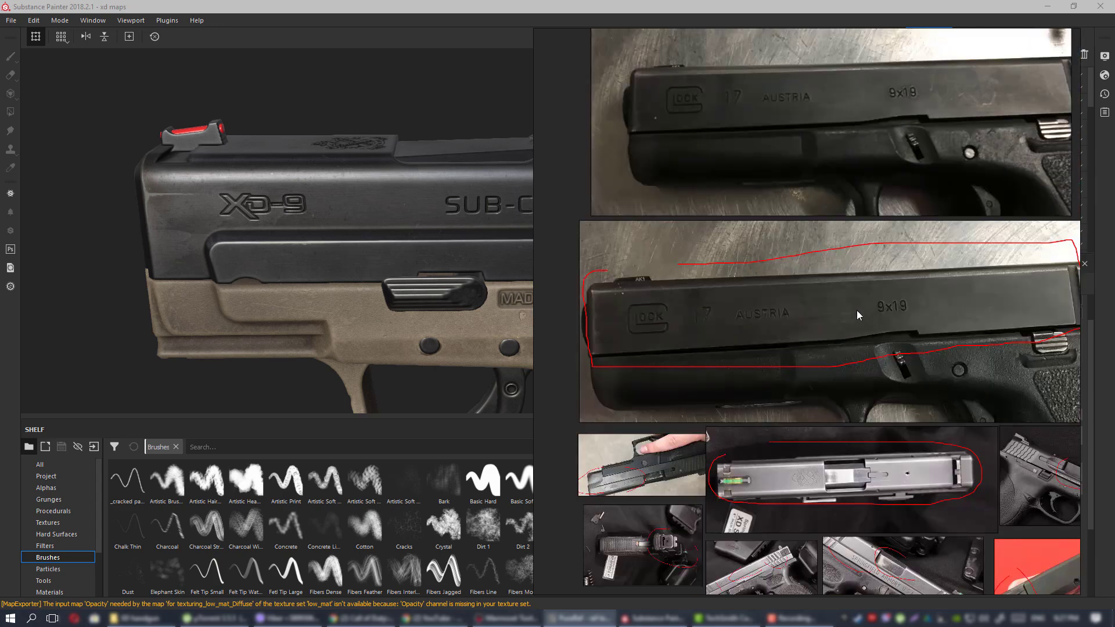
pyautogui.scroll(-1, 771, 290)
pyautogui.scroll(2, 765, 290)
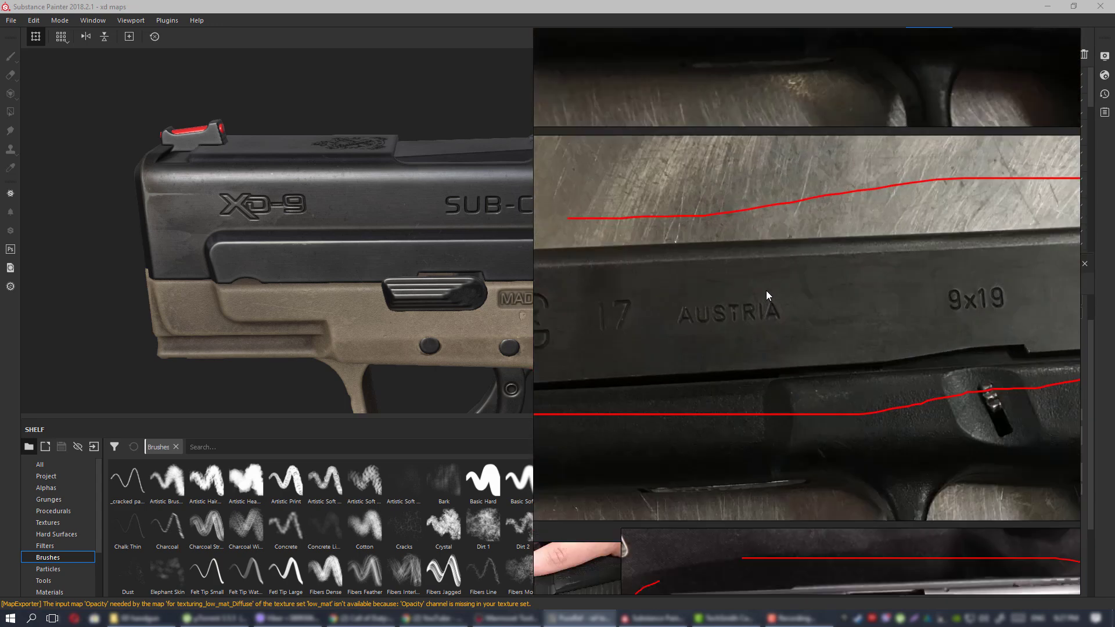
pyautogui.scroll(-2, 775, 290)
pyautogui.scroll(-2, 816, 415)
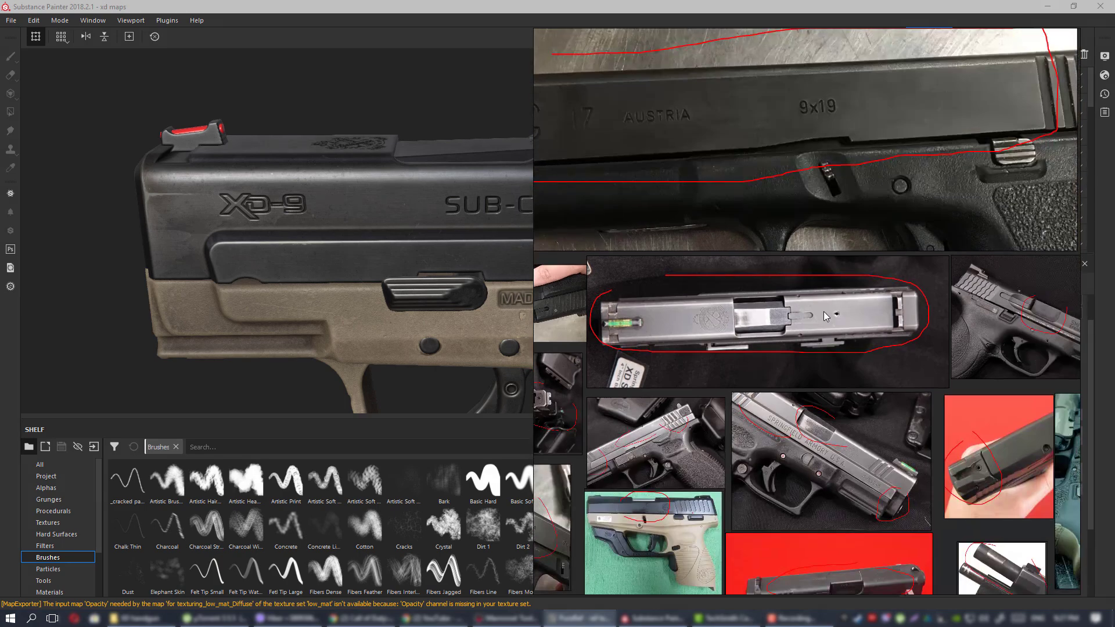
pyautogui.scroll(3, 844, 314)
pyautogui.scroll(-3, 844, 314)
pyautogui.scroll(3, 843, 319)
pyautogui.moveTo(843, 319); pyautogui.dragTo(1114, 324, button='right')
# Inspect the mask of the edges hard copy 1 layer and the slide's surface in material view.
pyautogui.moveTo(616, 212)
pyautogui.keyDown('alt'); pyautogui.mouseDown()
pyautogui.moveTo(582, 241)
pyautogui.moveTo(604, 237)
pyautogui.mouseUp(); pyautogui.keyUp('alt')
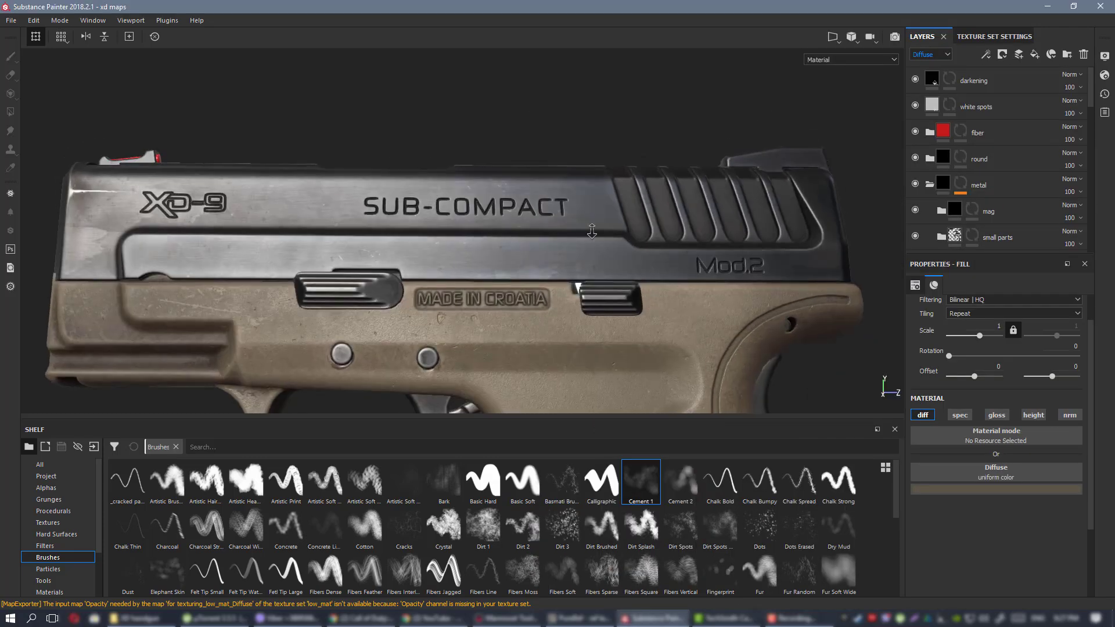
pyautogui.scroll(-2, 610, 237)
pyautogui.scroll(-4, 996, 185)
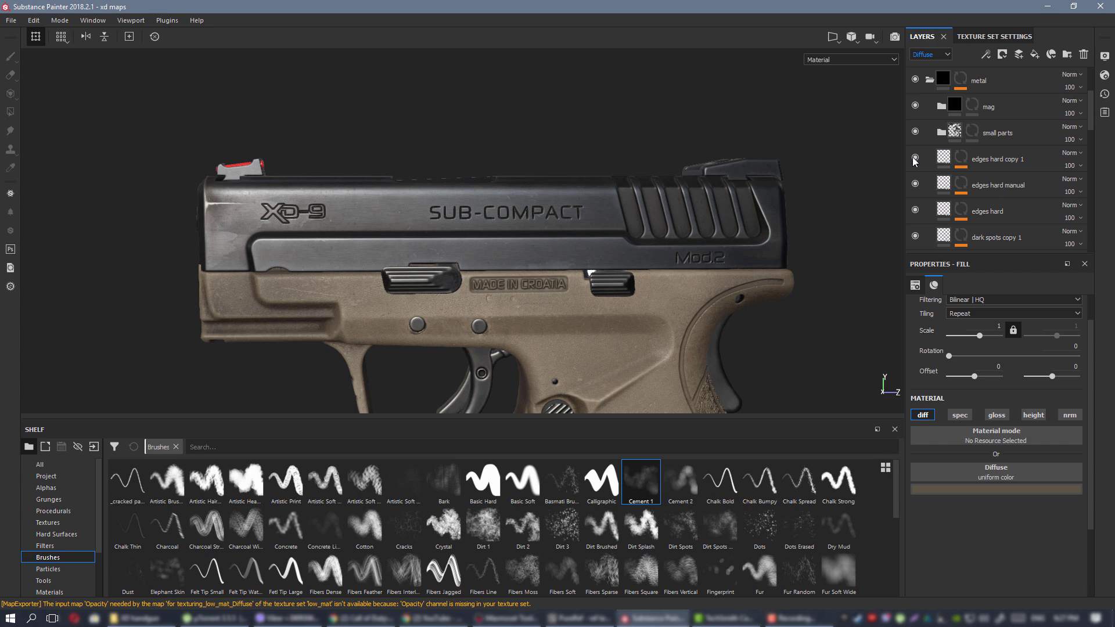
pyautogui.keyDown('alt'); pyautogui.click(961, 158); pyautogui.keyUp('alt')
pyautogui.keyDown('alt'); pyautogui.moveTo(685, 169); pyautogui.dragTo(965, 257); pyautogui.keyUp('alt')
pyautogui.press('m')
pyautogui.keyDown('alt'); pyautogui.moveTo(600, 179); pyautogui.dragTo(371, 116); pyautogui.keyUp('alt')
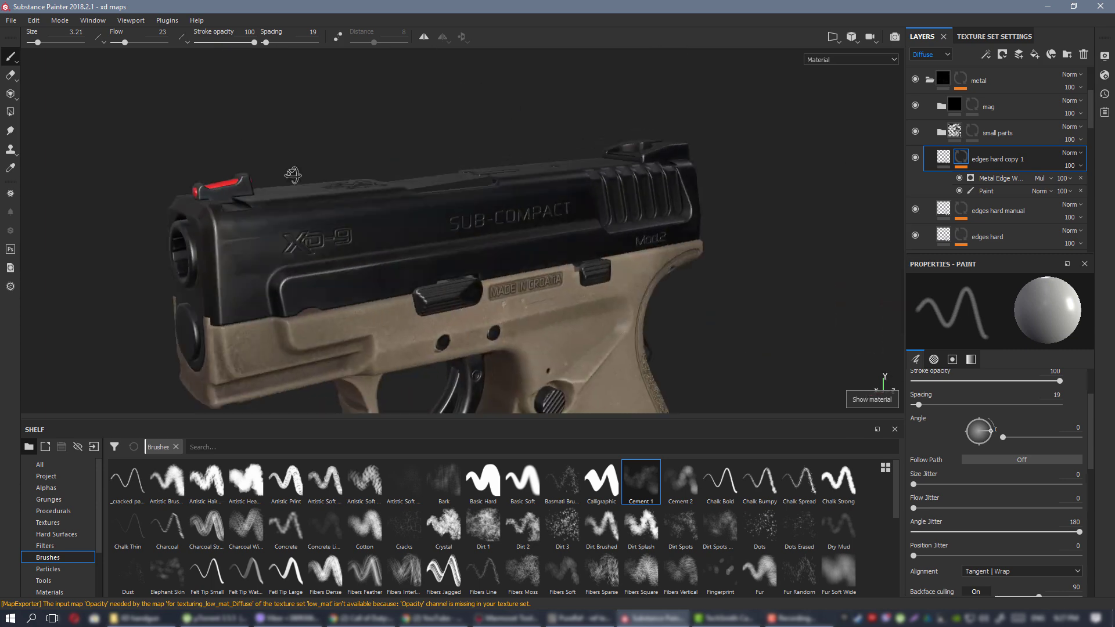
pyautogui.keyDown('alt'); pyautogui.moveTo(456, 197); pyautogui.dragTo(523, 177, button='middle'); pyautogui.keyUp('alt')
pyautogui.keyDown('alt'); pyautogui.moveTo(523, 176); pyautogui.dragTo(401, 173); pyautogui.keyUp('alt')
pyautogui.keyDown('shift'); pyautogui.moveTo(478, 185); pyautogui.dragTo(494, 181, button='right'); pyautogui.keyUp('shift')
pyautogui.keyDown('alt'); pyautogui.moveTo(494, 182); pyautogui.dragTo(461, 183); pyautogui.keyUp('alt')
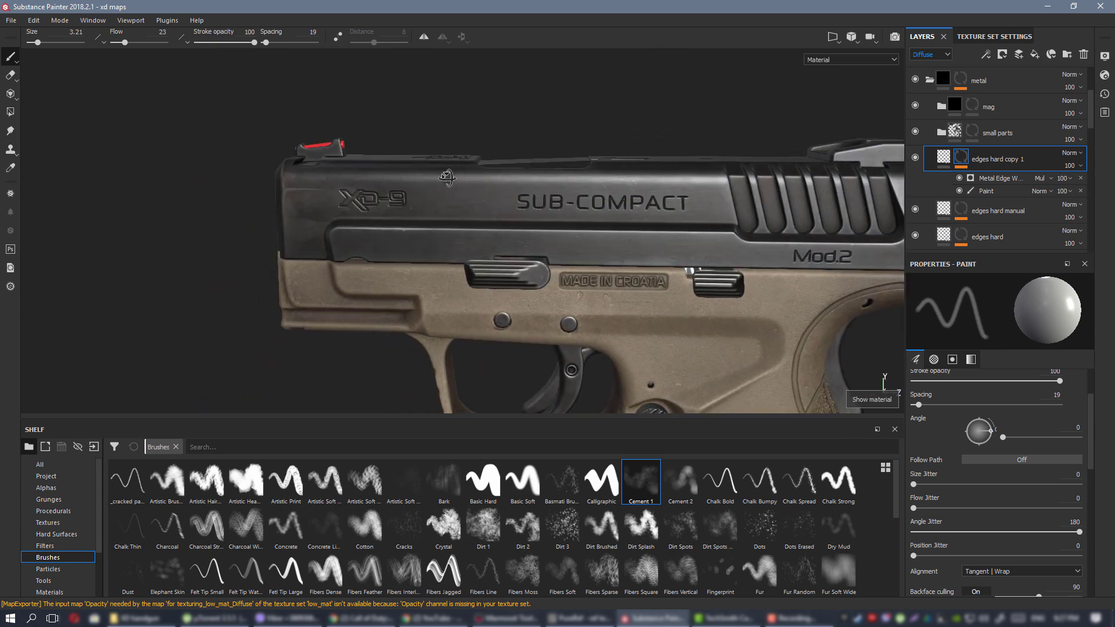
pyautogui.scroll(2, 461, 183)
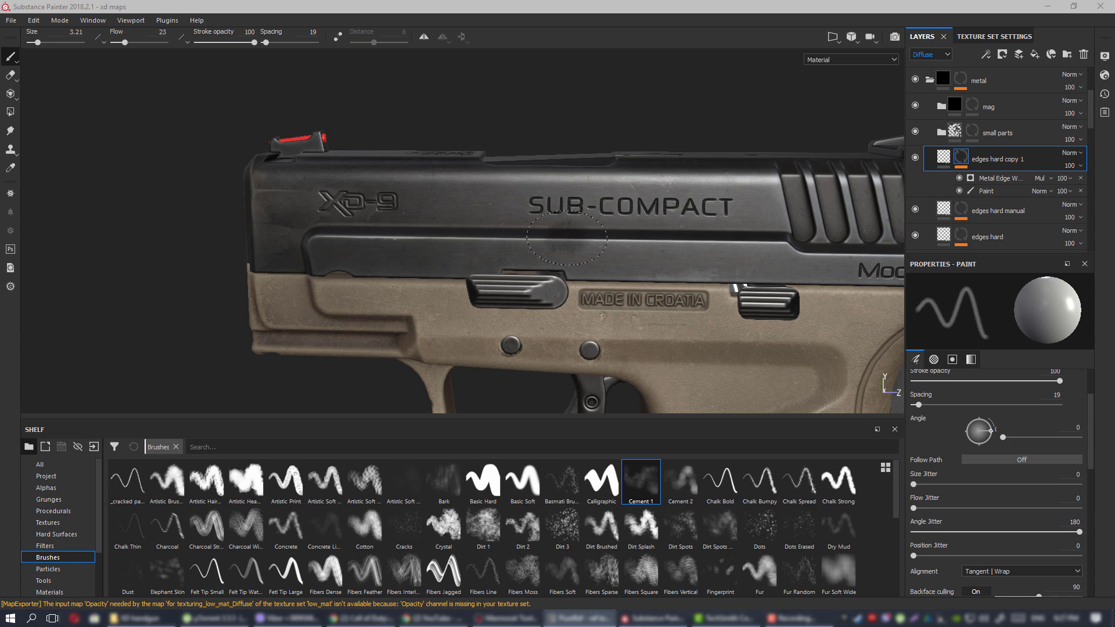
# Add a fill layer above edges hard copy 1 that affects only the gloss channel.
pyautogui.keyDown('alt'); pyautogui.moveTo(567, 238); pyautogui.dragTo(751, 218); pyautogui.keyUp('alt')
pyautogui.click(1034, 54)
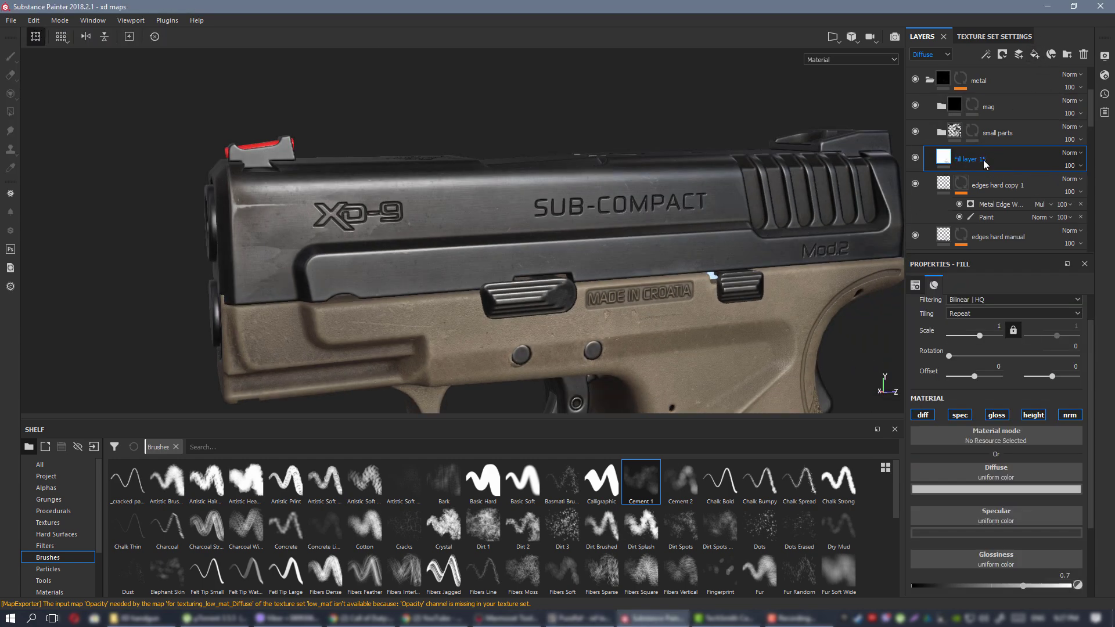
pyautogui.click(922, 416)
pyautogui.click(961, 416)
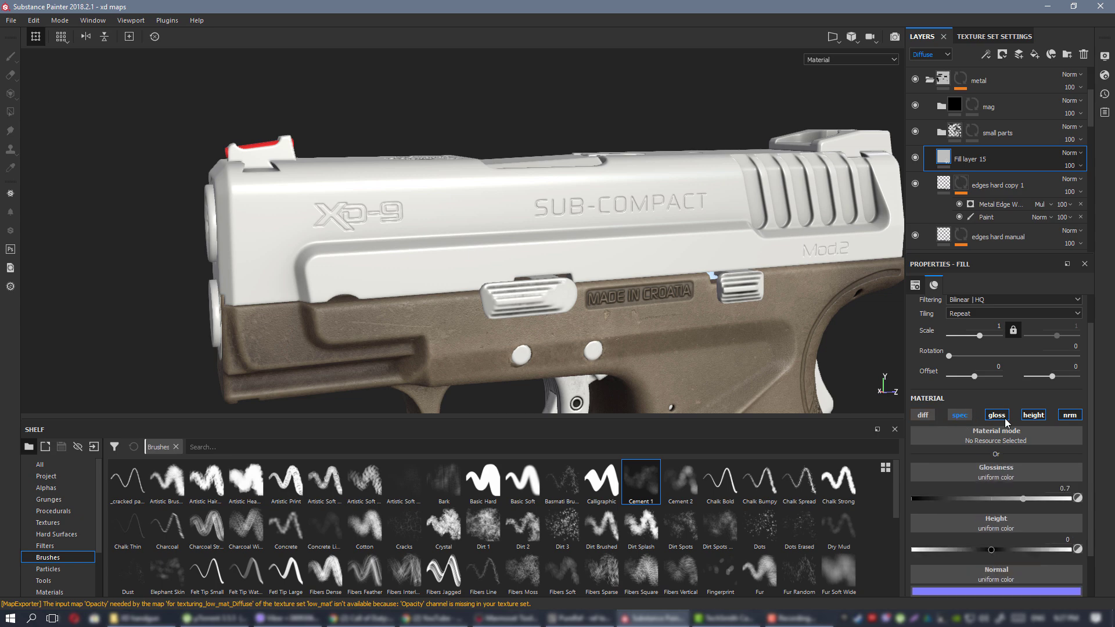
pyautogui.click(1035, 417)
pyautogui.click(1069, 416)
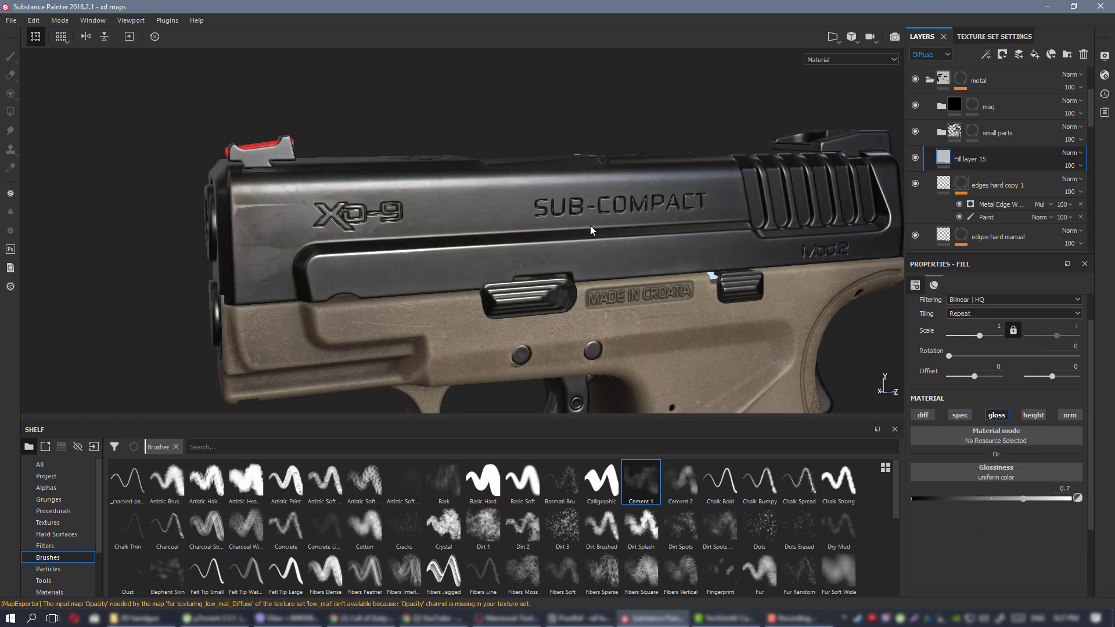
# Check the gloss fill layer's effect on the slide and set its glossiness to about 0.72.
pyautogui.keyDown('alt'); pyautogui.moveTo(590, 231); pyautogui.dragTo(557, 222); pyautogui.keyUp('alt')
pyautogui.keyDown('alt'); pyautogui.moveTo(614, 291); pyautogui.dragTo(645, 307, button='right'); pyautogui.keyUp('alt')
pyautogui.keyDown('alt'); pyautogui.moveTo(646, 307); pyautogui.dragTo(685, 322); pyautogui.keyUp('alt')
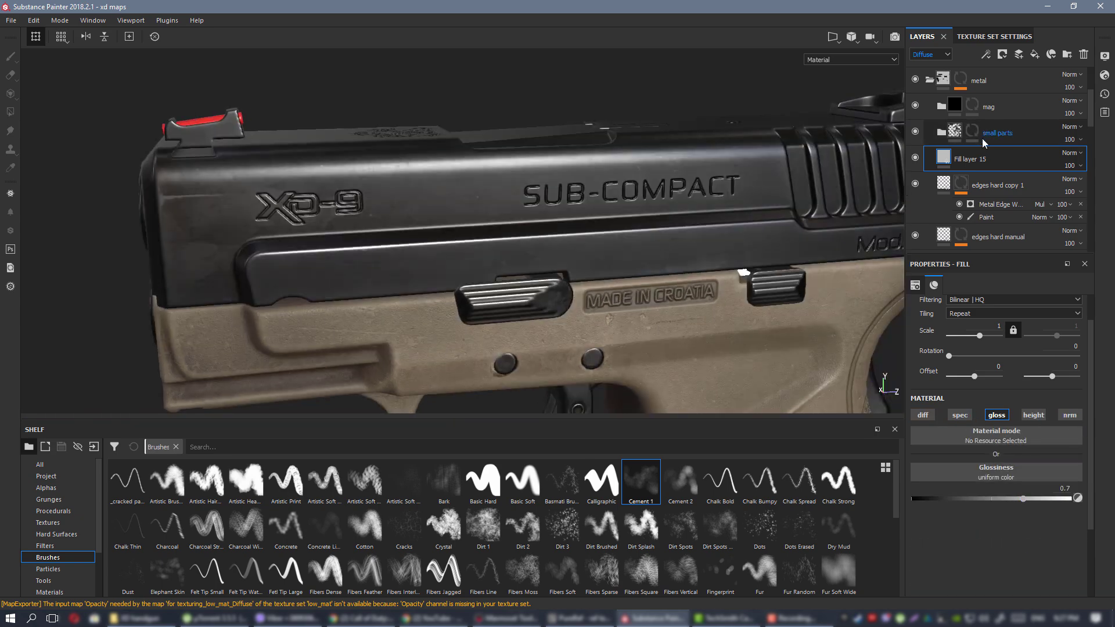
pyautogui.click(914, 158)
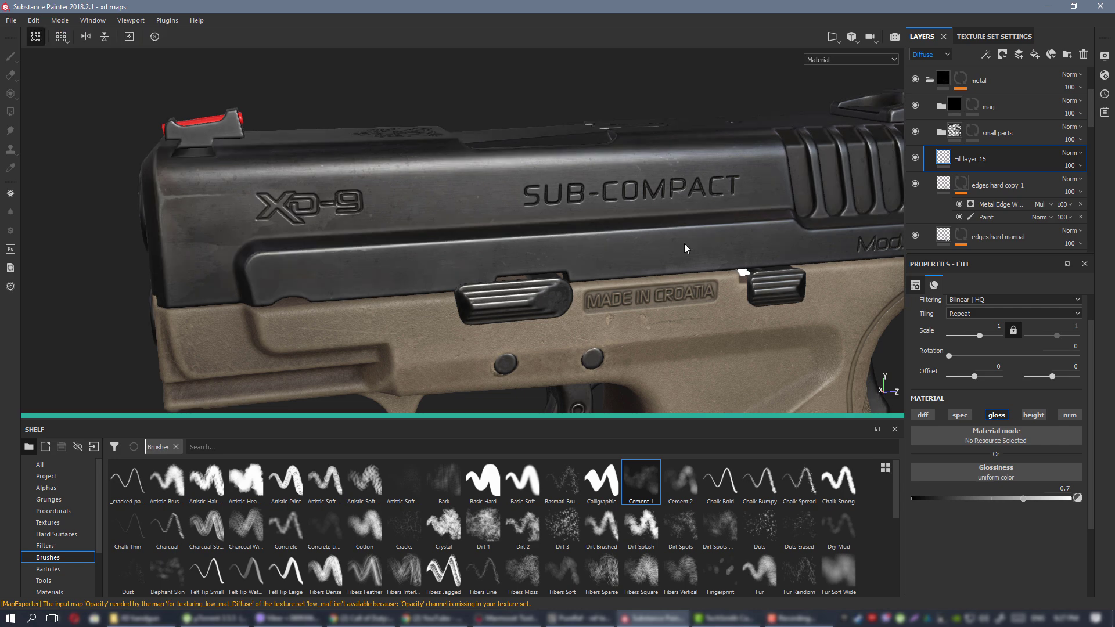
pyautogui.keyDown('alt'); pyautogui.moveTo(684, 244); pyautogui.dragTo(639, 207); pyautogui.keyUp('alt')
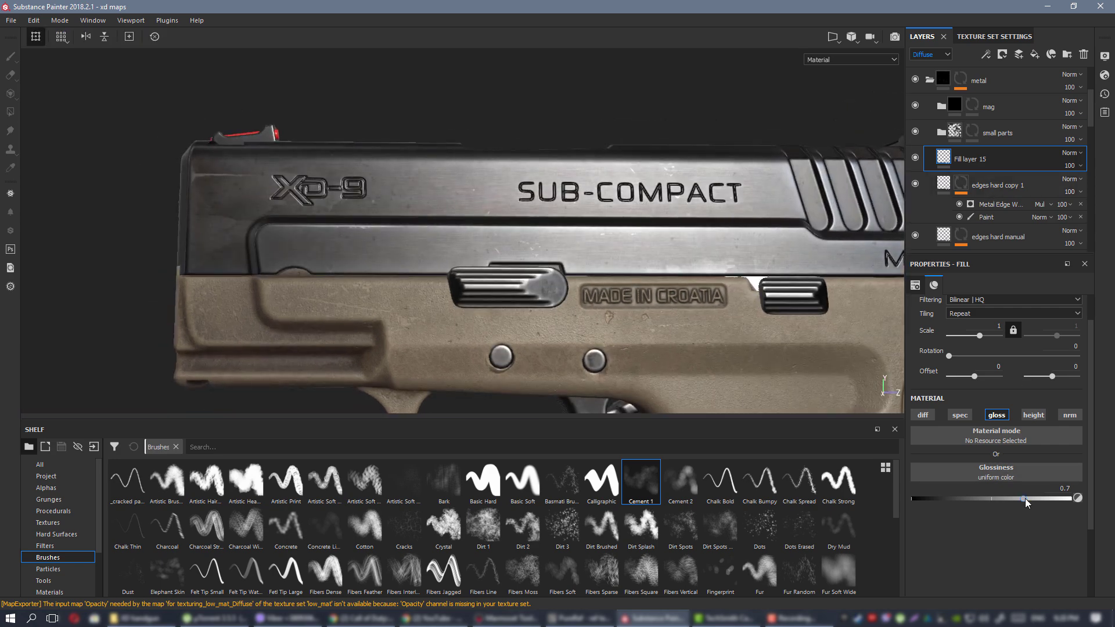
pyautogui.moveTo(1025, 498); pyautogui.dragTo(1027, 498)
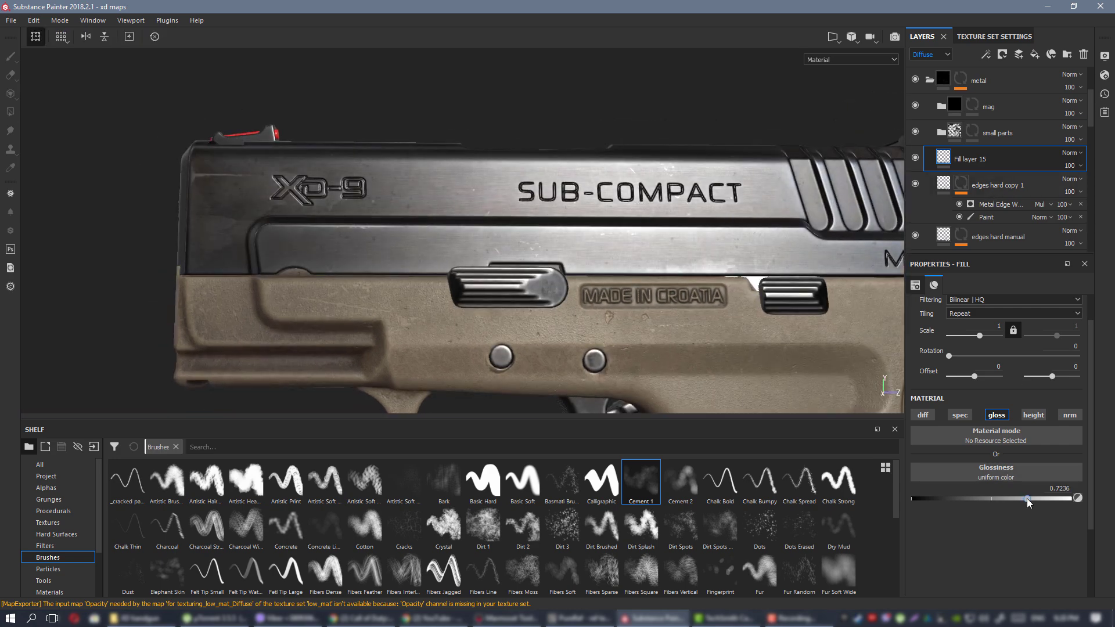
# Add a black mask with a paint effect to the gloss fill layer.
pyautogui.rightClick(961, 159)
pyautogui.click(994, 175)
pyautogui.rightClick(963, 159)
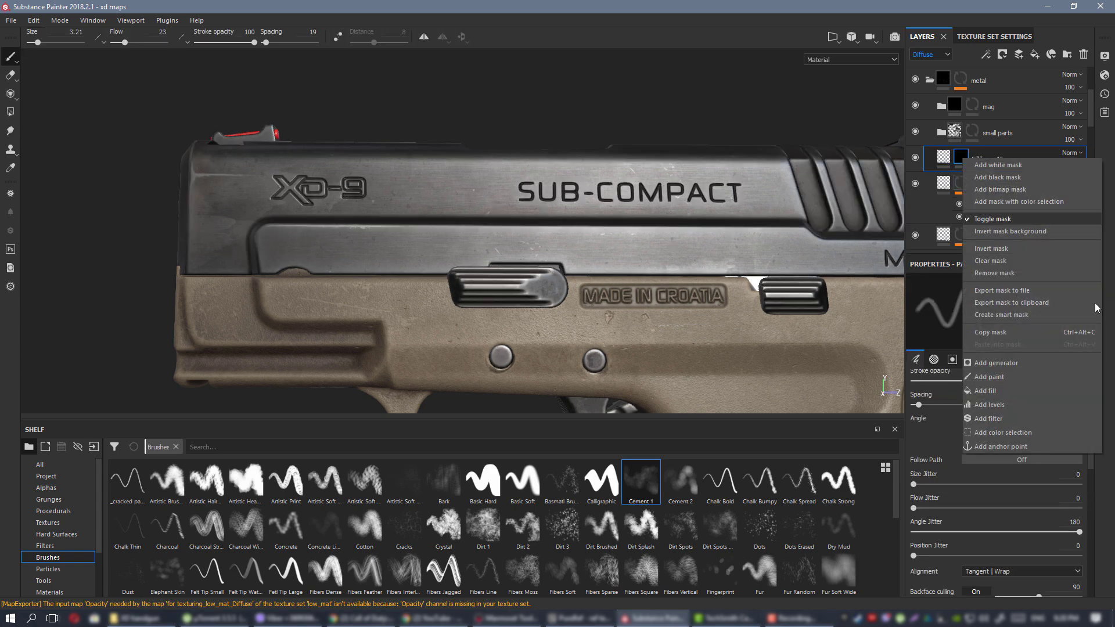
pyautogui.click(1030, 376)
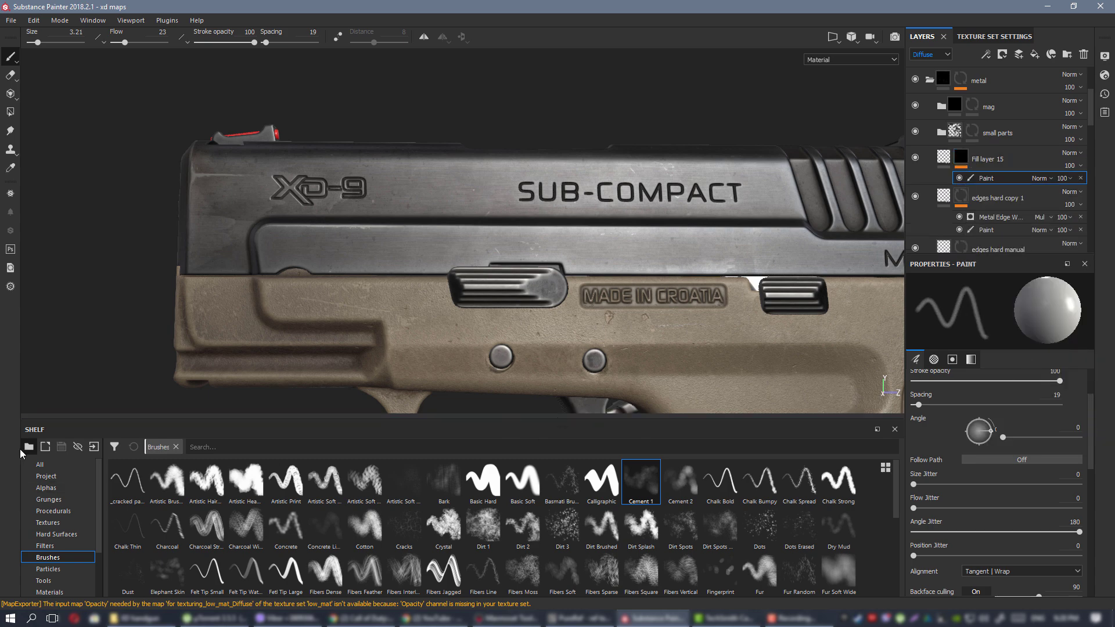
# Browse the shelf's alphas and choose the sparse TexturesCom scratches alpha for the mask brush.
pyautogui.click(45, 488)
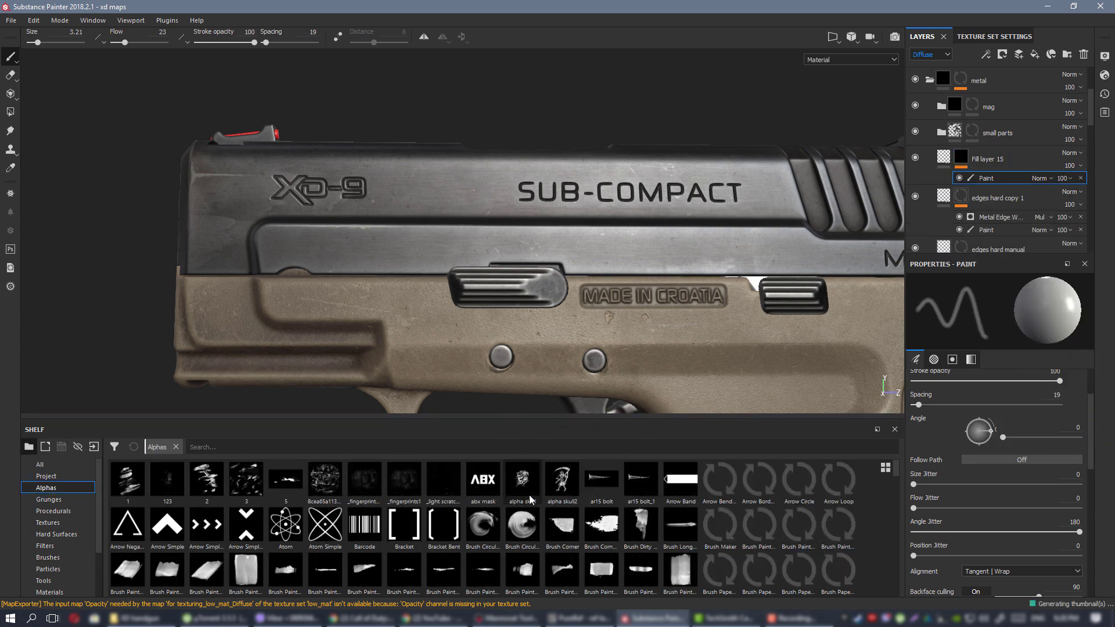
pyautogui.scroll(-5, 533, 498)
pyautogui.scroll(-5, 534, 499)
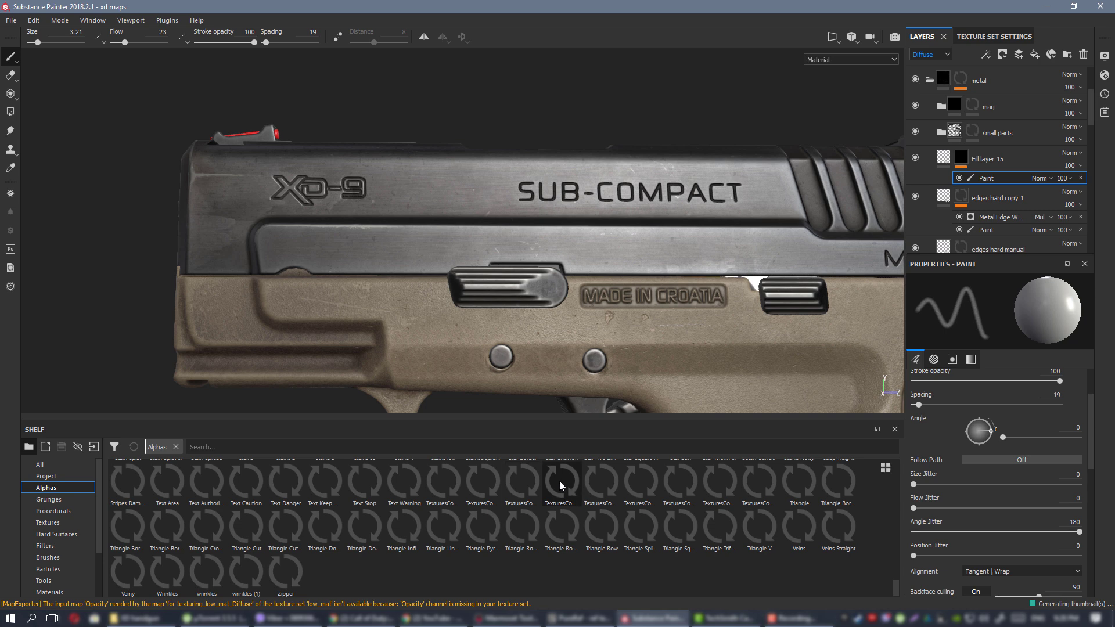
pyautogui.moveTo(559, 481)
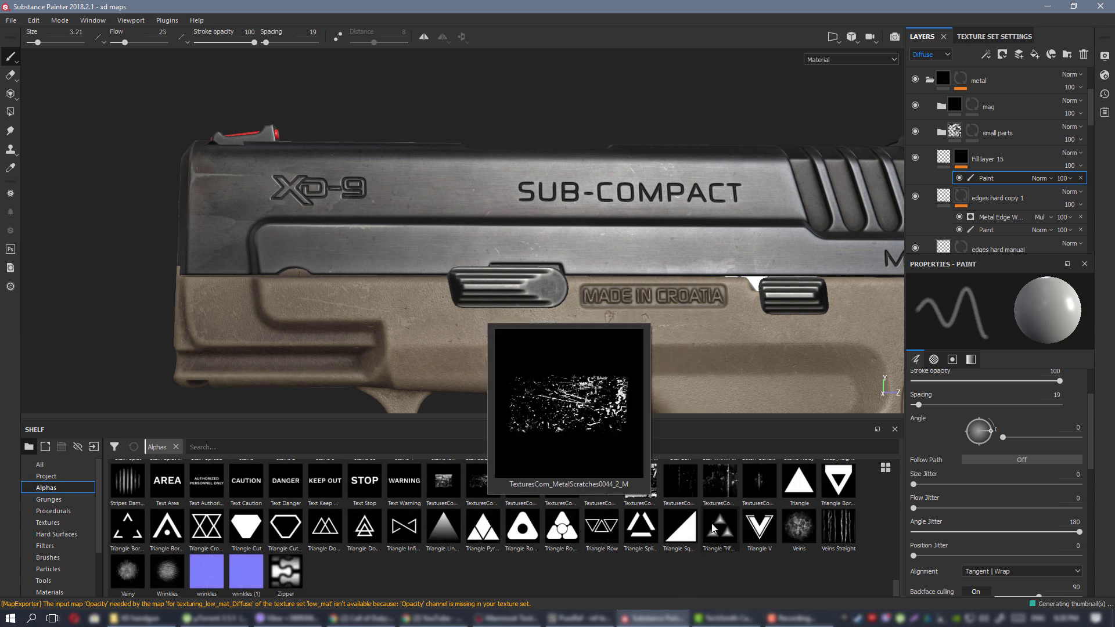
pyautogui.click(671, 478)
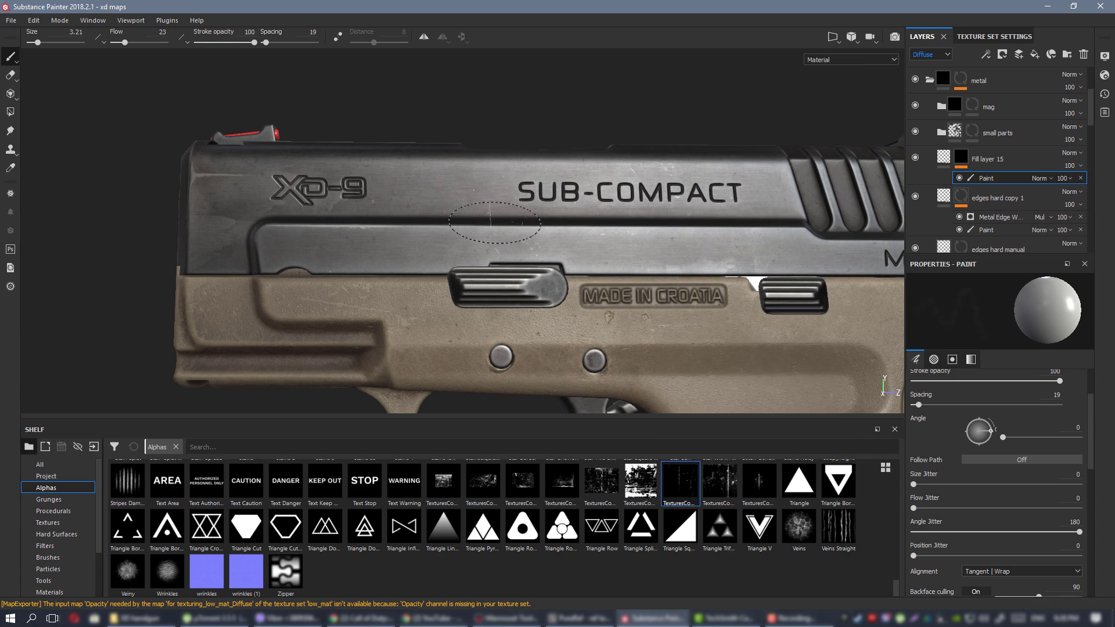
# Set the sparse scratch brush to size 5.82, flow 100, angle 312 and angle jitter 0 over the slide.
pyautogui.scroll(2, 440, 197)
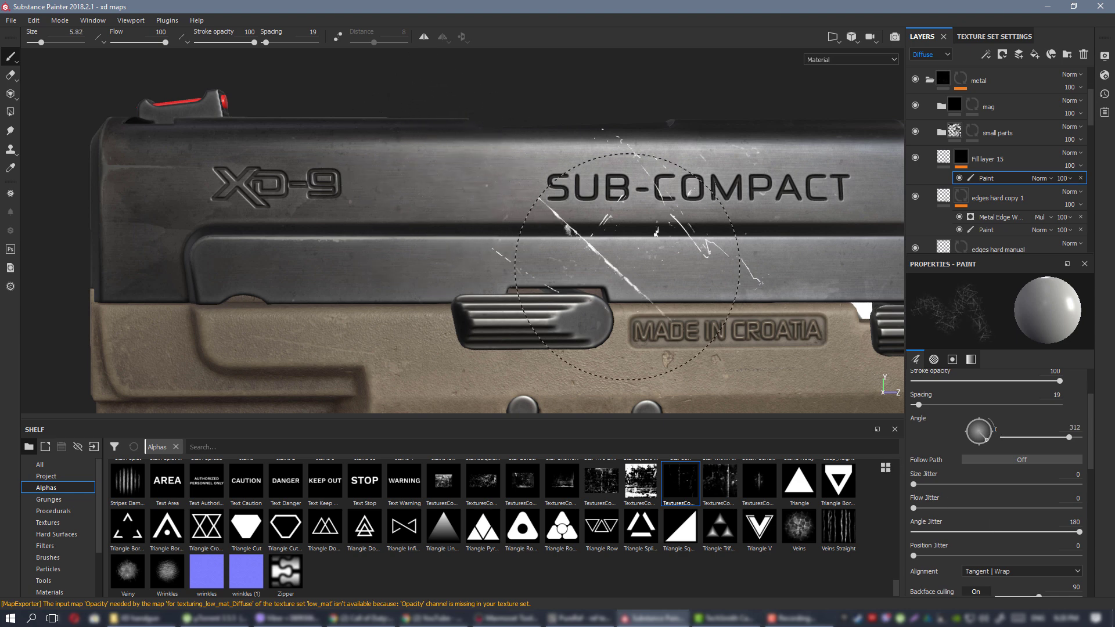
pyautogui.moveTo(953, 529); pyautogui.dragTo(909, 532)
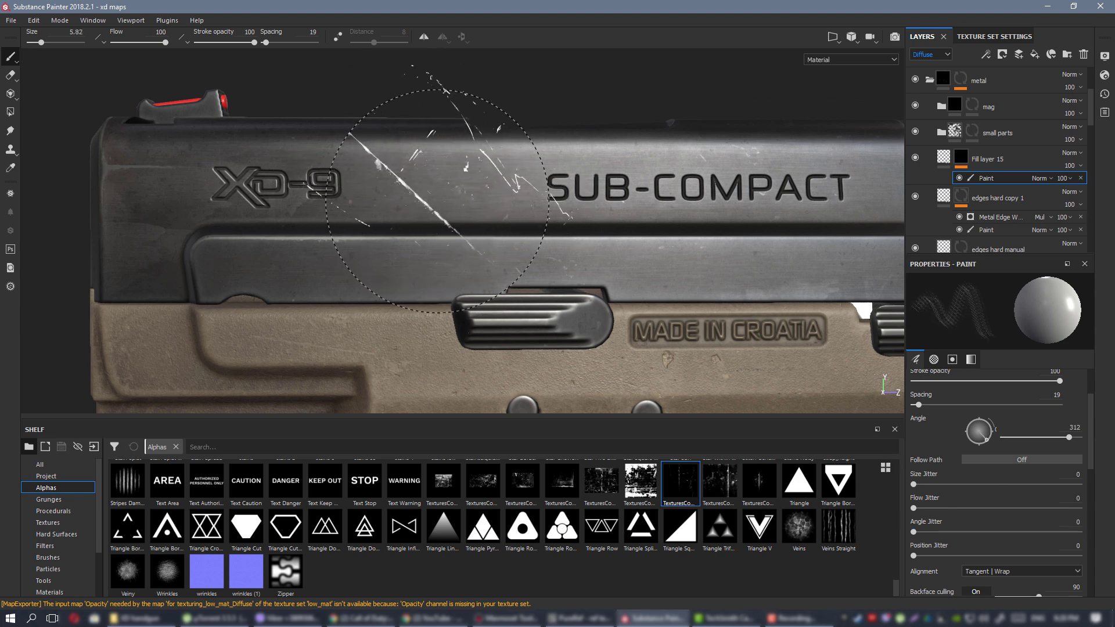
pyautogui.moveTo(592, 254)
pyautogui.keyDown('alt'); pyautogui.mouseDown()
pyautogui.moveTo(642, 239)
pyautogui.moveTo(624, 266)
pyautogui.moveTo(650, 232)
pyautogui.moveTo(713, 255)
pyautogui.moveTo(612, 247)
pyautogui.mouseUp(); pyautogui.keyUp('alt')
pyautogui.keyDown('alt'); pyautogui.moveTo(670, 218); pyautogui.dragTo(617, 231, button='middle'); pyautogui.keyUp('alt')
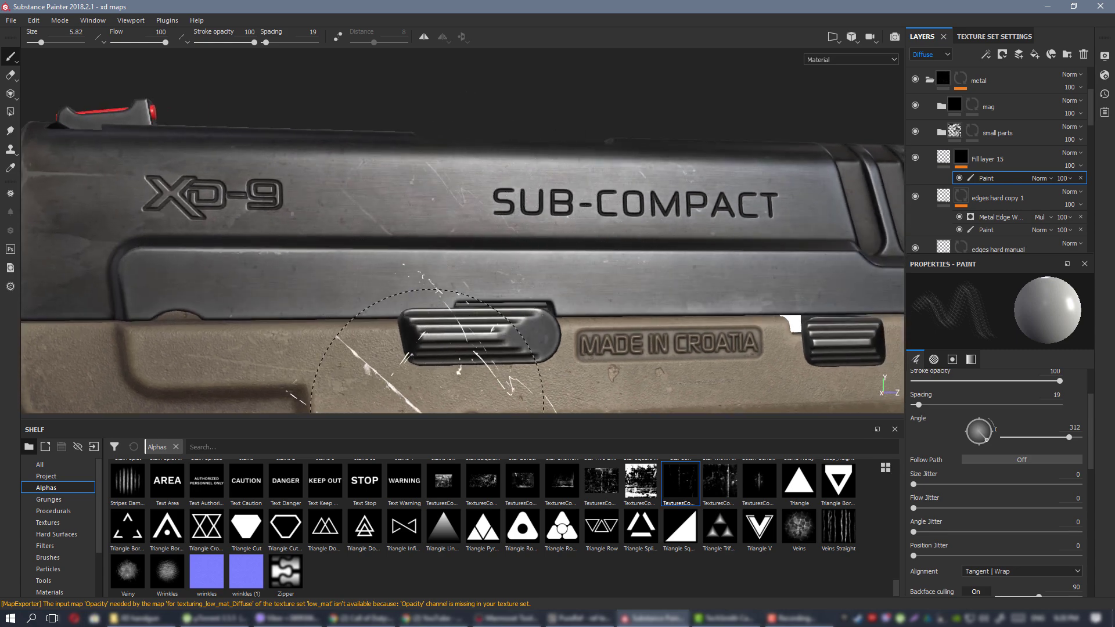
# Switch the brush to the denser TexturesCom scratches alpha, with size 12.91 and angle 358.
pyautogui.click(604, 489)
pyautogui.keyDown('ctrl'); pyautogui.moveTo(424, 222); pyautogui.dragTo(426, 192); pyautogui.keyUp('ctrl')
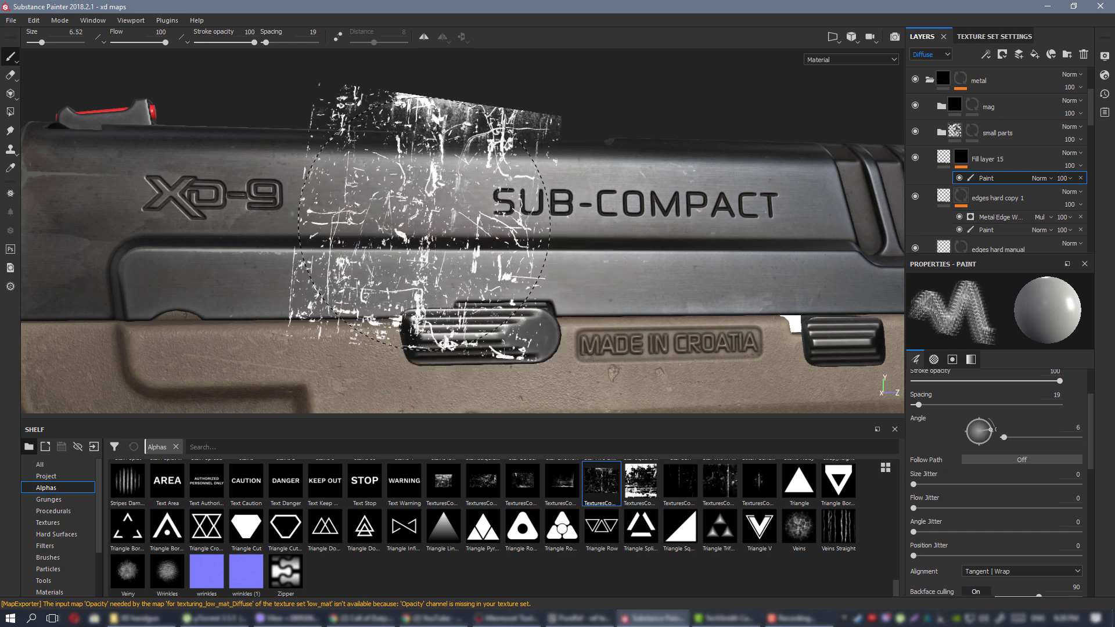
pyautogui.keyDown('ctrl'); pyautogui.moveTo(421, 222); pyautogui.dragTo(493, 222, button='right'); pyautogui.keyUp('ctrl')
pyautogui.keyDown('ctrl'); pyautogui.moveTo(419, 223); pyautogui.dragTo(419, 228); pyautogui.keyUp('ctrl')
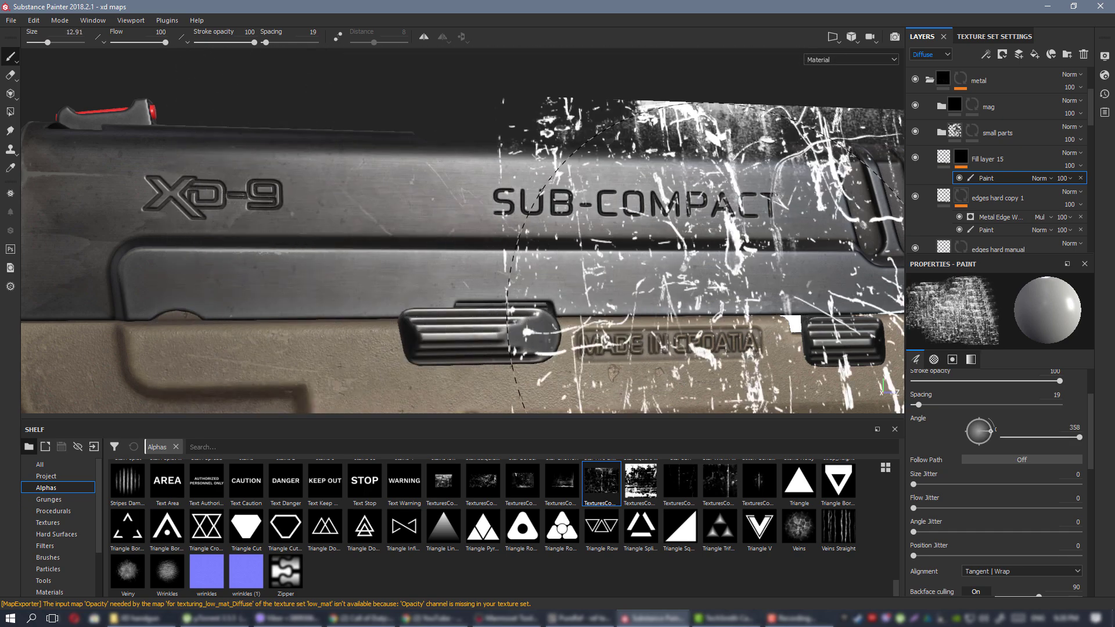
# Stamp dense scratches at angle 279 over the rear serrations and the muzzle end of the slide.
pyautogui.moveTo(677, 292)
pyautogui.keyDown('alt'); pyautogui.mouseDown()
pyautogui.moveTo(812, 320)
pyautogui.moveTo(552, 278)
pyautogui.moveTo(430, 229)
pyautogui.mouseUp(); pyautogui.keyUp('alt')
pyautogui.keyDown('alt'); pyautogui.moveTo(624, 218); pyautogui.dragTo(410, 189, button='middle'); pyautogui.keyUp('alt')
pyautogui.keyDown('alt'); pyautogui.moveTo(410, 189); pyautogui.dragTo(419, 173); pyautogui.keyUp('alt')
pyautogui.keyDown('ctrl'); pyautogui.moveTo(604, 203); pyautogui.dragTo(604, 250); pyautogui.keyUp('ctrl')
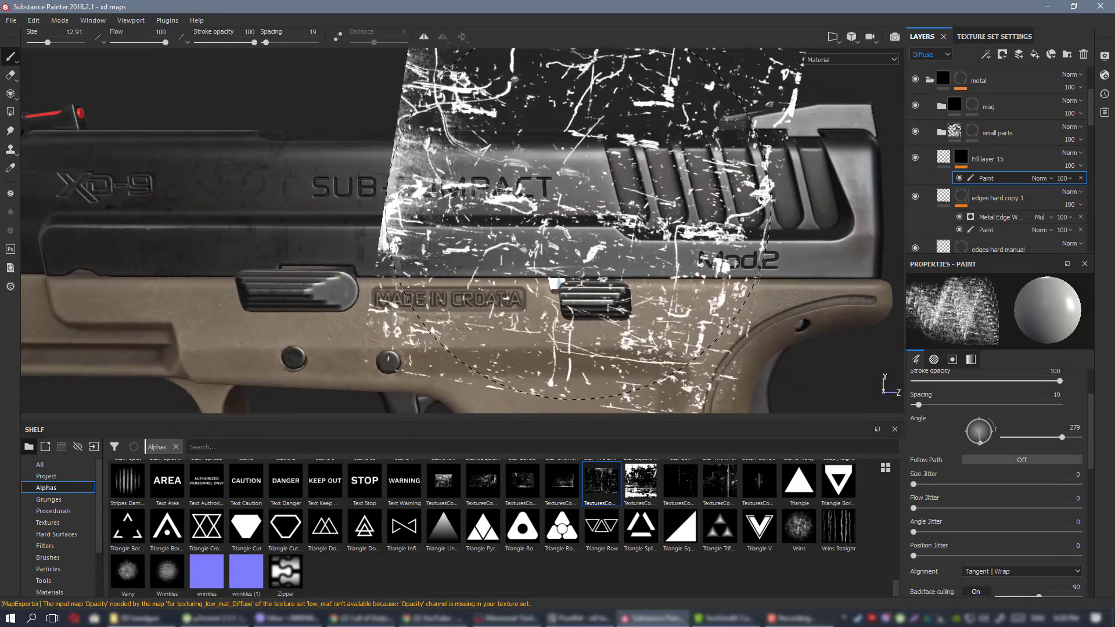
pyautogui.click(129, 138)
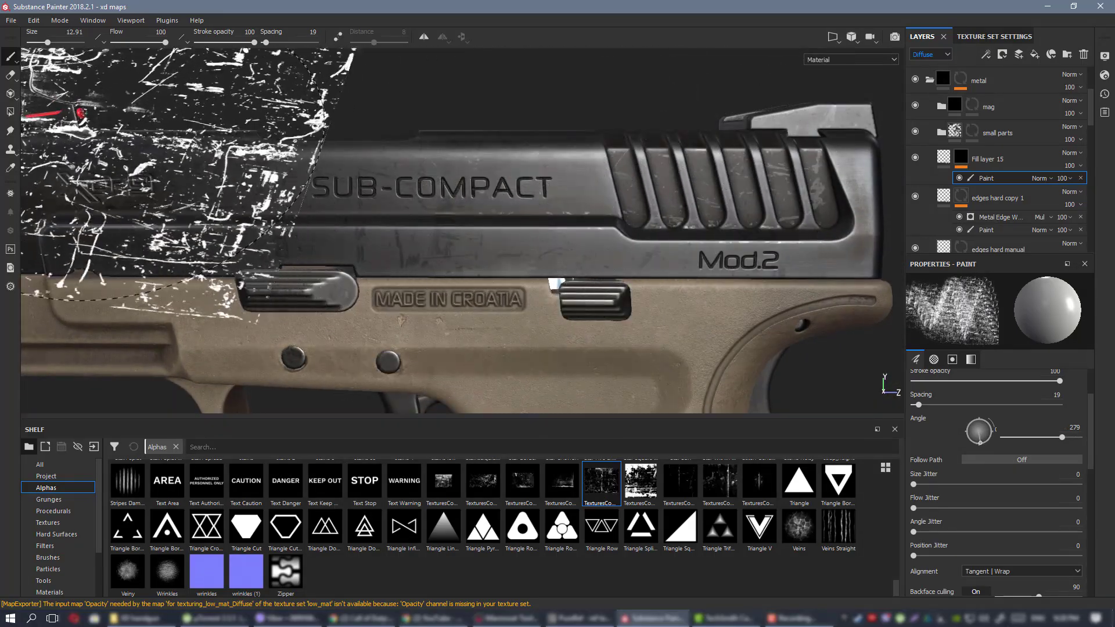
# Undo the last scratch stamp and set the brush's backface culling angle to 45.
pyautogui.keyDown('alt'); pyautogui.moveTo(145, 119); pyautogui.dragTo(297, 111, button='middle'); pyautogui.keyUp('alt')
pyautogui.moveTo(298, 108)
pyautogui.keyDown('alt'); pyautogui.mouseDown()
pyautogui.moveTo(366, 133)
pyautogui.moveTo(252, 130)
pyautogui.moveTo(423, 116)
pyautogui.moveTo(449, 95)
pyautogui.mouseUp(); pyautogui.keyUp('alt')
pyautogui.press('ctrl')
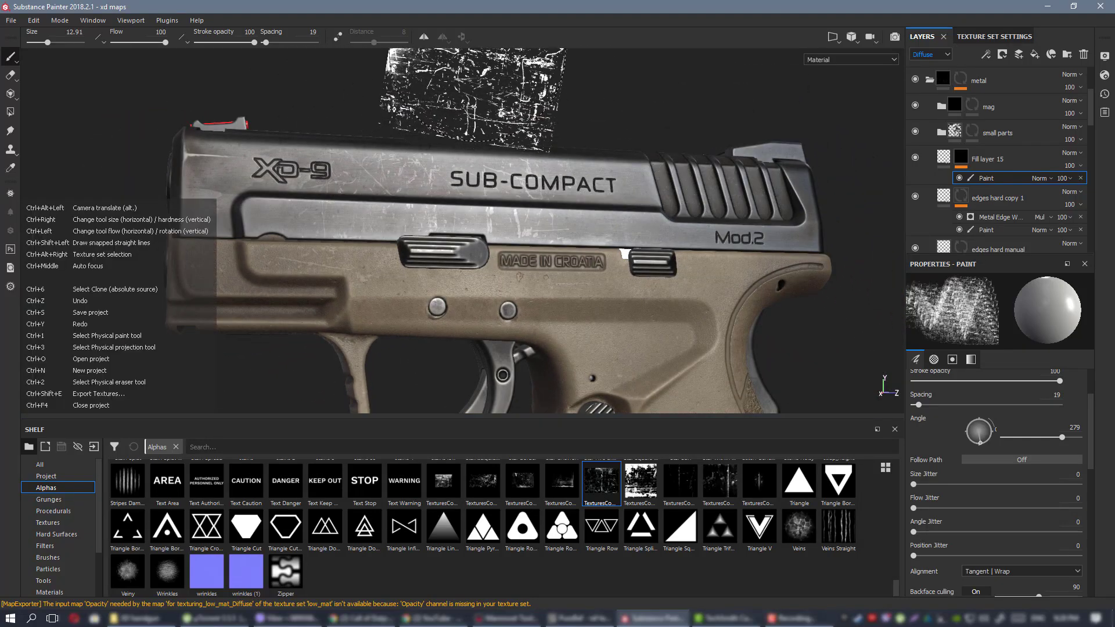
pyautogui.hotkey('ctrl', 'z')
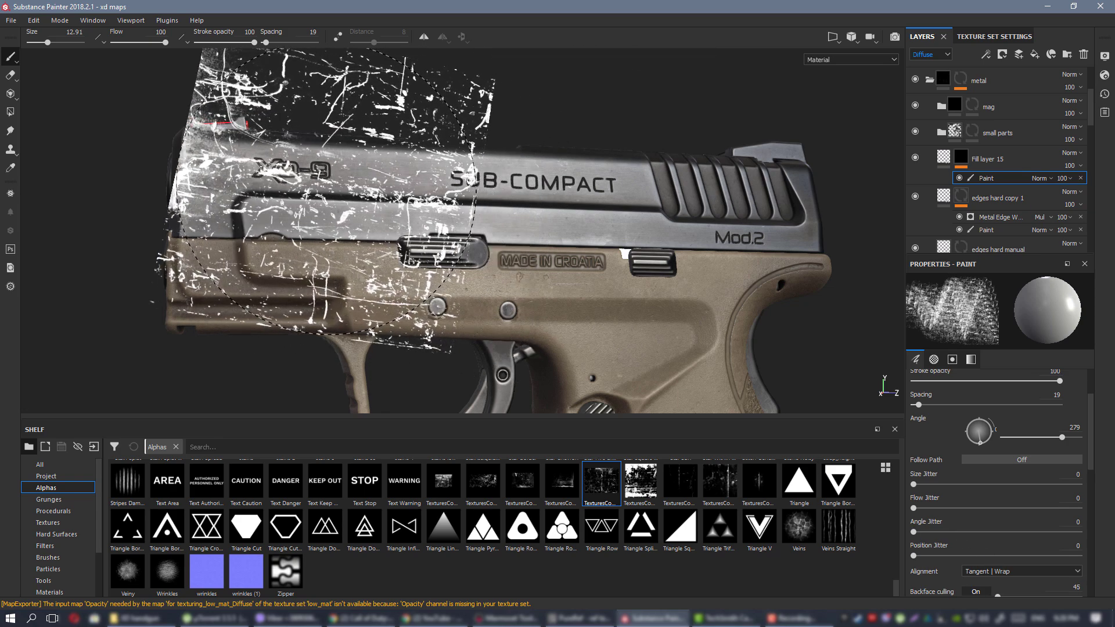
# Rotate the scratches alpha to 209 and stamp it over the rear end of the slide.
pyautogui.keyDown('ctrl'); pyautogui.moveTo(603, 234); pyautogui.dragTo(603, 274); pyautogui.keyUp('ctrl')
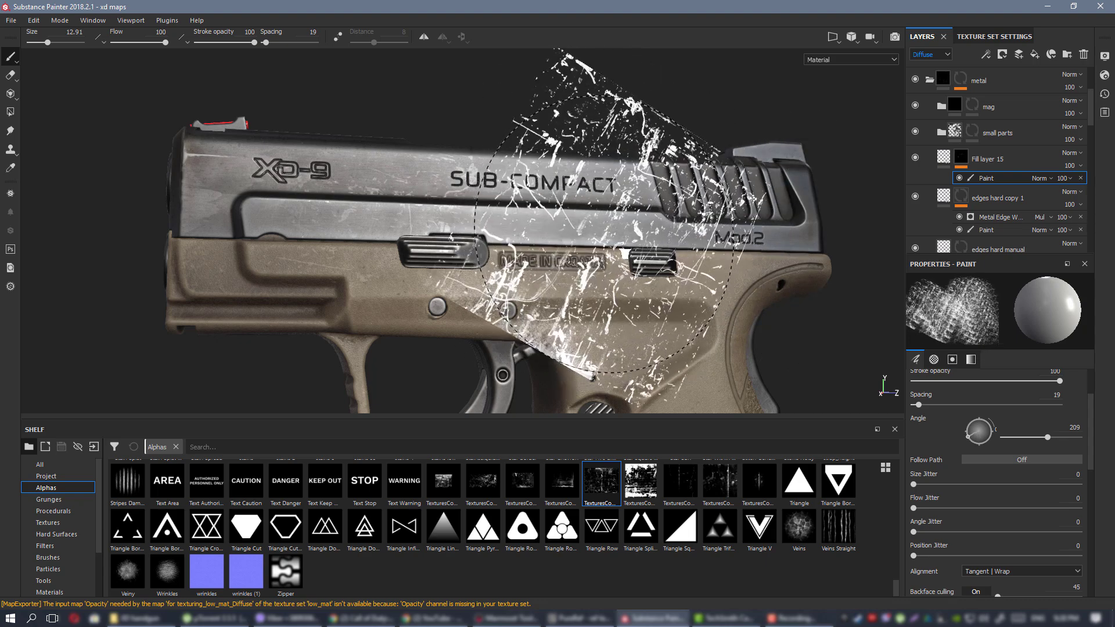
pyautogui.click(827, 267)
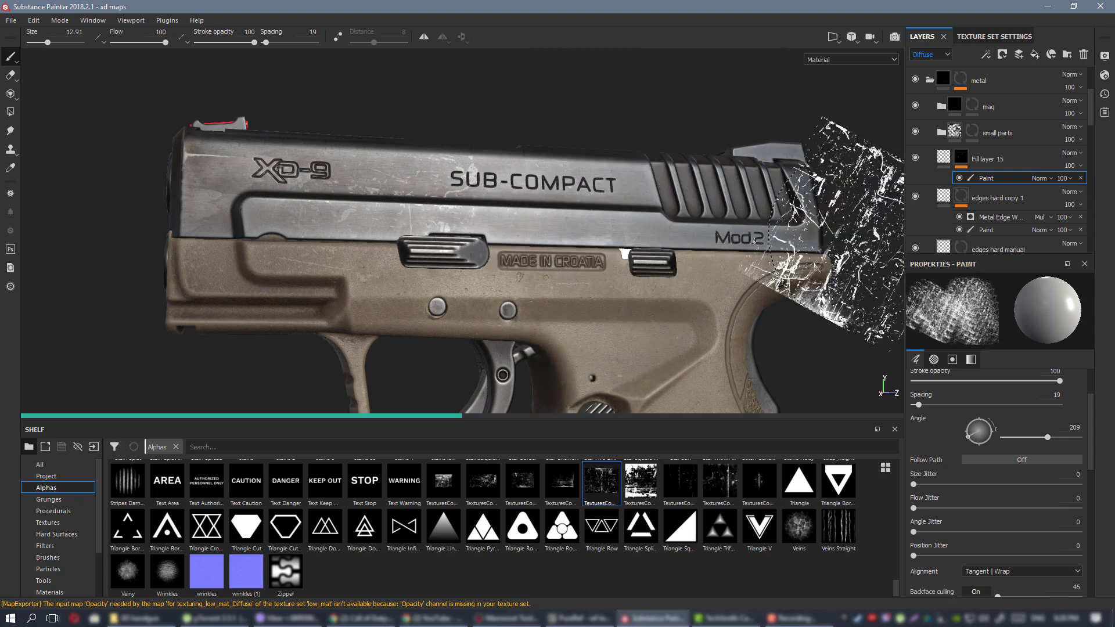
# Stamp dense scratches over the serial-number side of the slide, with the alpha at angle 101 and then 162.
pyautogui.moveTo(775, 246)
pyautogui.keyDown('alt'); pyautogui.mouseDown()
pyautogui.moveTo(687, 246)
pyautogui.moveTo(781, 275)
pyautogui.moveTo(894, 232)
pyautogui.mouseUp(); pyautogui.keyUp('alt')
pyautogui.keyDown('ctrl'); pyautogui.moveTo(584, 170); pyautogui.dragTo(573, 169, button='right'); pyautogui.keyUp('ctrl')
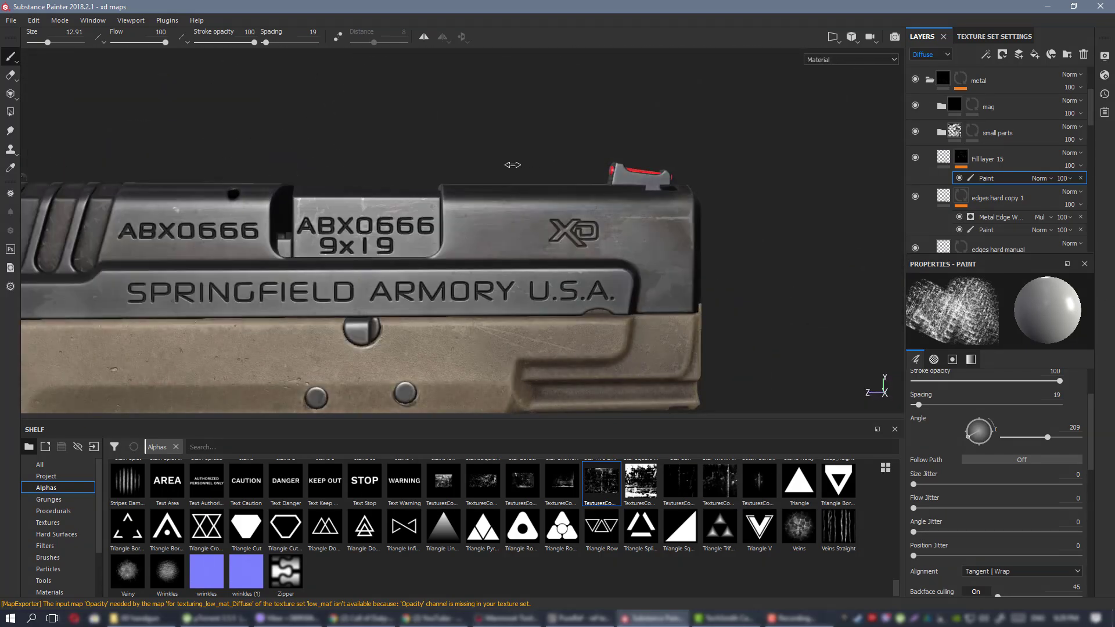
pyautogui.moveTo(528, 232)
pyautogui.keyDown('alt'); pyautogui.mouseDown()
pyautogui.moveTo(551, 258)
pyautogui.moveTo(538, 229)
pyautogui.moveTo(483, 234)
pyautogui.moveTo(324, 170)
pyautogui.moveTo(407, 191)
pyautogui.moveTo(432, 131)
pyautogui.mouseUp(); pyautogui.keyUp('alt')
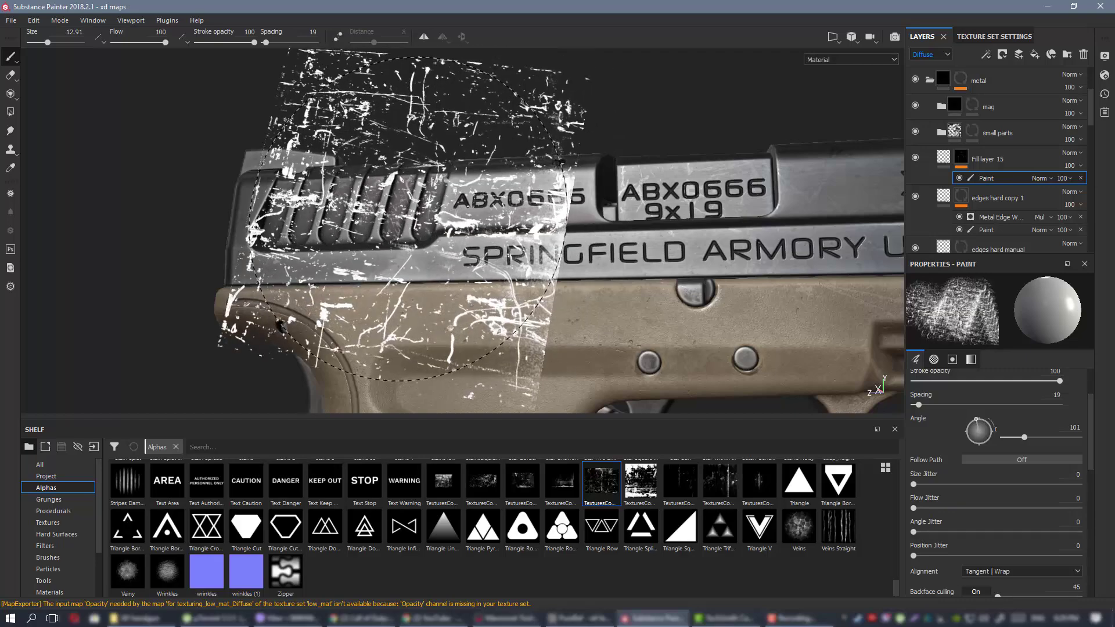
pyautogui.keyDown('alt'); pyautogui.moveTo(673, 191); pyautogui.dragTo(534, 162, button='middle'); pyautogui.keyUp('alt')
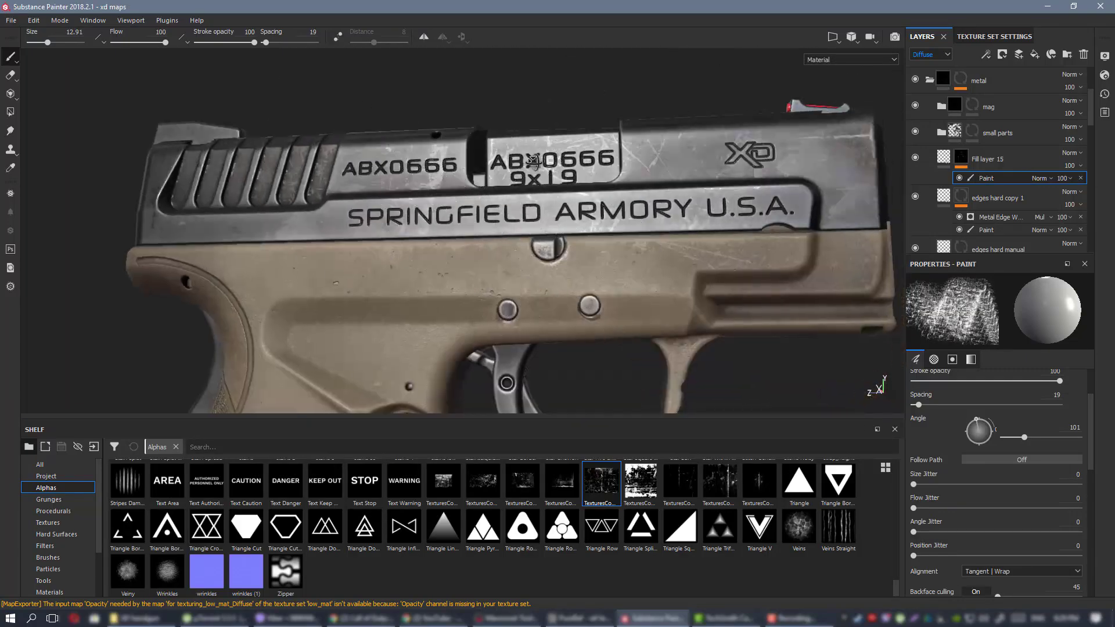
pyautogui.keyDown('alt'); pyautogui.moveTo(535, 162); pyautogui.dragTo(555, 177); pyautogui.keyUp('alt')
pyautogui.keyDown('ctrl'); pyautogui.moveTo(331, 177); pyautogui.dragTo(333, 208); pyautogui.keyUp('ctrl')
pyautogui.click(755, 216)
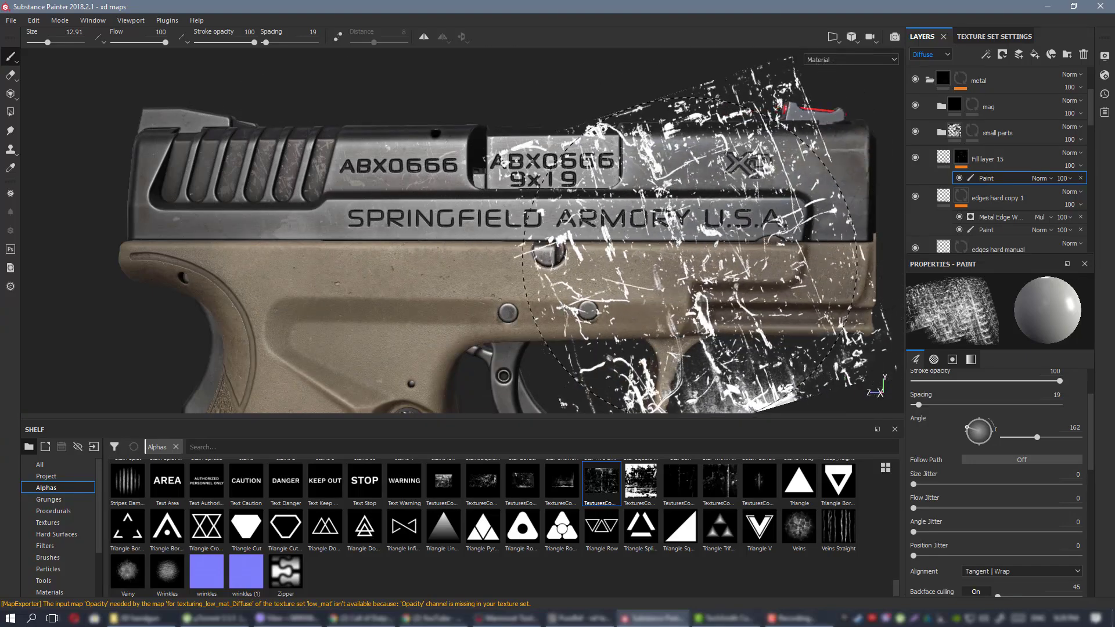
# Stamp the scratches alpha over the top of the slide, using angle 88 at the rear and 33 toward the front.
pyautogui.moveTo(709, 238)
pyautogui.keyDown('alt'); pyautogui.mouseDown()
pyautogui.moveTo(717, 226)
pyautogui.moveTo(702, 407)
pyautogui.mouseUp(); pyautogui.keyUp('alt')
pyautogui.keyDown('alt'); pyautogui.moveTo(332, 137); pyautogui.dragTo(365, 225, button='middle'); pyautogui.keyUp('alt')
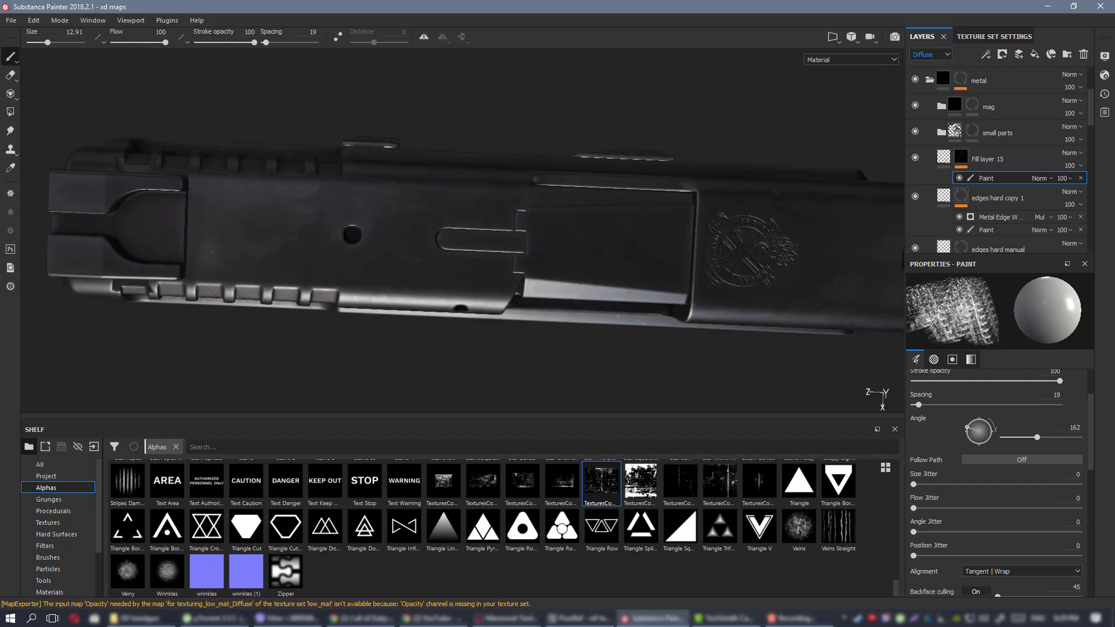
pyautogui.keyDown('alt'); pyautogui.moveTo(371, 226); pyautogui.dragTo(364, 270); pyautogui.keyUp('alt')
pyautogui.click(359, 226)
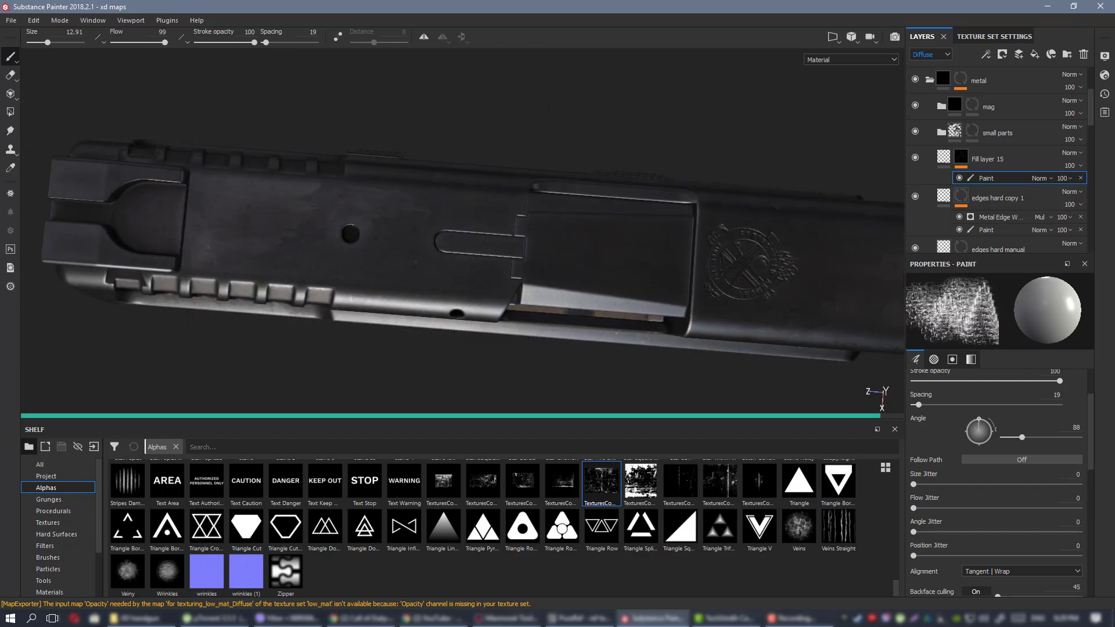
pyautogui.keyDown('alt'); pyautogui.moveTo(701, 201); pyautogui.dragTo(365, 158, button='middle'); pyautogui.keyUp('alt')
pyautogui.moveTo(500, 185)
pyautogui.keyDown('ctrl'); pyautogui.mouseDown()
pyautogui.moveTo(501, 217)
pyautogui.moveTo(340, 112)
pyautogui.mouseUp(); pyautogui.keyUp('ctrl')
pyautogui.click(500, 184)
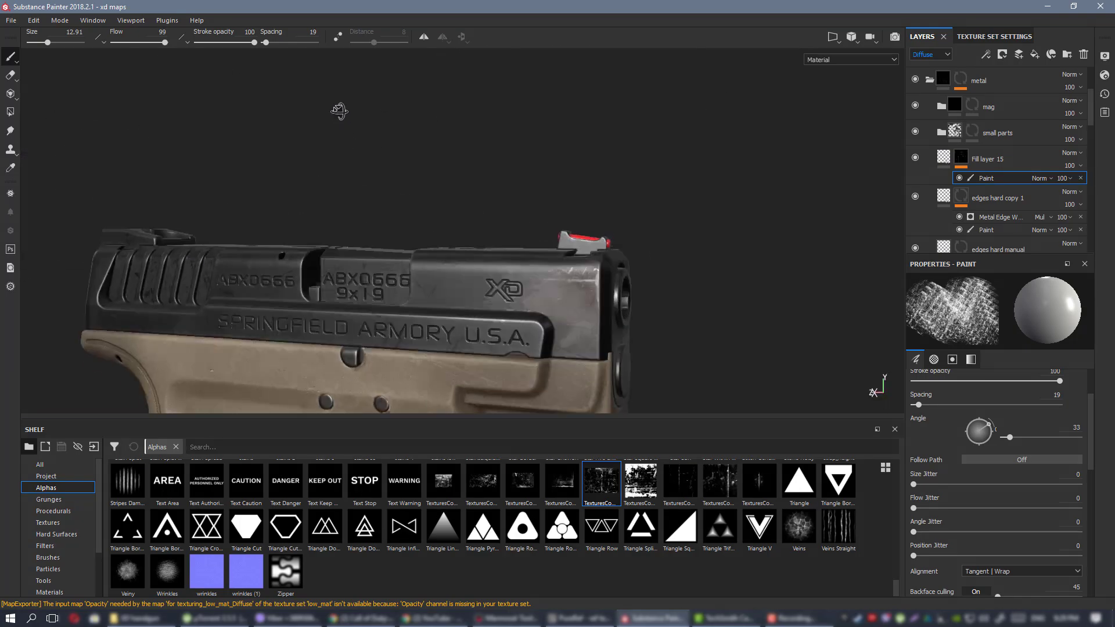
# Display only the mask of Fill layer 15 and examine the exploded pistol parts for stray scratches.
pyautogui.keyDown('alt'); pyautogui.moveTo(313, 251); pyautogui.dragTo(192, 251, button='right'); pyautogui.keyUp('alt')
pyautogui.moveTo(813, 325)
pyautogui.keyDown('alt'); pyautogui.mouseDown(button='middle')
pyautogui.moveTo(510, 263)
pyautogui.moveTo(465, 410)
pyautogui.mouseUp(button='middle'); pyautogui.keyUp('alt')
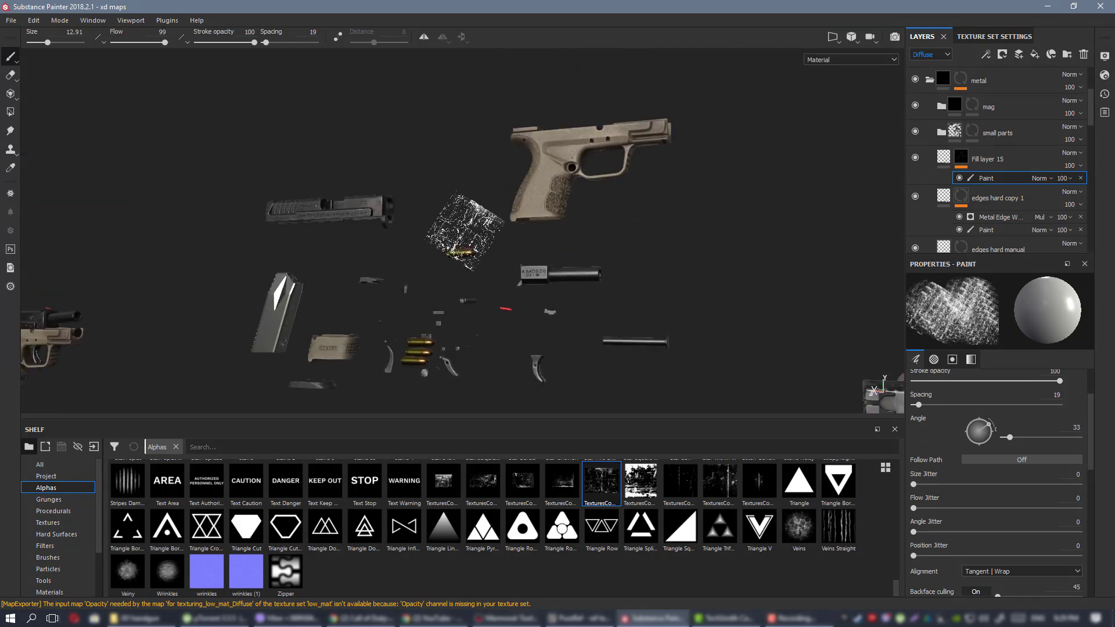
pyautogui.scroll(4, 341, 182)
pyautogui.keyDown('alt'); pyautogui.moveTo(573, 236); pyautogui.dragTo(480, 372, button='middle'); pyautogui.keyUp('alt')
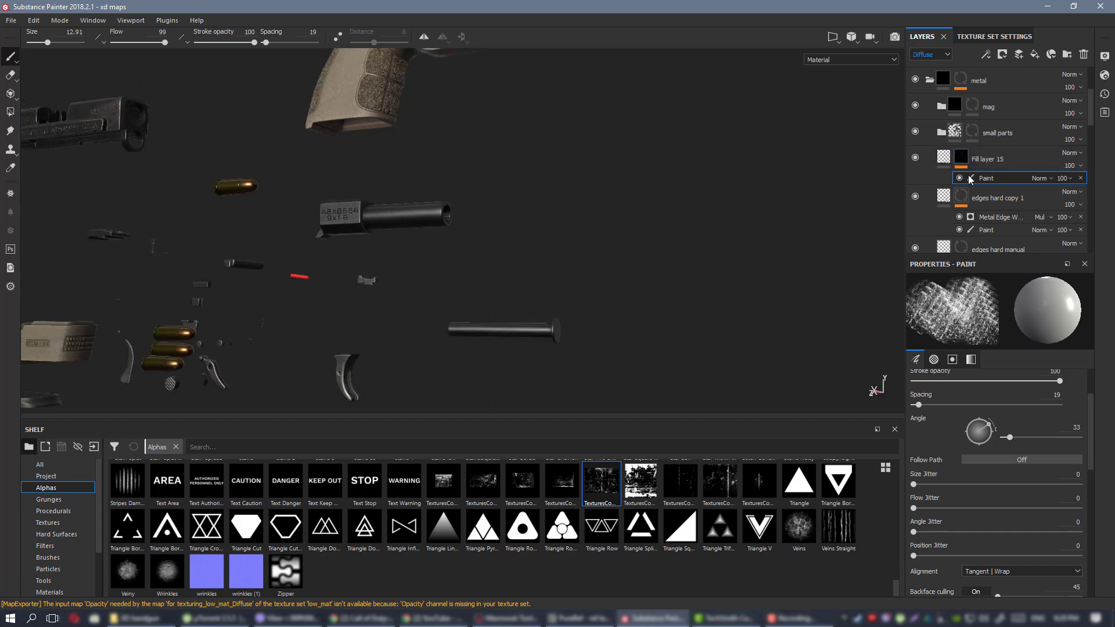
pyautogui.keyDown('alt'); pyautogui.click(961, 158); pyautogui.keyUp('alt')
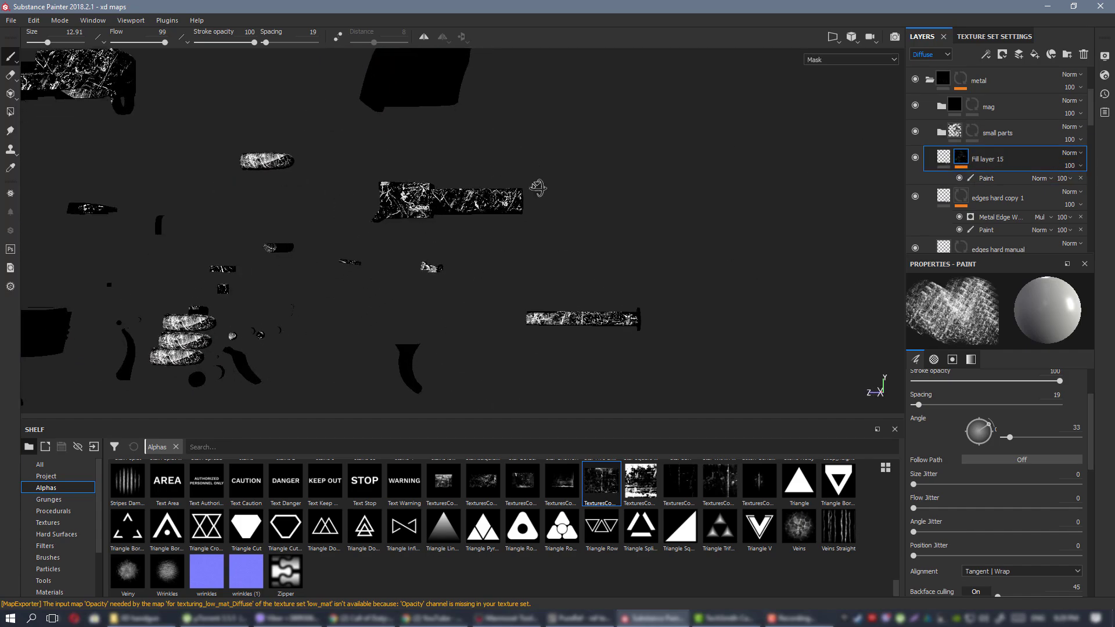
pyautogui.keyDown('alt'); pyautogui.moveTo(337, 190); pyautogui.dragTo(685, 194, button='middle'); pyautogui.keyUp('alt')
pyautogui.moveTo(565, 166)
pyautogui.keyDown('alt'); pyautogui.mouseDown()
pyautogui.moveTo(604, 180)
pyautogui.moveTo(602, 201)
pyautogui.mouseUp(); pyautogui.keyUp('alt')
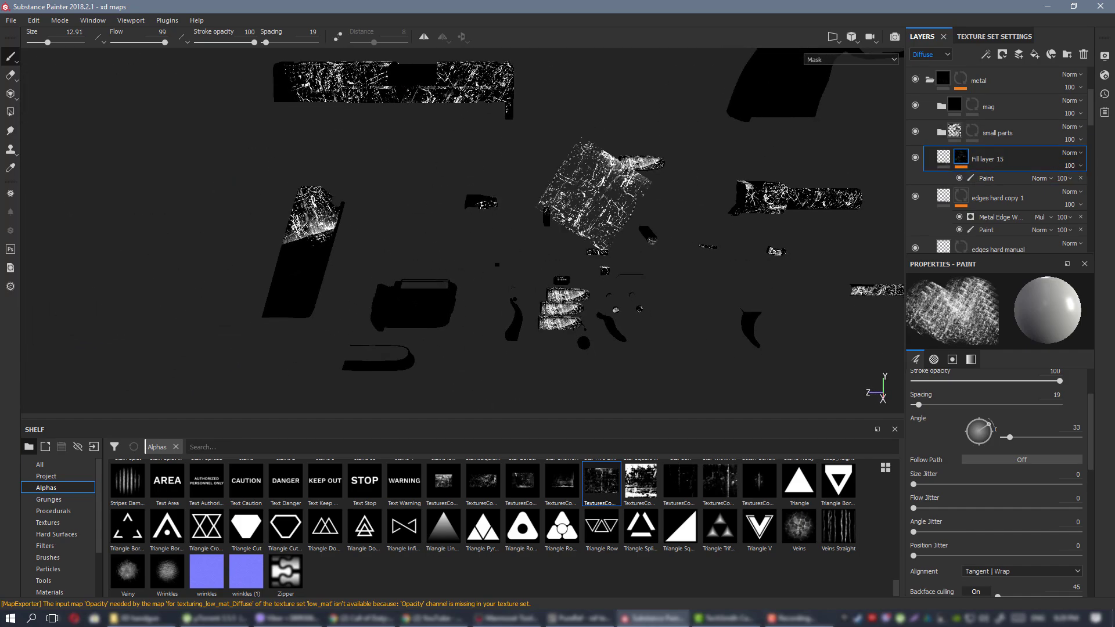
pyautogui.keyDown('alt'); pyautogui.moveTo(643, 192); pyautogui.dragTo(597, 200, button='middle'); pyautogui.keyUp('alt')
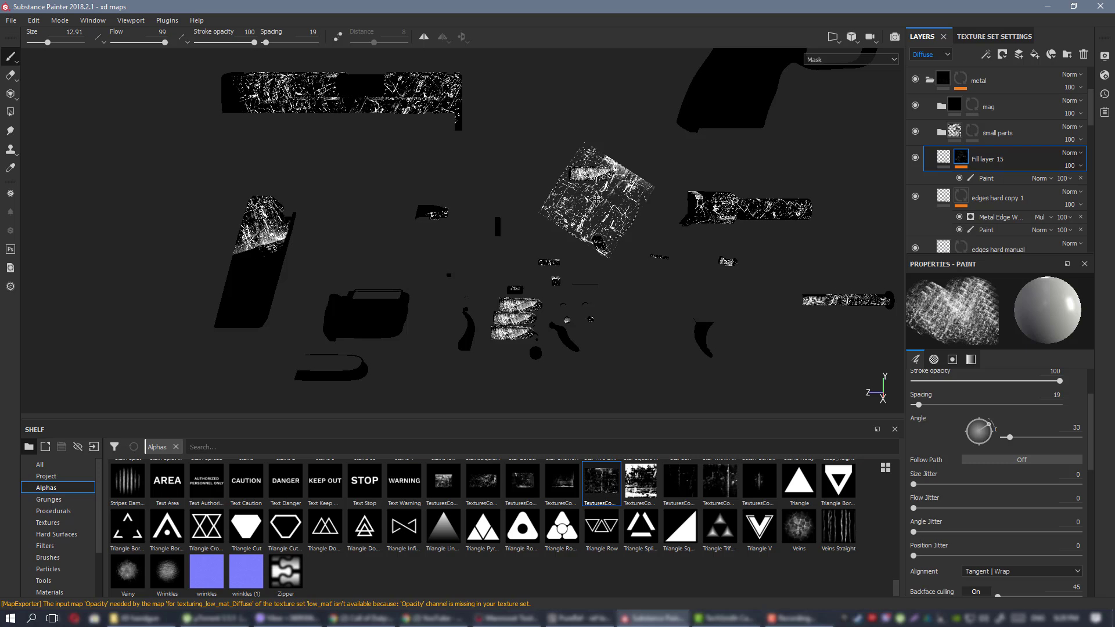
# Erase the stray scratches from the magazine, cartridges and barrel in the mask with the size 10 eraser.
pyautogui.click(12, 76)
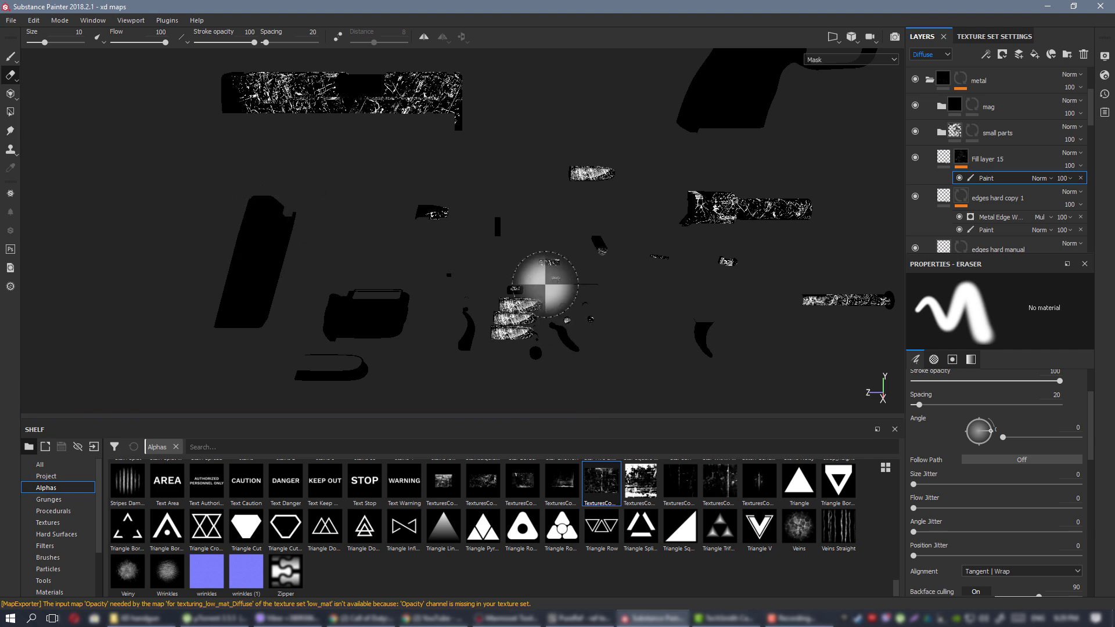
pyautogui.keyDown('alt'); pyautogui.moveTo(466, 264); pyautogui.dragTo(483, 161); pyautogui.keyUp('alt')
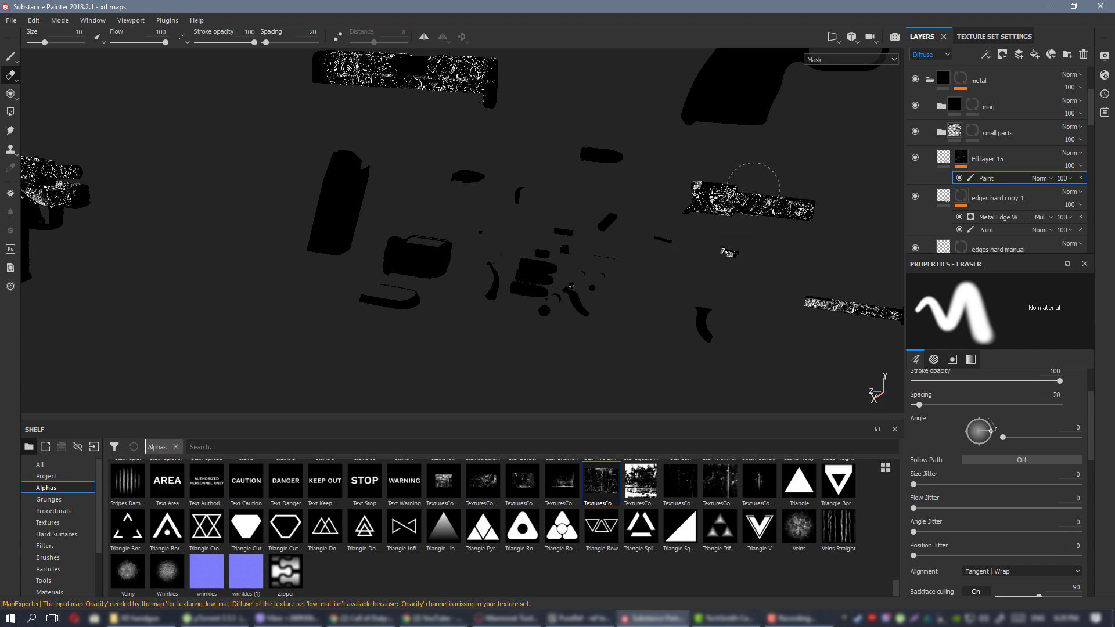
pyautogui.keyDown('alt'); pyautogui.moveTo(784, 196); pyautogui.dragTo(597, 204, button='middle'); pyautogui.keyUp('alt')
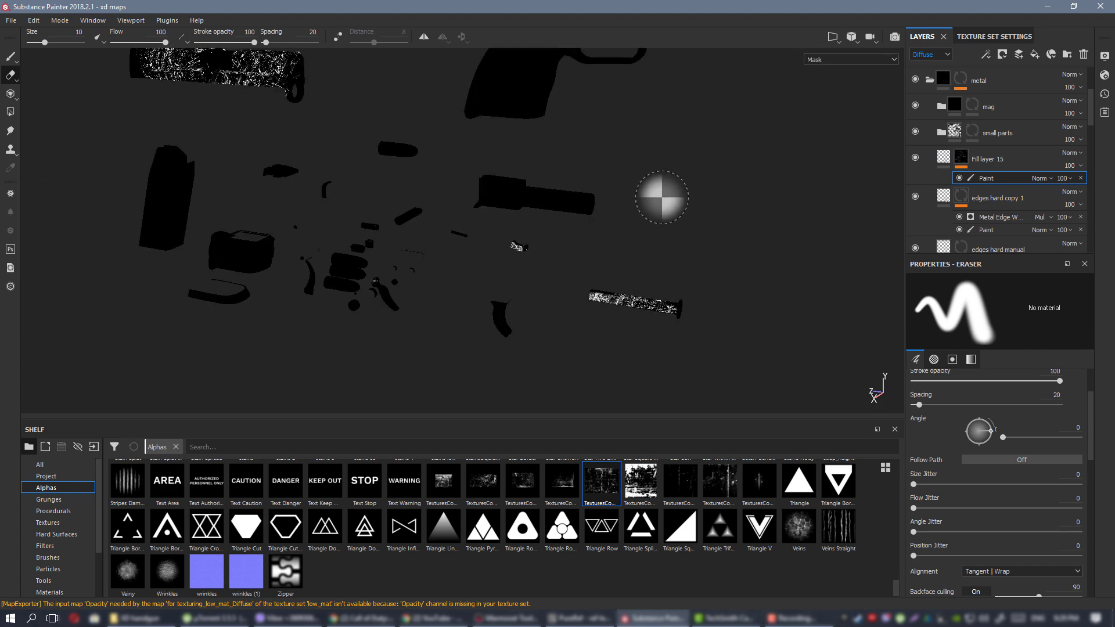
# Erase the stray scratches from the guide rod, the nearby small parts and the assembled pistol.
pyautogui.keyDown('alt'); pyautogui.moveTo(569, 187); pyautogui.dragTo(648, 338, button='right'); pyautogui.keyUp('alt')
pyautogui.moveTo(505, 129)
pyautogui.keyDown('alt'); pyautogui.mouseDown()
pyautogui.moveTo(604, 194)
pyautogui.moveTo(500, 171)
pyautogui.mouseUp(); pyautogui.keyUp('alt')
pyautogui.keyDown('alt'); pyautogui.moveTo(639, 221); pyautogui.dragTo(362, 195); pyautogui.keyUp('alt')
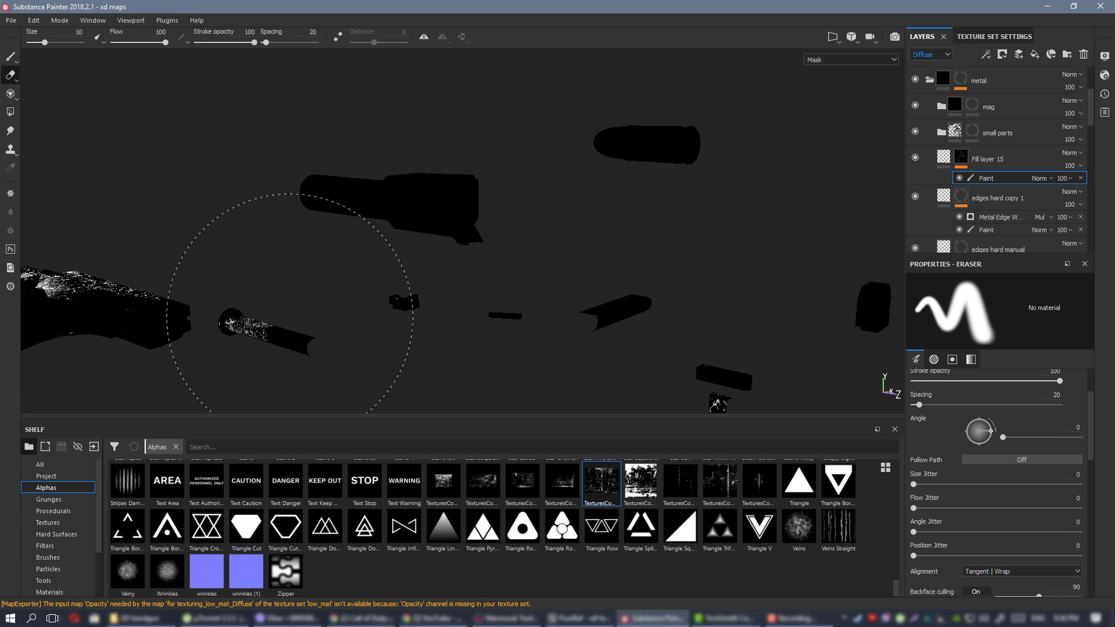
pyautogui.click(253, 314)
pyautogui.keyDown('ctrl'); pyautogui.keyDown('alt'); pyautogui.moveTo(243, 315); pyautogui.dragTo(734, 229); pyautogui.keyUp('alt'); pyautogui.keyUp('ctrl')
pyautogui.keyDown('alt'); pyautogui.moveTo(376, 259); pyautogui.dragTo(417, 270); pyautogui.keyUp('alt')
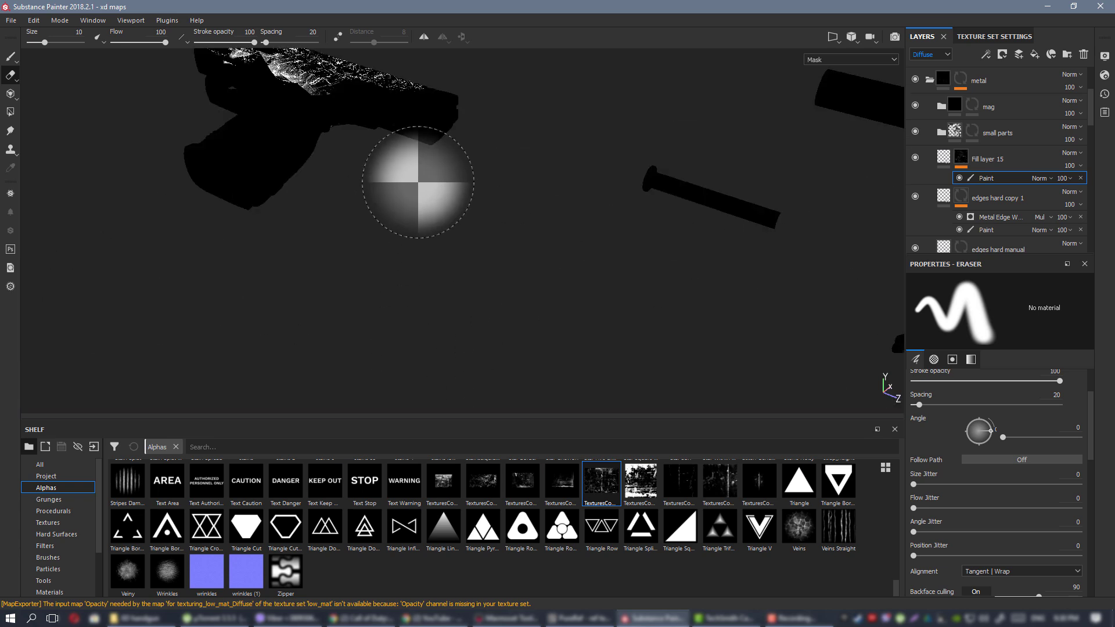
pyautogui.moveTo(460, 168)
pyautogui.keyDown('ctrl'); pyautogui.keyDown('alt'); pyautogui.mouseDown()
pyautogui.moveTo(188, 173)
pyautogui.moveTo(40, 137)
pyautogui.mouseUp(); pyautogui.keyUp('alt'); pyautogui.keyUp('ctrl')
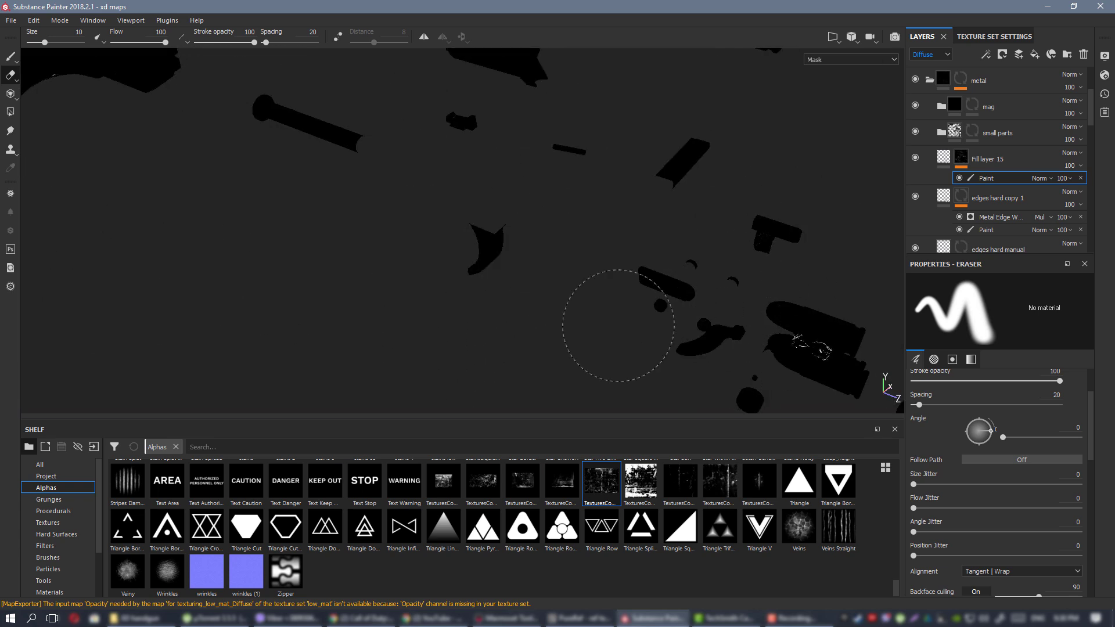
# Erase the leftover scratches from the far side of the cartridges and the remaining non-slide parts.
pyautogui.moveTo(777, 342)
pyautogui.keyDown('alt'); pyautogui.mouseDown()
pyautogui.moveTo(261, 177)
pyautogui.moveTo(360, 139)
pyautogui.mouseUp(); pyautogui.keyUp('alt')
pyautogui.scroll(-3, 530, 175)
pyautogui.moveTo(530, 174)
pyautogui.keyDown('ctrl'); pyautogui.keyDown('alt'); pyautogui.mouseDown()
pyautogui.moveTo(530, 219)
pyautogui.moveTo(576, 316)
pyautogui.mouseUp(); pyautogui.keyUp('alt'); pyautogui.keyUp('ctrl')
pyautogui.keyDown('ctrl'); pyautogui.keyDown('alt'); pyautogui.moveTo(469, 209); pyautogui.dragTo(439, 229); pyautogui.keyUp('alt'); pyautogui.keyUp('ctrl')
pyautogui.scroll(2, 439, 229)
pyautogui.keyDown('ctrl'); pyautogui.keyDown('alt'); pyautogui.moveTo(581, 238); pyautogui.dragTo(128, 212); pyautogui.keyUp('alt'); pyautogui.keyUp('ctrl')
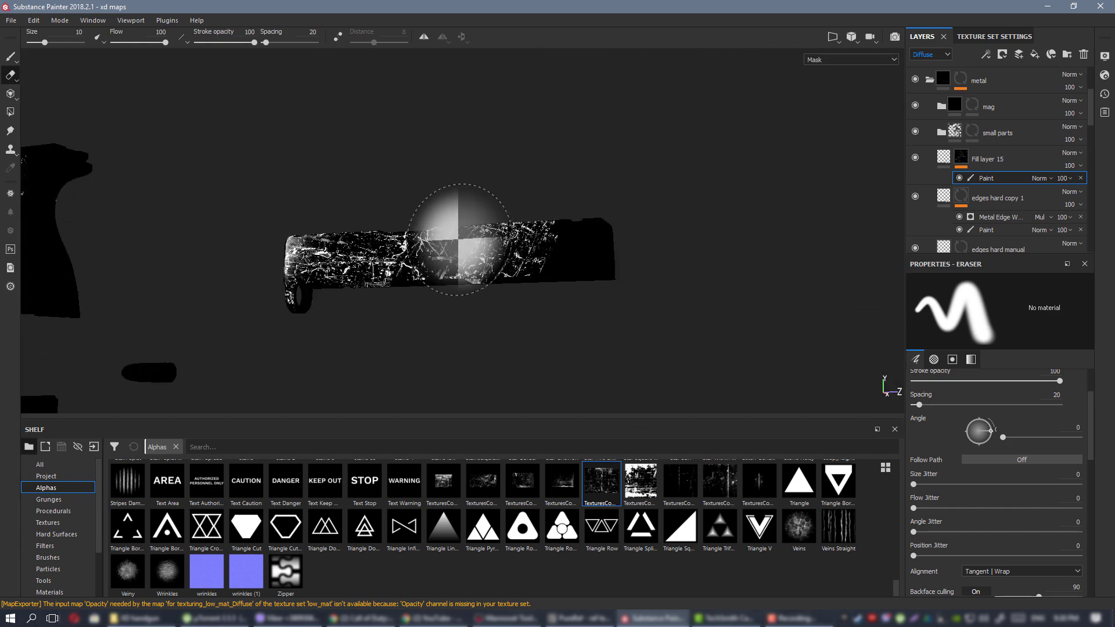
# Add a Levels effect to the mask of Fill layer 15 and raise its black input level to 0.162.
pyautogui.scroll(4, 458, 244)
pyautogui.keyDown('alt'); pyautogui.moveTo(531, 223); pyautogui.dragTo(546, 326); pyautogui.keyUp('alt')
pyautogui.scroll(4, 543, 316)
pyautogui.rightClick(961, 157)
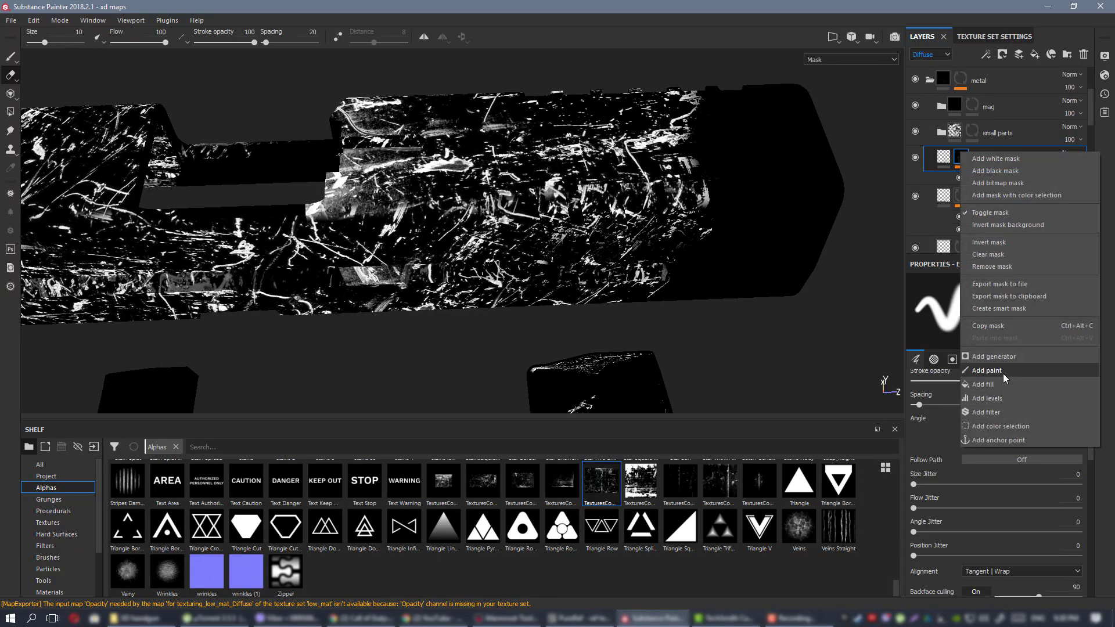
pyautogui.click(1018, 400)
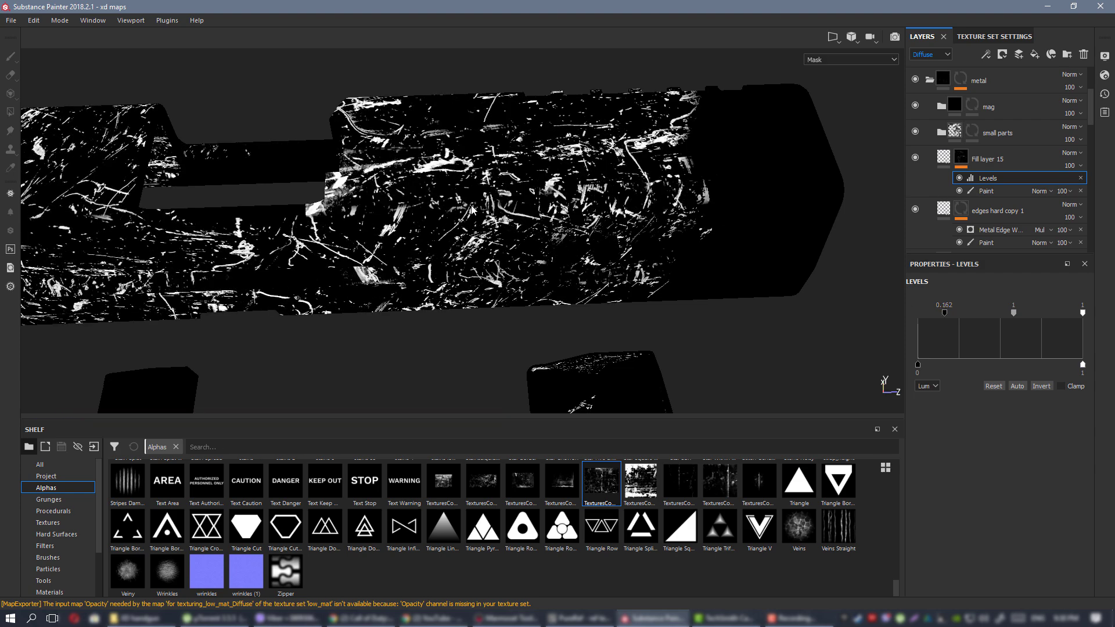
# Return to the material view and rotate the lighting to examine the gloss scratches on the slide's SUB-COMPACT side.
pyautogui.keyDown('alt'); pyautogui.moveTo(473, 211); pyautogui.dragTo(446, 169); pyautogui.keyUp('alt')
pyautogui.press('m')
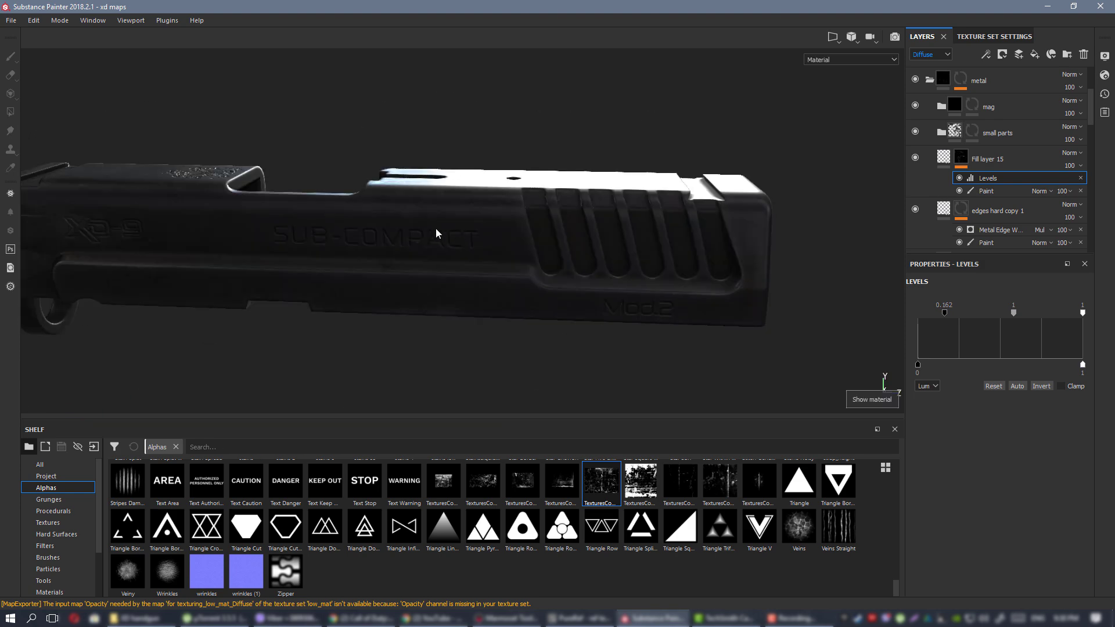
pyautogui.keyDown('alt'); pyautogui.moveTo(436, 232); pyautogui.dragTo(431, 178); pyautogui.keyUp('alt')
pyautogui.keyDown('shift'); pyautogui.moveTo(432, 179); pyautogui.dragTo(527, 276, button='right'); pyautogui.keyUp('shift')
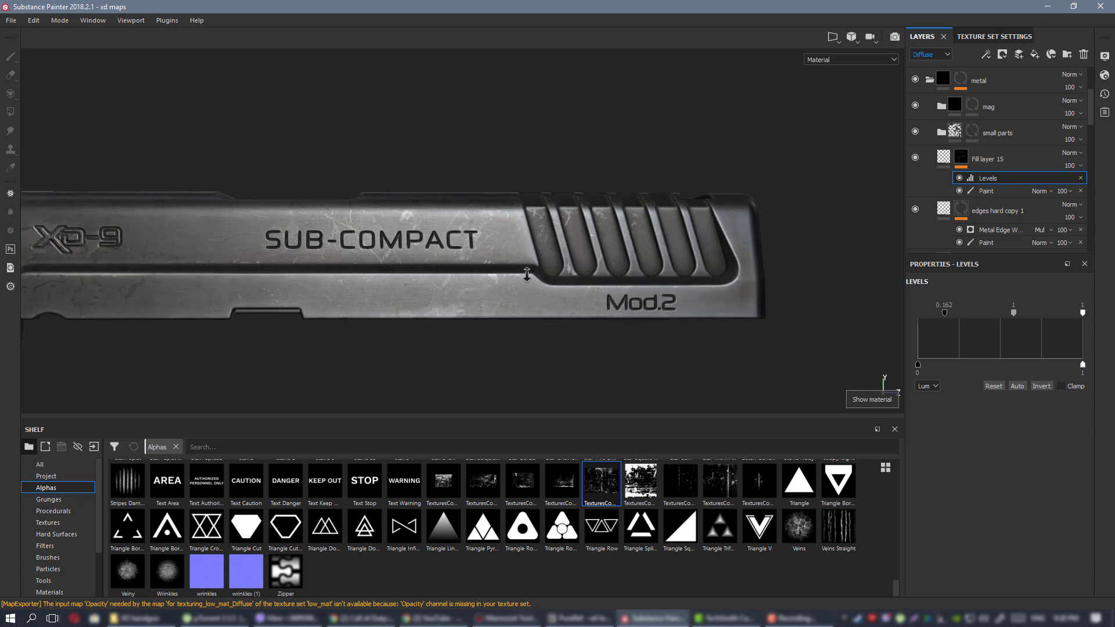
pyautogui.scroll(2, 527, 277)
pyautogui.keyDown('alt'); pyautogui.moveTo(545, 286); pyautogui.dragTo(599, 255, button='middle'); pyautogui.keyUp('alt')
pyautogui.keyDown('alt'); pyautogui.moveTo(599, 255); pyautogui.dragTo(609, 216); pyautogui.keyUp('alt')
# Select the mask's Paint effect and give the eraser a ragged-edged brush alpha with size 2.69 and angle 300.
pyautogui.click(986, 192)
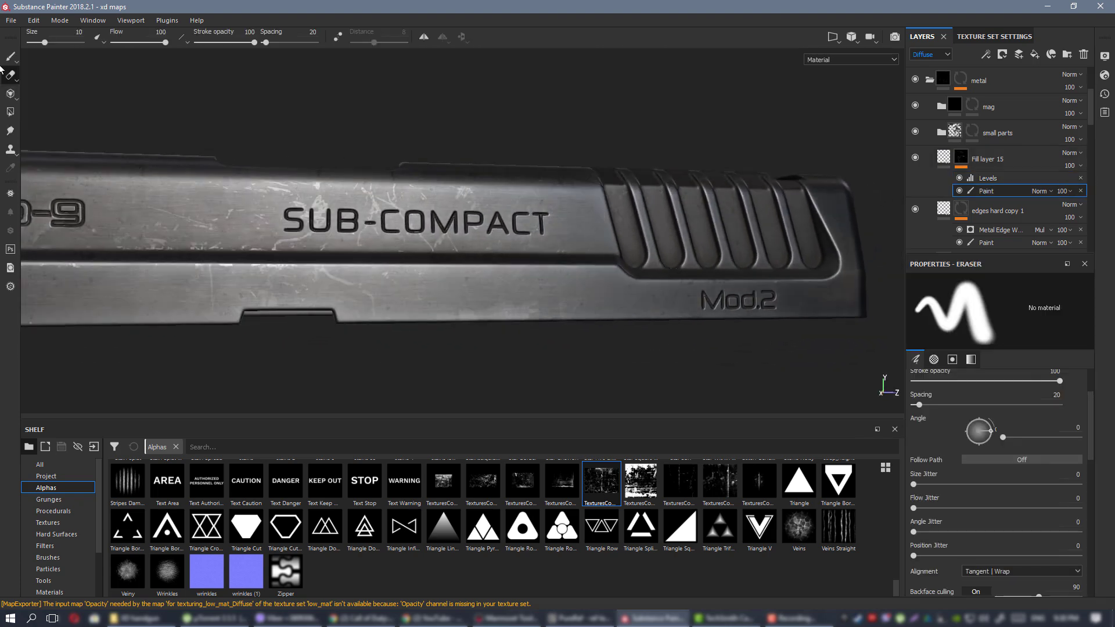
pyautogui.scroll(15, 214, 494)
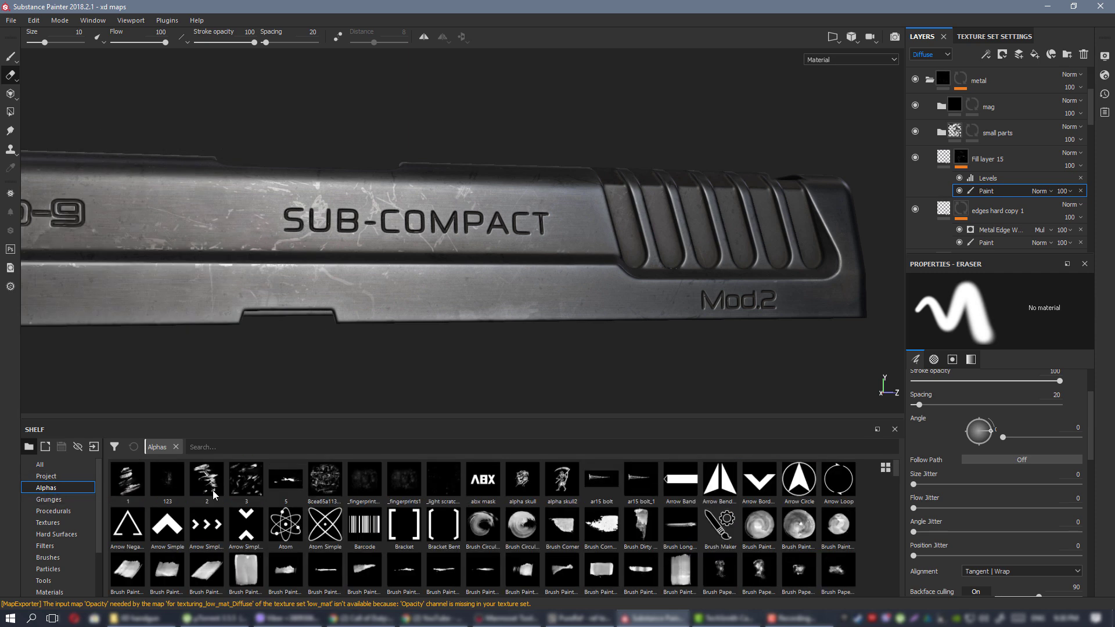
pyautogui.click(594, 528)
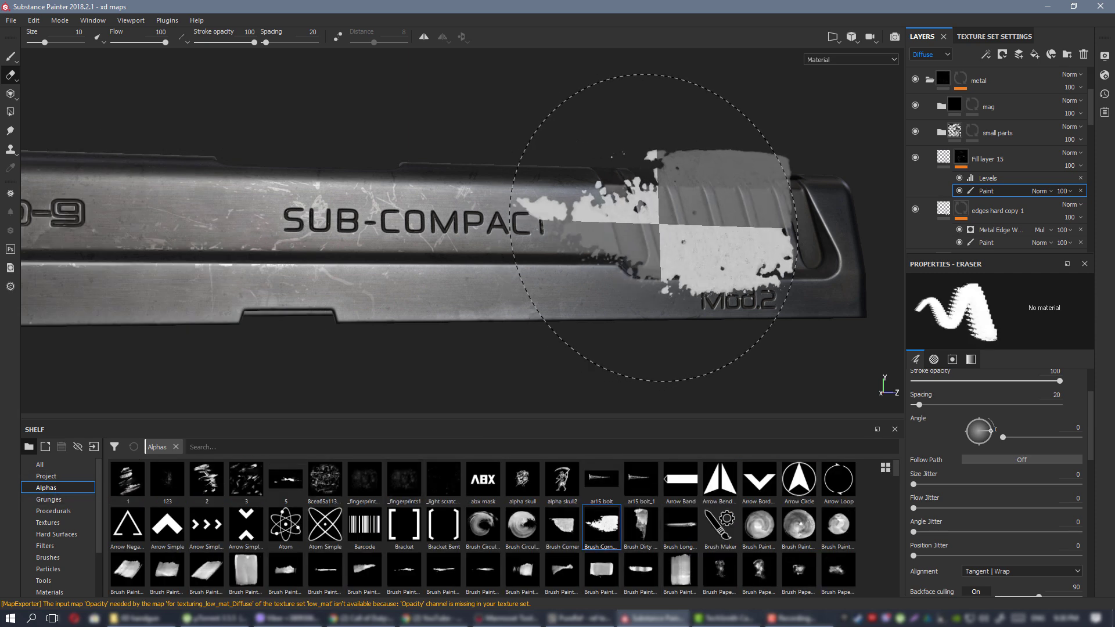
pyautogui.scroll(3, 537, 262)
pyautogui.keyDown('ctrl'); pyautogui.moveTo(520, 242); pyautogui.dragTo(520, 277); pyautogui.keyUp('ctrl')
pyautogui.keyDown('ctrl'); pyautogui.moveTo(520, 242); pyautogui.dragTo(470, 242, button='right'); pyautogui.keyUp('ctrl')
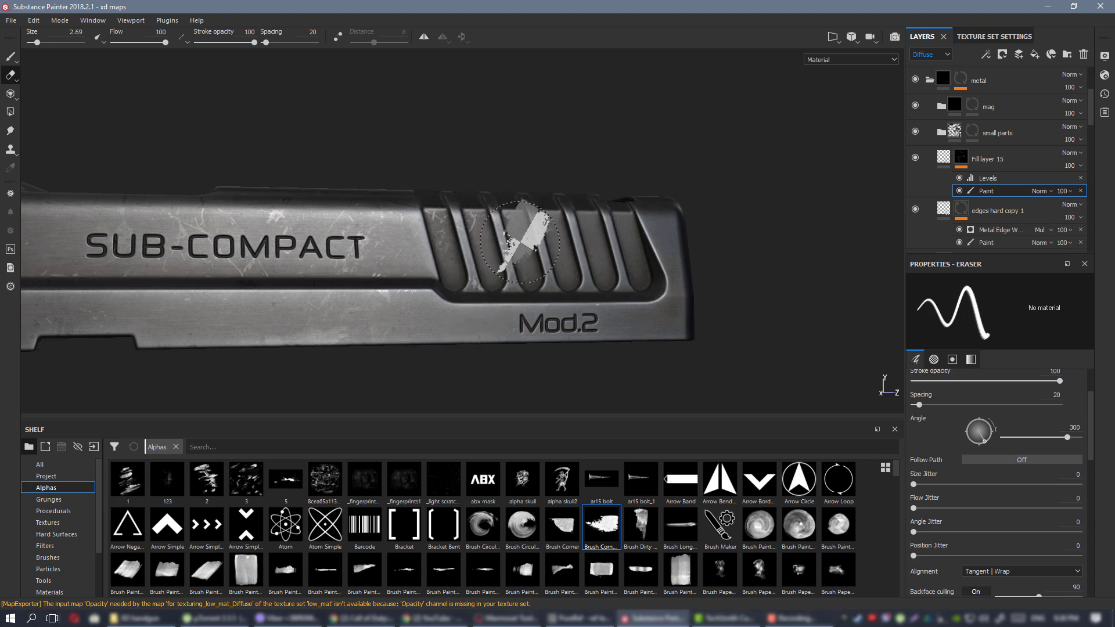
# Erase the scratches from the slide's rear serration grooves with the ragged eraser at angle 256.
pyautogui.scroll(3, 445, 265)
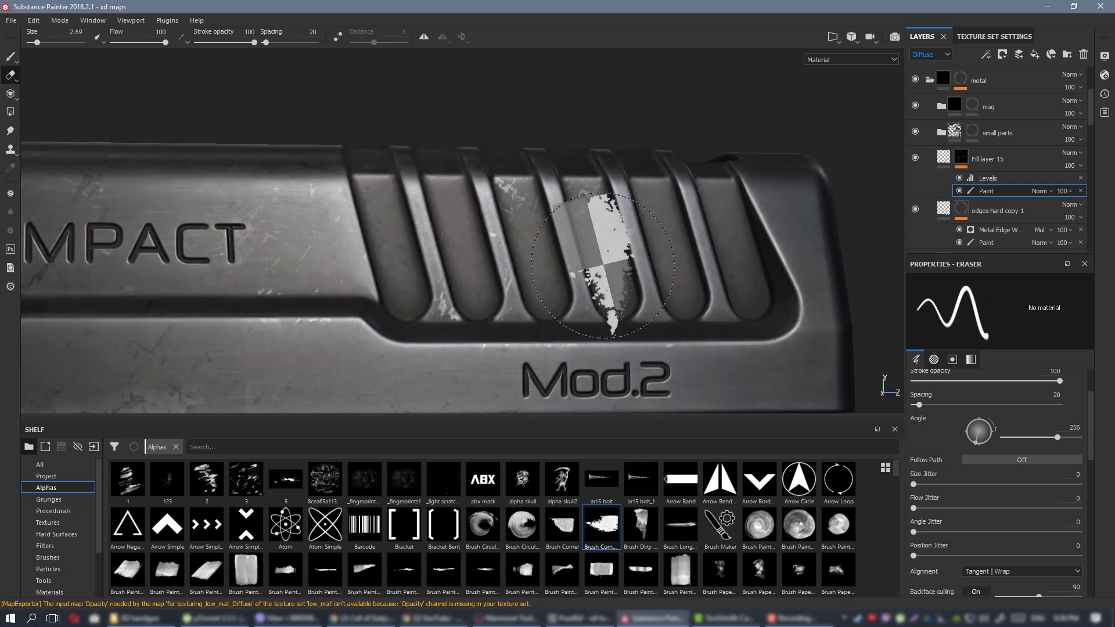
pyautogui.click(597, 233)
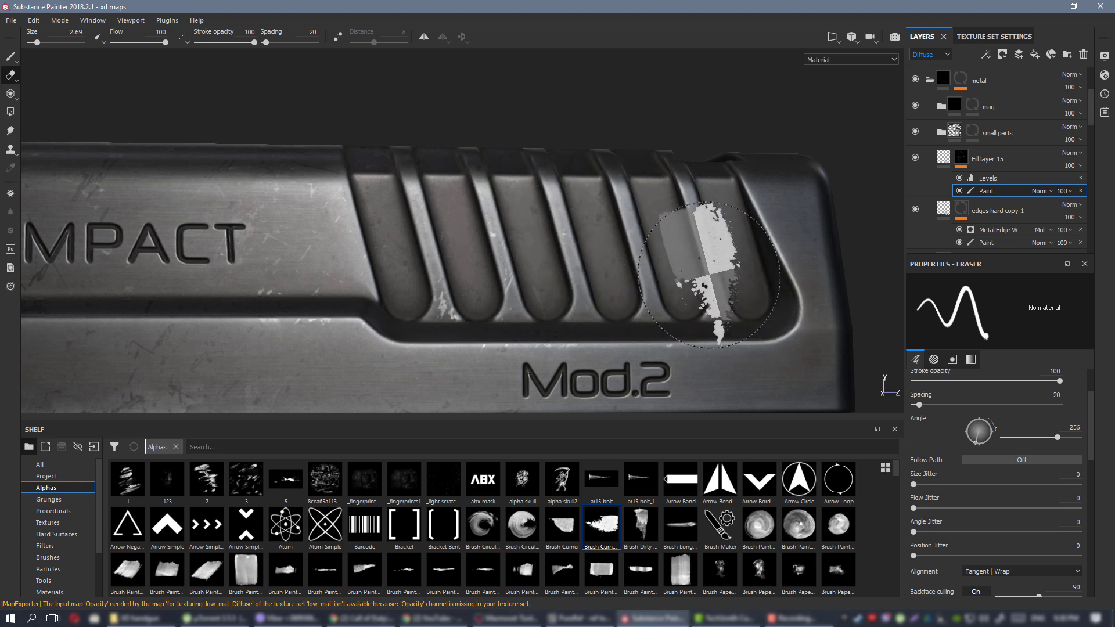
pyautogui.moveTo(715, 271)
pyautogui.keyDown('alt'); pyautogui.mouseDown()
pyautogui.moveTo(632, 254)
pyautogui.moveTo(661, 255)
pyautogui.mouseUp(); pyautogui.keyUp('alt')
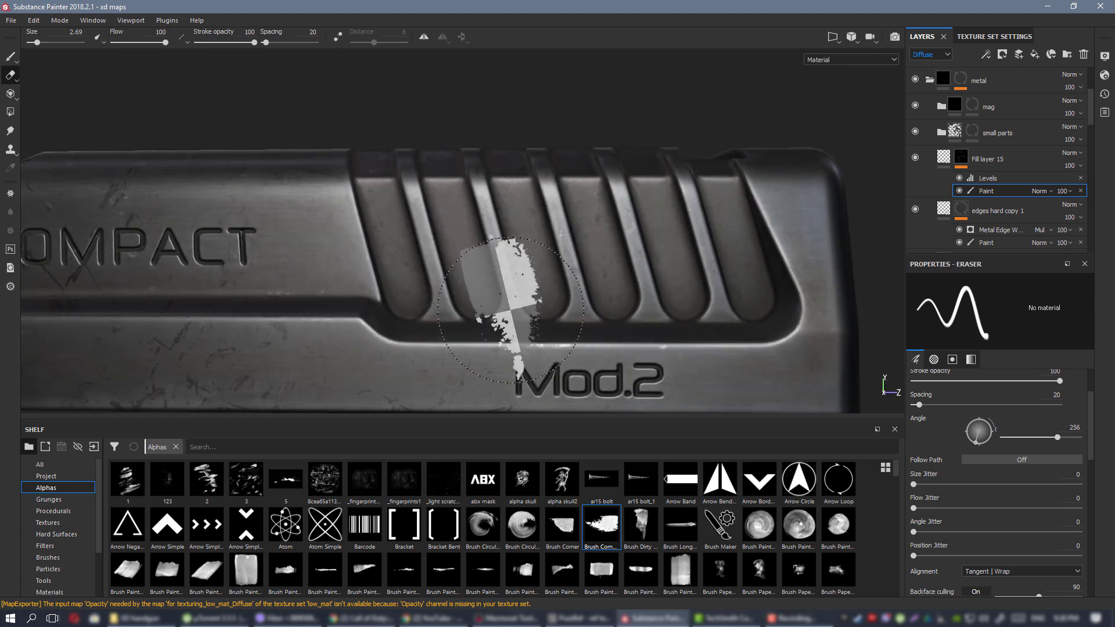
pyautogui.keyDown('alt'); pyautogui.moveTo(680, 299); pyautogui.dragTo(535, 198); pyautogui.keyUp('alt')
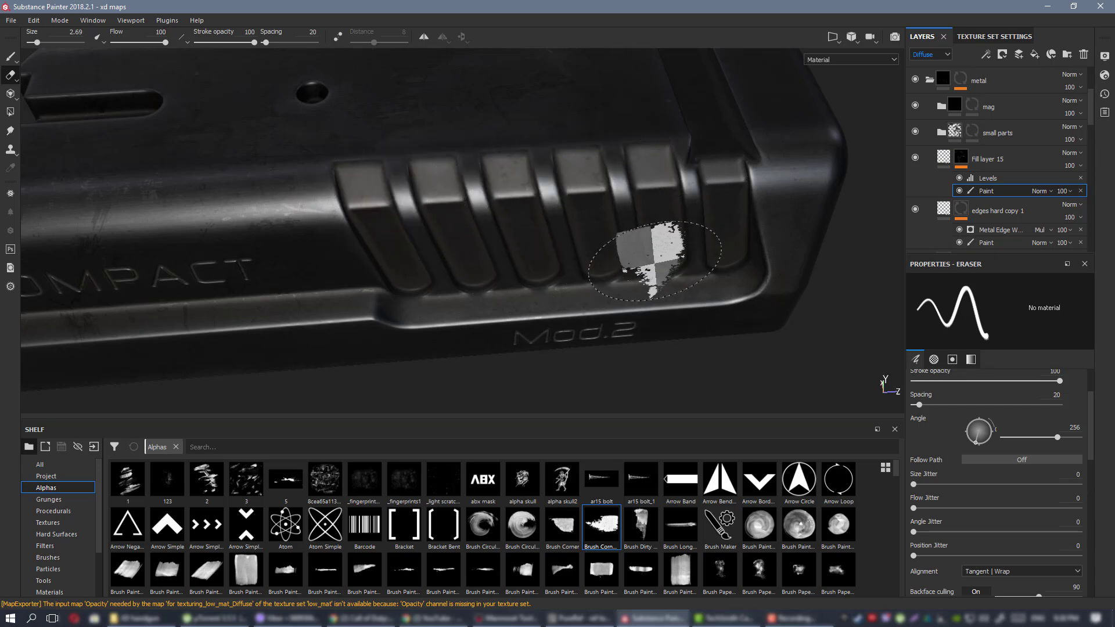
pyautogui.keyDown('alt'); pyautogui.moveTo(654, 261); pyautogui.dragTo(647, 217); pyautogui.keyUp('alt')
pyautogui.keyDown('alt'); pyautogui.moveTo(502, 256); pyautogui.dragTo(463, 175); pyautogui.keyUp('alt')
pyautogui.keyDown('alt'); pyautogui.moveTo(345, 210); pyautogui.dragTo(564, 200, button='middle'); pyautogui.keyUp('alt')
pyautogui.keyDown('alt'); pyautogui.moveTo(676, 243); pyautogui.dragTo(410, 208, button='middle'); pyautogui.keyUp('alt')
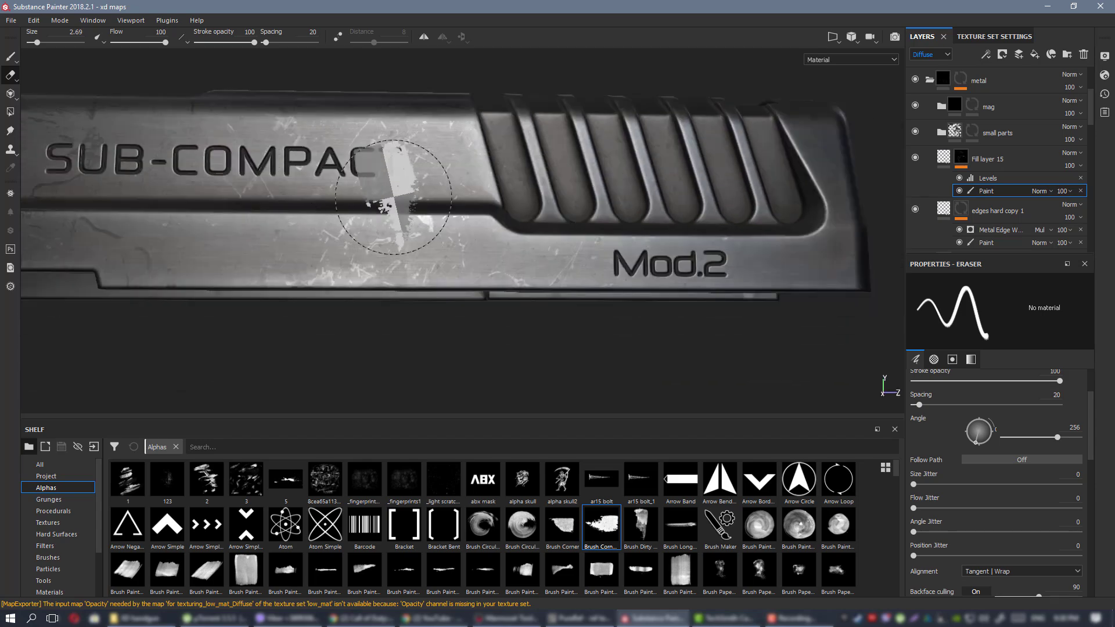
# Thin out excess scratches around the Mod.2 and SUB-COMPACT lettering with the ragged eraser at angles 210 and 165.
pyautogui.keyDown('alt'); pyautogui.moveTo(411, 208); pyautogui.dragTo(589, 230); pyautogui.keyUp('alt')
pyautogui.keyDown('alt'); pyautogui.moveTo(633, 232); pyautogui.dragTo(530, 236, button='middle'); pyautogui.keyUp('alt')
pyautogui.keyDown('alt'); pyautogui.moveTo(530, 236); pyautogui.dragTo(471, 247); pyautogui.keyUp('alt')
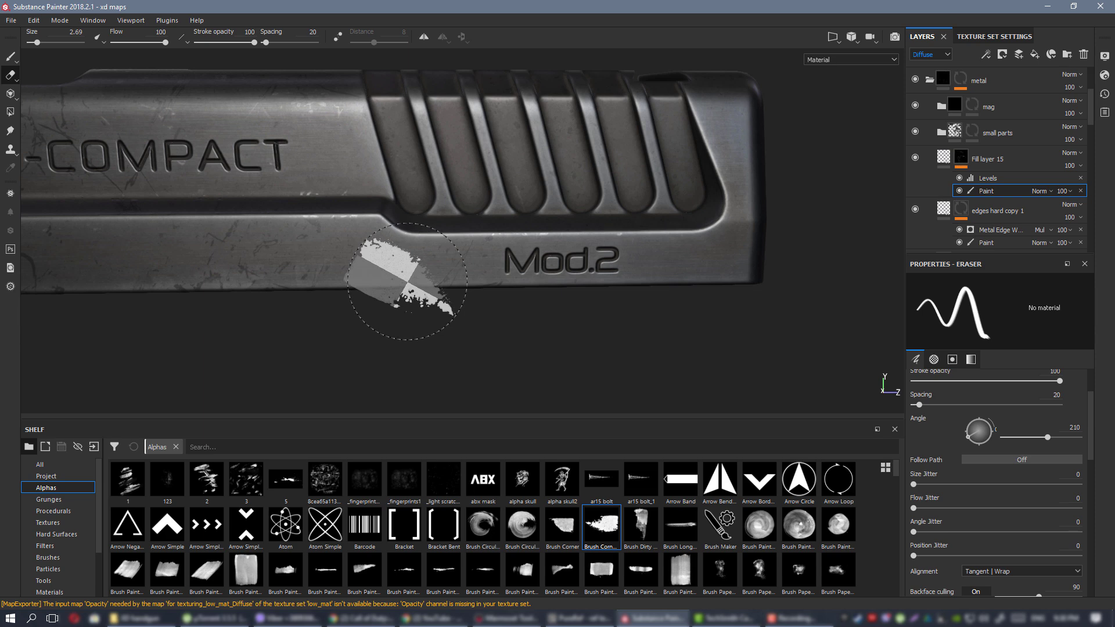
pyautogui.keyDown('alt'); pyautogui.moveTo(547, 226); pyautogui.dragTo(601, 202, button='middle'); pyautogui.keyUp('alt')
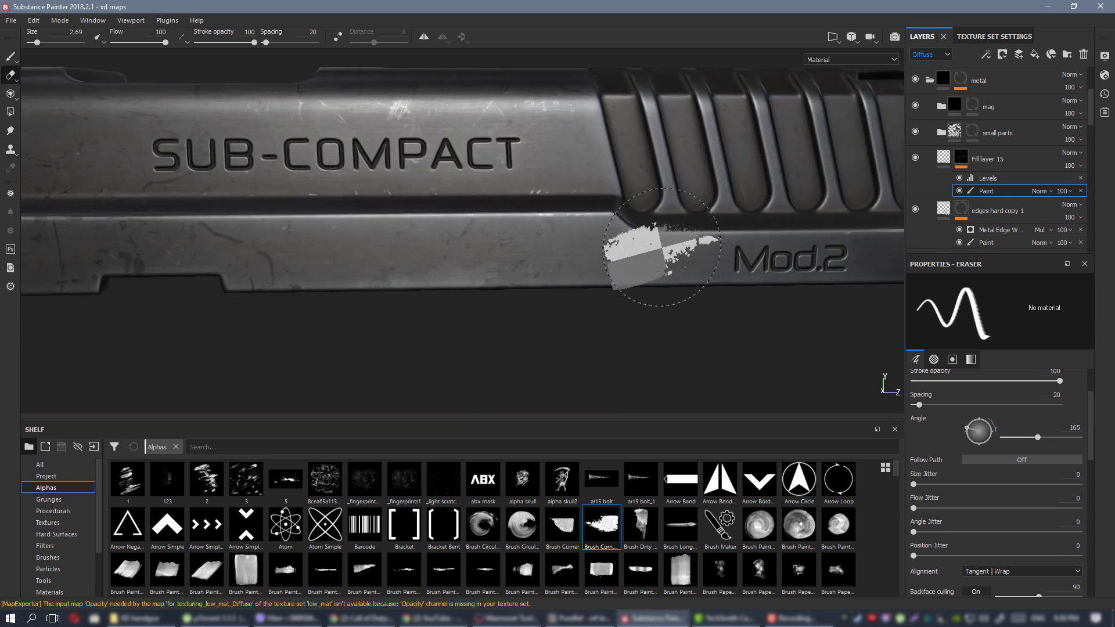
pyautogui.keyDown('alt'); pyautogui.moveTo(662, 247); pyautogui.dragTo(491, 214); pyautogui.keyUp('alt')
pyautogui.keyDown('alt'); pyautogui.moveTo(491, 214); pyautogui.dragTo(626, 221, button='middle'); pyautogui.keyUp('alt')
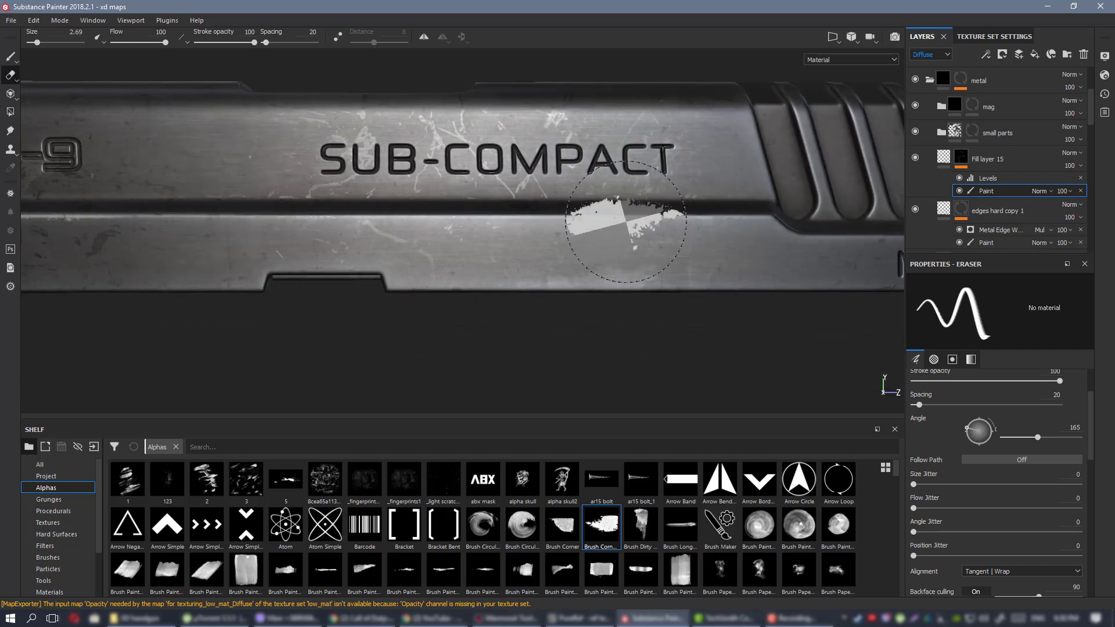
pyautogui.keyDown('alt'); pyautogui.moveTo(650, 225); pyautogui.dragTo(647, 229); pyautogui.keyUp('alt')
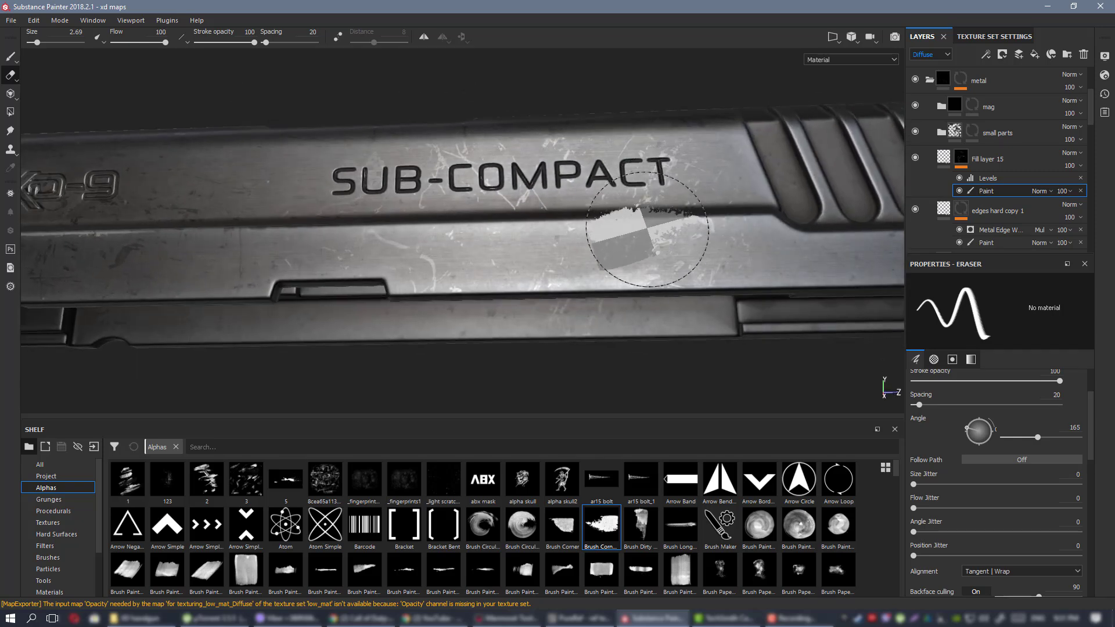
# Set the eraser to size 4.32 and angle 189, and erase excess scratches near the XD-9 logo.
pyautogui.keyDown('alt'); pyautogui.moveTo(823, 225); pyautogui.dragTo(599, 218); pyautogui.keyUp('alt')
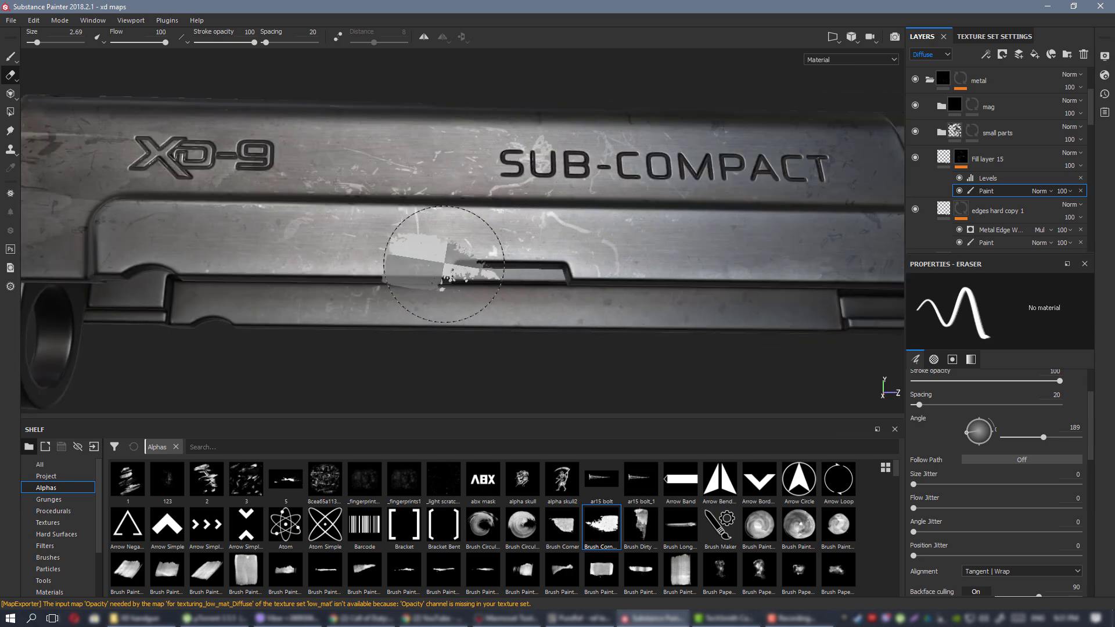
pyautogui.keyDown('alt'); pyautogui.moveTo(370, 248); pyautogui.dragTo(465, 232, button='middle'); pyautogui.keyUp('alt')
pyautogui.keyDown('alt'); pyautogui.moveTo(465, 232); pyautogui.dragTo(435, 235); pyautogui.keyUp('alt')
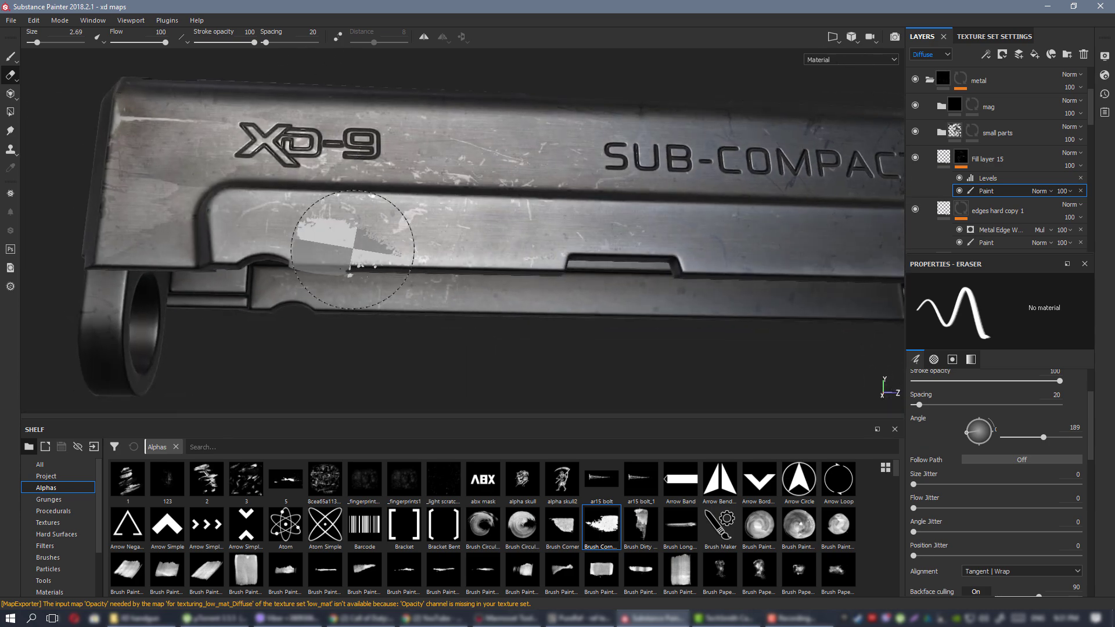
pyautogui.keyDown('ctrl'); pyautogui.moveTo(328, 211); pyautogui.dragTo(402, 212, button='right'); pyautogui.keyUp('ctrl')
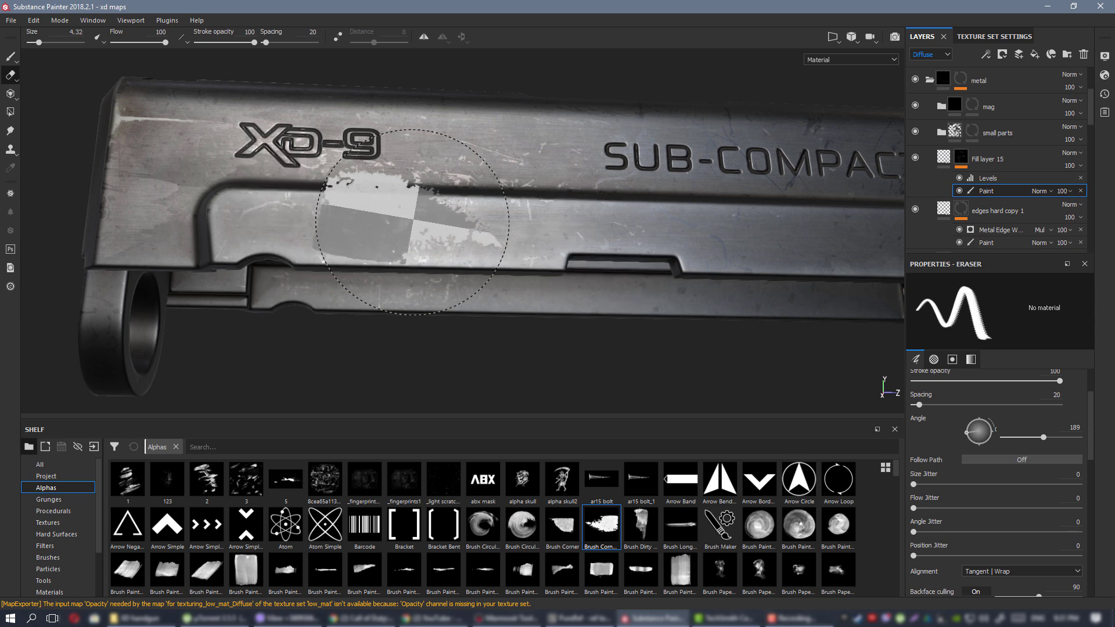
pyautogui.keyDown('alt'); pyautogui.moveTo(560, 204); pyautogui.dragTo(546, 210); pyautogui.keyUp('alt')
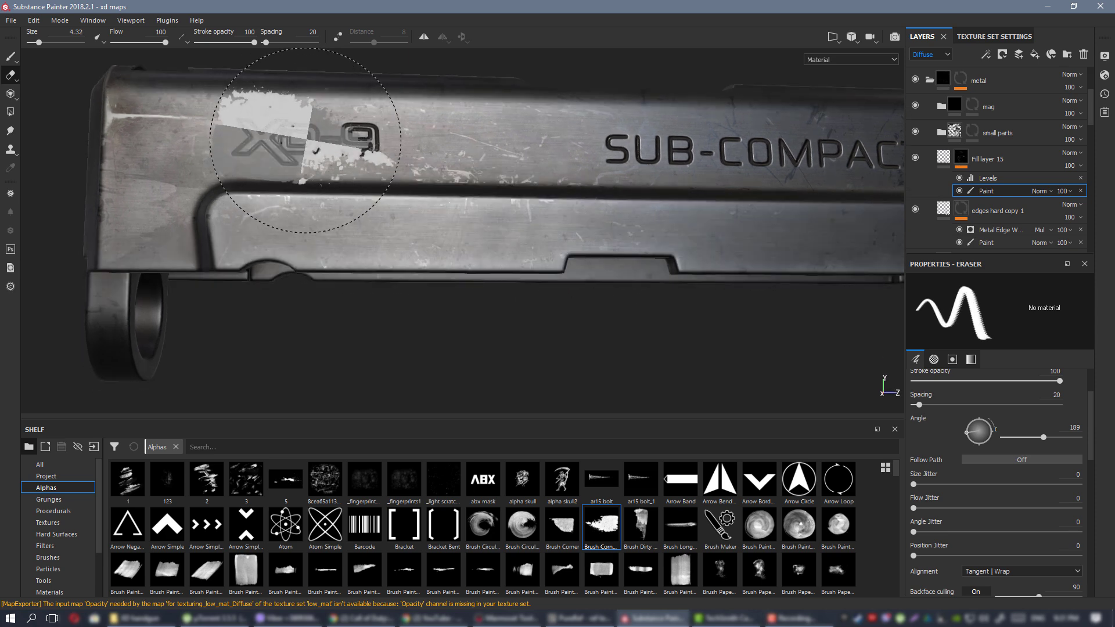
pyautogui.keyDown('alt'); pyautogui.moveTo(514, 156); pyautogui.dragTo(526, 181, button='middle'); pyautogui.keyUp('alt')
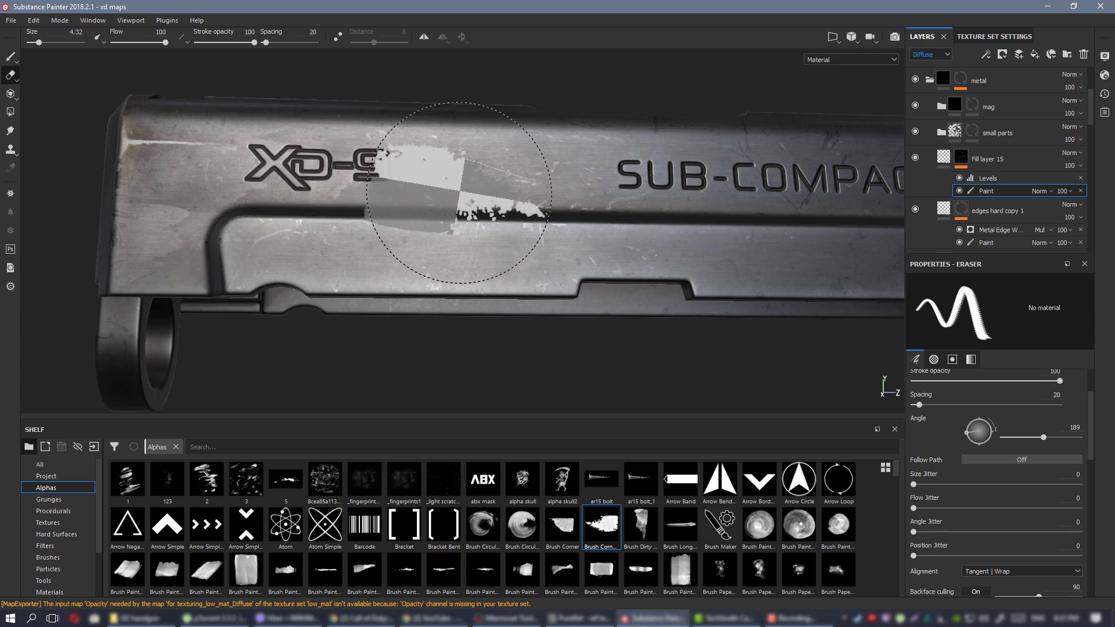
pyautogui.click(495, 199)
# Thin the scratches around the SUB-COMPACT lettering with the eraser at size 3.6, using angles 18 and 4.
pyautogui.keyDown('alt'); pyautogui.moveTo(691, 178); pyautogui.dragTo(626, 181, button='middle'); pyautogui.keyUp('alt')
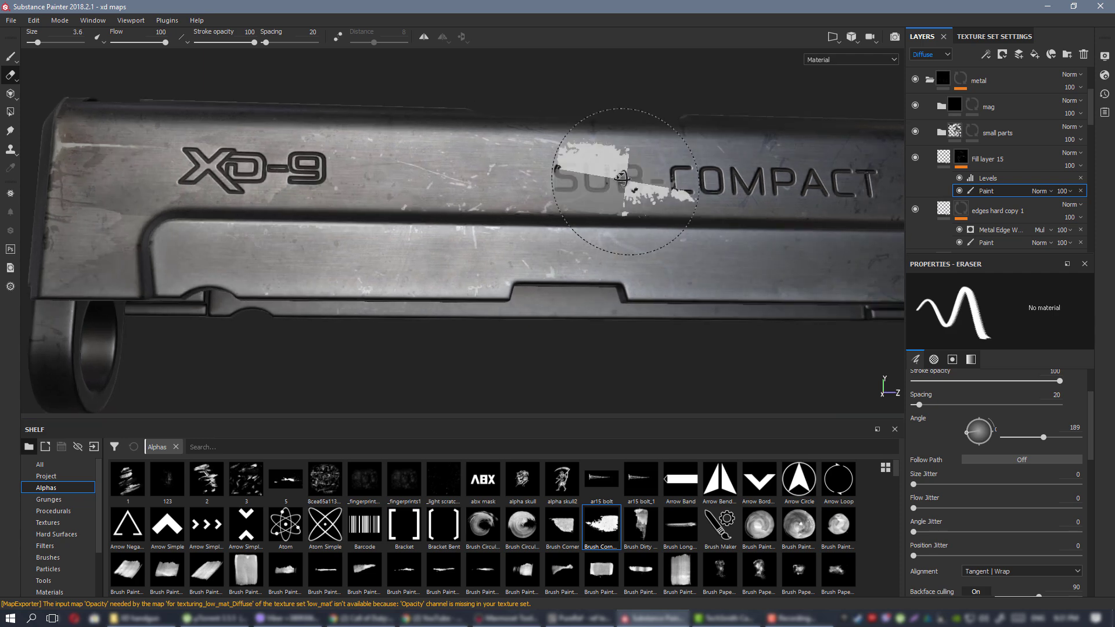
pyautogui.keyDown('alt'); pyautogui.moveTo(626, 182); pyautogui.dragTo(604, 175); pyautogui.keyUp('alt')
pyautogui.moveTo(737, 189)
pyautogui.keyDown('alt'); pyautogui.mouseDown()
pyautogui.moveTo(728, 206)
pyautogui.moveTo(706, 186)
pyautogui.mouseUp(); pyautogui.keyUp('alt')
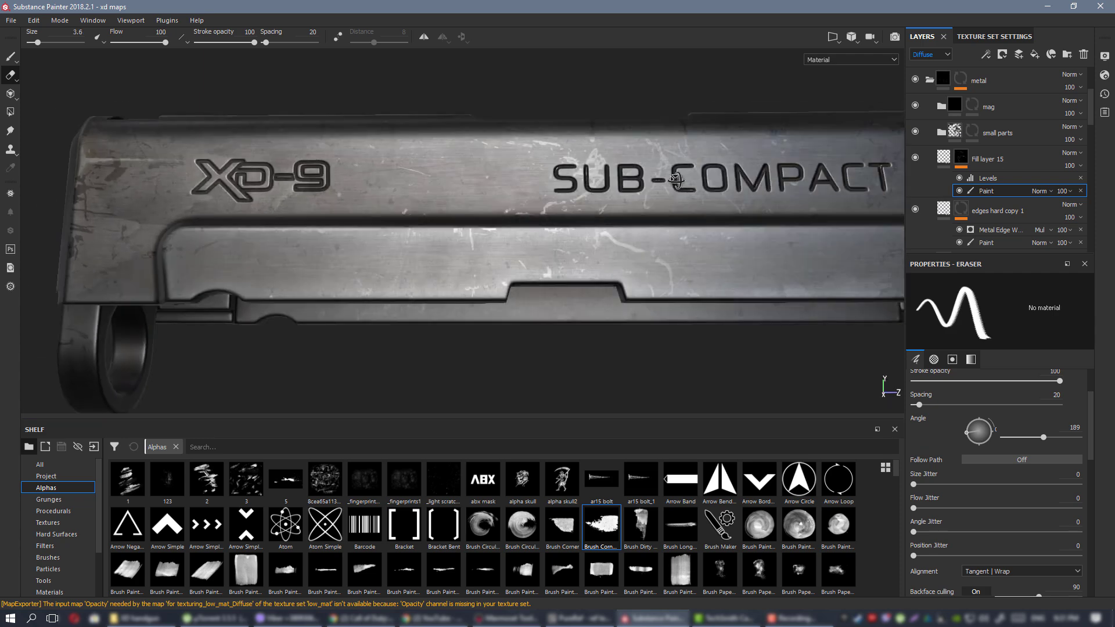
pyautogui.keyDown('alt'); pyautogui.moveTo(682, 185); pyautogui.dragTo(530, 184, button='middle'); pyautogui.keyUp('alt')
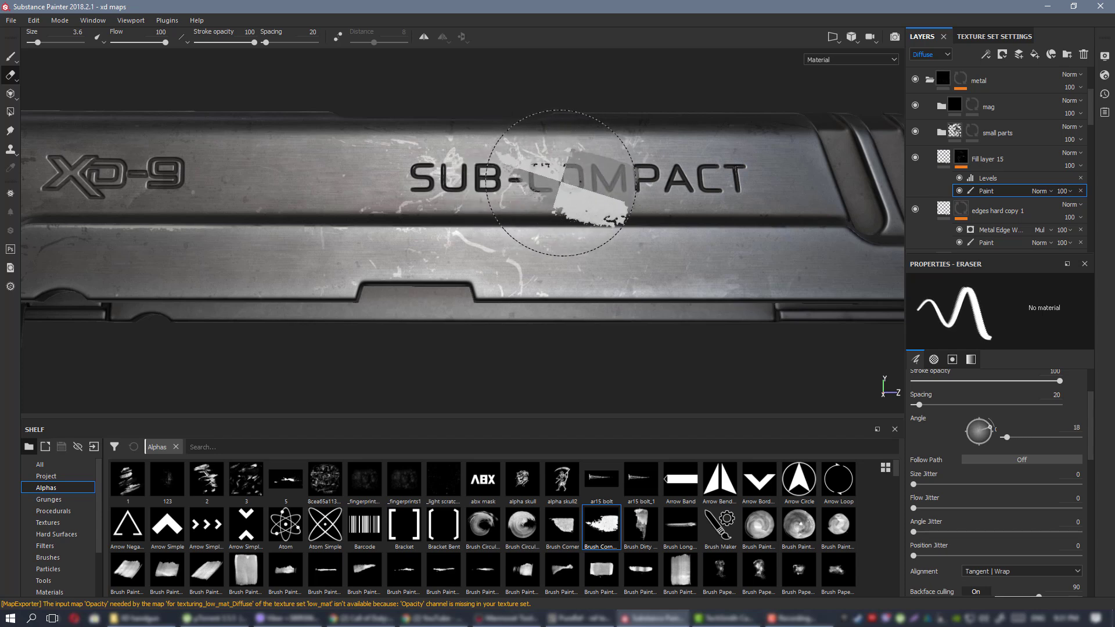
pyautogui.keyDown('alt'); pyautogui.moveTo(685, 193); pyautogui.dragTo(602, 181, button='middle'); pyautogui.keyUp('alt')
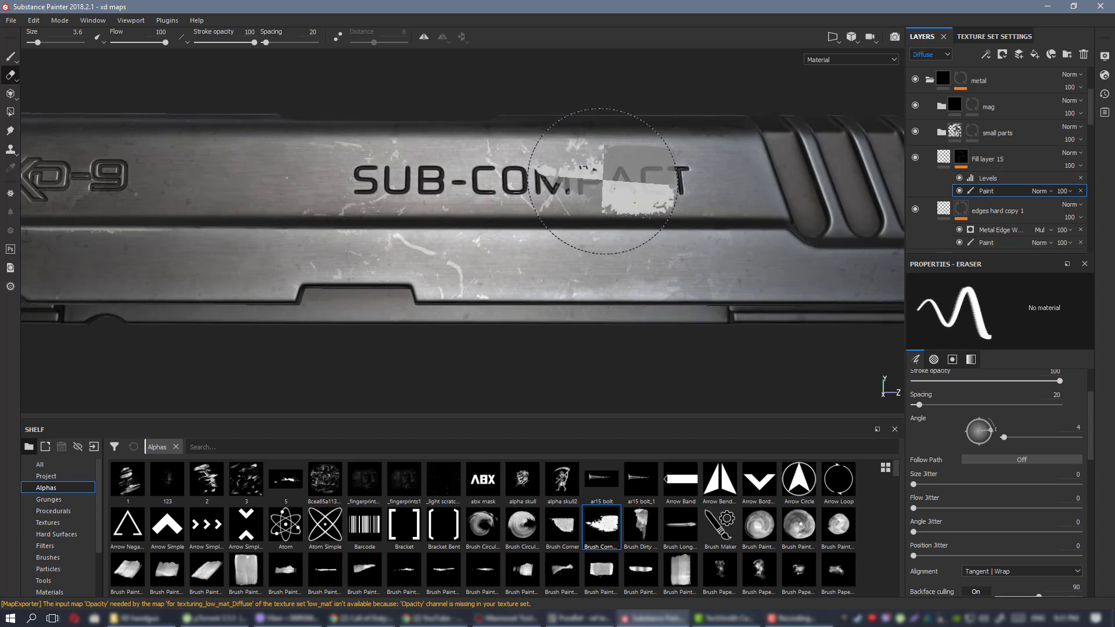
pyautogui.keyDown('alt'); pyautogui.moveTo(616, 210); pyautogui.dragTo(677, 198); pyautogui.keyUp('alt')
pyautogui.keyDown('alt'); pyautogui.moveTo(678, 198); pyautogui.dragTo(702, 166, button='right'); pyautogui.keyUp('alt')
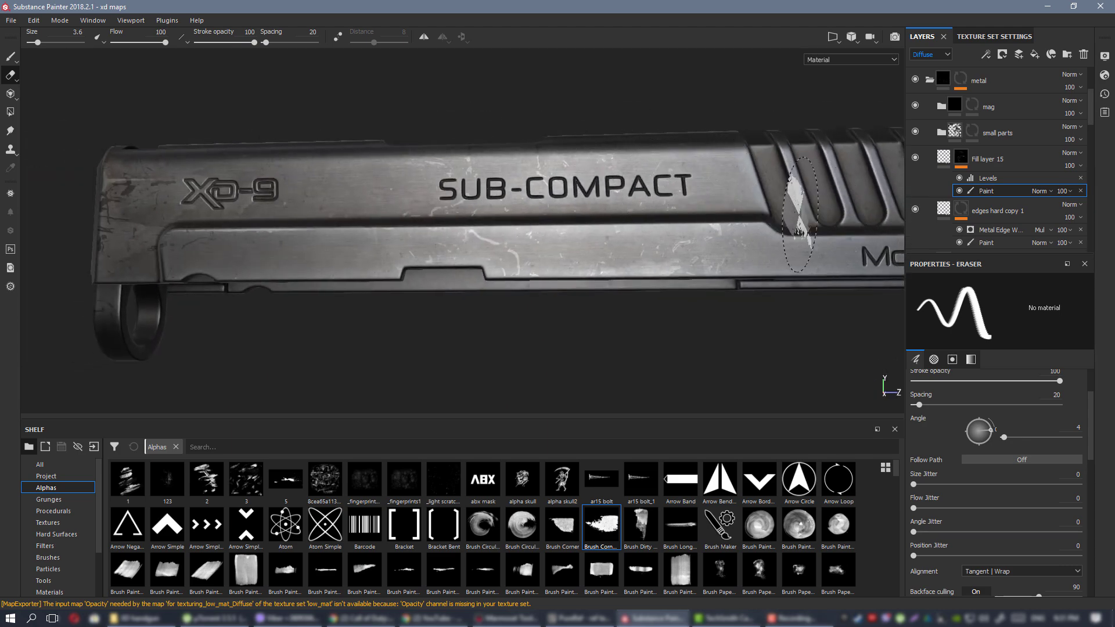
# Examine the remaining gloss scratches along the slide's SUB-COMPACT side and across its rear top surface.
pyautogui.keyDown('alt'); pyautogui.moveTo(800, 215); pyautogui.dragTo(510, 198); pyautogui.keyUp('alt')
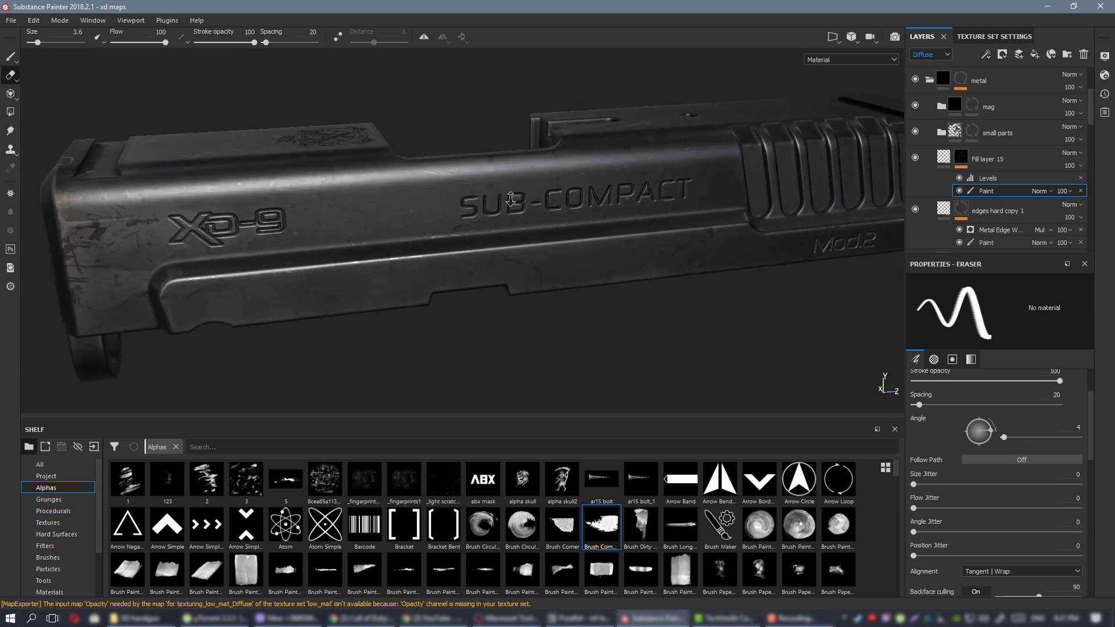
pyautogui.keyDown('alt'); pyautogui.moveTo(510, 200); pyautogui.dragTo(372, 221, button='right'); pyautogui.keyUp('alt')
pyautogui.keyDown('alt'); pyautogui.moveTo(372, 221); pyautogui.dragTo(538, 192, button='middle'); pyautogui.keyUp('alt')
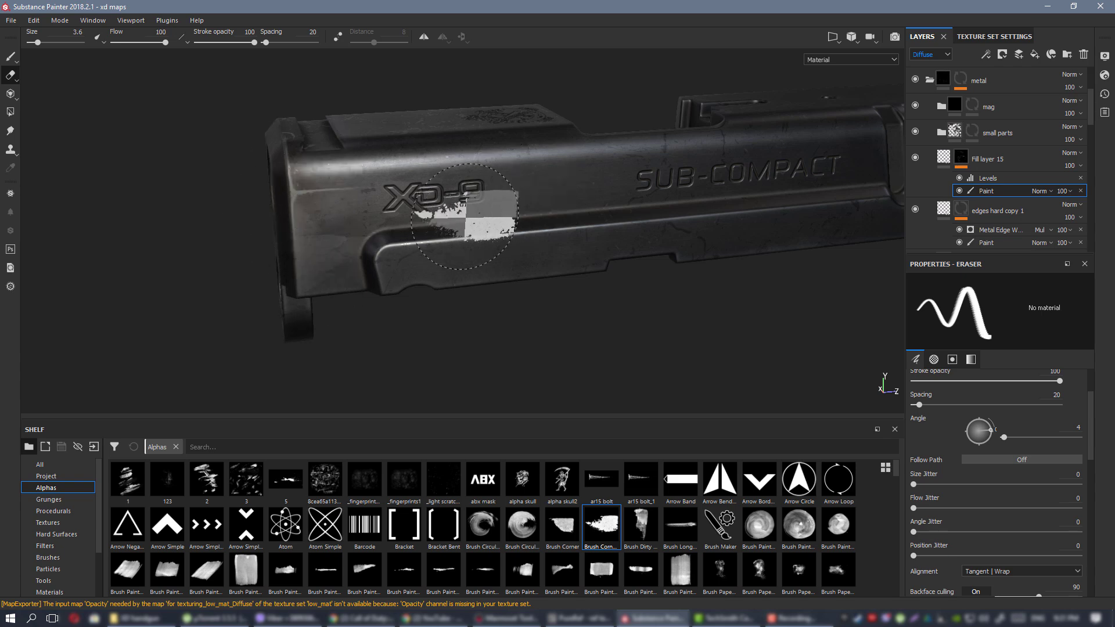
pyautogui.keyDown('alt'); pyautogui.moveTo(465, 216); pyautogui.dragTo(371, 187); pyautogui.keyUp('alt')
pyautogui.keyDown('alt'); pyautogui.moveTo(539, 180); pyautogui.dragTo(198, 179, button='middle'); pyautogui.keyUp('alt')
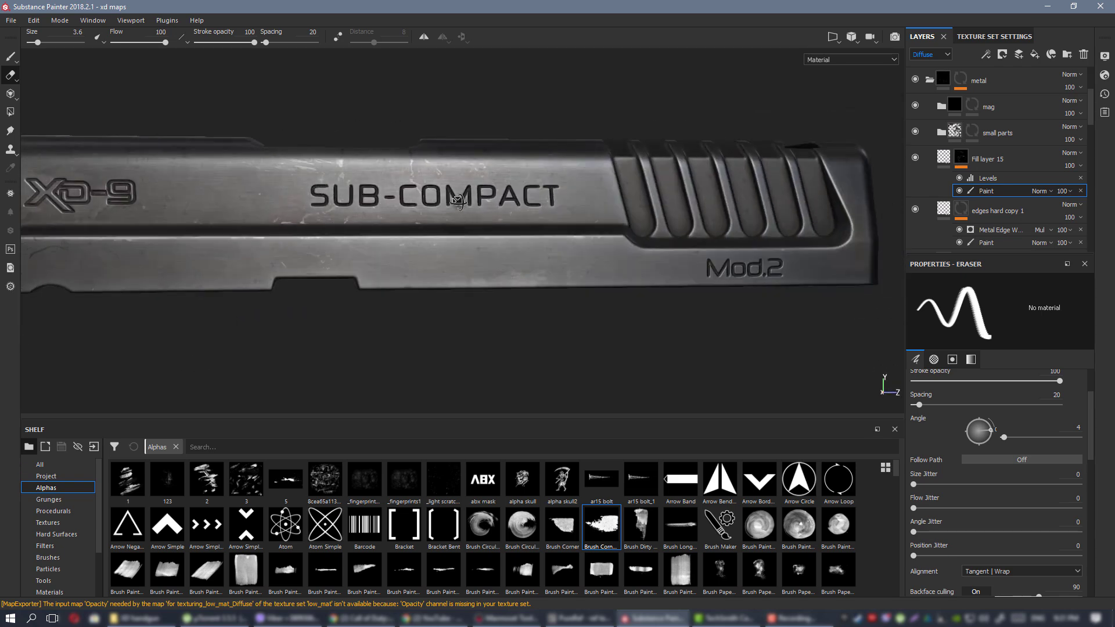
pyautogui.moveTo(442, 175)
pyautogui.keyDown('alt'); pyautogui.mouseDown()
pyautogui.moveTo(387, 179)
pyautogui.moveTo(401, 136)
pyautogui.mouseUp(); pyautogui.keyUp('alt')
pyautogui.moveTo(570, 263)
pyautogui.keyDown('alt'); pyautogui.mouseDown()
pyautogui.moveTo(604, 323)
pyautogui.moveTo(519, 200)
pyautogui.moveTo(424, 273)
pyautogui.moveTo(466, 266)
pyautogui.moveTo(107, 241)
pyautogui.moveTo(404, 227)
pyautogui.moveTo(315, 229)
pyautogui.mouseUp(); pyautogui.keyUp('alt')
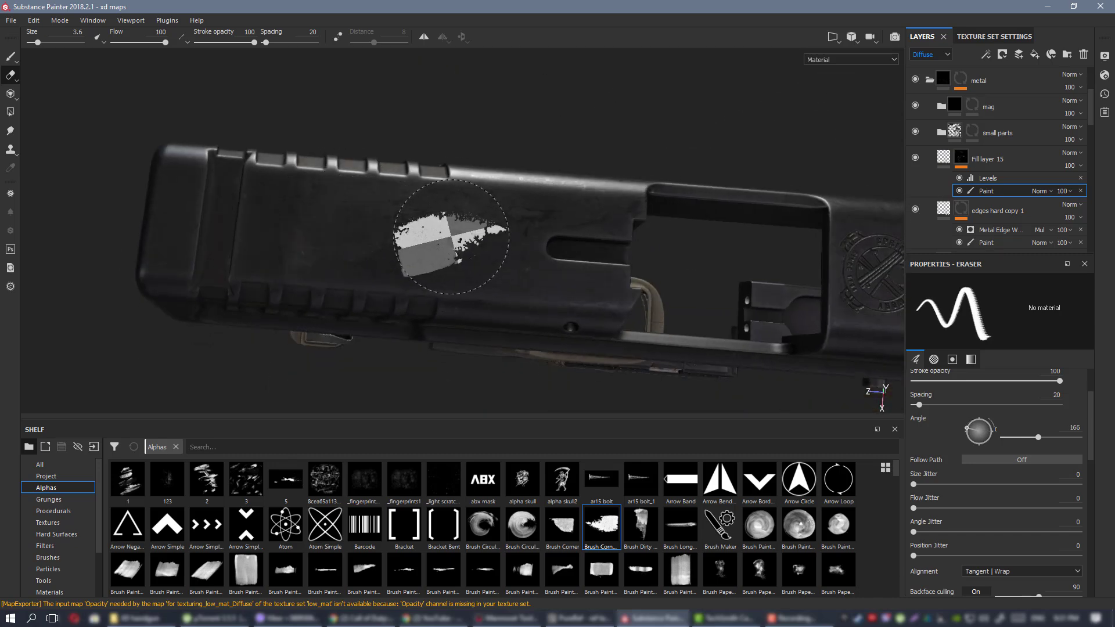
# Inspect the scratch mask on the slide's rear top, and display the Glossiness channel to examine the scratches.
pyautogui.press('c')
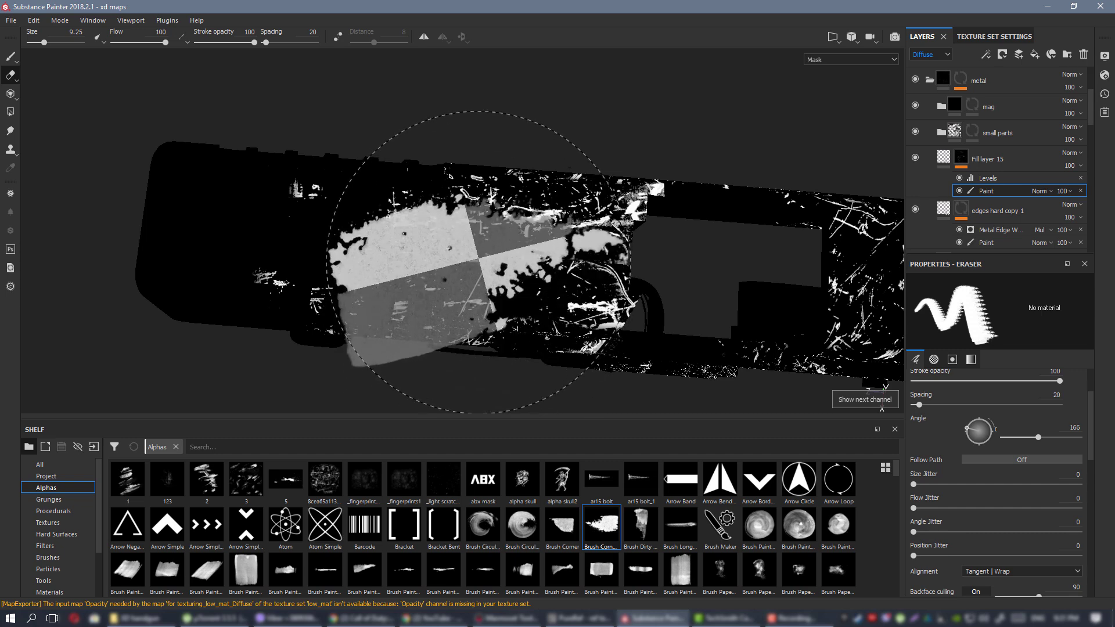
pyautogui.press('m')
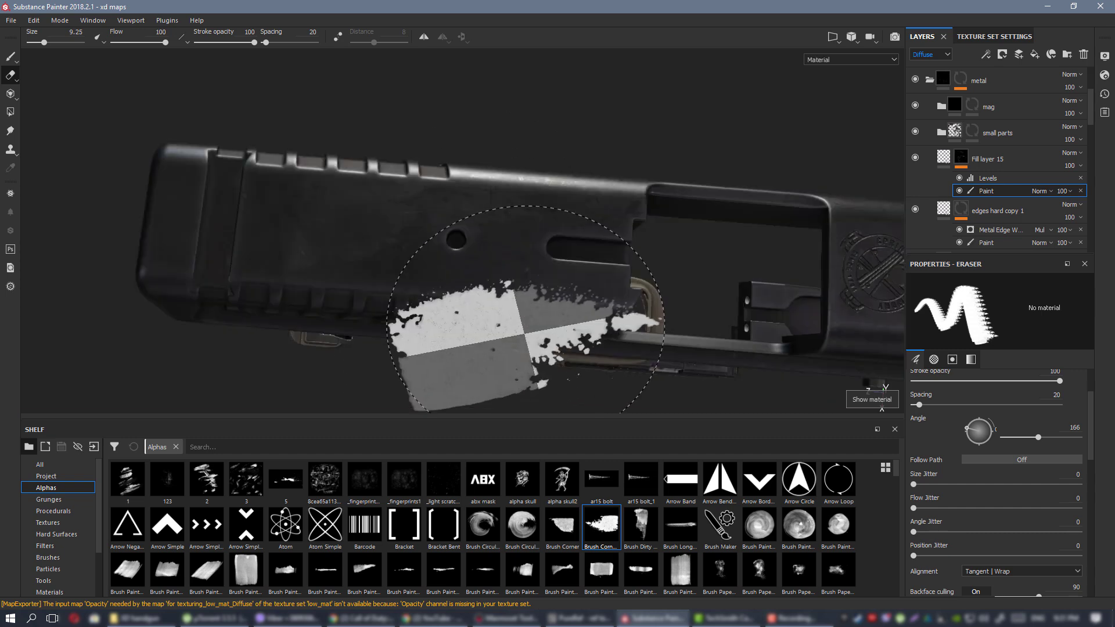
pyautogui.keyDown('alt'); pyautogui.moveTo(487, 249); pyautogui.dragTo(1028, 236); pyautogui.keyUp('alt')
pyautogui.keyDown('alt'); pyautogui.moveTo(482, 325); pyautogui.dragTo(590, 343); pyautogui.keyUp('alt')
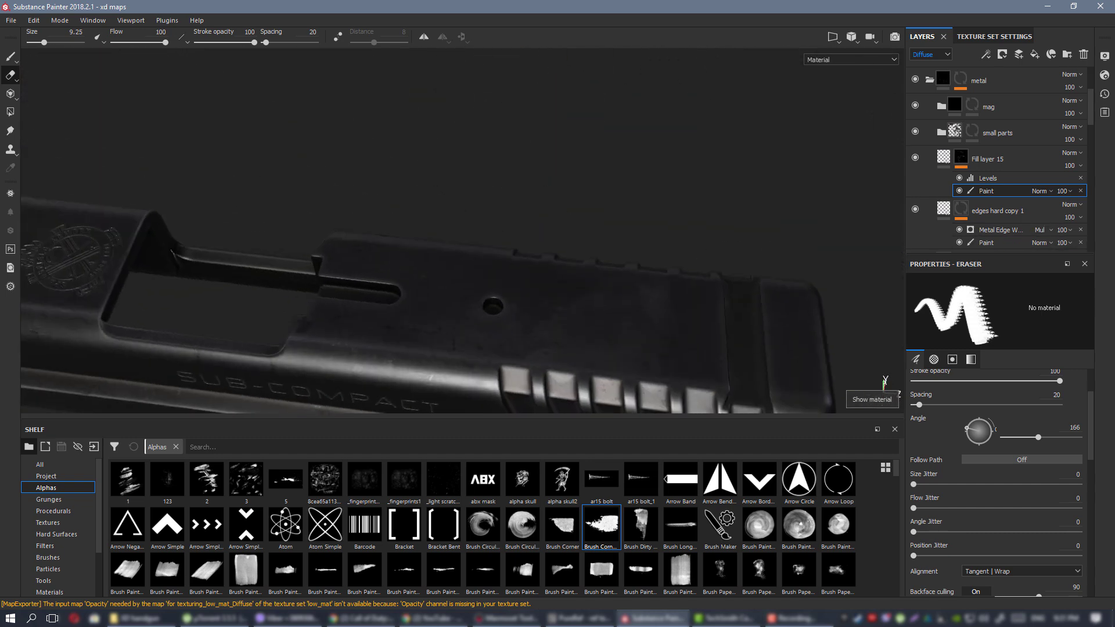
pyautogui.press('c')
pyautogui.press('c')
pyautogui.press('c')
pyautogui.keyDown('alt'); pyautogui.moveTo(509, 344); pyautogui.dragTo(667, 221, button='middle'); pyautogui.keyUp('alt')
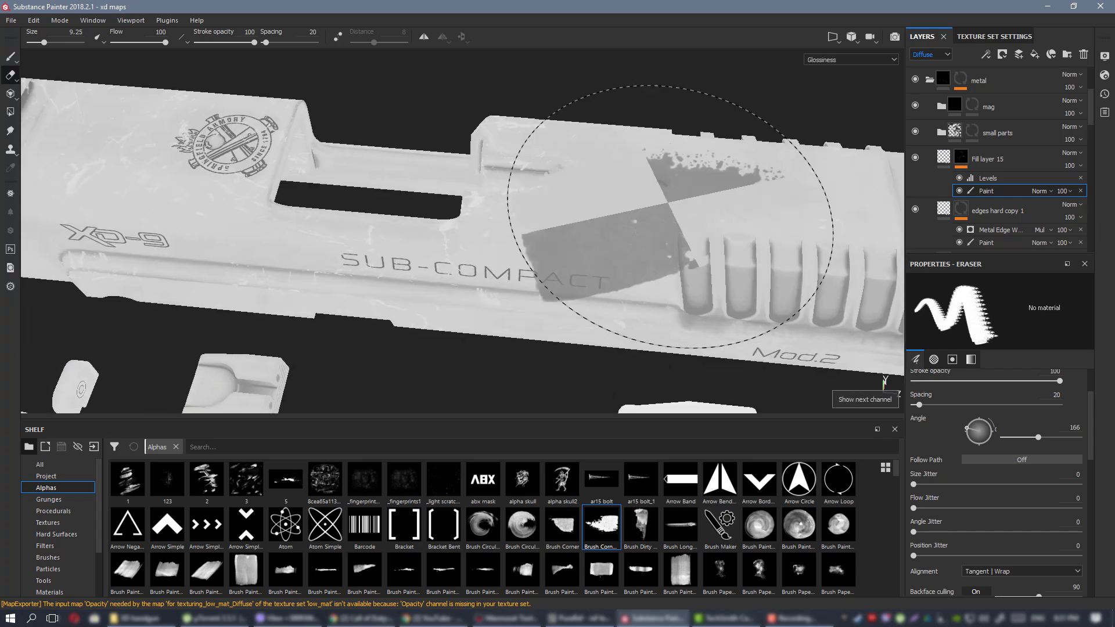
# Set the eraser to size 3.7 and angle 92, and erase excess scratches on the slide's front end near XD-9.
pyautogui.keyDown('alt'); pyautogui.moveTo(667, 221); pyautogui.dragTo(633, 237); pyautogui.keyUp('alt')
pyautogui.keyDown('ctrl'); pyautogui.moveTo(633, 237); pyautogui.dragTo(549, 239, button='right'); pyautogui.keyUp('ctrl')
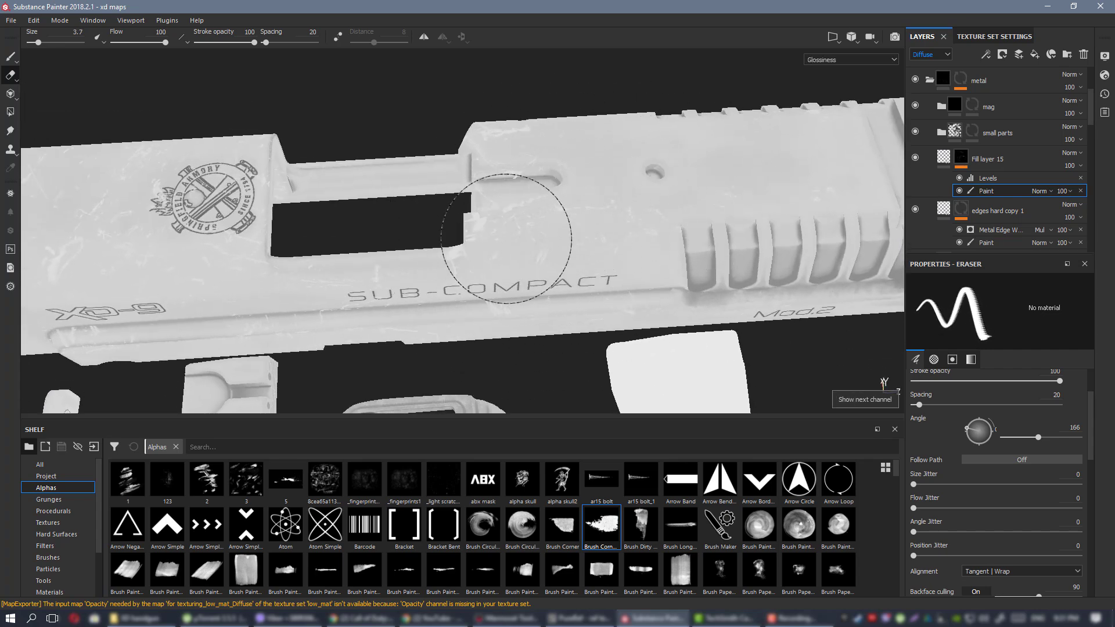
pyautogui.moveTo(678, 239)
pyautogui.keyDown('alt'); pyautogui.mouseDown()
pyautogui.moveTo(700, 212)
pyautogui.moveTo(493, 297)
pyautogui.mouseUp(); pyautogui.keyUp('alt')
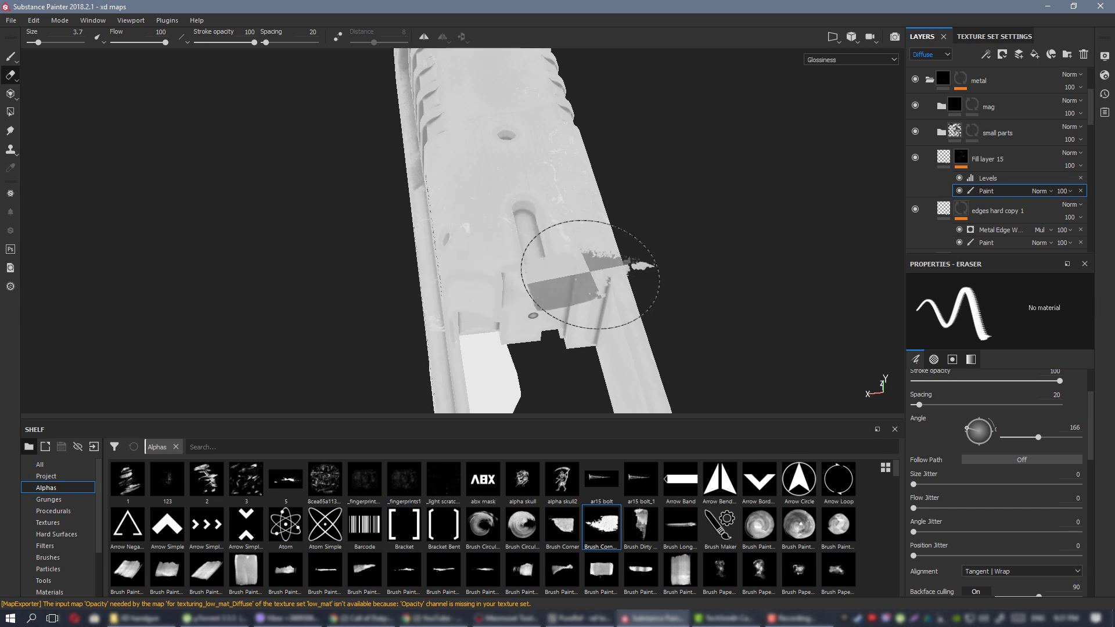
pyautogui.keyDown('alt'); pyautogui.moveTo(590, 274); pyautogui.dragTo(549, 254); pyautogui.keyUp('alt')
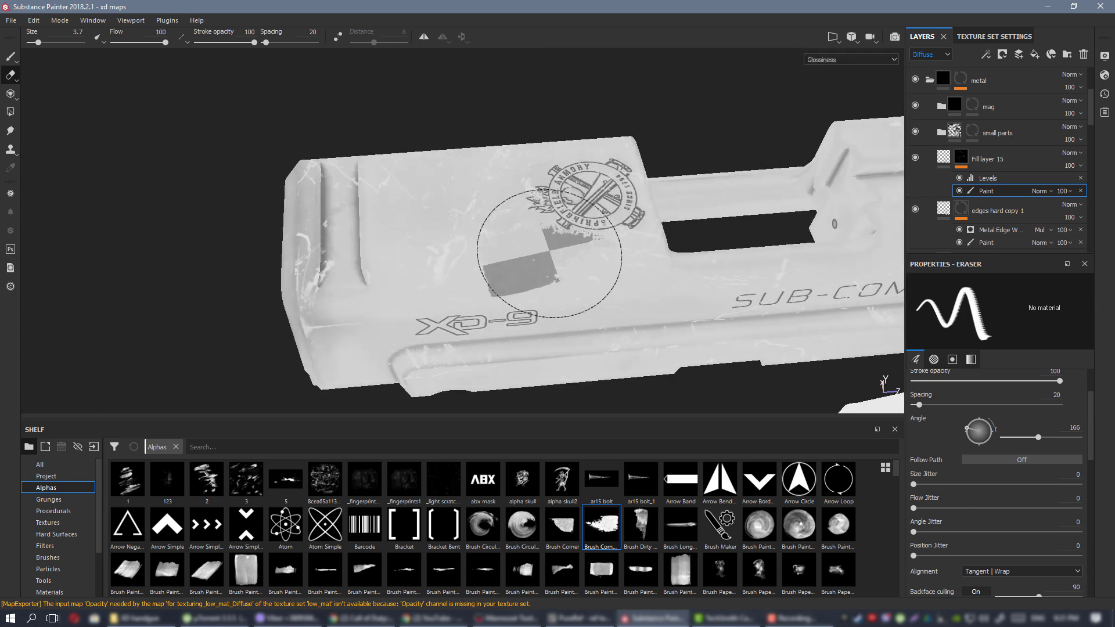
pyautogui.keyDown('ctrl'); pyautogui.moveTo(346, 260); pyautogui.dragTo(336, 262); pyautogui.keyUp('ctrl')
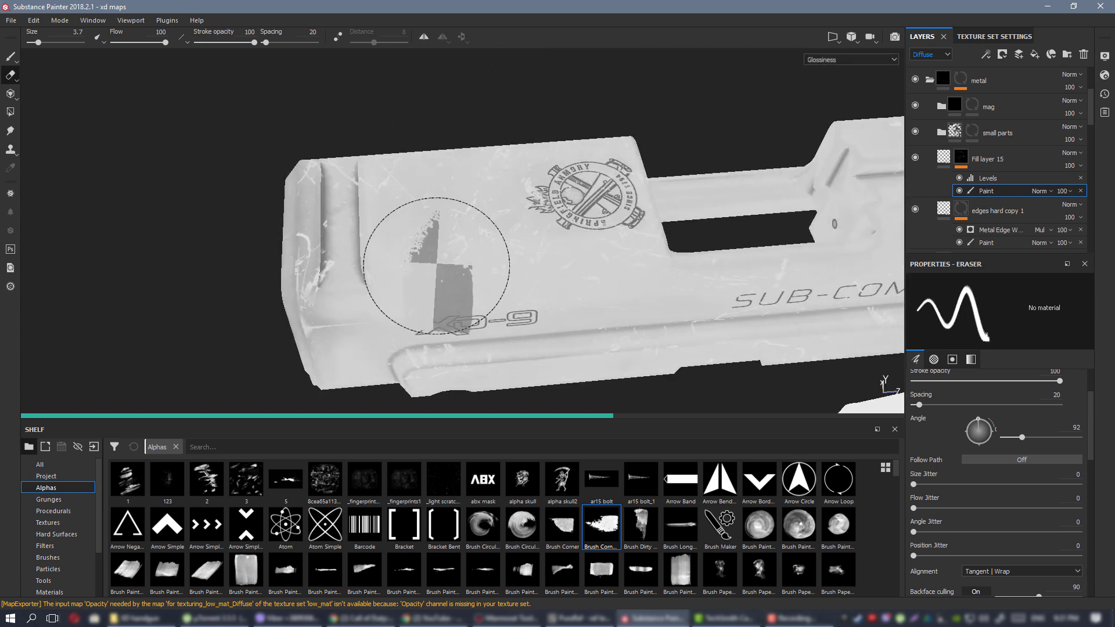
# Erase leftover scratches from the slide's front top surface with the eraser at size 4.78 and angle 172.
pyautogui.keyDown('alt'); pyautogui.moveTo(418, 222); pyautogui.dragTo(422, 178); pyautogui.keyUp('alt')
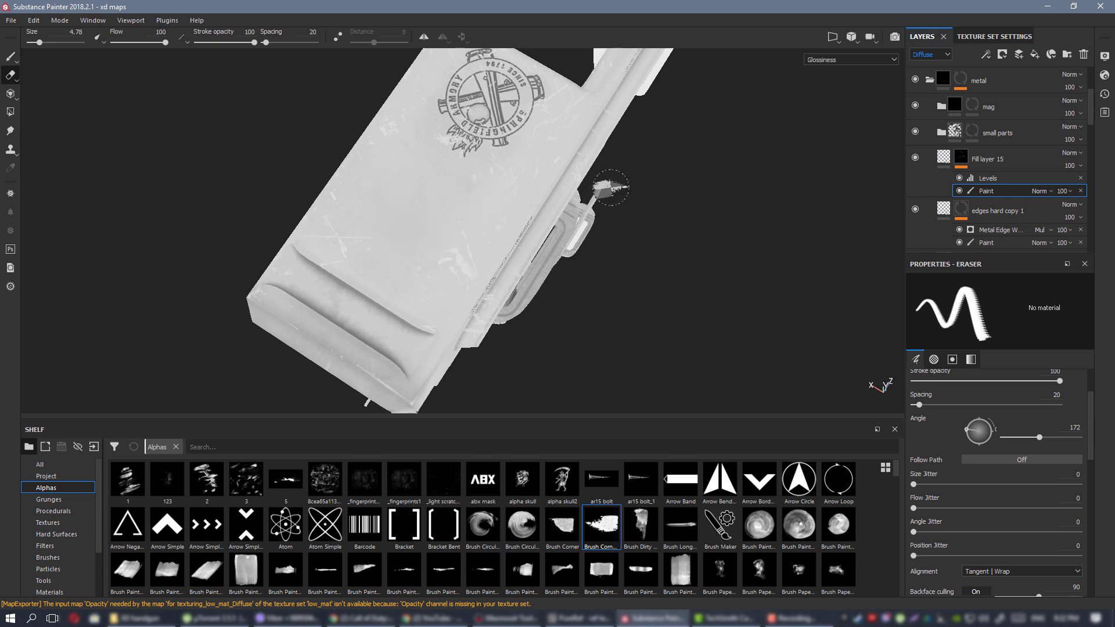
pyautogui.keyDown('alt'); pyautogui.moveTo(610, 187); pyautogui.dragTo(348, 149); pyautogui.keyUp('alt')
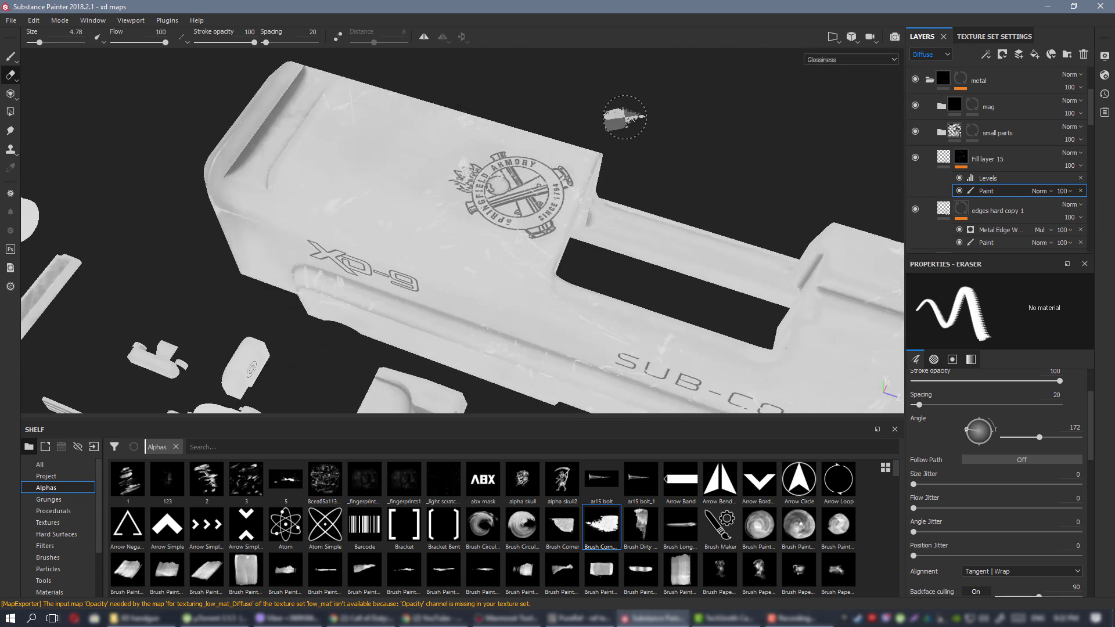
pyautogui.click(313, 119)
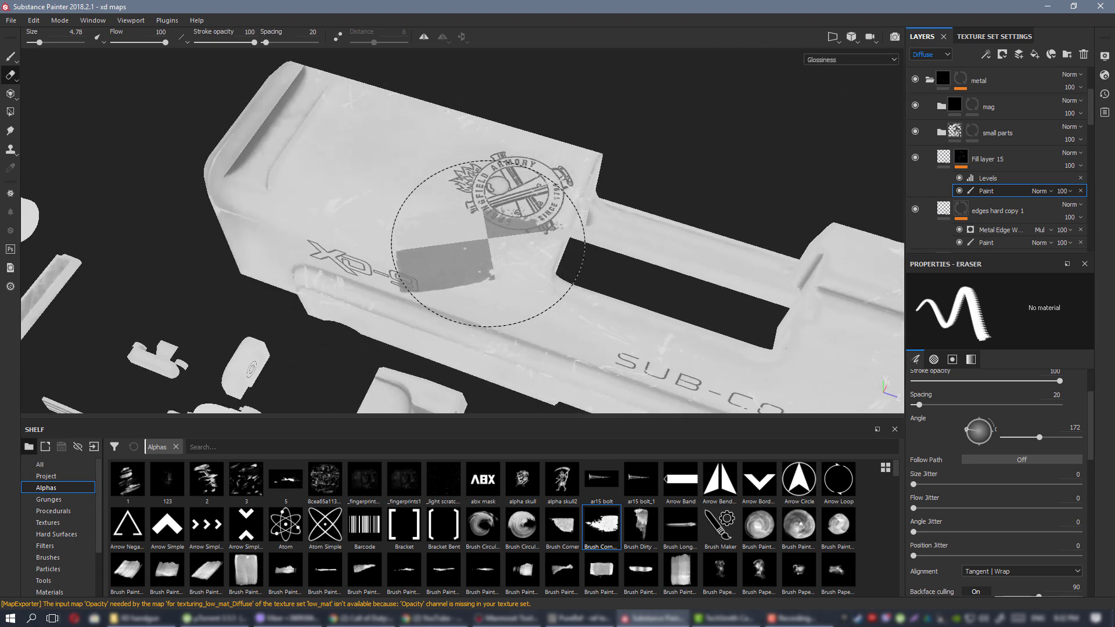
# Examine the glossiness scratches along the SUB-COMPACT side and the SPRINGFIELD ARMORY U.S.A. side of the slide.
pyautogui.keyDown('alt'); pyautogui.moveTo(493, 247); pyautogui.dragTo(587, 179); pyautogui.keyUp('alt')
pyautogui.scroll(-2, 722, 299)
pyautogui.keyDown('alt'); pyautogui.moveTo(722, 298); pyautogui.dragTo(584, 244, button='middle'); pyautogui.keyUp('alt')
pyautogui.keyDown('alt'); pyautogui.moveTo(584, 244); pyautogui.dragTo(610, 241); pyautogui.keyUp('alt')
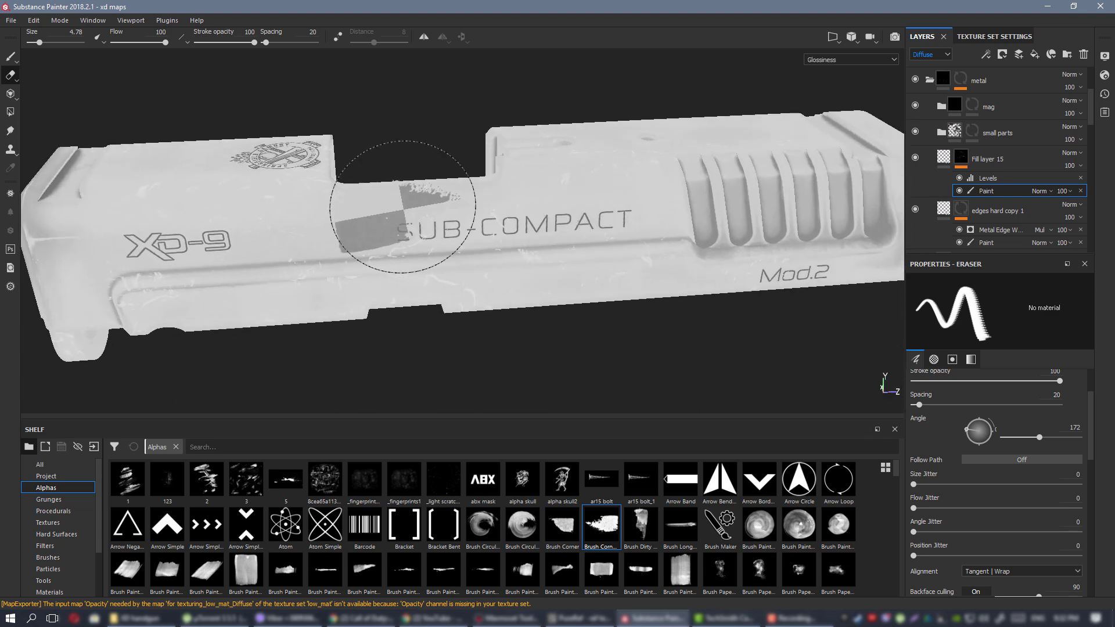
pyautogui.keyDown('alt'); pyautogui.moveTo(500, 211); pyautogui.dragTo(717, 249); pyautogui.keyUp('alt')
pyautogui.keyDown('alt'); pyautogui.moveTo(716, 249); pyautogui.dragTo(649, 252, button='middle'); pyautogui.keyUp('alt')
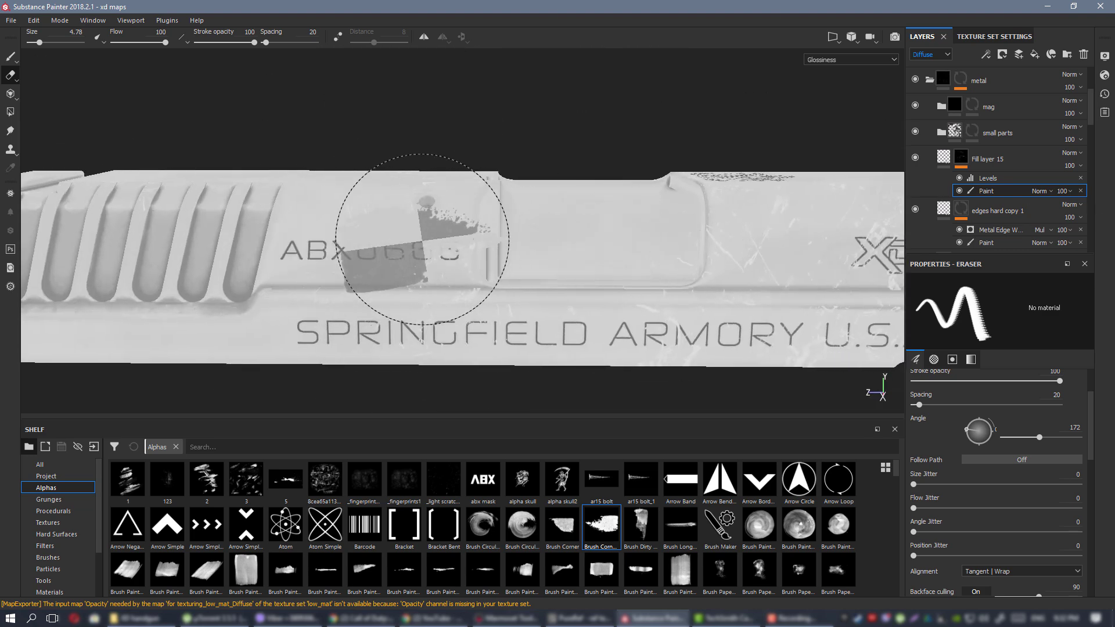
pyautogui.keyDown('alt'); pyautogui.moveTo(804, 274); pyautogui.dragTo(476, 230, button='middle'); pyautogui.keyUp('alt')
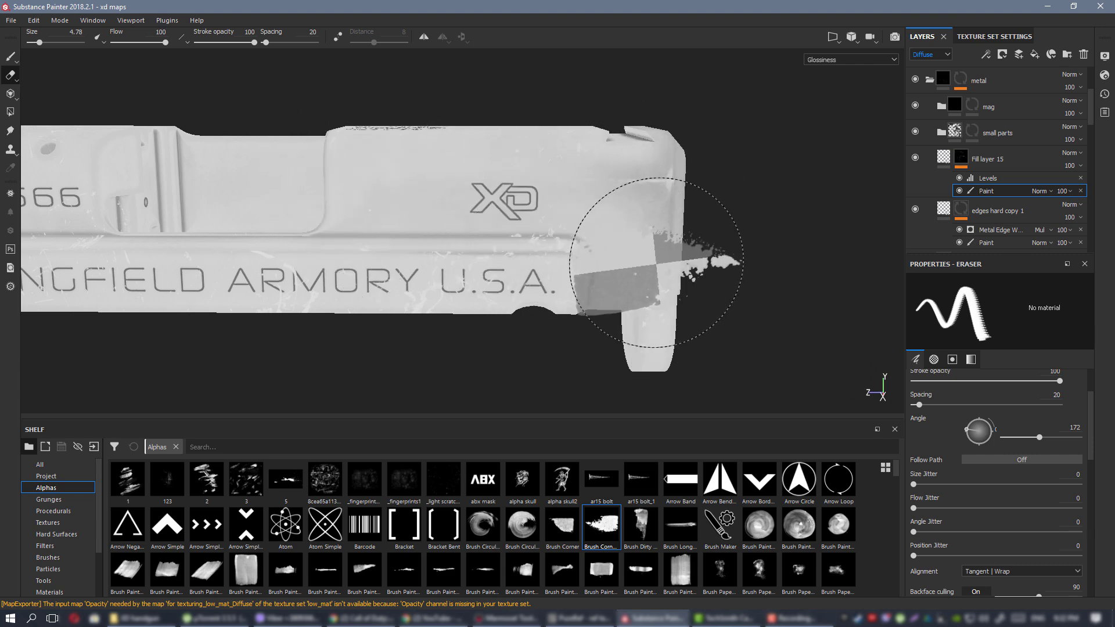
pyautogui.keyDown('alt'); pyautogui.moveTo(656, 263); pyautogui.dragTo(738, 230, button='middle'); pyautogui.keyUp('alt')
# Return to the material view to check the SPRINGFIELD ARMORY side, and rename Fill layer 15 as "glossy scratches".
pyautogui.press('m')
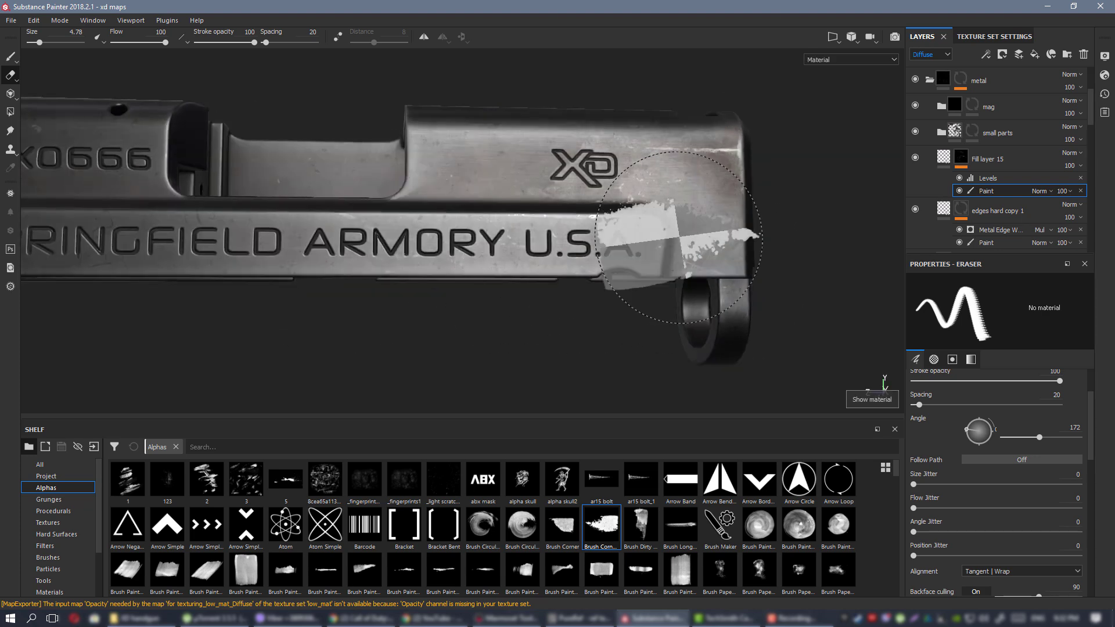
pyautogui.keyDown('alt'); pyautogui.moveTo(589, 227); pyautogui.dragTo(646, 234, button='middle'); pyautogui.keyUp('alt')
pyautogui.keyDown('alt'); pyautogui.moveTo(647, 234); pyautogui.dragTo(635, 199); pyautogui.keyUp('alt')
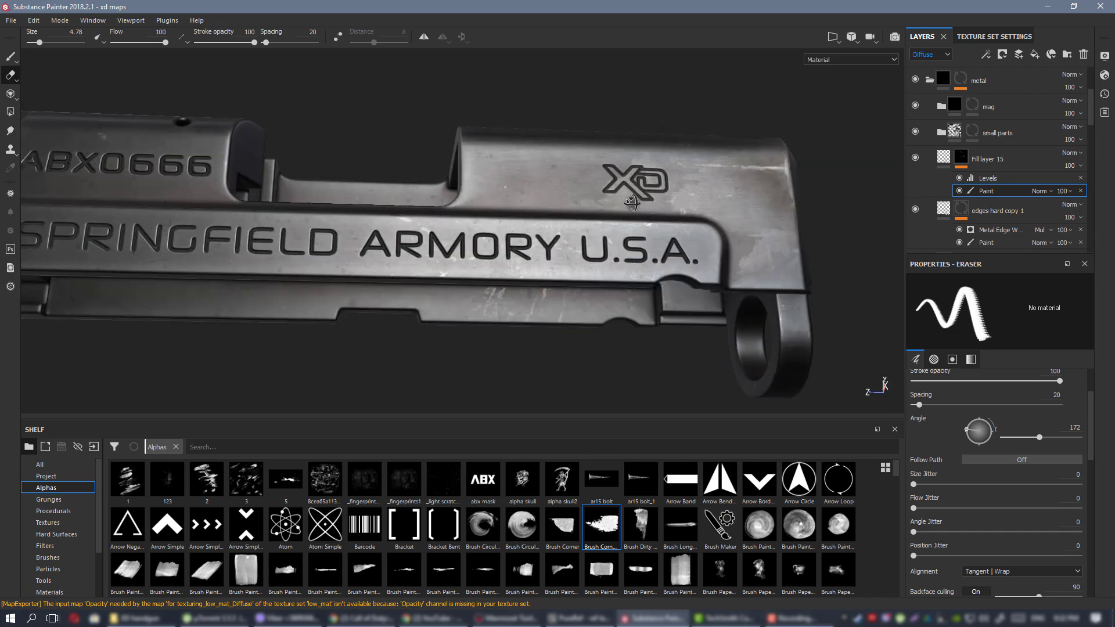
pyautogui.keyDown('alt'); pyautogui.moveTo(585, 225); pyautogui.dragTo(672, 217, button='middle'); pyautogui.keyUp('alt')
pyautogui.keyDown('alt'); pyautogui.moveTo(673, 216); pyautogui.dragTo(543, 187); pyautogui.keyUp('alt')
pyautogui.click(938, 152)
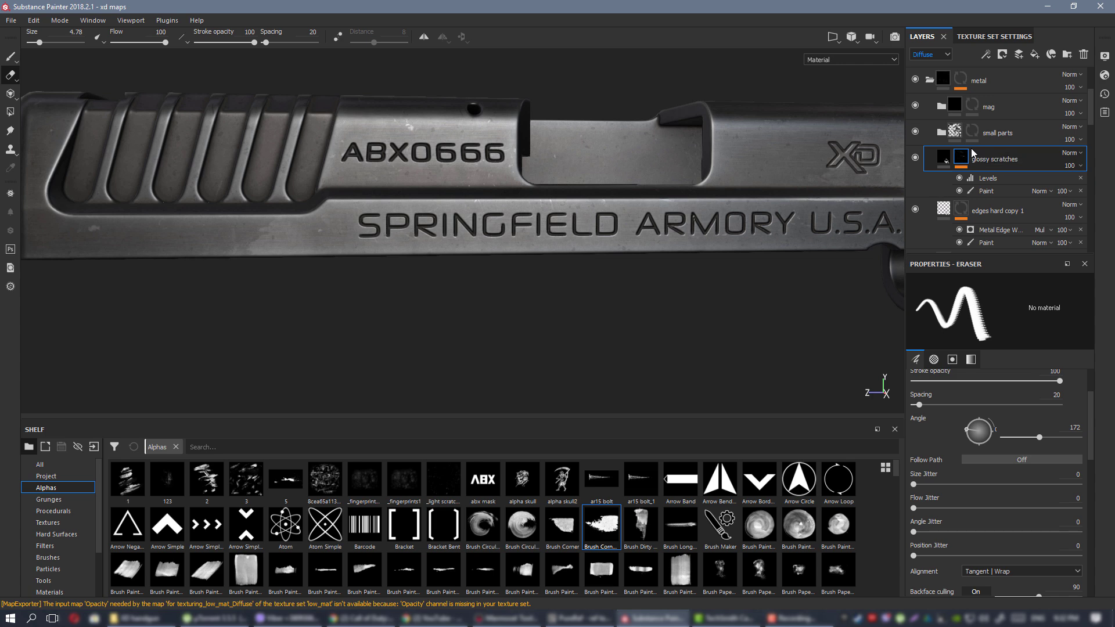
# Select the glossy scratches mask's paint effect and examine the scratches along the slide's XD-9 and SUB-COMPACT side under changing view angles.
pyautogui.click(977, 189)
pyautogui.moveTo(572, 199)
pyautogui.keyDown('alt'); pyautogui.mouseDown()
pyautogui.moveTo(517, 197)
pyautogui.moveTo(501, 147)
pyautogui.moveTo(569, 154)
pyautogui.moveTo(558, 161)
pyautogui.moveTo(583, 152)
pyautogui.mouseUp(); pyautogui.keyUp('alt')
pyautogui.scroll(3, 423, 178)
pyautogui.scroll(-2, 715, 223)
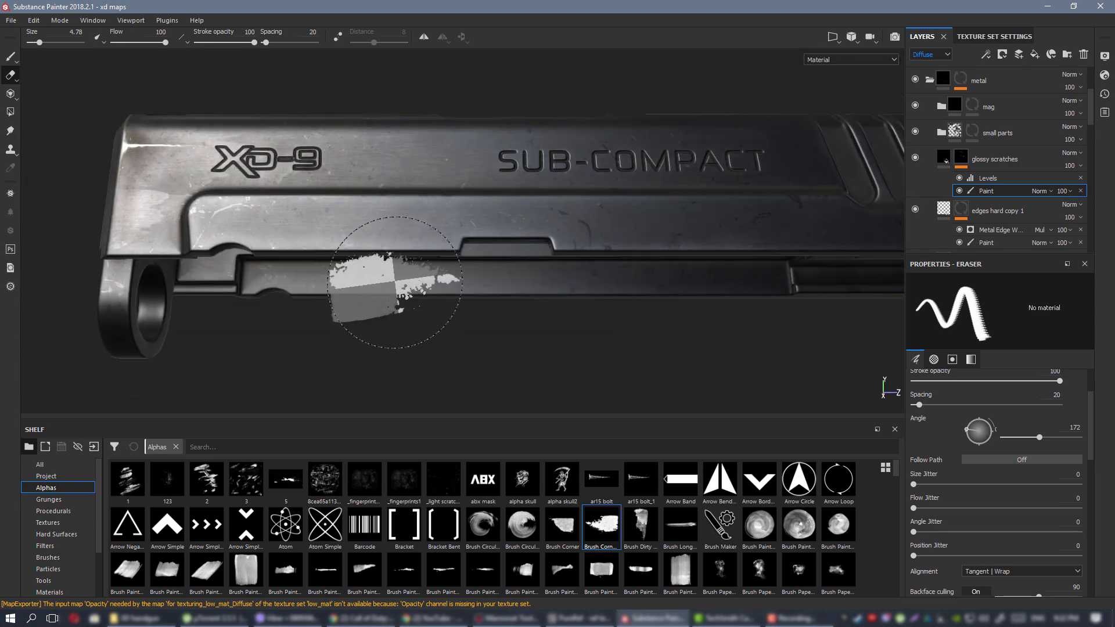
pyautogui.moveTo(554, 243)
pyautogui.keyDown('alt'); pyautogui.mouseDown()
pyautogui.moveTo(522, 242)
pyautogui.moveTo(531, 259)
pyautogui.mouseUp(); pyautogui.keyUp('alt')
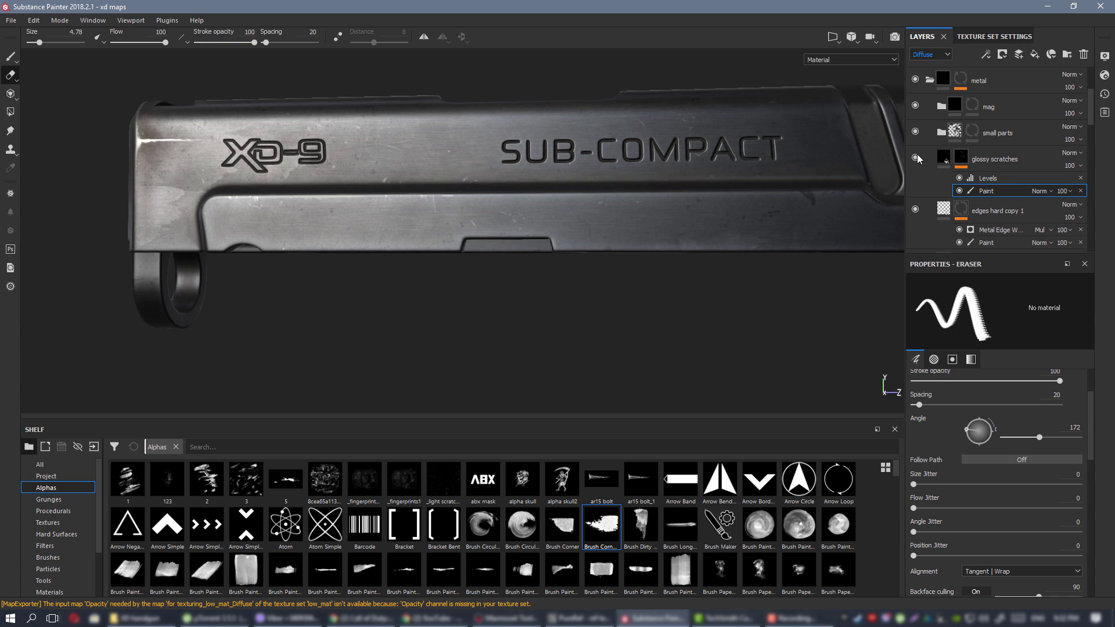
pyautogui.keyDown('alt'); pyautogui.moveTo(557, 186); pyautogui.dragTo(346, 198, button='middle'); pyautogui.keyUp('alt')
pyautogui.keyDown('alt'); pyautogui.moveTo(525, 180); pyautogui.dragTo(561, 152); pyautogui.keyUp('alt')
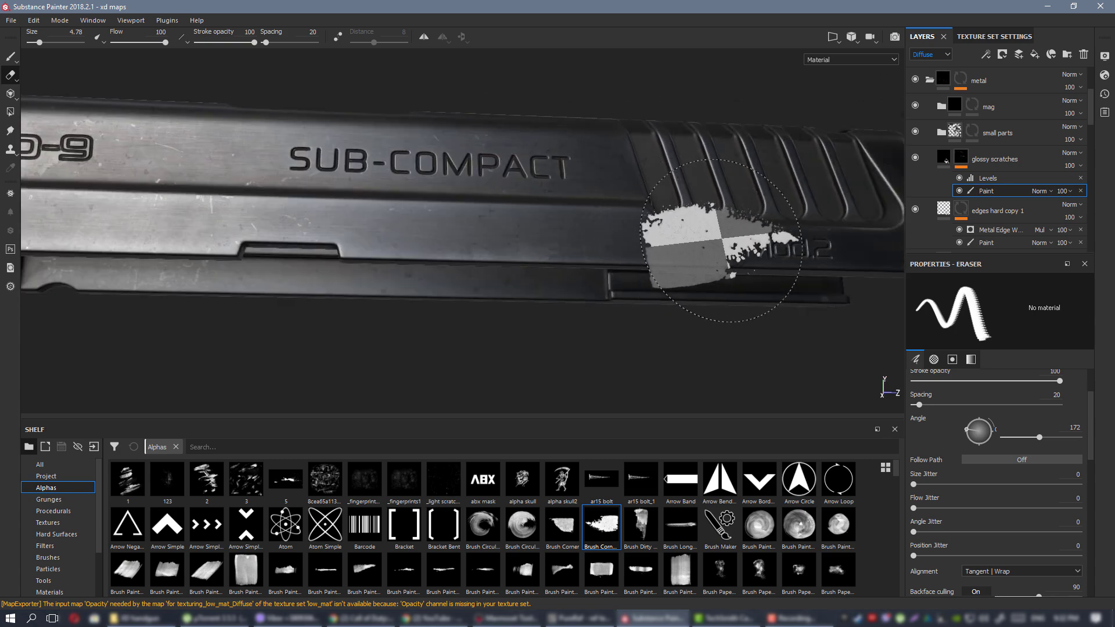
pyautogui.keyDown('alt'); pyautogui.moveTo(778, 261); pyautogui.dragTo(561, 280, button='middle'); pyautogui.keyUp('alt')
pyautogui.keyDown('alt'); pyautogui.moveTo(561, 280); pyautogui.dragTo(537, 197); pyautogui.keyUp('alt')
pyautogui.keyDown('alt'); pyautogui.moveTo(523, 237); pyautogui.dragTo(638, 242, button='middle'); pyautogui.keyUp('alt')
pyautogui.keyDown('alt'); pyautogui.moveTo(638, 243); pyautogui.dragTo(569, 269); pyautogui.keyUp('alt')
pyautogui.keyDown('alt'); pyautogui.moveTo(363, 236); pyautogui.dragTo(658, 236, button='middle'); pyautogui.keyUp('alt')
pyautogui.moveTo(657, 235)
pyautogui.keyDown('alt'); pyautogui.mouseDown()
pyautogui.moveTo(682, 263)
pyautogui.moveTo(687, 220)
pyautogui.moveTo(657, 206)
pyautogui.moveTo(704, 261)
pyautogui.mouseUp(); pyautogui.keyUp('alt')
pyautogui.keyDown('alt'); pyautogui.moveTo(703, 261); pyautogui.dragTo(660, 253, button='right'); pyautogui.keyUp('alt')
pyautogui.keyDown('alt'); pyautogui.moveTo(660, 254); pyautogui.dragTo(568, 220, button='middle'); pyautogui.keyUp('alt')
pyautogui.keyDown('alt'); pyautogui.moveTo(569, 220); pyautogui.dragTo(552, 187); pyautogui.keyUp('alt')
pyautogui.keyDown('alt'); pyautogui.moveTo(552, 186); pyautogui.dragTo(644, 251, button='right'); pyautogui.keyUp('alt')
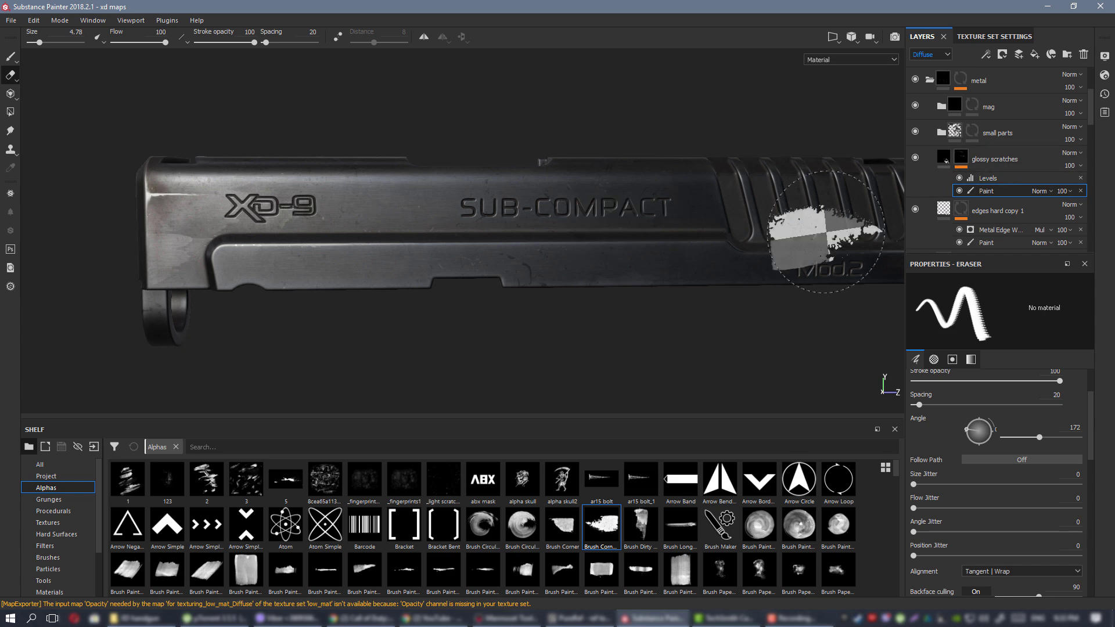
# Add a second paint effect above Levels in the mask of the glossy scratches layer.
pyautogui.click(960, 157)
pyautogui.rightClick(959, 156)
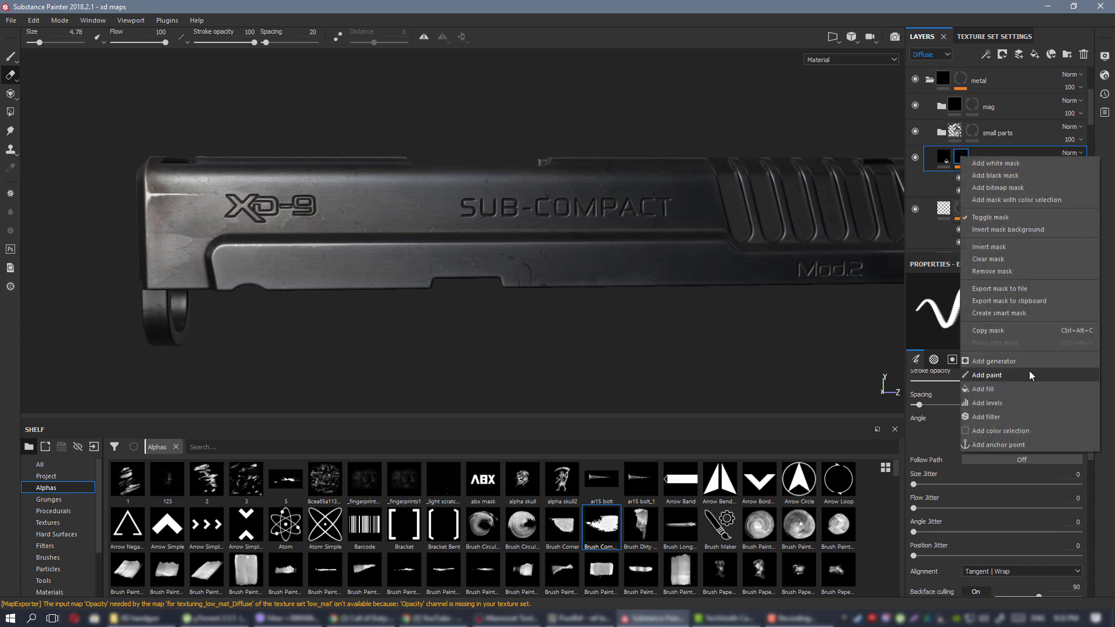
pyautogui.click(1031, 373)
# Switch from the eraser to the paint brush and load the sparse thin-scratch texture alpha into it.
pyautogui.scroll(-10, 720, 525)
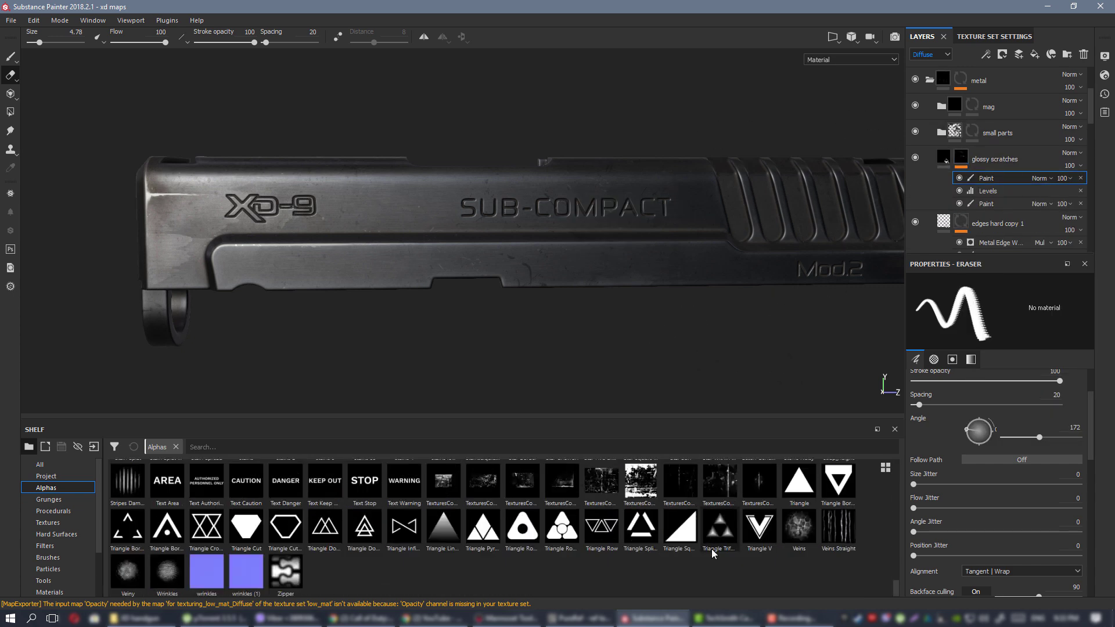
pyautogui.click(678, 482)
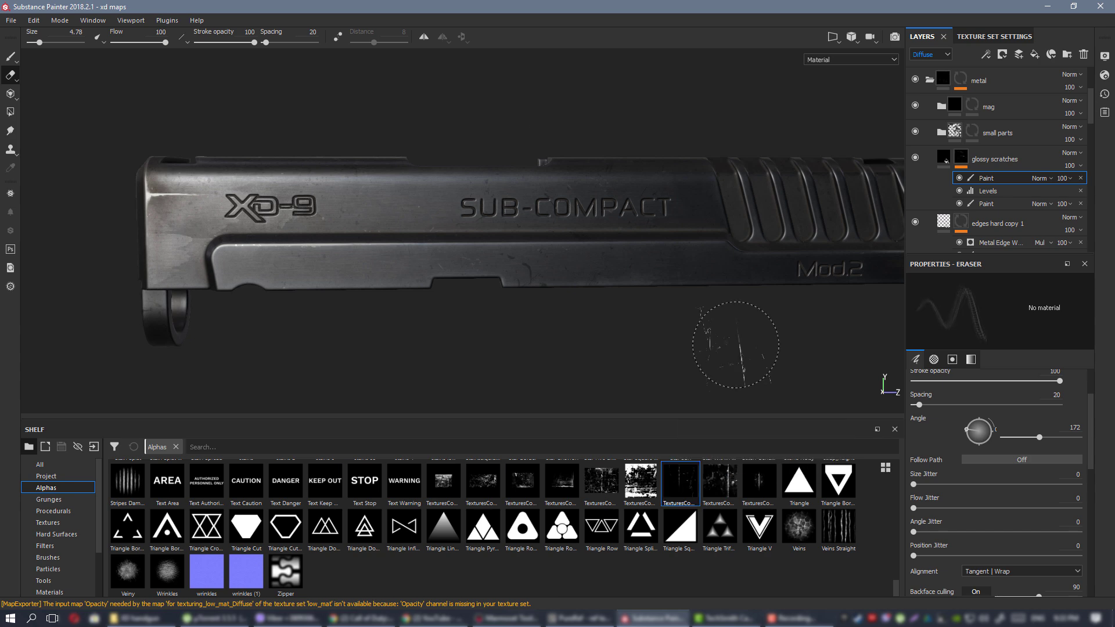
pyautogui.scroll(2, 363, 199)
pyautogui.click(11, 56)
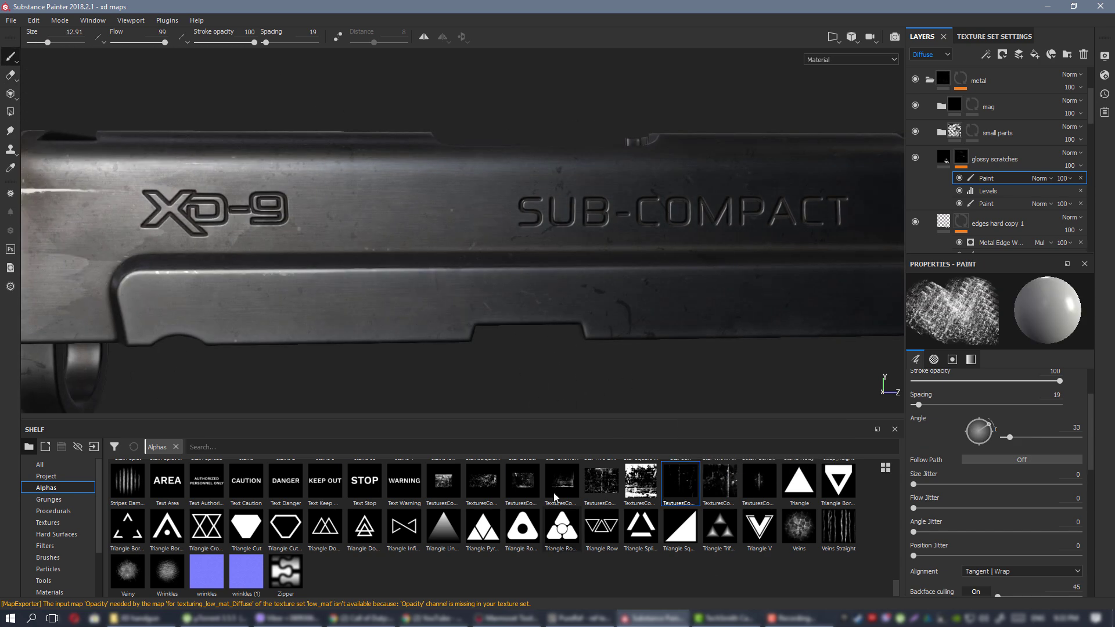
pyautogui.click(689, 484)
# Set the brush size to 8.96 and stamp scratches around XD-9 and SUB-COMPACT, varying the brush angle between 315, 289 and 199.
pyautogui.moveTo(395, 227)
pyautogui.keyDown('ctrl'); pyautogui.mouseDown()
pyautogui.moveTo(395, 279)
pyautogui.moveTo(367, 227)
pyautogui.mouseUp(); pyautogui.keyUp('ctrl')
pyautogui.keyDown('ctrl'); pyautogui.moveTo(367, 229); pyautogui.dragTo(325, 229, button='right'); pyautogui.keyUp('ctrl')
pyautogui.click(366, 229)
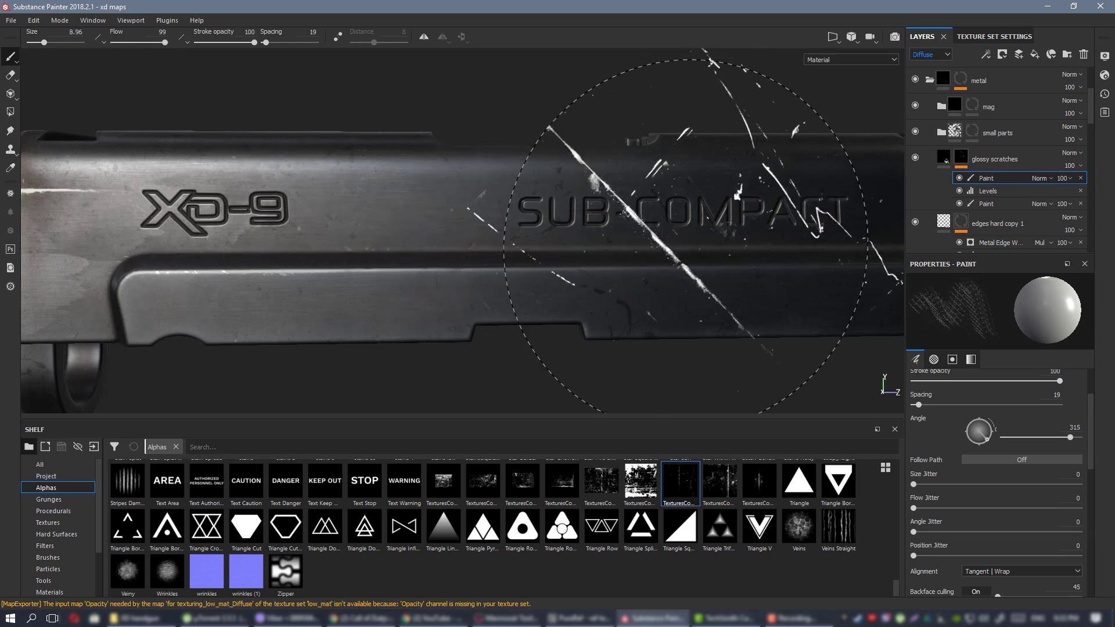
pyautogui.keyDown('alt'); pyautogui.moveTo(692, 231); pyautogui.dragTo(577, 228); pyautogui.keyUp('alt')
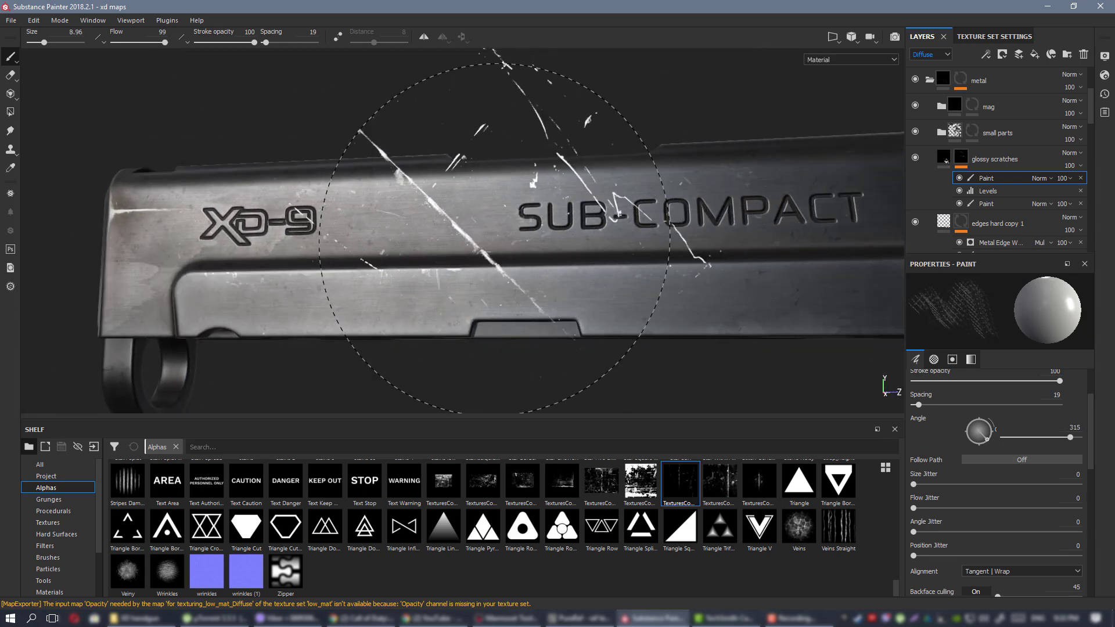
pyautogui.keyDown('ctrl'); pyautogui.moveTo(401, 250); pyautogui.dragTo(395, 272); pyautogui.keyUp('ctrl')
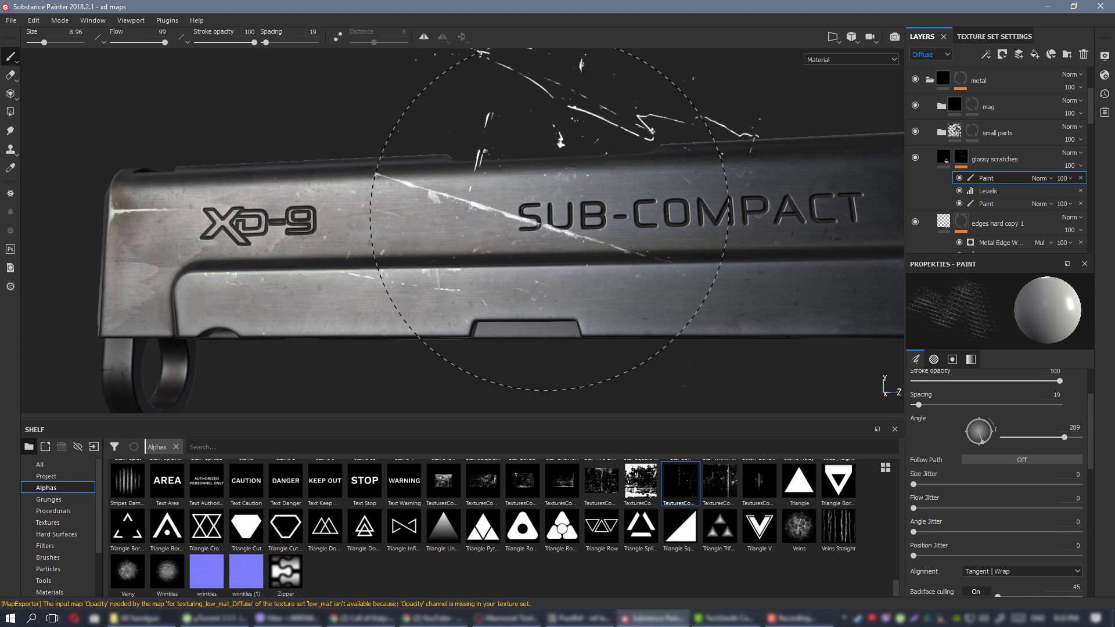
pyautogui.moveTo(650, 255)
pyautogui.keyDown('alt'); pyautogui.mouseDown()
pyautogui.moveTo(649, 265)
pyautogui.moveTo(604, 252)
pyautogui.moveTo(639, 232)
pyautogui.mouseUp(); pyautogui.keyUp('alt')
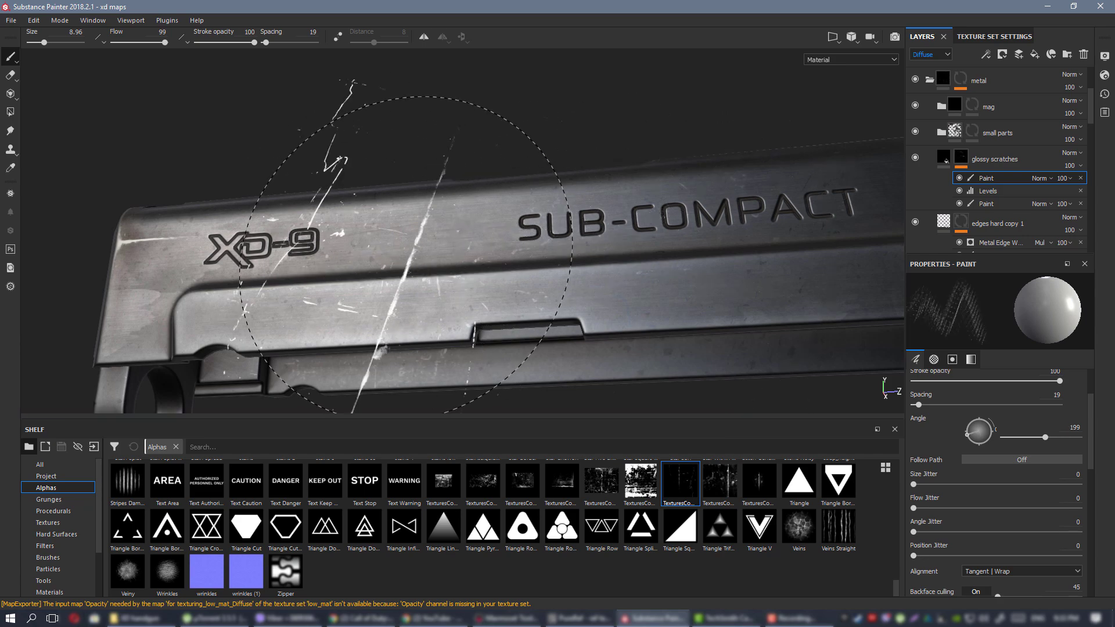
# Stamp more scratches on the slide below SUB-COMPACT, toward Mod.2, with the brush angle at 244.
pyautogui.keyDown('alt'); pyautogui.moveTo(753, 262); pyautogui.dragTo(759, 281); pyautogui.keyUp('alt')
pyautogui.keyDown('alt'); pyautogui.moveTo(759, 281); pyautogui.dragTo(527, 194, button='right'); pyautogui.keyUp('alt')
pyautogui.keyDown('alt'); pyautogui.moveTo(561, 192); pyautogui.dragTo(573, 207); pyautogui.keyUp('alt')
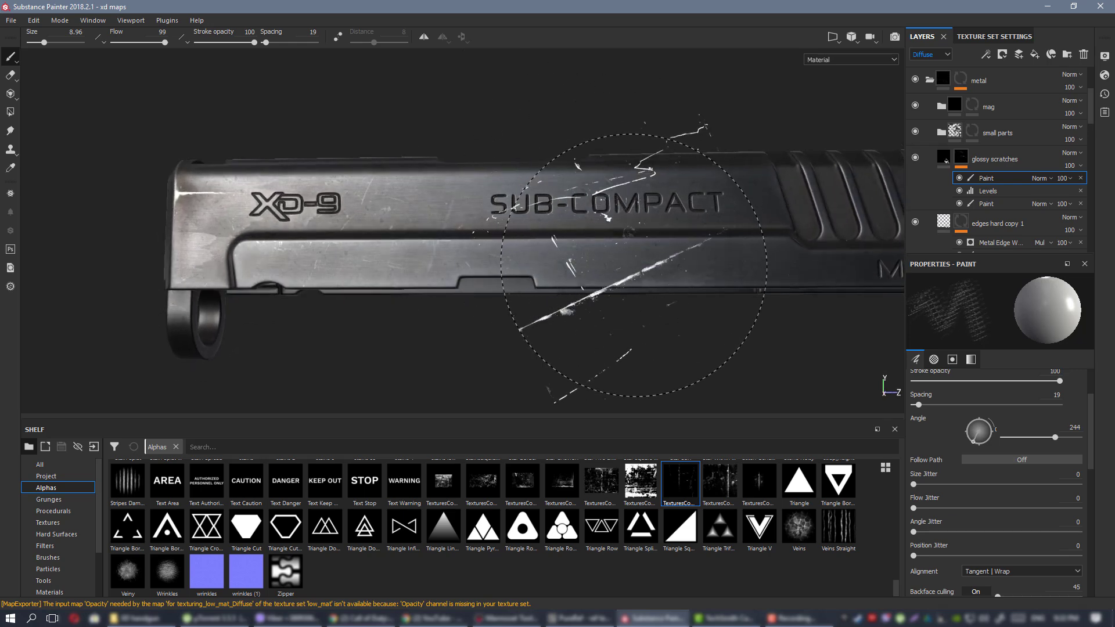
pyautogui.keyDown('alt'); pyautogui.moveTo(743, 266); pyautogui.dragTo(624, 276, button='middle'); pyautogui.keyUp('alt')
pyautogui.moveTo(624, 277)
pyautogui.keyDown('alt'); pyautogui.mouseDown()
pyautogui.moveTo(555, 294)
pyautogui.moveTo(630, 290)
pyautogui.mouseUp(); pyautogui.keyUp('alt')
# Stamp scratches along the SPRINGFIELD ARMORY U.S.A. side, from the XD front end to the serial marking, using brush angles 120 and 89.
pyautogui.keyDown('alt'); pyautogui.moveTo(473, 249); pyautogui.dragTo(599, 251); pyautogui.keyUp('alt')
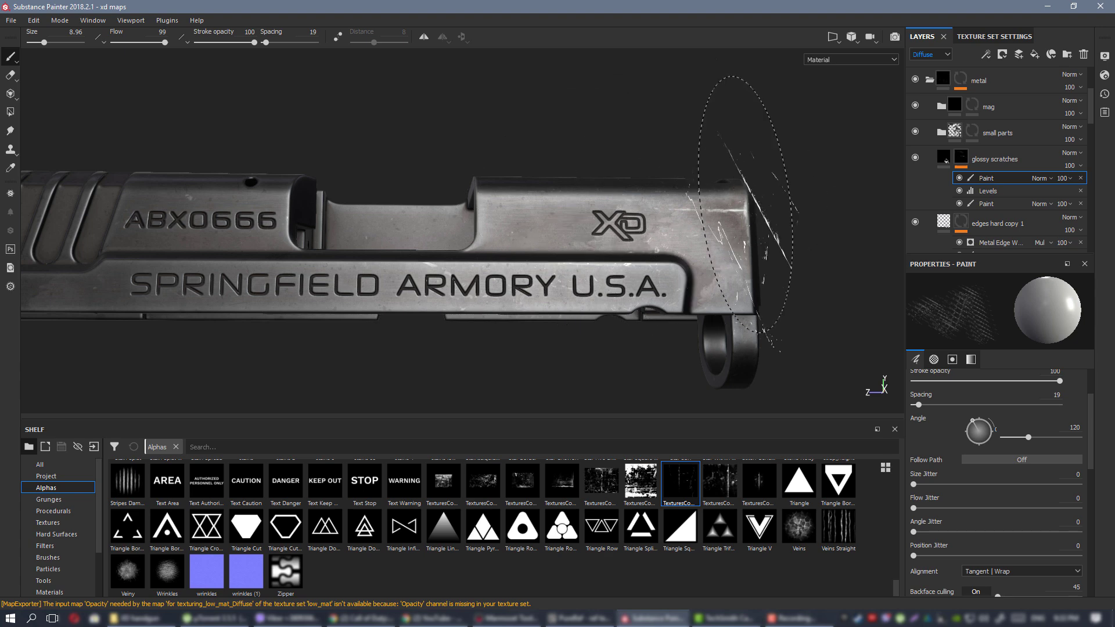
pyautogui.moveTo(737, 217)
pyautogui.keyDown('alt'); pyautogui.mouseDown()
pyautogui.moveTo(673, 209)
pyautogui.moveTo(610, 229)
pyautogui.mouseUp(); pyautogui.keyUp('alt')
pyautogui.keyDown('alt'); pyautogui.moveTo(456, 214); pyautogui.dragTo(655, 211, button='middle'); pyautogui.keyUp('alt')
pyautogui.keyDown('alt'); pyautogui.moveTo(418, 211); pyautogui.dragTo(463, 199, button='middle'); pyautogui.keyUp('alt')
pyautogui.moveTo(463, 199)
pyautogui.keyDown('alt'); pyautogui.mouseDown()
pyautogui.moveTo(461, 214)
pyautogui.moveTo(446, 199)
pyautogui.mouseUp(); pyautogui.keyUp('alt')
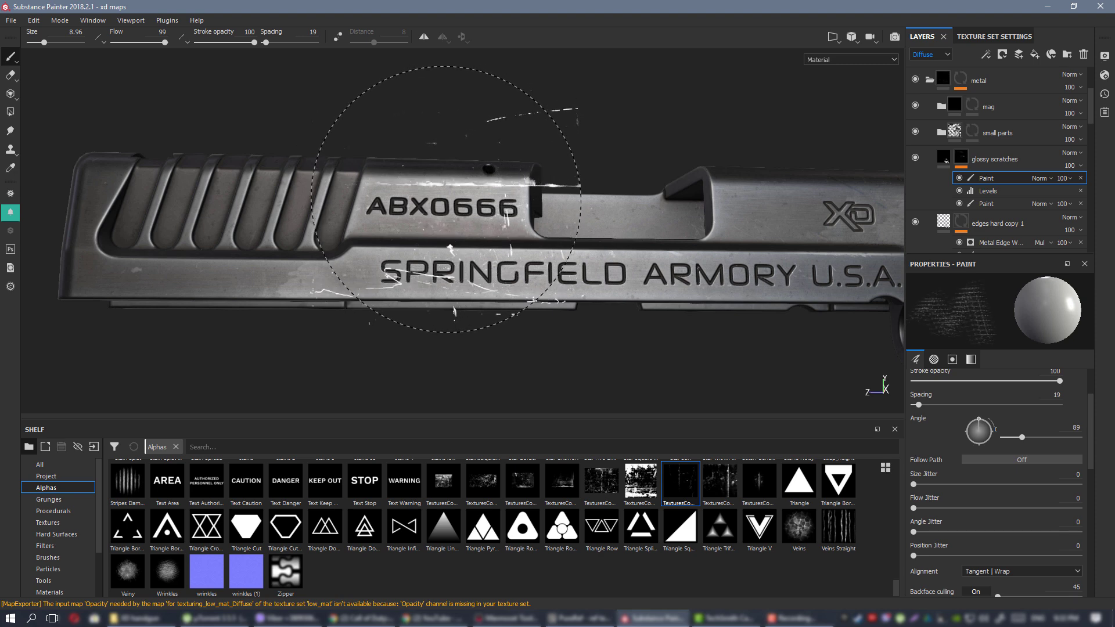
pyautogui.click(11, 213)
pyautogui.keyDown('alt'); pyautogui.moveTo(481, 235); pyautogui.dragTo(603, 234, button='middle'); pyautogui.keyUp('alt')
pyautogui.keyDown('alt'); pyautogui.moveTo(603, 234); pyautogui.dragTo(567, 254); pyautogui.keyUp('alt')
pyautogui.keyDown('alt'); pyautogui.moveTo(859, 252); pyautogui.dragTo(450, 209, button='middle'); pyautogui.keyUp('alt')
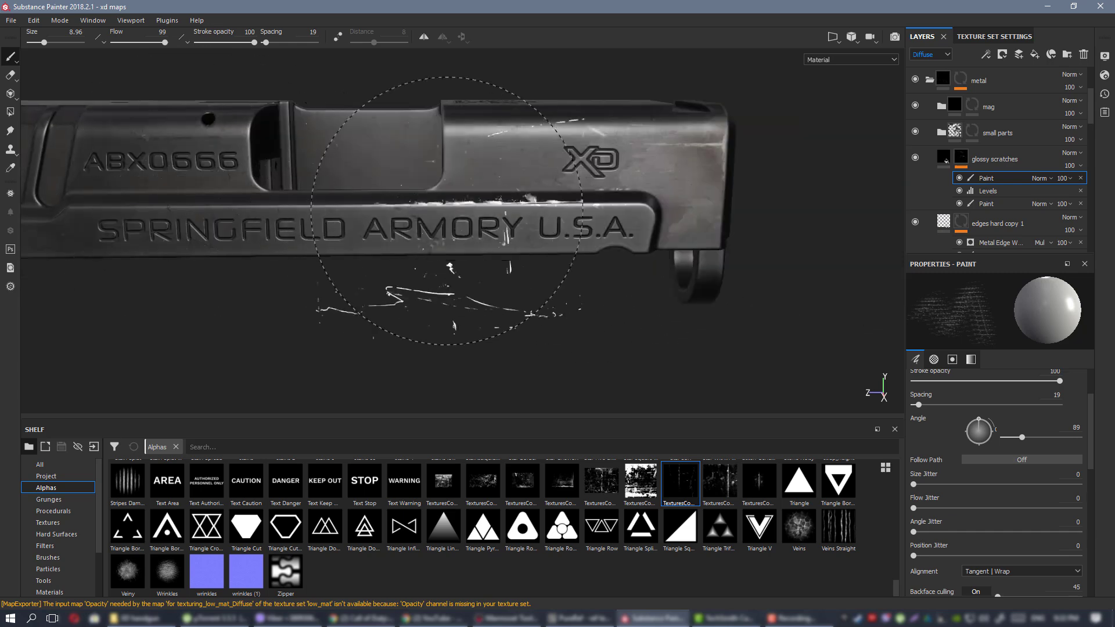
pyautogui.moveTo(543, 204)
pyautogui.keyDown('alt'); pyautogui.mouseDown()
pyautogui.moveTo(580, 184)
pyautogui.moveTo(570, 185)
pyautogui.mouseUp(); pyautogui.keyUp('alt')
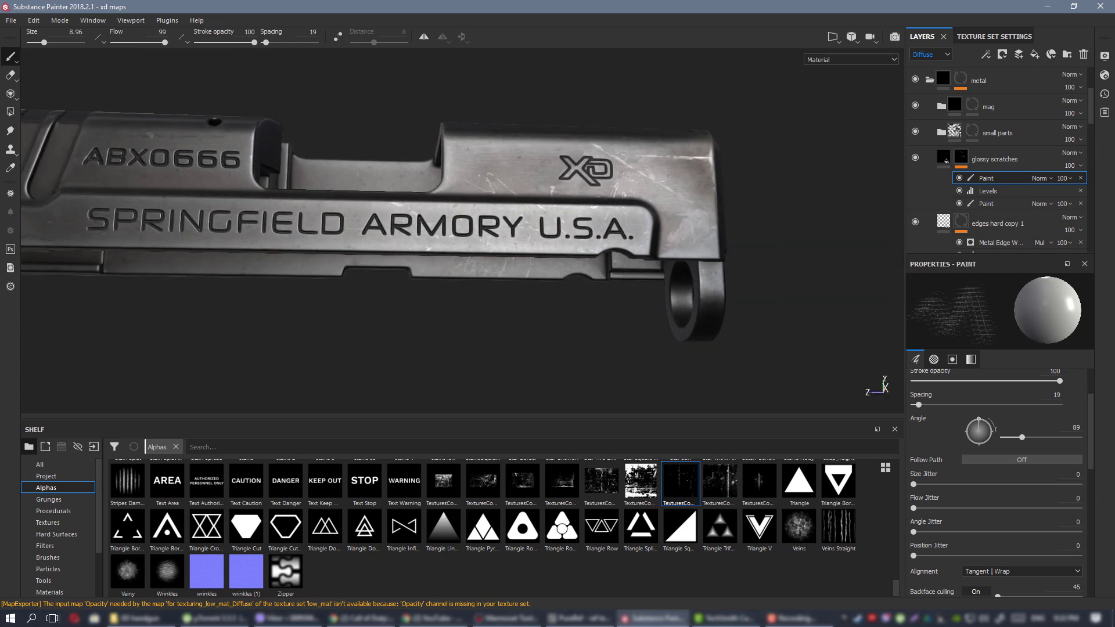
# Set up the eraser with the Cement 1 brush, size jitter and position jitter at 0, and size 2.02.
pyautogui.click(10, 74)
pyautogui.scroll(3, 589, 185)
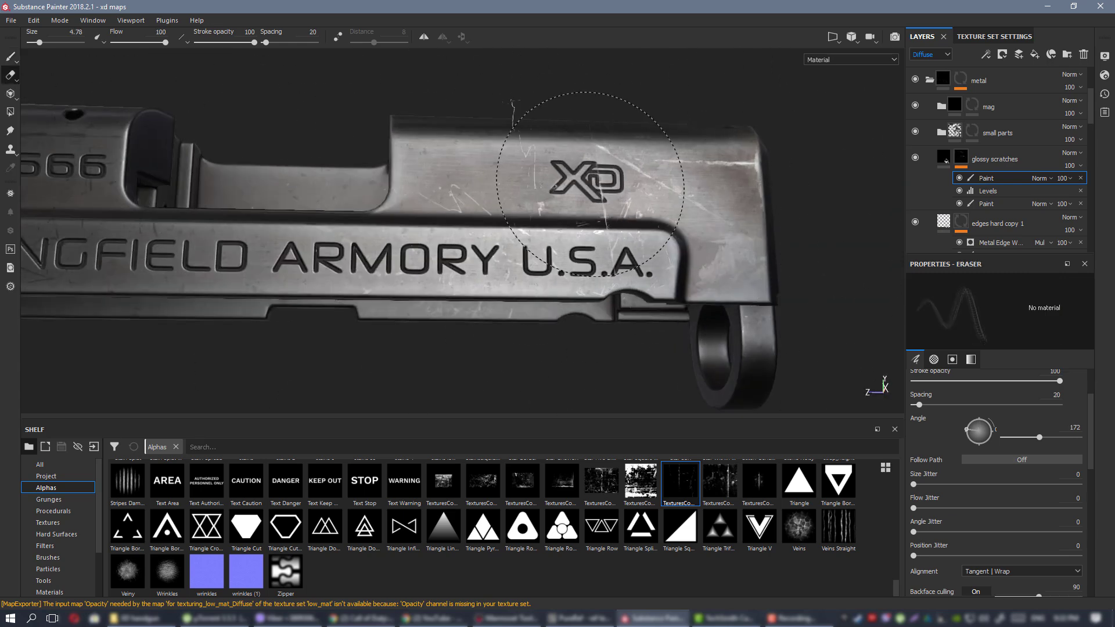
pyautogui.click(53, 558)
pyautogui.click(640, 482)
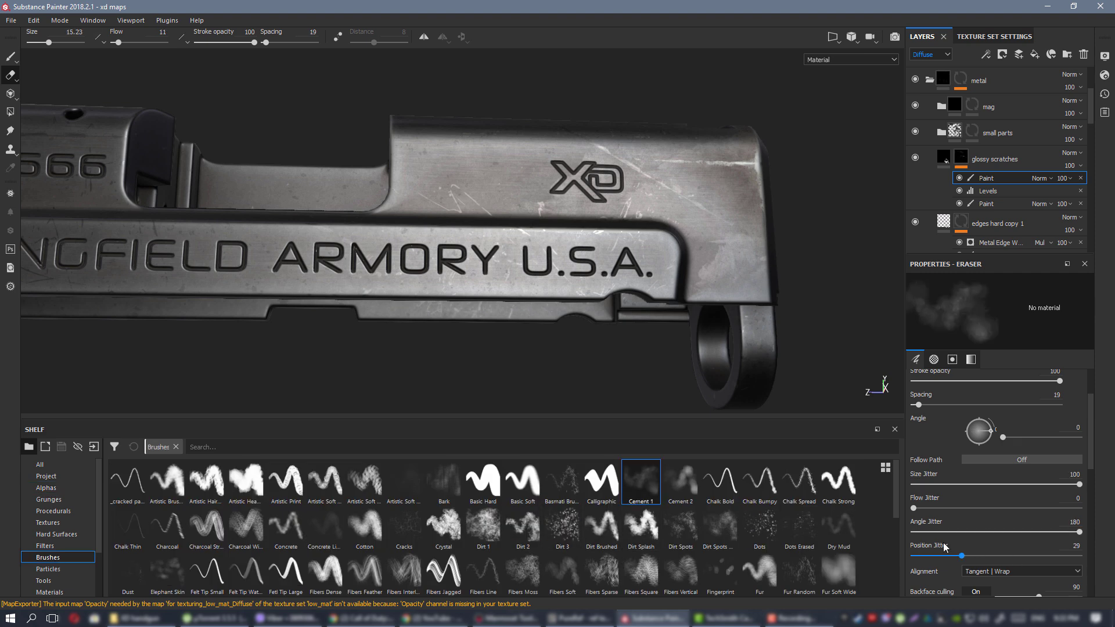
pyautogui.moveTo(924, 485); pyautogui.dragTo(883, 481)
pyautogui.keyDown('ctrl'); pyautogui.moveTo(508, 252); pyautogui.dragTo(444, 252, button='right'); pyautogui.keyUp('ctrl')
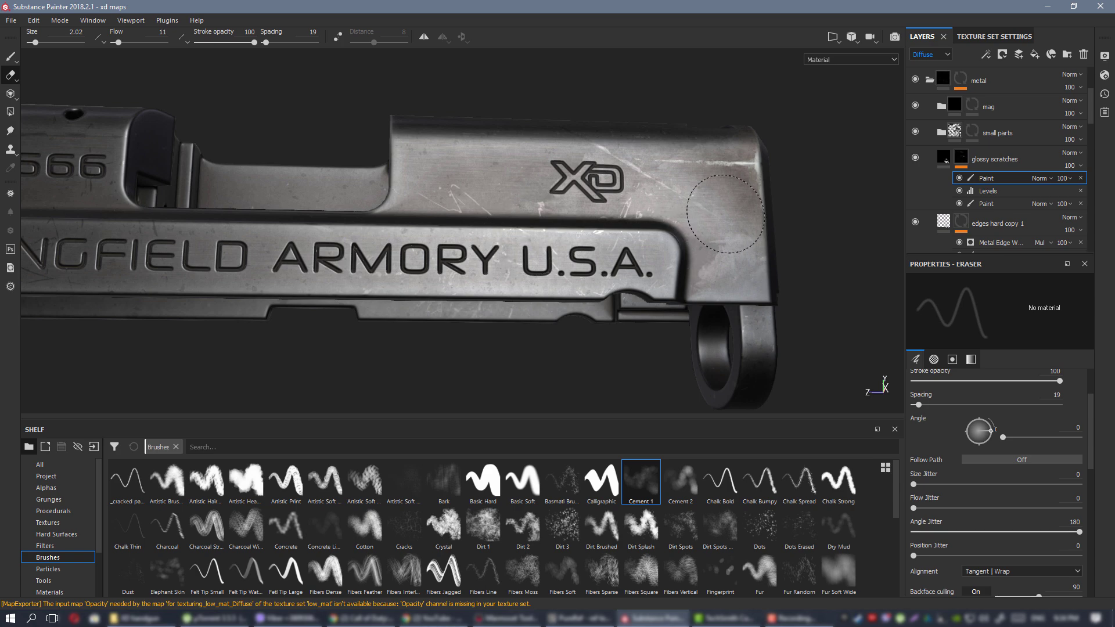
# Raise the eraser flow to 100 and erase excess scratches around the XD logo and on the slide's XD-9 and SUB-COMPACT side.
pyautogui.keyDown('alt'); pyautogui.moveTo(571, 158); pyautogui.dragTo(846, 240); pyautogui.keyUp('alt')
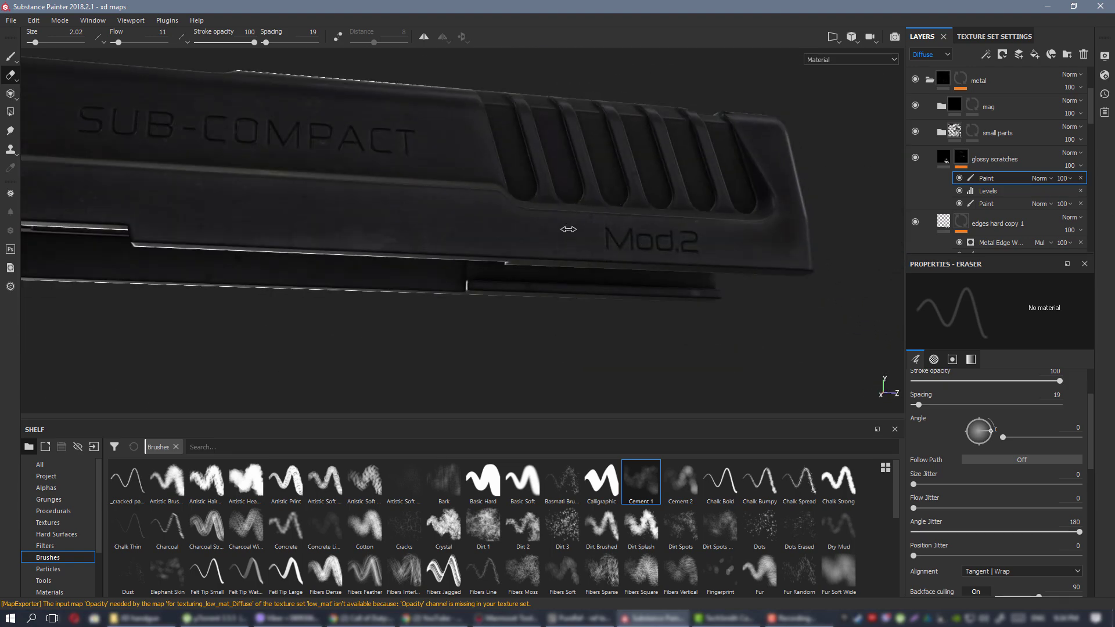
pyautogui.keyDown('shift'); pyautogui.moveTo(567, 228); pyautogui.dragTo(525, 224, button='right'); pyautogui.keyUp('shift')
pyautogui.keyDown('alt'); pyautogui.moveTo(217, 168); pyautogui.dragTo(589, 187, button='middle'); pyautogui.keyUp('alt')
pyautogui.keyDown('alt'); pyautogui.moveTo(589, 187); pyautogui.dragTo(465, 201); pyautogui.keyUp('alt')
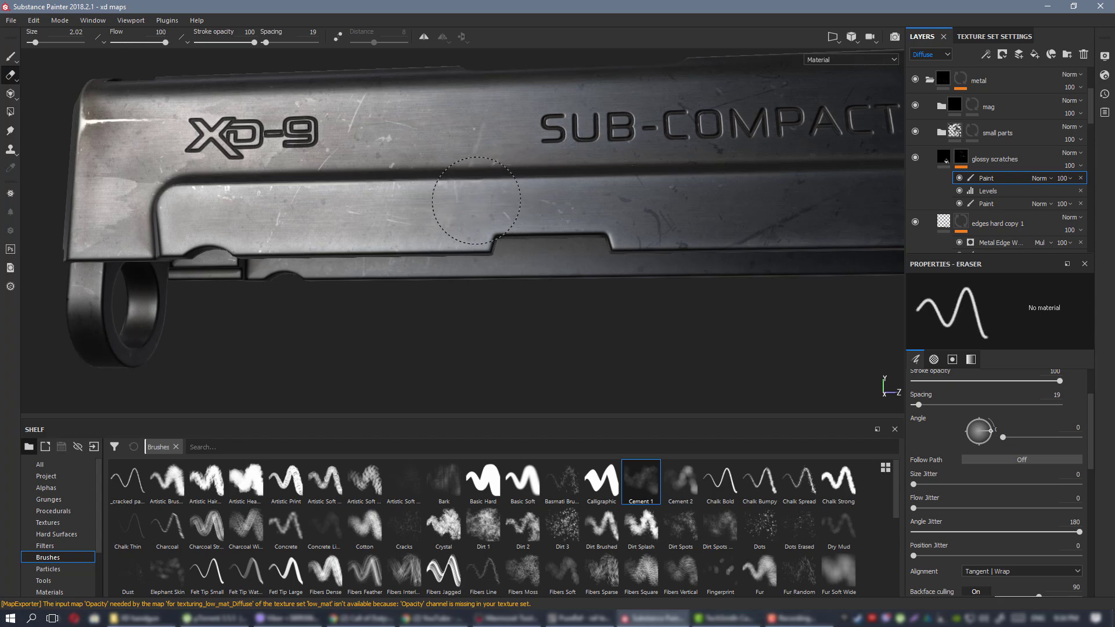
pyautogui.moveTo(308, 200)
pyautogui.keyDown('alt'); pyautogui.mouseDown()
pyautogui.moveTo(414, 266)
pyautogui.moveTo(421, 219)
pyautogui.mouseUp(); pyautogui.keyUp('alt')
# Examine the scratches on the whole separate slide from the SUB-COMPACT side, the top and the rear.
pyautogui.scroll(-3, 440, 216)
pyautogui.keyDown('alt'); pyautogui.moveTo(444, 169); pyautogui.dragTo(472, 165); pyautogui.keyUp('alt')
pyautogui.scroll(-2, 400, 180)
pyautogui.scroll(-3, 523, 164)
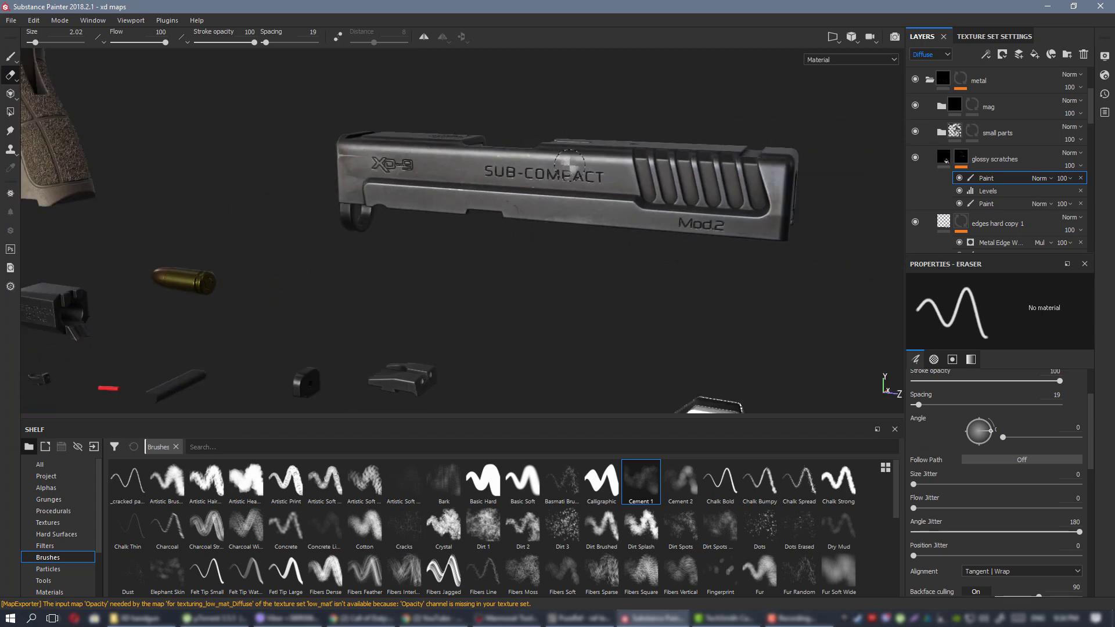
pyautogui.keyDown('alt'); pyautogui.moveTo(570, 164); pyautogui.dragTo(597, 143); pyautogui.keyUp('alt')
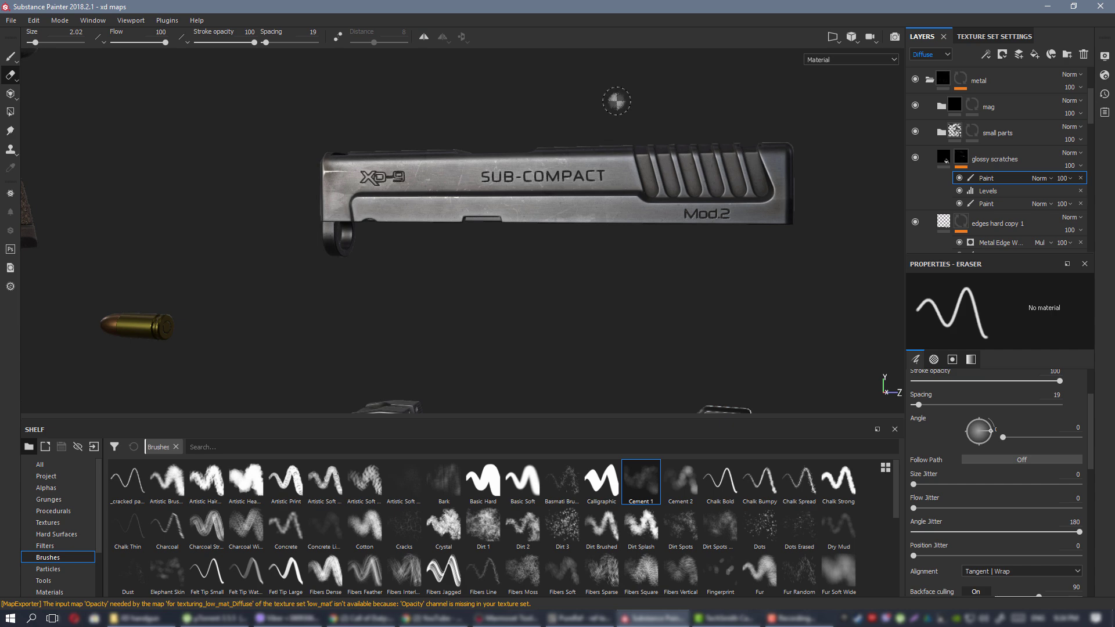
pyautogui.keyDown('alt'); pyautogui.moveTo(511, 196); pyautogui.dragTo(527, 174, button='right'); pyautogui.keyUp('alt')
pyautogui.moveTo(583, 238)
pyautogui.keyDown('alt'); pyautogui.mouseDown()
pyautogui.moveTo(550, 144)
pyautogui.moveTo(577, 252)
pyautogui.moveTo(611, 312)
pyautogui.moveTo(614, 288)
pyautogui.moveTo(199, 122)
pyautogui.moveTo(371, 197)
pyautogui.moveTo(709, 179)
pyautogui.mouseUp(); pyautogui.keyUp('alt')
pyautogui.keyDown('alt'); pyautogui.moveTo(709, 180); pyautogui.dragTo(617, 239, button='right'); pyautogui.keyUp('alt')
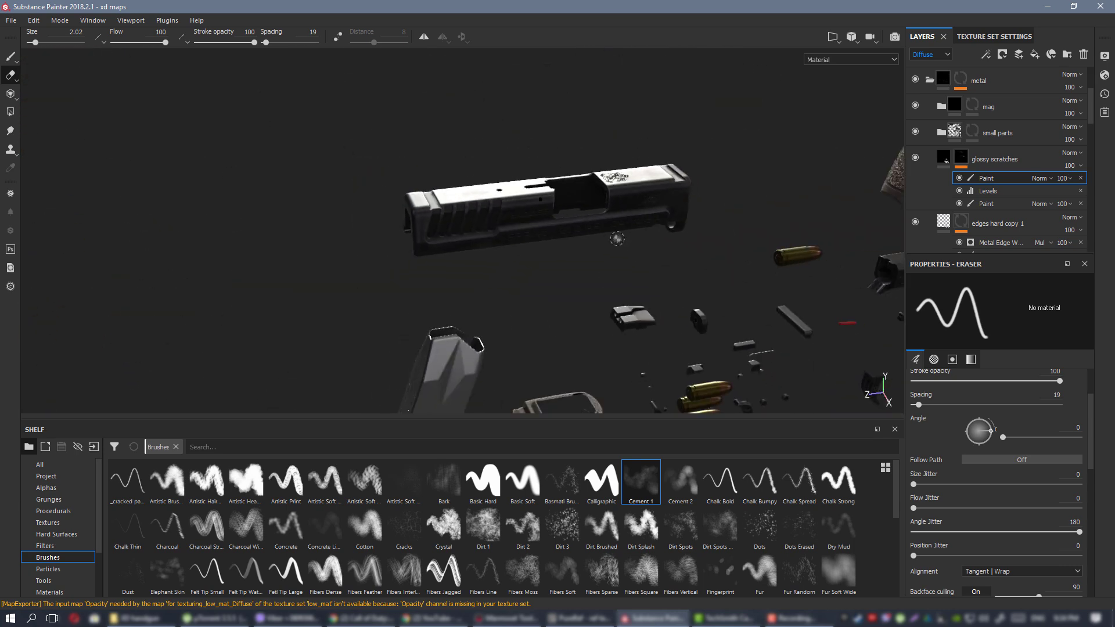
# Examine the slide's scratches on the assembled pistol, on the SPRINGFIELD ARMORY U.S.A. side.
pyautogui.keyDown('alt'); pyautogui.moveTo(617, 238); pyautogui.dragTo(510, 23, button='middle'); pyautogui.keyUp('alt')
pyautogui.keyDown('alt'); pyautogui.moveTo(507, 318); pyautogui.dragTo(508, 174, button='middle'); pyautogui.keyUp('alt')
pyautogui.keyDown('alt'); pyautogui.moveTo(606, 311); pyautogui.dragTo(567, 204, button='middle'); pyautogui.keyUp('alt')
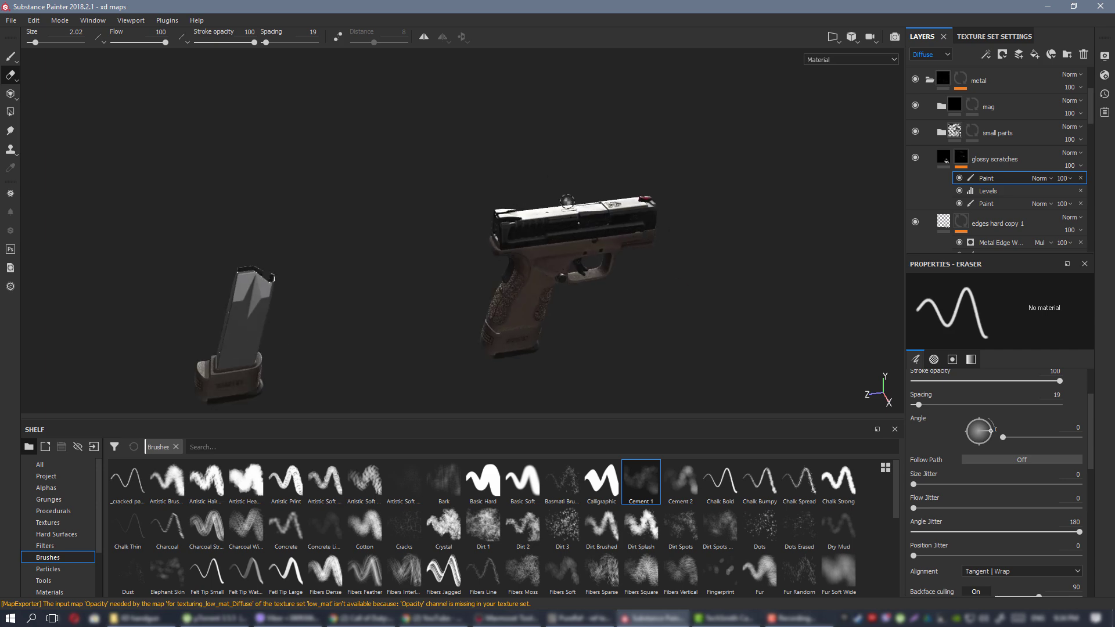
pyautogui.scroll(4, 572, 220)
pyautogui.keyDown('alt'); pyautogui.moveTo(585, 261); pyautogui.dragTo(600, 236); pyautogui.keyUp('alt')
pyautogui.moveTo(600, 236)
pyautogui.keyDown('shift'); pyautogui.mouseDown(button='right')
pyautogui.moveTo(569, 237)
pyautogui.moveTo(603, 237)
pyautogui.mouseUp(button='right'); pyautogui.keyUp('shift')
pyautogui.keyDown('alt'); pyautogui.moveTo(603, 237); pyautogui.dragTo(633, 241); pyautogui.keyUp('alt')
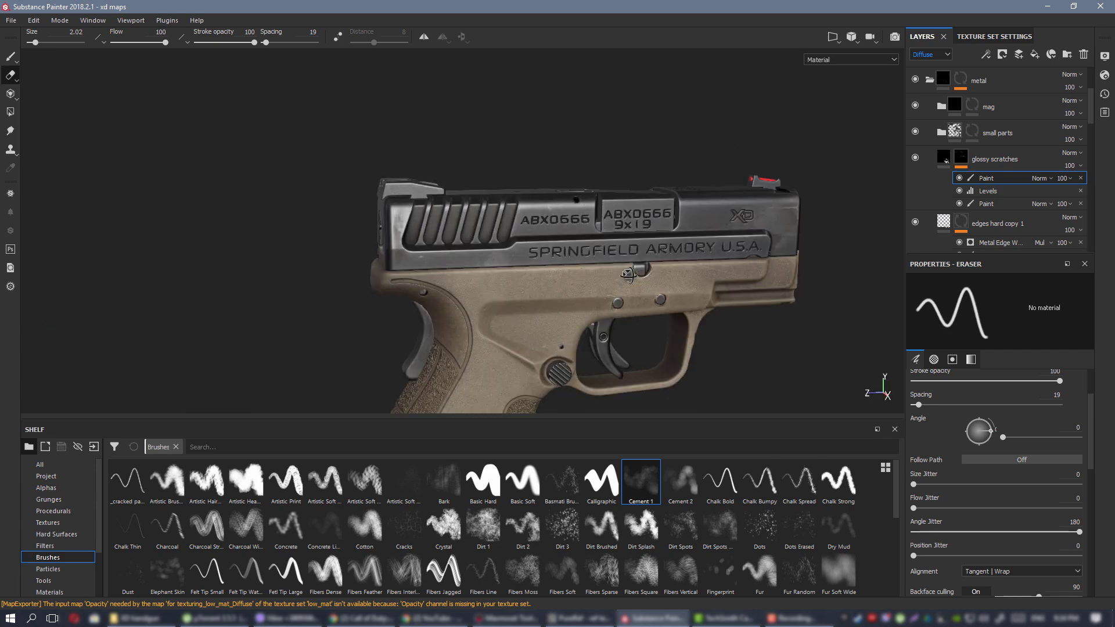
pyautogui.keyDown('alt'); pyautogui.moveTo(645, 239); pyautogui.dragTo(511, 212, button='middle'); pyautogui.keyUp('alt')
pyautogui.scroll(4, 513, 210)
pyautogui.keyDown('alt'); pyautogui.moveTo(516, 209); pyautogui.dragTo(580, 197); pyautogui.keyUp('alt')
pyautogui.scroll(-4, 581, 229)
# Export the low_mat texture set at 4096x4096 as 16-bit PNG maps with the PBR SpecGloss config to X:/tutor/XD handgun/maps.
pyautogui.hotkey('ctrl', 'shift', 'e')
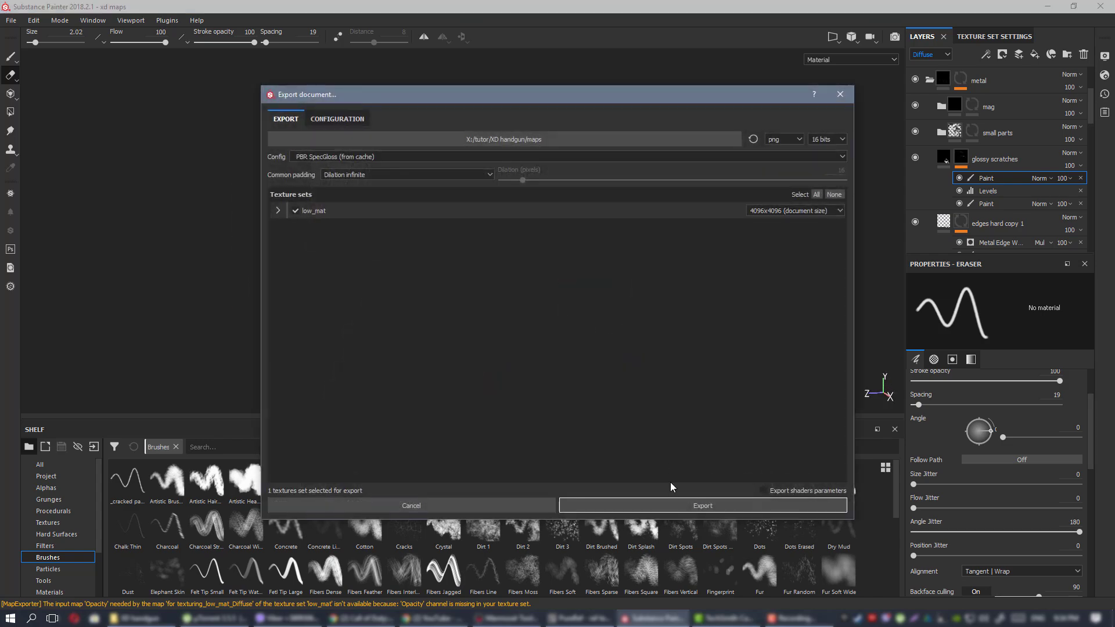
pyautogui.click(667, 504)
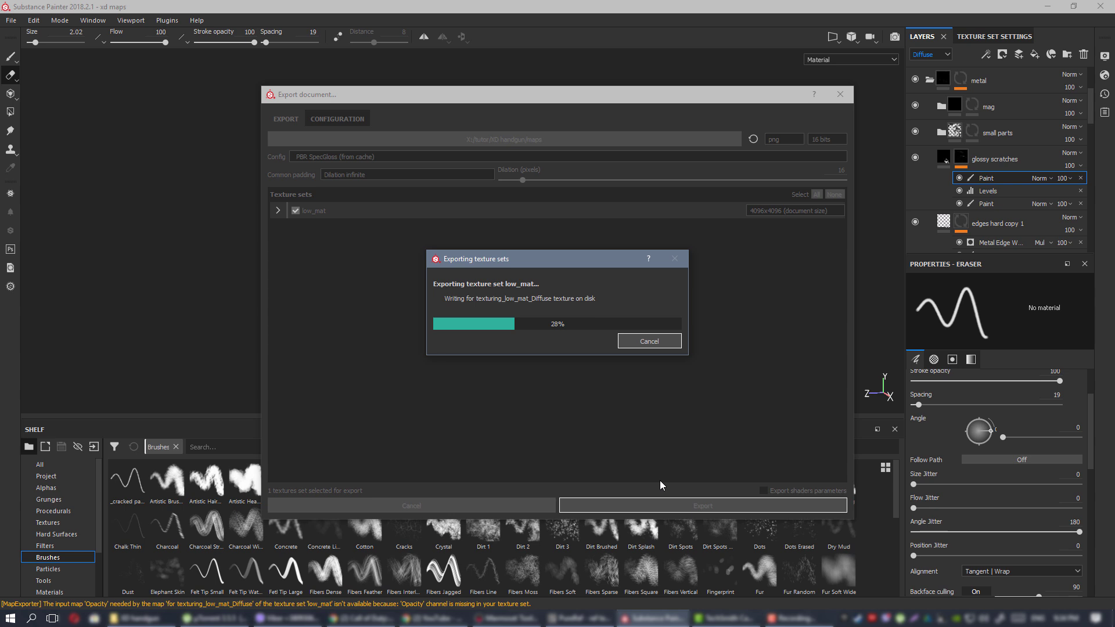
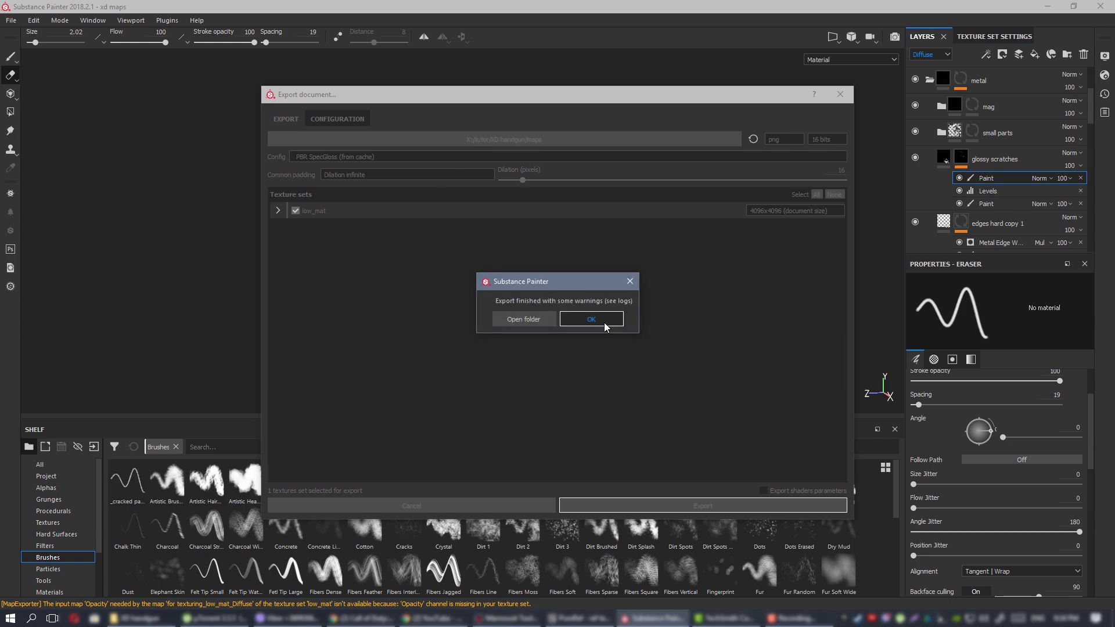
pyautogui.click(603, 324)
# Switch to Marmoset Toolbag and examine the updated slide scratches on both sides of the rendered pistol.
pyautogui.click(505, 618)
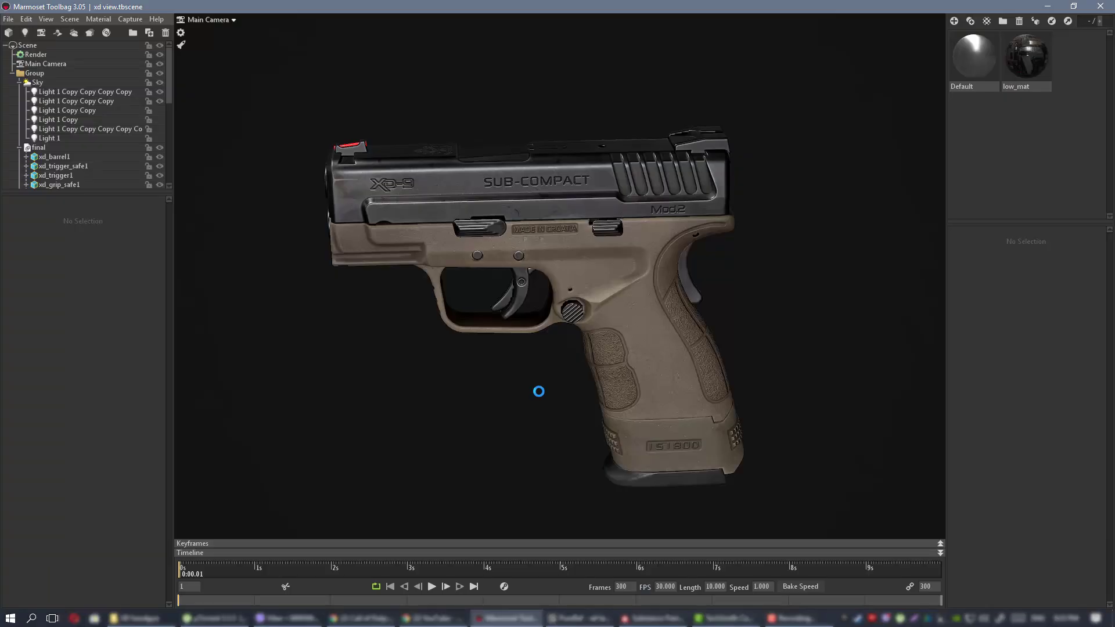
pyautogui.scroll(5, 583, 407)
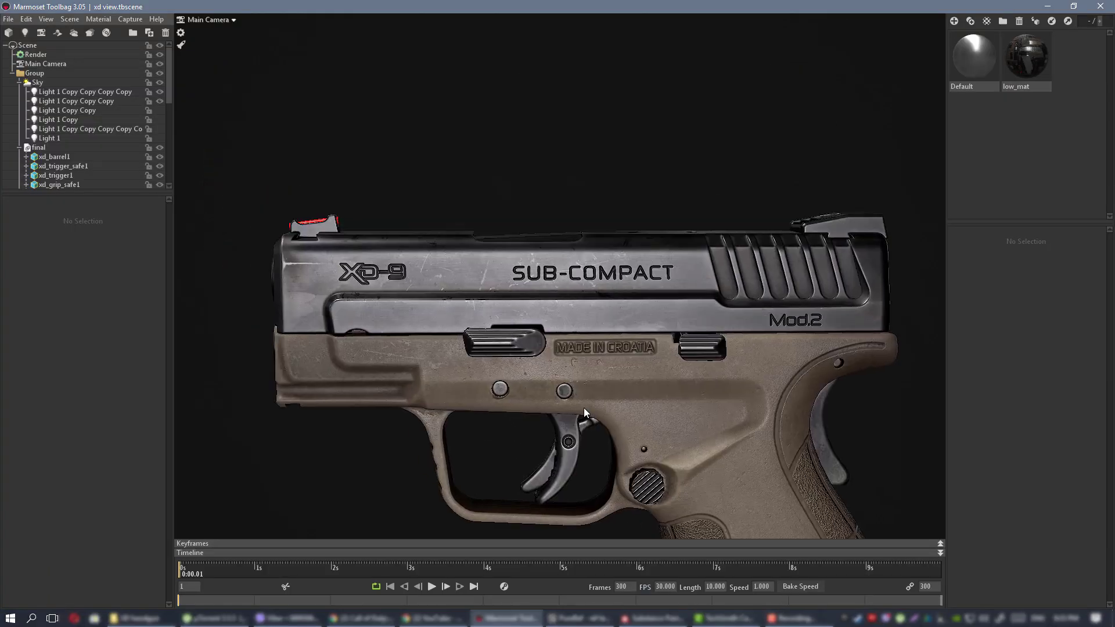
pyautogui.moveTo(581, 385); pyautogui.dragTo(608, 344)
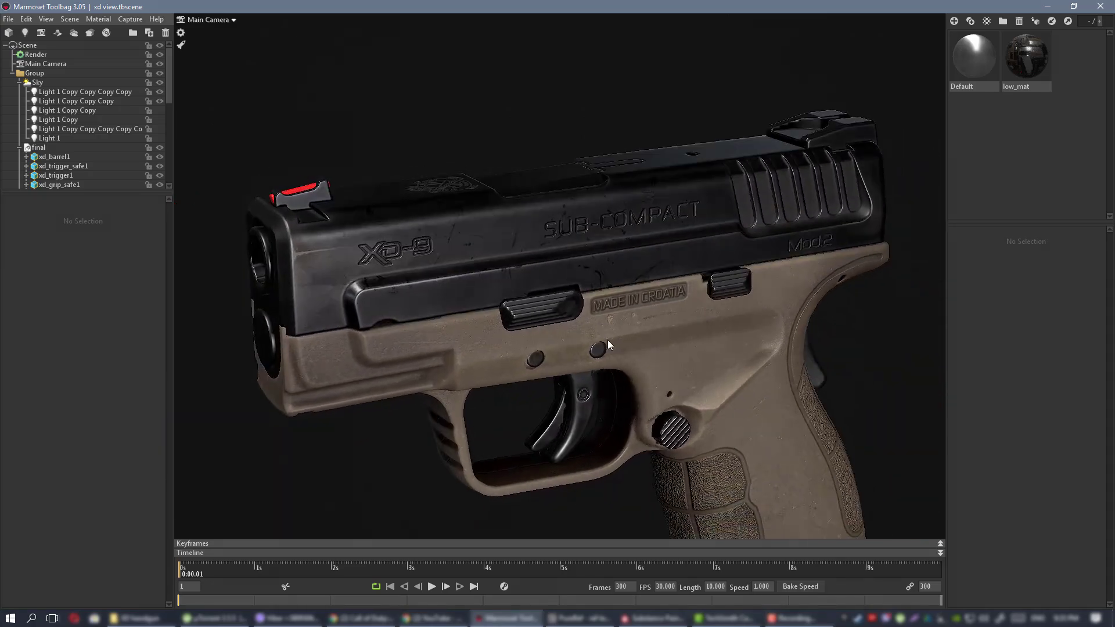
pyautogui.moveTo(688, 354); pyautogui.dragTo(604, 347)
pyautogui.scroll(3, 614, 380)
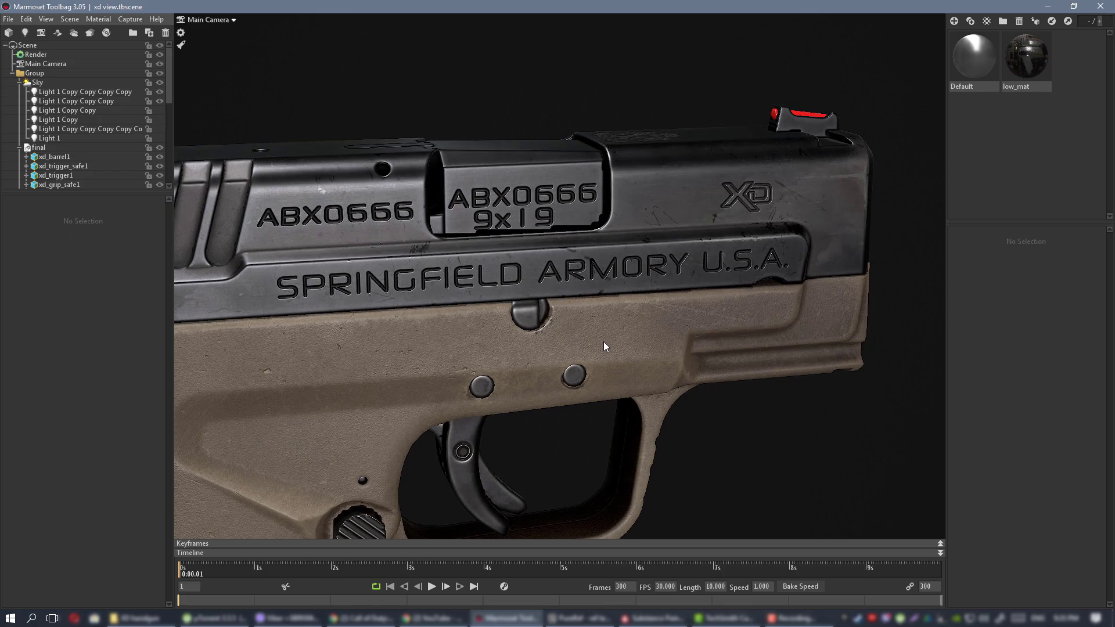
# Return to Substance Painter and examine the assembled pistol's SPRINGFIELD ARMORY U.S.A. side.
pyautogui.click(659, 625)
pyautogui.keyDown('alt'); pyautogui.moveTo(466, 237); pyautogui.dragTo(537, 255); pyautogui.keyUp('alt')
pyautogui.keyDown('alt'); pyautogui.moveTo(537, 256); pyautogui.dragTo(400, 259, button='middle'); pyautogui.keyUp('alt')
pyautogui.keyDown('alt'); pyautogui.moveTo(401, 259); pyautogui.dragTo(435, 279, button='right'); pyautogui.keyUp('alt')
pyautogui.moveTo(435, 279)
pyautogui.keyDown('alt'); pyautogui.mouseDown()
pyautogui.moveTo(624, 238)
pyautogui.moveTo(751, 259)
pyautogui.mouseUp(); pyautogui.keyUp('alt')
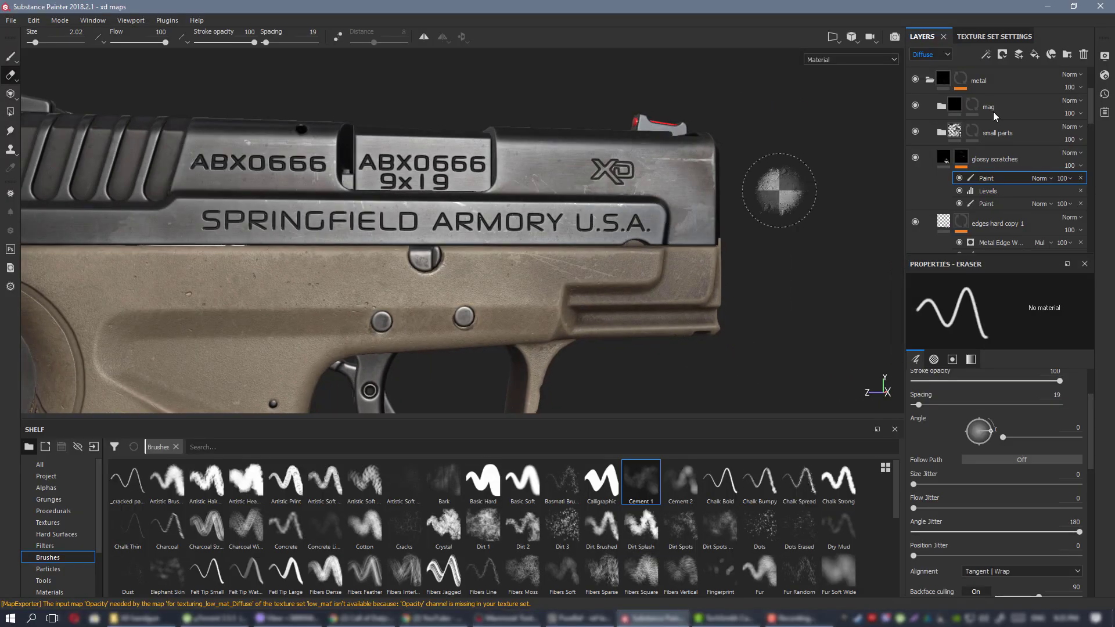
# Remove the lower Paint effect and the Levels effect from the glossy scratches layer's mask.
pyautogui.click(1080, 203)
pyautogui.keyDown('alt'); pyautogui.moveTo(362, 253); pyautogui.dragTo(458, 238, button='middle'); pyautogui.keyUp('alt')
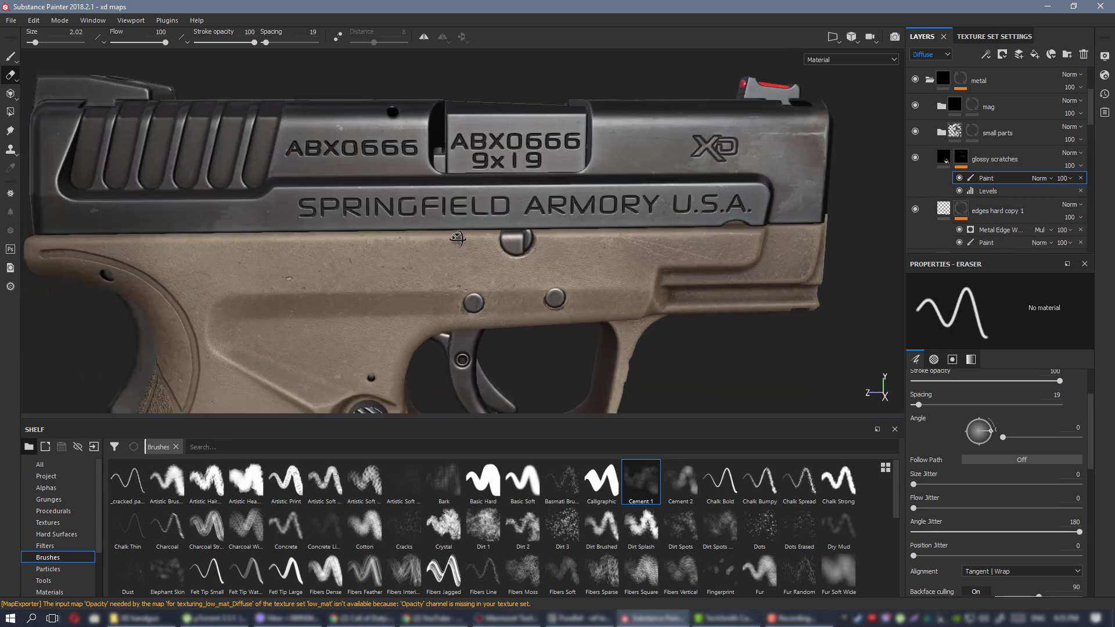
pyautogui.moveTo(457, 238)
pyautogui.keyDown('alt'); pyautogui.mouseDown()
pyautogui.moveTo(500, 207)
pyautogui.moveTo(503, 227)
pyautogui.mouseUp(); pyautogui.keyUp('alt')
pyautogui.keyDown('alt'); pyautogui.moveTo(432, 220); pyautogui.dragTo(411, 214); pyautogui.keyUp('alt')
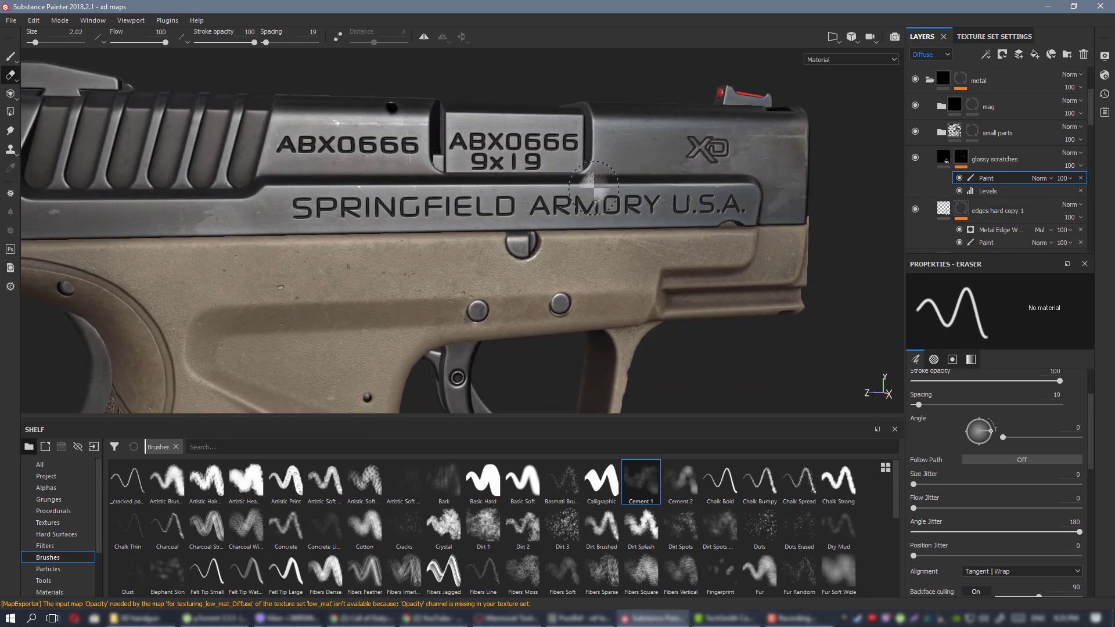
pyautogui.click(1081, 191)
# Examine the metal slide's surface on the XD-9 SUB-COMPACT side under different lighting and angles.
pyautogui.moveTo(436, 191)
pyautogui.keyDown('alt'); pyautogui.mouseDown()
pyautogui.moveTo(487, 184)
pyautogui.moveTo(249, 184)
pyautogui.mouseUp(); pyautogui.keyUp('alt')
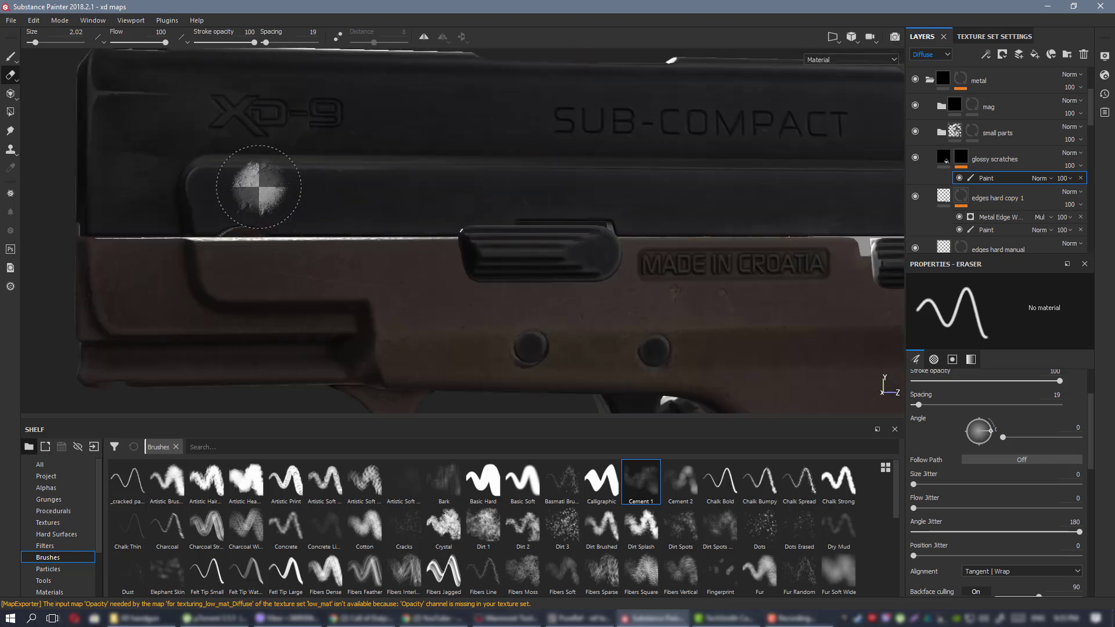
pyautogui.keyDown('shift'); pyautogui.moveTo(523, 185); pyautogui.dragTo(779, 182, button='right'); pyautogui.keyUp('shift')
pyautogui.keyDown('alt'); pyautogui.moveTo(779, 182); pyautogui.dragTo(595, 186, button='middle'); pyautogui.keyUp('alt')
pyautogui.moveTo(595, 186)
pyautogui.keyDown('alt'); pyautogui.mouseDown()
pyautogui.moveTo(568, 161)
pyautogui.moveTo(546, 163)
pyautogui.moveTo(772, 113)
pyautogui.moveTo(662, 204)
pyautogui.mouseUp(); pyautogui.keyUp('alt')
pyautogui.keyDown('alt'); pyautogui.moveTo(280, 192); pyautogui.dragTo(368, 175, button='right'); pyautogui.keyUp('alt')
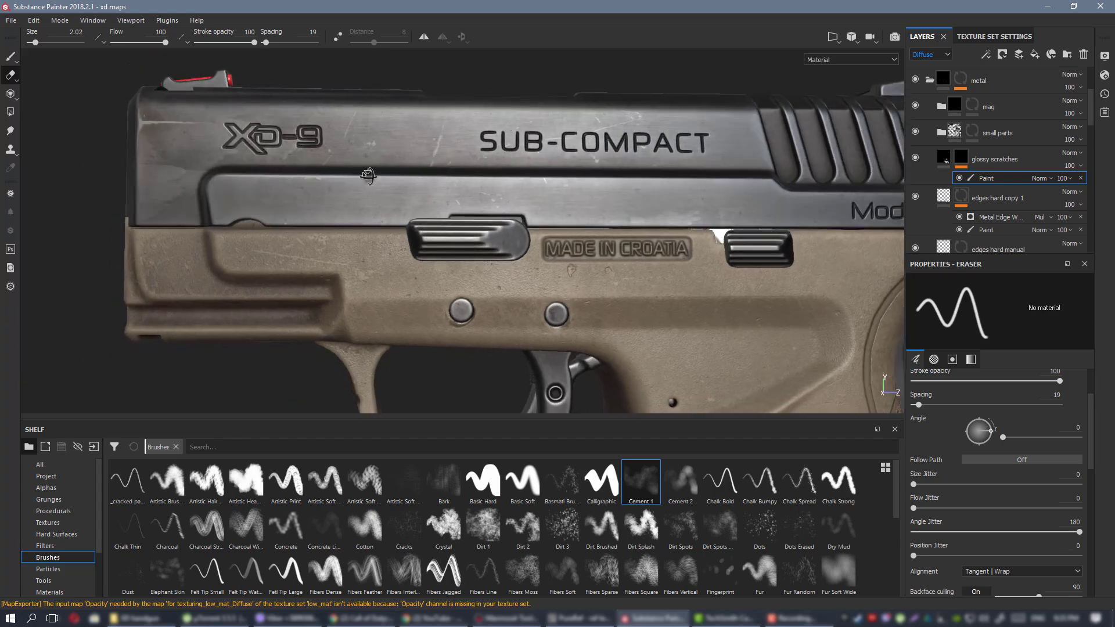
pyautogui.keyDown('alt'); pyautogui.moveTo(368, 174); pyautogui.dragTo(219, 165, button='middle'); pyautogui.keyUp('alt')
pyautogui.keyDown('alt'); pyautogui.moveTo(450, 226); pyautogui.dragTo(570, 250); pyautogui.keyUp('alt')
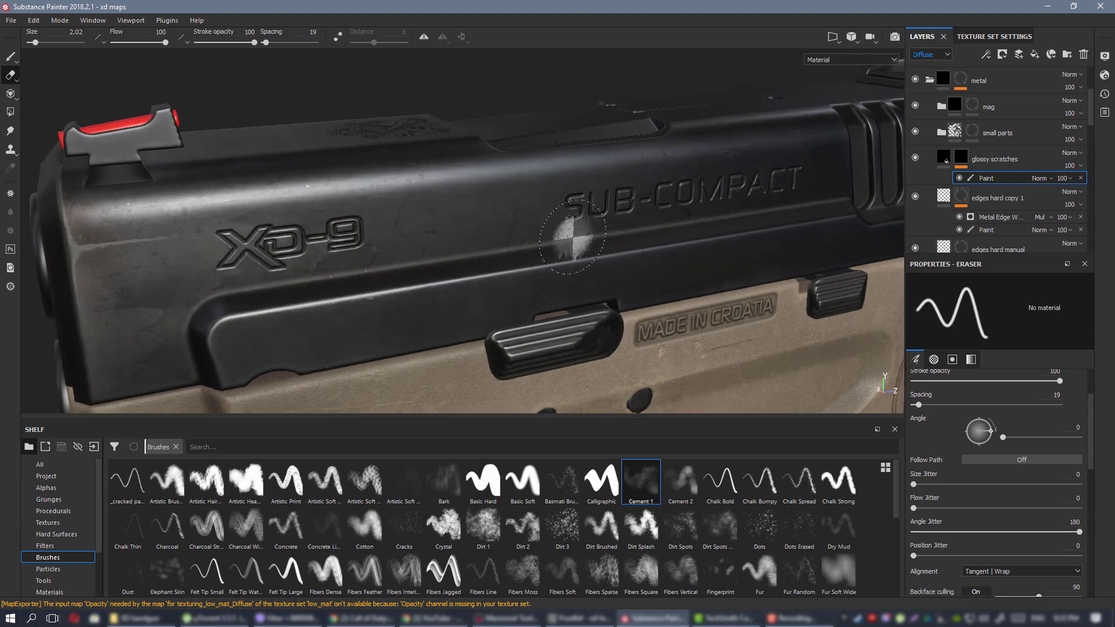
# Set the glossy scratches fill's glossiness to 0.64, checking it in the glossiness channel and in the material view.
pyautogui.press('c')
pyautogui.click(1042, 163)
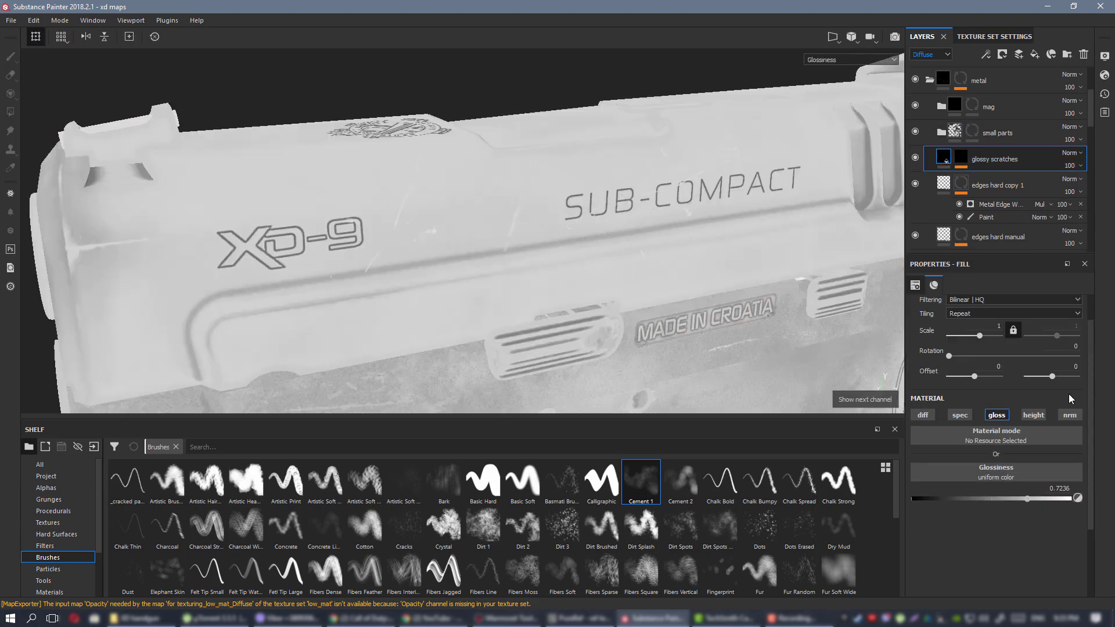
pyautogui.moveTo(1022, 497); pyautogui.dragTo(1014, 500)
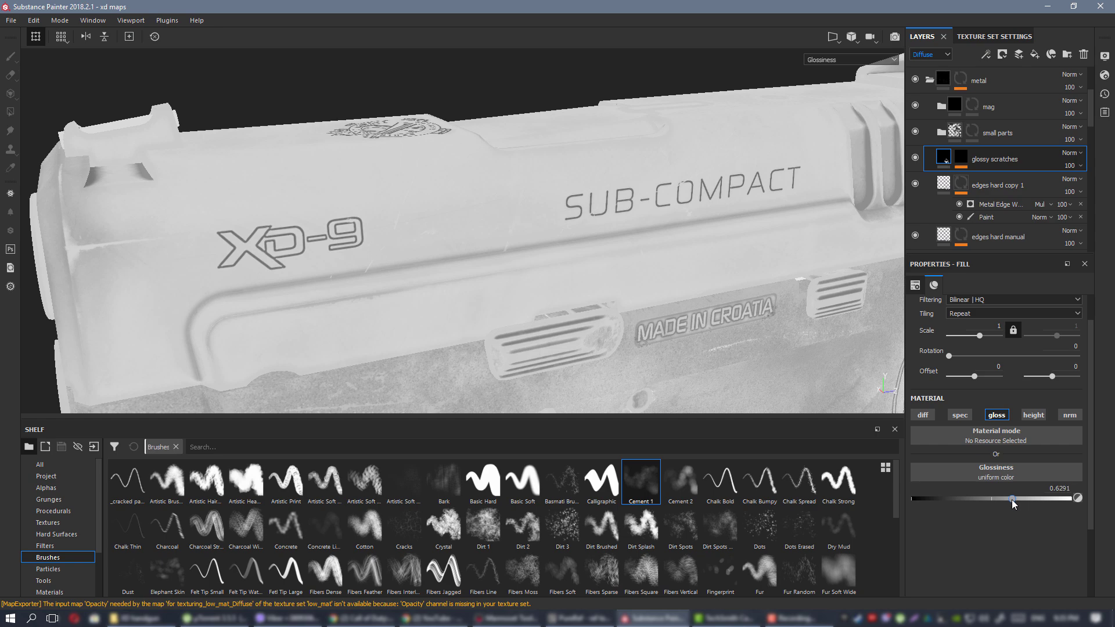
pyautogui.press('m')
pyautogui.keyDown('alt'); pyautogui.moveTo(600, 274); pyautogui.dragTo(584, 254); pyautogui.keyUp('alt')
pyautogui.keyDown('alt'); pyautogui.moveTo(585, 254); pyautogui.dragTo(538, 233, button='right'); pyautogui.keyUp('alt')
pyautogui.keyDown('alt'); pyautogui.moveTo(539, 233); pyautogui.dragTo(443, 185, button='middle'); pyautogui.keyUp('alt')
pyautogui.moveTo(575, 232)
pyautogui.keyDown('alt'); pyautogui.mouseDown()
pyautogui.moveTo(627, 226)
pyautogui.moveTo(580, 243)
pyautogui.mouseUp(); pyautogui.keyUp('alt')
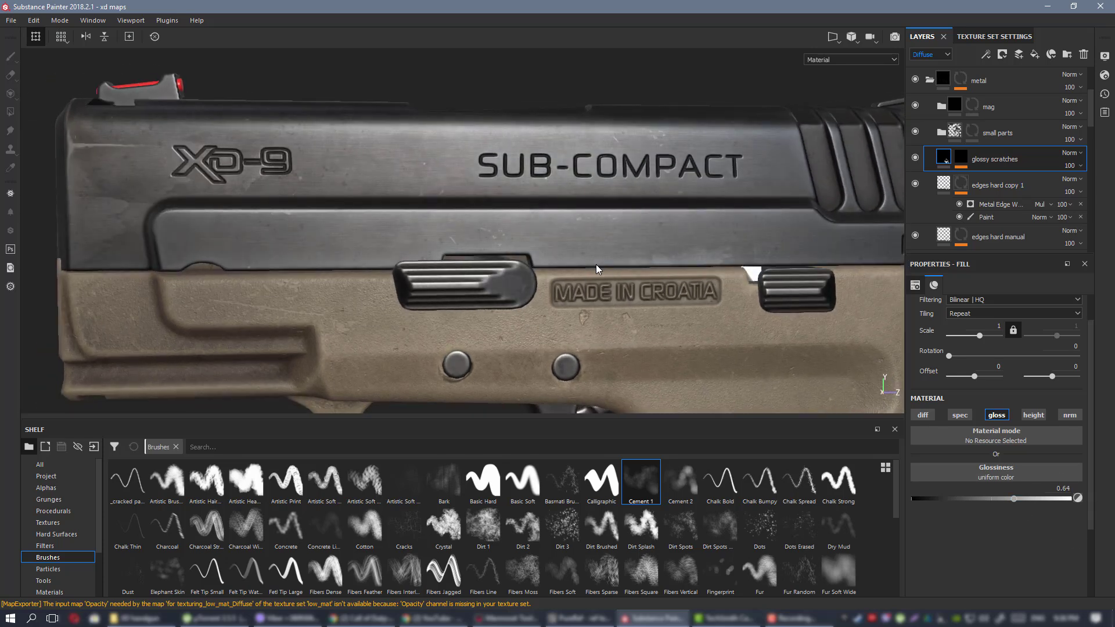
# Set the glossy scratches fill's glossiness to 0.6691.
pyautogui.keyDown('alt'); pyautogui.moveTo(596, 268); pyautogui.dragTo(642, 259); pyautogui.keyUp('alt')
pyautogui.keyDown('alt'); pyautogui.moveTo(642, 259); pyautogui.dragTo(535, 232, button='right'); pyautogui.keyUp('alt')
pyautogui.keyDown('alt'); pyautogui.moveTo(535, 231); pyautogui.dragTo(472, 218, button='middle'); pyautogui.keyUp('alt')
pyautogui.keyDown('alt'); pyautogui.moveTo(472, 219); pyautogui.dragTo(523, 206); pyautogui.keyUp('alt')
pyautogui.keyDown('alt'); pyautogui.moveTo(522, 206); pyautogui.dragTo(679, 331, button='right'); pyautogui.keyUp('alt')
pyautogui.moveTo(1015, 500); pyautogui.dragTo(1021, 502)
pyautogui.keyDown('alt'); pyautogui.moveTo(587, 302); pyautogui.dragTo(569, 295); pyautogui.keyUp('alt')
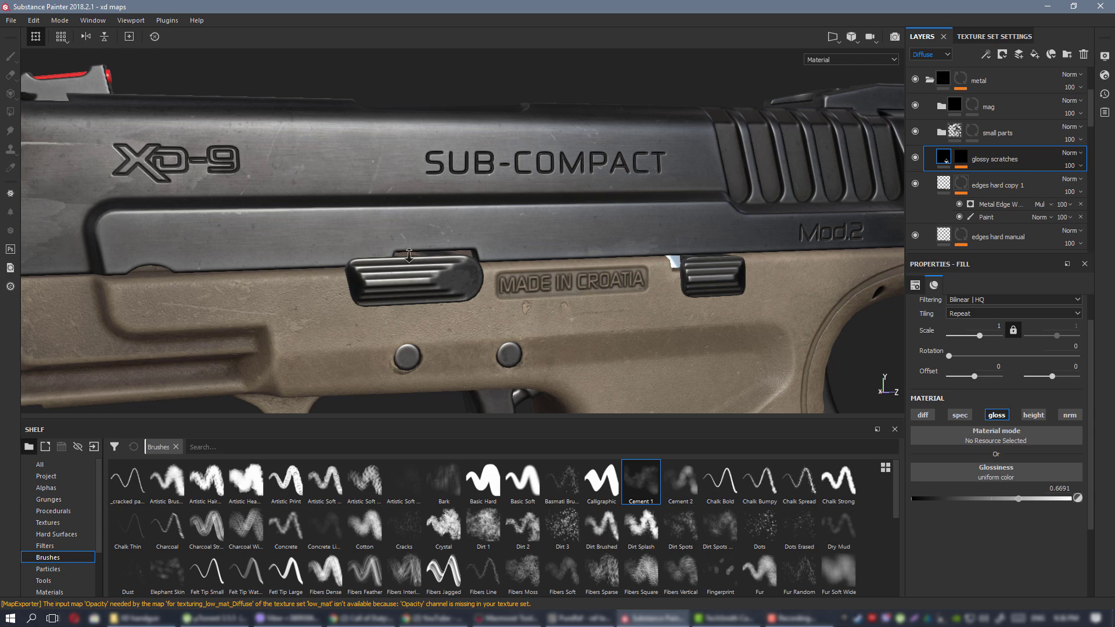
# Examine how the slide's scratches catch the light on the SUB-COMPACT side and along the slide's top.
pyautogui.keyDown('alt'); pyautogui.moveTo(409, 256); pyautogui.dragTo(360, 235, button='right'); pyautogui.keyUp('alt')
pyautogui.keyDown('alt'); pyautogui.moveTo(465, 235); pyautogui.dragTo(388, 242); pyautogui.keyUp('alt')
pyautogui.keyDown('alt'); pyautogui.moveTo(388, 241); pyautogui.dragTo(574, 247, button='right'); pyautogui.keyUp('alt')
pyautogui.keyDown('alt'); pyautogui.moveTo(574, 247); pyautogui.dragTo(704, 387); pyautogui.keyUp('alt')
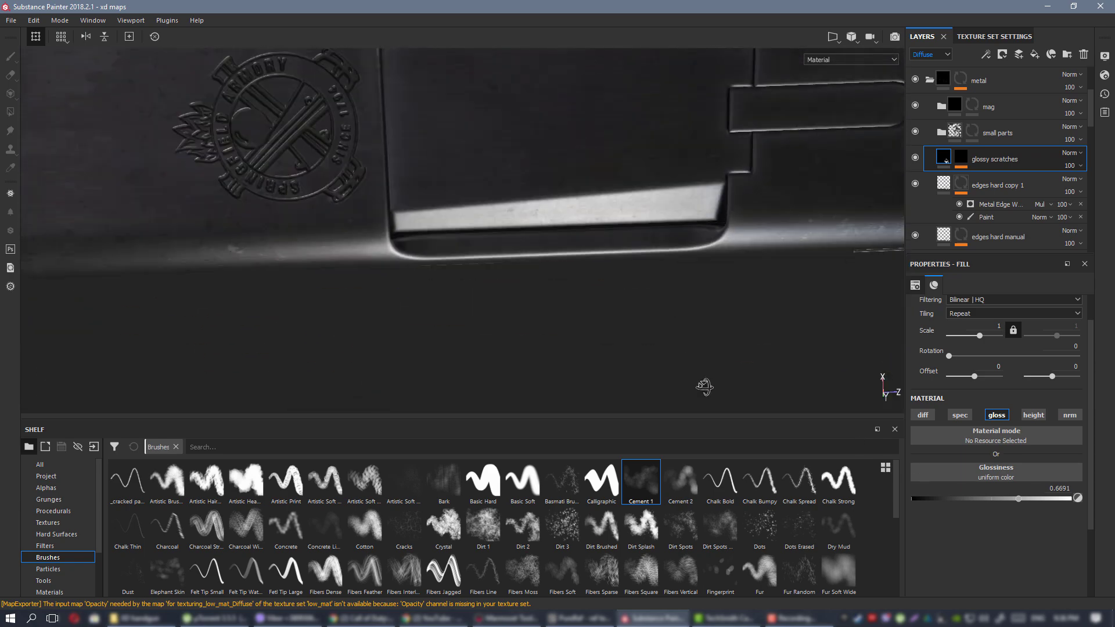
pyautogui.keyDown('alt'); pyautogui.moveTo(419, 216); pyautogui.dragTo(342, 209, button='right'); pyautogui.keyUp('alt')
pyautogui.keyDown('alt'); pyautogui.moveTo(406, 184); pyautogui.dragTo(82, 207, button='middle'); pyautogui.keyUp('alt')
pyautogui.keyDown('alt'); pyautogui.moveTo(331, 152); pyautogui.dragTo(342, 58); pyautogui.keyUp('alt')
pyautogui.keyDown('alt'); pyautogui.moveTo(409, 176); pyautogui.dragTo(442, 93, button='middle'); pyautogui.keyUp('alt')
pyautogui.keyDown('alt'); pyautogui.moveTo(436, 279); pyautogui.dragTo(445, 219); pyautogui.keyUp('alt')
pyautogui.keyDown('alt'); pyautogui.moveTo(445, 218); pyautogui.dragTo(407, 215, button='right'); pyautogui.keyUp('alt')
pyautogui.keyDown('alt'); pyautogui.moveTo(407, 209); pyautogui.dragTo(553, 288, button='middle'); pyautogui.keyUp('alt')
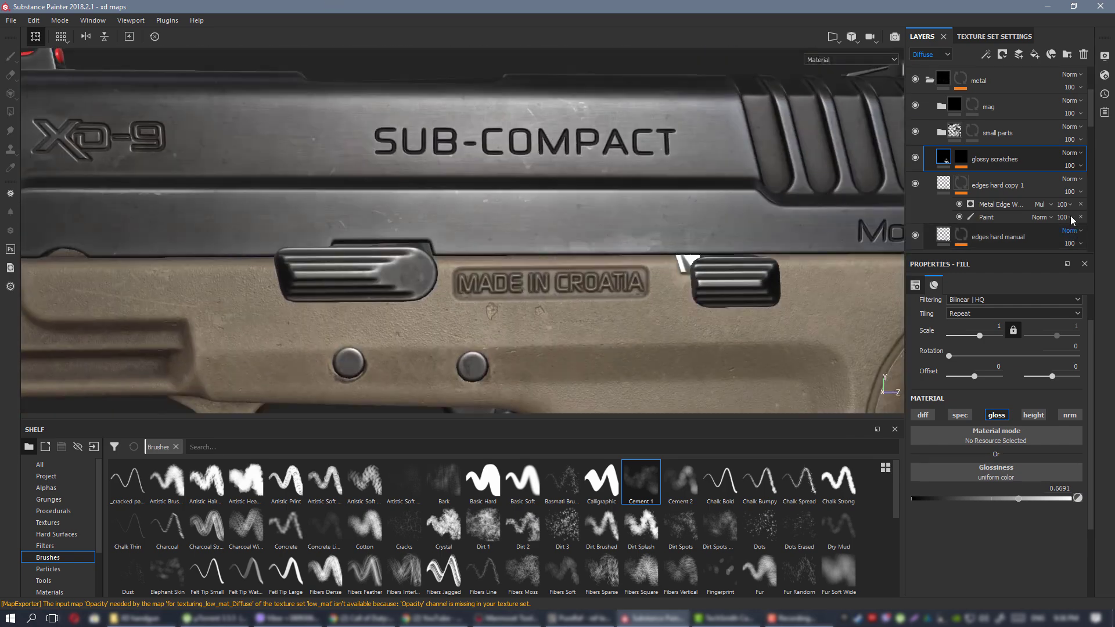
# Select the Paint effect in the glossy scratches mask and choose the MetalScratches0005 smaller alpha for the paint brush.
pyautogui.click(963, 158)
pyautogui.click(1000, 179)
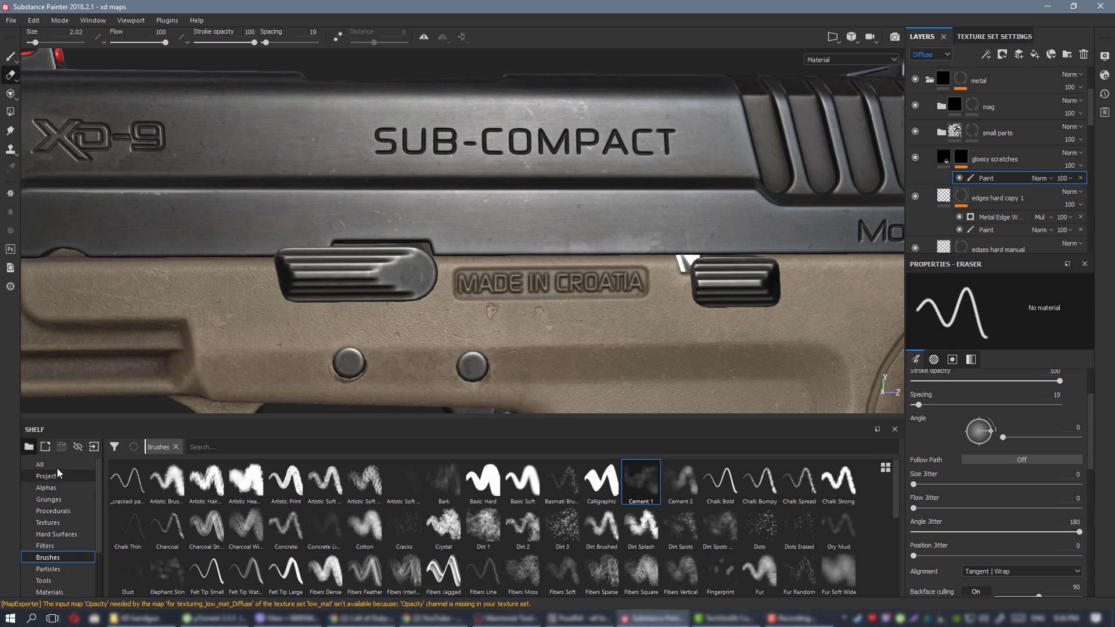
pyautogui.click(46, 488)
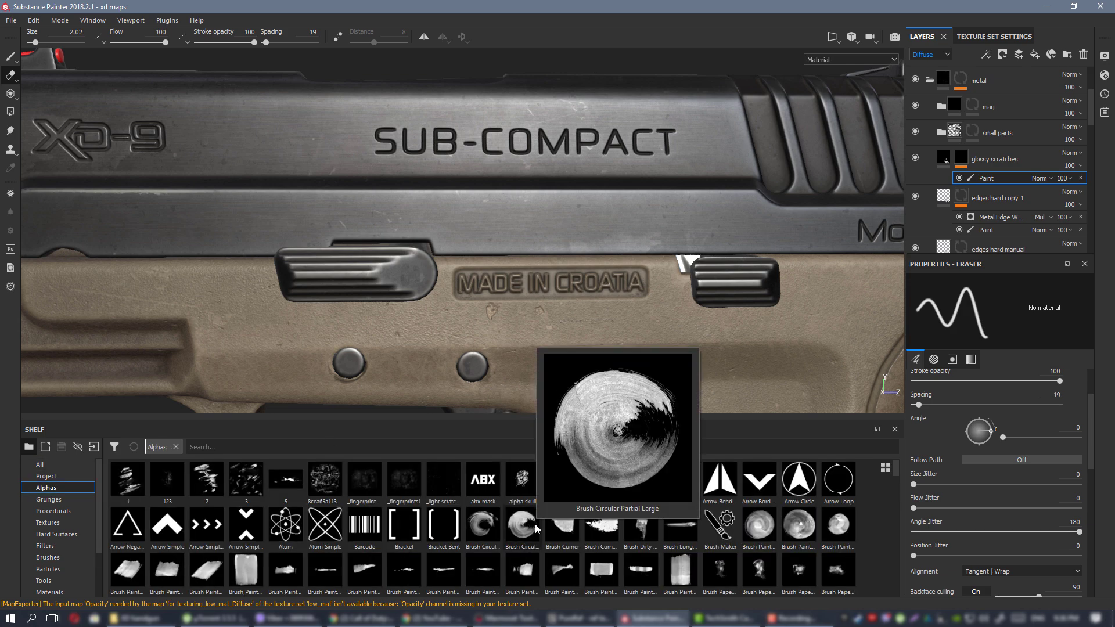
pyautogui.scroll(-3, 535, 524)
pyautogui.scroll(-3, 535, 524)
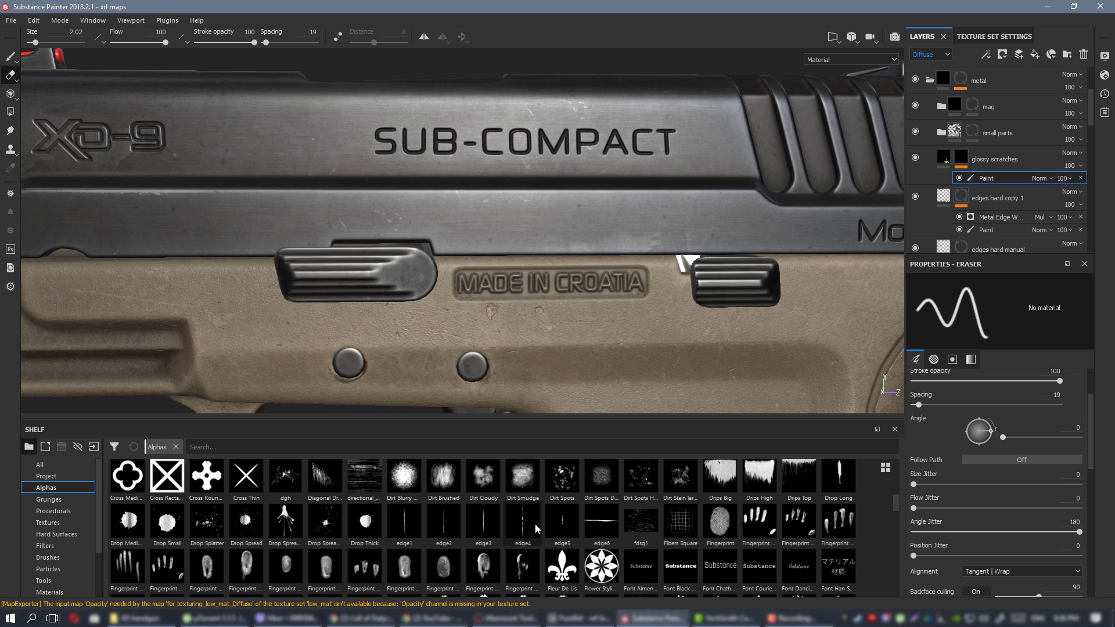
pyautogui.scroll(-3, 535, 524)
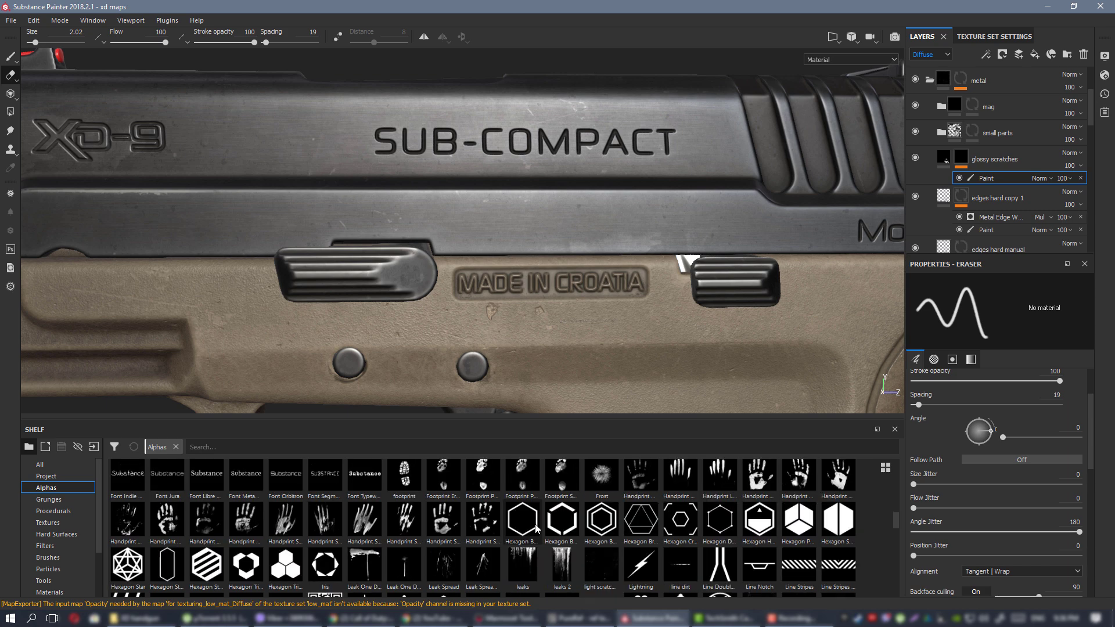
pyautogui.scroll(-3, 535, 526)
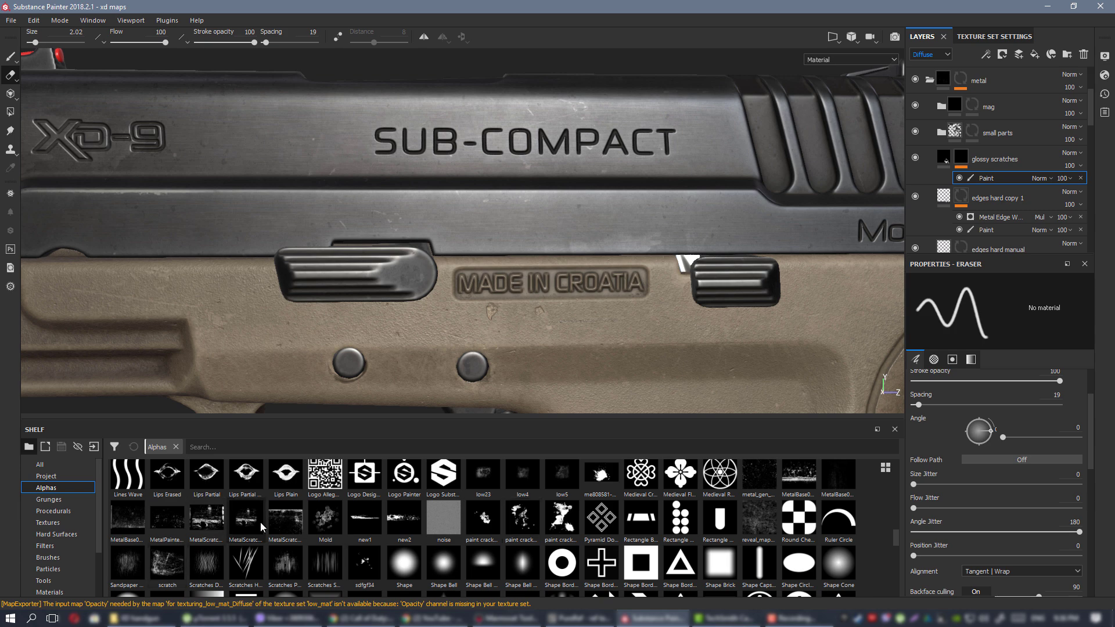
pyautogui.moveTo(262, 527)
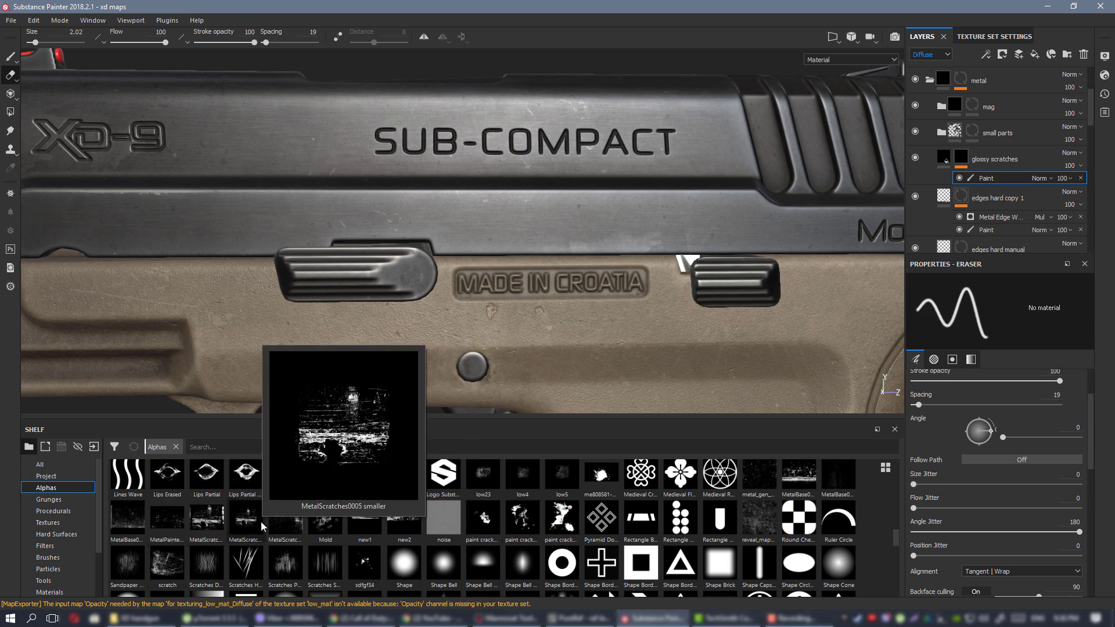
pyautogui.moveTo(204, 530)
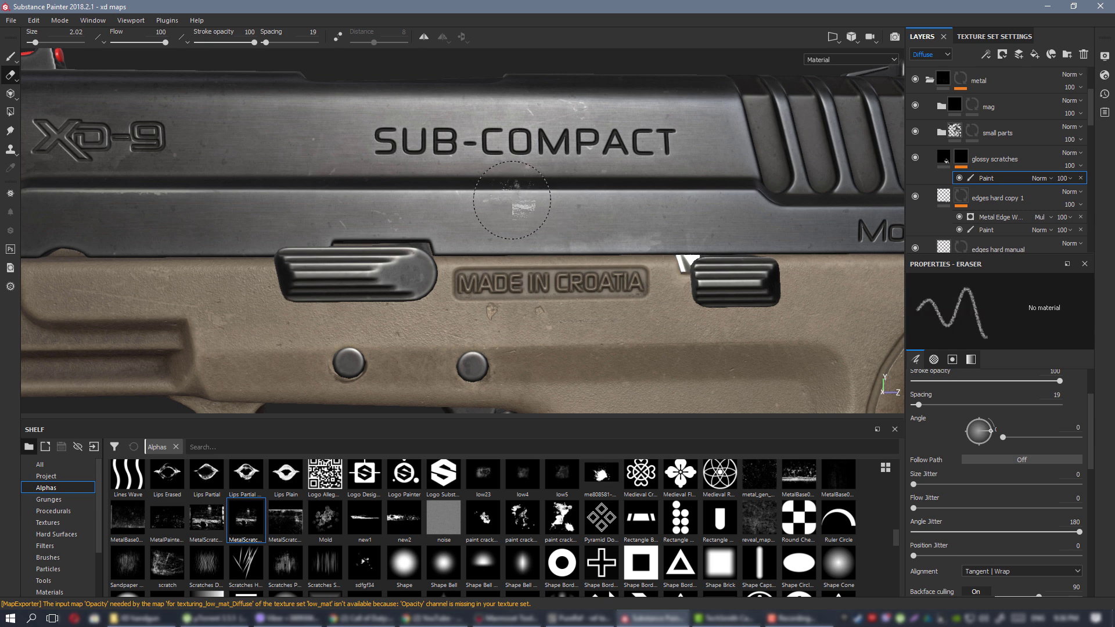
pyautogui.click(10, 57)
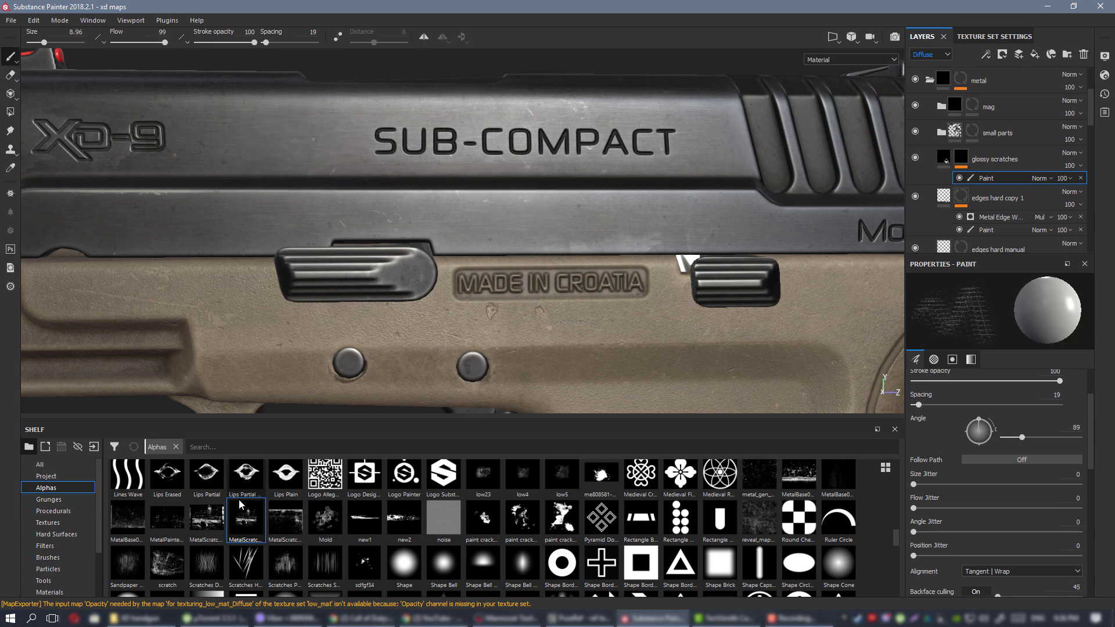
# Set the brush angle to 359 and size to 30.63, and stamp the metal scratches over the slide's SUB-COMPACT side.
pyautogui.moveTo(529, 199)
pyautogui.keyDown('ctrl'); pyautogui.mouseDown()
pyautogui.moveTo(528, 276)
pyautogui.moveTo(528, 251)
pyautogui.mouseUp(); pyautogui.keyUp('ctrl')
pyautogui.scroll(-3, 586, 239)
pyautogui.keyDown('alt'); pyautogui.moveTo(575, 274); pyautogui.dragTo(545, 278, button='middle'); pyautogui.keyUp('alt')
pyautogui.scroll(-2, 544, 278)
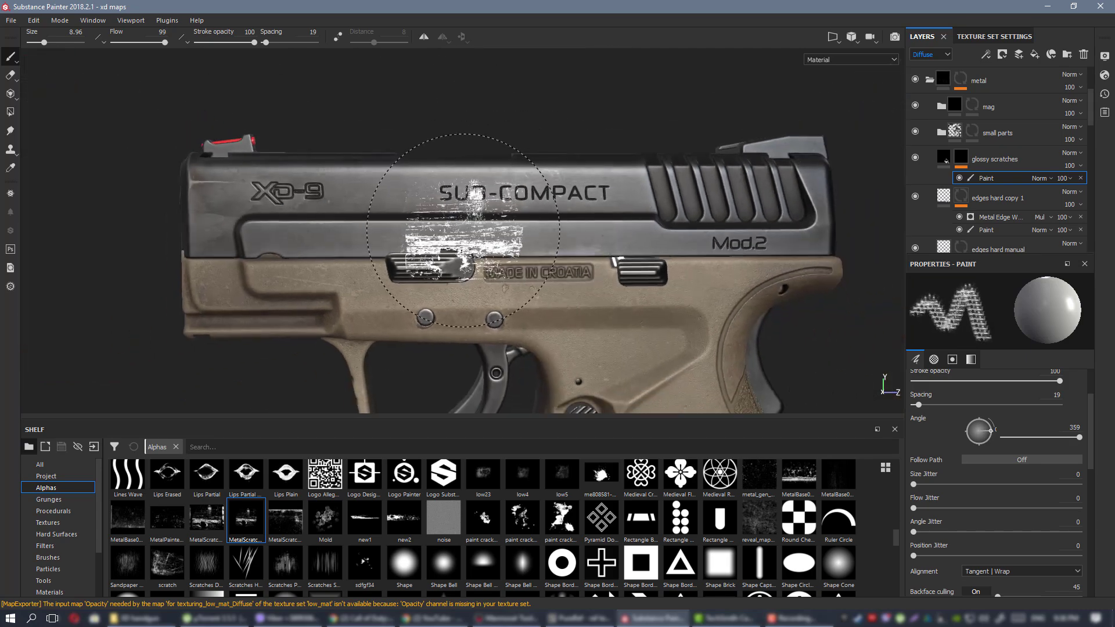
pyautogui.moveTo(463, 230)
pyautogui.keyDown('ctrl'); pyautogui.mouseDown(button='right')
pyautogui.moveTo(784, 249)
pyautogui.moveTo(751, 250)
pyautogui.mouseUp(button='right'); pyautogui.keyUp('ctrl')
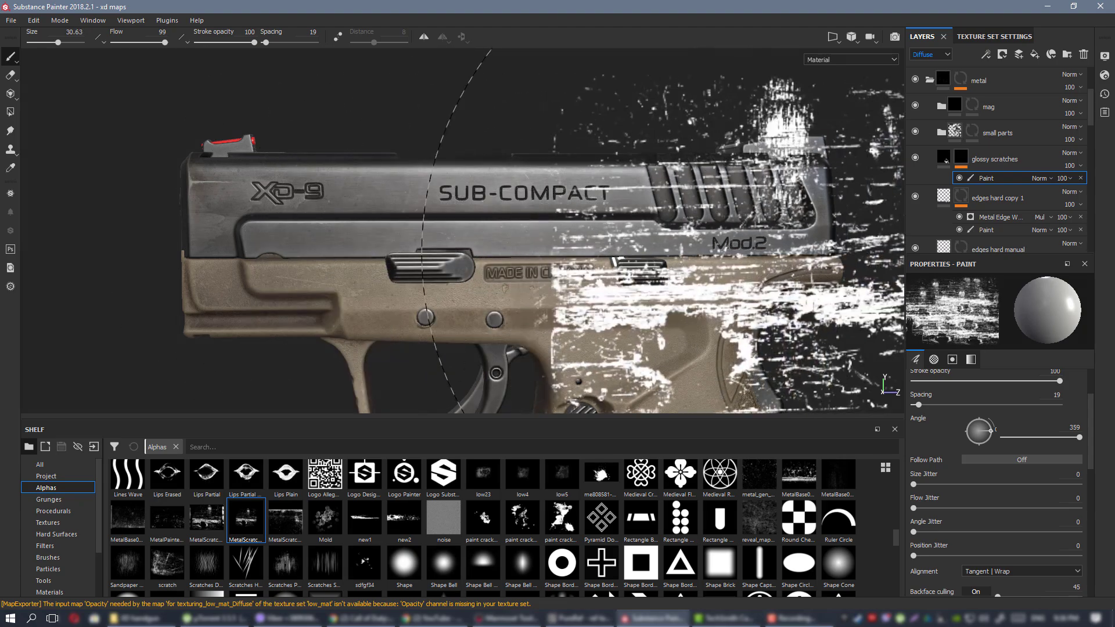
pyautogui.click(765, 249)
# Examine the stamped scratches on the SUB-COMPACT side in the layer mask, material and glossiness views.
pyautogui.keyDown('alt'); pyautogui.moveTo(670, 247); pyautogui.dragTo(714, 419); pyautogui.keyUp('alt')
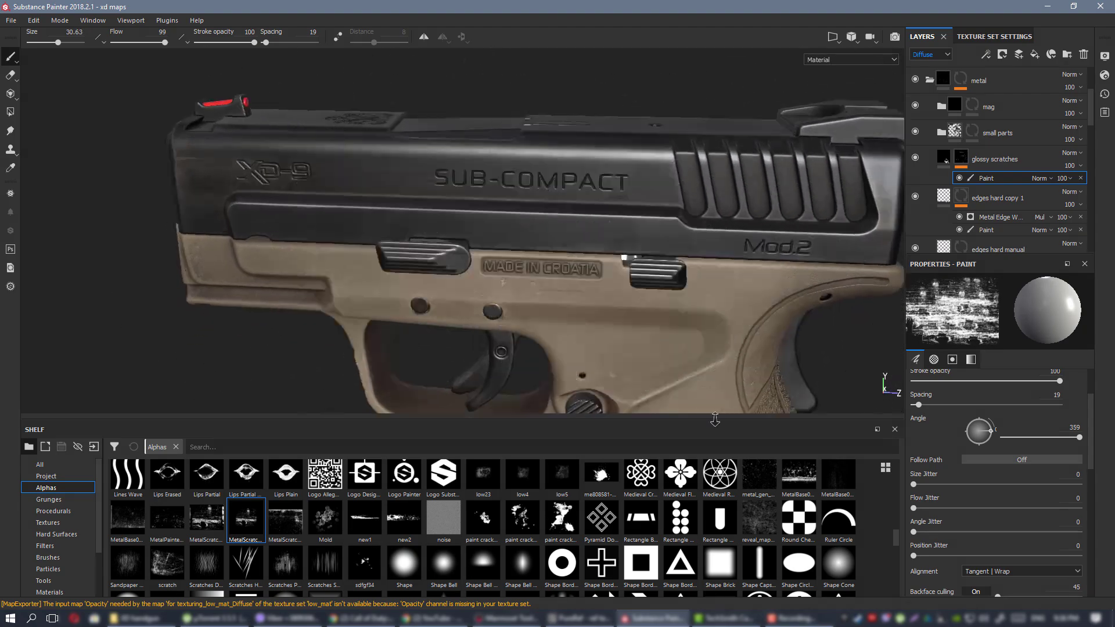
pyautogui.scroll(3, 690, 325)
pyautogui.keyDown('alt'); pyautogui.moveTo(688, 314); pyautogui.dragTo(493, 260); pyautogui.keyUp('alt')
pyautogui.keyDown('alt'); pyautogui.click(959, 159); pyautogui.keyUp('alt')
pyautogui.scroll(-3, 650, 221)
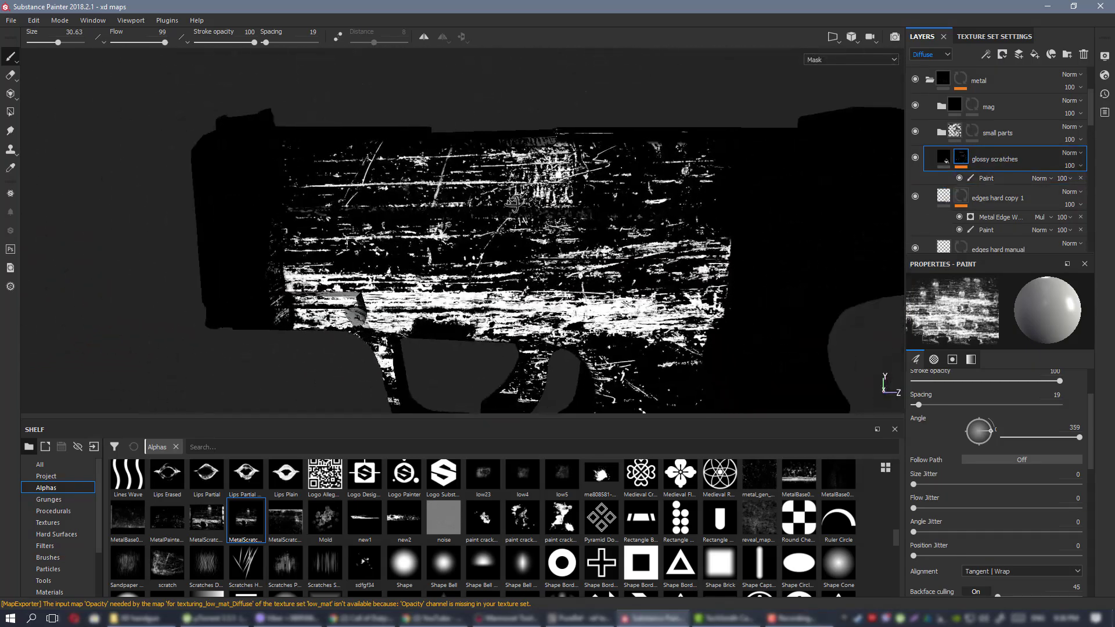
pyautogui.keyDown('alt'); pyautogui.moveTo(673, 206); pyautogui.dragTo(574, 191); pyautogui.keyUp('alt')
pyautogui.press('m')
pyautogui.scroll(3, 581, 203)
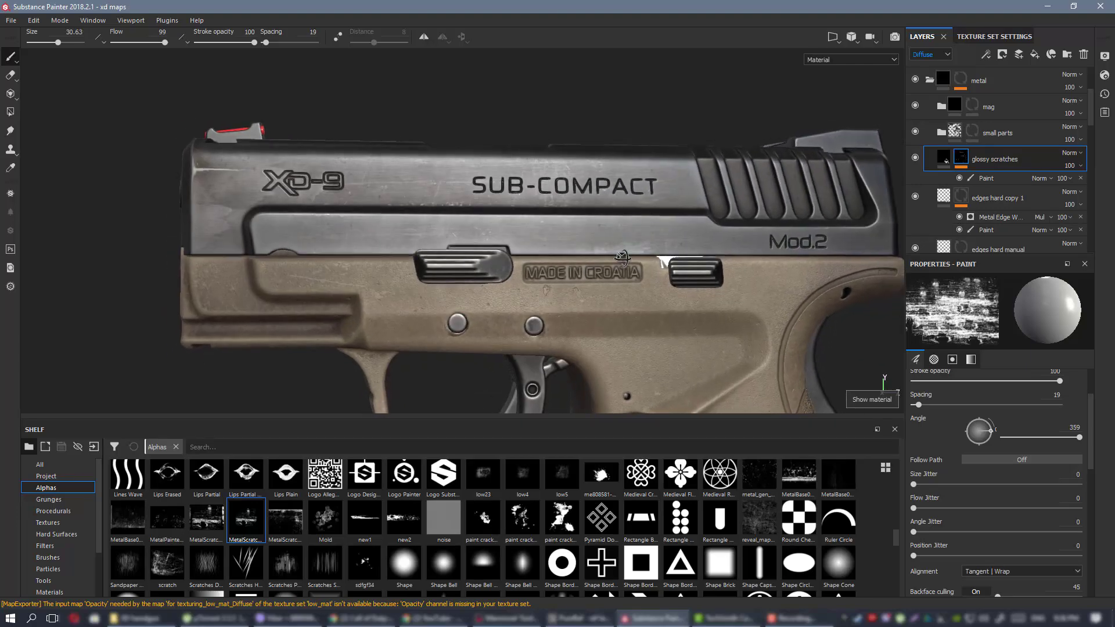
pyautogui.press('m')
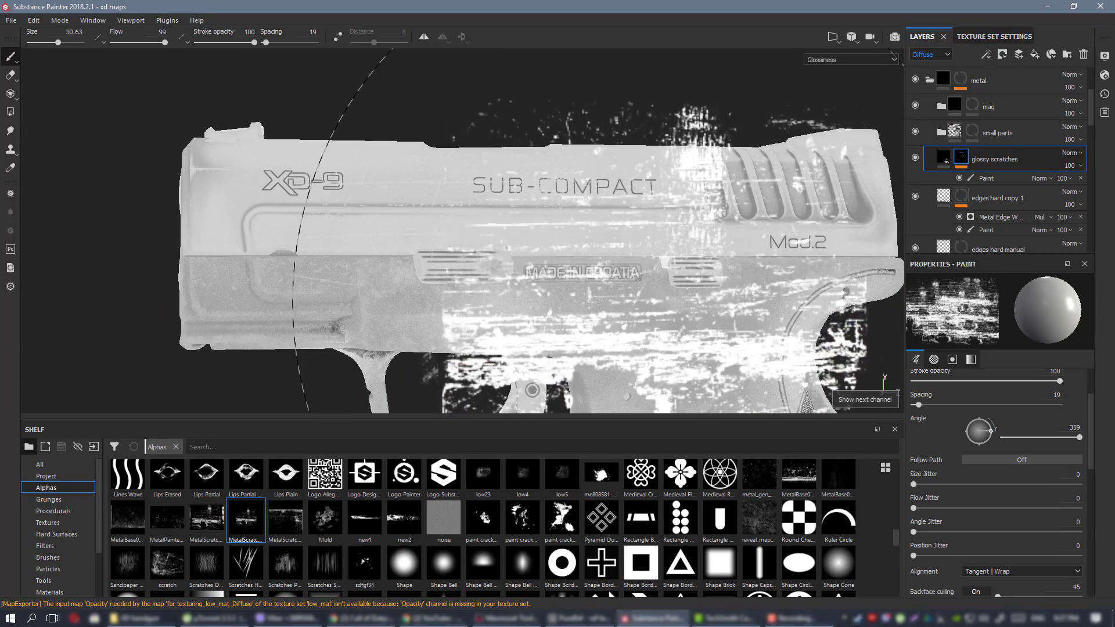
pyautogui.keyDown('alt'); pyautogui.moveTo(666, 308); pyautogui.dragTo(693, 318); pyautogui.keyUp('alt')
pyautogui.keyDown('alt'); pyautogui.moveTo(610, 320); pyautogui.dragTo(573, 311); pyautogui.keyUp('alt')
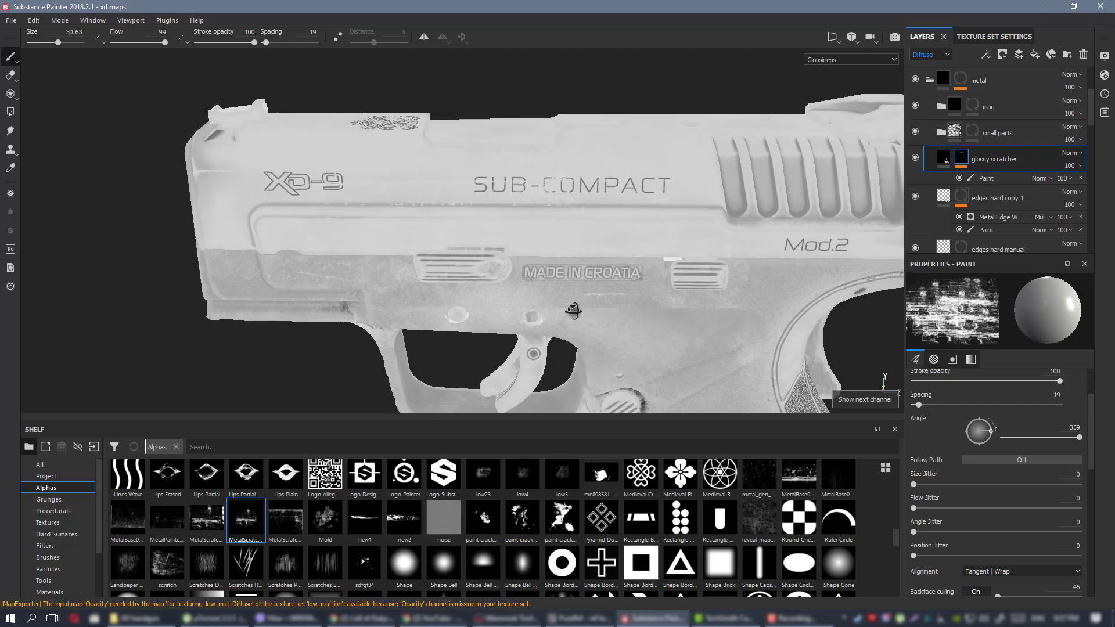
# Stamp the same metal scratches over the rear of the slide on the SPRINGFIELD ARMORY U.S.A. side, working in the material view.
pyautogui.moveTo(174, 349)
pyautogui.keyDown('alt'); pyautogui.mouseDown()
pyautogui.moveTo(602, 406)
pyautogui.moveTo(794, 386)
pyautogui.mouseUp(); pyautogui.keyUp('alt')
pyautogui.keyDown('alt'); pyautogui.moveTo(625, 247); pyautogui.dragTo(255, 159, button='middle'); pyautogui.keyUp('alt')
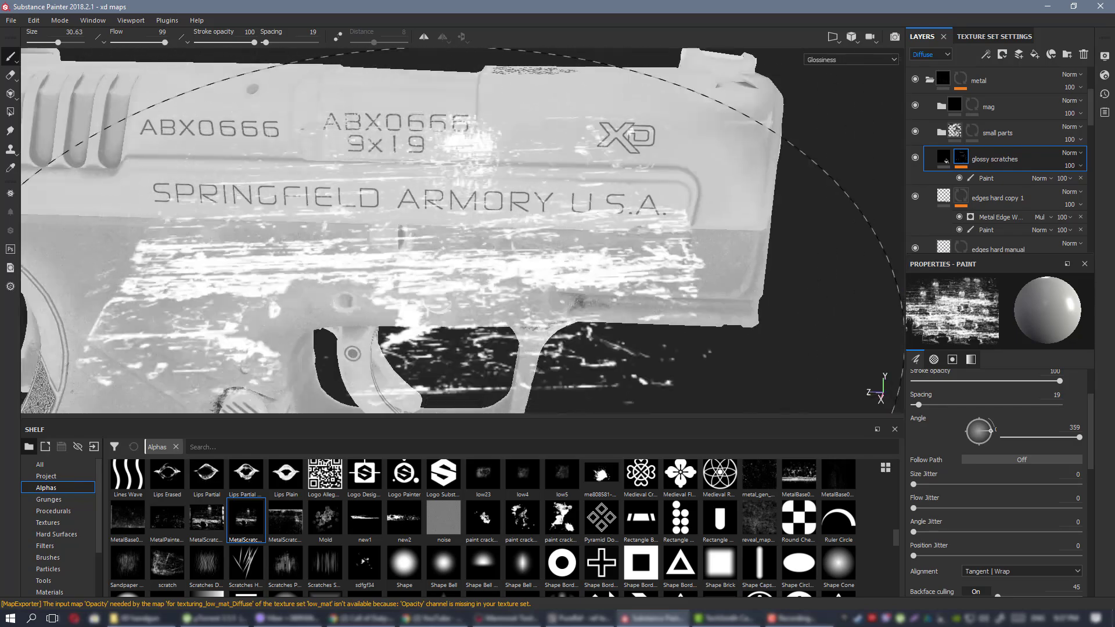
pyautogui.press('m')
pyautogui.keyDown('shift'); pyautogui.moveTo(519, 248); pyautogui.dragTo(438, 247, button='right'); pyautogui.keyUp('shift')
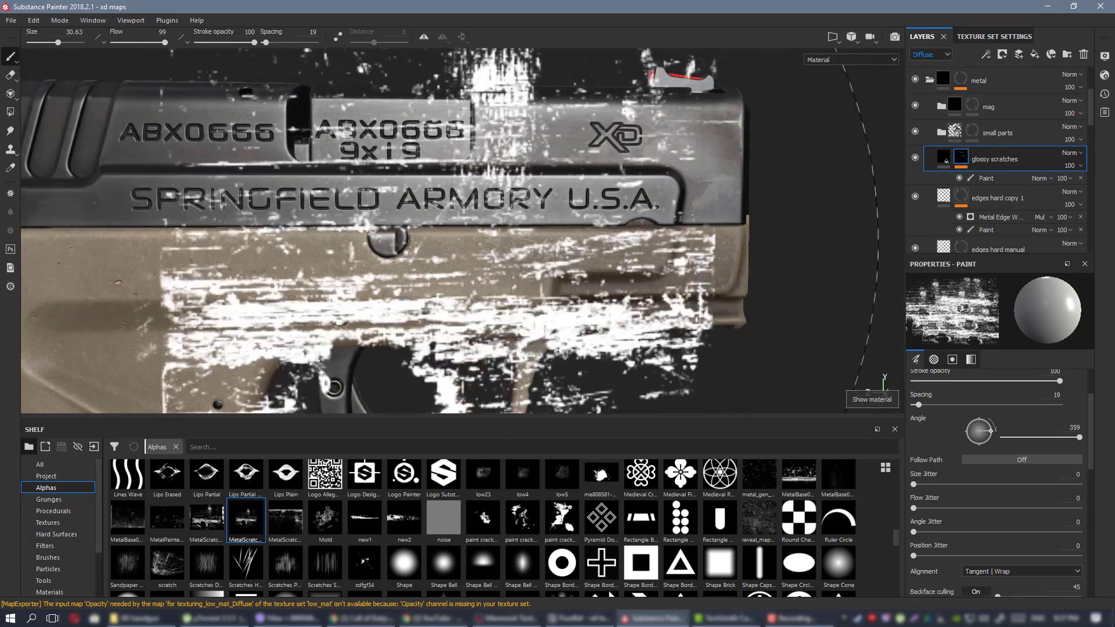
pyautogui.keyDown('alt'); pyautogui.moveTo(444, 243); pyautogui.dragTo(580, 244, button='middle'); pyautogui.keyUp('alt')
pyautogui.keyDown('alt'); pyautogui.moveTo(400, 241); pyautogui.dragTo(585, 241, button='middle'); pyautogui.keyUp('alt')
pyautogui.click(441, 244)
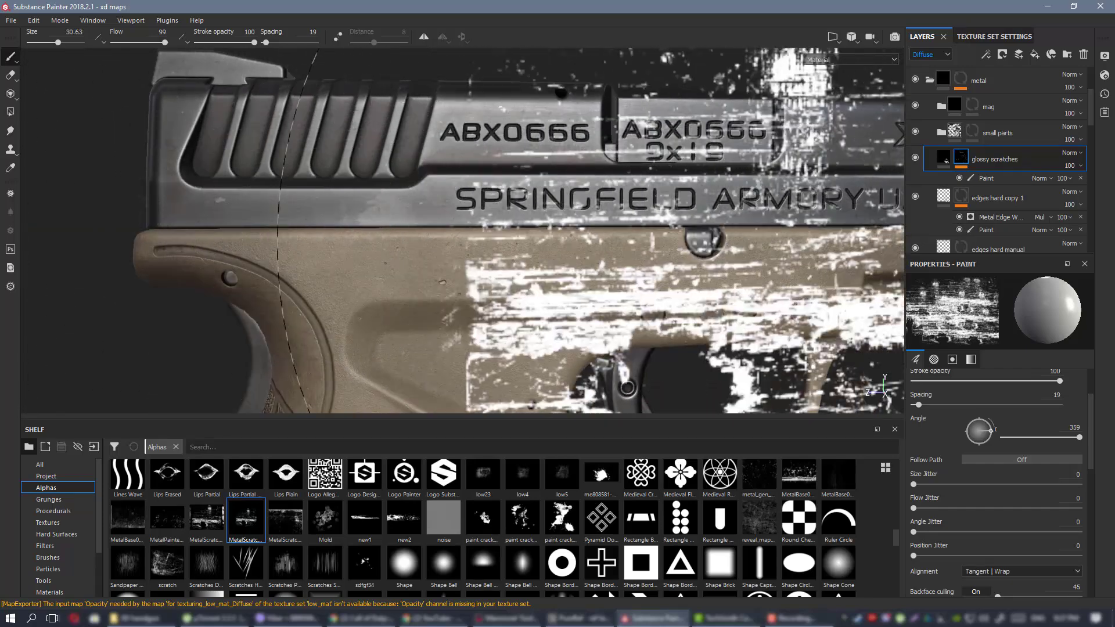
pyautogui.moveTo(775, 256)
pyautogui.keyDown('alt'); pyautogui.mouseDown()
pyautogui.moveTo(799, 255)
pyautogui.moveTo(742, 239)
pyautogui.mouseUp(); pyautogui.keyUp('alt')
# Erase the scratches from the slide's rear serrations with the Cement 1 brush at size about 1.5 and flow 100.
pyautogui.click(9, 74)
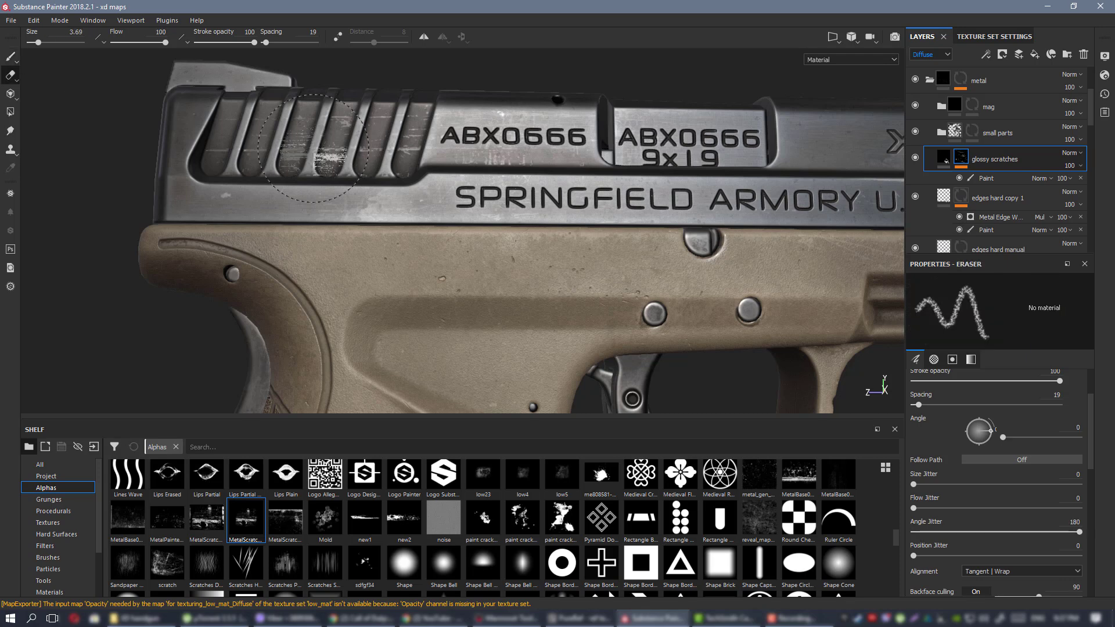
pyautogui.click(47, 557)
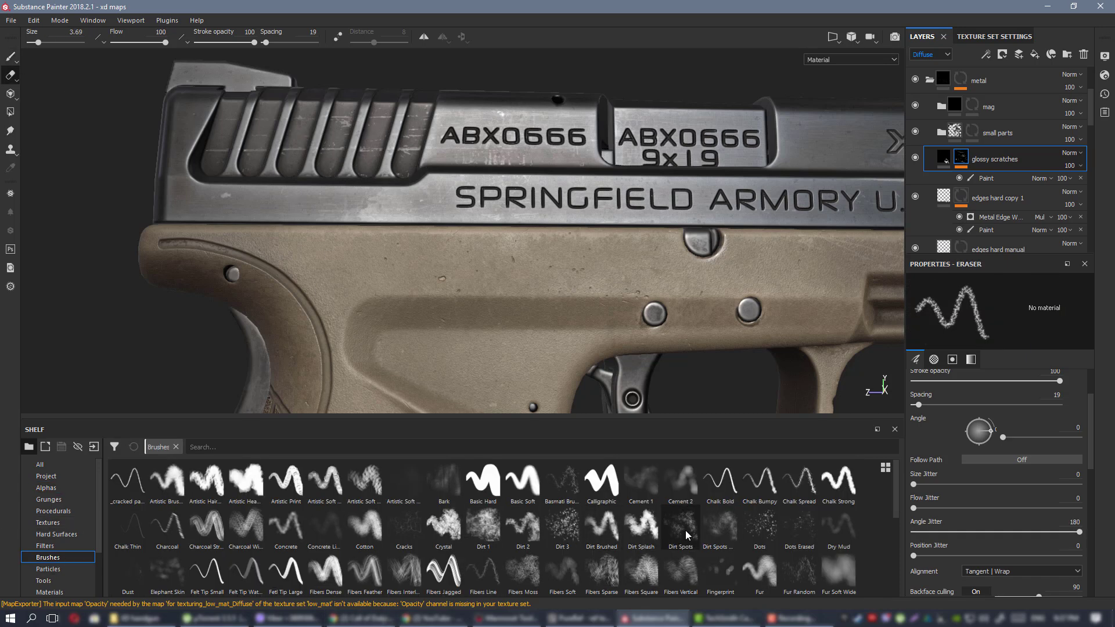
pyautogui.click(650, 487)
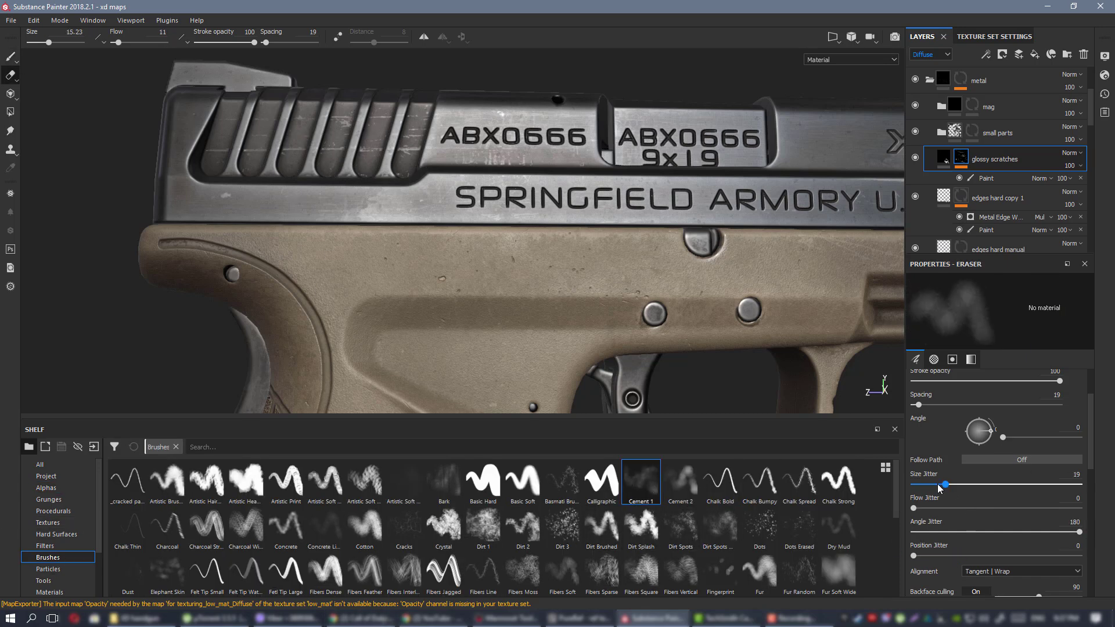
pyautogui.moveTo(376, 207)
pyautogui.keyDown('alt'); pyautogui.mouseDown(button='middle')
pyautogui.moveTo(392, 228)
pyautogui.moveTo(482, 275)
pyautogui.mouseUp(button='middle'); pyautogui.keyUp('alt')
pyautogui.moveTo(482, 274)
pyautogui.keyDown('alt'); pyautogui.mouseDown(button='right')
pyautogui.moveTo(487, 184)
pyautogui.moveTo(406, 183)
pyautogui.mouseUp(button='right'); pyautogui.keyUp('alt')
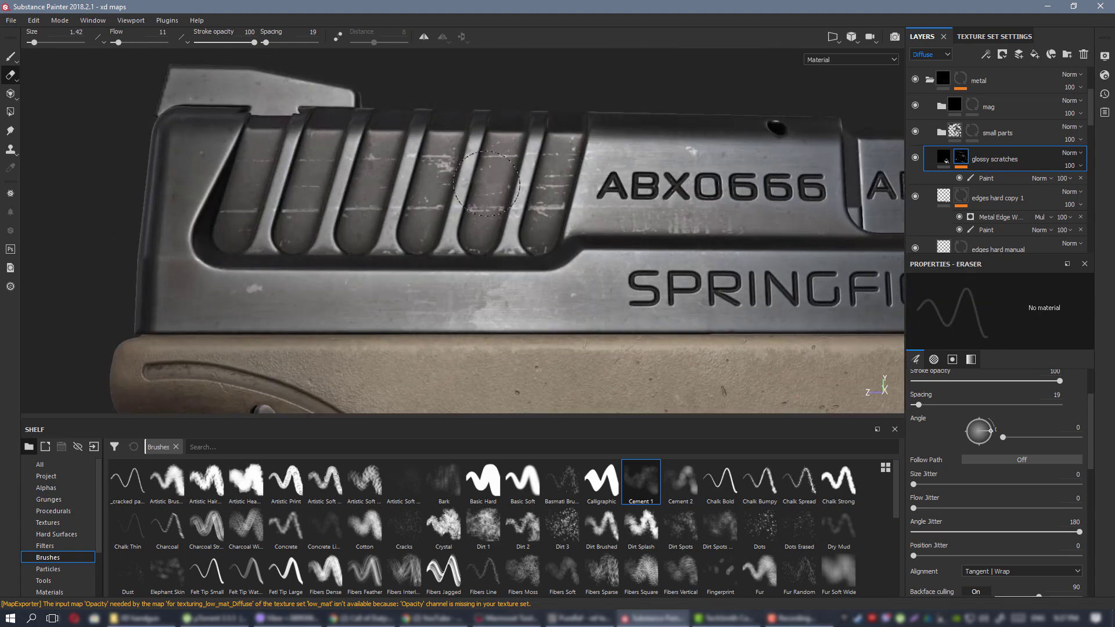
pyautogui.moveTo(458, 179); pyautogui.dragTo(440, 154)
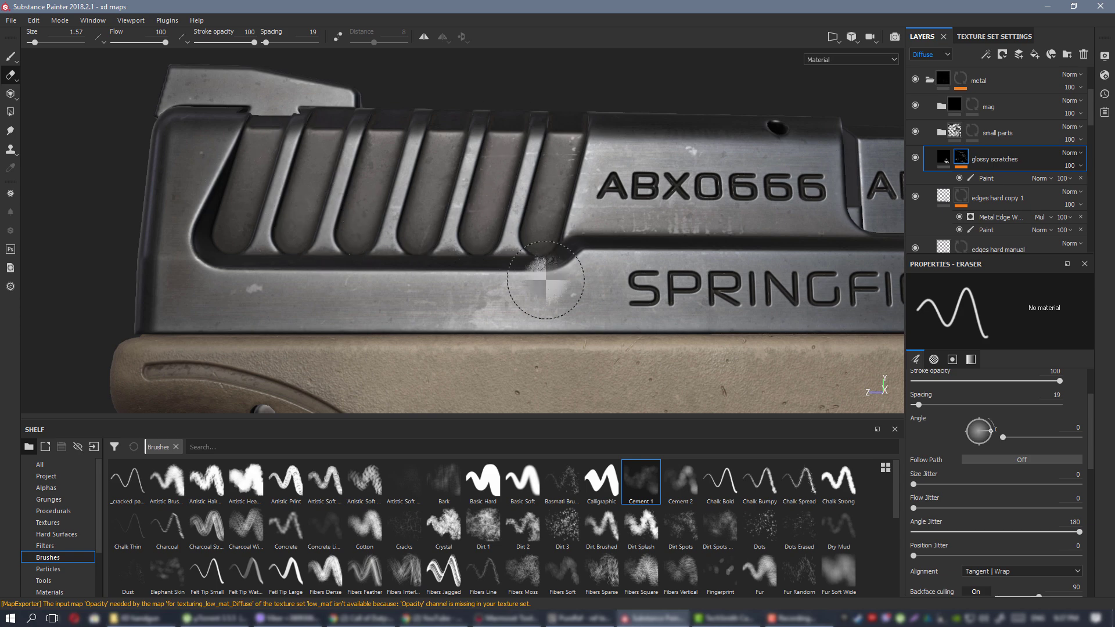
# Examine the SPRINGFIELD ARMORY U.S.A. side of the slide from above in the glossiness channel.
pyautogui.scroll(-3, 543, 281)
pyautogui.keyDown('alt'); pyautogui.moveTo(543, 281); pyautogui.dragTo(260, 277, button='middle'); pyautogui.keyUp('alt')
pyautogui.keyDown('alt'); pyautogui.moveTo(558, 256); pyautogui.dragTo(544, 318); pyautogui.keyUp('alt')
pyautogui.press('c')
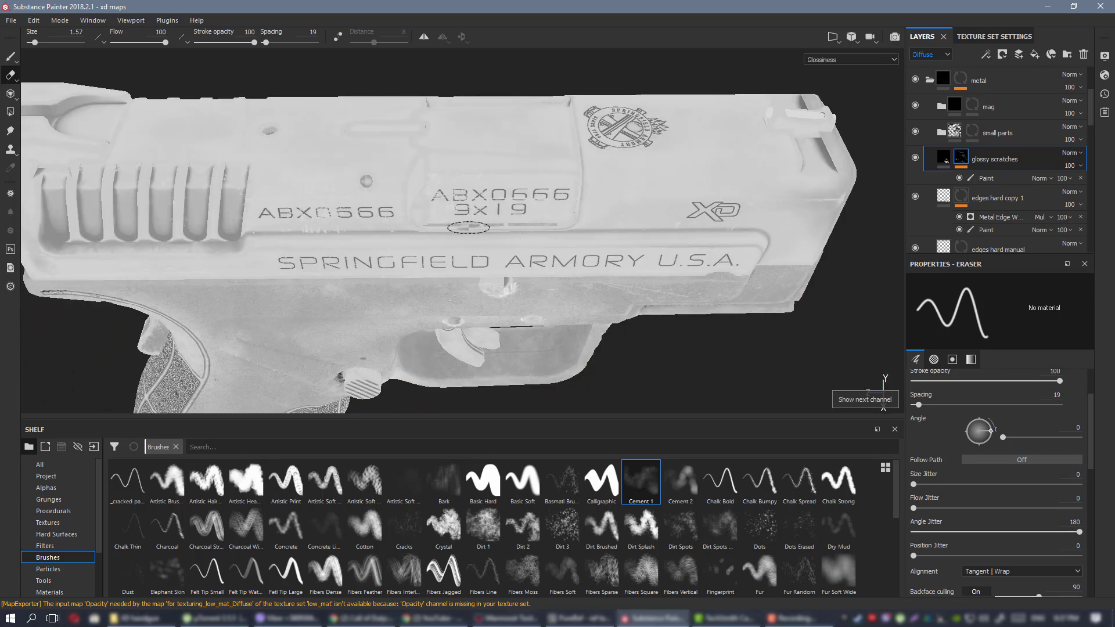
# Set the glossy scratches layer's blending mode to Overlay in the Glossiness channel.
pyautogui.keyDown('alt'); pyautogui.moveTo(468, 227); pyautogui.dragTo(422, 314, button='right'); pyautogui.keyUp('alt')
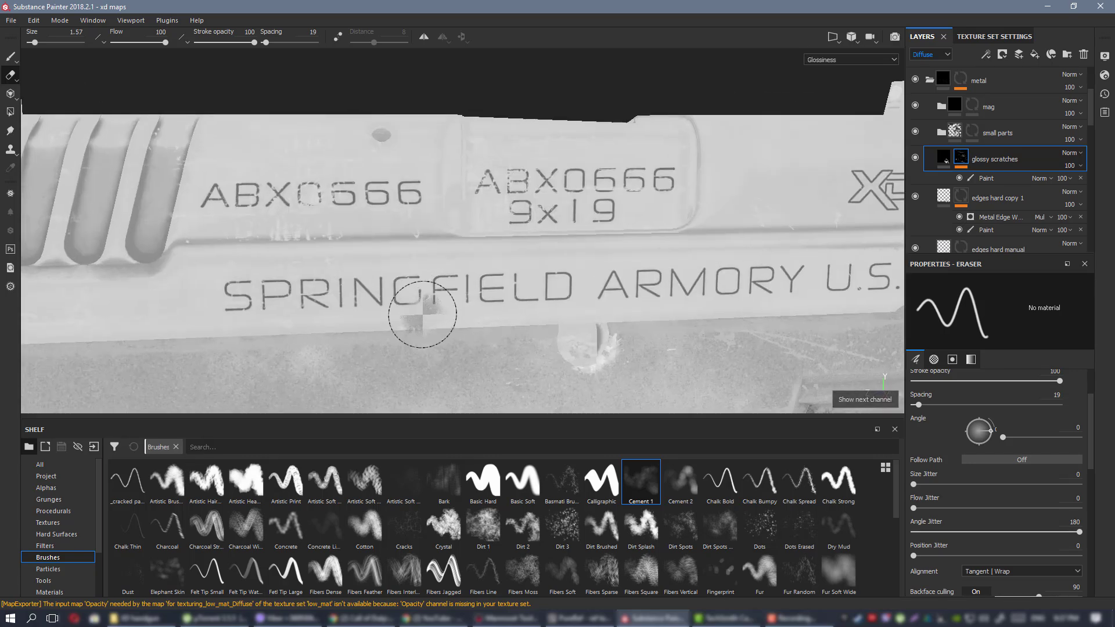
pyautogui.click(930, 54)
pyautogui.click(1101, 162)
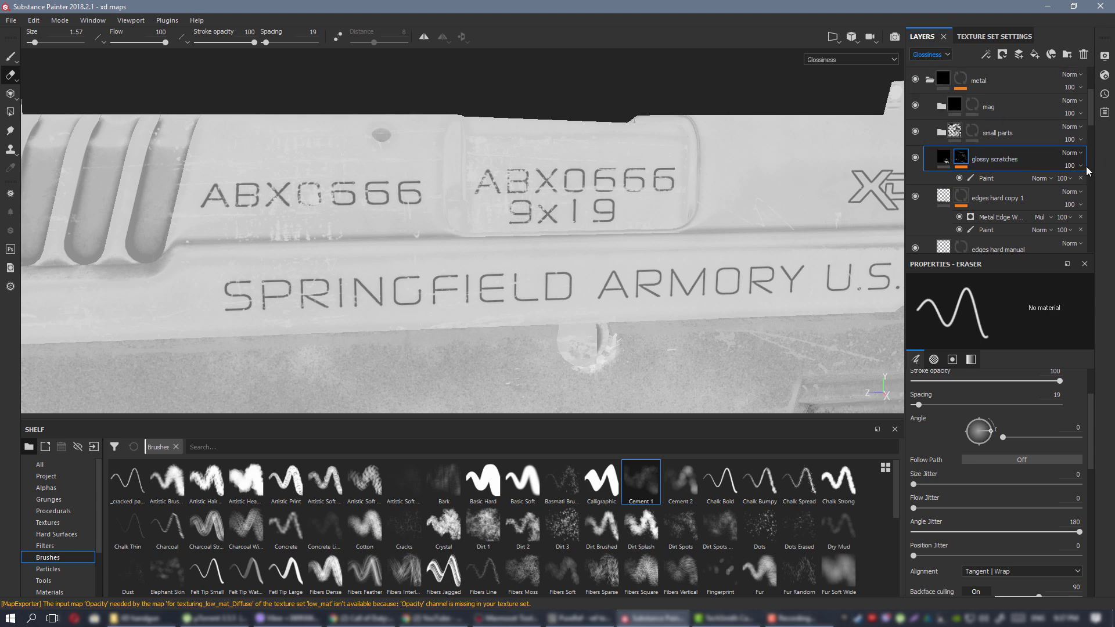
pyautogui.click(1080, 154)
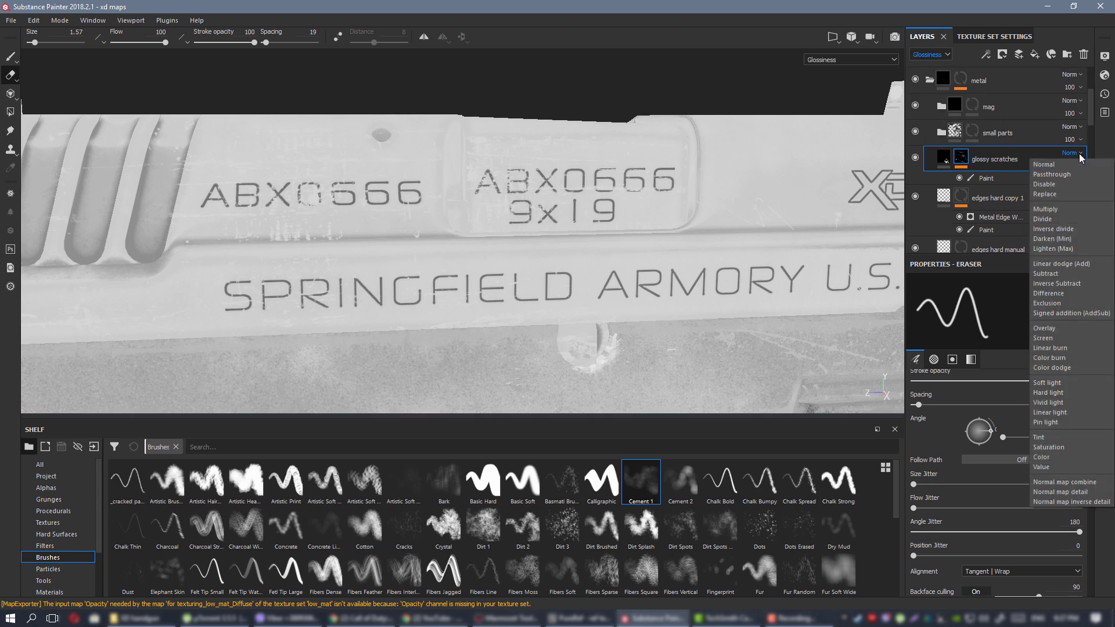
pyautogui.click(1062, 328)
pyautogui.scroll(-2, 543, 252)
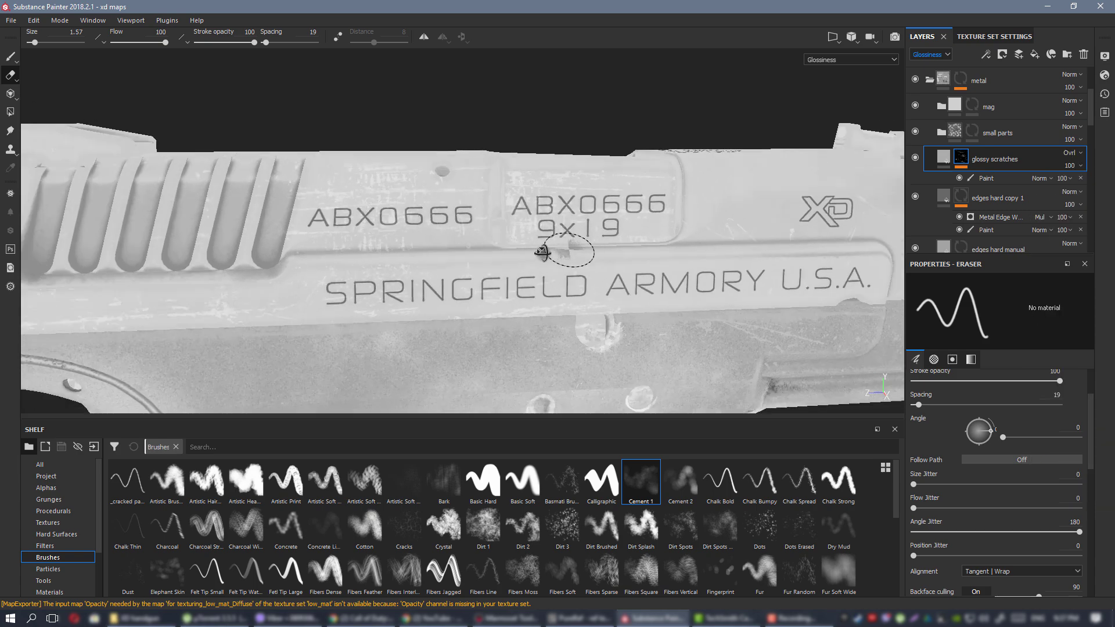
# Check the scratches on the SUB-COMPACT side in the material view and set the glossy scratches fill's glossiness to 0.5455.
pyautogui.keyDown('alt'); pyautogui.moveTo(542, 251); pyautogui.dragTo(859, 238); pyautogui.keyUp('alt')
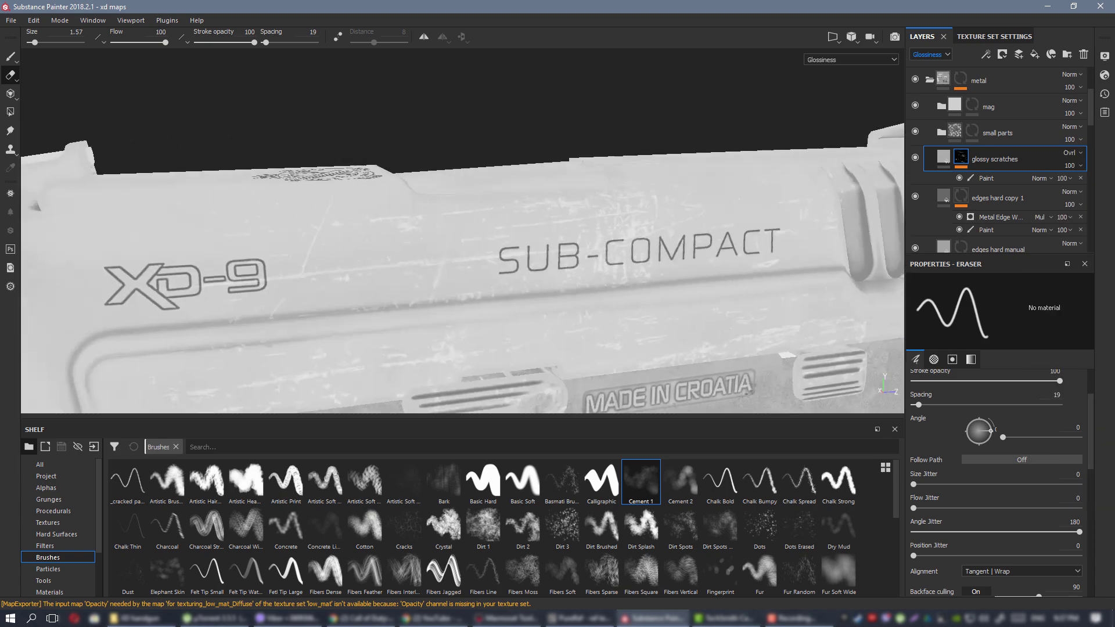
pyautogui.press('m')
pyautogui.keyDown('alt'); pyautogui.moveTo(673, 288); pyautogui.dragTo(632, 258); pyautogui.keyUp('alt')
pyautogui.keyDown('shift'); pyautogui.moveTo(632, 259); pyautogui.dragTo(552, 261, button='right'); pyautogui.keyUp('shift')
pyautogui.keyDown('alt'); pyautogui.moveTo(552, 262); pyautogui.dragTo(493, 292); pyautogui.keyUp('alt')
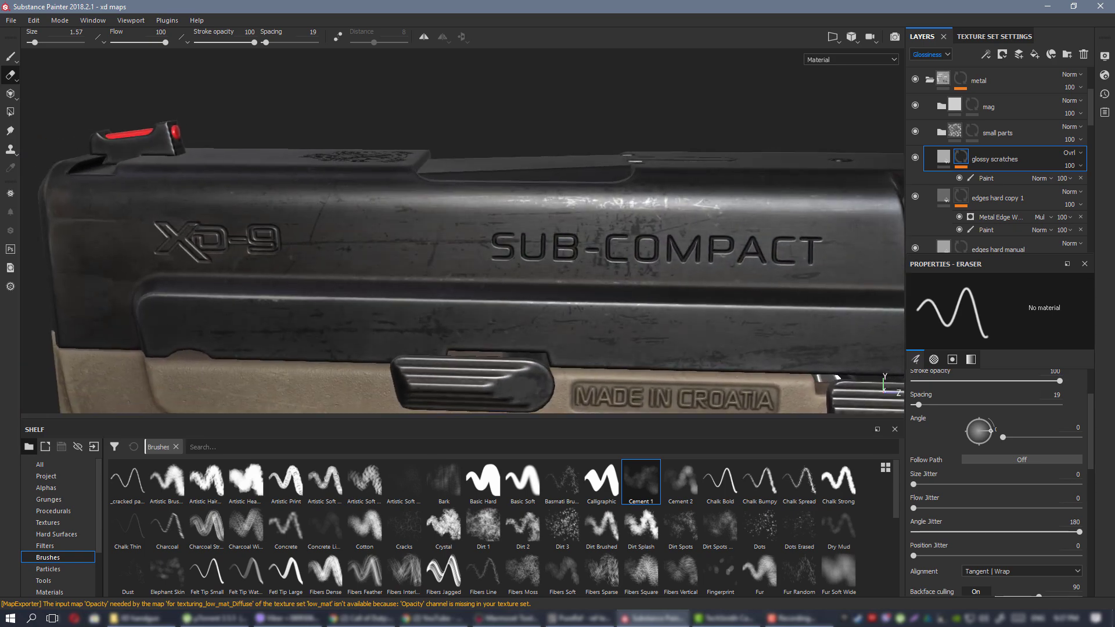
pyautogui.click(944, 157)
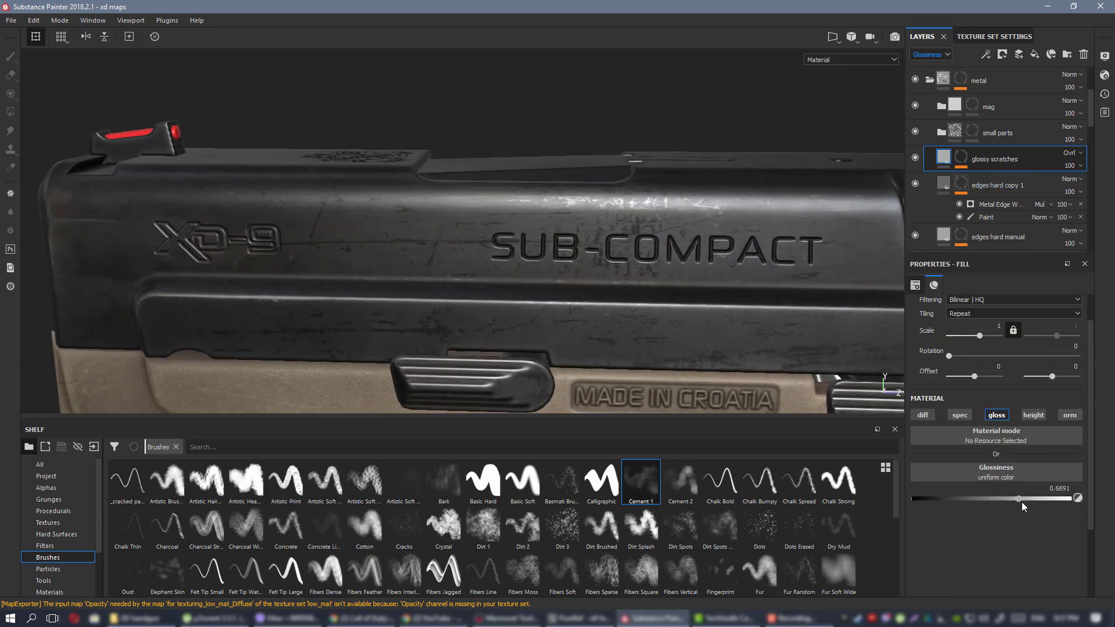
pyautogui.moveTo(1014, 499); pyautogui.dragTo(998, 501)
# Examine the slide's glossy scratches on the SUB-COMPACT side and from above in the glossiness channel and the material view.
pyautogui.keyDown('alt'); pyautogui.moveTo(679, 366); pyautogui.dragTo(558, 274); pyautogui.keyUp('alt')
pyautogui.press('c')
pyautogui.keyDown('alt'); pyautogui.moveTo(447, 337); pyautogui.dragTo(611, 296, button='middle'); pyautogui.keyUp('alt')
pyautogui.keyDown('alt'); pyautogui.moveTo(610, 296); pyautogui.dragTo(656, 343, button='right'); pyautogui.keyUp('alt')
pyautogui.keyDown('alt'); pyautogui.moveTo(656, 342); pyautogui.dragTo(642, 309); pyautogui.keyUp('alt')
pyautogui.keyDown('alt'); pyautogui.moveTo(642, 308); pyautogui.dragTo(437, 219, button='right'); pyautogui.keyUp('alt')
pyautogui.keyDown('alt'); pyautogui.moveTo(438, 219); pyautogui.dragTo(476, 187); pyautogui.keyUp('alt')
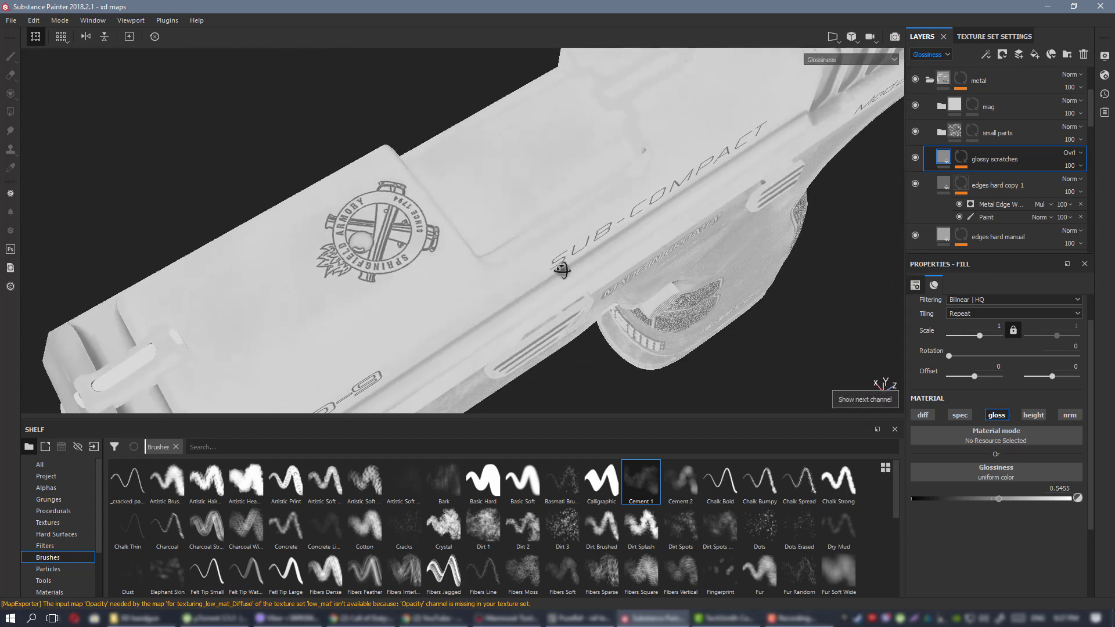
pyautogui.press('m')
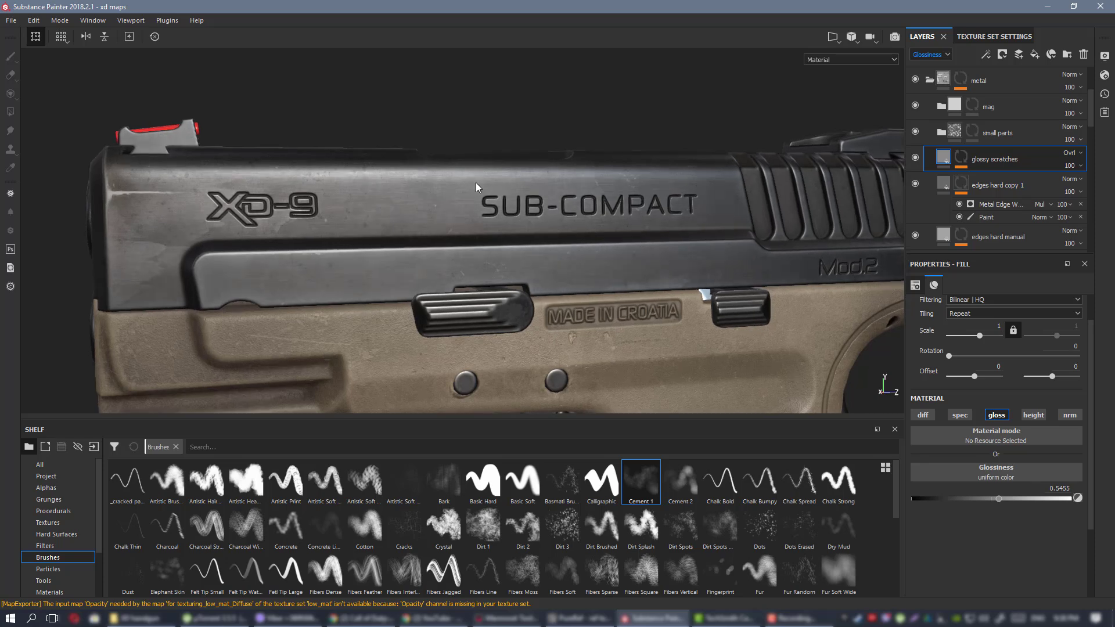
# Export the low_mat texture set as 16-bit PNG maps with the PBR SpecGloss configuration.
pyautogui.hotkey('ctrl', 'shift', 'e')
pyautogui.click(702, 504)
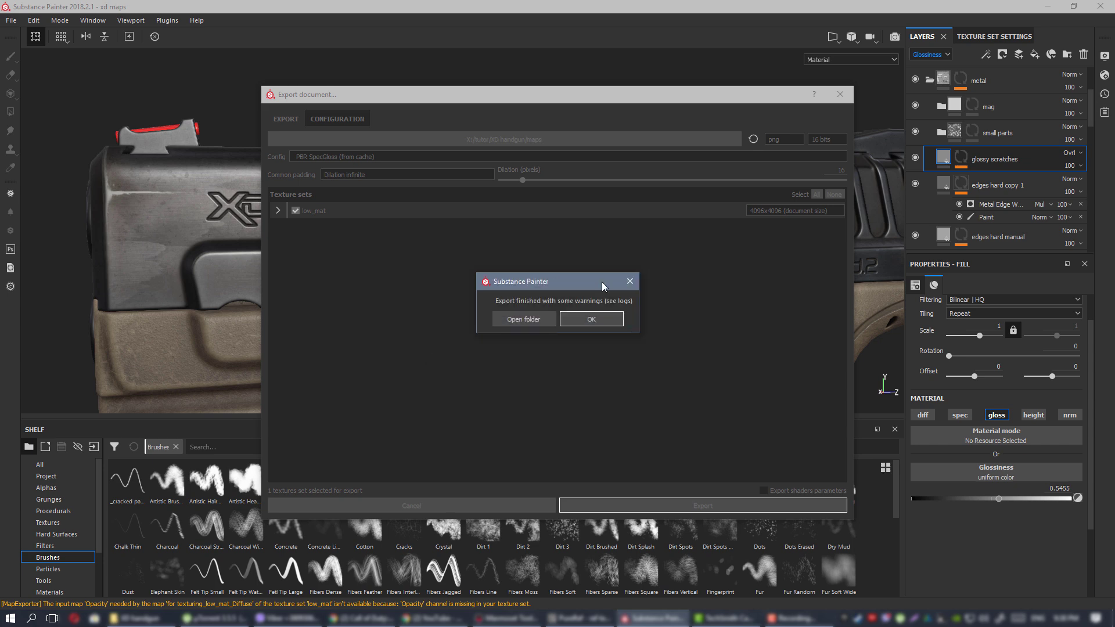
pyautogui.click(602, 320)
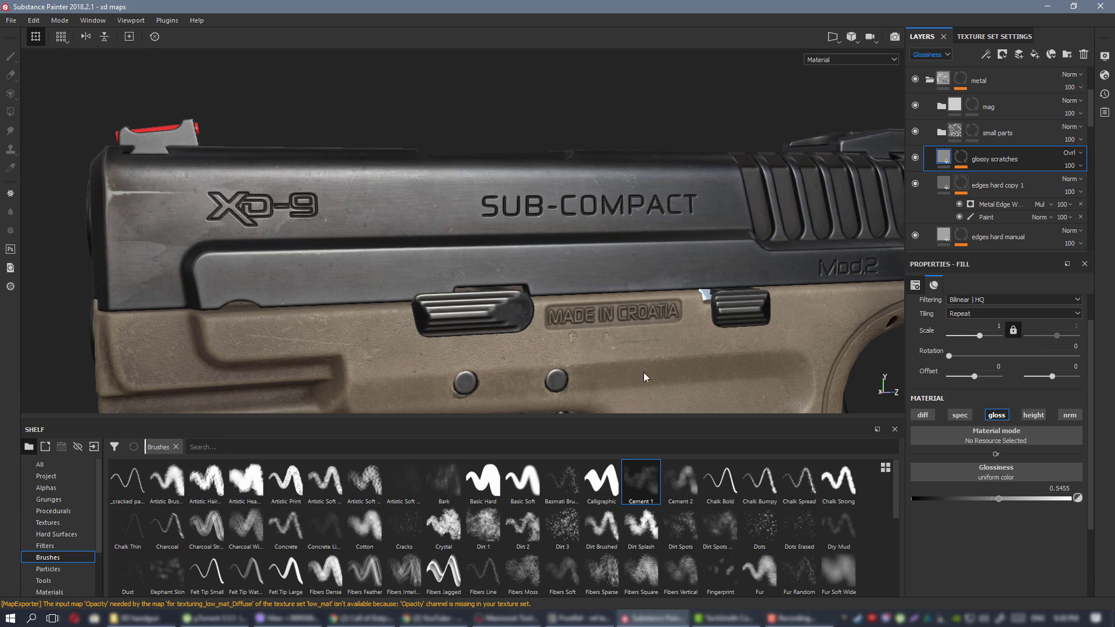
# Switch to Marmoset Toolbag, examine the SPRINGFIELD ARMORY U.S.A. side of the pistol and toggle the viewport's performance mode.
pyautogui.hotkey('alt', 'Tab')
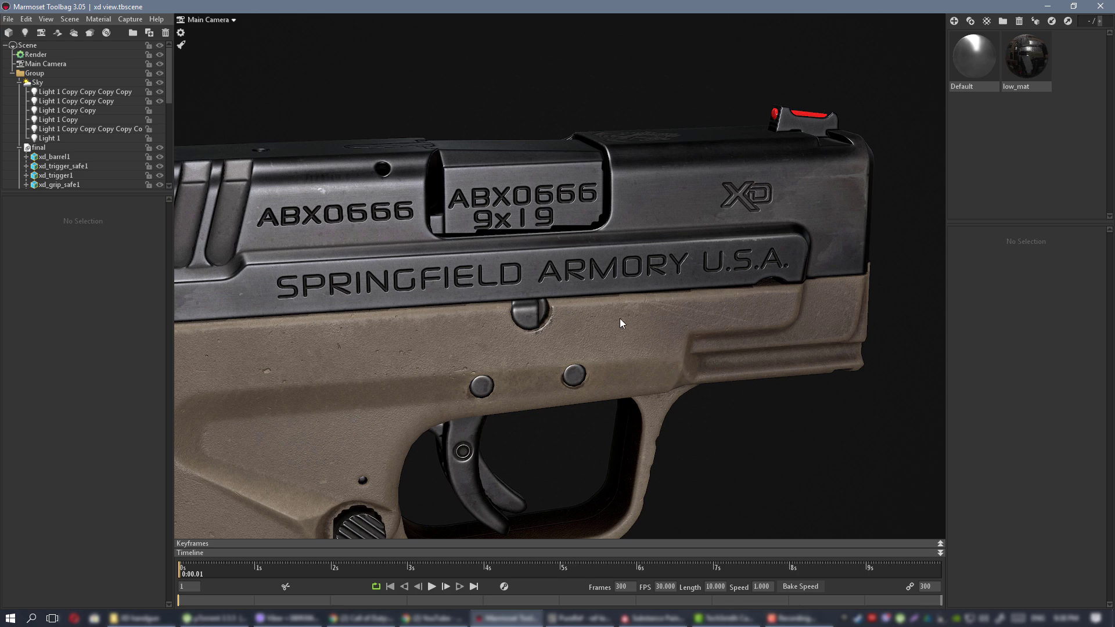
pyautogui.moveTo(619, 318); pyautogui.dragTo(640, 354)
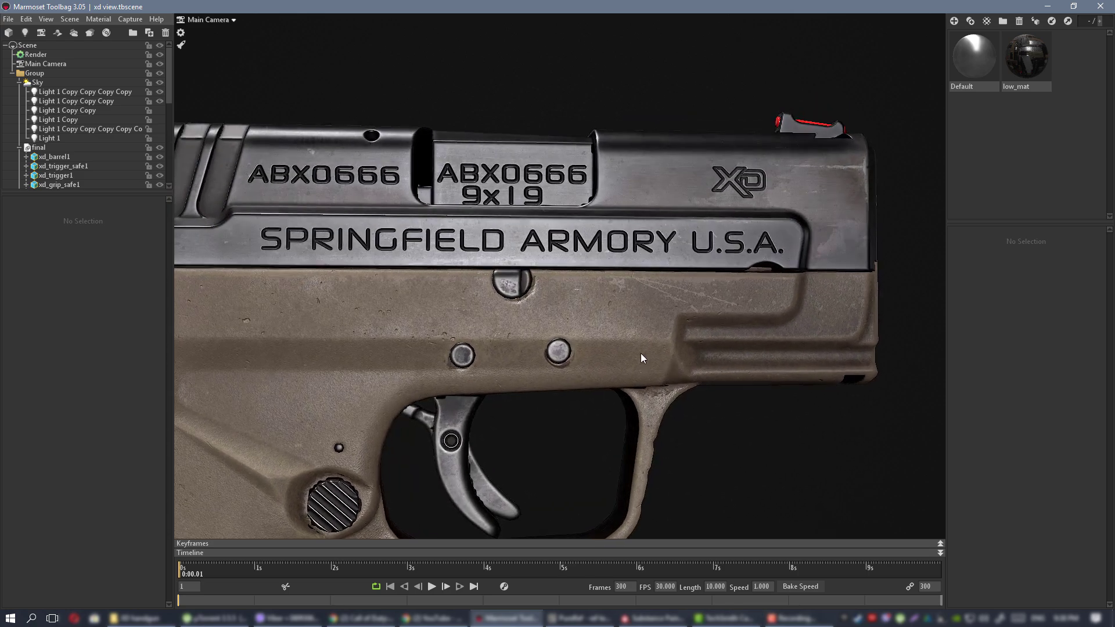
pyautogui.moveTo(641, 353); pyautogui.dragTo(585, 329, button='right')
pyautogui.moveTo(585, 329); pyautogui.dragTo(602, 350)
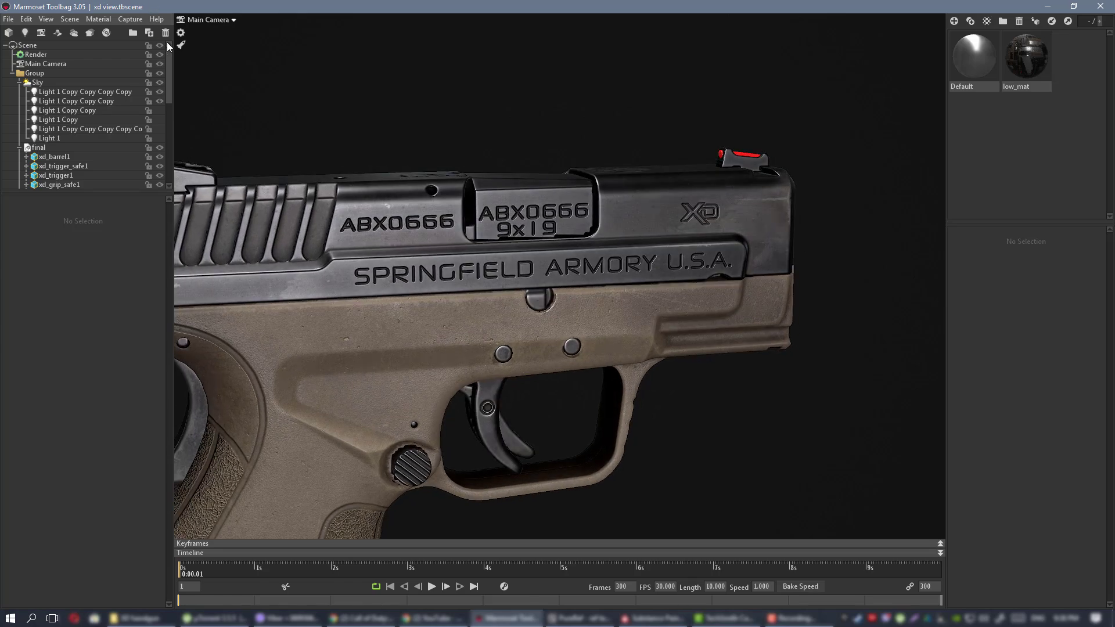
pyautogui.click(183, 45)
# Examine how the slide's scratches catch the light on the SUB-COMPACT side in the render.
pyautogui.moveTo(285, 152); pyautogui.dragTo(503, 170, button='middle')
pyautogui.moveTo(502, 170); pyautogui.dragTo(657, 179)
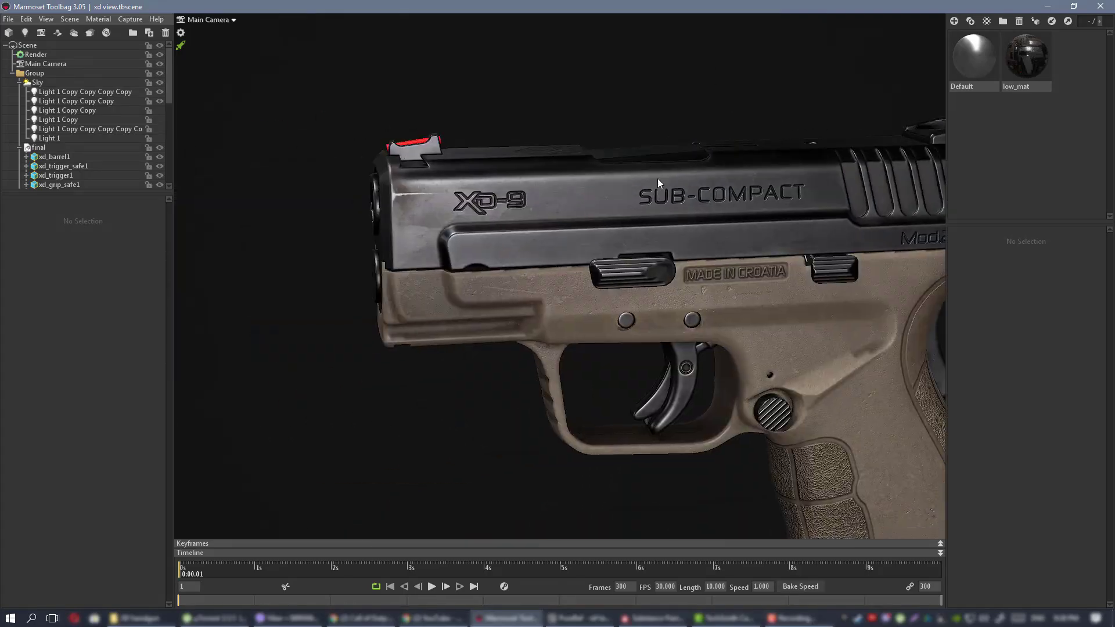
pyautogui.scroll(5, 644, 221)
pyautogui.scroll(-4, 638, 238)
pyautogui.moveTo(638, 238); pyautogui.dragTo(512, 208)
pyautogui.scroll(-1, 636, 227)
pyautogui.scroll(-2, 416, 173)
pyautogui.moveTo(415, 173); pyautogui.dragTo(607, 214, button='middle')
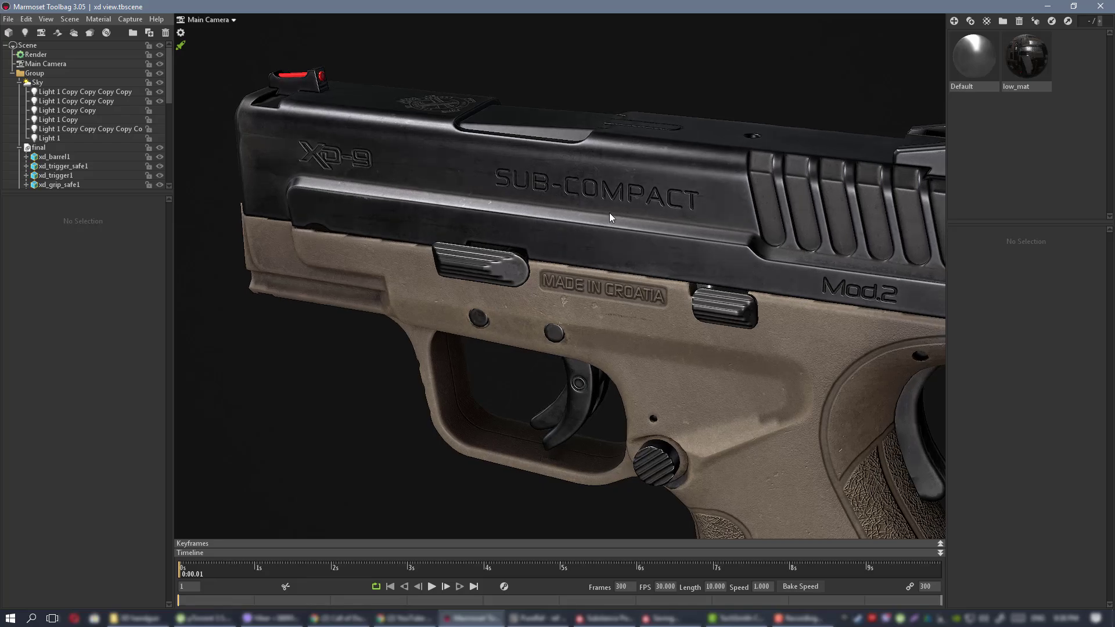
# Examine the slide's reflections and scratches on the SPRINGFIELD ARMORY U.S.A. side under changing light and viewing angles.
pyautogui.moveTo(608, 213); pyautogui.dragTo(499, 194)
pyautogui.moveTo(499, 194); pyautogui.dragTo(573, 242, button='right')
pyautogui.moveTo(574, 243); pyautogui.dragTo(529, 178)
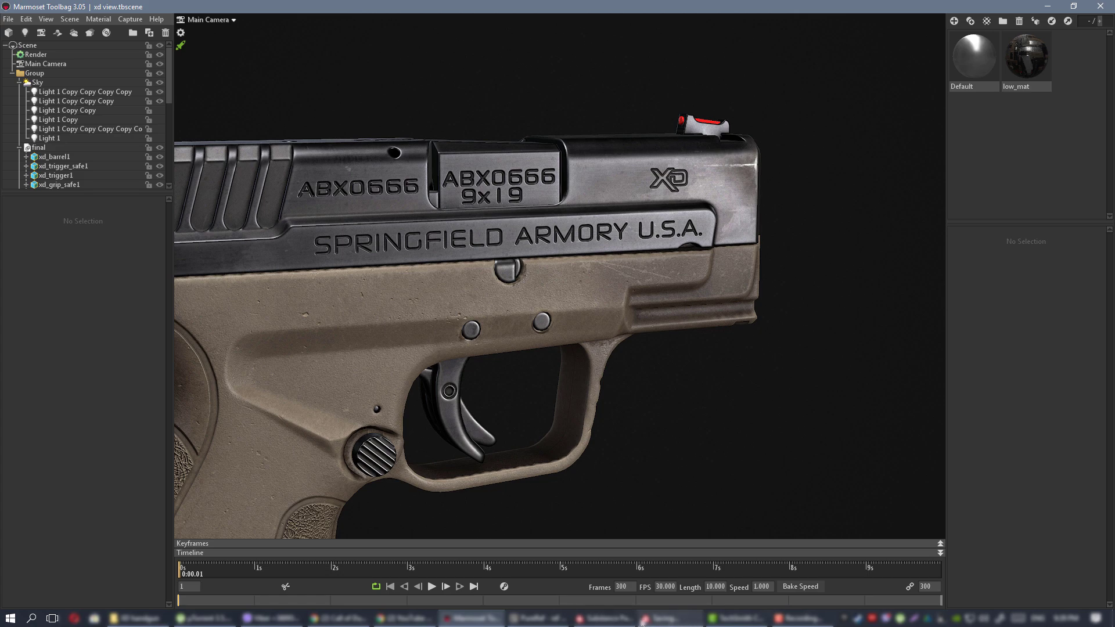
pyautogui.moveTo(464, 264); pyautogui.dragTo(483, 280)
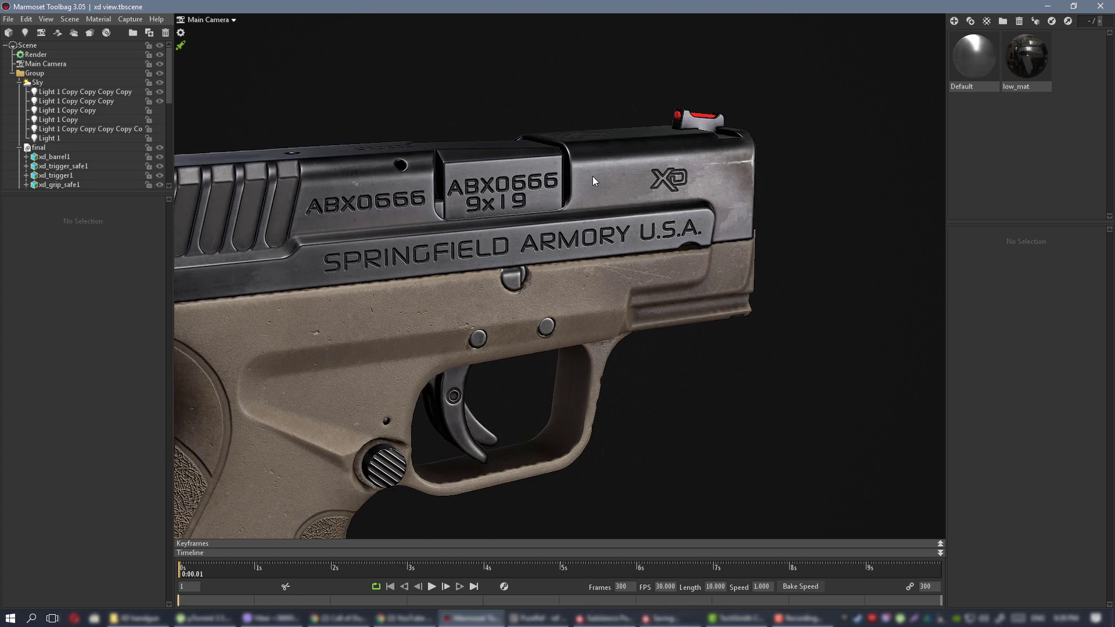
pyautogui.moveTo(575, 271); pyautogui.dragTo(612, 305)
pyautogui.scroll(5, 597, 293)
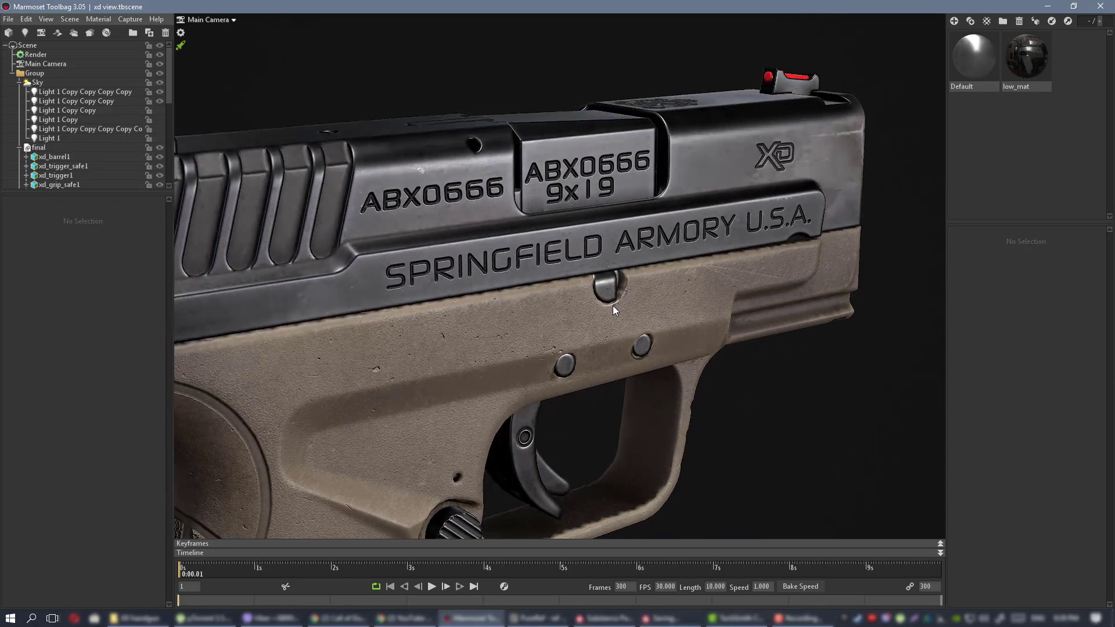
pyautogui.moveTo(612, 306); pyautogui.dragTo(483, 273, button='right')
pyautogui.moveTo(484, 276); pyautogui.dragTo(575, 270)
# Return to Substance Painter and set the glossy scratches fill's glossiness to 0.5673, checking the slide near the front sight.
pyautogui.click(666, 616)
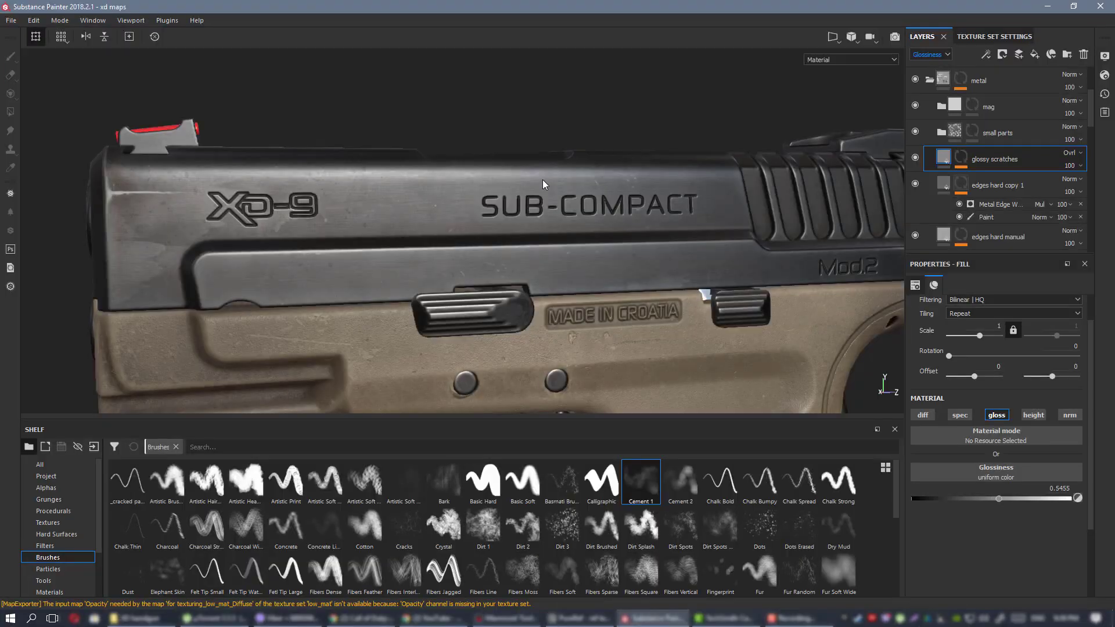
pyautogui.scroll(2, 542, 179)
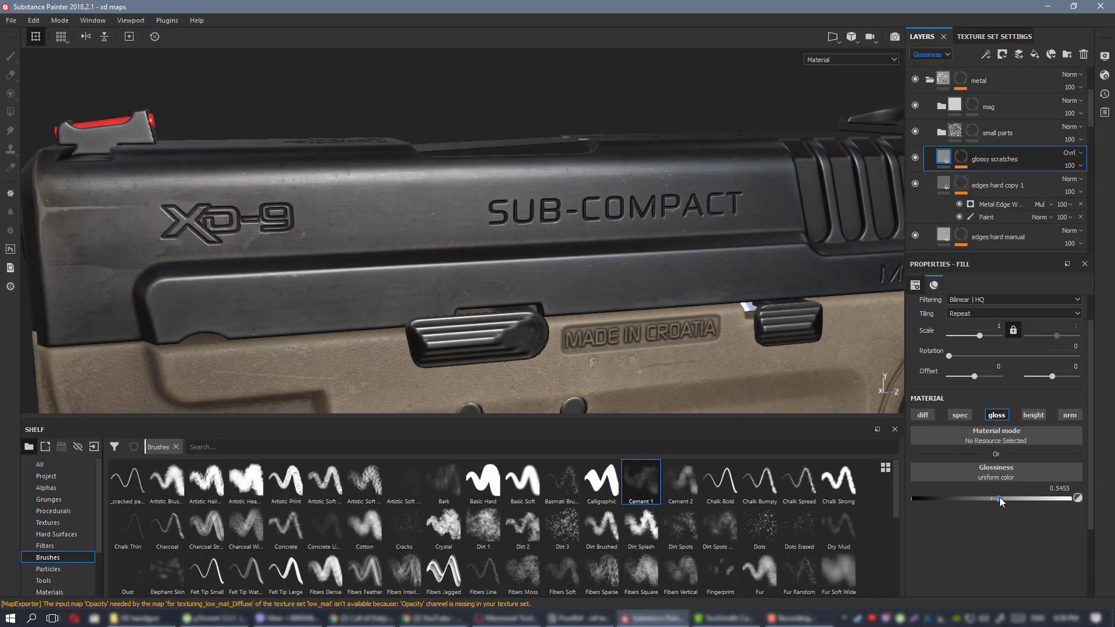
pyautogui.click(1001, 498)
pyautogui.keyDown('alt'); pyautogui.moveTo(577, 300); pyautogui.dragTo(395, 219, button='right'); pyautogui.keyUp('alt')
pyautogui.keyDown('alt'); pyautogui.moveTo(395, 218); pyautogui.dragTo(541, 180); pyautogui.keyUp('alt')
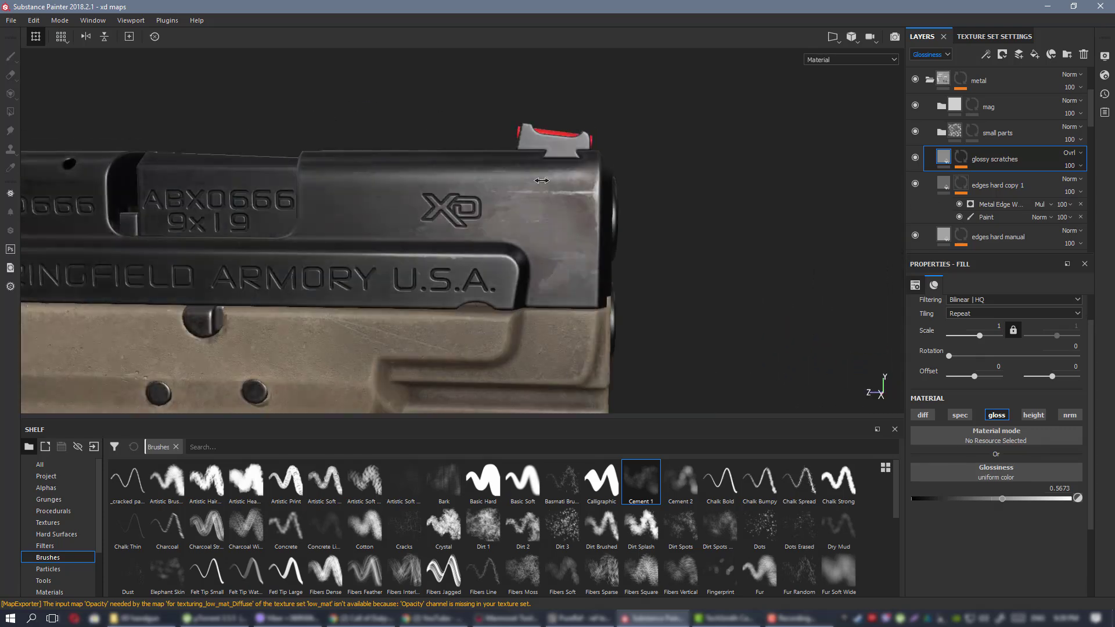
# Activate the eraser on the glossy scratches mask and give it a painted-metal alpha from the alpha library.
pyautogui.press('e')
pyautogui.click(394, 374)
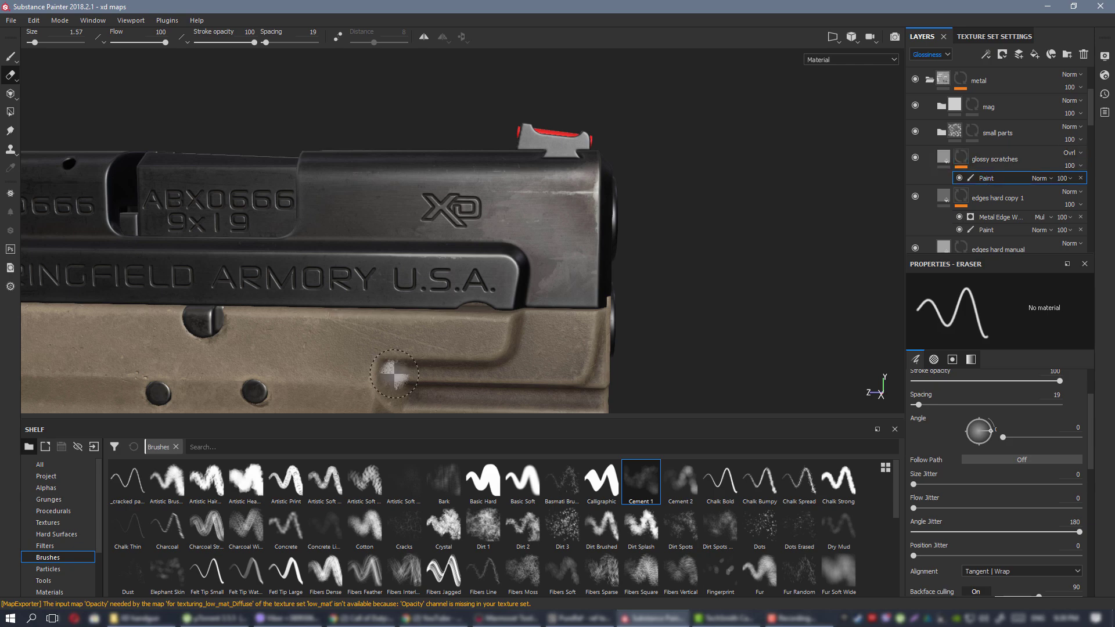
pyautogui.click(46, 488)
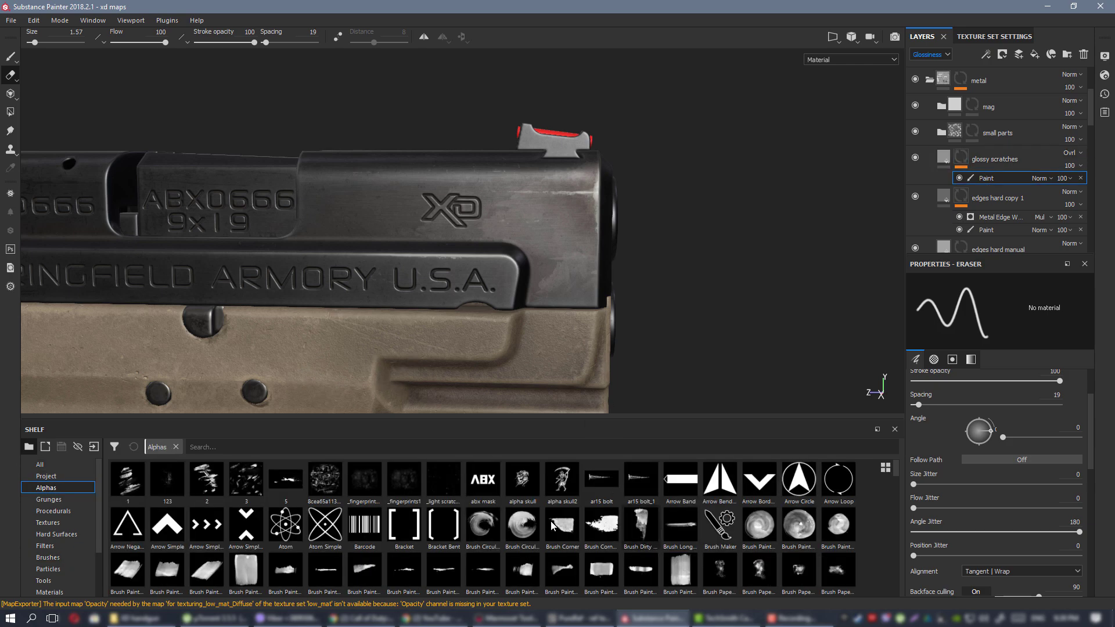
pyautogui.scroll(-3, 456, 513)
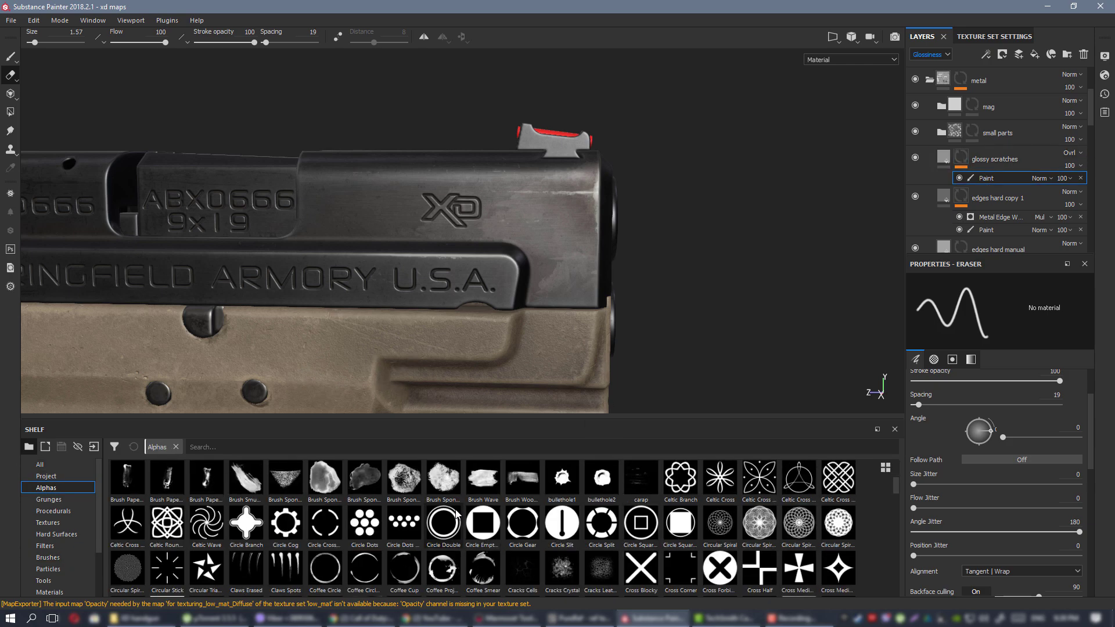
pyautogui.scroll(-3, 455, 514)
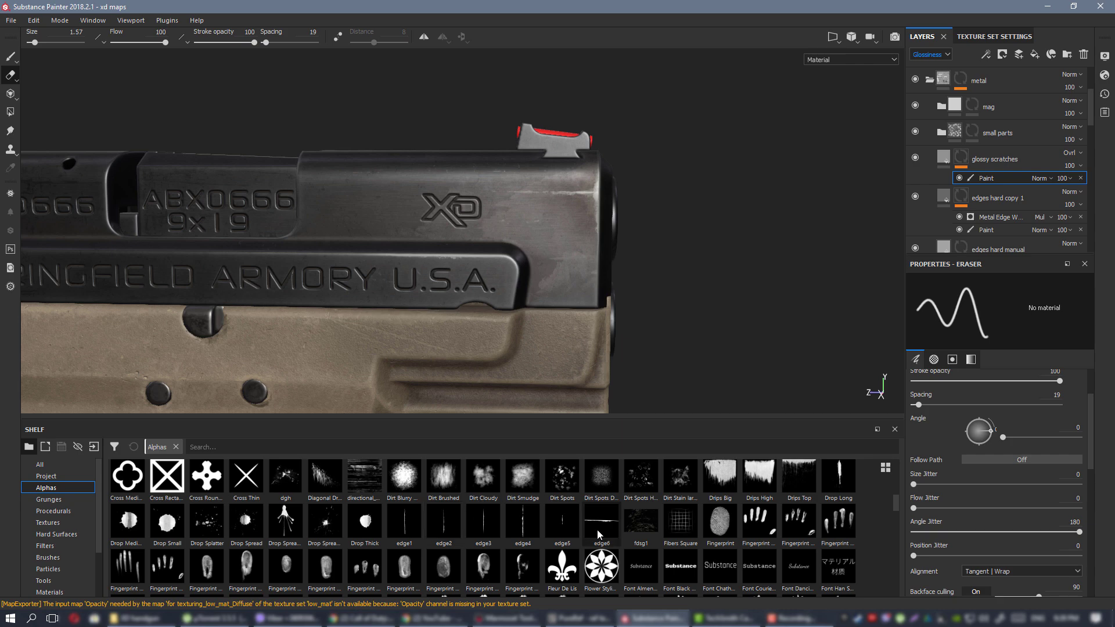
pyautogui.scroll(-3, 621, 514)
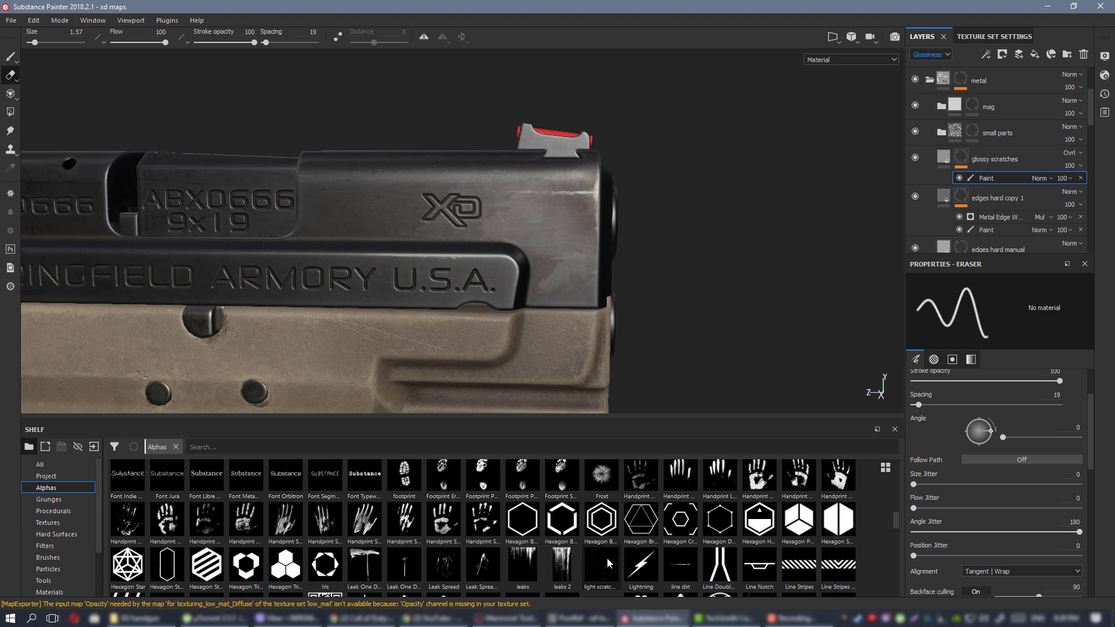
pyautogui.moveTo(566, 562)
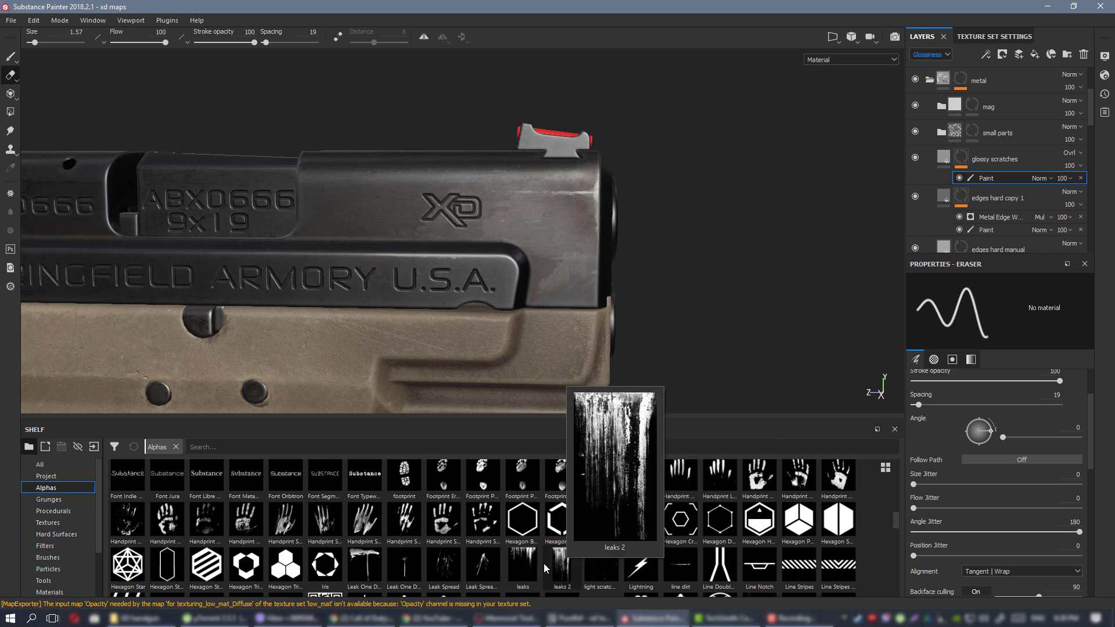
pyautogui.moveTo(486, 564)
pyautogui.scroll(-3, 486, 568)
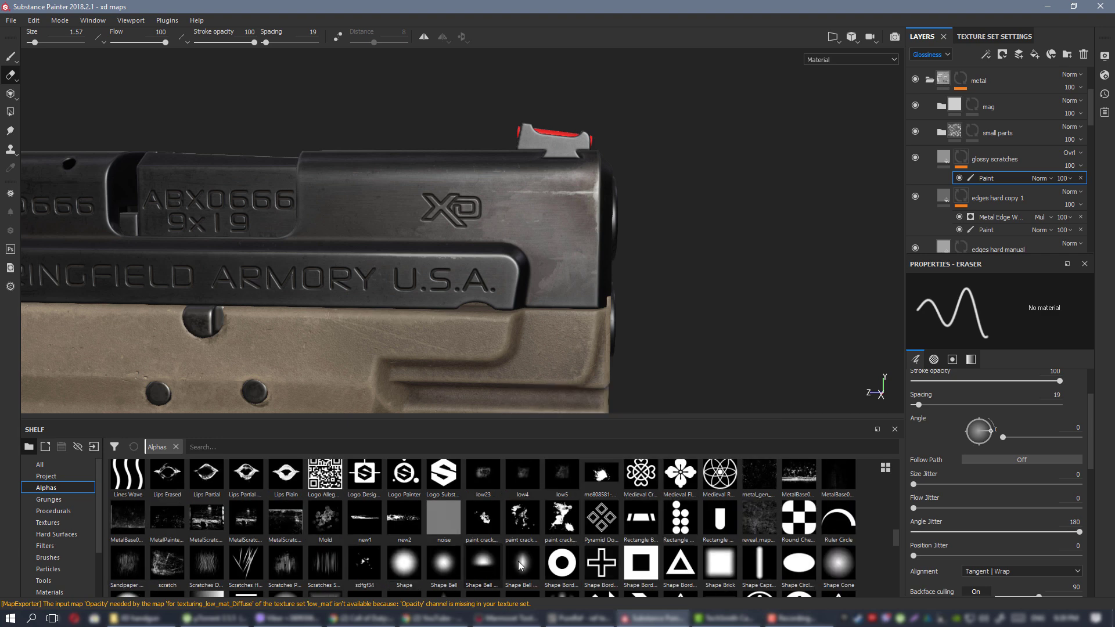
pyautogui.moveTo(830, 482)
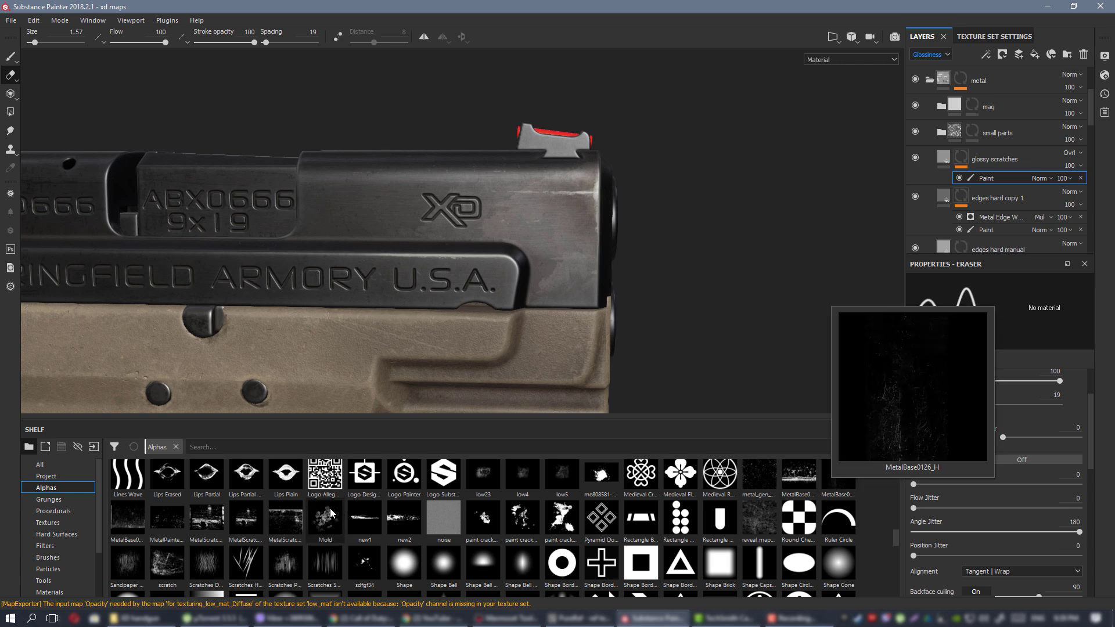
pyautogui.click(158, 522)
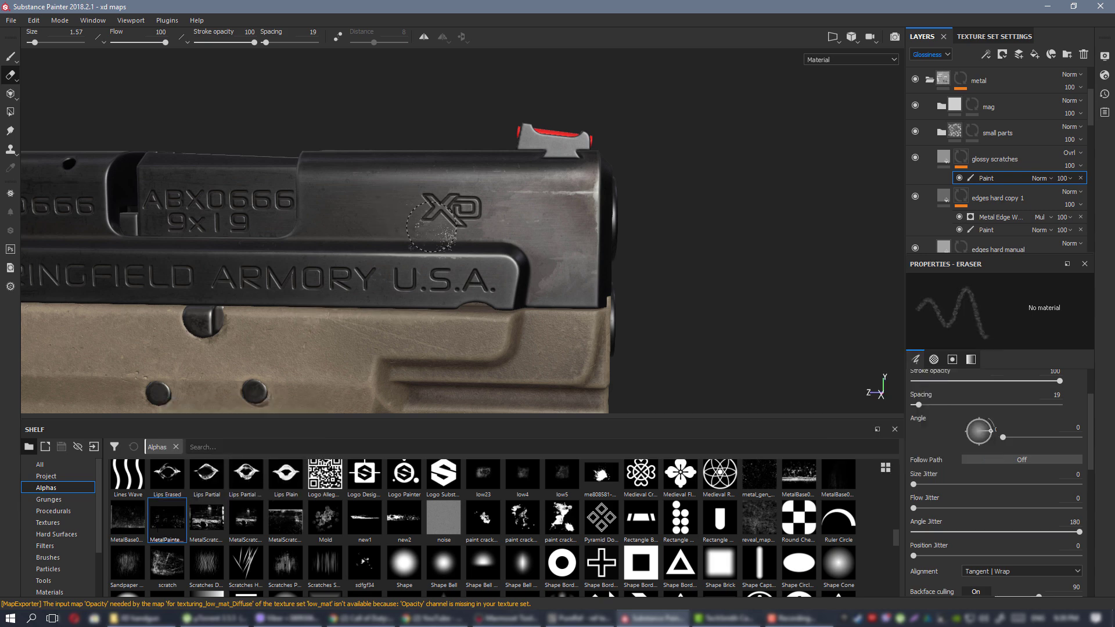
# Load the Cement 1 brush into the eraser and set its position jitter and size jitter to 0.
pyautogui.click(50, 556)
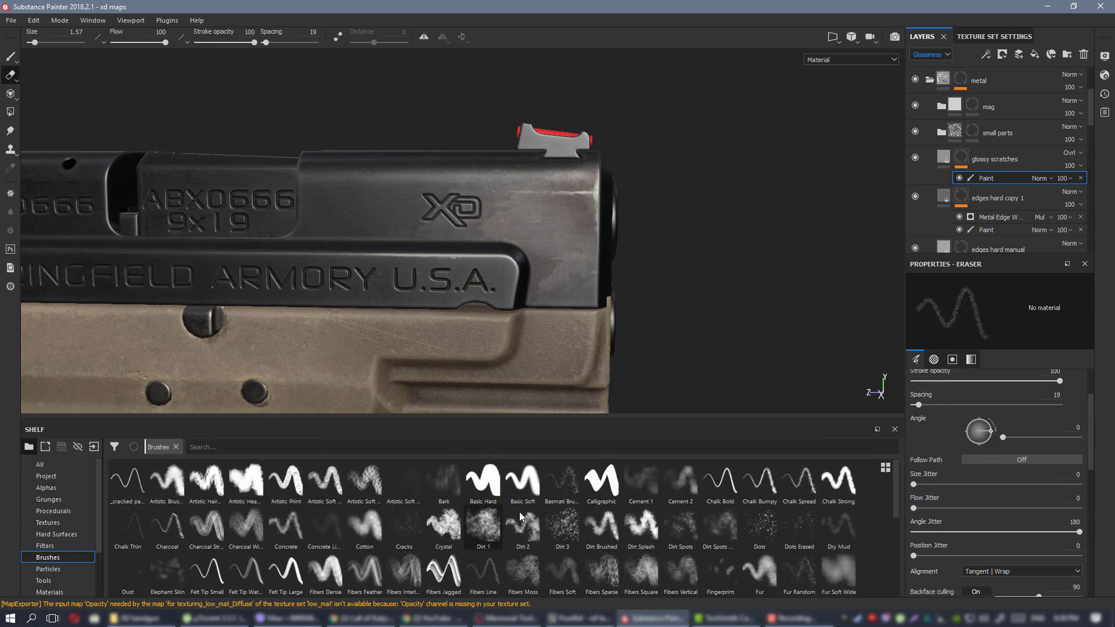
pyautogui.click(641, 480)
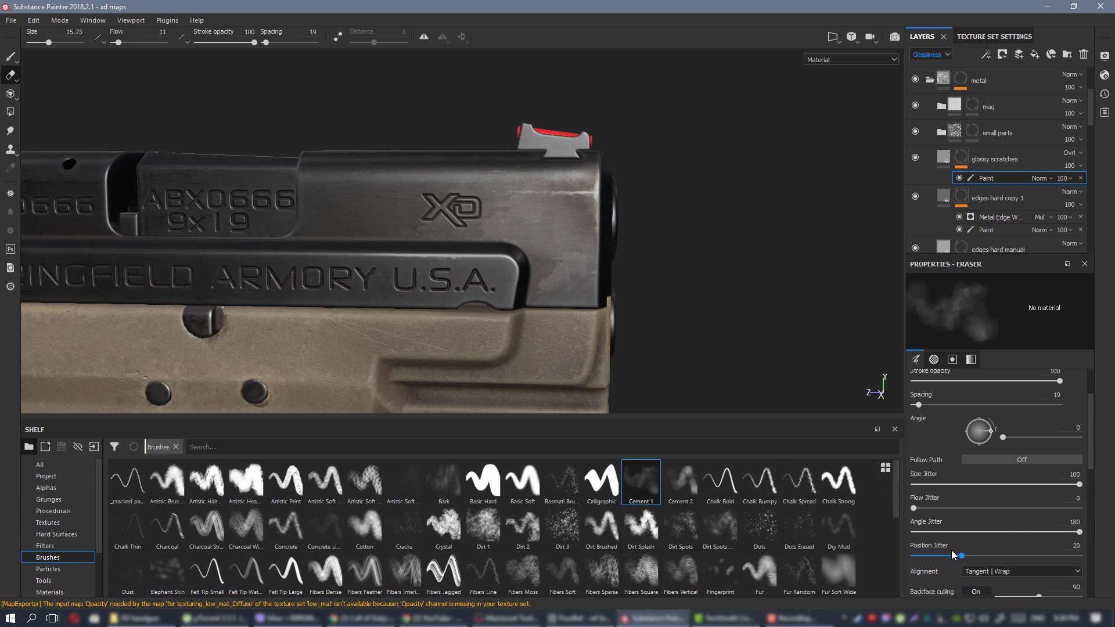
pyautogui.moveTo(951, 554); pyautogui.dragTo(909, 554)
pyautogui.moveTo(929, 483); pyautogui.dragTo(865, 481)
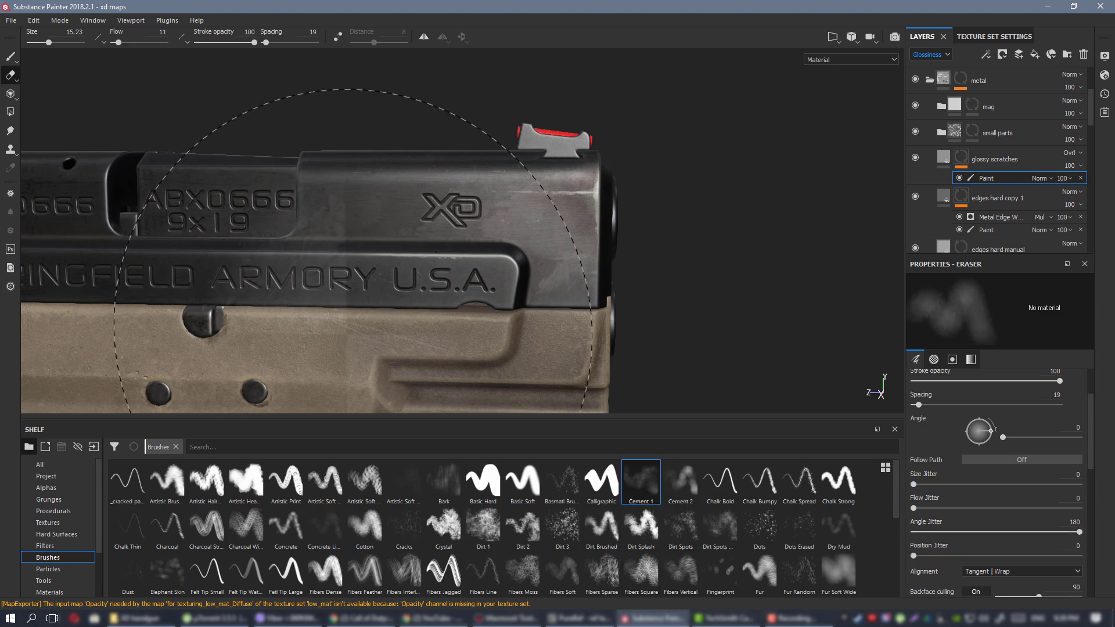
pyautogui.keyDown('alt'); pyautogui.moveTo(325, 259); pyautogui.dragTo(449, 252, button='middle'); pyautogui.keyUp('alt')
pyautogui.keyDown('alt'); pyautogui.moveTo(450, 252); pyautogui.dragTo(465, 258); pyautogui.keyUp('alt')
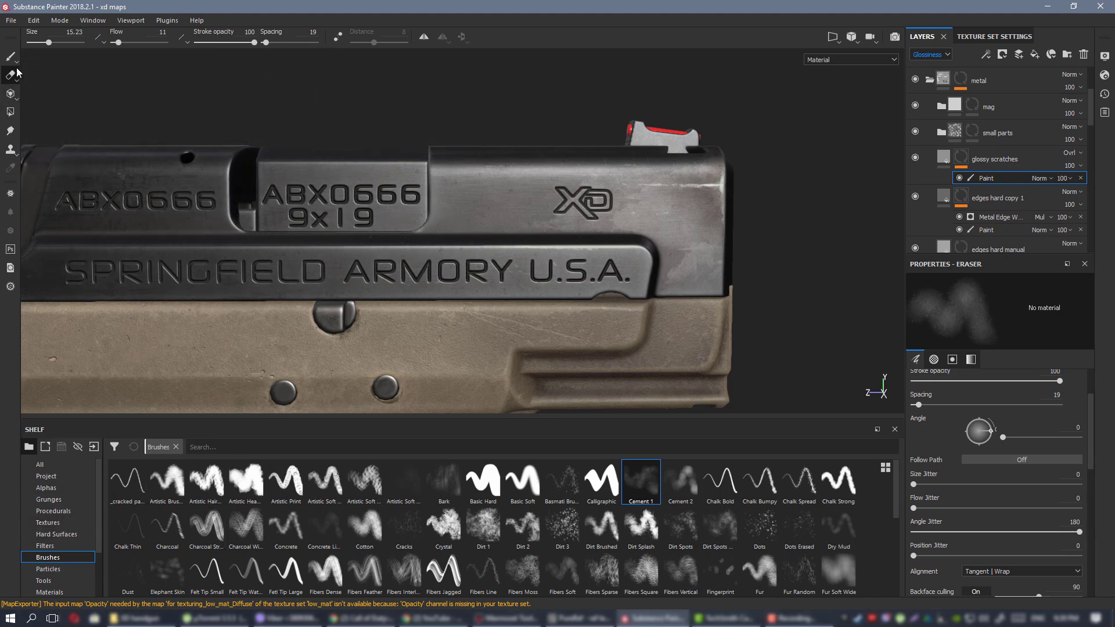
# Switch from the eraser to the paint brush and load a painted-metal scratch alpha from the alpha library.
pyautogui.press('1')
pyautogui.click(51, 489)
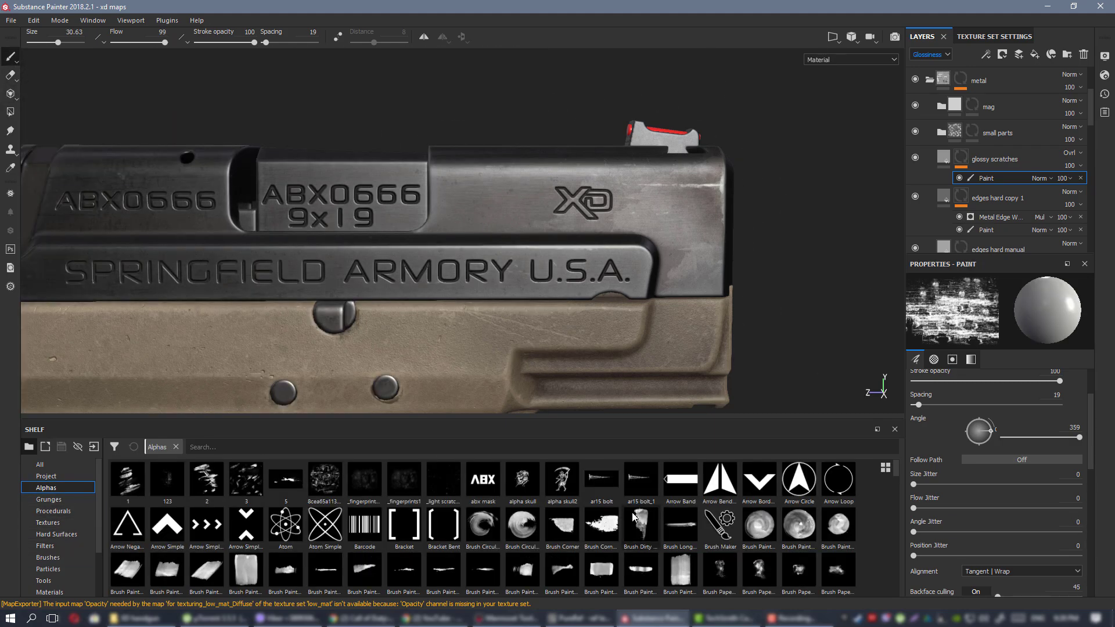
pyautogui.scroll(-3, 634, 516)
pyautogui.scroll(-3, 637, 514)
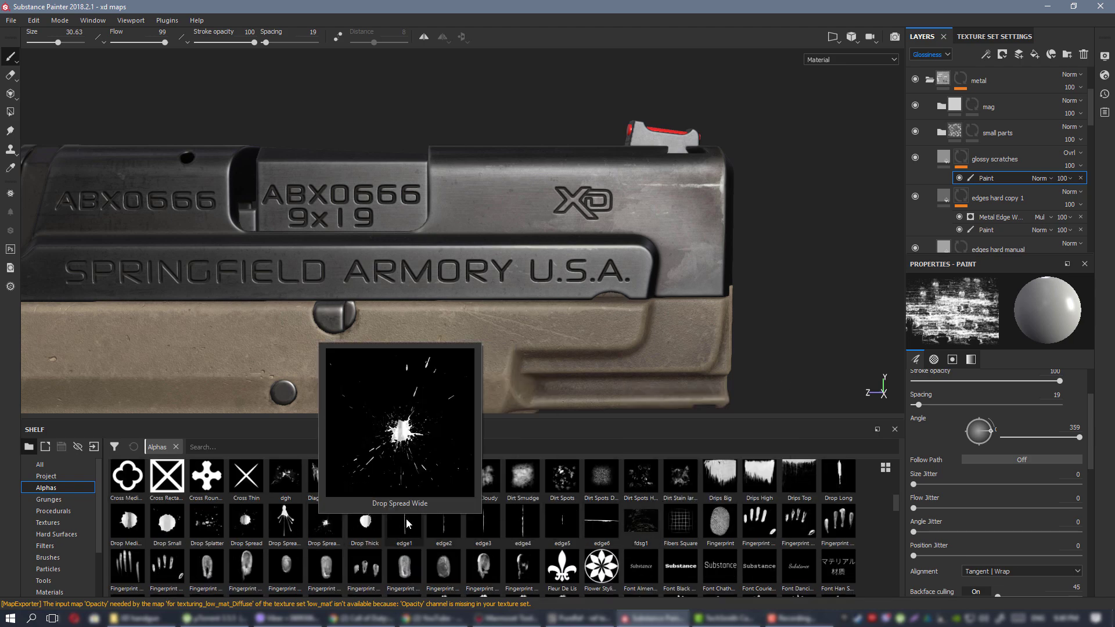
pyautogui.scroll(-3, 406, 517)
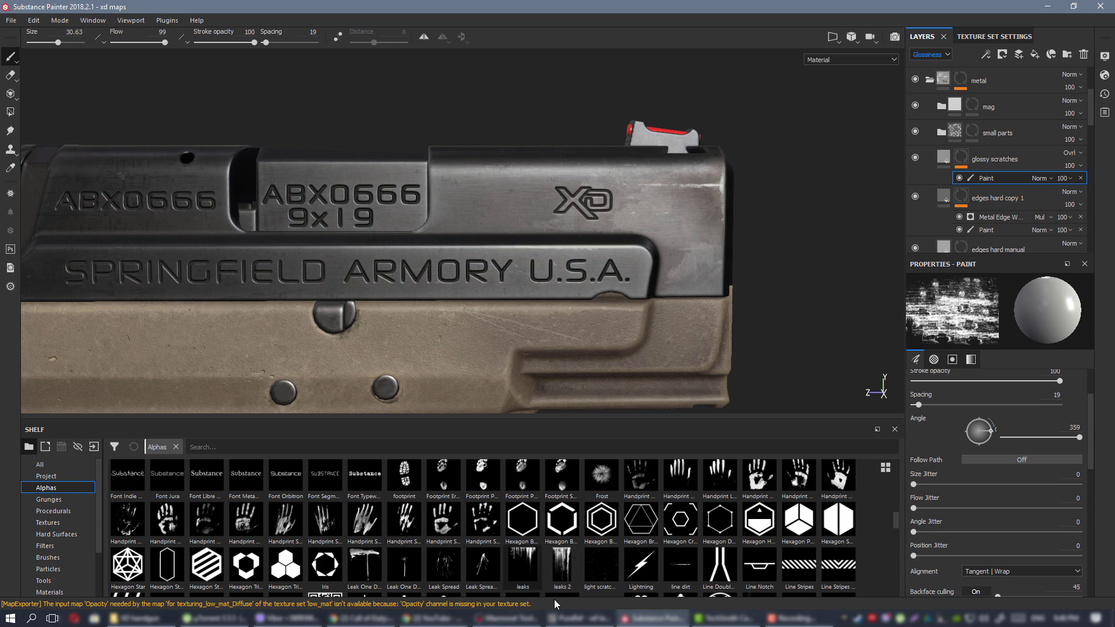
pyautogui.scroll(-3, 601, 566)
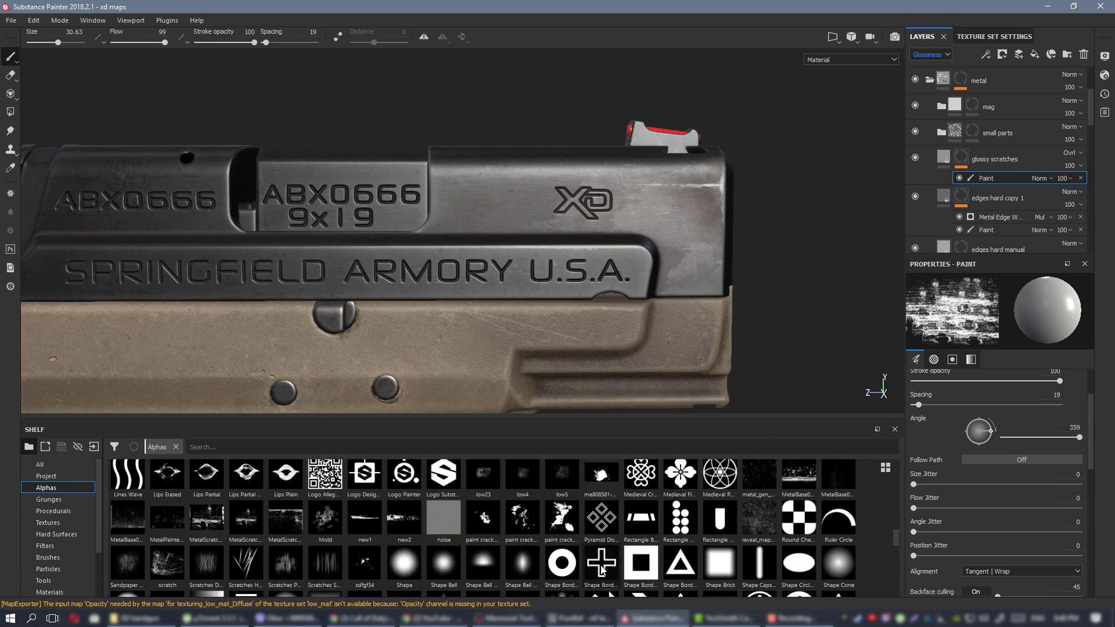
pyautogui.click(185, 520)
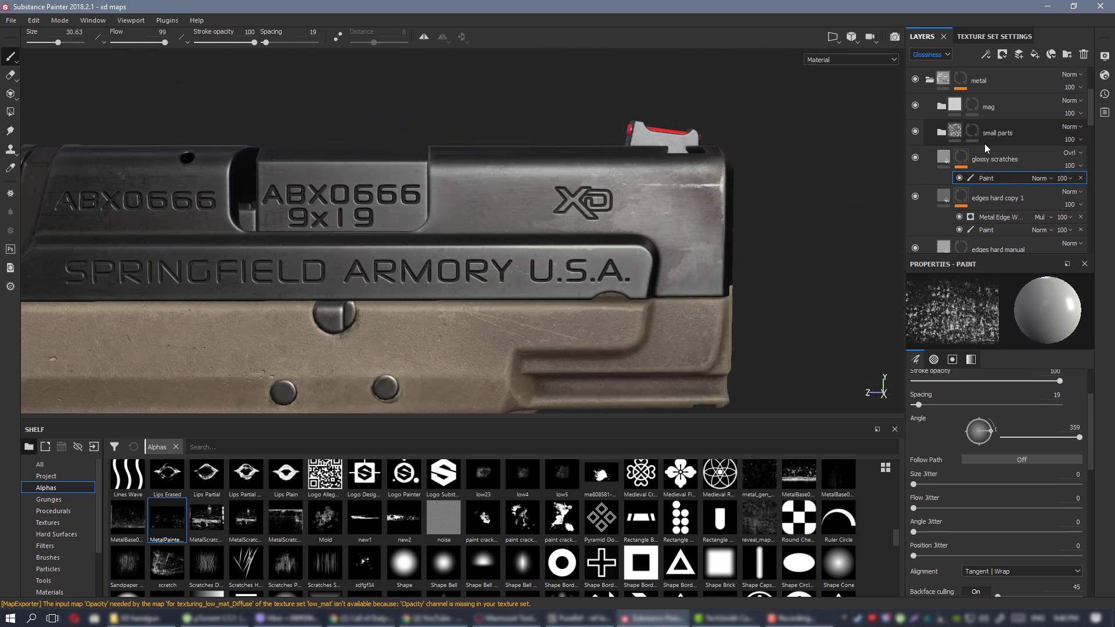
# Add another paint effect to the glossy scratches mask and stamp scratches on the slide's front end at brush size about 15.
pyautogui.rightClick(962, 162)
pyautogui.click(1017, 380)
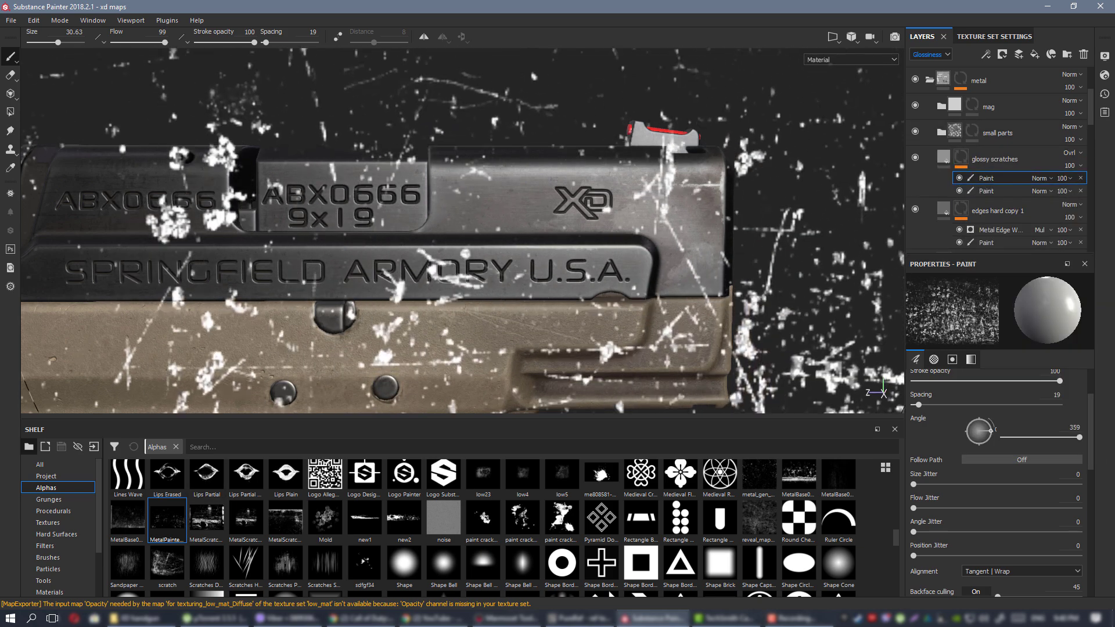
pyautogui.keyDown('ctrl'); pyautogui.moveTo(521, 187); pyautogui.dragTo(438, 187, button='right'); pyautogui.keyUp('ctrl')
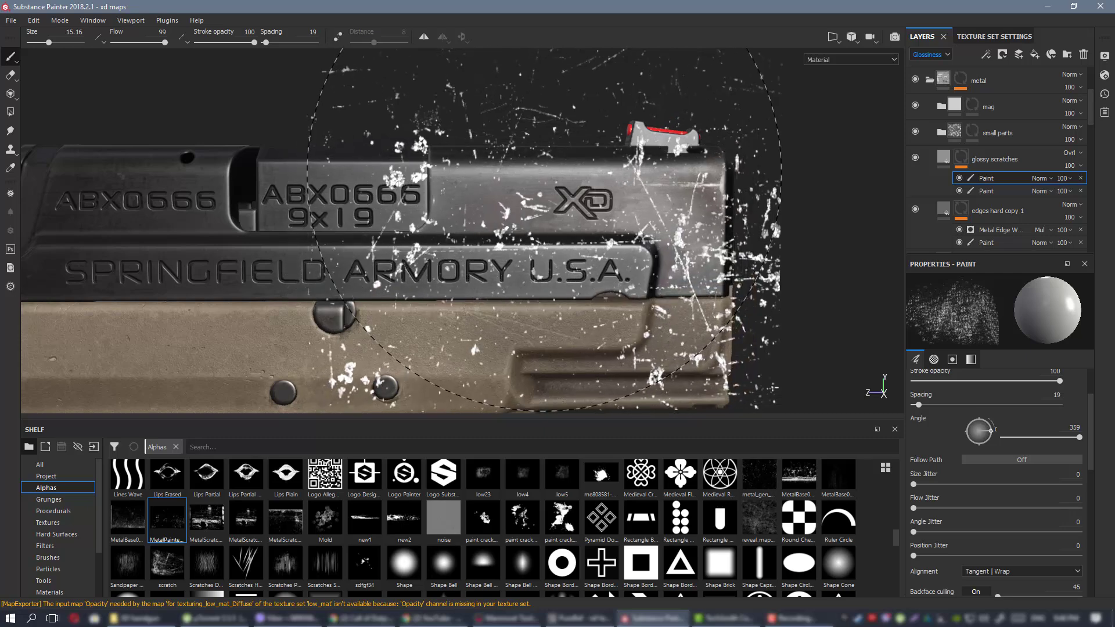
pyautogui.moveTo(672, 341)
pyautogui.keyDown('alt'); pyautogui.mouseDown()
pyautogui.moveTo(580, 343)
pyautogui.moveTo(669, 336)
pyautogui.moveTo(645, 328)
pyautogui.mouseUp(); pyautogui.keyUp('alt')
# Inspect the glossy scratches mask on its own and check the slide's front end in the material view under rotated lighting.
pyautogui.keyDown('alt'); pyautogui.click(962, 157); pyautogui.keyUp('alt')
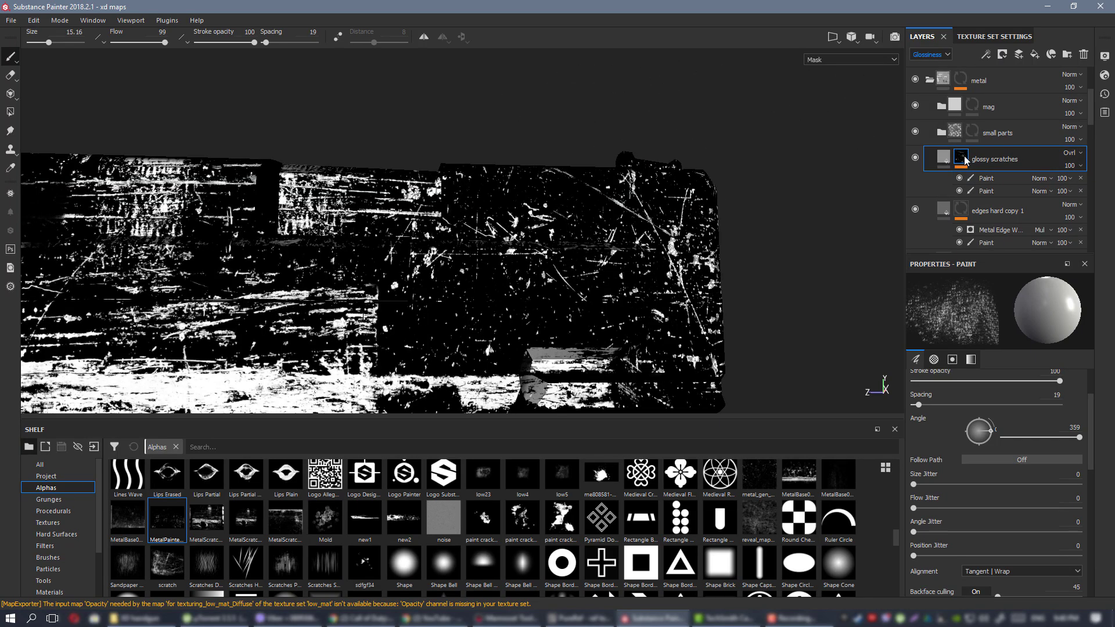
pyautogui.moveTo(586, 262)
pyautogui.keyDown('alt'); pyautogui.mouseDown()
pyautogui.moveTo(494, 232)
pyautogui.moveTo(502, 249)
pyautogui.mouseUp(); pyautogui.keyUp('alt')
pyautogui.moveTo(623, 270)
pyautogui.keyDown('shift'); pyautogui.mouseDown(button='right')
pyautogui.moveTo(685, 258)
pyautogui.moveTo(541, 240)
pyautogui.mouseUp(button='right'); pyautogui.keyUp('shift')
pyautogui.moveTo(541, 240)
pyautogui.keyDown('alt'); pyautogui.mouseDown()
pyautogui.moveTo(589, 293)
pyautogui.moveTo(585, 304)
pyautogui.moveTo(422, 151)
pyautogui.mouseUp(); pyautogui.keyUp('alt')
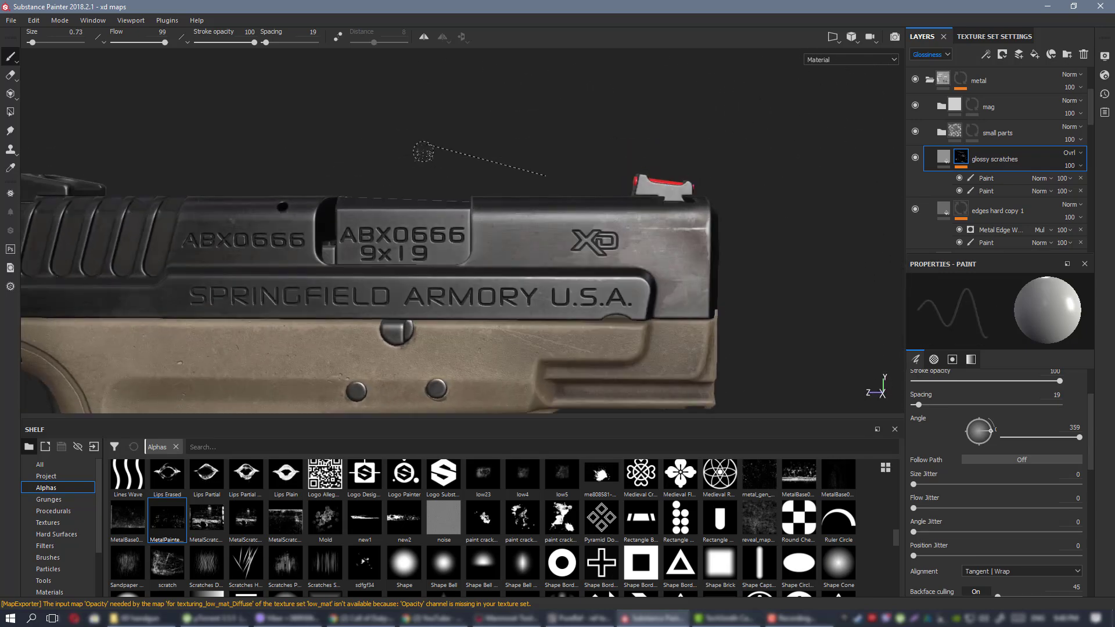
# Export the low_mat texture maps with the new front-end scratches.
pyautogui.hotkey('ctrl', 'shift', 'e')
pyautogui.click(634, 509)
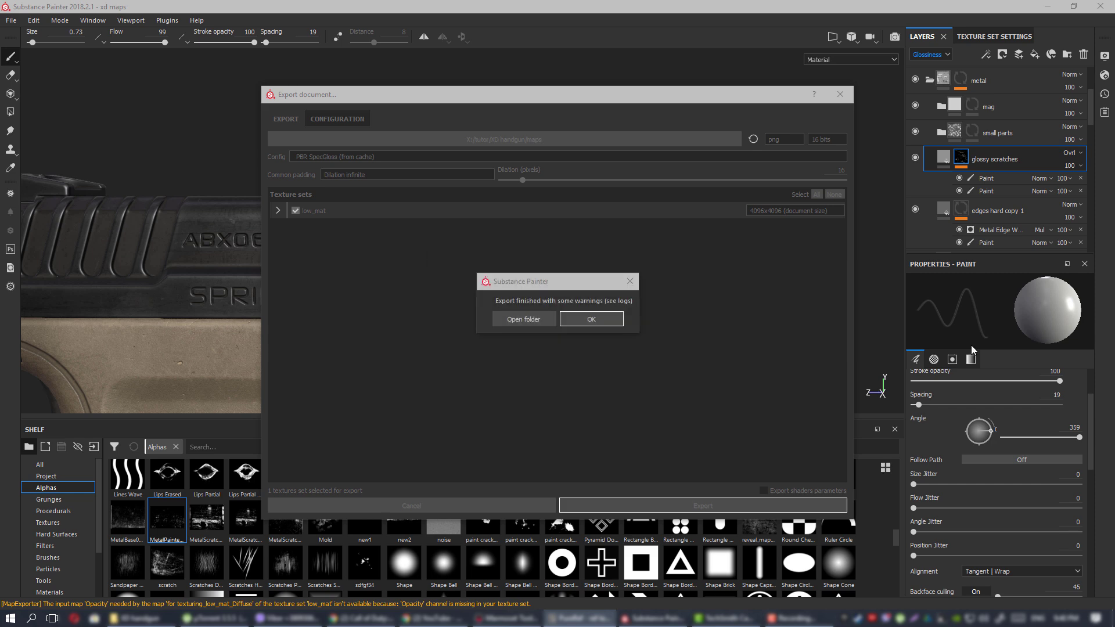
pyautogui.click(609, 320)
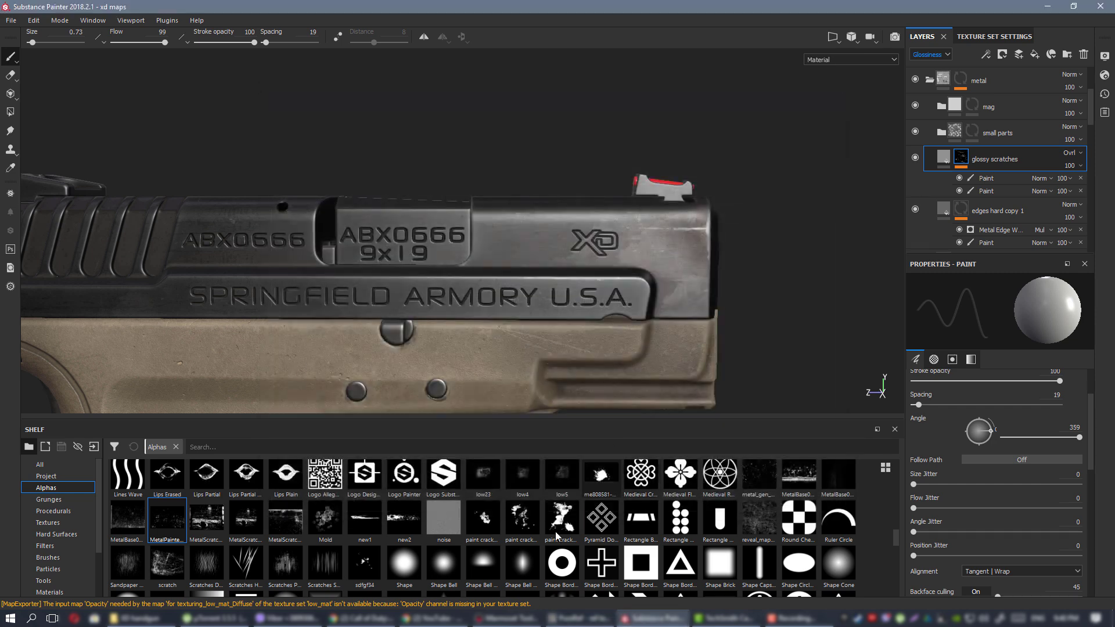
# Switch to Marmoset Toolbag and examine the scratches on the slide's SUB-COMPACT side under different angles and lighting.
pyautogui.click(505, 618)
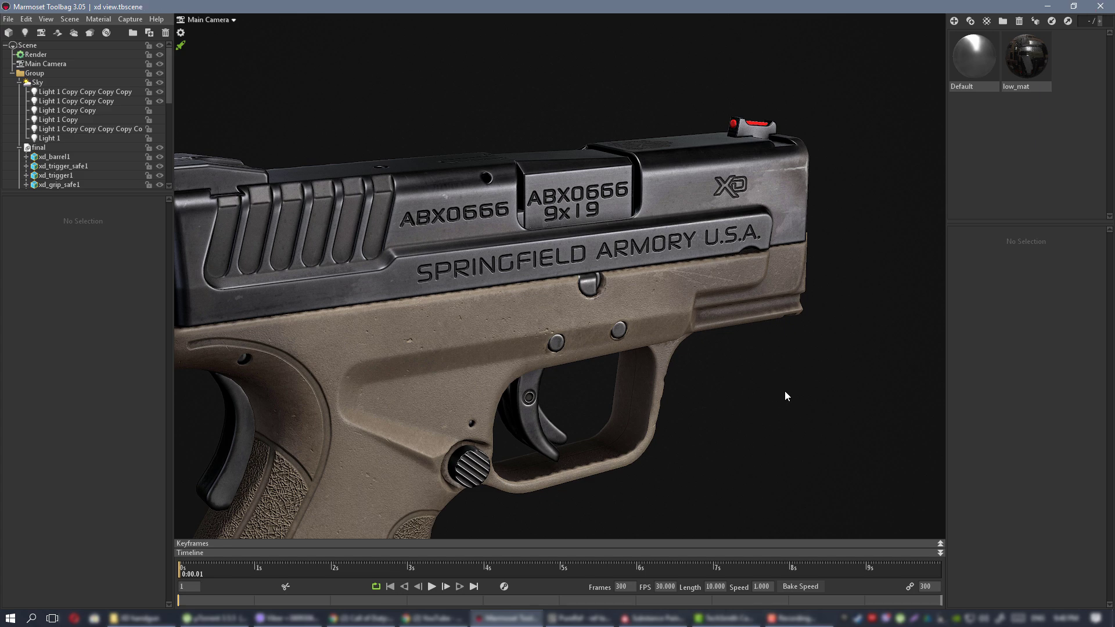
pyautogui.moveTo(784, 391); pyautogui.dragTo(722, 385)
pyautogui.moveTo(667, 302); pyautogui.dragTo(493, 295)
pyautogui.scroll(5, 672, 317)
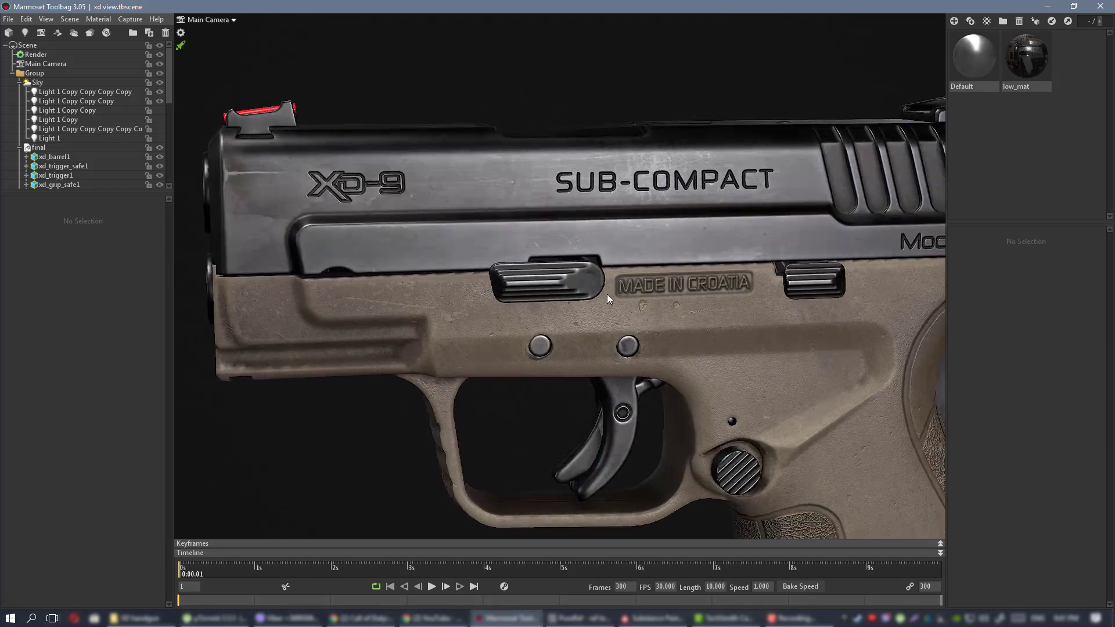
pyautogui.scroll(-3, 586, 277)
pyautogui.moveTo(533, 288)
pyautogui.mouseDown(button='right')
pyautogui.moveTo(629, 336)
pyautogui.moveTo(548, 304)
pyautogui.mouseUp(button='right')
pyautogui.moveTo(547, 302); pyautogui.dragTo(542, 313)
pyautogui.moveTo(542, 314); pyautogui.dragTo(589, 296, button='right')
pyautogui.moveTo(678, 370); pyautogui.dragTo(709, 375)
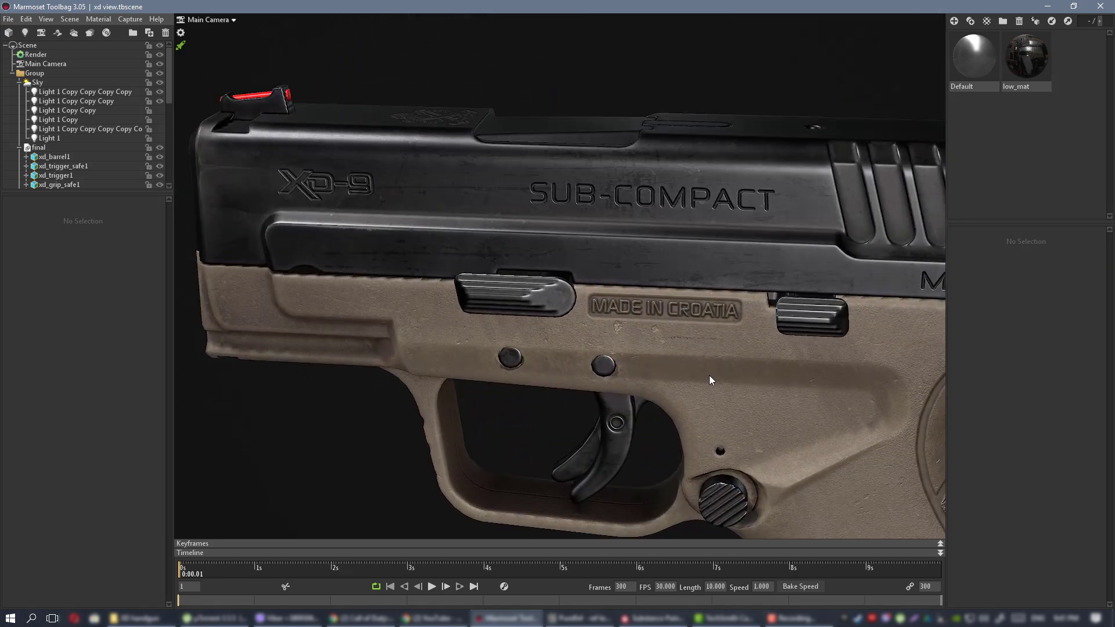
# Return to Substance Painter and set the glossy scratches fill's glossiness to 0.5455, checking the slide's XD-9 side.
pyautogui.click(652, 618)
pyautogui.keyDown('alt'); pyautogui.moveTo(473, 309); pyautogui.dragTo(530, 325, button='right'); pyautogui.keyUp('alt')
pyautogui.moveTo(530, 325)
pyautogui.keyDown('alt'); pyautogui.mouseDown()
pyautogui.moveTo(538, 274)
pyautogui.moveTo(891, 384)
pyautogui.mouseUp(); pyautogui.keyUp('alt')
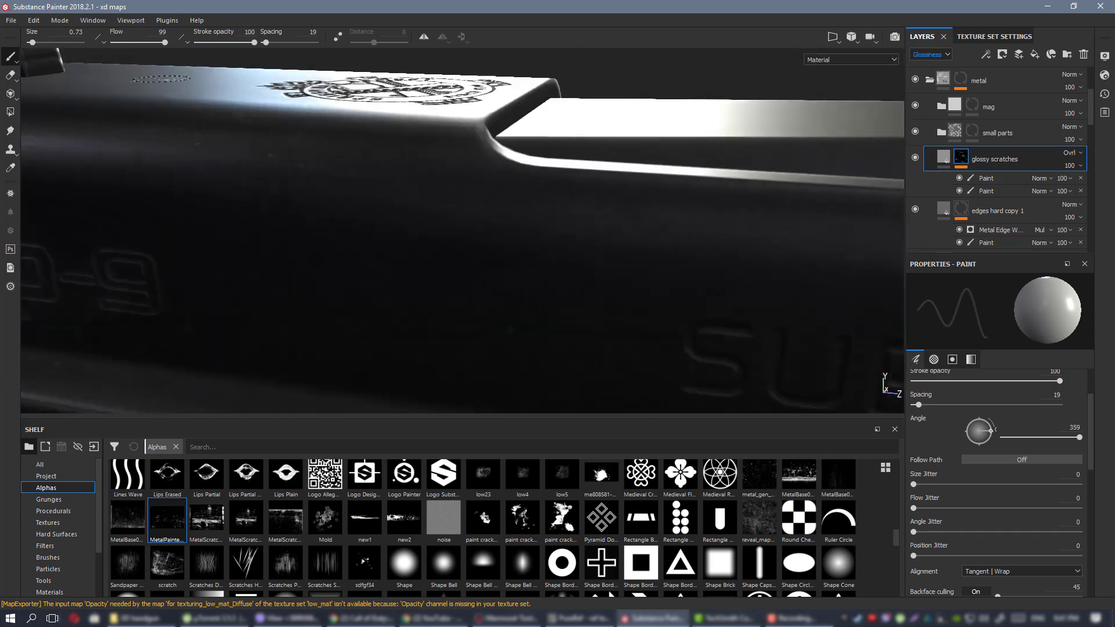
pyautogui.scroll(-5, 887, 385)
pyautogui.keyDown('shift'); pyautogui.moveTo(603, 191); pyautogui.dragTo(514, 184, button='right'); pyautogui.keyUp('shift')
pyautogui.moveTo(522, 189)
pyautogui.keyDown('alt'); pyautogui.mouseDown()
pyautogui.moveTo(589, 157)
pyautogui.moveTo(528, 187)
pyautogui.mouseUp(); pyautogui.keyUp('alt')
pyautogui.click(946, 154)
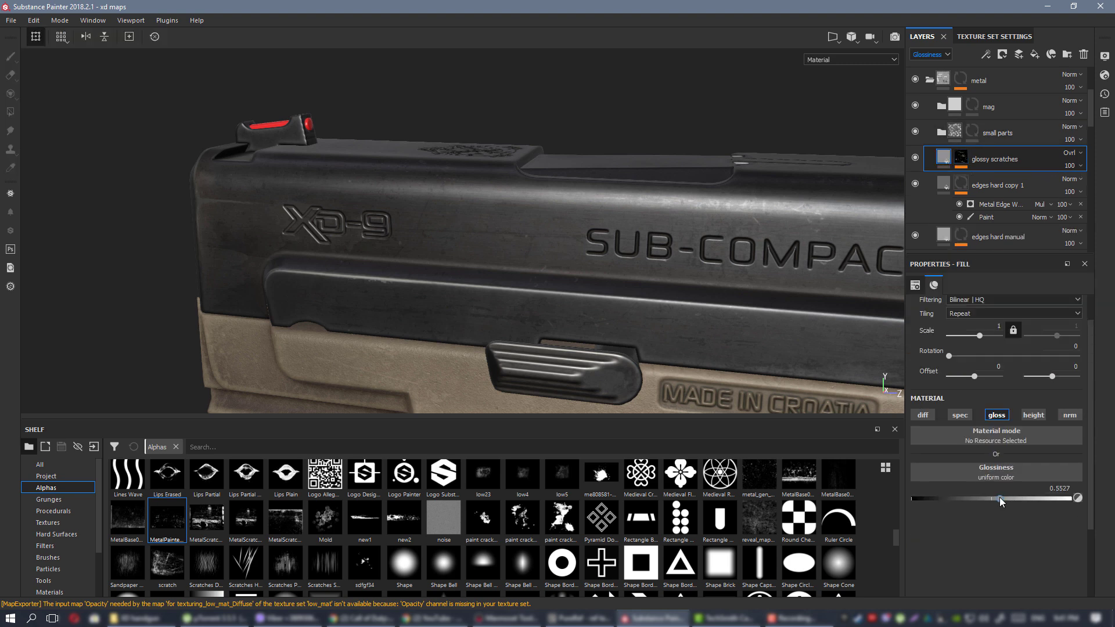
pyautogui.moveTo(999, 496); pyautogui.dragTo(997, 497)
pyautogui.keyDown('alt'); pyautogui.moveTo(479, 262); pyautogui.dragTo(563, 215); pyautogui.keyUp('alt')
# Export the low_mat texture maps again with the adjusted scratch glossiness.
pyautogui.hotkey('ctrl', 'shift', 'e')
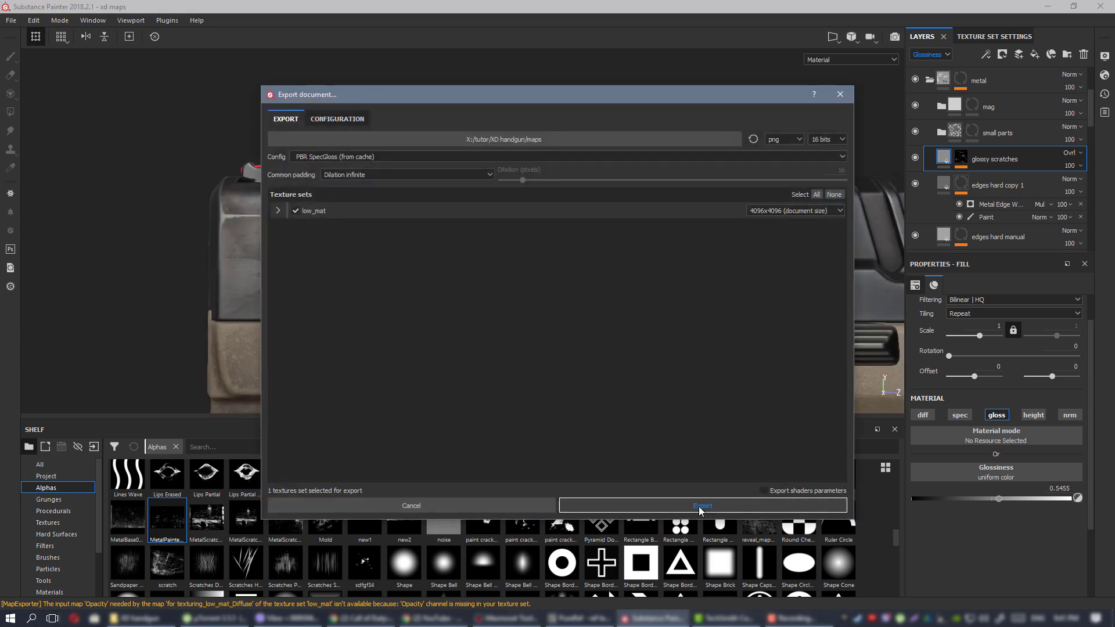
pyautogui.click(698, 506)
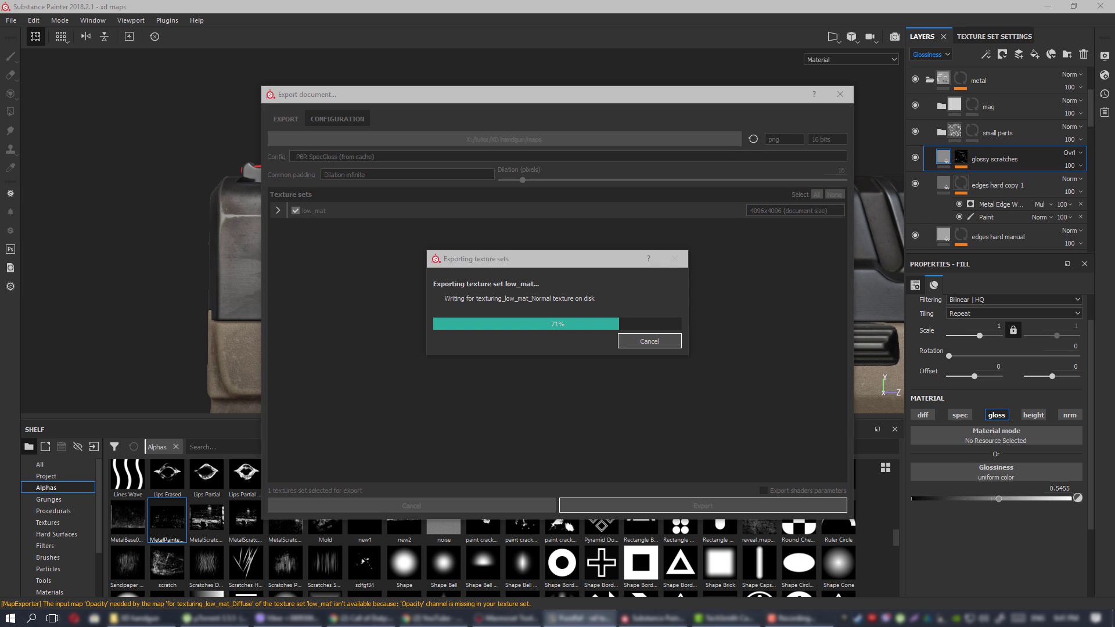
pyautogui.click(597, 317)
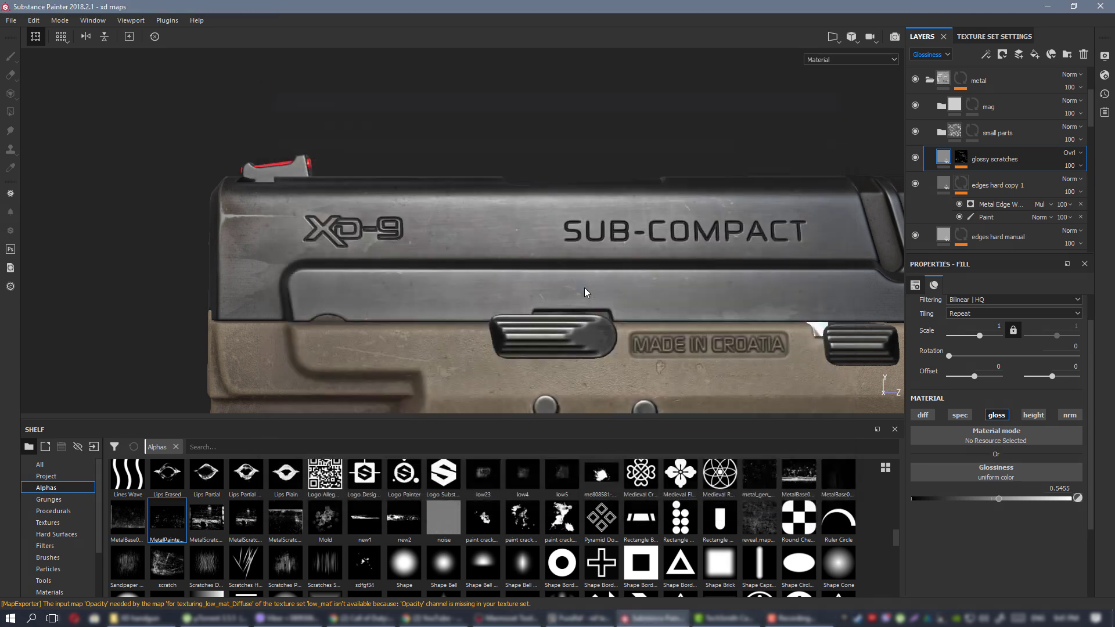
# Switch to Marmoset Toolbag and examine the updated scratch reflections on both sides of the slide.
pyautogui.click(505, 618)
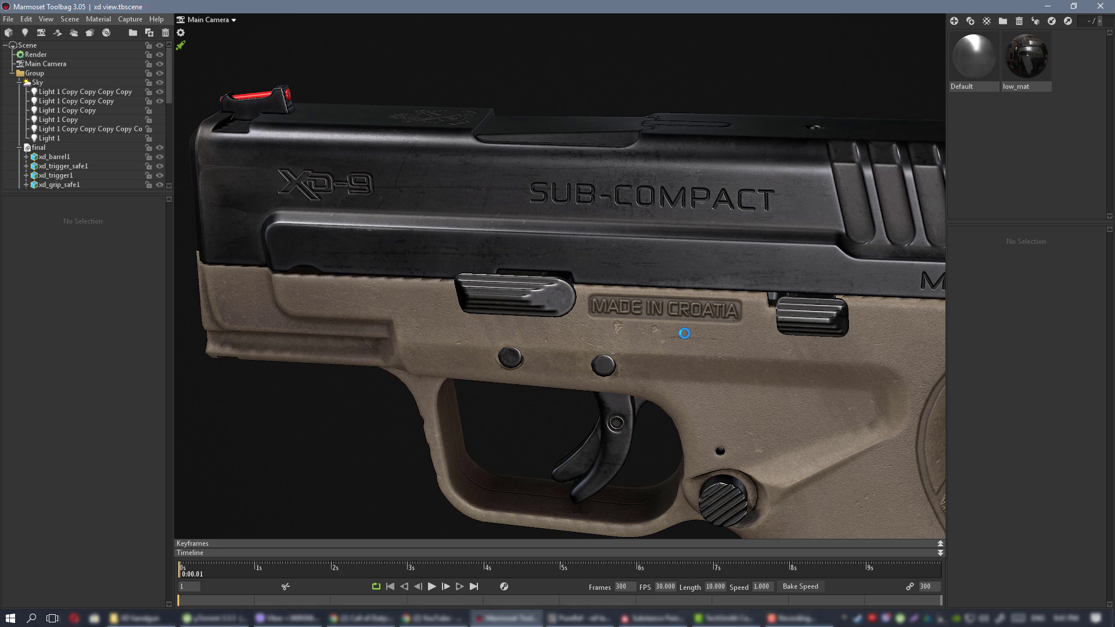
pyautogui.moveTo(580, 398); pyautogui.dragTo(510, 340)
pyautogui.scroll(-2, 538, 355)
pyautogui.scroll(-2, 544, 347)
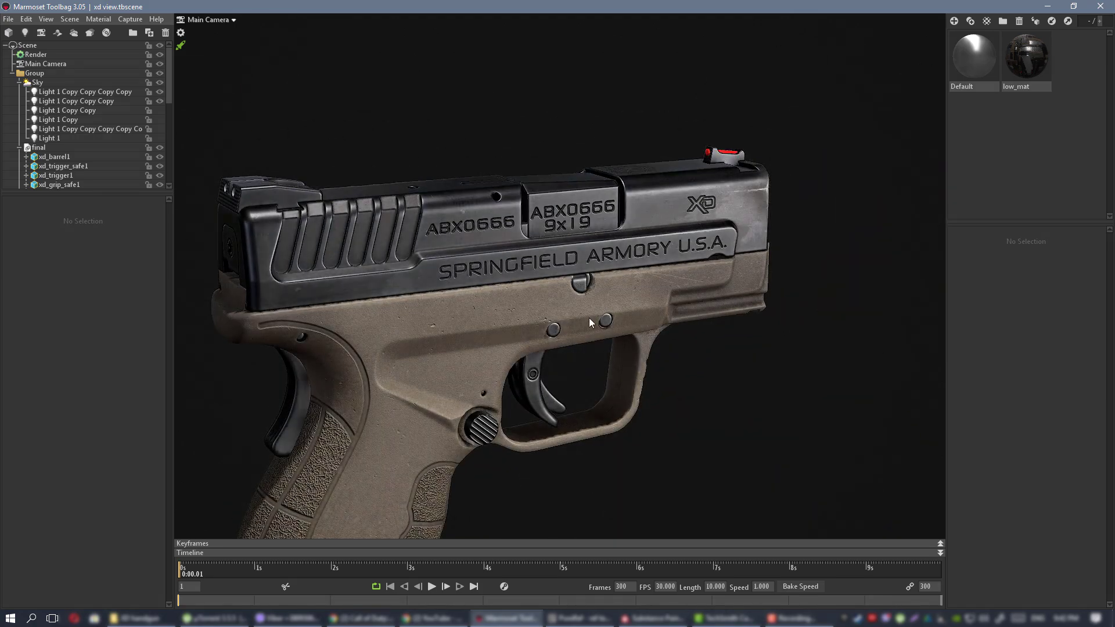
pyautogui.scroll(5, 633, 351)
pyautogui.moveTo(672, 383); pyautogui.dragTo(680, 346)
pyautogui.scroll(-3, 616, 327)
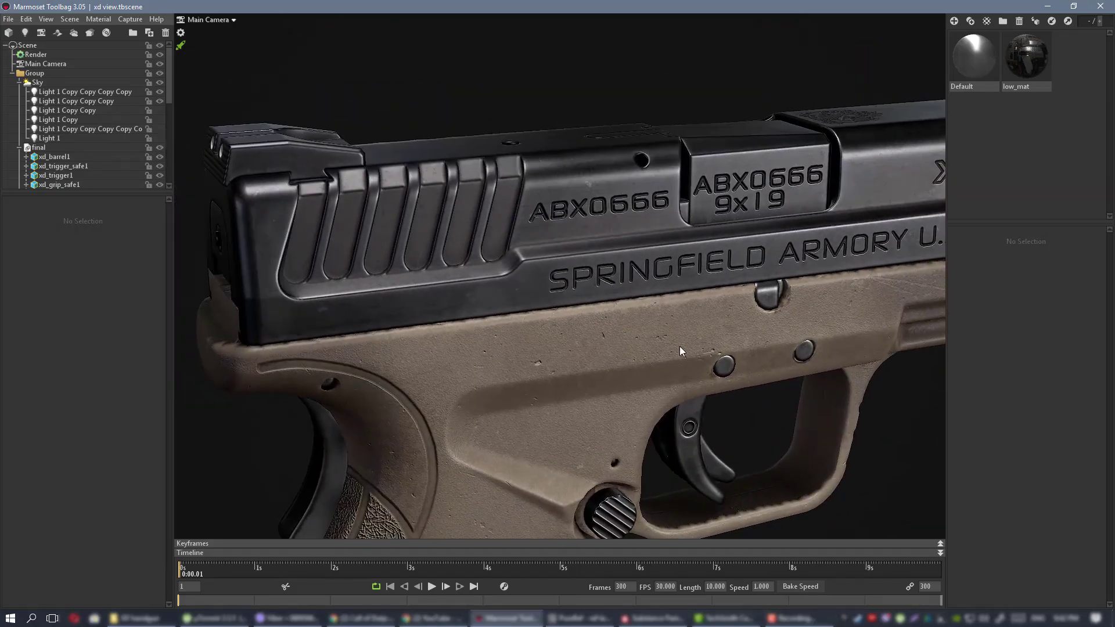
pyautogui.moveTo(691, 278); pyautogui.dragTo(482, 287, button='middle')
pyautogui.moveTo(482, 286)
pyautogui.mouseDown()
pyautogui.moveTo(577, 269)
pyautogui.moveTo(598, 212)
pyautogui.moveTo(553, 248)
pyautogui.moveTo(525, 219)
pyautogui.moveTo(686, 225)
pyautogui.moveTo(708, 281)
pyautogui.moveTo(971, 274)
pyautogui.moveTo(490, 293)
pyautogui.mouseUp()
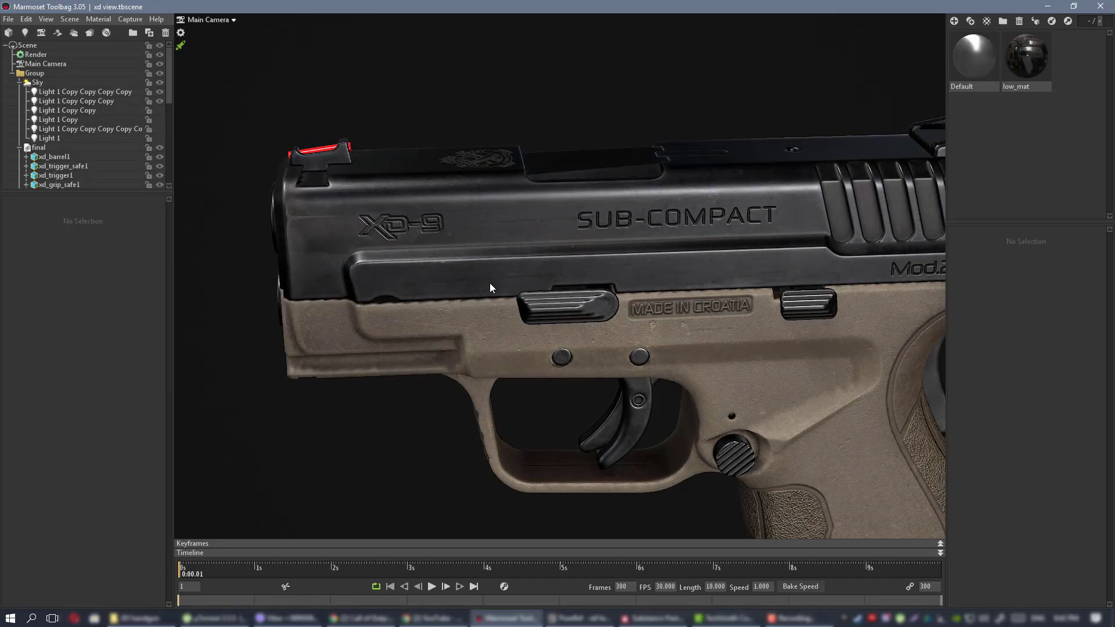
# Examine the XD-9 SUB-COMPACT side of the slide from close up and from farther away.
pyautogui.scroll(-3, 566, 264)
pyautogui.moveTo(485, 241); pyautogui.dragTo(447, 224)
pyautogui.scroll(-2, 542, 253)
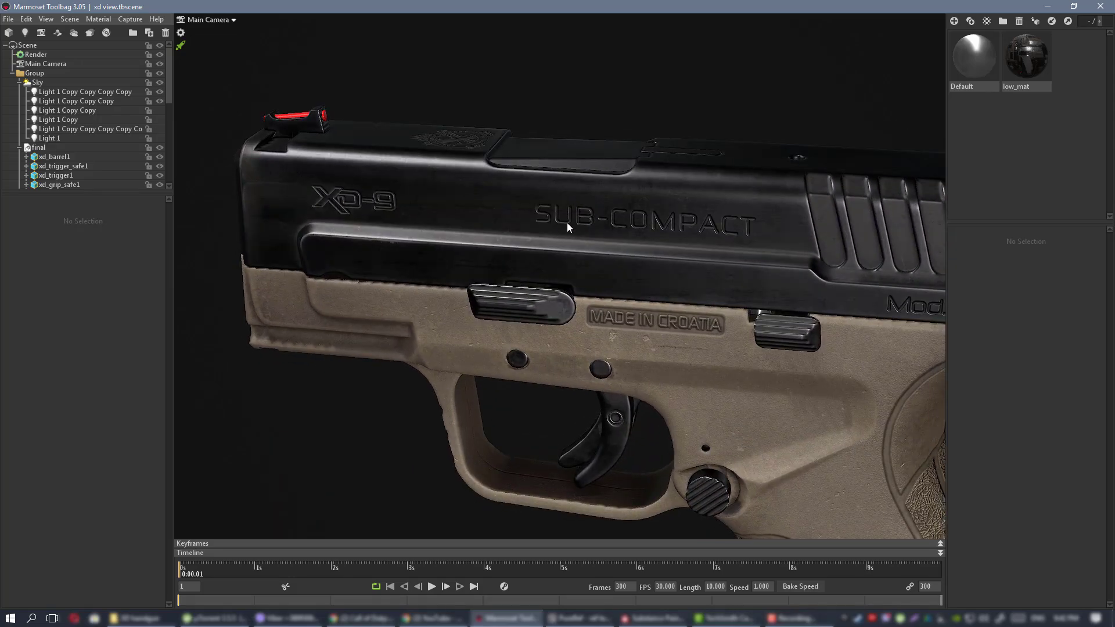
pyautogui.moveTo(568, 227); pyautogui.dragTo(609, 224)
pyautogui.scroll(-2, 555, 242)
pyautogui.scroll(4, 524, 273)
pyautogui.scroll(-2, 632, 238)
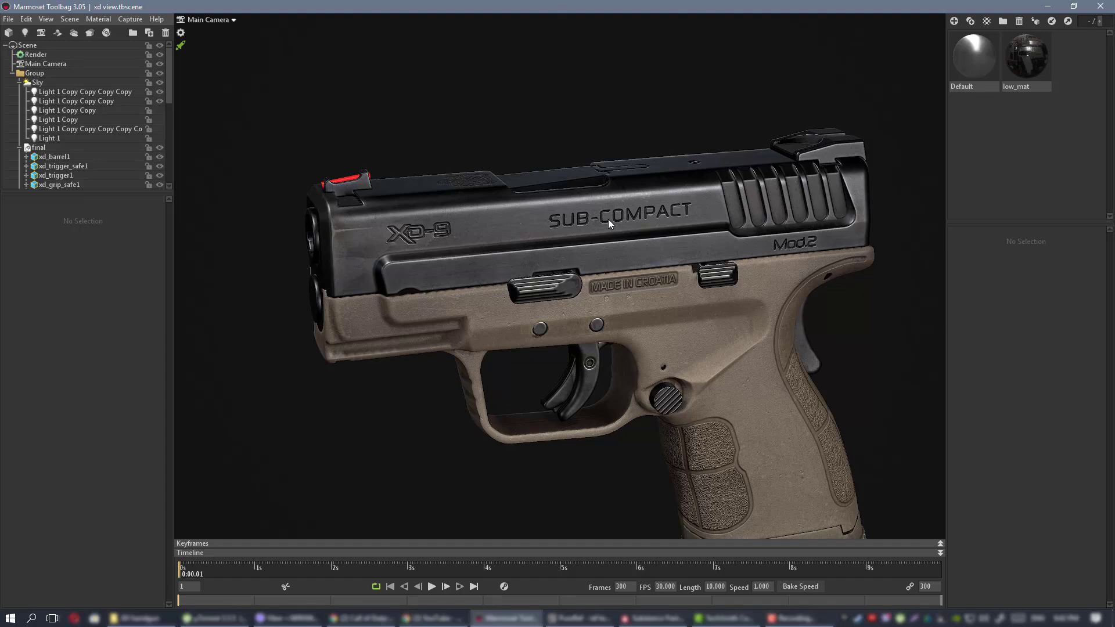
# Examine the pistol with the slide pulled back, and the closed pistol's XD-9 side under changing light.
pyautogui.moveTo(512, 215); pyautogui.dragTo(575, 238)
pyautogui.scroll(-3, 633, 258)
pyautogui.moveTo(679, 241); pyautogui.dragTo(271, 242, button='middle')
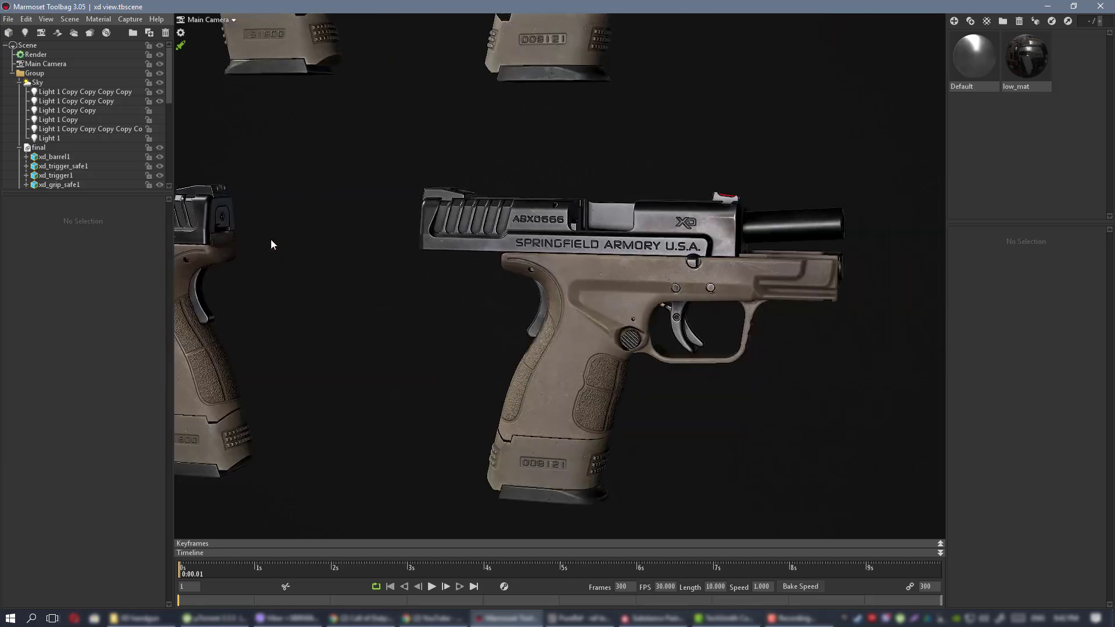
pyautogui.scroll(3, 694, 282)
pyautogui.moveTo(696, 281); pyautogui.dragTo(703, 292)
pyautogui.moveTo(556, 262); pyautogui.dragTo(533, 284, button='middle')
pyautogui.moveTo(533, 287); pyautogui.dragTo(356, 214)
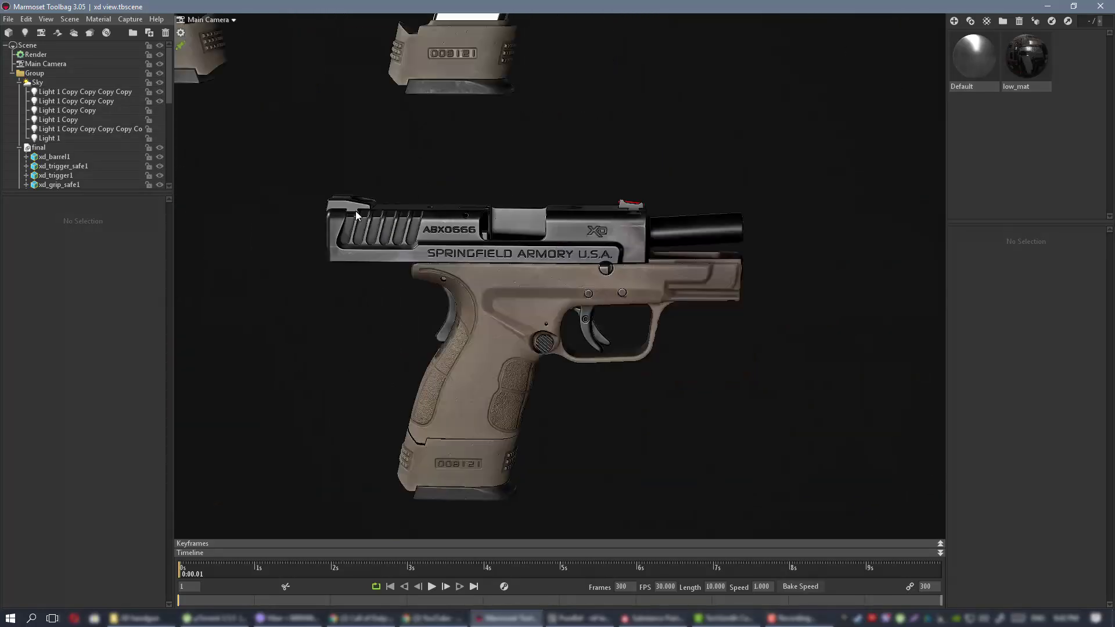
pyautogui.moveTo(356, 214); pyautogui.dragTo(796, 273, button='right')
pyautogui.moveTo(796, 272); pyautogui.dragTo(602, 241)
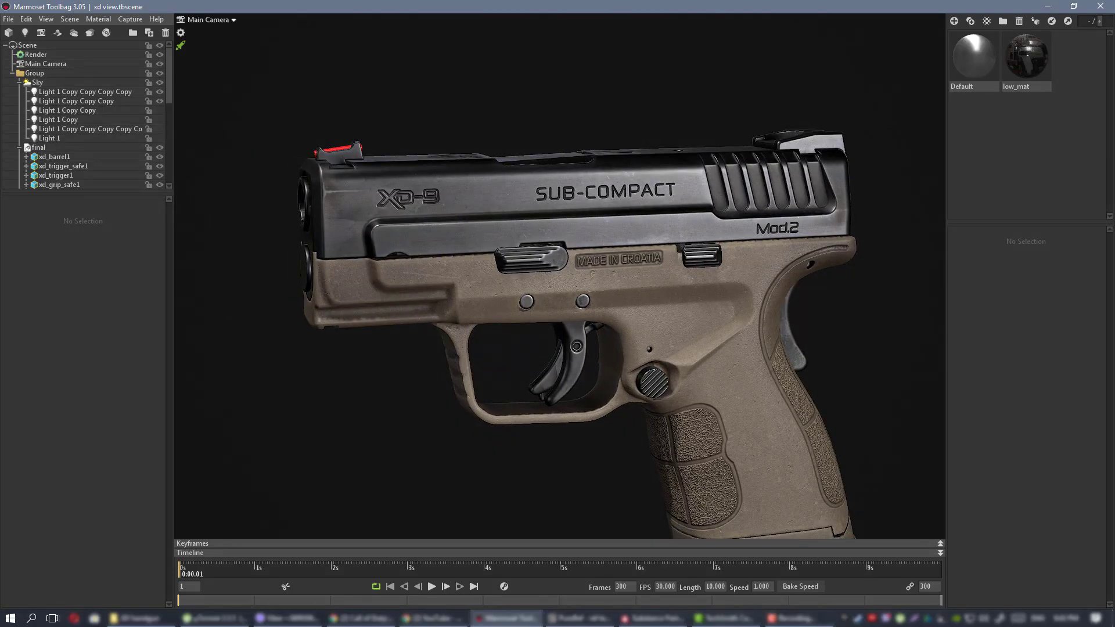
pyautogui.moveTo(917, 234); pyautogui.dragTo(620, 235)
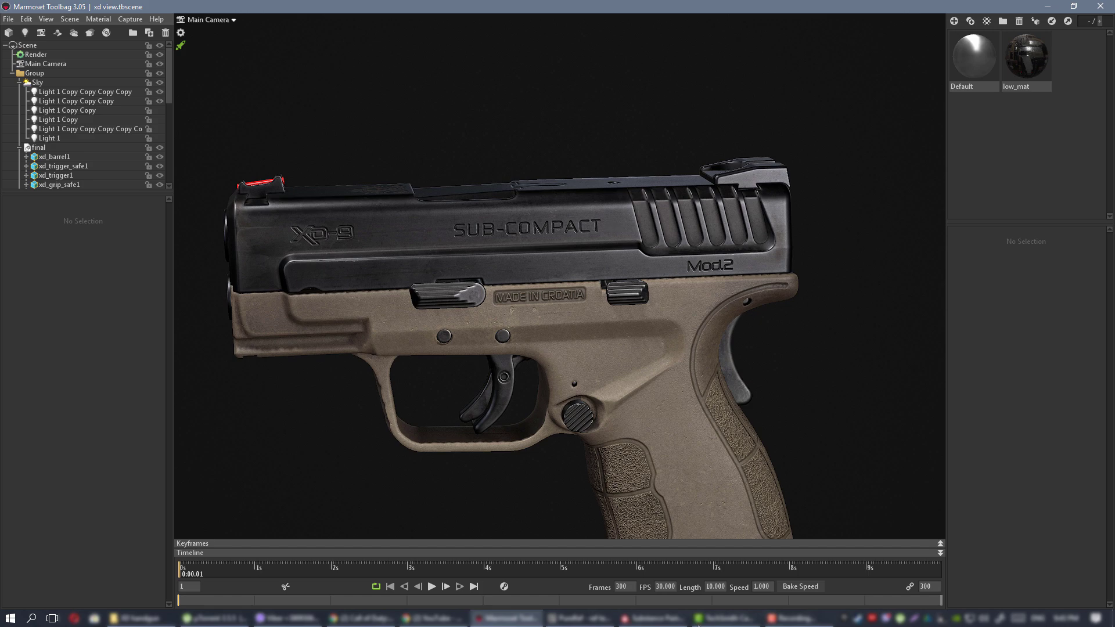
# Return to Substance Painter and display only the specular channel on the slide's XD-9 side.
pyautogui.click(655, 618)
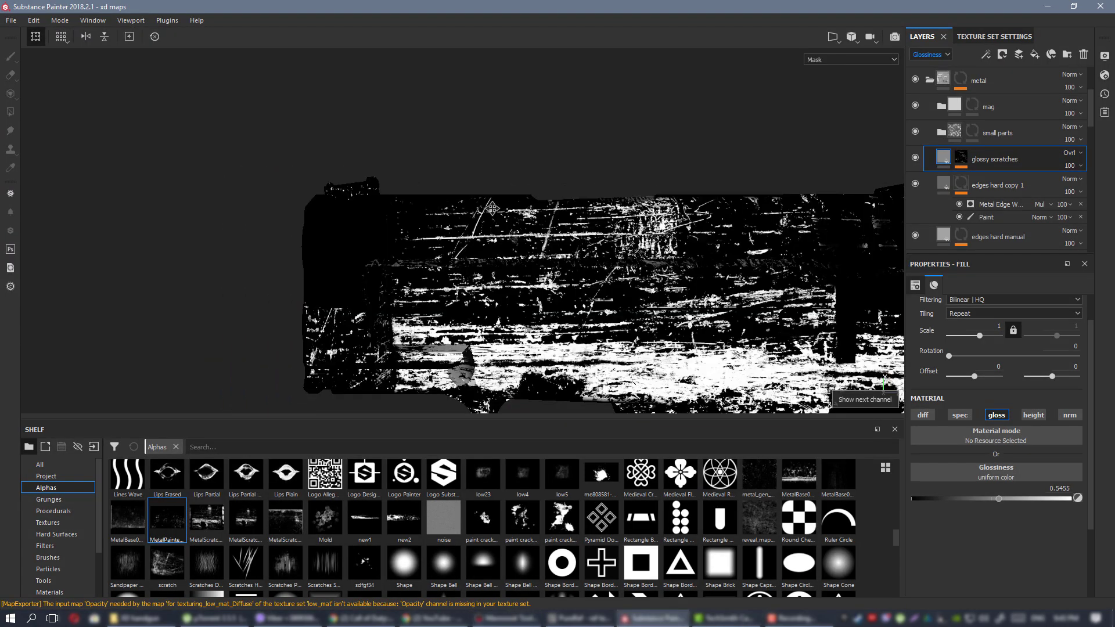
pyautogui.press('c')
pyautogui.keyDown('alt'); pyautogui.moveTo(457, 197); pyautogui.dragTo(491, 189, button='middle'); pyautogui.keyUp('alt')
pyautogui.keyDown('alt'); pyautogui.moveTo(491, 189); pyautogui.dragTo(398, 232); pyautogui.keyUp('alt')
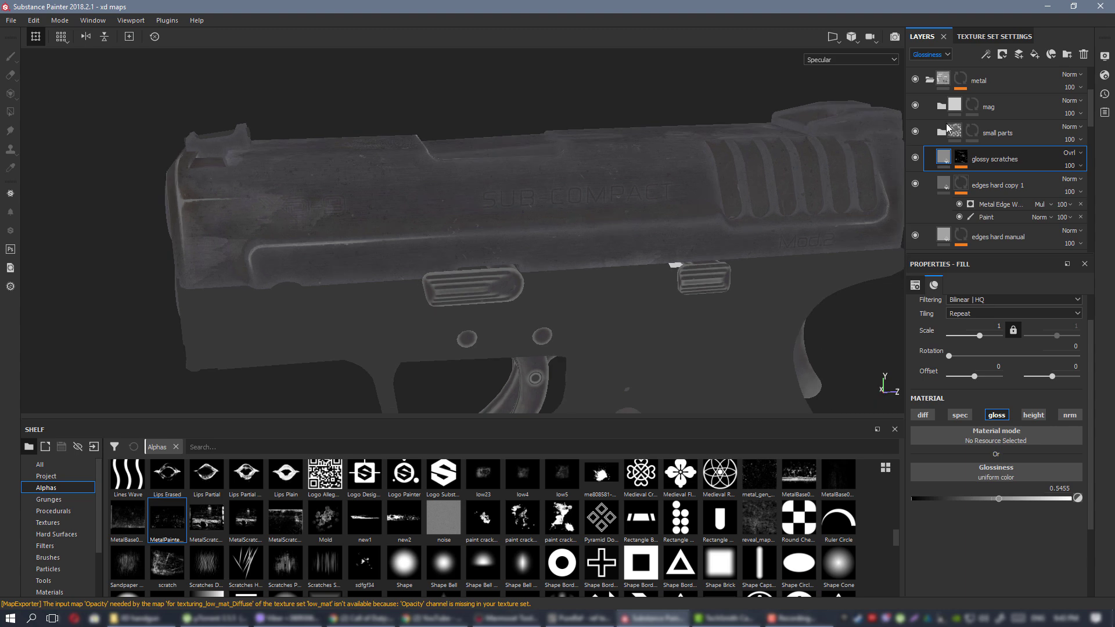
# Find the big spec manual layer in the metal folder, check its visibility effect and select its mask.
pyautogui.scroll(-4, 981, 163)
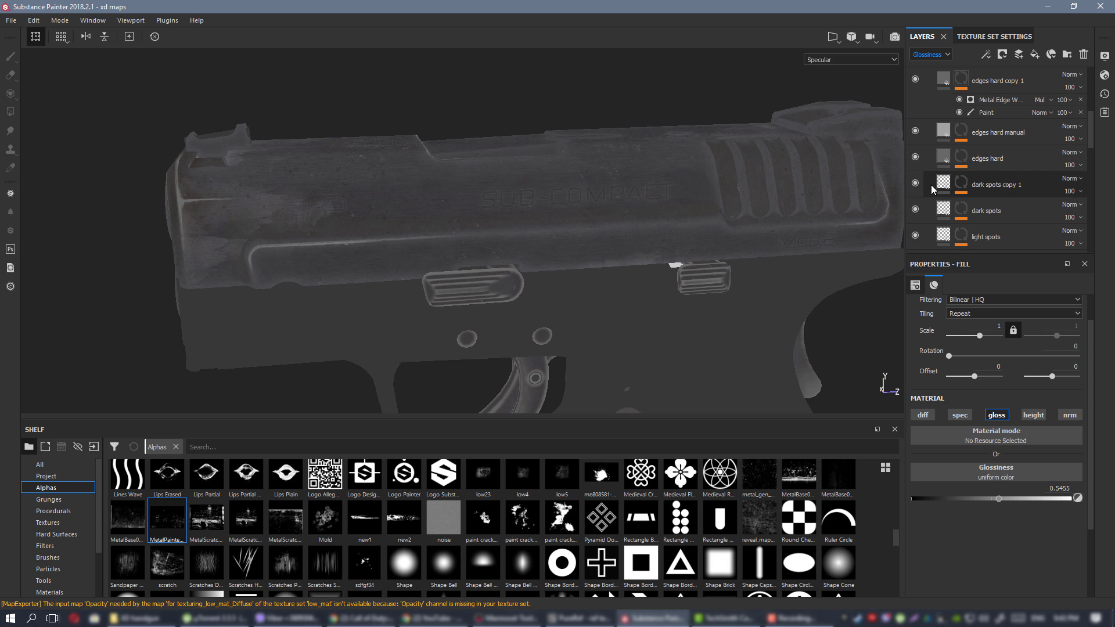
pyautogui.scroll(-1, 931, 185)
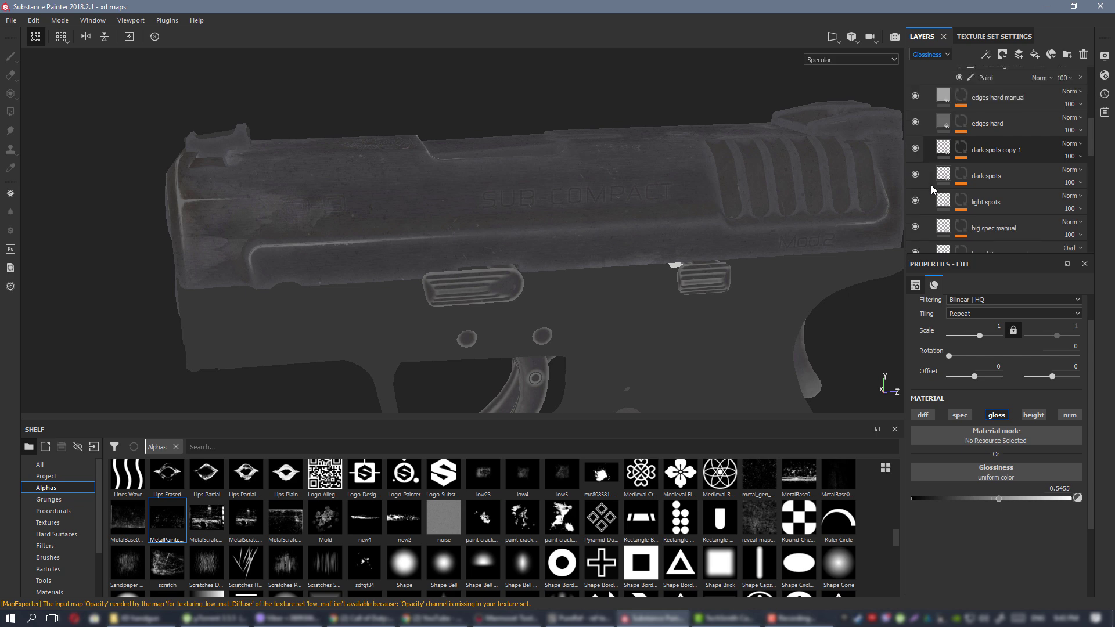
pyautogui.click(915, 227)
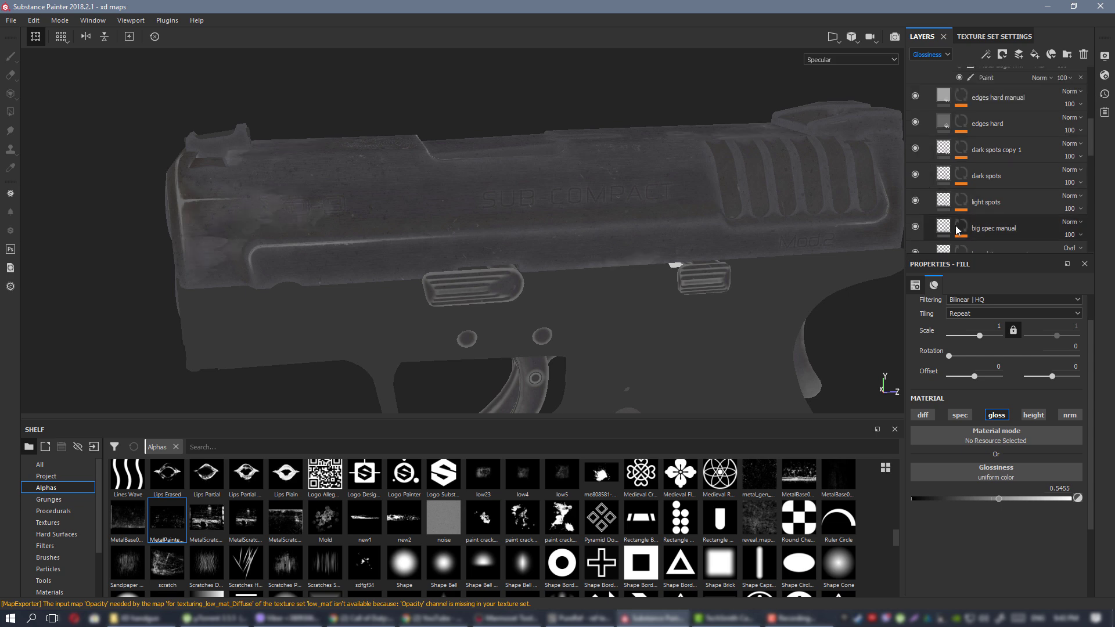
pyautogui.scroll(-1, 973, 221)
pyautogui.click(965, 191)
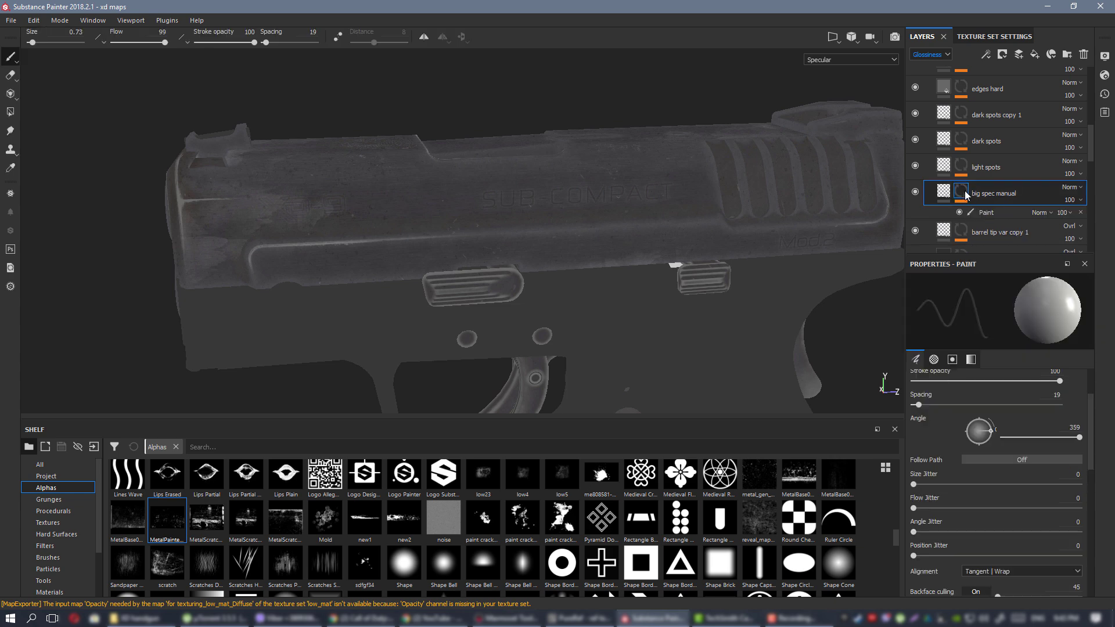
# Duplicate the big spec manual layer, without leaving an extra paint effect on its mask.
pyautogui.rightClick(963, 190)
pyautogui.click(1017, 407)
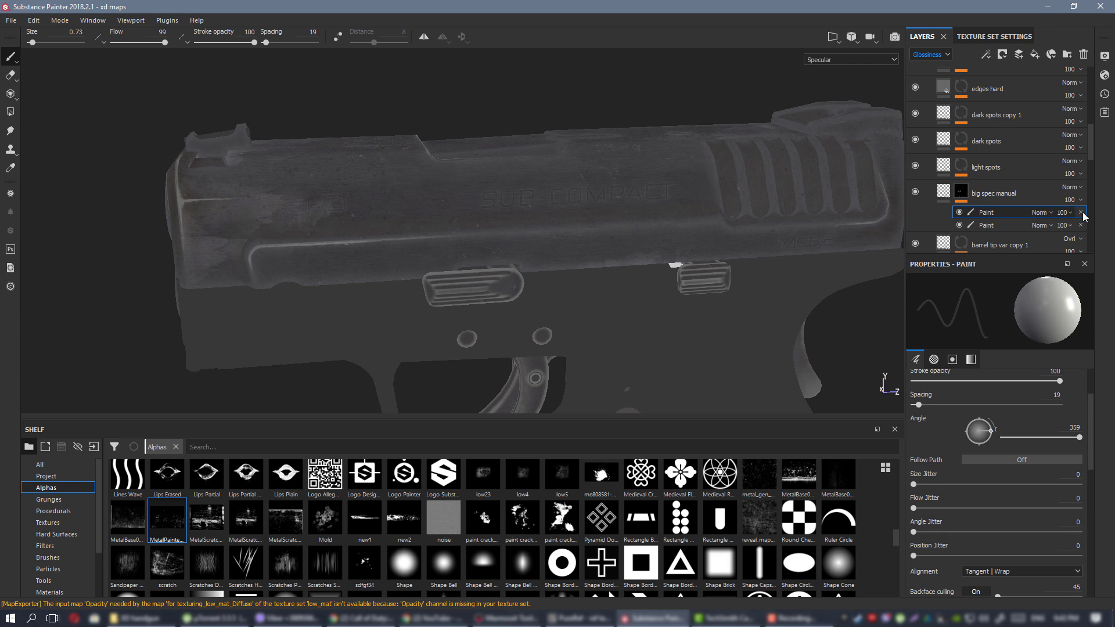
pyautogui.click(994, 195)
pyautogui.rightClick(995, 191)
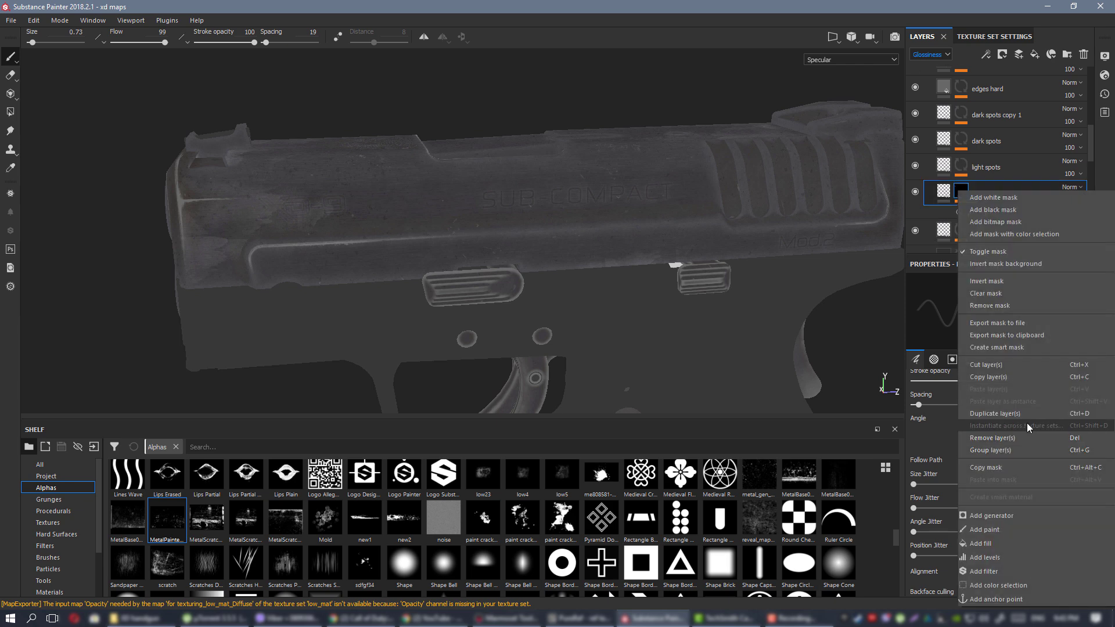
pyautogui.click(995, 413)
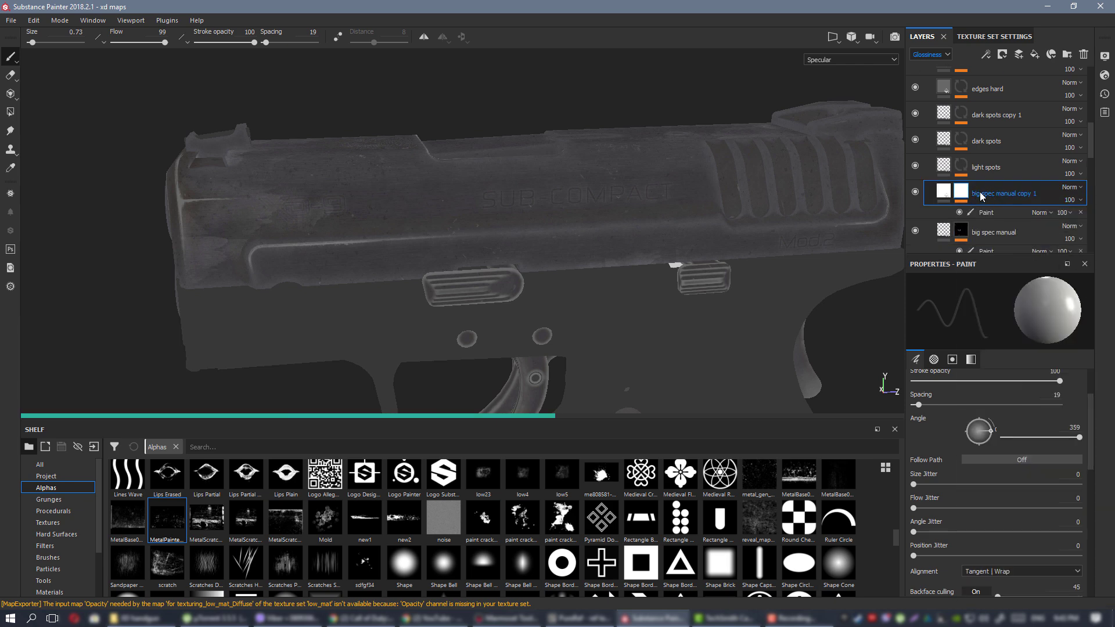
# Replace the mask on big spec manual copy 1 with an empty black mask carrying a paint effect.
pyautogui.rightClick(963, 195)
pyautogui.click(968, 205)
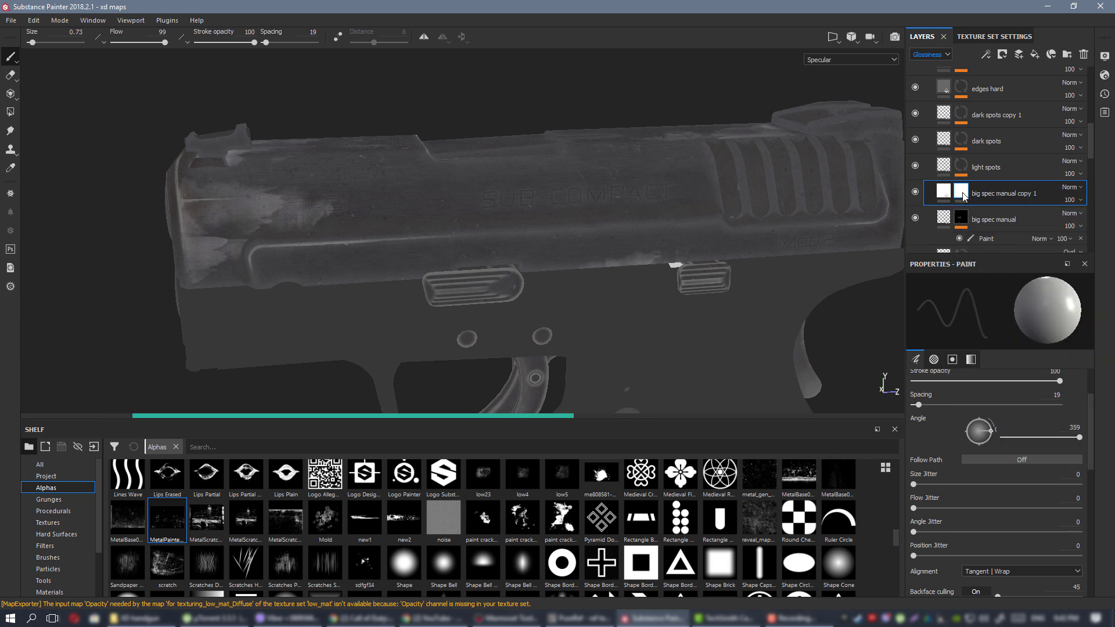
pyautogui.rightClick(964, 197)
pyautogui.click(987, 410)
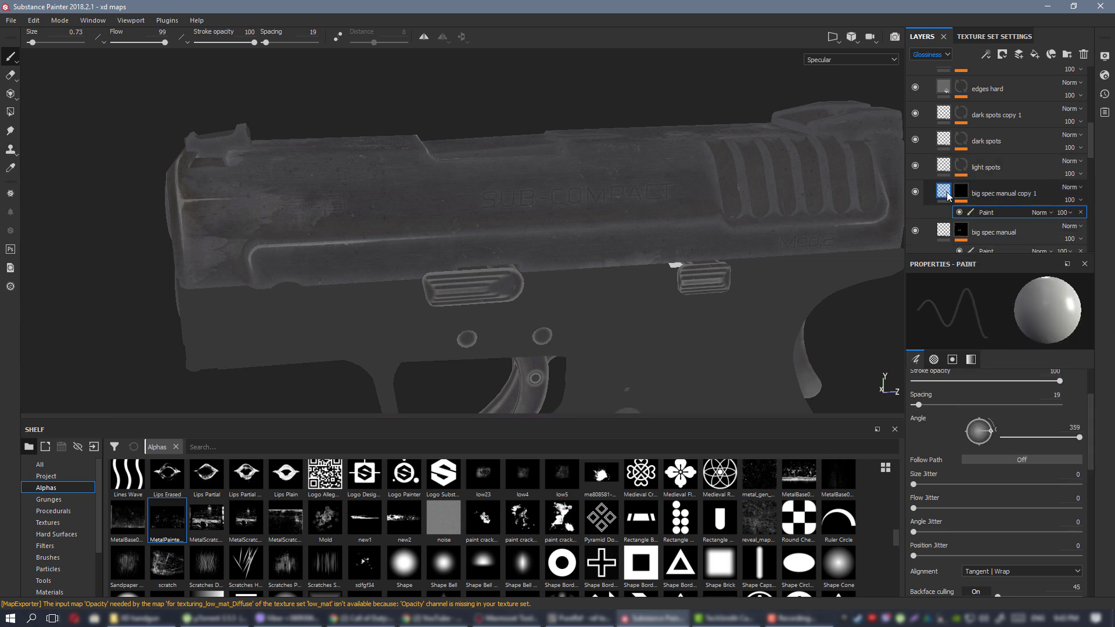
# Check the copied layer's specular colour, then ready its black mask for painting with the Brush Dirty alpha.
pyautogui.click(947, 191)
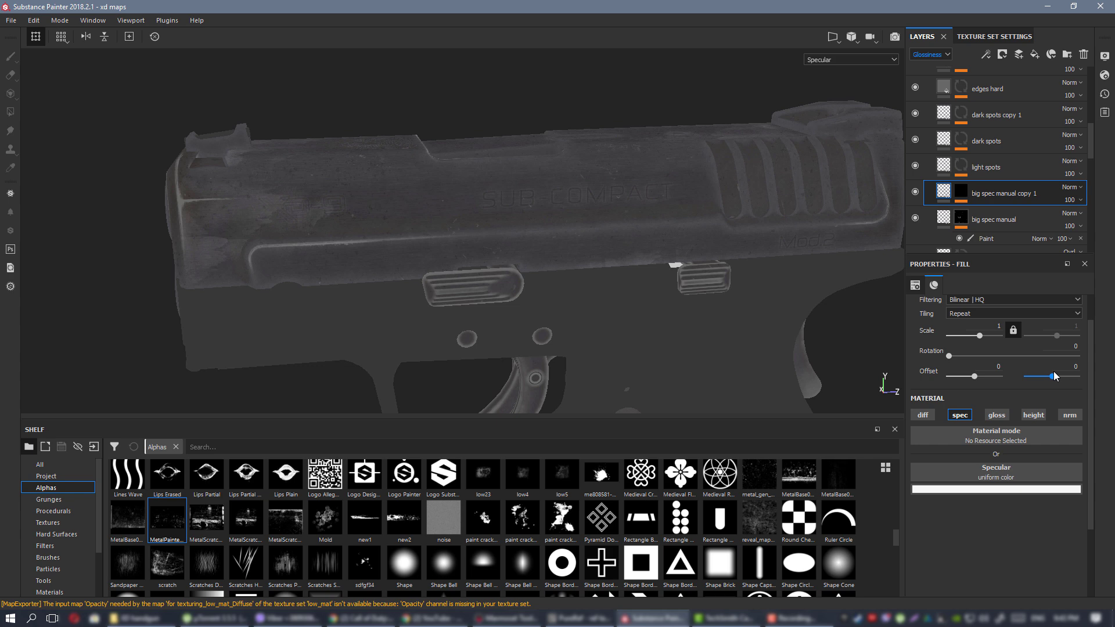
pyautogui.click(1014, 491)
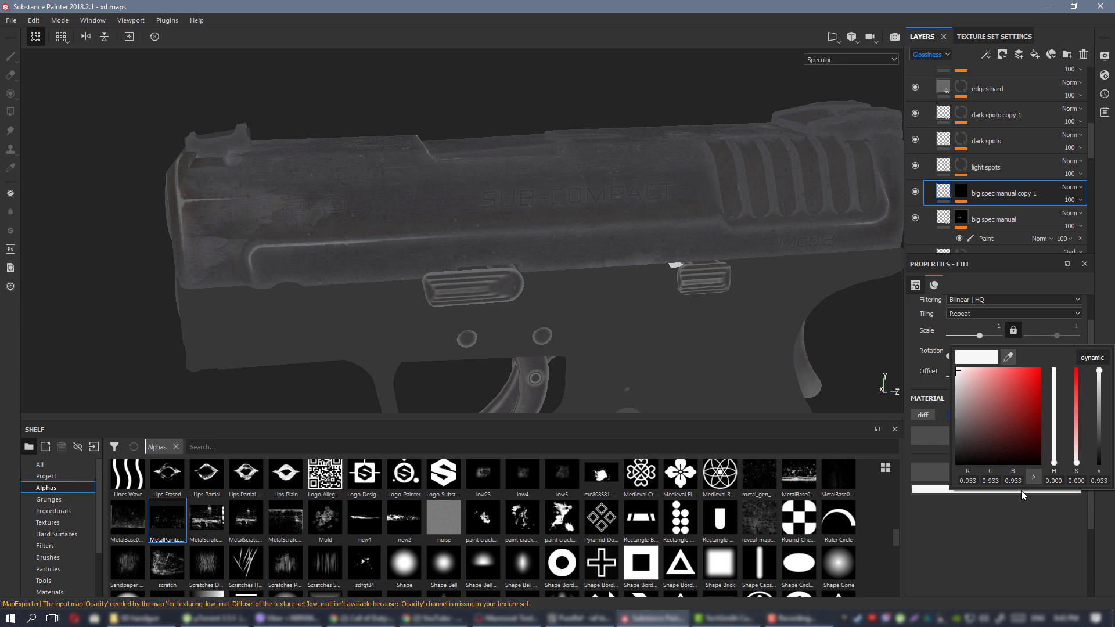
pyautogui.click(52, 490)
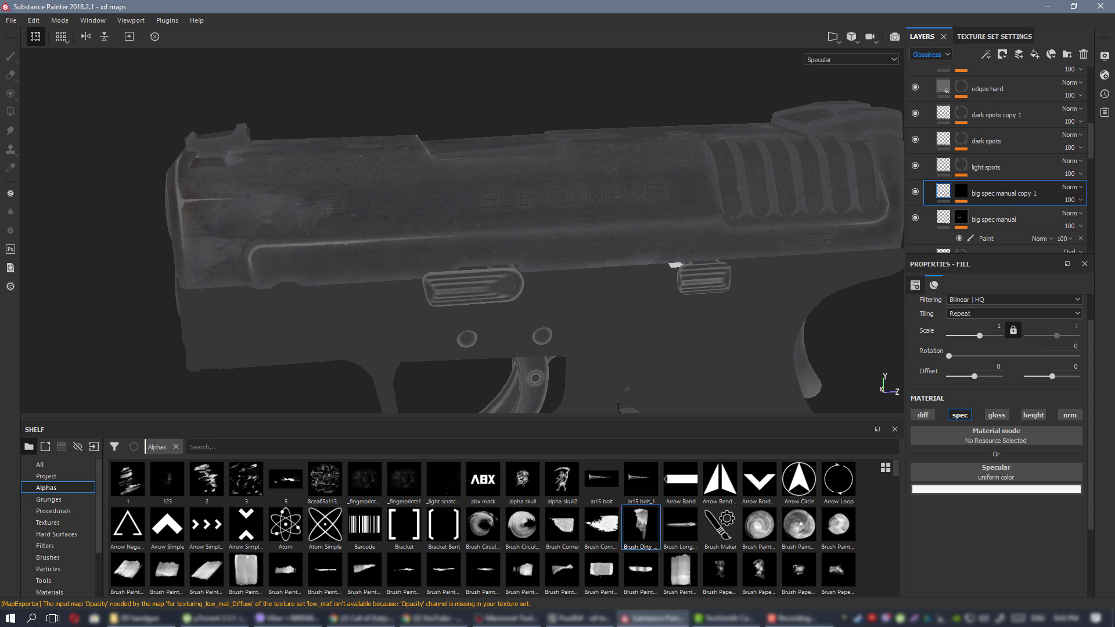
pyautogui.click(961, 192)
pyautogui.press('1')
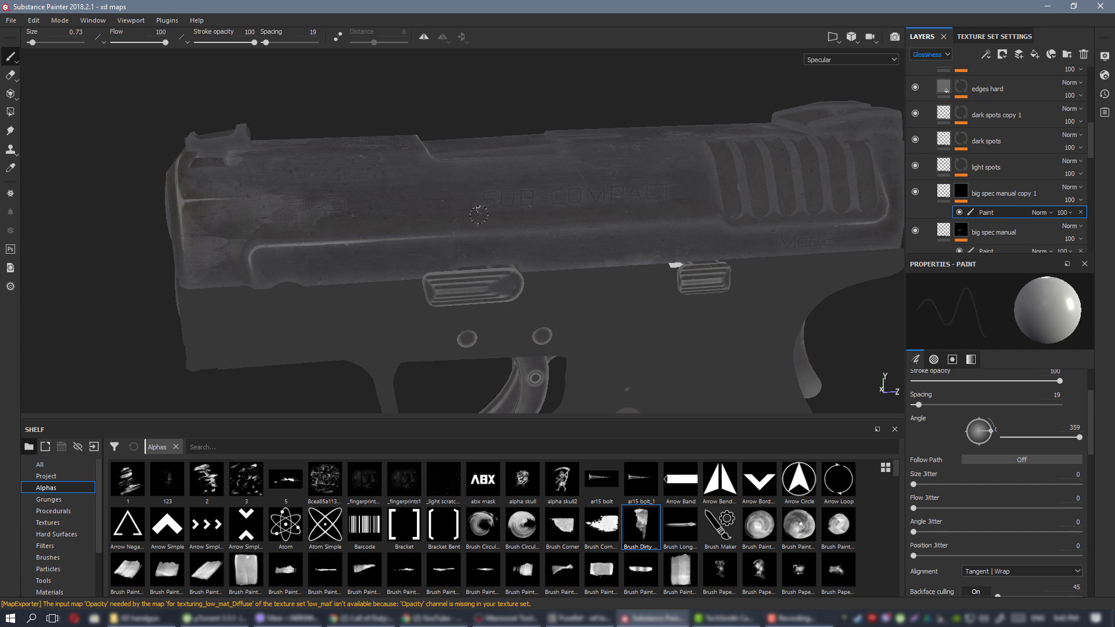
# Try a Brush Dirty stamp at size 6.52 and angle 264 on the assembled pistol's slide, then undo it.
pyautogui.keyDown('ctrl'); pyautogui.moveTo(479, 214); pyautogui.dragTo(480, 191); pyautogui.keyUp('ctrl')
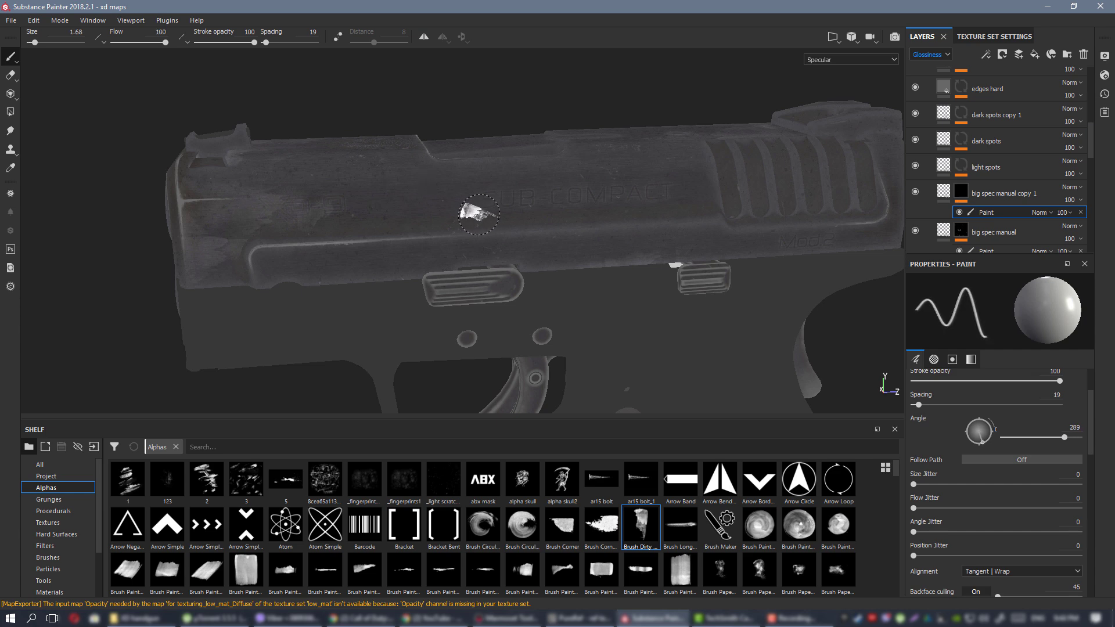
pyautogui.keyDown('ctrl'); pyautogui.moveTo(479, 212); pyautogui.dragTo(537, 210, button='right'); pyautogui.keyUp('ctrl')
pyautogui.click(479, 205)
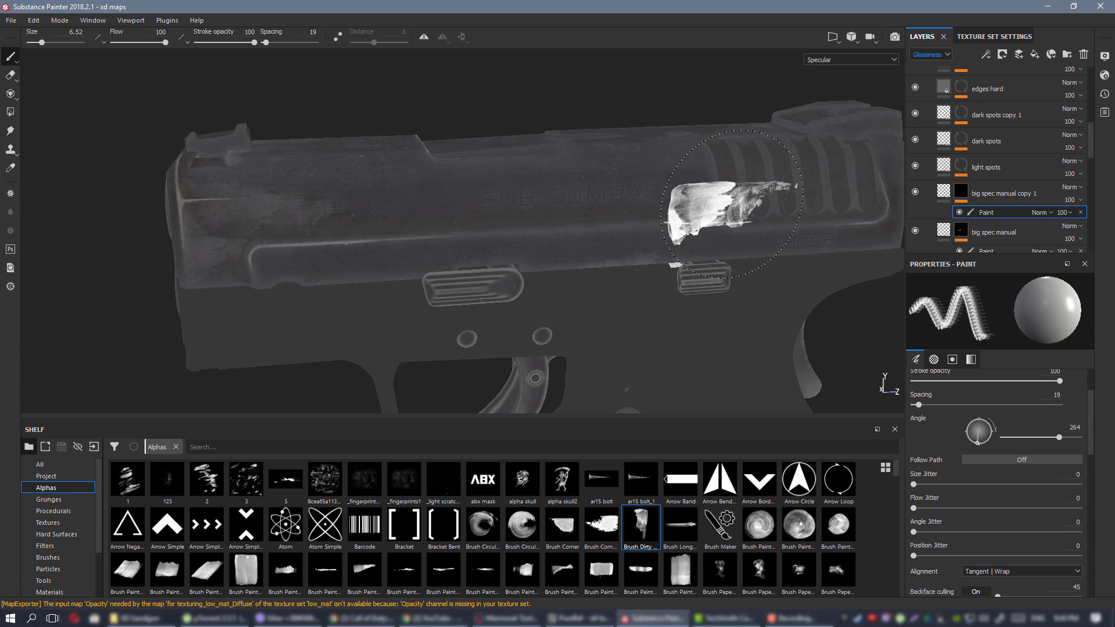
pyautogui.moveTo(607, 194)
pyautogui.keyDown('alt'); pyautogui.mouseDown()
pyautogui.moveTo(639, 194)
pyautogui.moveTo(582, 231)
pyautogui.moveTo(607, 233)
pyautogui.mouseUp(); pyautogui.keyUp('alt')
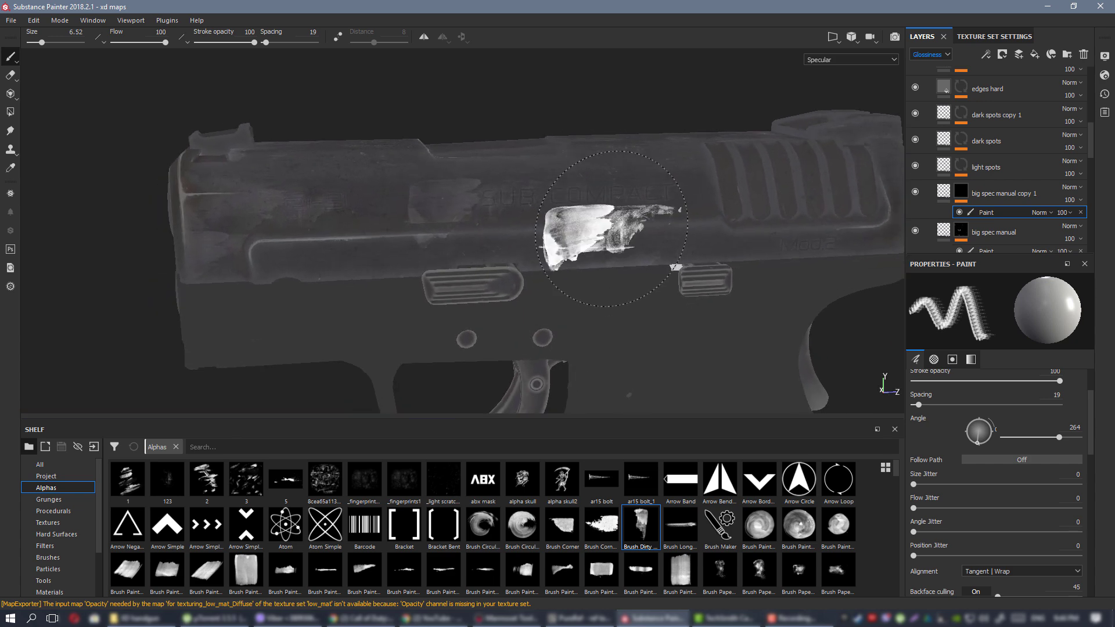
pyautogui.hotkey('ctrl', 'z')
# Stamp near the SUB-COMPACT lettering with the brush at size 9.09 and angle 84.
pyautogui.keyDown('ctrl'); pyautogui.moveTo(498, 192); pyautogui.dragTo(498, 150); pyautogui.keyUp('ctrl')
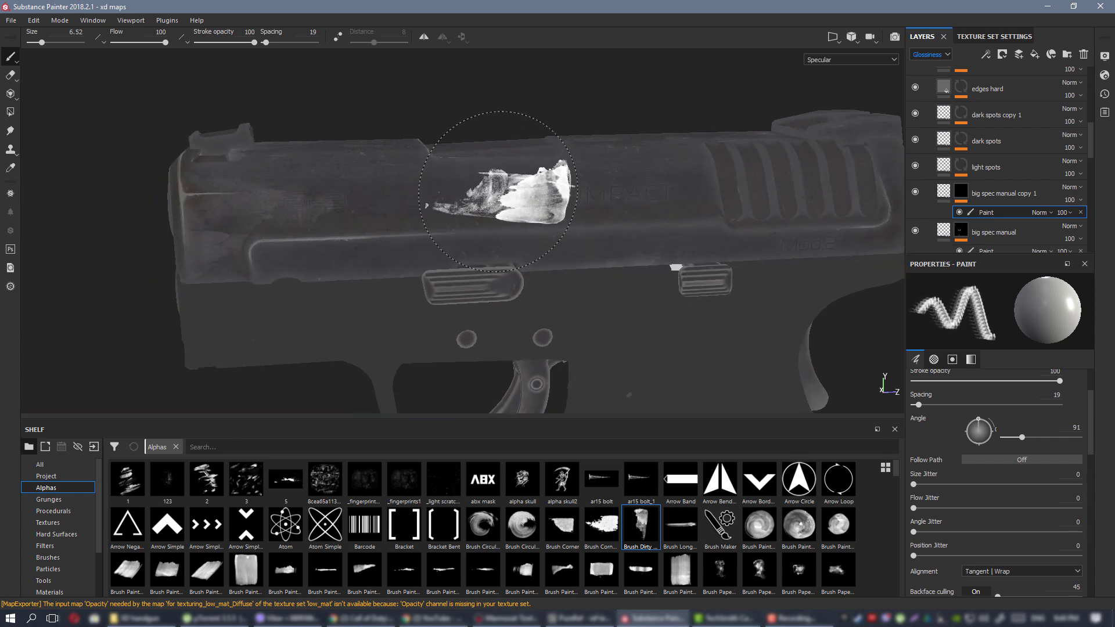
pyautogui.keyDown('ctrl'); pyautogui.moveTo(465, 194); pyautogui.dragTo(496, 194, button='right'); pyautogui.keyUp('ctrl')
pyautogui.keyDown('ctrl'); pyautogui.moveTo(465, 194); pyautogui.dragTo(465, 192); pyautogui.keyUp('ctrl')
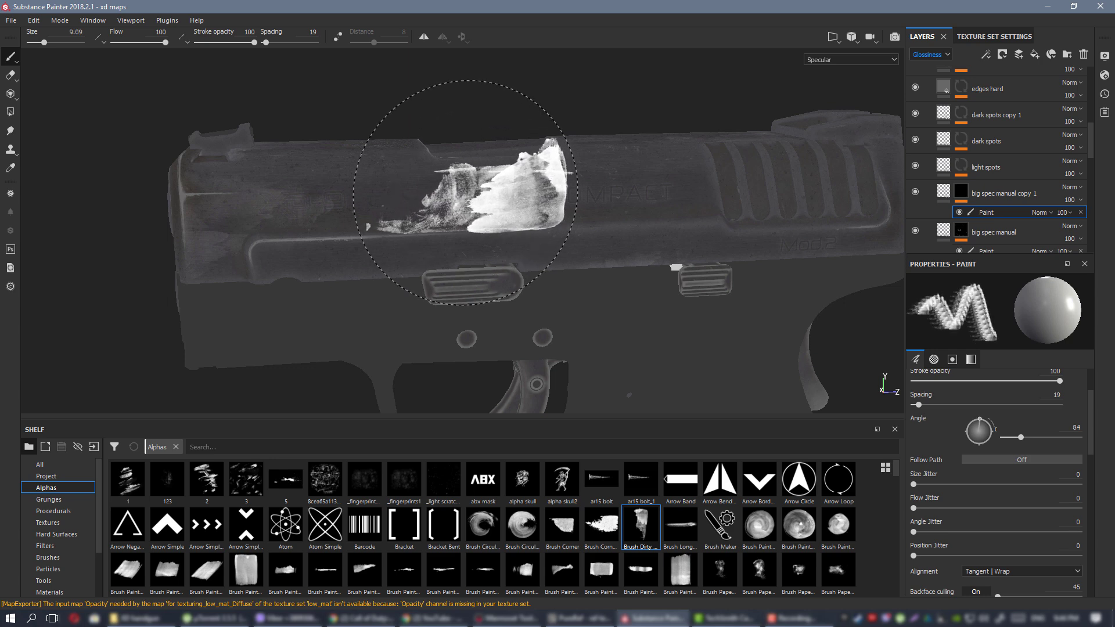
pyautogui.click(476, 189)
# Stamp a Brush Dirty patch near the SUB-COMPACT lettering on the separately laid-out slide.
pyautogui.moveTo(697, 183)
pyautogui.keyDown('alt'); pyautogui.mouseDown()
pyautogui.moveTo(780, 256)
pyautogui.moveTo(705, 180)
pyautogui.mouseUp(); pyautogui.keyUp('alt')
pyautogui.keyDown('alt'); pyautogui.moveTo(705, 180); pyautogui.dragTo(151, 142, button='right'); pyautogui.keyUp('alt')
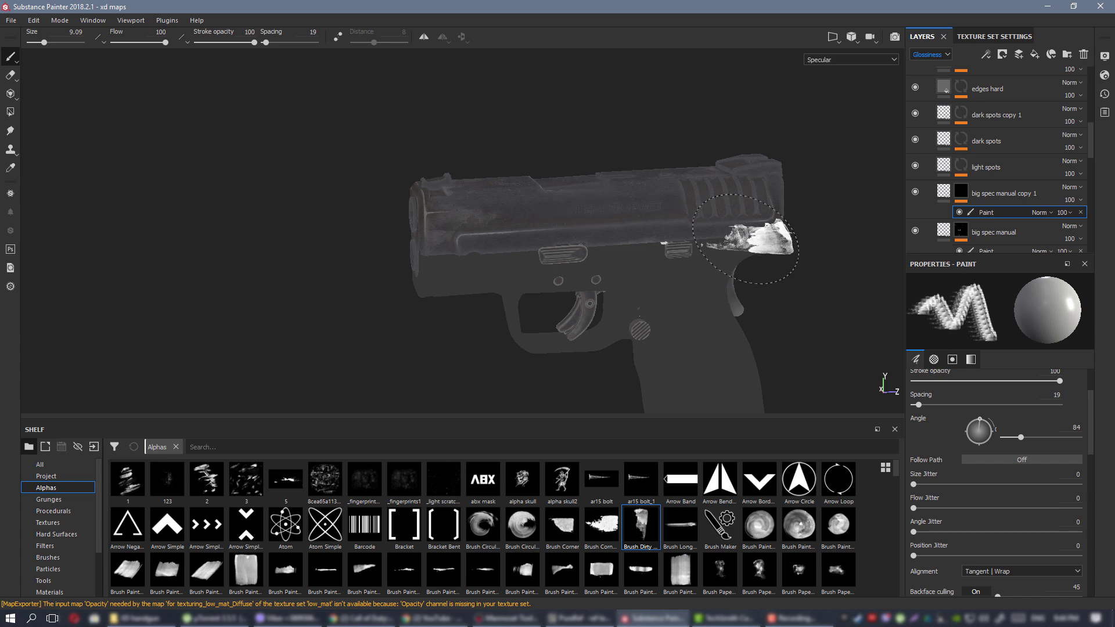
pyautogui.keyDown('alt'); pyautogui.moveTo(755, 245); pyautogui.dragTo(145, 118, button='right'); pyautogui.keyUp('alt')
pyautogui.keyDown('alt'); pyautogui.moveTo(348, 112); pyautogui.dragTo(460, 401, button='middle'); pyautogui.keyUp('alt')
pyautogui.moveTo(300, 81)
pyautogui.keyDown('alt'); pyautogui.mouseDown(button='middle')
pyautogui.moveTo(665, 187)
pyautogui.moveTo(373, 287)
pyautogui.mouseUp(button='middle'); pyautogui.keyUp('alt')
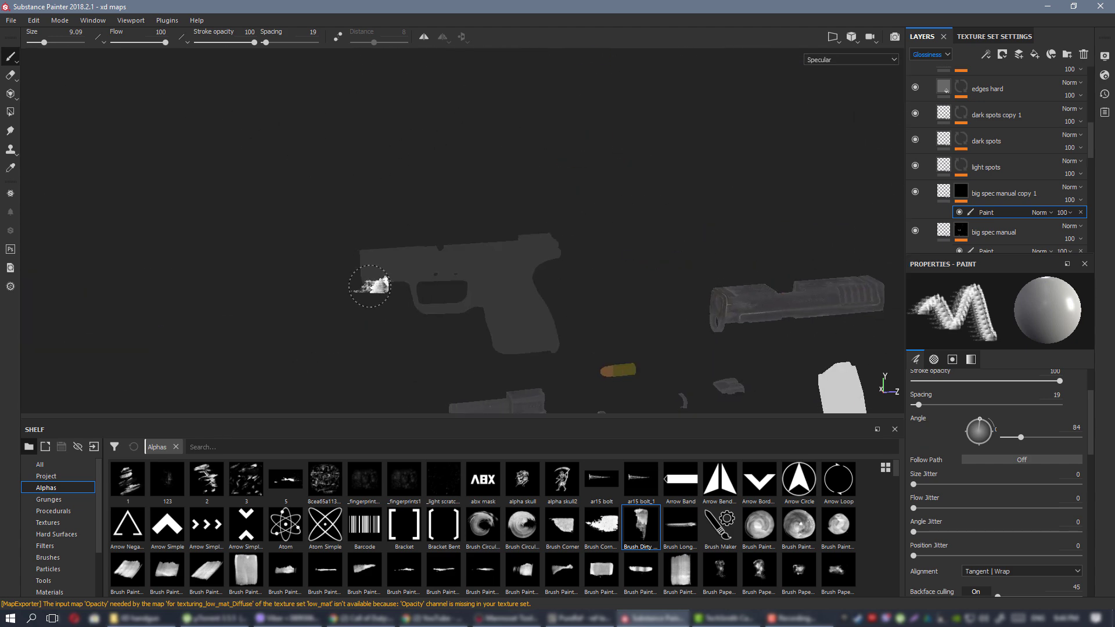
pyautogui.keyDown('alt'); pyautogui.moveTo(871, 305); pyautogui.dragTo(443, 212, button='middle'); pyautogui.keyUp('alt')
pyautogui.keyDown('alt'); pyautogui.moveTo(430, 209); pyautogui.dragTo(801, 230, button='right'); pyautogui.keyUp('alt')
pyautogui.click(375, 220)
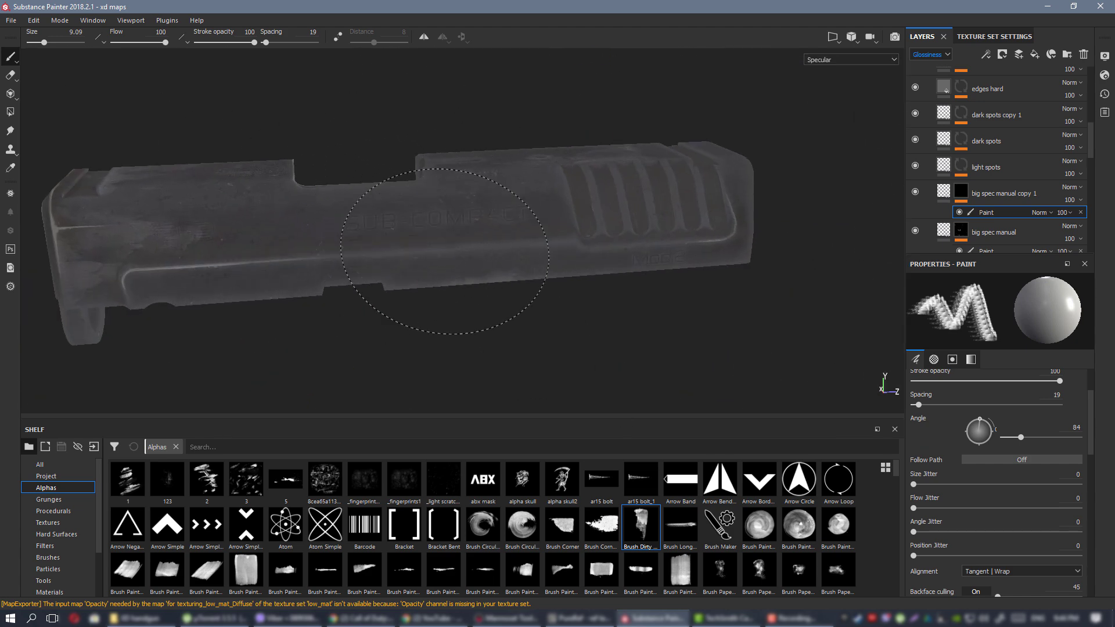
# Soften the stamped patch beside the ejection cutout with the eraser at size 3.71 and flow 11.
pyautogui.moveTo(481, 253)
pyautogui.keyDown('alt'); pyautogui.mouseDown()
pyautogui.moveTo(453, 219)
pyautogui.moveTo(476, 290)
pyautogui.moveTo(552, 256)
pyautogui.moveTo(468, 226)
pyautogui.mouseUp(); pyautogui.keyUp('alt')
pyautogui.keyDown('alt'); pyautogui.moveTo(371, 241); pyautogui.dragTo(413, 247, button='right'); pyautogui.keyUp('alt')
pyautogui.keyDown('alt'); pyautogui.moveTo(412, 246); pyautogui.dragTo(545, 250, button='middle'); pyautogui.keyUp('alt')
pyautogui.keyDown('alt'); pyautogui.moveTo(545, 249); pyautogui.dragTo(557, 254); pyautogui.keyUp('alt')
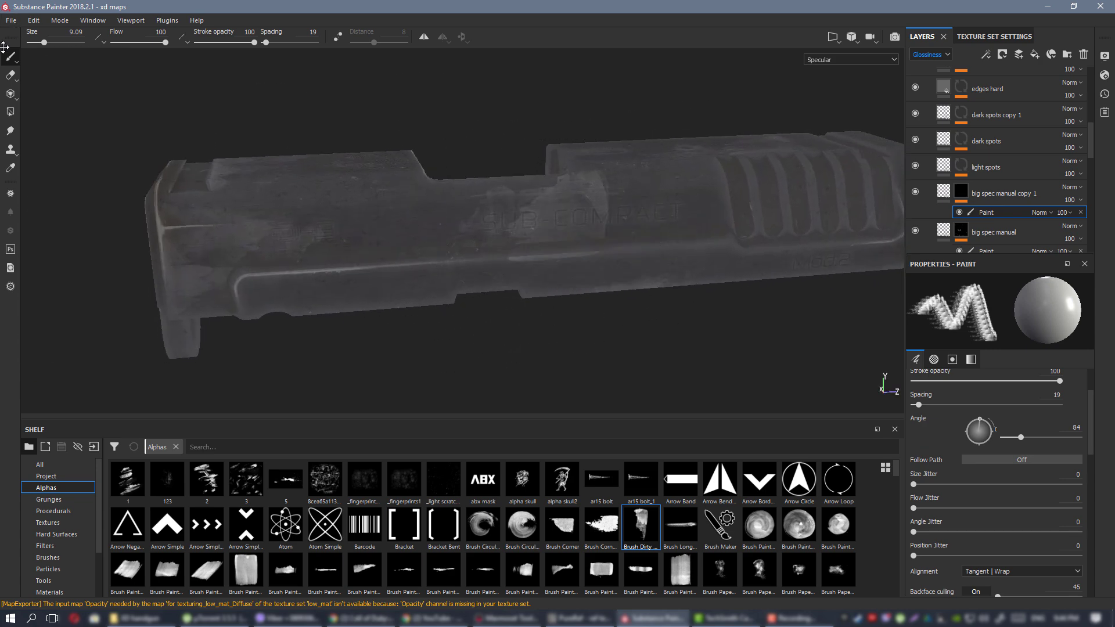
pyautogui.press('e')
pyautogui.scroll(3, 624, 212)
pyautogui.keyDown('ctrl'); pyautogui.moveTo(624, 170); pyautogui.dragTo(572, 171, button='right'); pyautogui.keyUp('ctrl')
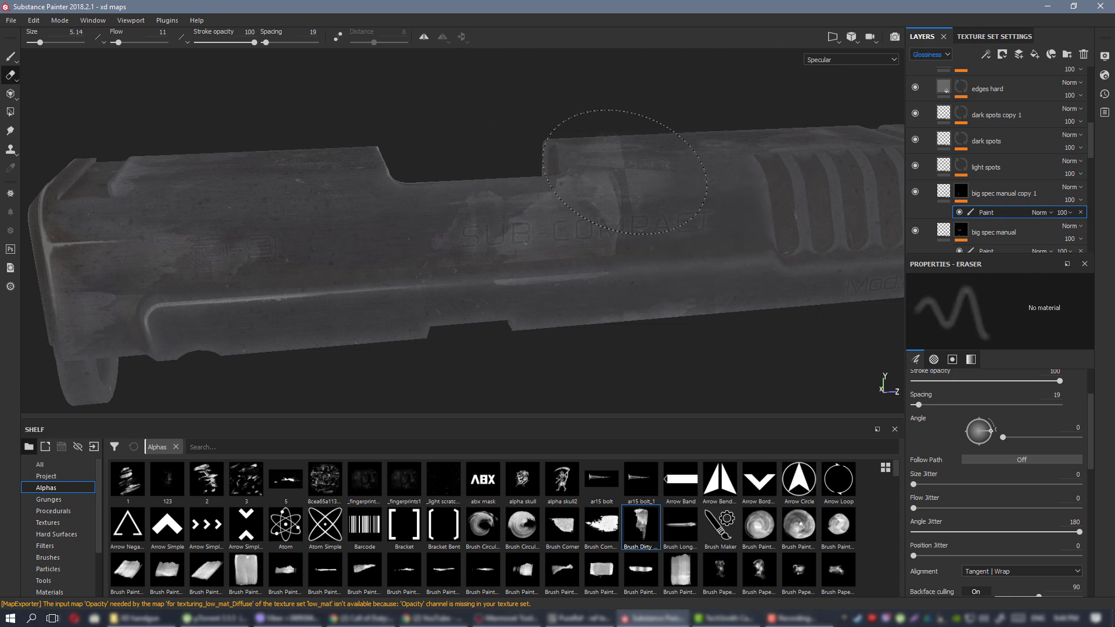
pyautogui.moveTo(576, 176); pyautogui.dragTo(620, 181)
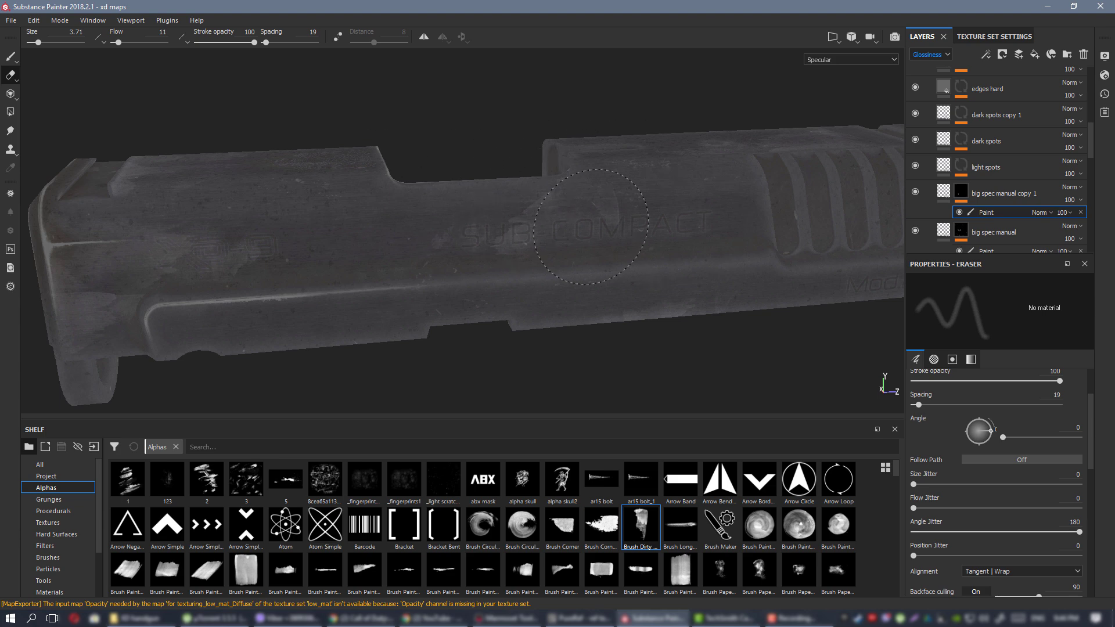
# Examine the patch around the SUB-COMPACT lettering in the full material view from several angles.
pyautogui.scroll(-2, 591, 227)
pyautogui.keyDown('alt'); pyautogui.moveTo(580, 222); pyautogui.dragTo(476, 176); pyautogui.keyUp('alt')
pyautogui.press('m')
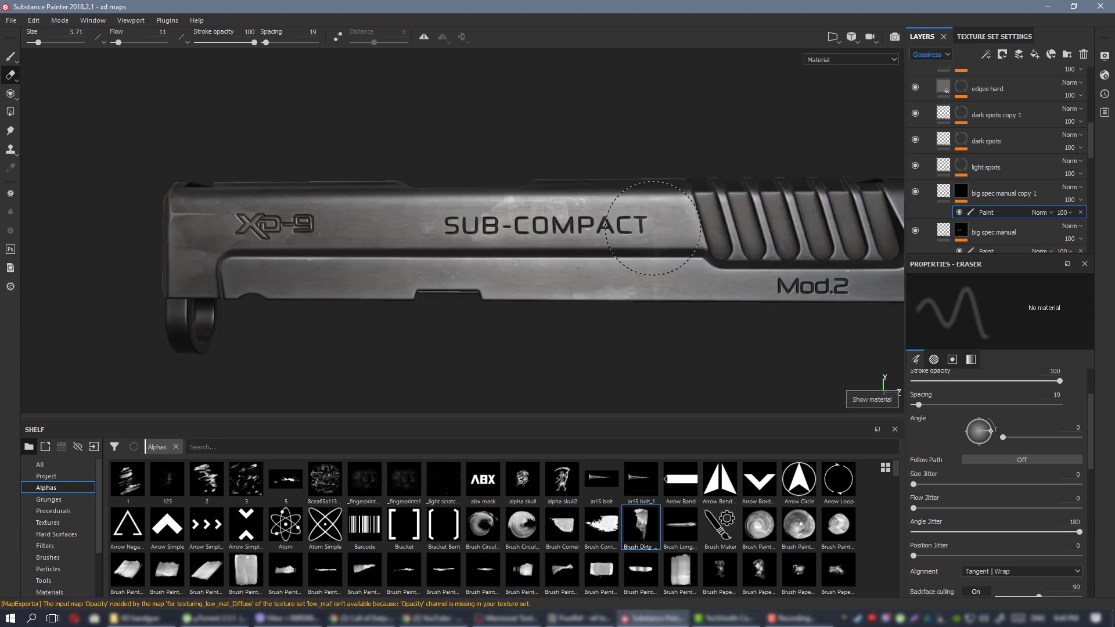
pyautogui.moveTo(617, 248)
pyautogui.keyDown('alt'); pyautogui.mouseDown()
pyautogui.moveTo(535, 279)
pyautogui.moveTo(645, 255)
pyautogui.moveTo(739, 262)
pyautogui.mouseUp(); pyautogui.keyUp('alt')
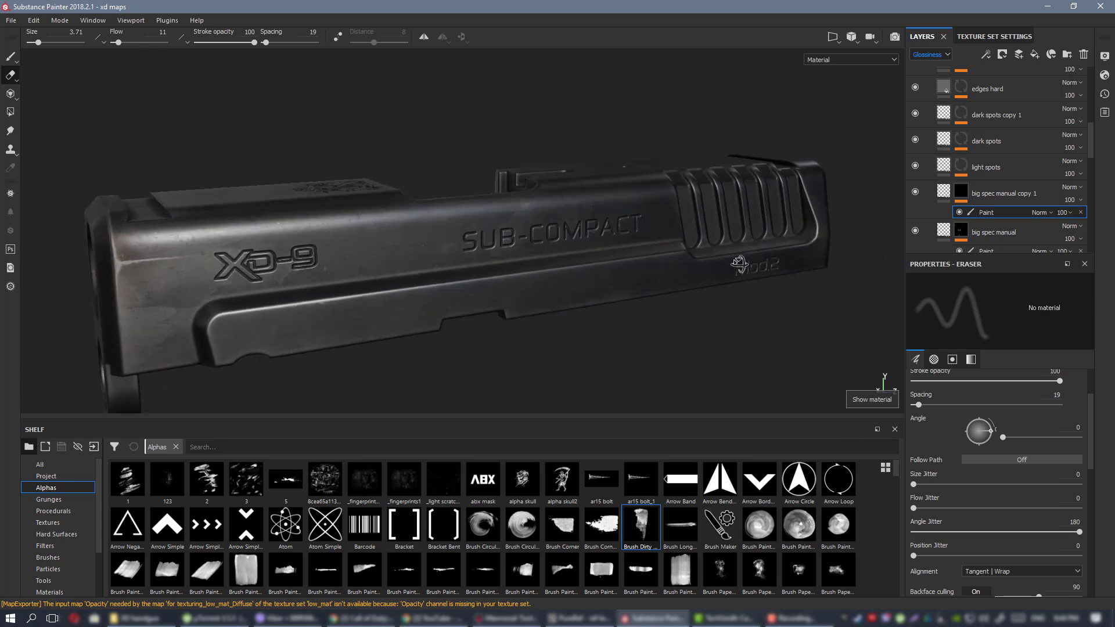
pyautogui.keyDown('alt'); pyautogui.moveTo(739, 261); pyautogui.dragTo(606, 253, button='right'); pyautogui.keyUp('alt')
pyautogui.moveTo(606, 254)
pyautogui.keyDown('alt'); pyautogui.mouseDown()
pyautogui.moveTo(537, 249)
pyautogui.moveTo(531, 267)
pyautogui.moveTo(598, 245)
pyautogui.mouseUp(); pyautogui.keyUp('alt')
pyautogui.scroll(2, 598, 245)
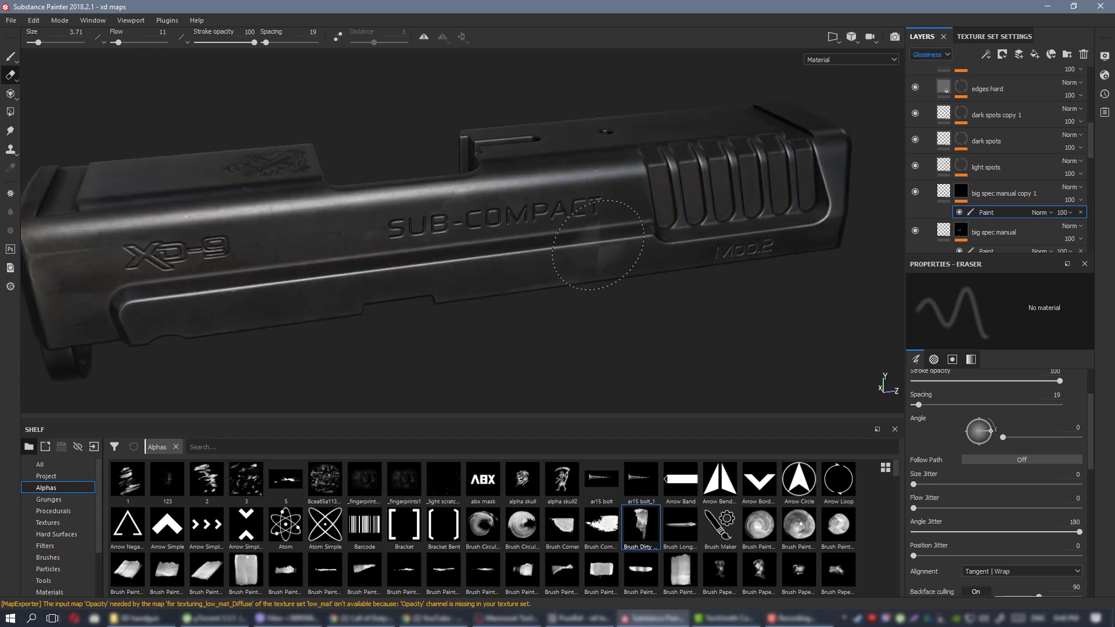
pyautogui.keyDown('alt'); pyautogui.moveTo(504, 210); pyautogui.dragTo(566, 206); pyautogui.keyUp('alt')
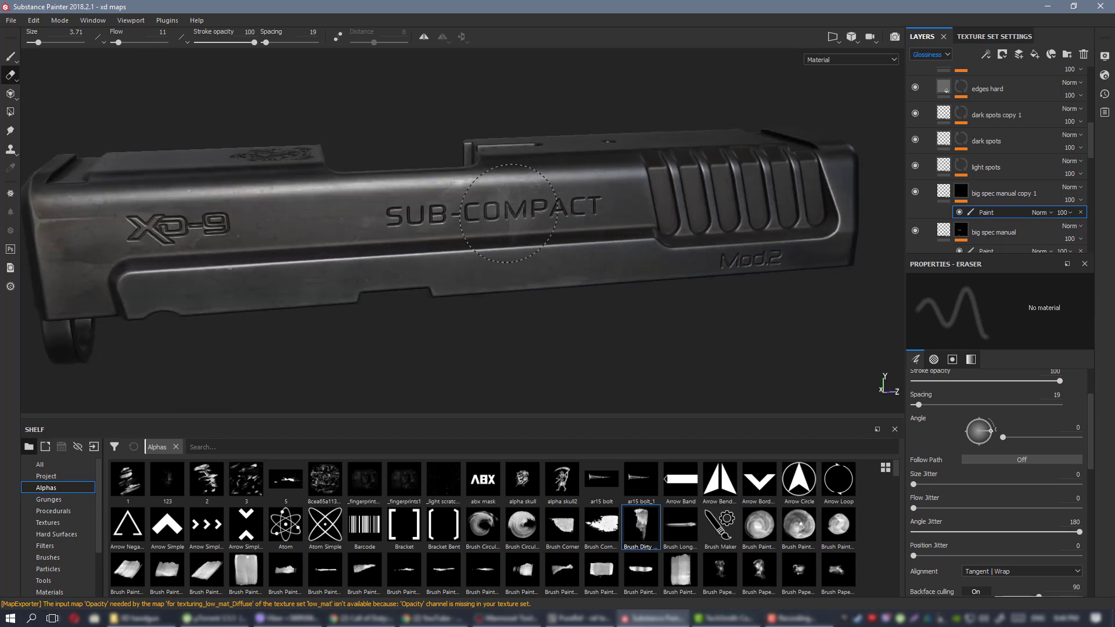
pyautogui.keyDown('alt'); pyautogui.moveTo(679, 283); pyautogui.dragTo(604, 255); pyautogui.keyUp('alt')
# Display the specular channel and stamp another Brush Dirty patch just in front of the slide's rear serrations.
pyautogui.press('c')
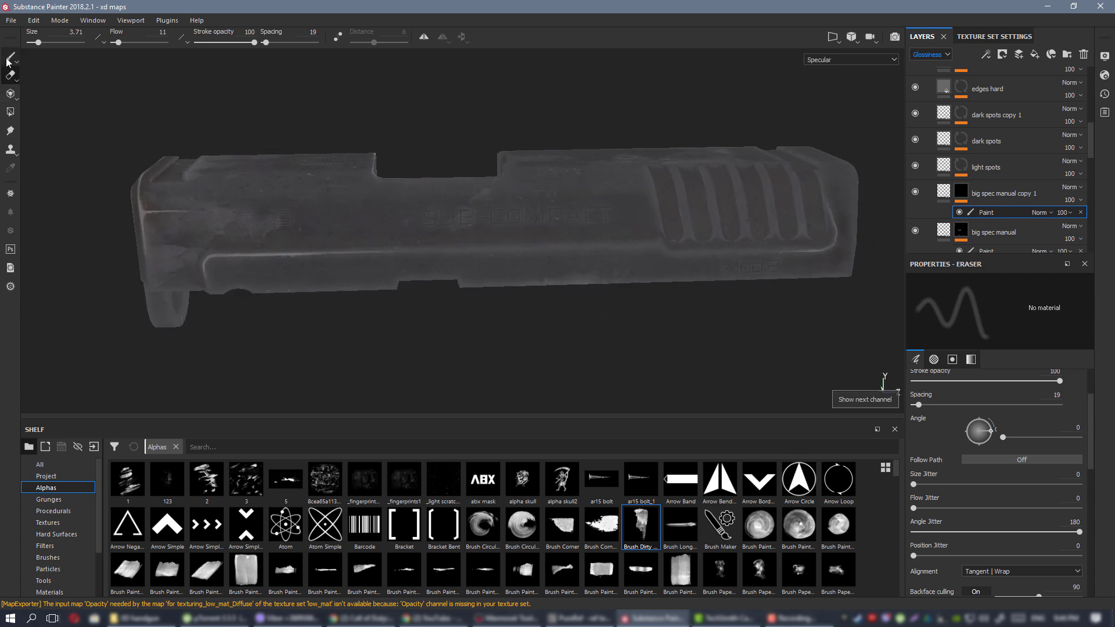
pyautogui.click(8, 61)
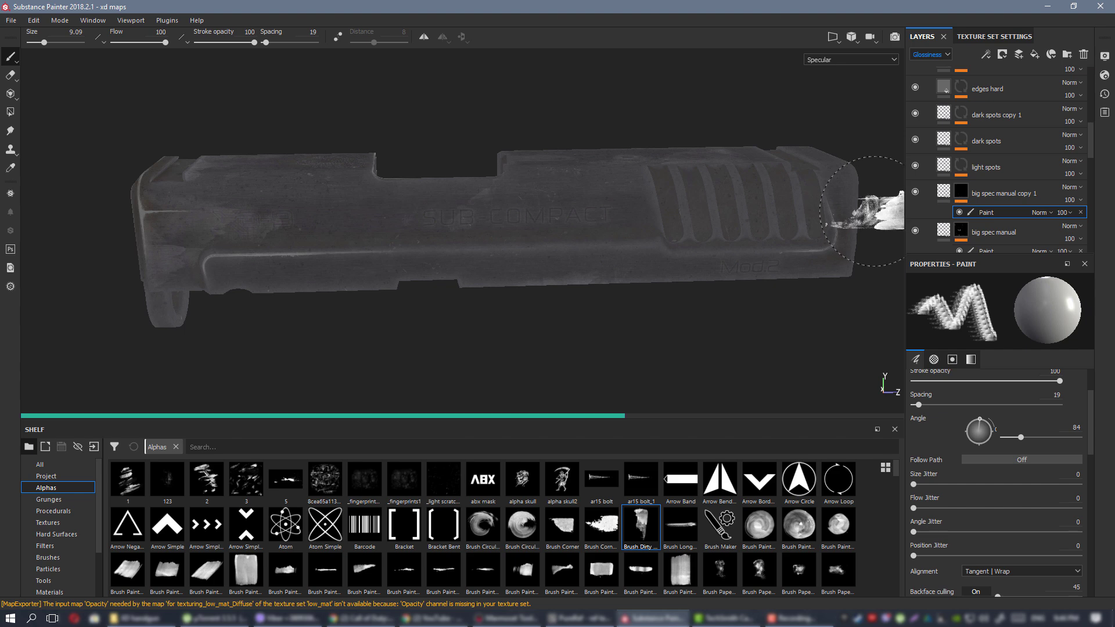
pyautogui.keyDown('alt'); pyautogui.moveTo(809, 212); pyautogui.dragTo(702, 225); pyautogui.keyUp('alt')
pyautogui.keyDown('alt'); pyautogui.moveTo(702, 224); pyautogui.dragTo(586, 223, button='middle'); pyautogui.keyUp('alt')
pyautogui.click(464, 220)
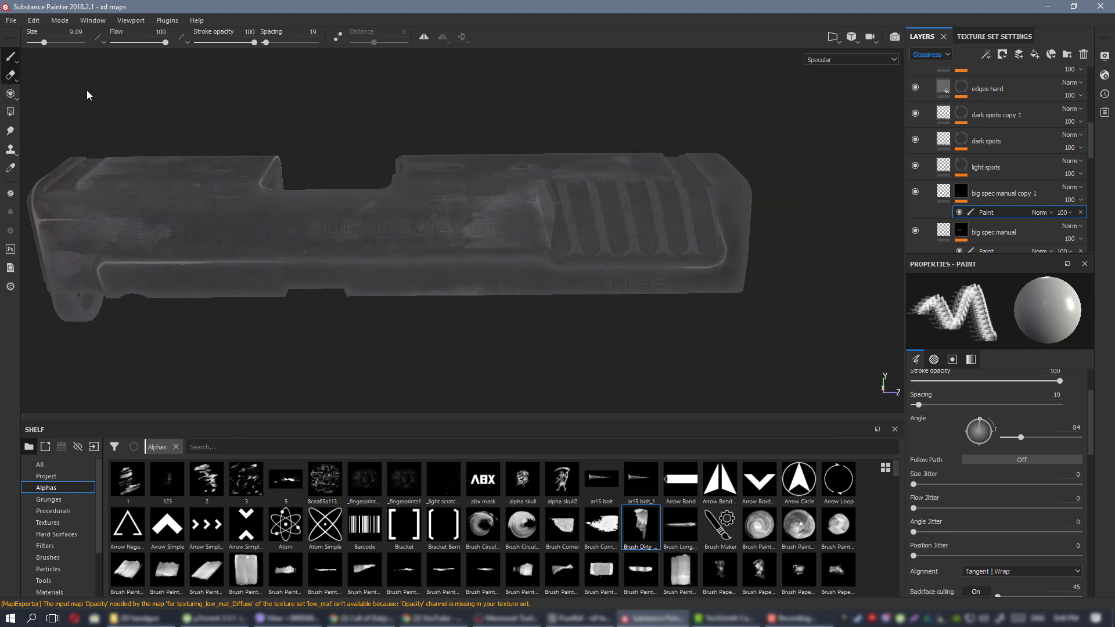
# Partly erase the new patch where it meets the slide's rear serrations.
pyautogui.press('e')
pyautogui.scroll(2, 621, 242)
pyautogui.moveTo(562, 208); pyautogui.dragTo(578, 210)
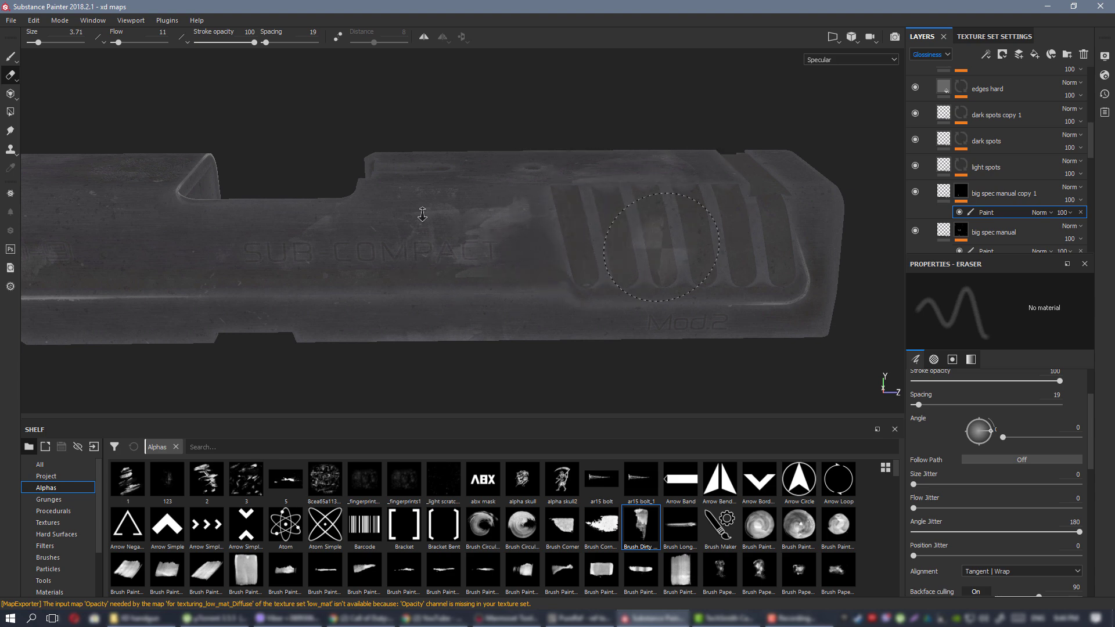
pyautogui.keyDown('alt'); pyautogui.moveTo(422, 215); pyautogui.dragTo(423, 299, button='right'); pyautogui.keyUp('alt')
pyautogui.keyDown('alt'); pyautogui.moveTo(423, 299); pyautogui.dragTo(429, 310); pyautogui.keyUp('alt')
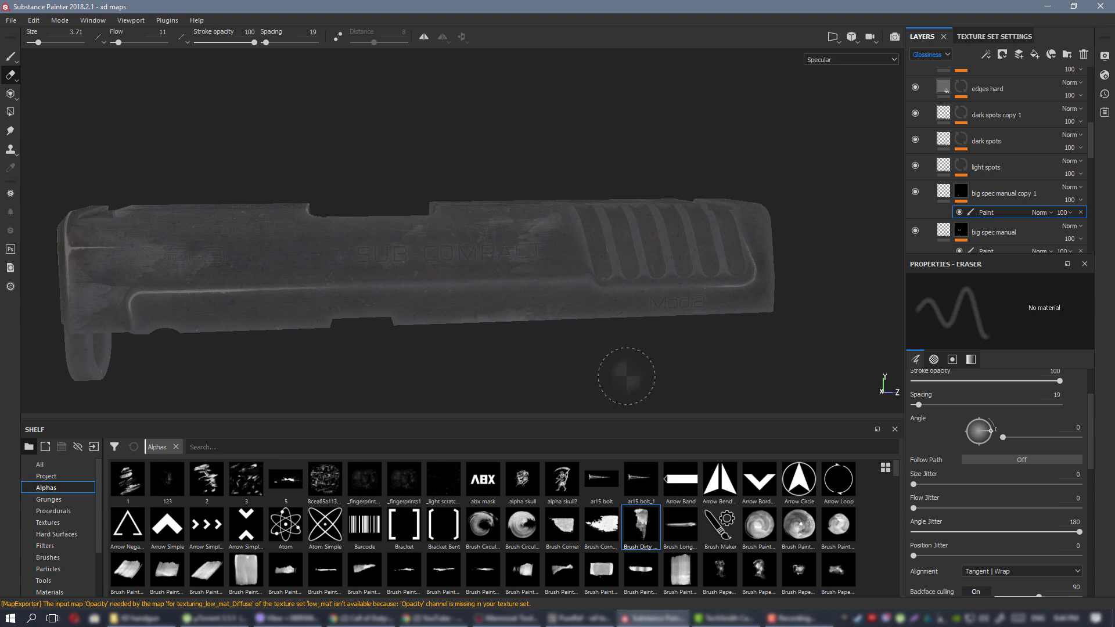
# Compare the slide's painted patches in the material view and in the specular channel from different angles.
pyautogui.press('m')
pyautogui.keyDown('alt'); pyautogui.moveTo(603, 311); pyautogui.dragTo(559, 262); pyautogui.keyUp('alt')
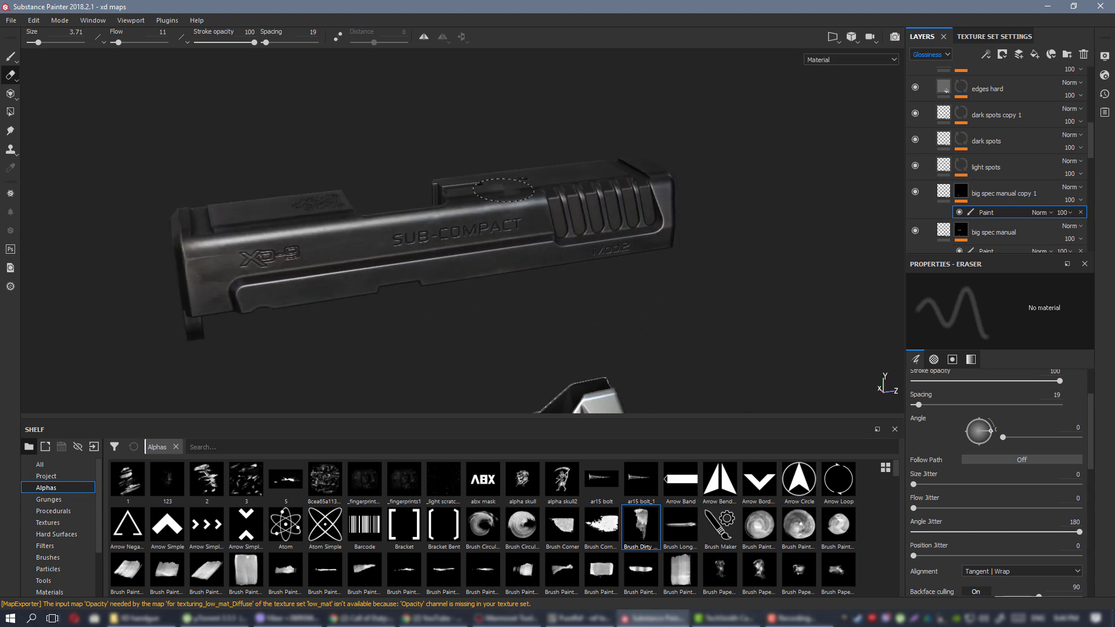
pyautogui.keyDown('alt'); pyautogui.moveTo(559, 262); pyautogui.dragTo(561, 224, button='right'); pyautogui.keyUp('alt')
pyautogui.keyDown('alt'); pyautogui.moveTo(561, 223); pyautogui.dragTo(633, 255); pyautogui.keyUp('alt')
pyautogui.press('c')
pyautogui.moveTo(633, 256)
pyautogui.keyDown('alt'); pyautogui.mouseDown(button='right')
pyautogui.moveTo(660, 289)
pyautogui.moveTo(506, 236)
pyautogui.mouseUp(button='right'); pyautogui.keyUp('alt')
pyautogui.keyDown('alt'); pyautogui.moveTo(526, 261); pyautogui.dragTo(590, 286); pyautogui.keyUp('alt')
pyautogui.keyDown('alt'); pyautogui.moveTo(590, 286); pyautogui.dragTo(539, 250, button='right'); pyautogui.keyUp('alt')
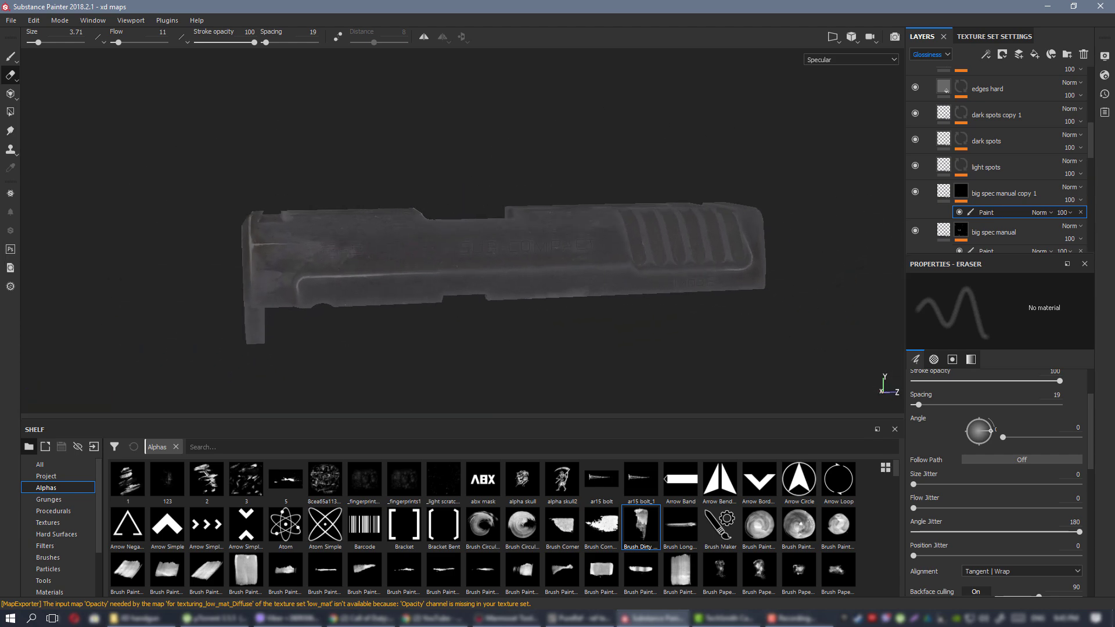
pyautogui.keyDown('alt'); pyautogui.moveTo(539, 250); pyautogui.dragTo(566, 262); pyautogui.keyUp('alt')
# Delete the big spec manual copy 1 layer.
pyautogui.click(1001, 192)
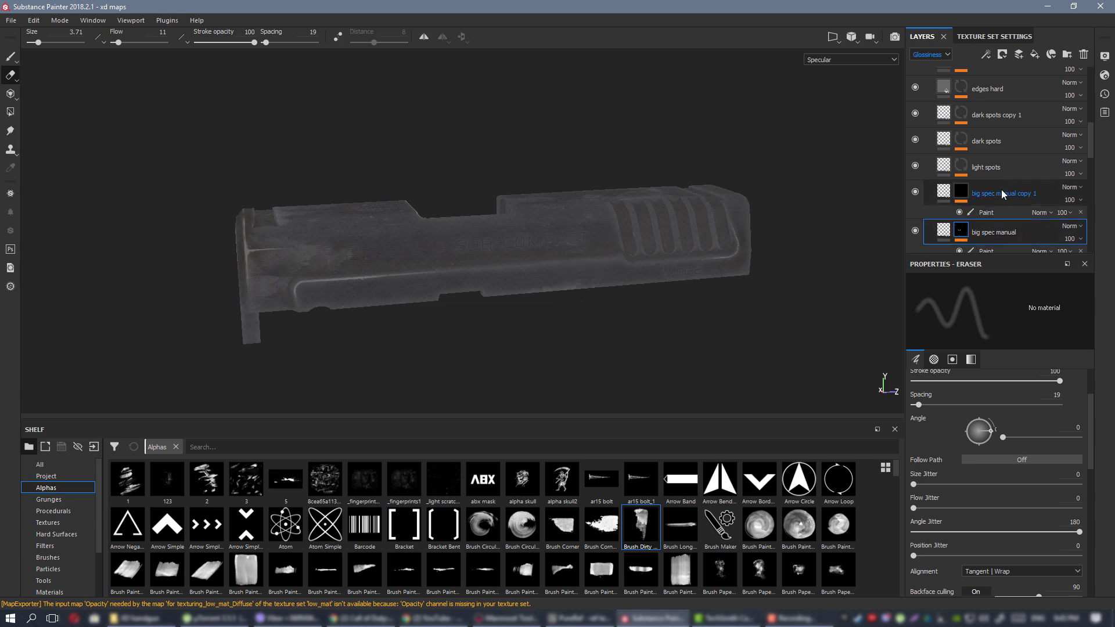
pyautogui.press('Delete')
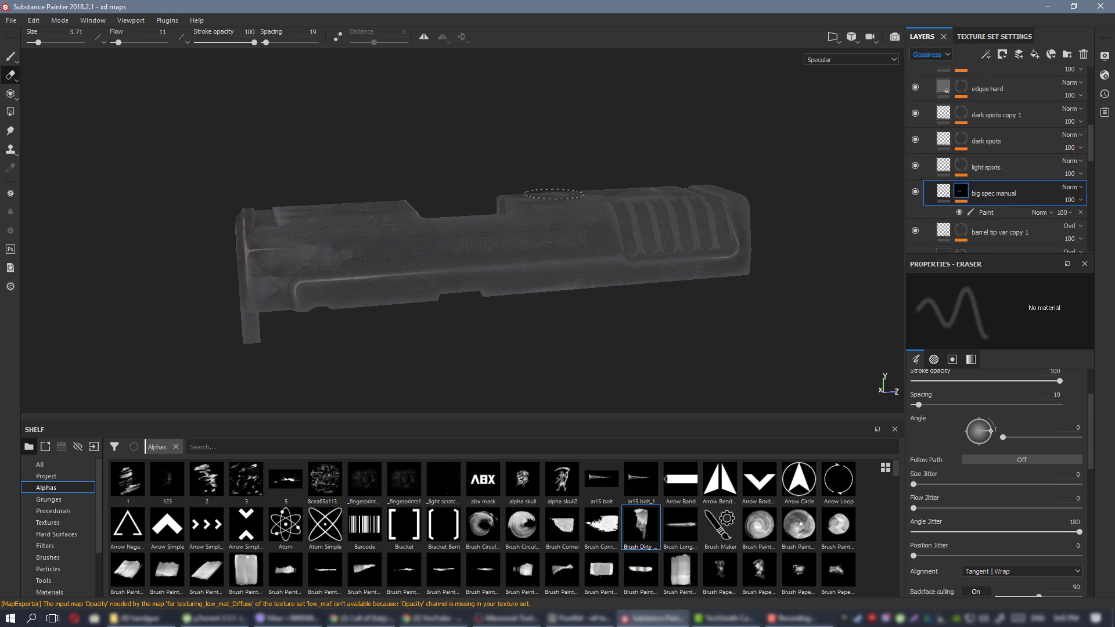
# Look over the slide's specular channel without the extra patches and switch to PureRef.
pyautogui.keyDown('alt'); pyautogui.moveTo(627, 277); pyautogui.dragTo(534, 245); pyautogui.keyUp('alt')
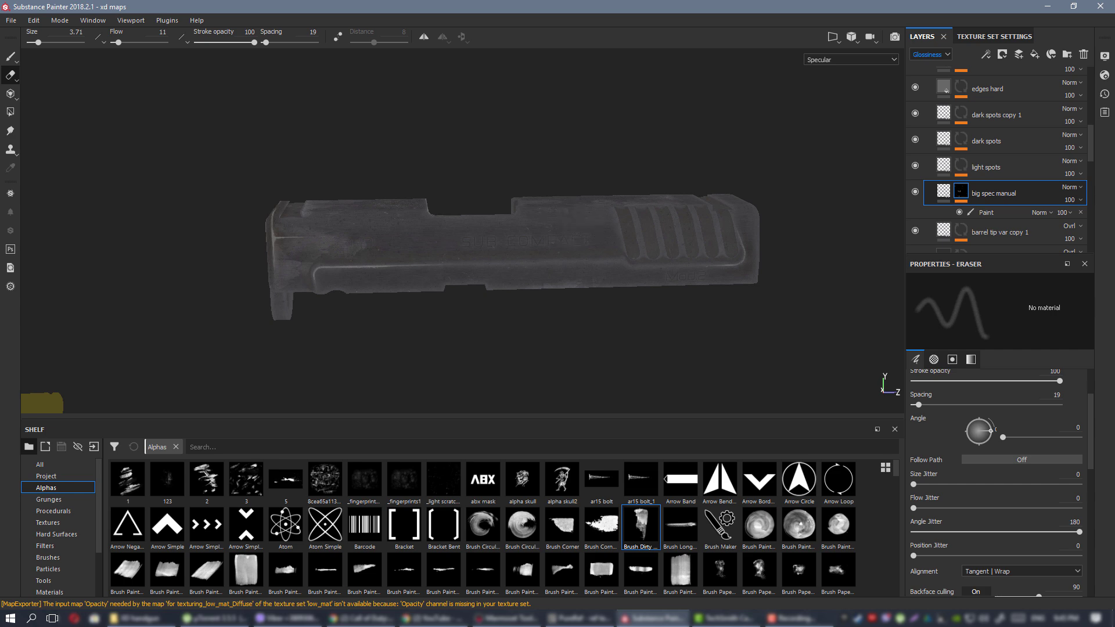
pyautogui.hotkey('alt', 'Tab')
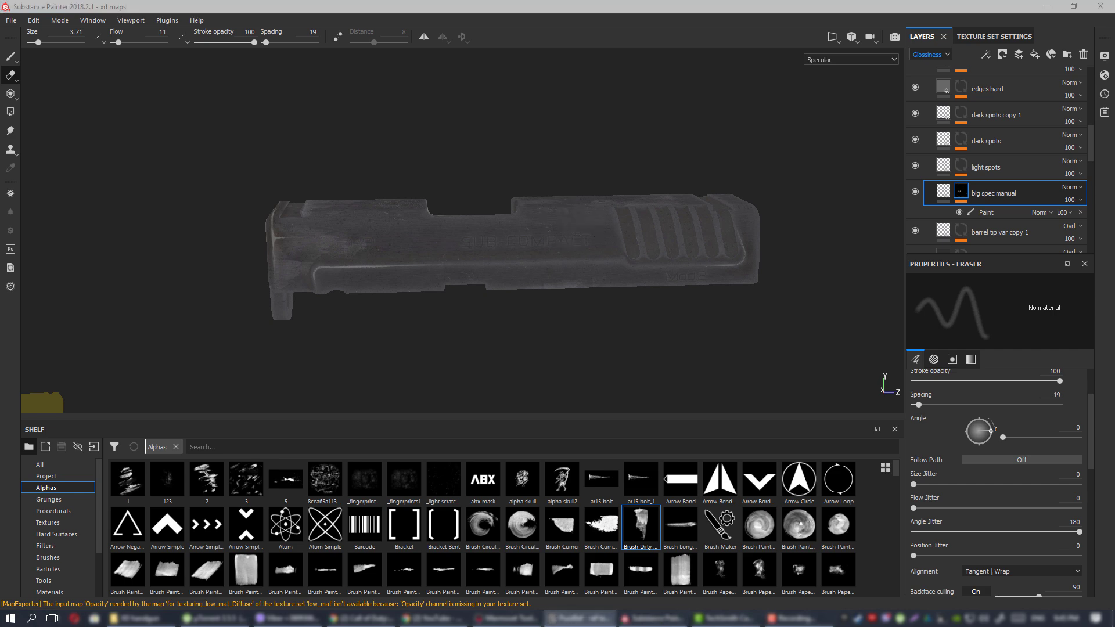
# Examine the annotated pistol reference photos for wear and gloss variation on their slides.
pyautogui.moveTo(1114, 307); pyautogui.dragTo(837, 301, button='right')
pyautogui.scroll(-4, 838, 301)
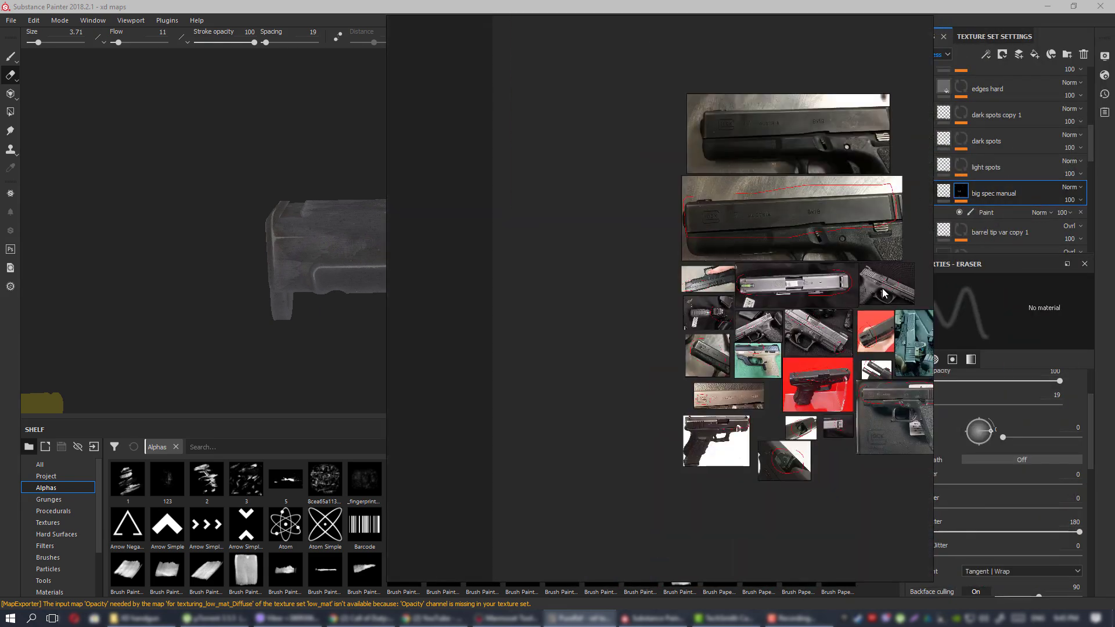
pyautogui.scroll(2, 723, 286)
pyautogui.moveTo(881, 289)
pyautogui.mouseDown(button='middle')
pyautogui.moveTo(725, 291)
pyautogui.moveTo(683, 264)
pyautogui.moveTo(356, 272)
pyautogui.mouseUp(button='middle')
pyautogui.moveTo(704, 245); pyautogui.dragTo(611, 366, button='middle')
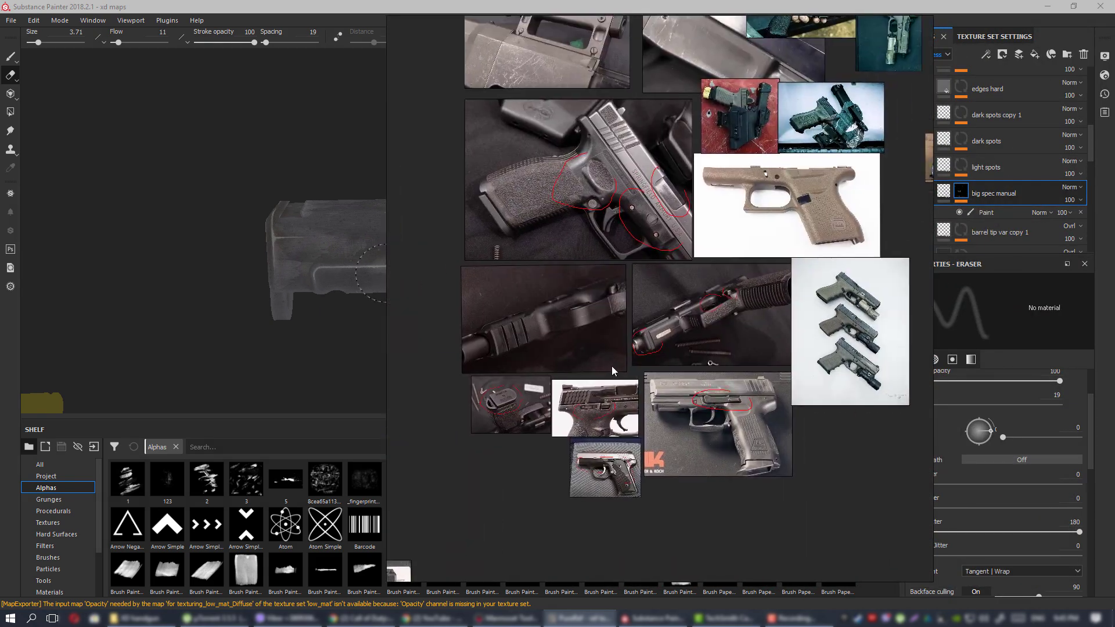
pyautogui.moveTo(686, 289); pyautogui.dragTo(631, 375, button='middle')
pyautogui.moveTo(533, 382); pyautogui.dragTo(873, 169, button='middle')
pyautogui.moveTo(553, 360); pyautogui.dragTo(789, 216, button='middle')
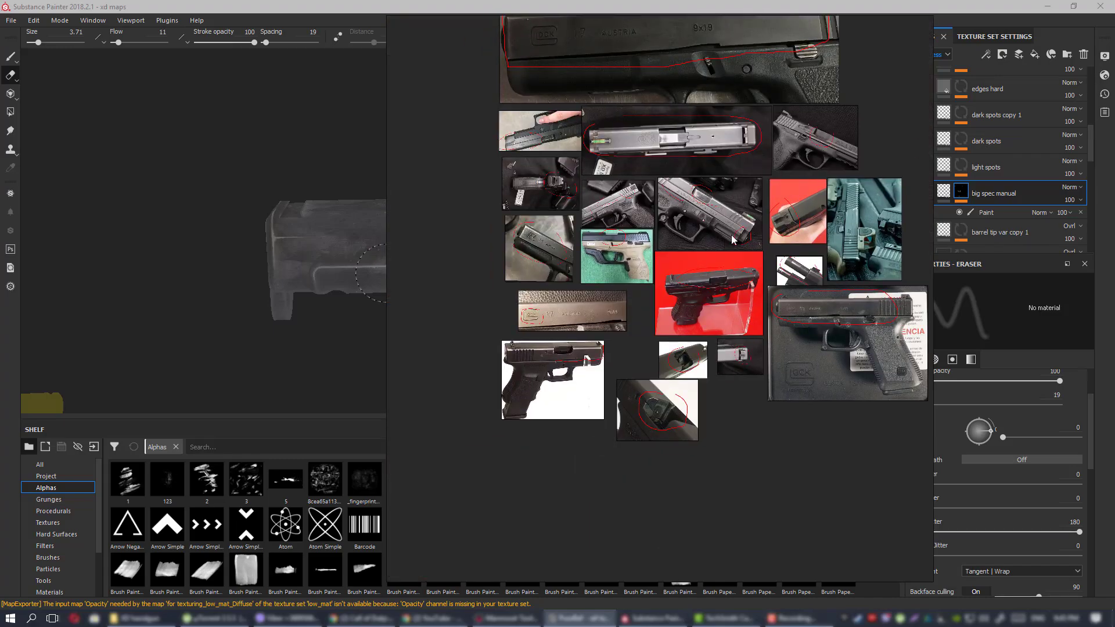
pyautogui.moveTo(746, 168); pyautogui.dragTo(652, 240, button='middle')
pyautogui.scroll(3, 612, 317)
pyautogui.moveTo(535, 234); pyautogui.dragTo(468, 211, button='middle')
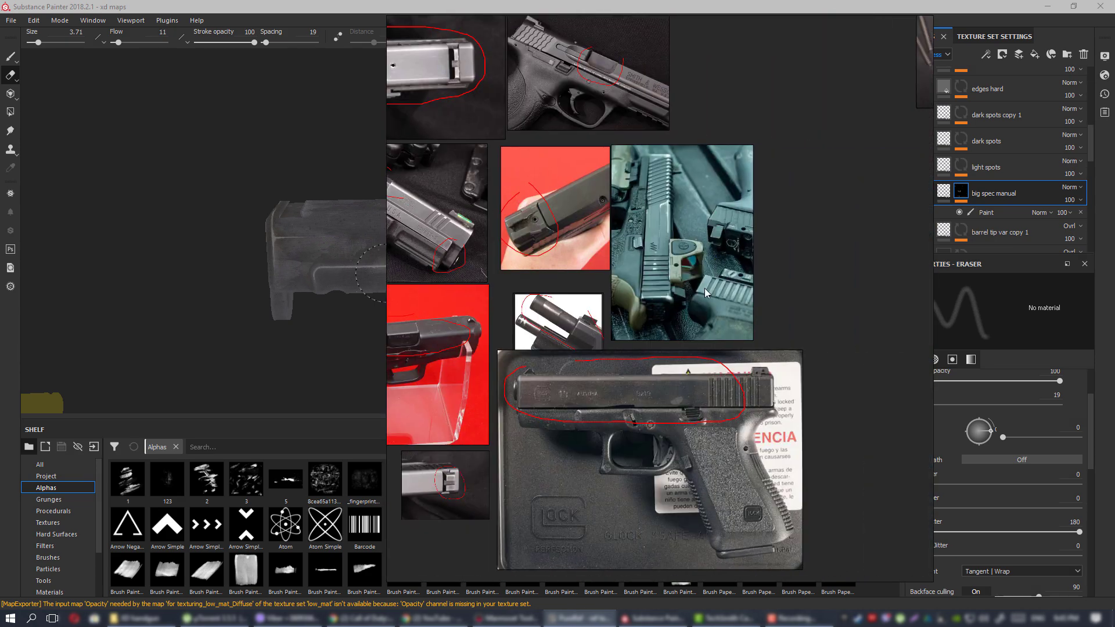
# Find the photo of the tan-framed pistol with a weapon light and study its slide's surface up close.
pyautogui.scroll(-4, 705, 288)
pyautogui.moveTo(784, 232); pyautogui.dragTo(506, 393, button='middle')
pyautogui.moveTo(894, 73); pyautogui.dragTo(723, 485, button='middle')
pyautogui.moveTo(739, 222); pyautogui.dragTo(733, 290, button='middle')
pyautogui.scroll(8, 650, 199)
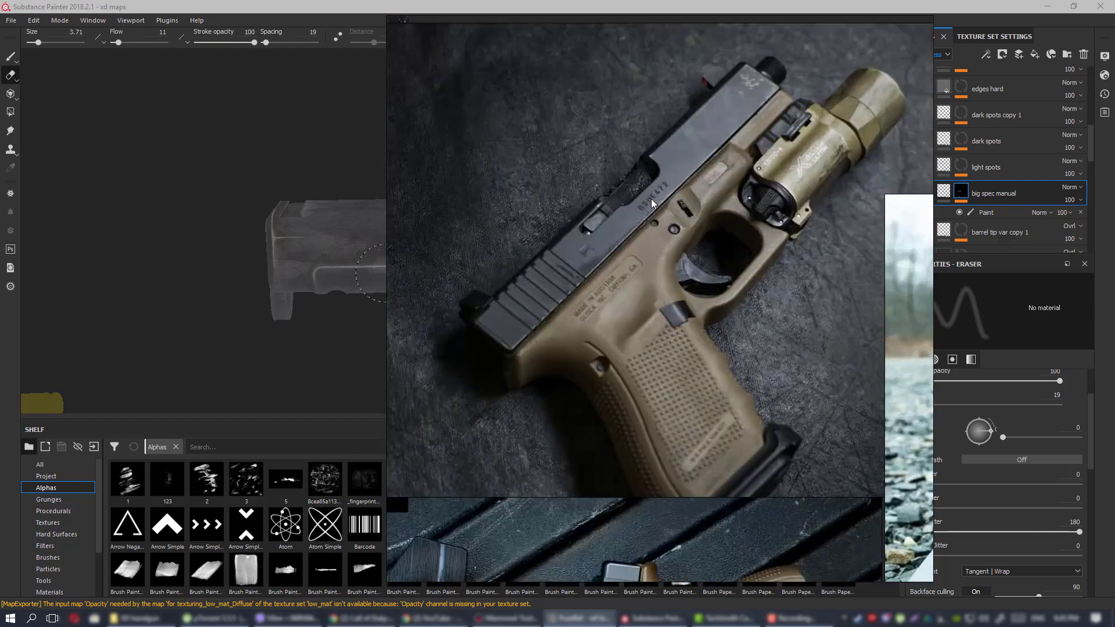
pyautogui.scroll(2, 650, 199)
pyautogui.scroll(-2, 686, 194)
pyautogui.moveTo(696, 187); pyautogui.dragTo(775, 192, button='middle')
pyautogui.scroll(-4, 776, 193)
pyautogui.moveTo(630, 197); pyautogui.dragTo(680, 250, button='middle')
pyautogui.scroll(5, 572, 214)
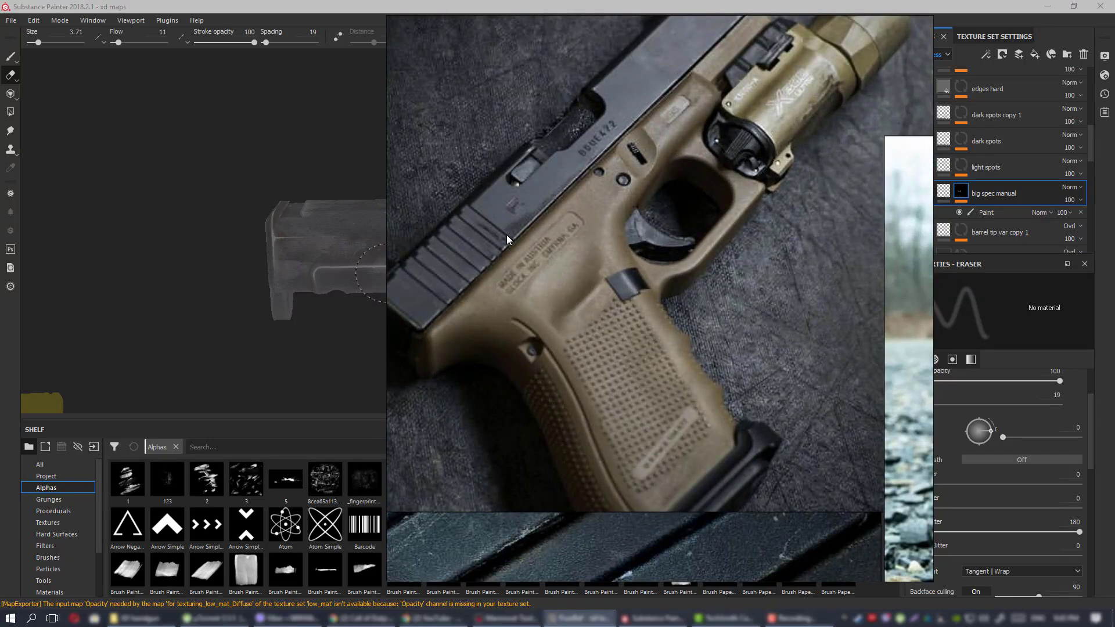
pyautogui.moveTo(576, 197); pyautogui.dragTo(608, 265, button='middle')
pyautogui.scroll(-2, 604, 252)
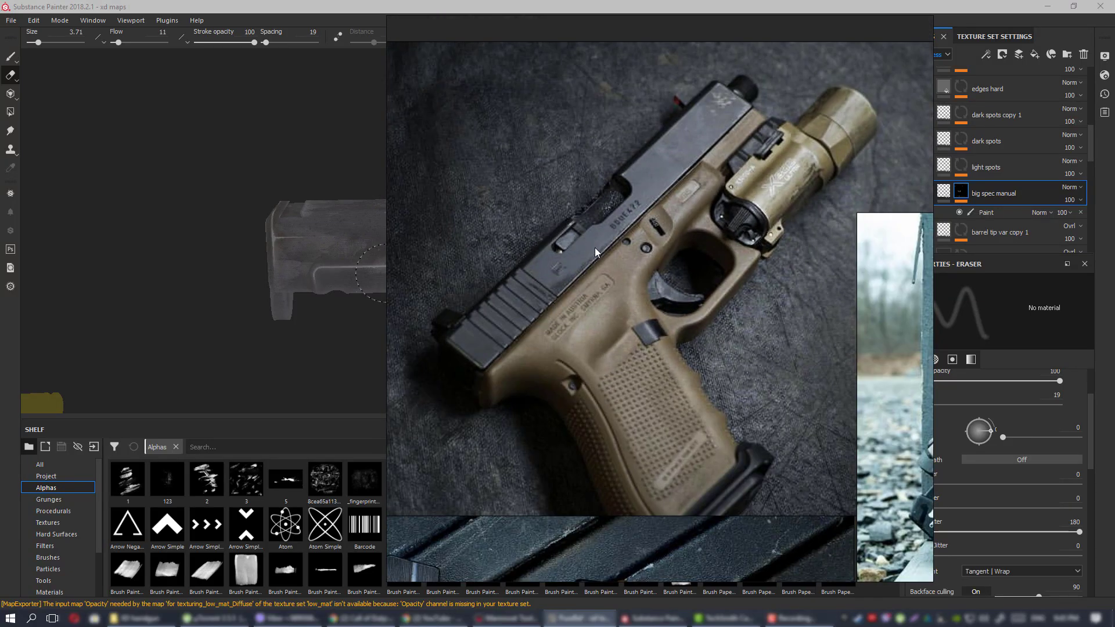
pyautogui.moveTo(543, 249); pyautogui.dragTo(590, 242, button='middle')
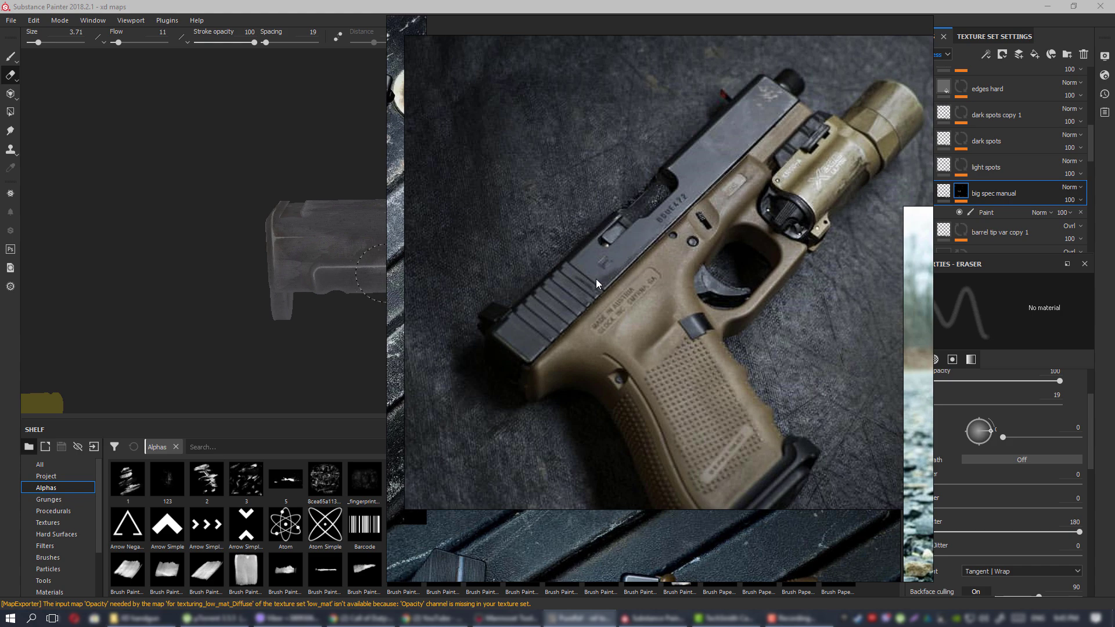
# Return to Substance Painter and inspect the slide in the material view from several angles and distances.
pyautogui.moveTo(596, 284); pyautogui.dragTo(1114, 273, button='right')
pyautogui.keyDown('alt'); pyautogui.moveTo(463, 264); pyautogui.dragTo(504, 235); pyautogui.keyUp('alt')
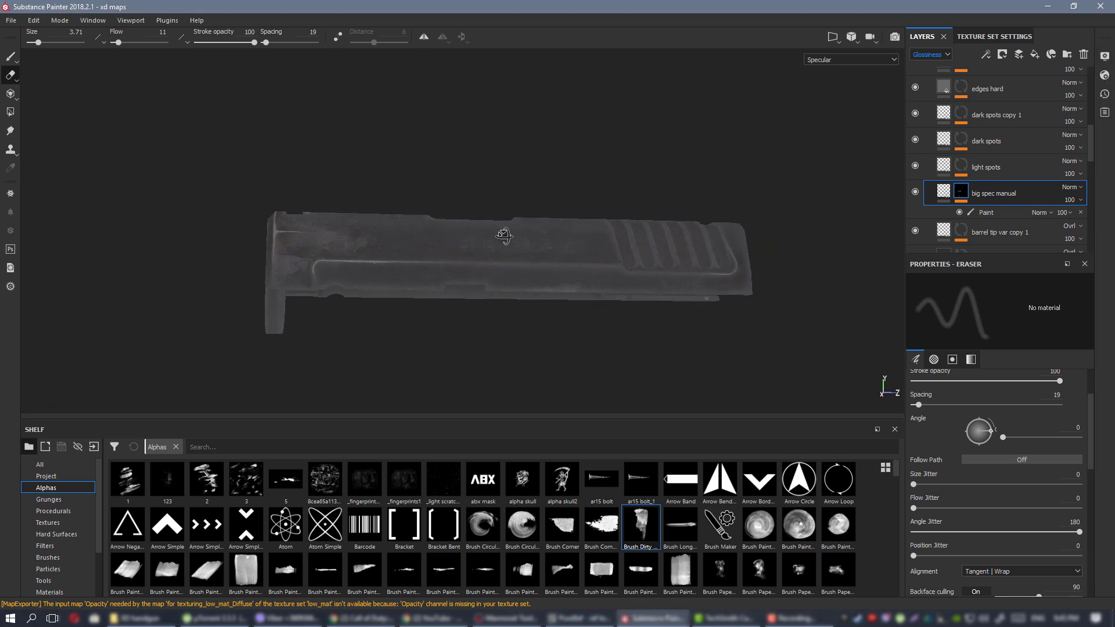
pyautogui.press('m')
pyautogui.keyDown('alt'); pyautogui.moveTo(584, 241); pyautogui.dragTo(363, 262); pyautogui.keyUp('alt')
pyautogui.scroll(1, 520, 241)
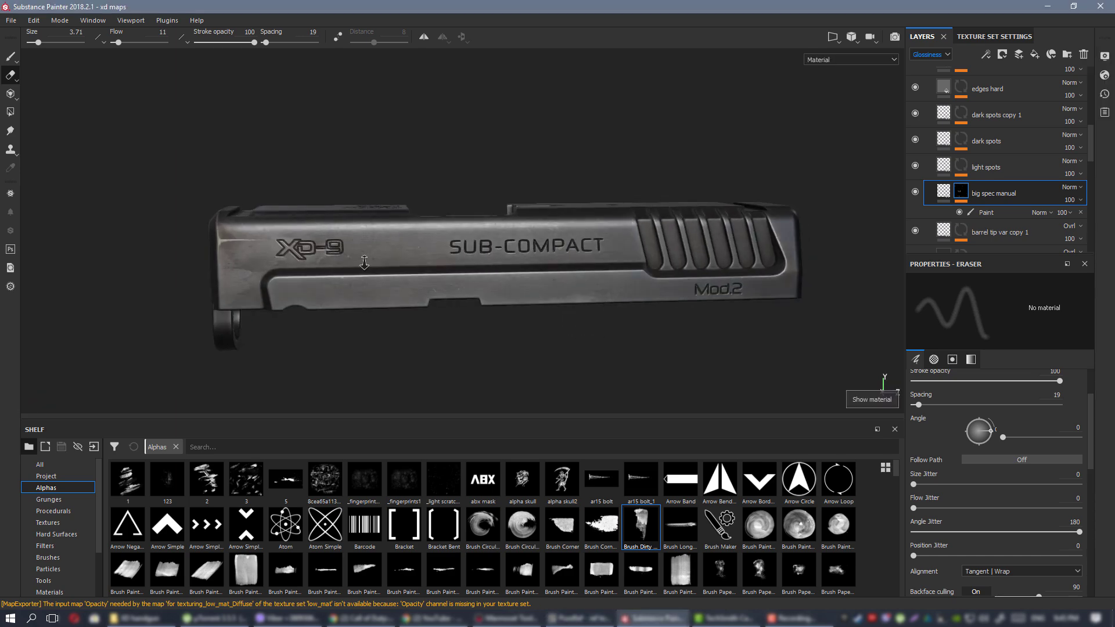
pyautogui.scroll(-3, 455, 272)
pyautogui.scroll(-3, 330, 217)
pyautogui.scroll(5, 373, 202)
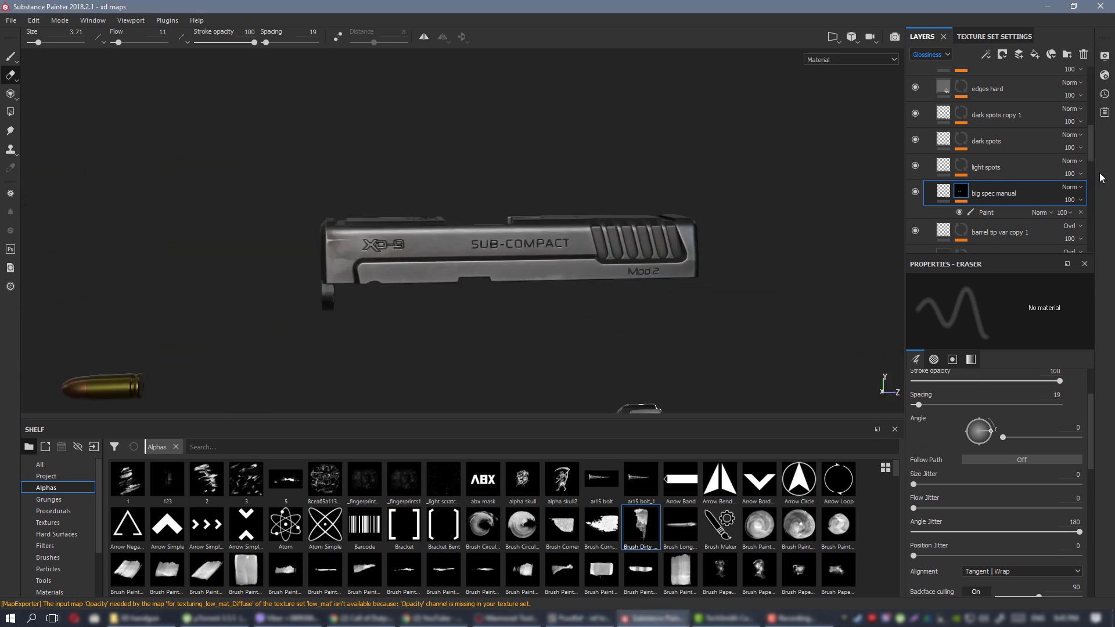
# Name the new fill layer above big spec manual oil and keep only its glossiness channel enabled.
pyautogui.doubleClick(980, 195)
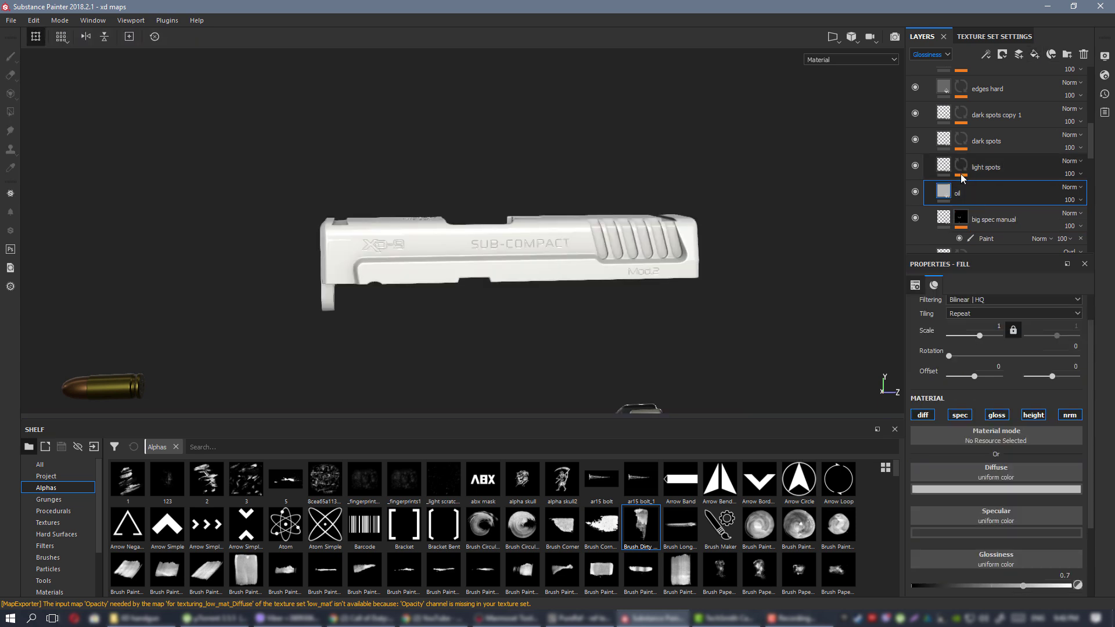
pyautogui.click(923, 414)
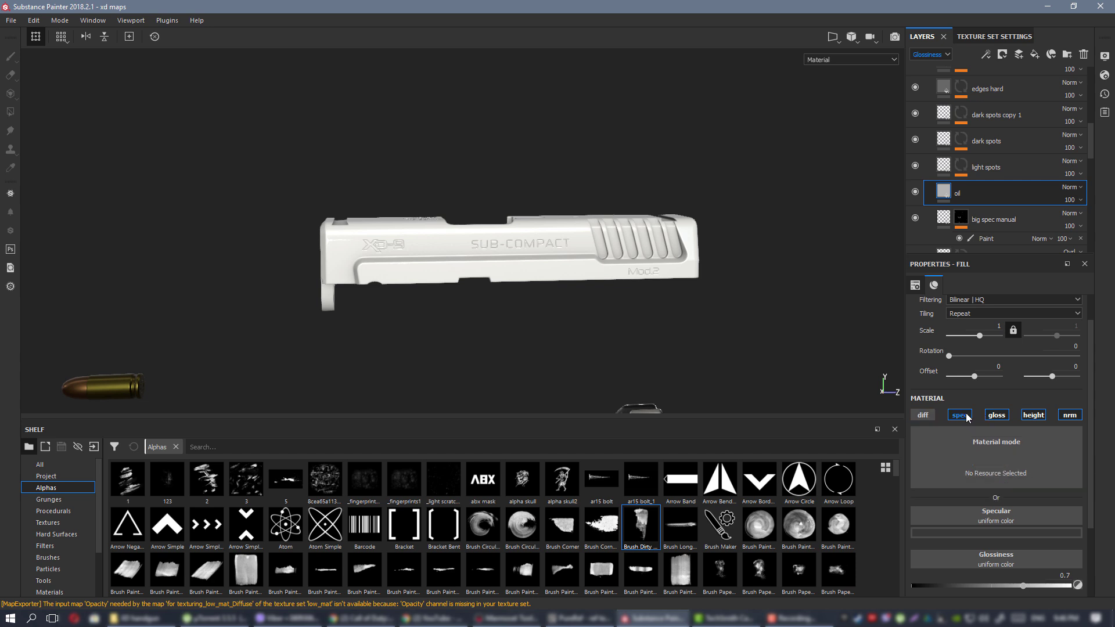
pyautogui.click(959, 414)
pyautogui.click(1033, 414)
pyautogui.click(1069, 414)
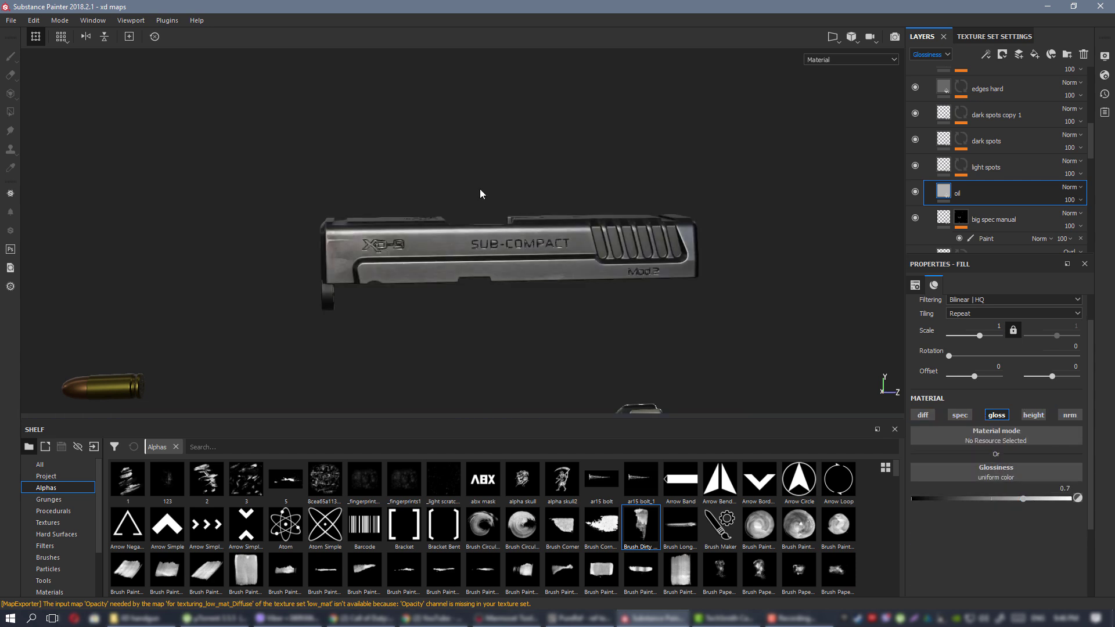
# Set the oil layer's glossiness to 0.8 and check the slide's reflections.
pyautogui.keyDown('alt'); pyautogui.moveTo(616, 321); pyautogui.dragTo(586, 293, button='right'); pyautogui.keyUp('alt')
pyautogui.moveTo(586, 294)
pyautogui.keyDown('alt'); pyautogui.mouseDown()
pyautogui.moveTo(563, 264)
pyautogui.moveTo(572, 278)
pyautogui.mouseUp(); pyautogui.keyUp('alt')
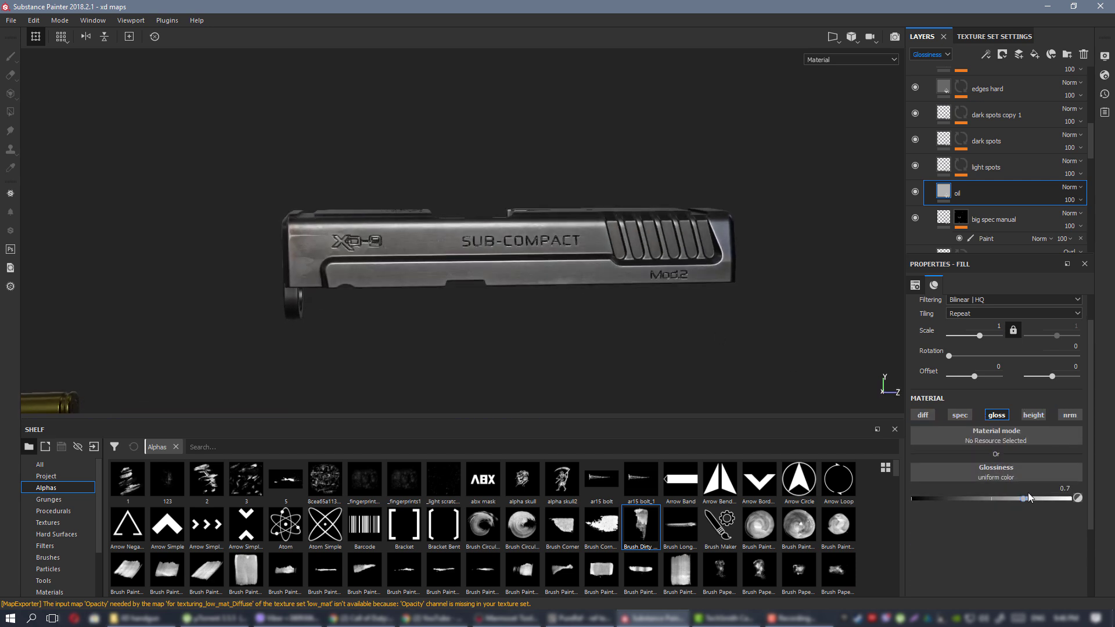
pyautogui.moveTo(1024, 497); pyautogui.dragTo(1039, 497)
pyautogui.keyDown('alt'); pyautogui.moveTo(474, 287); pyautogui.dragTo(495, 261); pyautogui.keyUp('alt')
pyautogui.scroll(1, 494, 259)
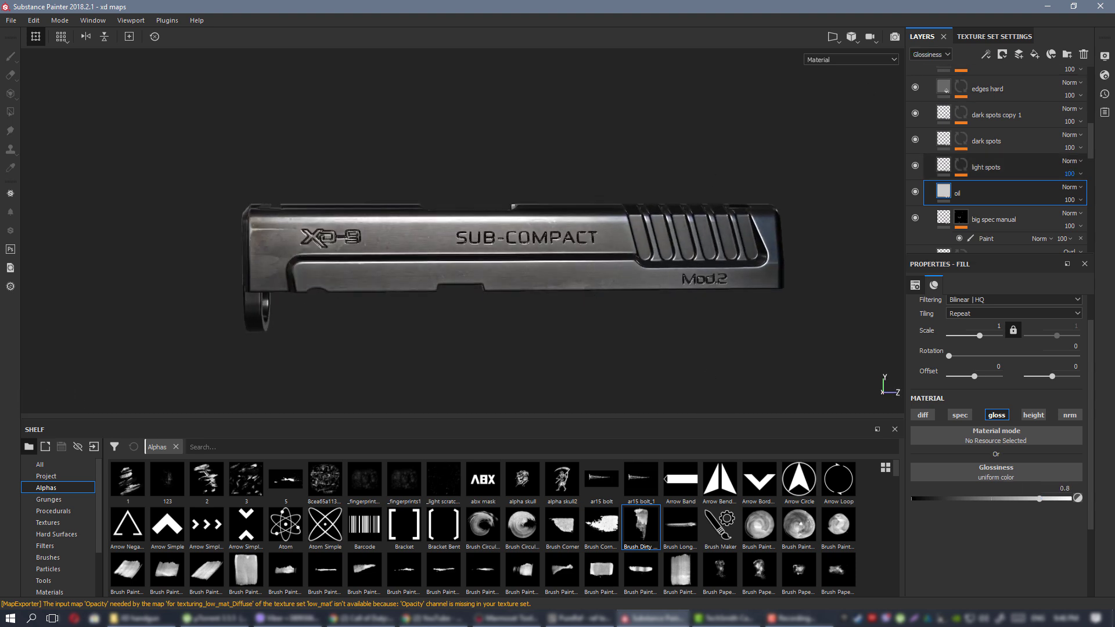
# Change the oil layer's glossiness blending mode to Overlay and fine-tune its glossiness to 0.8145.
pyautogui.click(1072, 187)
pyautogui.click(1061, 360)
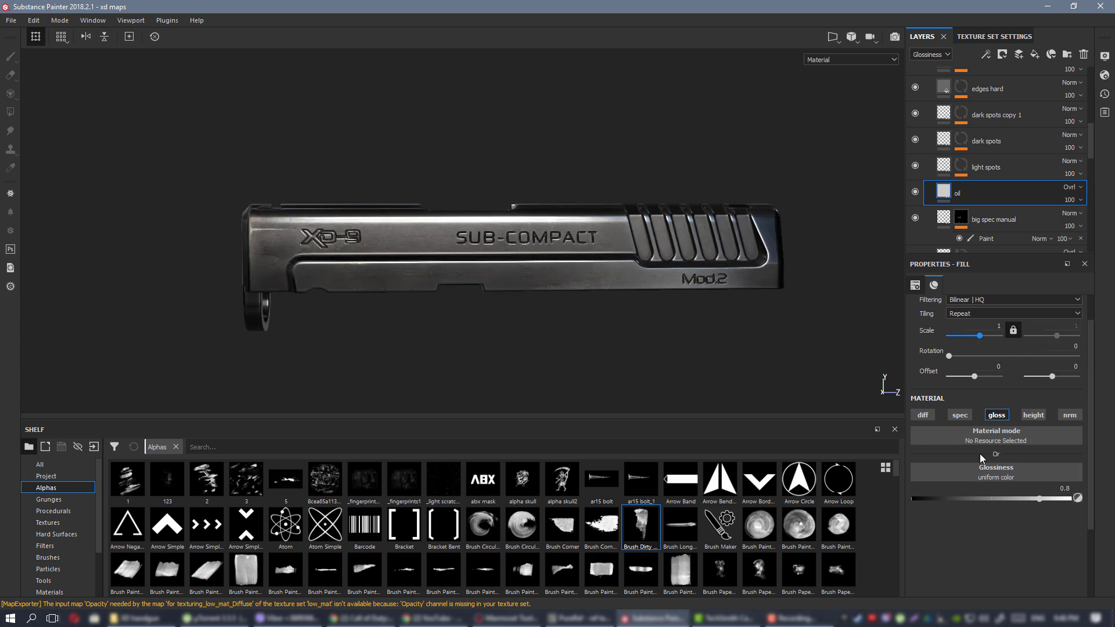
pyautogui.moveTo(1039, 494); pyautogui.dragTo(1047, 496)
pyautogui.keyDown('alt'); pyautogui.moveTo(532, 222); pyautogui.dragTo(532, 254); pyautogui.keyUp('alt')
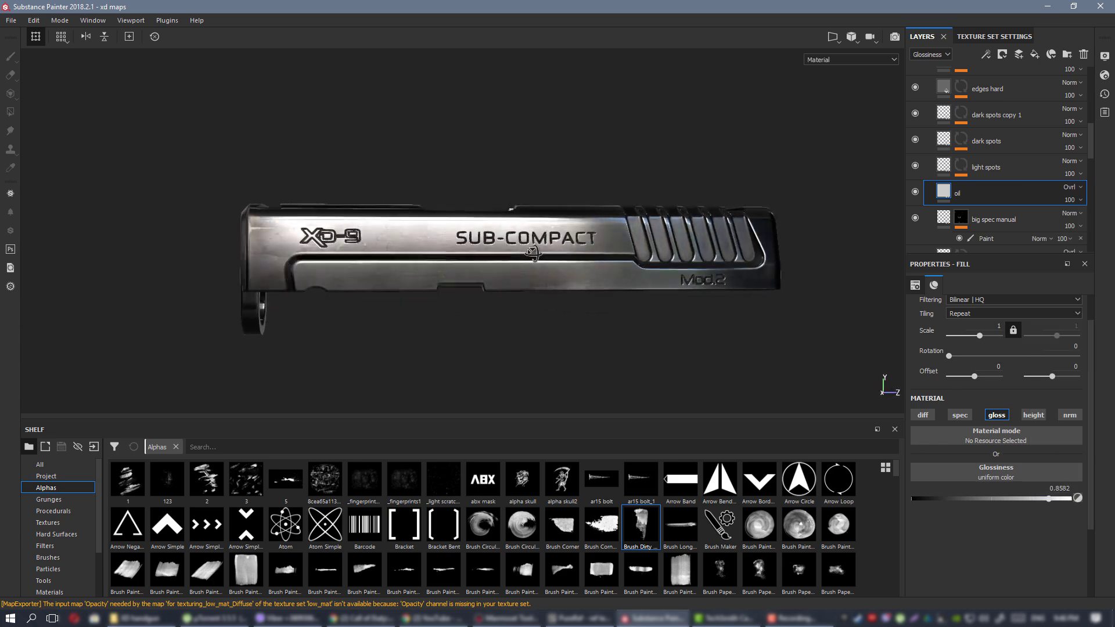
pyautogui.moveTo(1045, 500); pyautogui.dragTo(1041, 499)
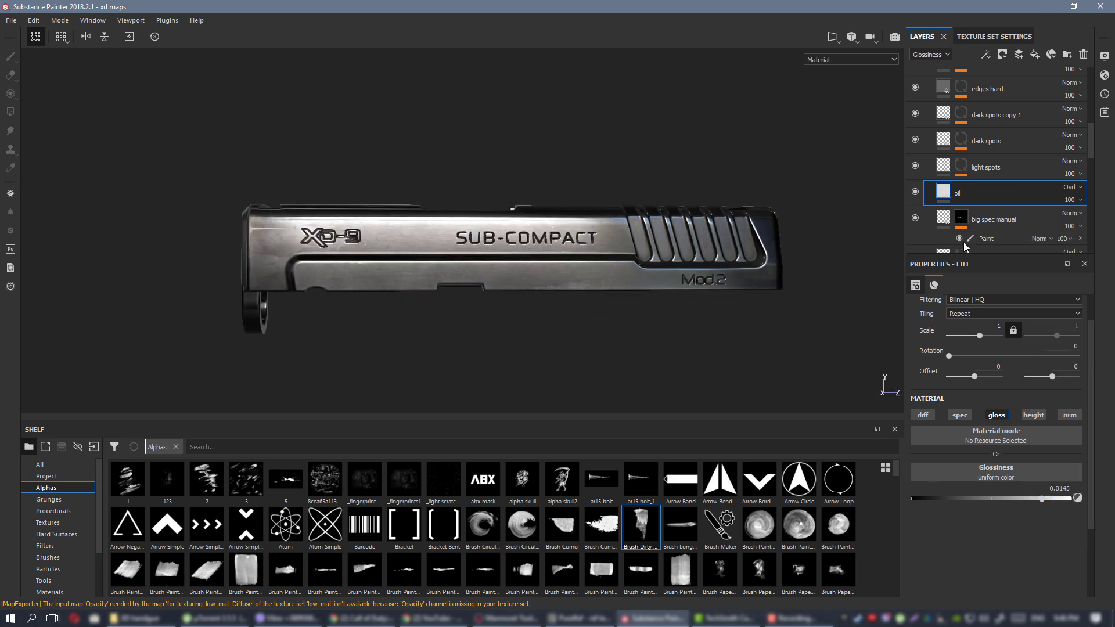
# Add a black mask to the oil layer and put a paint effect on the mask.
pyautogui.rightClick(966, 196)
pyautogui.press('Escape')
pyautogui.press('2')
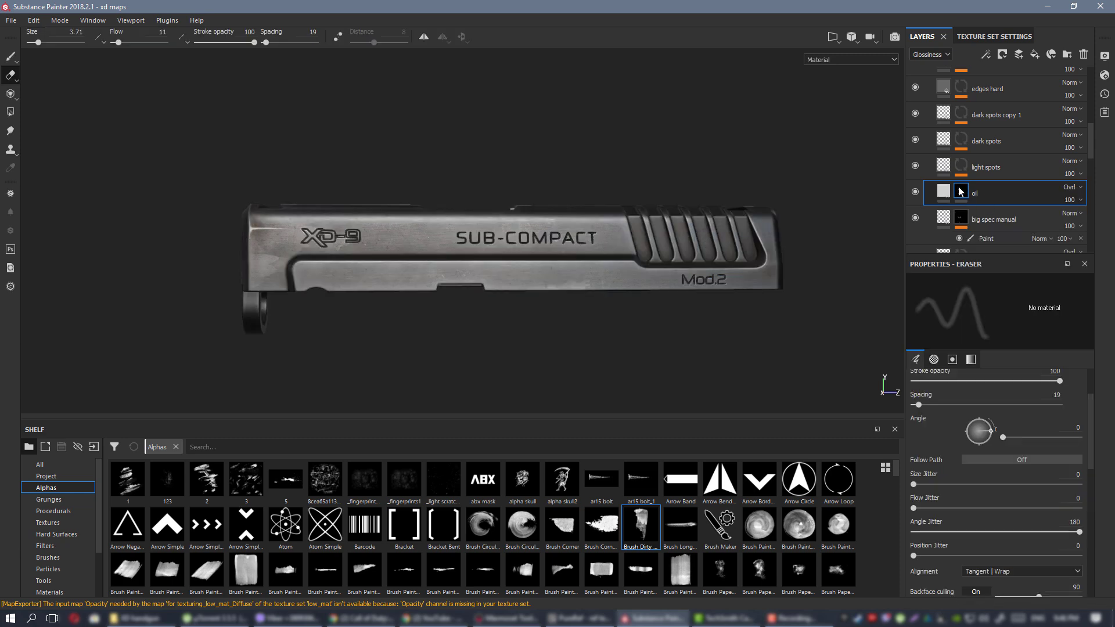
pyautogui.rightClick(961, 191)
pyautogui.click(1008, 405)
# Search the shelf's alphas for "low" and choose the low23 alpha.
pyautogui.scroll(3, 622, 323)
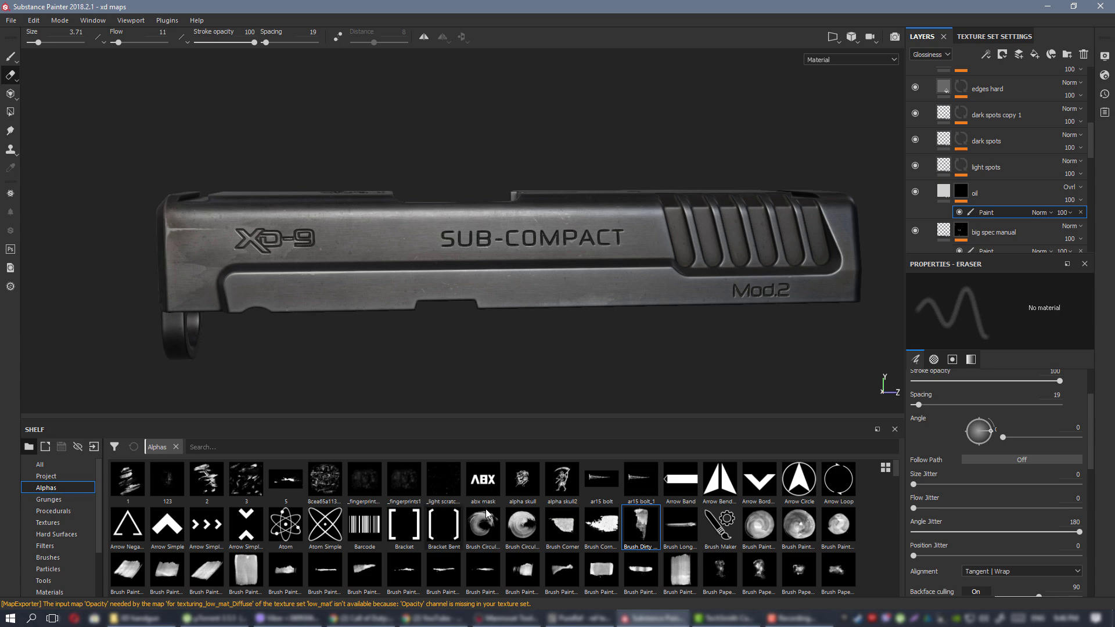
pyautogui.scroll(-15, 486, 513)
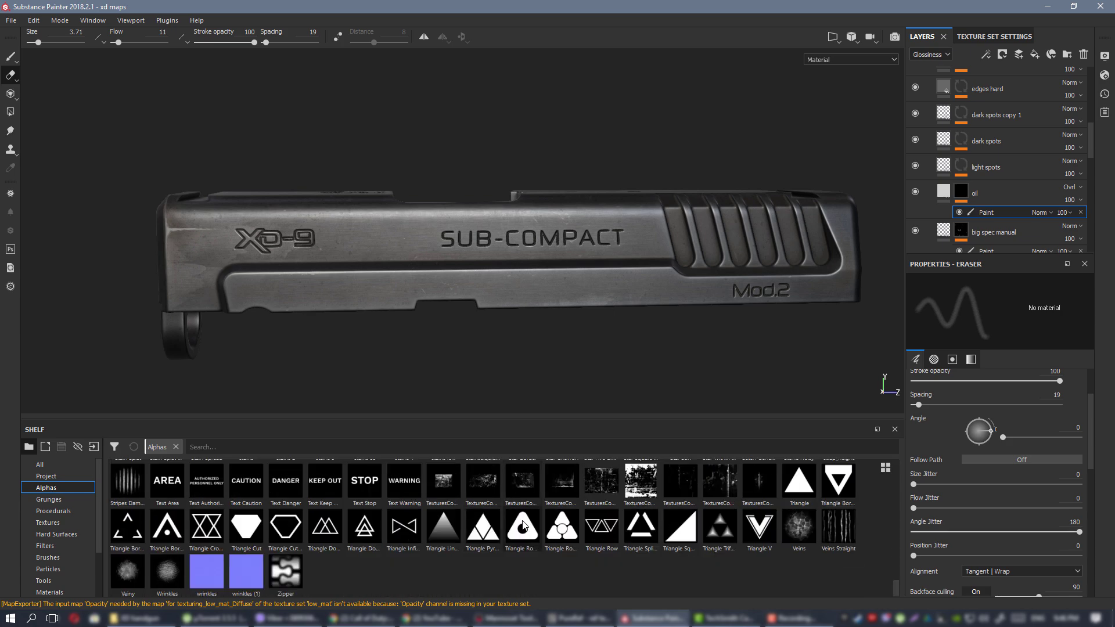
pyautogui.scroll(3, 523, 527)
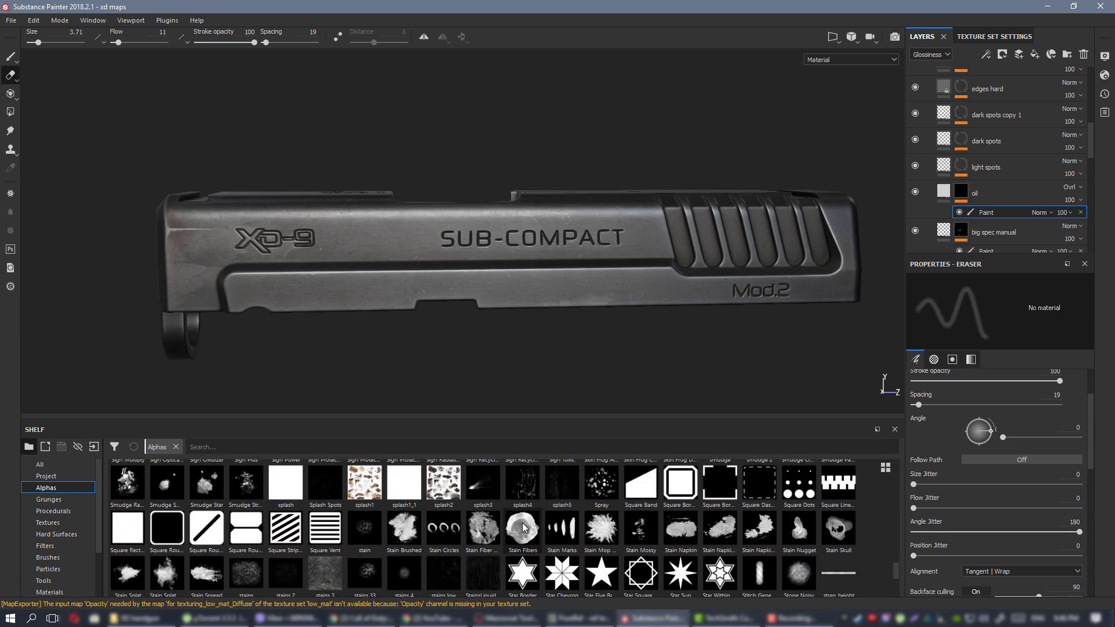
pyautogui.scroll(3, 523, 527)
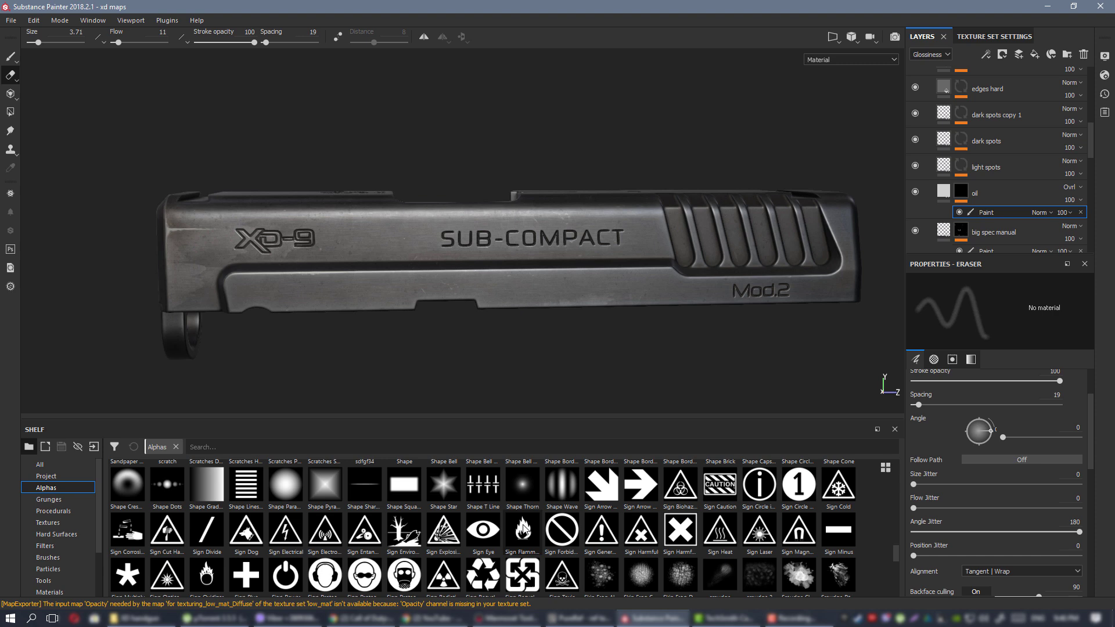
pyautogui.click(222, 443)
pyautogui.write('low')
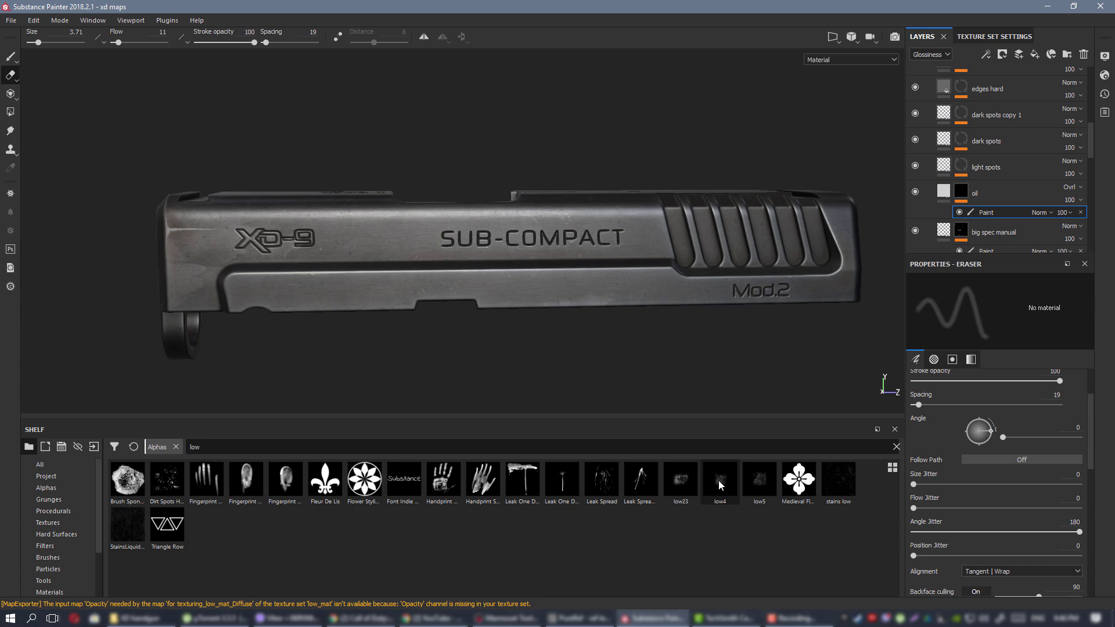
pyautogui.moveTo(676, 480)
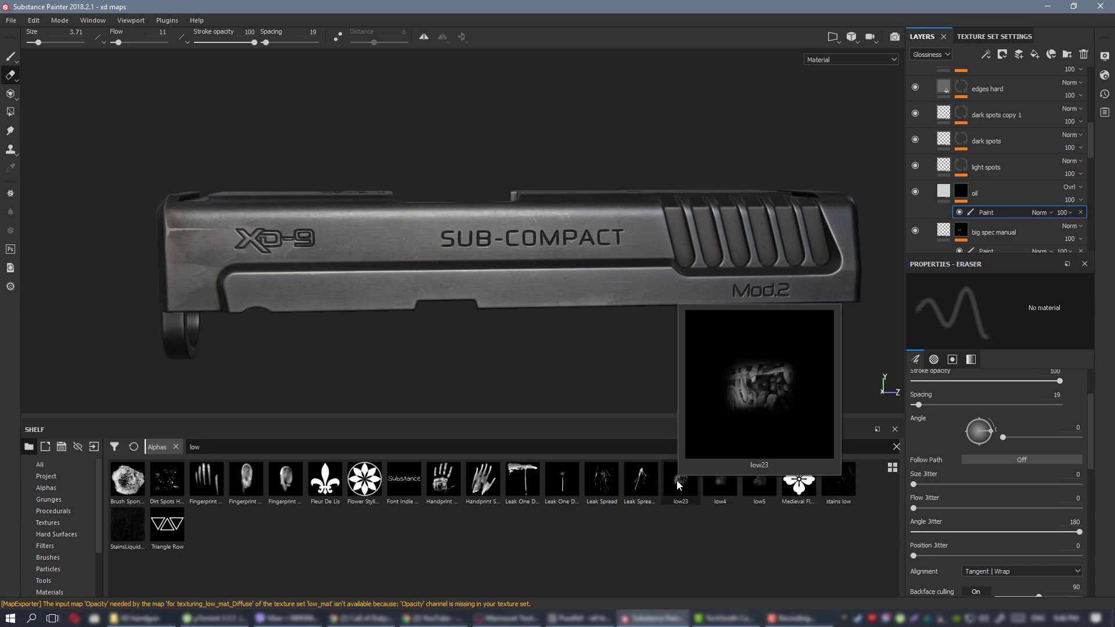
pyautogui.click(677, 479)
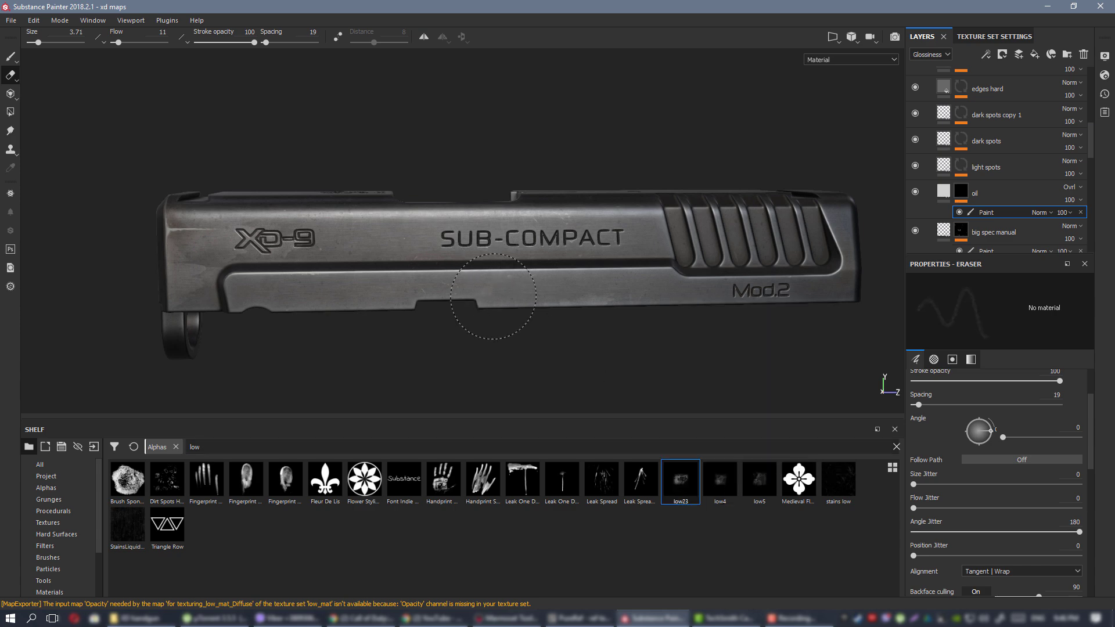
# Switch to the paint brush and set its angle to 10 and its size to 23.18.
pyautogui.press('1')
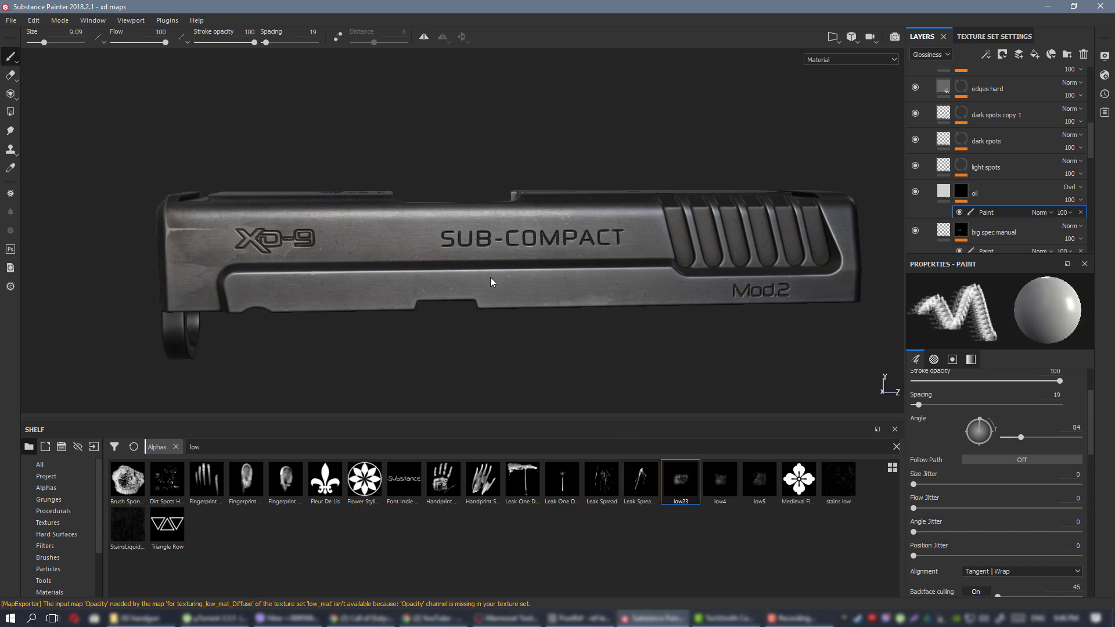
pyautogui.keyDown('ctrl'); pyautogui.moveTo(492, 284); pyautogui.dragTo(495, 285); pyautogui.keyUp('ctrl')
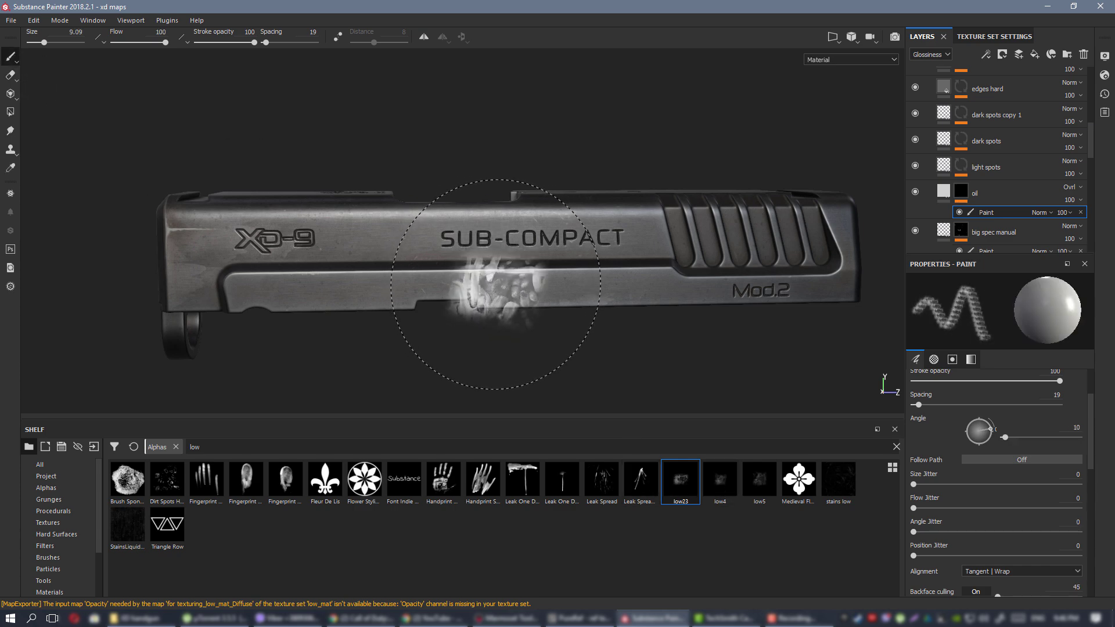
pyautogui.keyDown('ctrl'); pyautogui.moveTo(496, 284); pyautogui.dragTo(610, 284, button='right'); pyautogui.keyUp('ctrl')
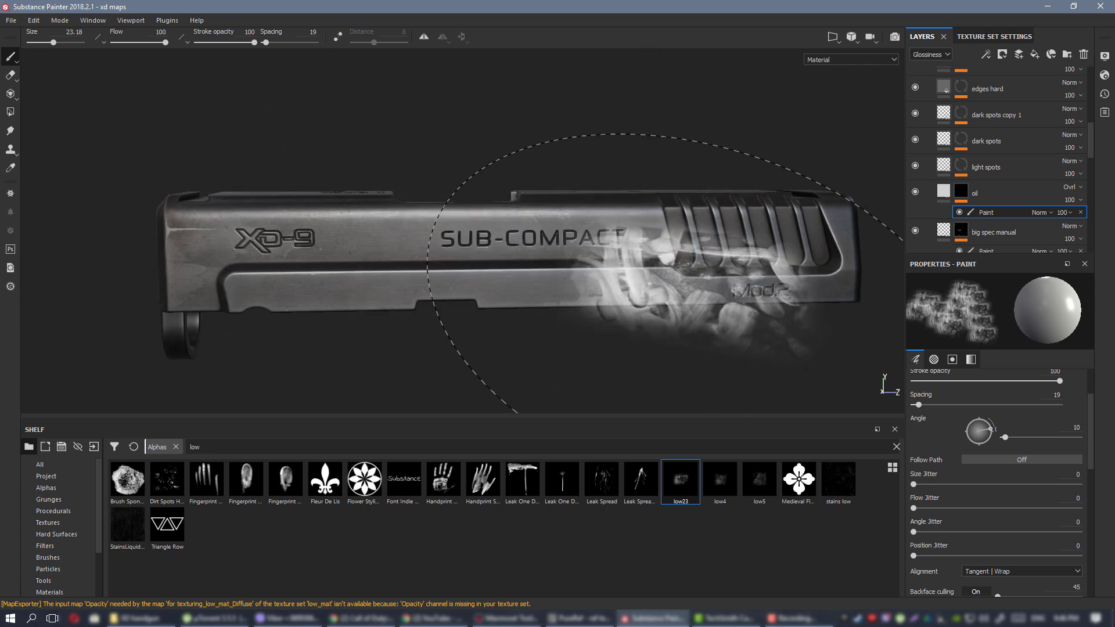
# Stamp oily smudges with the low23 alpha around the slide's SUB-COMPACT lettering on the oil mask, checking them from different angles.
pyautogui.moveTo(662, 281)
pyautogui.keyDown('alt'); pyautogui.mouseDown()
pyautogui.moveTo(634, 284)
pyautogui.moveTo(624, 270)
pyautogui.moveTo(596, 283)
pyautogui.moveTo(615, 291)
pyautogui.moveTo(631, 346)
pyautogui.mouseUp(); pyautogui.keyUp('alt')
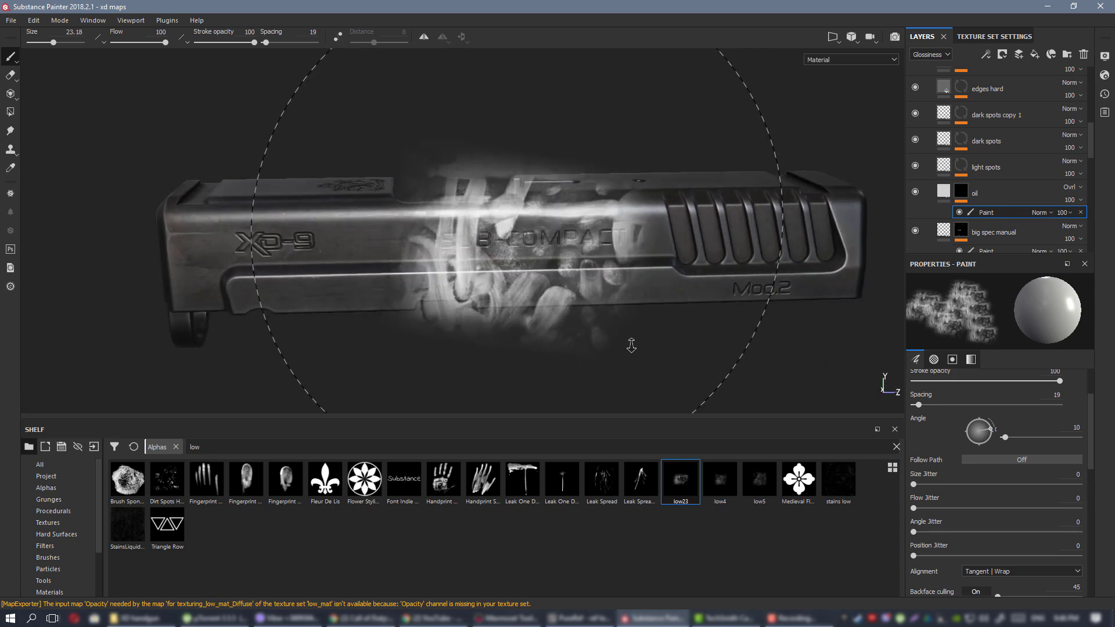
pyautogui.keyDown('alt'); pyautogui.moveTo(631, 345); pyautogui.dragTo(592, 252, button='right'); pyautogui.keyUp('alt')
pyautogui.moveTo(592, 253)
pyautogui.keyDown('alt'); pyautogui.mouseDown()
pyautogui.moveTo(587, 291)
pyautogui.moveTo(566, 287)
pyautogui.mouseUp(); pyautogui.keyUp('alt')
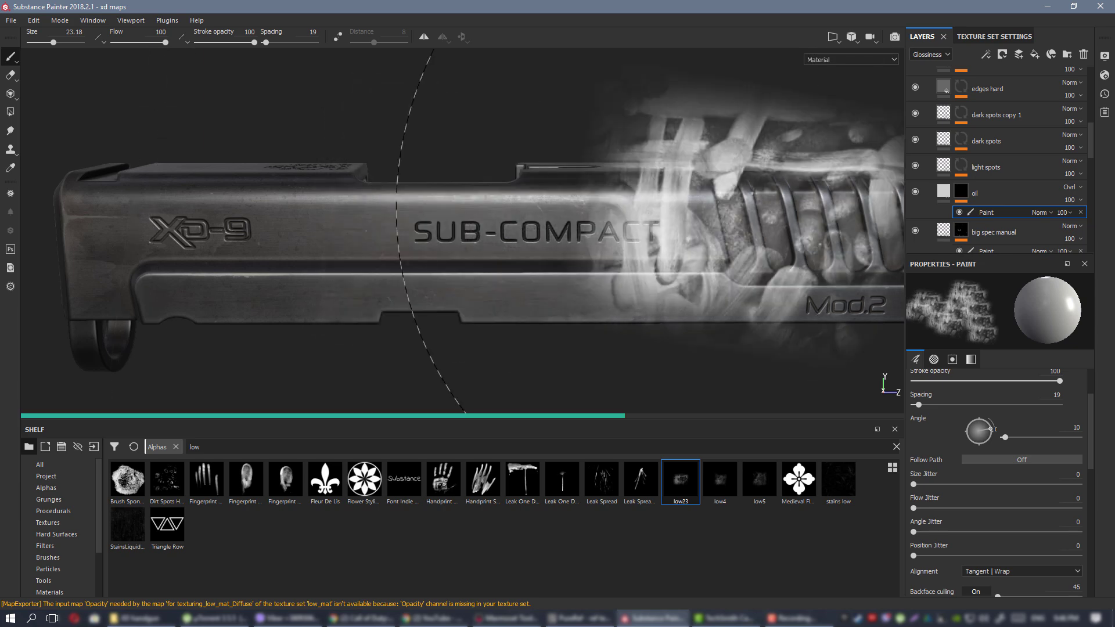
pyautogui.moveTo(726, 214)
pyautogui.keyDown('alt'); pyautogui.mouseDown()
pyautogui.moveTo(734, 219)
pyautogui.moveTo(697, 213)
pyautogui.mouseUp(); pyautogui.keyUp('alt')
pyautogui.scroll(5, 472, 249)
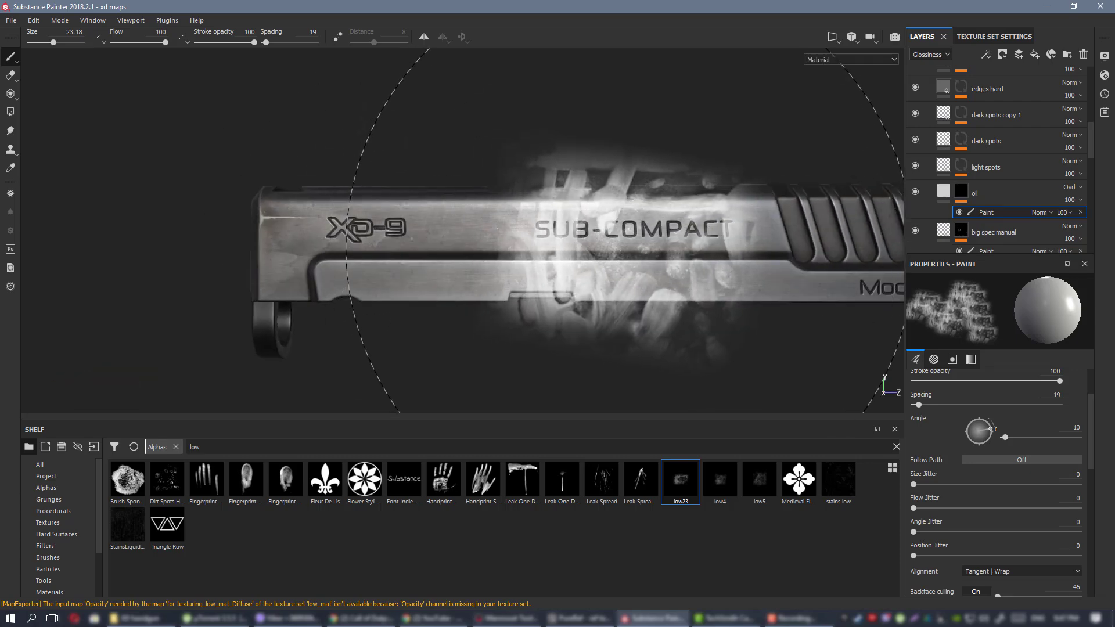
pyautogui.moveTo(754, 239)
pyautogui.keyDown('alt'); pyautogui.mouseDown()
pyautogui.moveTo(804, 275)
pyautogui.moveTo(781, 254)
pyautogui.mouseUp(); pyautogui.keyUp('alt')
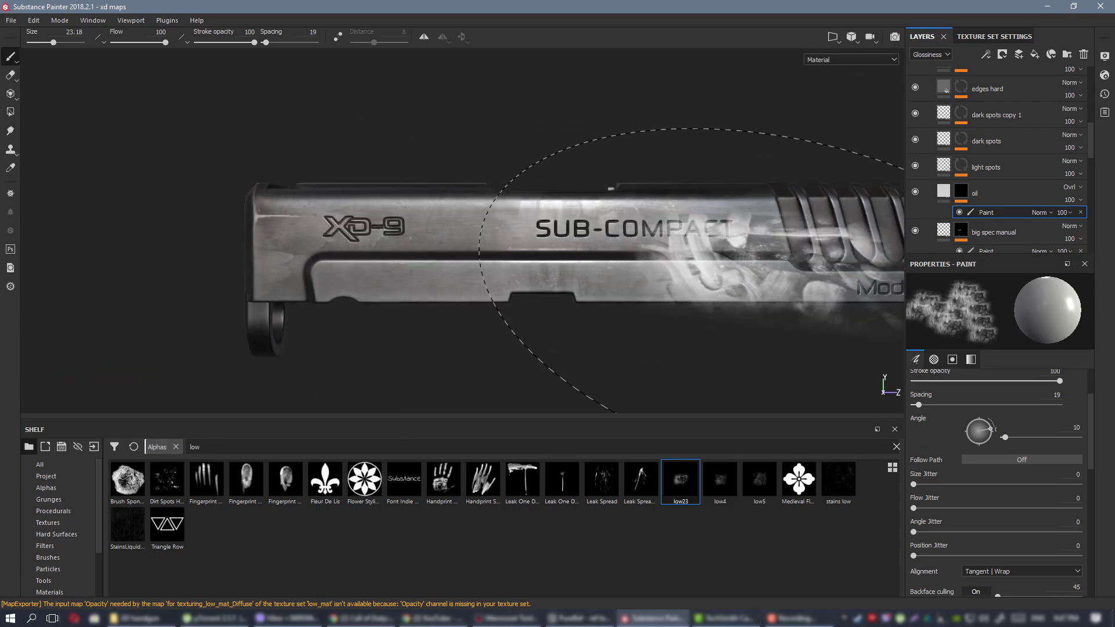
pyautogui.keyDown('alt'); pyautogui.moveTo(696, 258); pyautogui.dragTo(580, 244); pyautogui.keyUp('alt')
# Switch to the eraser with the Cement 1 brush, set its size and position jitter to 0 and its size to 6.87.
pyautogui.click(12, 82)
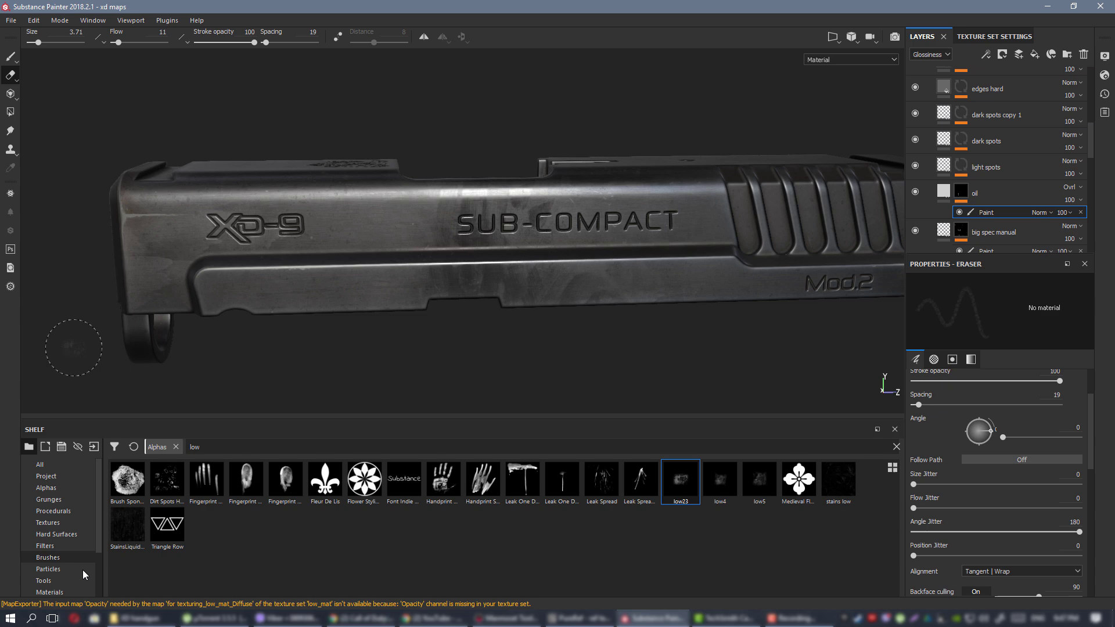
pyautogui.click(55, 558)
pyautogui.click(646, 482)
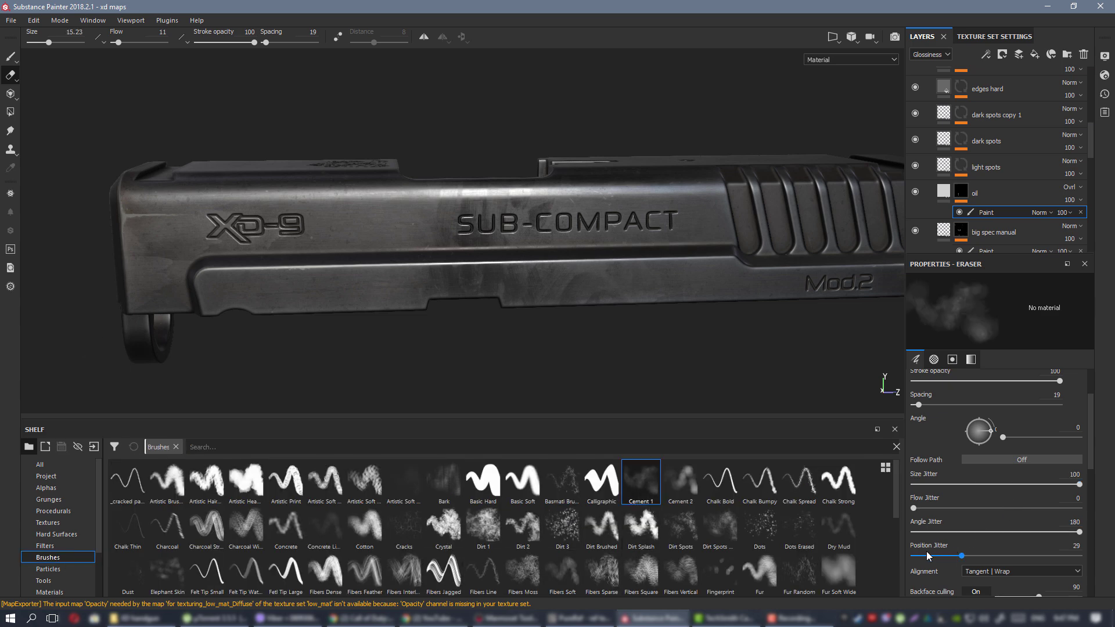
pyautogui.moveTo(927, 555); pyautogui.dragTo(908, 556)
pyautogui.moveTo(927, 485); pyautogui.dragTo(908, 485)
pyautogui.keyDown('ctrl'); pyautogui.moveTo(431, 166); pyautogui.dragTo(406, 170, button='right'); pyautogui.keyUp('ctrl')
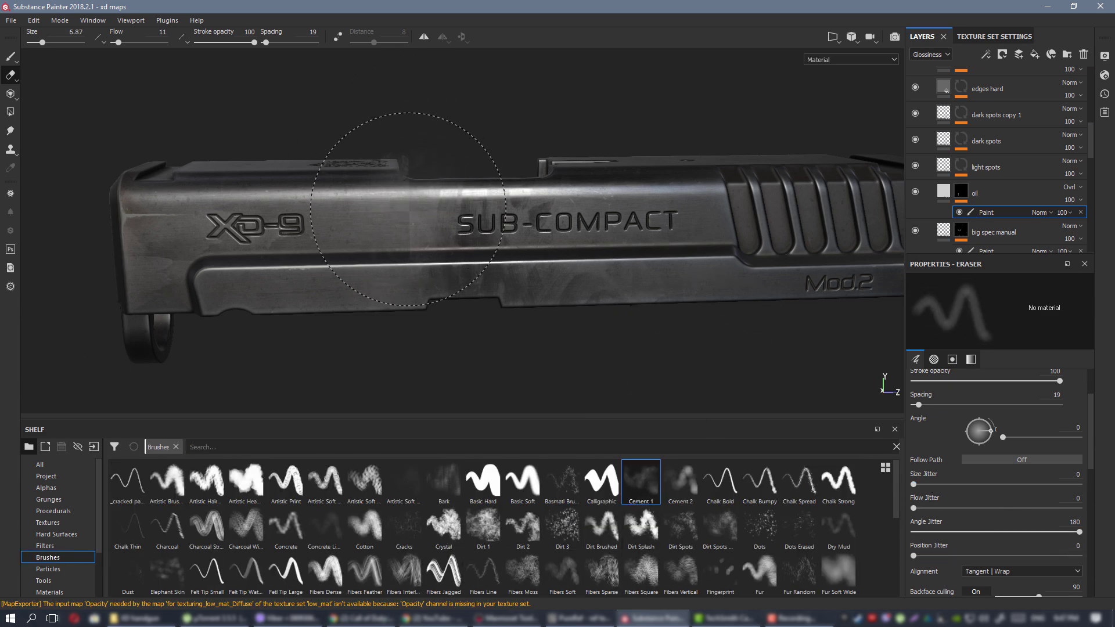
# Erase parts of the oil smudges around the slide's SUB-COMPACT lettering, lowering the eraser flow to 5.
pyautogui.moveTo(408, 209)
pyautogui.keyDown('alt'); pyautogui.mouseDown()
pyautogui.moveTo(378, 166)
pyautogui.moveTo(420, 199)
pyautogui.mouseUp(); pyautogui.keyUp('alt')
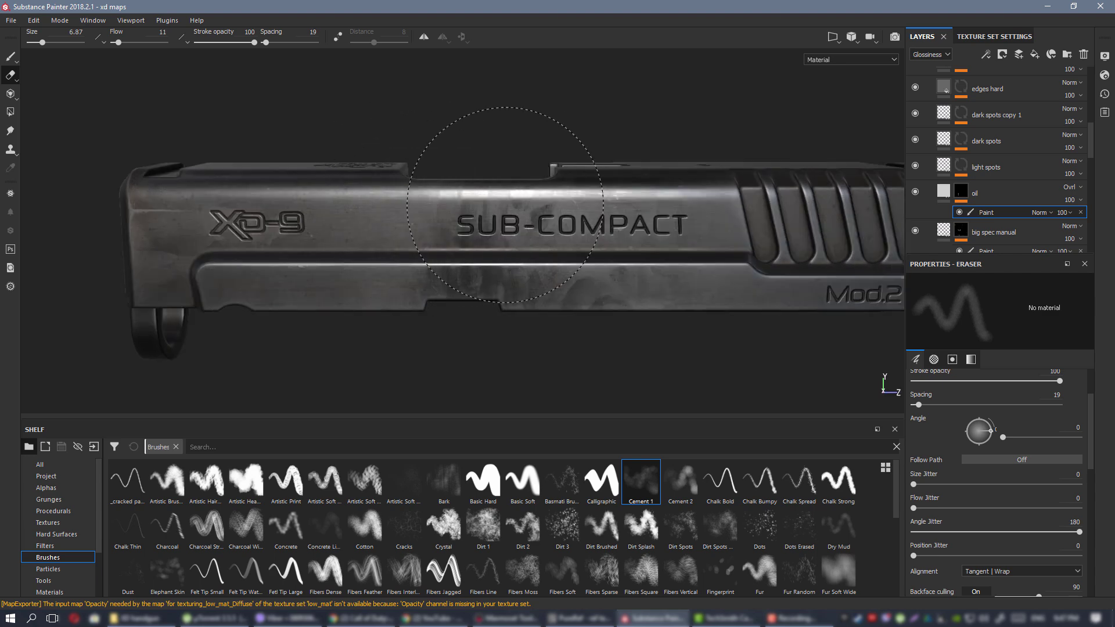
pyautogui.moveTo(505, 204); pyautogui.dragTo(461, 198)
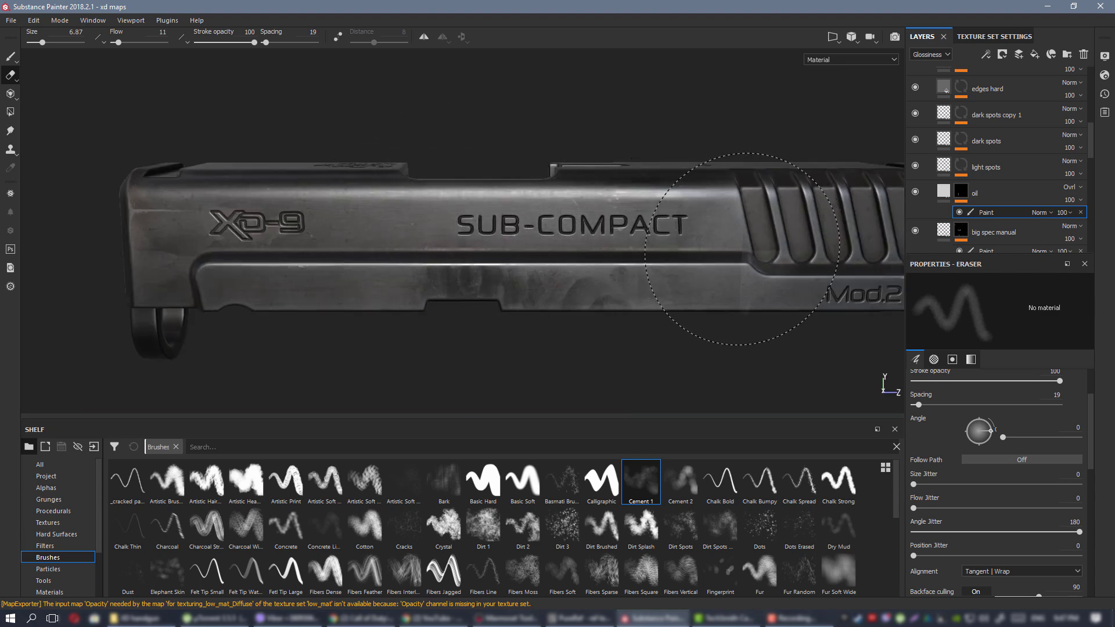
pyautogui.click(504, 197)
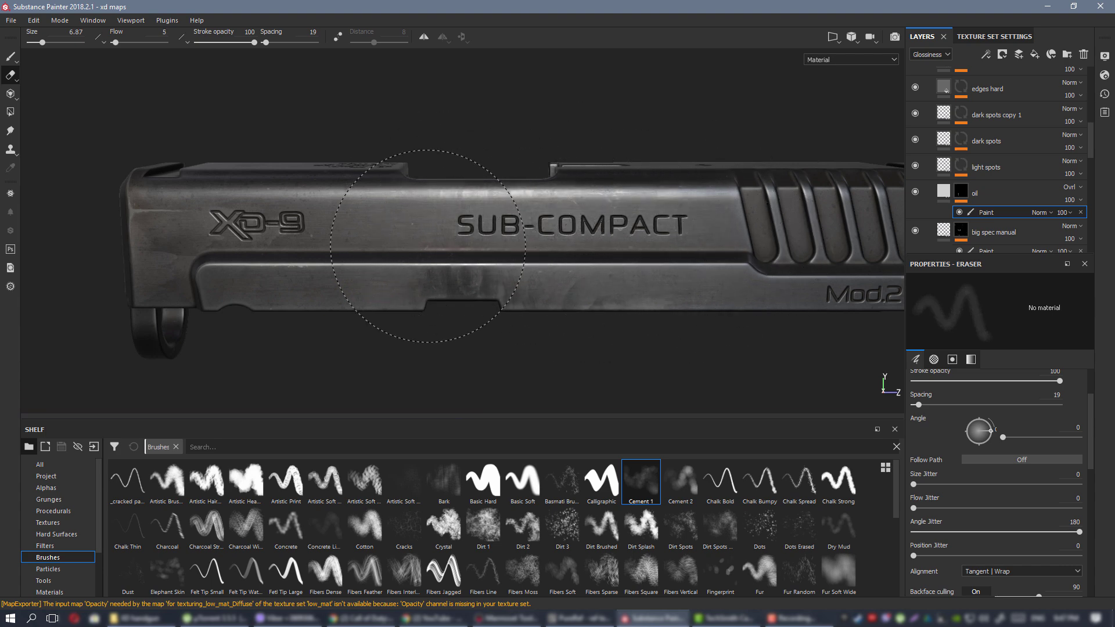
pyautogui.keyDown('alt'); pyautogui.moveTo(491, 234); pyautogui.dragTo(429, 237); pyautogui.keyUp('alt')
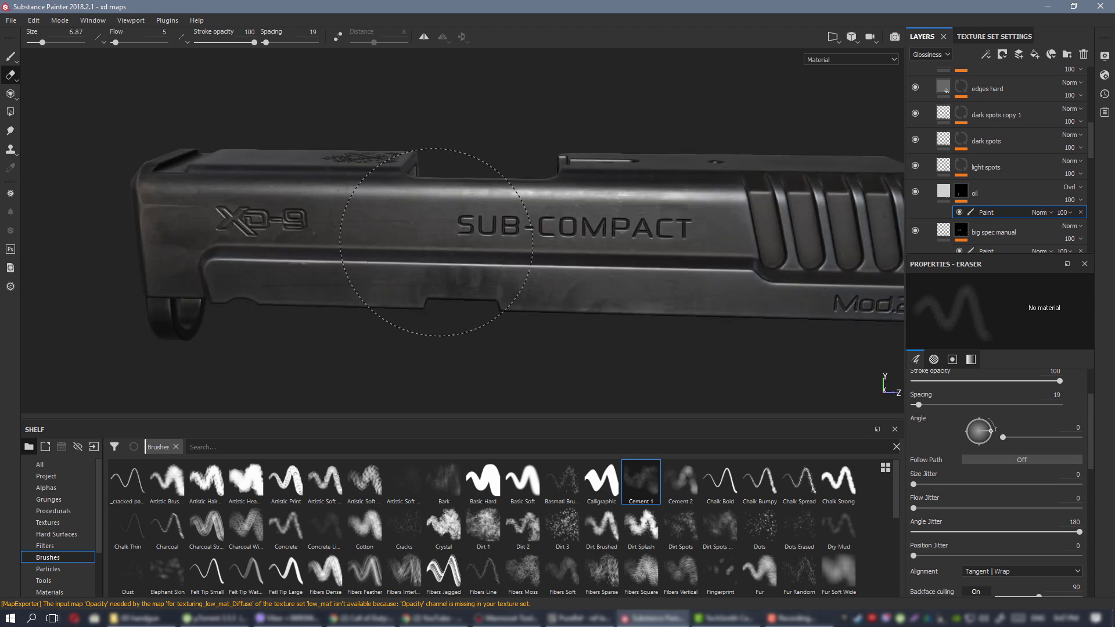
# Examine the softened oil smudges on the slide from several angles, close up and on the whole pistol.
pyautogui.keyDown('alt'); pyautogui.moveTo(733, 276); pyautogui.dragTo(570, 256, button='right'); pyautogui.keyUp('alt')
pyautogui.moveTo(570, 255)
pyautogui.keyDown('alt'); pyautogui.mouseDown()
pyautogui.moveTo(704, 249)
pyautogui.moveTo(667, 264)
pyautogui.moveTo(622, 229)
pyautogui.moveTo(608, 253)
pyautogui.moveTo(626, 292)
pyautogui.mouseUp(); pyautogui.keyUp('alt')
pyautogui.scroll(3, 622, 229)
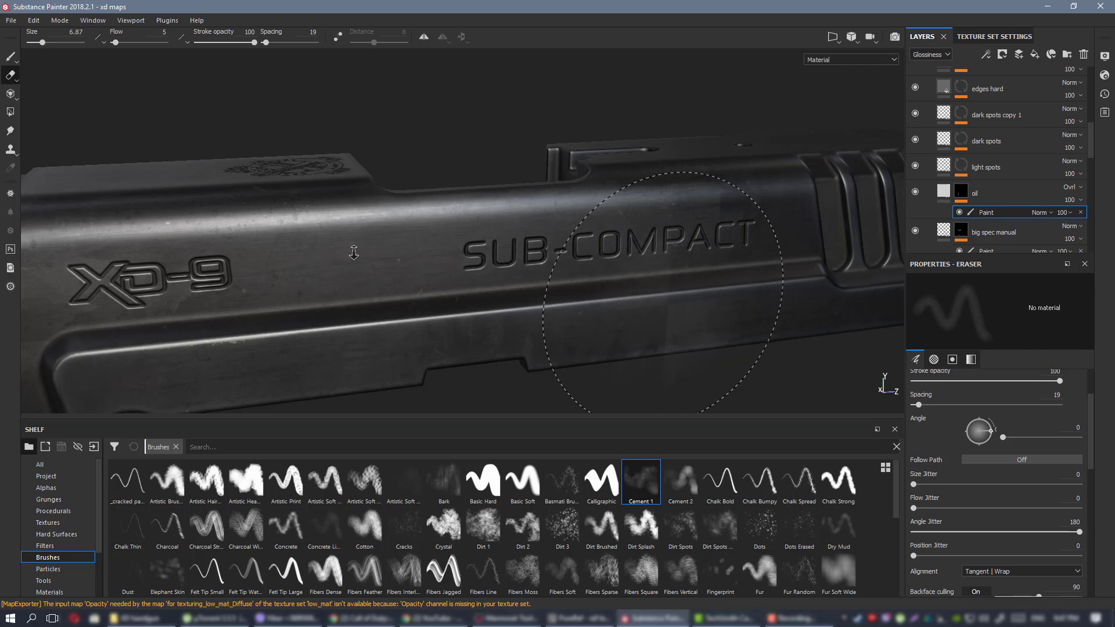
pyautogui.keyDown('alt'); pyautogui.moveTo(353, 253); pyautogui.dragTo(273, 238, button='right'); pyautogui.keyUp('alt')
pyautogui.keyDown('alt'); pyautogui.keyDown('shift'); pyautogui.moveTo(450, 169); pyautogui.dragTo(472, 172); pyautogui.keyUp('shift'); pyautogui.keyUp('alt')
pyautogui.keyDown('alt'); pyautogui.moveTo(638, 266); pyautogui.dragTo(488, 141, button='middle'); pyautogui.keyUp('alt')
pyautogui.keyDown('alt'); pyautogui.moveTo(488, 142); pyautogui.dragTo(500, 336, button='right'); pyautogui.keyUp('alt')
pyautogui.keyDown('alt'); pyautogui.moveTo(501, 337); pyautogui.dragTo(605, 17, button='middle'); pyautogui.keyUp('alt')
pyautogui.keyDown('alt'); pyautogui.moveTo(557, 290); pyautogui.dragTo(547, 67, button='middle'); pyautogui.keyUp('alt')
pyautogui.keyDown('alt'); pyautogui.moveTo(500, 284); pyautogui.dragTo(581, 232, button='right'); pyautogui.keyUp('alt')
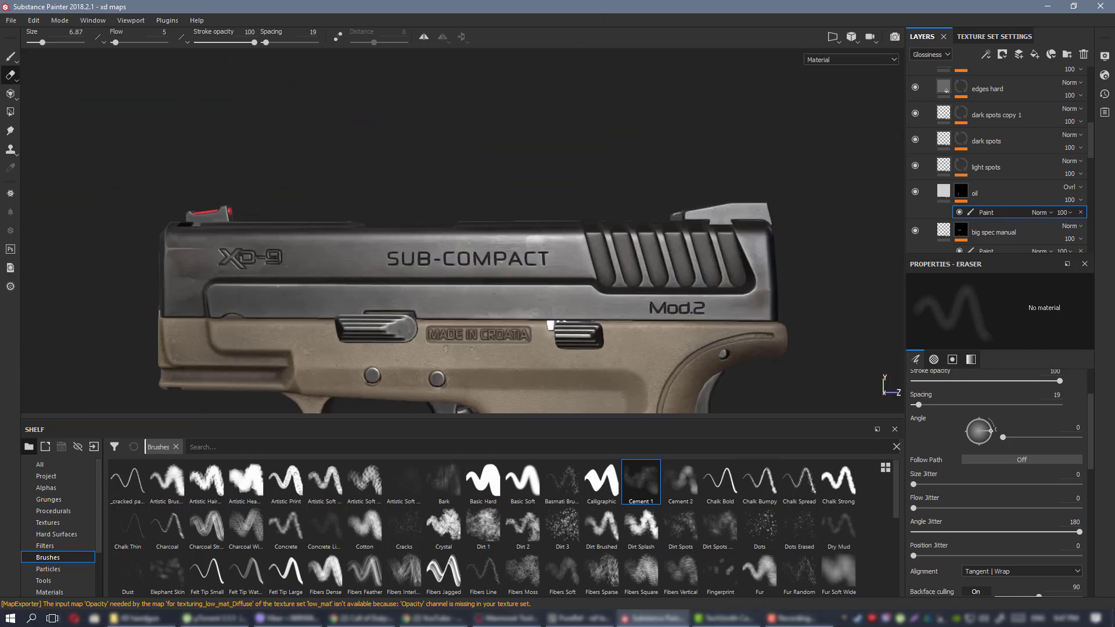
pyautogui.keyDown('alt'); pyautogui.moveTo(494, 305); pyautogui.dragTo(517, 291, button='right'); pyautogui.keyUp('alt')
pyautogui.keyDown('alt'); pyautogui.moveTo(517, 291); pyautogui.dragTo(505, 232); pyautogui.keyUp('alt')
pyautogui.keyDown('alt'); pyautogui.moveTo(505, 232); pyautogui.dragTo(530, 215, button='right'); pyautogui.keyUp('alt')
pyautogui.moveTo(530, 214)
pyautogui.keyDown('alt'); pyautogui.mouseDown()
pyautogui.moveTo(440, 231)
pyautogui.moveTo(451, 205)
pyautogui.mouseUp(); pyautogui.keyUp('alt')
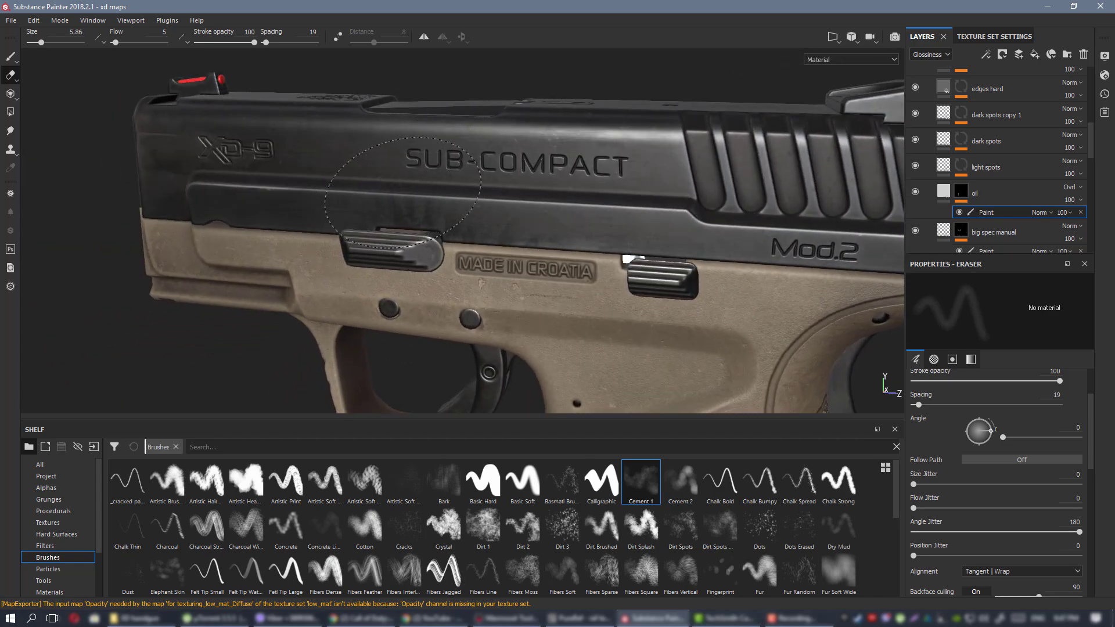
pyautogui.moveTo(506, 171)
pyautogui.keyDown('alt'); pyautogui.mouseDown()
pyautogui.moveTo(487, 191)
pyautogui.moveTo(480, 174)
pyautogui.moveTo(516, 183)
pyautogui.mouseUp(); pyautogui.keyUp('alt')
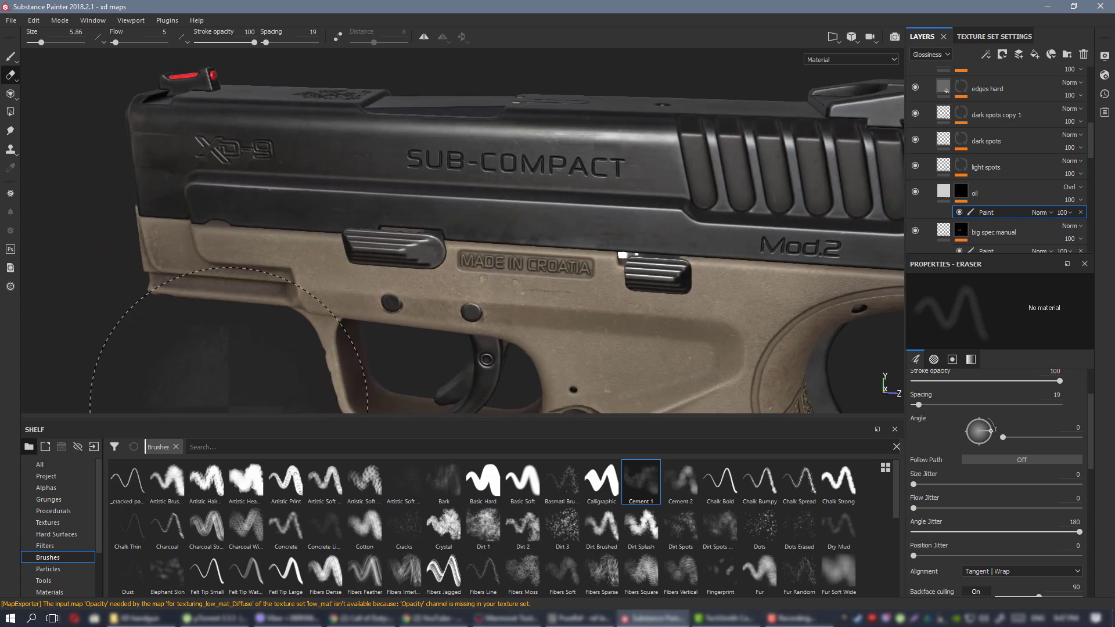
# Switch back to the paint brush and choose the low5 alpha from the shelf.
pyautogui.click(10, 56)
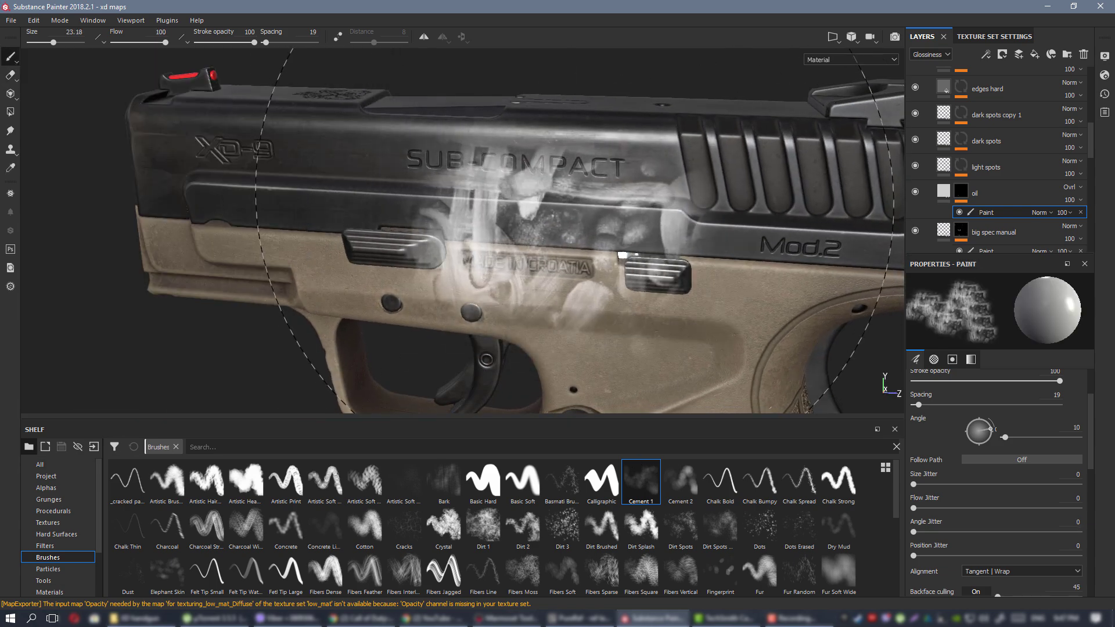
pyautogui.click(46, 488)
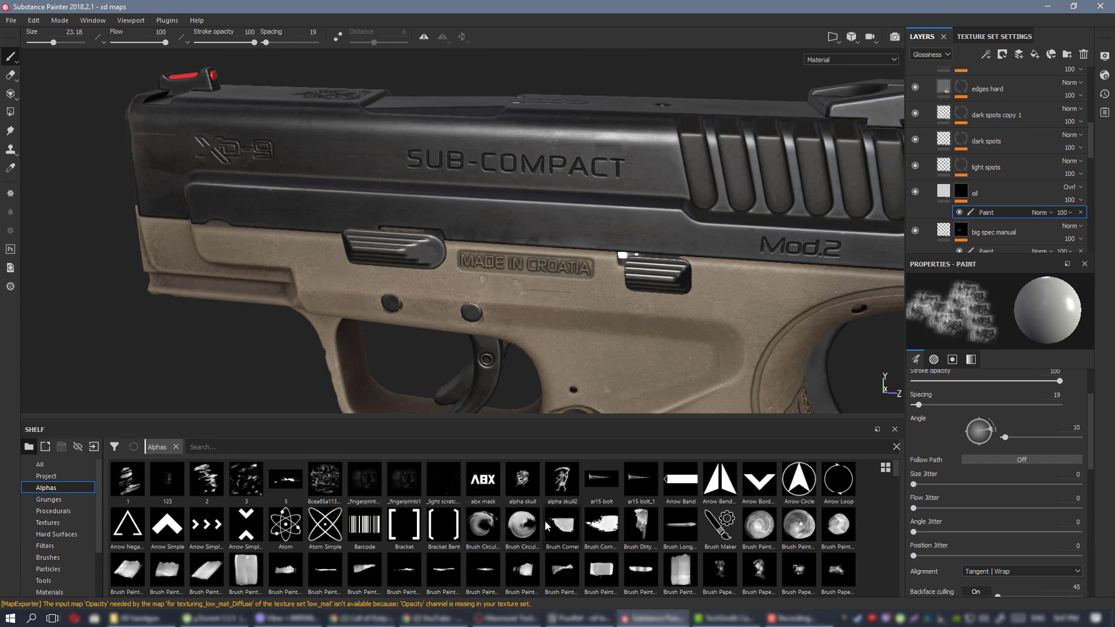
pyautogui.scroll(-10, 544, 521)
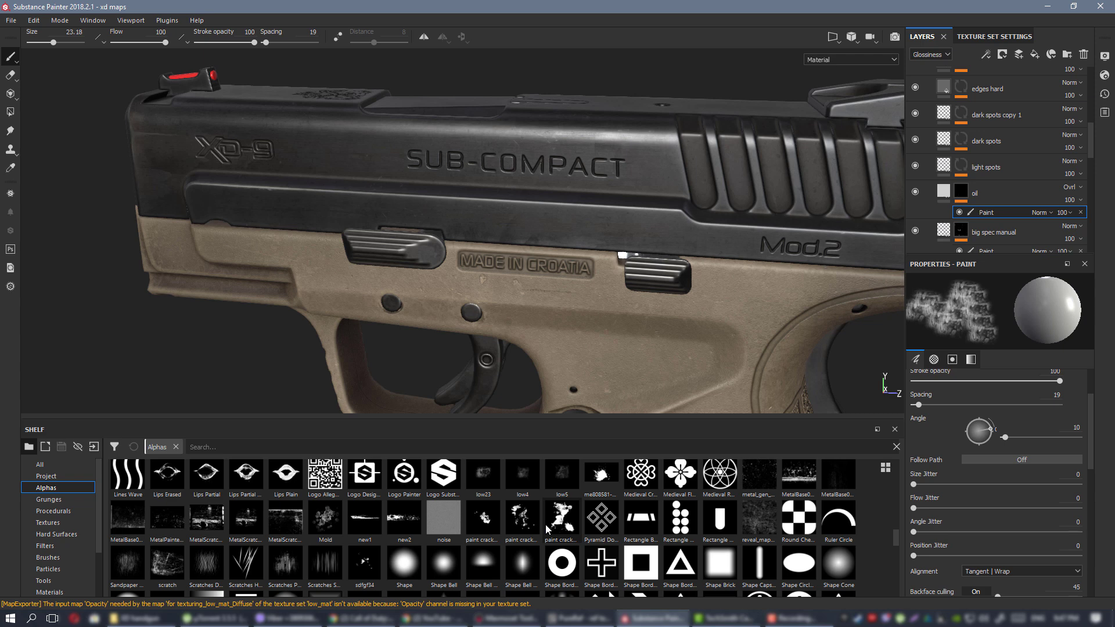
pyautogui.moveTo(524, 478)
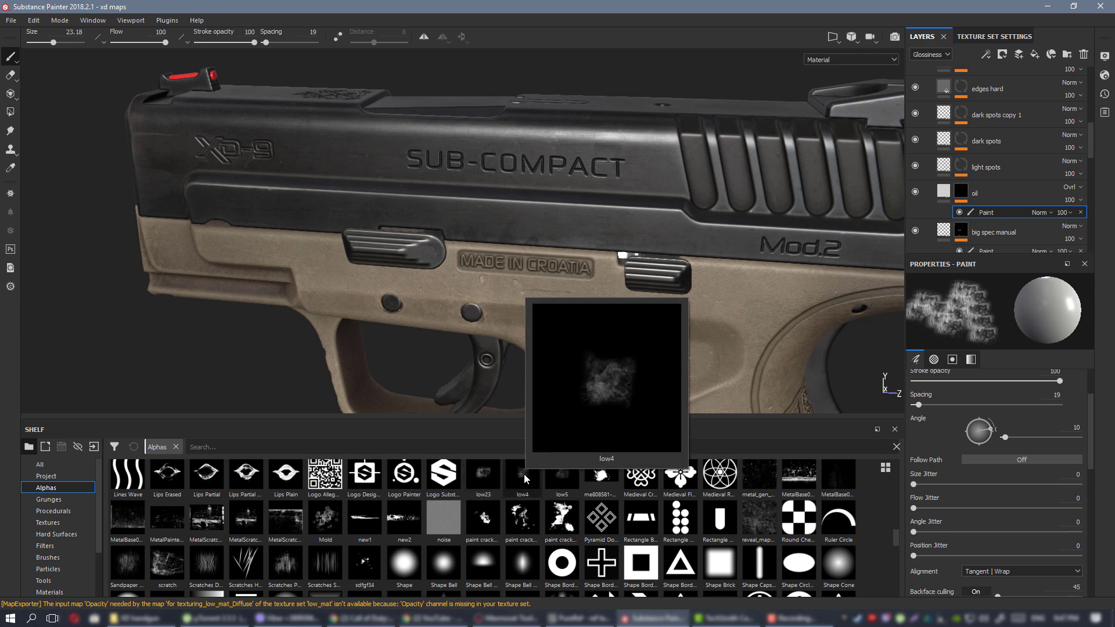
pyautogui.click(559, 478)
# Rotate the brush to an angle of 64 and stamp low5 smudges around the slide's SUB-COMPACT lettering on the oil mask.
pyautogui.moveTo(488, 148)
pyautogui.keyDown('ctrl'); pyautogui.mouseDown()
pyautogui.moveTo(499, 194)
pyautogui.moveTo(525, 197)
pyautogui.mouseUp(); pyautogui.keyUp('ctrl')
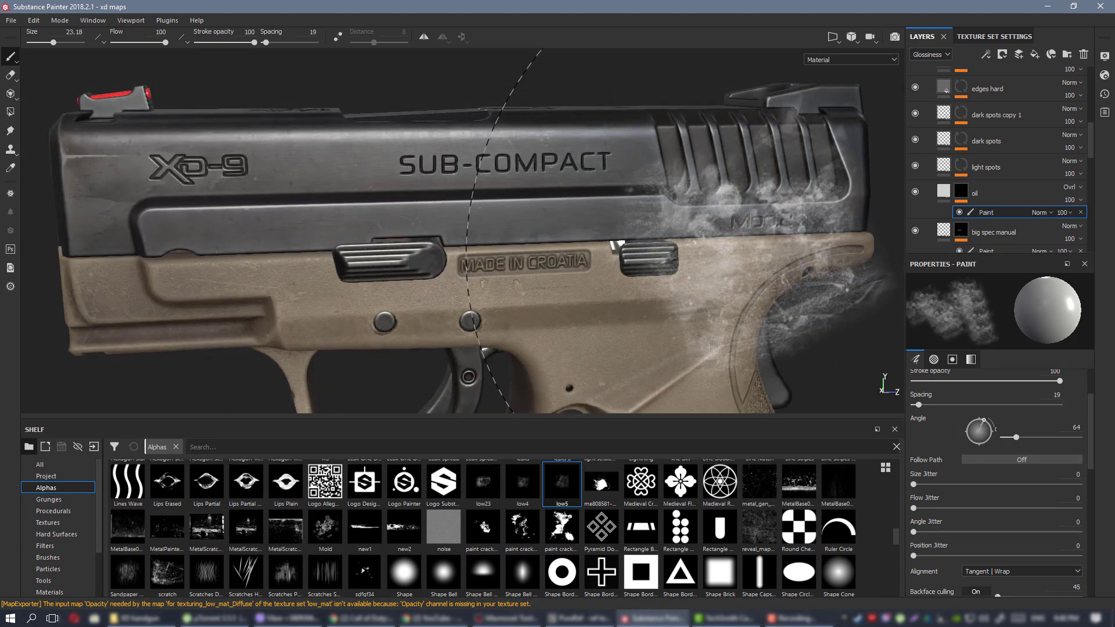
pyautogui.moveTo(680, 249)
pyautogui.keyDown('alt'); pyautogui.mouseDown()
pyautogui.moveTo(624, 223)
pyautogui.moveTo(514, 237)
pyautogui.mouseUp(); pyautogui.keyUp('alt')
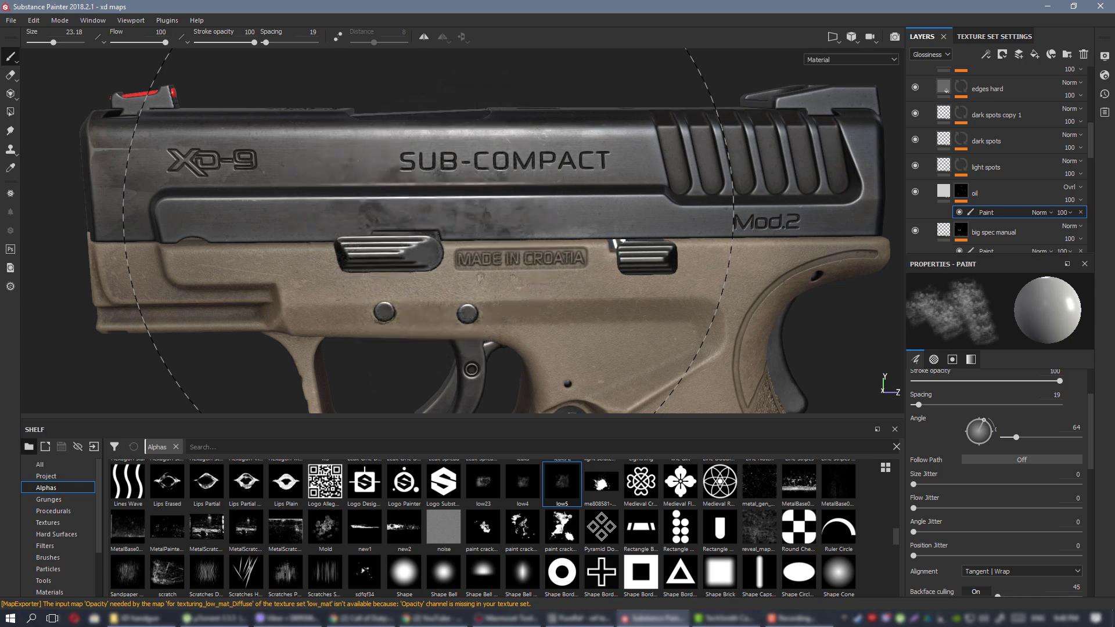
pyautogui.moveTo(499, 238)
pyautogui.keyDown('alt'); pyautogui.mouseDown()
pyautogui.moveTo(571, 265)
pyautogui.moveTo(581, 249)
pyautogui.moveTo(575, 274)
pyautogui.mouseUp(); pyautogui.keyUp('alt')
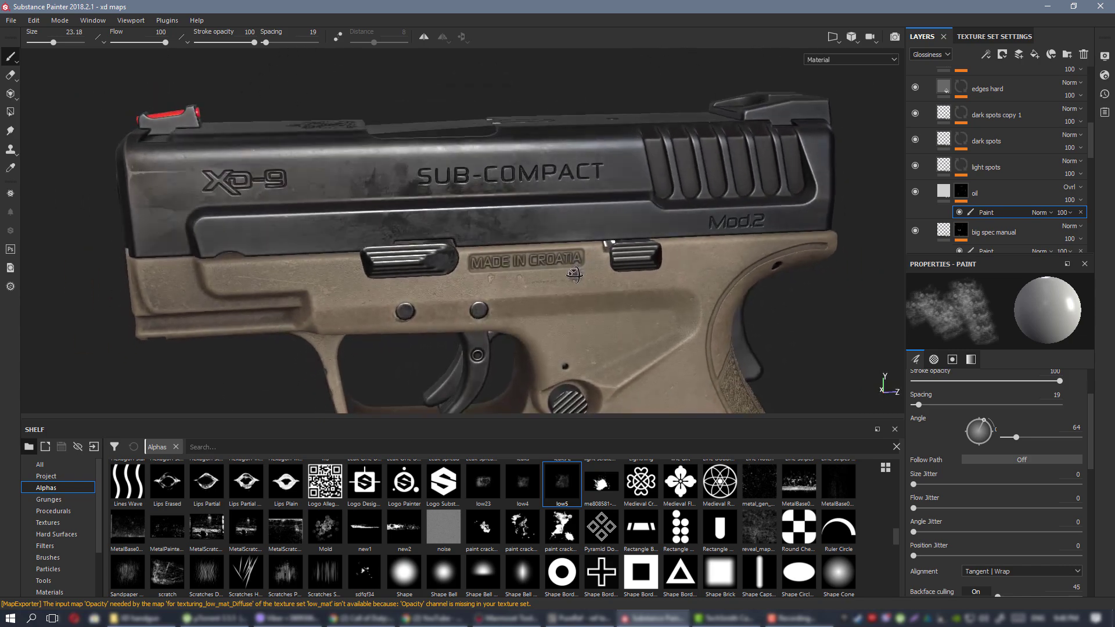
# Soften the low5 smudges across the slide's side with the eraser at size 5.86 and flow 5.
pyautogui.click(9, 74)
pyautogui.scroll(2, 325, 145)
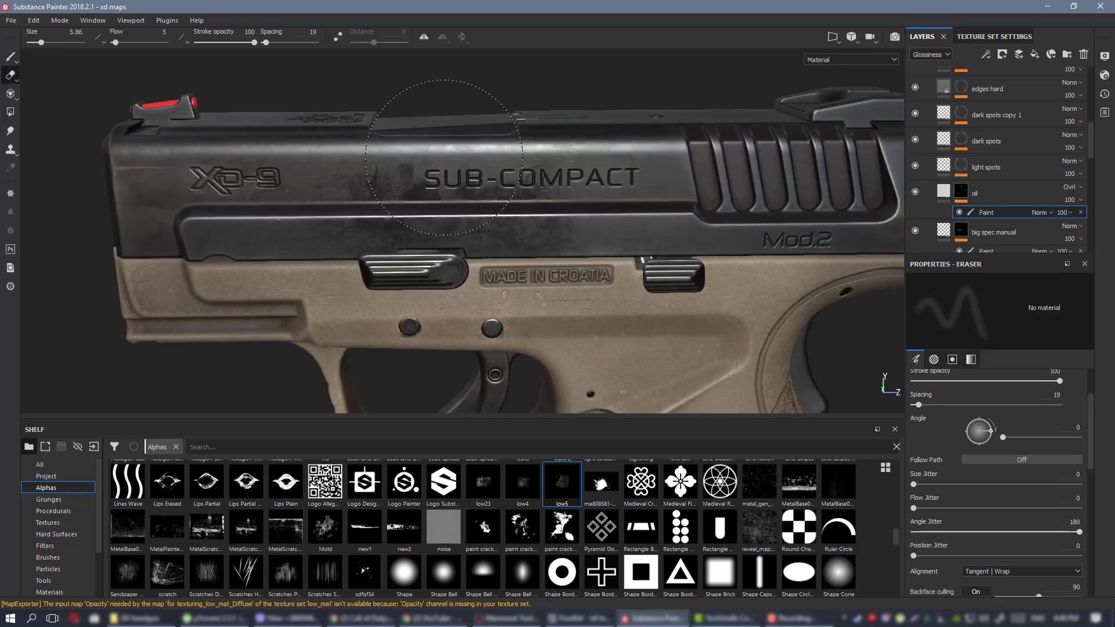
pyautogui.moveTo(444, 157); pyautogui.dragTo(654, 172)
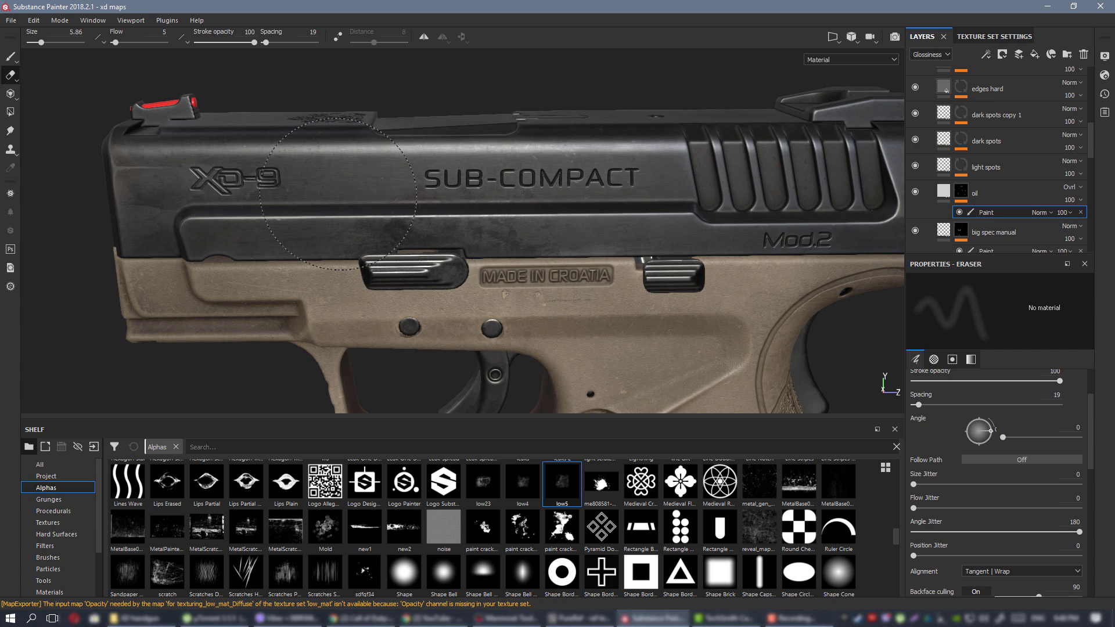
pyautogui.keyDown('alt'); pyautogui.moveTo(440, 209); pyautogui.dragTo(481, 199); pyautogui.keyUp('alt')
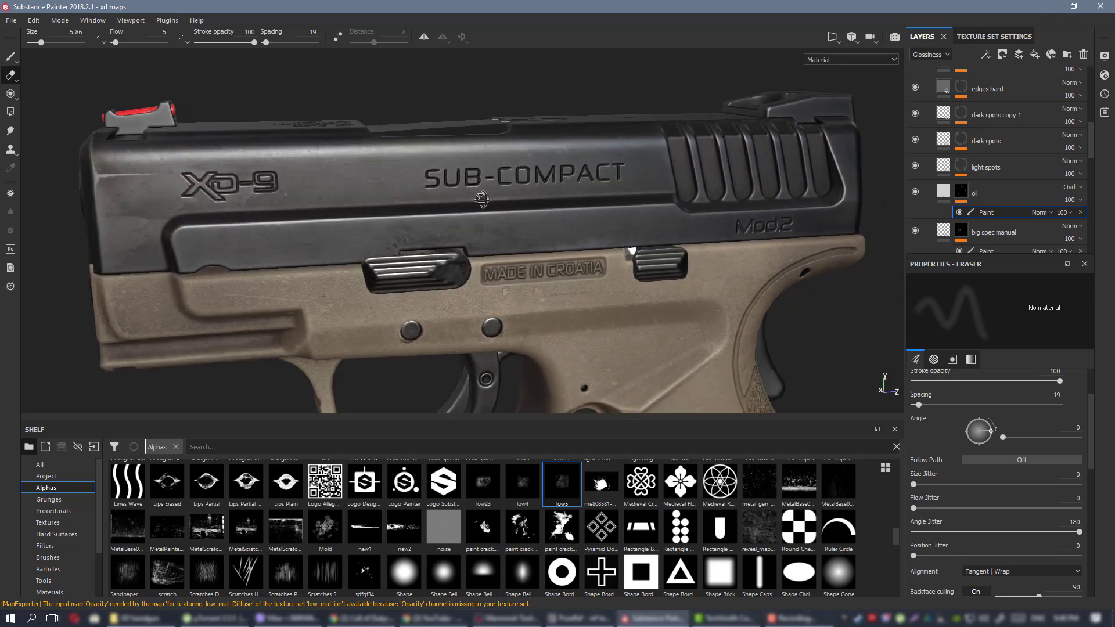
# Reduce the eraser size to 3.84 and fade the remaining smudges near the SUB-COMPACT lettering, checking the slide from different angles.
pyautogui.keyDown('alt'); pyautogui.moveTo(557, 207); pyautogui.dragTo(421, 216); pyautogui.keyUp('alt')
pyautogui.scroll(3, 584, 204)
pyautogui.moveTo(524, 198)
pyautogui.keyDown('alt'); pyautogui.mouseDown()
pyautogui.moveTo(583, 203)
pyautogui.moveTo(627, 249)
pyautogui.moveTo(583, 209)
pyautogui.moveTo(605, 203)
pyautogui.moveTo(606, 226)
pyautogui.moveTo(497, 160)
pyautogui.moveTo(577, 220)
pyautogui.mouseUp(); pyautogui.keyUp('alt')
pyautogui.scroll(-3, 607, 227)
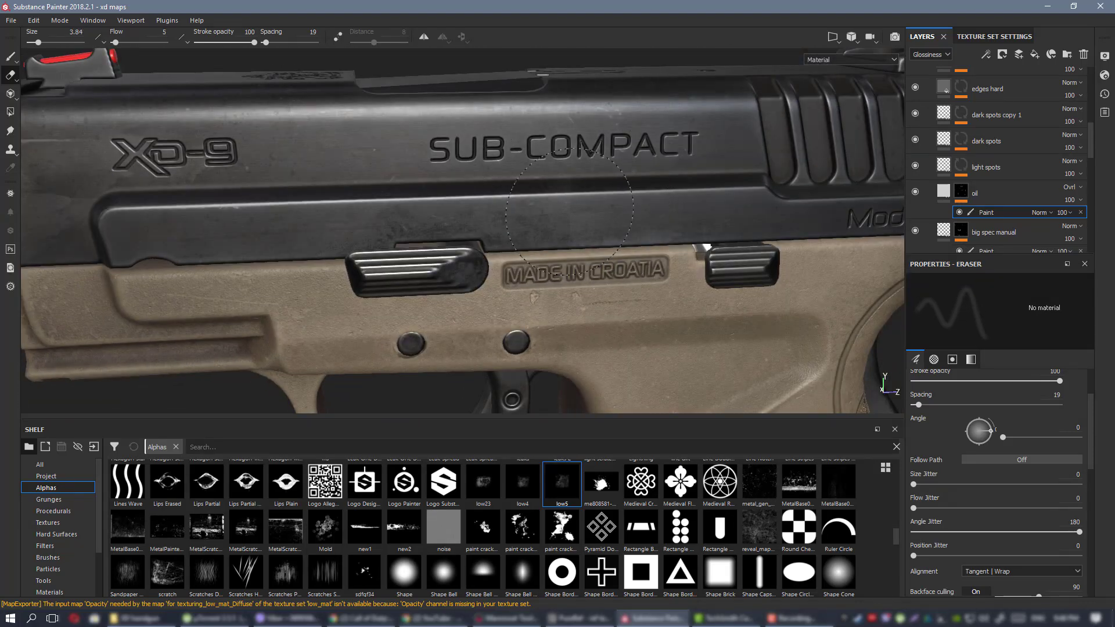
pyautogui.click(437, 167)
pyautogui.keyDown('alt'); pyautogui.moveTo(587, 223); pyautogui.dragTo(630, 192, button='right'); pyautogui.keyUp('alt')
pyautogui.moveTo(630, 192)
pyautogui.keyDown('alt'); pyautogui.mouseDown()
pyautogui.moveTo(575, 162)
pyautogui.moveTo(597, 187)
pyautogui.moveTo(638, 200)
pyautogui.mouseUp(); pyautogui.keyUp('alt')
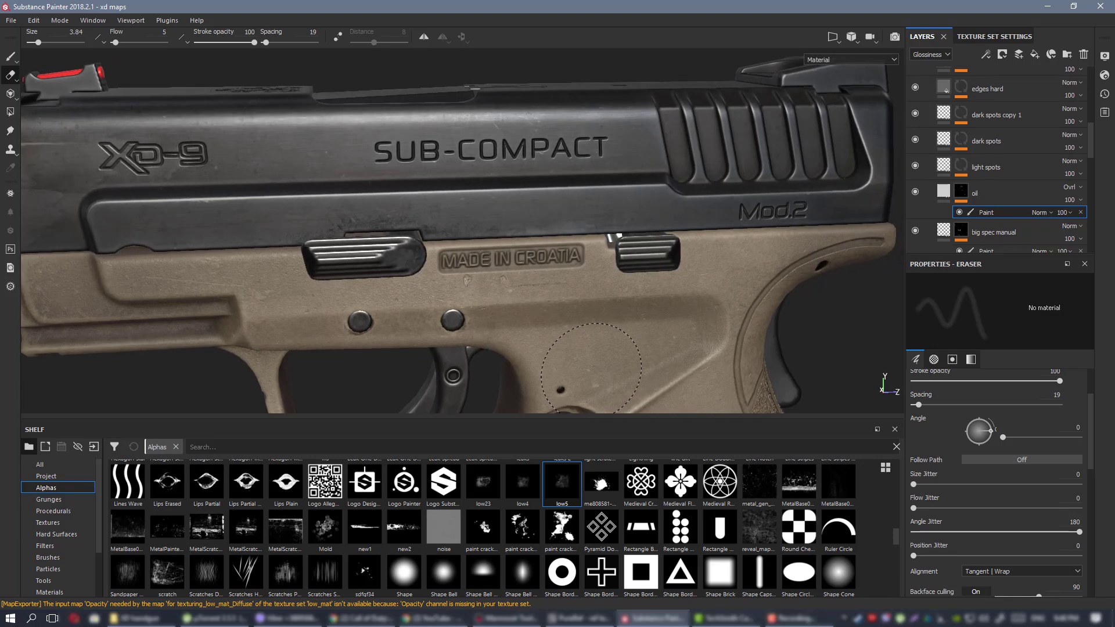
pyautogui.scroll(-3, 653, 283)
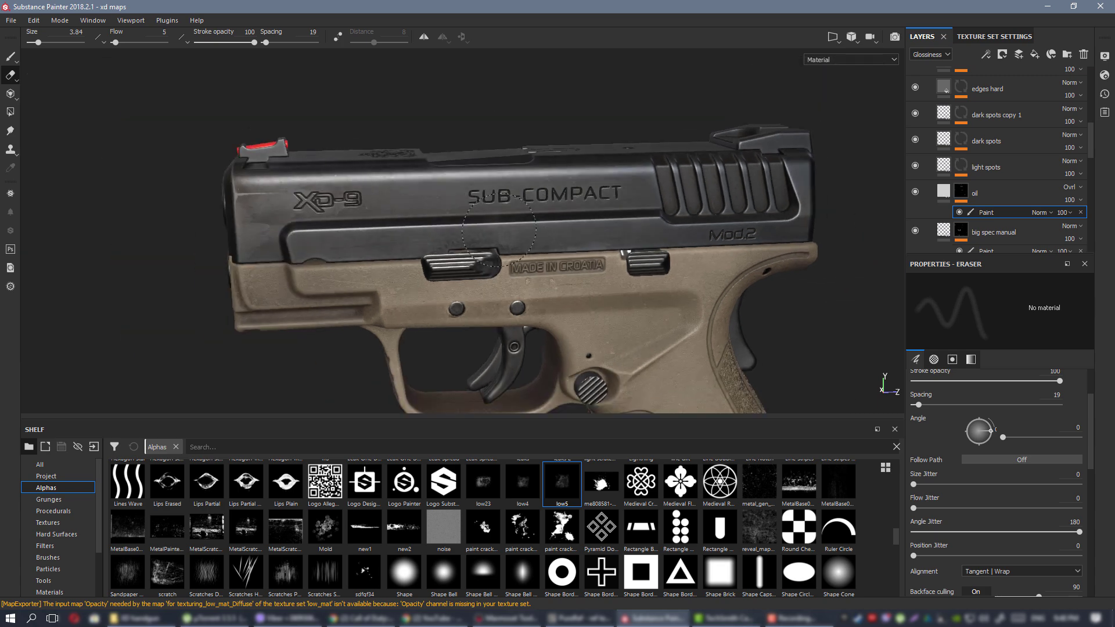
pyautogui.keyDown('alt'); pyautogui.moveTo(700, 212); pyautogui.dragTo(718, 197); pyautogui.keyUp('alt')
pyautogui.moveTo(480, 212)
pyautogui.keyDown('alt'); pyautogui.mouseDown()
pyautogui.moveTo(461, 228)
pyautogui.moveTo(480, 222)
pyautogui.mouseUp(); pyautogui.keyUp('alt')
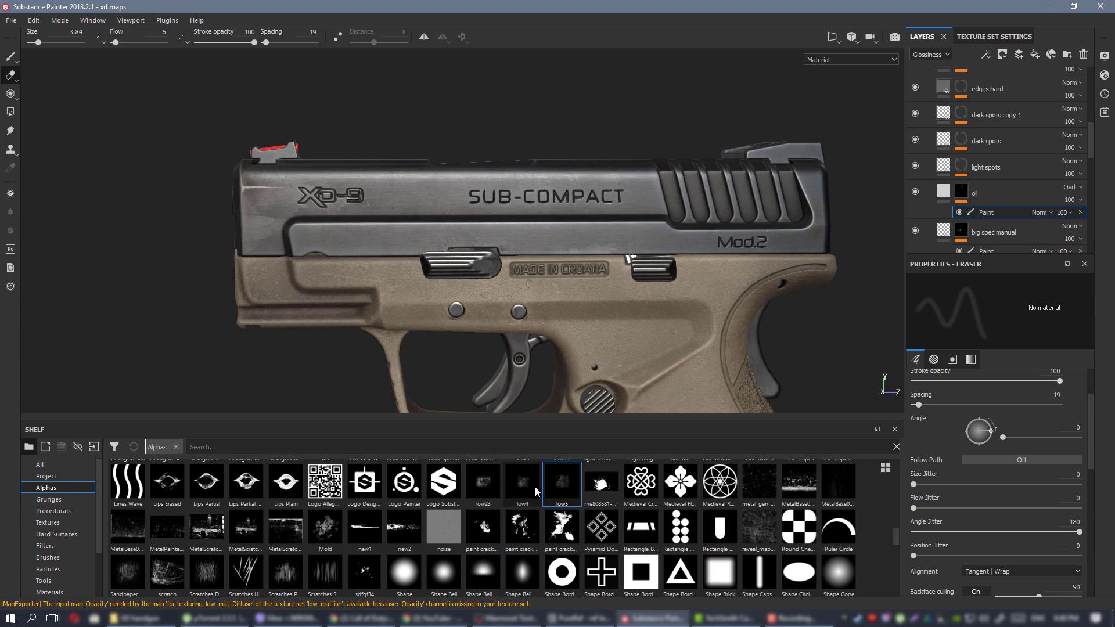
# Browse the shelf's alphas for another smudge shape and choose Stain Splat Paper.
pyautogui.scroll(-2, 535, 487)
pyautogui.scroll(2, 535, 487)
pyautogui.moveTo(360, 523)
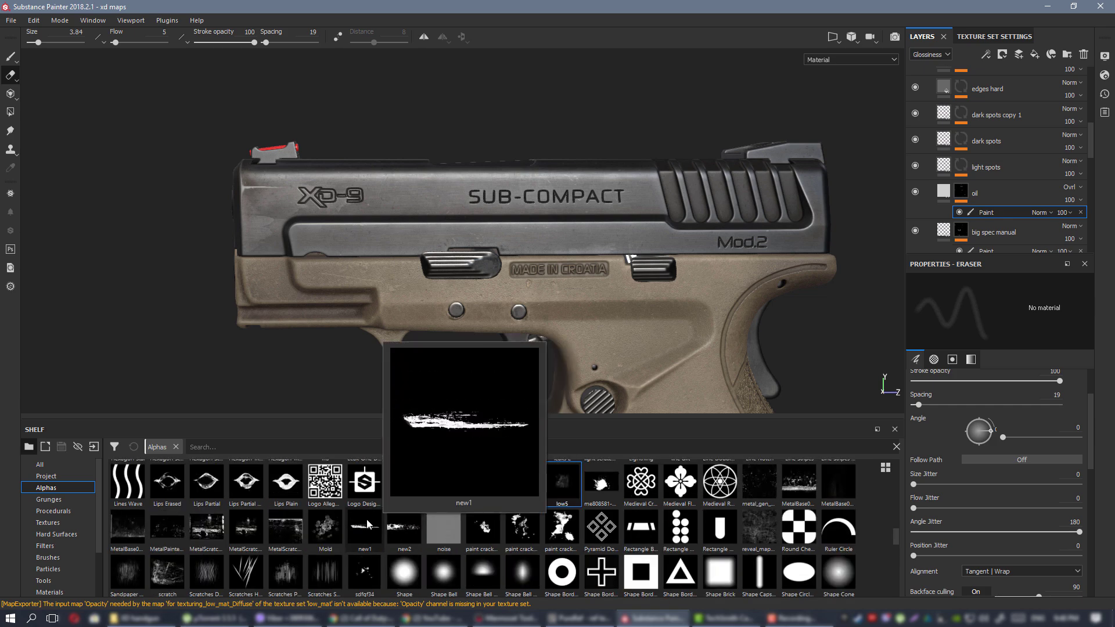
pyautogui.scroll(-4, 367, 524)
pyautogui.scroll(-4, 367, 524)
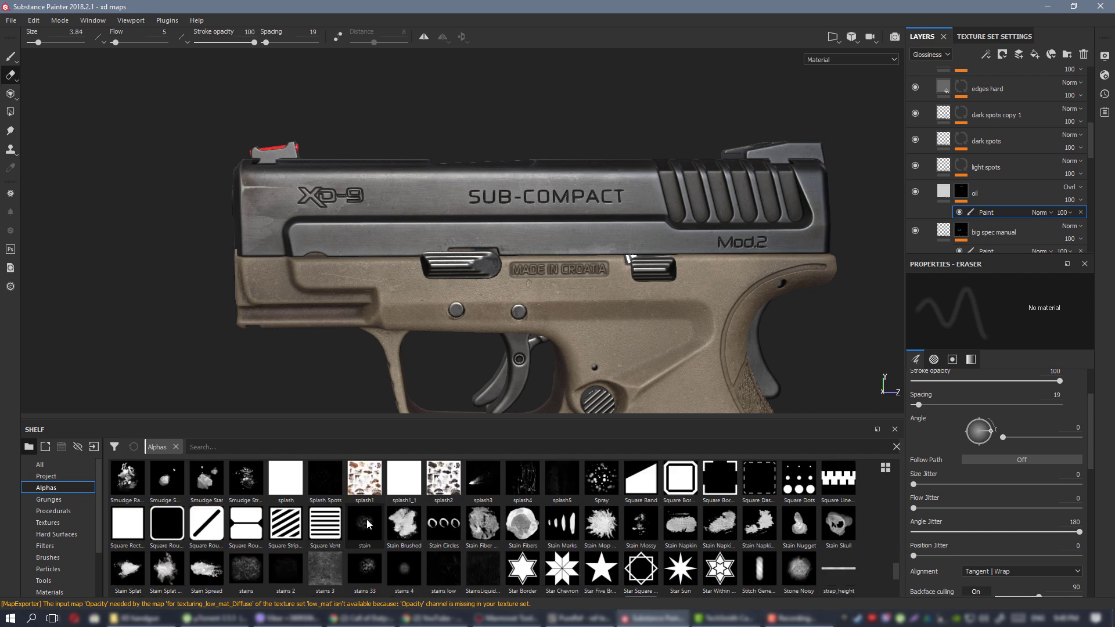
pyautogui.scroll(4, 367, 523)
pyautogui.scroll(-4, 367, 520)
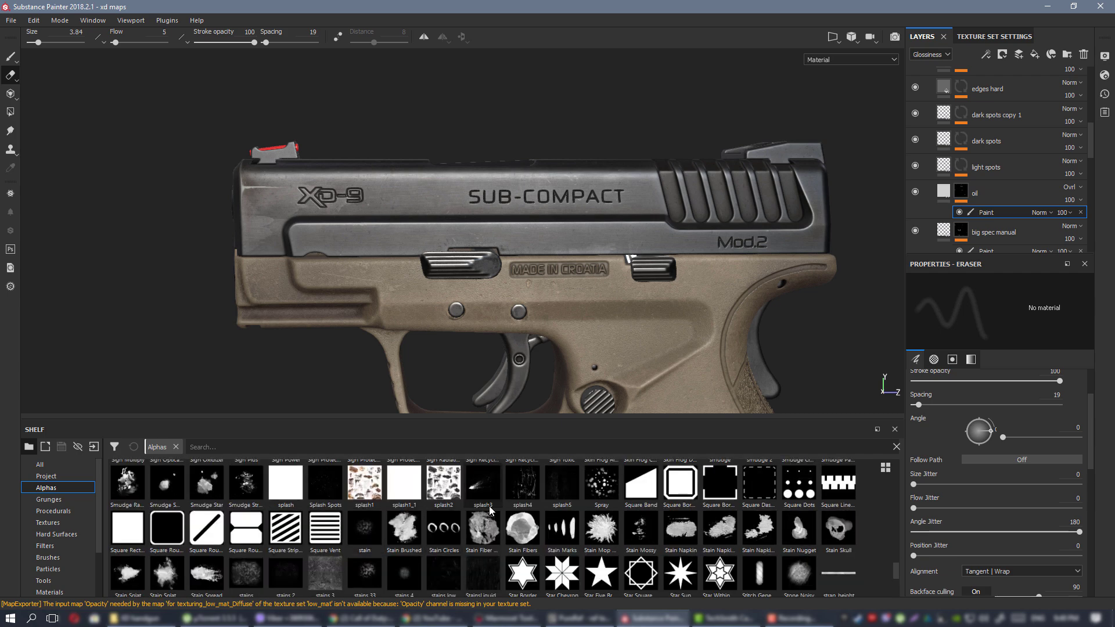
pyautogui.moveTo(219, 567)
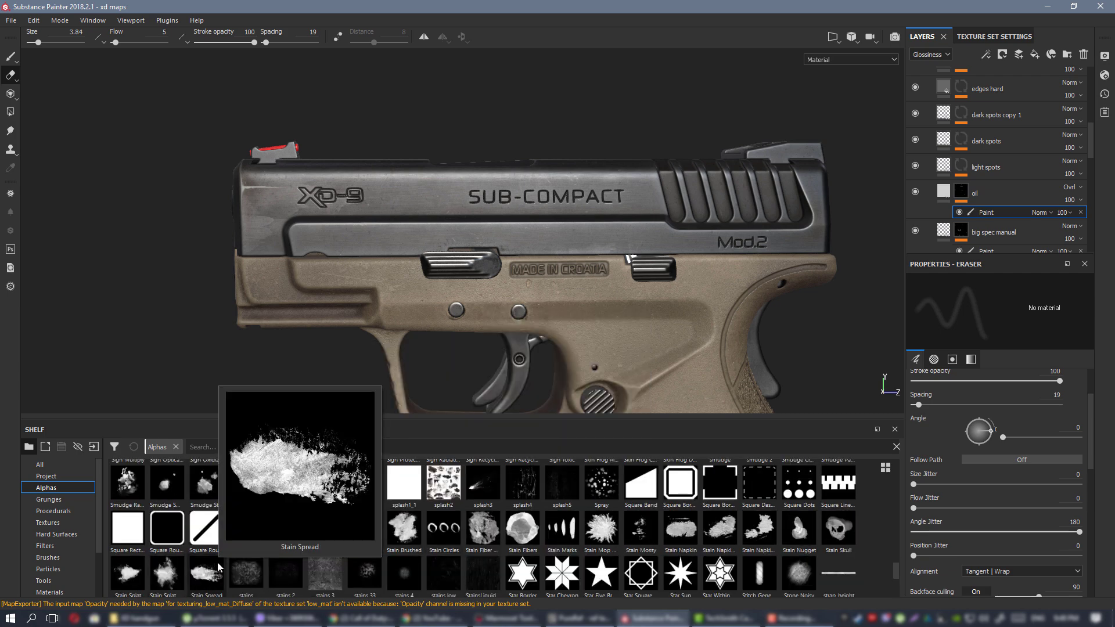
pyautogui.moveTo(177, 575)
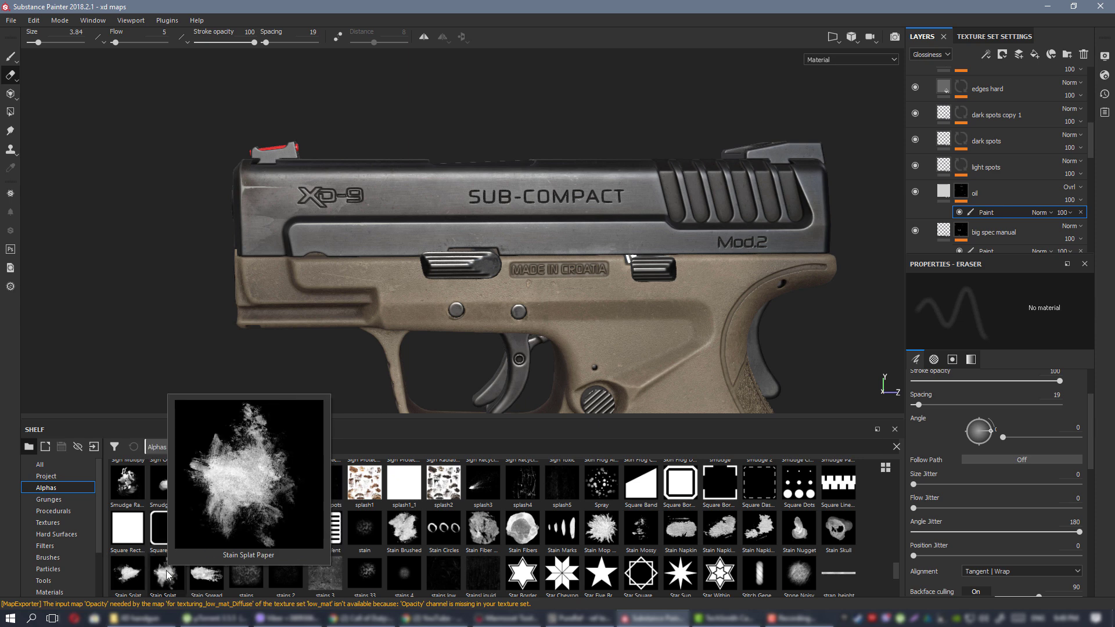
pyautogui.click(166, 572)
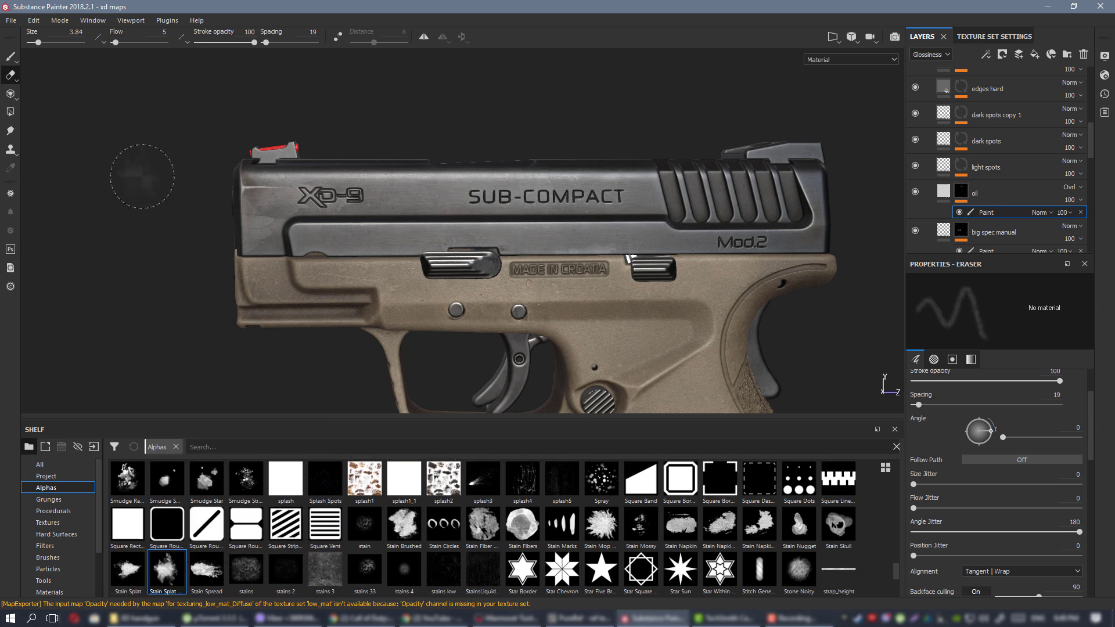
# Switch to the paint brush and set its size to 6.62 and its angle to 97.
pyautogui.click(9, 56)
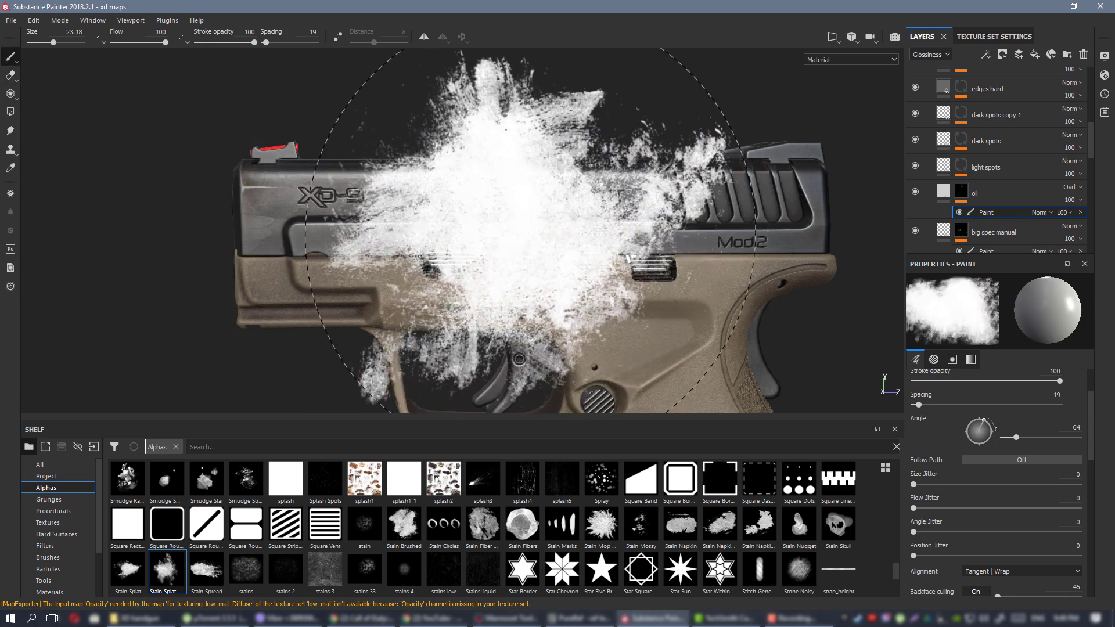
pyautogui.keyDown('ctrl'); pyautogui.moveTo(530, 235); pyautogui.dragTo(441, 236, button='right'); pyautogui.keyUp('ctrl')
pyautogui.scroll(3, 531, 236)
pyautogui.moveTo(526, 250)
pyautogui.keyDown('alt'); pyautogui.mouseDown()
pyautogui.moveTo(511, 273)
pyautogui.moveTo(503, 244)
pyautogui.mouseUp(); pyautogui.keyUp('alt')
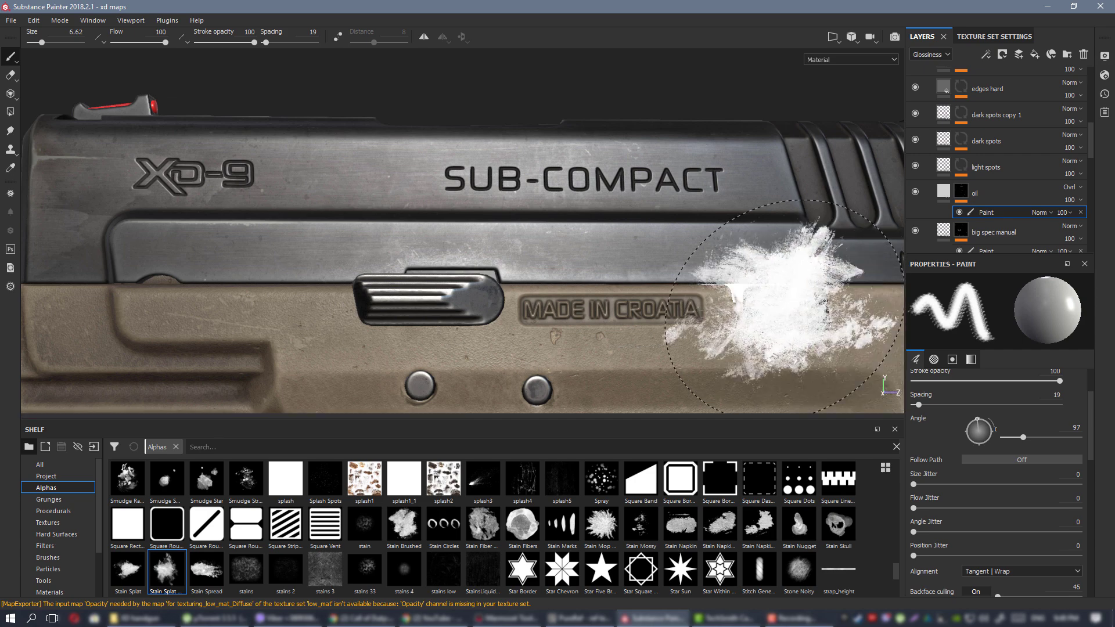
pyautogui.keyDown('alt'); pyautogui.moveTo(784, 307); pyautogui.dragTo(749, 319); pyautogui.keyUp('alt')
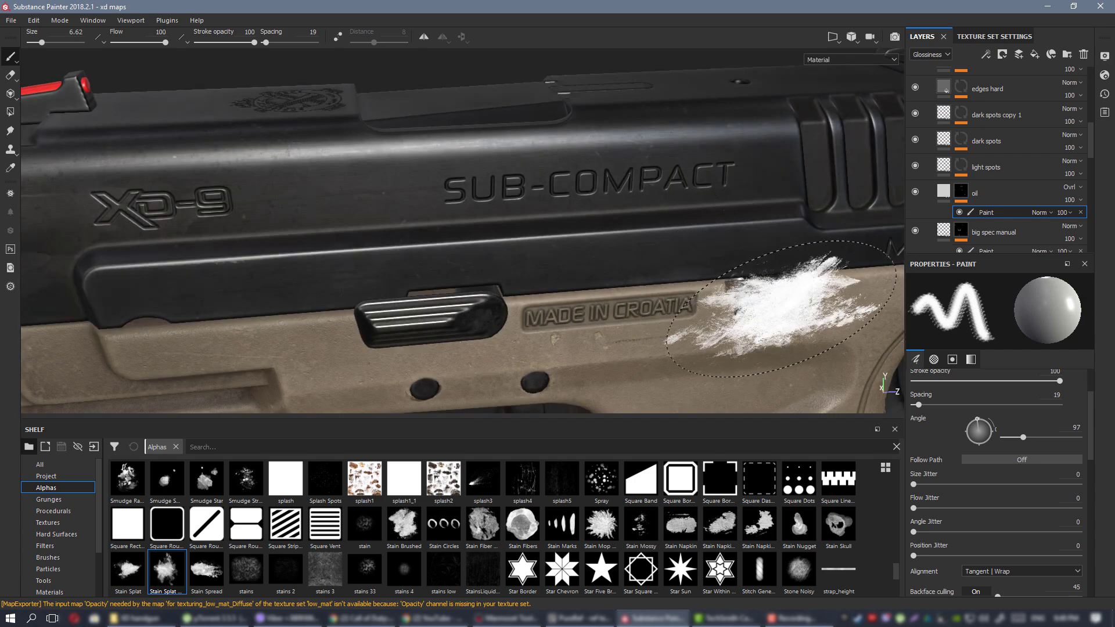
pyautogui.scroll(-10, 780, 308)
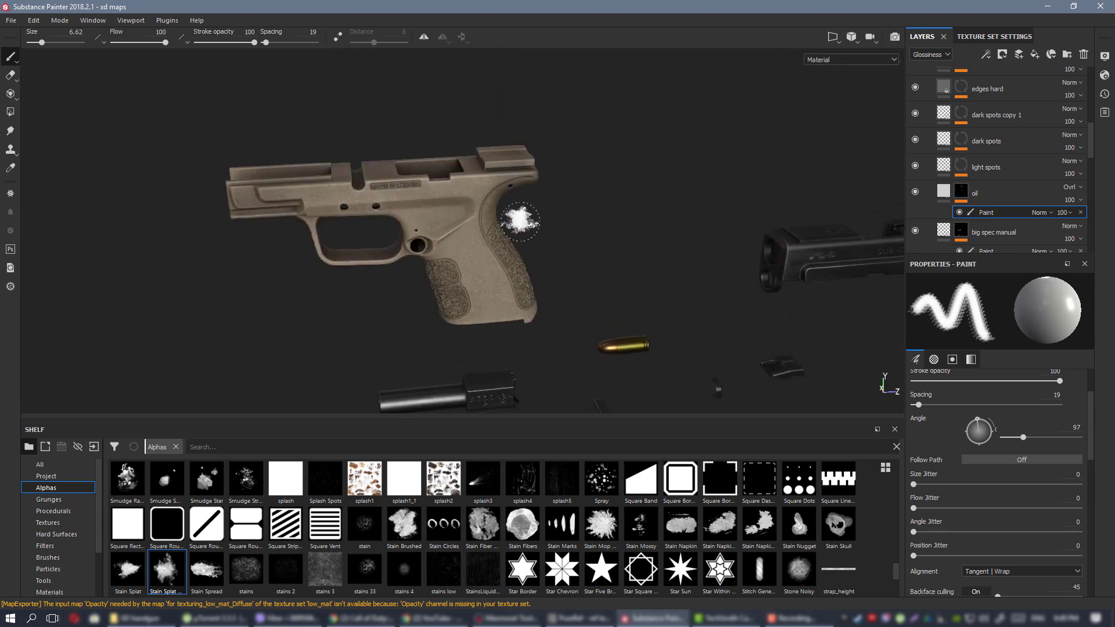
# Stamp the Stain Splat Paper smudge below the SUB-COMPACT lettering around the slide's lower notch, turning the brush angle to 324.
pyautogui.keyDown('alt'); pyautogui.moveTo(521, 221); pyautogui.dragTo(296, 201, button='middle'); pyautogui.keyUp('alt')
pyautogui.scroll(8, 507, 236)
pyautogui.keyDown('alt'); pyautogui.moveTo(507, 236); pyautogui.dragTo(522, 209); pyautogui.keyUp('alt')
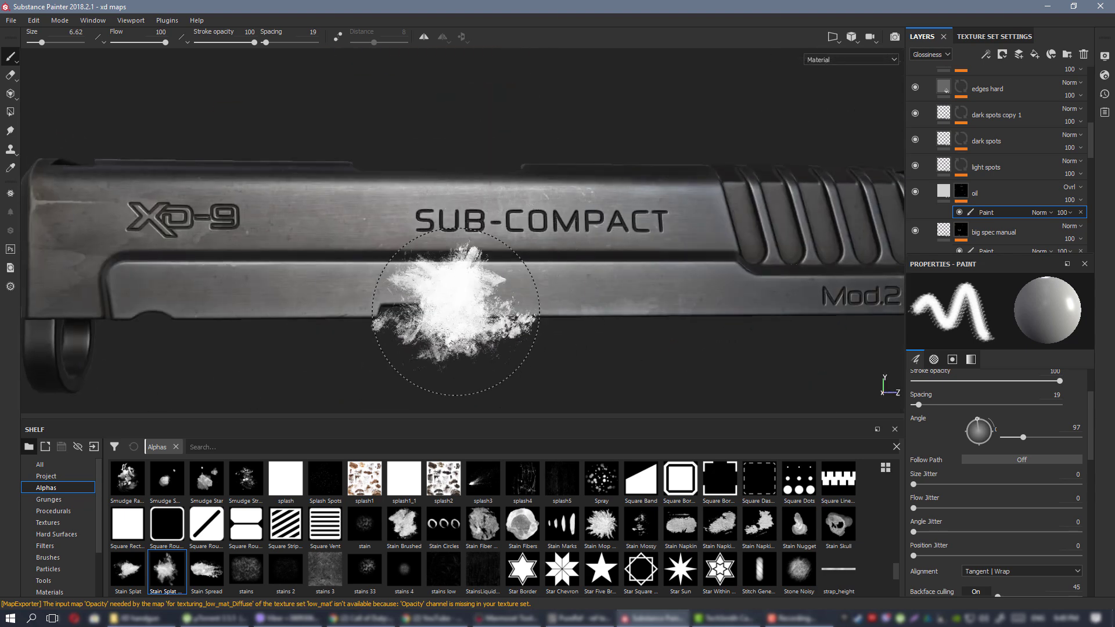
pyautogui.moveTo(720, 285)
pyautogui.keyDown('alt'); pyautogui.mouseDown()
pyautogui.moveTo(622, 273)
pyautogui.moveTo(630, 277)
pyautogui.mouseUp(); pyautogui.keyUp('alt')
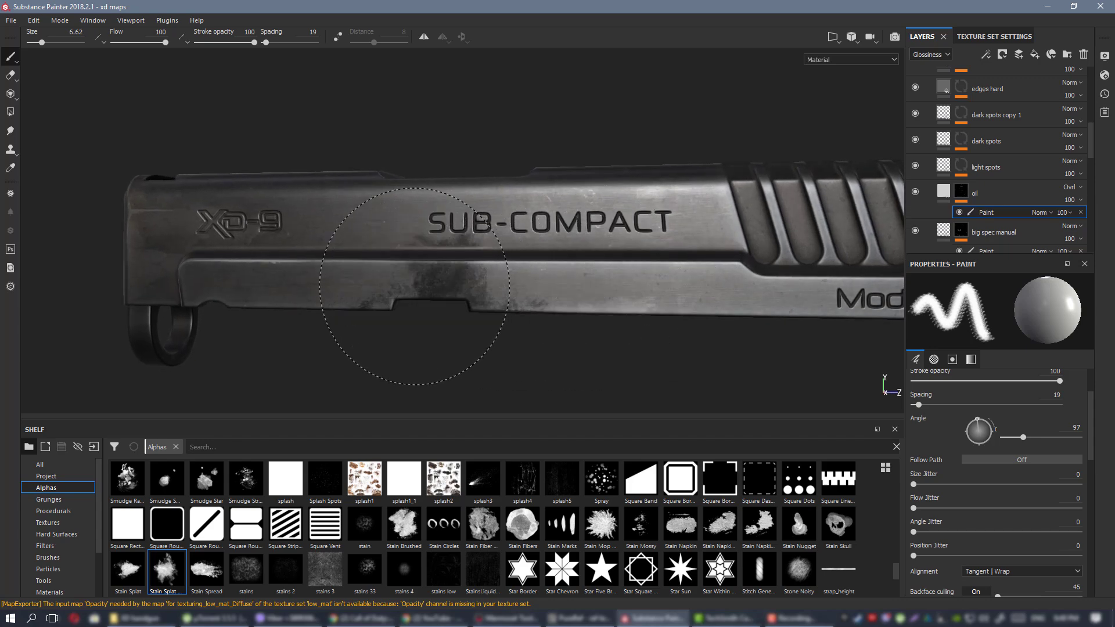
pyautogui.moveTo(418, 275)
pyautogui.keyDown('ctrl'); pyautogui.mouseDown()
pyautogui.moveTo(418, 232)
pyautogui.moveTo(417, 278)
pyautogui.mouseUp(); pyautogui.keyUp('ctrl')
pyautogui.click(417, 275)
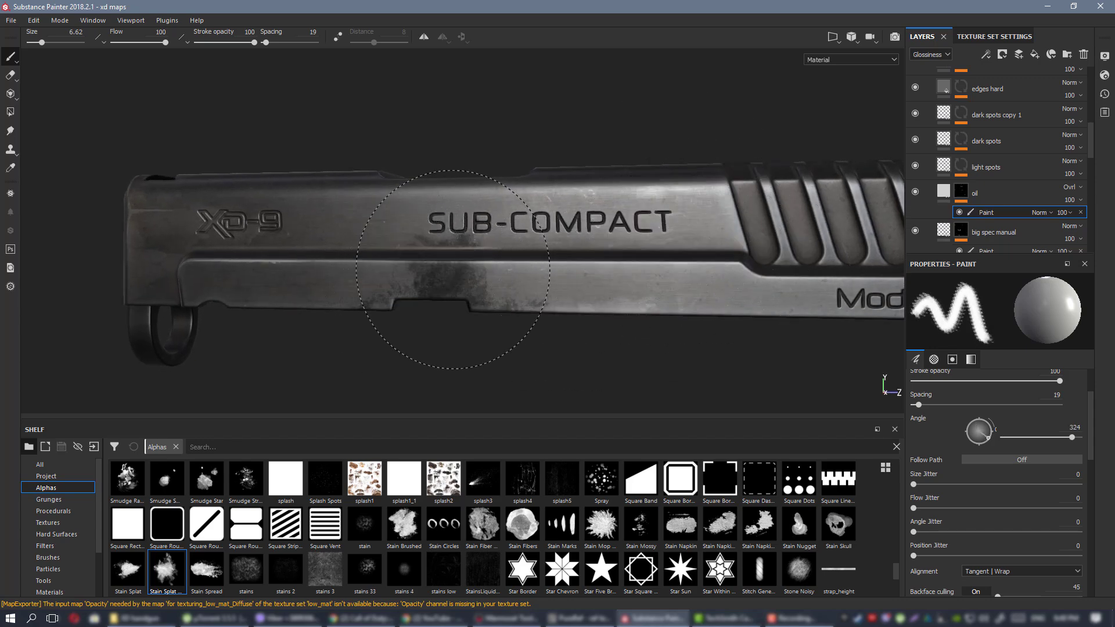
# Soften the fresh stain around the slide's lower notch with the eraser at size 3.84 and flow 5.
pyautogui.click(16, 73)
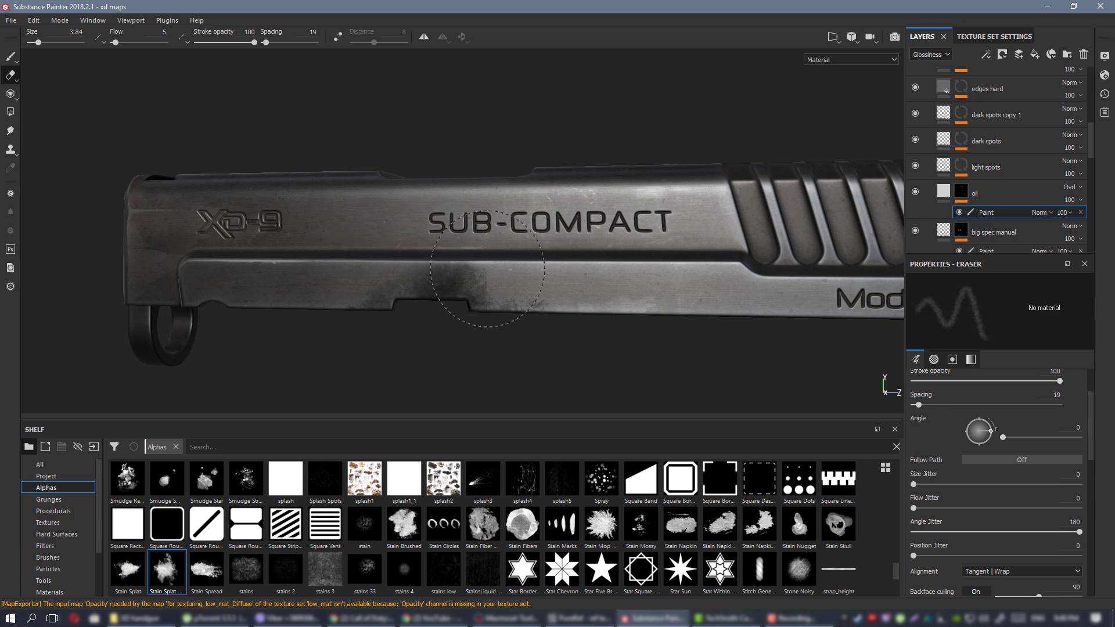
pyautogui.moveTo(465, 243)
pyautogui.keyDown('alt'); pyautogui.mouseDown()
pyautogui.moveTo(523, 219)
pyautogui.moveTo(473, 250)
pyautogui.moveTo(437, 238)
pyautogui.mouseUp(); pyautogui.keyUp('alt')
pyautogui.scroll(-3, 616, 278)
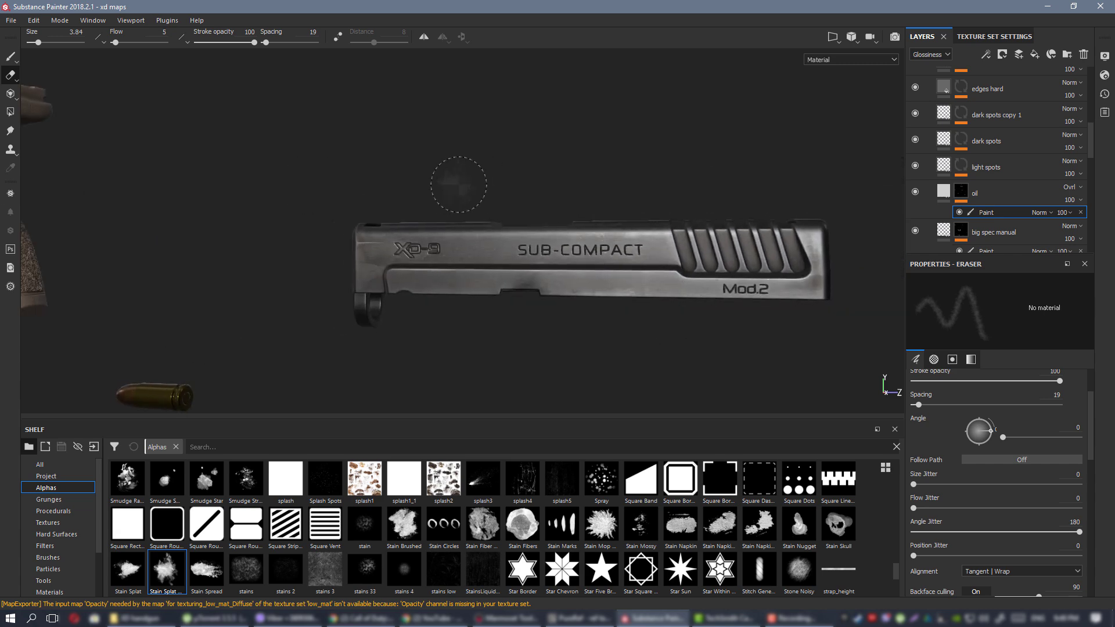
# Examine the softened stain on the slide's side under different lighting angles, from close up and from farther away.
pyautogui.keyDown('alt'); pyautogui.moveTo(458, 182); pyautogui.dragTo(567, 194); pyautogui.keyUp('alt')
pyautogui.keyDown('alt'); pyautogui.moveTo(493, 216); pyautogui.dragTo(440, 142, button='middle'); pyautogui.keyUp('alt')
pyautogui.scroll(3, 566, 244)
pyautogui.moveTo(566, 244)
pyautogui.keyDown('alt'); pyautogui.mouseDown()
pyautogui.moveTo(595, 225)
pyautogui.moveTo(521, 223)
pyautogui.mouseUp(); pyautogui.keyUp('alt')
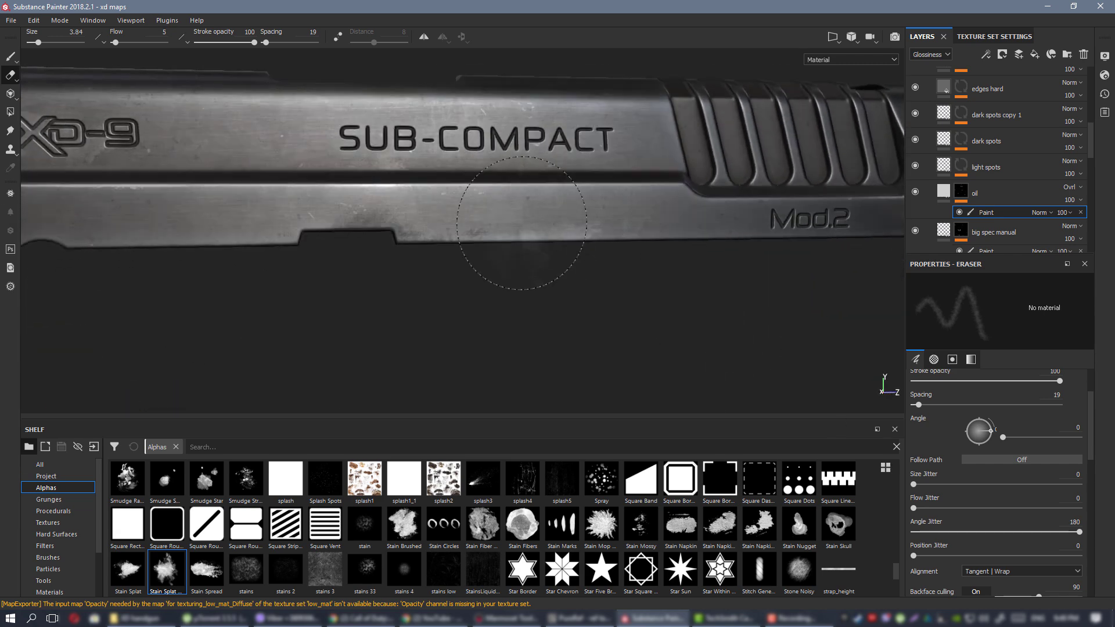
pyautogui.moveTo(451, 222)
pyautogui.keyDown('alt'); pyautogui.mouseDown()
pyautogui.moveTo(585, 216)
pyautogui.moveTo(510, 184)
pyautogui.moveTo(348, 177)
pyautogui.mouseUp(); pyautogui.keyUp('alt')
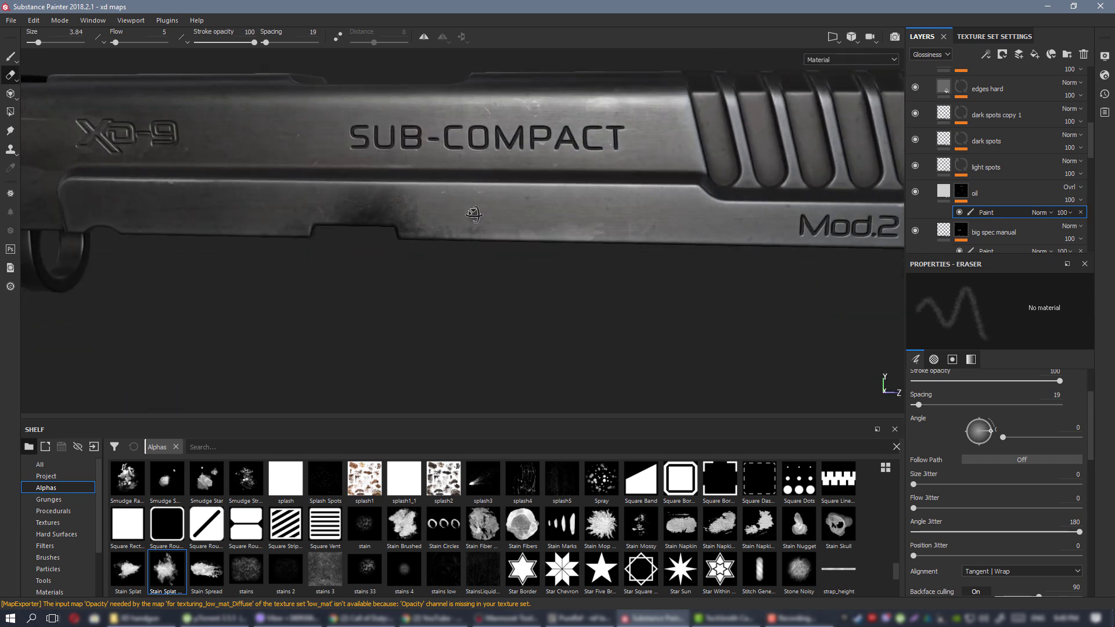
pyautogui.scroll(-3, 361, 202)
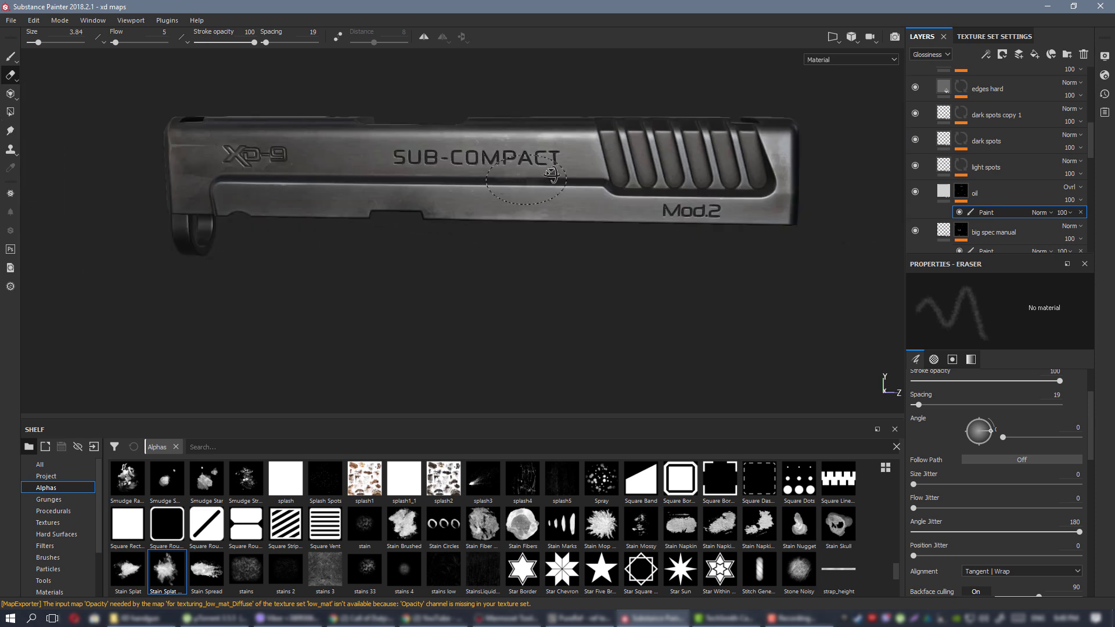
pyautogui.moveTo(552, 179)
pyautogui.keyDown('alt'); pyautogui.mouseDown()
pyautogui.moveTo(583, 177)
pyautogui.moveTo(442, 185)
pyautogui.moveTo(497, 152)
pyautogui.moveTo(464, 145)
pyautogui.mouseUp(); pyautogui.keyUp('alt')
pyautogui.keyDown('alt'); pyautogui.moveTo(465, 145); pyautogui.dragTo(583, 195, button='right'); pyautogui.keyUp('alt')
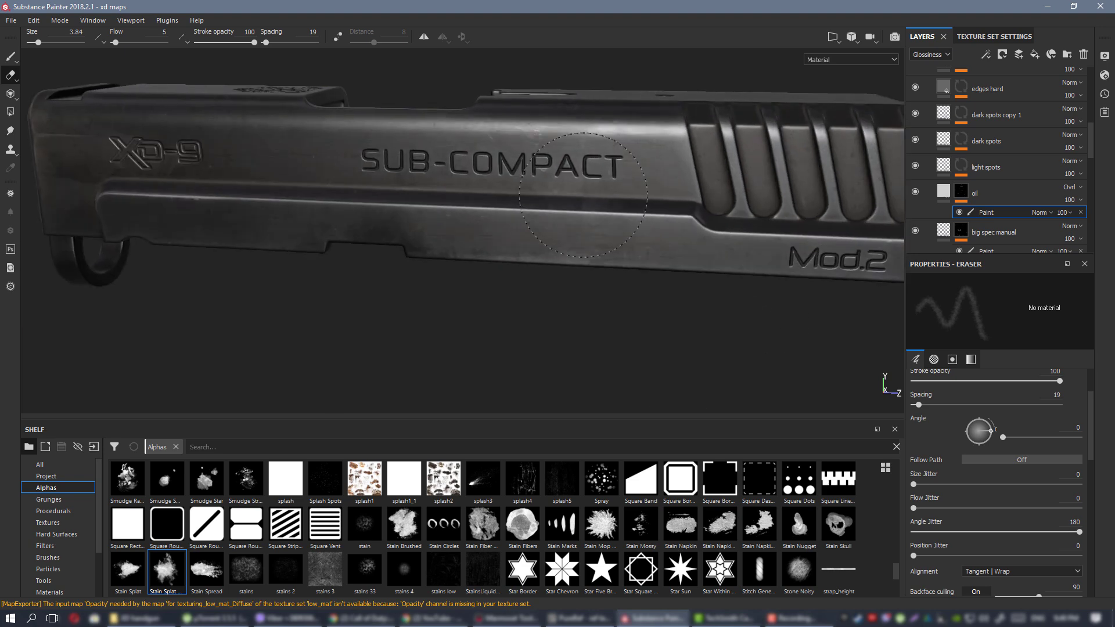
pyautogui.keyDown('alt'); pyautogui.moveTo(562, 167); pyautogui.dragTo(570, 173); pyautogui.keyUp('alt')
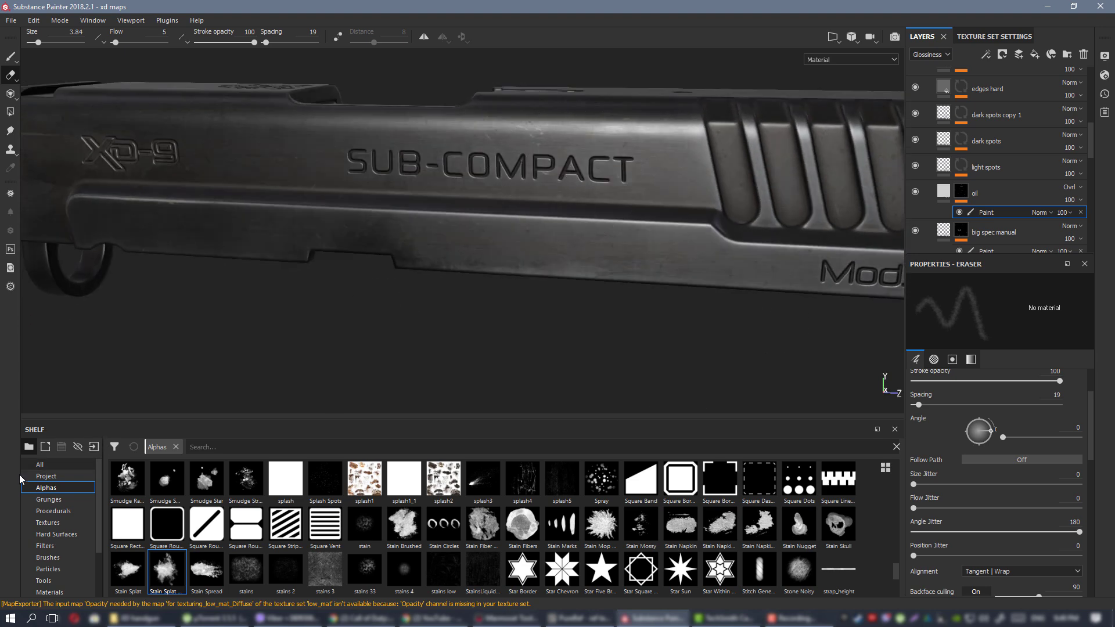
# Switch back to the paint brush and choose the edge6 alpha from the shelf's alphas.
pyautogui.click(10, 57)
pyautogui.click(49, 487)
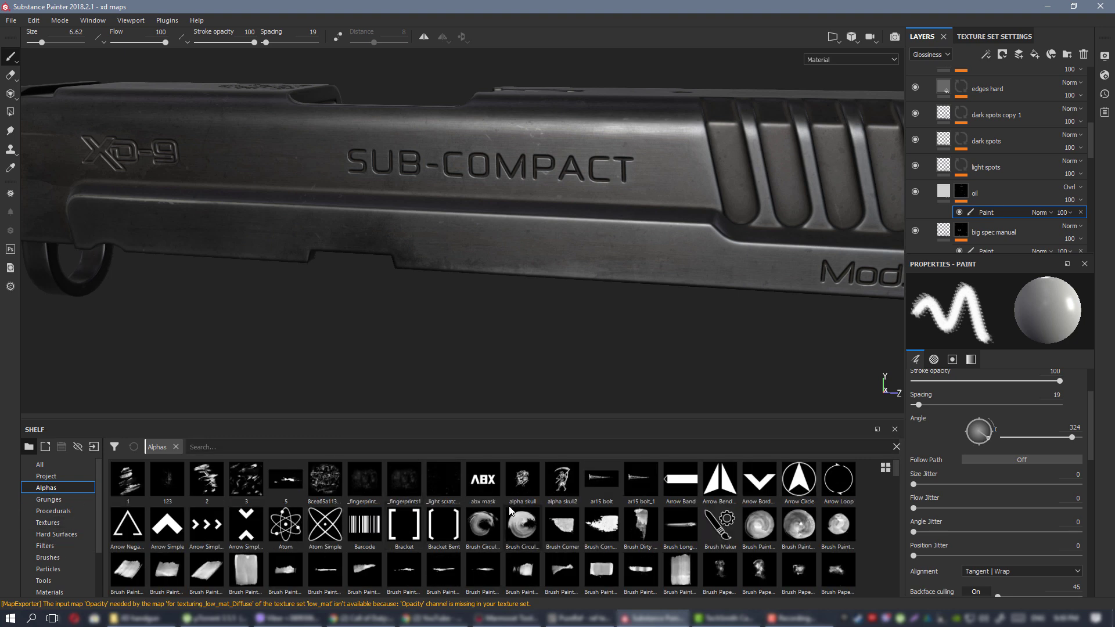
pyautogui.scroll(-3, 510, 511)
pyautogui.scroll(-3, 509, 510)
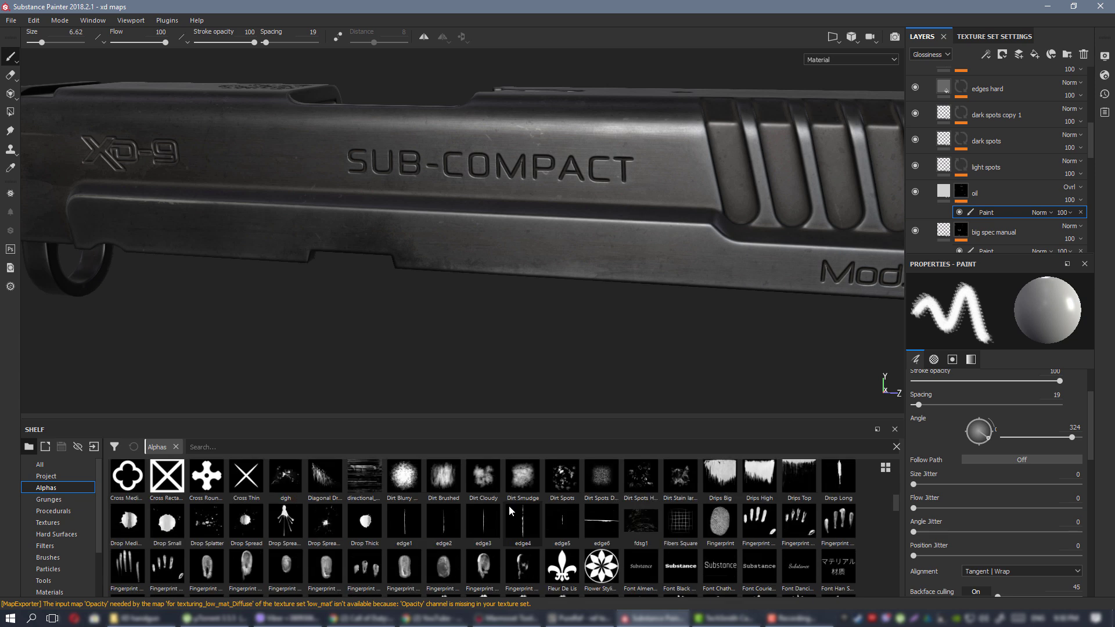
pyautogui.click(617, 522)
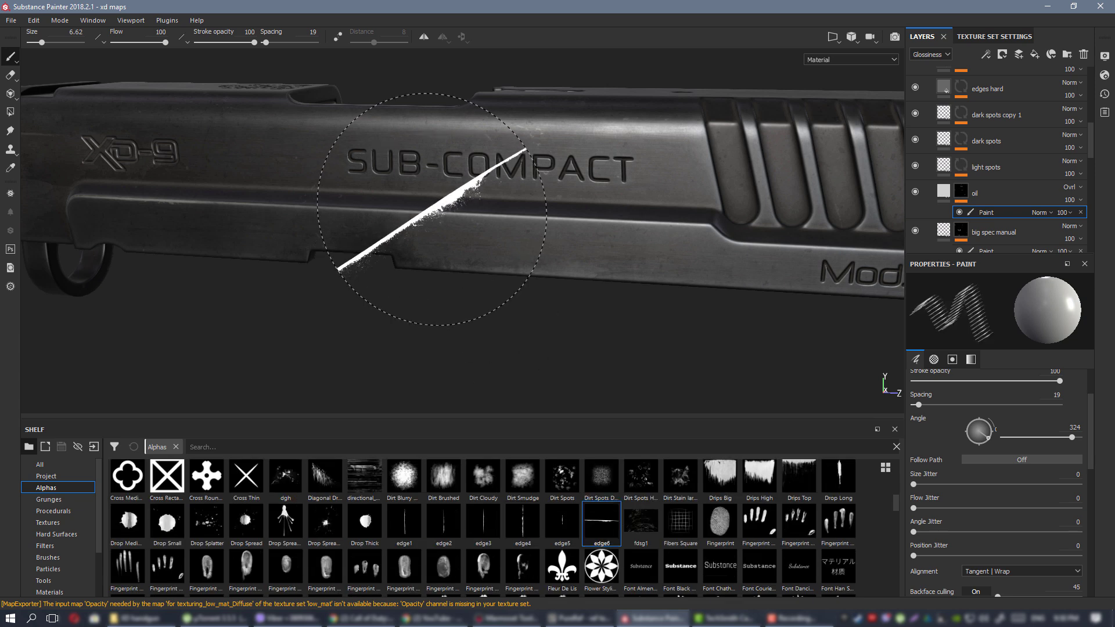
# Set the brush size to 8.84 and its angle to 179, and stamp the edge6 streak along the slide's lower edge beside the notch.
pyautogui.moveTo(433, 210)
pyautogui.keyDown('alt'); pyautogui.keyDown('shift'); pyautogui.mouseDown()
pyautogui.moveTo(468, 238)
pyautogui.moveTo(456, 268)
pyautogui.mouseUp(); pyautogui.keyUp('shift'); pyautogui.keyUp('alt')
pyautogui.keyDown('ctrl'); pyautogui.moveTo(455, 268); pyautogui.dragTo(495, 268, button='right'); pyautogui.keyUp('ctrl')
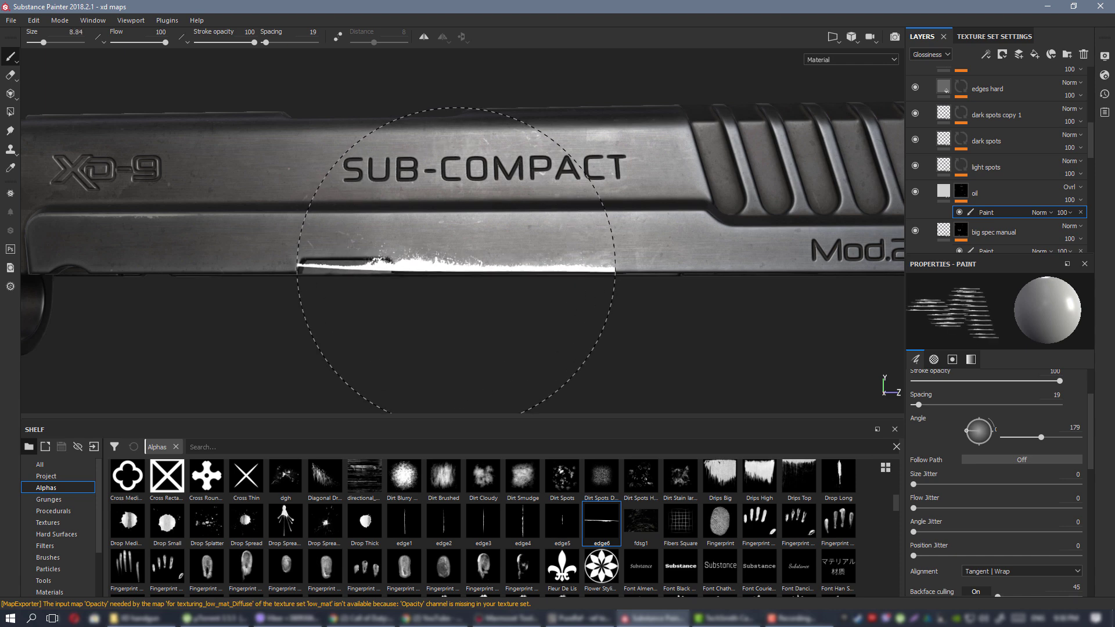
pyautogui.keyDown('ctrl'); pyautogui.moveTo(456, 269); pyautogui.dragTo(456, 263); pyautogui.keyUp('ctrl')
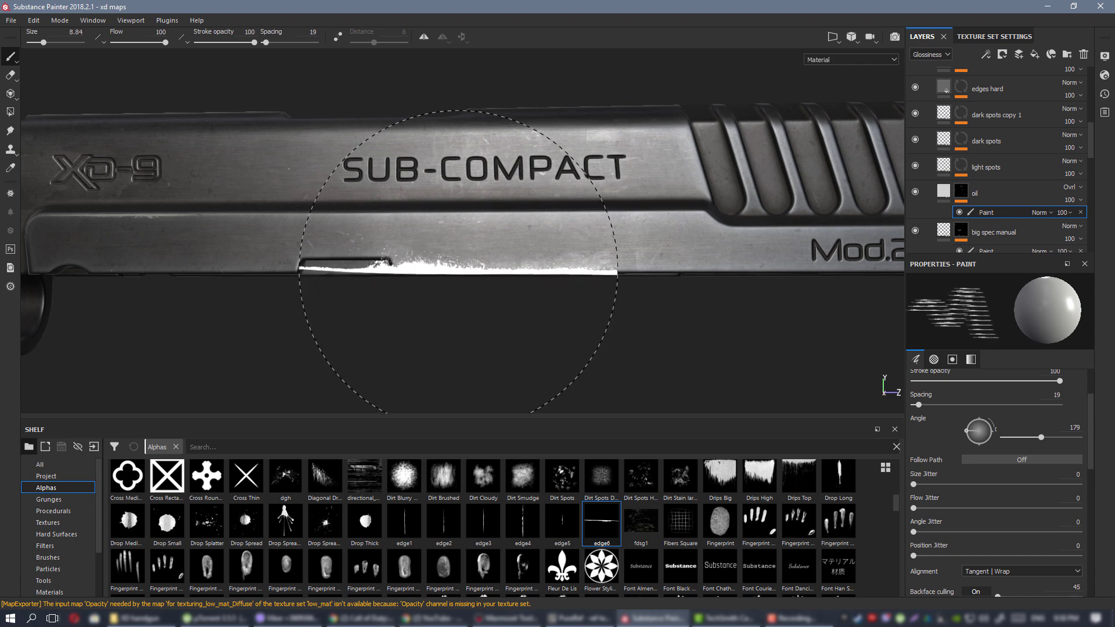
pyautogui.click(459, 270)
# Lower the brush flow to 31 and stamp the edge6 streak on the slide's lower edge beside the notch, checking it from several angles.
pyautogui.moveTo(647, 201)
pyautogui.keyDown('alt'); pyautogui.mouseDown()
pyautogui.moveTo(587, 216)
pyautogui.moveTo(627, 199)
pyautogui.moveTo(624, 171)
pyautogui.moveTo(569, 268)
pyautogui.moveTo(586, 238)
pyautogui.mouseUp(); pyautogui.keyUp('alt')
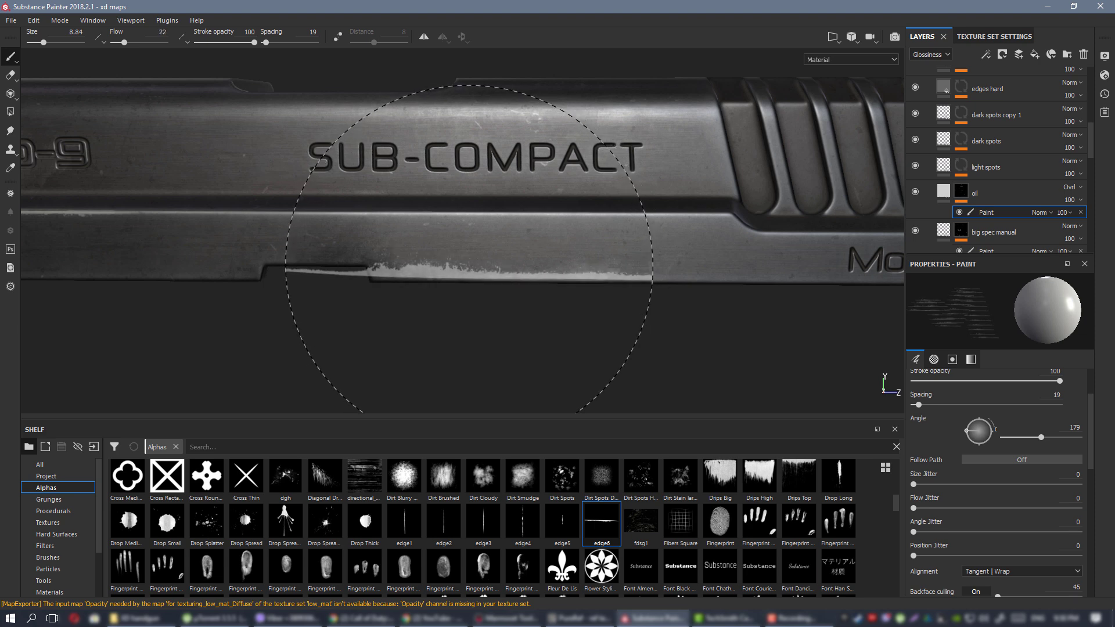
pyautogui.keyDown('ctrl'); pyautogui.moveTo(469, 269); pyautogui.dragTo(480, 267); pyautogui.keyUp('ctrl')
pyautogui.click(471, 267)
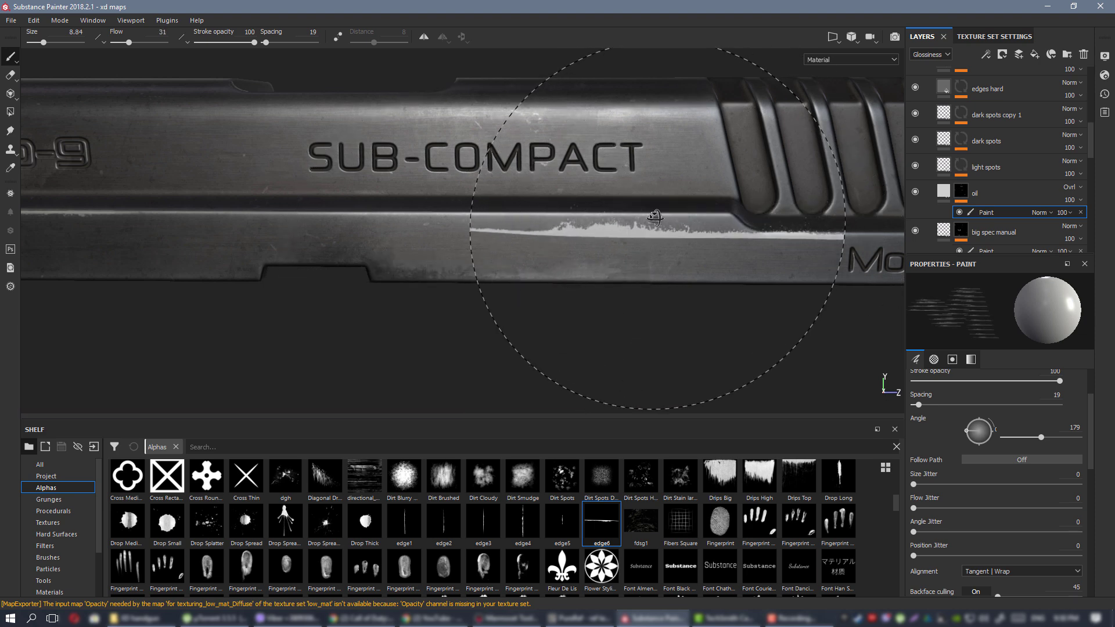
pyautogui.keyDown('alt'); pyautogui.moveTo(655, 218); pyautogui.dragTo(664, 224); pyautogui.keyUp('alt')
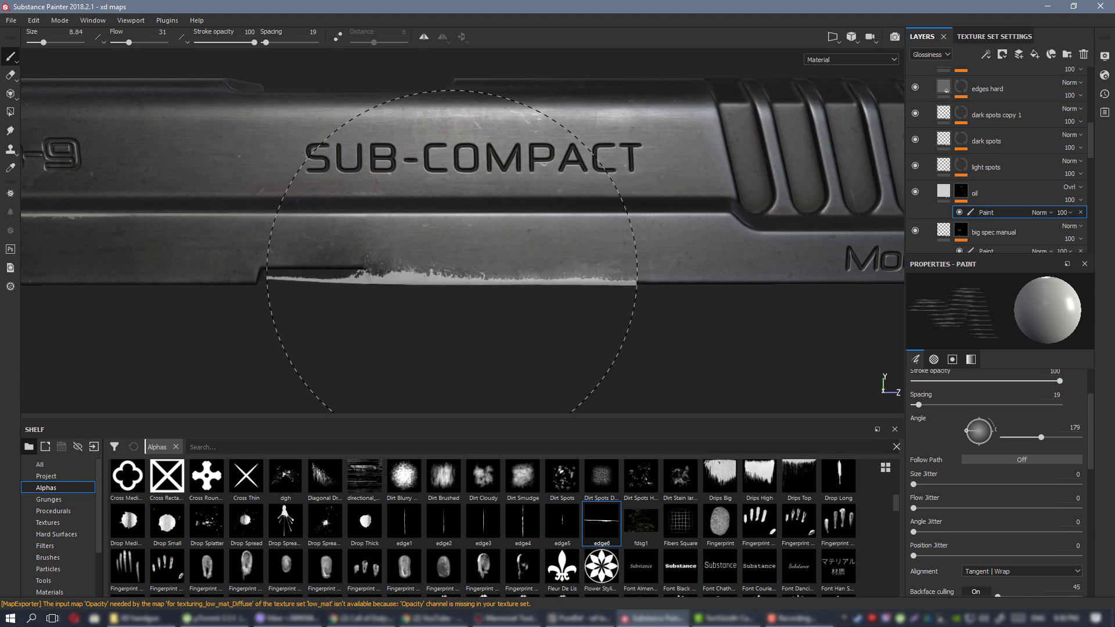
pyautogui.moveTo(522, 235)
pyautogui.keyDown('alt'); pyautogui.mouseDown()
pyautogui.moveTo(540, 204)
pyautogui.moveTo(592, 219)
pyautogui.moveTo(488, 221)
pyautogui.mouseUp(); pyautogui.keyUp('alt')
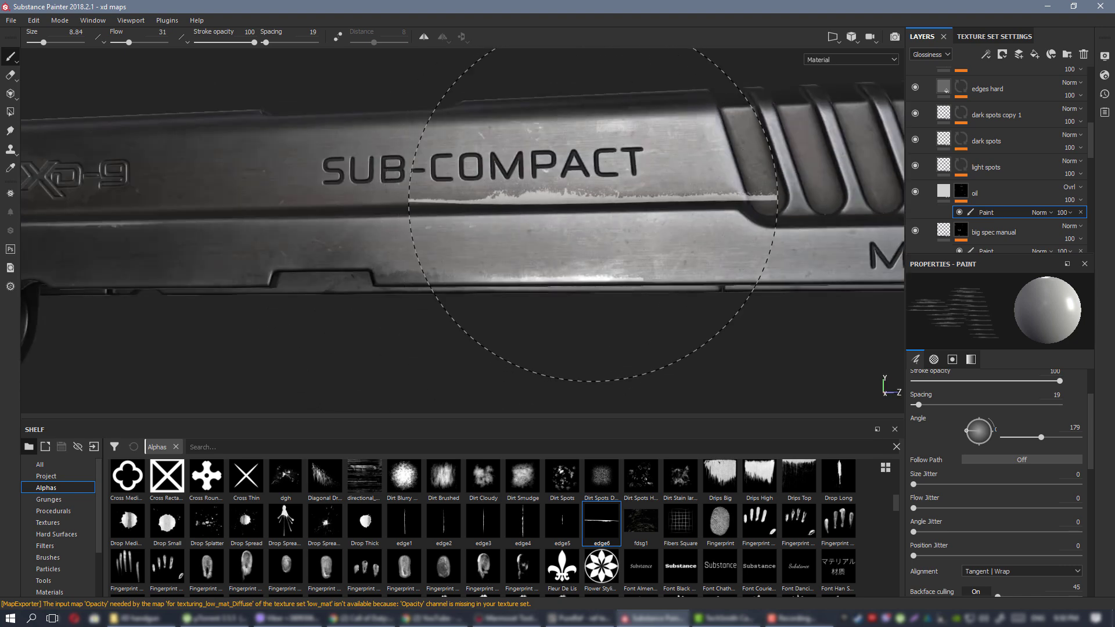
pyautogui.keyDown('alt'); pyautogui.moveTo(592, 215); pyautogui.dragTo(573, 258); pyautogui.keyUp('alt')
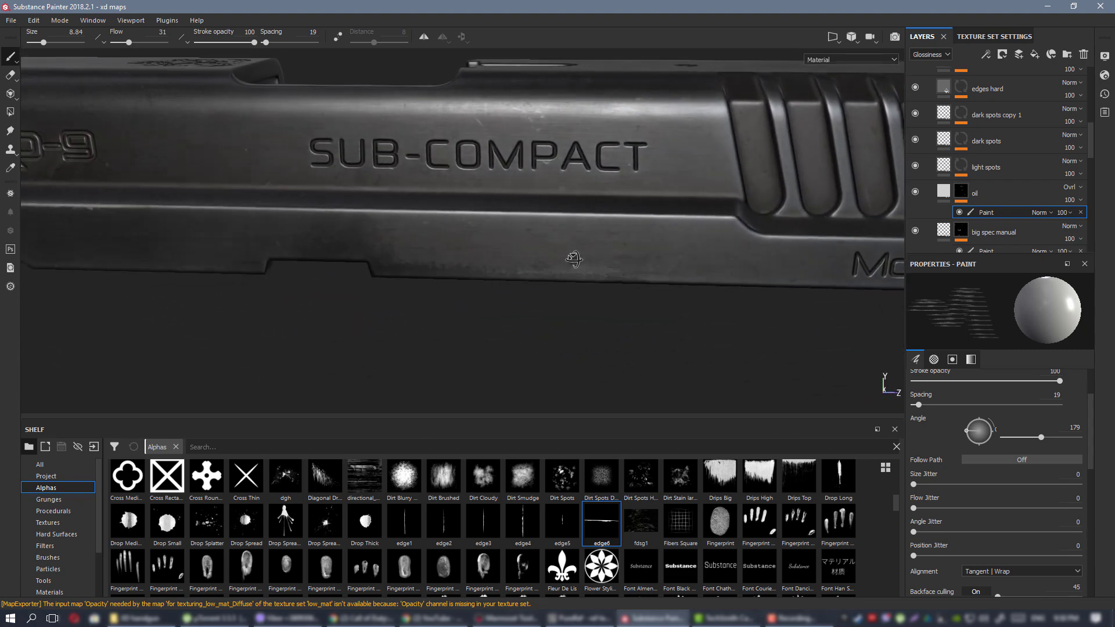
# Examine the overall smudge and gloss variation on the slide's side from a distance and up close.
pyautogui.scroll(-4, 574, 259)
pyautogui.moveTo(540, 223)
pyautogui.keyDown('alt'); pyautogui.mouseDown()
pyautogui.moveTo(487, 169)
pyautogui.moveTo(505, 177)
pyautogui.moveTo(492, 147)
pyautogui.moveTo(436, 170)
pyautogui.mouseUp(); pyautogui.keyUp('alt')
pyautogui.scroll(-4, 407, 172)
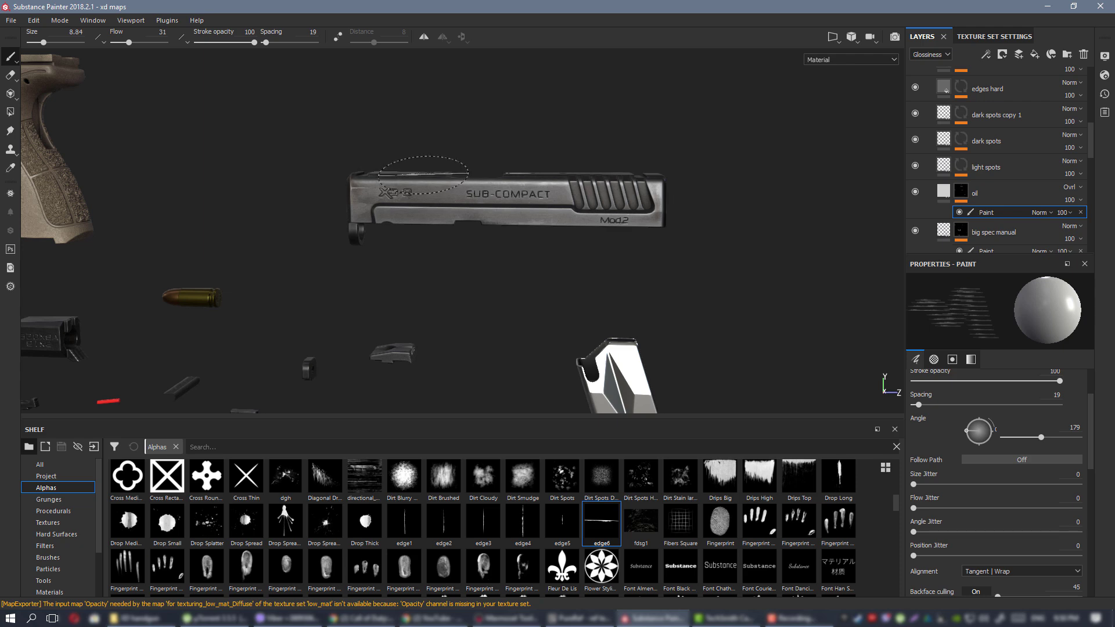
pyautogui.scroll(8, 423, 175)
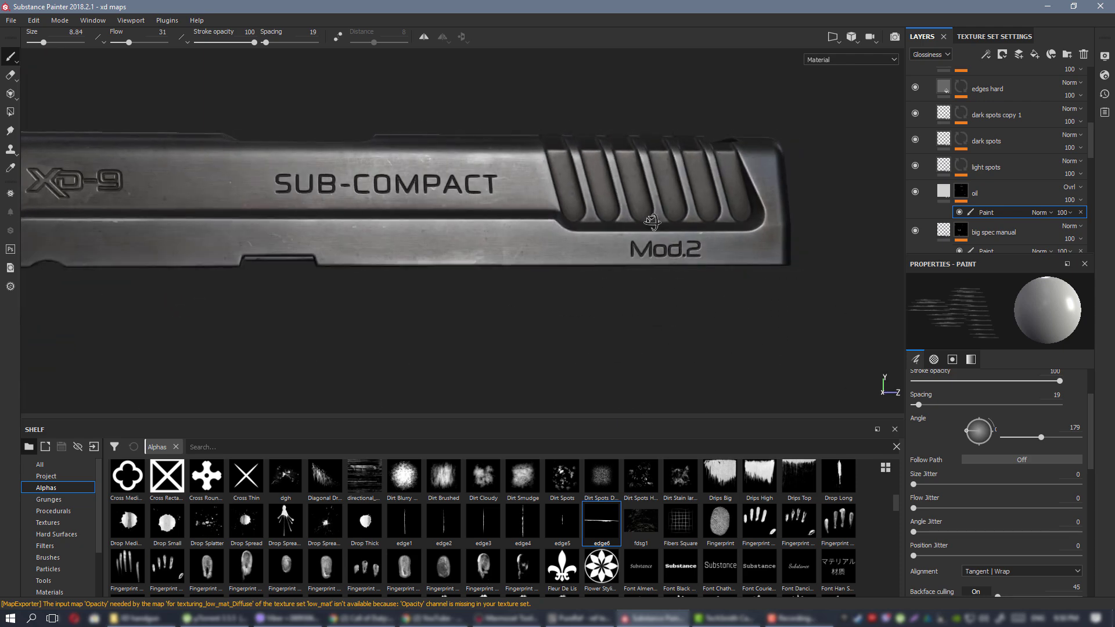
pyautogui.keyDown('alt'); pyautogui.moveTo(651, 221); pyautogui.dragTo(625, 233); pyautogui.keyUp('alt')
pyautogui.keyDown('alt'); pyautogui.moveTo(625, 233); pyautogui.dragTo(613, 386, button='right'); pyautogui.keyUp('alt')
# Find the assembled pistol in the scene and examine the slide's reflections and smudges on it.
pyautogui.keyDown('alt'); pyautogui.moveTo(614, 386); pyautogui.dragTo(495, 6, button='middle'); pyautogui.keyUp('alt')
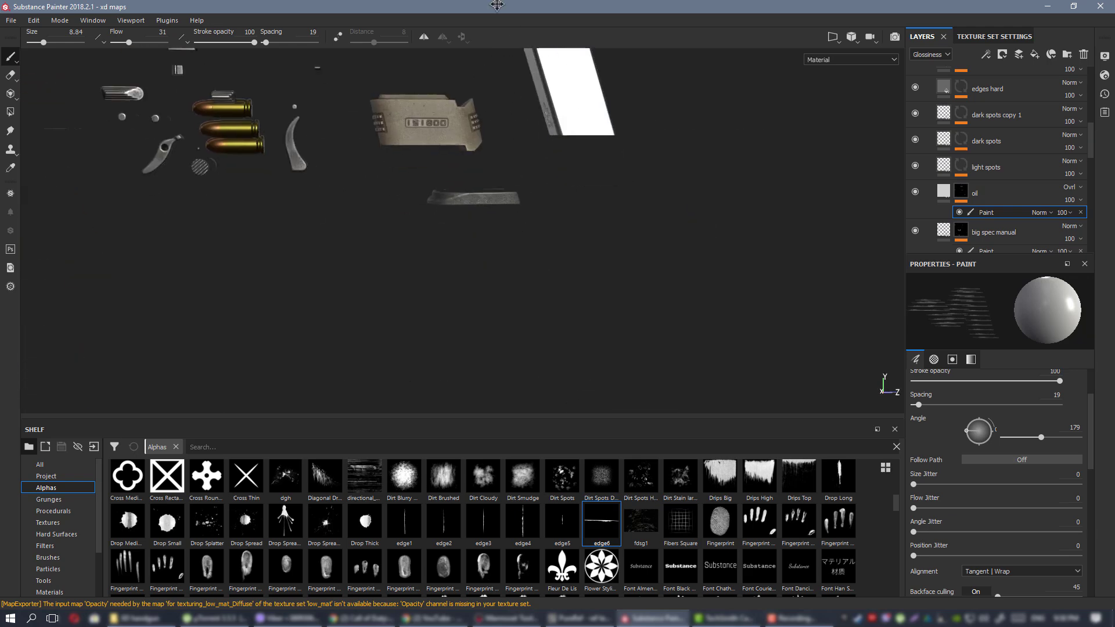
pyautogui.keyDown('alt'); pyautogui.moveTo(493, 348); pyautogui.dragTo(491, 23, button='middle'); pyautogui.keyUp('alt')
pyautogui.keyDown('alt'); pyautogui.moveTo(486, 389); pyautogui.dragTo(480, 231, button='middle'); pyautogui.keyUp('alt')
pyautogui.keyDown('alt'); pyautogui.moveTo(278, 299); pyautogui.dragTo(428, 134, button='middle'); pyautogui.keyUp('alt')
pyautogui.scroll(8, 428, 135)
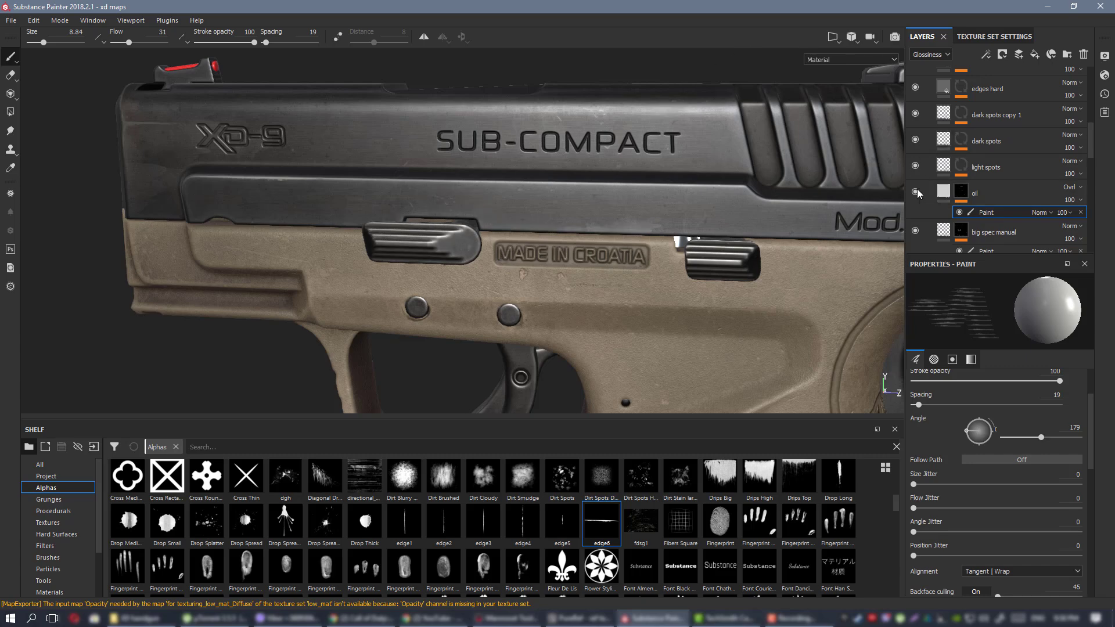
pyautogui.keyDown('alt'); pyautogui.moveTo(643, 208); pyautogui.dragTo(645, 182); pyautogui.keyUp('alt')
pyautogui.keyDown('alt'); pyautogui.moveTo(645, 181); pyautogui.dragTo(308, 159, button='right'); pyautogui.keyUp('alt')
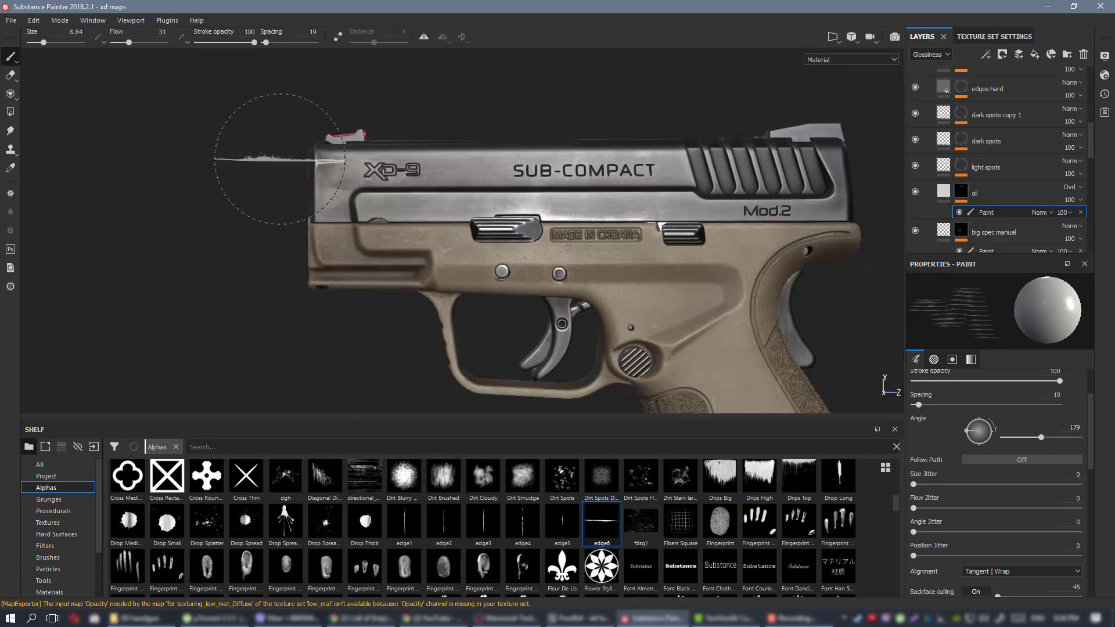
pyautogui.keyDown('alt'); pyautogui.moveTo(635, 201); pyautogui.dragTo(481, 181, button='middle'); pyautogui.keyUp('alt')
pyautogui.keyDown('alt'); pyautogui.moveTo(482, 182); pyautogui.dragTo(422, 186); pyautogui.keyUp('alt')
pyautogui.keyDown('alt'); pyautogui.moveTo(423, 186); pyautogui.dragTo(491, 182, button='middle'); pyautogui.keyUp('alt')
pyautogui.keyDown('alt'); pyautogui.moveTo(491, 182); pyautogui.dragTo(521, 173); pyautogui.keyUp('alt')
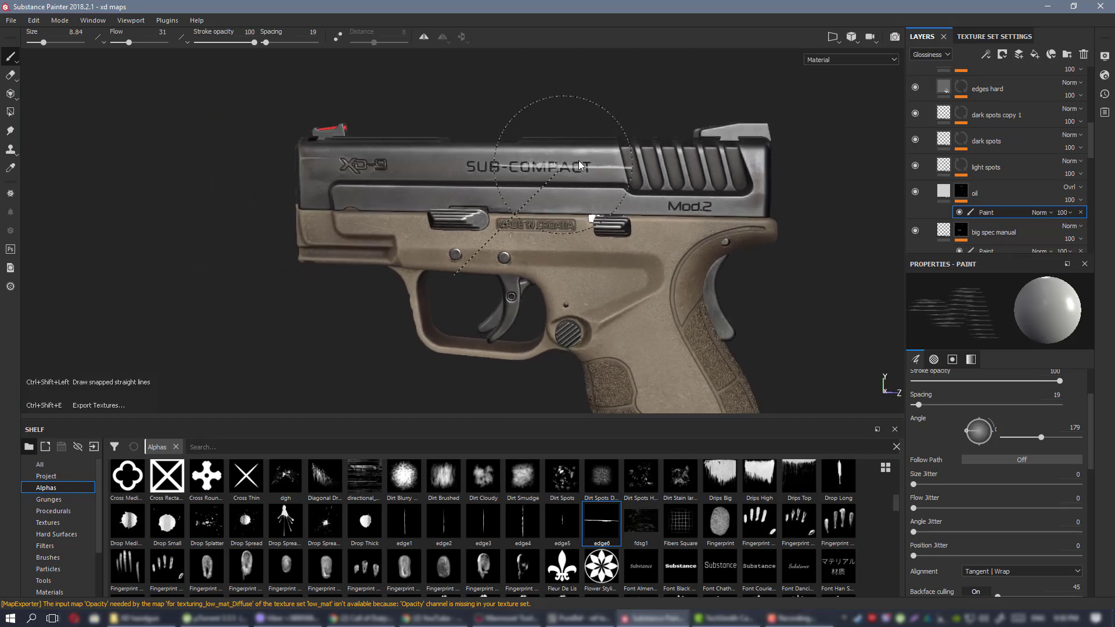
# Export the low_mat texture set as 16-bit PNG maps with the PBR SpecGloss configuration and switch to Marmoset Toolbag.
pyautogui.hotkey('ctrl', 'shift', 'e')
pyautogui.click(696, 505)
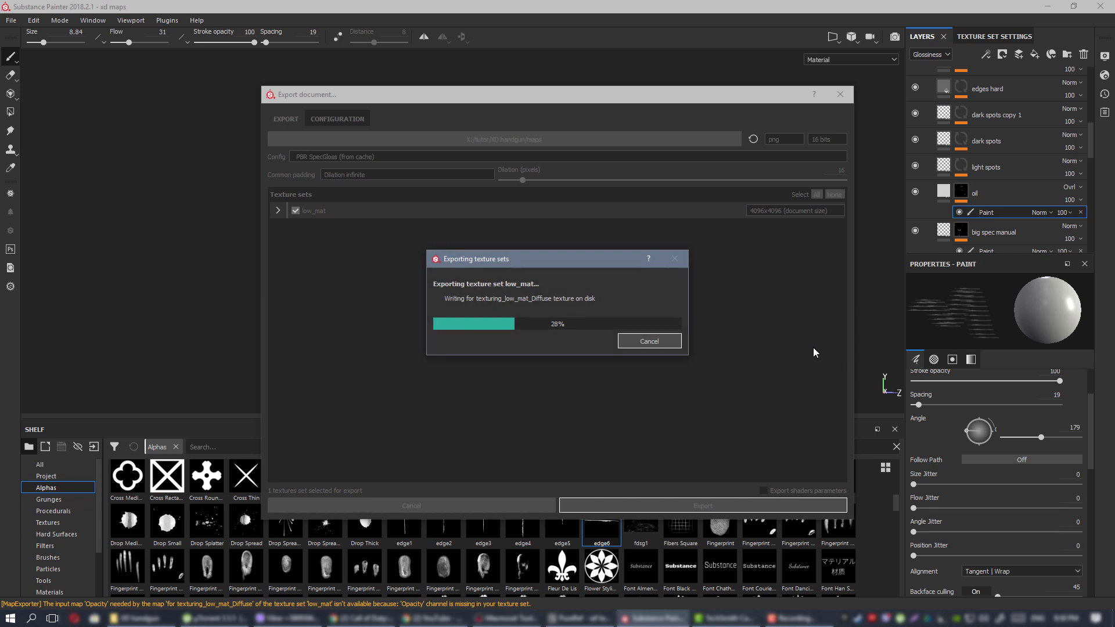
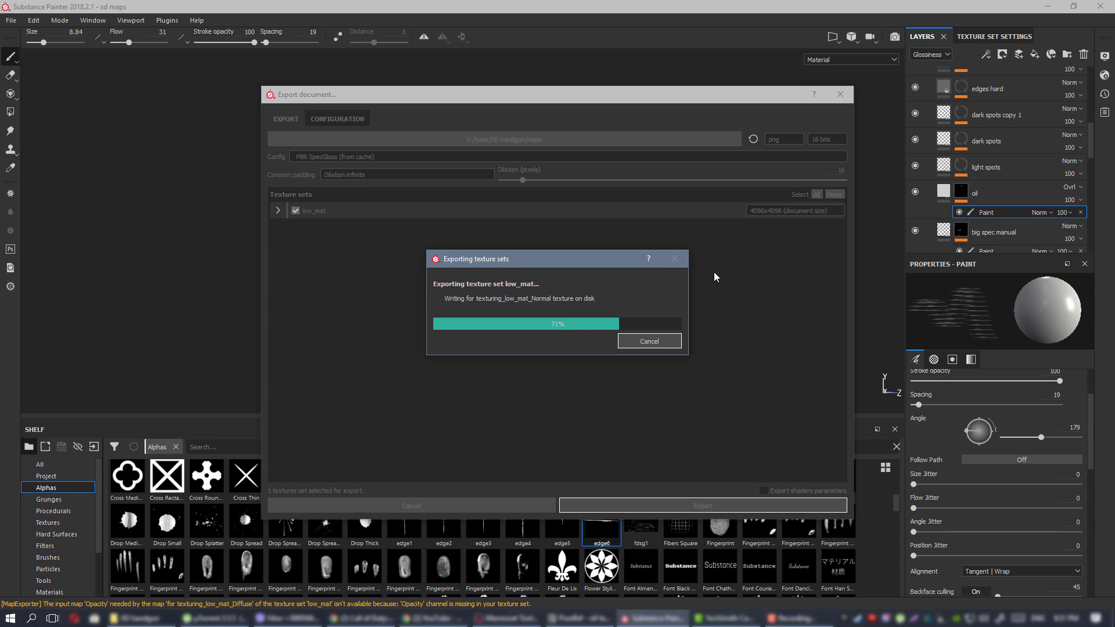
pyautogui.click(586, 319)
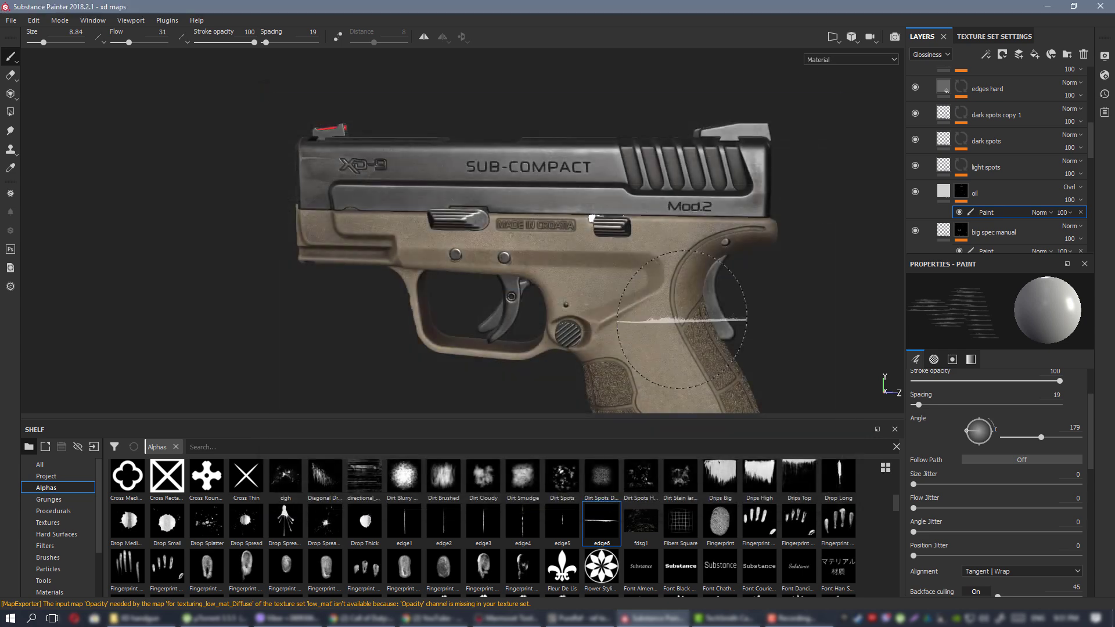
pyautogui.click(517, 619)
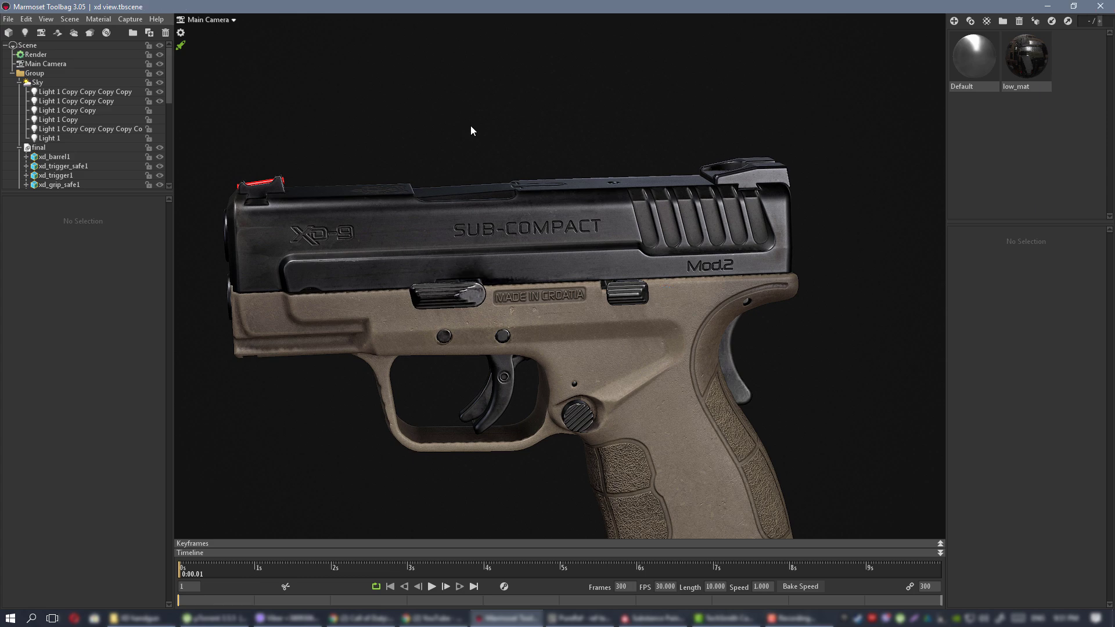
# Frame the slide mesh and examine the pistol's slide and frame surfaces up close.
pyautogui.keyDown('alt'); pyautogui.moveTo(548, 273); pyautogui.dragTo(629, 238); pyautogui.keyUp('alt')
pyautogui.click(630, 238)
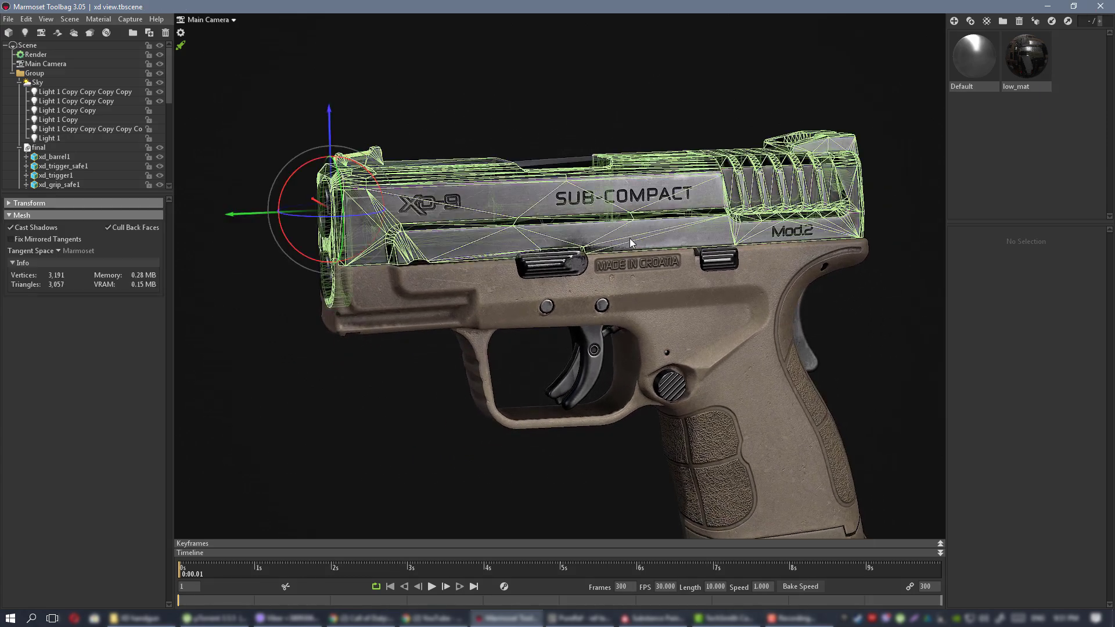
pyautogui.press('f')
pyautogui.click(545, 172)
pyautogui.keyDown('alt'); pyautogui.moveTo(545, 173); pyautogui.dragTo(645, 356); pyautogui.keyUp('alt')
pyautogui.scroll(4, 689, 346)
pyautogui.scroll(2, 642, 291)
pyautogui.scroll(-6, 624, 302)
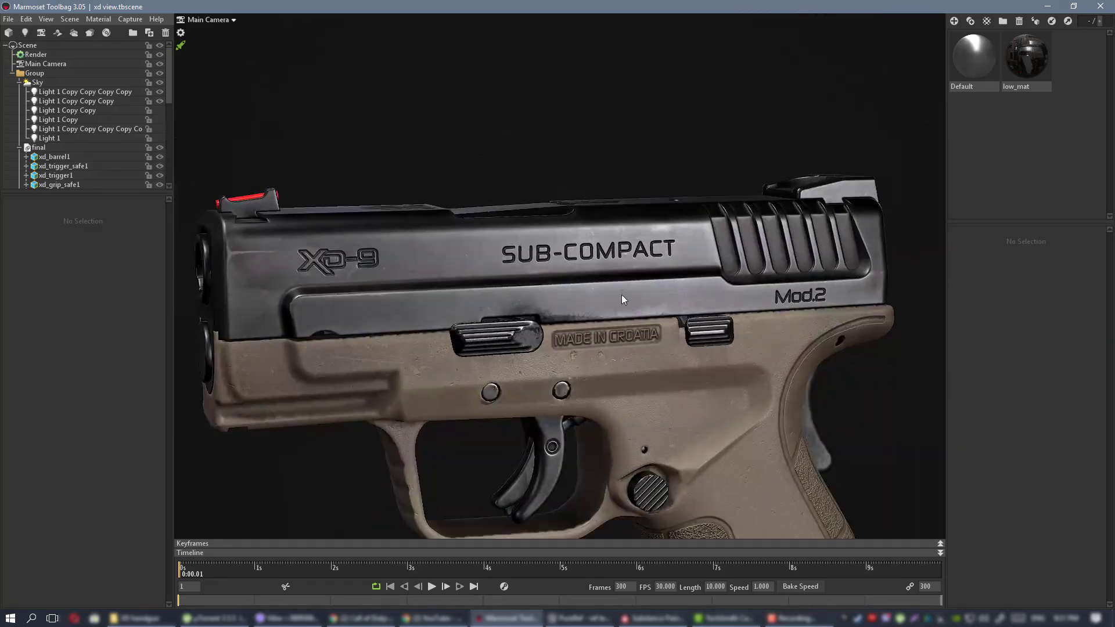
# Examine the reflections and oily wear around the slide lettering, slide-stop lever and trigger area from several angles and distances.
pyautogui.keyDown('alt'); pyautogui.moveTo(621, 294); pyautogui.dragTo(552, 187); pyautogui.keyUp('alt')
pyautogui.scroll(-4, 615, 250)
pyautogui.scroll(-3, 604, 250)
pyautogui.scroll(6, 584, 271)
pyautogui.keyDown('alt'); pyautogui.moveTo(584, 271); pyautogui.dragTo(615, 228); pyautogui.keyUp('alt')
pyautogui.keyDown('alt'); pyautogui.moveTo(615, 229); pyautogui.dragTo(452, 207, button='right'); pyautogui.keyUp('alt')
pyautogui.keyDown('alt'); pyautogui.moveTo(452, 207); pyautogui.dragTo(403, 242); pyautogui.keyUp('alt')
pyautogui.keyDown('alt'); pyautogui.moveTo(403, 241); pyautogui.dragTo(487, 235, button='right'); pyautogui.keyUp('alt')
pyautogui.keyDown('alt'); pyautogui.moveTo(486, 235); pyautogui.dragTo(426, 225); pyautogui.keyUp('alt')
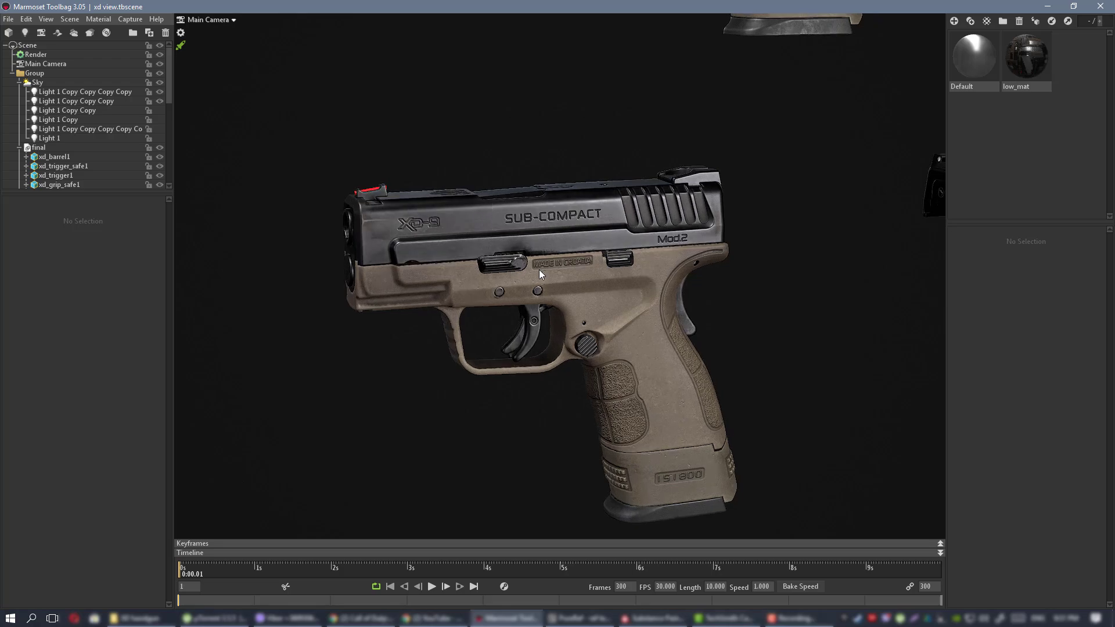
pyautogui.scroll(5, 538, 269)
pyautogui.keyDown('alt'); pyautogui.moveTo(527, 266); pyautogui.dragTo(559, 276); pyautogui.keyUp('alt')
pyautogui.scroll(-3, 528, 214)
pyautogui.scroll(5, 545, 279)
pyautogui.scroll(-2, 500, 241)
pyautogui.scroll(-5, 567, 301)
pyautogui.keyDown('alt'); pyautogui.moveTo(558, 273); pyautogui.dragTo(447, 240, button='right'); pyautogui.keyUp('alt')
pyautogui.keyDown('alt'); pyautogui.moveTo(374, 242); pyautogui.dragTo(636, 243, button='middle'); pyautogui.keyUp('alt')
pyautogui.keyDown('alt'); pyautogui.moveTo(424, 232); pyautogui.dragTo(528, 210, button='middle'); pyautogui.keyUp('alt')
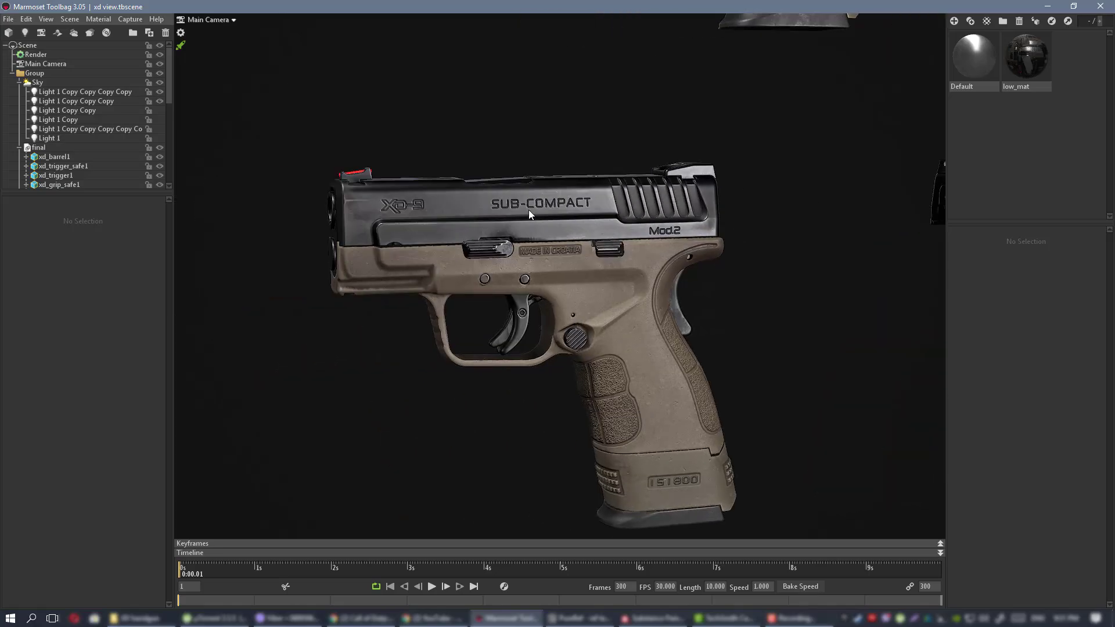
pyautogui.keyDown('alt'); pyautogui.moveTo(528, 210); pyautogui.dragTo(661, 263, button='right'); pyautogui.keyUp('alt')
pyautogui.keyDown('alt'); pyautogui.moveTo(661, 264); pyautogui.dragTo(655, 288); pyautogui.keyUp('alt')
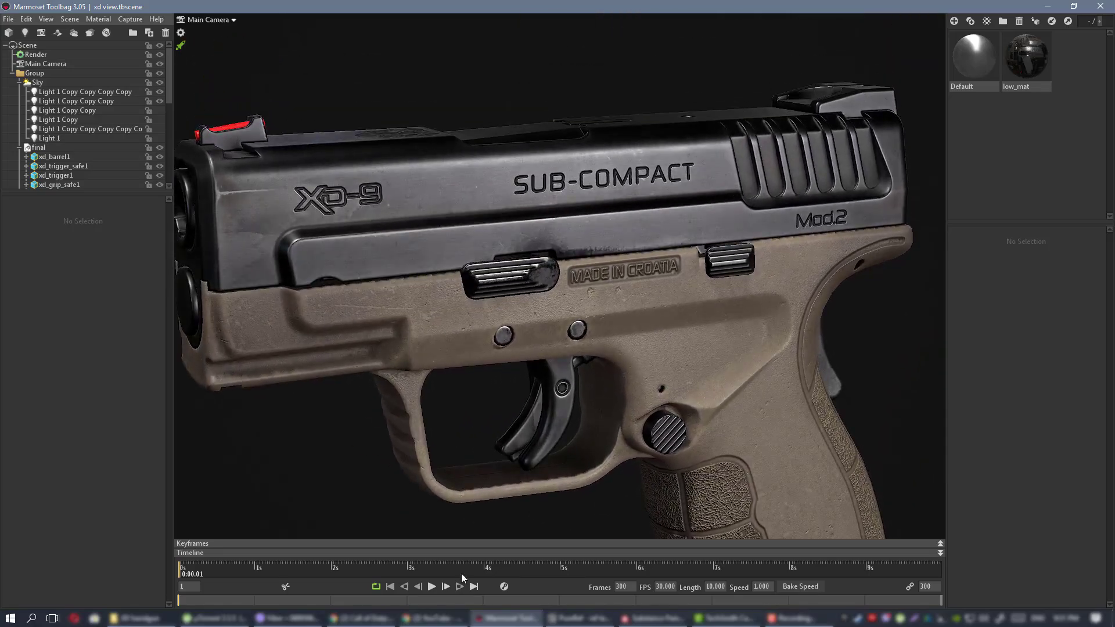
# Switch to Substance Painter and set the oil fill layer's glossiness to 0.7273.
pyautogui.click(649, 619)
pyautogui.scroll(5, 511, 250)
pyautogui.keyDown('alt'); pyautogui.moveTo(511, 250); pyautogui.dragTo(610, 250); pyautogui.keyUp('alt')
pyautogui.press('Delete')
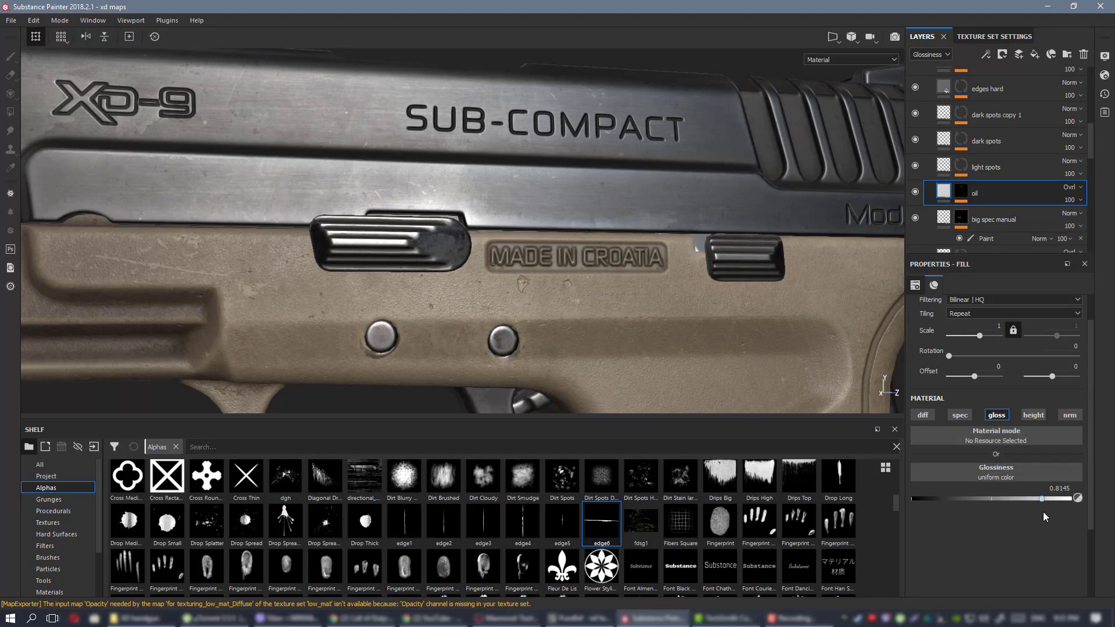
pyautogui.moveTo(1036, 498); pyautogui.dragTo(1028, 498)
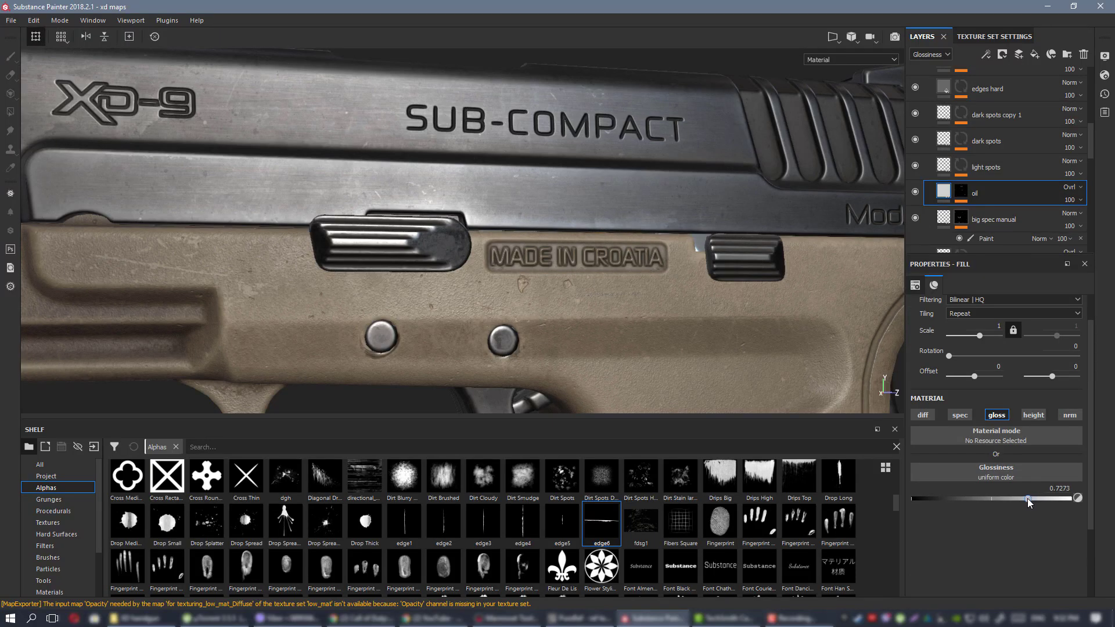
pyautogui.keyDown('alt'); pyautogui.moveTo(500, 217); pyautogui.dragTo(380, 242); pyautogui.keyUp('alt')
pyautogui.scroll(-3, 449, 196)
pyautogui.keyDown('alt'); pyautogui.moveTo(572, 189); pyautogui.dragTo(568, 177); pyautogui.keyUp('alt')
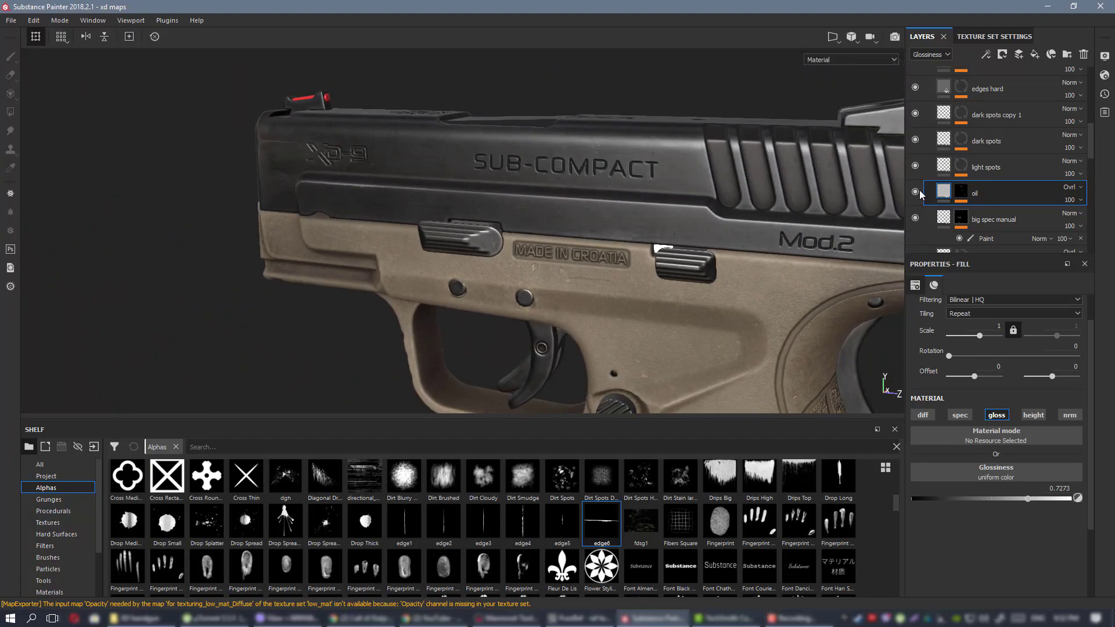
# Display the oil layer's mask on its own and bring the detached slide-stop lever and pins into close view.
pyautogui.scroll(3, 583, 281)
pyautogui.click(967, 188)
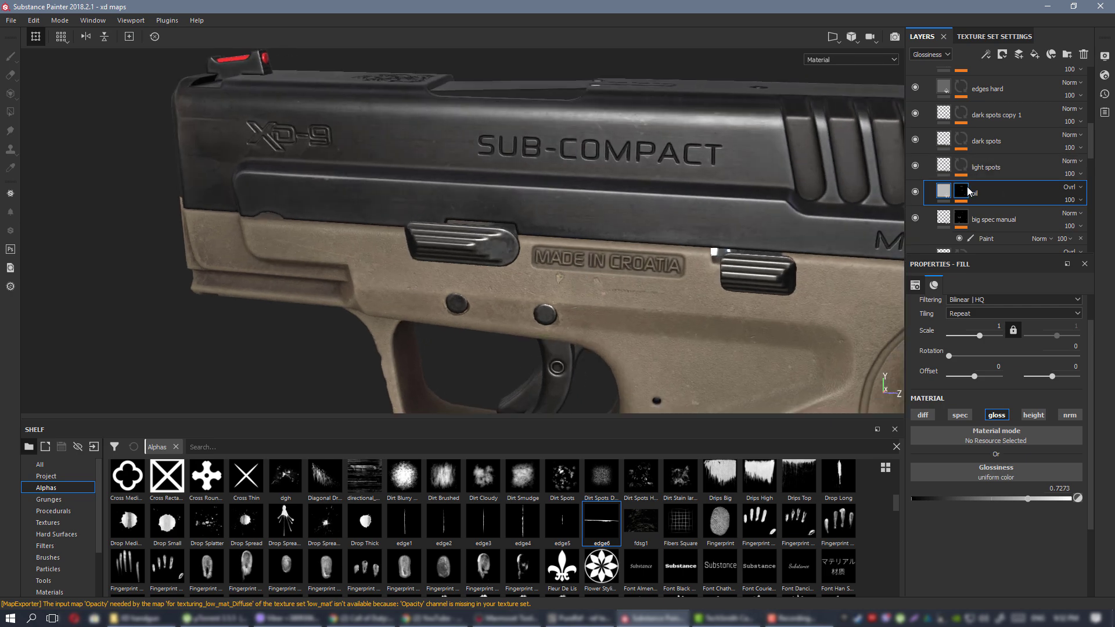
pyautogui.keyDown('alt'); pyautogui.click(966, 190); pyautogui.keyUp('alt')
pyautogui.scroll(2, 639, 261)
pyautogui.keyDown('alt'); pyautogui.moveTo(557, 297); pyautogui.dragTo(607, 303); pyautogui.keyUp('alt')
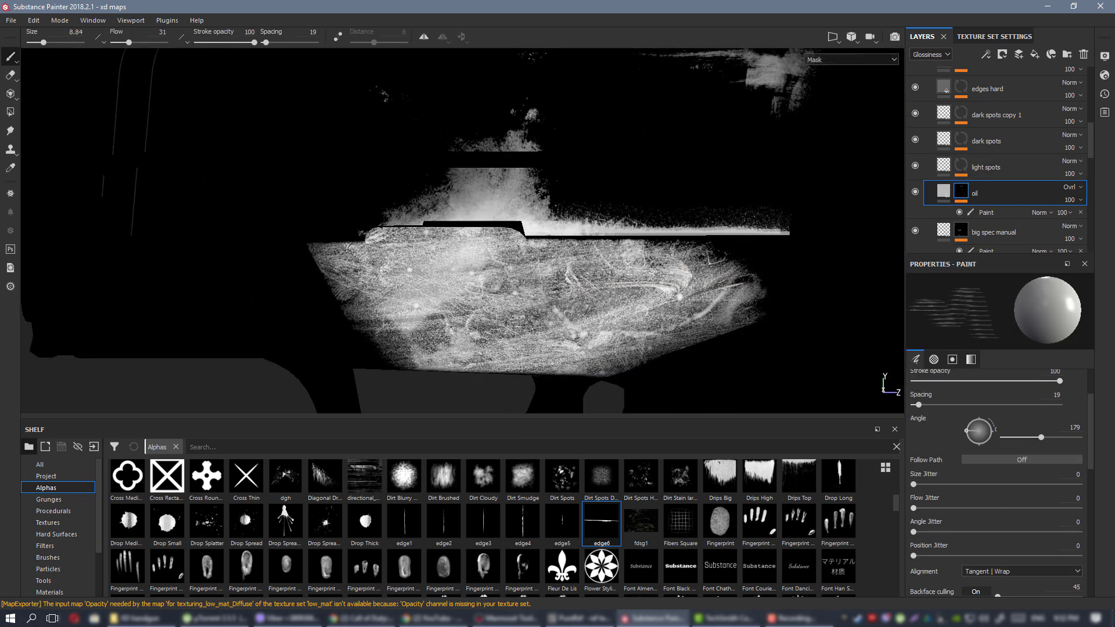
pyautogui.scroll(-6, 586, 221)
pyautogui.keyDown('alt'); pyautogui.moveTo(611, 259); pyautogui.dragTo(505, 328, button='middle'); pyautogui.keyUp('alt')
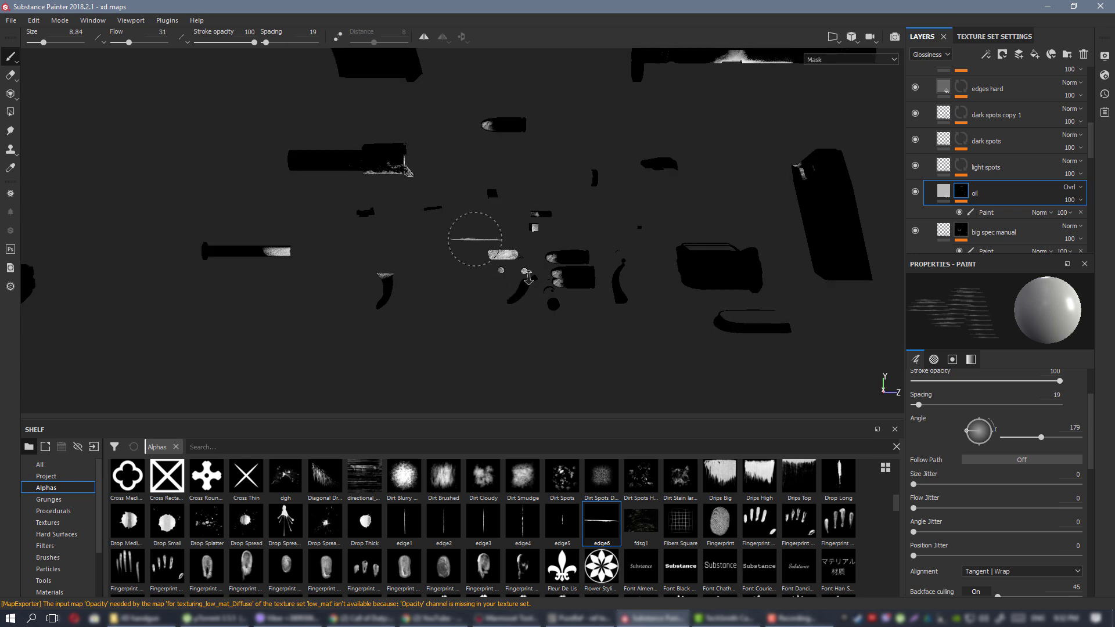
pyautogui.keyDown('alt'); pyautogui.moveTo(528, 278); pyautogui.dragTo(654, 342, button='right'); pyautogui.keyUp('alt')
pyautogui.keyDown('alt'); pyautogui.moveTo(512, 89); pyautogui.dragTo(530, 249, button='middle'); pyautogui.keyUp('alt')
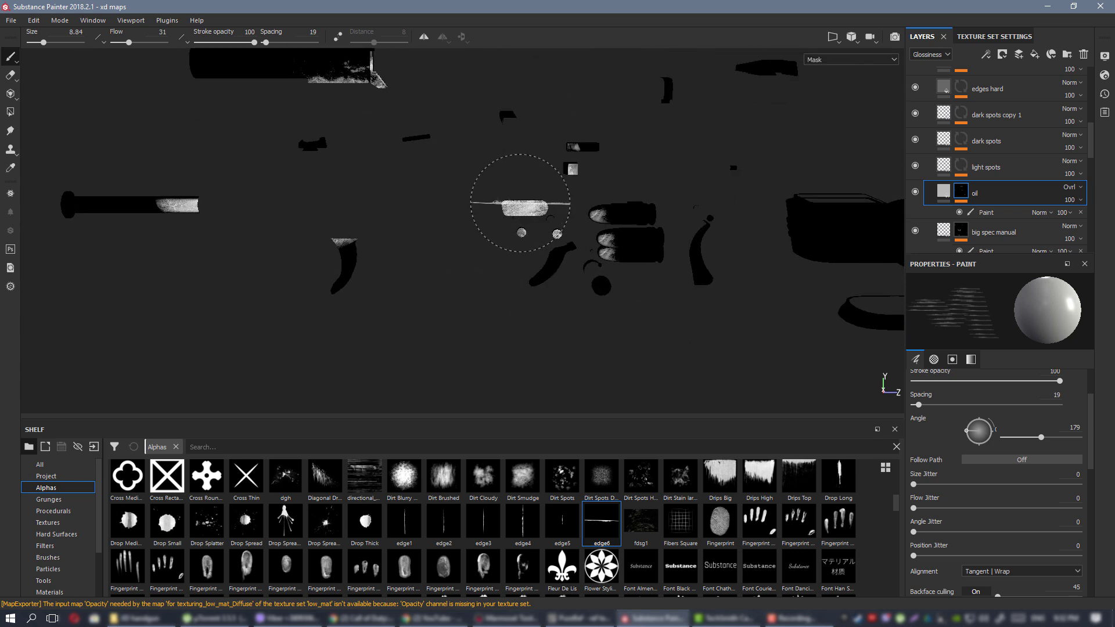
pyautogui.scroll(3, 520, 203)
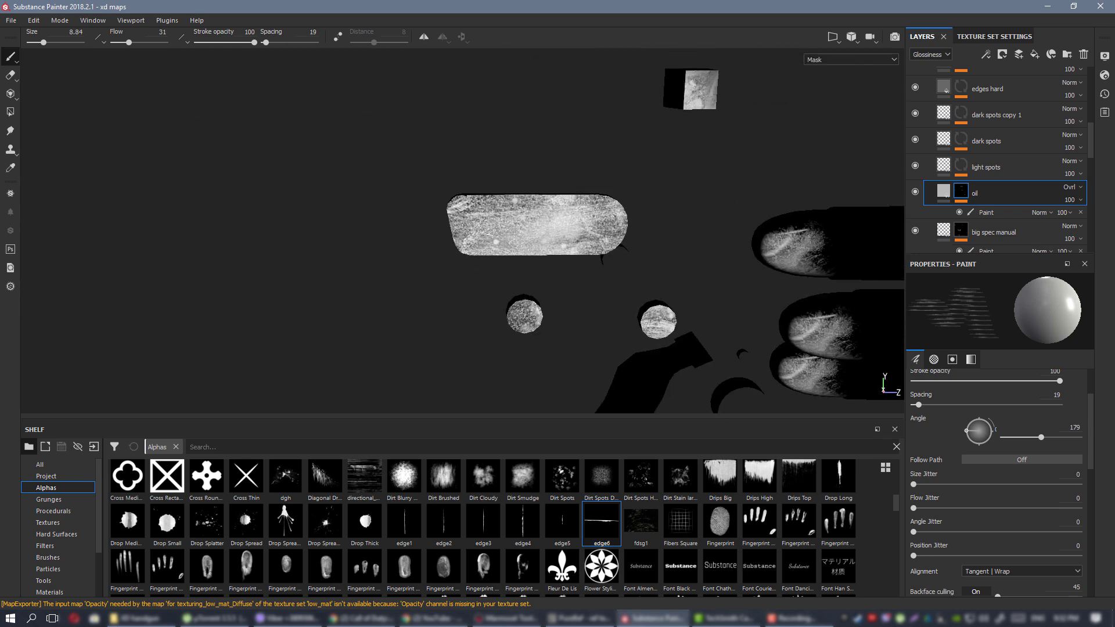
# Erase the oil mask's paint from the slide-stop lever, pins, cartridges, guide rod and trigger.
pyautogui.click(9, 75)
pyautogui.keyDown('ctrl'); pyautogui.moveTo(532, 231); pyautogui.dragTo(585, 223); pyautogui.keyUp('ctrl')
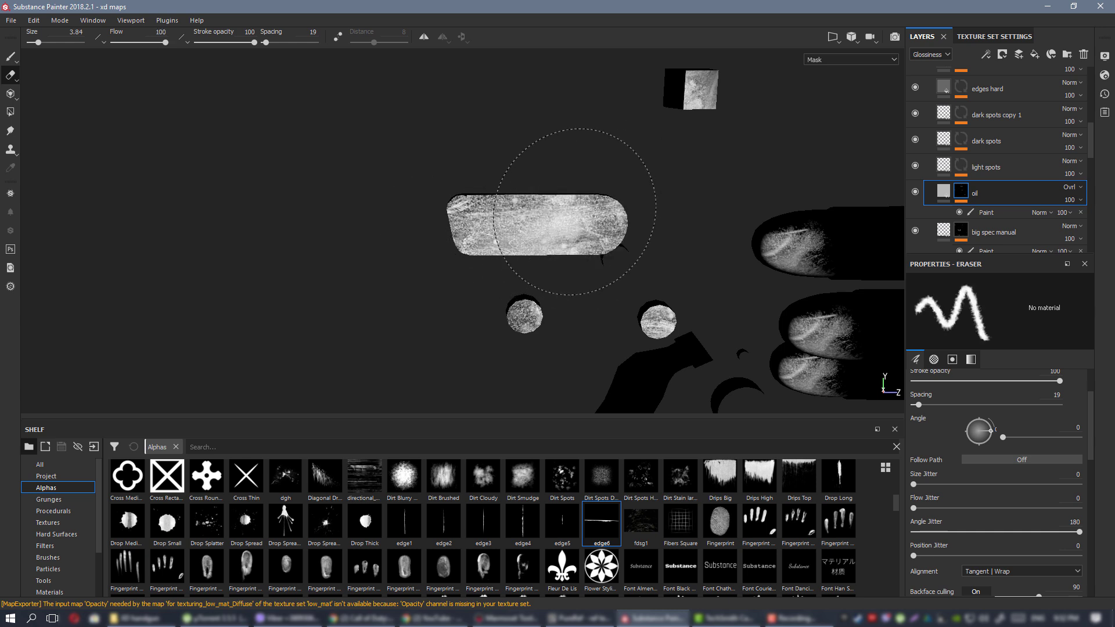
pyautogui.click(1002, 215)
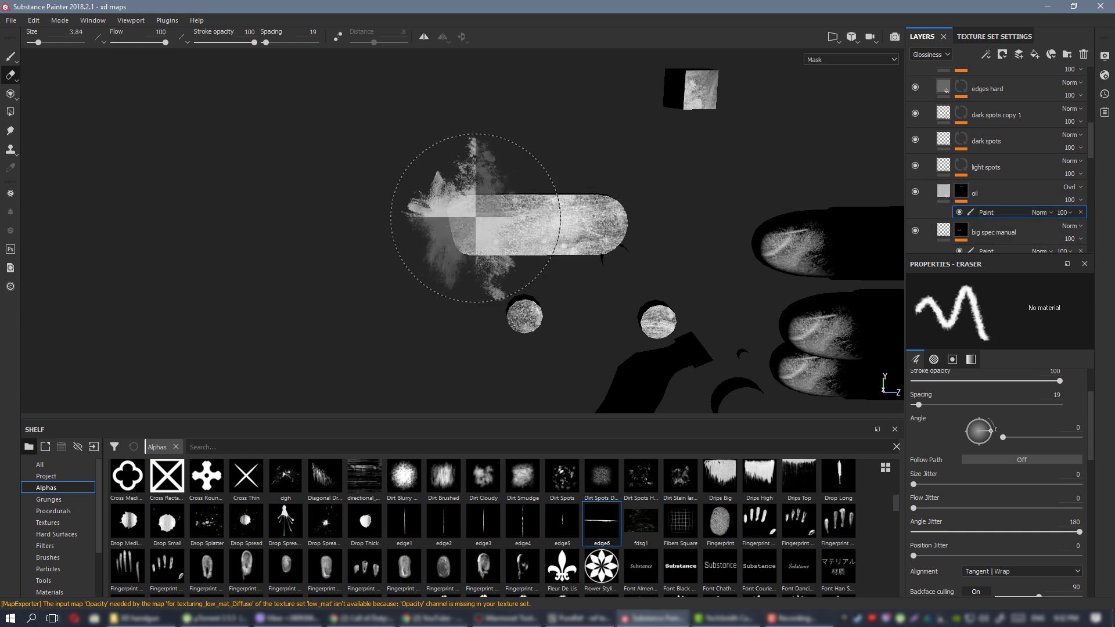
pyautogui.moveTo(802, 253)
pyautogui.mouseDown()
pyautogui.moveTo(759, 224)
pyautogui.moveTo(816, 370)
pyautogui.mouseUp()
pyautogui.keyDown('alt'); pyautogui.moveTo(716, 293); pyautogui.dragTo(391, 204, button='right'); pyautogui.keyUp('alt')
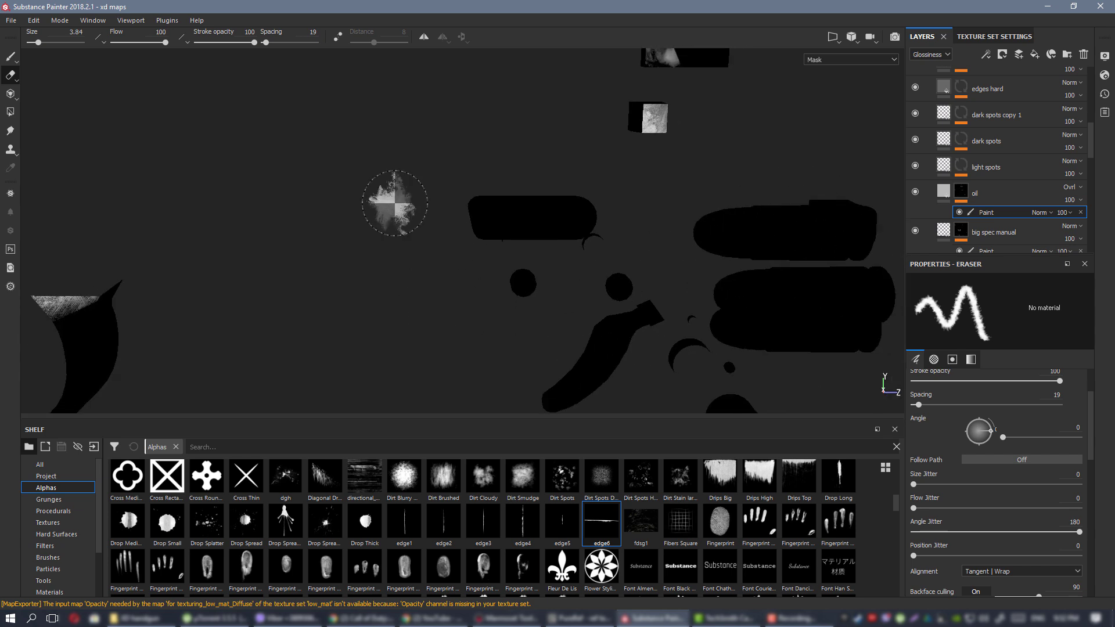
pyautogui.keyDown('alt'); pyautogui.moveTo(659, 139); pyautogui.dragTo(572, 233, button='middle'); pyautogui.keyUp('alt')
pyautogui.keyDown('alt'); pyautogui.moveTo(530, 207); pyautogui.dragTo(551, 255); pyautogui.keyUp('alt')
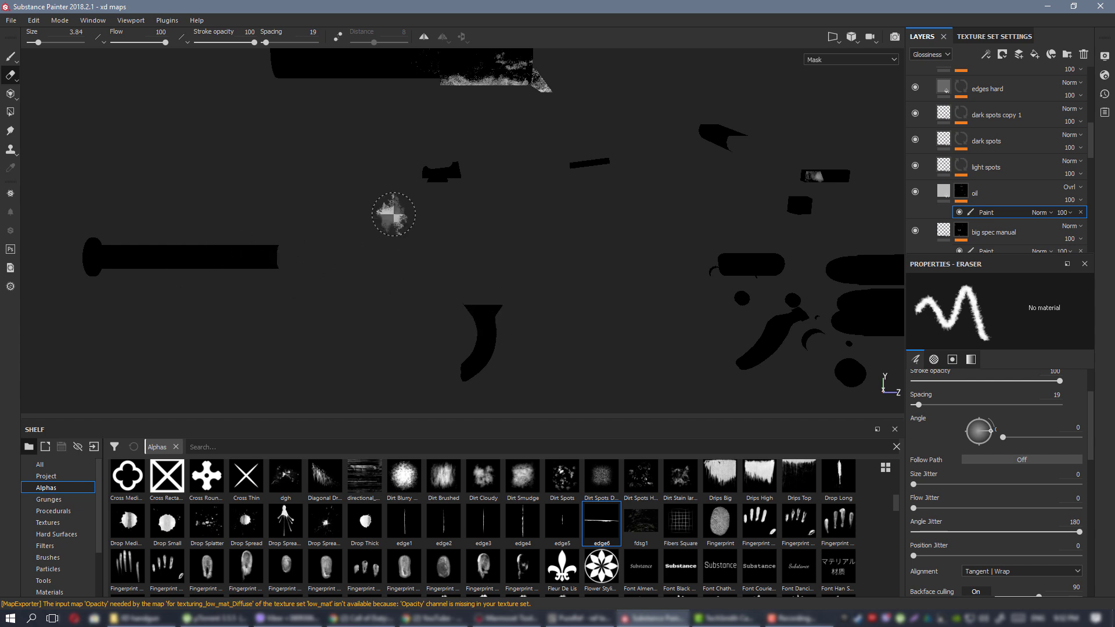
# Undo the last erase stroke and erase the oil mask from the barrel's chamber block again.
pyautogui.moveTo(393, 214)
pyautogui.keyDown('alt'); pyautogui.mouseDown()
pyautogui.moveTo(689, 224)
pyautogui.moveTo(624, 206)
pyautogui.mouseUp(); pyautogui.keyUp('alt')
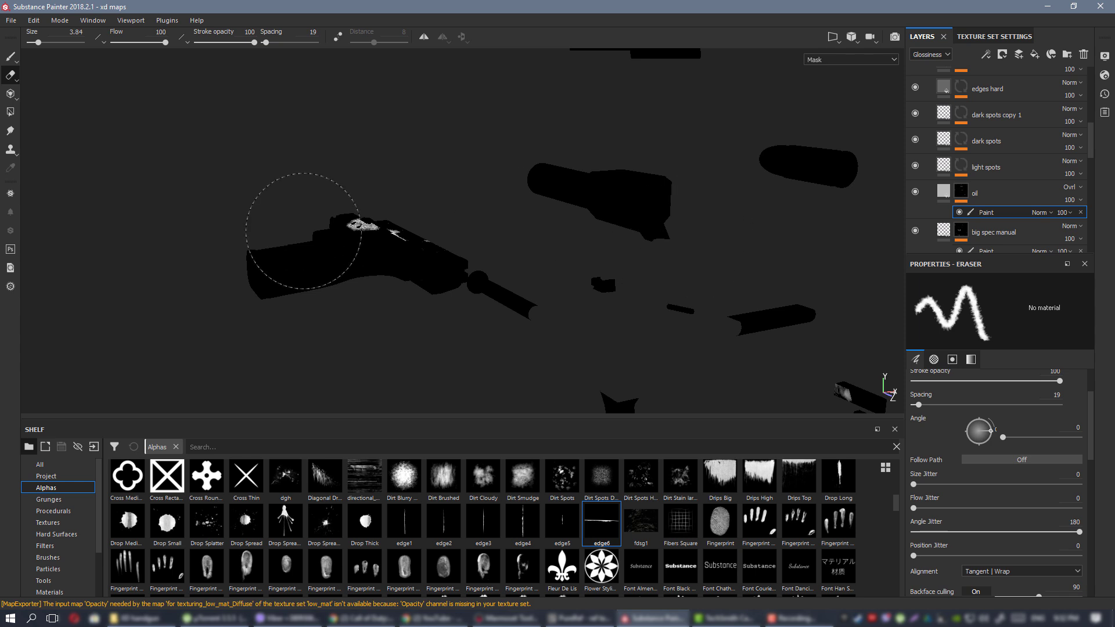
pyautogui.hotkey('ctrl', 'z')
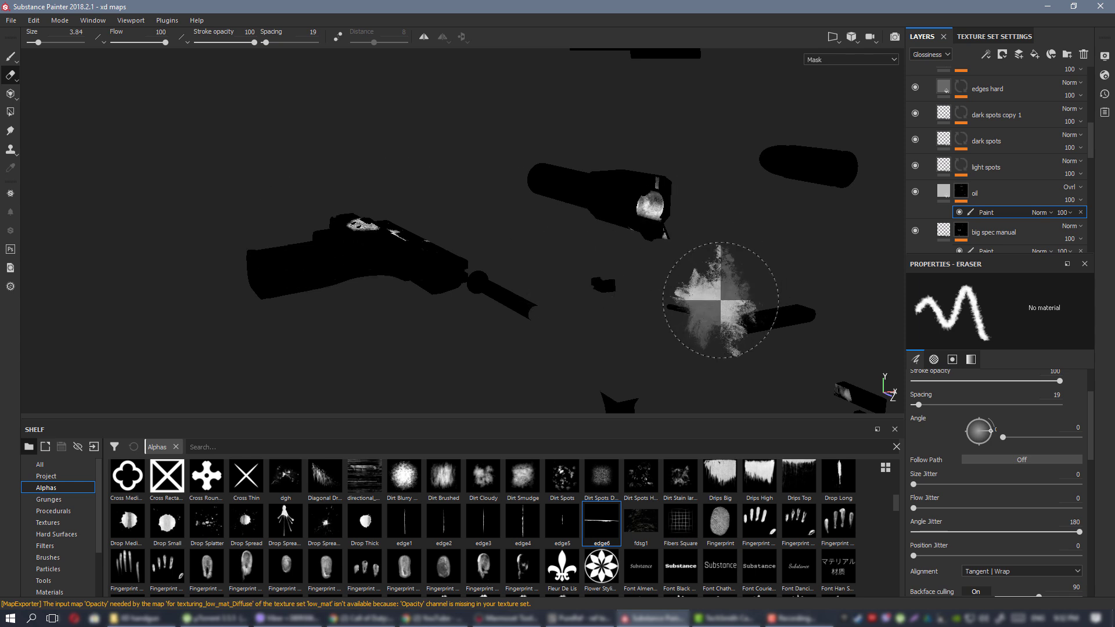
pyautogui.moveTo(662, 213); pyautogui.dragTo(645, 203)
pyautogui.moveTo(746, 273)
pyautogui.keyDown('alt'); pyautogui.mouseDown()
pyautogui.moveTo(697, 242)
pyautogui.moveTo(301, 224)
pyautogui.mouseUp(); pyautogui.keyUp('alt')
pyautogui.keyDown('alt'); pyautogui.moveTo(302, 224); pyautogui.dragTo(248, 207, button='middle'); pyautogui.keyUp('alt')
pyautogui.moveTo(249, 207)
pyautogui.keyDown('alt'); pyautogui.mouseDown()
pyautogui.moveTo(470, 231)
pyautogui.moveTo(667, 142)
pyautogui.moveTo(472, 174)
pyautogui.moveTo(437, 227)
pyautogui.moveTo(485, 219)
pyautogui.mouseUp(); pyautogui.keyUp('alt')
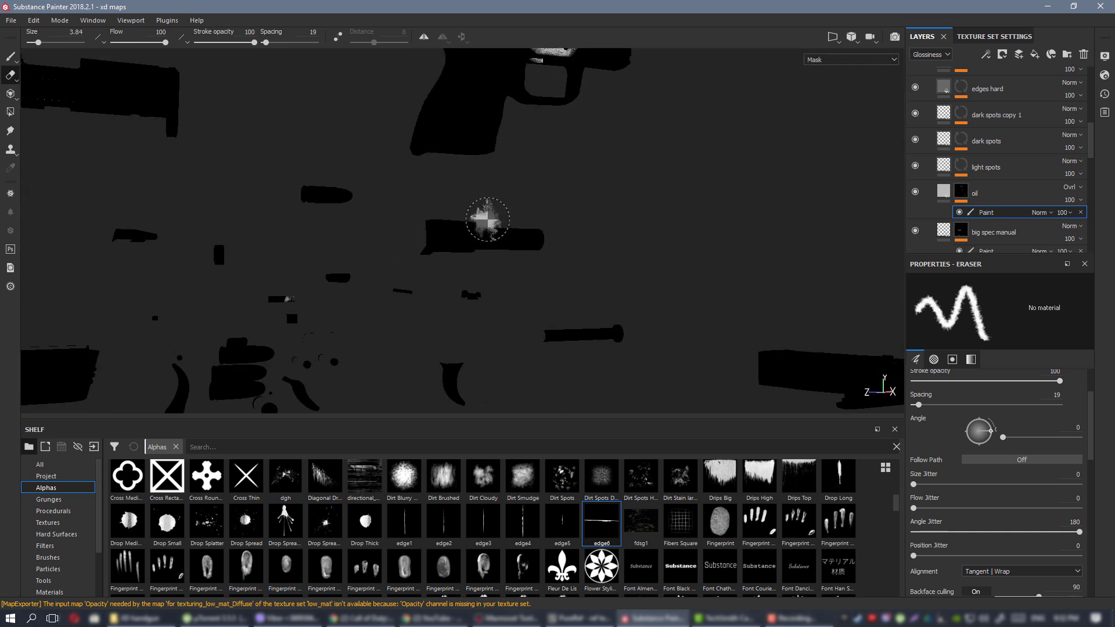
# Erase the oil mask's smudges along the upper side of the slide, keeping the paint around the slide-stop lever.
pyautogui.moveTo(485, 219)
pyautogui.keyDown('alt'); pyautogui.mouseDown(button='middle')
pyautogui.moveTo(523, 311)
pyautogui.moveTo(515, 317)
pyautogui.moveTo(507, 226)
pyautogui.moveTo(567, 50)
pyautogui.moveTo(617, 75)
pyautogui.mouseUp(button='middle'); pyautogui.keyUp('alt')
pyautogui.scroll(3, 401, 84)
pyautogui.keyDown('alt'); pyautogui.moveTo(400, 84); pyautogui.dragTo(464, 237, button='middle'); pyautogui.keyUp('alt')
pyautogui.keyDown('alt'); pyautogui.moveTo(465, 237); pyautogui.dragTo(1005, 237); pyautogui.keyUp('alt')
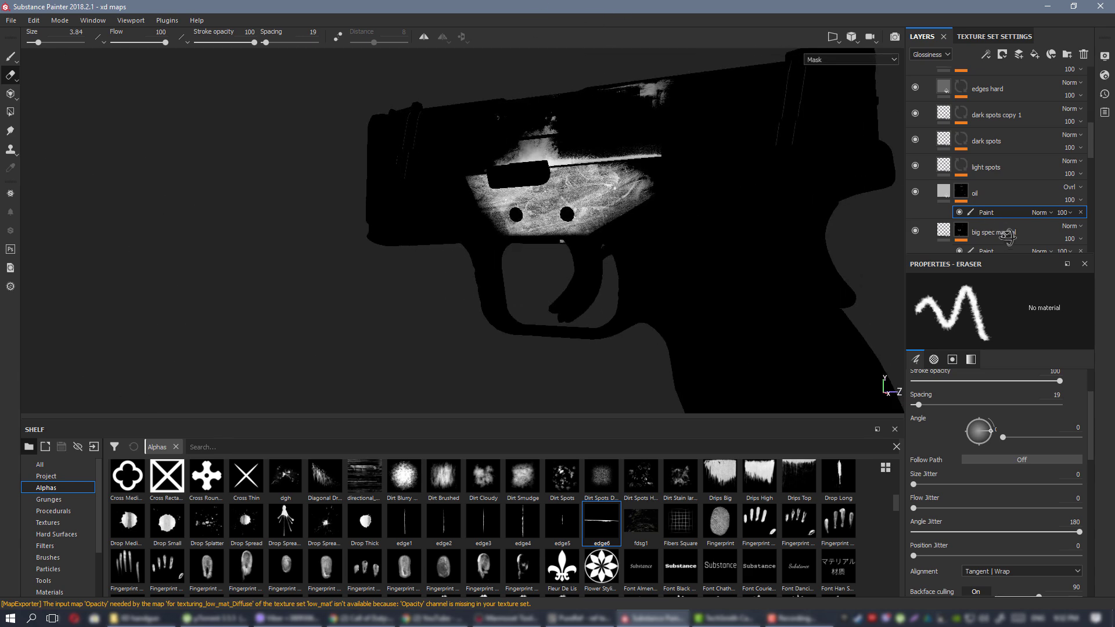
pyautogui.keyDown('alt'); pyautogui.moveTo(1004, 236); pyautogui.dragTo(1039, 280, button='middle'); pyautogui.keyUp('alt')
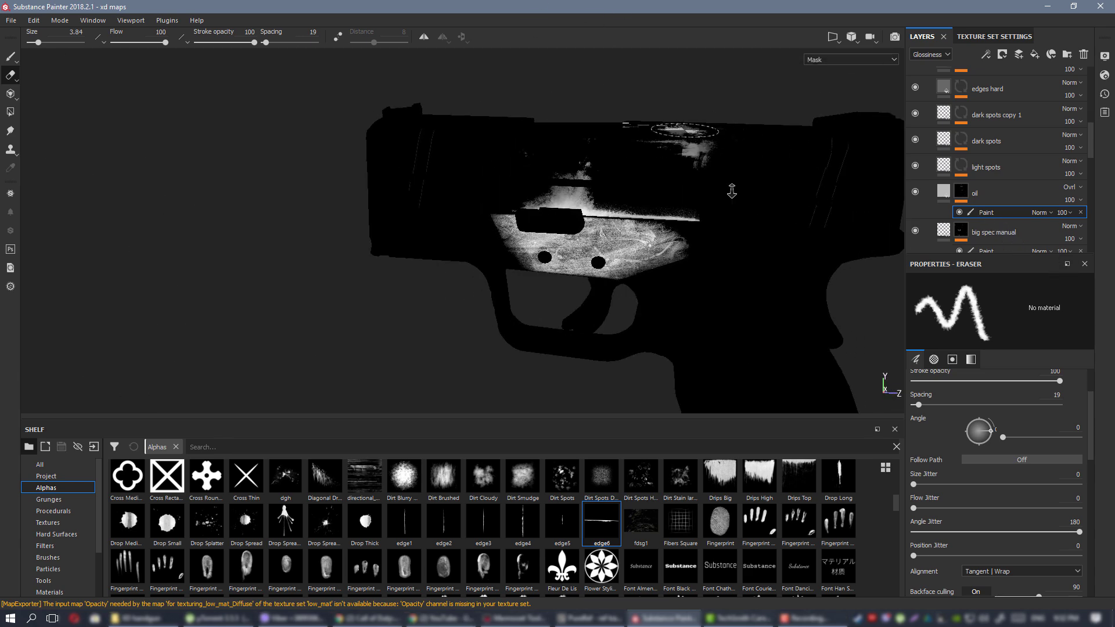
pyautogui.keyDown('alt'); pyautogui.moveTo(731, 191); pyautogui.dragTo(795, 203, button='right'); pyautogui.keyUp('alt')
pyautogui.moveTo(795, 203); pyautogui.dragTo(756, 167)
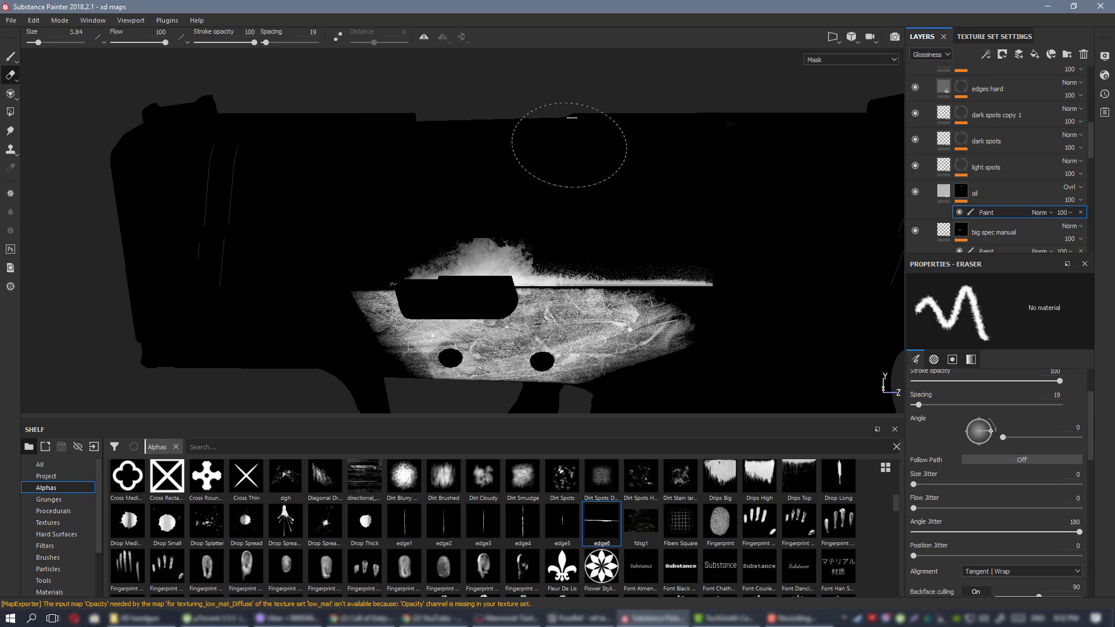
# Return to the full material display and add a second Paint effect to the oil layer's mask.
pyautogui.press('m')
pyautogui.keyDown('alt'); pyautogui.moveTo(625, 206); pyautogui.dragTo(633, 213); pyautogui.keyUp('alt')
pyautogui.keyDown('alt'); pyautogui.moveTo(633, 212); pyautogui.dragTo(602, 219, button='right'); pyautogui.keyUp('alt')
pyautogui.moveTo(602, 218)
pyautogui.keyDown('alt'); pyautogui.mouseDown()
pyautogui.moveTo(630, 227)
pyautogui.moveTo(607, 238)
pyautogui.mouseUp(); pyautogui.keyUp('alt')
pyautogui.keyDown('alt'); pyautogui.moveTo(606, 238); pyautogui.dragTo(644, 252, button='right'); pyautogui.keyUp('alt')
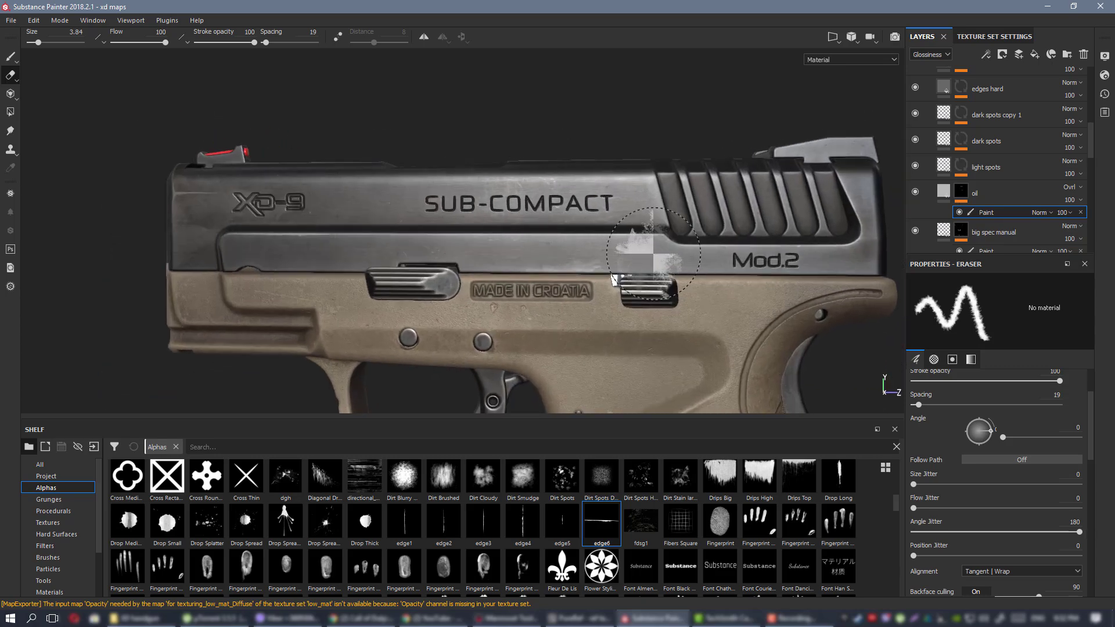
pyautogui.keyDown('alt'); pyautogui.moveTo(645, 251); pyautogui.dragTo(694, 260); pyautogui.keyUp('alt')
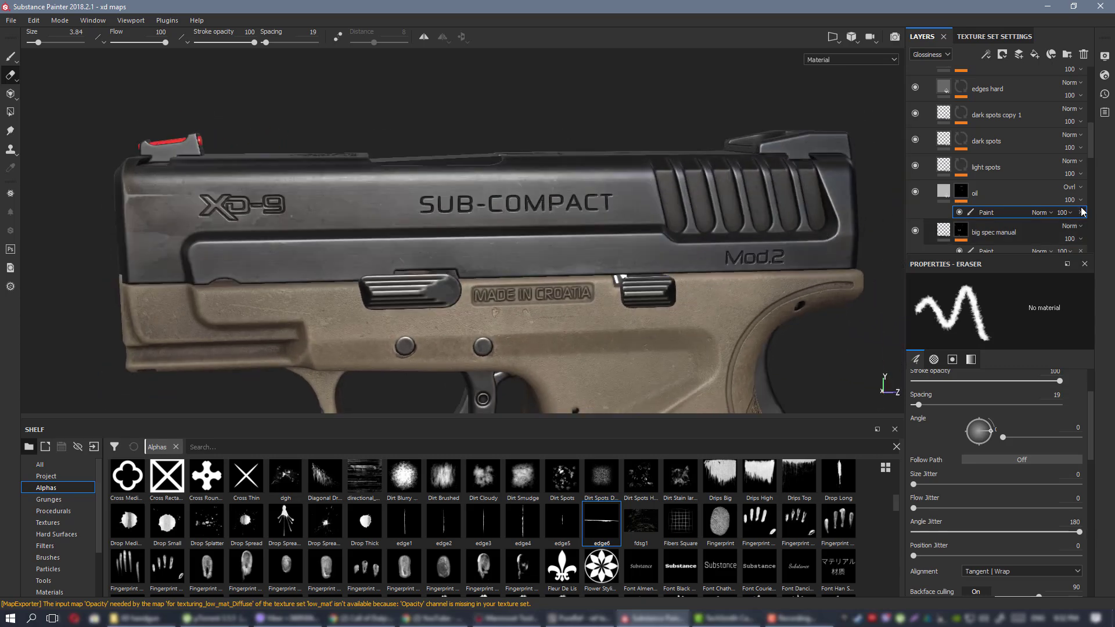
pyautogui.rightClick(965, 195)
pyautogui.click(990, 409)
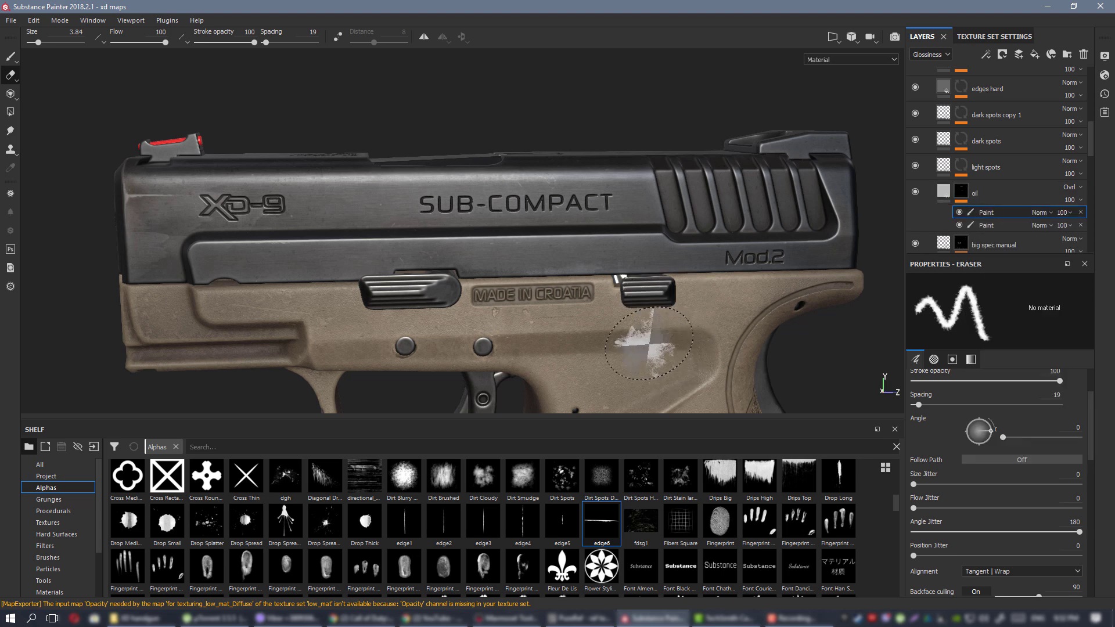
# Set up the paint brush with the low23 alpha and a flow of 100 over the slide's Springfield Armory side.
pyautogui.keyDown('alt'); pyautogui.moveTo(441, 218); pyautogui.dragTo(1000, 201); pyautogui.keyUp('alt')
pyautogui.keyDown('alt'); pyautogui.keyDown('shift'); pyautogui.moveTo(418, 240); pyautogui.dragTo(488, 235); pyautogui.keyUp('shift'); pyautogui.keyUp('alt')
pyautogui.keyDown('shift'); pyautogui.moveTo(488, 235); pyautogui.dragTo(537, 261, button='right'); pyautogui.keyUp('shift')
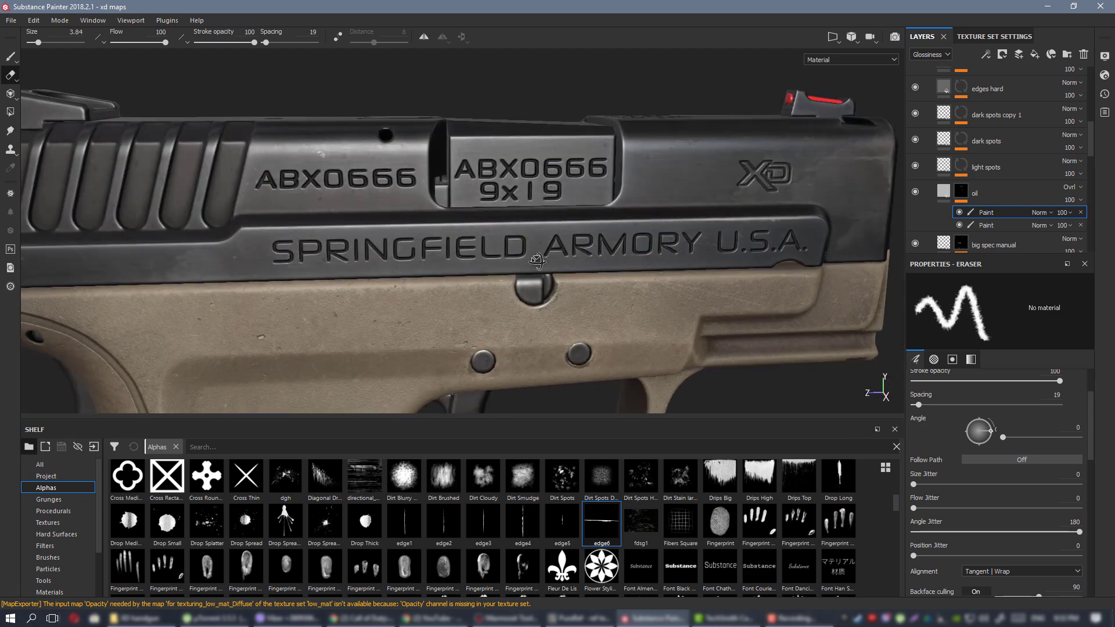
pyautogui.keyDown('alt'); pyautogui.moveTo(471, 232); pyautogui.dragTo(535, 261, button='middle'); pyautogui.keyUp('alt')
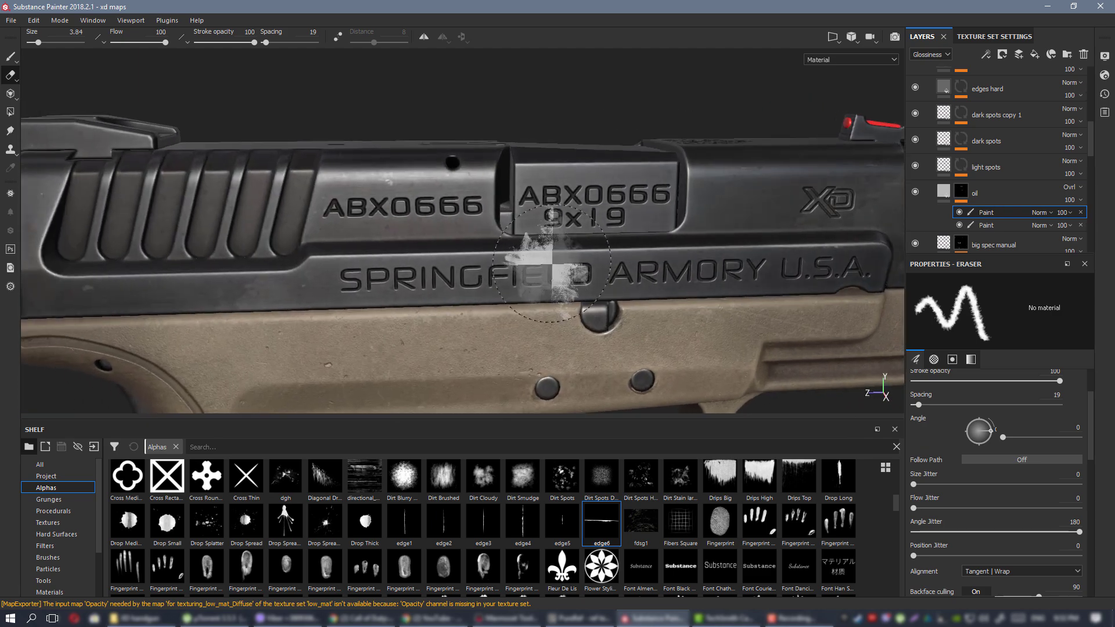
pyautogui.keyDown('shift'); pyautogui.moveTo(540, 264); pyautogui.dragTo(292, 189, button='right'); pyautogui.keyUp('shift')
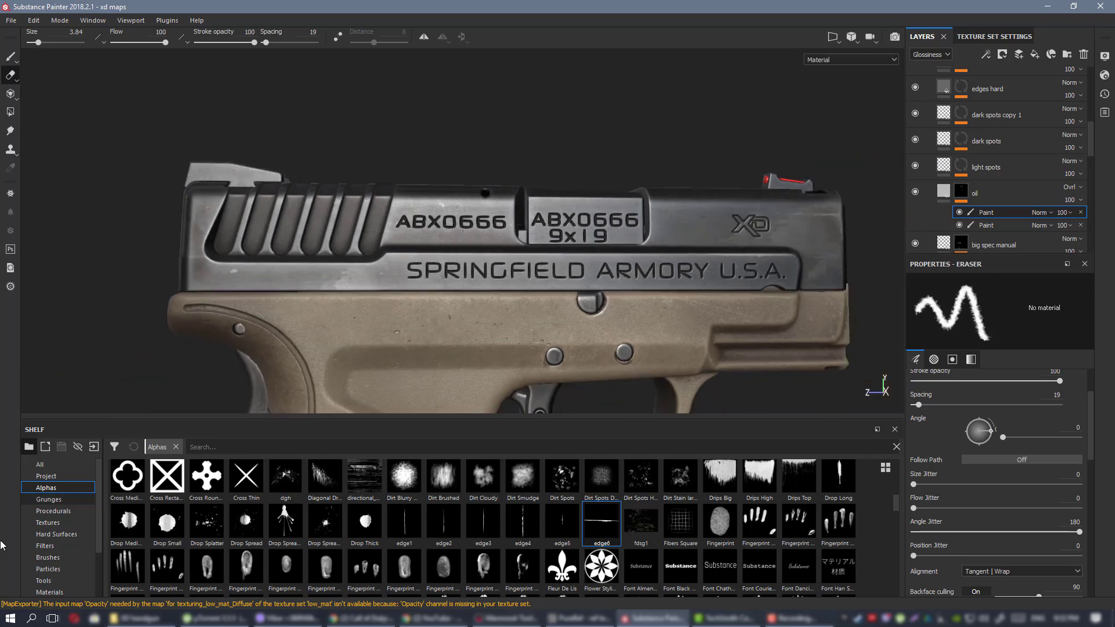
pyautogui.click(10, 57)
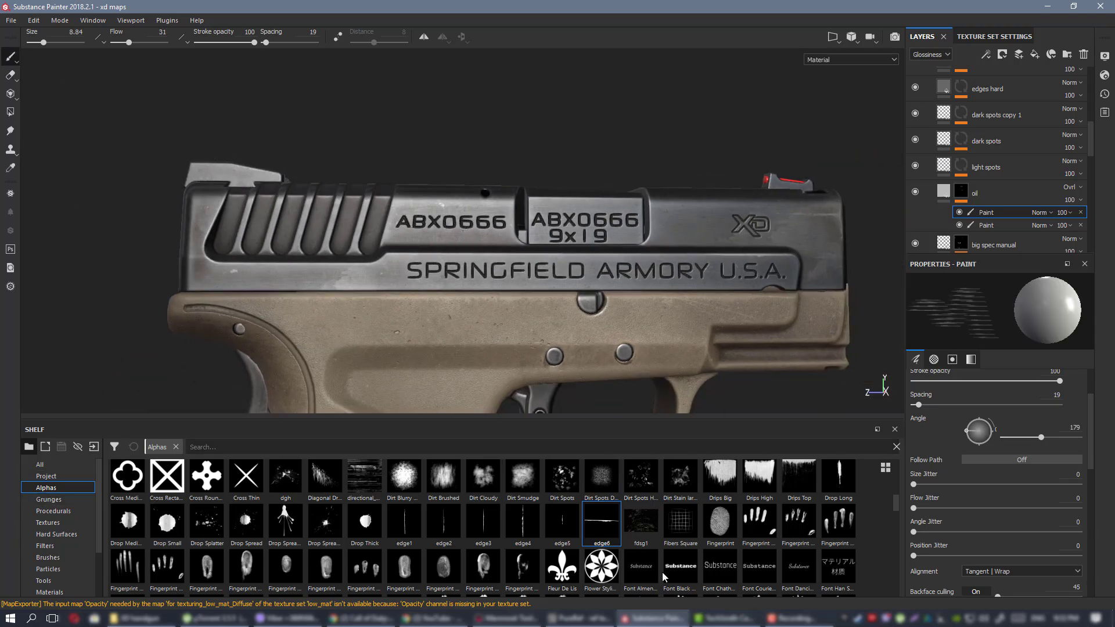
pyautogui.scroll(-15, 585, 523)
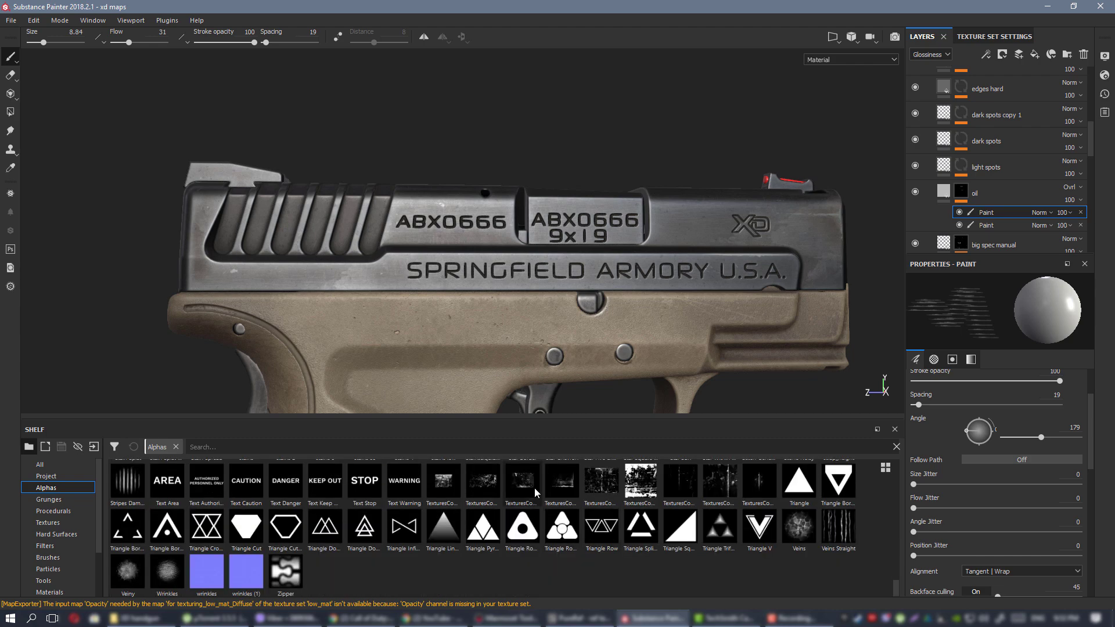
pyautogui.moveTo(534, 488)
pyautogui.scroll(5, 534, 488)
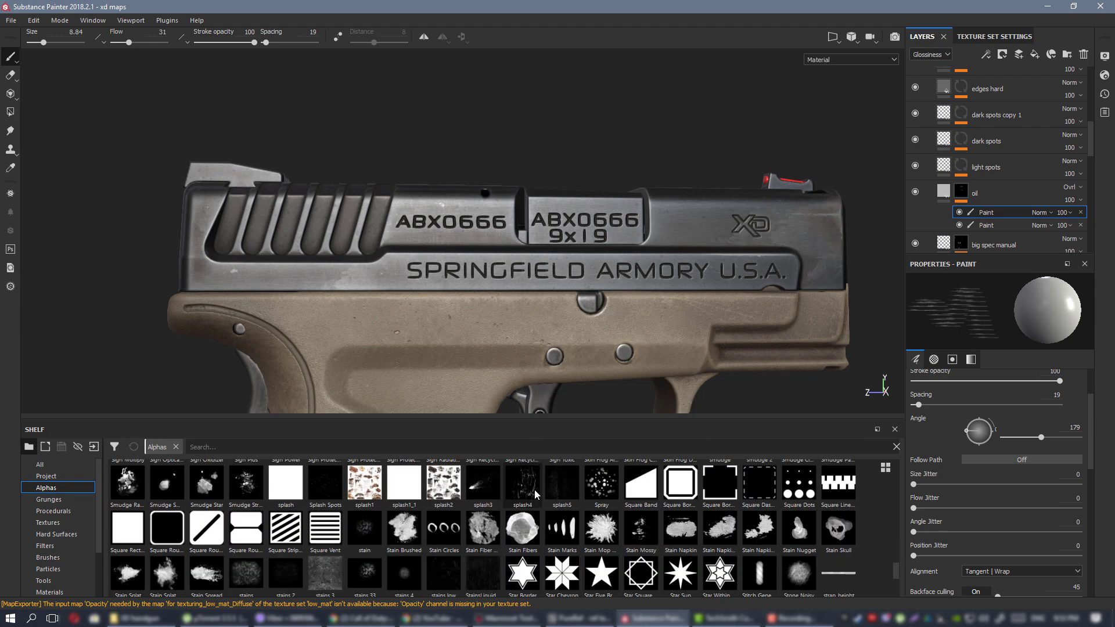
pyautogui.click(278, 446)
pyautogui.write('low')
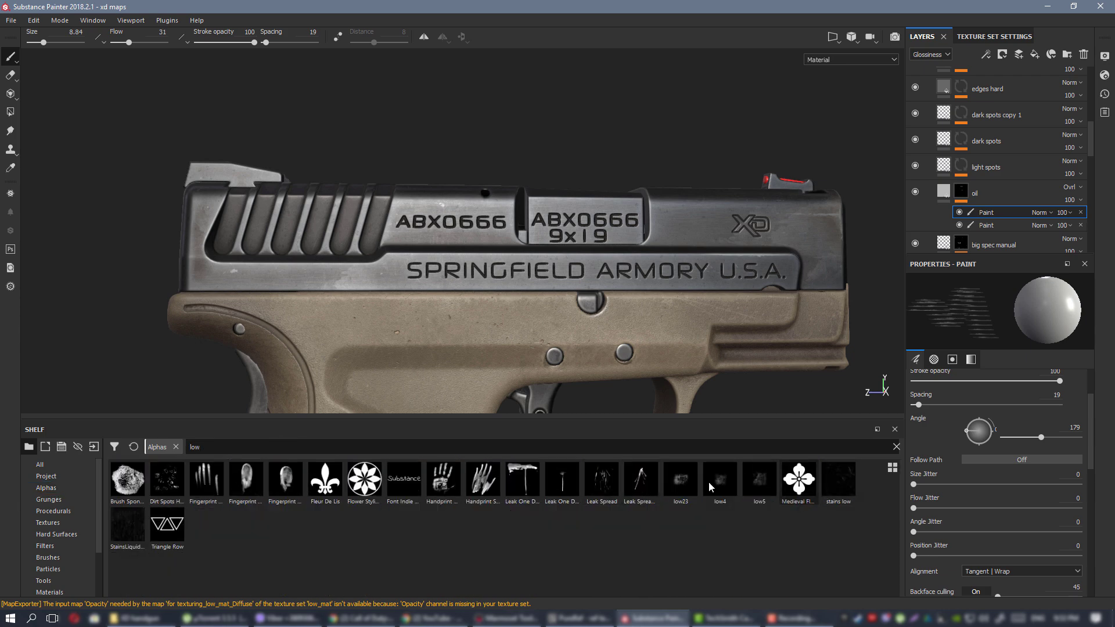
pyautogui.click(681, 480)
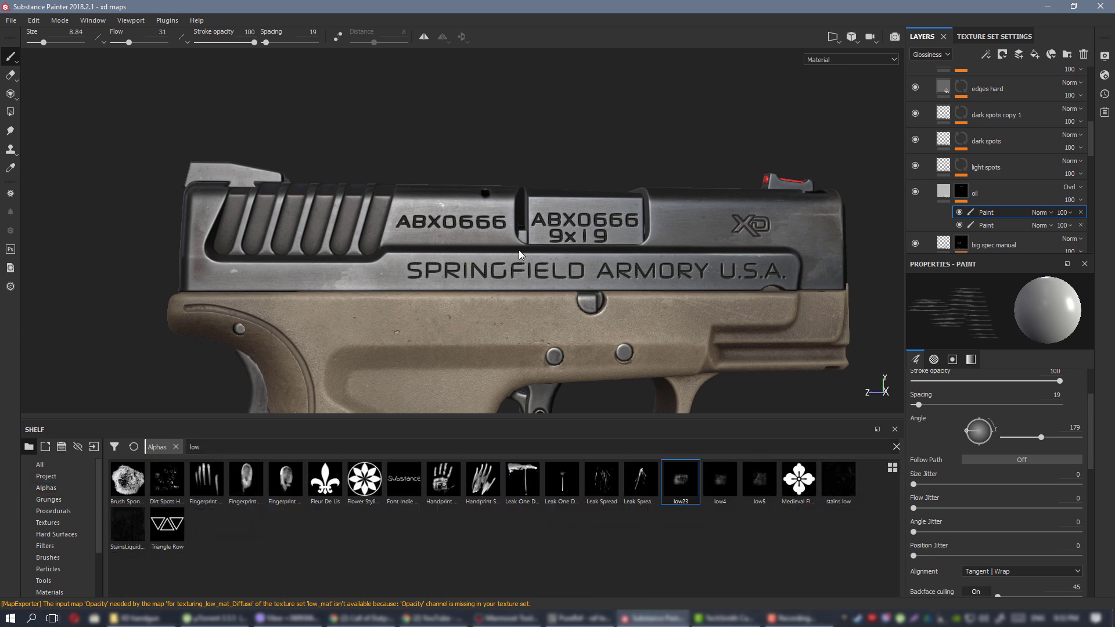
pyautogui.keyDown('ctrl'); pyautogui.moveTo(456, 251); pyautogui.dragTo(472, 251); pyautogui.keyUp('ctrl')
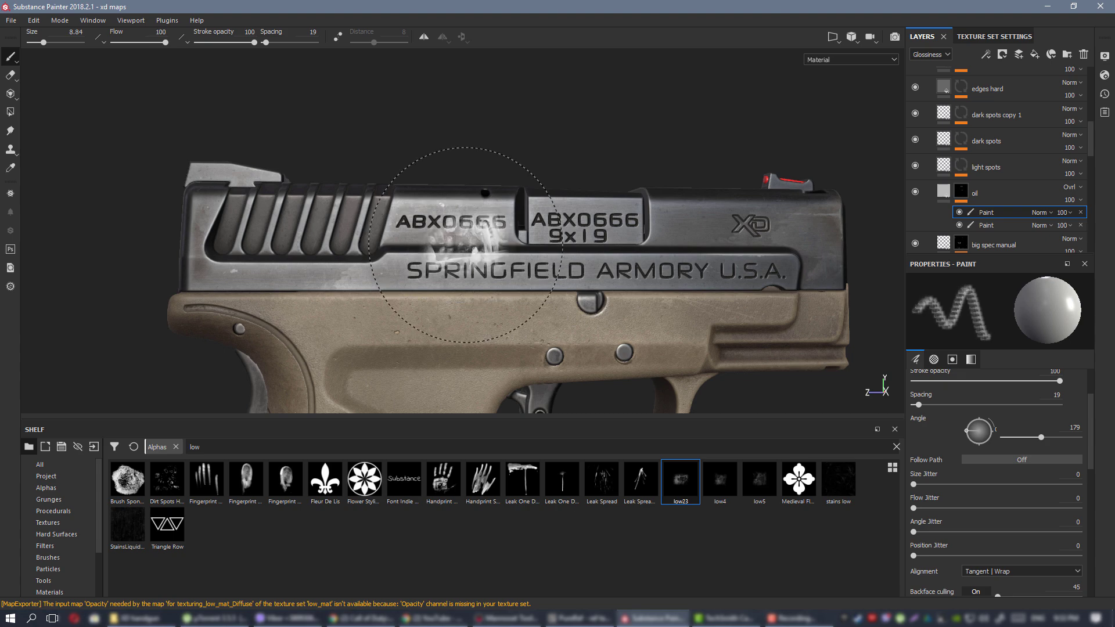
# Enlarge the brush to 29.3 and stamp the low23 oil stain across the rear half of the slide and the frame below.
pyautogui.keyDown('ctrl'); pyautogui.moveTo(486, 258); pyautogui.dragTo(580, 259, button='right'); pyautogui.keyUp('ctrl')
pyautogui.moveTo(490, 267); pyautogui.dragTo(419, 270)
pyautogui.click(419, 272)
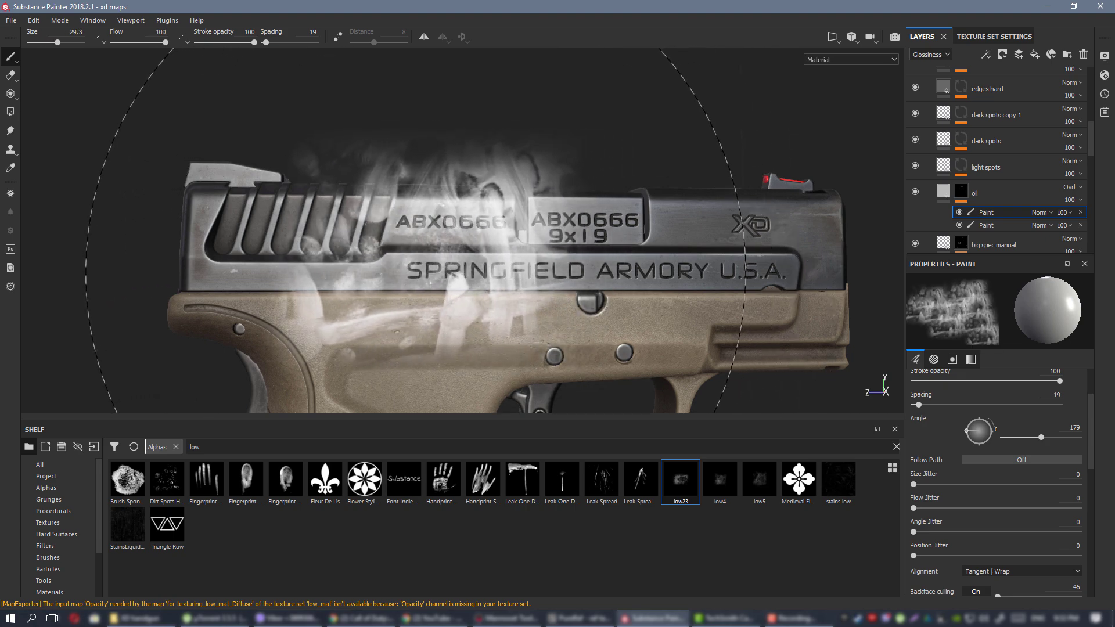
pyautogui.moveTo(685, 295)
pyautogui.keyDown('alt'); pyautogui.mouseDown()
pyautogui.moveTo(652, 317)
pyautogui.moveTo(587, 286)
pyautogui.mouseUp(); pyautogui.keyUp('alt')
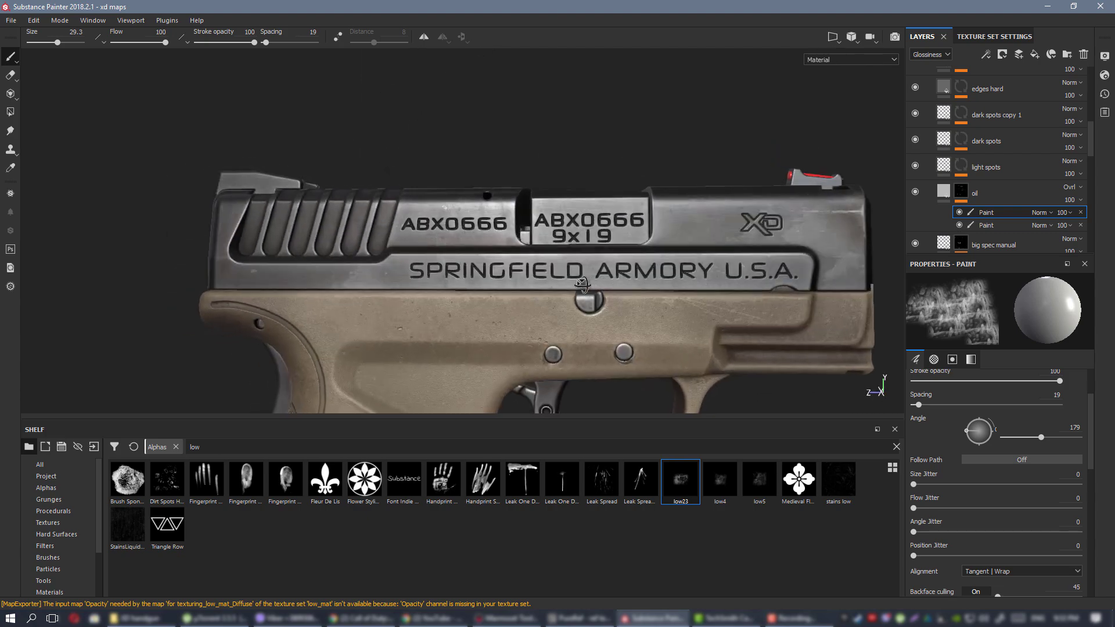
pyautogui.moveTo(441, 267)
pyautogui.keyDown('alt'); pyautogui.mouseDown()
pyautogui.moveTo(499, 311)
pyautogui.moveTo(423, 264)
pyautogui.moveTo(410, 267)
pyautogui.mouseUp(); pyautogui.keyUp('alt')
pyautogui.scroll(1, 279, 214)
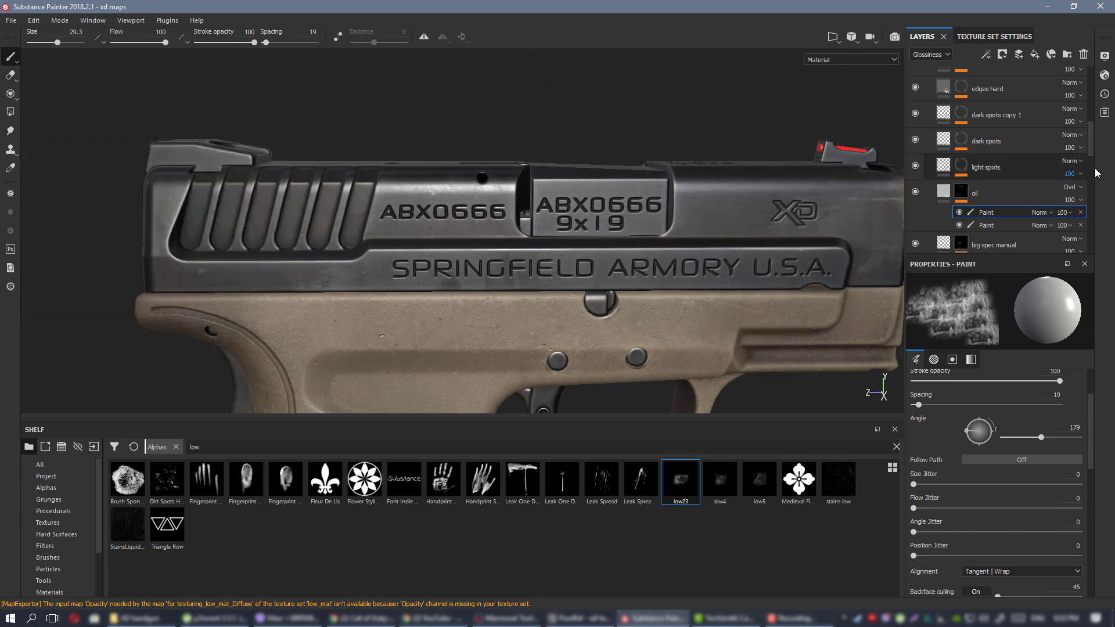
# Display the oil layer's mask alone, add a Levels effect to it and move the original Paint effect above the Levels.
pyautogui.keyDown('alt'); pyautogui.click(961, 191); pyautogui.keyUp('alt')
pyautogui.keyDown('alt'); pyautogui.moveTo(604, 302); pyautogui.dragTo(547, 275); pyautogui.keyUp('alt')
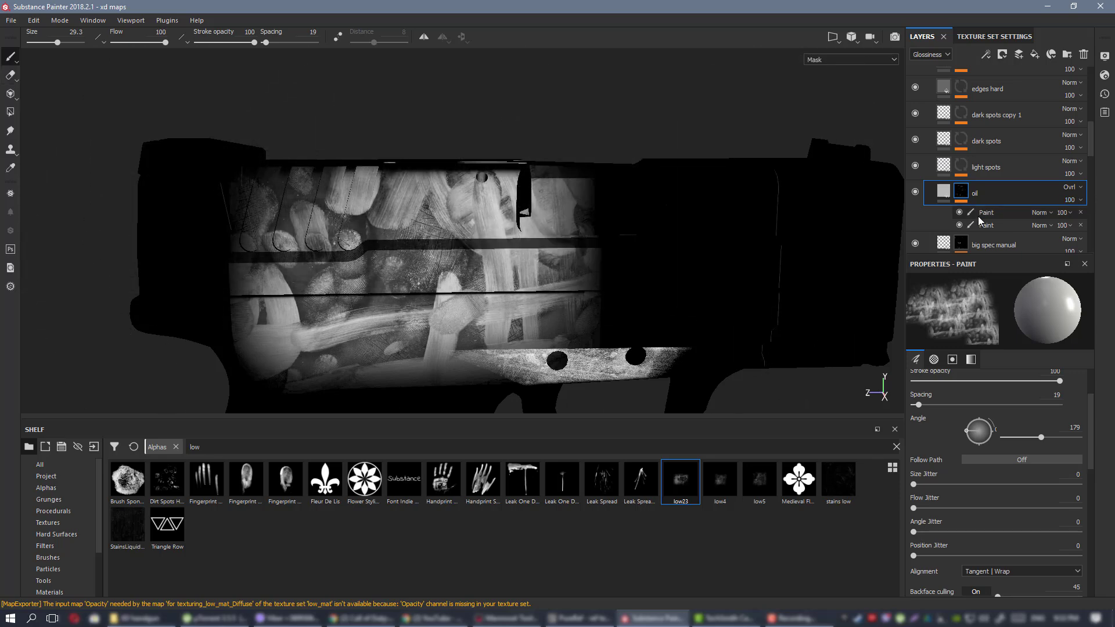
pyautogui.rightClick(963, 200)
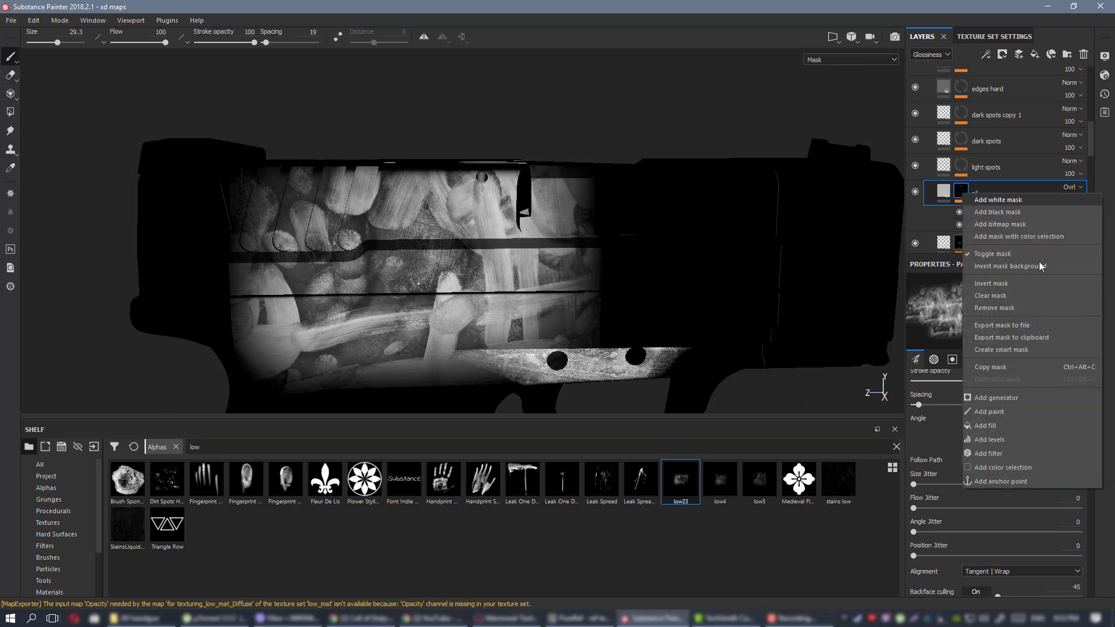
pyautogui.click(1021, 445)
pyautogui.moveTo(995, 239); pyautogui.dragTo(990, 209)
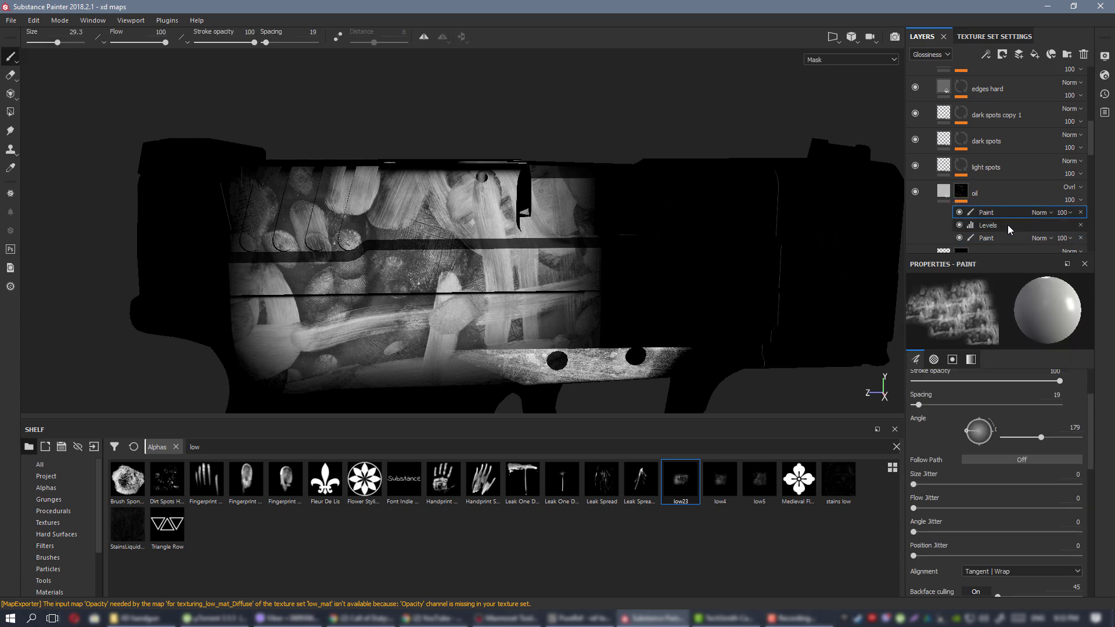
# Raise the black input of the oil mask's Levels to 0.109 and return to the full material display.
pyautogui.click(1007, 228)
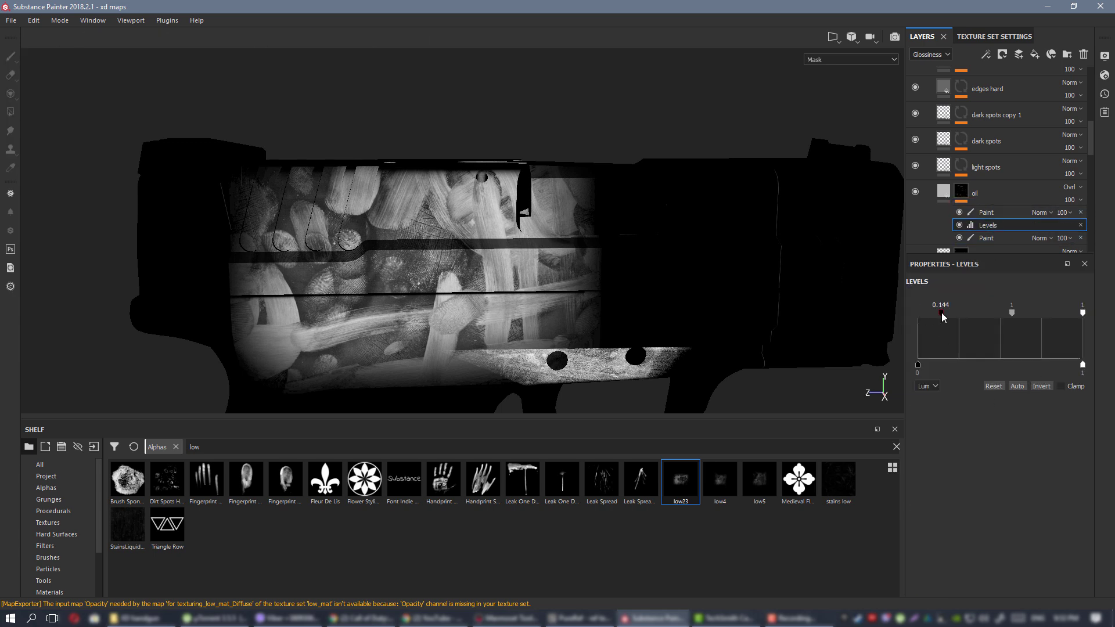
pyautogui.moveTo(941, 312)
pyautogui.mouseDown()
pyautogui.moveTo(966, 313)
pyautogui.moveTo(935, 311)
pyautogui.mouseUp()
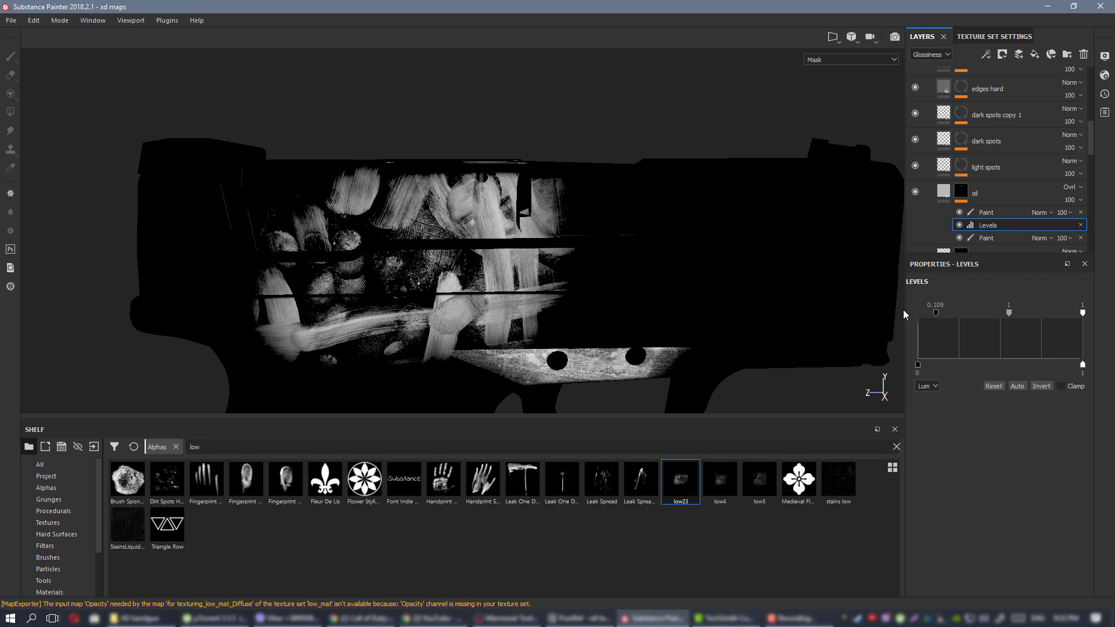
pyautogui.press('m')
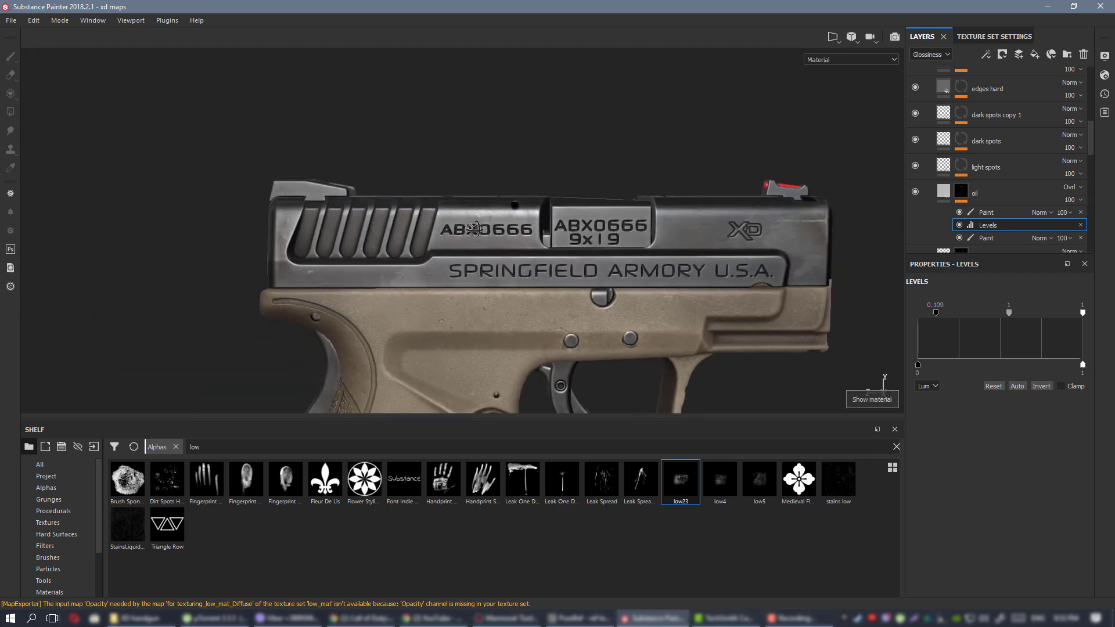
pyautogui.keyDown('alt'); pyautogui.moveTo(475, 228); pyautogui.dragTo(588, 249); pyautogui.keyUp('alt')
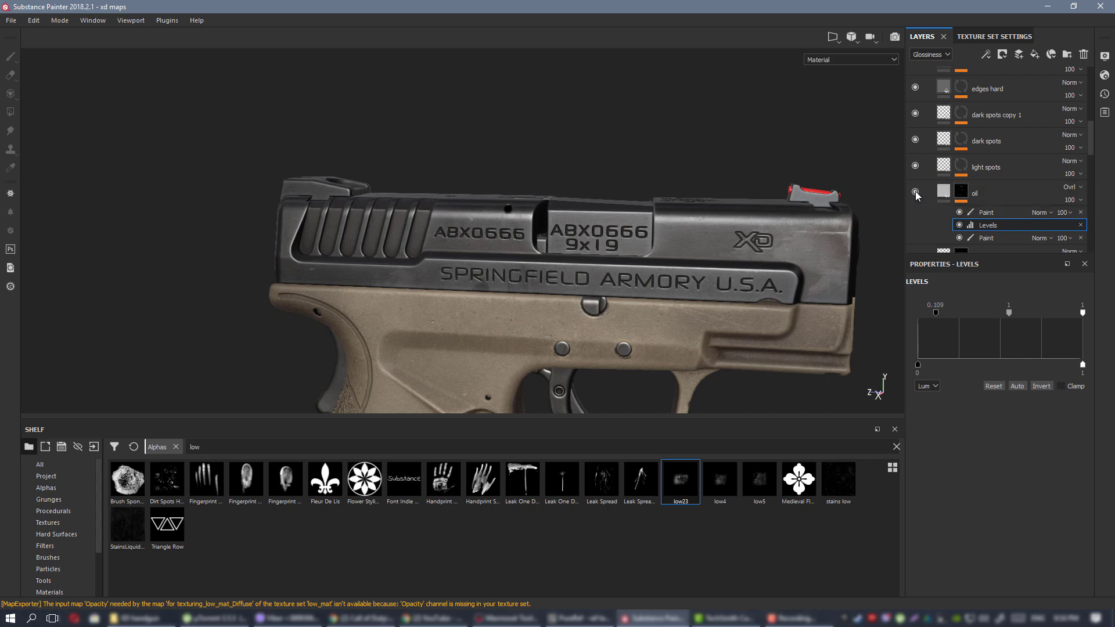
# Partly erase the low23 stain along the slide's lettering on the lower Paint effect, using an eraser of size 4.91 and flow 11.
pyautogui.click(993, 238)
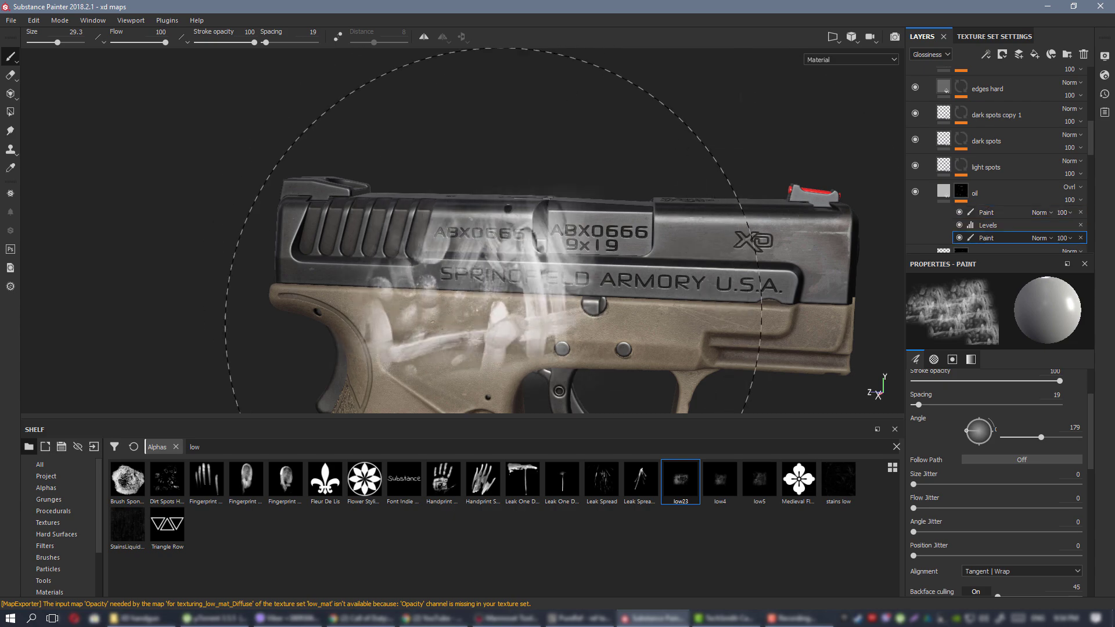
pyautogui.press('e')
pyautogui.keyDown('ctrl'); pyautogui.moveTo(545, 298); pyautogui.dragTo(488, 298); pyautogui.keyUp('ctrl')
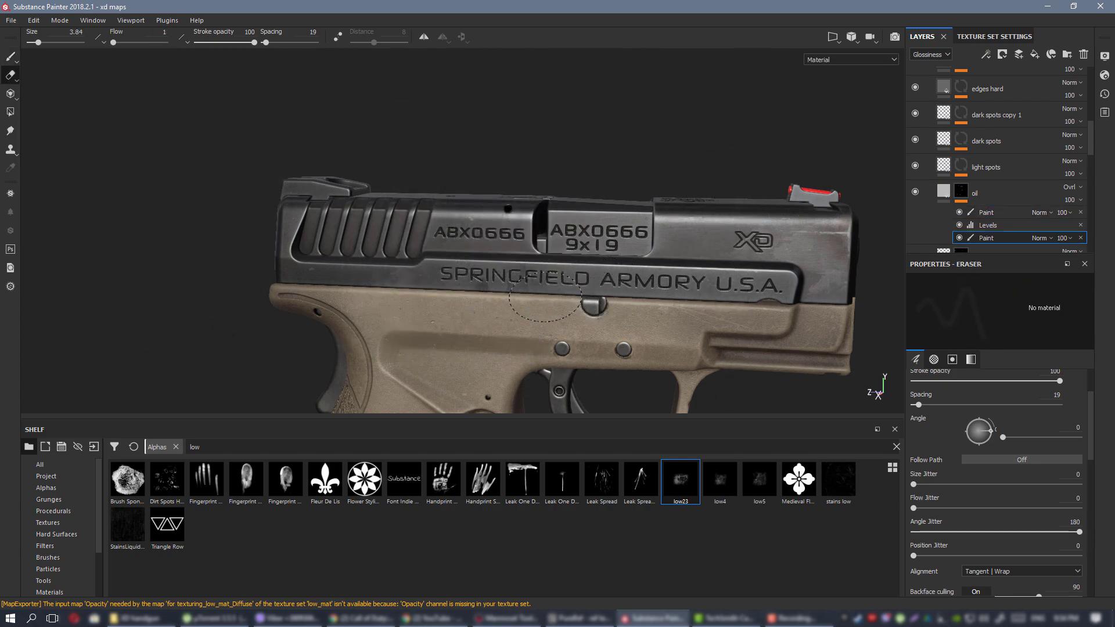
pyautogui.keyDown('ctrl'); pyautogui.moveTo(547, 294); pyautogui.dragTo(551, 293, button='right'); pyautogui.keyUp('ctrl')
pyautogui.moveTo(547, 293)
pyautogui.keyDown('ctrl'); pyautogui.mouseDown()
pyautogui.moveTo(494, 268)
pyautogui.moveTo(527, 244)
pyautogui.moveTo(400, 284)
pyautogui.mouseUp(); pyautogui.keyUp('ctrl')
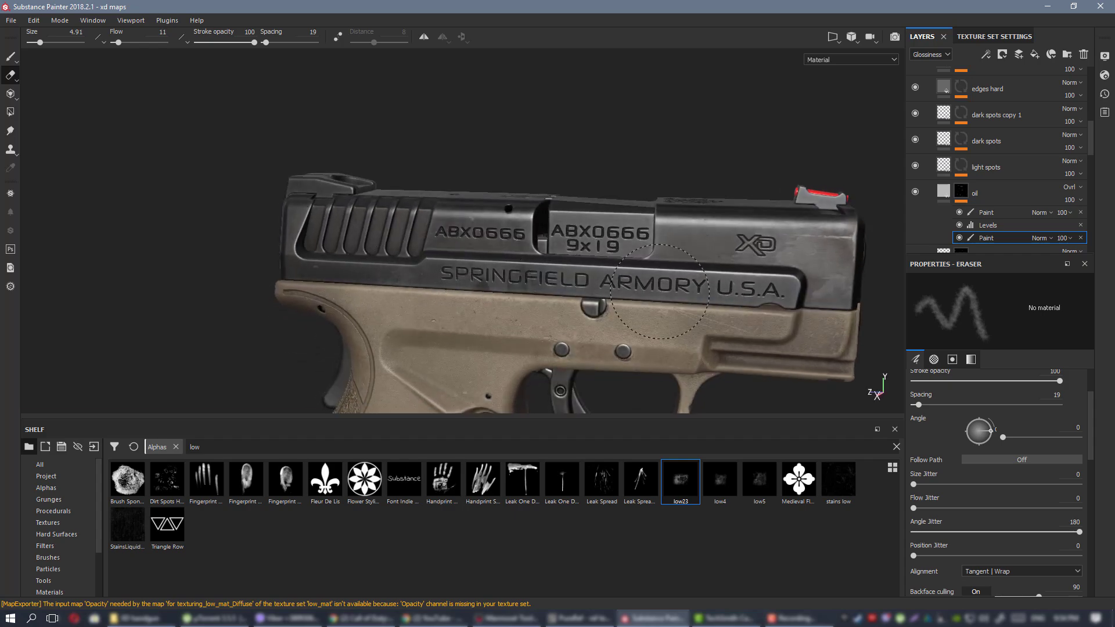
pyautogui.moveTo(488, 299); pyautogui.dragTo(362, 256)
pyautogui.moveTo(452, 282)
pyautogui.keyDown('alt'); pyautogui.mouseDown()
pyautogui.moveTo(471, 313)
pyautogui.moveTo(490, 273)
pyautogui.mouseUp(); pyautogui.keyUp('alt')
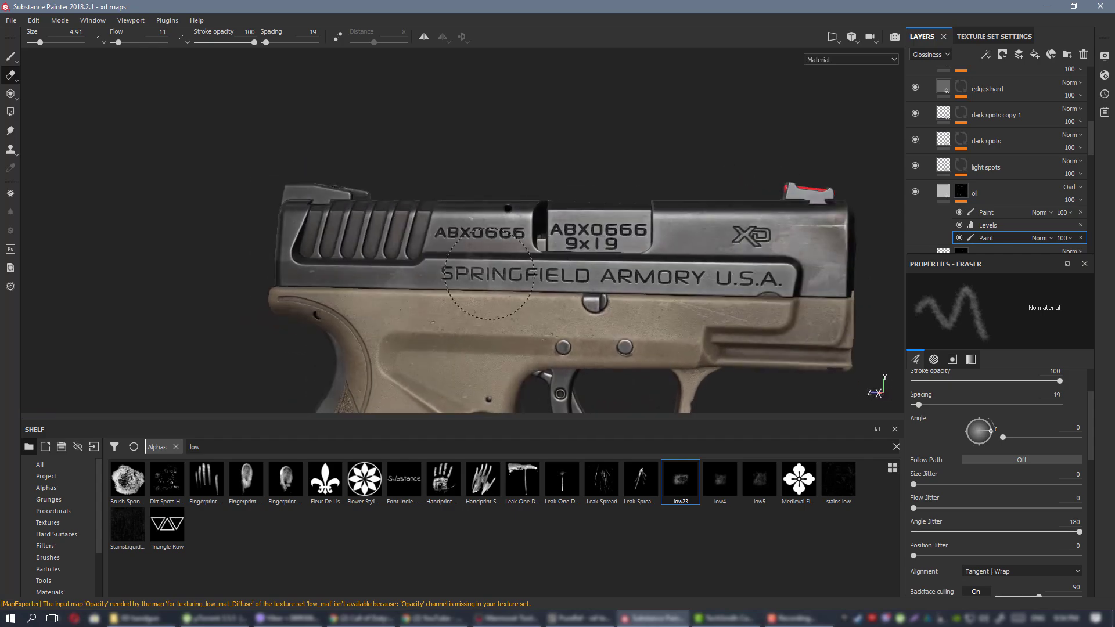
pyautogui.scroll(-1, 490, 273)
pyautogui.keyDown('alt'); pyautogui.moveTo(494, 279); pyautogui.dragTo(338, 246, button='middle'); pyautogui.keyUp('alt')
pyautogui.keyDown('alt'); pyautogui.moveTo(337, 247); pyautogui.dragTo(469, 220); pyautogui.keyUp('alt')
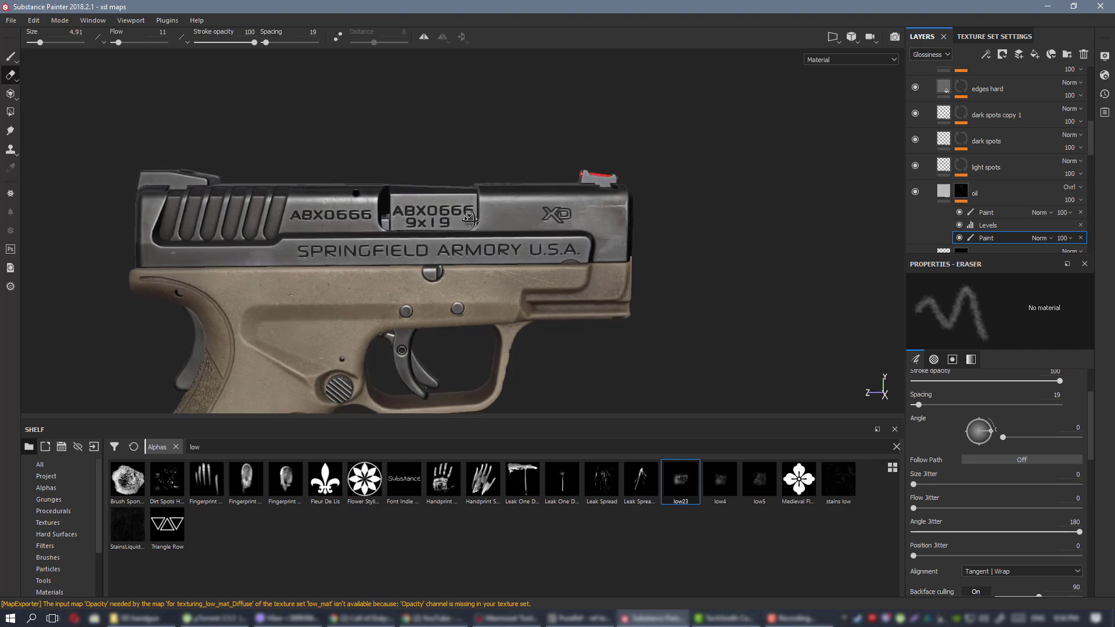
pyautogui.keyDown('alt'); pyautogui.moveTo(435, 222); pyautogui.dragTo(585, 281, button='right'); pyautogui.keyUp('alt')
pyautogui.moveTo(585, 281)
pyautogui.keyDown('alt'); pyautogui.mouseDown()
pyautogui.moveTo(588, 261)
pyautogui.moveTo(567, 293)
pyautogui.mouseUp(); pyautogui.keyUp('alt')
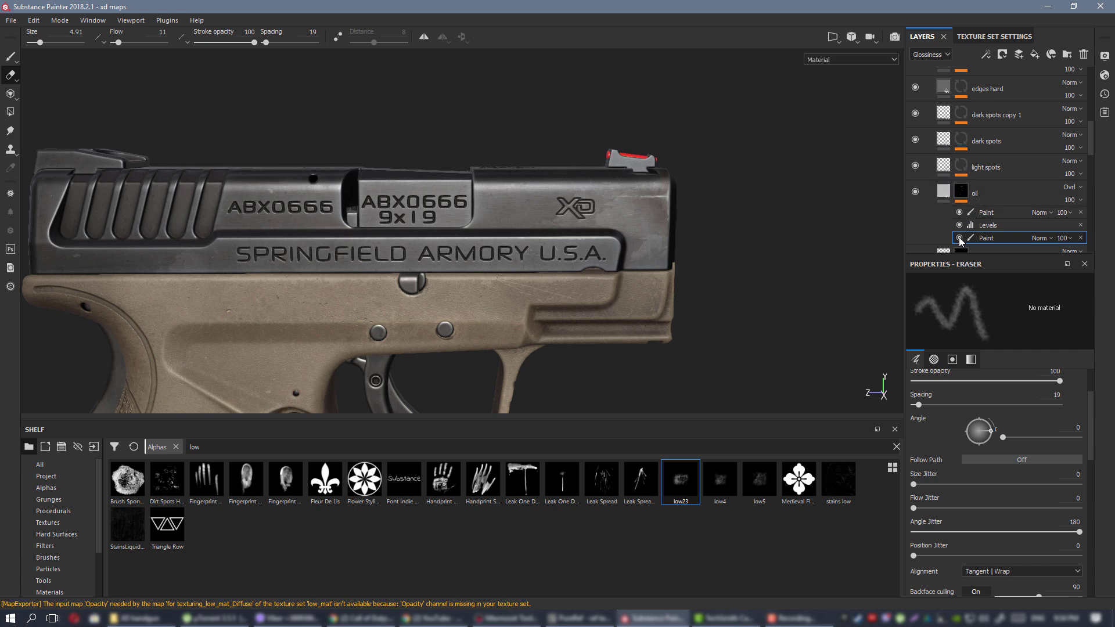
# Select the oil mask's top Paint effect and look through the complete Alphas library for a suitable smudge or stain shape.
pyautogui.click(986, 212)
pyautogui.click(52, 488)
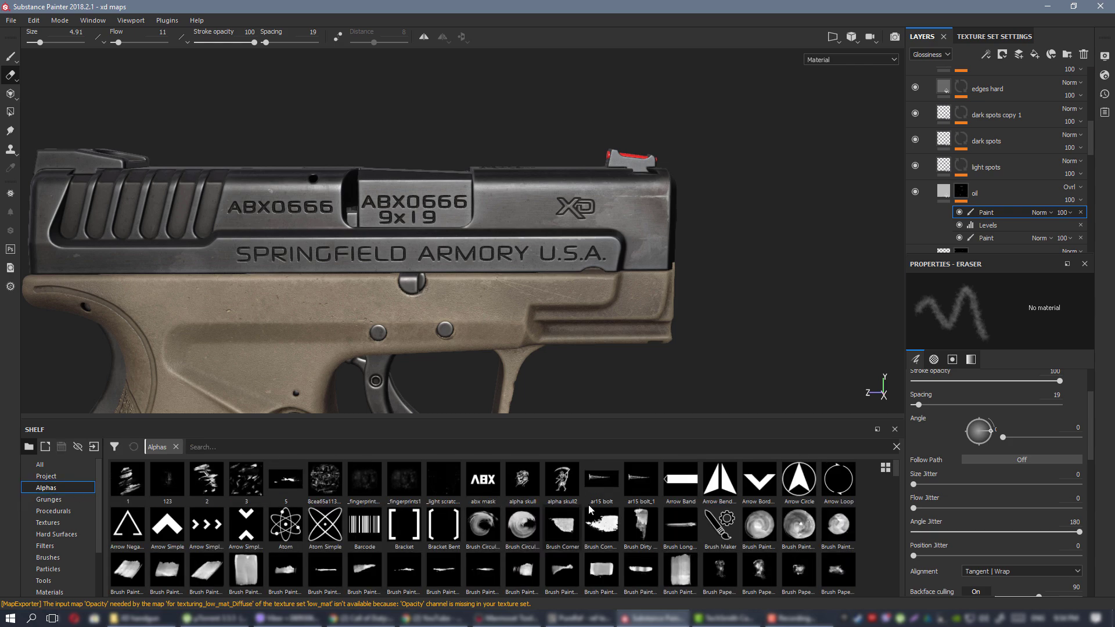
pyautogui.scroll(-10, 522, 502)
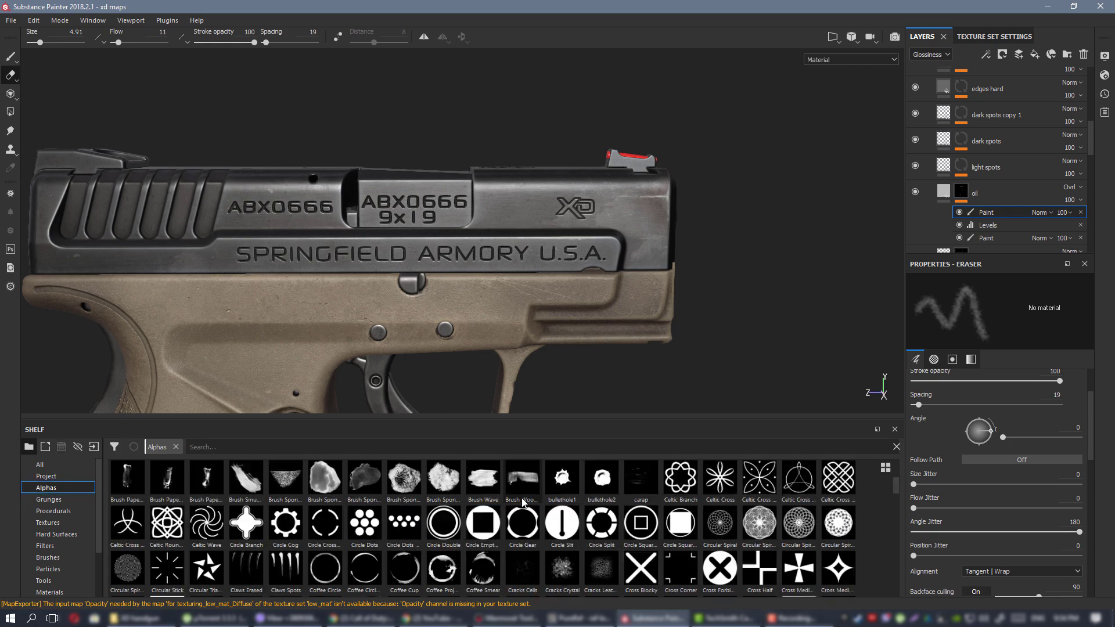
pyautogui.scroll(-5, 516, 508)
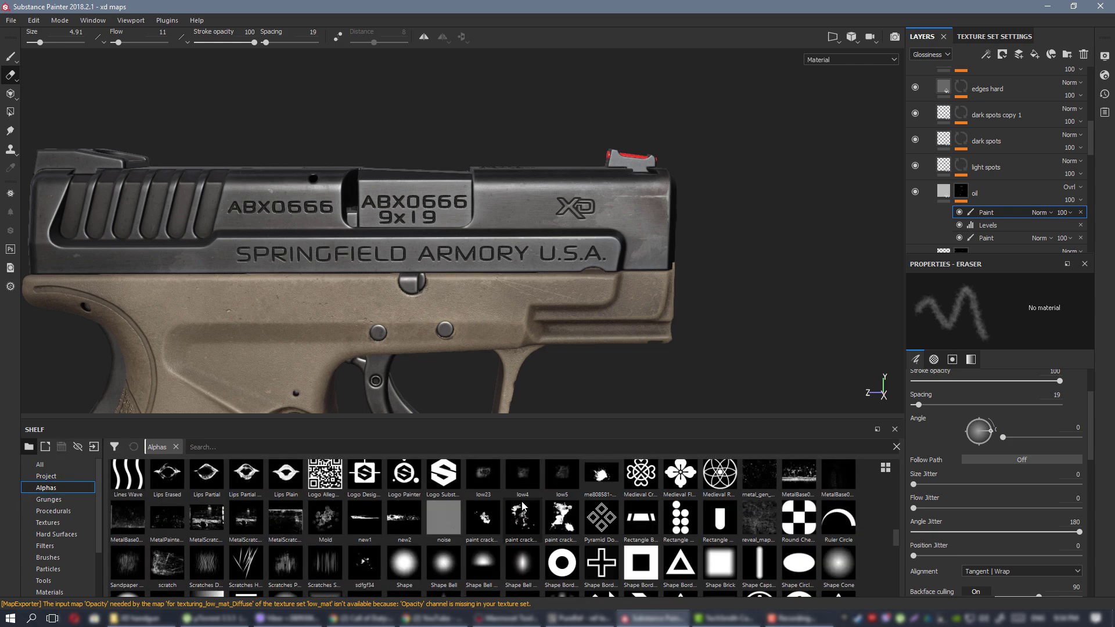
pyautogui.scroll(5, 504, 510)
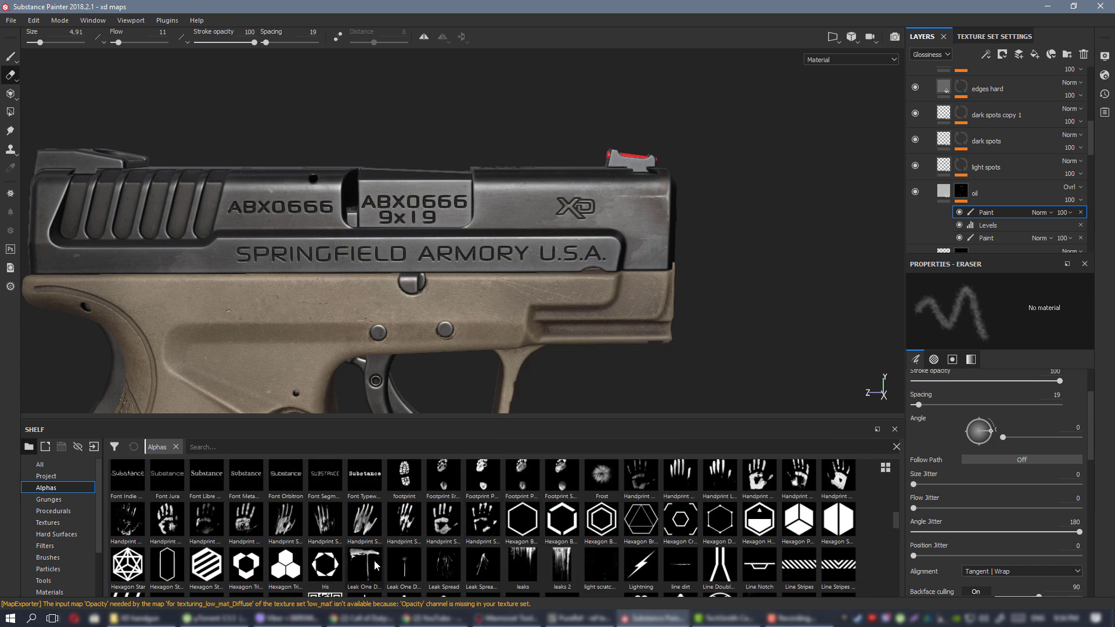
pyautogui.moveTo(402, 564)
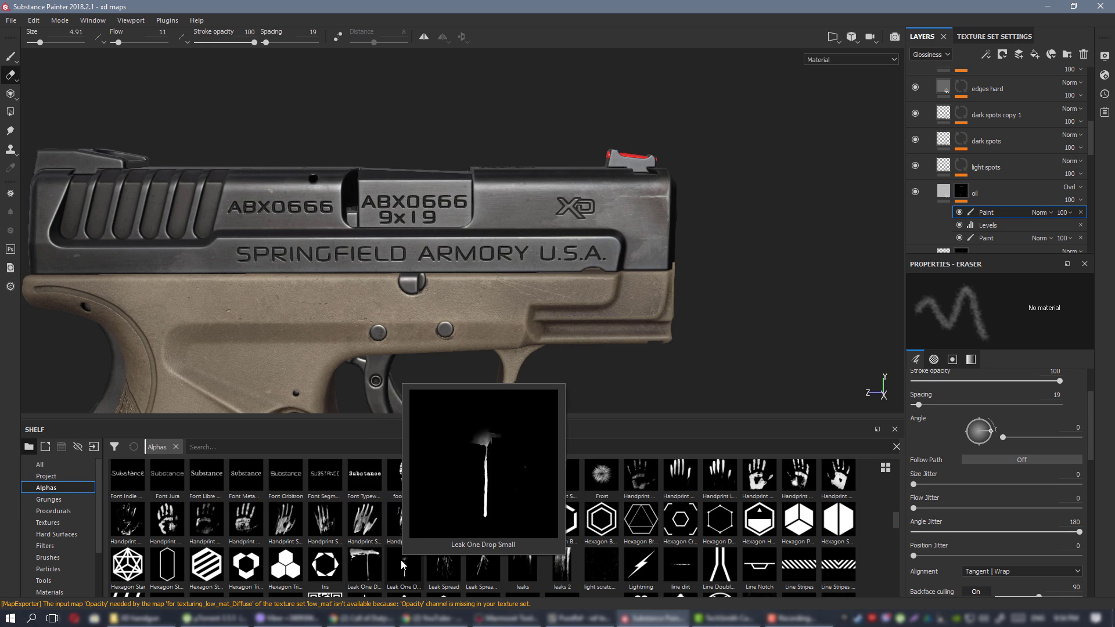
pyautogui.scroll(-3, 402, 564)
pyautogui.scroll(-3, 402, 564)
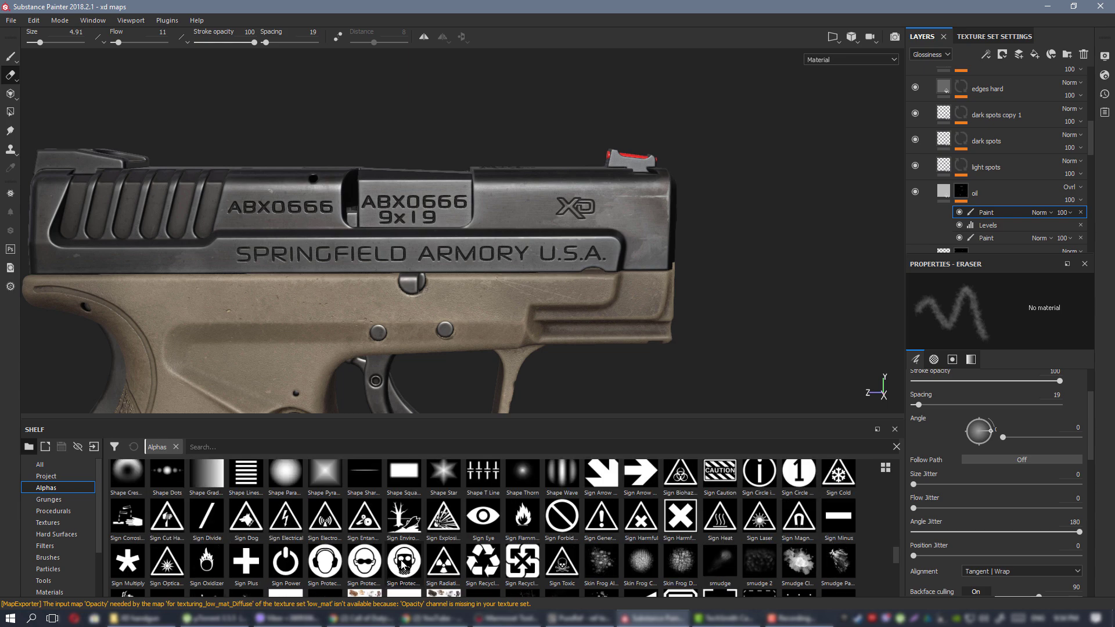
pyautogui.scroll(-3, 400, 562)
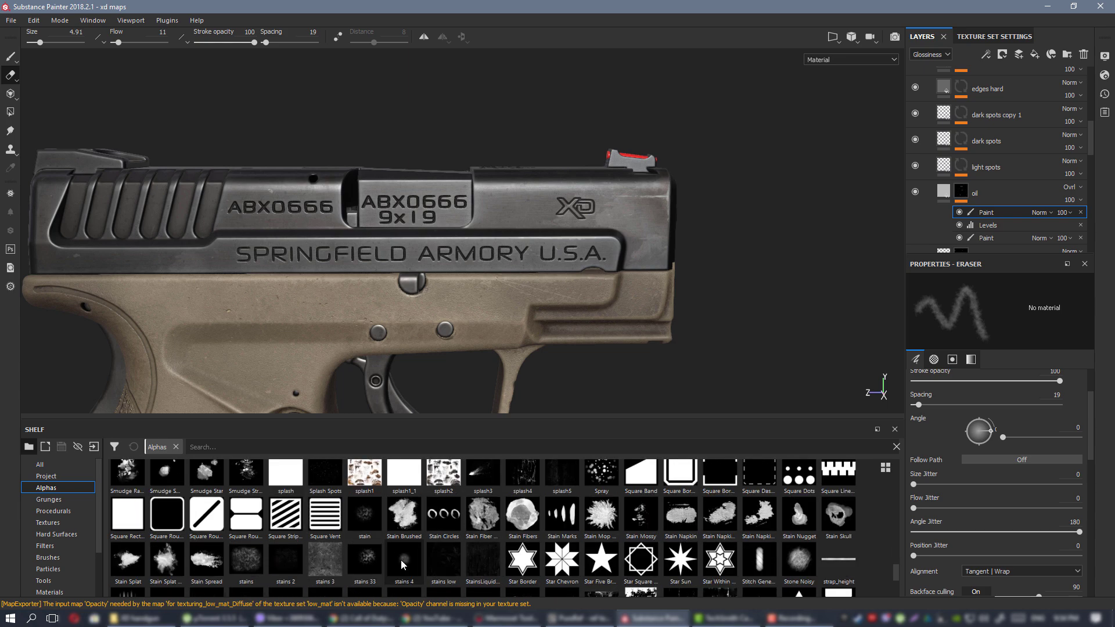
pyautogui.scroll(-3, 401, 559)
pyautogui.scroll(3, 401, 559)
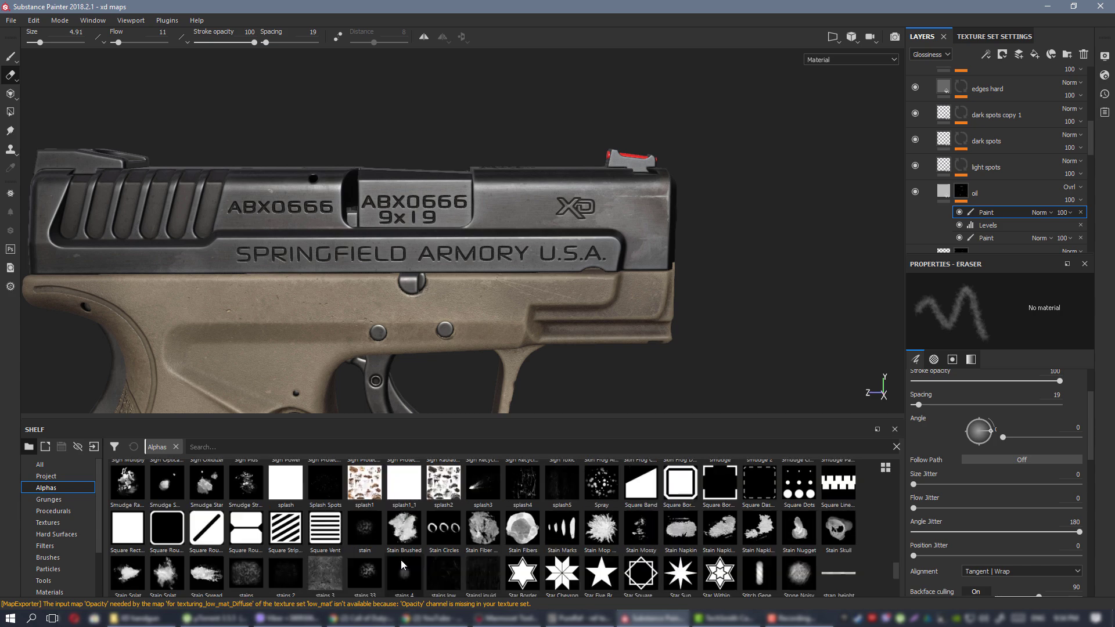
# Search the alphas for "smu", choose the smudge alpha and switch to the paint brush.
pyautogui.click(296, 447)
pyautogui.write('s')
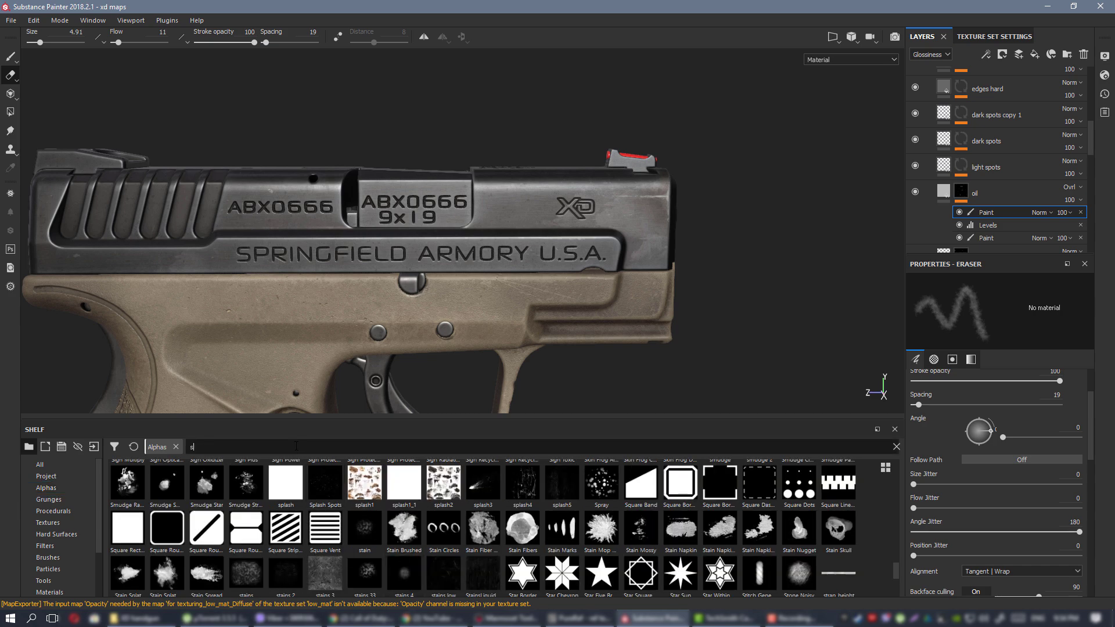
pyautogui.write('mu')
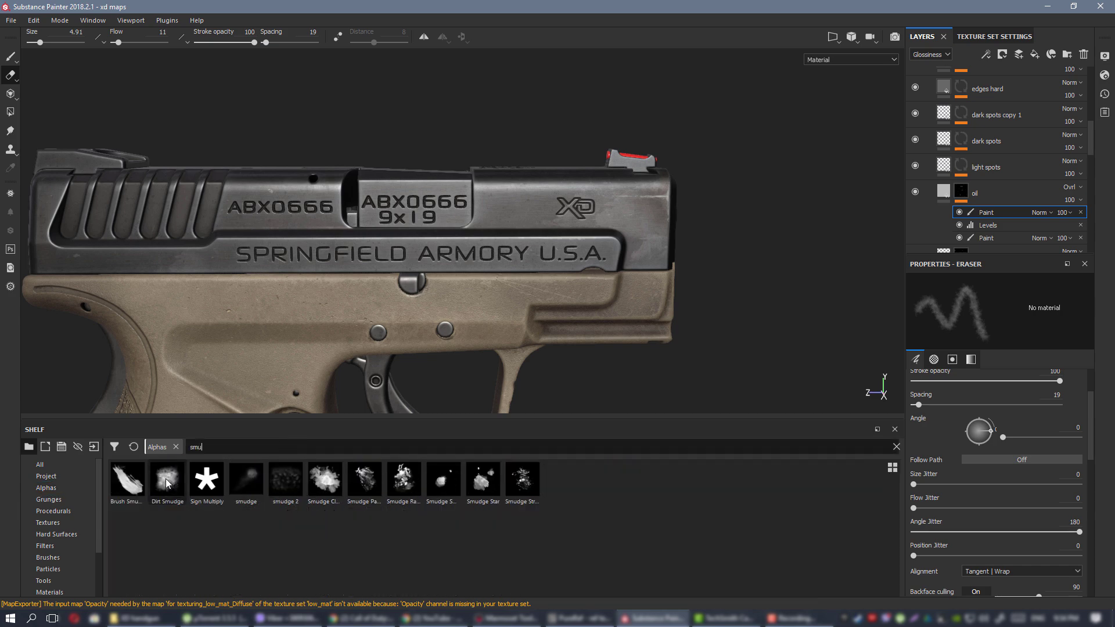
pyautogui.click(244, 476)
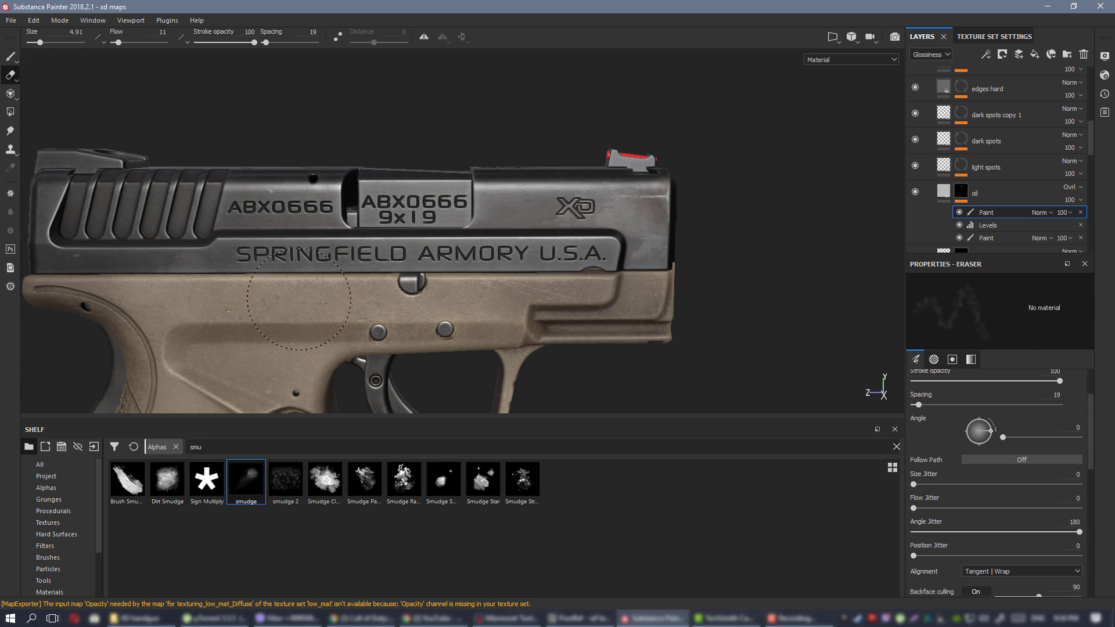
pyautogui.click(11, 55)
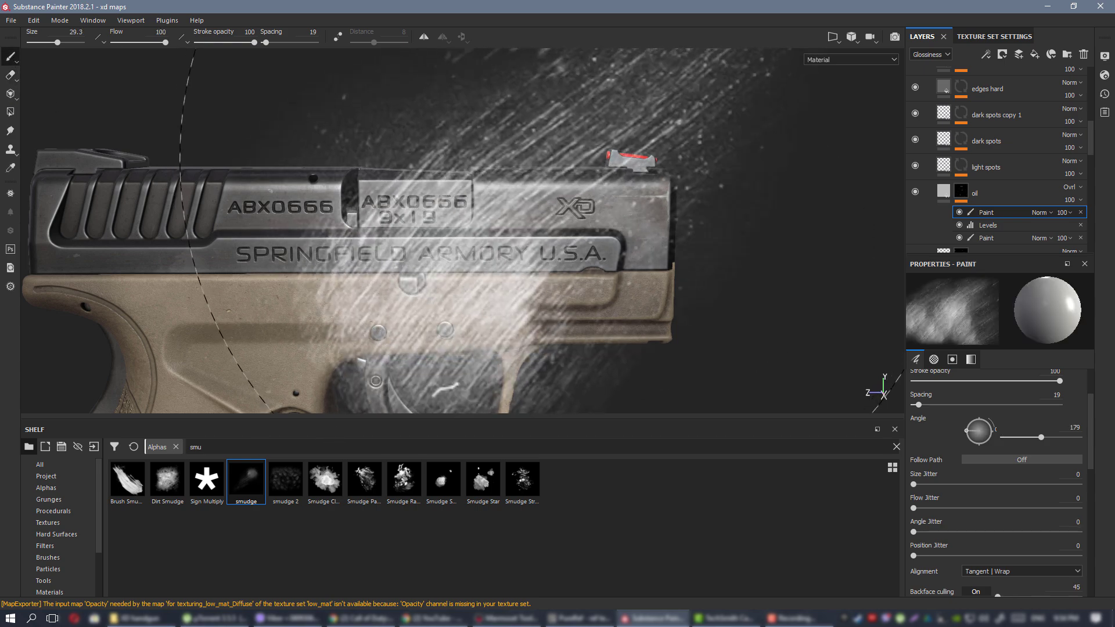
# Set the smudge brush to size 6.12, angle 62 and flow 100 over the front end of the slide.
pyautogui.moveTo(572, 159)
pyautogui.keyDown('ctrl'); pyautogui.mouseDown()
pyautogui.moveTo(542, 158)
pyautogui.moveTo(542, 143)
pyautogui.mouseUp(); pyautogui.keyUp('ctrl')
pyautogui.moveTo(568, 142)
pyautogui.keyDown('ctrl'); pyautogui.mouseDown(button='right')
pyautogui.moveTo(516, 146)
pyautogui.moveTo(522, 180)
pyautogui.moveTo(475, 161)
pyautogui.mouseUp(button='right'); pyautogui.keyUp('ctrl')
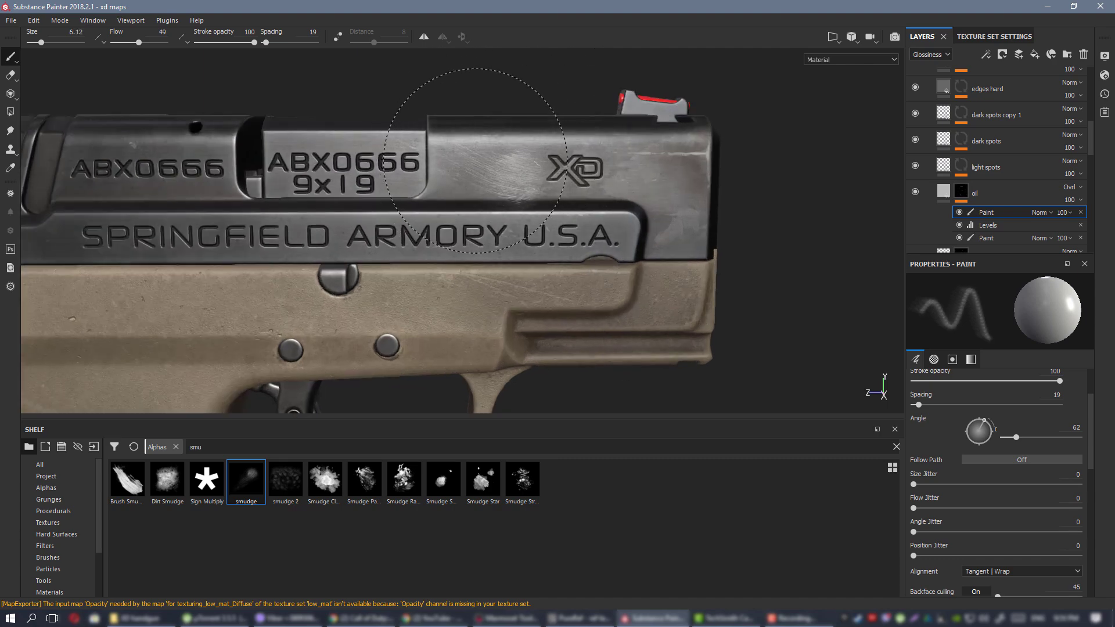
pyautogui.moveTo(652, 173)
pyautogui.keyDown('alt'); pyautogui.mouseDown()
pyautogui.moveTo(645, 152)
pyautogui.moveTo(653, 181)
pyautogui.mouseUp(); pyautogui.keyUp('alt')
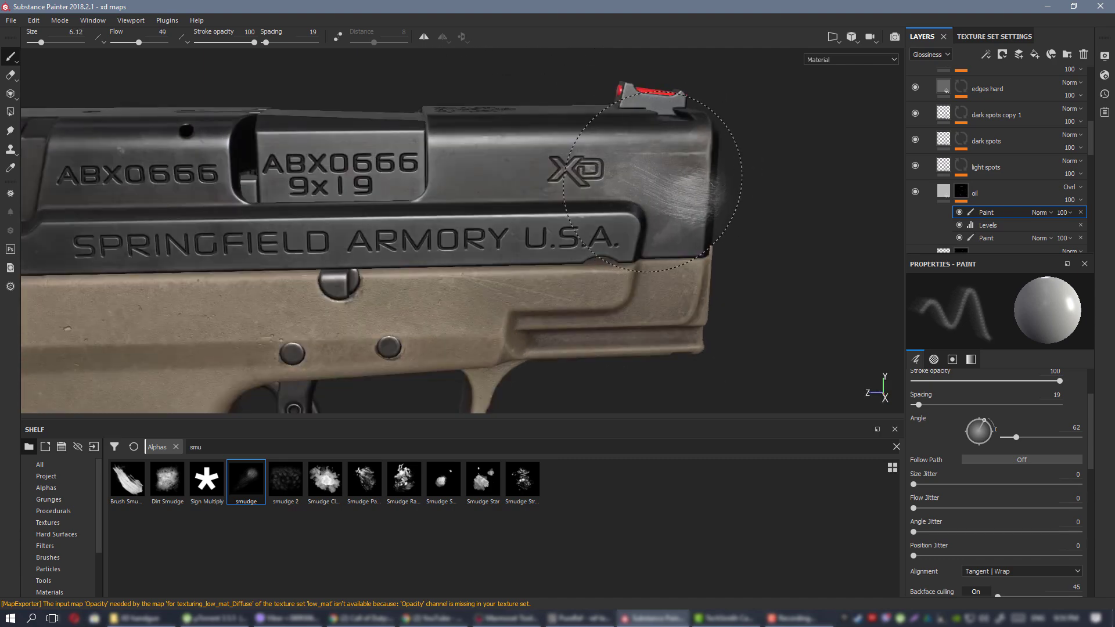
pyautogui.keyDown('ctrl'); pyautogui.moveTo(456, 174); pyautogui.dragTo(485, 174); pyautogui.keyUp('ctrl')
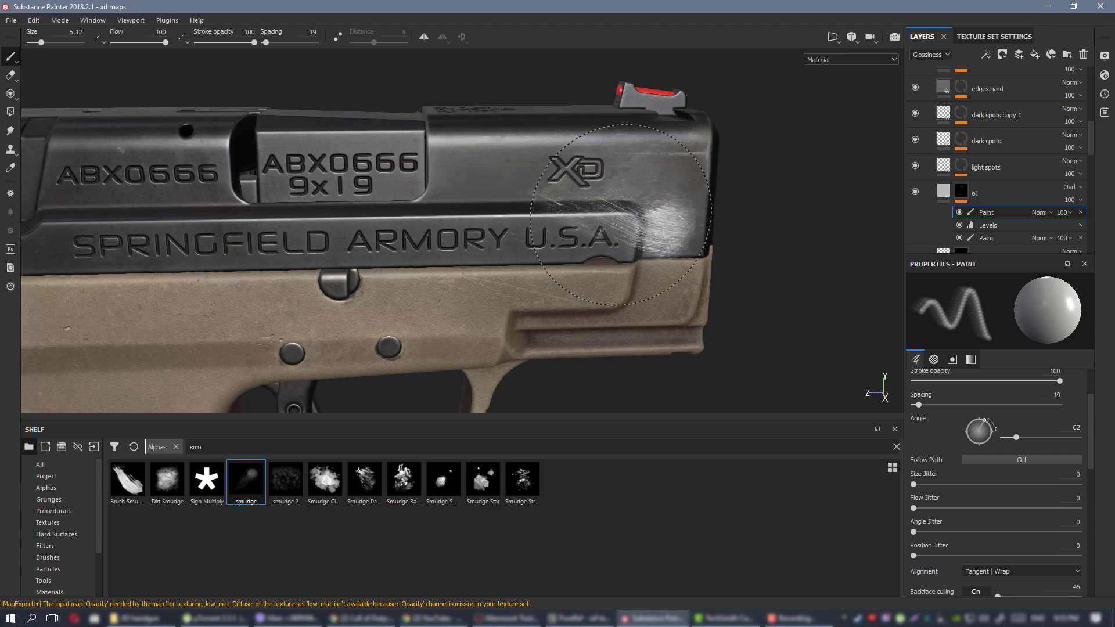
# Rotate the smudge brush's alpha to an angle of 215 for the slide area around the XD logo.
pyautogui.moveTo(672, 372)
pyautogui.keyDown('alt'); pyautogui.mouseDown()
pyautogui.moveTo(549, 258)
pyautogui.moveTo(570, 250)
pyautogui.mouseUp(); pyautogui.keyUp('alt')
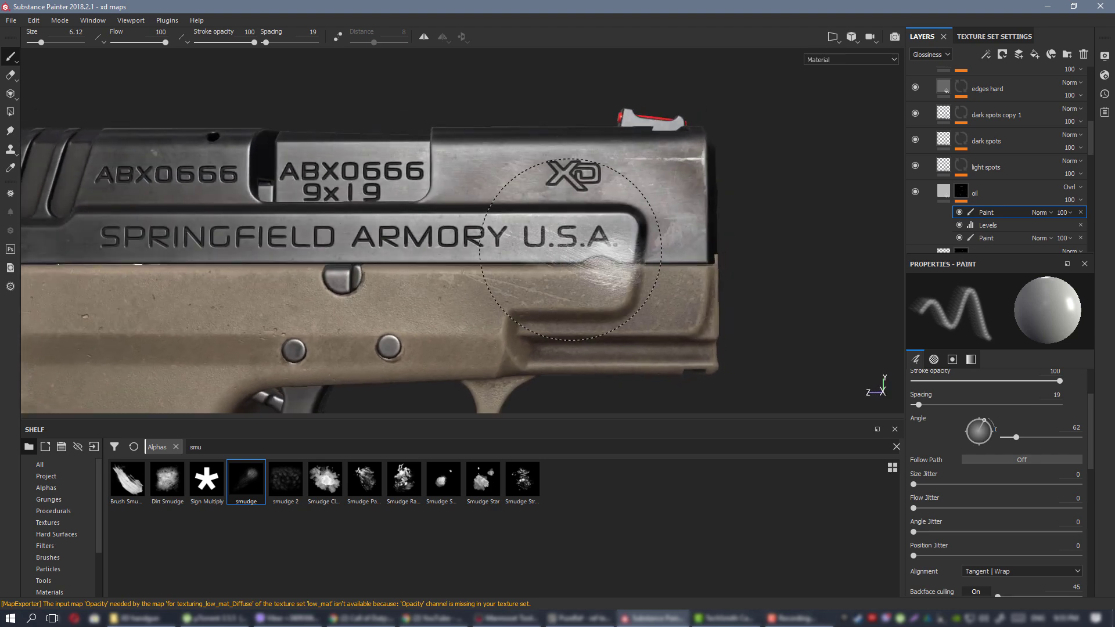
pyautogui.keyDown('ctrl'); pyautogui.moveTo(461, 152); pyautogui.dragTo(461, 66); pyautogui.keyUp('ctrl')
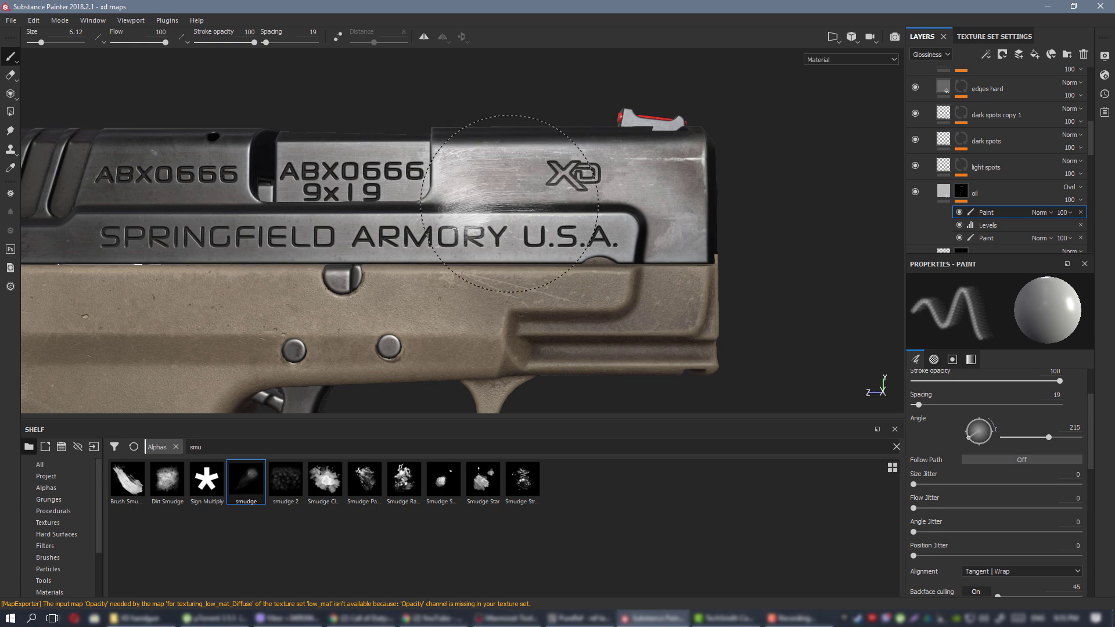
pyautogui.moveTo(509, 203)
pyautogui.keyDown('alt'); pyautogui.mouseDown()
pyautogui.moveTo(524, 278)
pyautogui.moveTo(388, 227)
pyautogui.mouseUp(); pyautogui.keyUp('alt')
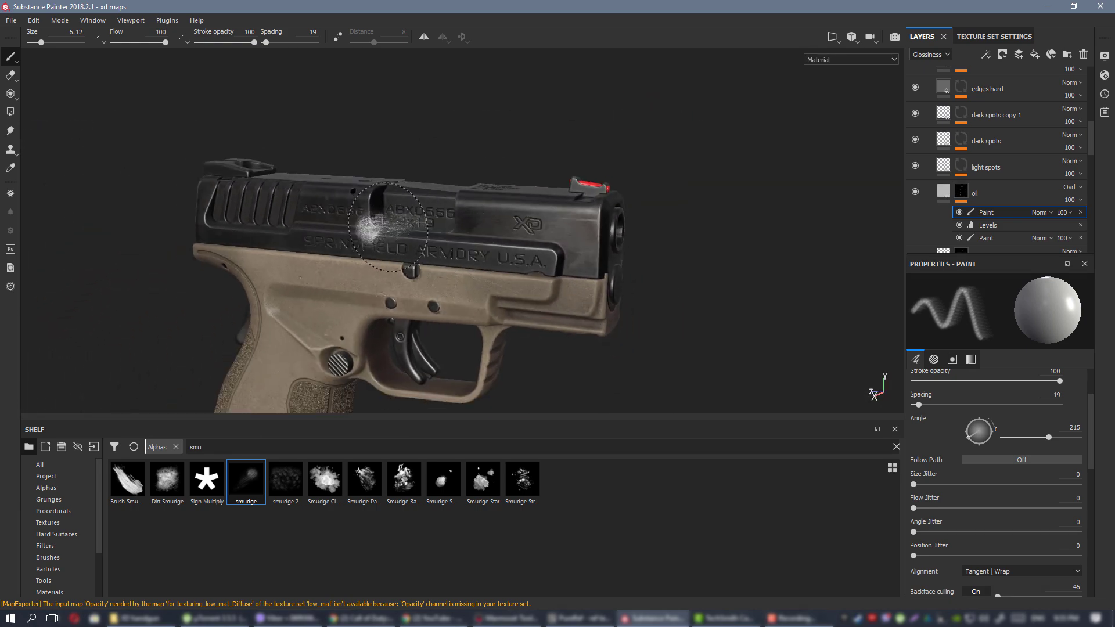
pyautogui.scroll(10, 388, 226)
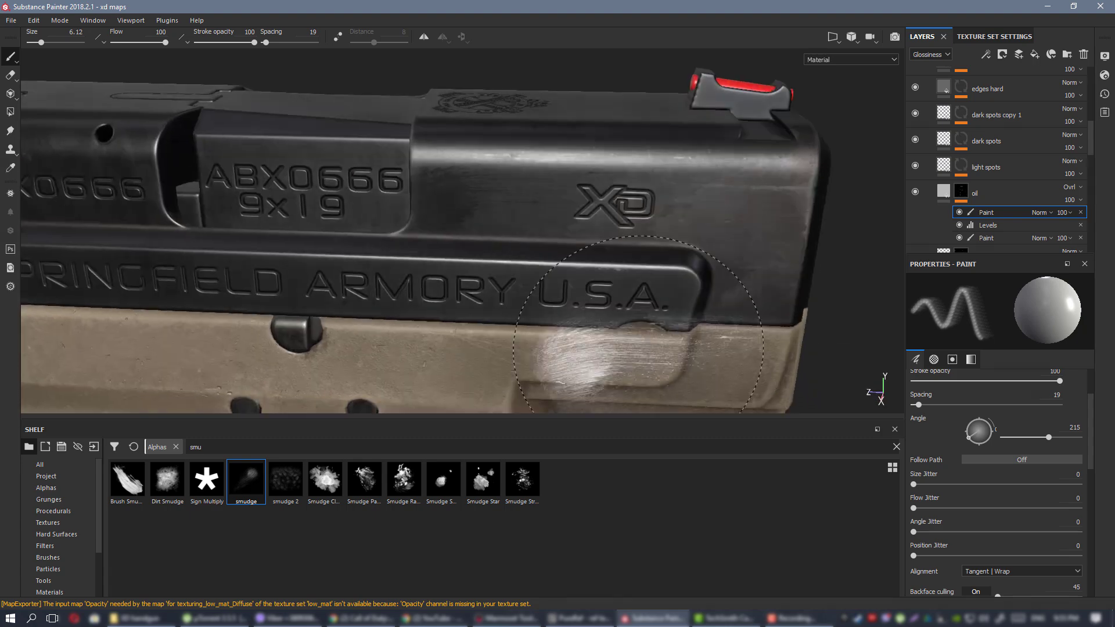
# Erase oil around the XD logo using the Cement 1 eraser at size 1.98 with size and position jitter set to 0.
pyautogui.click(10, 74)
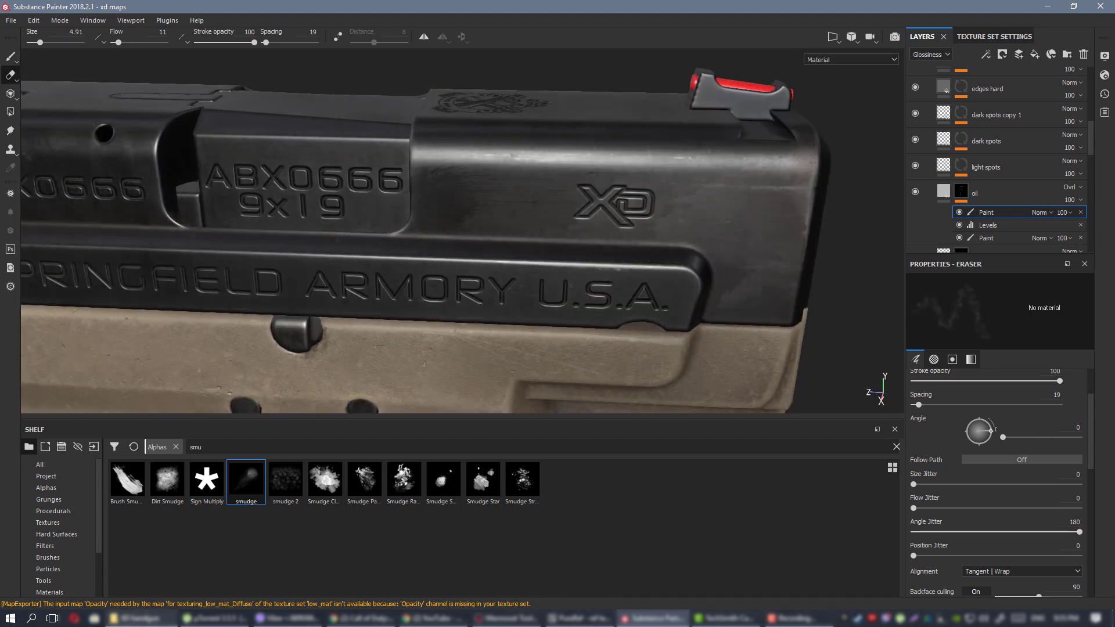
pyautogui.click(58, 557)
pyautogui.click(636, 476)
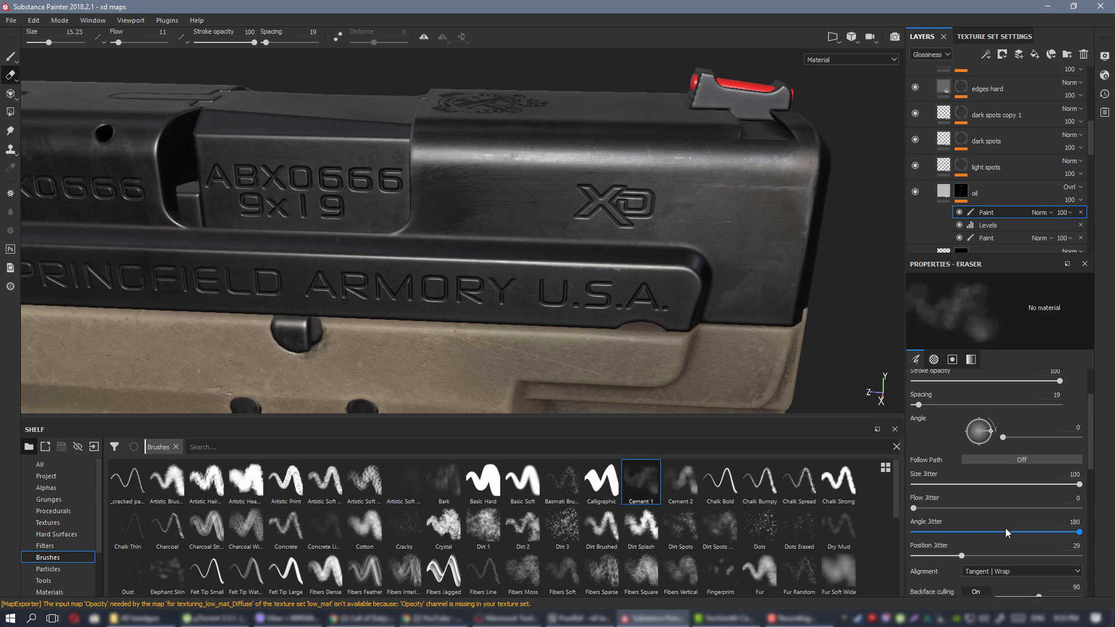
pyautogui.moveTo(946, 555); pyautogui.dragTo(910, 555)
pyautogui.moveTo(932, 485); pyautogui.dragTo(911, 486)
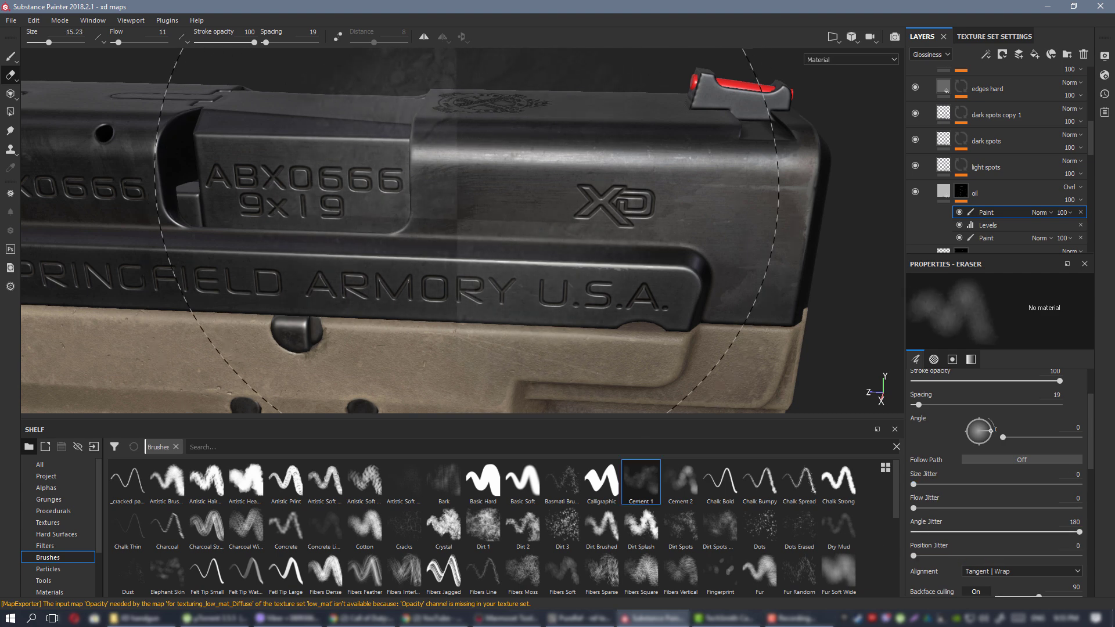
pyautogui.keyDown('ctrl'); pyautogui.moveTo(457, 219); pyautogui.dragTo(406, 218, button='right'); pyautogui.keyUp('ctrl')
pyautogui.click(432, 232)
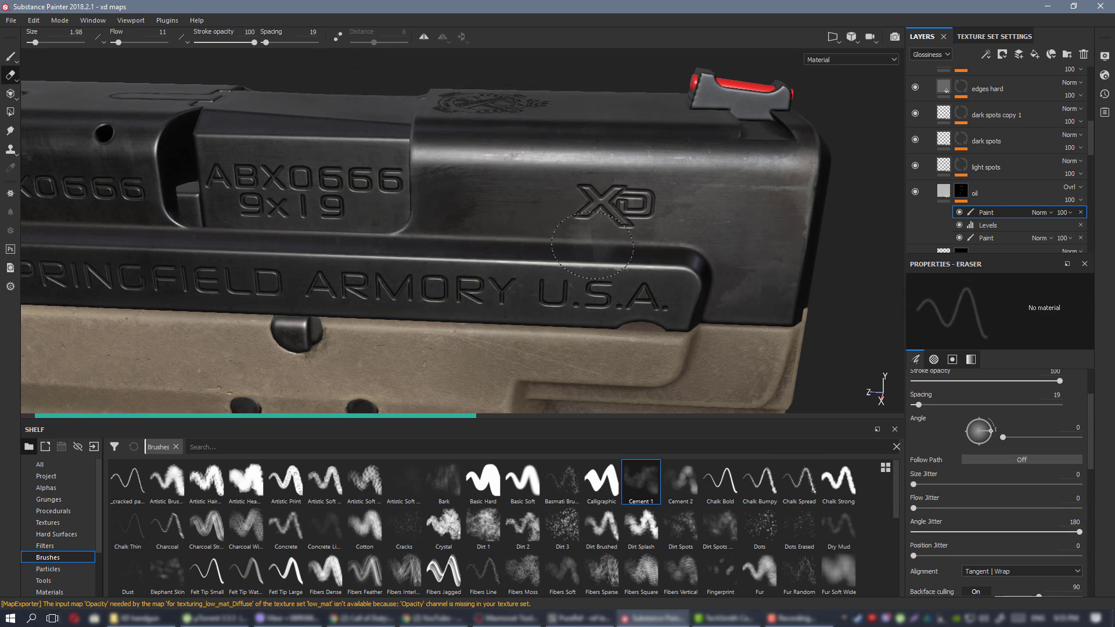
# Set the eraser's flow to 100 for clearing oil from the separate barrel's block engraved ABX0666 9x19.
pyautogui.moveTo(593, 247)
pyautogui.keyDown('alt'); pyautogui.mouseDown()
pyautogui.moveTo(542, 231)
pyautogui.moveTo(599, 252)
pyautogui.mouseUp(); pyautogui.keyUp('alt')
pyautogui.keyDown('alt'); pyautogui.moveTo(599, 252); pyautogui.dragTo(253, 169, button='right'); pyautogui.keyUp('alt')
pyautogui.keyDown('alt'); pyautogui.moveTo(459, 180); pyautogui.dragTo(459, 204); pyautogui.keyUp('alt')
pyautogui.keyDown('alt'); pyautogui.moveTo(459, 203); pyautogui.dragTo(470, 241, button='right'); pyautogui.keyUp('alt')
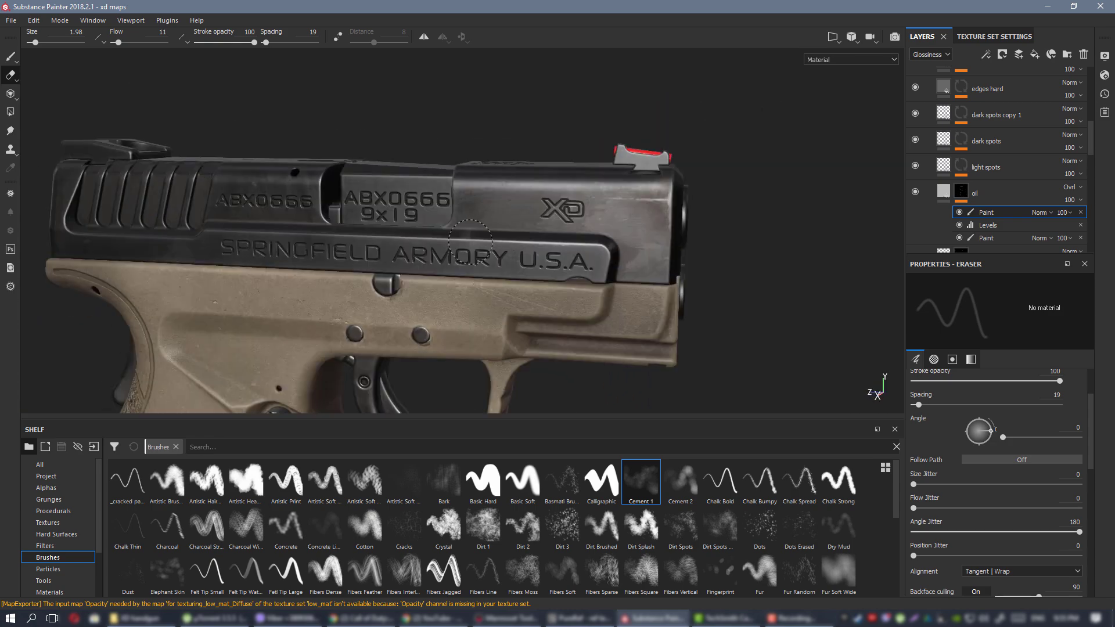
pyautogui.keyDown('alt'); pyautogui.moveTo(458, 260); pyautogui.dragTo(421, 252); pyautogui.keyUp('alt')
pyautogui.keyDown('alt'); pyautogui.moveTo(421, 253); pyautogui.dragTo(254, 177, button='right'); pyautogui.keyUp('alt')
pyautogui.keyDown('alt'); pyautogui.moveTo(253, 176); pyautogui.dragTo(473, 328, button='middle'); pyautogui.keyUp('alt')
pyautogui.keyDown('alt'); pyautogui.moveTo(546, 288); pyautogui.dragTo(325, 270, button='middle'); pyautogui.keyUp('alt')
pyautogui.keyDown('alt'); pyautogui.moveTo(324, 271); pyautogui.dragTo(408, 350, button='right'); pyautogui.keyUp('alt')
pyautogui.moveTo(409, 351)
pyautogui.keyDown('alt'); pyautogui.mouseDown()
pyautogui.moveTo(418, 271)
pyautogui.moveTo(349, 294)
pyautogui.moveTo(367, 294)
pyautogui.mouseUp(); pyautogui.keyUp('alt')
pyautogui.keyDown('alt'); pyautogui.moveTo(461, 308); pyautogui.dragTo(333, 254, button='right'); pyautogui.keyUp('alt')
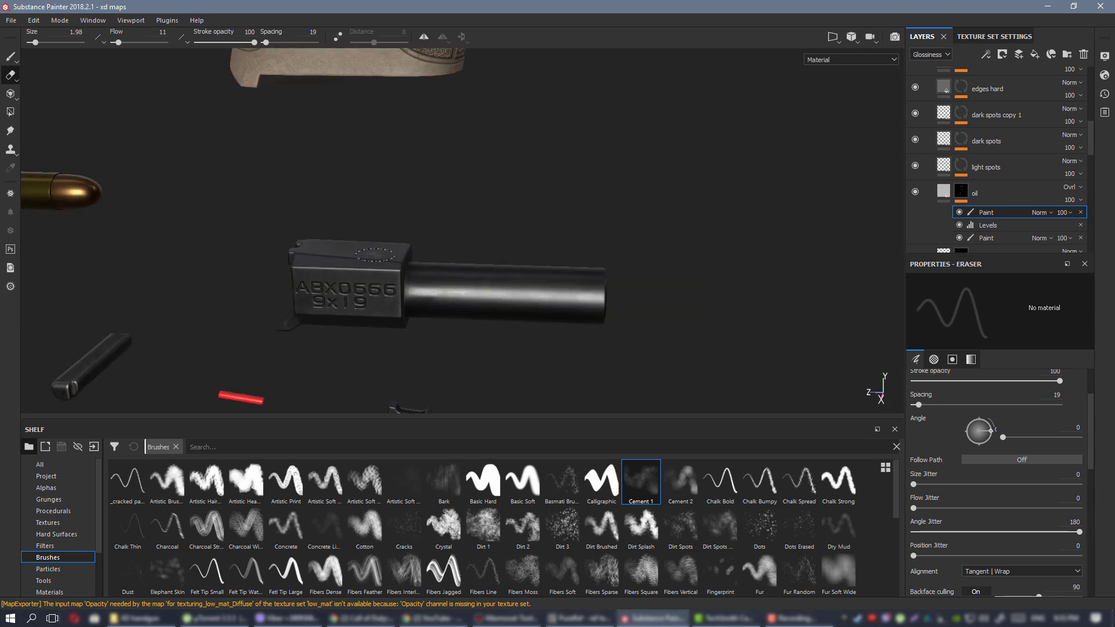
pyautogui.keyDown('ctrl'); pyautogui.moveTo(386, 282); pyautogui.dragTo(437, 282); pyautogui.keyUp('ctrl')
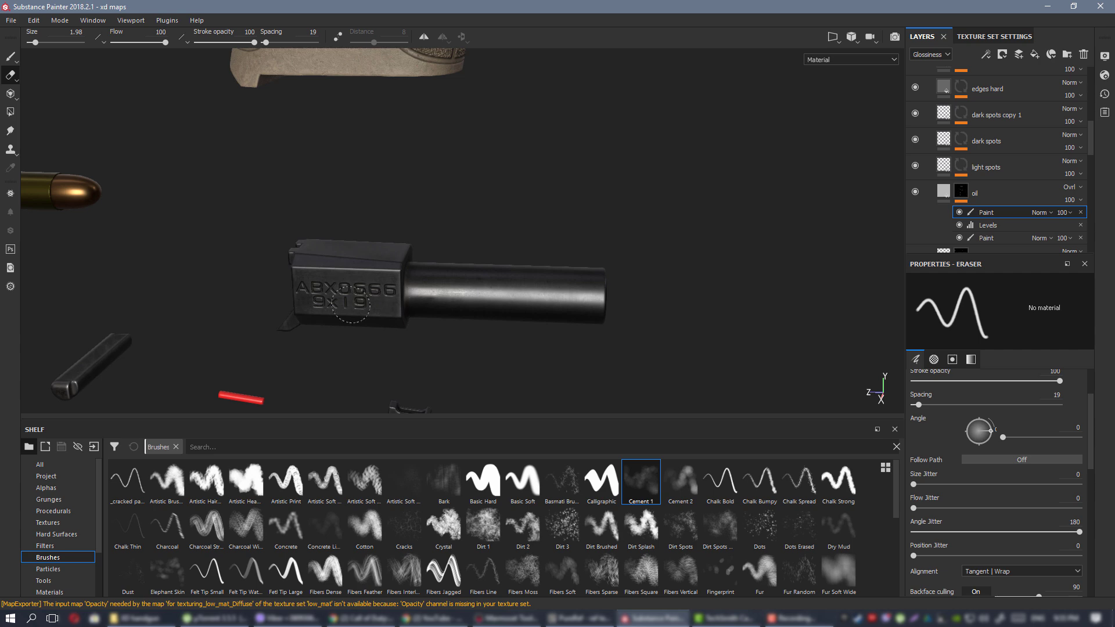
# Examine the oil stains on the separate slide's SPRINGFIELD ARMORY side from several angles.
pyautogui.keyDown('alt'); pyautogui.moveTo(667, 311); pyautogui.dragTo(326, 300, button='right'); pyautogui.keyUp('alt')
pyautogui.keyDown('alt'); pyautogui.moveTo(77, 226); pyautogui.dragTo(326, 72, button='middle'); pyautogui.keyUp('alt')
pyautogui.keyDown('alt'); pyautogui.moveTo(371, 106); pyautogui.dragTo(533, 277, button='middle'); pyautogui.keyUp('alt')
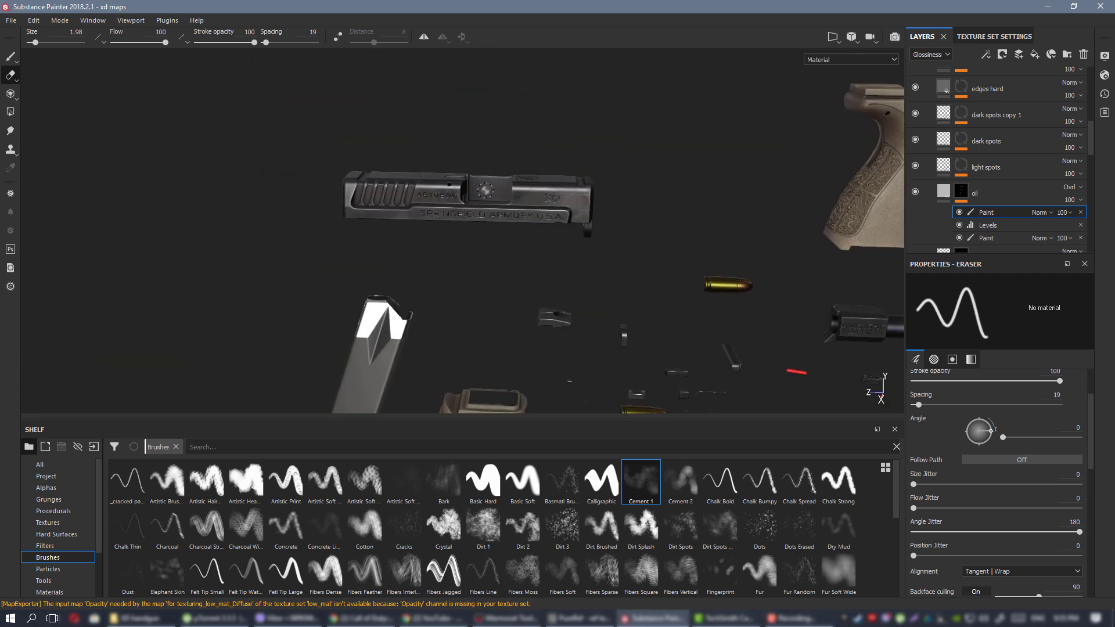
pyautogui.keyDown('alt'); pyautogui.moveTo(485, 191); pyautogui.dragTo(588, 201, button='right'); pyautogui.keyUp('alt')
pyautogui.keyDown('alt'); pyautogui.moveTo(588, 200); pyautogui.dragTo(545, 214); pyautogui.keyUp('alt')
pyautogui.keyDown('alt'); pyautogui.moveTo(545, 214); pyautogui.dragTo(550, 262, button='right'); pyautogui.keyUp('alt')
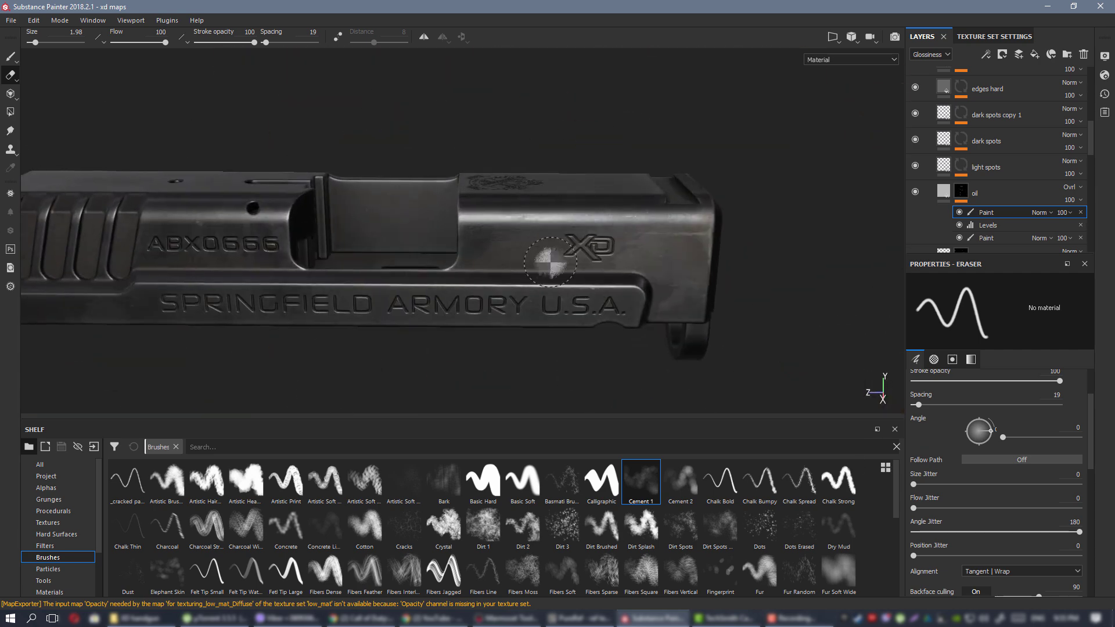
pyautogui.keyDown('alt'); pyautogui.moveTo(550, 263); pyautogui.dragTo(531, 247); pyautogui.keyUp('alt')
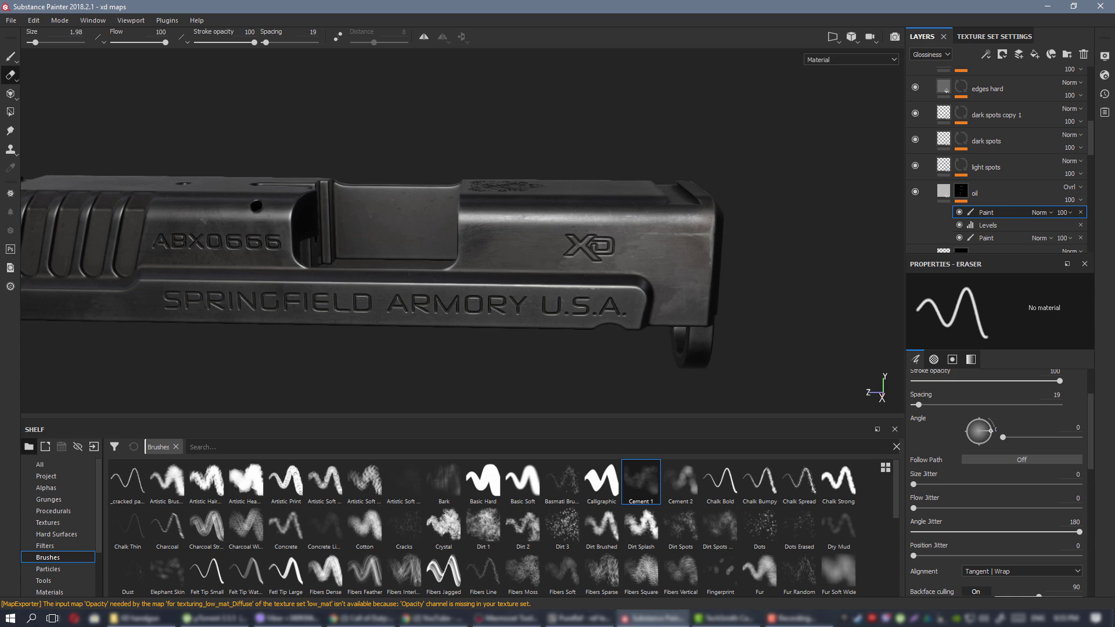
pyautogui.hotkey('alt', 'Tab')
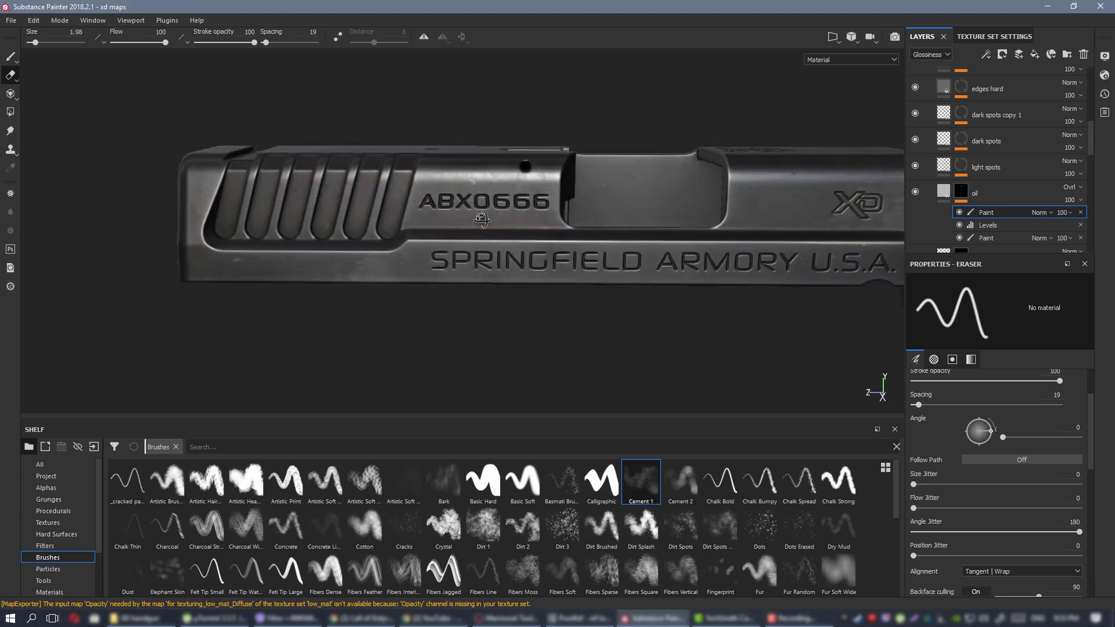
pyautogui.keyDown('alt'); pyautogui.moveTo(441, 226); pyautogui.dragTo(499, 244); pyautogui.keyUp('alt')
pyautogui.scroll(2, 577, 313)
pyautogui.keyDown('alt'); pyautogui.moveTo(577, 314); pyautogui.dragTo(562, 279); pyautogui.keyUp('alt')
pyautogui.scroll(-3, 562, 278)
pyautogui.keyDown('alt'); pyautogui.moveTo(476, 243); pyautogui.dragTo(373, 241, button='middle'); pyautogui.keyUp('alt')
pyautogui.keyDown('alt'); pyautogui.moveTo(373, 241); pyautogui.dragTo(389, 235); pyautogui.keyUp('alt')
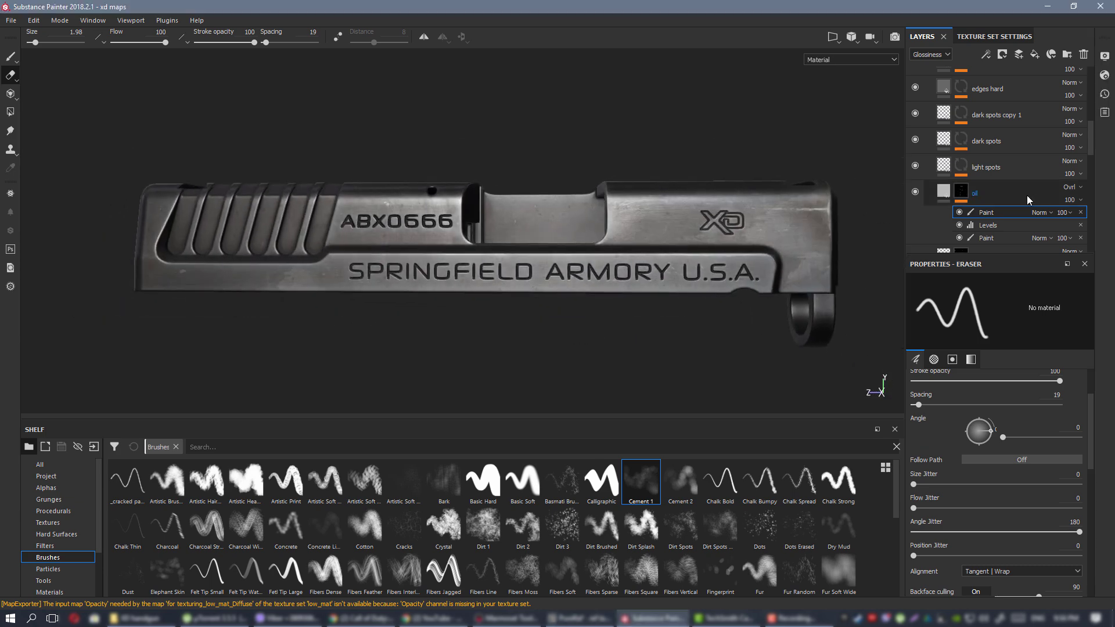
# Choose the edge6 alpha for the oil mask's top Paint effect and switch to the paint brush.
pyautogui.click(959, 213)
pyautogui.click(46, 488)
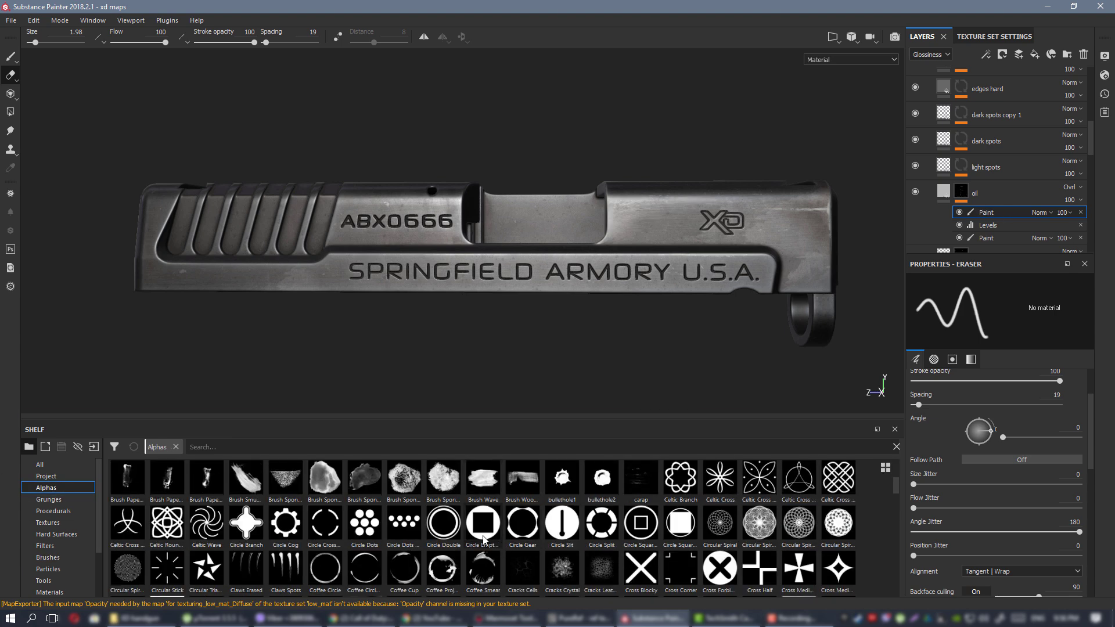
pyautogui.scroll(-3, 483, 540)
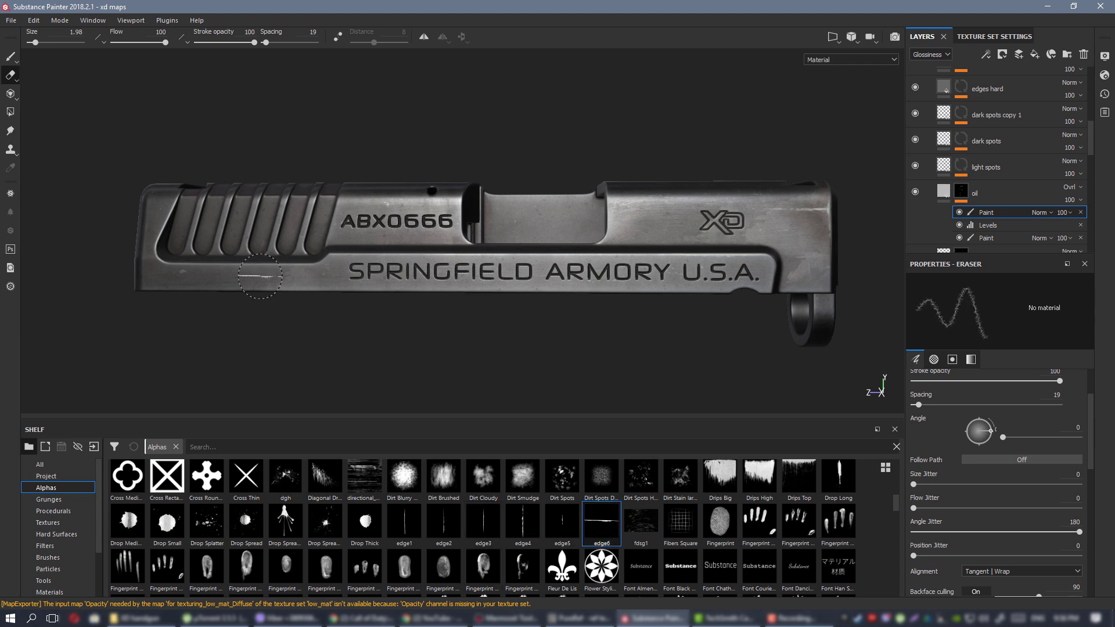
pyautogui.click(11, 57)
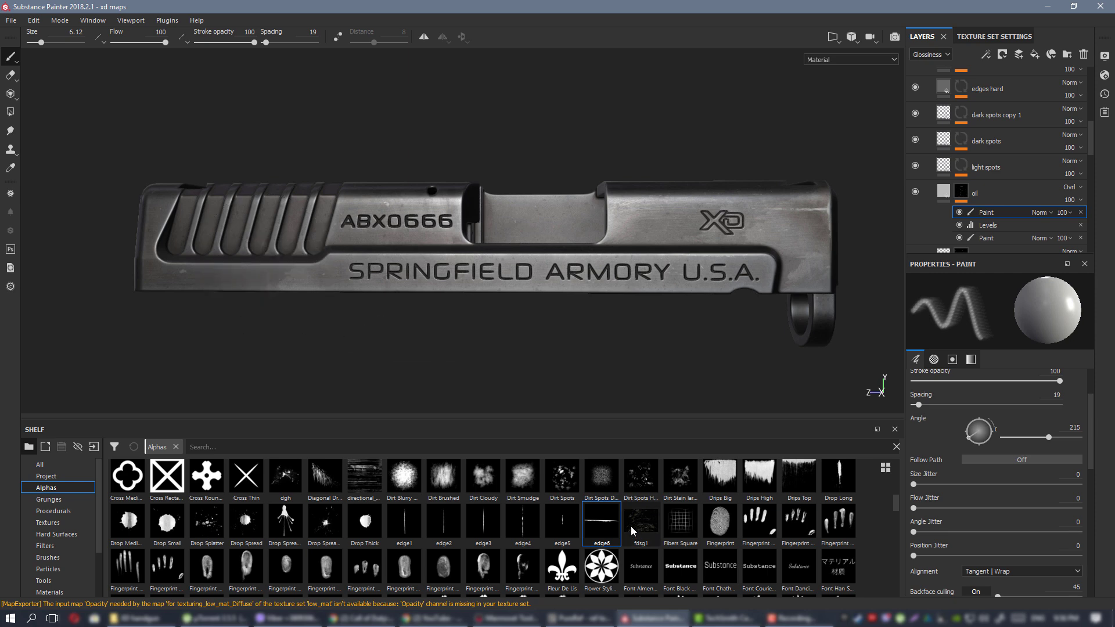
# Set the edge6 brush to angle 178 and size 12.21 along the slide's lower edge beneath the rear serrations.
pyautogui.scroll(2, 337, 306)
pyautogui.keyDown('alt'); pyautogui.moveTo(338, 306); pyautogui.dragTo(330, 307); pyautogui.keyUp('alt')
pyautogui.keyDown('ctrl'); pyautogui.moveTo(259, 301); pyautogui.dragTo(259, 323); pyautogui.keyUp('ctrl')
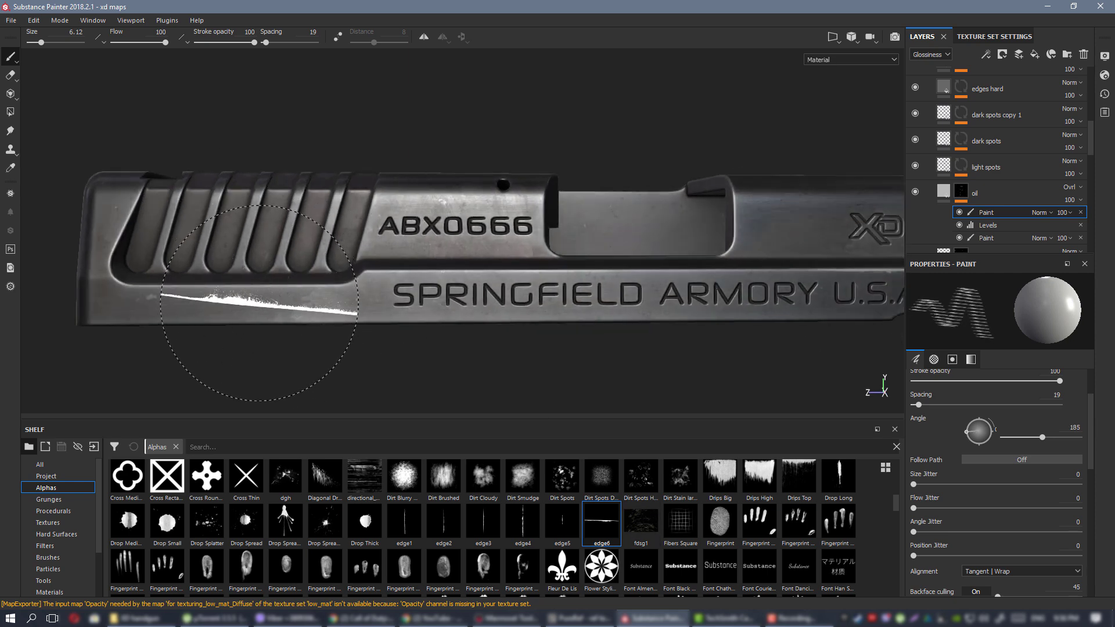
pyautogui.keyDown('ctrl'); pyautogui.moveTo(236, 307); pyautogui.dragTo(271, 307, button='right'); pyautogui.keyUp('ctrl')
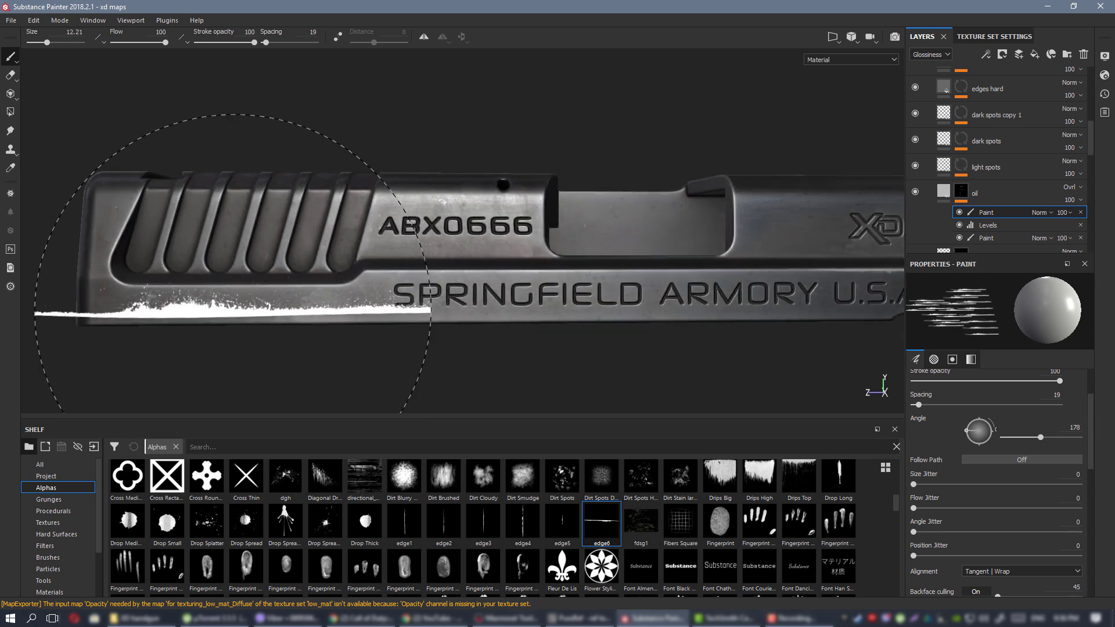
# Lower the brush flow to 34 and stamp the edge6 oil stain along the slide's lower rear edge.
pyautogui.keyDown('ctrl'); pyautogui.moveTo(234, 316); pyautogui.dragTo(211, 316); pyautogui.keyUp('ctrl')
pyautogui.keyDown('ctrl'); pyautogui.moveTo(349, 290); pyautogui.dragTo(305, 291); pyautogui.keyUp('ctrl')
pyautogui.moveTo(420, 262)
pyautogui.keyDown('alt'); pyautogui.mouseDown()
pyautogui.moveTo(419, 238)
pyautogui.moveTo(416, 292)
pyautogui.mouseUp(); pyautogui.keyUp('alt')
pyautogui.keyDown('alt'); pyautogui.moveTo(226, 336); pyautogui.dragTo(281, 317, button='middle'); pyautogui.keyUp('alt')
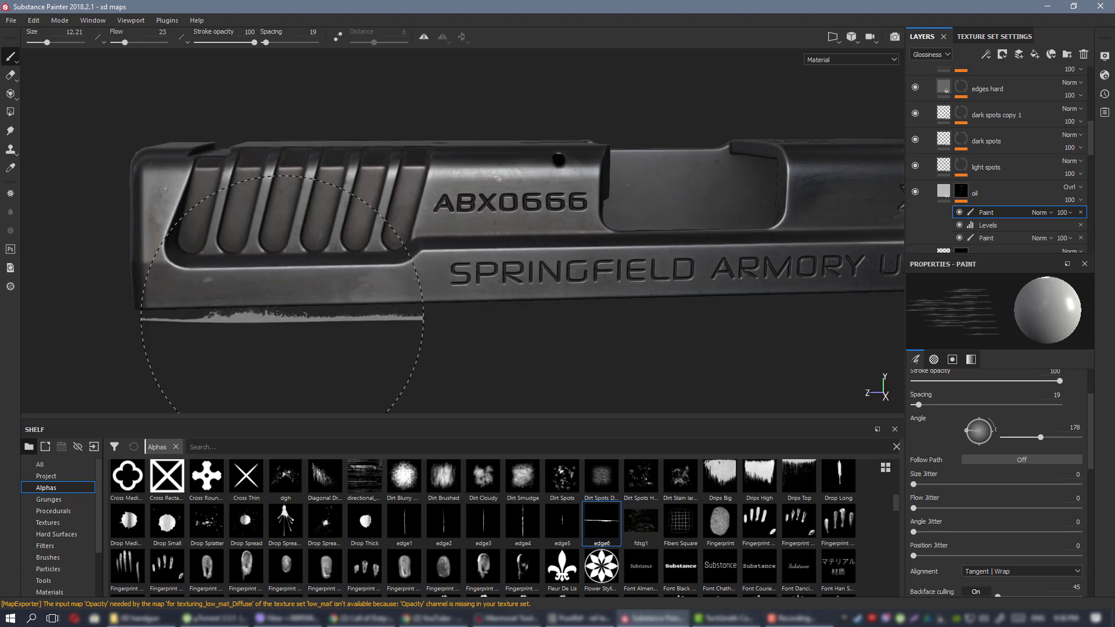
pyautogui.keyDown('ctrl'); pyautogui.moveTo(286, 303); pyautogui.dragTo(293, 303); pyautogui.keyUp('ctrl')
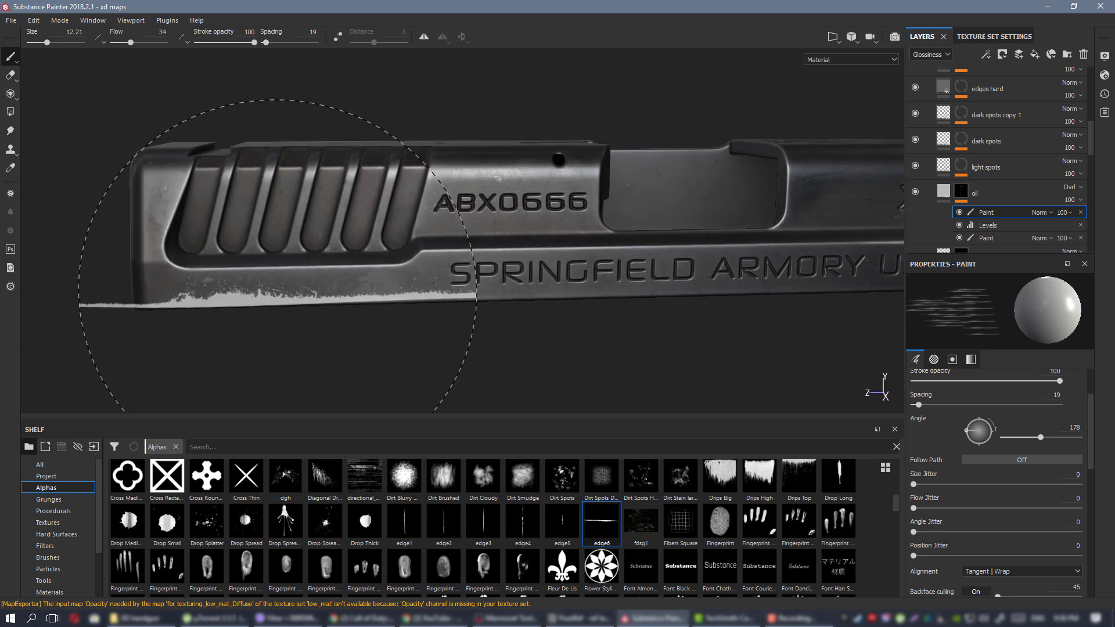
# Soften the oil around the slide's rear serrations using the Cement 1 eraser at size 2.68, with size and position jitter at 0.
pyautogui.keyDown('alt'); pyautogui.moveTo(499, 269); pyautogui.dragTo(379, 230); pyautogui.keyUp('alt')
pyautogui.press('e')
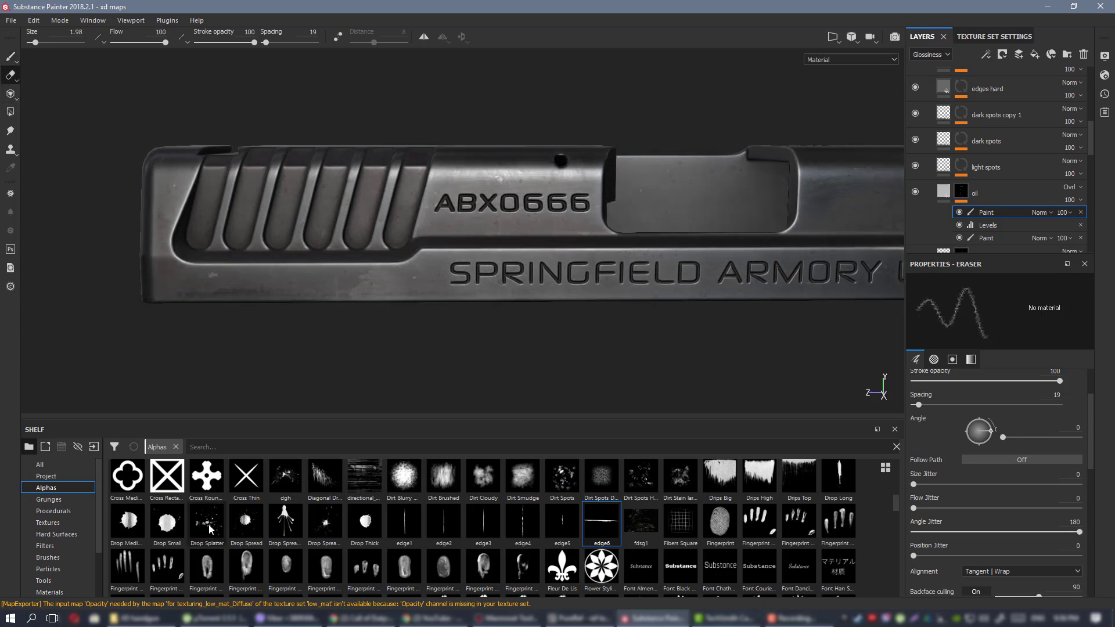
pyautogui.click(48, 557)
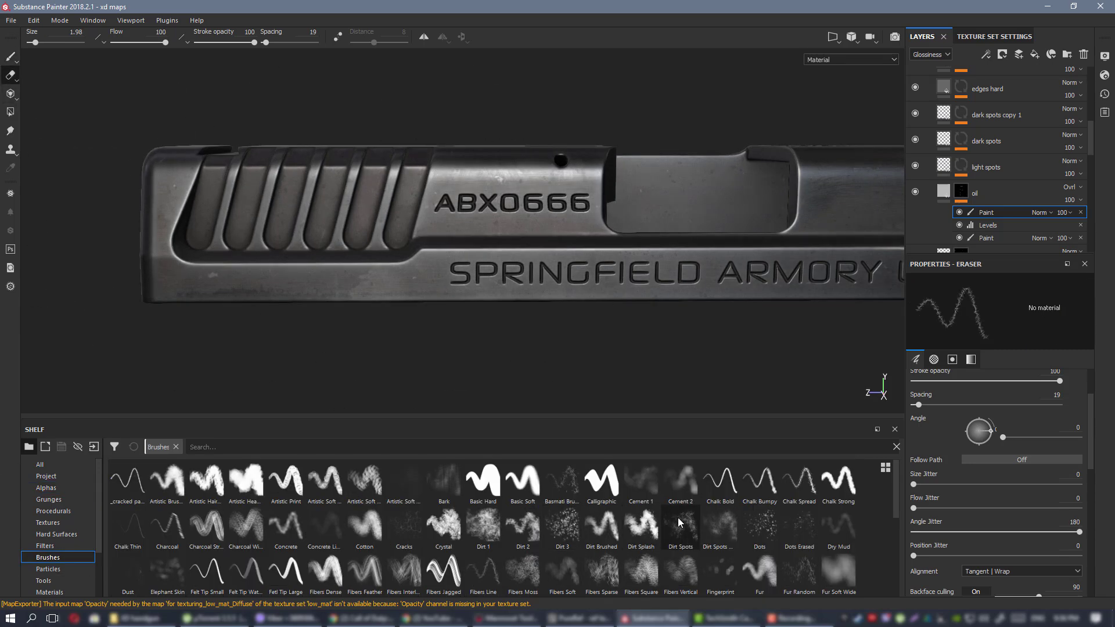
pyautogui.click(651, 483)
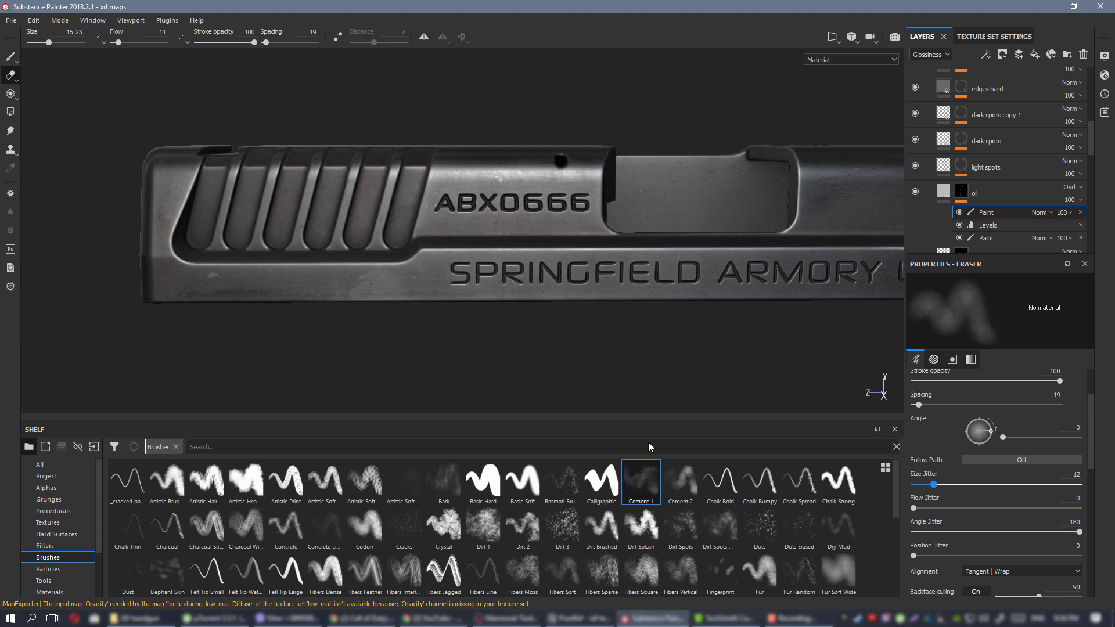
pyautogui.keyDown('ctrl'); pyautogui.moveTo(335, 260); pyautogui.dragTo(279, 260, button='right'); pyautogui.keyUp('ctrl')
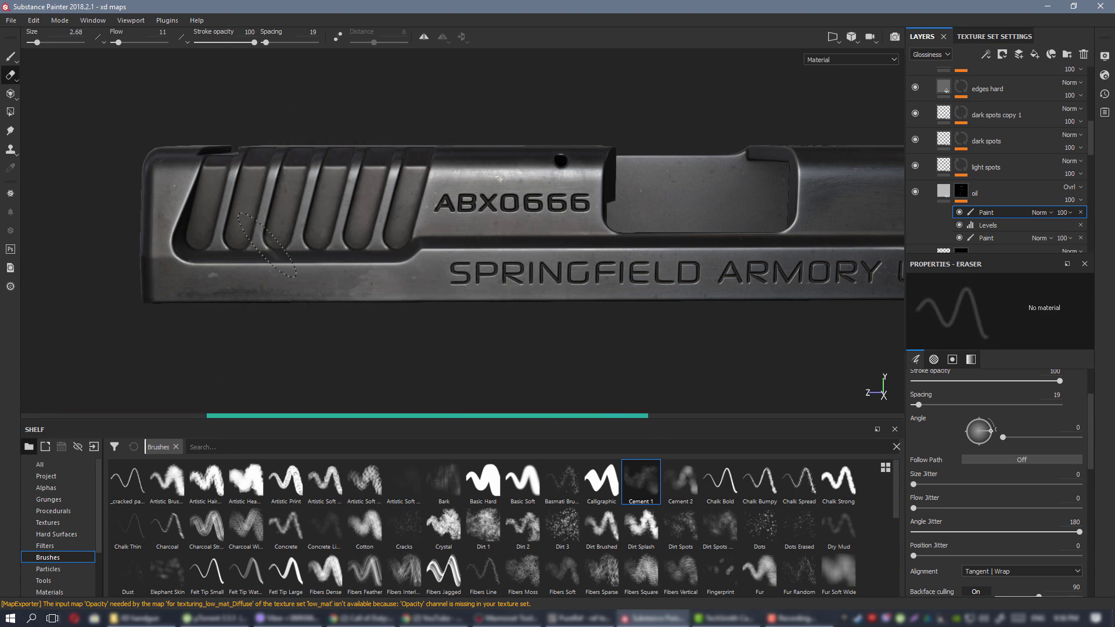
# Examine the oil on both sides of the slide, especially the SUB-COMPACT side, under changing view angles and lighting.
pyautogui.moveTo(339, 293)
pyautogui.keyDown('alt'); pyautogui.mouseDown()
pyautogui.moveTo(409, 233)
pyautogui.moveTo(339, 295)
pyautogui.moveTo(427, 241)
pyautogui.moveTo(383, 186)
pyautogui.moveTo(296, 206)
pyautogui.mouseUp(); pyautogui.keyUp('alt')
pyautogui.scroll(-1, 262, 214)
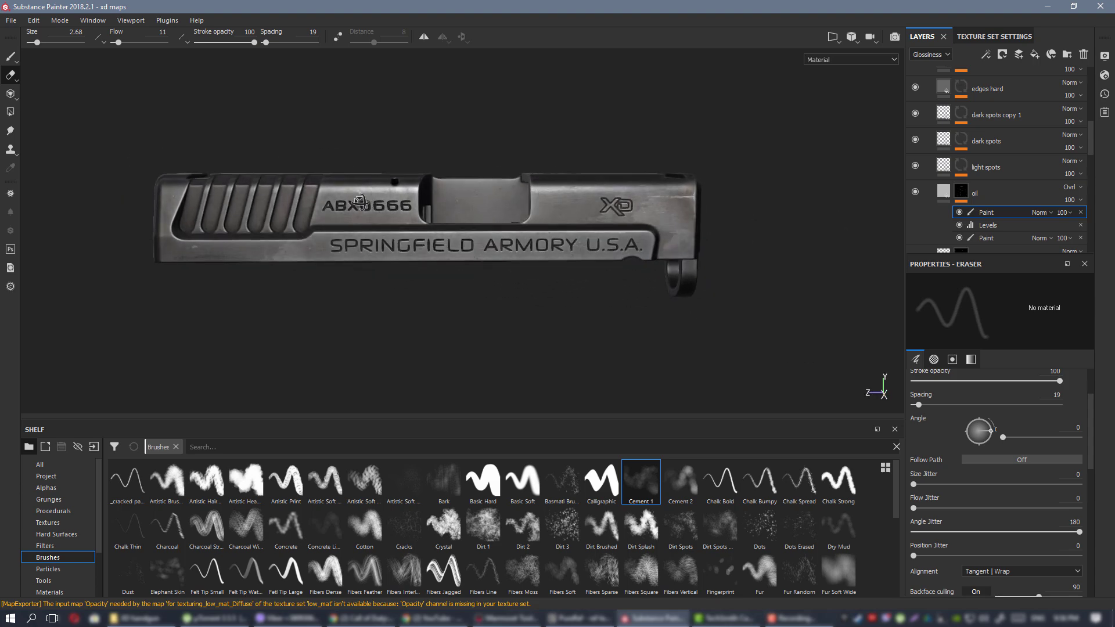
pyautogui.keyDown('alt'); pyautogui.moveTo(383, 216); pyautogui.dragTo(534, 199); pyautogui.keyUp('alt')
pyautogui.keyDown('shift'); pyautogui.moveTo(534, 199); pyautogui.dragTo(508, 191, button='right'); pyautogui.keyUp('shift')
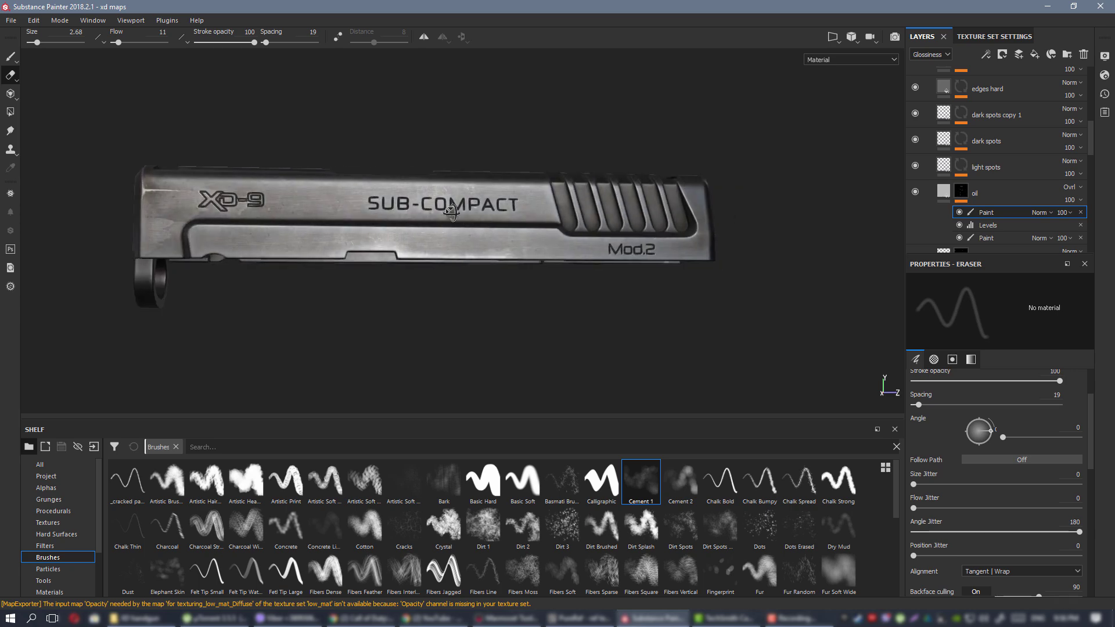
pyautogui.scroll(1, 522, 204)
pyautogui.keyDown('alt'); pyautogui.moveTo(522, 205); pyautogui.dragTo(534, 226); pyautogui.keyUp('alt')
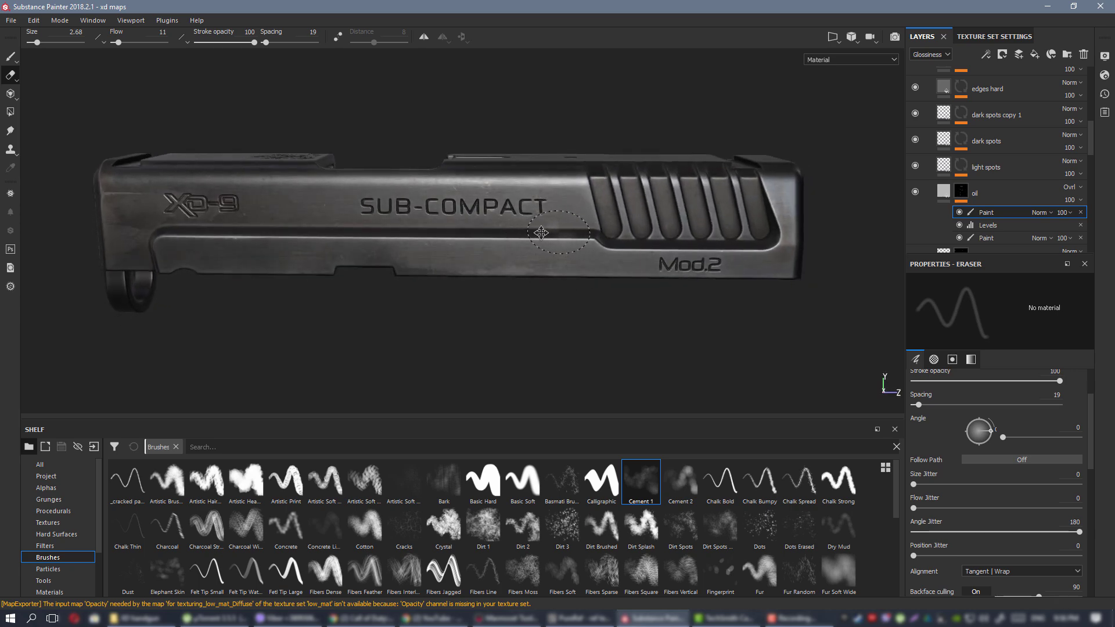
pyautogui.keyDown('alt'); pyautogui.moveTo(541, 233); pyautogui.dragTo(474, 239, button='middle'); pyautogui.keyUp('alt')
pyautogui.keyDown('alt'); pyautogui.moveTo(503, 227); pyautogui.dragTo(533, 216); pyautogui.keyUp('alt')
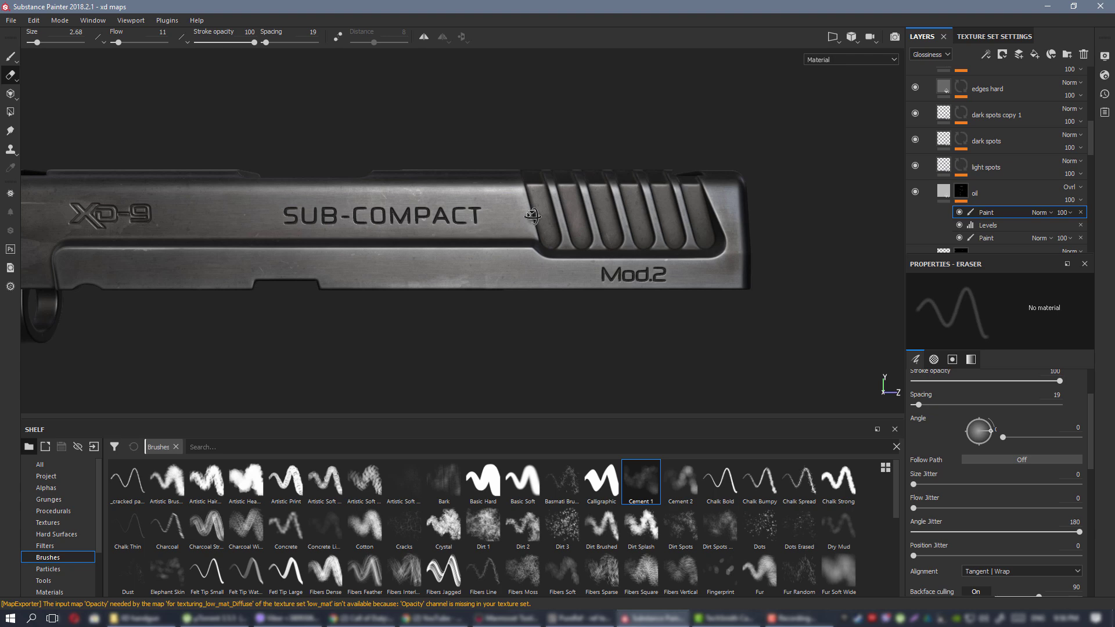
pyautogui.scroll(-2, 531, 216)
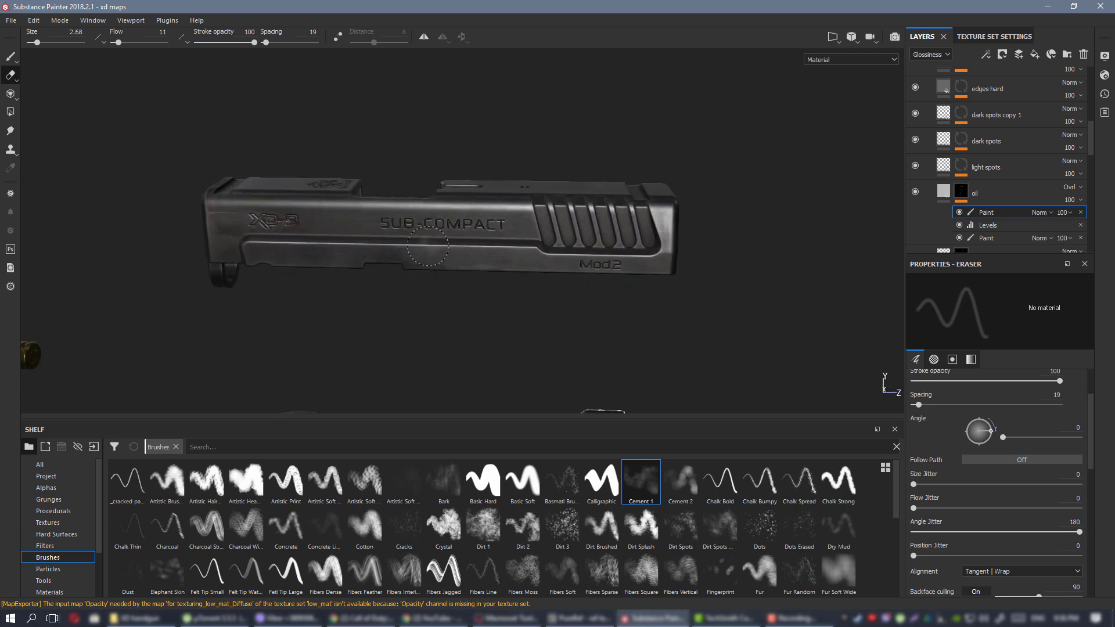
pyautogui.scroll(2, 428, 246)
pyautogui.keyDown('alt'); pyautogui.moveTo(519, 237); pyautogui.dragTo(552, 232); pyautogui.keyUp('alt')
pyautogui.keyDown('alt'); pyautogui.moveTo(552, 232); pyautogui.dragTo(89, 189, button='right'); pyautogui.keyUp('alt')
pyautogui.keyDown('alt'); pyautogui.keyDown('shift'); pyautogui.moveTo(90, 189); pyautogui.dragTo(98, 189); pyautogui.keyUp('shift'); pyautogui.keyUp('alt')
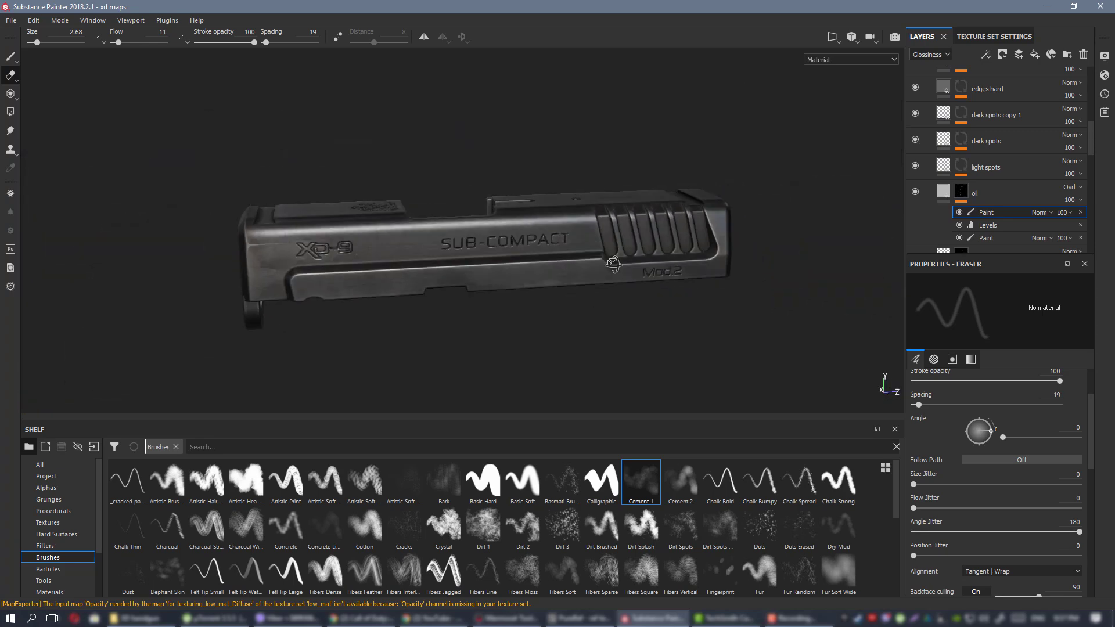
pyautogui.keyDown('alt'); pyautogui.moveTo(612, 265); pyautogui.dragTo(560, 261); pyautogui.keyUp('alt')
pyautogui.scroll(2, 499, 249)
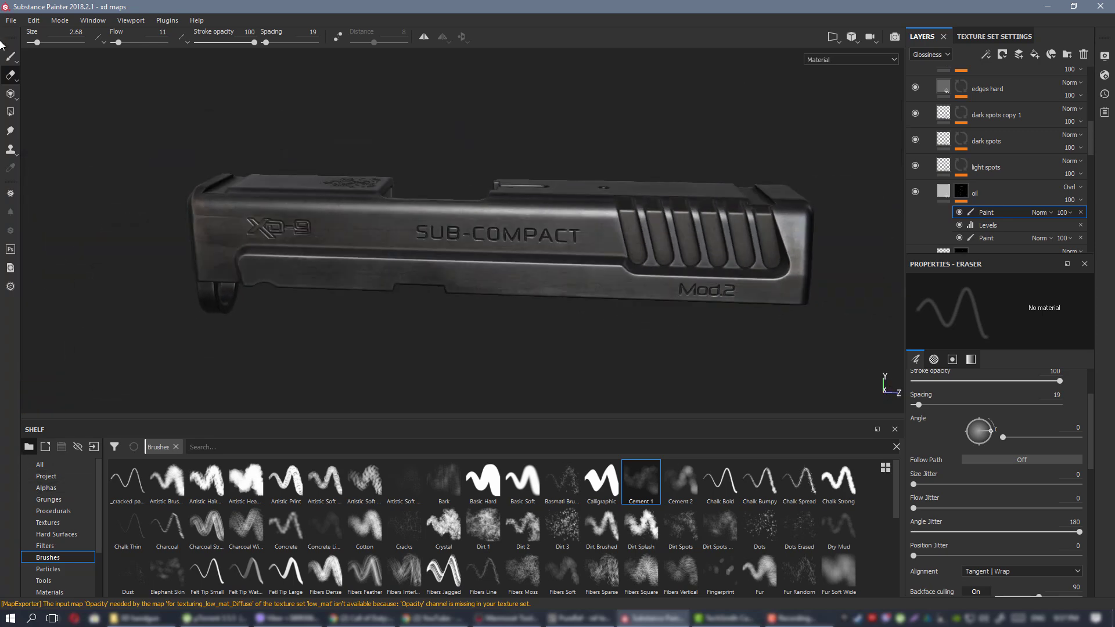
# Switch to the paint brush, look through the alphas and choose _fingerprints1.
pyautogui.click(18, 56)
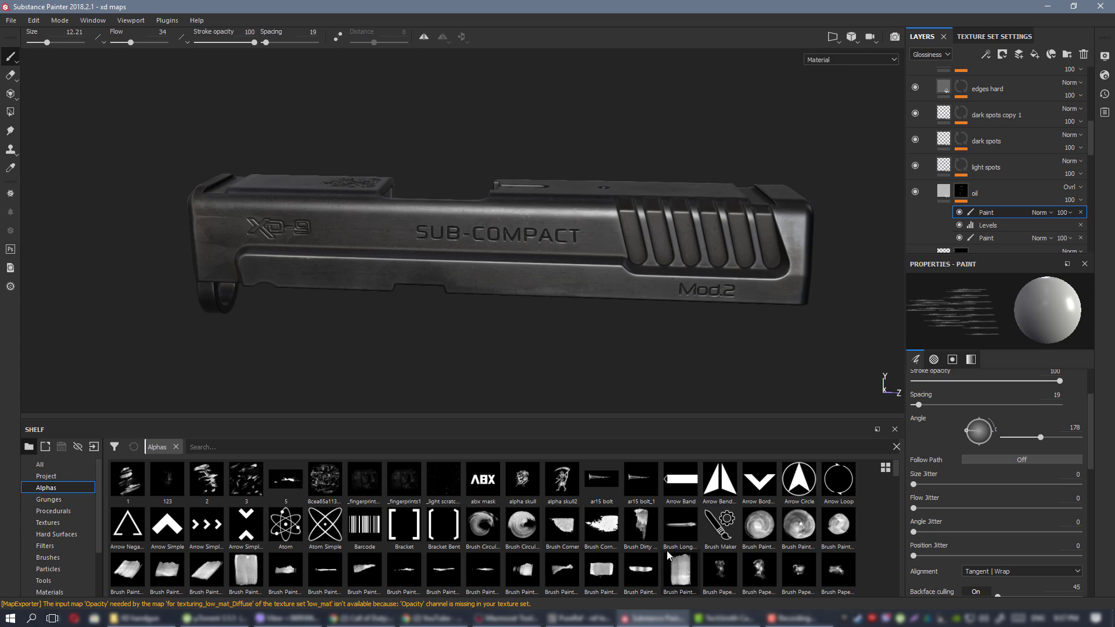
pyautogui.moveTo(572, 525)
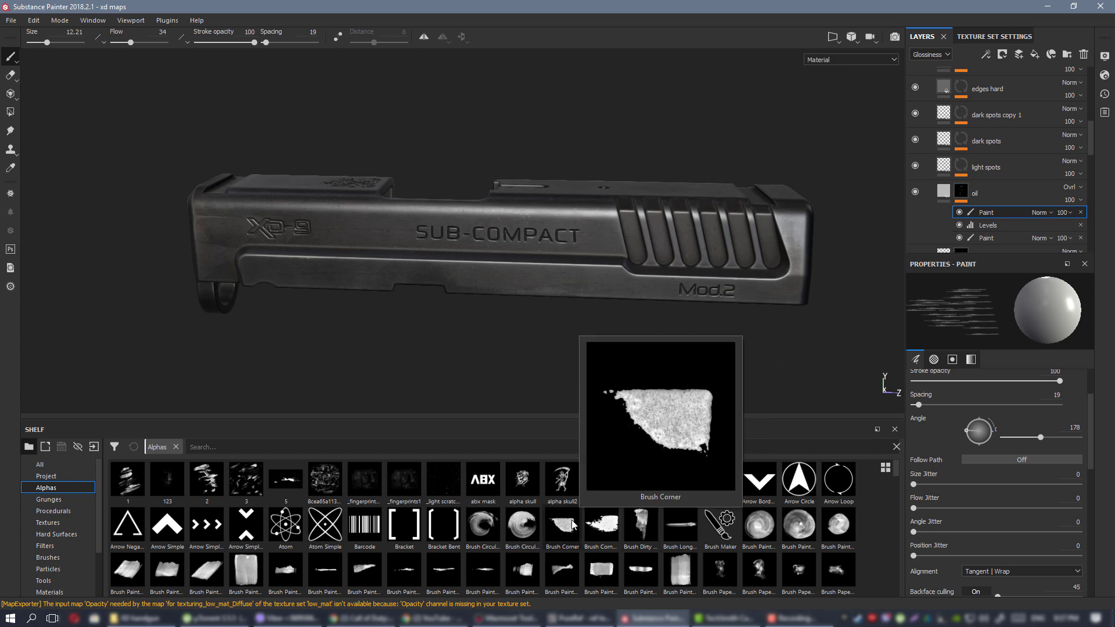
pyautogui.moveTo(393, 479)
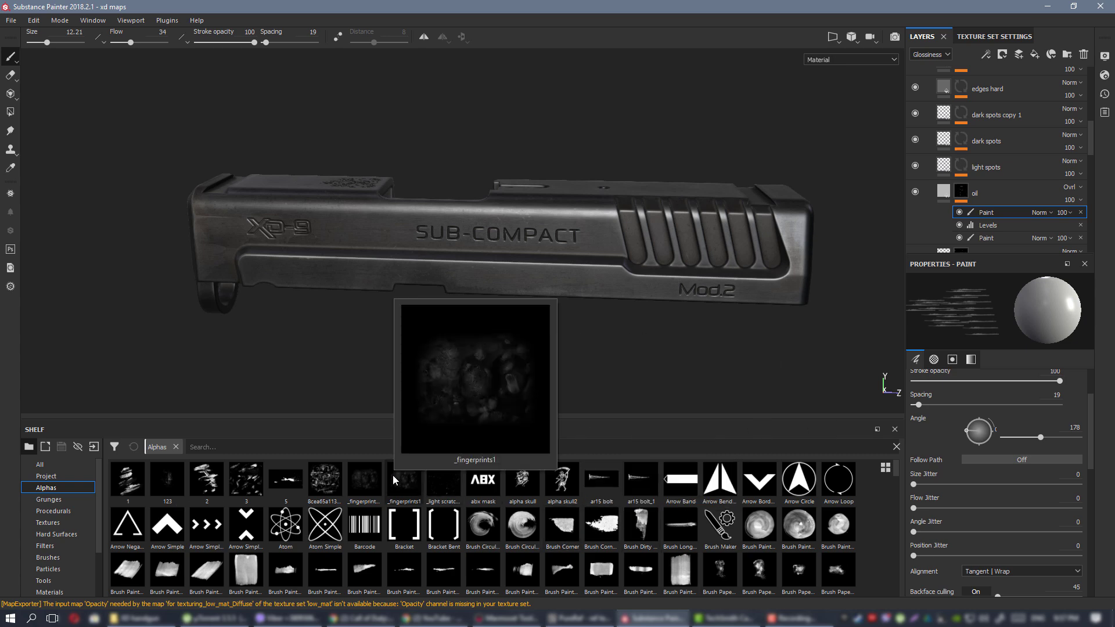
pyautogui.click(393, 480)
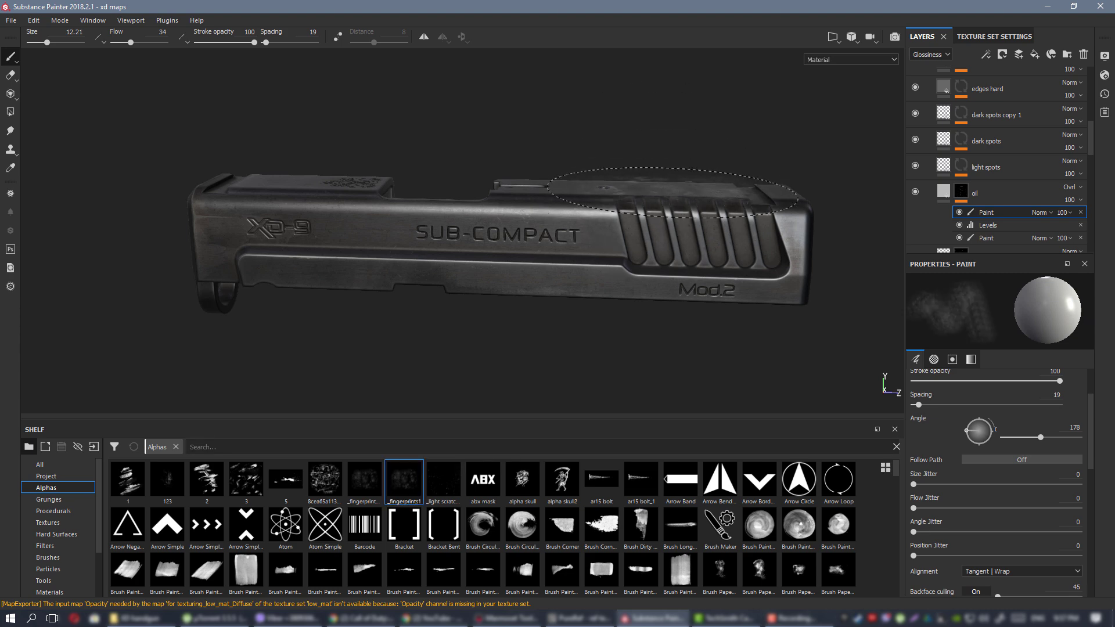
# Set the fingerprint brush to size 36.16 and flow 100 over the top of the slide.
pyautogui.scroll(3, 607, 206)
pyautogui.moveTo(618, 223)
pyautogui.keyDown('alt'); pyautogui.mouseDown()
pyautogui.moveTo(645, 280)
pyautogui.moveTo(649, 378)
pyautogui.mouseUp(); pyautogui.keyUp('alt')
pyautogui.moveTo(591, 201)
pyautogui.keyDown('alt'); pyautogui.mouseDown()
pyautogui.moveTo(549, 202)
pyautogui.moveTo(543, 215)
pyautogui.moveTo(587, 209)
pyautogui.moveTo(576, 208)
pyautogui.mouseUp(); pyautogui.keyUp('alt')
pyautogui.keyDown('ctrl'); pyautogui.moveTo(571, 207); pyautogui.dragTo(656, 207, button='right'); pyautogui.keyUp('ctrl')
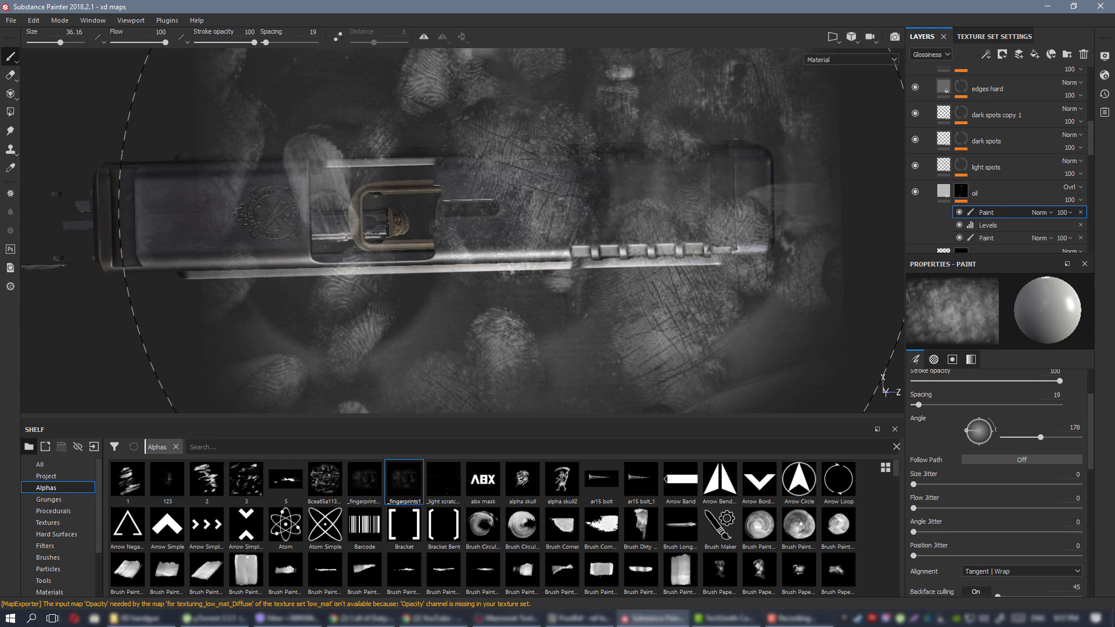
# Reduce the fingerprint brush to size 1.72 and examine the slide's top and ABX0666 side under changed lighting.
pyautogui.keyDown('ctrl'); pyautogui.moveTo(496, 193); pyautogui.dragTo(407, 193, button='right'); pyautogui.keyUp('ctrl')
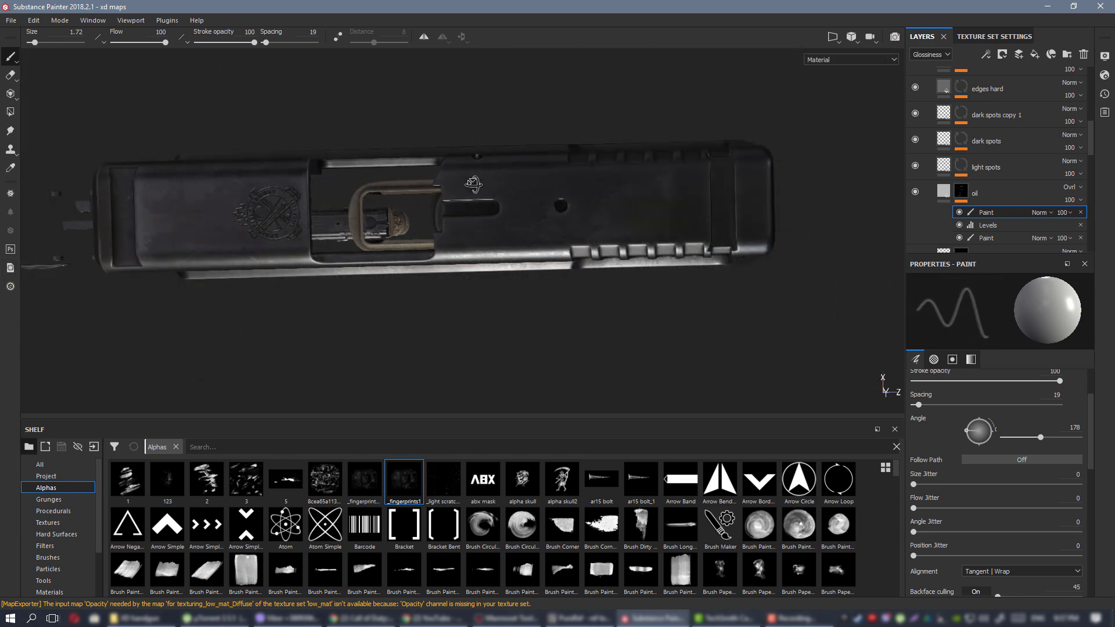
pyautogui.moveTo(473, 185)
pyautogui.keyDown('alt'); pyautogui.mouseDown()
pyautogui.moveTo(294, 167)
pyautogui.moveTo(444, 254)
pyautogui.moveTo(610, 272)
pyautogui.moveTo(577, 239)
pyautogui.moveTo(582, 256)
pyautogui.moveTo(540, 256)
pyautogui.moveTo(573, 238)
pyautogui.moveTo(604, 241)
pyautogui.moveTo(594, 251)
pyautogui.moveTo(603, 240)
pyautogui.moveTo(524, 249)
pyautogui.mouseUp(); pyautogui.keyUp('alt')
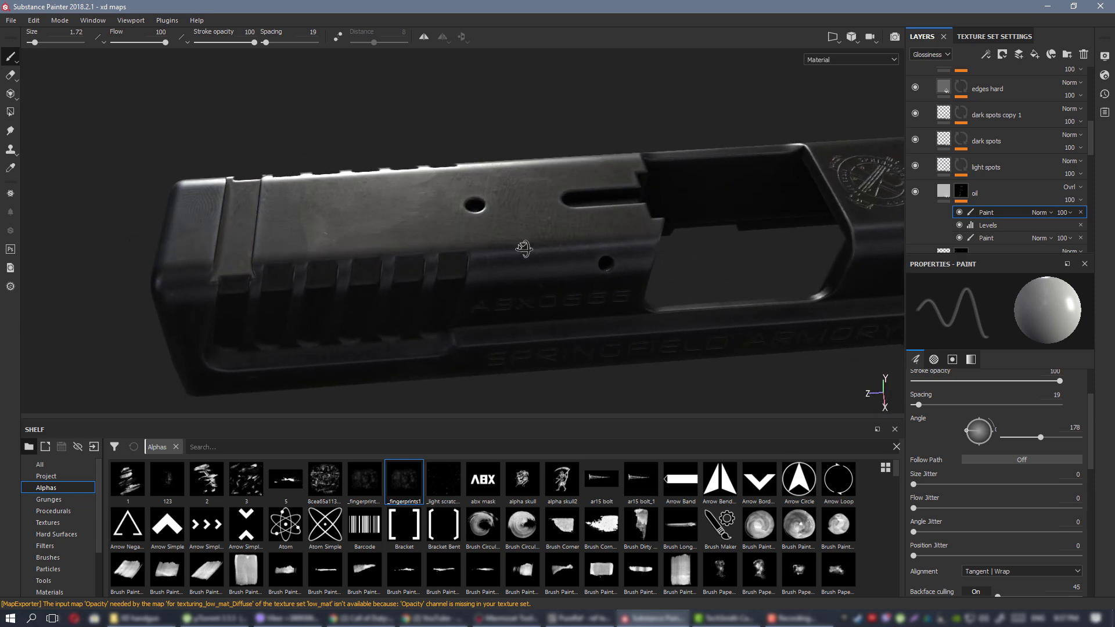
pyautogui.keyDown('shift'); pyautogui.moveTo(523, 248); pyautogui.dragTo(439, 238, button='right'); pyautogui.keyUp('shift')
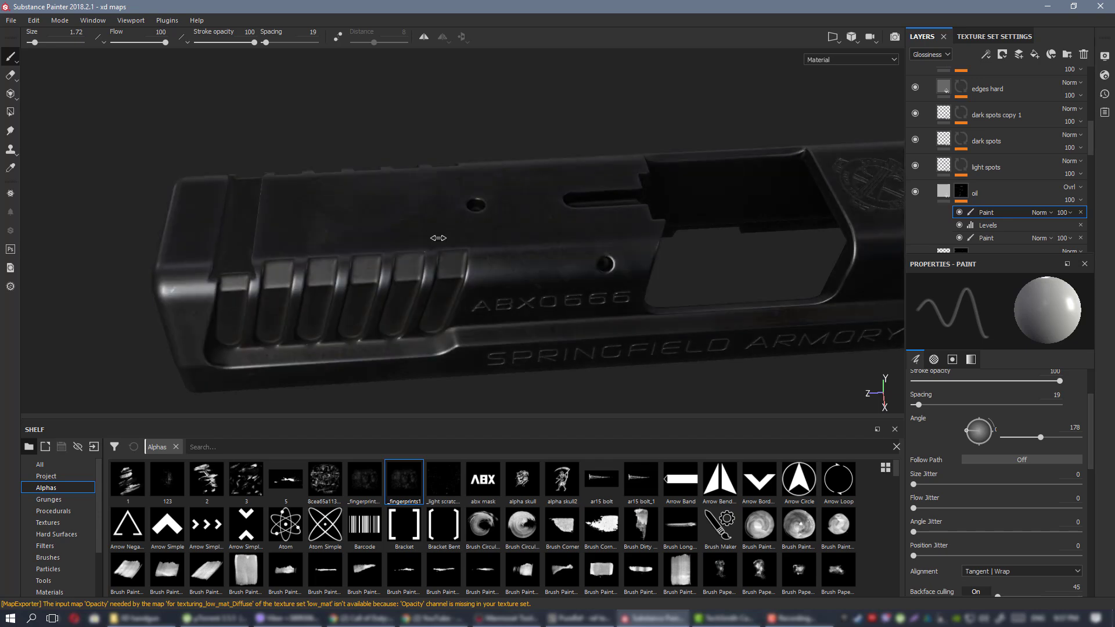
pyautogui.keyDown('alt'); pyautogui.moveTo(438, 238); pyautogui.dragTo(523, 282); pyautogui.keyUp('alt')
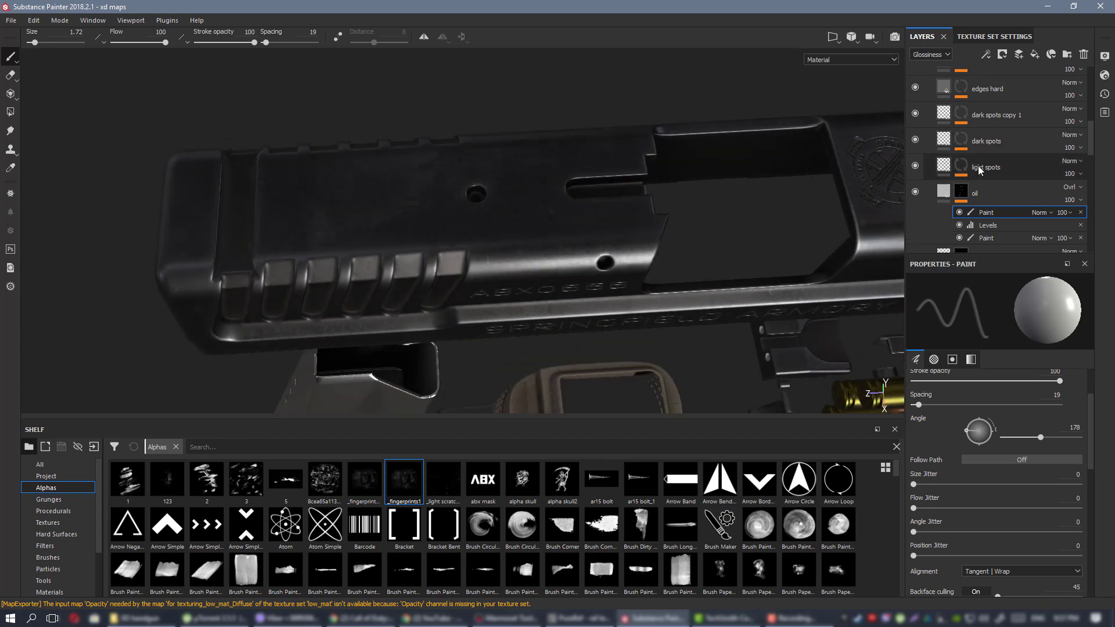
# Display the oil layer's mask and toggle its upper Paint effect to compare what that effect contributes.
pyautogui.keyDown('alt'); pyautogui.click(960, 191); pyautogui.keyUp('alt')
pyautogui.moveTo(552, 234)
pyautogui.keyDown('alt'); pyautogui.mouseDown()
pyautogui.moveTo(555, 208)
pyautogui.moveTo(619, 267)
pyautogui.mouseUp(); pyautogui.keyUp('alt')
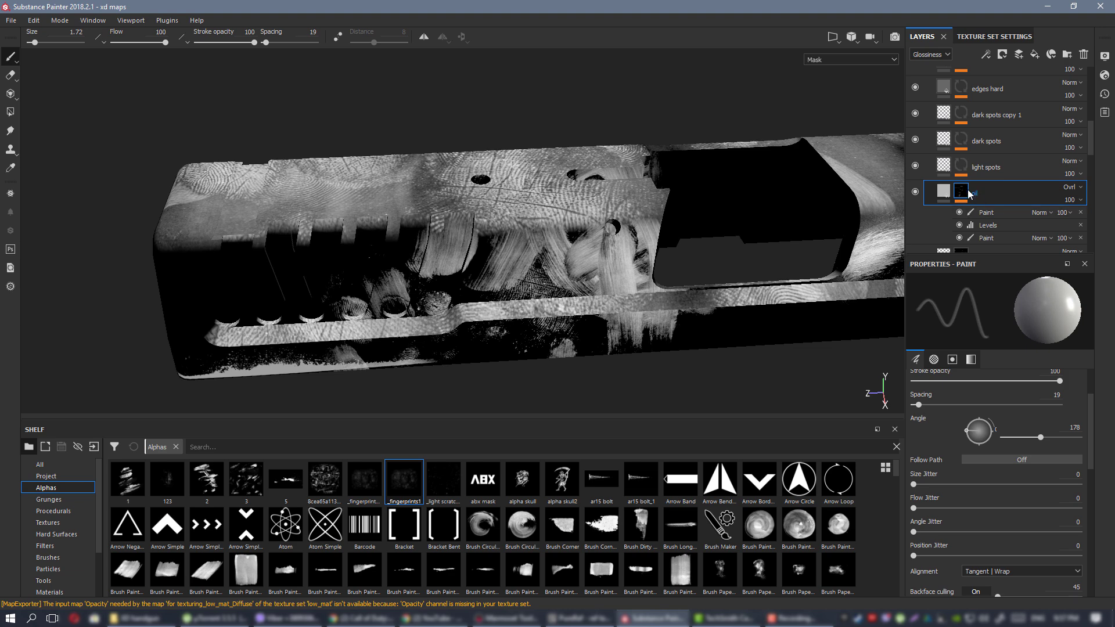
pyautogui.click(959, 213)
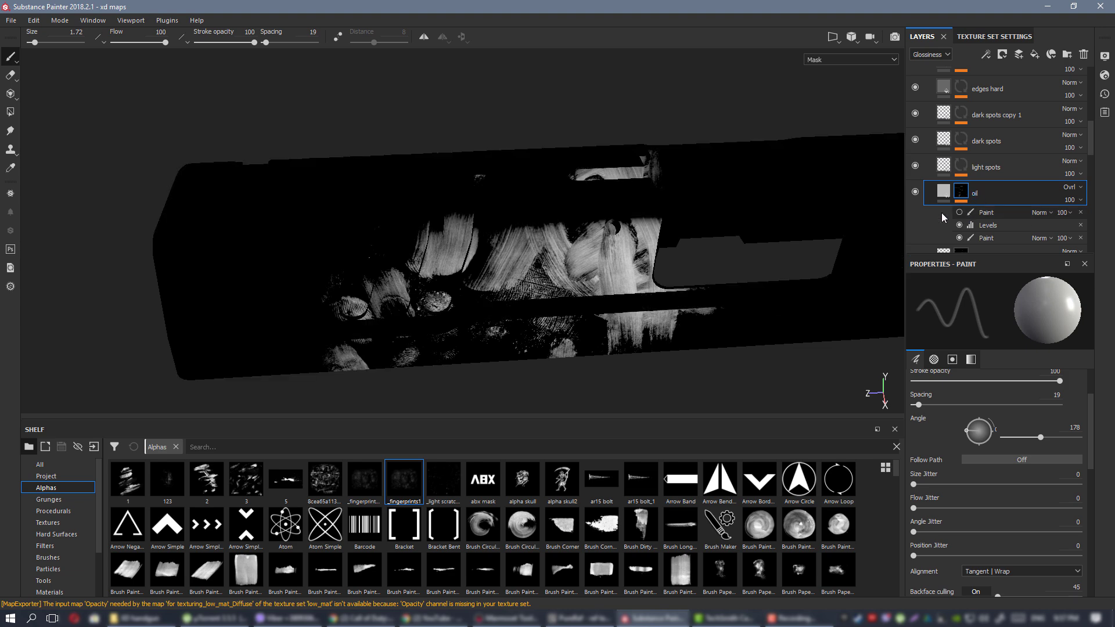
pyautogui.click(959, 212)
# Undo the fingerprint stamps made over the slide in the oil mask's upper Paint effect.
pyautogui.hotkey('ctrl', 'z')
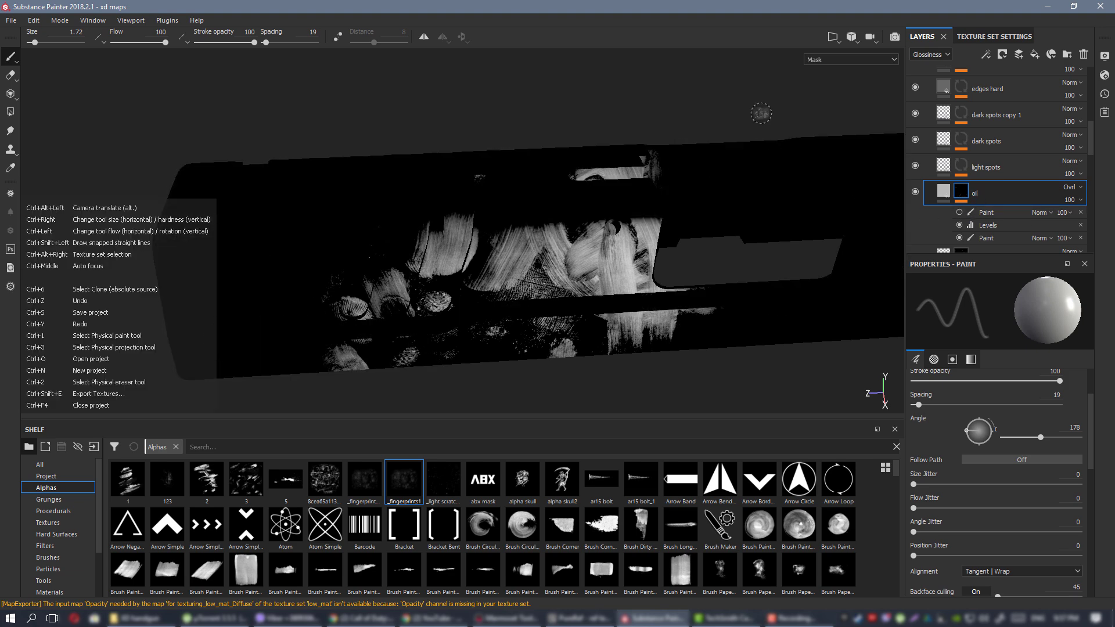
pyautogui.hotkey('ctrl', 'y')
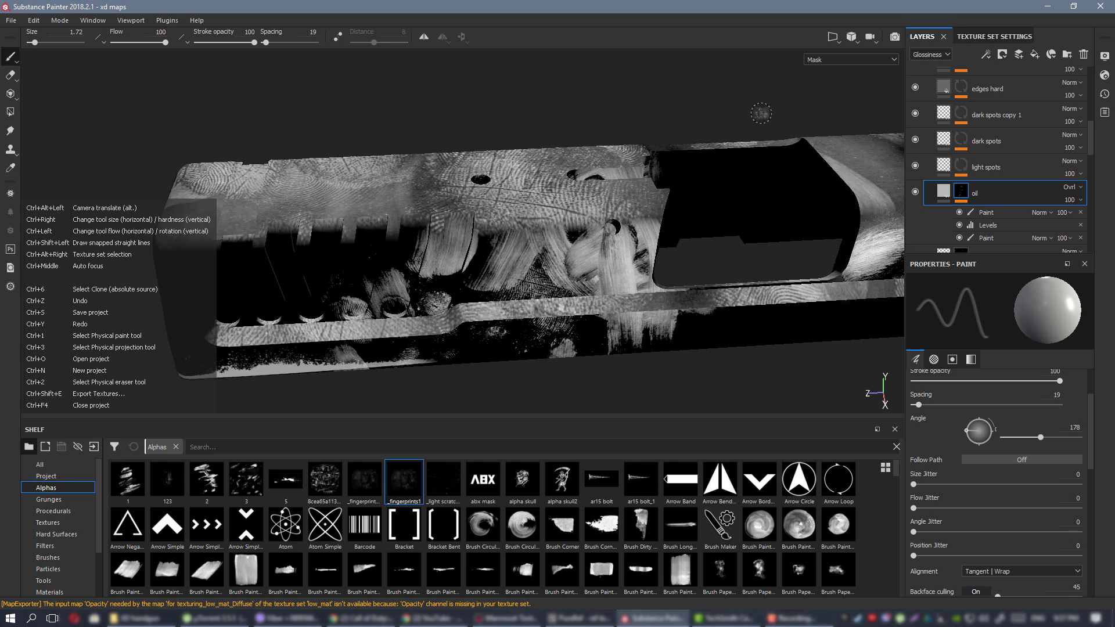
pyautogui.hotkey('ctrl', 'z')
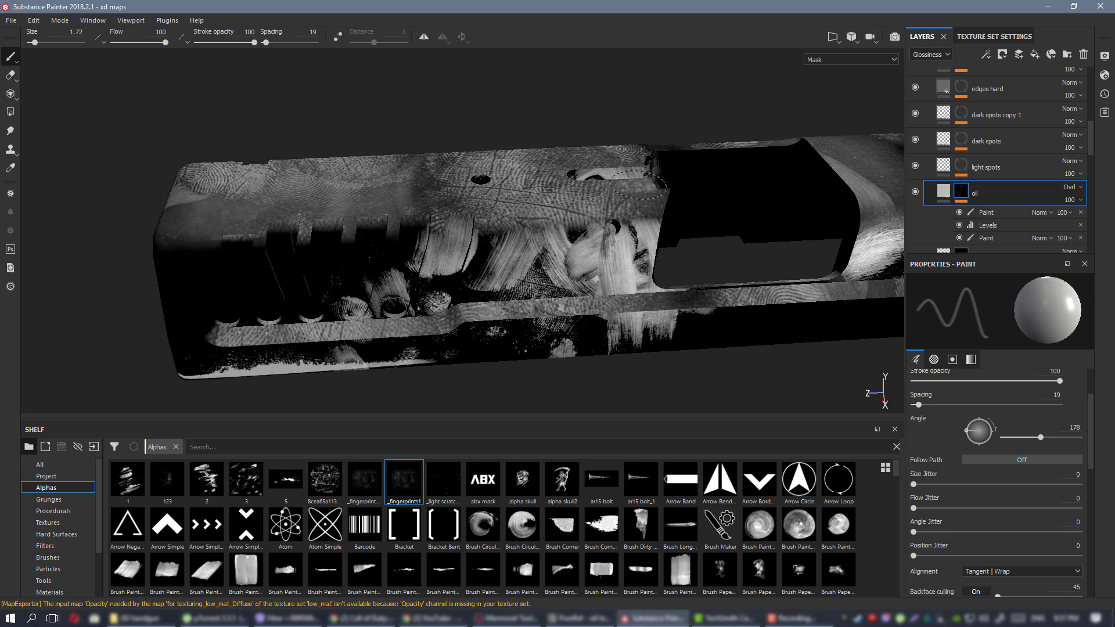
pyautogui.hotkey('ctrl', 'z')
# Stamp _fingerprints1 at size 23.16 over the top of the slide in the oil mask's lower Paint effect.
pyautogui.click(989, 239)
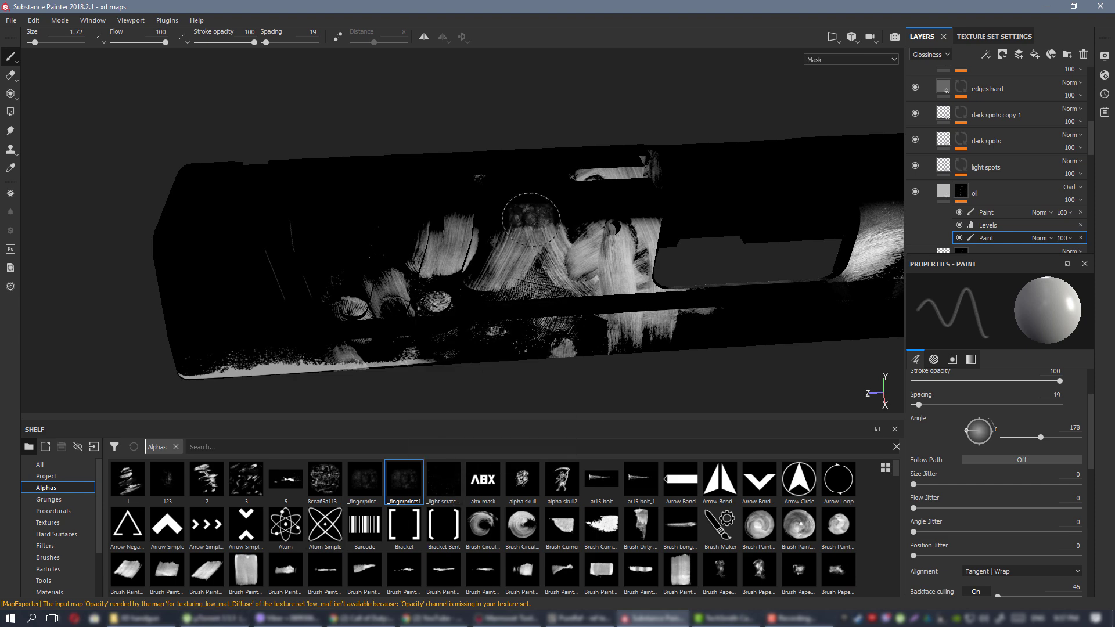
pyautogui.keyDown('alt'); pyautogui.moveTo(531, 219); pyautogui.dragTo(530, 252); pyautogui.keyUp('alt')
pyautogui.keyDown('ctrl'); pyautogui.moveTo(505, 173); pyautogui.dragTo(645, 173, button='right'); pyautogui.keyUp('ctrl')
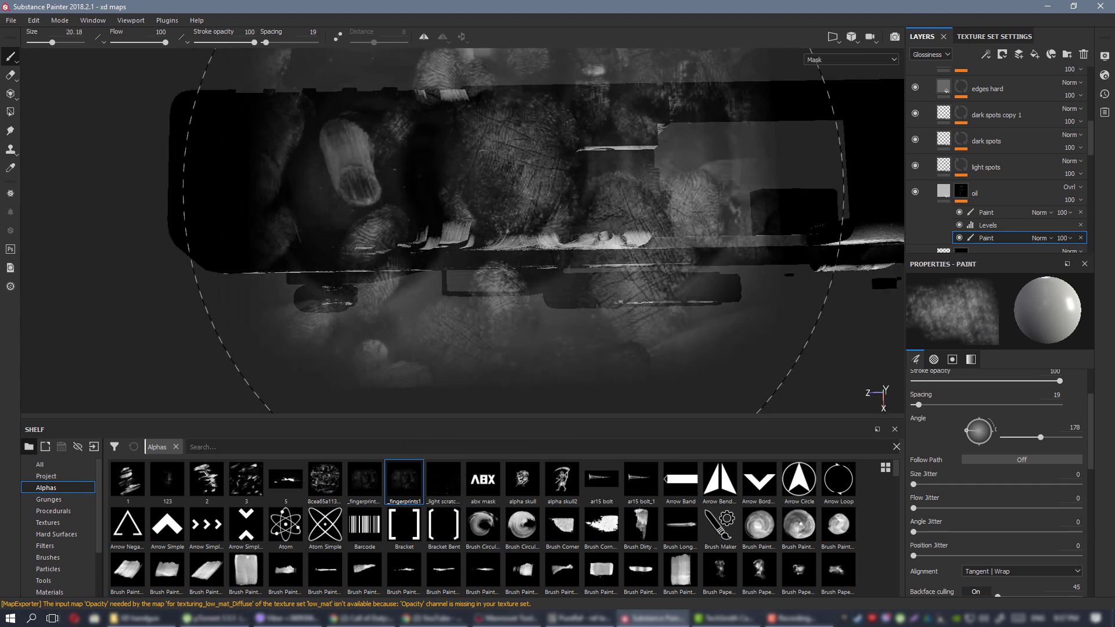
pyautogui.keyDown('ctrl'); pyautogui.moveTo(452, 193); pyautogui.dragTo(459, 193, button='right'); pyautogui.keyUp('ctrl')
pyautogui.click(458, 188)
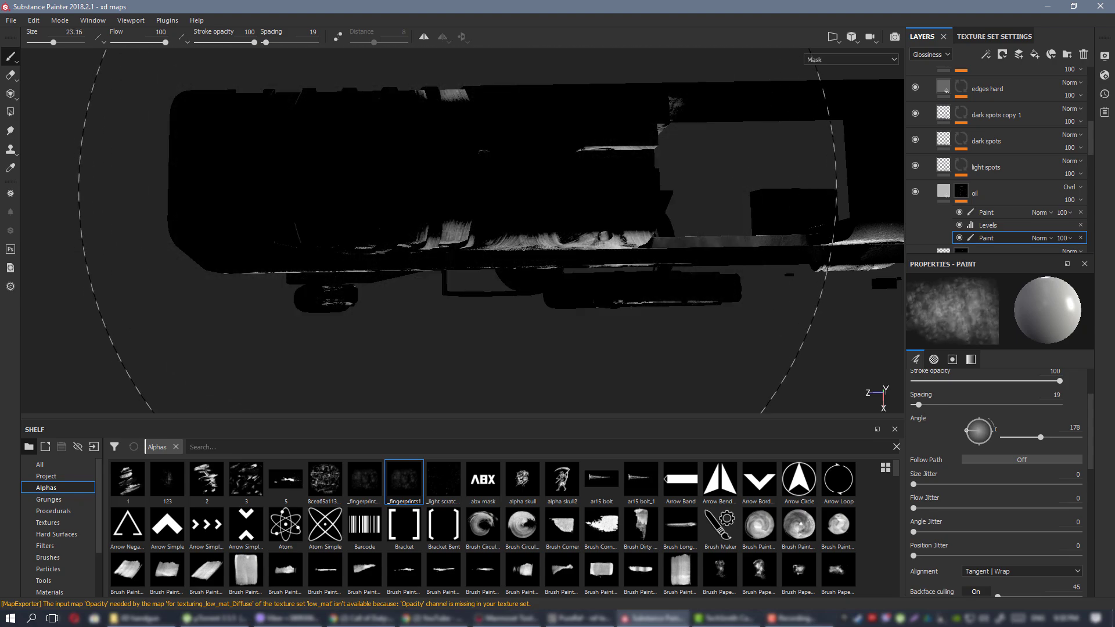
pyautogui.click(457, 189)
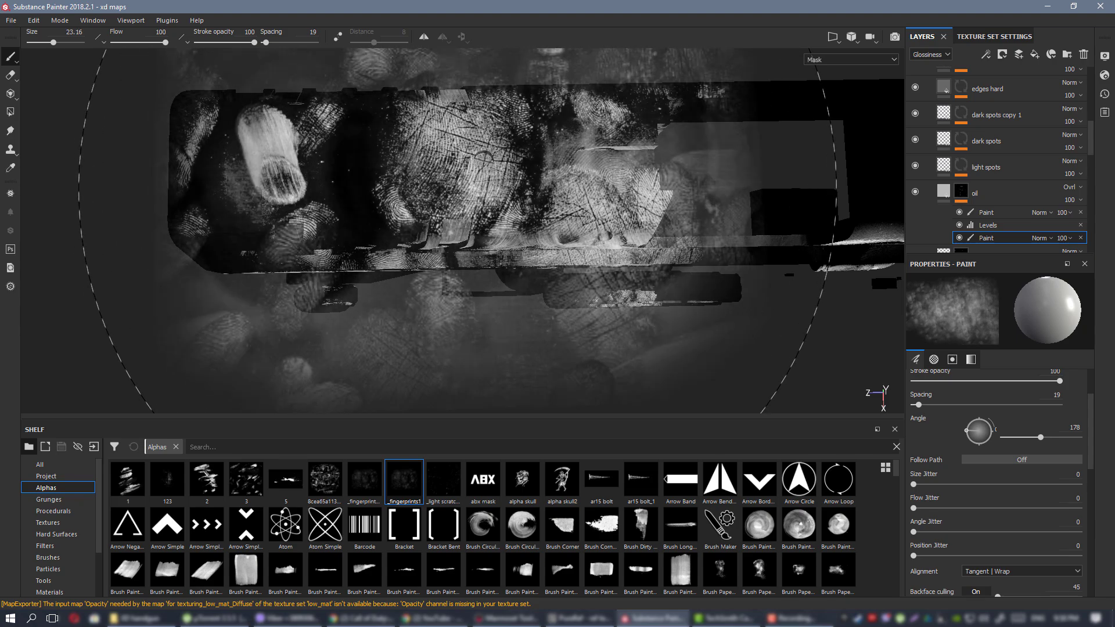
# Switch to the eraser at size 2.2 and flow 100 over the ledge along the slide's ABX0666 side.
pyautogui.moveTo(501, 175)
pyautogui.keyDown('alt'); pyautogui.mouseDown()
pyautogui.moveTo(490, 91)
pyautogui.moveTo(501, 96)
pyautogui.mouseUp(); pyautogui.keyUp('alt')
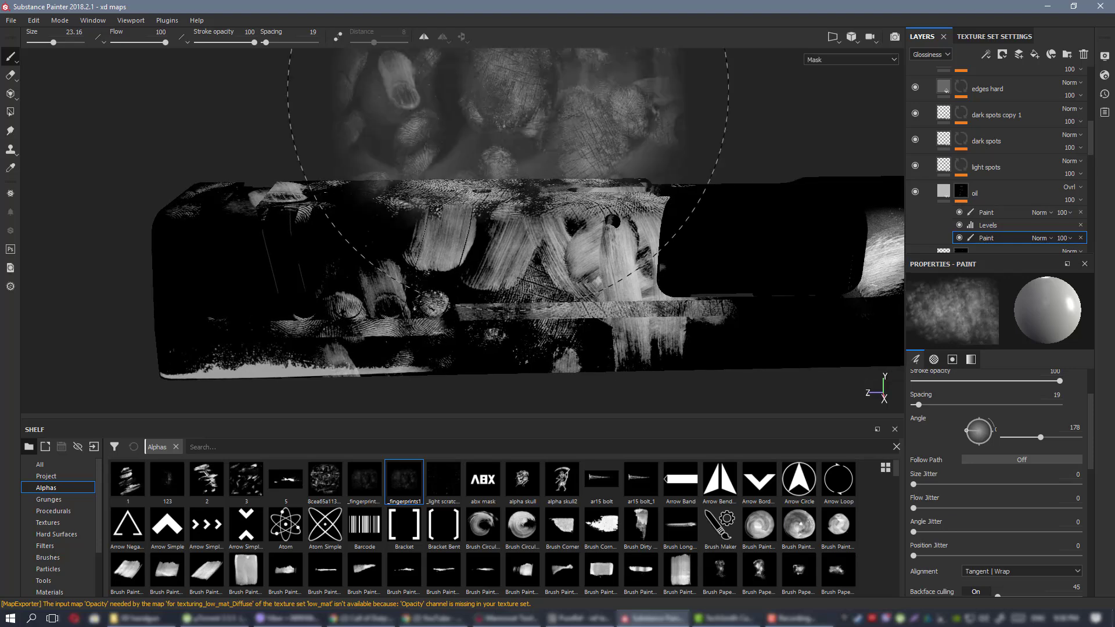
pyautogui.keyDown('alt'); pyautogui.moveTo(572, 171); pyautogui.dragTo(165, 185, button='middle'); pyautogui.keyUp('alt')
pyautogui.keyDown('alt'); pyautogui.moveTo(374, 177); pyautogui.dragTo(732, 166, button='middle'); pyautogui.keyUp('alt')
pyautogui.click(10, 73)
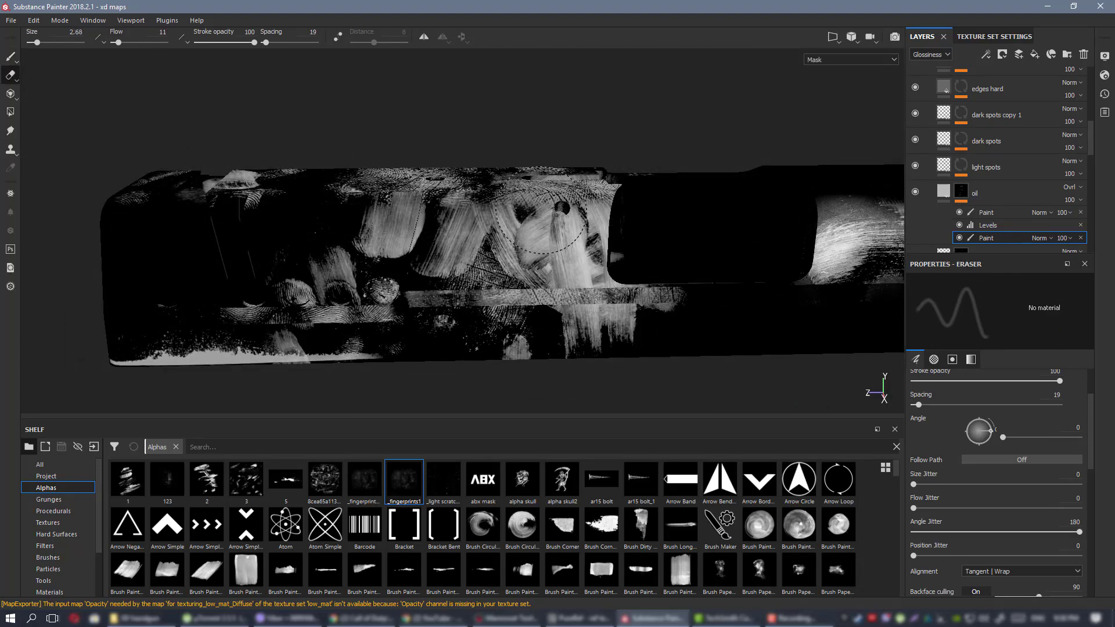
pyautogui.keyDown('alt'); pyautogui.moveTo(529, 202); pyautogui.dragTo(555, 241); pyautogui.keyUp('alt')
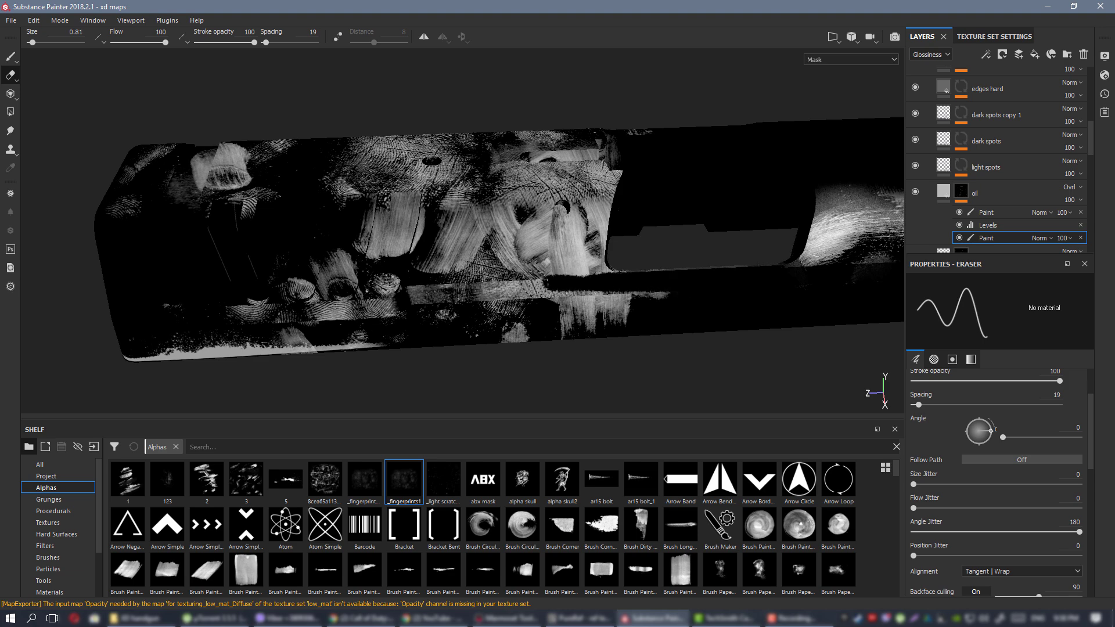
pyautogui.keyDown('ctrl'); pyautogui.moveTo(683, 279); pyautogui.dragTo(691, 279, button='right'); pyautogui.keyUp('ctrl')
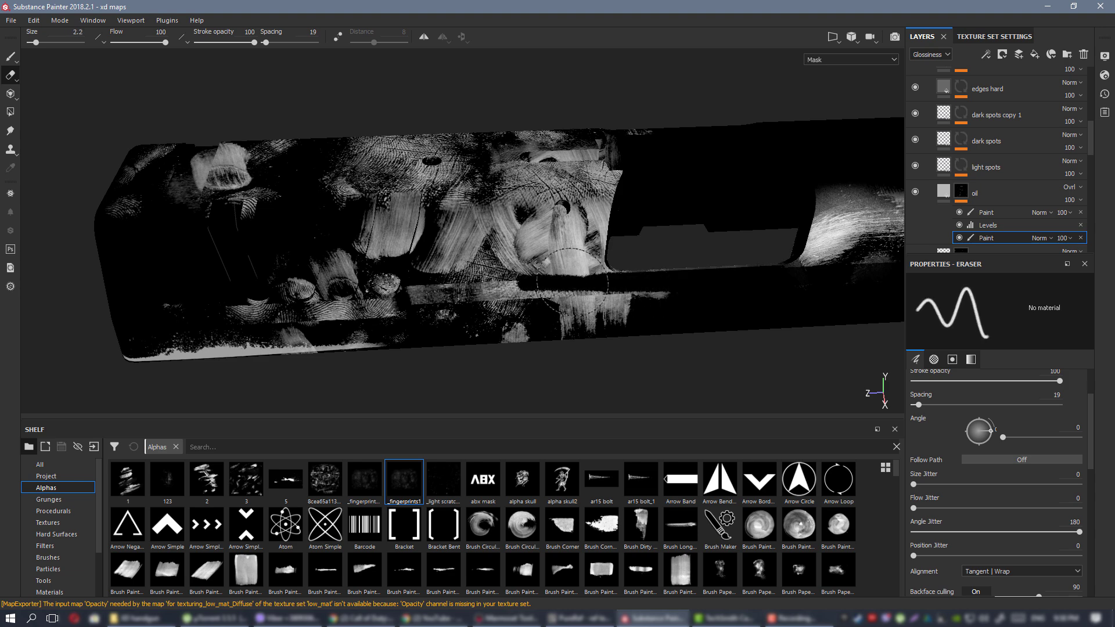
# Try to erase the fingerprints along the slide's side ledge directly on the 3D model, undoing the strokes.
pyautogui.moveTo(572, 283); pyautogui.dragTo(450, 288)
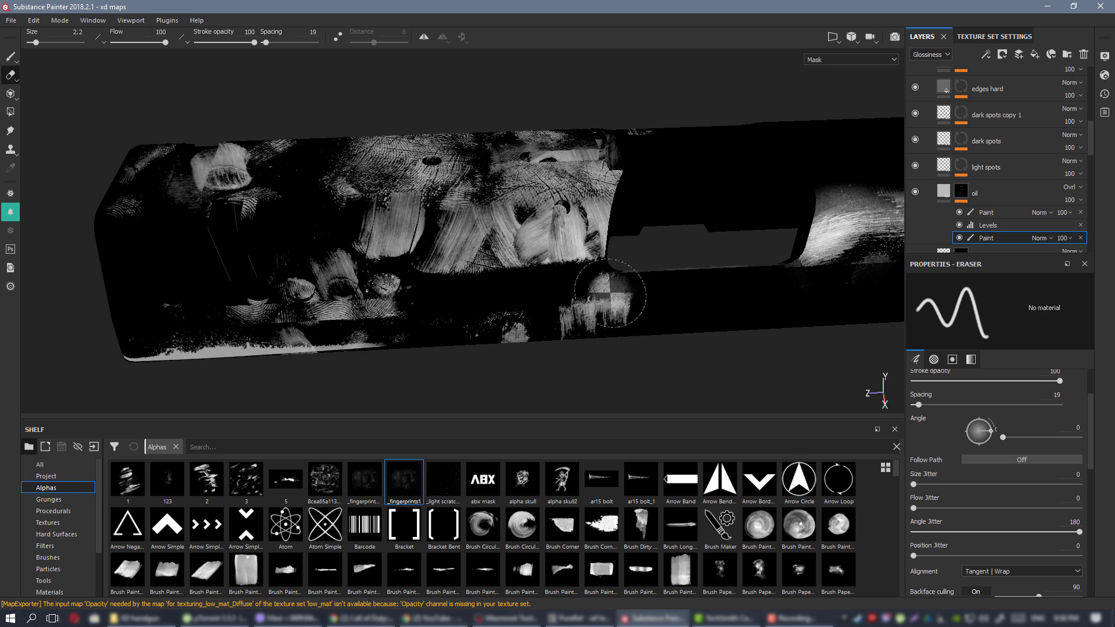
pyautogui.hotkey('ctrl', 'z')
pyautogui.keyDown('alt'); pyautogui.moveTo(543, 207); pyautogui.dragTo(604, 250, button='right'); pyautogui.keyUp('alt')
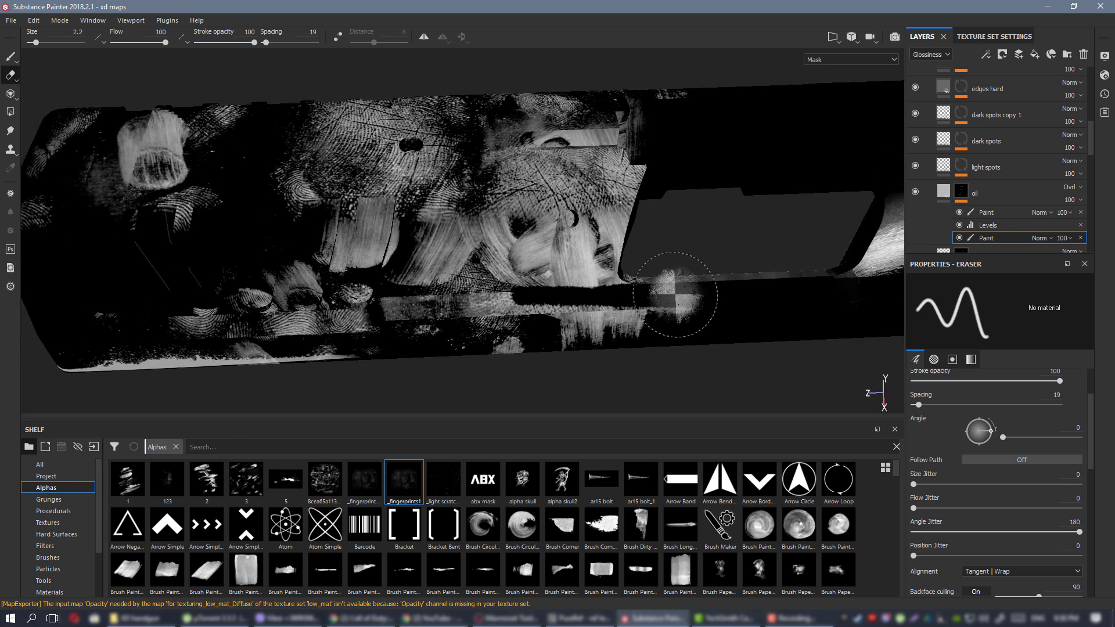
pyautogui.moveTo(709, 297)
pyautogui.keyDown('alt'); pyautogui.mouseDown()
pyautogui.moveTo(694, 284)
pyautogui.moveTo(697, 268)
pyautogui.mouseUp(); pyautogui.keyUp('alt')
pyautogui.hotkey('ctrl', 'z')
pyautogui.keyDown('alt'); pyautogui.moveTo(730, 288); pyautogui.dragTo(691, 247, button='right'); pyautogui.keyUp('alt')
# Show the 3D and 2D views side by side and try erasing the oil on the side ledge's UV strip.
pyautogui.click(834, 60)
pyautogui.click(838, 36)
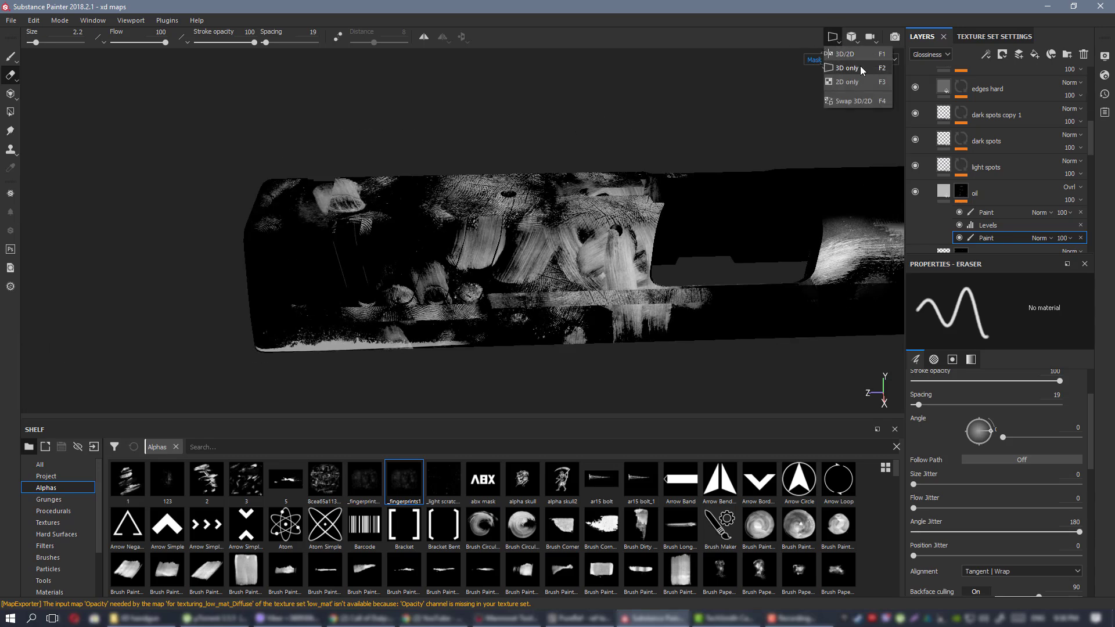
pyautogui.click(848, 53)
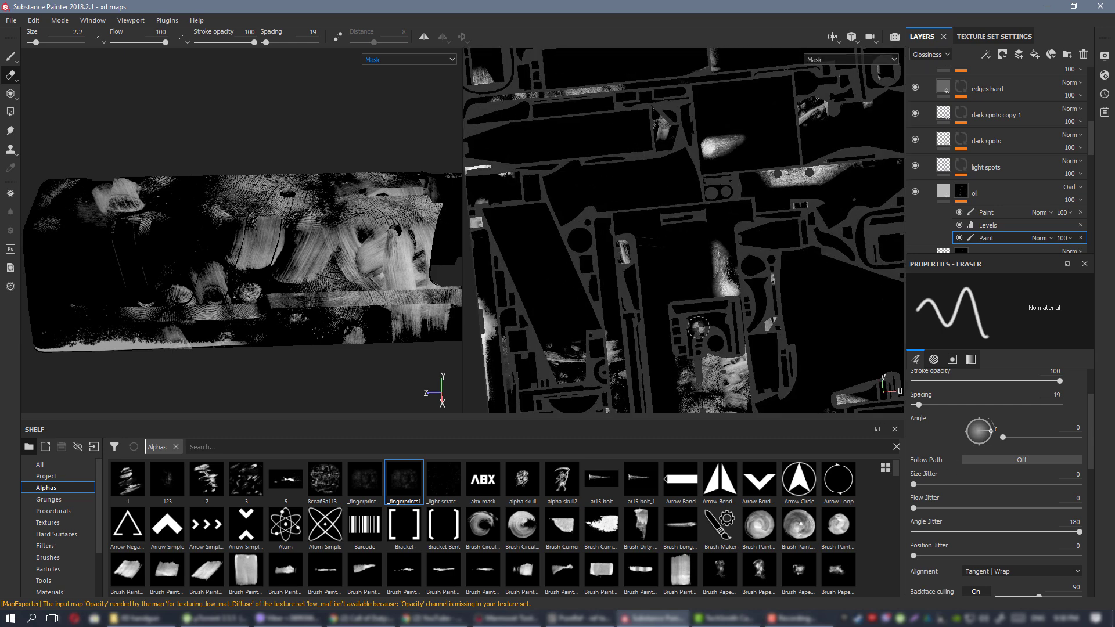
pyautogui.keyDown('alt'); pyautogui.moveTo(698, 328); pyautogui.dragTo(757, 243); pyautogui.keyUp('alt')
pyautogui.moveTo(766, 243)
pyautogui.keyDown('alt'); pyautogui.mouseDown(button='middle')
pyautogui.moveTo(645, 234)
pyautogui.moveTo(695, 376)
pyautogui.mouseUp(button='middle'); pyautogui.keyUp('alt')
pyautogui.keyDown('alt'); pyautogui.moveTo(671, 261); pyautogui.dragTo(685, 346, button='middle'); pyautogui.keyUp('alt')
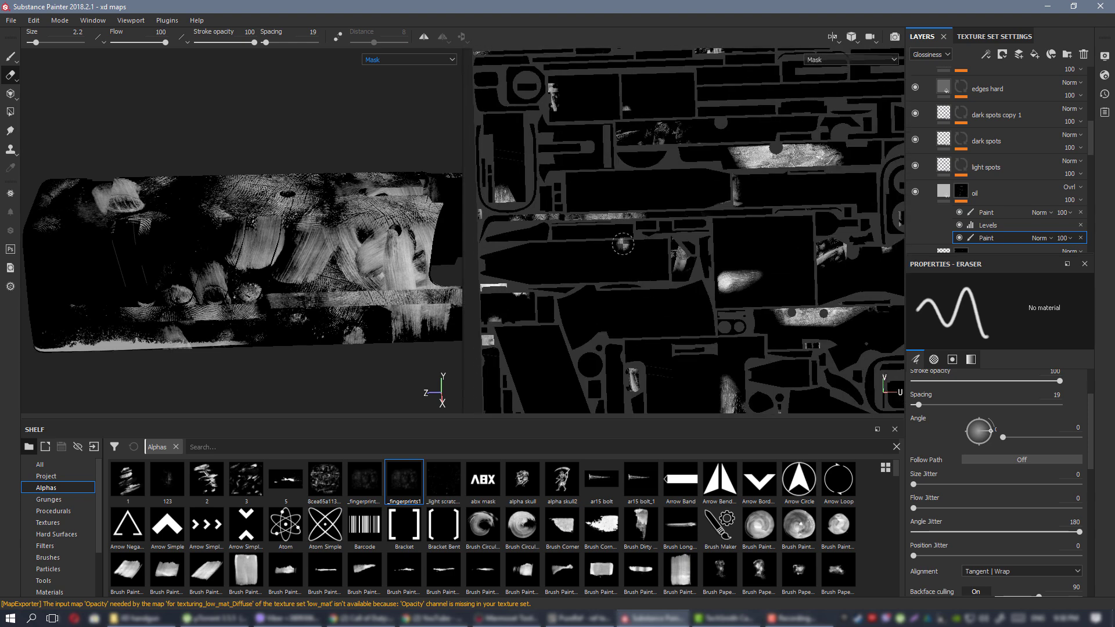
pyautogui.keyDown('alt'); pyautogui.moveTo(590, 194); pyautogui.dragTo(698, 203, button='middle'); pyautogui.keyUp('alt')
pyautogui.keyDown('alt'); pyautogui.moveTo(709, 206); pyautogui.dragTo(800, 246, button='right'); pyautogui.keyUp('alt')
pyautogui.moveTo(784, 235); pyautogui.dragTo(652, 238)
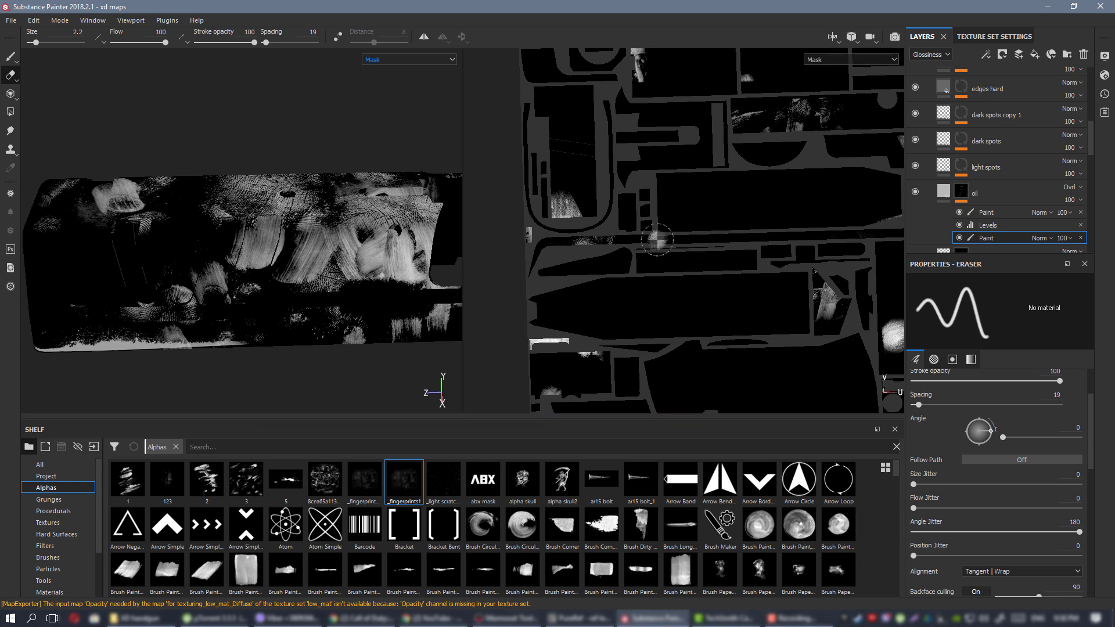
# Set the eraser's alignment to UV and size space to Texture, and erase the oil along the side ledge's UV strip.
pyautogui.scroll(-3, 1022, 487)
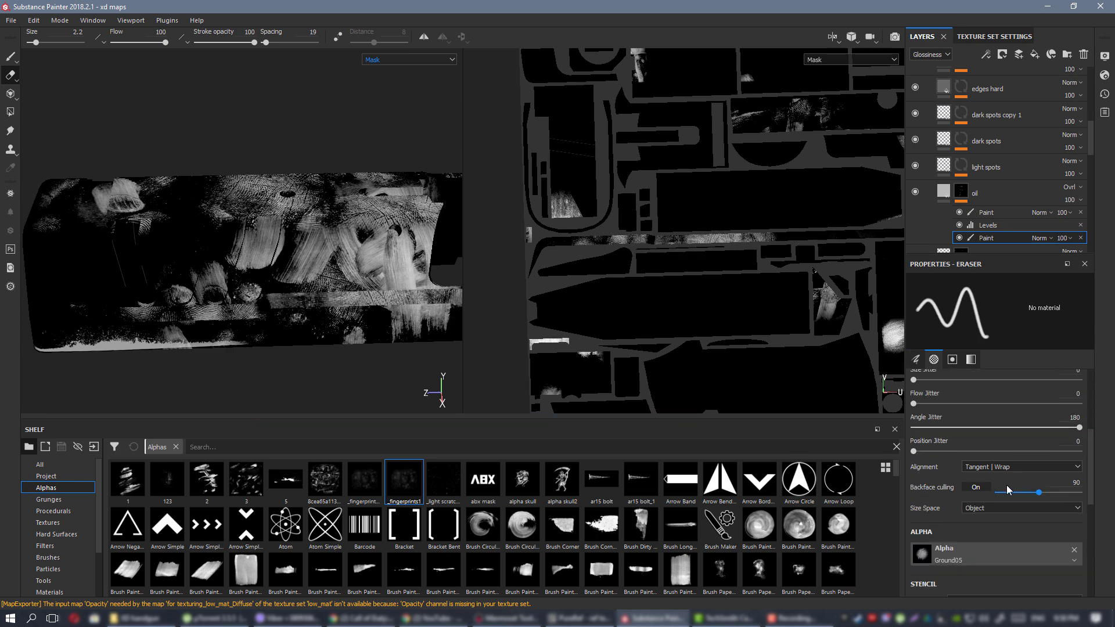
pyautogui.click(992, 466)
pyautogui.click(981, 482)
pyautogui.click(1006, 508)
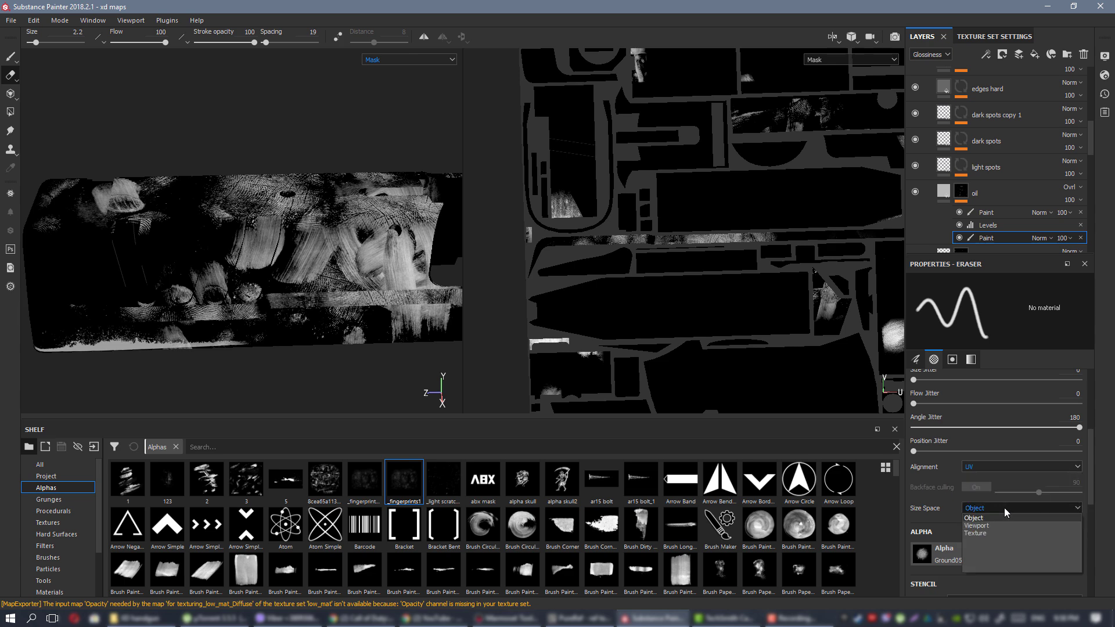
pyautogui.click(976, 533)
pyautogui.moveTo(765, 235); pyautogui.dragTo(701, 238)
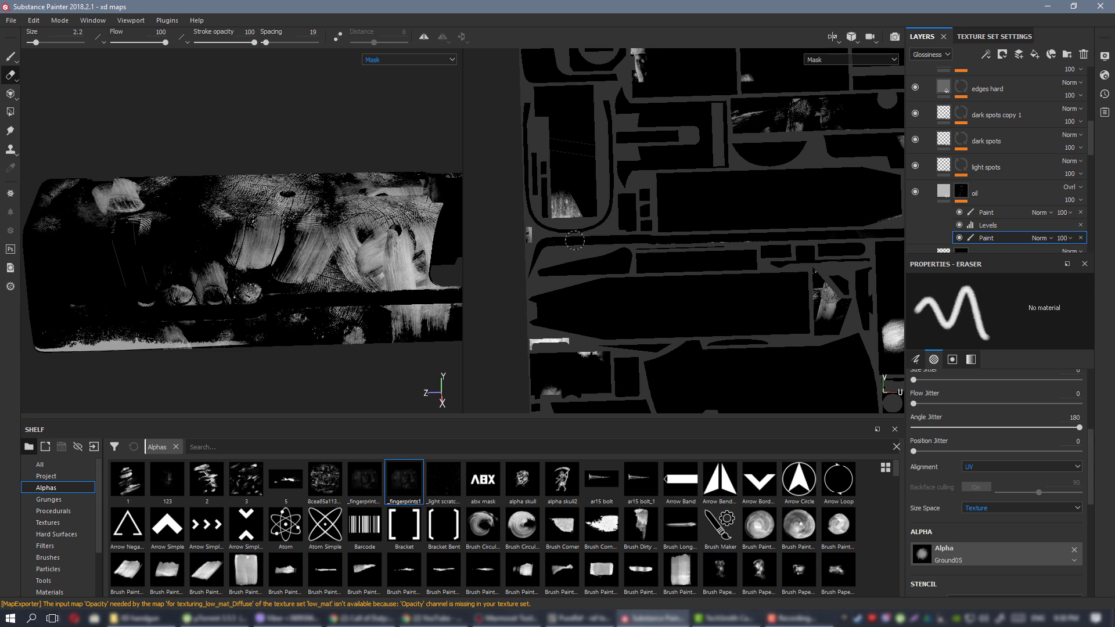
# Return to the 3D-only view with the material displayed and examine the slide's oil from both sides.
pyautogui.keyDown('alt'); pyautogui.moveTo(889, 240); pyautogui.dragTo(723, 248, button='middle'); pyautogui.keyUp('alt')
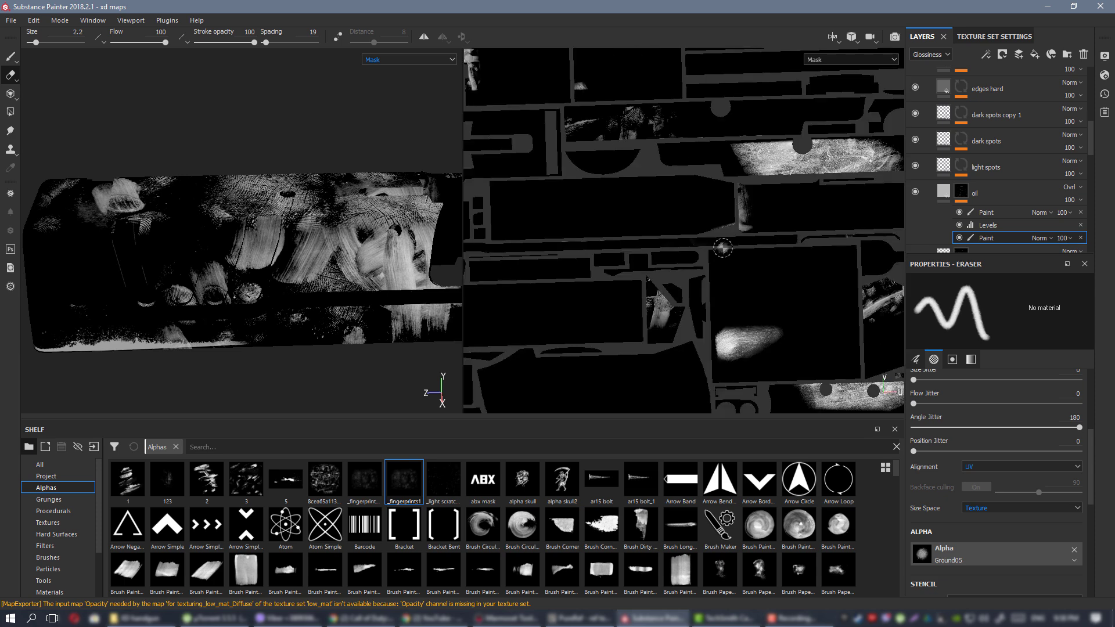
pyautogui.keyDown('alt'); pyautogui.moveTo(138, 265); pyautogui.dragTo(308, 219); pyautogui.keyUp('alt')
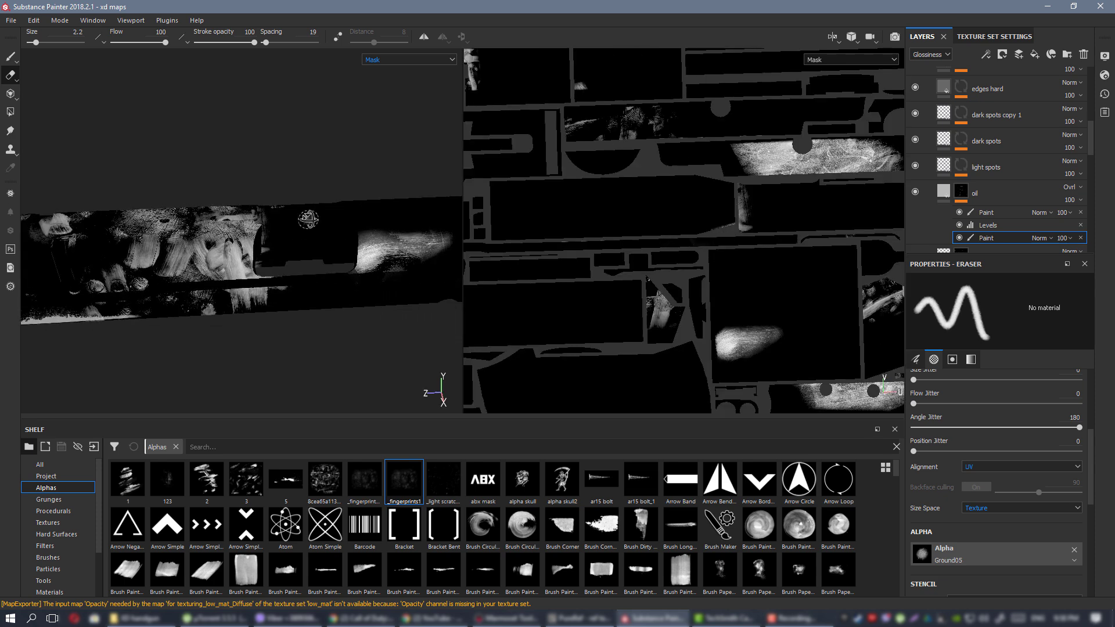
pyautogui.click(833, 38)
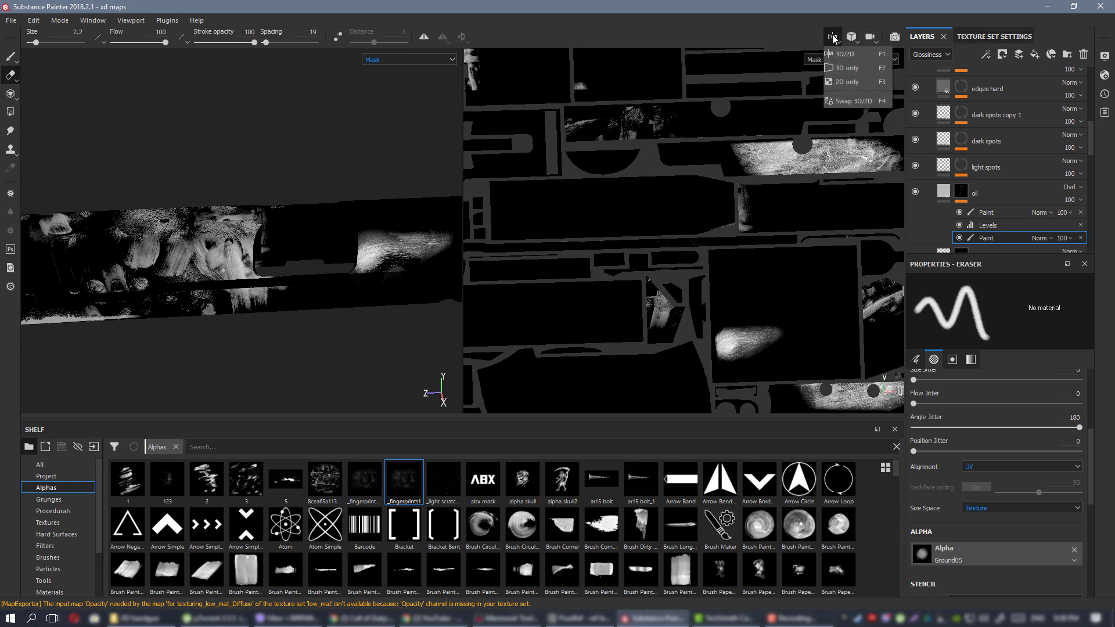
pyautogui.click(848, 68)
pyautogui.keyDown('alt'); pyautogui.moveTo(546, 244); pyautogui.dragTo(430, 189); pyautogui.keyUp('alt')
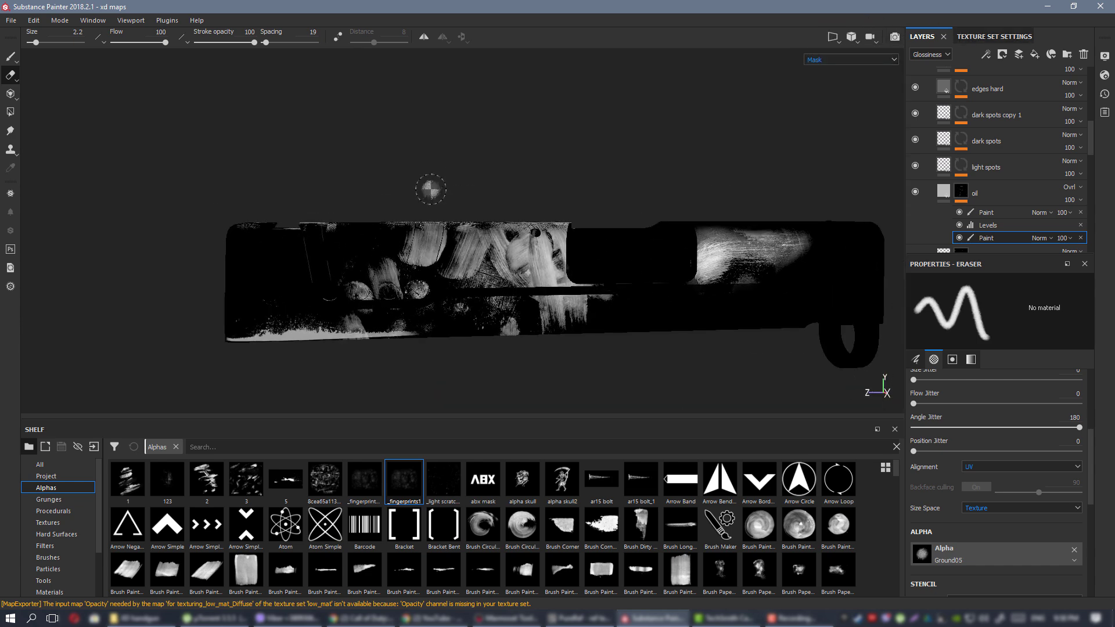
pyautogui.press('m')
pyautogui.keyDown('alt'); pyautogui.moveTo(469, 230); pyautogui.dragTo(1018, 303); pyautogui.keyUp('alt')
pyautogui.moveTo(418, 313)
pyautogui.keyDown('alt'); pyautogui.mouseDown()
pyautogui.moveTo(560, 335)
pyautogui.moveTo(488, 254)
pyautogui.moveTo(490, 282)
pyautogui.moveTo(517, 285)
pyautogui.moveTo(468, 289)
pyautogui.moveTo(523, 270)
pyautogui.moveTo(482, 209)
pyautogui.moveTo(522, 261)
pyautogui.moveTo(325, 232)
pyautogui.moveTo(453, 248)
pyautogui.mouseUp(); pyautogui.keyUp('alt')
# Export the low_mat texture set as 16-bit png maps with the PBR SpecGloss configuration at 4096x4096.
pyautogui.hotkey('ctrl', 'shift', 'e')
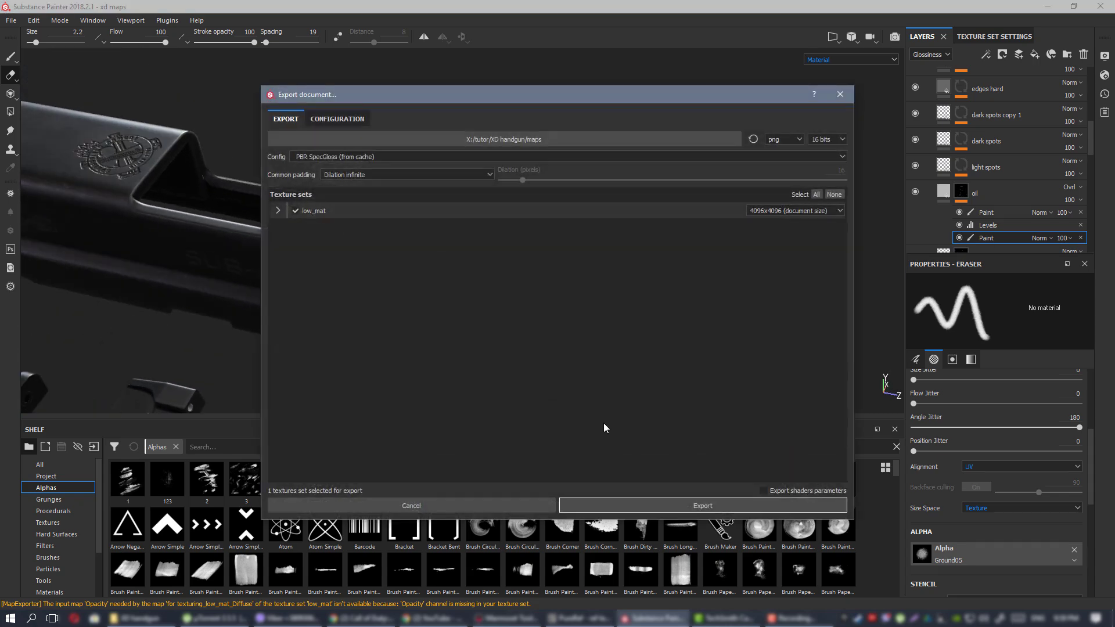
pyautogui.click(628, 501)
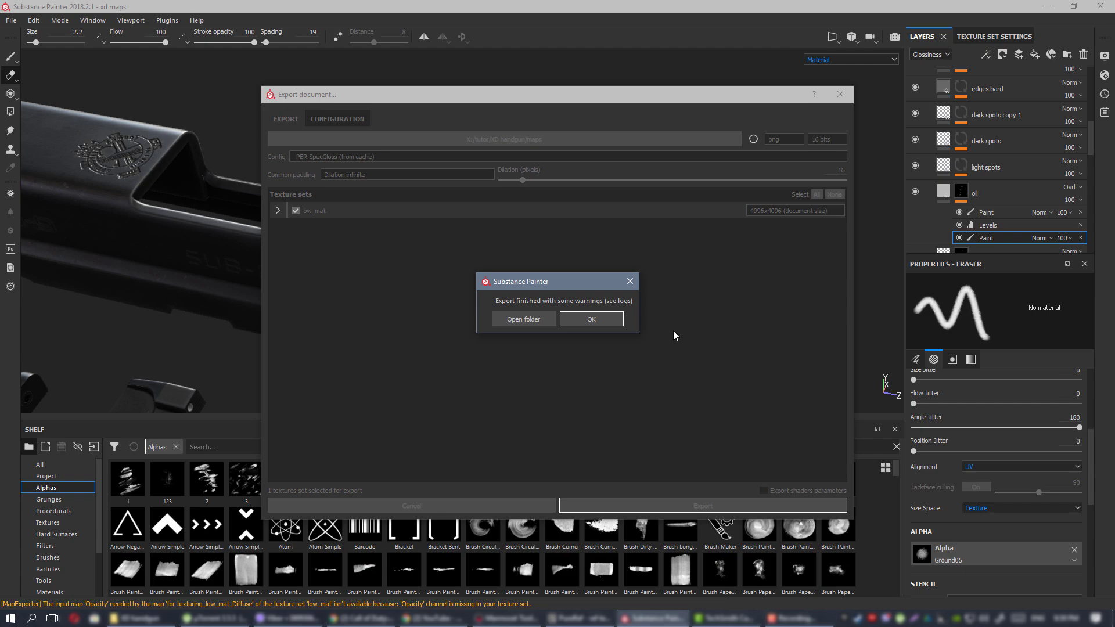
# Switch to Marmoset Toolbag and examine the updated slide textures on the SUB-COMPACT and SPRINGFIELD ARMORY sides of the pistol.
pyautogui.click(508, 618)
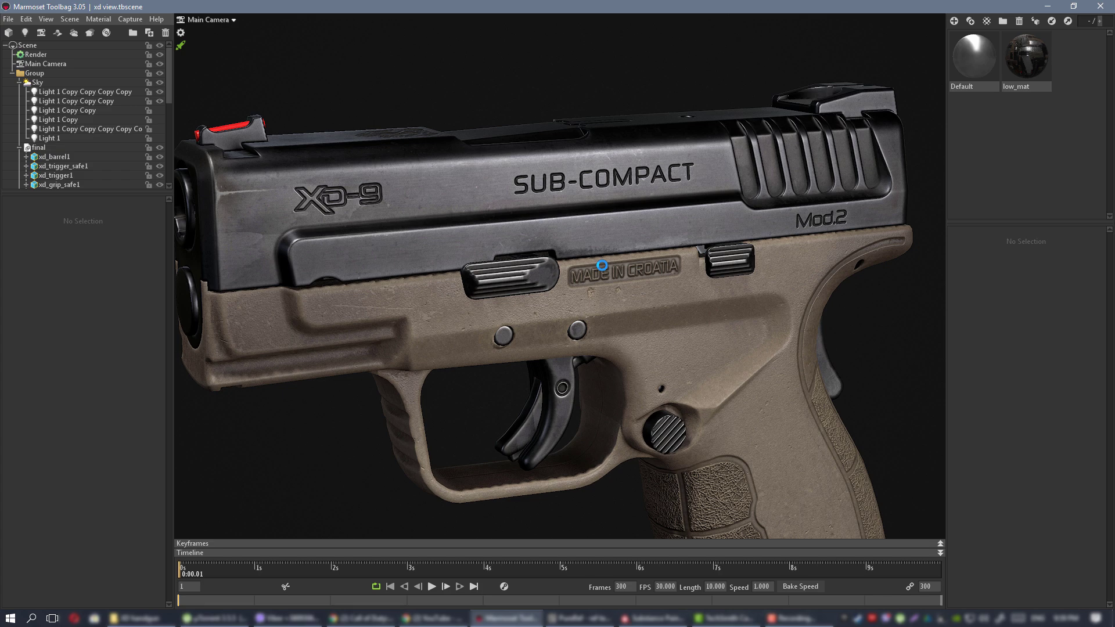
pyautogui.moveTo(668, 198); pyautogui.dragTo(448, 178)
pyautogui.moveTo(448, 179); pyautogui.dragTo(601, 214, button='middle')
pyautogui.click(569, 196)
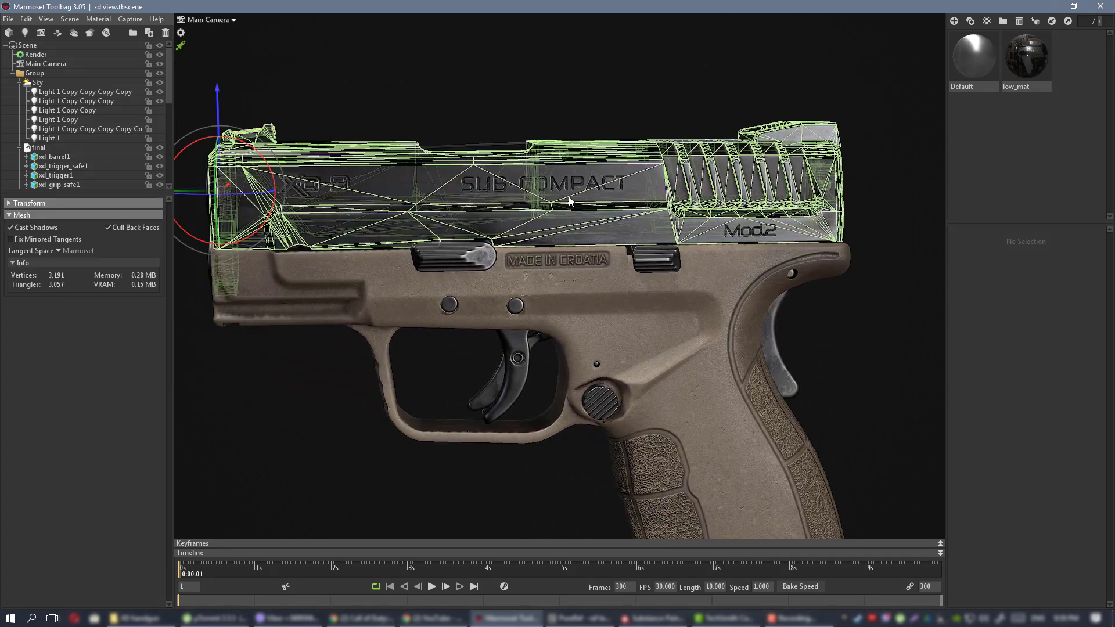
pyautogui.press('f')
pyautogui.click(567, 196)
pyautogui.moveTo(594, 228); pyautogui.dragTo(350, 236)
pyautogui.moveTo(772, 251); pyautogui.dragTo(579, 237, button='middle')
pyautogui.moveTo(660, 231); pyautogui.dragTo(602, 246)
pyautogui.moveTo(603, 246); pyautogui.dragTo(635, 267, button='right')
pyautogui.moveTo(635, 267); pyautogui.dragTo(577, 261)
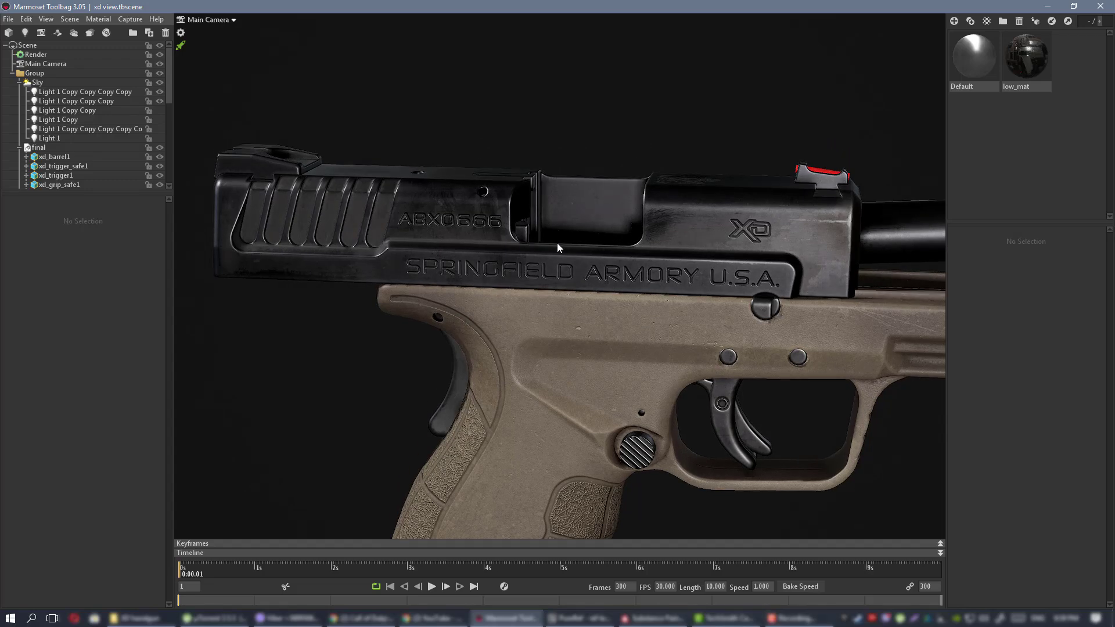
# Examine the slide's surface up close from both sides, including the rear serrations, ejection port and barrel area.
pyautogui.moveTo(423, 252); pyautogui.dragTo(598, 224)
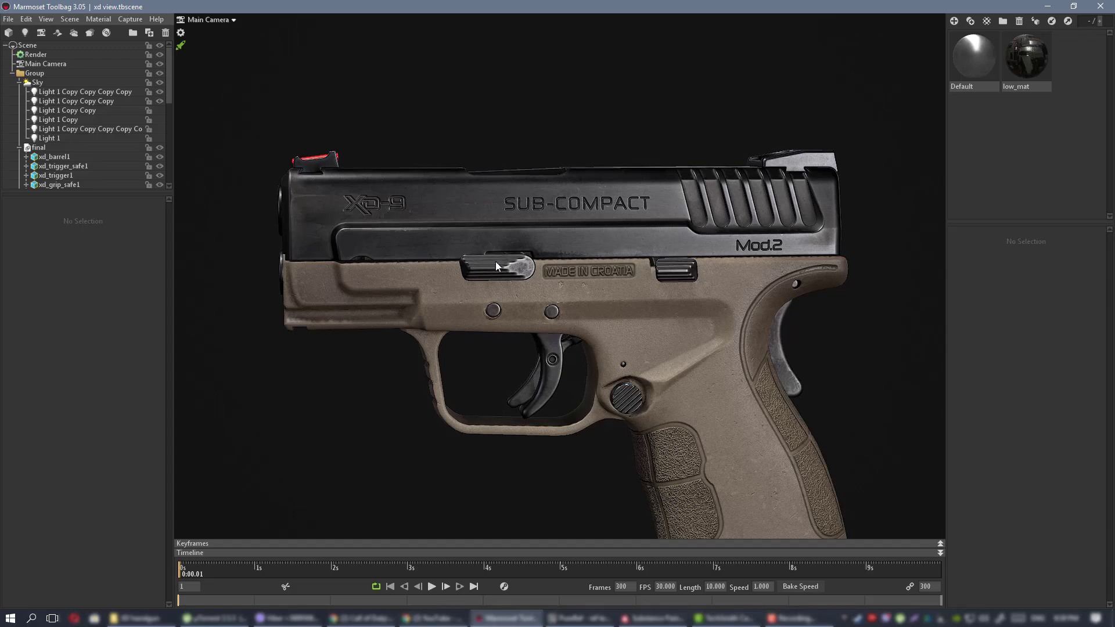
pyautogui.moveTo(496, 262); pyautogui.dragTo(397, 263)
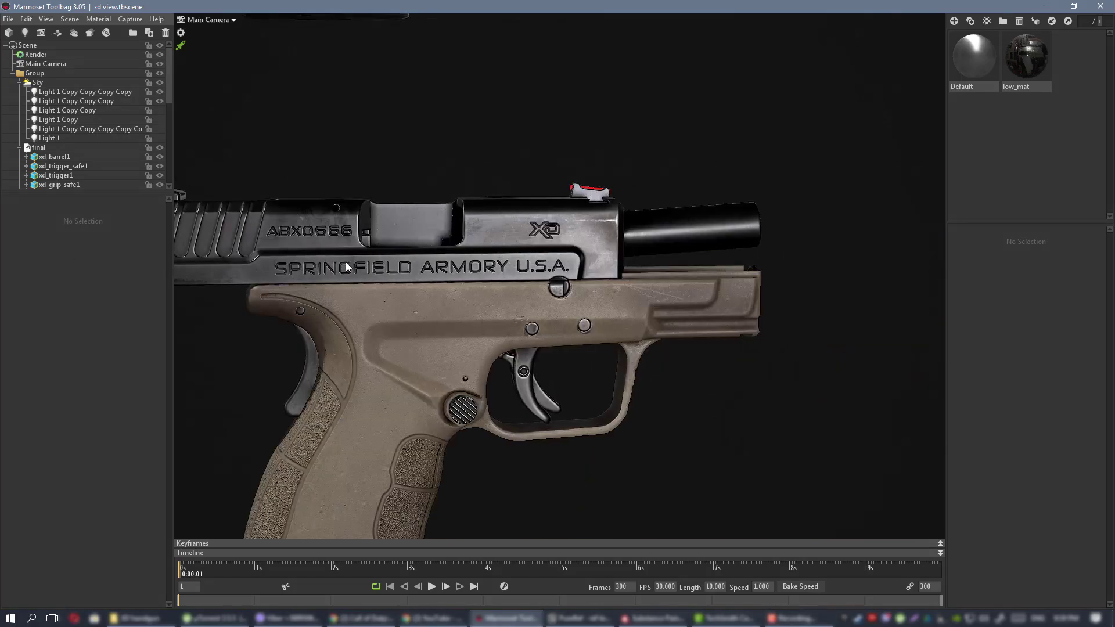
pyautogui.moveTo(346, 263); pyautogui.dragTo(590, 253, button='right')
pyautogui.moveTo(590, 253); pyautogui.dragTo(538, 280)
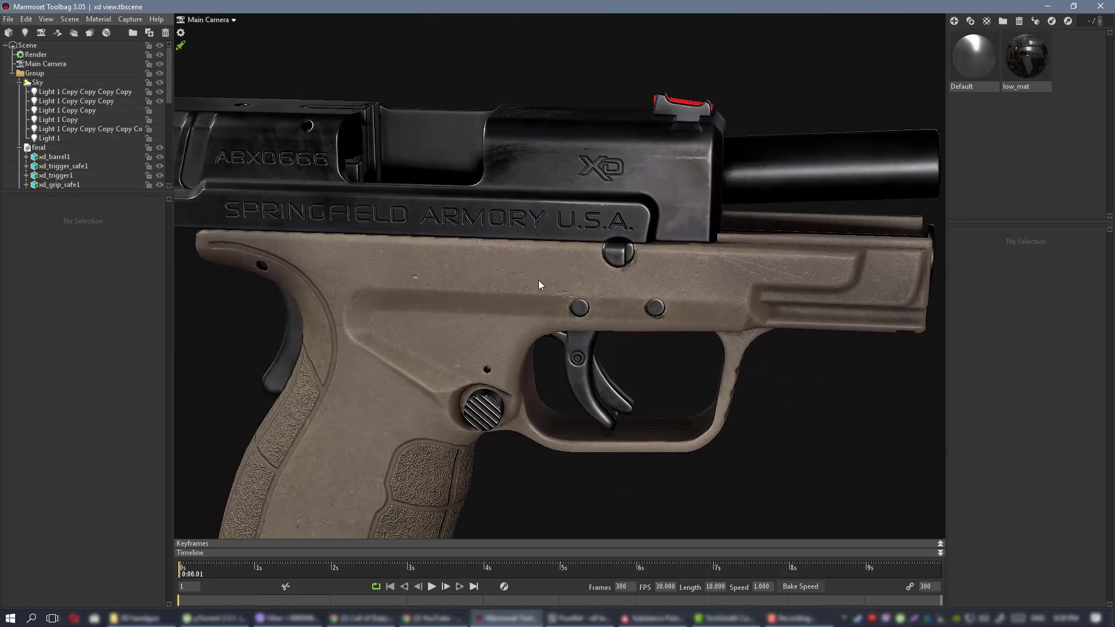
pyautogui.moveTo(416, 191); pyautogui.dragTo(446, 251)
pyautogui.moveTo(590, 217); pyautogui.dragTo(719, 319, button='right')
pyautogui.moveTo(720, 318); pyautogui.dragTo(726, 252)
pyautogui.moveTo(439, 233); pyautogui.dragTo(585, 263)
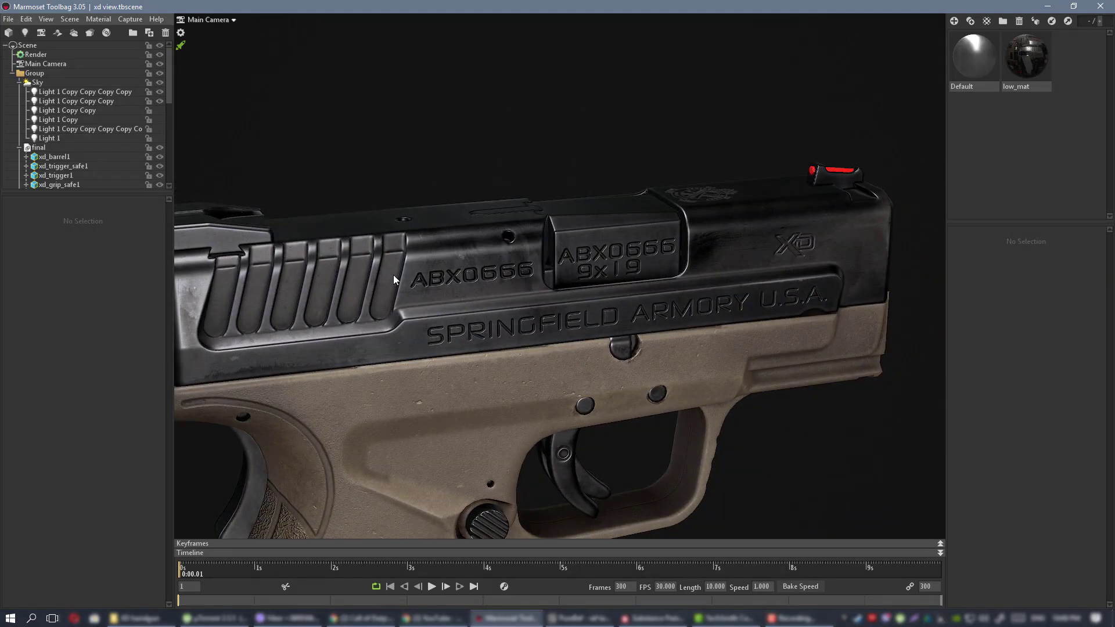
# Switch to Substance Painter, examine the slide's mask, diffuse and glossiness channels on the SPRINGFIELD ARMORY side, and restore the material display.
pyautogui.click(633, 617)
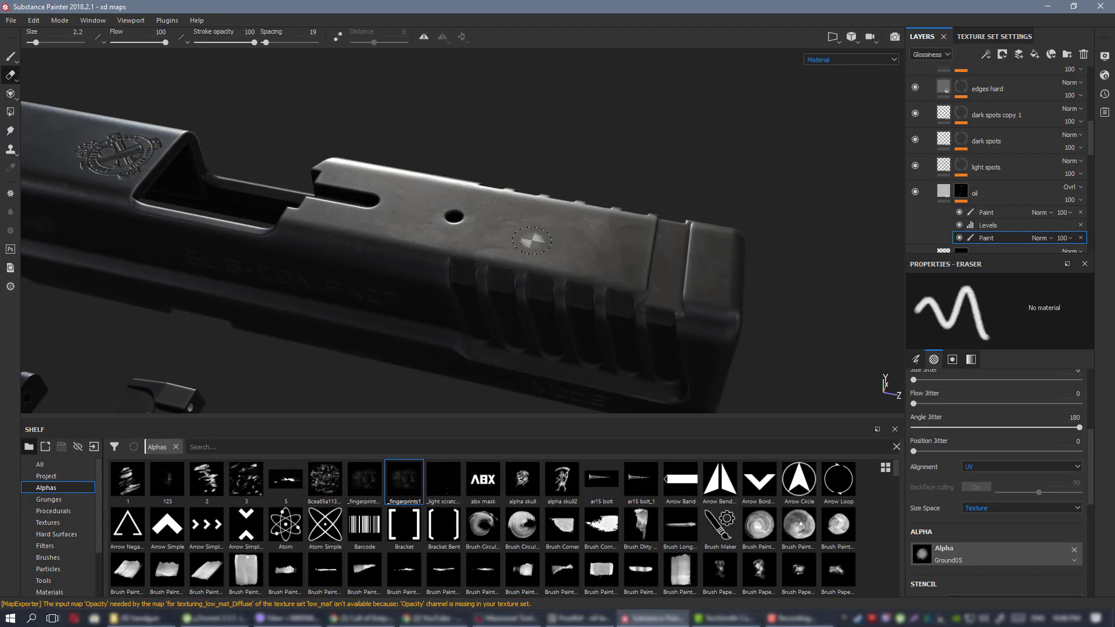
pyautogui.moveTo(483, 272)
pyautogui.keyDown('alt'); pyautogui.mouseDown()
pyautogui.moveTo(441, 244)
pyautogui.moveTo(452, 228)
pyautogui.moveTo(384, 184)
pyautogui.mouseUp(); pyautogui.keyUp('alt')
pyautogui.moveTo(465, 204)
pyautogui.keyDown('shift'); pyautogui.mouseDown(button='right')
pyautogui.moveTo(448, 199)
pyautogui.moveTo(479, 198)
pyautogui.mouseUp(button='right'); pyautogui.keyUp('shift')
pyautogui.press('c')
pyautogui.keyDown('alt'); pyautogui.moveTo(532, 193); pyautogui.dragTo(545, 248); pyautogui.keyUp('alt')
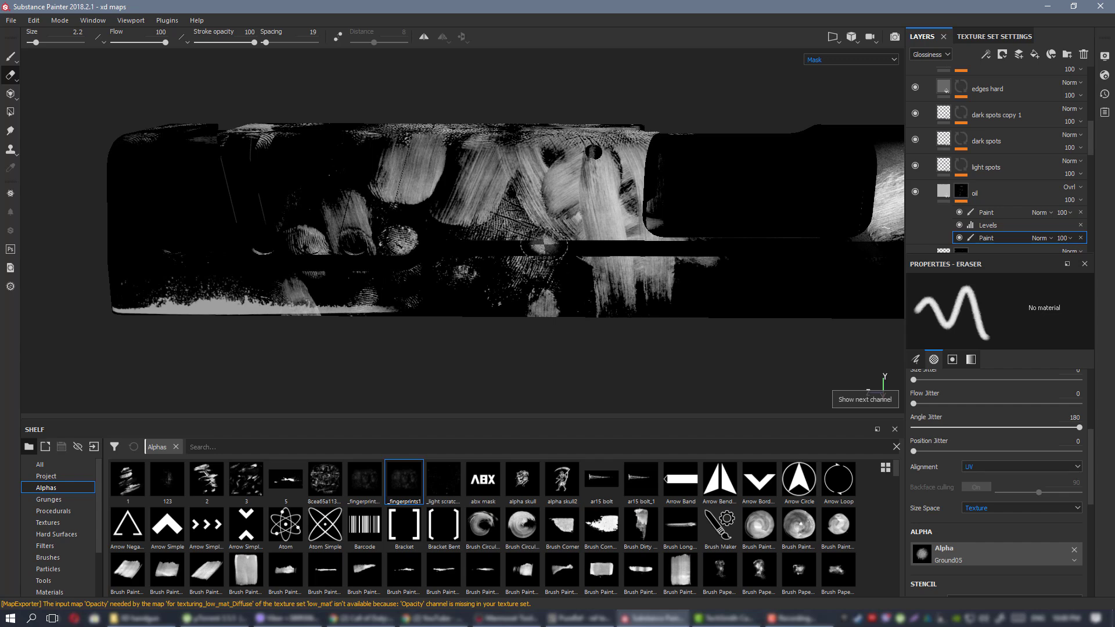
pyautogui.keyDown('alt'); pyautogui.moveTo(319, 220); pyautogui.dragTo(351, 216, button='middle'); pyautogui.keyUp('alt')
pyautogui.press('c')
pyautogui.press('c')
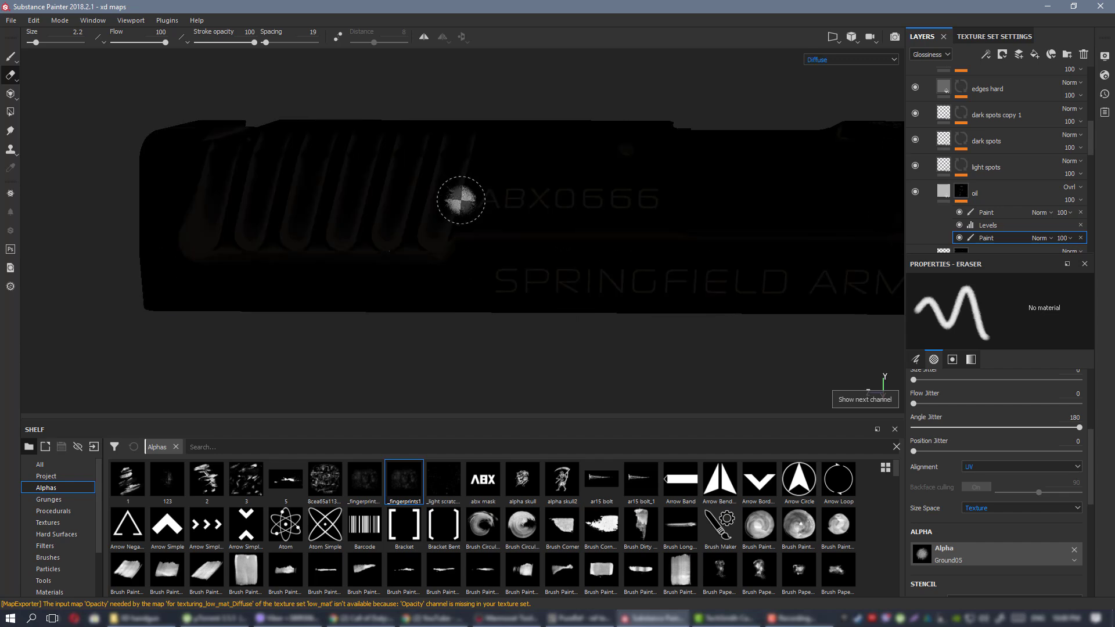
pyautogui.press('c')
pyautogui.keyDown('alt'); pyautogui.moveTo(516, 204); pyautogui.dragTo(376, 206, button='right'); pyautogui.keyUp('alt')
pyautogui.moveTo(375, 206)
pyautogui.keyDown('alt'); pyautogui.mouseDown()
pyautogui.moveTo(351, 276)
pyautogui.moveTo(385, 194)
pyautogui.mouseUp(); pyautogui.keyUp('alt')
pyautogui.scroll(2, 386, 194)
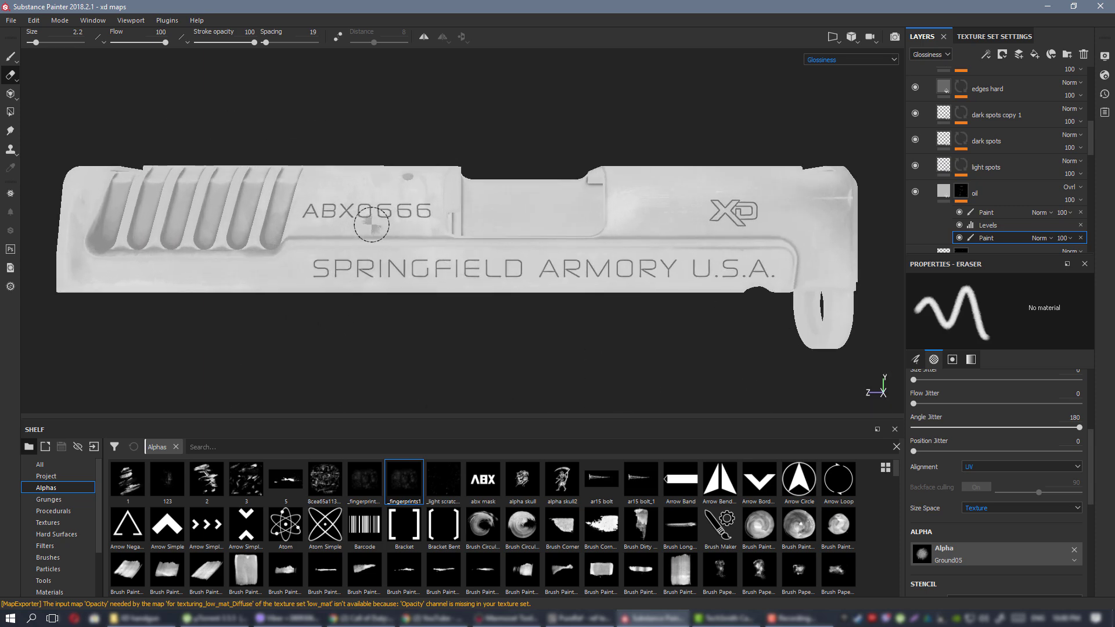
pyautogui.press('m')
# Select the uppermost Paint effect in the oil layer's mask and set the eraser's flow to 24.
pyautogui.keyDown('alt'); pyautogui.moveTo(340, 201); pyautogui.dragTo(700, 153, button='middle'); pyautogui.keyUp('alt')
pyautogui.keyDown('alt'); pyautogui.moveTo(701, 153); pyautogui.dragTo(619, 242, button='right'); pyautogui.keyUp('alt')
pyautogui.keyDown('alt'); pyautogui.moveTo(620, 241); pyautogui.dragTo(530, 221); pyautogui.keyUp('alt')
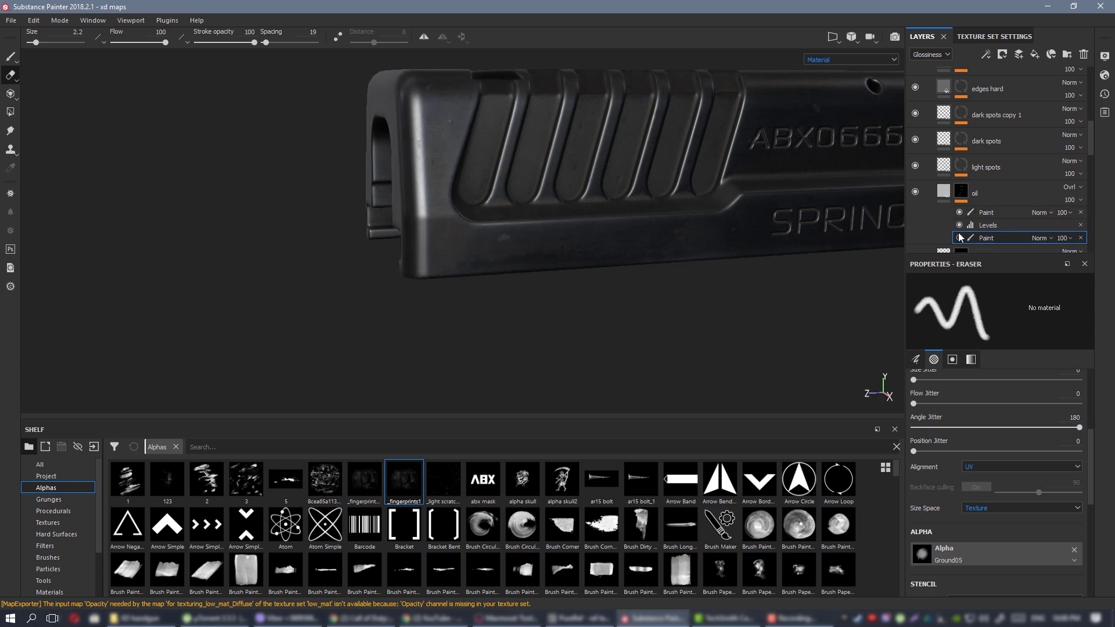
pyautogui.click(983, 213)
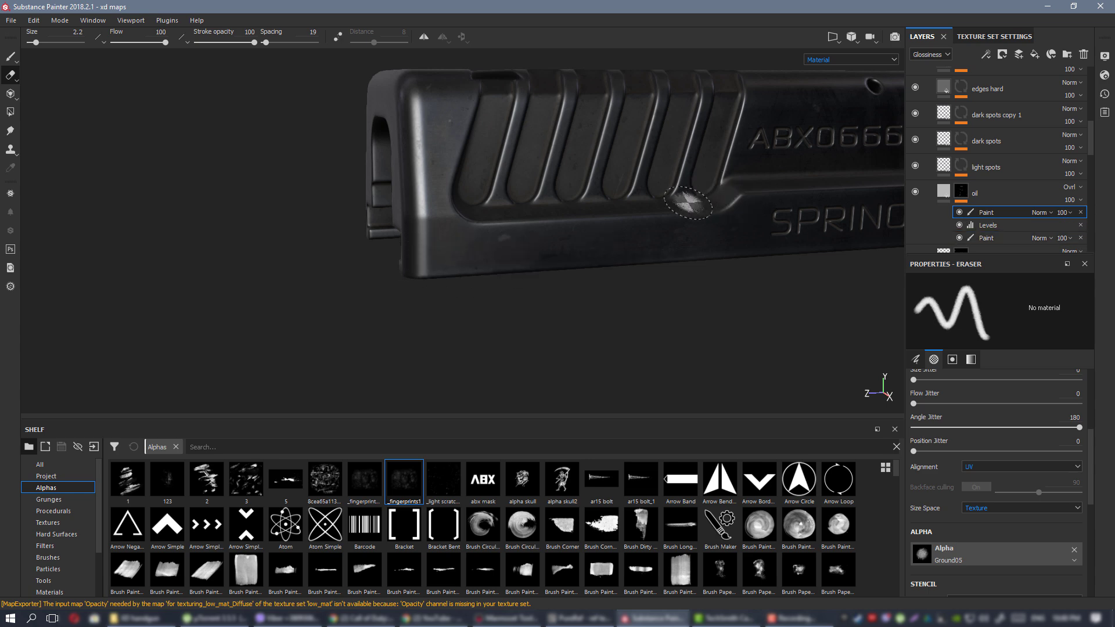
pyautogui.keyDown('ctrl'); pyautogui.moveTo(520, 234); pyautogui.dragTo(503, 267); pyautogui.keyUp('ctrl')
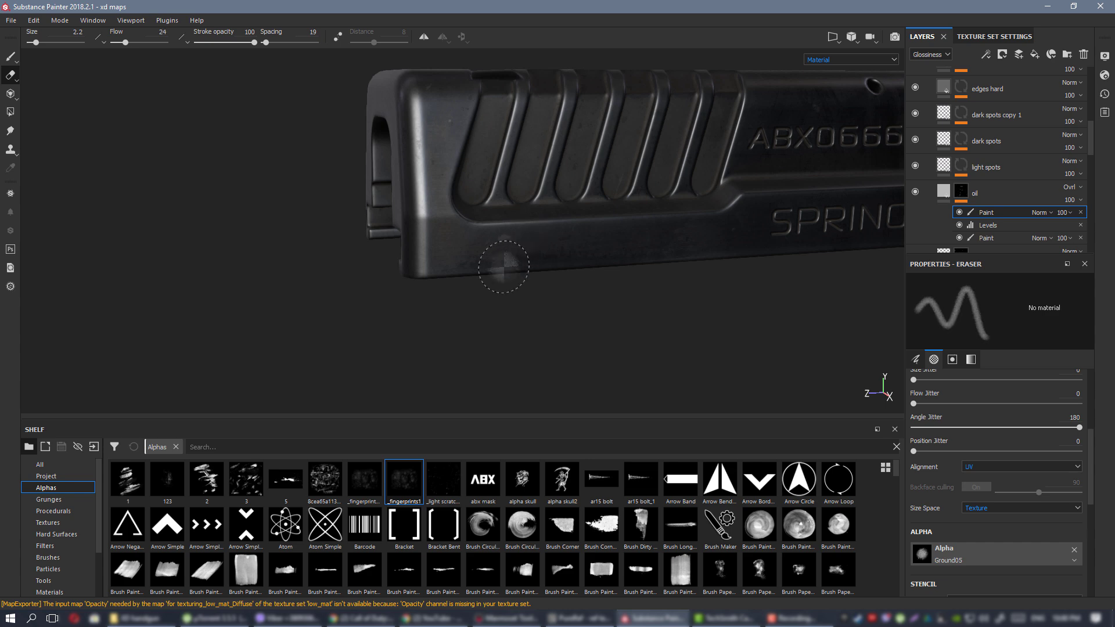
pyautogui.keyDown('alt'); pyautogui.moveTo(736, 260); pyautogui.dragTo(548, 267); pyautogui.keyUp('alt')
pyautogui.keyDown('alt'); pyautogui.moveTo(631, 234); pyautogui.dragTo(678, 224); pyautogui.keyUp('alt')
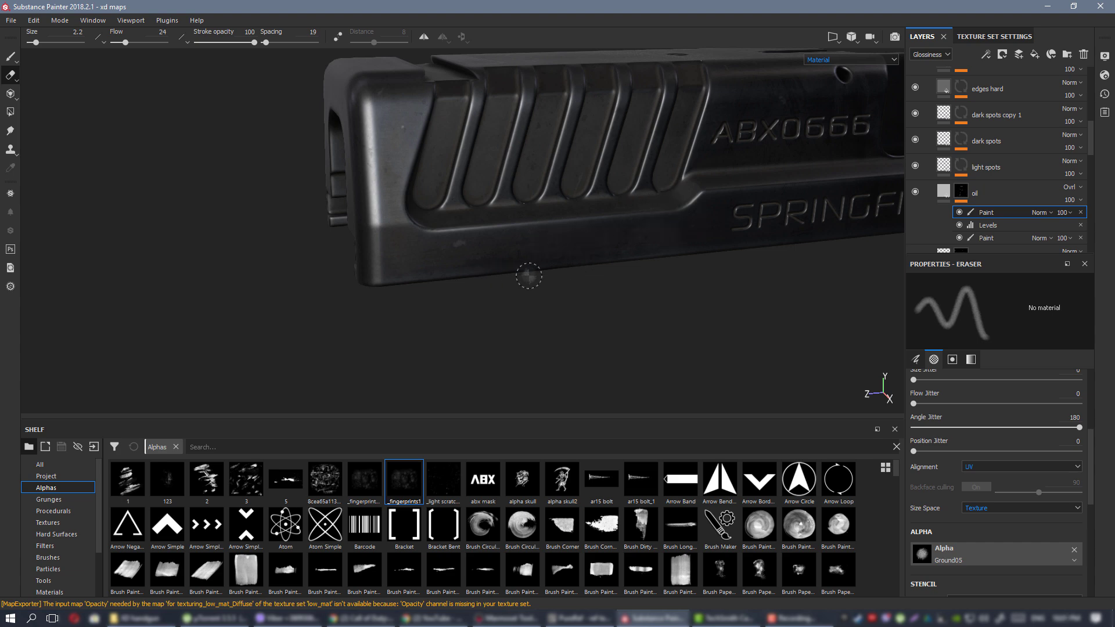
pyautogui.keyDown('alt'); pyautogui.moveTo(705, 226); pyautogui.dragTo(542, 227); pyautogui.keyUp('alt')
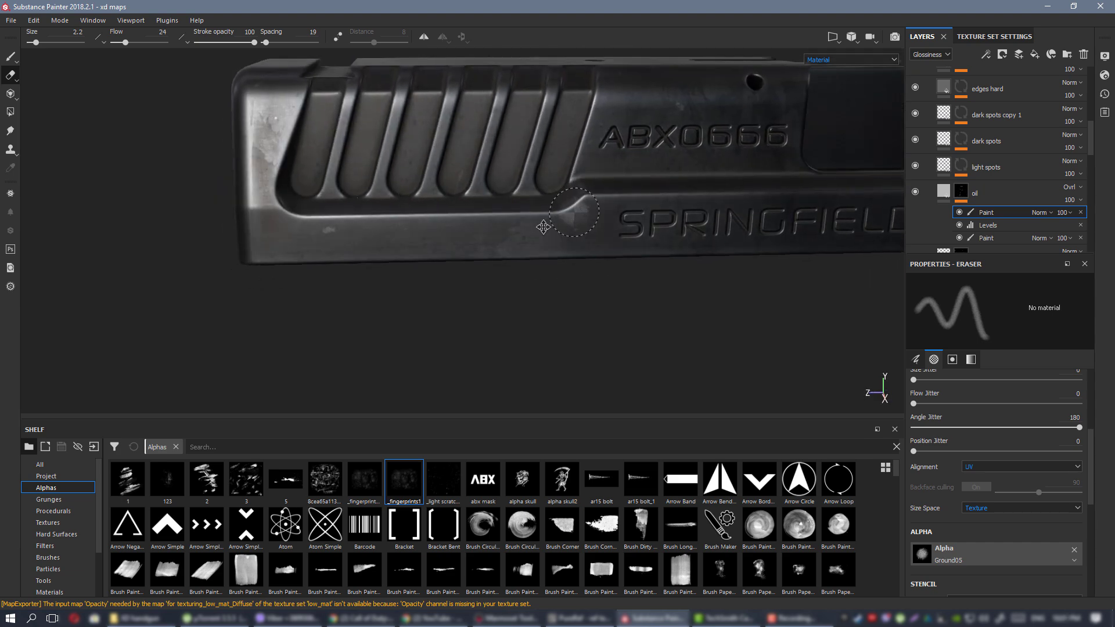
# Enlarge the eraser to size 6.14 and erase oil around the small hole above the ABX0666 engraving.
pyautogui.keyDown('alt'); pyautogui.moveTo(543, 227); pyautogui.dragTo(451, 239, button='middle'); pyautogui.keyUp('alt')
pyautogui.keyDown('alt'); pyautogui.moveTo(450, 238); pyautogui.dragTo(487, 221); pyautogui.keyUp('alt')
pyautogui.keyDown('ctrl'); pyautogui.moveTo(475, 162); pyautogui.dragTo(511, 162, button='right'); pyautogui.keyUp('ctrl')
pyautogui.click(519, 129)
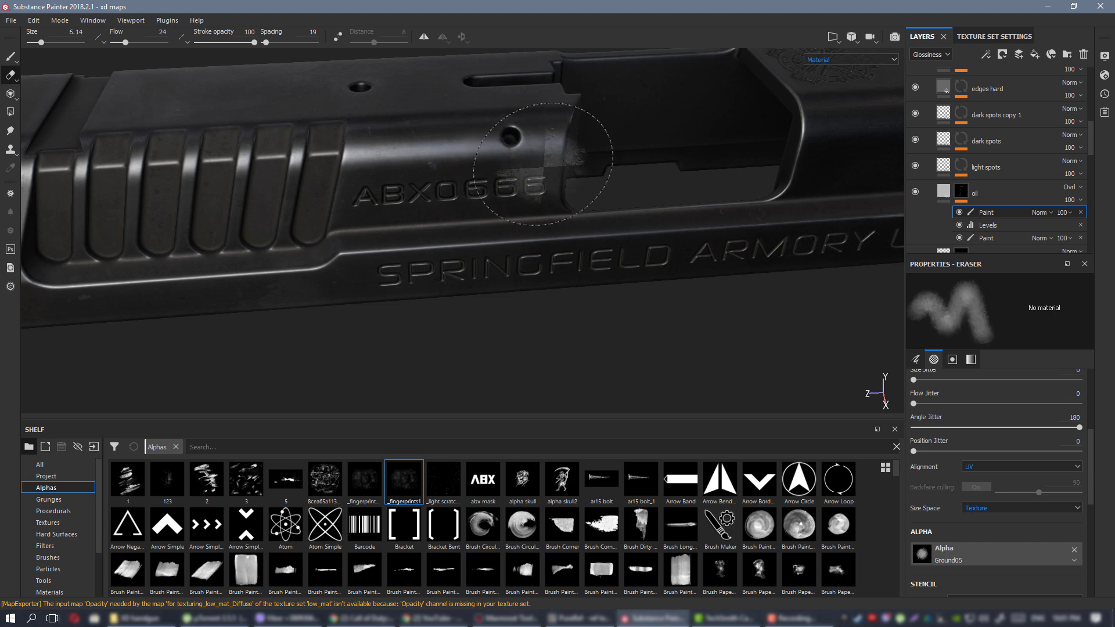
# Select the Paint effect below Levels in the oil mask and examine the slide around the ABX0666 engraving.
pyautogui.click(958, 238)
pyautogui.moveTo(558, 140)
pyautogui.keyDown('alt'); pyautogui.mouseDown()
pyautogui.moveTo(513, 95)
pyautogui.moveTo(522, 126)
pyautogui.mouseUp(); pyautogui.keyUp('alt')
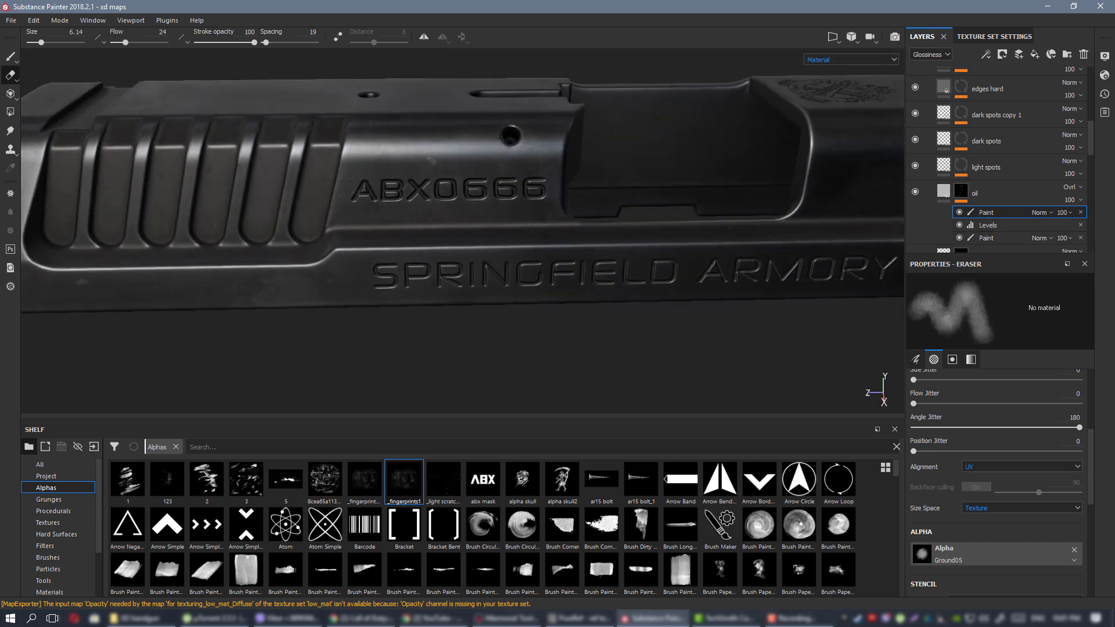
pyautogui.click(986, 238)
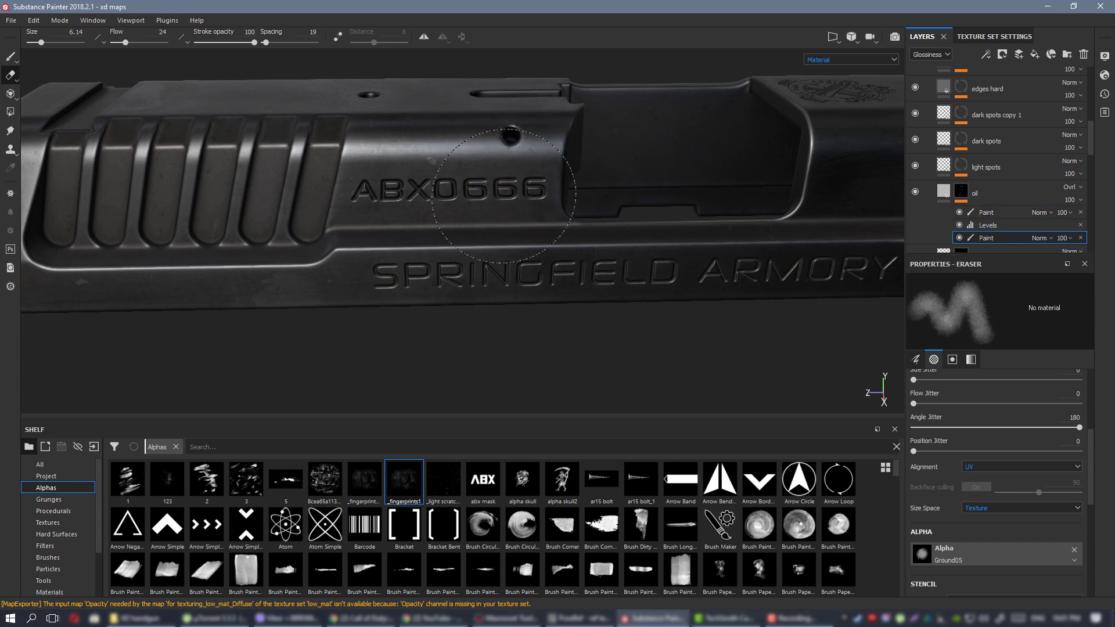
pyautogui.keyDown('alt'); pyautogui.moveTo(459, 138); pyautogui.dragTo(459, 174); pyautogui.keyUp('alt')
pyautogui.keyDown('alt'); pyautogui.moveTo(511, 167); pyautogui.dragTo(468, 200, button='right'); pyautogui.keyUp('alt')
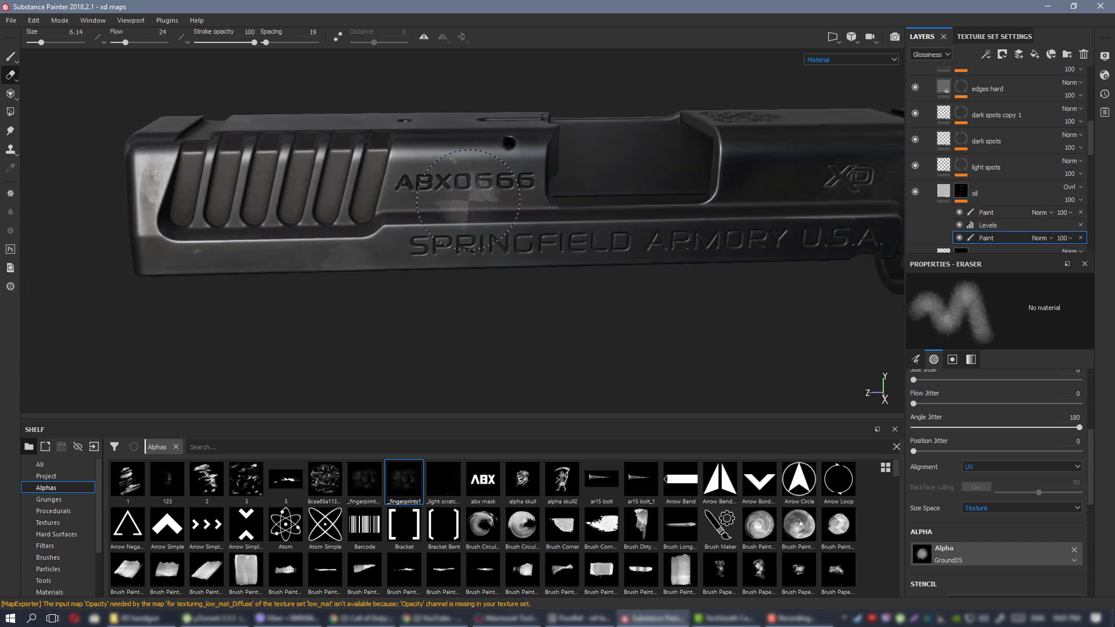
pyautogui.moveTo(468, 201)
pyautogui.keyDown('alt'); pyautogui.mouseDown()
pyautogui.moveTo(128, 208)
pyautogui.moveTo(213, 212)
pyautogui.mouseUp(); pyautogui.keyUp('alt')
# Export the low_mat texture set again as 16-bit png maps with the PBR SpecGloss configuration at 4096x4096.
pyautogui.hotkey('ctrl', 'shift', 'e')
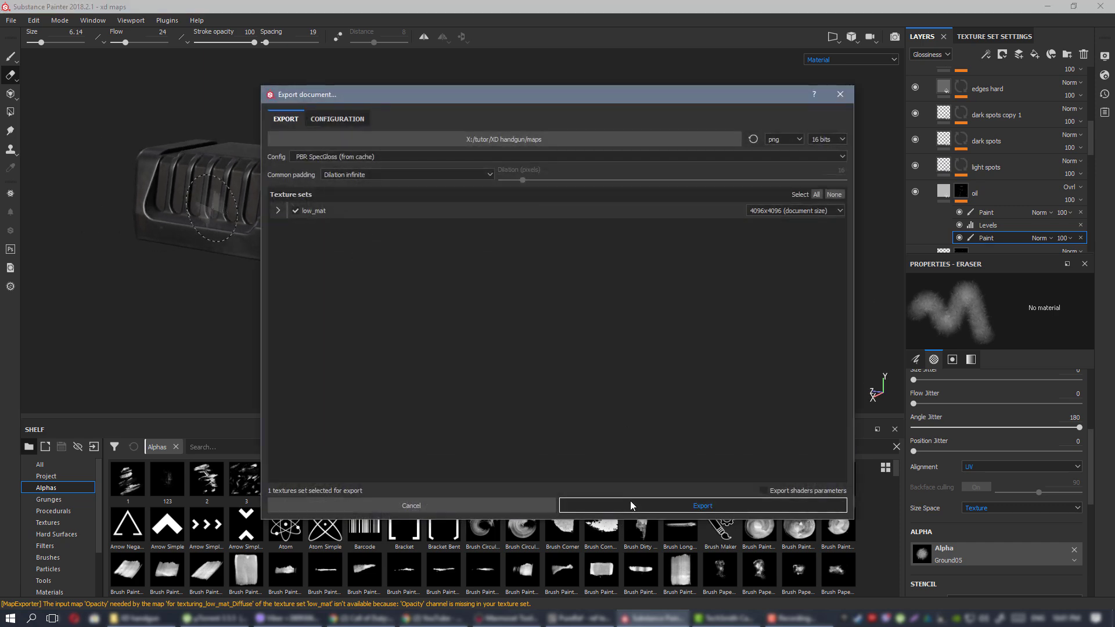
pyautogui.click(630, 503)
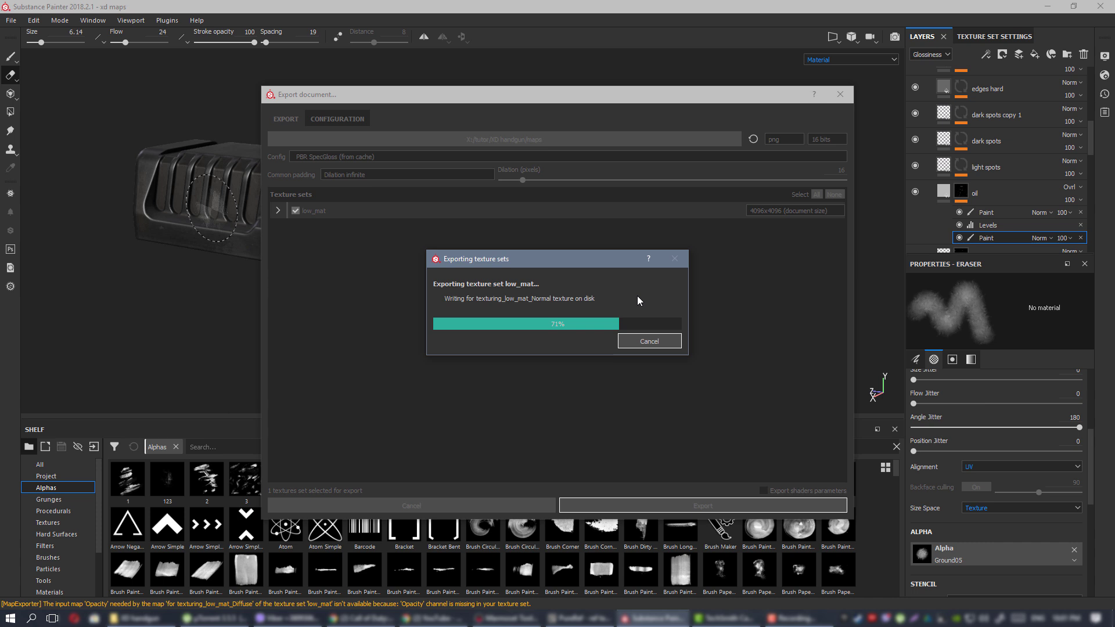
pyautogui.click(599, 317)
# Switch to Marmoset Toolbag and examine the re-exported textures on the pistol's SUB-COMPACT side and the top of the slide.
pyautogui.click(495, 618)
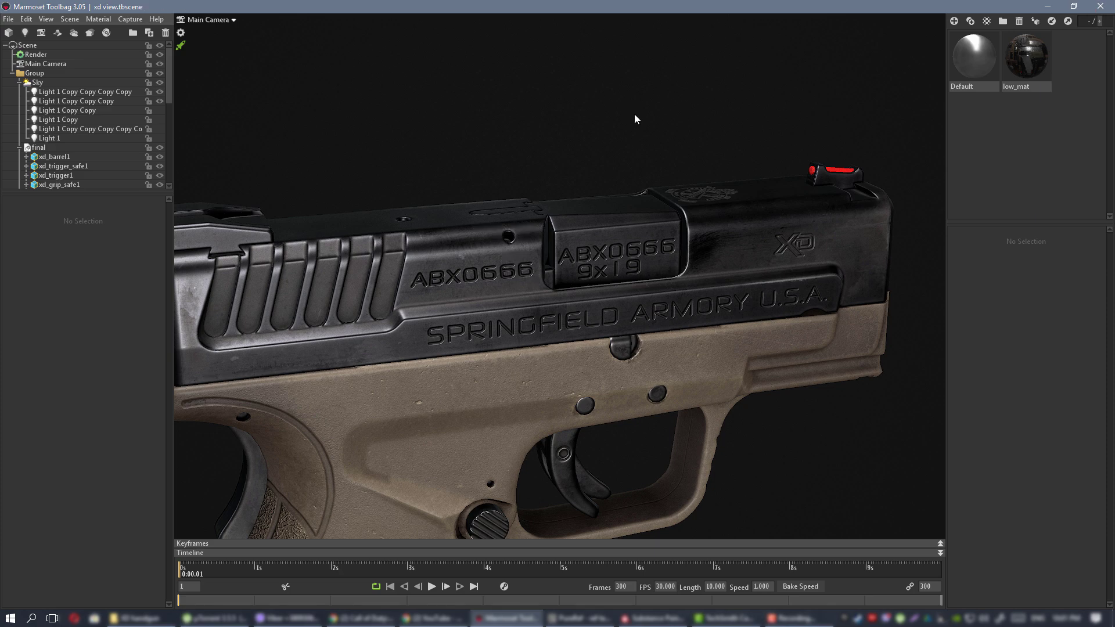
pyautogui.keyDown('alt'); pyautogui.moveTo(624, 200); pyautogui.dragTo(527, 229); pyautogui.keyUp('alt')
pyautogui.scroll(-2, 625, 208)
pyautogui.keyDown('shift'); pyautogui.moveTo(527, 224); pyautogui.dragTo(471, 214, button='right'); pyautogui.keyUp('shift')
pyautogui.scroll(-3, 566, 221)
pyautogui.keyDown('shift'); pyautogui.moveTo(472, 216); pyautogui.dragTo(426, 192); pyautogui.keyUp('shift')
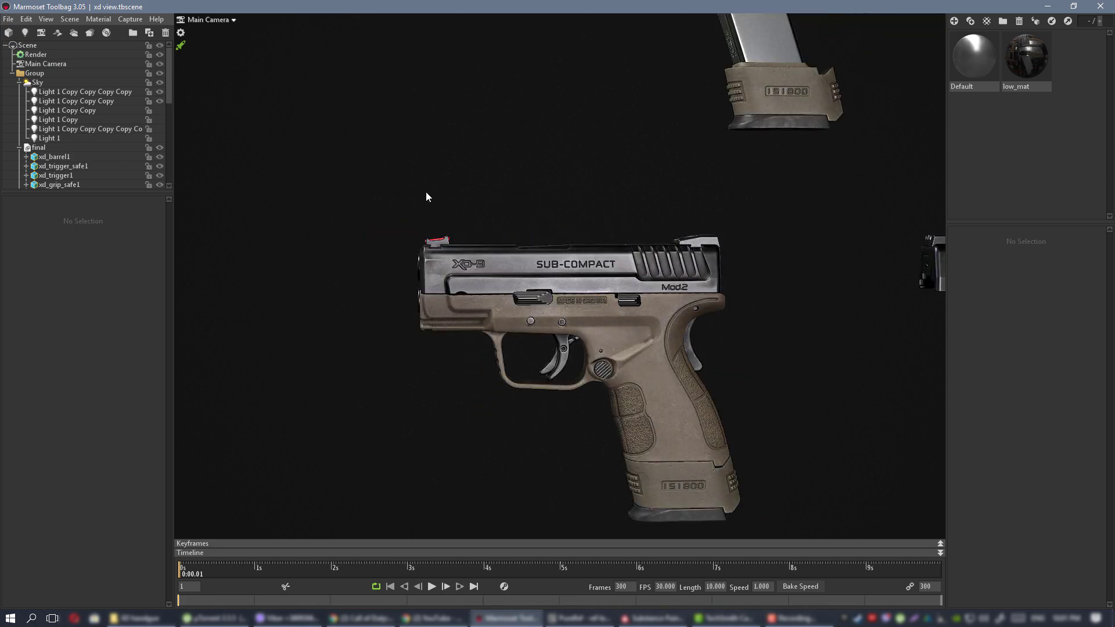
pyautogui.keyDown('alt'); pyautogui.moveTo(427, 193); pyautogui.dragTo(644, 298, button='right'); pyautogui.keyUp('alt')
pyautogui.keyDown('alt'); pyautogui.moveTo(644, 299); pyautogui.dragTo(661, 306); pyautogui.keyUp('alt')
pyautogui.keyDown('alt'); pyautogui.moveTo(661, 305); pyautogui.dragTo(570, 256, button='right'); pyautogui.keyUp('alt')
pyautogui.keyDown('alt'); pyautogui.moveTo(570, 256); pyautogui.dragTo(620, 260); pyautogui.keyUp('alt')
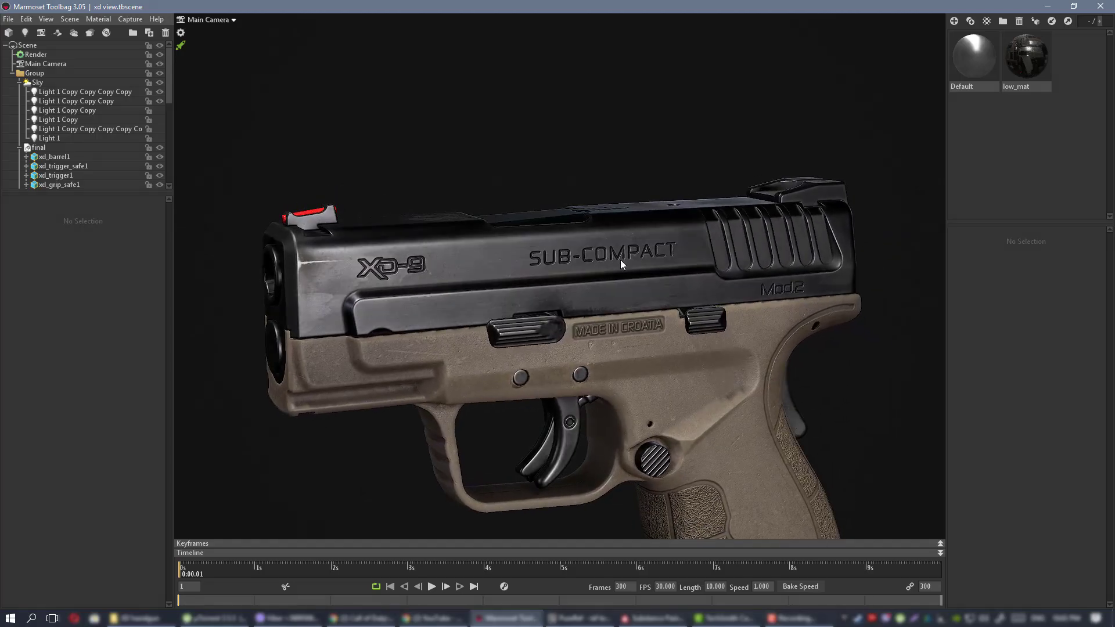
pyautogui.keyDown('alt'); pyautogui.moveTo(620, 259); pyautogui.dragTo(523, 231, button='right'); pyautogui.keyUp('alt')
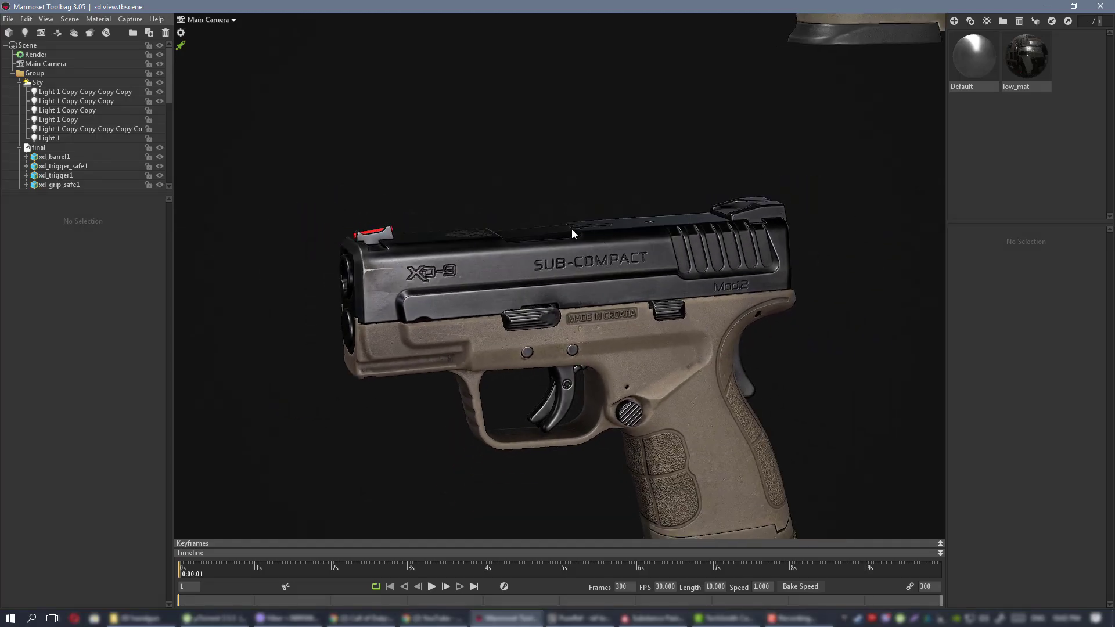
pyautogui.keyDown('alt'); pyautogui.moveTo(572, 229); pyautogui.dragTo(524, 217, button='middle'); pyautogui.keyUp('alt')
pyautogui.keyDown('alt'); pyautogui.moveTo(524, 217); pyautogui.dragTo(580, 233, button='right'); pyautogui.keyUp('alt')
pyautogui.moveTo(581, 232)
pyautogui.keyDown('alt'); pyautogui.mouseDown()
pyautogui.moveTo(526, 238)
pyautogui.moveTo(497, 214)
pyautogui.moveTo(566, 231)
pyautogui.moveTo(577, 295)
pyautogui.moveTo(556, 367)
pyautogui.moveTo(516, 389)
pyautogui.moveTo(363, 368)
pyautogui.moveTo(458, 331)
pyautogui.mouseUp(); pyautogui.keyUp('alt')
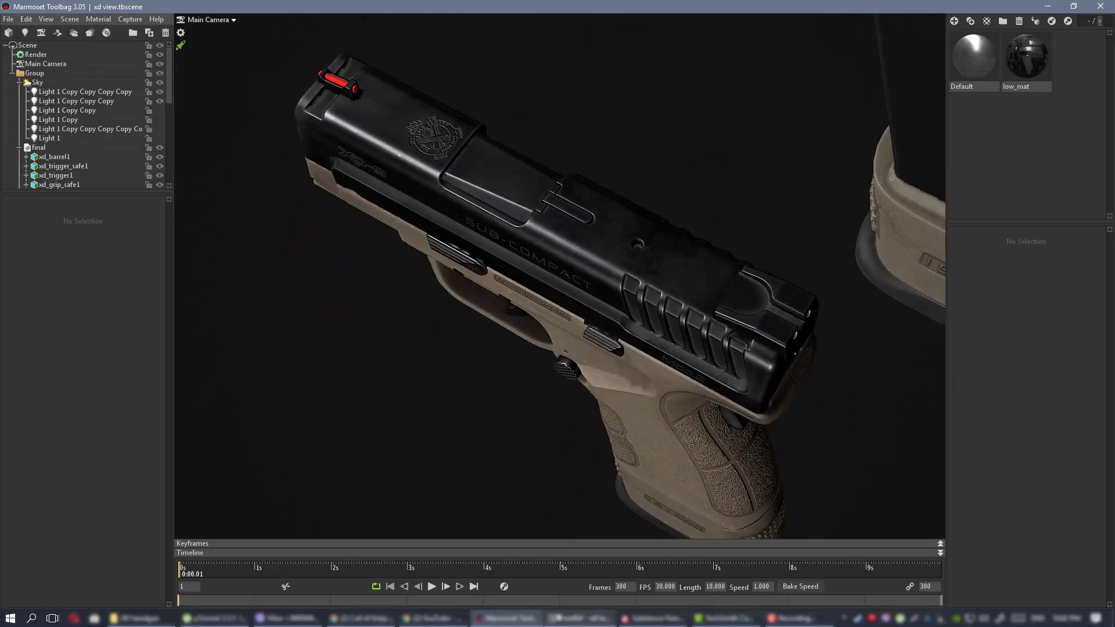
# Switch to Substance Painter and add a new Paint effect to the oil layer's mask, with the slide's SUB-COMPACT side in view.
pyautogui.click(644, 619)
pyautogui.keyDown('alt'); pyautogui.moveTo(520, 165); pyautogui.dragTo(565, 172); pyautogui.keyUp('alt')
pyautogui.keyDown('alt'); pyautogui.moveTo(519, 203); pyautogui.dragTo(179, 211); pyautogui.keyUp('alt')
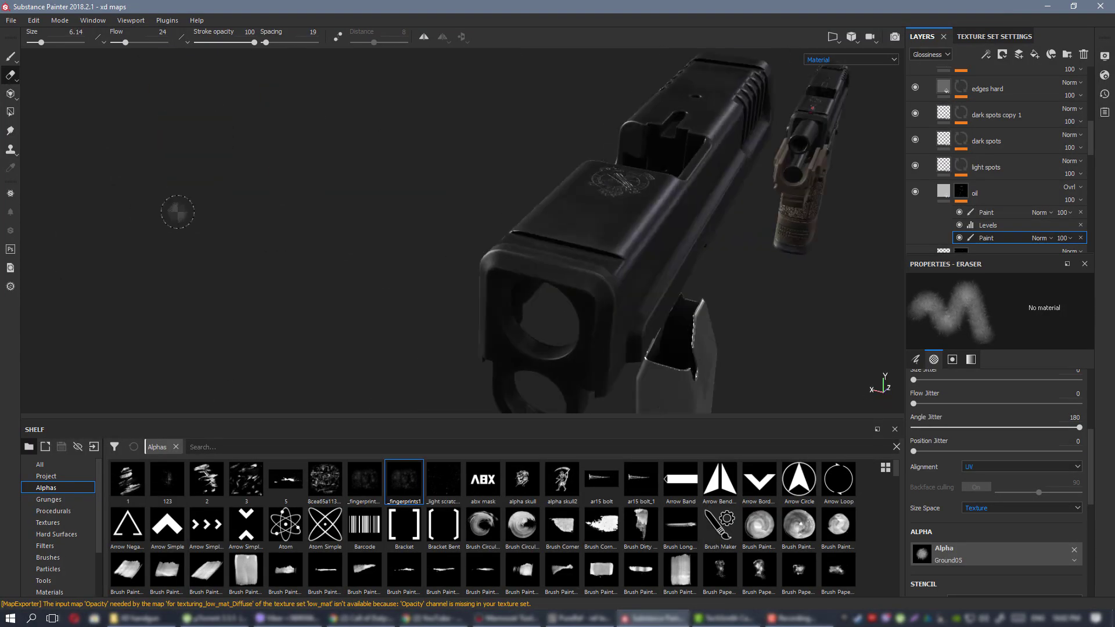
pyautogui.keyDown('alt'); pyautogui.moveTo(581, 214); pyautogui.dragTo(449, 208); pyautogui.keyUp('alt')
pyautogui.keyDown('shift'); pyautogui.moveTo(449, 207); pyautogui.dragTo(502, 209, button='right'); pyautogui.keyUp('shift')
pyautogui.scroll(-2, 594, 252)
pyautogui.keyDown('alt'); pyautogui.moveTo(546, 256); pyautogui.dragTo(493, 283); pyautogui.keyUp('alt')
pyautogui.keyDown('alt'); pyautogui.moveTo(594, 322); pyautogui.dragTo(602, 311, button='right'); pyautogui.keyUp('alt')
pyautogui.keyDown('alt'); pyautogui.moveTo(602, 311); pyautogui.dragTo(493, 266); pyautogui.keyUp('alt')
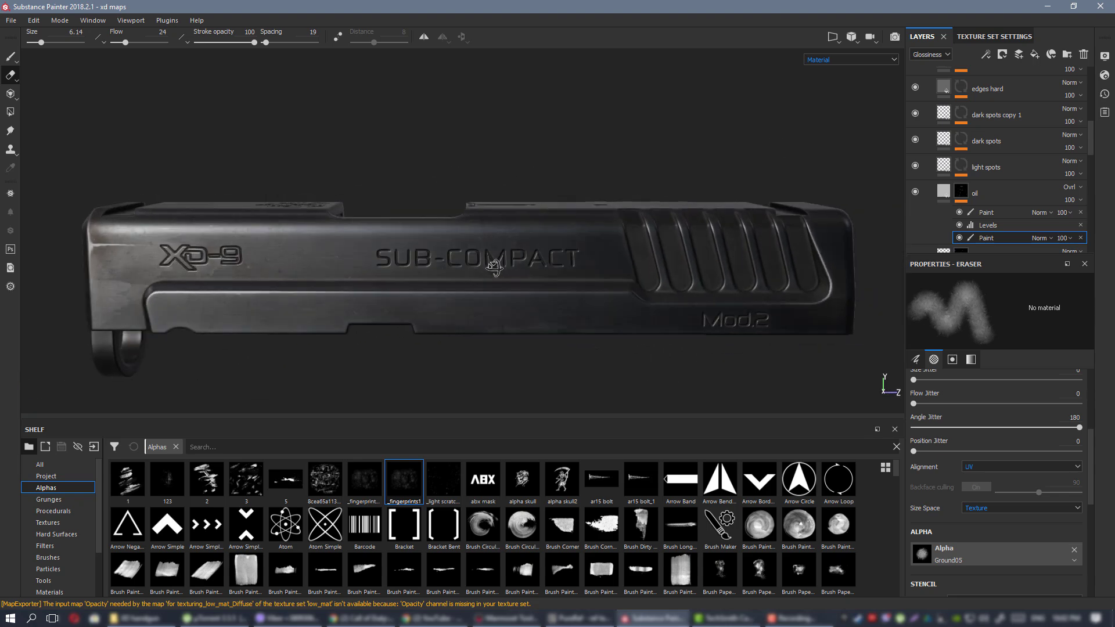
pyautogui.keyDown('shift'); pyautogui.moveTo(444, 255); pyautogui.dragTo(455, 252, button='right'); pyautogui.keyUp('shift')
pyautogui.keyDown('alt'); pyautogui.moveTo(439, 262); pyautogui.dragTo(521, 267, button='middle'); pyautogui.keyUp('alt')
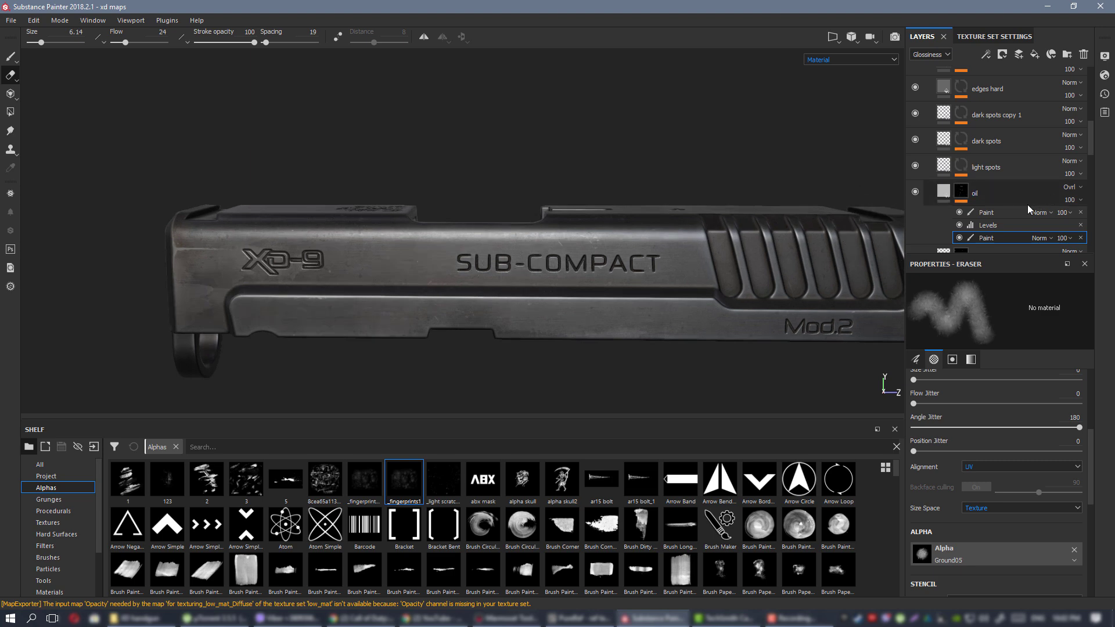
pyautogui.rightClick(960, 193)
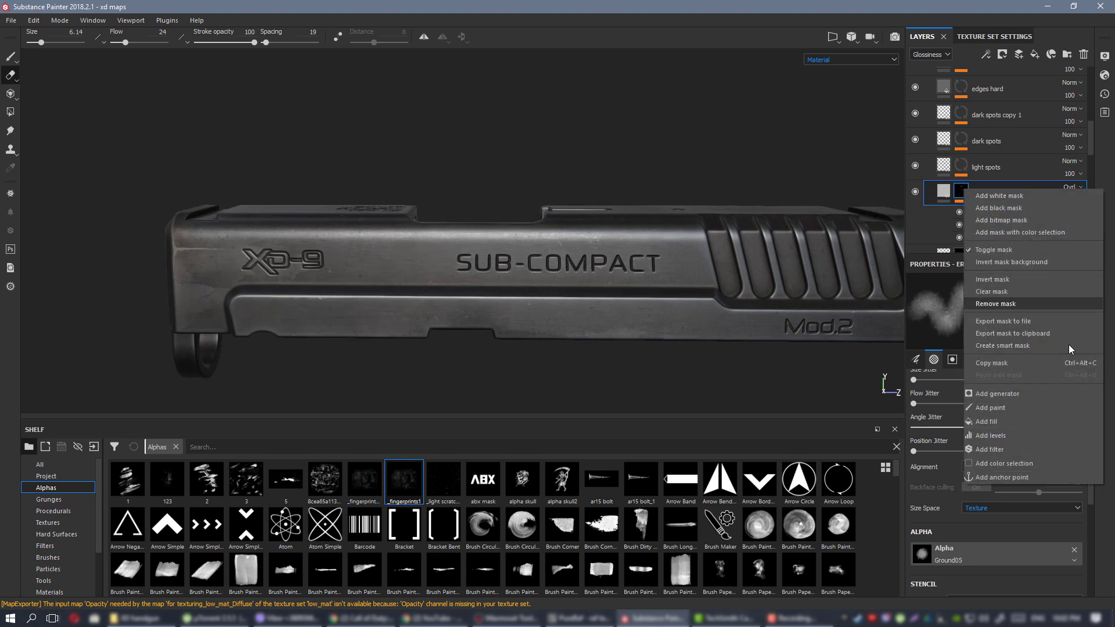
pyautogui.click(1014, 406)
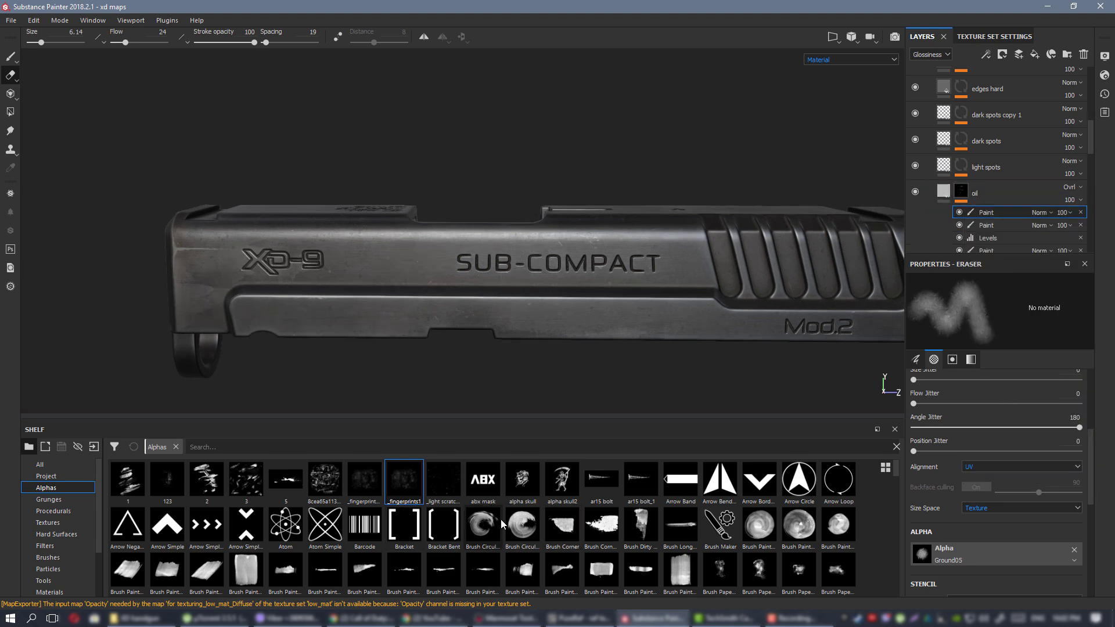
# Activate the paint brush and load the Fingerprint Middle alpha into it.
pyautogui.scroll(-8, 500, 519)
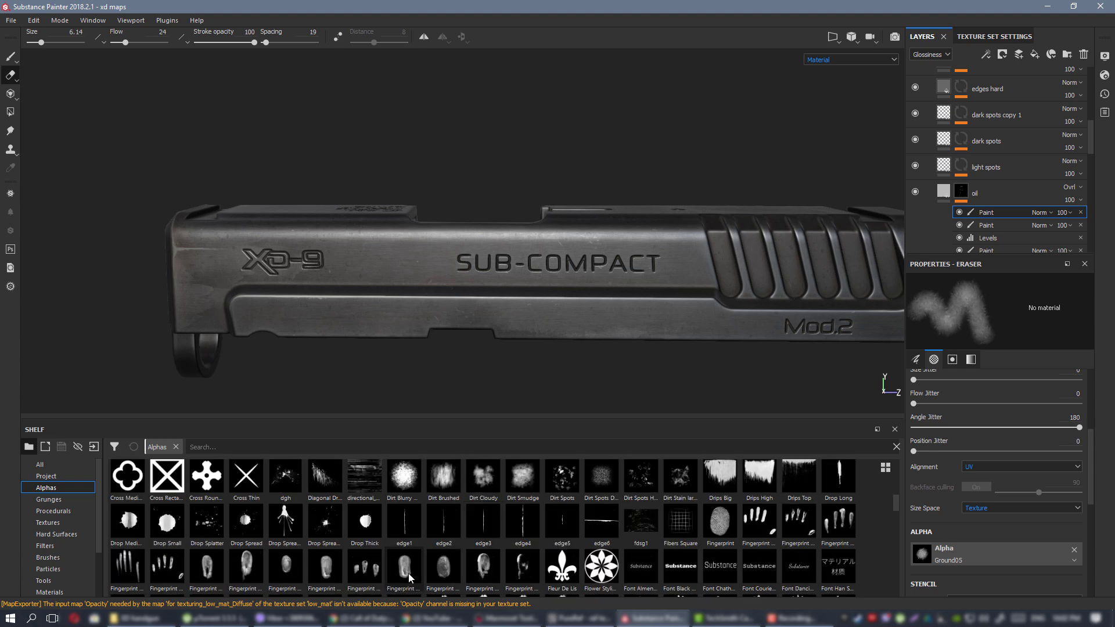
pyautogui.moveTo(619, 243); pyautogui.dragTo(421, 285)
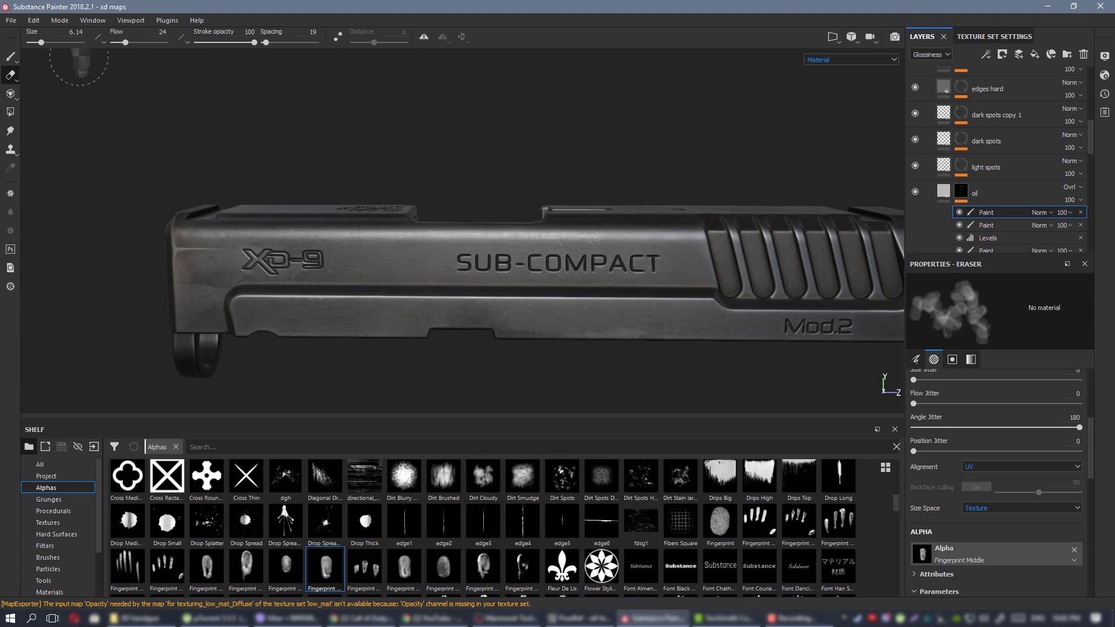
pyautogui.click(8, 54)
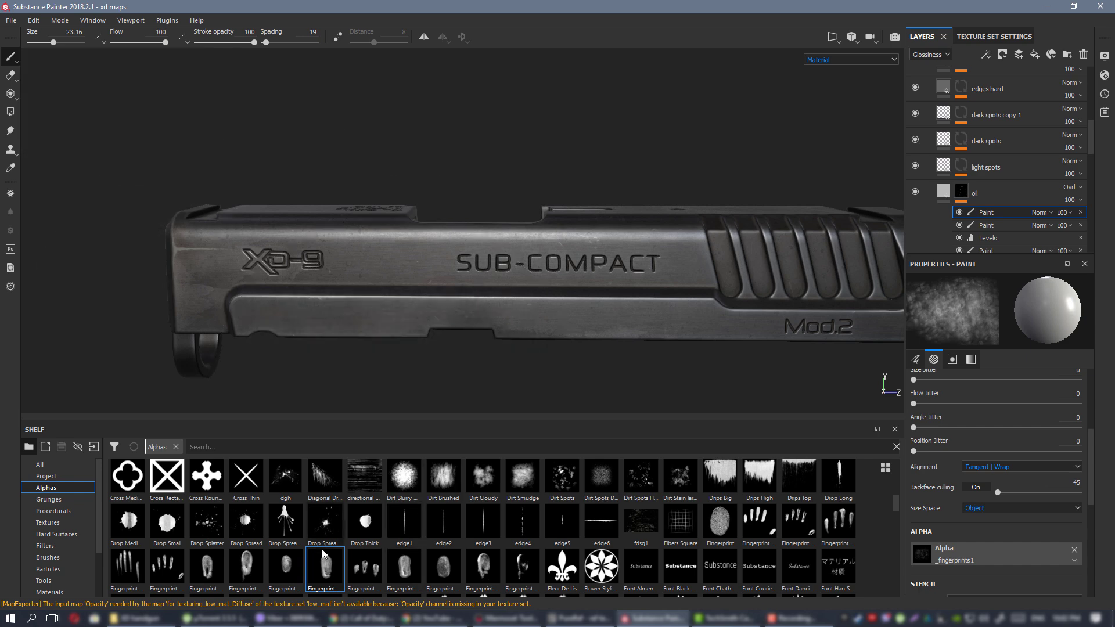
pyautogui.keyDown('ctrl'); pyautogui.moveTo(442, 254); pyautogui.dragTo(433, 237, button='right'); pyautogui.keyUp('ctrl')
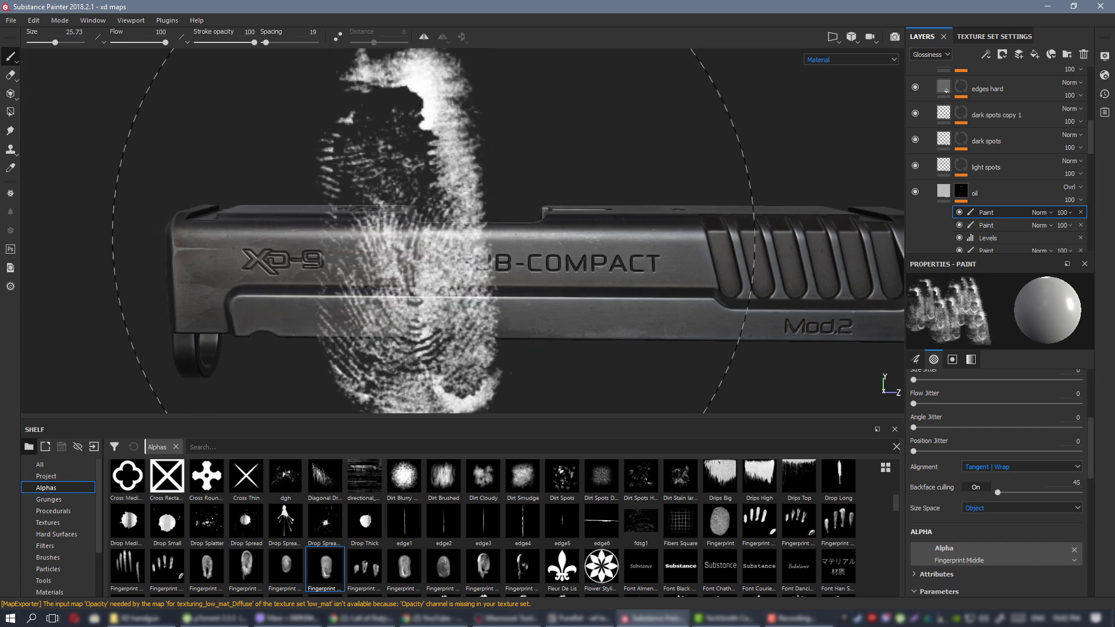
# Load the Fingerprint Thumb alpha, set the brush size to 6.6, and stamp a print between the XD-9 and SUB-COMPACT engravings.
pyautogui.click(443, 568)
pyautogui.moveTo(452, 231)
pyautogui.keyDown('ctrl'); pyautogui.mouseDown(button='right')
pyautogui.moveTo(460, 199)
pyautogui.moveTo(386, 236)
pyautogui.mouseUp(button='right'); pyautogui.keyUp('ctrl')
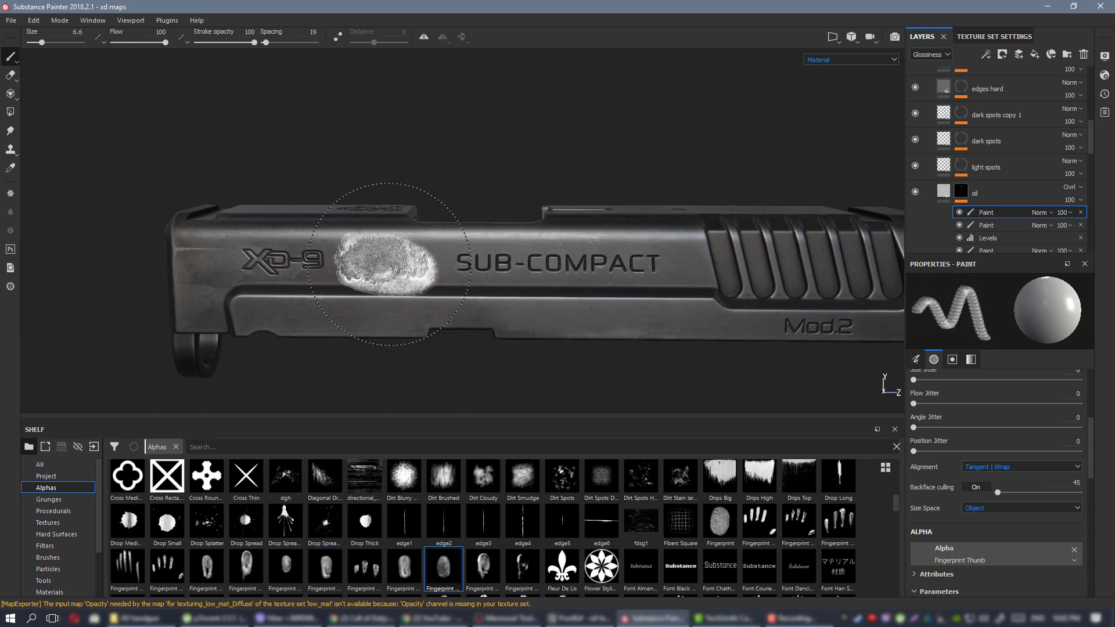
pyautogui.click(388, 261)
pyautogui.moveTo(522, 296)
pyautogui.keyDown('alt'); pyautogui.mouseDown()
pyautogui.moveTo(573, 287)
pyautogui.moveTo(514, 292)
pyautogui.mouseUp(); pyautogui.keyUp('alt')
pyautogui.scroll(4, 552, 291)
pyautogui.scroll(-3, 514, 291)
pyautogui.keyDown('alt'); pyautogui.moveTo(409, 271); pyautogui.dragTo(430, 255, button='middle'); pyautogui.keyUp('alt')
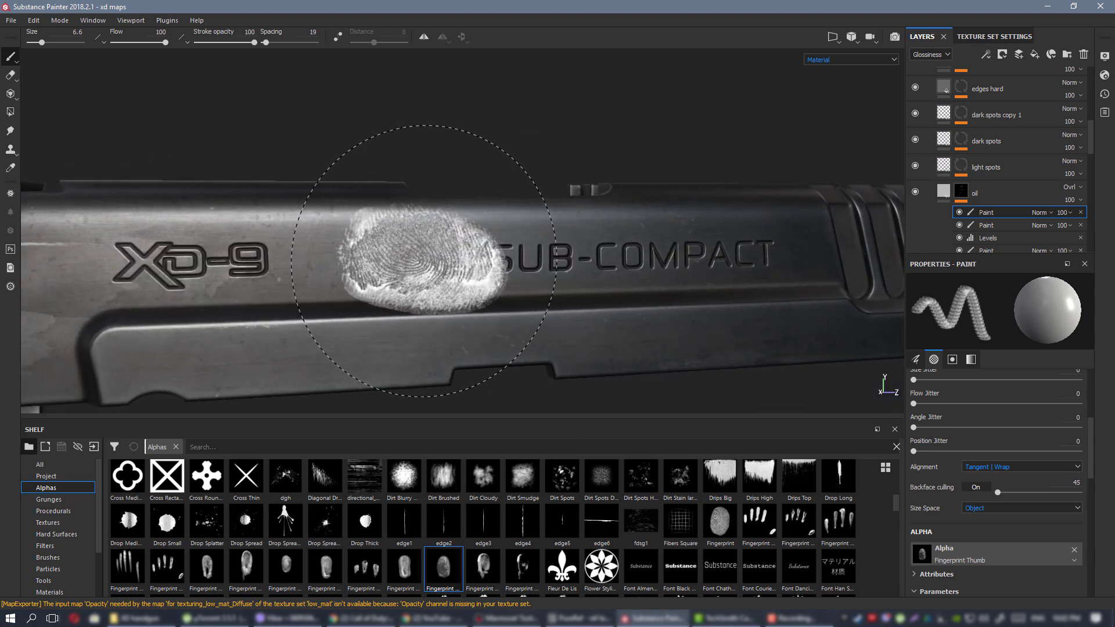
# Examine the fingerprint stamped between the XD-9 and SUB-COMPACT engravings from several angles and distances.
pyautogui.keyDown('alt'); pyautogui.moveTo(394, 256); pyautogui.dragTo(383, 253); pyautogui.keyUp('alt')
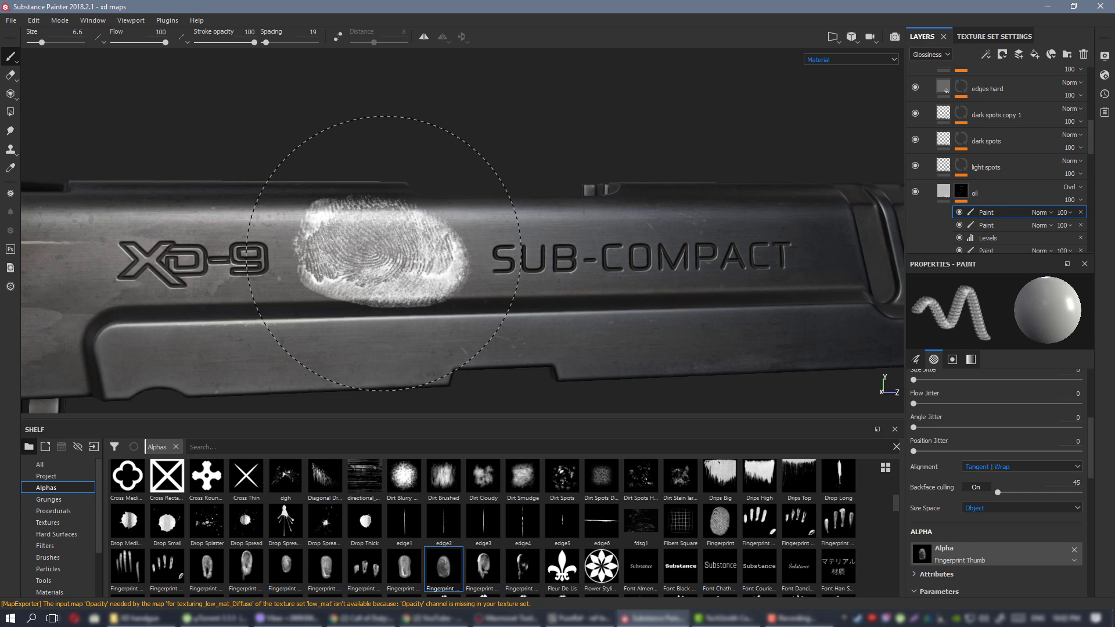
pyautogui.moveTo(531, 179)
pyautogui.keyDown('alt'); pyautogui.mouseDown()
pyautogui.moveTo(538, 229)
pyautogui.moveTo(564, 243)
pyautogui.mouseUp(); pyautogui.keyUp('alt')
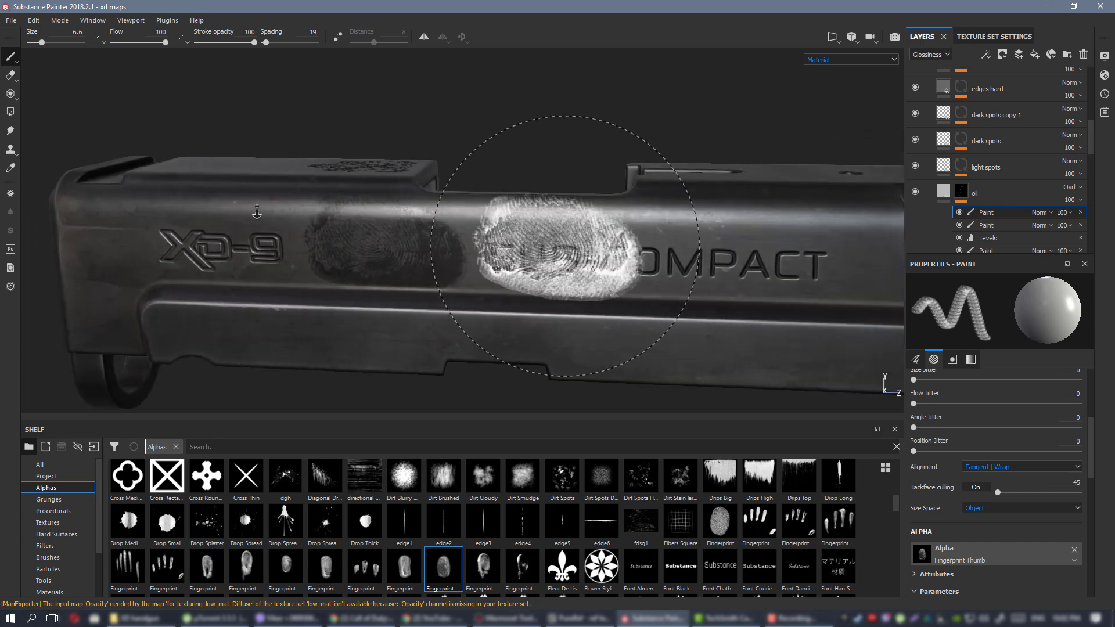
pyautogui.scroll(-3, 564, 243)
pyautogui.keyDown('alt'); pyautogui.moveTo(564, 243); pyautogui.dragTo(411, 263, button='middle'); pyautogui.keyUp('alt')
pyautogui.keyDown('alt'); pyautogui.moveTo(411, 263); pyautogui.dragTo(534, 265); pyautogui.keyUp('alt')
pyautogui.keyDown('alt'); pyautogui.moveTo(534, 264); pyautogui.dragTo(35, 197, button='right'); pyautogui.keyUp('alt')
pyautogui.keyDown('alt'); pyautogui.moveTo(459, 197); pyautogui.dragTo(415, 102, button='middle'); pyautogui.keyUp('alt')
pyautogui.moveTo(360, 385)
pyautogui.keyDown('alt'); pyautogui.mouseDown(button='middle')
pyautogui.moveTo(598, 150)
pyautogui.moveTo(485, 228)
pyautogui.mouseUp(button='middle'); pyautogui.keyUp('alt')
pyautogui.keyDown('alt'); pyautogui.moveTo(319, 221); pyautogui.dragTo(566, 159, button='middle'); pyautogui.keyUp('alt')
pyautogui.keyDown('alt'); pyautogui.moveTo(594, 290); pyautogui.dragTo(592, 333, button='right'); pyautogui.keyUp('alt')
pyautogui.keyDown('alt'); pyautogui.moveTo(592, 333); pyautogui.dragTo(617, 315, button='middle'); pyautogui.keyUp('alt')
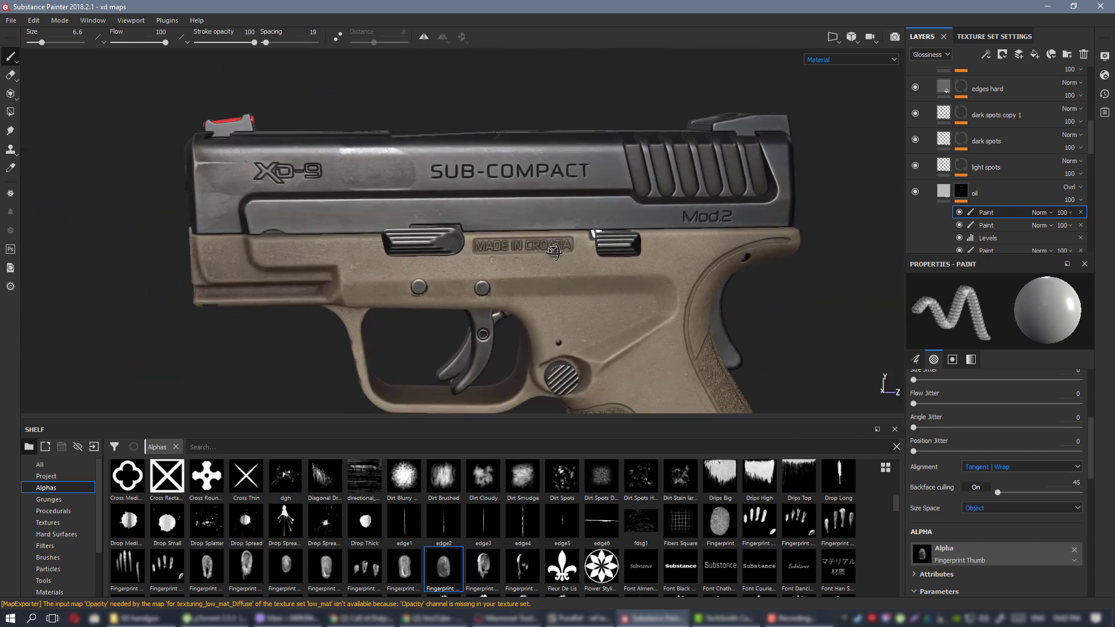
pyautogui.keyDown('alt'); pyautogui.moveTo(583, 238); pyautogui.dragTo(511, 229); pyautogui.keyUp('alt')
pyautogui.keyDown('alt'); pyautogui.moveTo(435, 195); pyautogui.dragTo(441, 210, button='middle'); pyautogui.keyUp('alt')
pyautogui.press('ctrl')
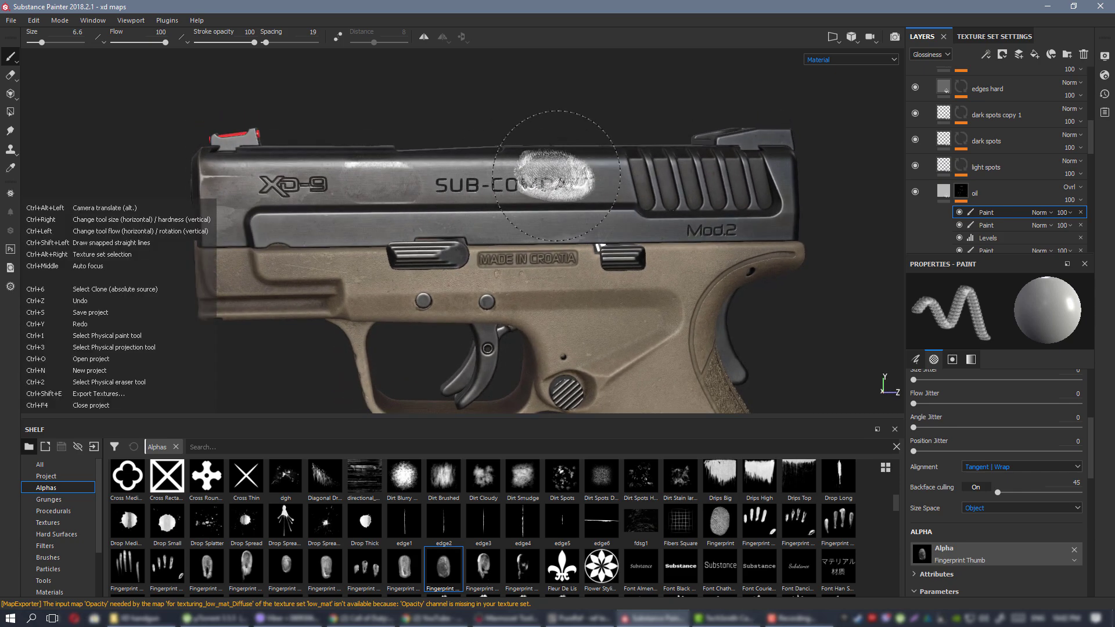
# Undo the fingerprint stamped between the XD-9 and SUB-COMPACT engravings.
pyautogui.hotkey('ctrl', 'z')
pyautogui.scroll(2, 482, 185)
pyautogui.keyDown('alt'); pyautogui.moveTo(482, 184); pyautogui.dragTo(516, 228); pyautogui.keyUp('alt')
pyautogui.press('ctrl')
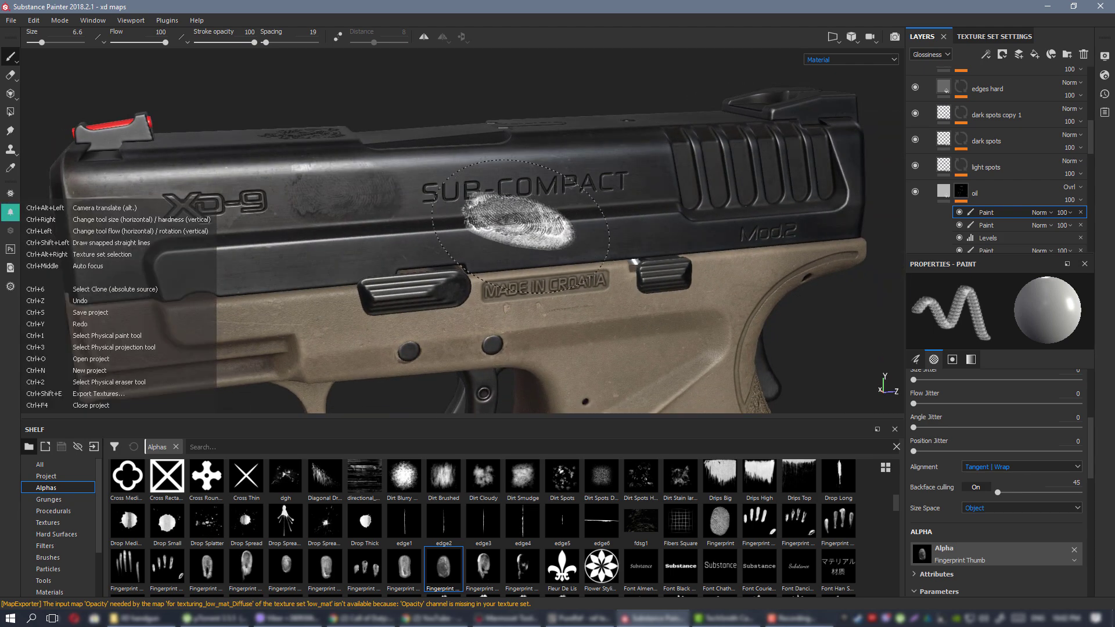
pyautogui.keyDown('alt'); pyautogui.moveTo(556, 226); pyautogui.dragTo(482, 219); pyautogui.keyUp('alt')
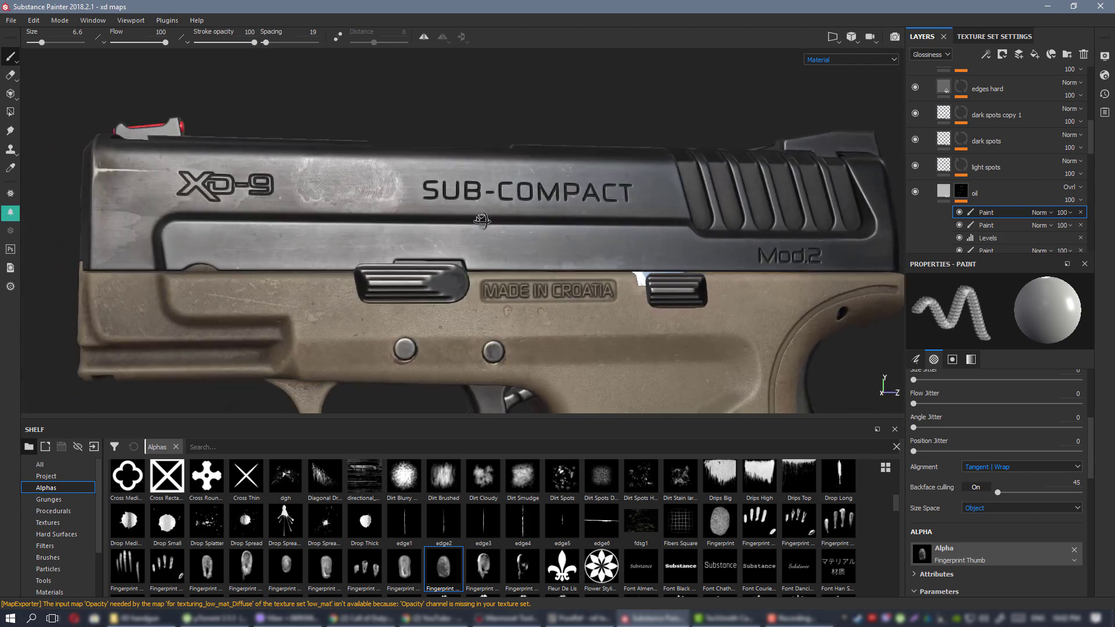
pyautogui.scroll(1, 551, 243)
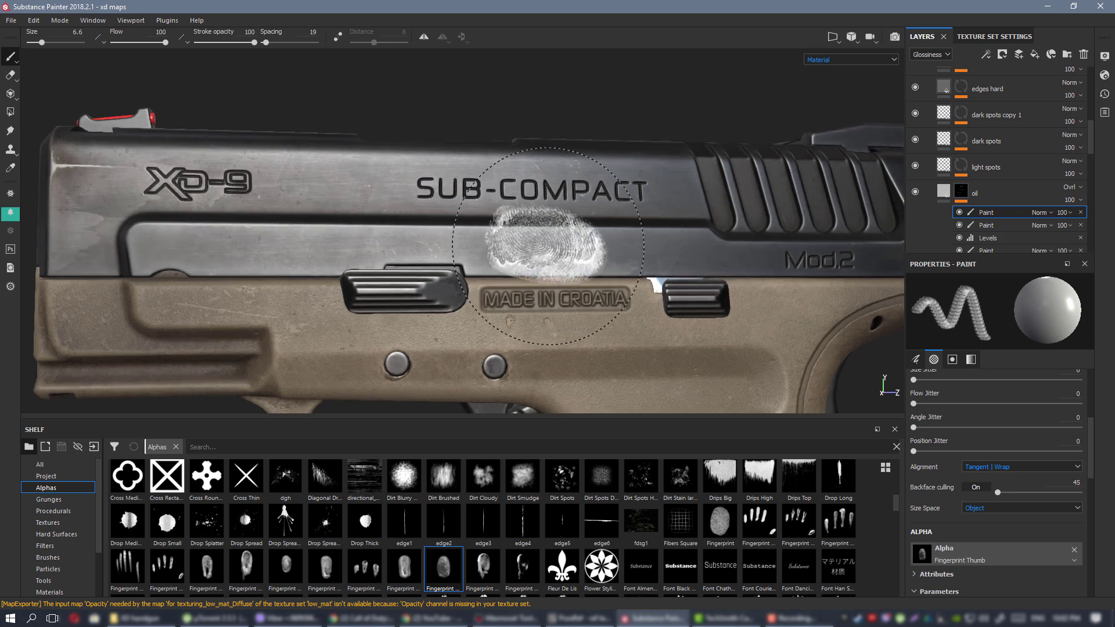
# Try the Fingerprint Thumb brush at sizes 6.79 and 9.4 against the trigger area.
pyautogui.keyDown('alt'); pyautogui.moveTo(542, 241); pyautogui.dragTo(517, 256); pyautogui.keyUp('alt')
pyautogui.keyDown('alt'); pyautogui.moveTo(406, 255); pyautogui.dragTo(409, 232); pyautogui.keyUp('alt')
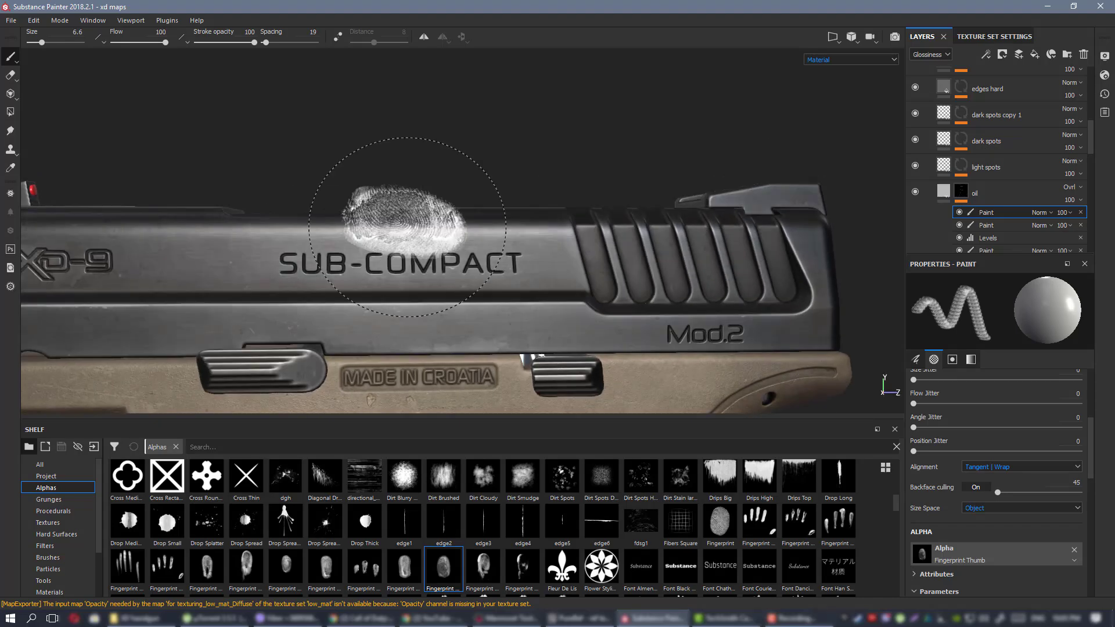
pyautogui.keyDown('alt'); pyautogui.moveTo(408, 231); pyautogui.dragTo(279, 212, button='right'); pyautogui.keyUp('alt')
pyautogui.keyDown('alt'); pyautogui.moveTo(399, 274); pyautogui.dragTo(410, 211, button='middle'); pyautogui.keyUp('alt')
pyautogui.moveTo(465, 244)
pyautogui.keyDown('alt'); pyautogui.mouseDown()
pyautogui.moveTo(496, 252)
pyautogui.moveTo(476, 174)
pyautogui.moveTo(437, 319)
pyautogui.moveTo(443, 229)
pyautogui.mouseUp(); pyautogui.keyUp('alt')
pyautogui.scroll(2, 504, 185)
pyautogui.moveTo(505, 185)
pyautogui.keyDown('alt'); pyautogui.mouseDown()
pyautogui.moveTo(489, 181)
pyautogui.moveTo(475, 201)
pyautogui.mouseUp(); pyautogui.keyUp('alt')
pyautogui.keyDown('alt'); pyautogui.moveTo(476, 265); pyautogui.dragTo(511, 198, button='middle'); pyautogui.keyUp('alt')
pyautogui.moveTo(511, 198)
pyautogui.keyDown('alt'); pyautogui.mouseDown()
pyautogui.moveTo(521, 182)
pyautogui.moveTo(460, 186)
pyautogui.moveTo(497, 246)
pyautogui.mouseUp(); pyautogui.keyUp('alt')
pyautogui.press(']')
pyautogui.press(']')
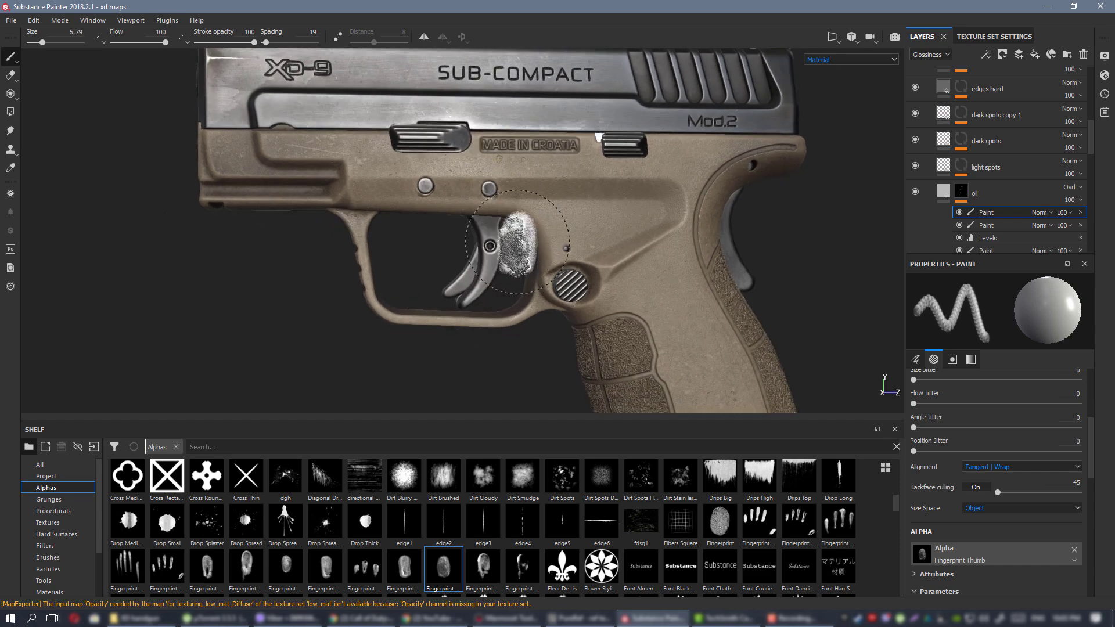
pyautogui.moveTo(484, 249)
pyautogui.keyDown('ctrl'); pyautogui.mouseDown(button='right')
pyautogui.moveTo(514, 249)
pyautogui.moveTo(473, 249)
pyautogui.mouseUp(button='right'); pyautogui.keyUp('ctrl')
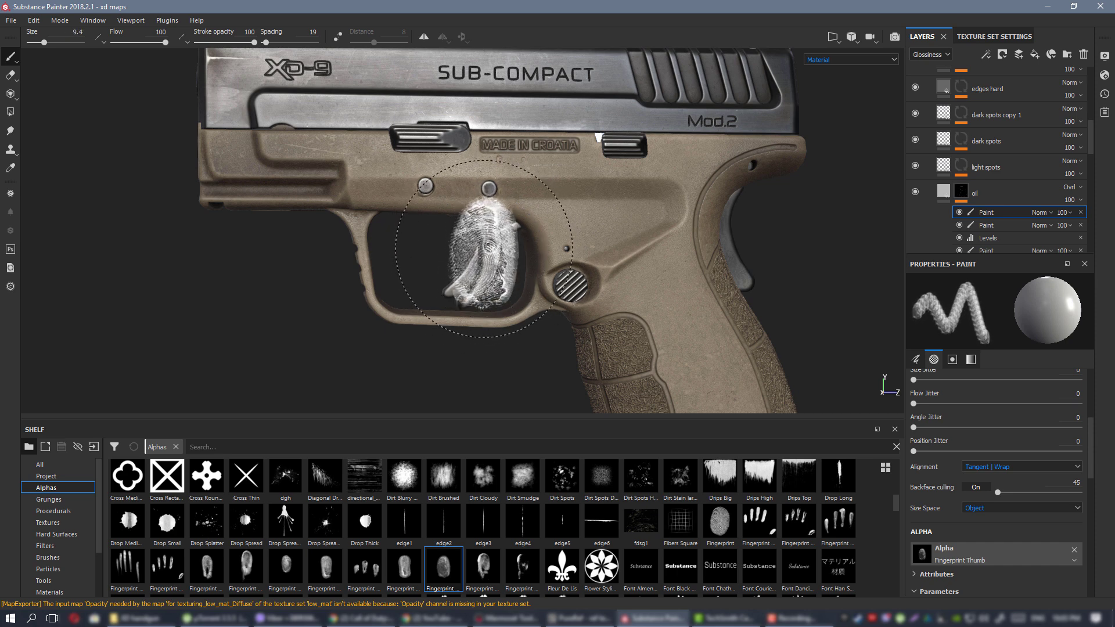
pyautogui.moveTo(474, 128); pyautogui.dragTo(459, 225, button='middle')
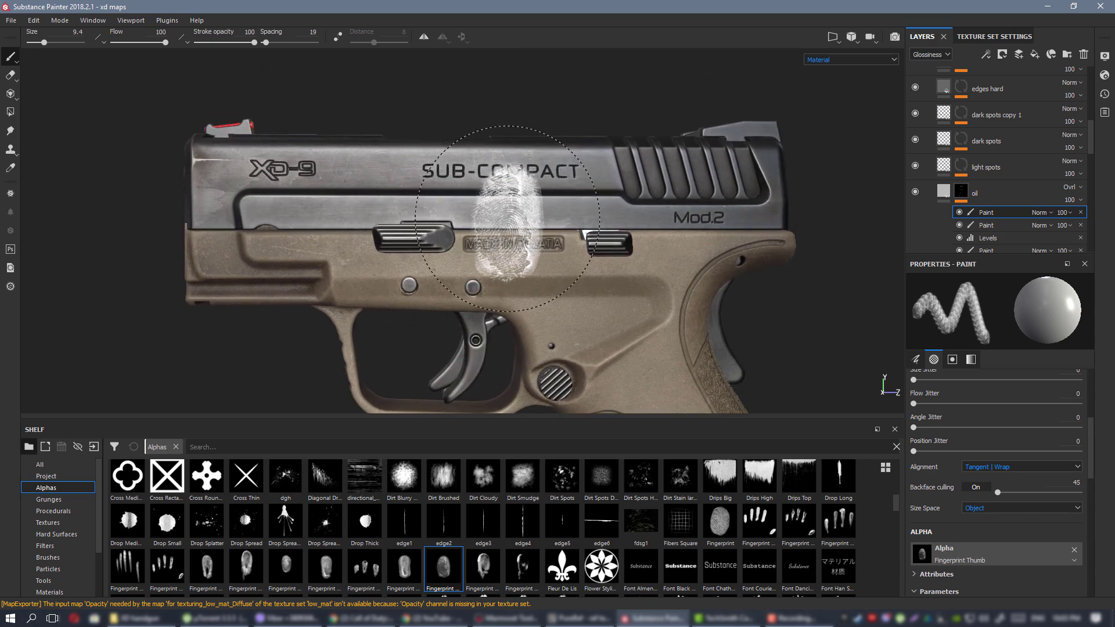
# Set the brush size to 4.35, rotate the print horizontally, and stamp it between the XD-9 and SUB-COMPACT engravings.
pyautogui.keyDown('ctrl'); pyautogui.moveTo(407, 187); pyautogui.dragTo(377, 185, button='right'); pyautogui.keyUp('ctrl')
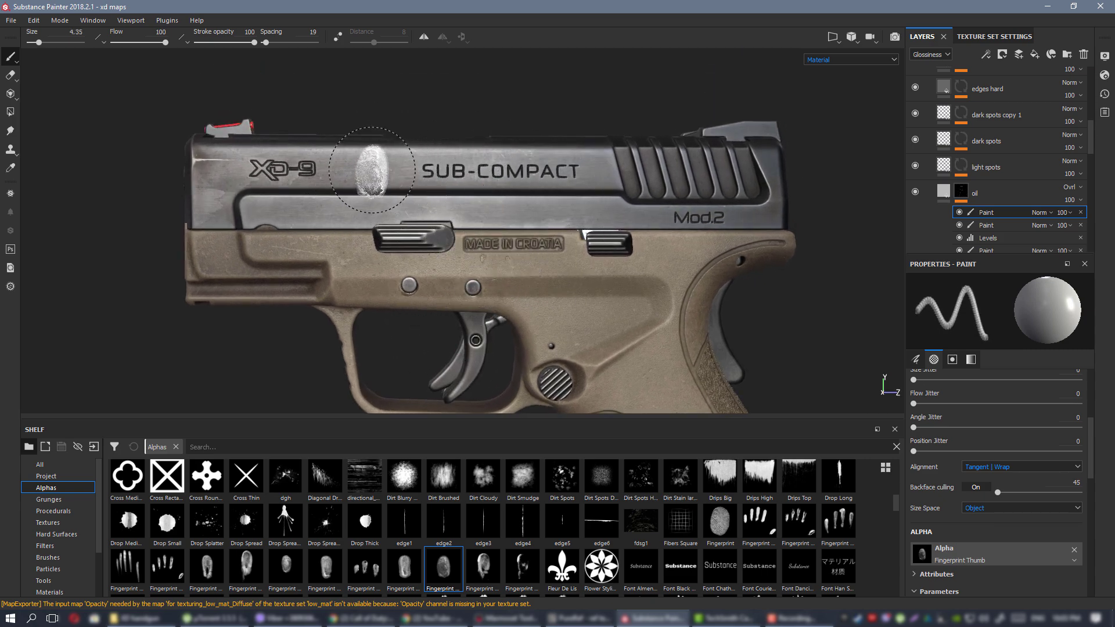
pyautogui.moveTo(371, 170)
pyautogui.keyDown('alt'); pyautogui.mouseDown()
pyautogui.moveTo(386, 145)
pyautogui.moveTo(392, 172)
pyautogui.mouseUp(); pyautogui.keyUp('alt')
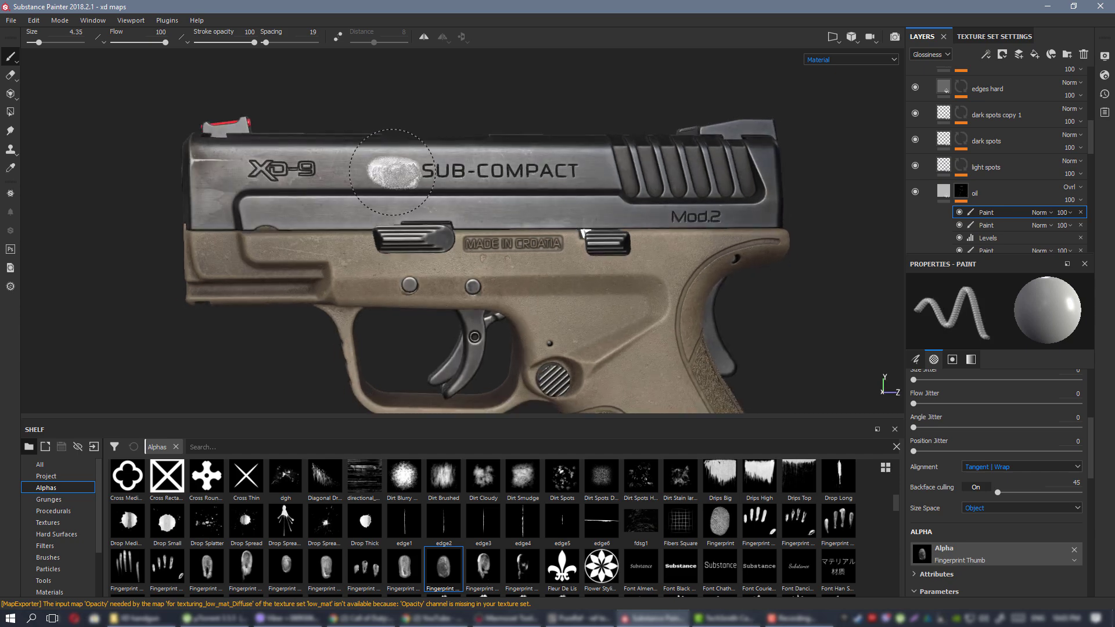
pyautogui.keyDown('alt'); pyautogui.moveTo(536, 216); pyautogui.dragTo(507, 218); pyautogui.keyUp('alt')
pyautogui.keyDown('alt'); pyautogui.moveTo(507, 218); pyautogui.dragTo(509, 214, button='right'); pyautogui.keyUp('alt')
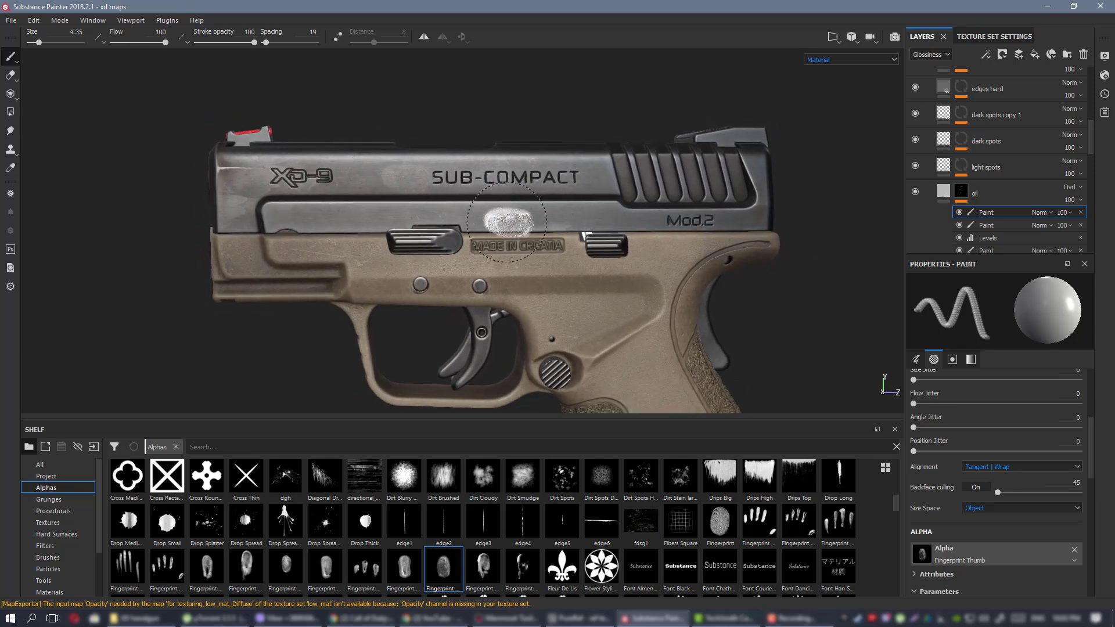
pyautogui.keyDown('alt'); pyautogui.moveTo(509, 214); pyautogui.dragTo(510, 197, button='middle'); pyautogui.keyUp('alt')
pyautogui.moveTo(499, 194)
pyautogui.keyDown('alt'); pyautogui.mouseDown(button='right')
pyautogui.moveTo(502, 242)
pyautogui.moveTo(502, 232)
pyautogui.mouseUp(button='right'); pyautogui.keyUp('alt')
pyautogui.click(504, 198)
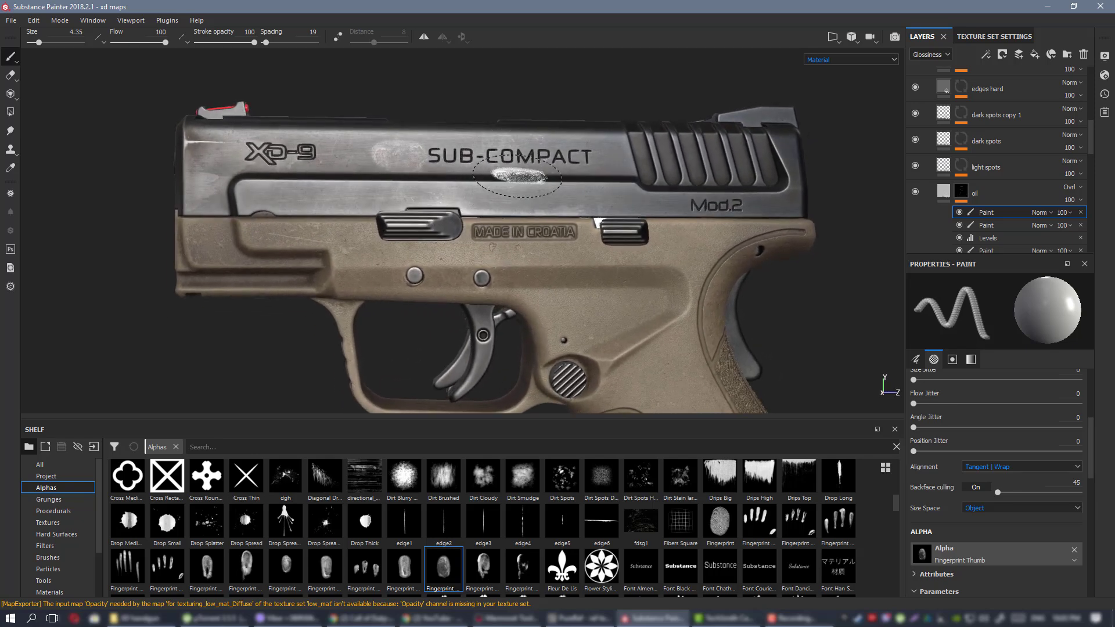
pyautogui.moveTo(430, 189)
pyautogui.keyDown('alt'); pyautogui.mouseDown()
pyautogui.moveTo(482, 204)
pyautogui.moveTo(459, 204)
pyautogui.mouseUp(); pyautogui.keyUp('alt')
pyautogui.moveTo(487, 212)
pyautogui.keyDown('alt'); pyautogui.mouseDown(button='middle')
pyautogui.moveTo(463, 160)
pyautogui.moveTo(478, 190)
pyautogui.mouseUp(button='middle'); pyautogui.keyUp('alt')
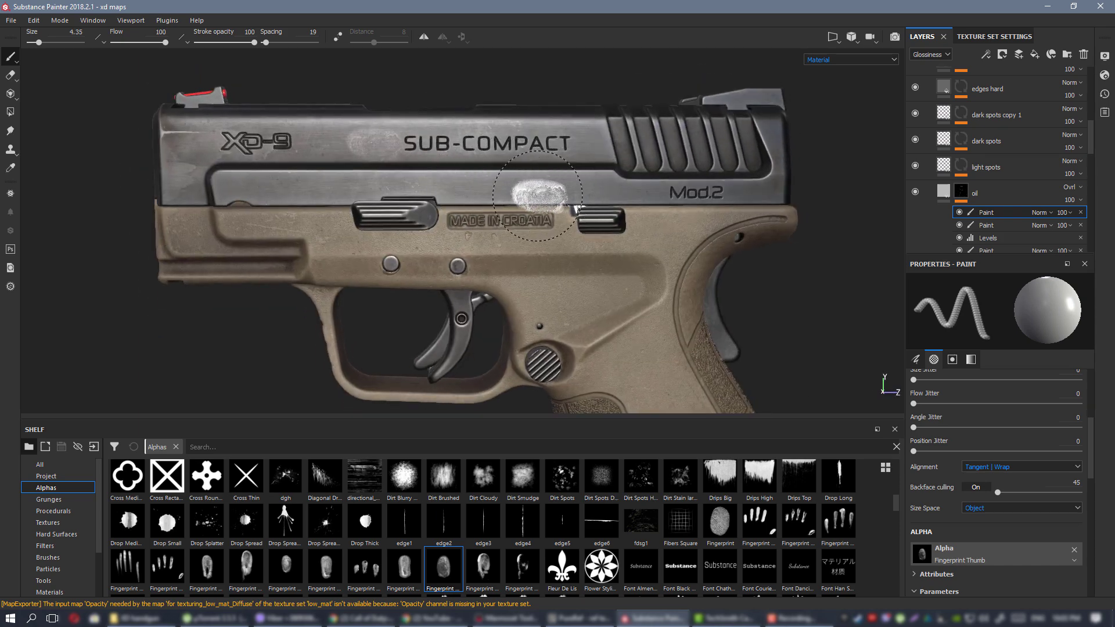
# Rotate the thumbprint brush upright and try it at size 12.29 over the trigger.
pyautogui.keyDown('alt'); pyautogui.moveTo(452, 280); pyautogui.dragTo(454, 240, button='middle'); pyautogui.keyUp('alt')
pyautogui.keyDown('ctrl'); pyautogui.moveTo(495, 225); pyautogui.dragTo(495, 222); pyautogui.keyUp('ctrl')
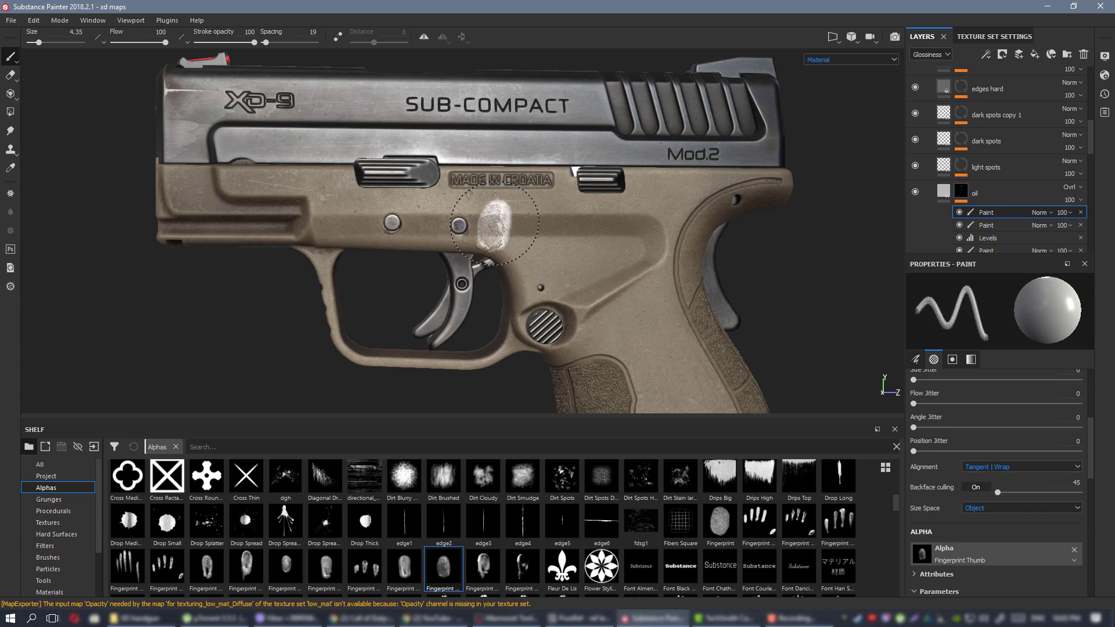
pyautogui.moveTo(495, 226)
pyautogui.keyDown('ctrl'); pyautogui.mouseDown(button='right')
pyautogui.moveTo(485, 270)
pyautogui.moveTo(463, 283)
pyautogui.mouseUp(button='right'); pyautogui.keyUp('ctrl')
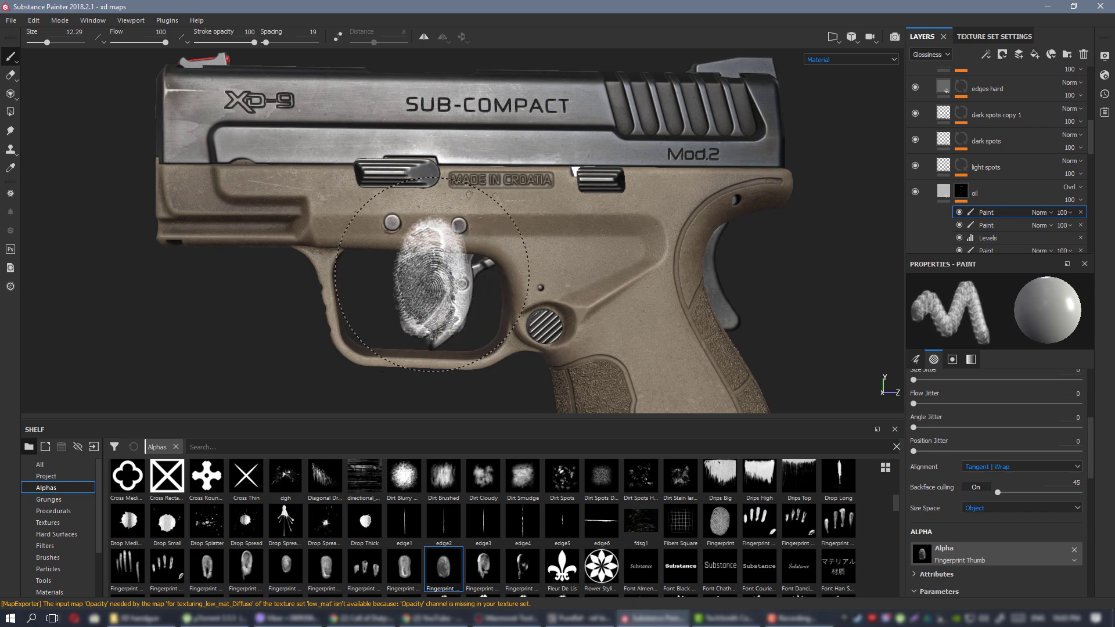
pyautogui.keyDown('alt'); pyautogui.moveTo(480, 289); pyautogui.dragTo(541, 230); pyautogui.keyUp('alt')
pyautogui.keyDown('alt'); pyautogui.moveTo(501, 293); pyautogui.dragTo(505, 201, button='middle'); pyautogui.keyUp('alt')
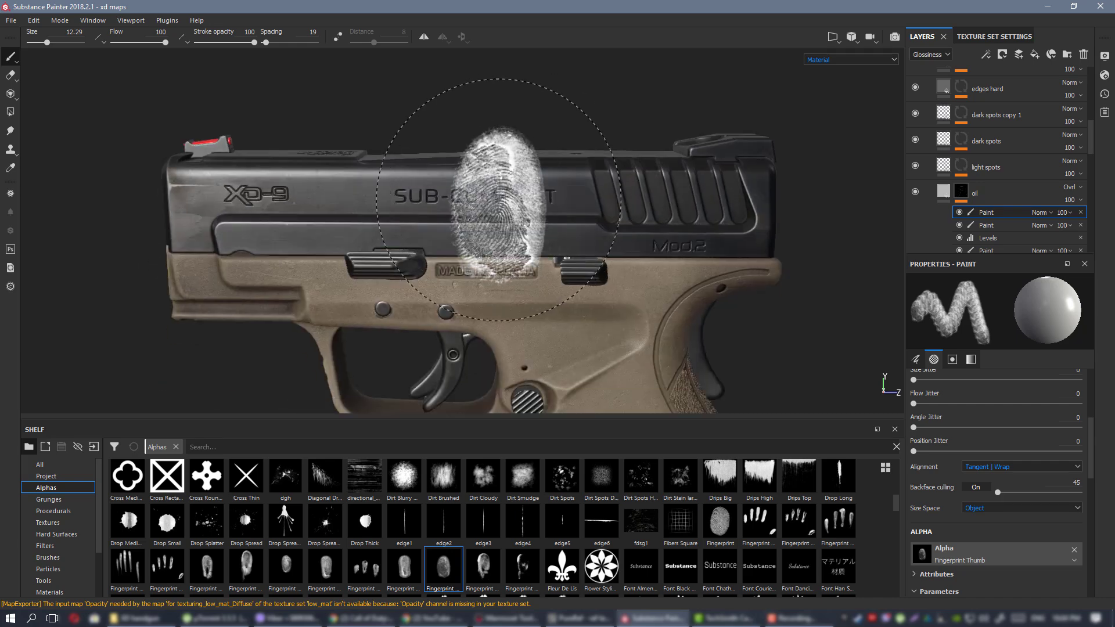
# Reduce the thumbprint brush size to 3.63 with the slide's SUB-COMPACT side in view.
pyautogui.moveTo(505, 202)
pyautogui.keyDown('alt'); pyautogui.mouseDown()
pyautogui.moveTo(522, 199)
pyautogui.moveTo(491, 240)
pyautogui.moveTo(502, 206)
pyautogui.moveTo(486, 220)
pyautogui.moveTo(536, 225)
pyautogui.mouseUp(); pyautogui.keyUp('alt')
pyautogui.press('[')
pyautogui.press('[')
pyautogui.press('[')
pyautogui.press('[')
pyautogui.press('[')
pyautogui.press('[')
pyautogui.press('[')
pyautogui.press('[')
pyautogui.press('[')
pyautogui.press('[')
pyautogui.press('[')
pyautogui.press('[')
pyautogui.press('[')
pyautogui.press('[')
pyautogui.press('[')
pyautogui.press('[')
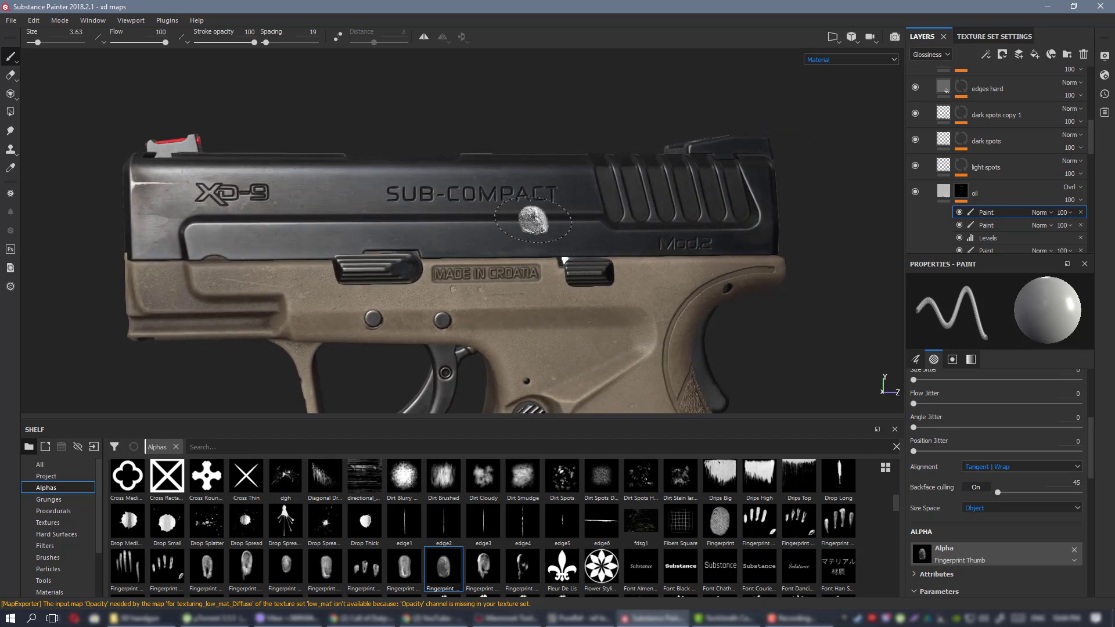
pyautogui.keyDown('alt'); pyautogui.moveTo(531, 217); pyautogui.dragTo(511, 232, button='right'); pyautogui.keyUp('alt')
pyautogui.keyDown('alt'); pyautogui.moveTo(511, 233); pyautogui.dragTo(482, 232); pyautogui.keyUp('alt')
# Switch to Marmoset Toolbag and examine the slide's surface on the pistol's SUB-COMPACT side.
pyautogui.hotkey('alt', 'Tab')
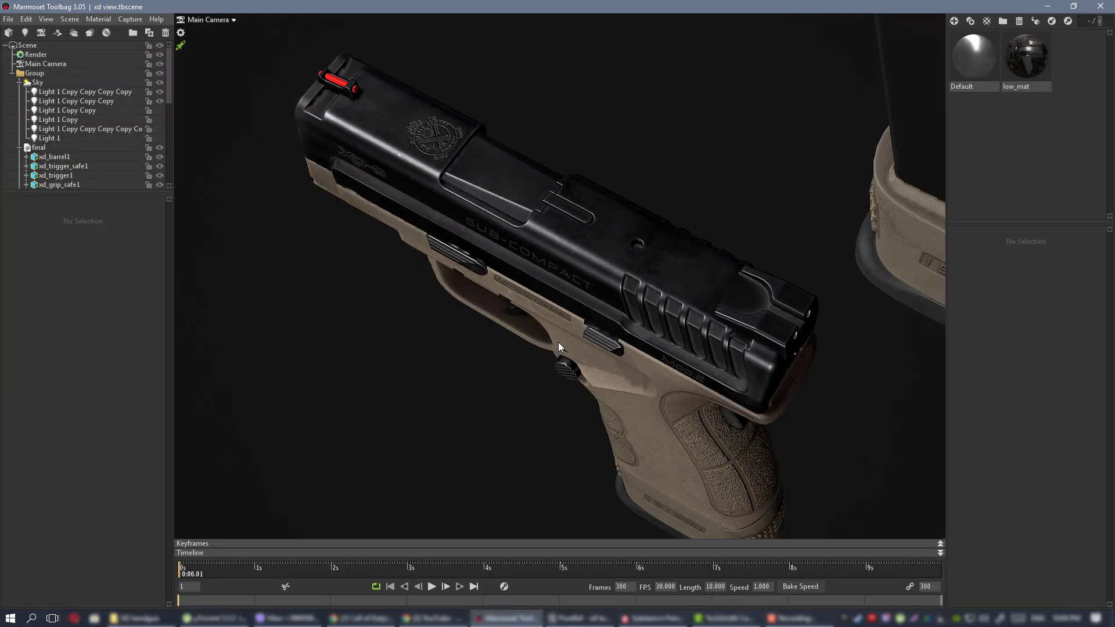
pyautogui.moveTo(448, 411); pyautogui.dragTo(567, 321)
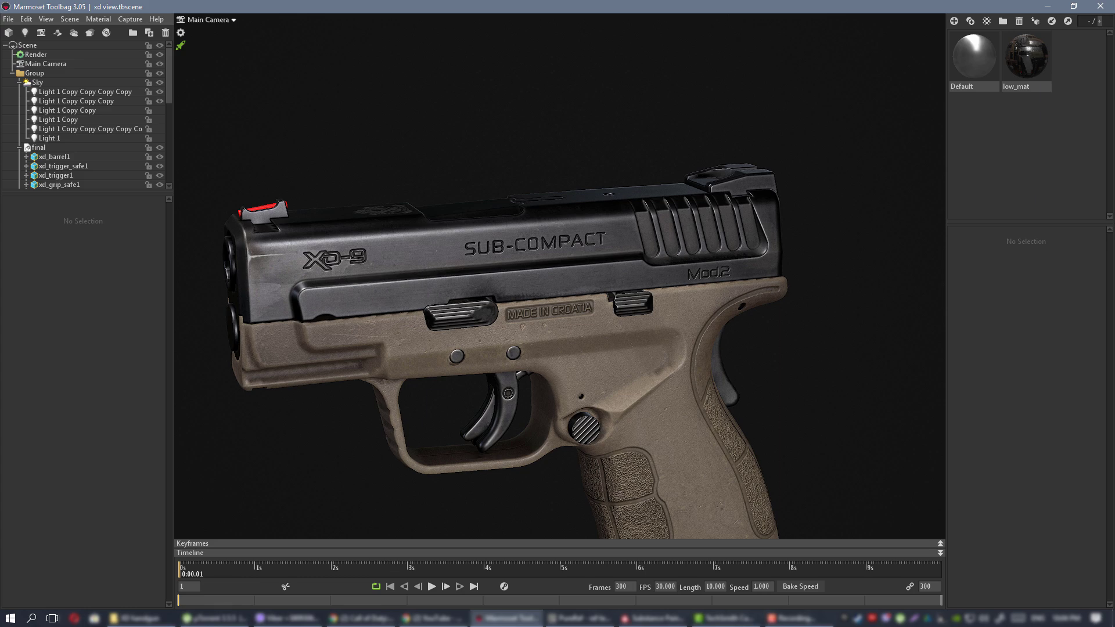
pyautogui.moveTo(513, 173); pyautogui.dragTo(538, 191)
pyautogui.moveTo(538, 190); pyautogui.dragTo(517, 231, button='right')
pyautogui.moveTo(517, 230); pyautogui.dragTo(494, 244)
pyautogui.scroll(-5, 494, 248)
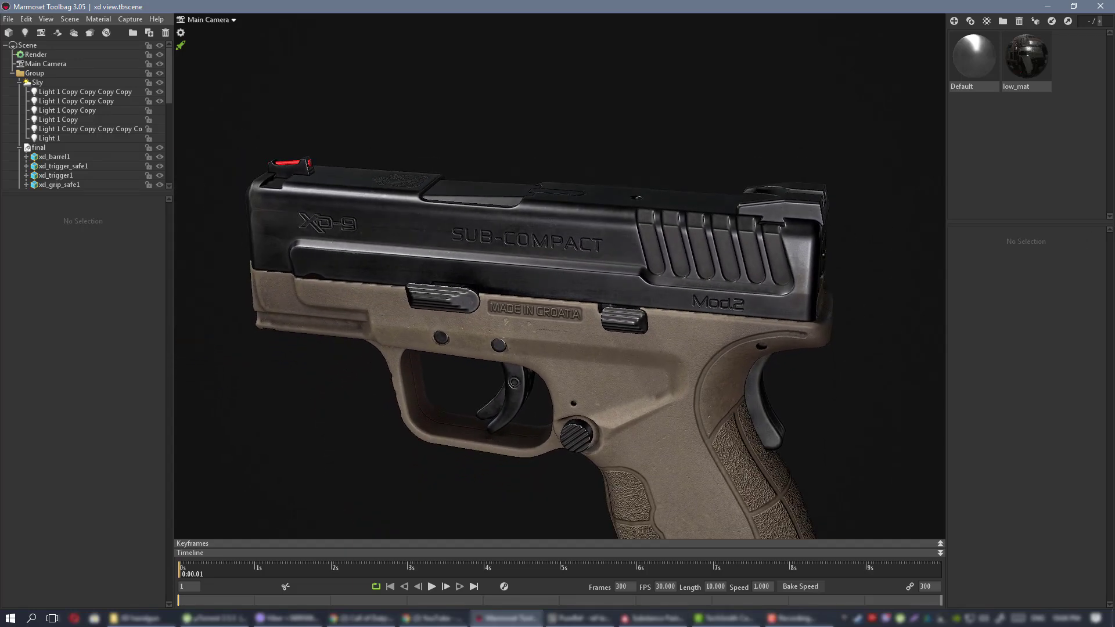
# Bring the PureRef reference board into view and examine the circled close-up photos of the slide's ejection port.
pyautogui.moveTo(1114, 309); pyautogui.dragTo(852, 315, button='right')
pyautogui.moveTo(852, 315); pyautogui.dragTo(882, 356, button='middle')
pyautogui.scroll(-3, 824, 244)
pyautogui.scroll(8, 838, 326)
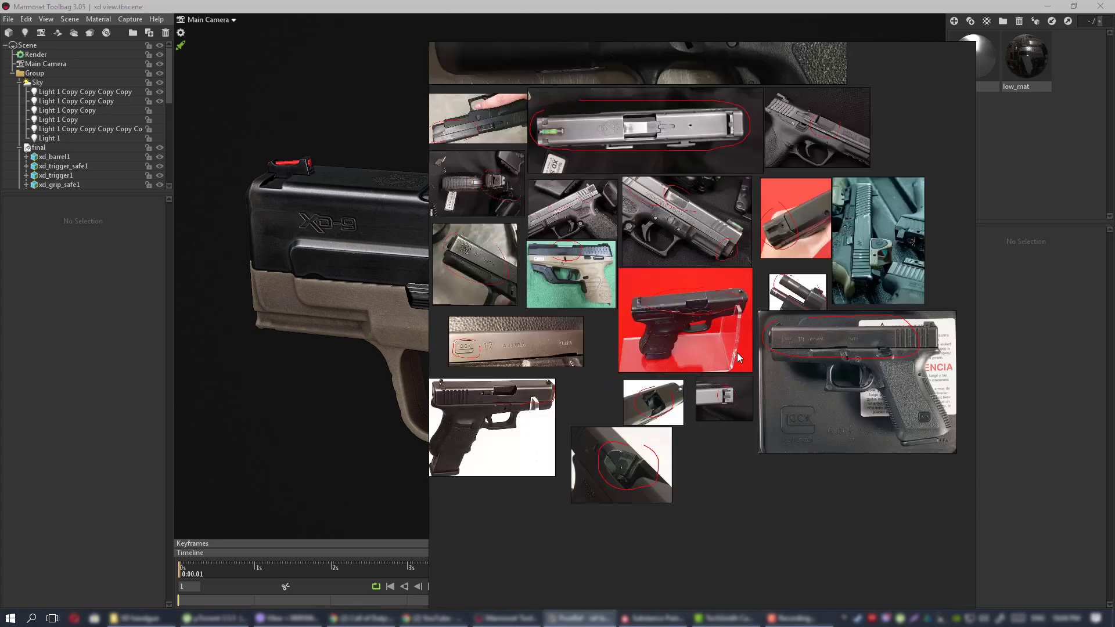
pyautogui.scroll(5, 631, 481)
pyautogui.scroll(3, 628, 415)
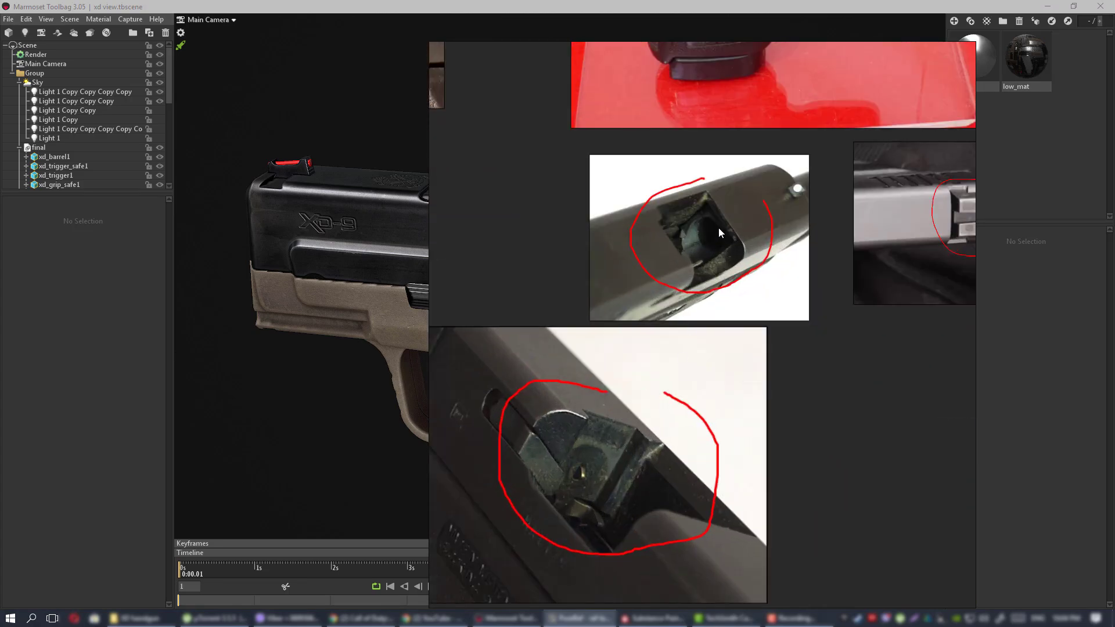
pyautogui.scroll(-6, 700, 270)
# Examine the top-down slide photo on the reference board from front to rear sight, and move the board out of view.
pyautogui.moveTo(704, 294); pyautogui.dragTo(760, 509, button='middle')
pyautogui.moveTo(707, 344); pyautogui.dragTo(668, 406, button='middle')
pyautogui.scroll(5, 622, 190)
pyautogui.moveTo(671, 197); pyautogui.dragTo(494, 217, button='middle')
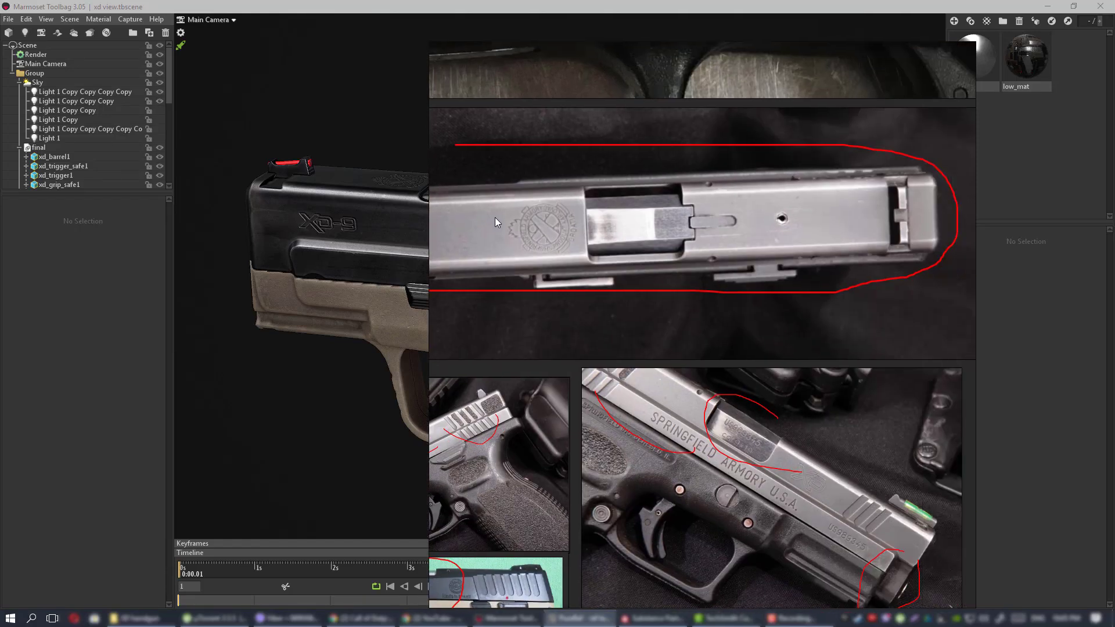
pyautogui.moveTo(741, 215); pyautogui.dragTo(821, 231, button='middle')
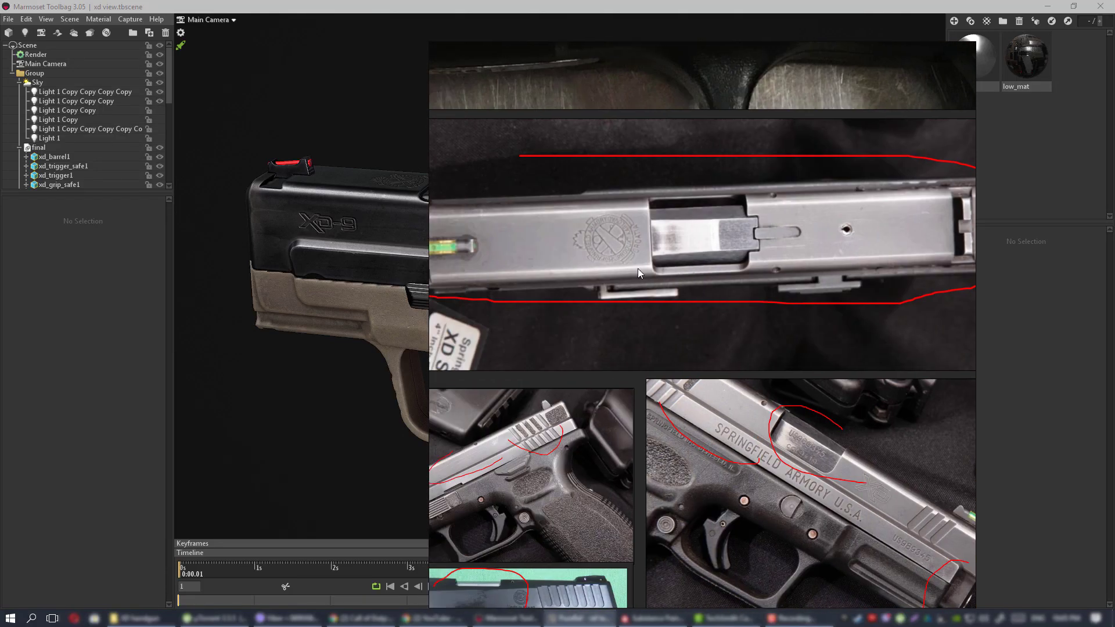
pyautogui.moveTo(637, 269); pyautogui.dragTo(764, 282, button='middle')
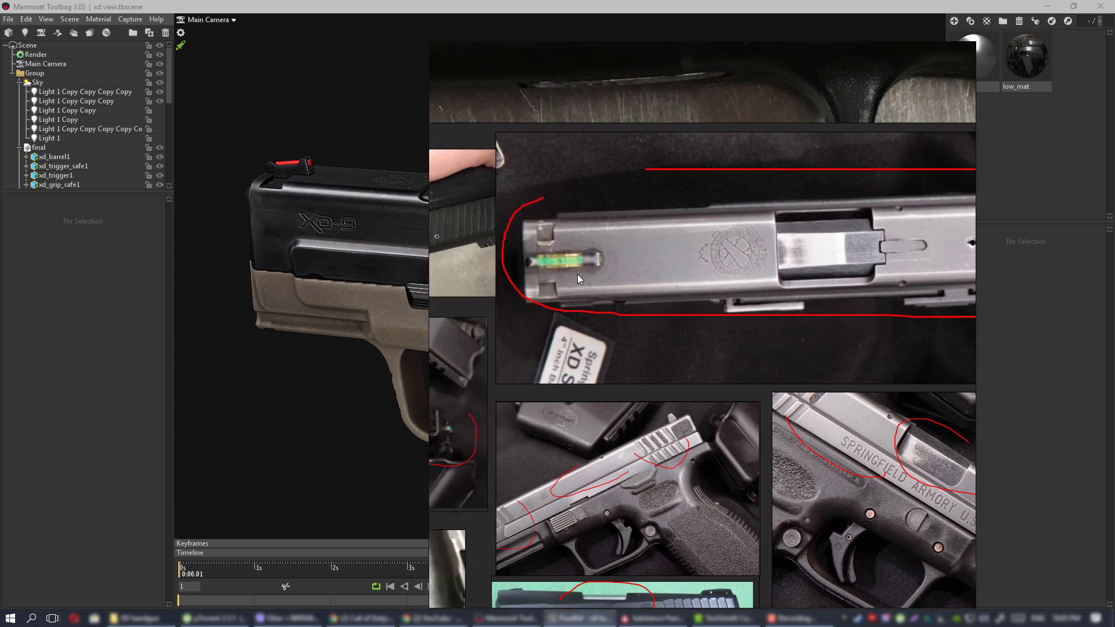
pyautogui.moveTo(685, 273); pyautogui.dragTo(522, 296, button='middle')
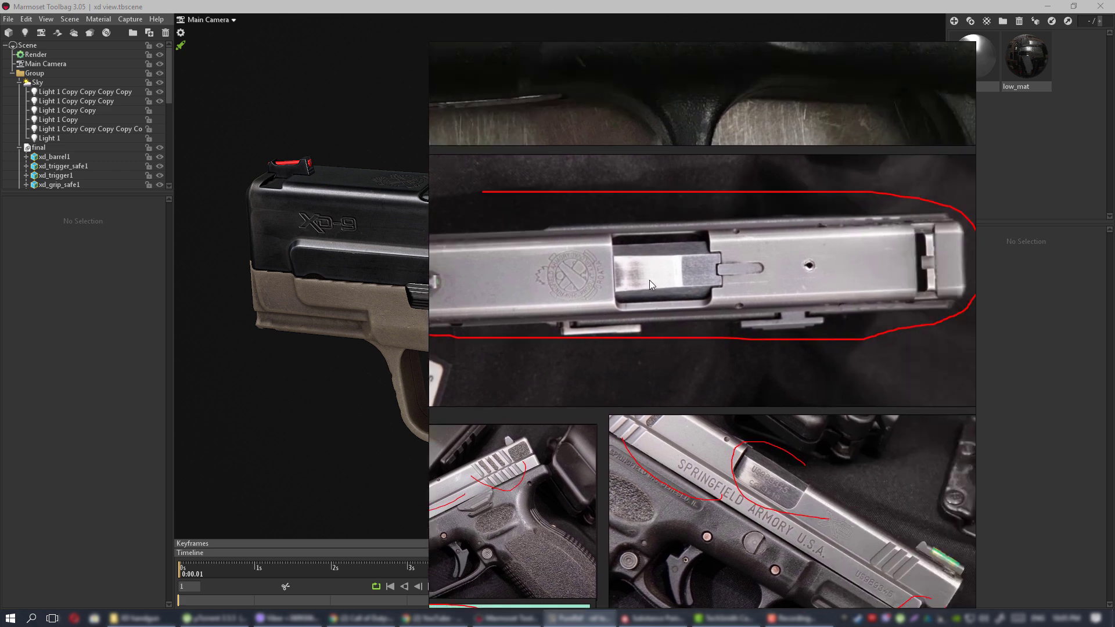
pyautogui.moveTo(660, 277); pyautogui.dragTo(1114, 265, button='right')
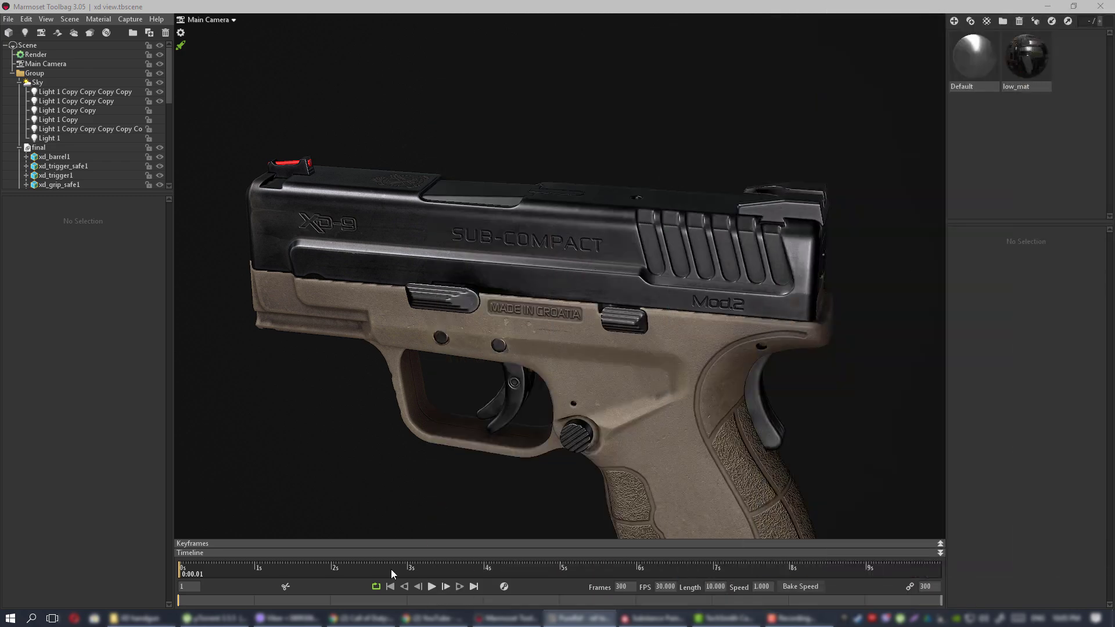
# Switch to Substance Painter and examine the layer stack from the oil layer down to the gloss variation layer.
pyautogui.click(653, 618)
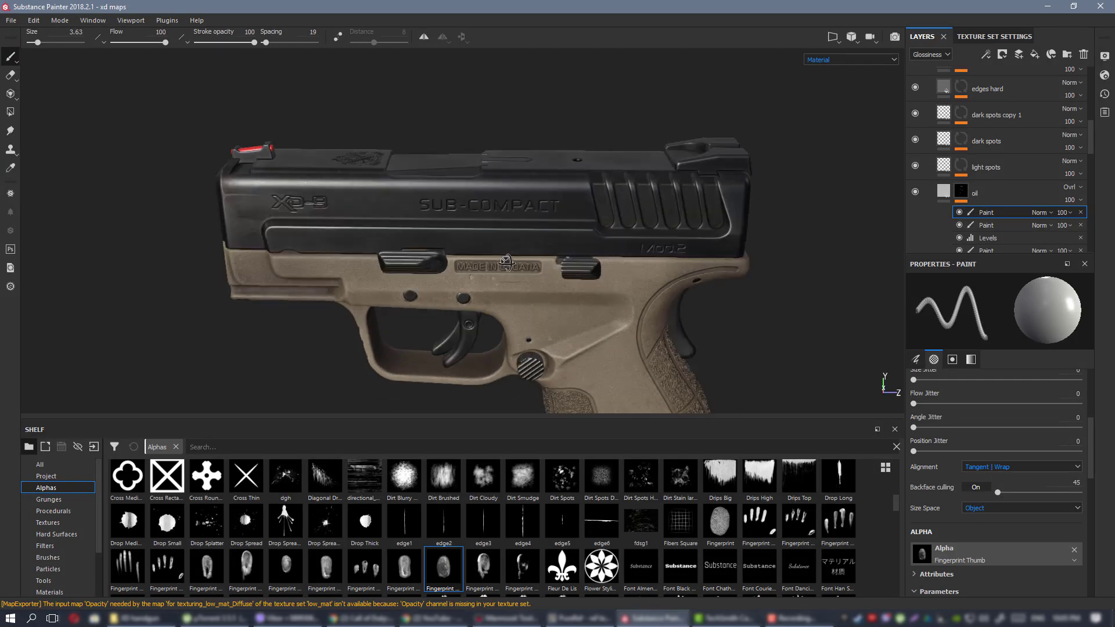
pyautogui.scroll(2, 506, 262)
pyautogui.scroll(-4, 995, 187)
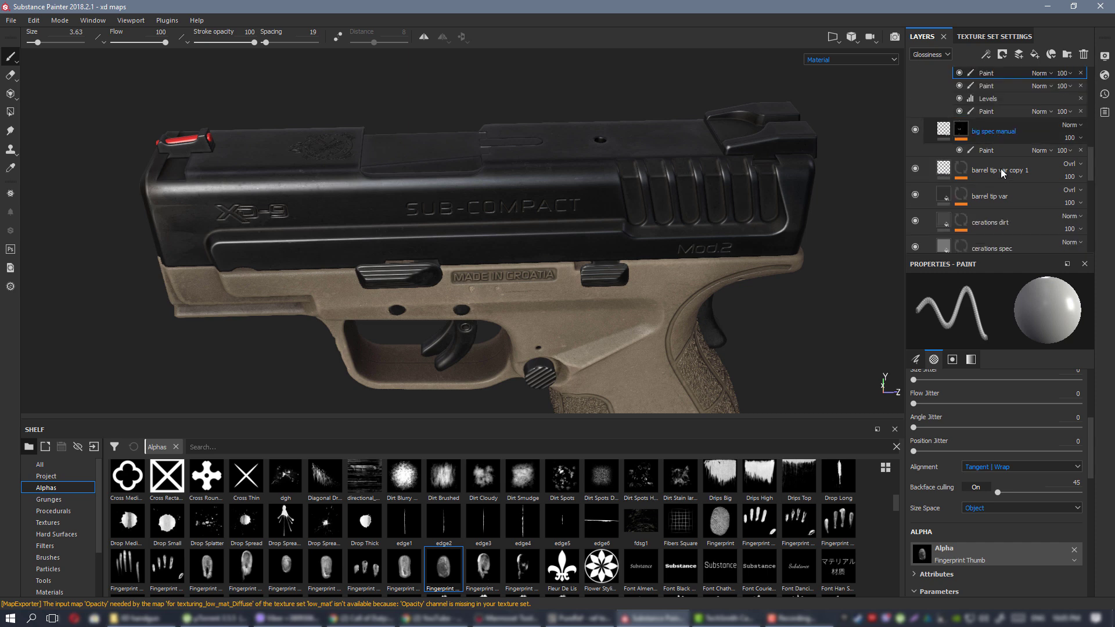
pyautogui.scroll(-5, 1004, 167)
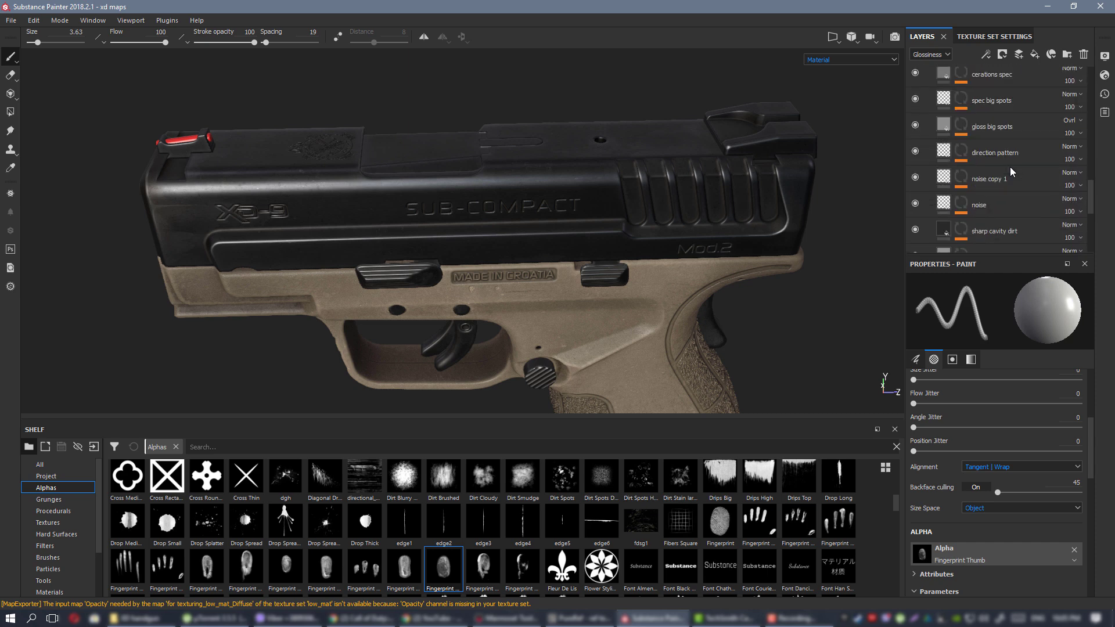
pyautogui.scroll(-2, 1009, 166)
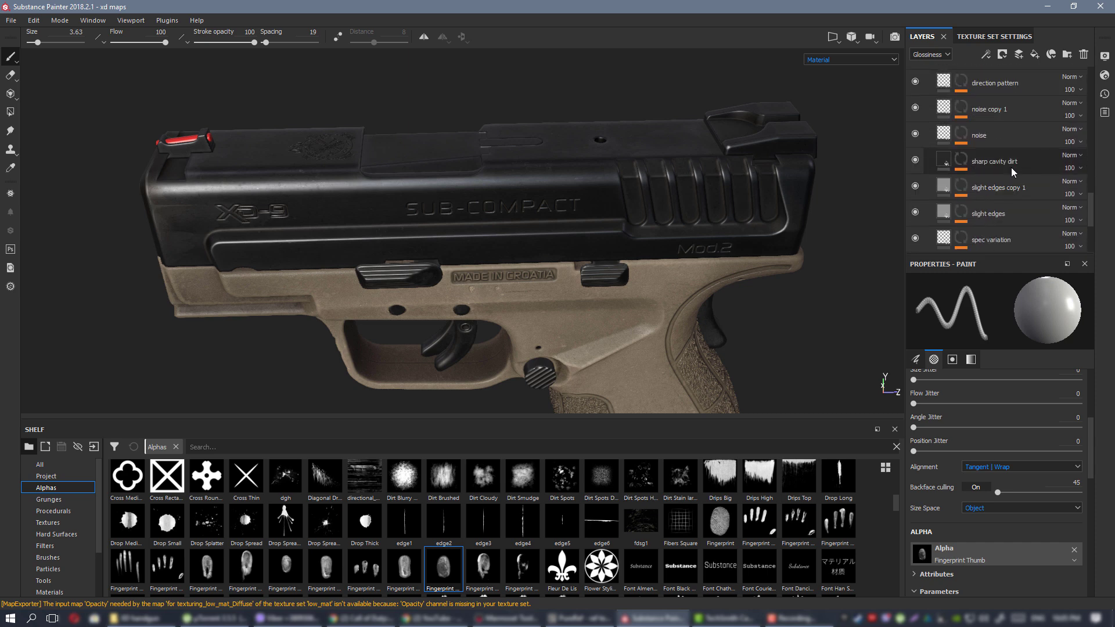
pyautogui.scroll(-1, 1011, 167)
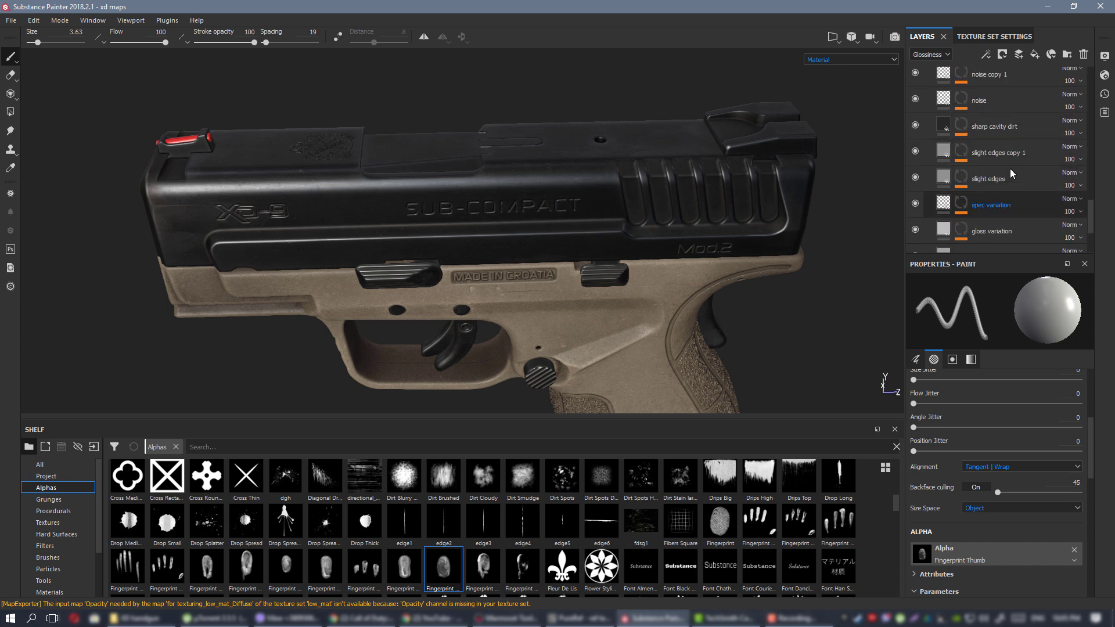
pyautogui.scroll(4, 1008, 171)
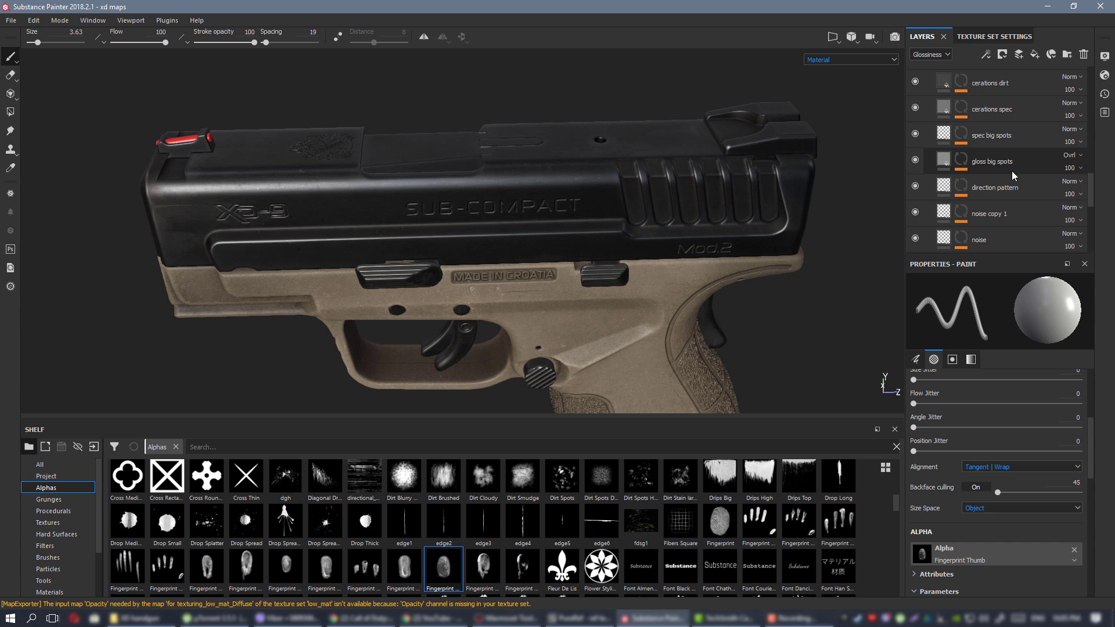
pyautogui.scroll(2, 1009, 172)
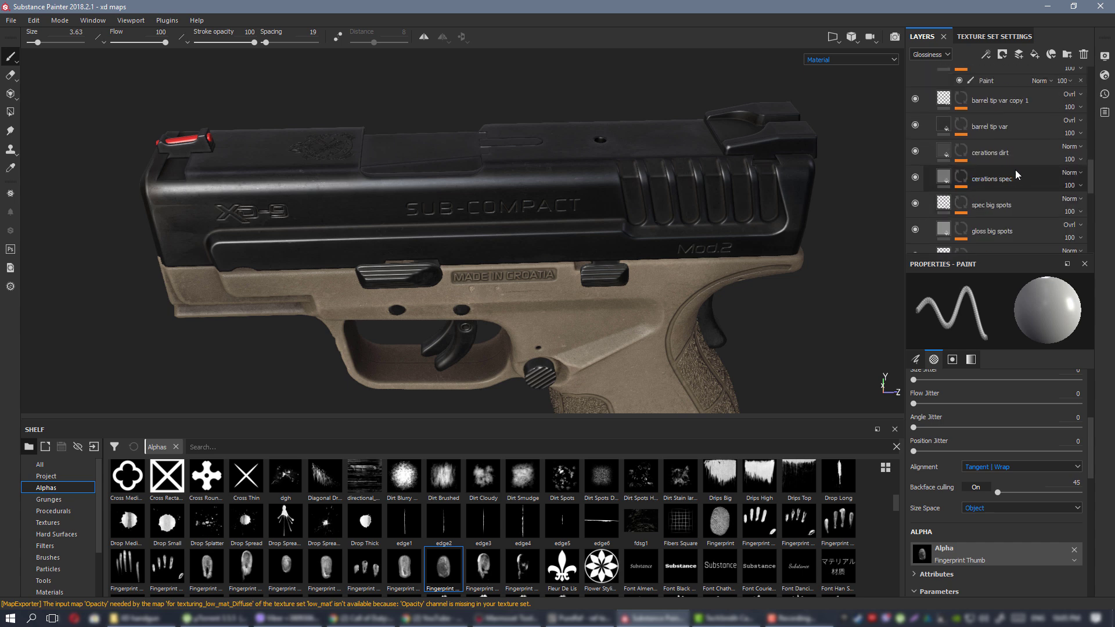
pyautogui.scroll(1, 1010, 171)
pyautogui.scroll(3, 1008, 166)
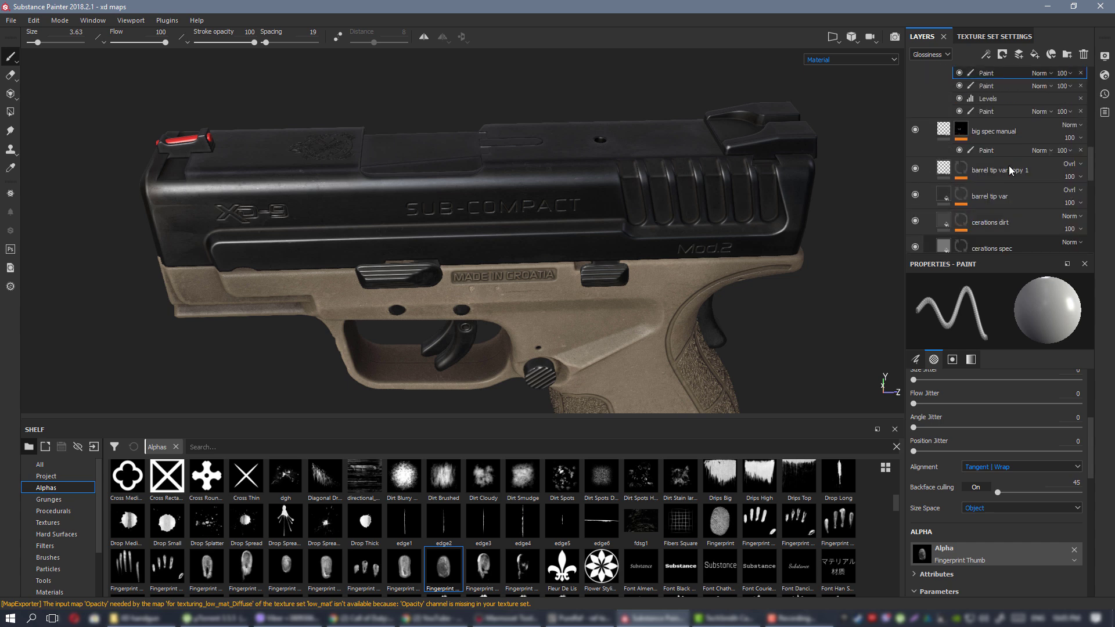
pyautogui.scroll(-3, 1009, 162)
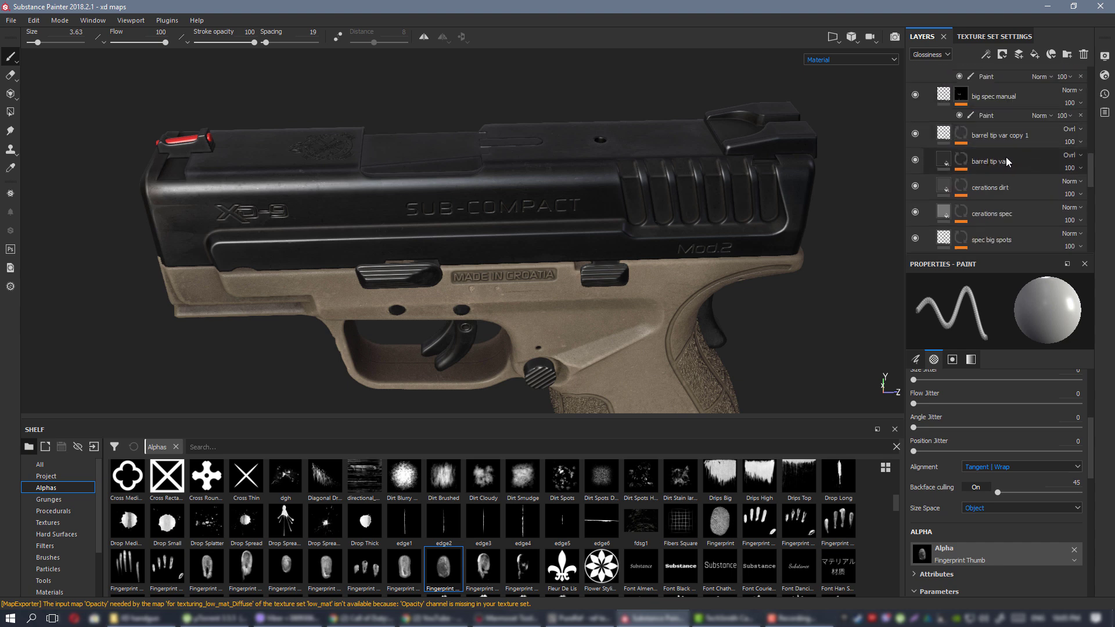
pyautogui.scroll(-2, 1005, 157)
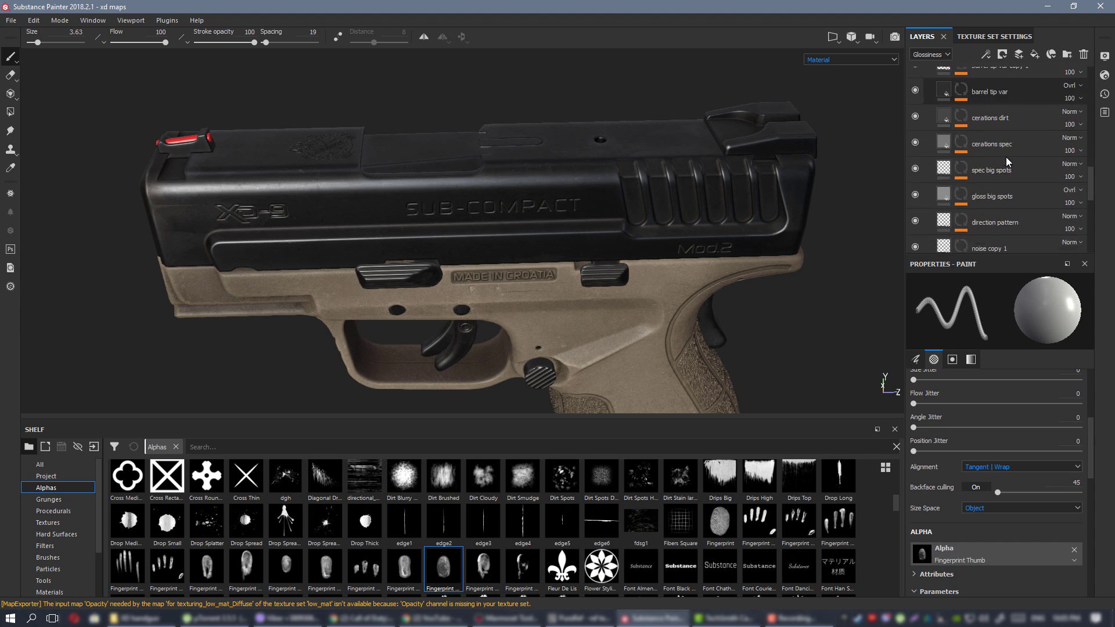
pyautogui.scroll(-1, 1005, 157)
pyautogui.scroll(-3, 1005, 156)
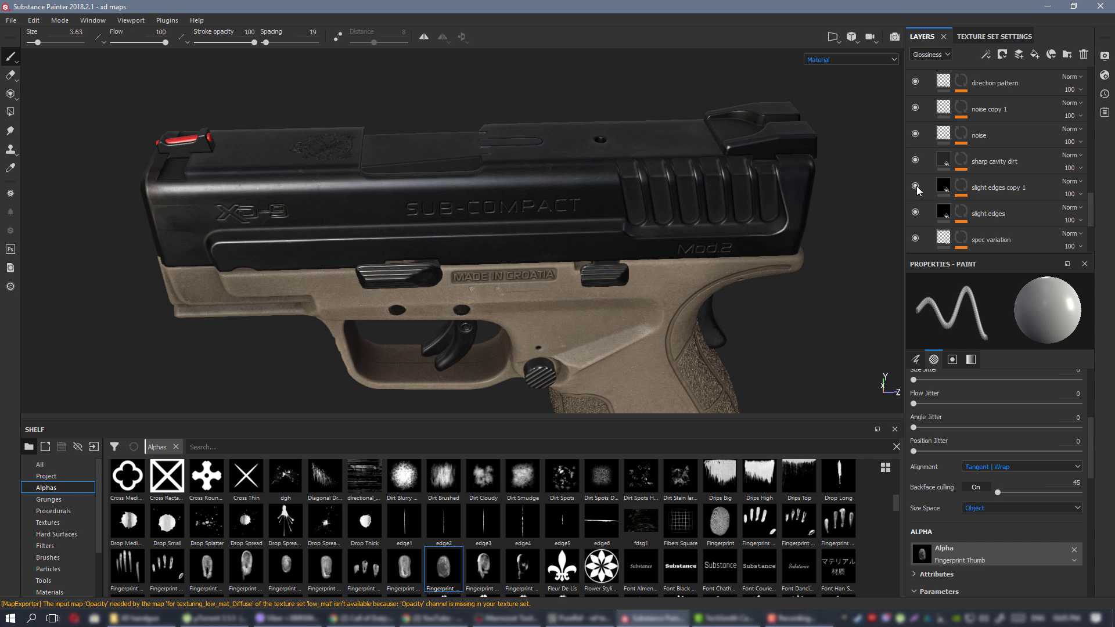
# Toggle the visibility of big spec manual, edges hard and edges hard manual to compare their effect on the slide.
pyautogui.scroll(1, 918, 167)
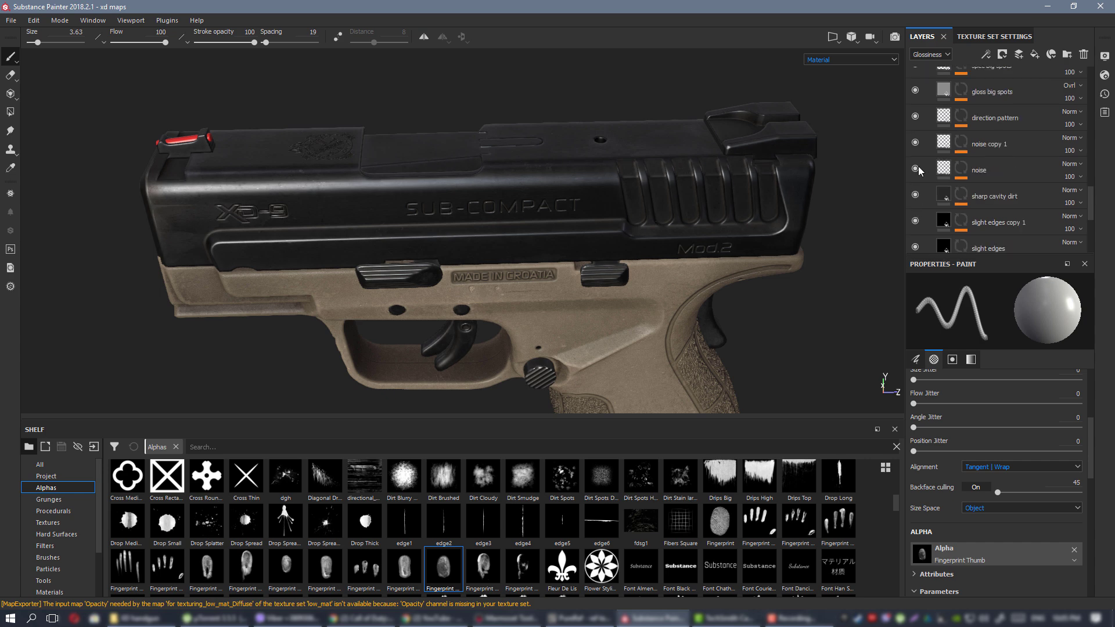
pyautogui.scroll(1, 917, 166)
pyautogui.scroll(1, 917, 166)
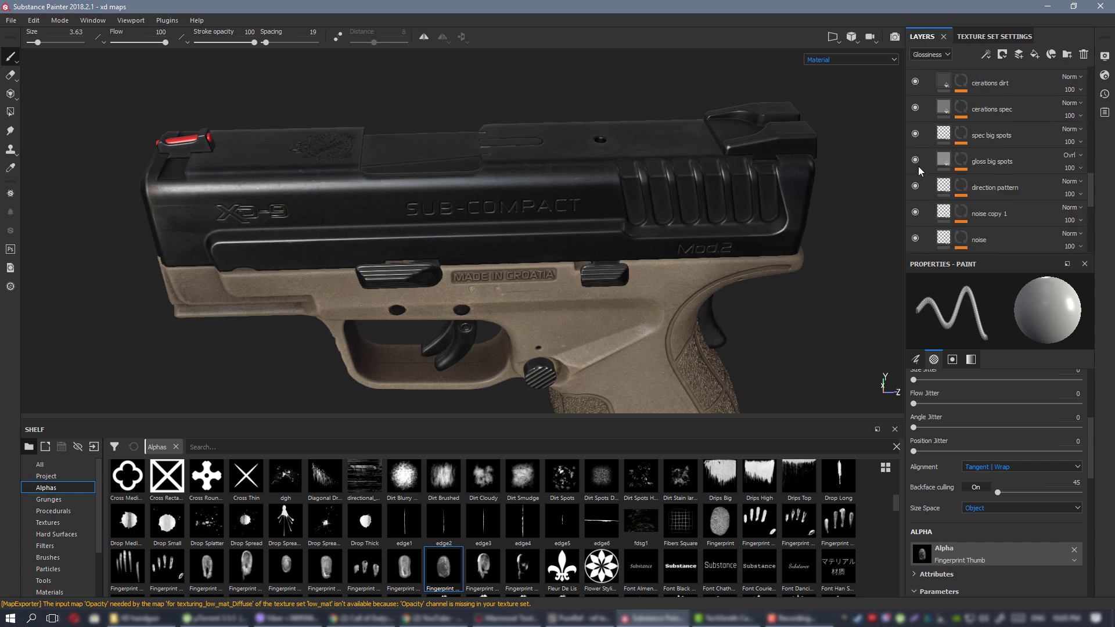
pyautogui.scroll(1, 918, 166)
pyautogui.scroll(1, 918, 166)
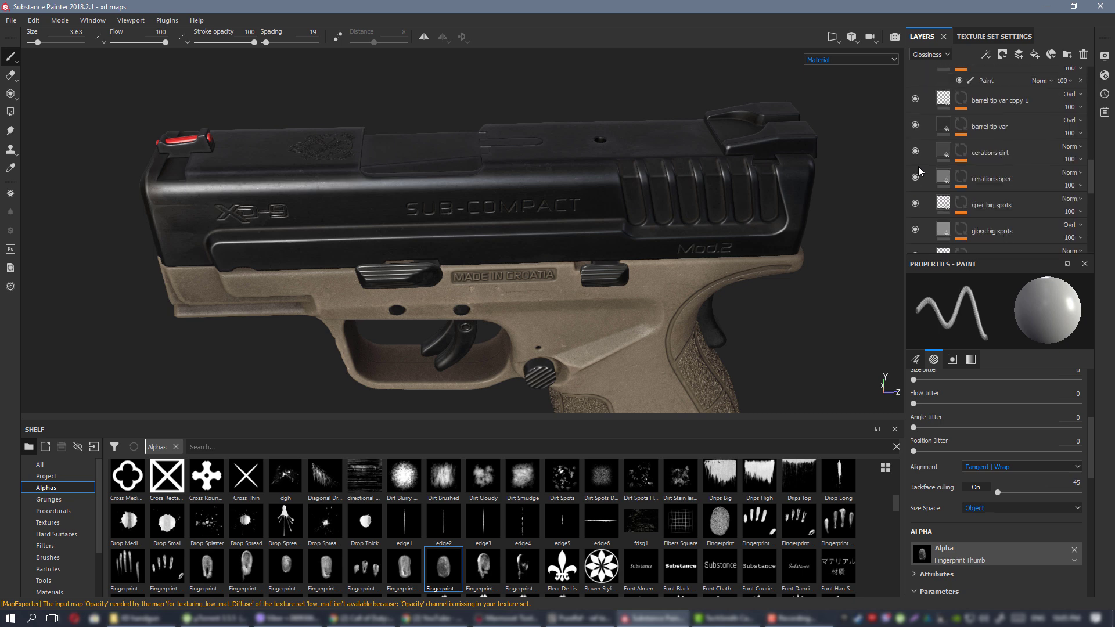
pyautogui.scroll(2, 918, 166)
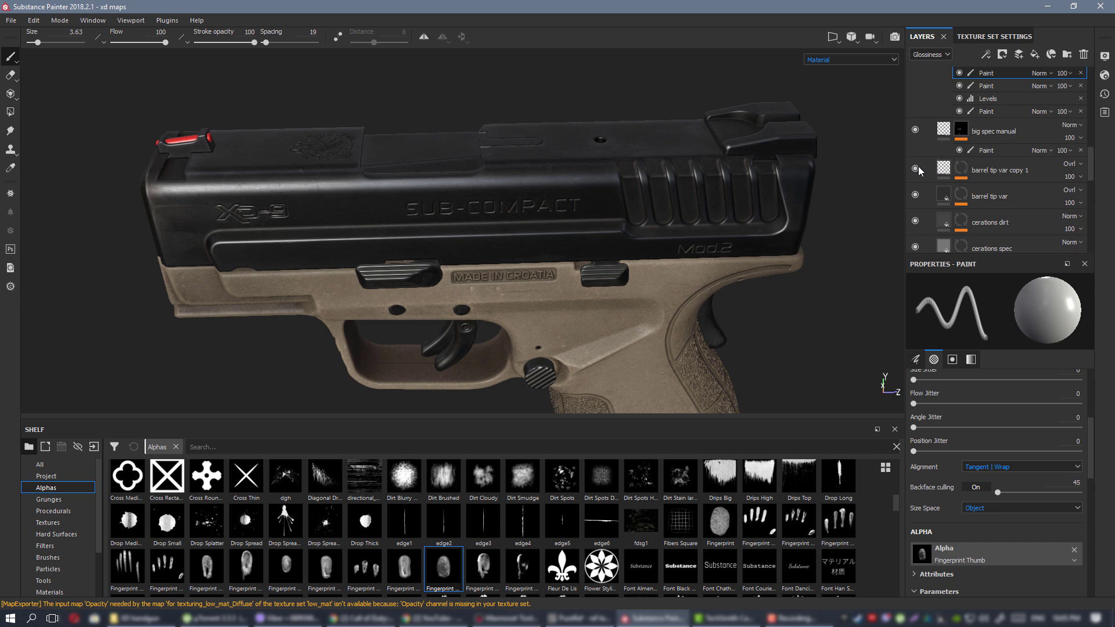
pyautogui.click(915, 130)
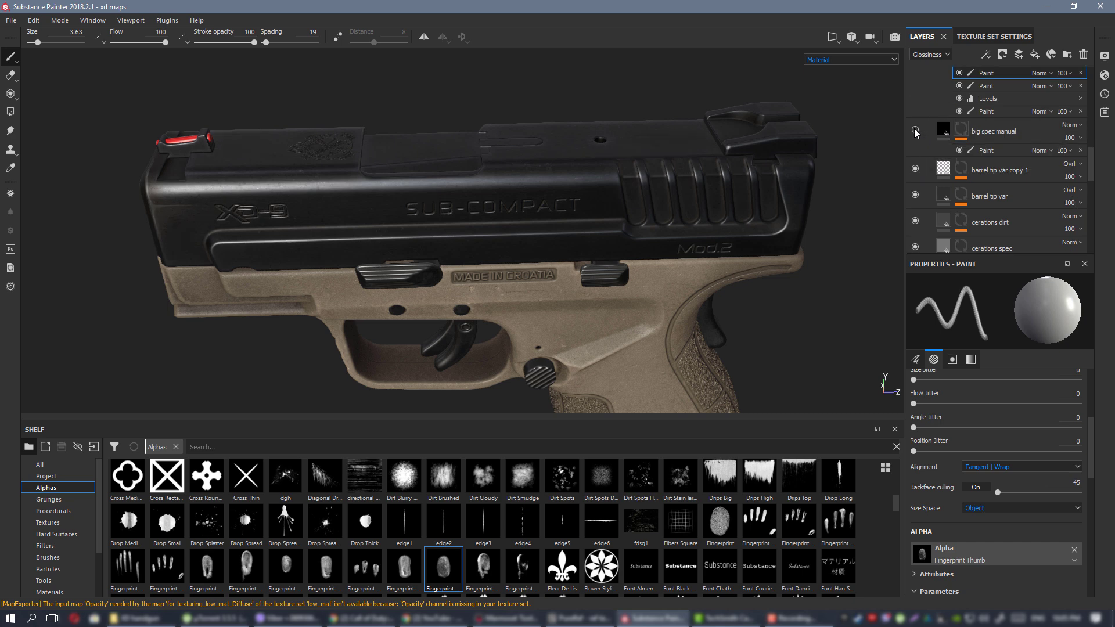
pyautogui.scroll(3, 924, 134)
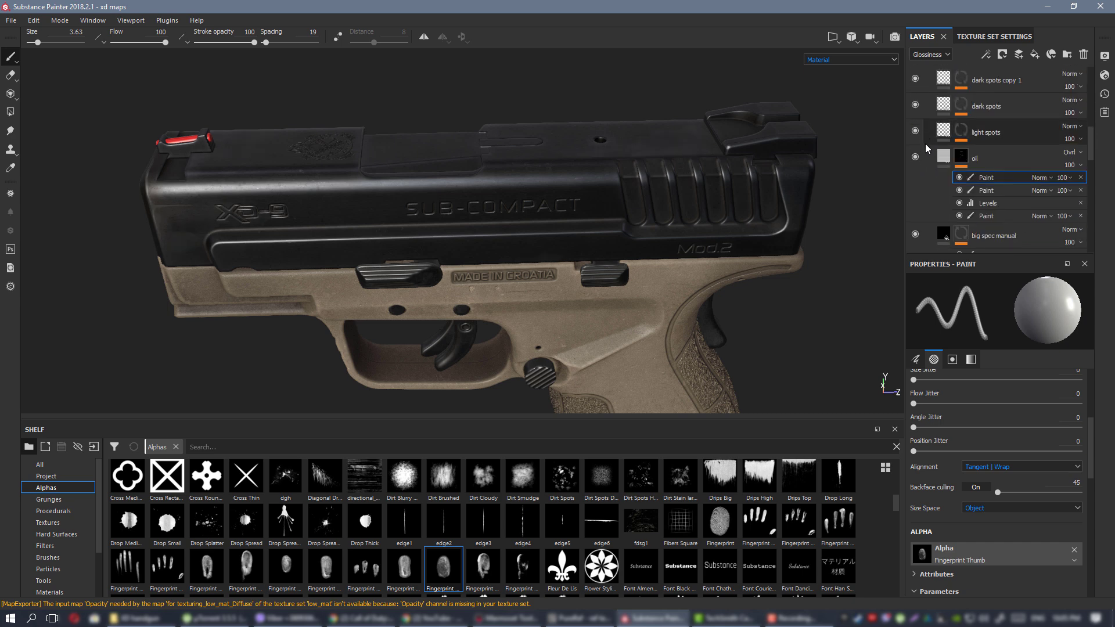
pyautogui.scroll(2, 925, 145)
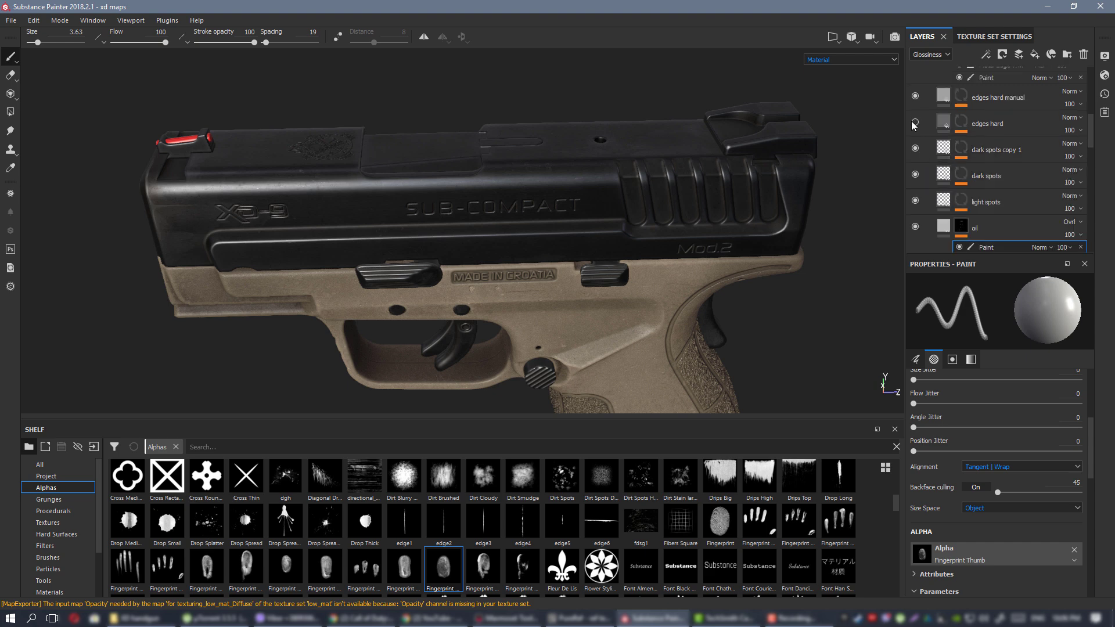
pyautogui.click(914, 123)
pyautogui.click(941, 116)
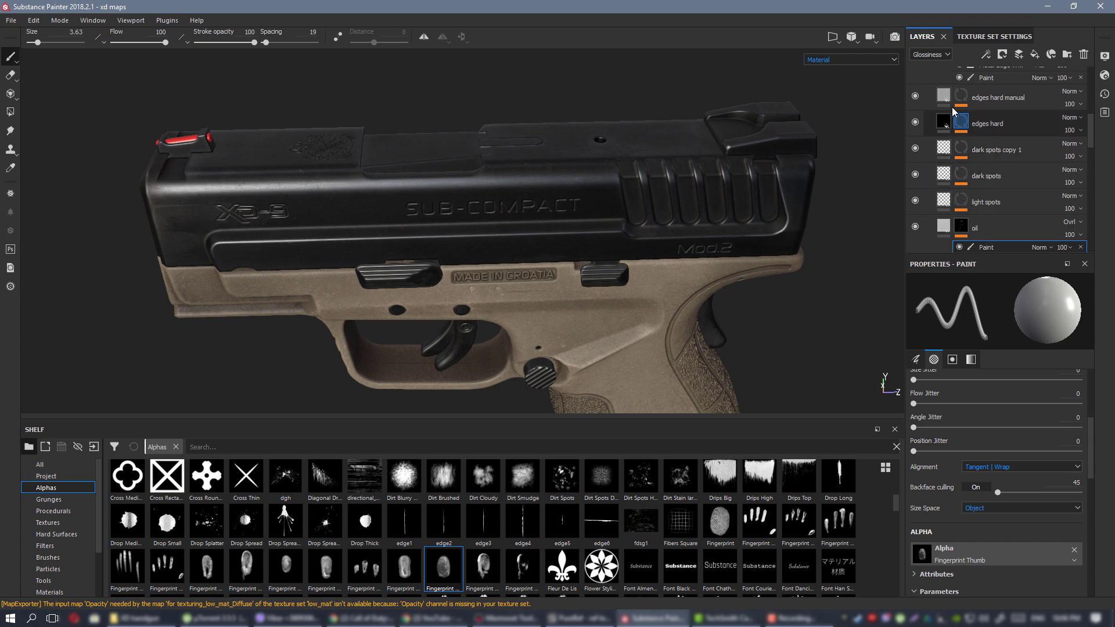
pyautogui.click(915, 96)
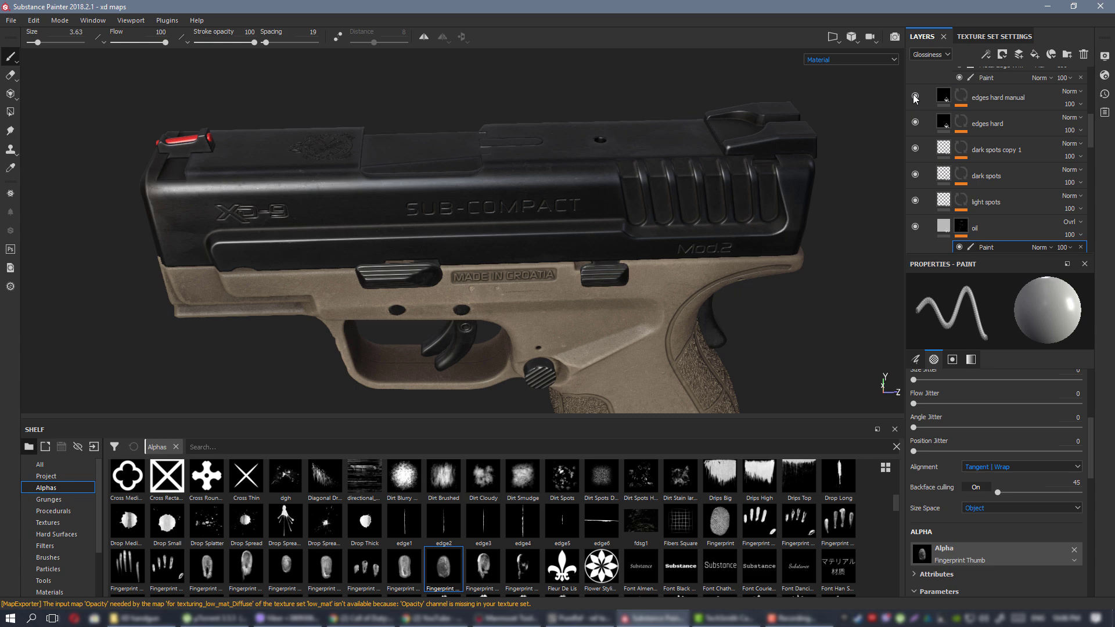
# Compare the slide's SUB-COMPACT side with the edges hard layer hidden and shown, from several angles.
pyautogui.keyDown('alt'); pyautogui.moveTo(506, 256); pyautogui.dragTo(496, 202); pyautogui.keyUp('alt')
pyautogui.keyDown('alt'); pyautogui.moveTo(435, 251); pyautogui.dragTo(490, 246, button='middle'); pyautogui.keyUp('alt')
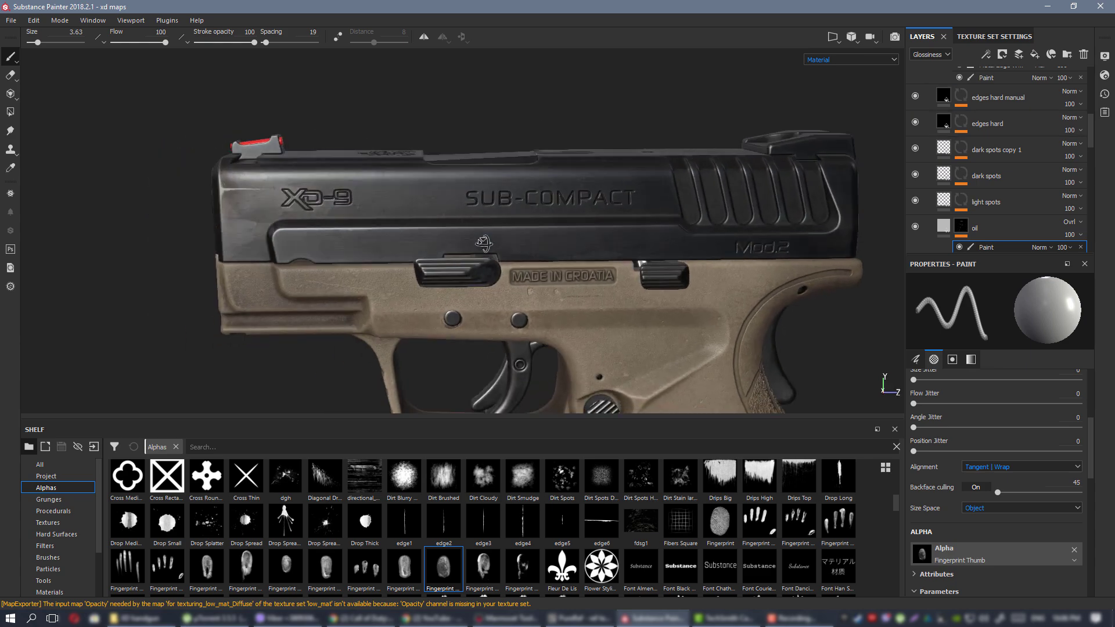
pyautogui.keyDown('alt'); pyautogui.moveTo(490, 246); pyautogui.dragTo(482, 285); pyautogui.keyUp('alt')
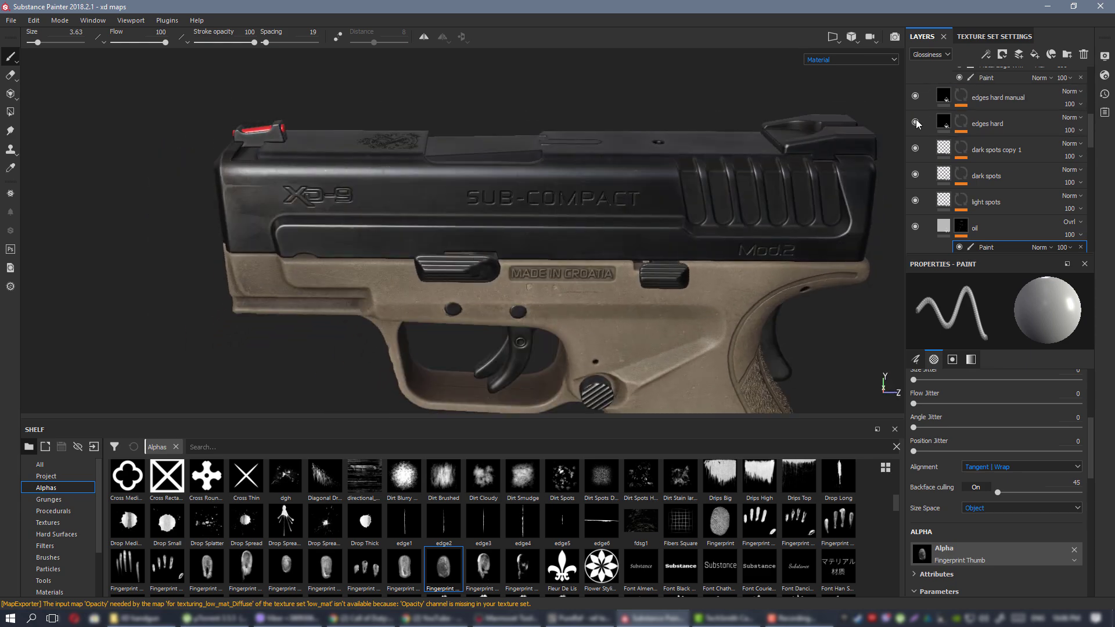
pyautogui.click(915, 122)
pyautogui.click(915, 122)
pyautogui.scroll(3, 418, 200)
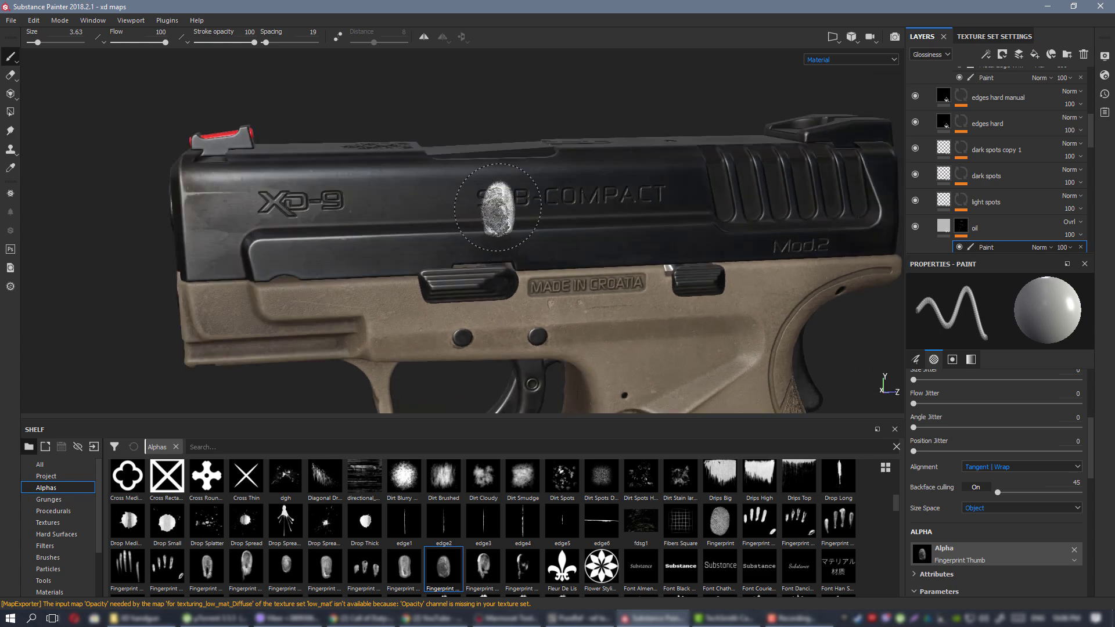
# Display only the Specular channel on the model and examine the front of the slide.
pyautogui.press('c')
pyautogui.press('c')
pyautogui.press('c')
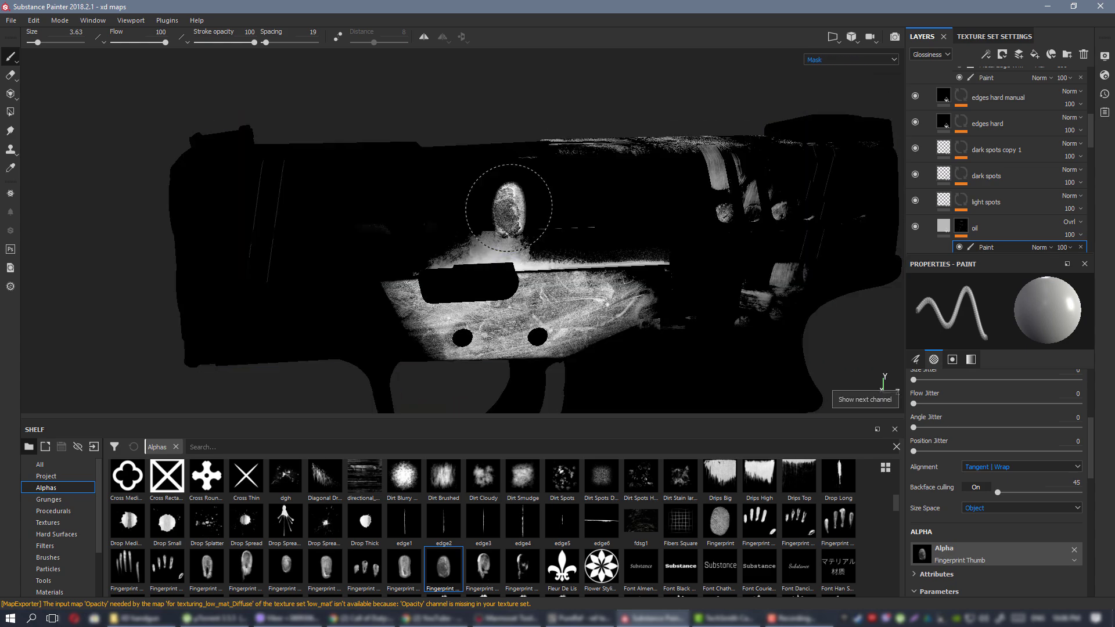
pyautogui.press('c')
pyautogui.keyDown('alt'); pyautogui.moveTo(457, 187); pyautogui.dragTo(497, 223); pyautogui.keyUp('alt')
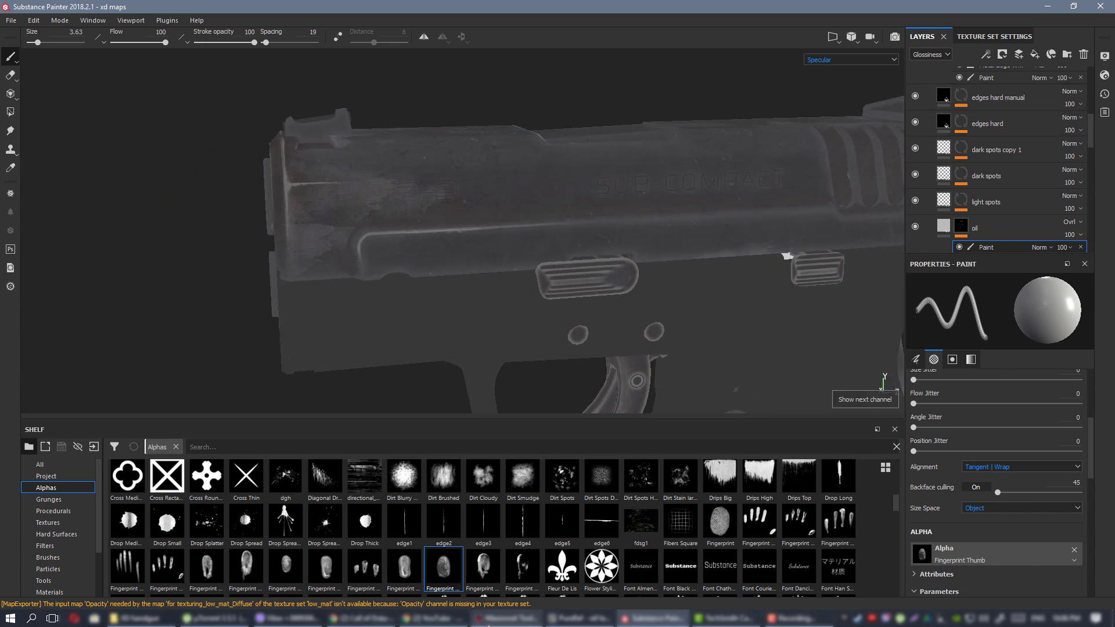
# Check the pistol from another angle in Marmoset Toolbag and return to Substance Painter.
pyautogui.click(505, 618)
pyautogui.moveTo(377, 405); pyautogui.dragTo(427, 378)
pyautogui.click(650, 617)
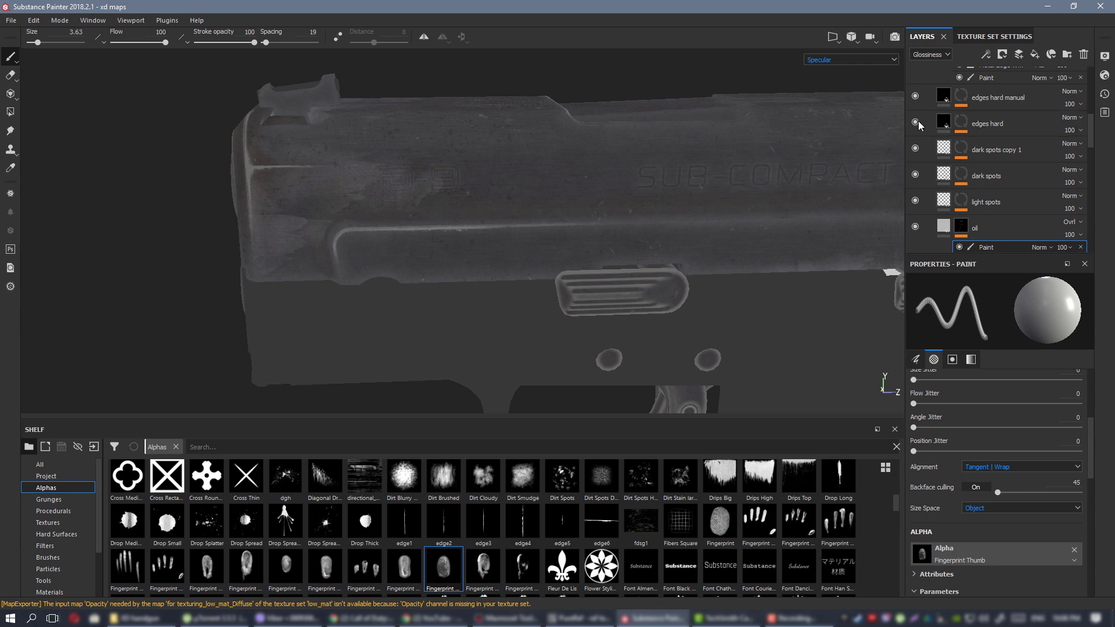
# Inspect the specular and glossiness settings of the edges hard and edges hard manual fill layers against the slide's specular view.
pyautogui.click(916, 123)
pyautogui.click(943, 122)
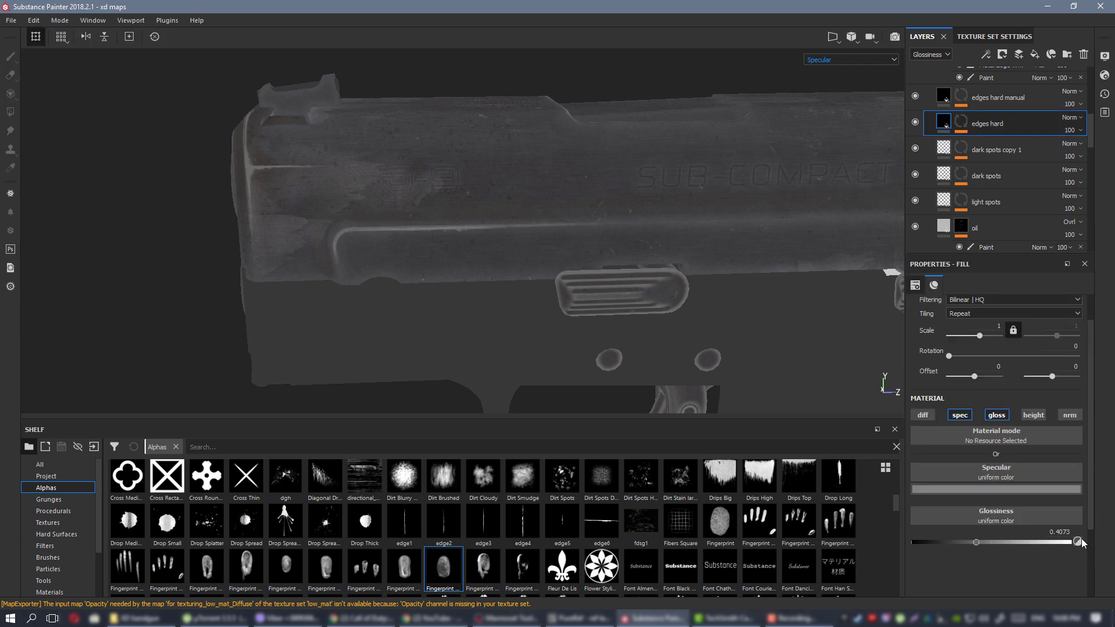
pyautogui.click(1015, 490)
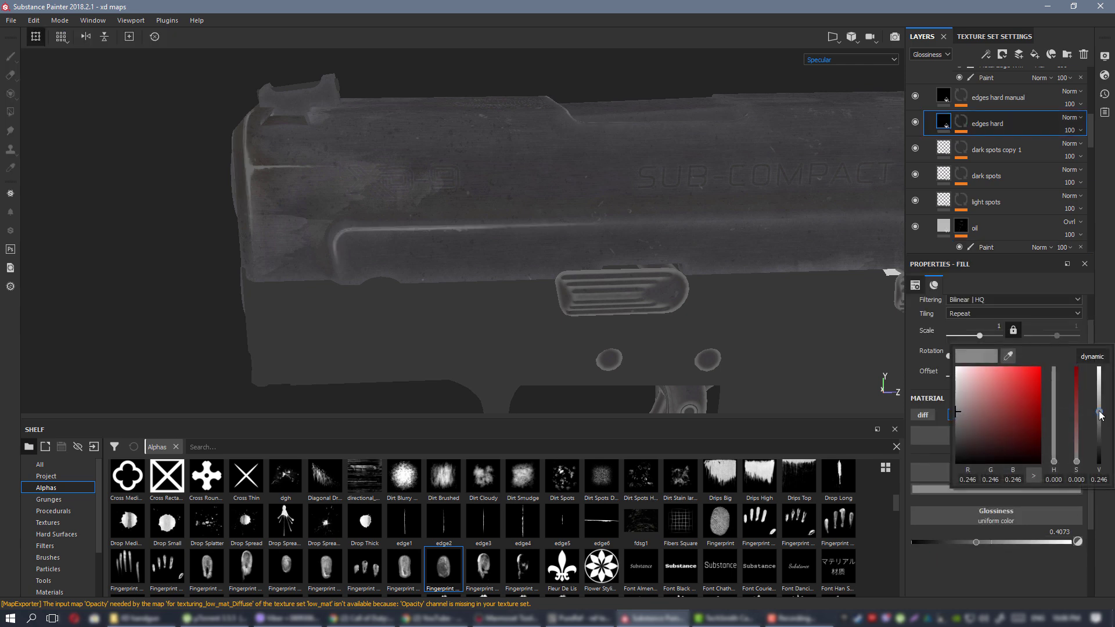
pyautogui.keyDown('alt'); pyautogui.moveTo(627, 285); pyautogui.dragTo(556, 219, button='right'); pyautogui.keyUp('alt')
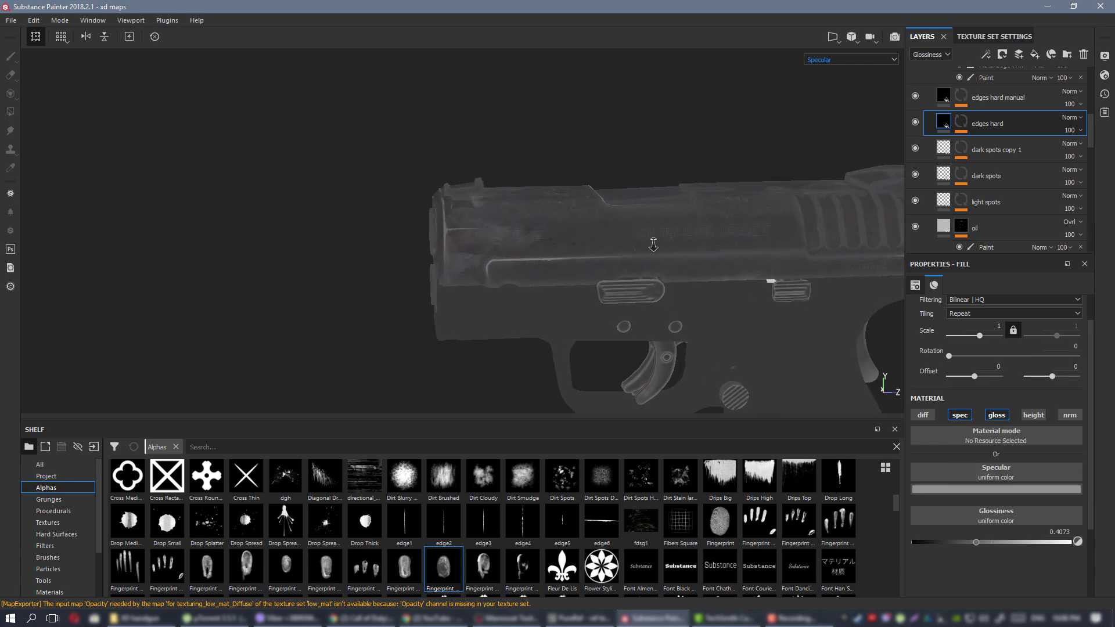
pyautogui.keyDown('alt'); pyautogui.moveTo(654, 244); pyautogui.dragTo(580, 279); pyautogui.keyUp('alt')
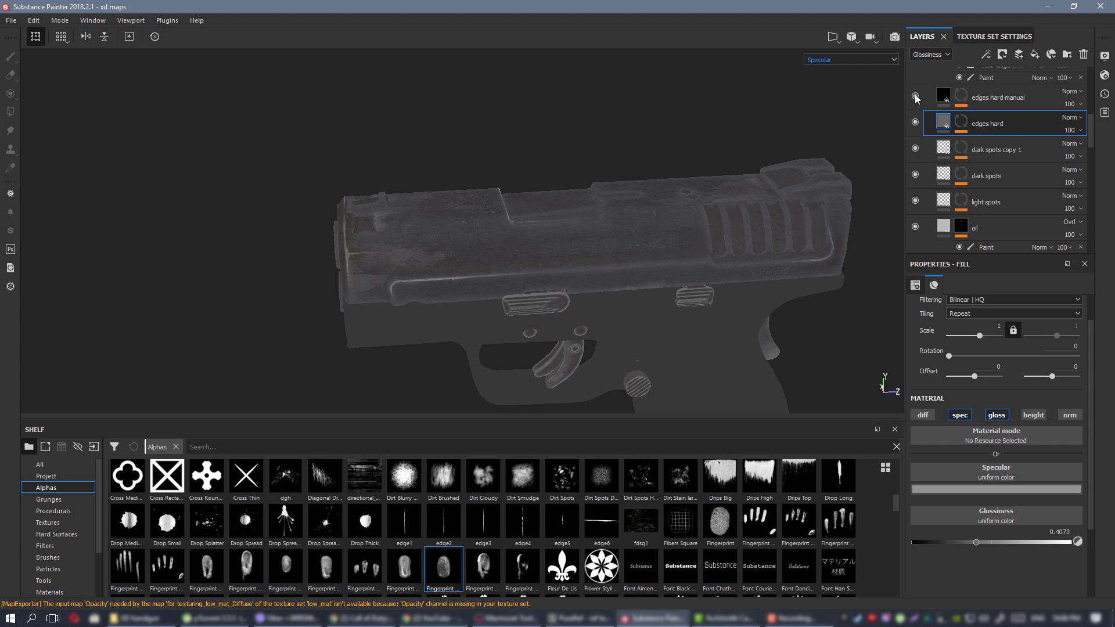
pyautogui.click(1011, 97)
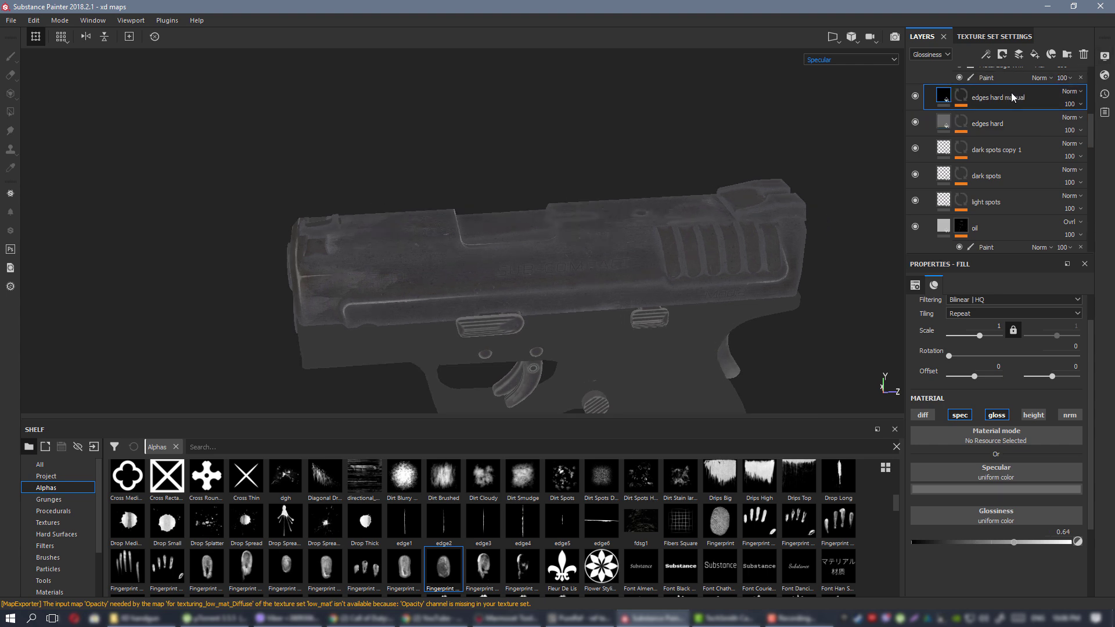
# Duplicate the edges hard layer and reset the duplicate's mask to a plain black mask.
pyautogui.rightClick(998, 124)
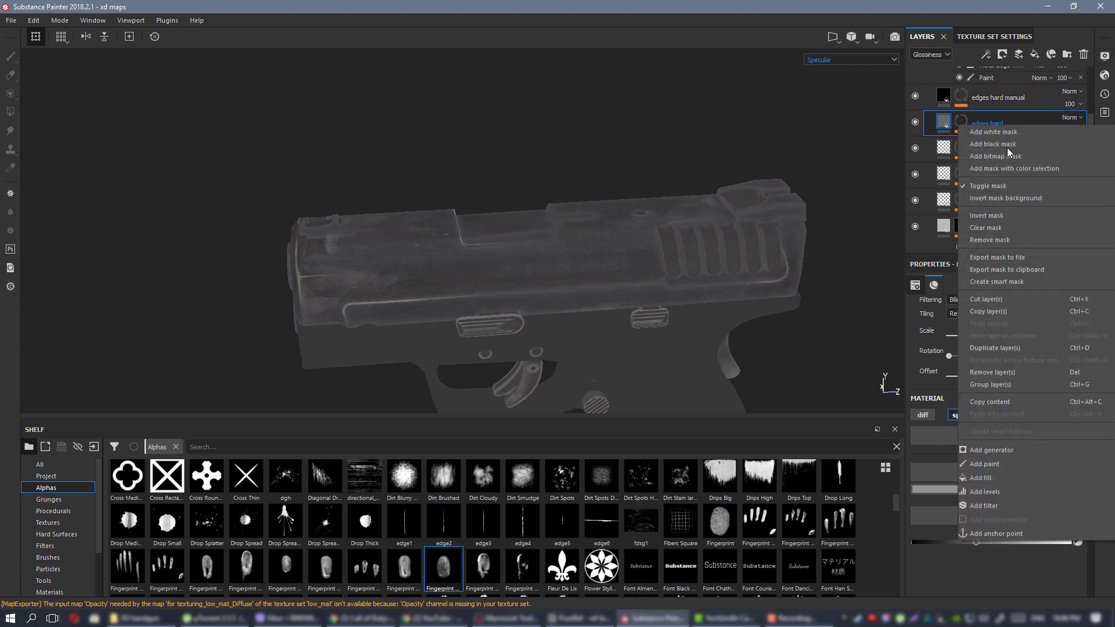
pyautogui.click(1001, 346)
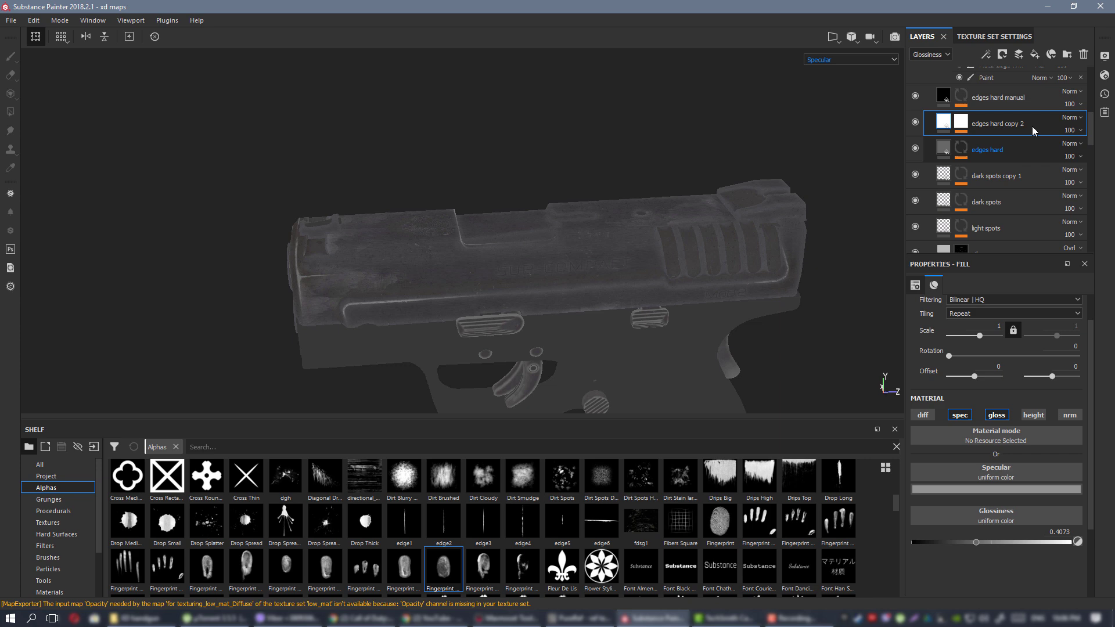
pyautogui.rightClick(967, 124)
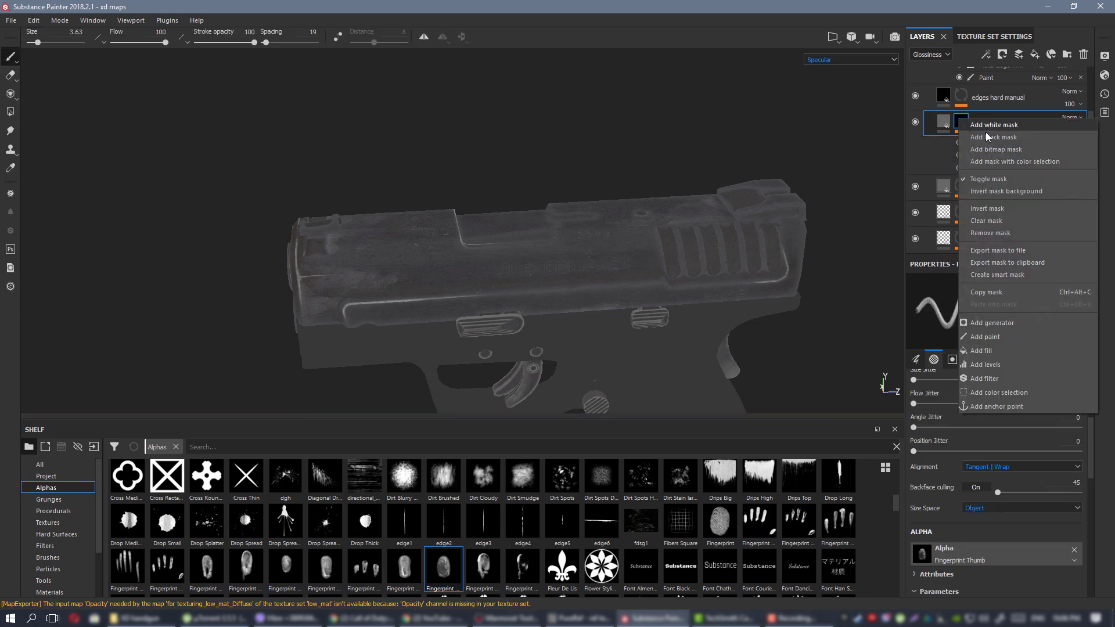
pyautogui.click(985, 138)
# Add a Mask Editor generator to the black mask of edges hard copy 2.
pyautogui.rightClick(966, 127)
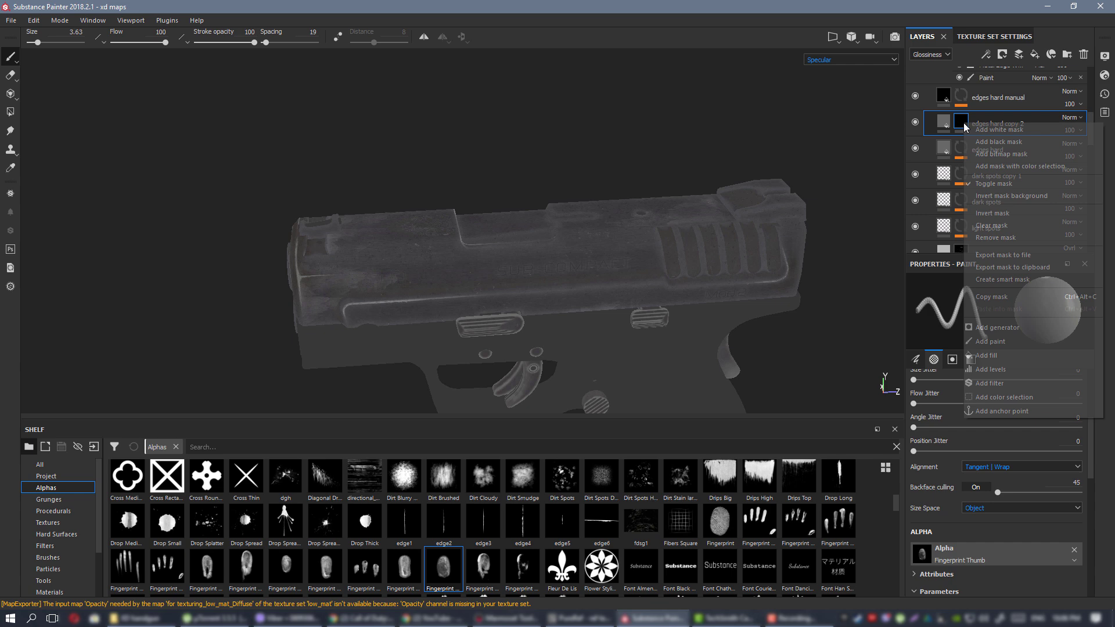
pyautogui.click(1022, 329)
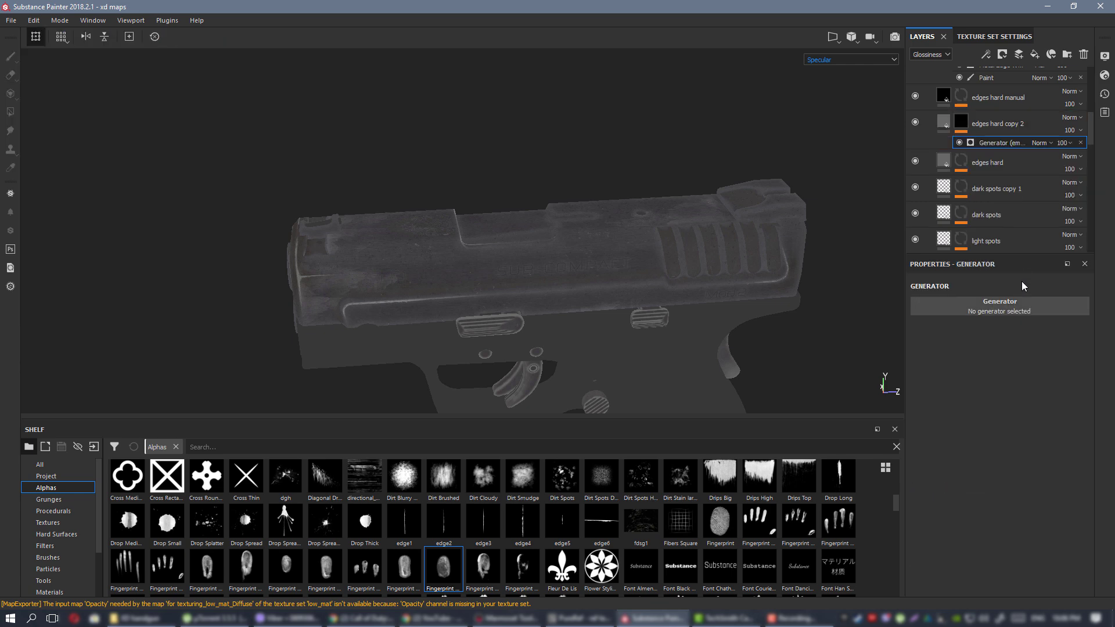
pyautogui.click(1023, 306)
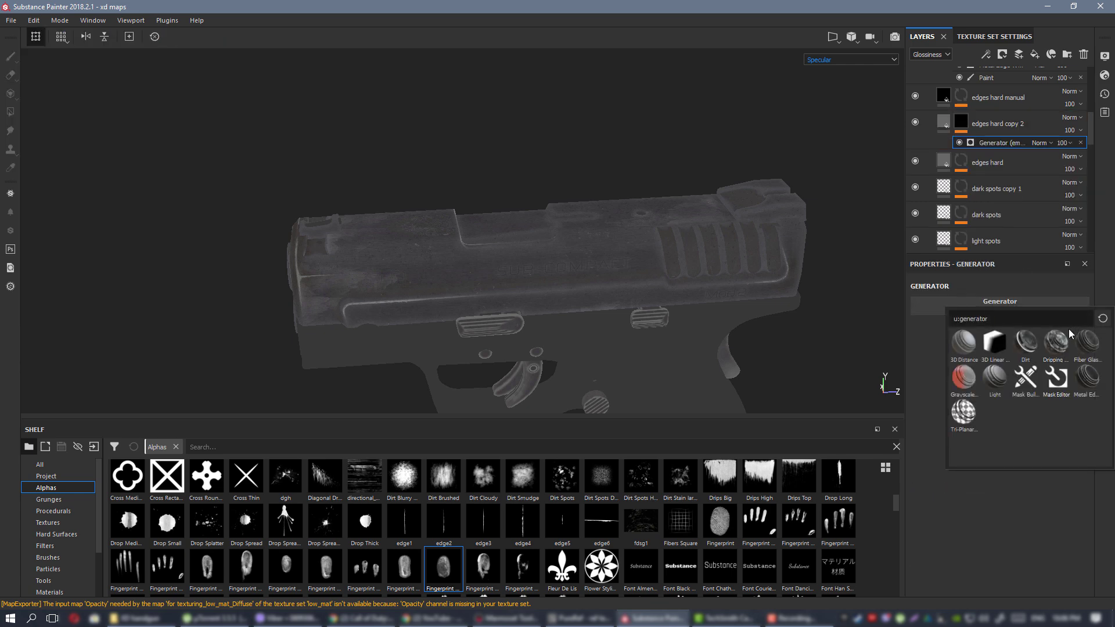
pyautogui.click(1056, 377)
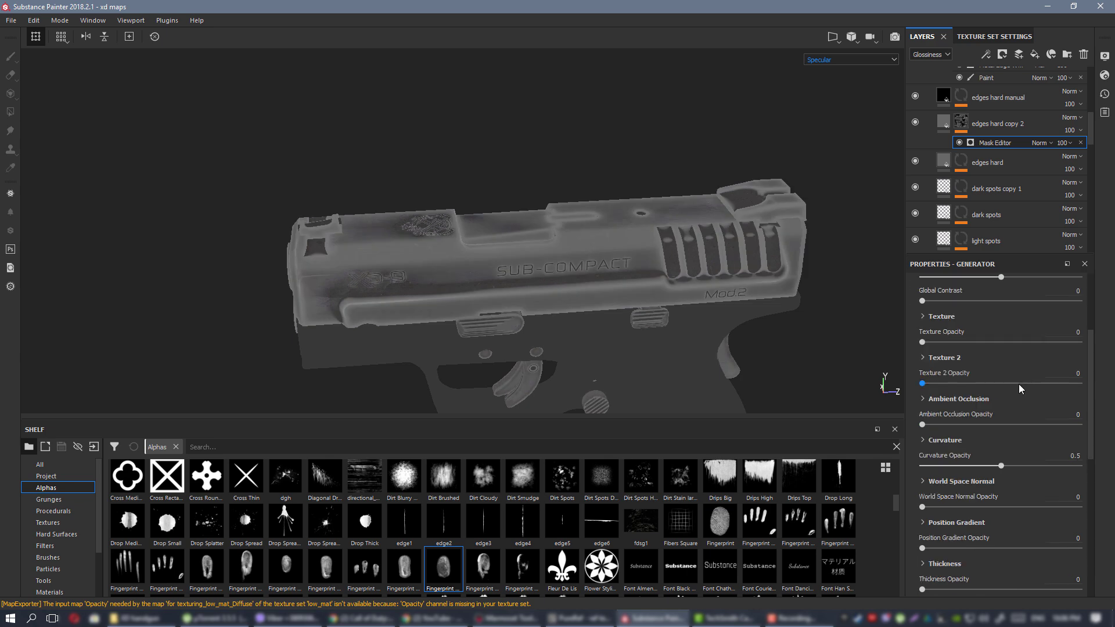
# Set the generator's Curvature Opacity to 1 and its Medium, Large, Big and Huge curvature values to 0.
pyautogui.scroll(-3, 1005, 431)
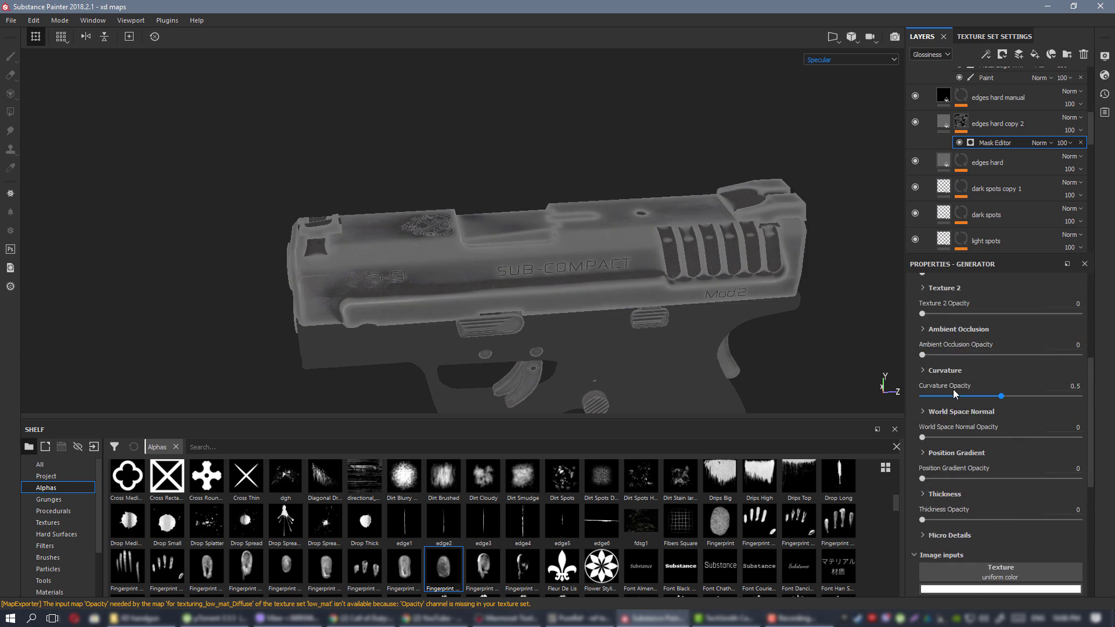
pyautogui.moveTo(1004, 395); pyautogui.dragTo(1082, 396)
pyautogui.click(944, 370)
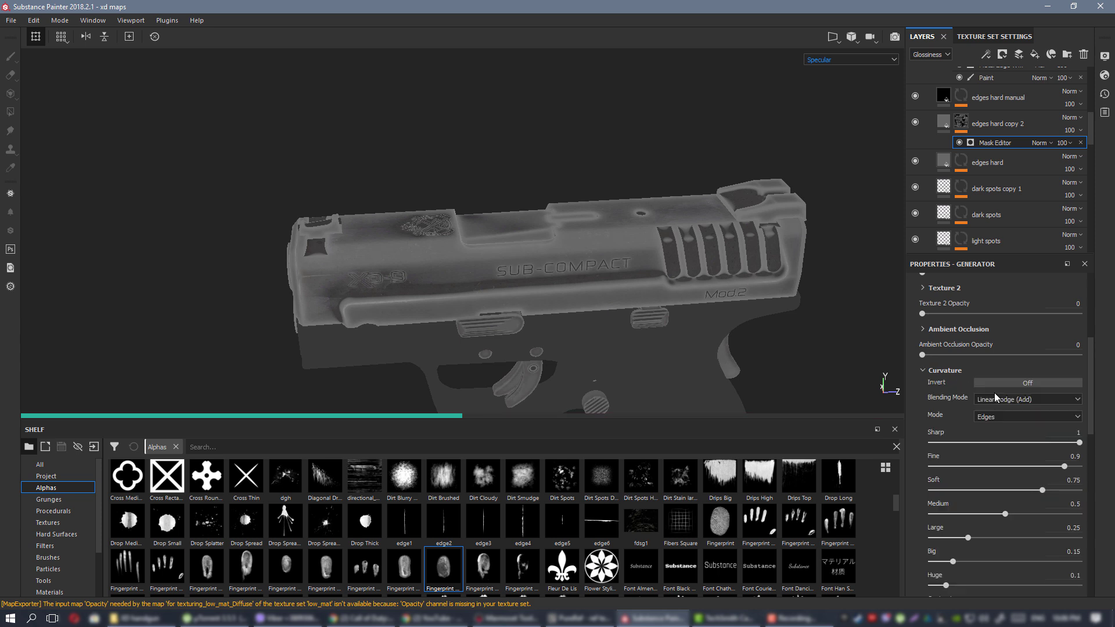
pyautogui.scroll(-3, 995, 396)
pyautogui.moveTo(945, 515); pyautogui.dragTo(901, 469)
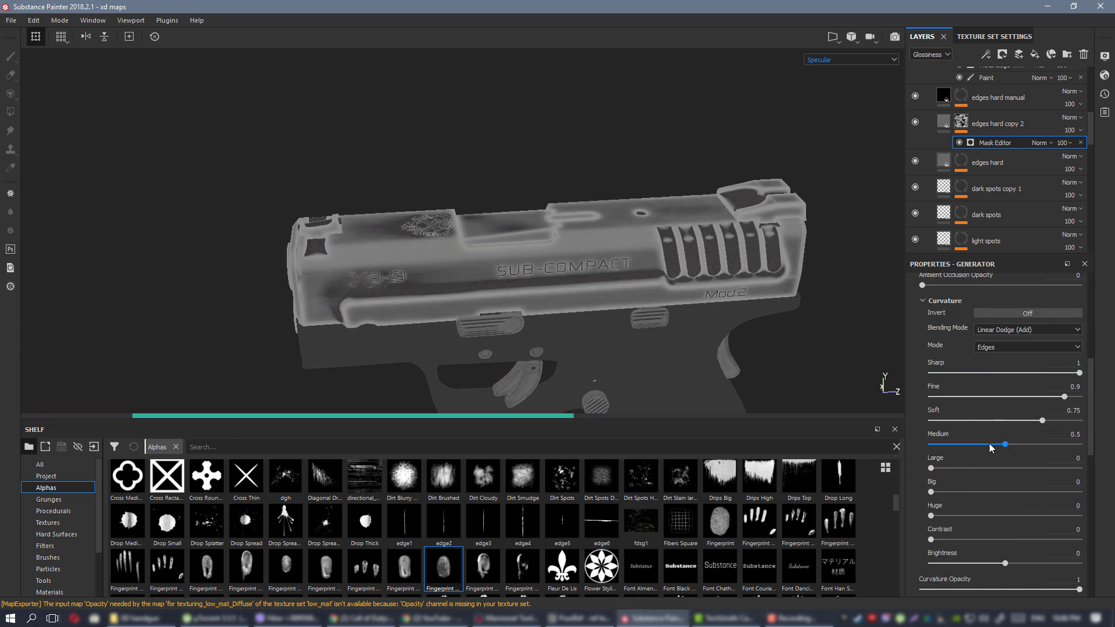
pyautogui.moveTo(1005, 444); pyautogui.dragTo(896, 440)
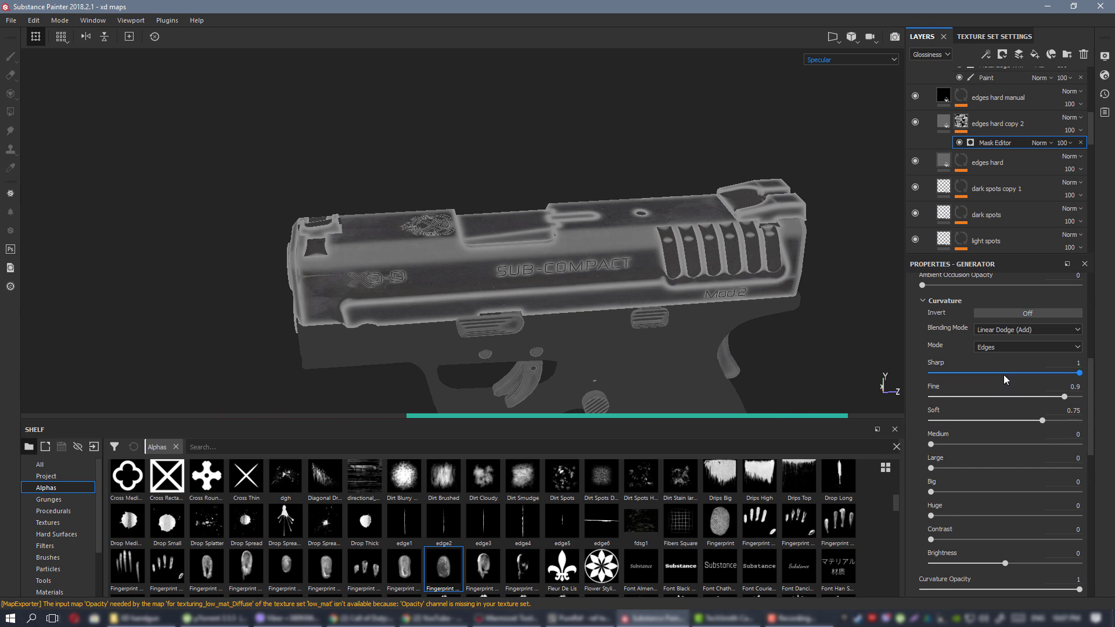
# Adjust the generator's finer curvature bands to Sharp 0, Fine 0.98 and Soft 0.53.
pyautogui.moveTo(894, 427); pyautogui.dragTo(885, 427)
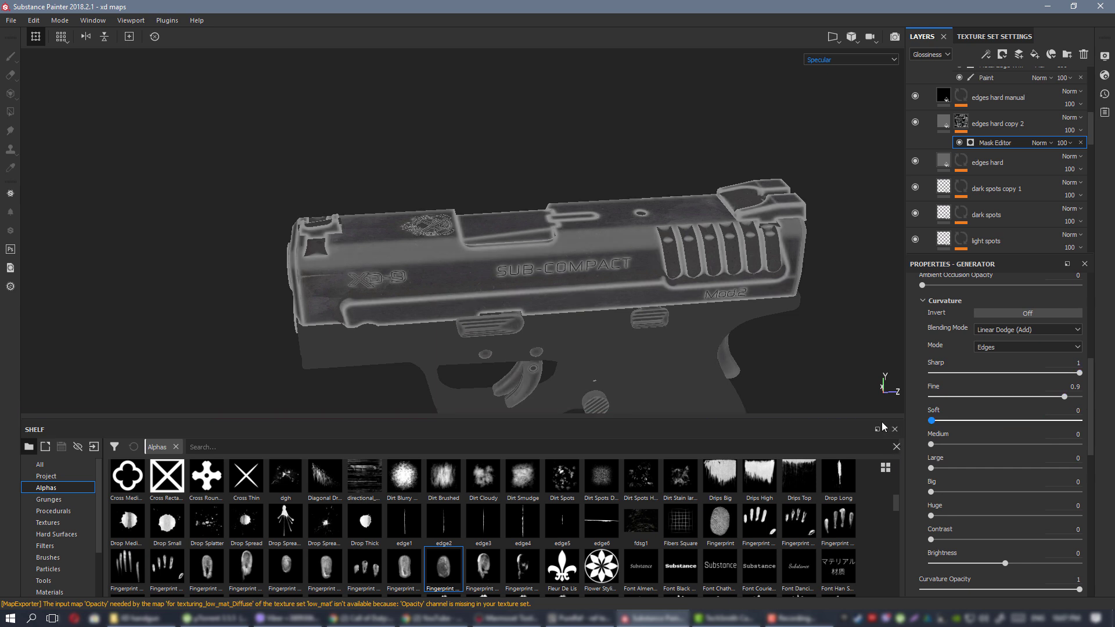
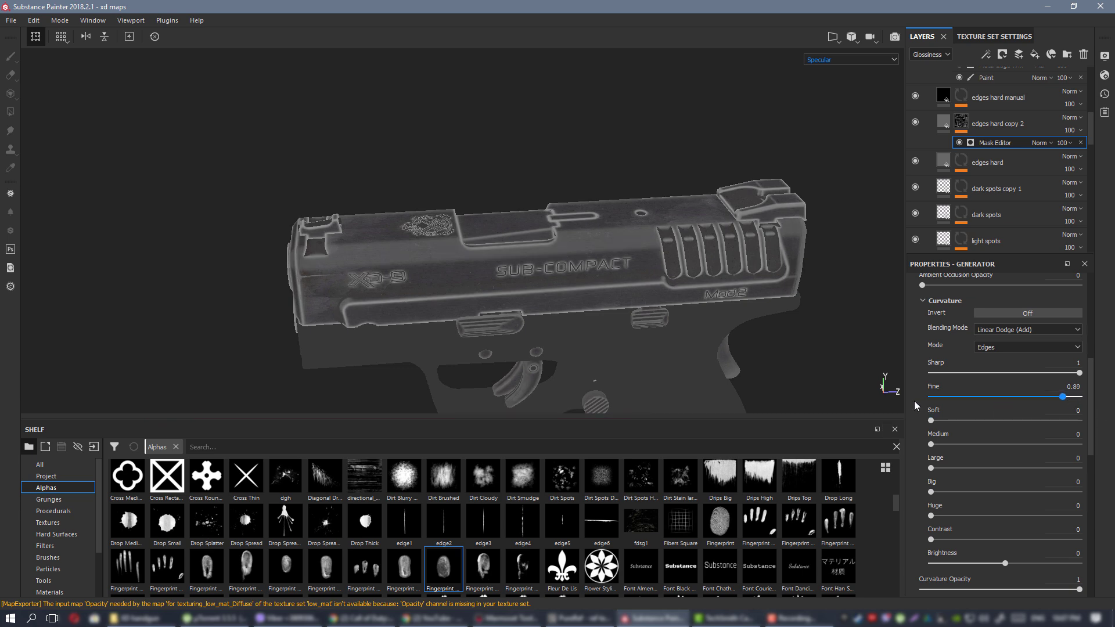
pyautogui.moveTo(913, 401); pyautogui.dragTo(917, 399)
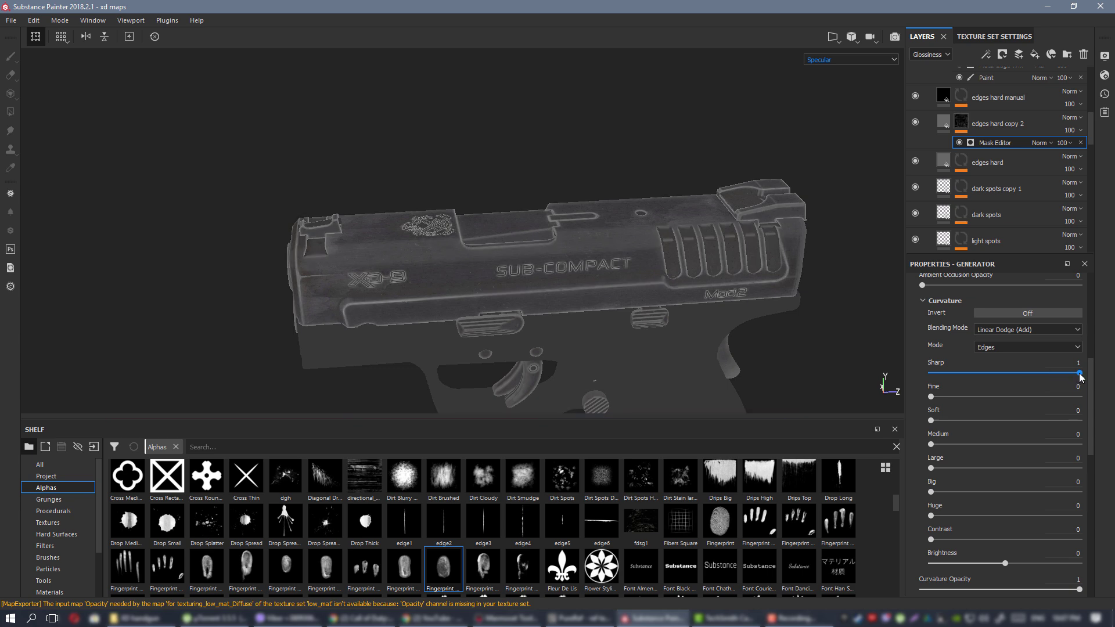
pyautogui.moveTo(1035, 377); pyautogui.dragTo(995, 371)
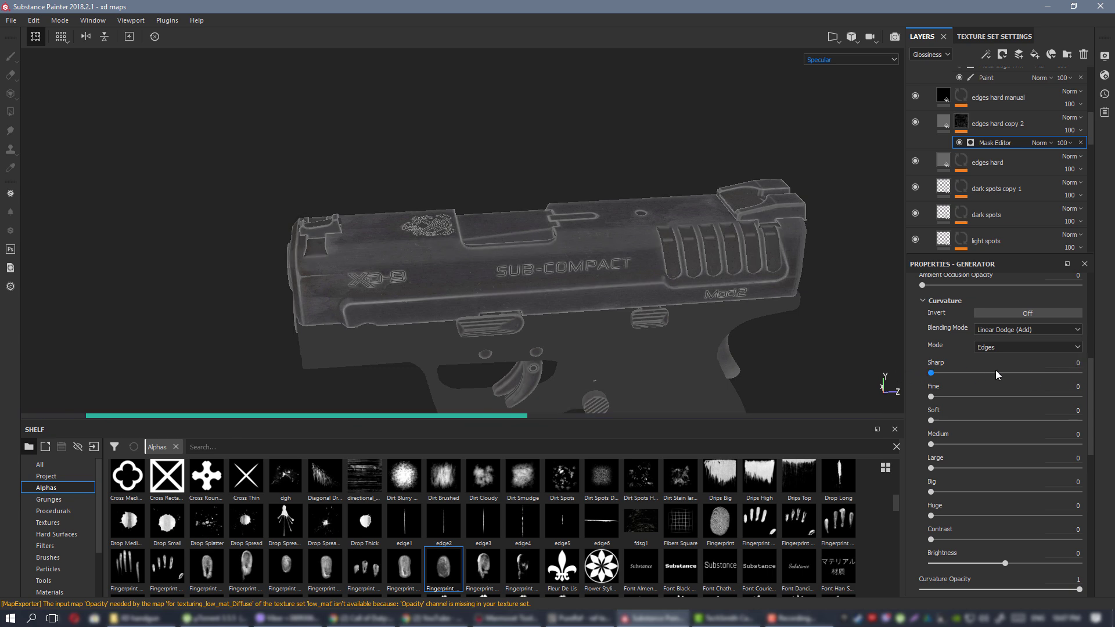
pyautogui.click(1015, 396)
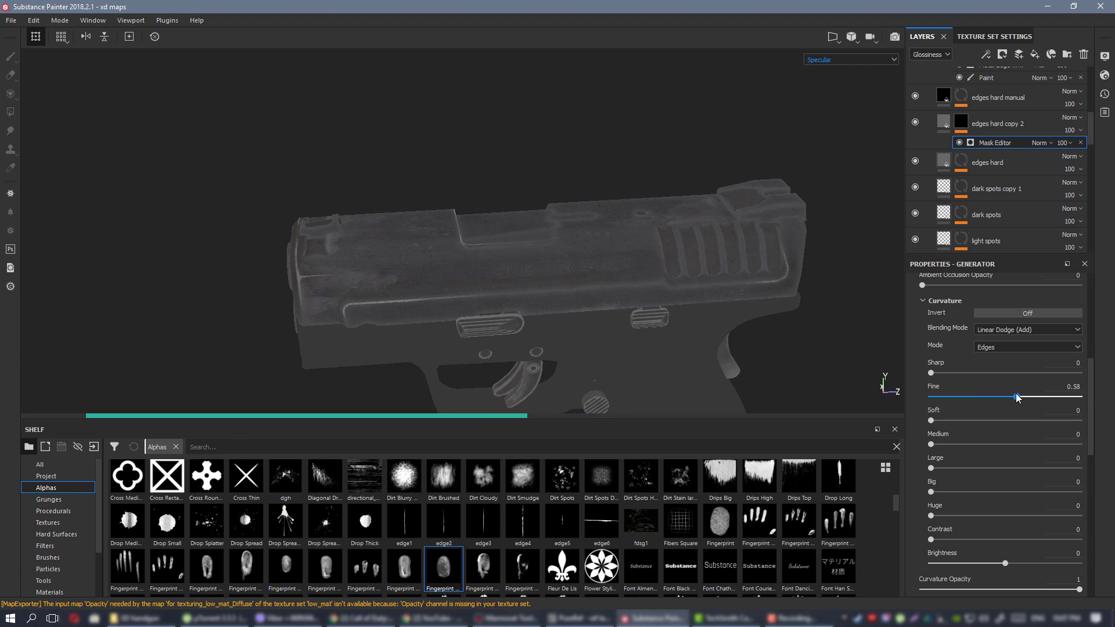
pyautogui.moveTo(1016, 396); pyautogui.dragTo(1077, 398)
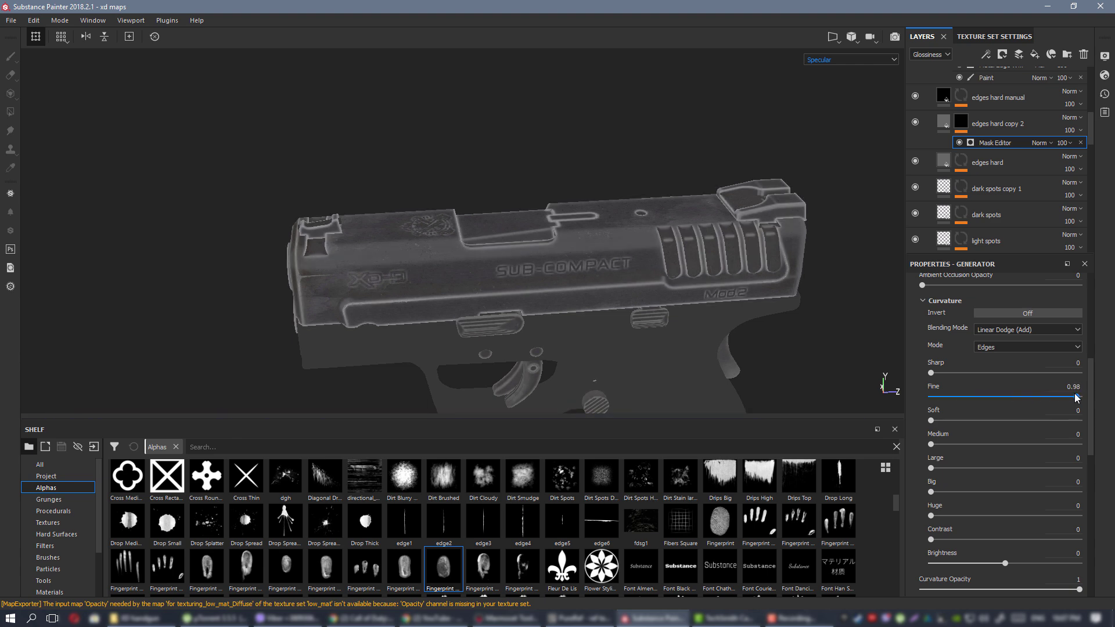
pyautogui.click(1009, 420)
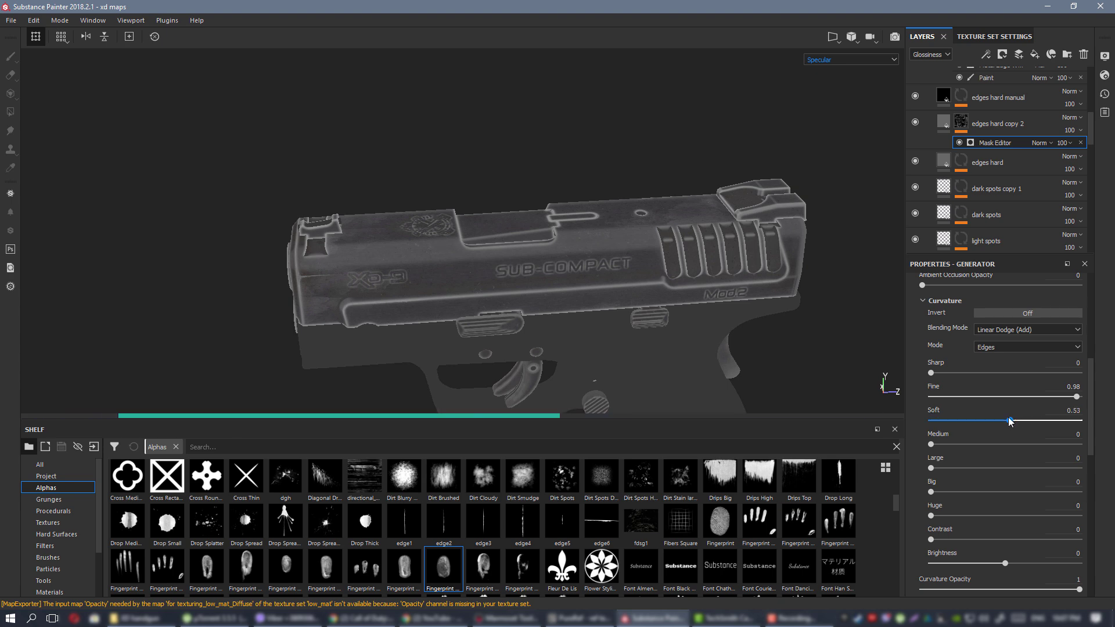
# Examine the slide in the Specular and Material views, and compare it with edges hard copy 2 hidden and shown.
pyautogui.keyDown('alt'); pyautogui.moveTo(415, 255); pyautogui.dragTo(414, 271, button='right'); pyautogui.keyUp('alt')
pyautogui.keyDown('alt'); pyautogui.moveTo(415, 272); pyautogui.dragTo(402, 285); pyautogui.keyUp('alt')
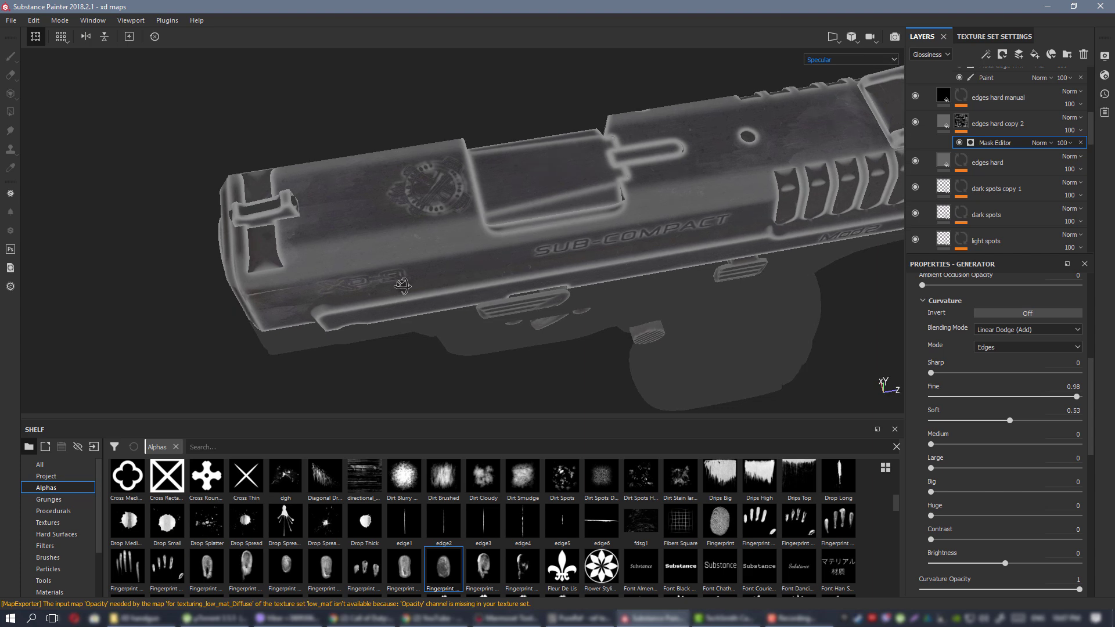
pyautogui.keyDown('alt'); pyautogui.moveTo(469, 293); pyautogui.dragTo(314, 238); pyautogui.keyUp('alt')
pyautogui.press('m')
pyautogui.keyDown('alt'); pyautogui.moveTo(314, 238); pyautogui.dragTo(190, 174, button='right'); pyautogui.keyUp('alt')
pyautogui.keyDown('alt'); pyautogui.moveTo(190, 174); pyautogui.dragTo(453, 187); pyautogui.keyUp('alt')
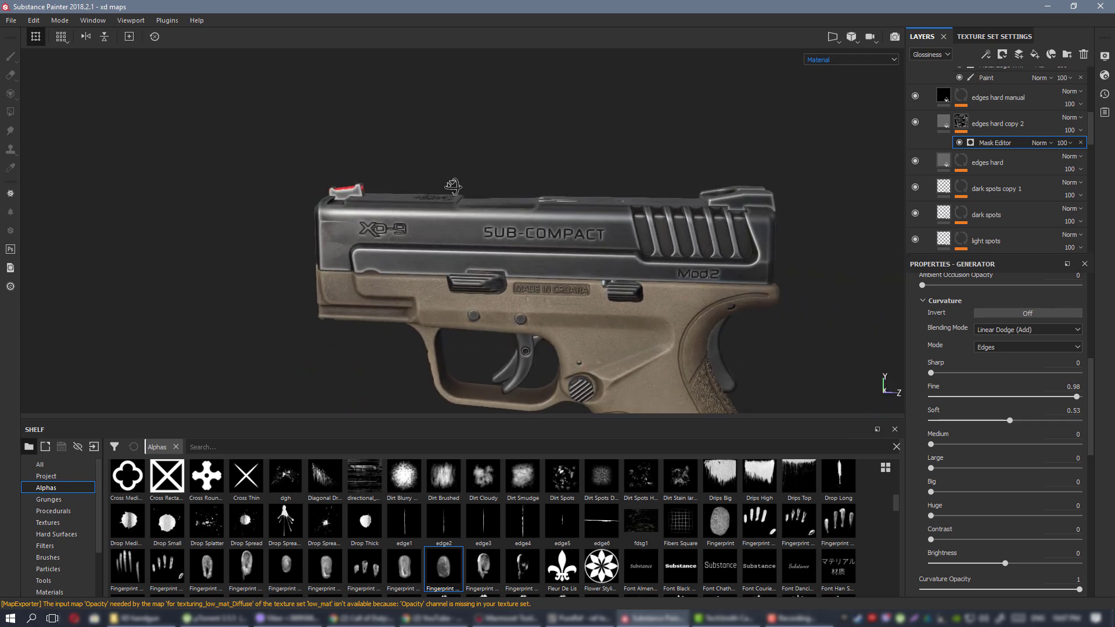
pyautogui.keyDown('alt'); pyautogui.moveTo(453, 187); pyautogui.dragTo(516, 238, button='right'); pyautogui.keyUp('alt')
pyautogui.keyDown('alt'); pyautogui.moveTo(516, 238); pyautogui.dragTo(528, 268); pyautogui.keyUp('alt')
pyautogui.click(916, 122)
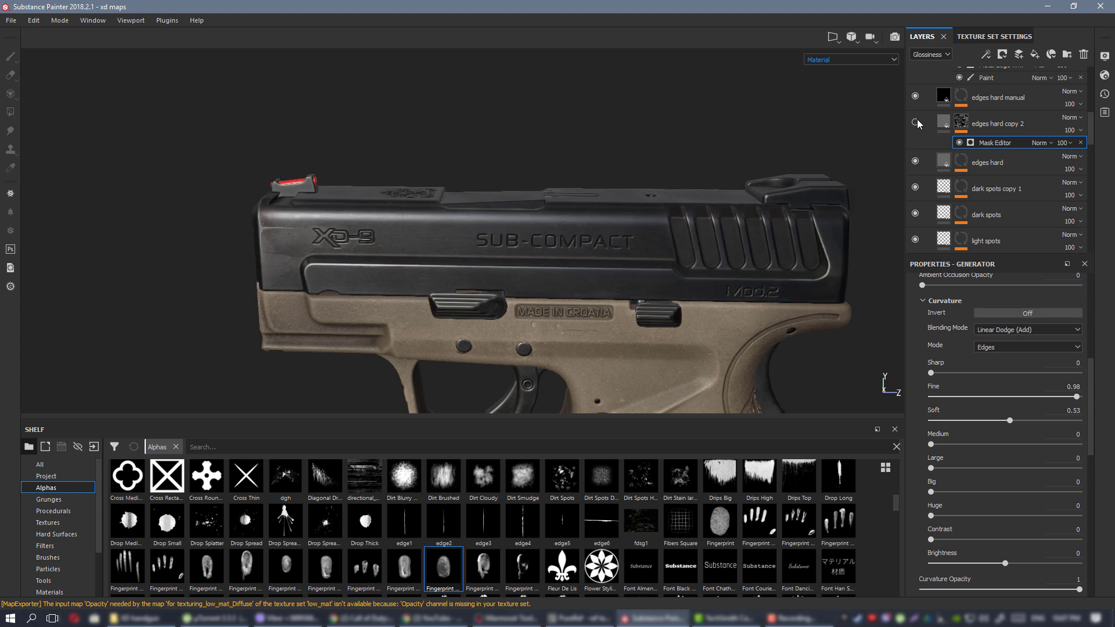
pyautogui.click(915, 122)
# Display the Specular channel on the model and switch the layer stack to its Specular channel settings.
pyautogui.press('c')
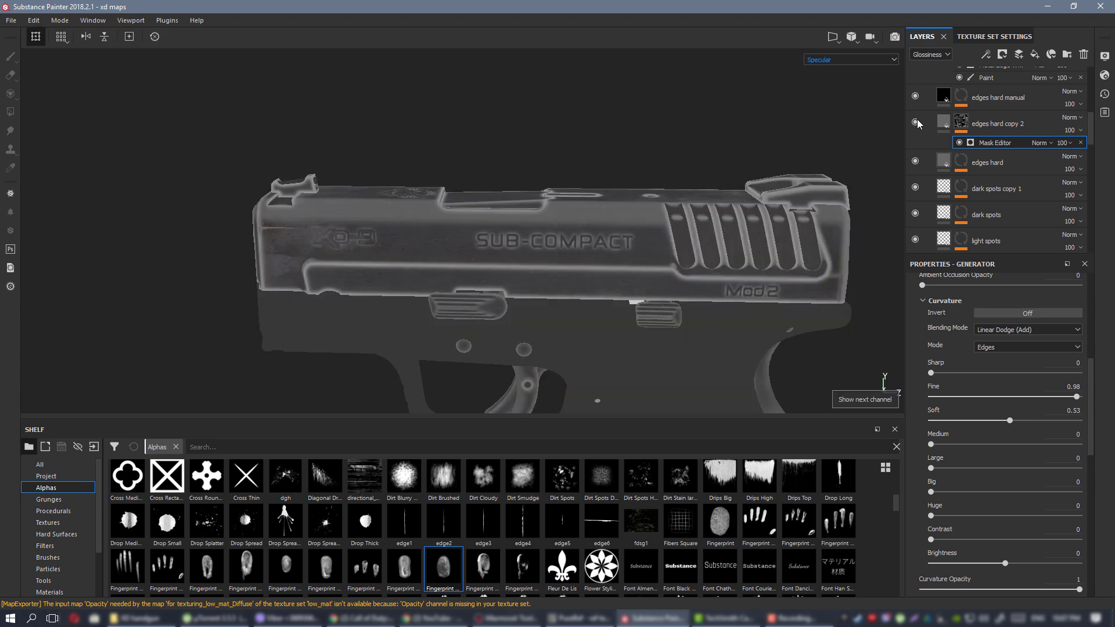
pyautogui.click(930, 55)
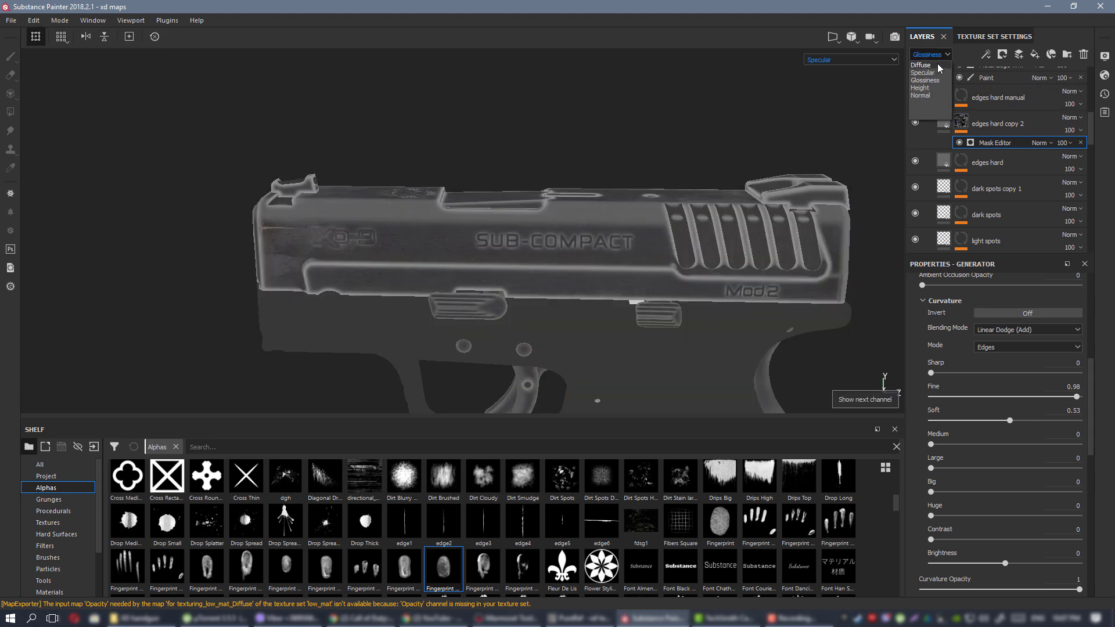
pyautogui.click(935, 70)
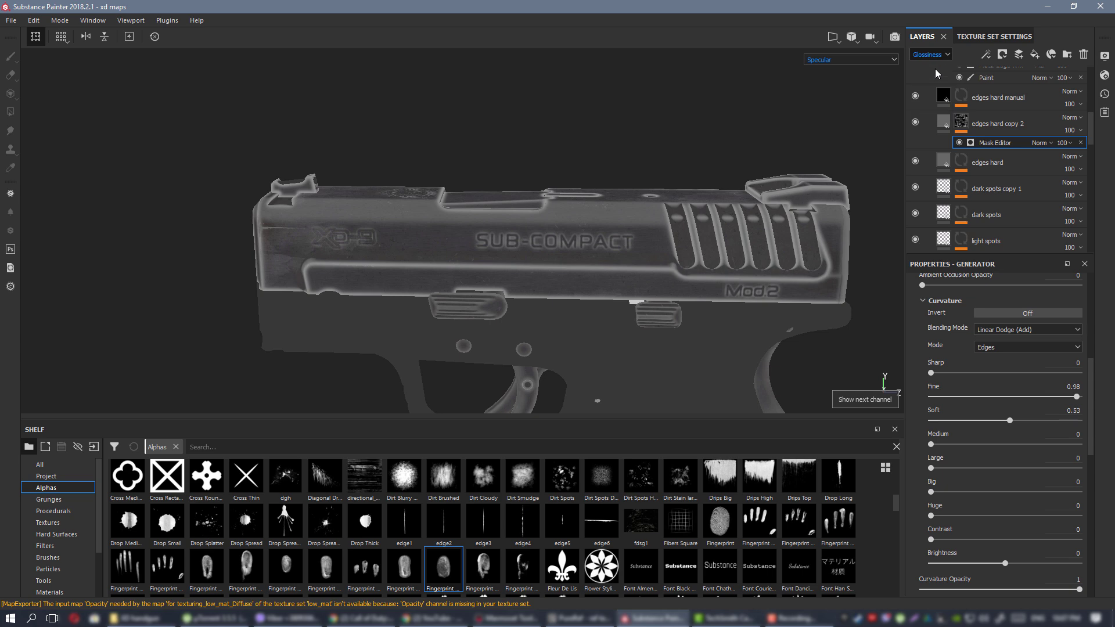
# Set the specular blending of edges hard copy 2 to Overlay and its Specular colour to white.
pyautogui.click(1074, 118)
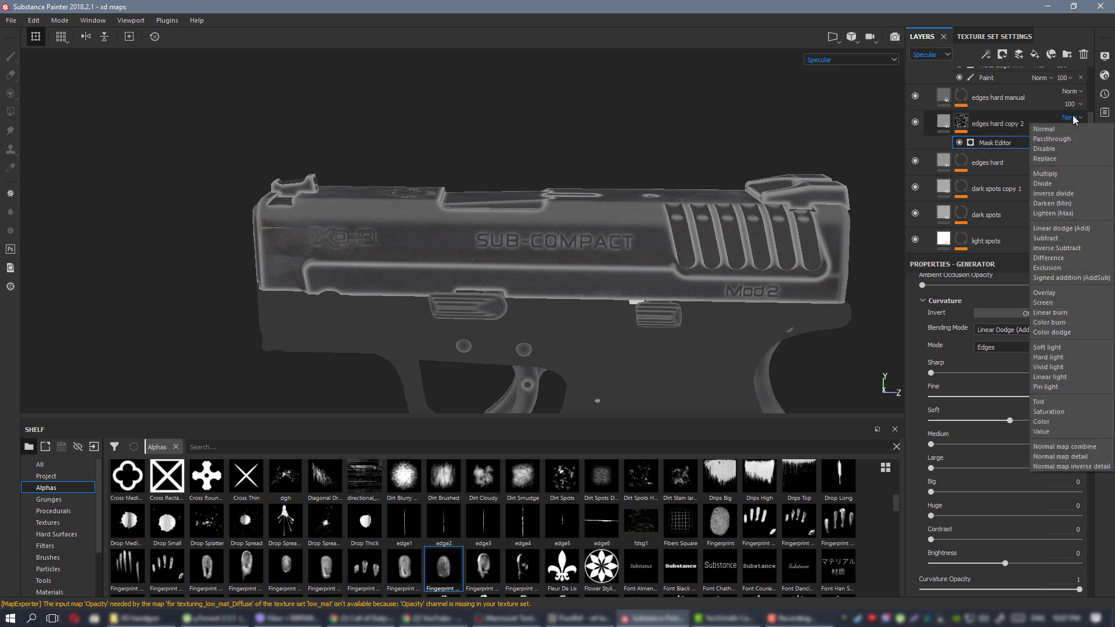
pyautogui.click(1053, 294)
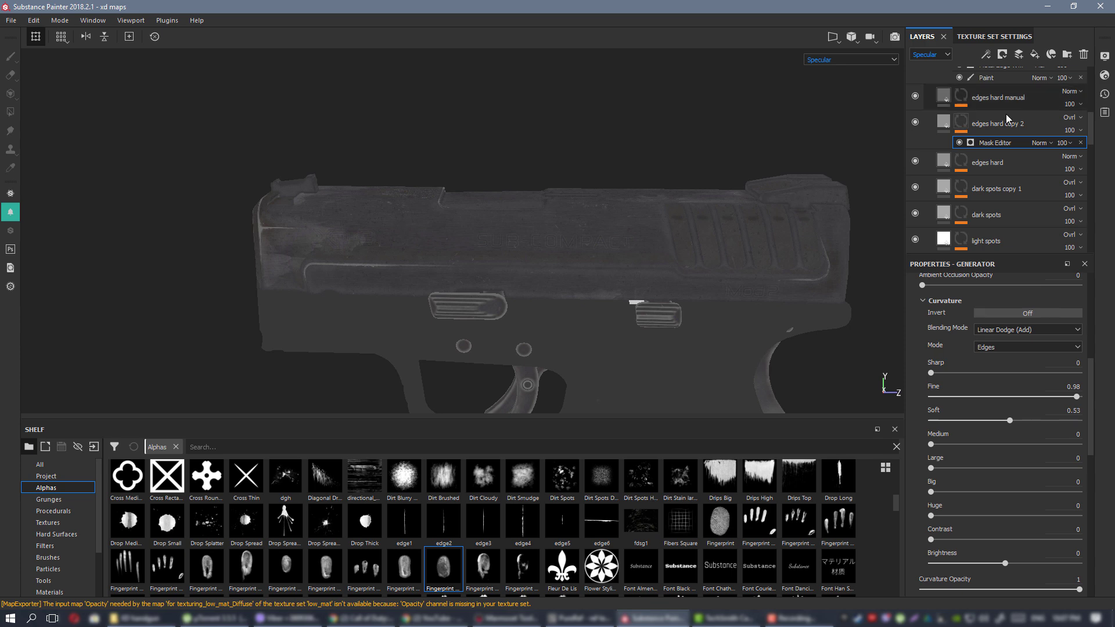
pyautogui.click(928, 119)
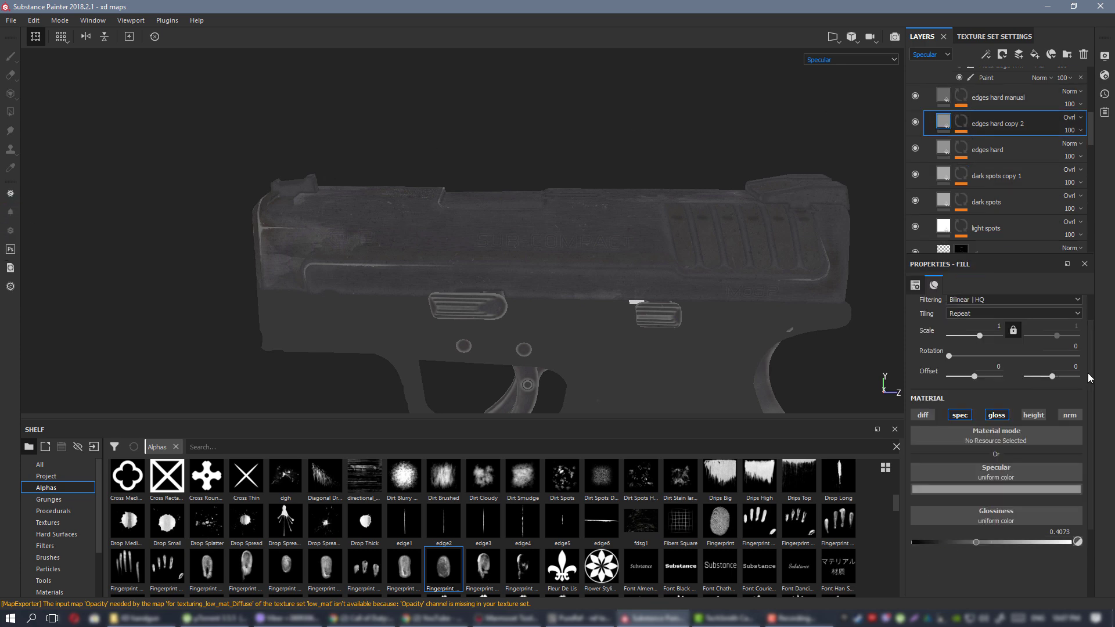
pyautogui.click(1007, 488)
pyautogui.moveTo(1098, 412); pyautogui.dragTo(1099, 363)
# Inspect the SUB-COMPACT side of the slide up close and in Material view with the overlaid edge layer hidden and shown.
pyautogui.scroll(3, 610, 268)
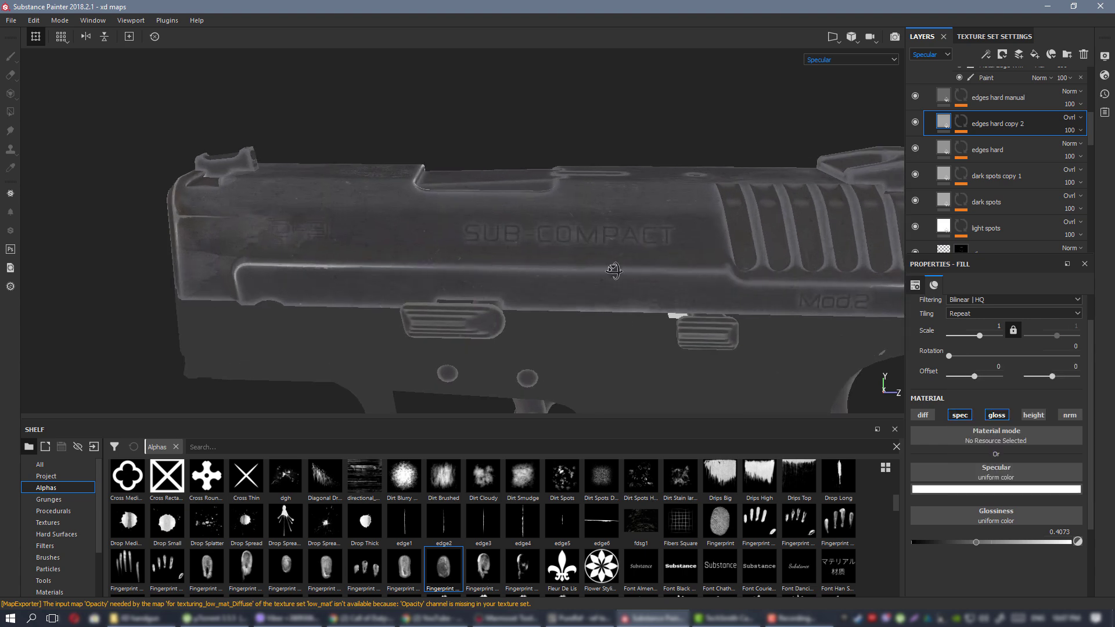
pyautogui.keyDown('alt'); pyautogui.moveTo(613, 272); pyautogui.dragTo(631, 285); pyautogui.keyUp('alt')
pyautogui.press('m')
pyautogui.scroll(-2, 565, 256)
pyautogui.keyDown('alt'); pyautogui.moveTo(563, 249); pyautogui.dragTo(526, 218); pyautogui.keyUp('alt')
pyautogui.click(912, 123)
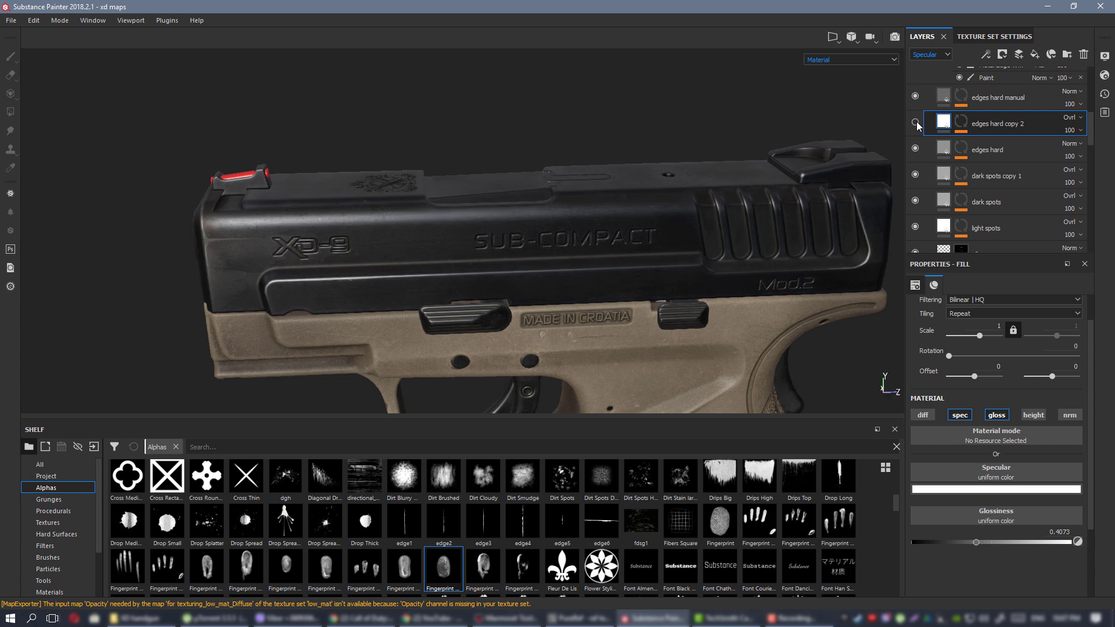
pyautogui.click(912, 123)
# Return to the Specular channel view and undo the white specular colour and Overlay blending on edges hard copy 2.
pyautogui.press('c')
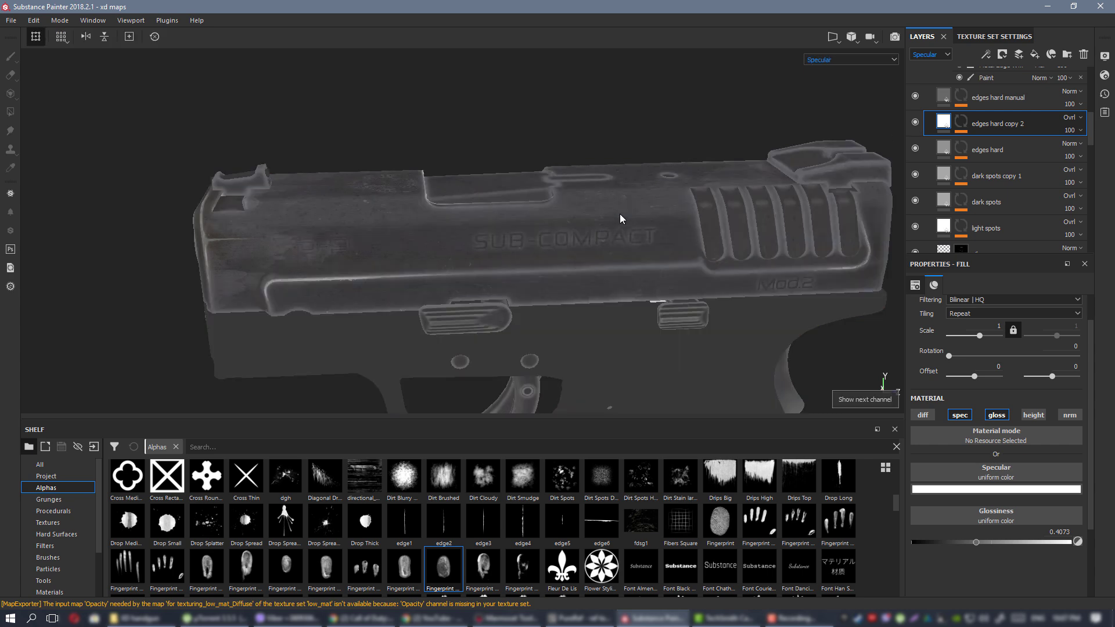
pyautogui.press('ctrl')
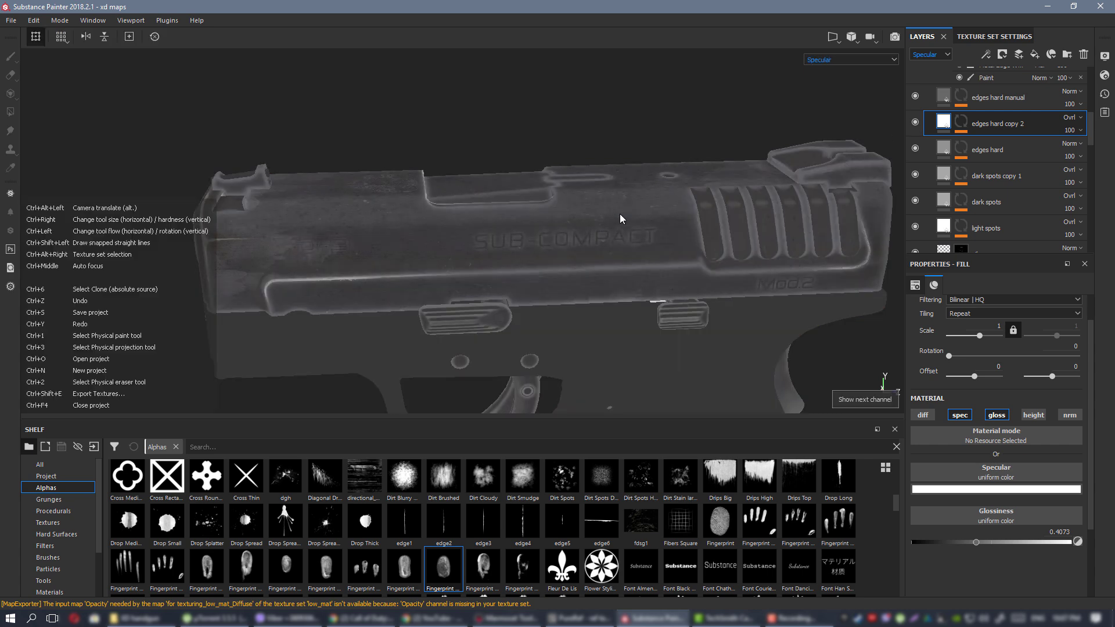
pyautogui.hotkey('ctrl', 'z')
pyautogui.hotkey('ctrl', 'z')
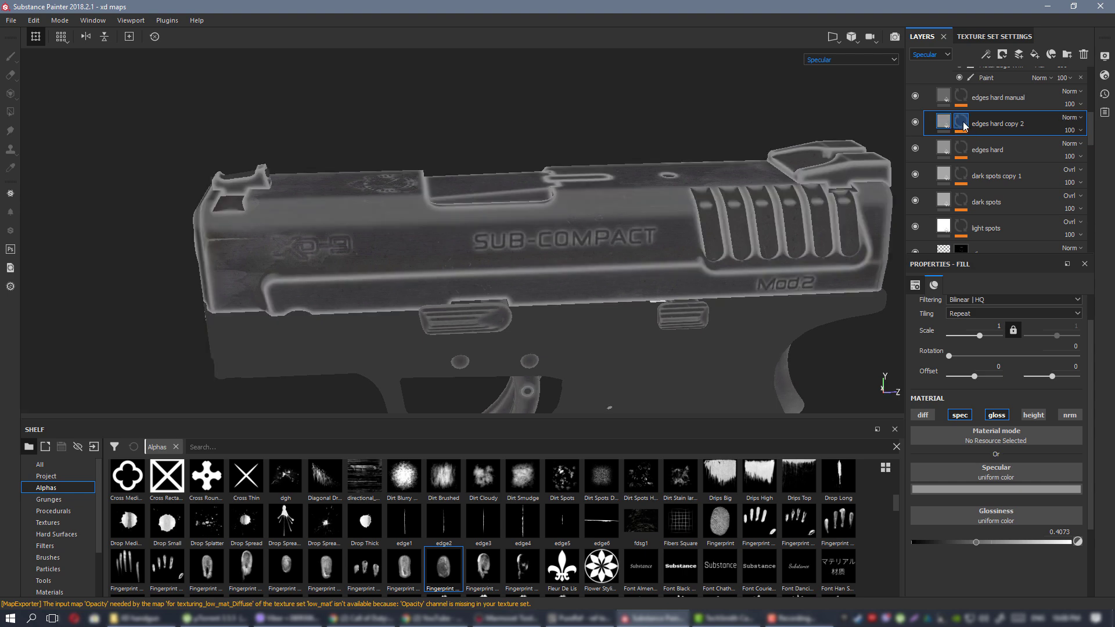
# Add a paint effect to the mask of edges hard copy 2, place it below the Mask Editor, and set the Mask Editor to Multiply.
pyautogui.click(962, 122)
pyautogui.rightClick(961, 121)
pyautogui.click(1006, 342)
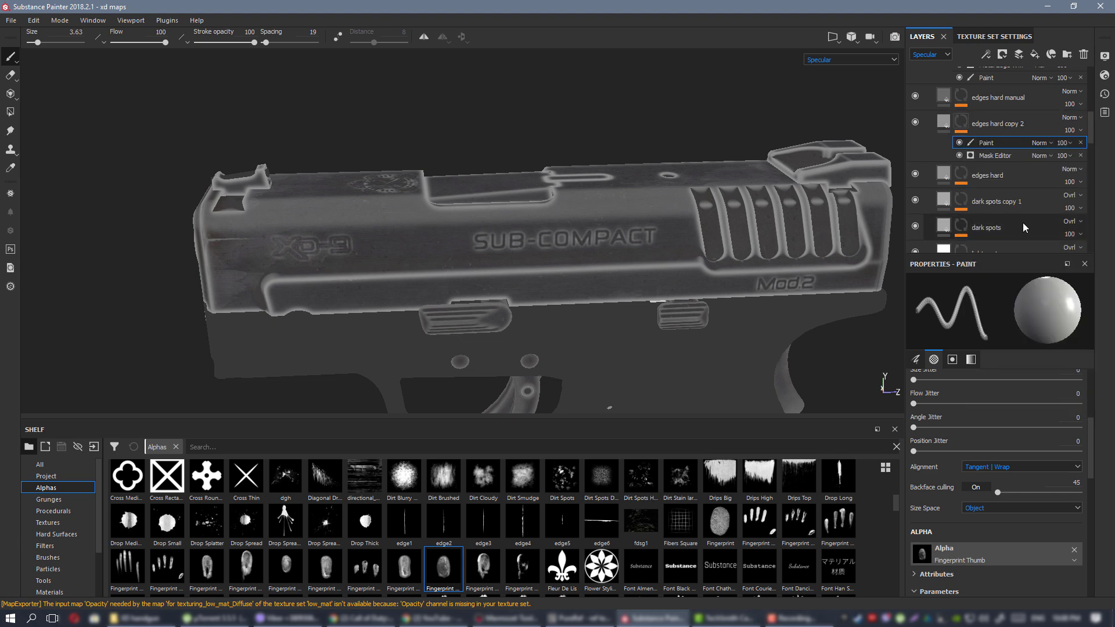
pyautogui.moveTo(990, 138); pyautogui.dragTo(990, 155)
pyautogui.click(1037, 144)
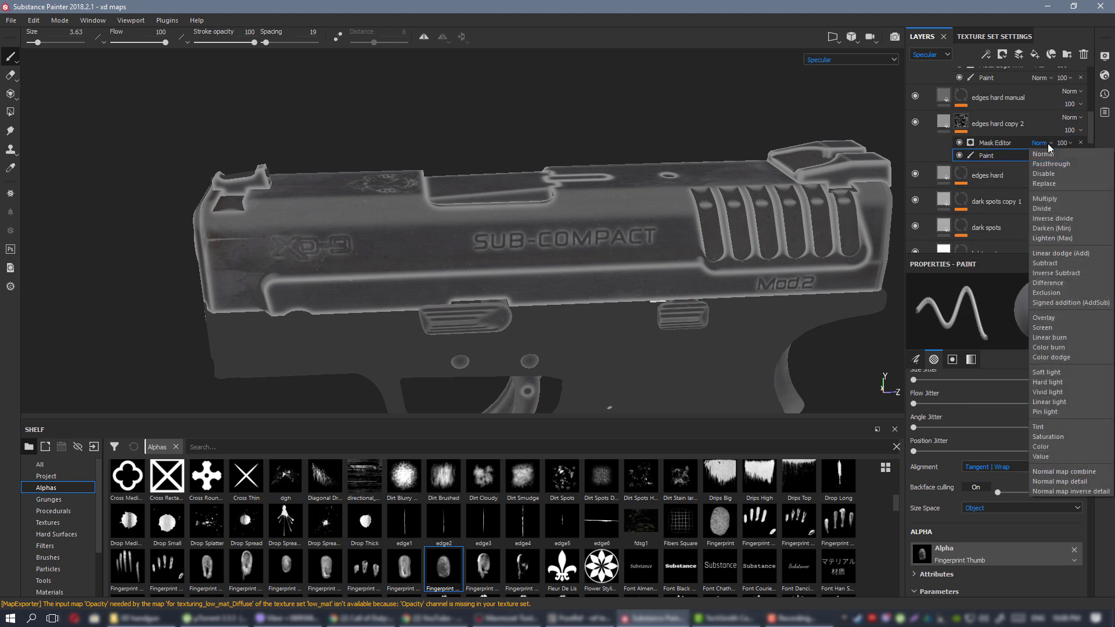
pyautogui.click(1044, 199)
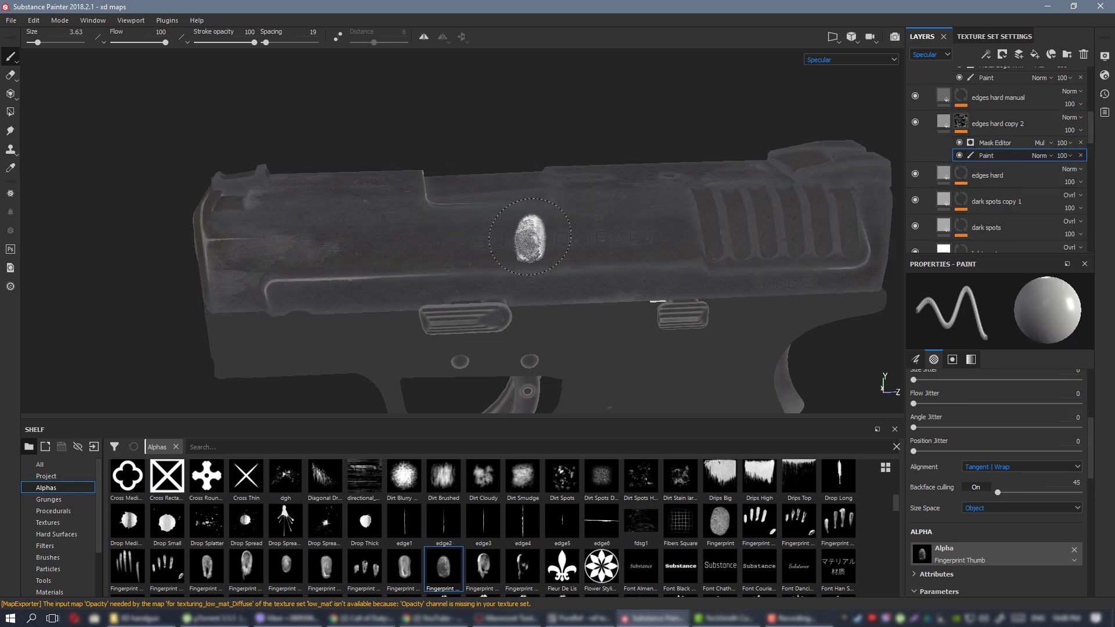
# Load the Cement 1 brush and set its size jitter and position jitter to 0.
pyautogui.click(61, 558)
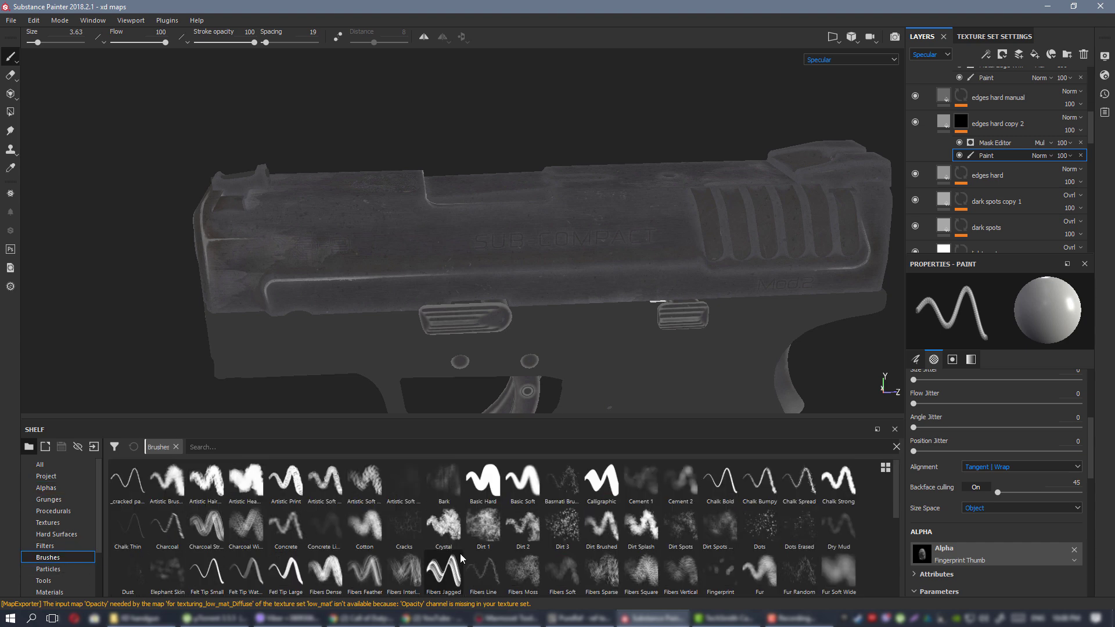
pyautogui.click(637, 482)
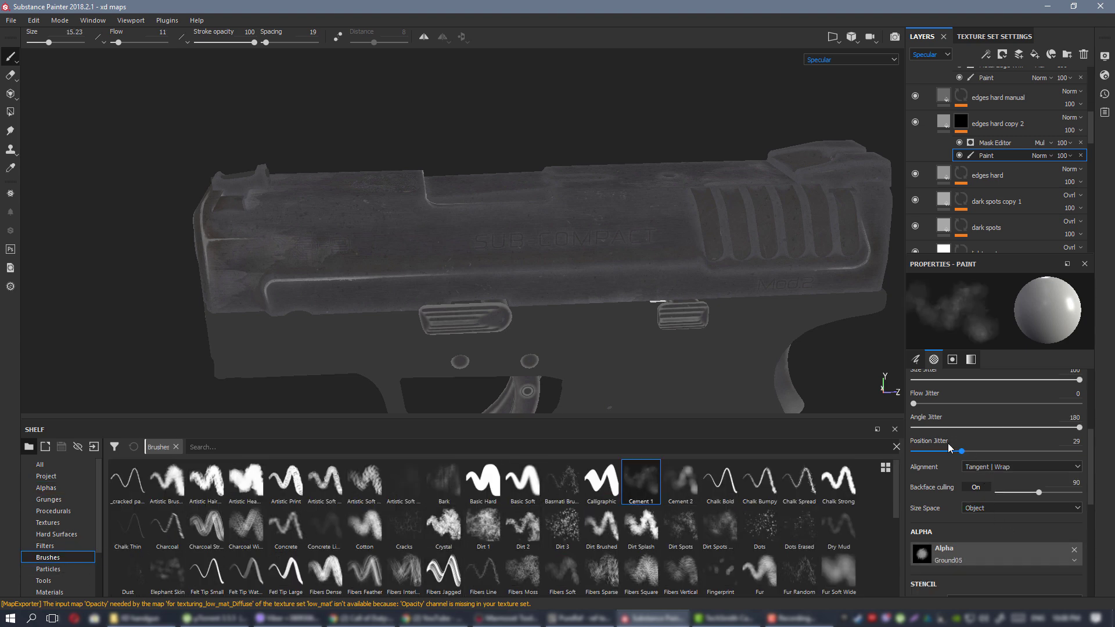
pyautogui.moveTo(920, 450); pyautogui.dragTo(909, 451)
pyautogui.moveTo(929, 380); pyautogui.dragTo(906, 380)
# Set the brush size to 4.17 and paint soft highlights along the slide's SUB-COMPACT side in the edges hard copy 2 mask.
pyautogui.keyDown('alt'); pyautogui.moveTo(633, 343); pyautogui.dragTo(2, 220, button='right'); pyautogui.keyUp('alt')
pyautogui.moveTo(714, 273)
pyautogui.keyDown('alt'); pyautogui.mouseDown(button='middle')
pyautogui.moveTo(512, 236)
pyautogui.moveTo(531, 423)
pyautogui.moveTo(436, 309)
pyautogui.moveTo(267, 261)
pyautogui.mouseUp(button='middle'); pyautogui.keyUp('alt')
pyautogui.keyDown('alt'); pyautogui.moveTo(267, 261); pyautogui.dragTo(399, 216, button='right'); pyautogui.keyUp('alt')
pyautogui.moveTo(399, 217)
pyautogui.keyDown('alt'); pyautogui.mouseDown()
pyautogui.moveTo(372, 296)
pyautogui.moveTo(500, 190)
pyautogui.mouseUp(); pyautogui.keyUp('alt')
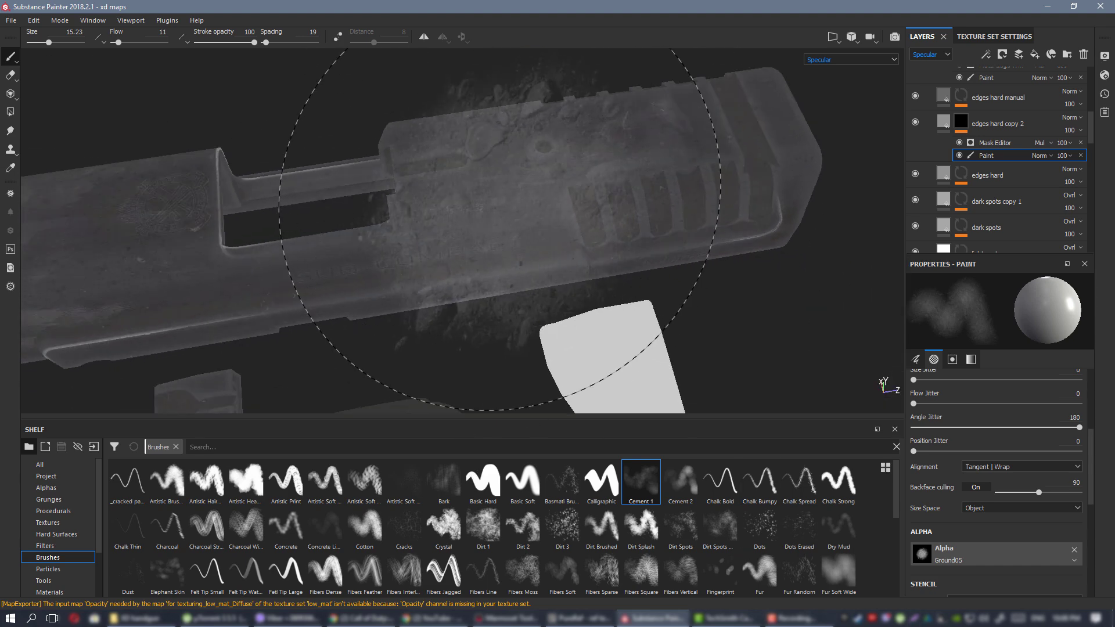
pyautogui.keyDown('ctrl'); pyautogui.moveTo(500, 229); pyautogui.dragTo(408, 224, button='right'); pyautogui.keyUp('ctrl')
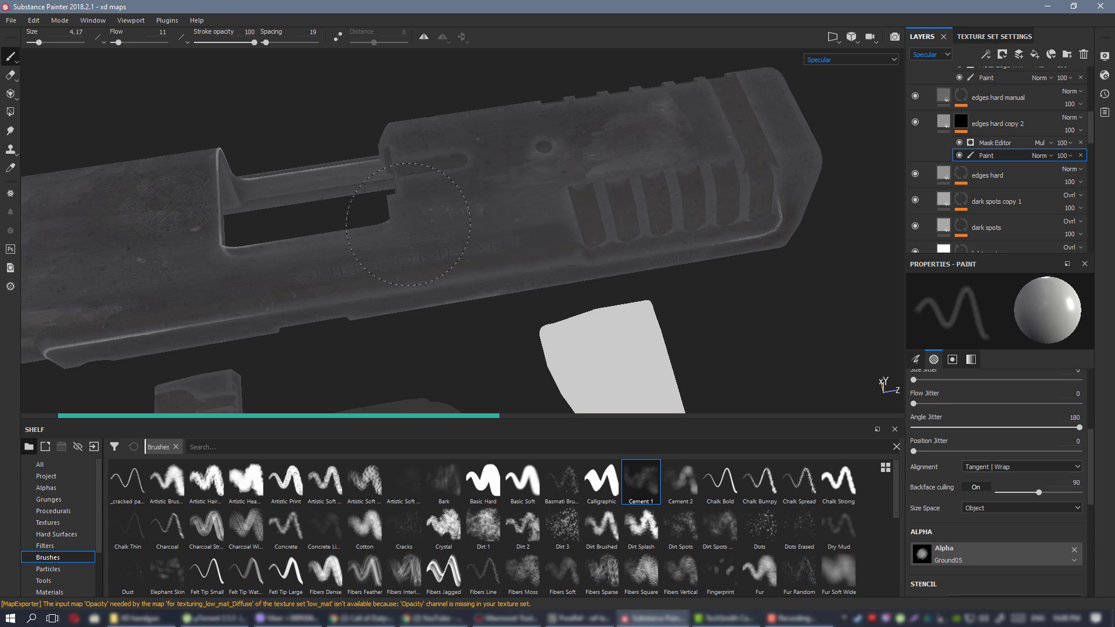
pyautogui.moveTo(480, 210); pyautogui.dragTo(487, 210)
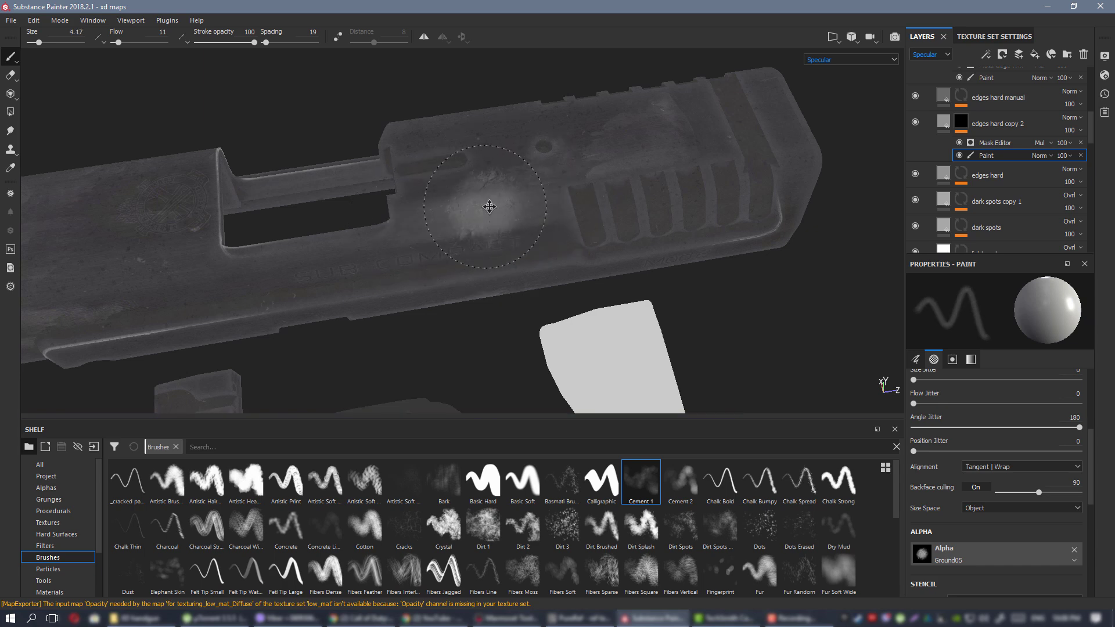
pyautogui.keyDown('alt'); pyautogui.moveTo(488, 210); pyautogui.dragTo(587, 205, button='middle'); pyautogui.keyUp('alt')
pyautogui.moveTo(586, 206); pyautogui.dragTo(410, 227)
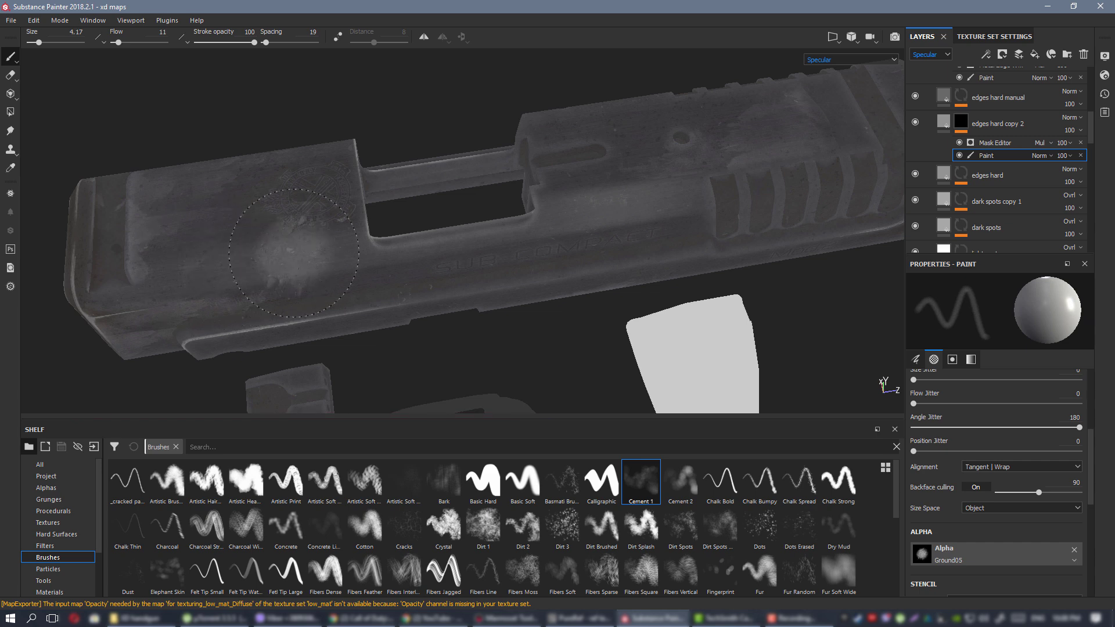
# Undo the dabs ahead of the ejection port and repaint highlights on the slide's front top, continuing along the edge above the serrations.
pyautogui.keyDown('alt'); pyautogui.moveTo(294, 254); pyautogui.dragTo(394, 241, button='middle'); pyautogui.keyUp('alt')
pyautogui.hotkey('ctrl', 'z')
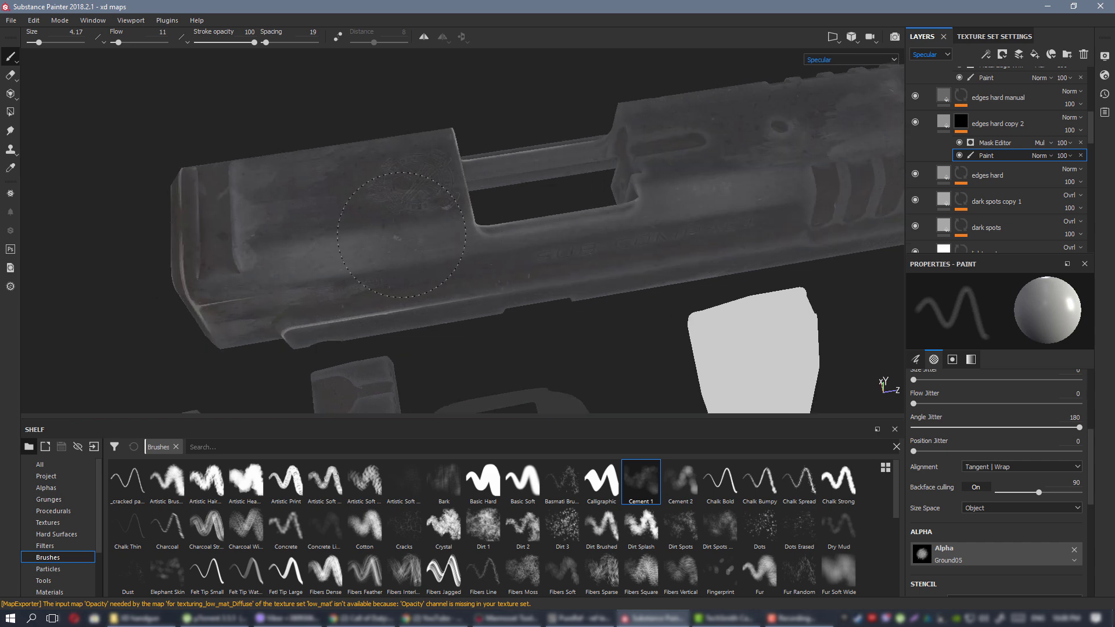
pyautogui.click(399, 225)
pyautogui.moveTo(407, 215)
pyautogui.keyDown('alt'); pyautogui.mouseDown()
pyautogui.moveTo(420, 167)
pyautogui.moveTo(376, 188)
pyautogui.moveTo(393, 247)
pyautogui.mouseUp(); pyautogui.keyUp('alt')
pyautogui.hotkey('ctrl', 'z')
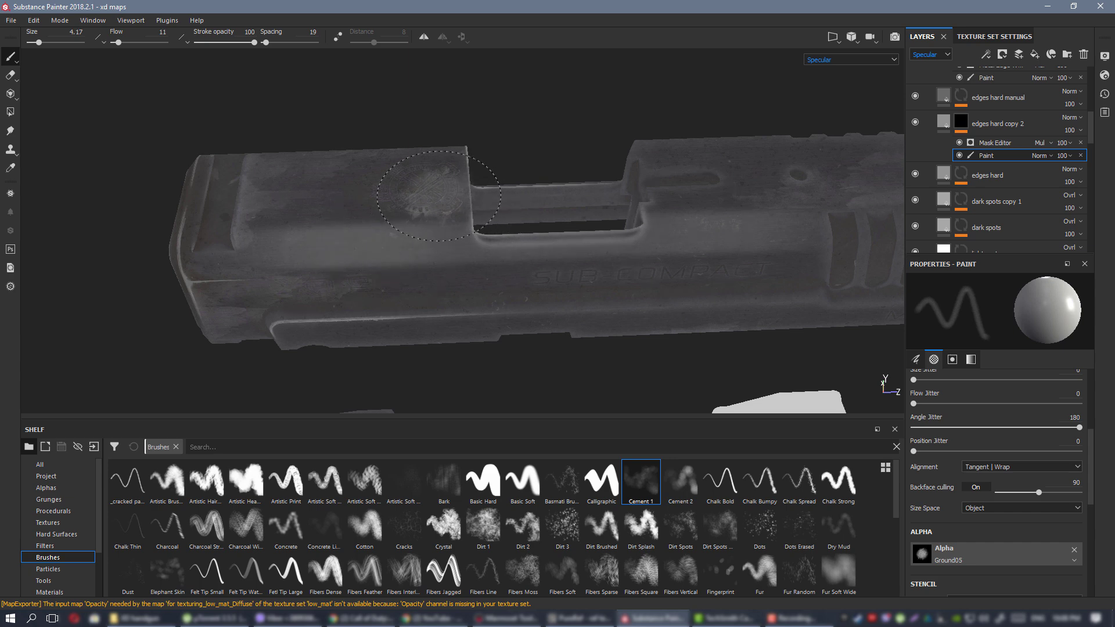
pyautogui.click(411, 190)
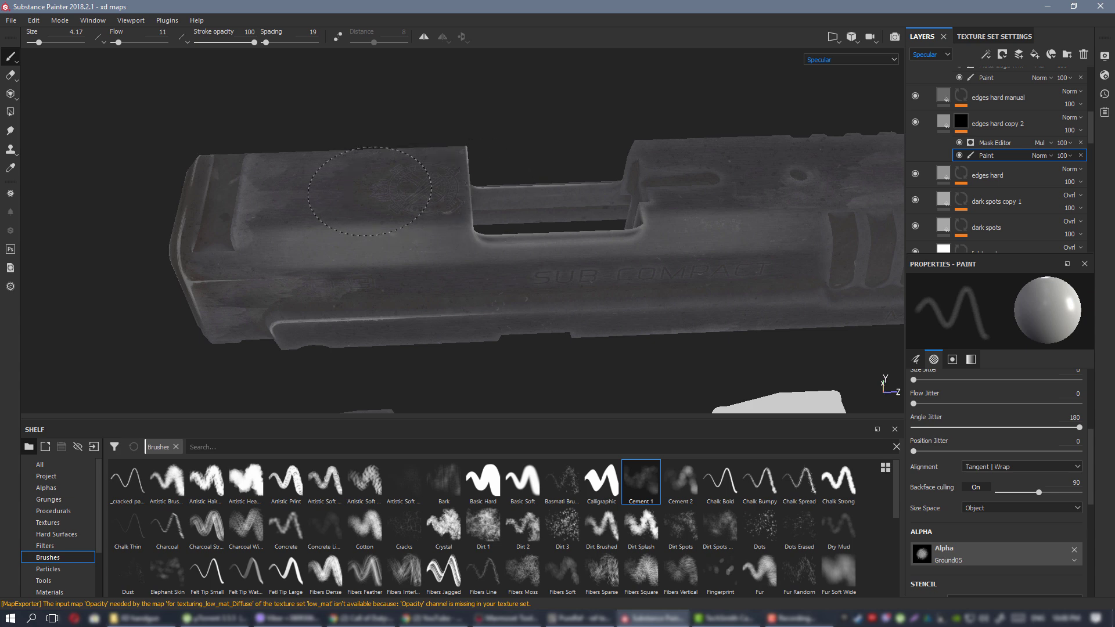
pyautogui.moveTo(531, 233)
pyautogui.keyDown('alt'); pyautogui.mouseDown()
pyautogui.moveTo(468, 189)
pyautogui.moveTo(488, 218)
pyautogui.mouseUp(); pyautogui.keyUp('alt')
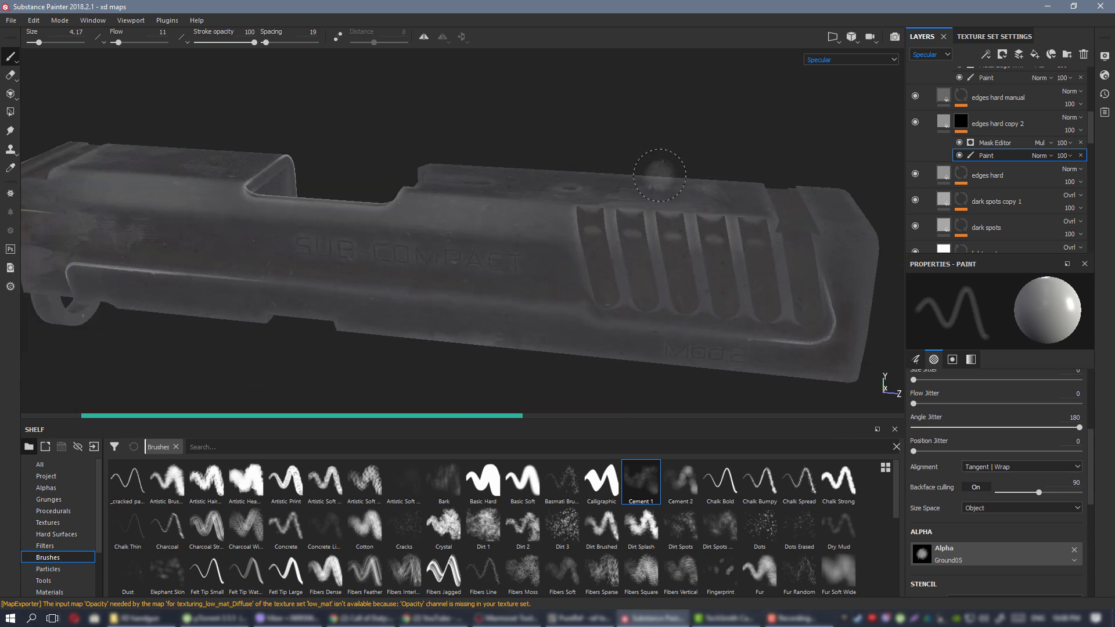
pyautogui.moveTo(659, 169)
pyautogui.keyDown('alt'); pyautogui.mouseDown()
pyautogui.moveTo(683, 196)
pyautogui.moveTo(604, 215)
pyautogui.mouseUp(); pyautogui.keyUp('alt')
# Paint out the highlight spots inside the SUB-COMPACT side's serrations in black with a small brush, size 0.75 and flow 100.
pyautogui.keyDown('alt'); pyautogui.moveTo(688, 232); pyautogui.dragTo(522, 259); pyautogui.keyUp('alt')
pyautogui.keyDown('ctrl'); pyautogui.moveTo(521, 259); pyautogui.dragTo(489, 250, button='right'); pyautogui.keyUp('ctrl')
pyautogui.moveTo(491, 242)
pyautogui.keyDown('ctrl'); pyautogui.mouseDown()
pyautogui.moveTo(543, 242)
pyautogui.moveTo(497, 269)
pyautogui.moveTo(492, 251)
pyautogui.moveTo(513, 263)
pyautogui.moveTo(540, 240)
pyautogui.moveTo(548, 254)
pyautogui.mouseUp(); pyautogui.keyUp('ctrl')
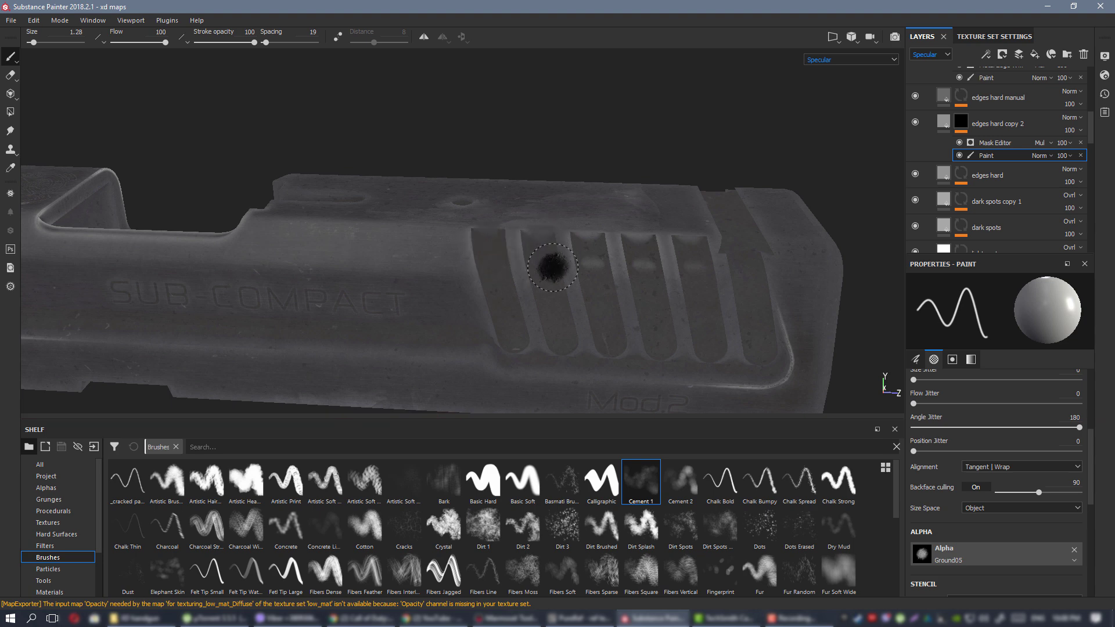
pyautogui.moveTo(525, 205)
pyautogui.keyDown('alt'); pyautogui.mouseDown(button='right')
pyautogui.moveTo(567, 296)
pyautogui.moveTo(540, 308)
pyautogui.mouseUp(button='right'); pyautogui.keyUp('alt')
pyautogui.click(554, 308)
pyautogui.moveTo(569, 301); pyautogui.dragTo(546, 292)
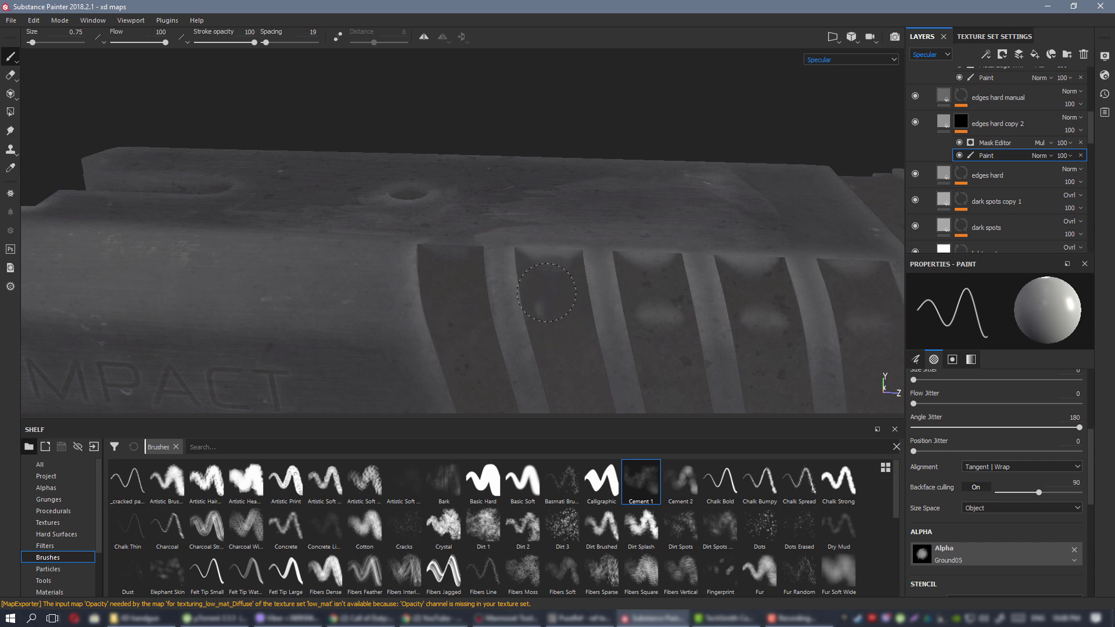
pyautogui.moveTo(537, 251); pyautogui.dragTo(541, 256)
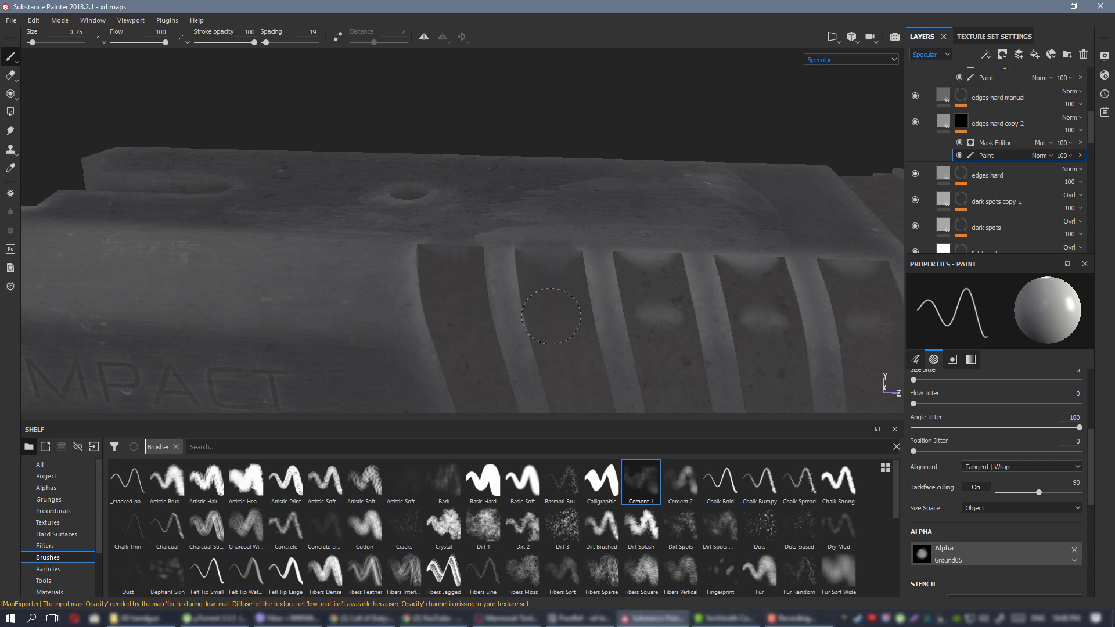
pyautogui.keyDown('alt'); pyautogui.moveTo(550, 316); pyautogui.dragTo(579, 241); pyautogui.keyUp('alt')
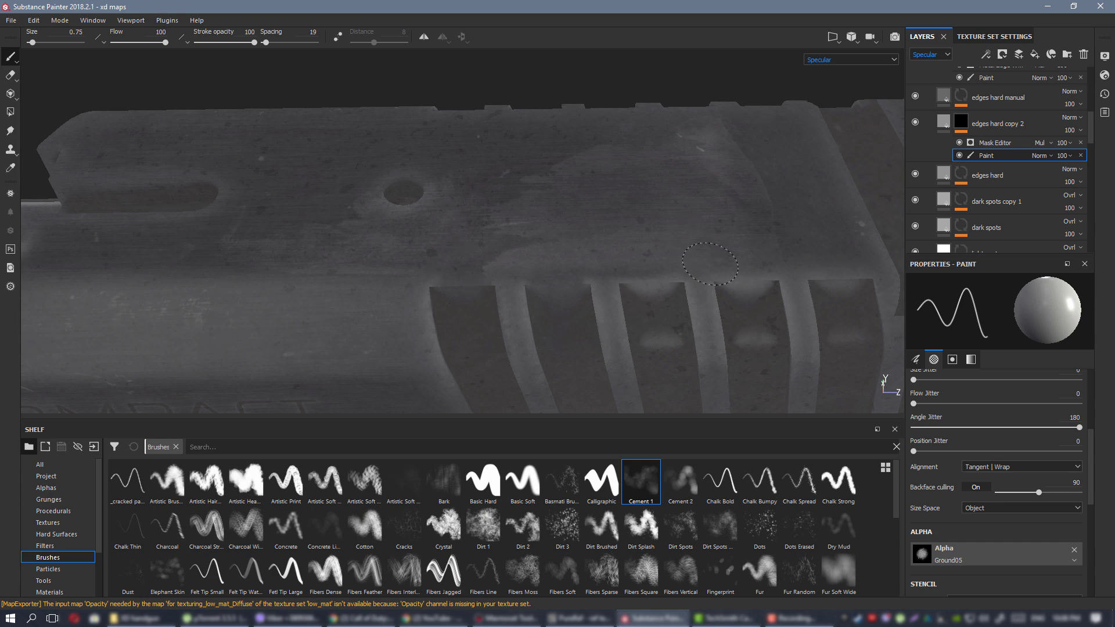
pyautogui.moveTo(710, 263); pyautogui.dragTo(662, 332)
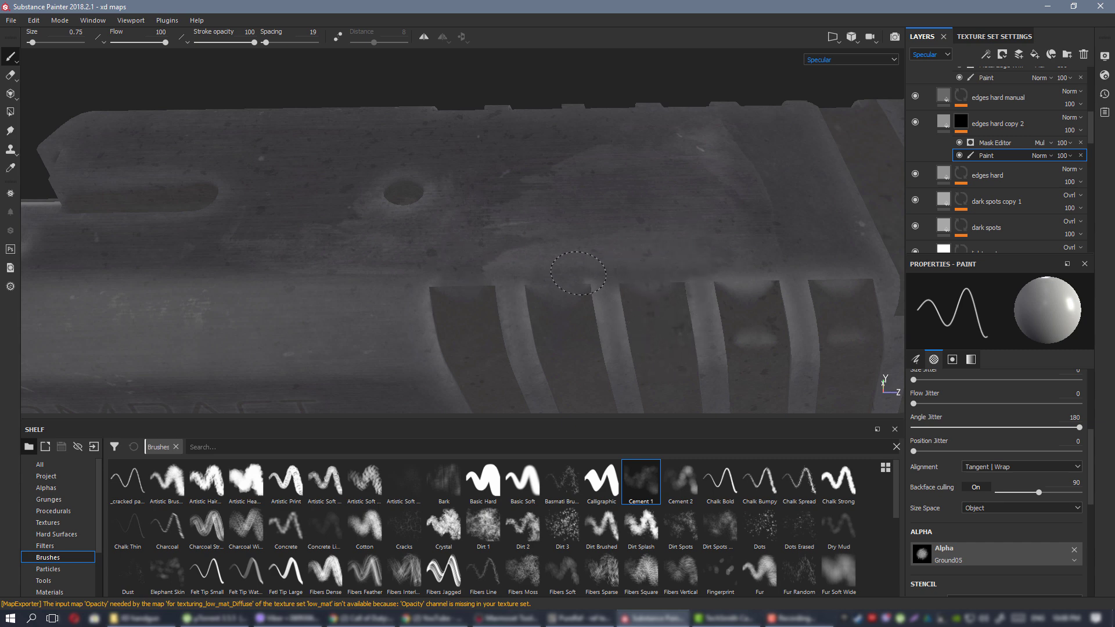
pyautogui.keyDown('alt'); pyautogui.moveTo(597, 249); pyautogui.dragTo(597, 244); pyautogui.keyUp('alt')
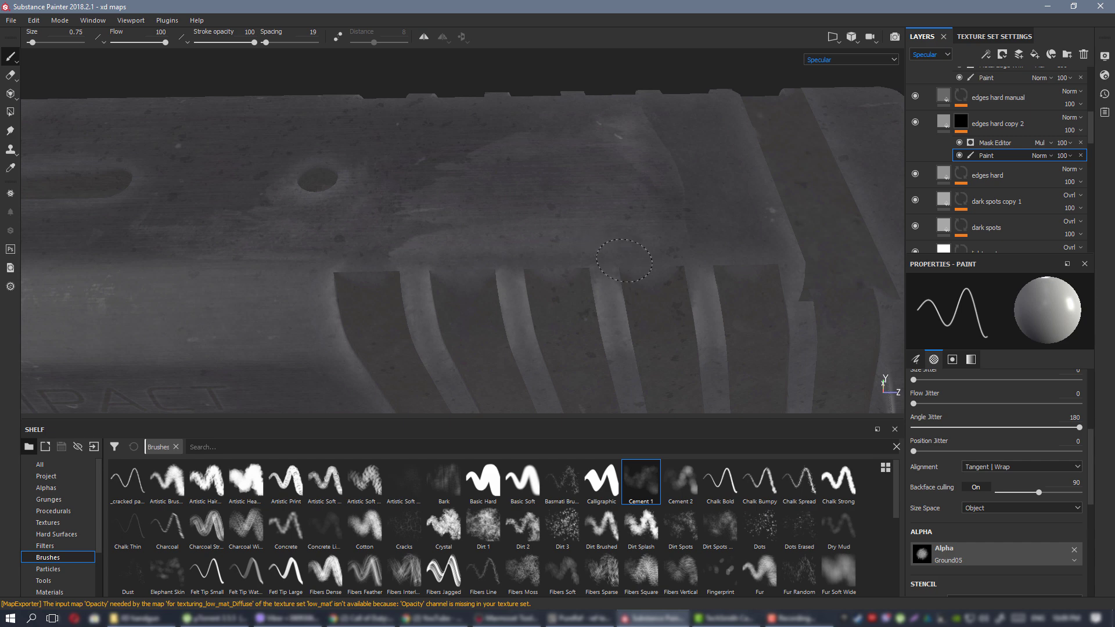
# Set the brush to size 6.37 and flow 11 and paint faint highlights near the muzzle on the slide's opposite side.
pyautogui.keyDown('alt'); pyautogui.moveTo(550, 231); pyautogui.dragTo(485, 224, button='right'); pyautogui.keyUp('alt')
pyautogui.keyDown('alt'); pyautogui.moveTo(486, 224); pyautogui.dragTo(538, 201); pyautogui.keyUp('alt')
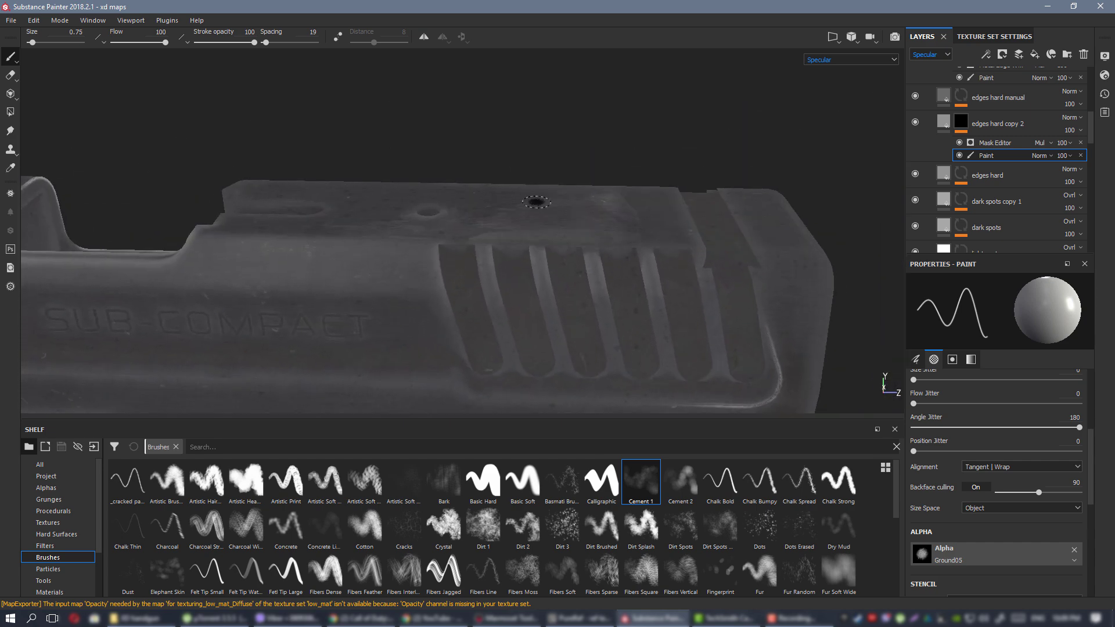
pyautogui.keyDown('alt'); pyautogui.moveTo(538, 201); pyautogui.dragTo(476, 203, button='right'); pyautogui.keyUp('alt')
pyautogui.keyDown('alt'); pyautogui.moveTo(476, 203); pyautogui.dragTo(503, 268); pyautogui.keyUp('alt')
pyautogui.keyDown('alt'); pyautogui.moveTo(504, 268); pyautogui.dragTo(442, 264, button='right'); pyautogui.keyUp('alt')
pyautogui.keyDown('alt'); pyautogui.moveTo(441, 264); pyautogui.dragTo(70, 267); pyautogui.keyUp('alt')
pyautogui.keyDown('alt'); pyautogui.moveTo(488, 250); pyautogui.dragTo(507, 236, button='middle'); pyautogui.keyUp('alt')
pyautogui.keyDown('alt'); pyautogui.moveTo(506, 236); pyautogui.dragTo(627, 246); pyautogui.keyUp('alt')
pyautogui.moveTo(600, 249)
pyautogui.keyDown('ctrl'); pyautogui.mouseDown(button='right')
pyautogui.moveTo(676, 249)
pyautogui.moveTo(644, 249)
pyautogui.mouseUp(button='right'); pyautogui.keyUp('ctrl')
pyautogui.keyDown('ctrl'); pyautogui.moveTo(607, 251); pyautogui.dragTo(505, 250); pyautogui.keyUp('ctrl')
pyautogui.keyDown('alt'); pyautogui.moveTo(608, 250); pyautogui.dragTo(711, 284, button='right'); pyautogui.keyUp('alt')
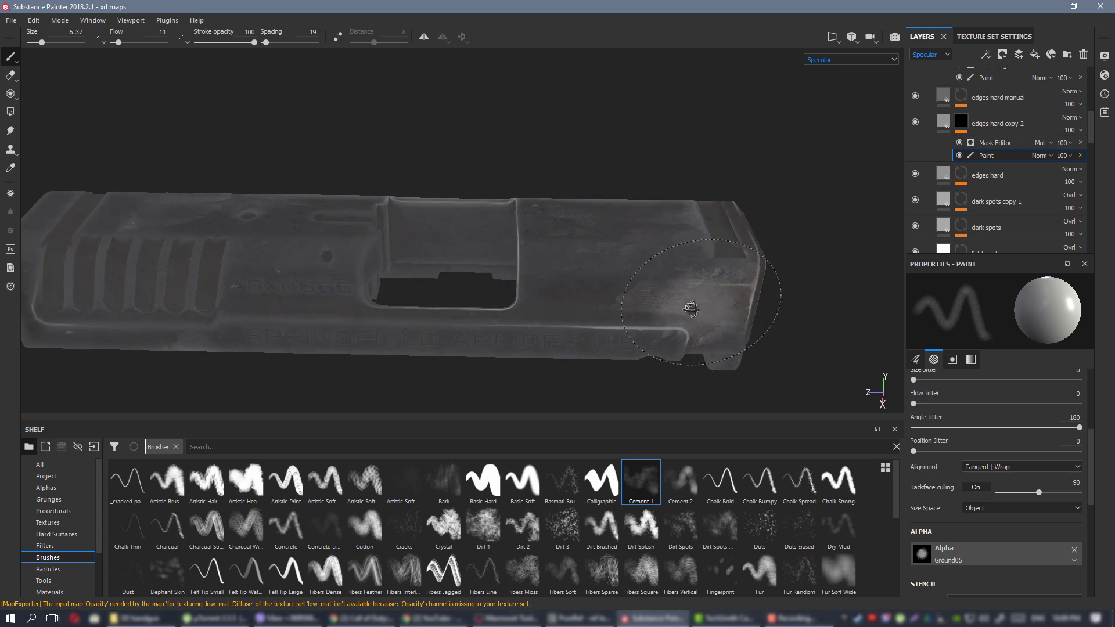
pyautogui.keyDown('alt'); pyautogui.moveTo(712, 284); pyautogui.dragTo(688, 268); pyautogui.keyUp('alt')
# Set the brush size to 4.86 and paint highlights on the slide's top ahead of the ejection port and above the ABX0666 marking.
pyautogui.keyDown('ctrl'); pyautogui.moveTo(667, 268); pyautogui.dragTo(639, 269, button='right'); pyautogui.keyUp('ctrl')
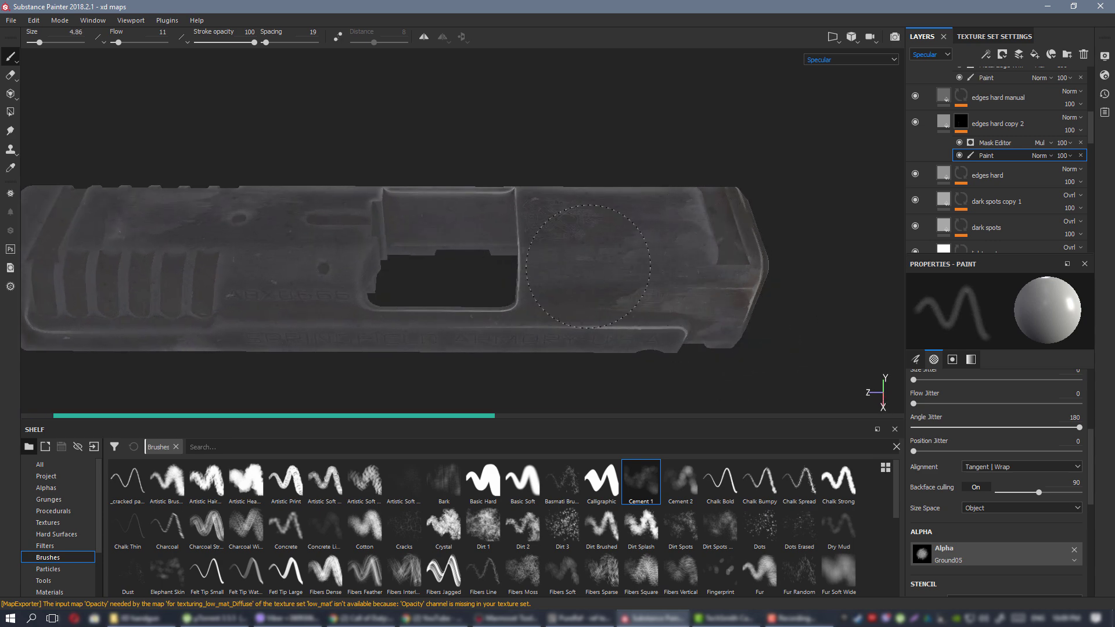
pyautogui.keyDown('alt'); pyautogui.moveTo(646, 313); pyautogui.dragTo(607, 257); pyautogui.keyUp('alt')
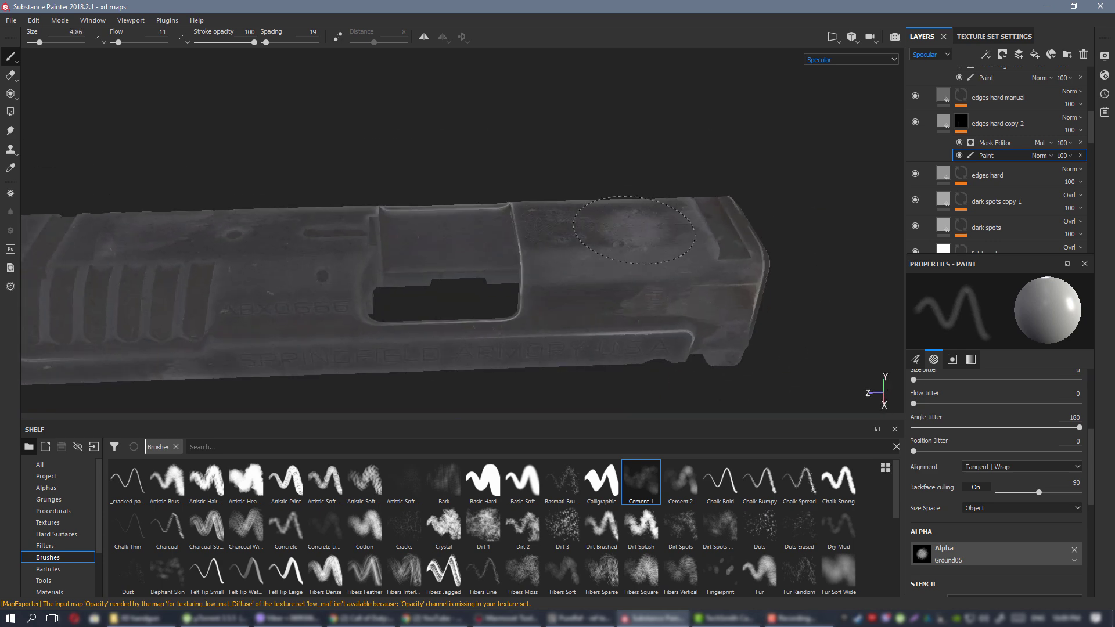
pyautogui.keyDown('alt'); pyautogui.moveTo(532, 258); pyautogui.dragTo(433, 256); pyautogui.keyUp('alt')
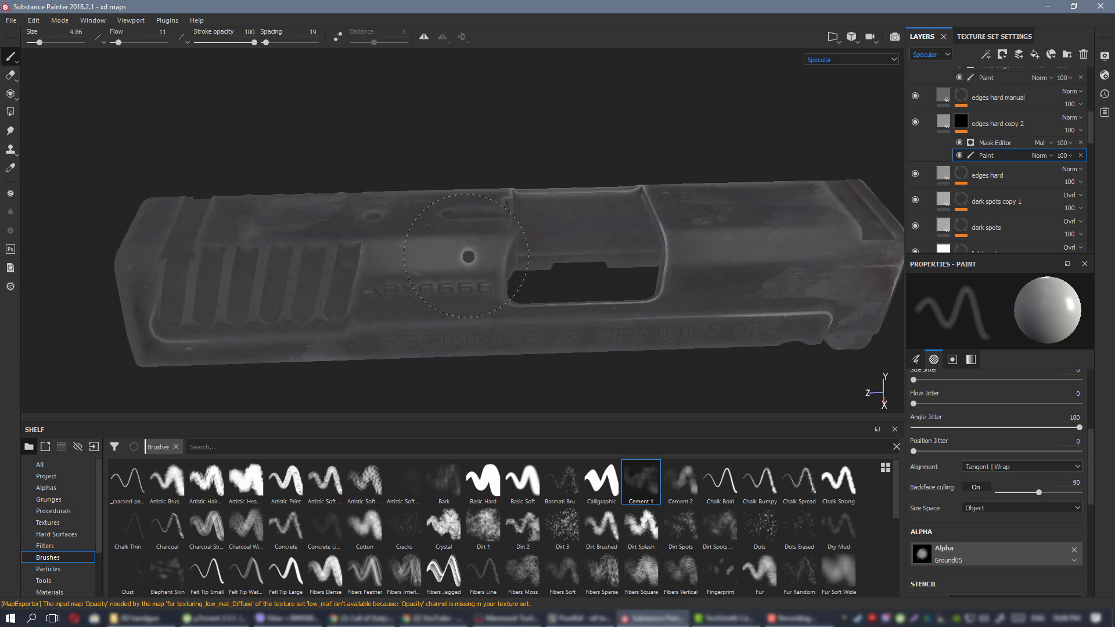
# Touch up the mask around the ABX0666 marking and ejection port with the brush at size 1.31 and flow 100.
pyautogui.keyDown('alt'); pyautogui.moveTo(466, 256); pyautogui.dragTo(542, 256, button='middle'); pyautogui.keyUp('alt')
pyautogui.keyDown('alt'); pyautogui.moveTo(542, 256); pyautogui.dragTo(512, 264, button='right'); pyautogui.keyUp('alt')
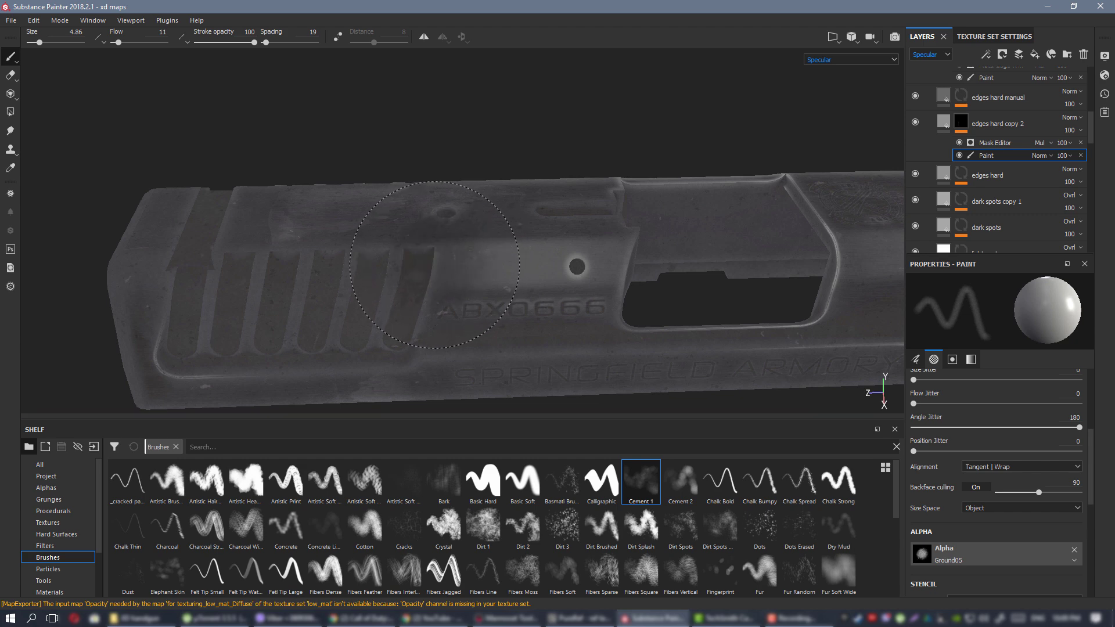
pyautogui.keyDown('ctrl'); pyautogui.moveTo(432, 261); pyautogui.dragTo(377, 262, button='right'); pyautogui.keyUp('ctrl')
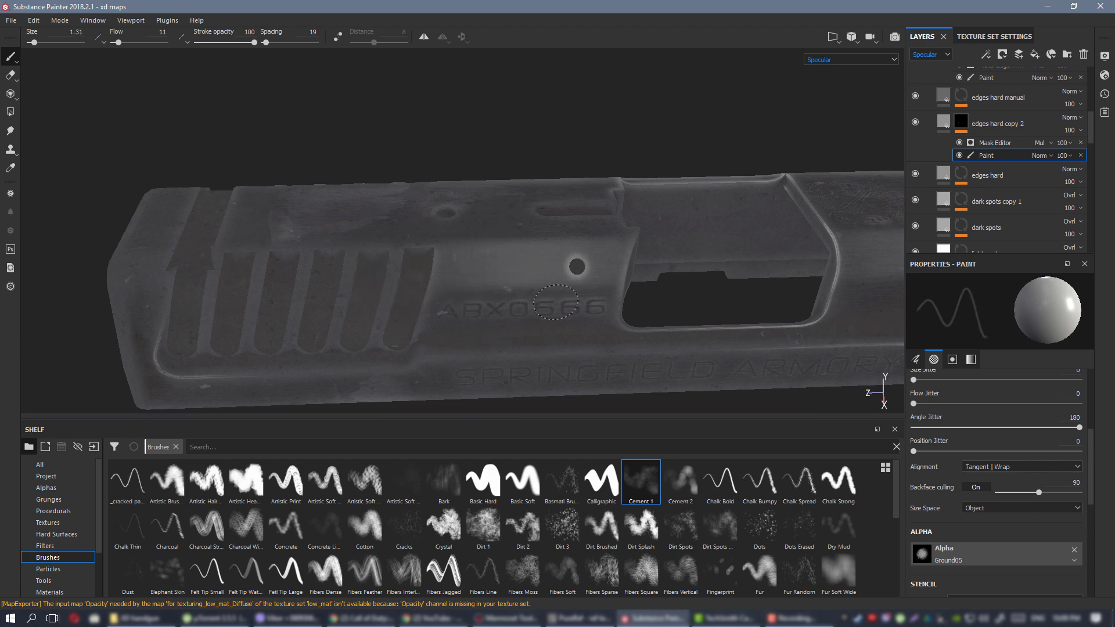
pyautogui.moveTo(542, 308)
pyautogui.keyDown('ctrl'); pyautogui.mouseDown()
pyautogui.moveTo(585, 290)
pyautogui.moveTo(548, 259)
pyautogui.moveTo(558, 249)
pyautogui.moveTo(443, 266)
pyautogui.moveTo(481, 239)
pyautogui.moveTo(443, 256)
pyautogui.moveTo(235, 264)
pyautogui.moveTo(664, 256)
pyautogui.moveTo(589, 294)
pyautogui.mouseUp(); pyautogui.keyUp('ctrl')
# Inspect the painted edge highlights on both sides of the slide in Material view, rotating the lighting.
pyautogui.press('m')
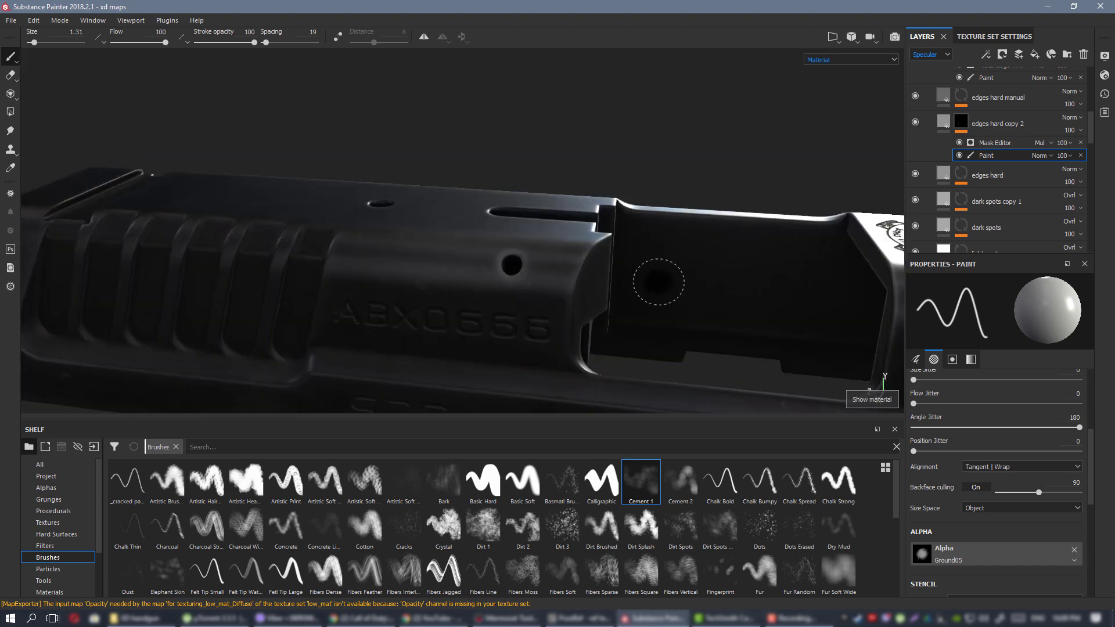
pyautogui.keyDown('shift'); pyautogui.moveTo(589, 277); pyautogui.dragTo(582, 279, button='right'); pyautogui.keyUp('shift')
pyautogui.scroll(-4, 585, 279)
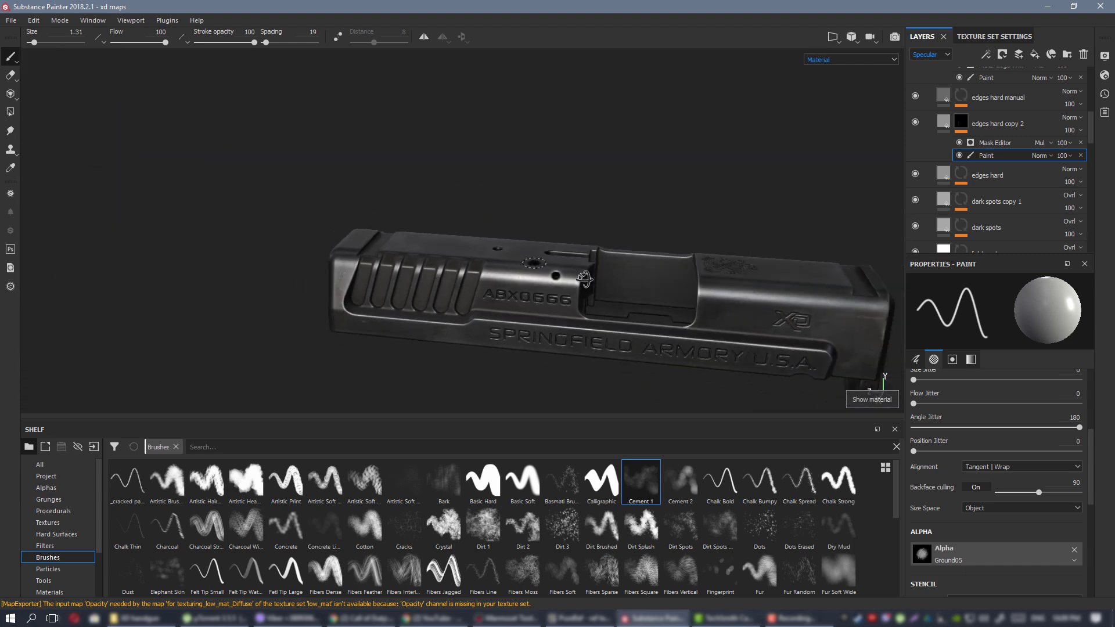
pyautogui.moveTo(583, 280)
pyautogui.keyDown('alt'); pyautogui.mouseDown()
pyautogui.moveTo(681, 308)
pyautogui.moveTo(588, 255)
pyautogui.moveTo(570, 288)
pyautogui.mouseUp(); pyautogui.keyUp('alt')
pyautogui.scroll(5, 545, 267)
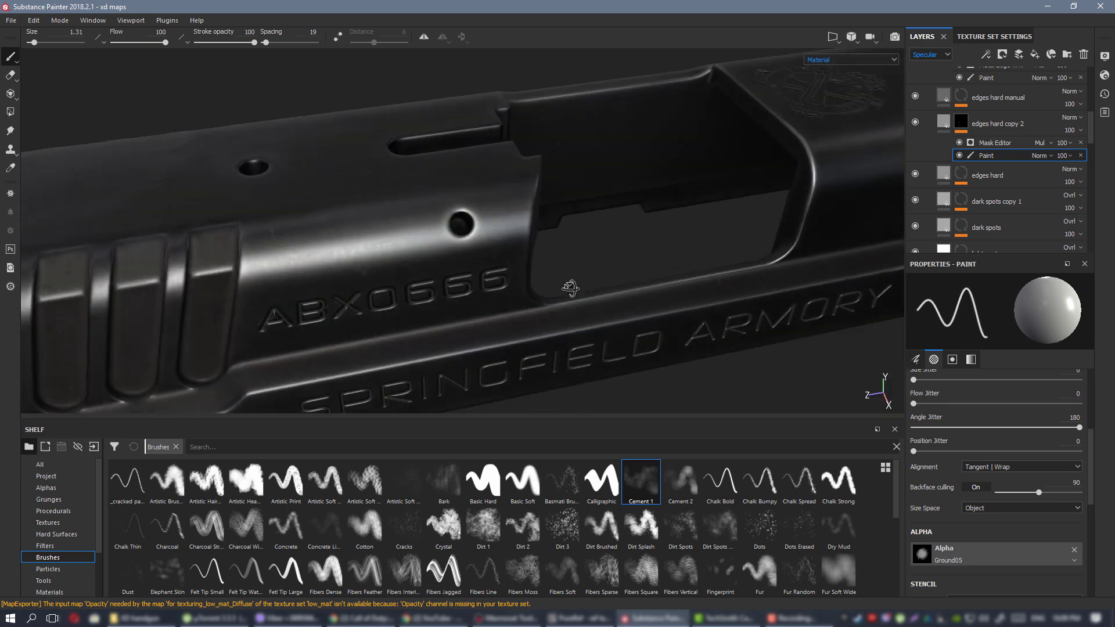
pyautogui.scroll(-2, 581, 258)
pyautogui.keyDown('alt'); pyautogui.moveTo(589, 229); pyautogui.dragTo(546, 288); pyautogui.keyUp('alt')
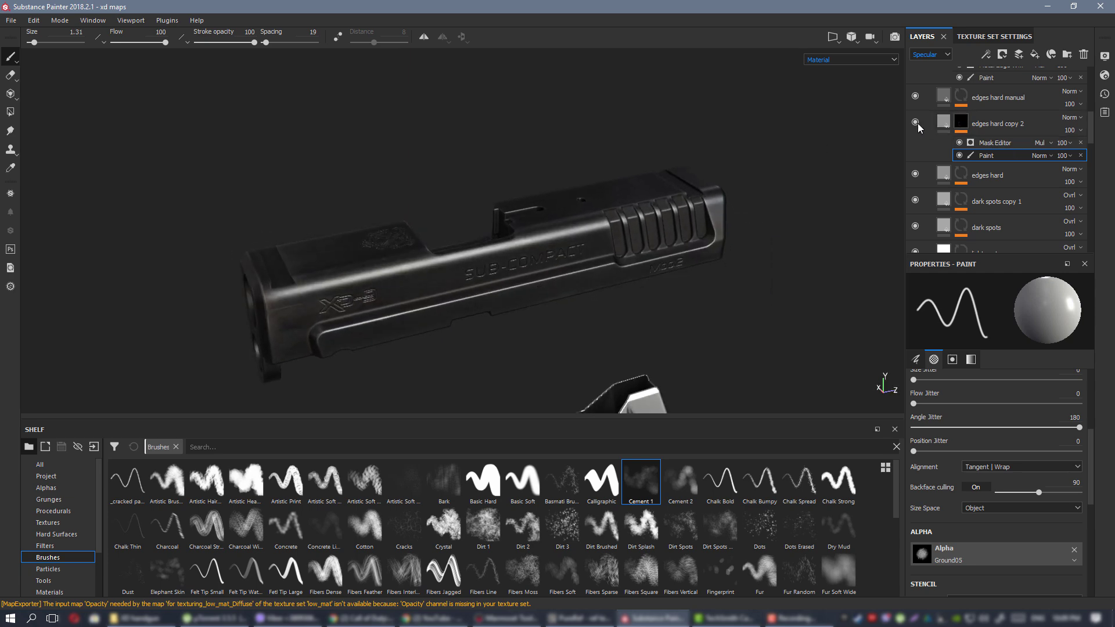
pyautogui.press('c')
pyautogui.keyDown('alt'); pyautogui.moveTo(525, 238); pyautogui.dragTo(589, 258); pyautogui.keyUp('alt')
pyautogui.press('m')
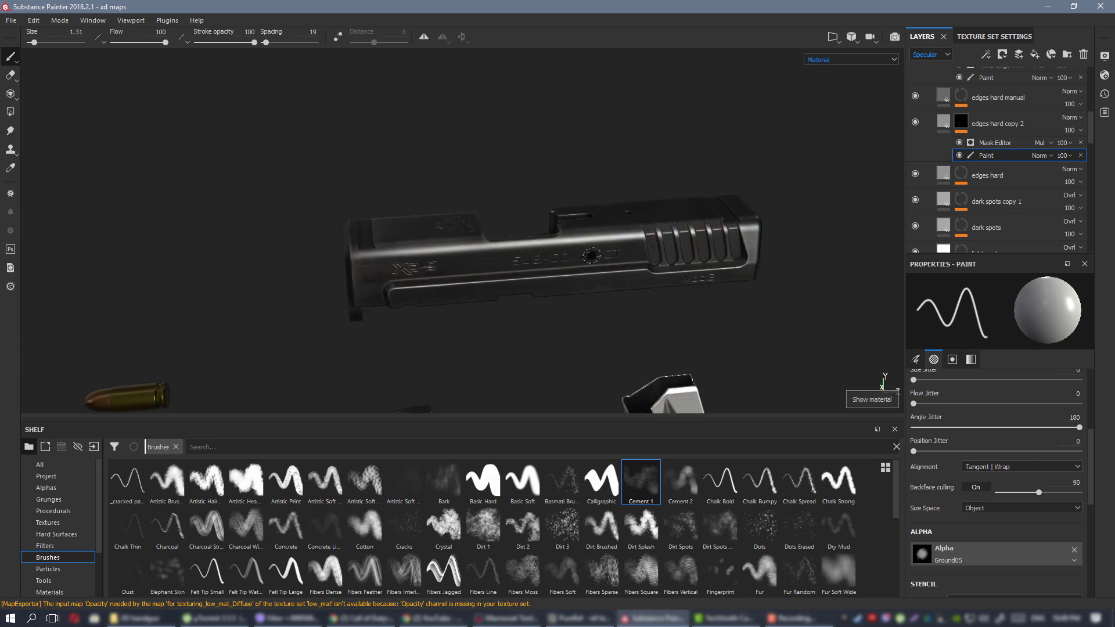
# Examine the assembled pistol in Material view to judge how the slide's edge highlights look on the whole gun.
pyautogui.scroll(-7, 430, 388)
pyautogui.scroll(3, 527, 364)
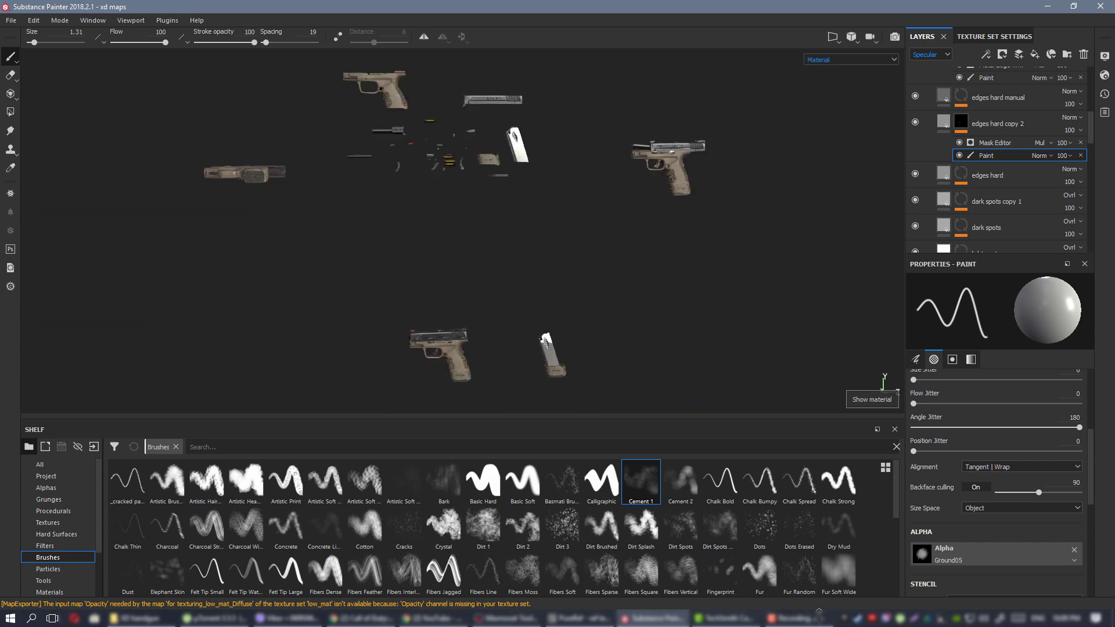
pyautogui.keyDown('alt'); pyautogui.moveTo(527, 365); pyautogui.dragTo(492, 204, button='middle'); pyautogui.keyUp('alt')
pyautogui.scroll(5, 448, 174)
pyautogui.keyDown('alt'); pyautogui.moveTo(525, 264); pyautogui.dragTo(589, 290, button='middle'); pyautogui.keyUp('alt')
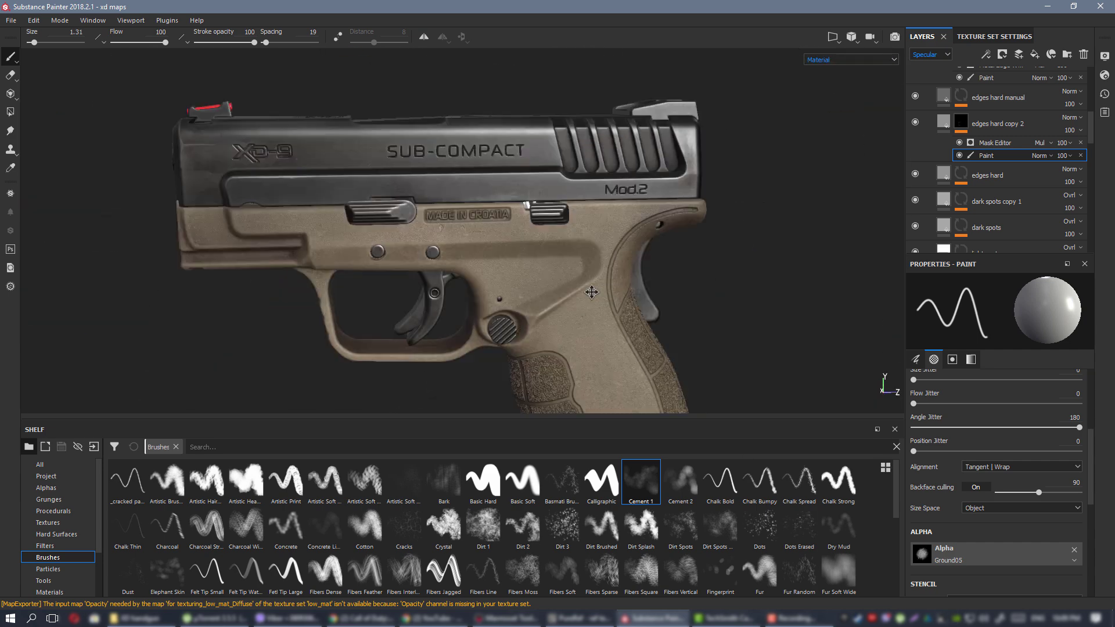
pyautogui.keyDown('alt'); pyautogui.moveTo(589, 291); pyautogui.dragTo(573, 207); pyautogui.keyUp('alt')
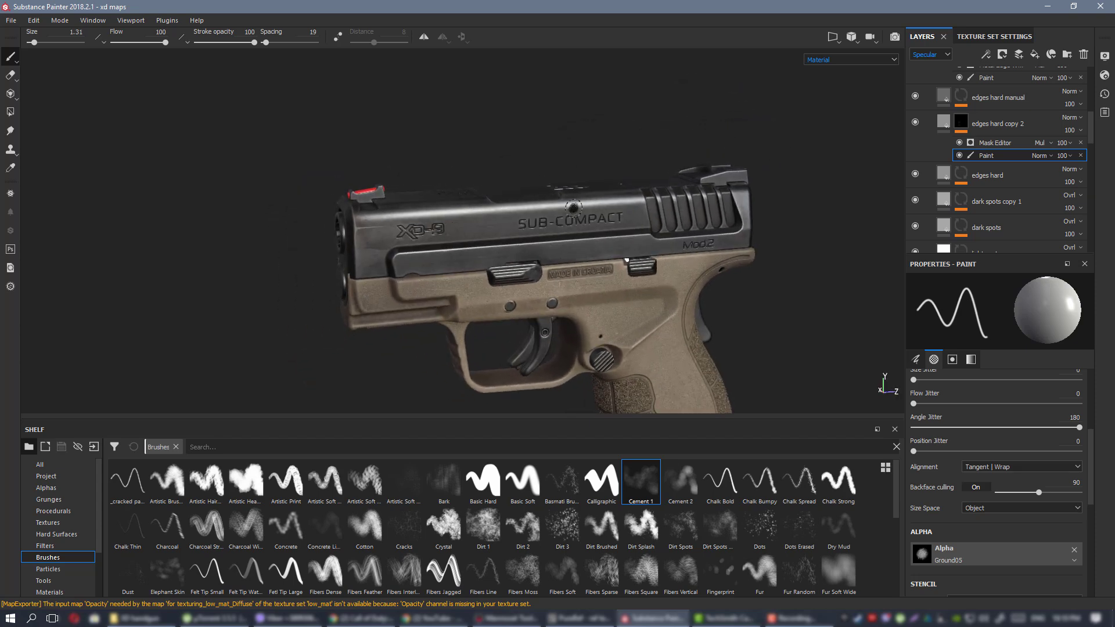
# Export the low_mat texture set as 16-bit PNG maps with the PBR SpecGloss configuration at document size.
pyautogui.hotkey('ctrl', 'shift', 'e')
pyautogui.click(727, 503)
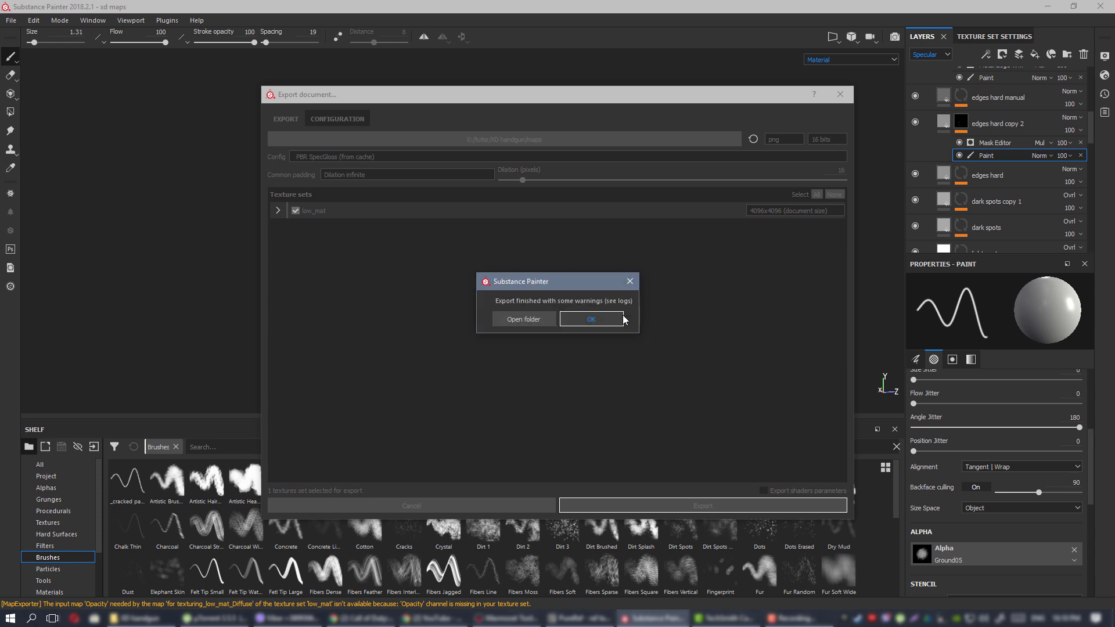
pyautogui.click(621, 319)
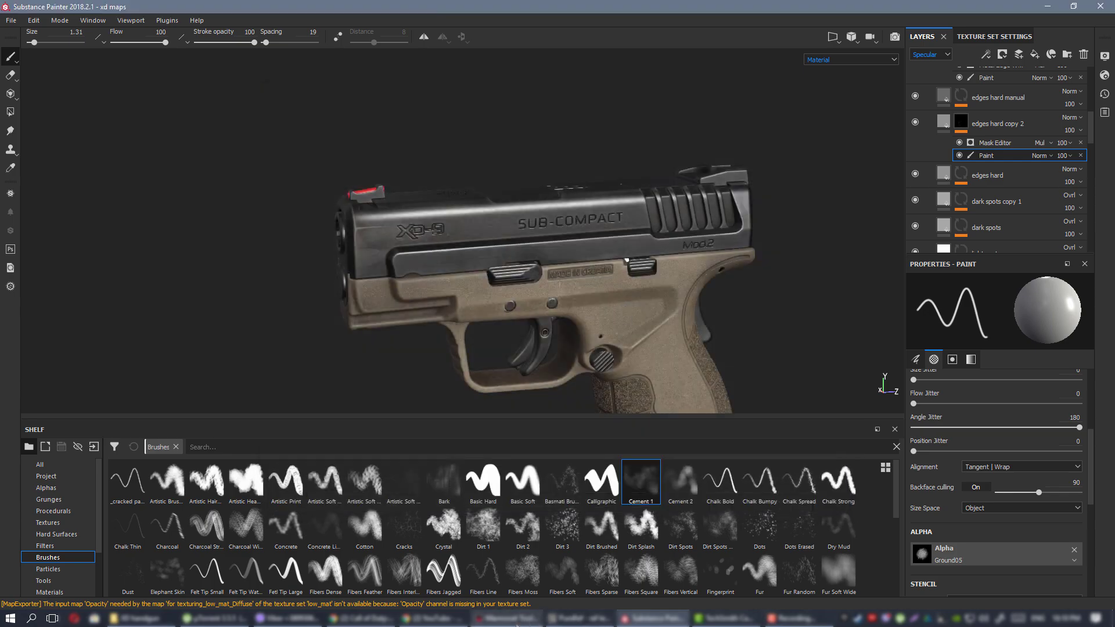
# Switch to Marmoset Toolbag and inspect the slide with the updated textures from the SUB-COMPACT and ABX0666 sides.
pyautogui.hotkey('alt', 'Tab')
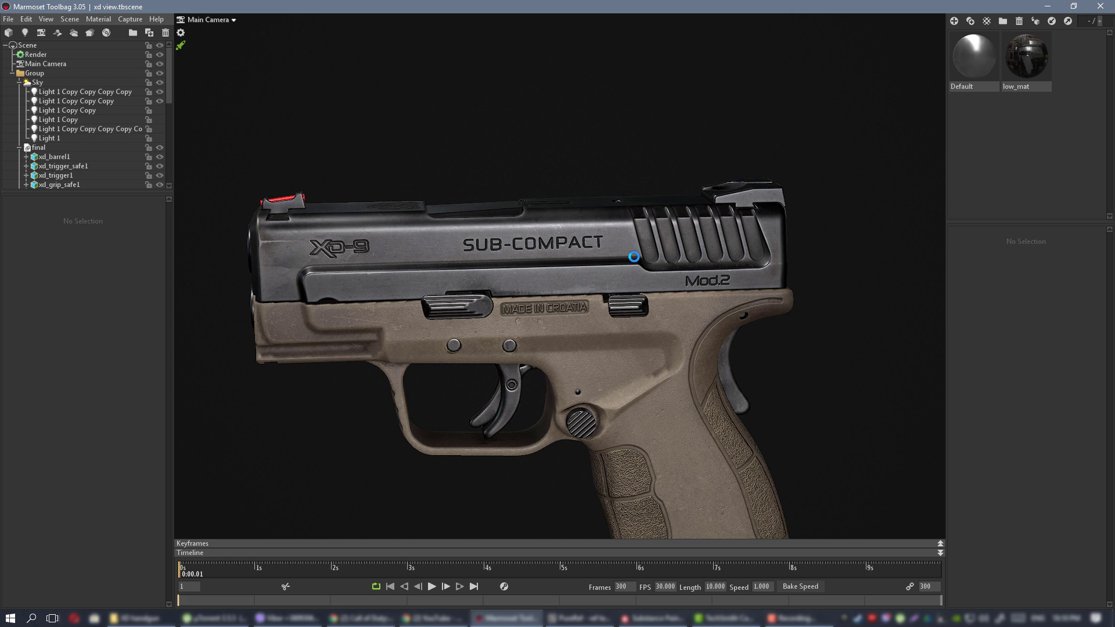
pyautogui.moveTo(527, 182); pyautogui.dragTo(501, 297)
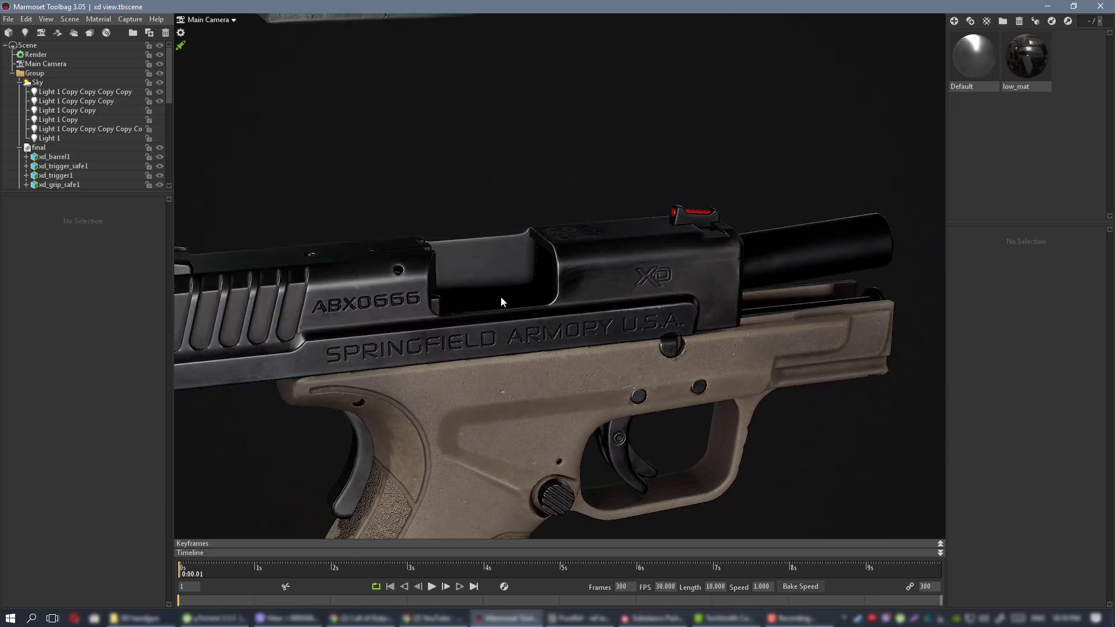
# Inspect the slide with the updated textures from above and around the muzzle and front sight, changing the lighting direction.
pyautogui.moveTo(571, 343); pyautogui.dragTo(517, 283)
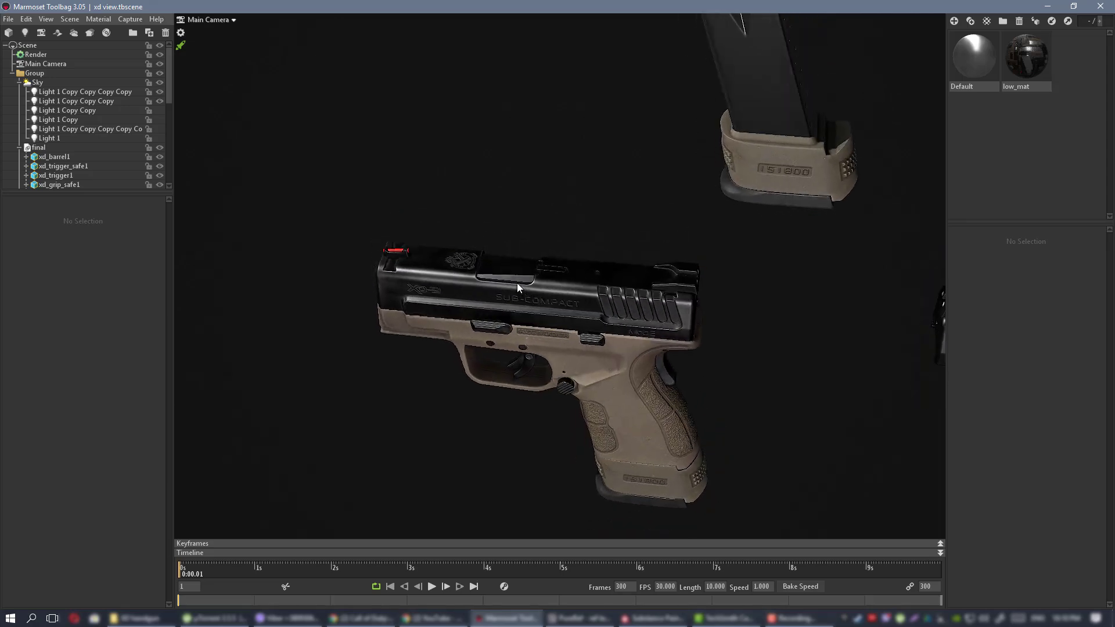
pyautogui.moveTo(517, 284); pyautogui.dragTo(646, 357, button='right')
pyautogui.moveTo(646, 357); pyautogui.dragTo(635, 306)
pyautogui.moveTo(635, 306); pyautogui.dragTo(638, 354, button='right')
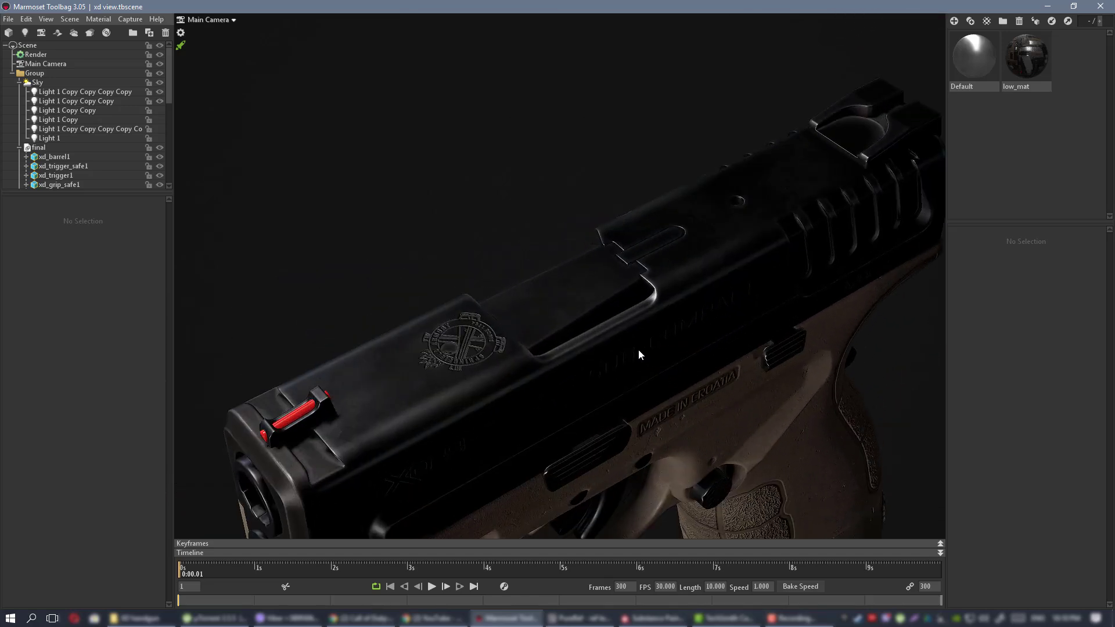
pyautogui.moveTo(432, 346); pyautogui.dragTo(624, 206, button='middle')
pyautogui.moveTo(624, 205); pyautogui.dragTo(669, 234, button='right')
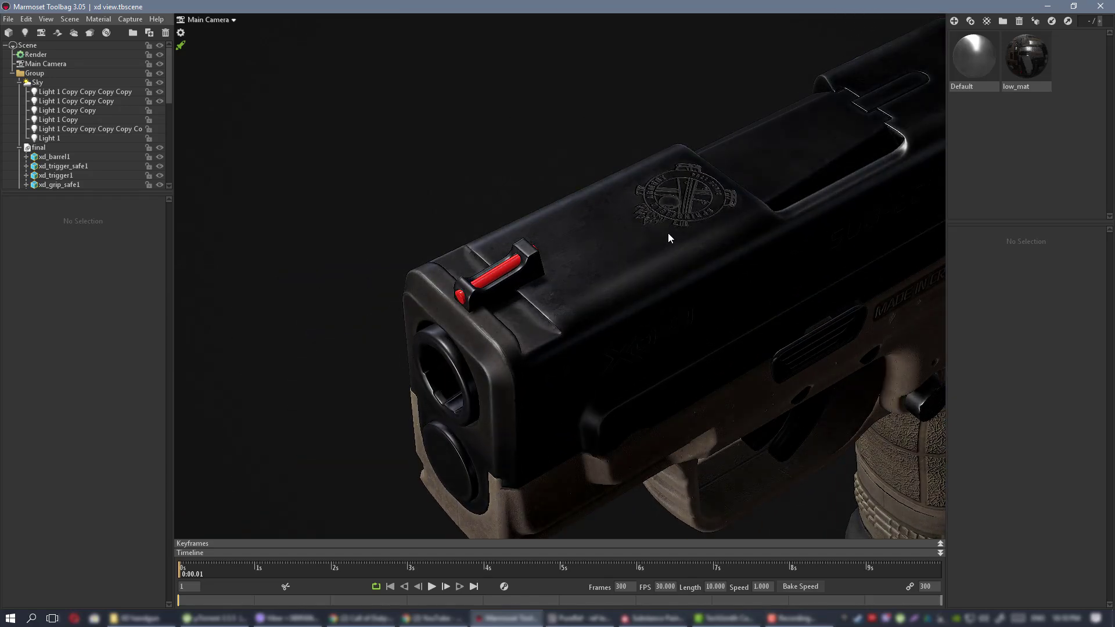
pyautogui.keyDown('shift'); pyautogui.moveTo(667, 238); pyautogui.dragTo(523, 192); pyautogui.keyUp('shift')
pyautogui.moveTo(522, 192); pyautogui.dragTo(569, 194, button='right')
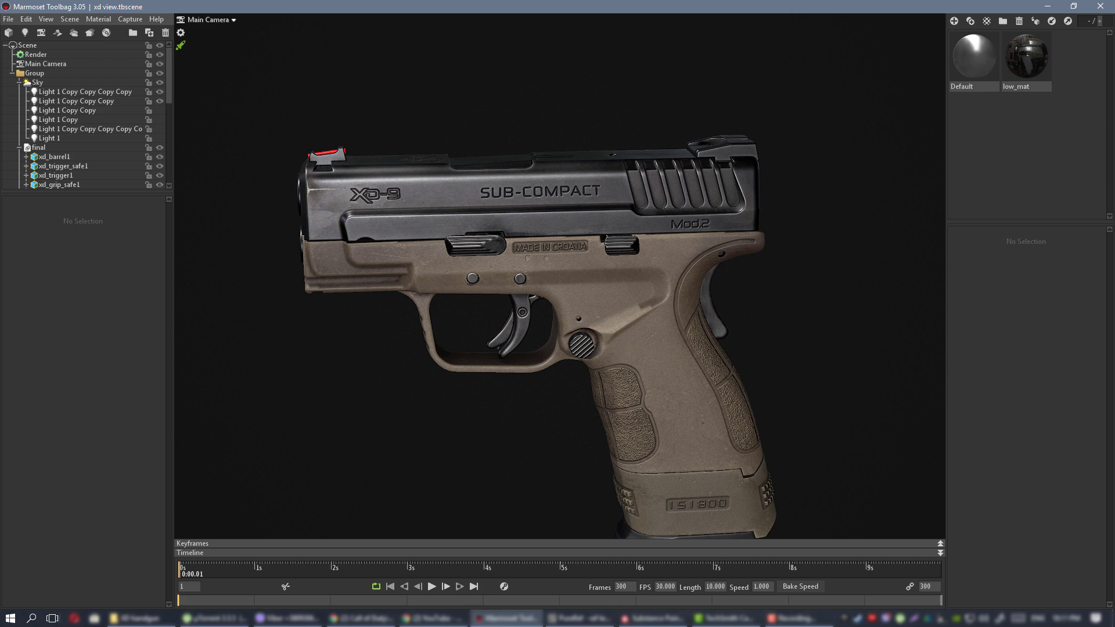
# Bring up PureRef and examine the pistol's SUB-COMPACT side in Marmoset Toolbag at close and full range.
pyautogui.click(575, 619)
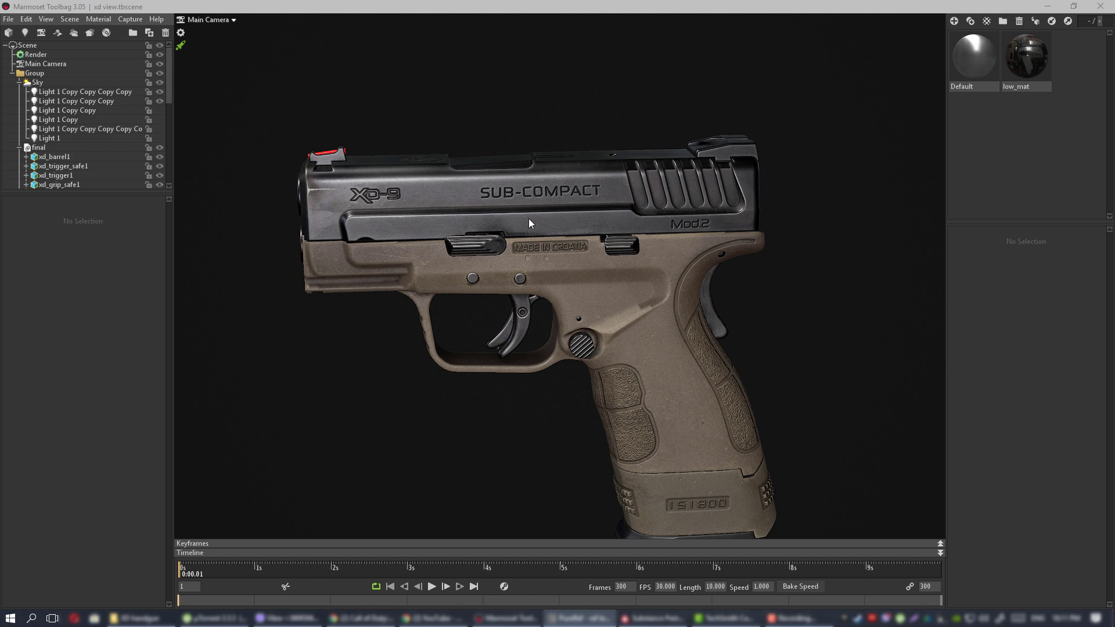
pyautogui.click(496, 151)
pyautogui.scroll(5, 496, 151)
pyautogui.keyDown('alt'); pyautogui.moveTo(593, 200); pyautogui.dragTo(560, 195); pyautogui.keyUp('alt')
pyautogui.keyDown('alt'); pyautogui.moveTo(591, 204); pyautogui.dragTo(564, 183, button='right'); pyautogui.keyUp('alt')
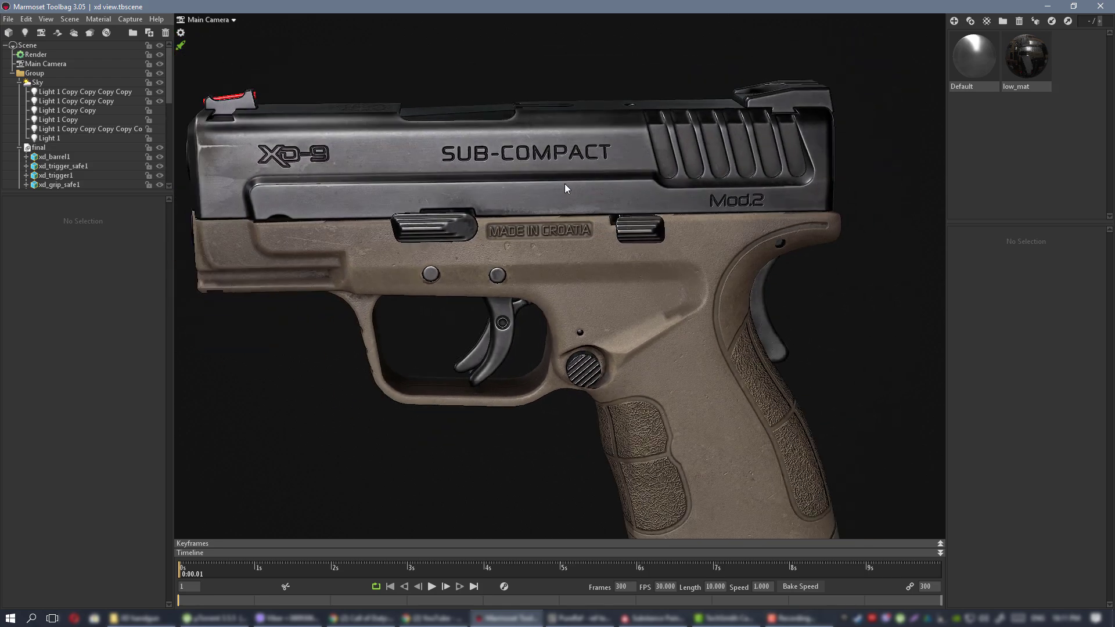
pyautogui.keyDown('alt'); pyautogui.moveTo(564, 184); pyautogui.dragTo(556, 166); pyautogui.keyUp('alt')
pyautogui.keyDown('alt'); pyautogui.moveTo(556, 166); pyautogui.dragTo(589, 194, button='right'); pyautogui.keyUp('alt')
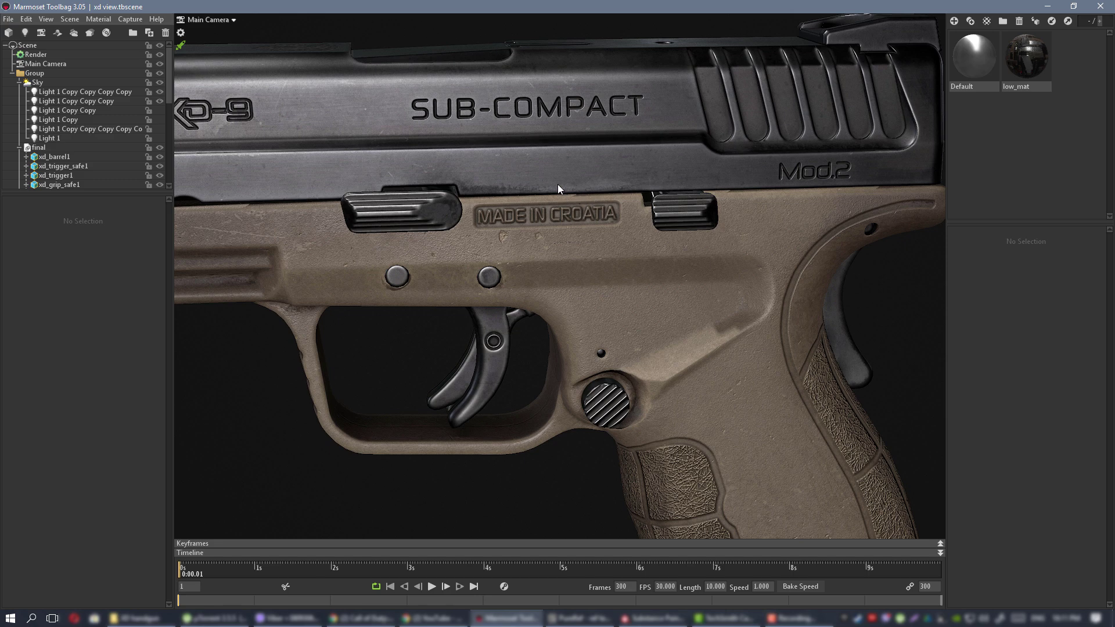
pyautogui.keyDown('alt'); pyautogui.moveTo(557, 184); pyautogui.dragTo(500, 150); pyautogui.keyUp('alt')
pyautogui.scroll(2, 501, 149)
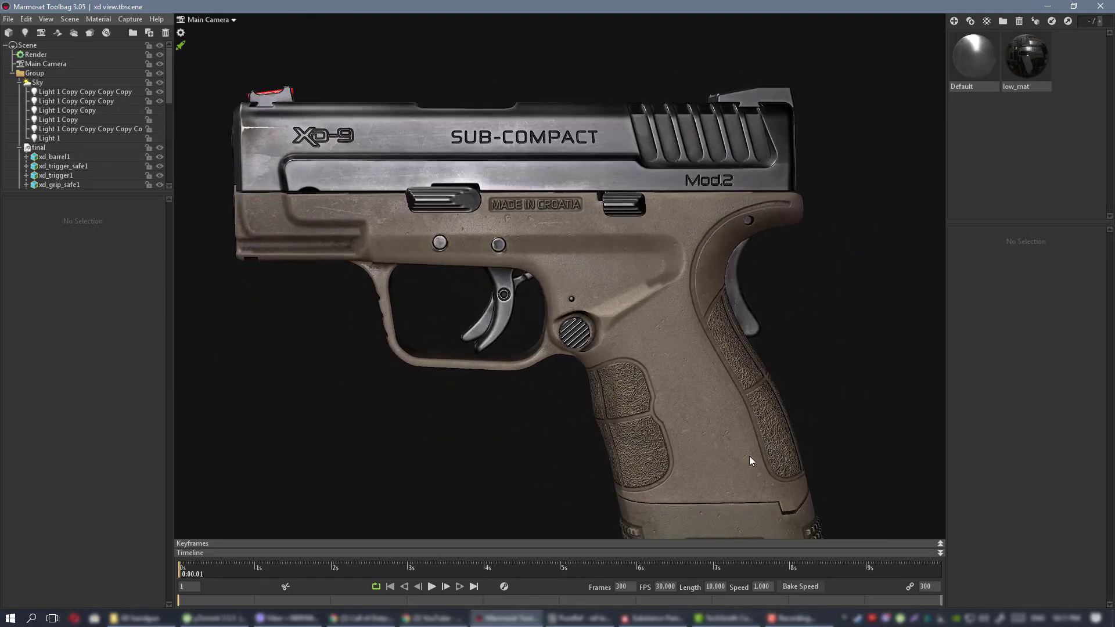
# Switch to Substance Painter and examine the SUB-COMPACT side of the slide in Material view.
pyautogui.click(650, 618)
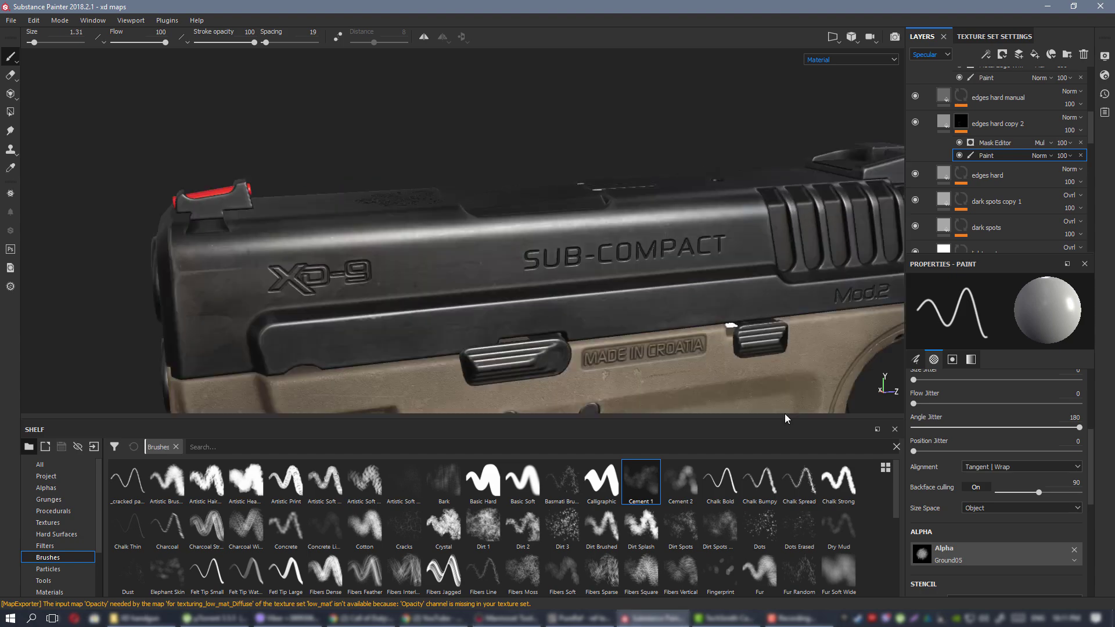
pyautogui.moveTo(777, 406)
pyautogui.keyDown('alt'); pyautogui.mouseDown()
pyautogui.moveTo(583, 244)
pyautogui.moveTo(543, 244)
pyautogui.moveTo(493, 318)
pyautogui.moveTo(717, 319)
pyautogui.moveTo(739, 333)
pyautogui.mouseUp(); pyautogui.keyUp('alt')
pyautogui.scroll(2, 557, 260)
pyautogui.scroll(-1, 546, 267)
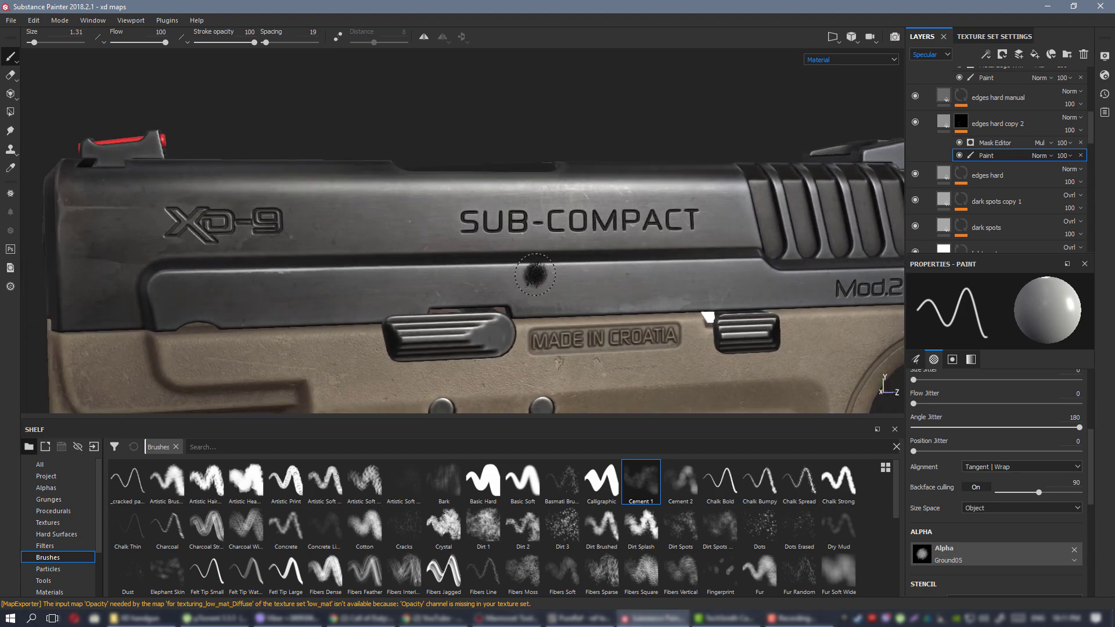
pyautogui.keyDown('alt'); pyautogui.moveTo(534, 274); pyautogui.dragTo(568, 242); pyautogui.keyUp('alt')
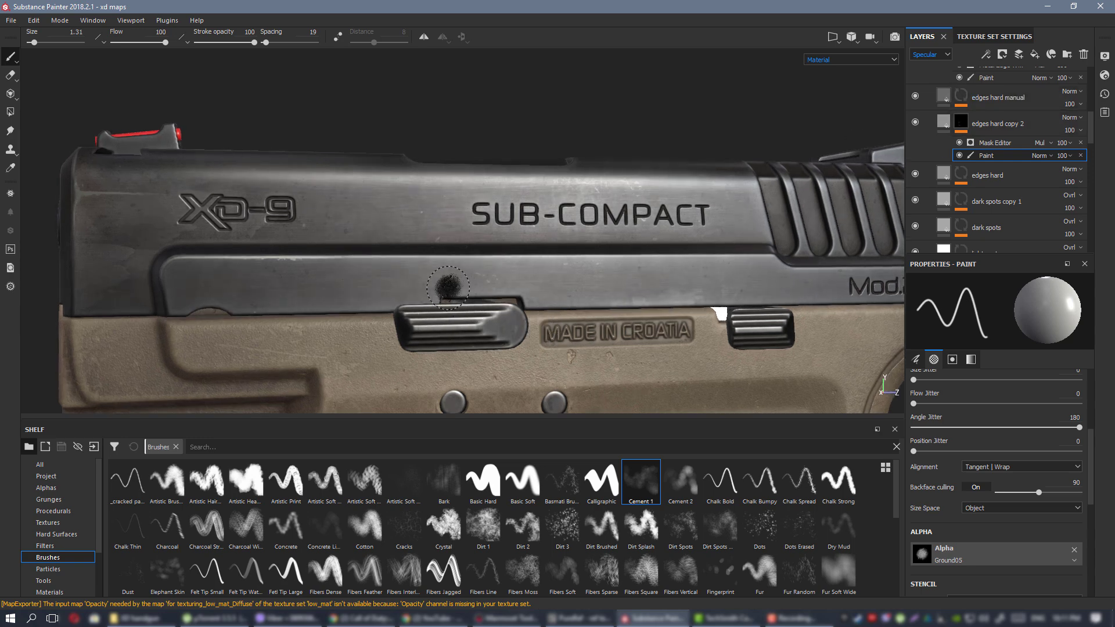
pyautogui.scroll(-1, 1004, 131)
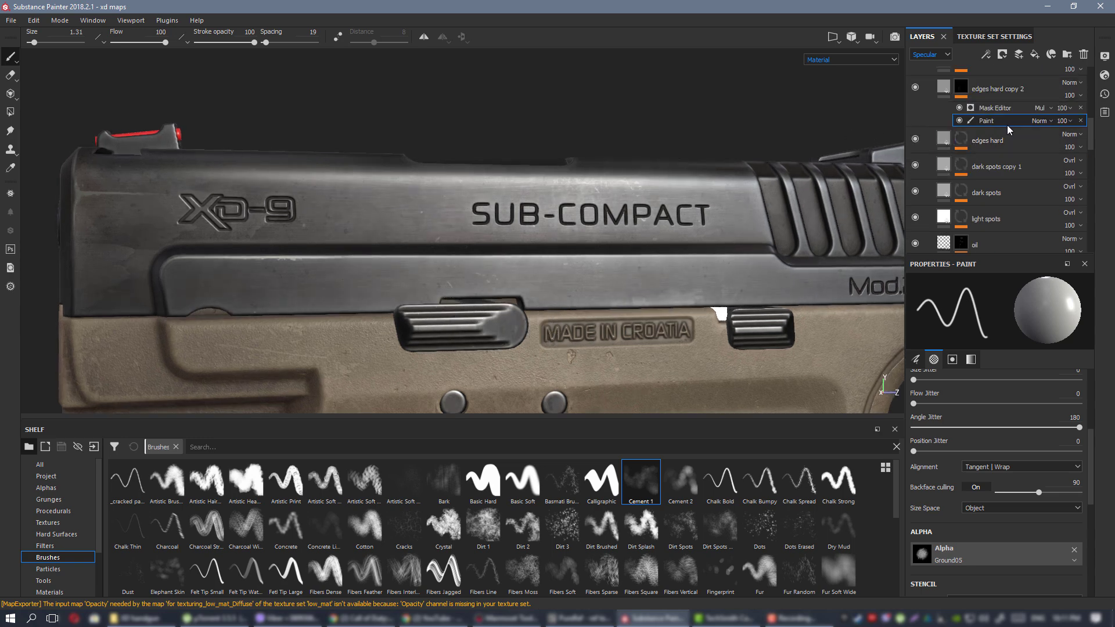
# Review the slide's layer stack from the hard edge layers down through the spots, noise and variation layers.
pyautogui.scroll(-4, 999, 133)
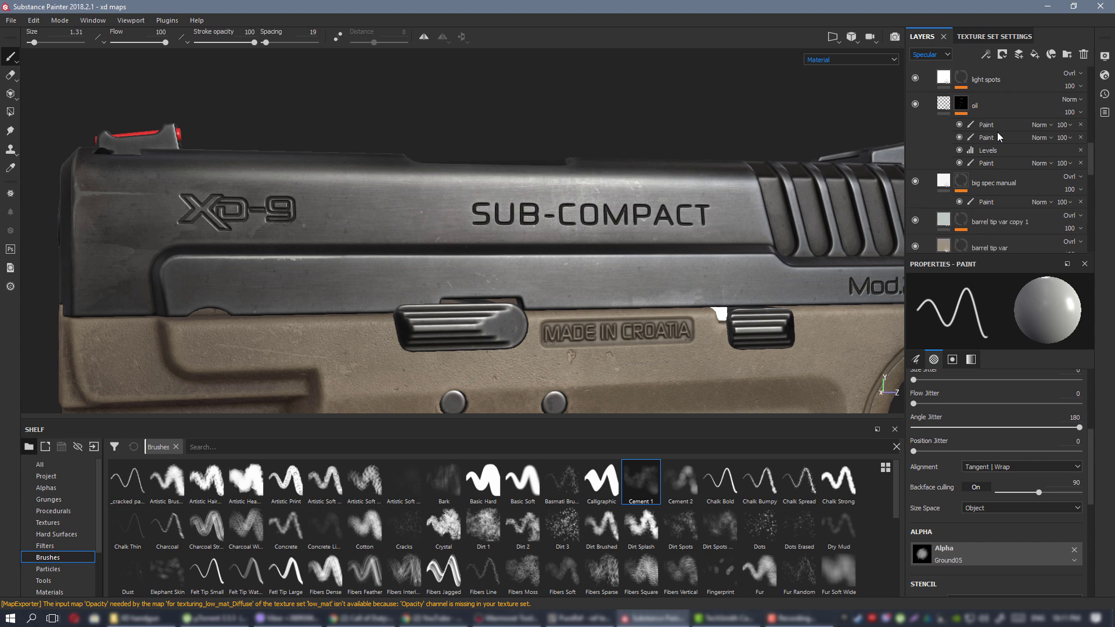
pyautogui.scroll(-1, 997, 132)
pyautogui.click(959, 152)
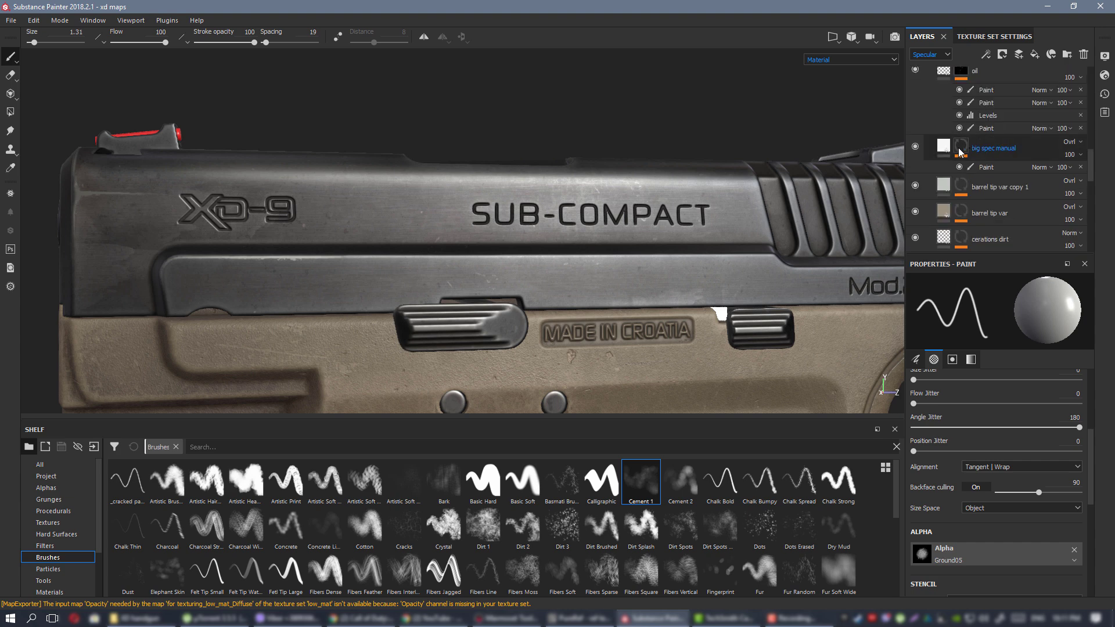
pyautogui.scroll(-3, 946, 152)
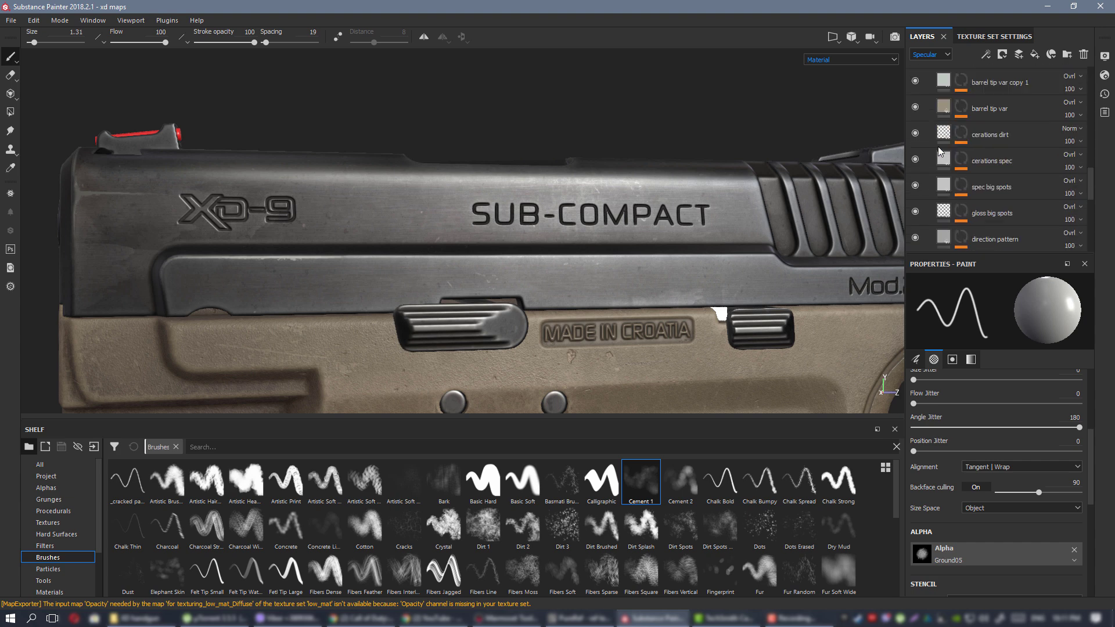
pyautogui.click(942, 155)
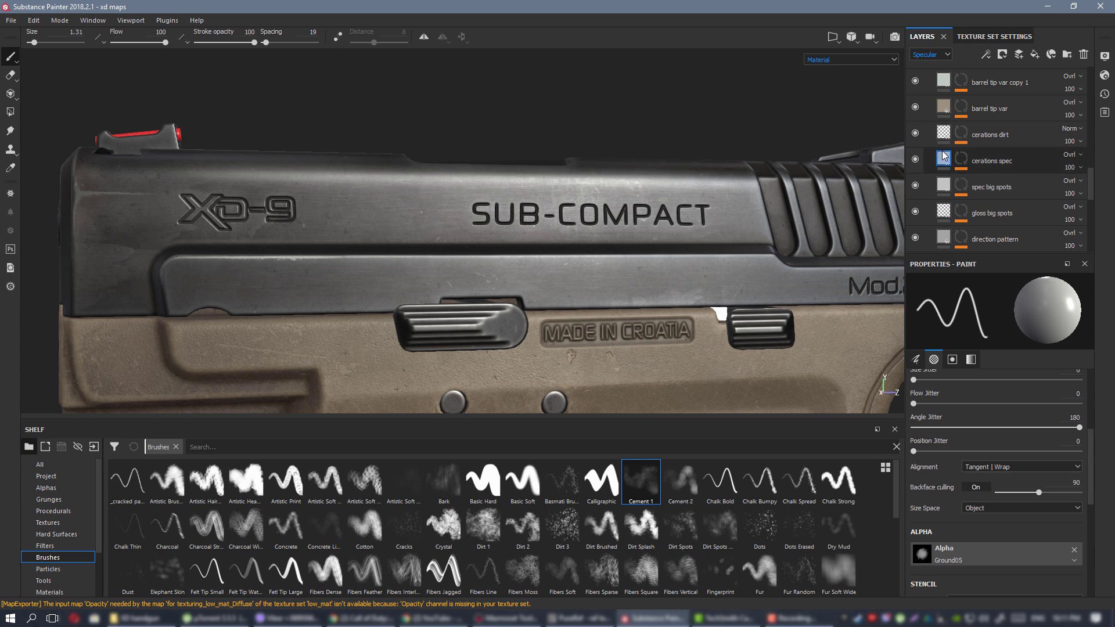
pyautogui.scroll(-2, 943, 154)
pyautogui.scroll(-1, 944, 155)
pyautogui.click(944, 155)
pyautogui.scroll(-1, 945, 157)
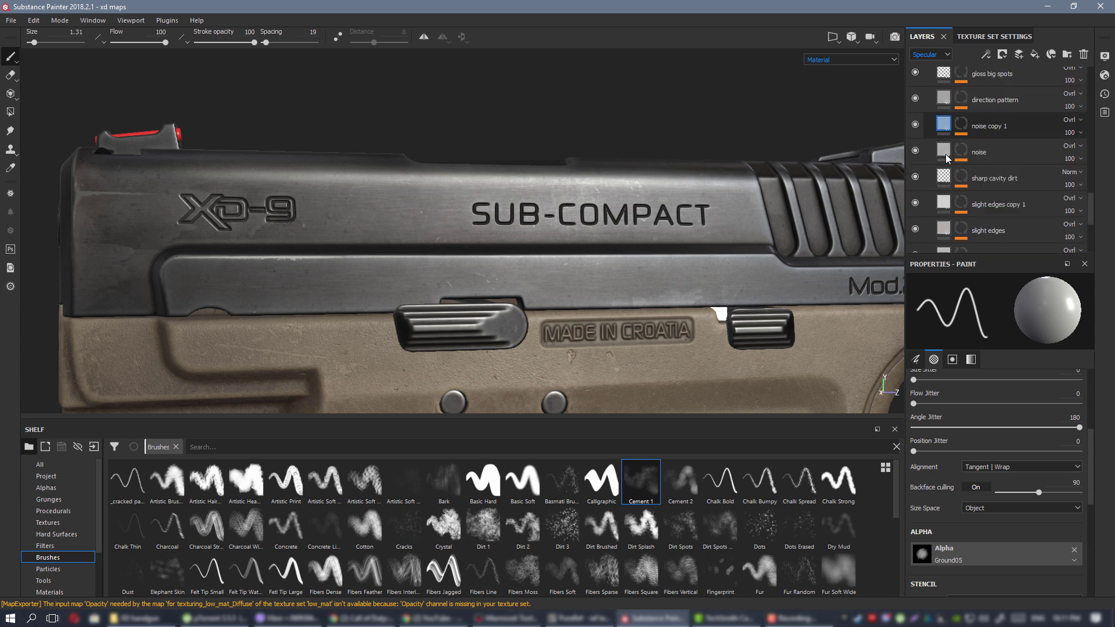
pyautogui.click(946, 160)
pyautogui.scroll(-1, 927, 165)
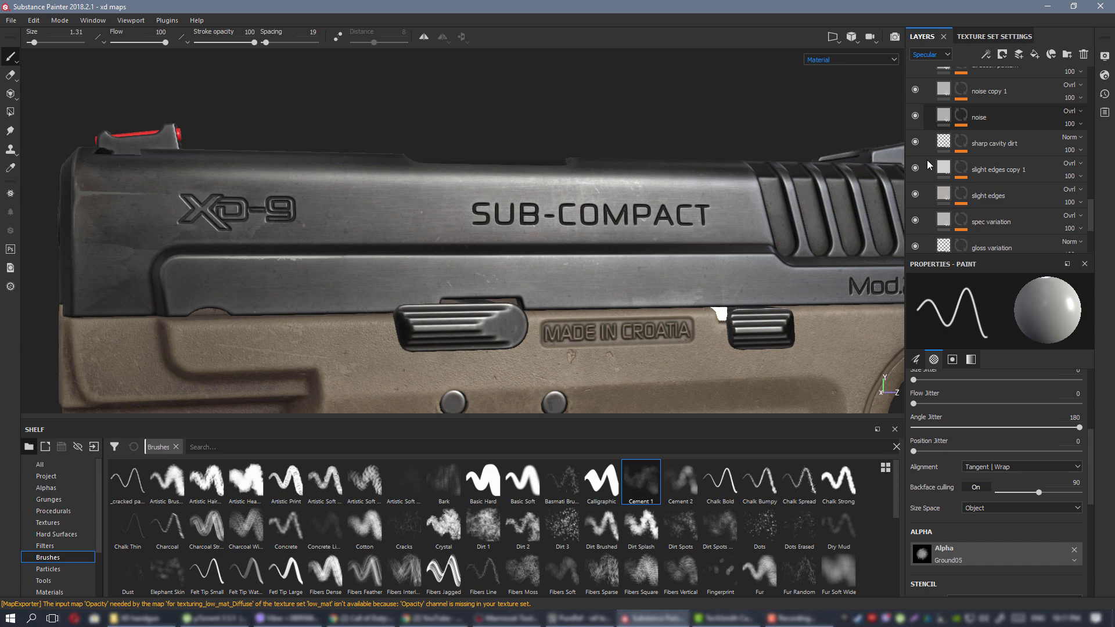
pyautogui.scroll(-1, 927, 165)
pyautogui.scroll(1, 928, 166)
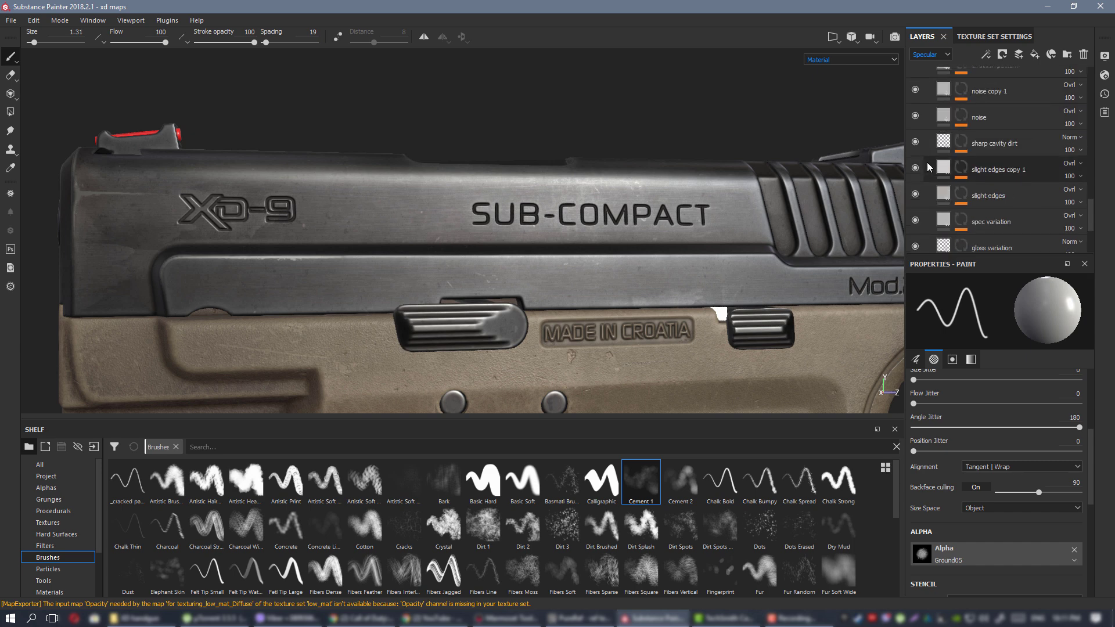
pyautogui.scroll(3, 927, 167)
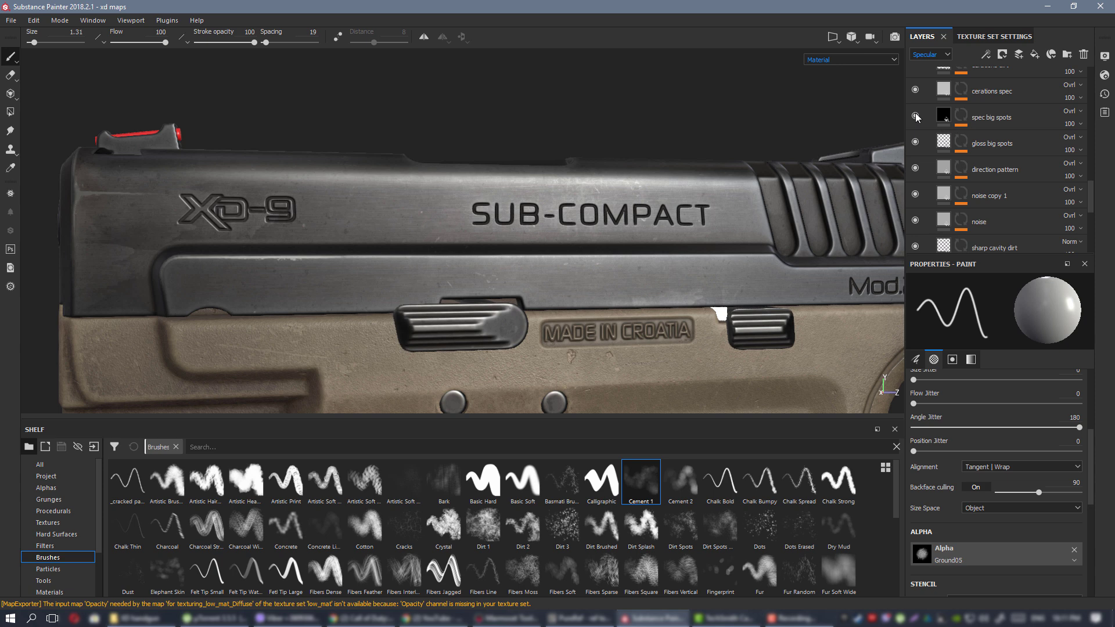
# Display the Specular channel and fine-tune the grey specular fill colour of the spec big spots layer.
pyautogui.click(942, 115)
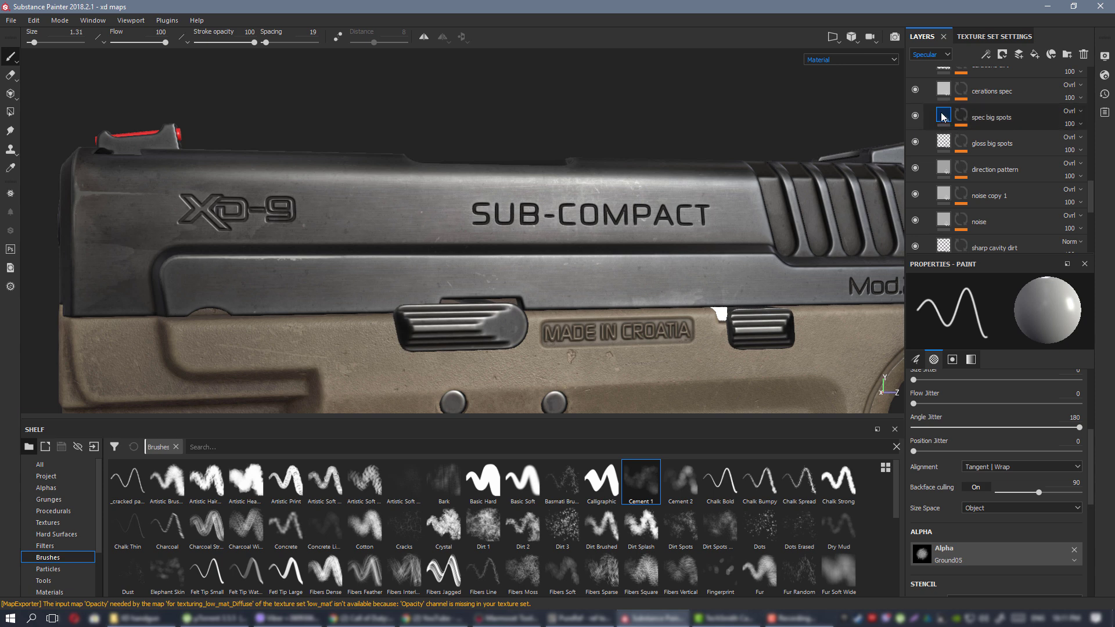
pyautogui.moveTo(942, 115)
pyautogui.press('c')
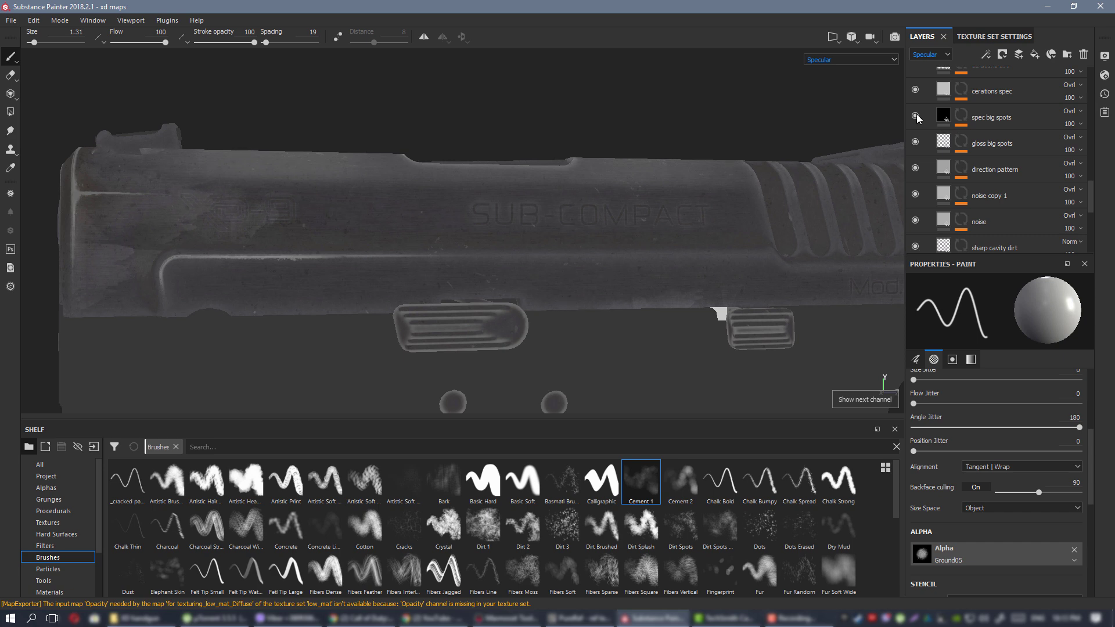
pyautogui.click(981, 119)
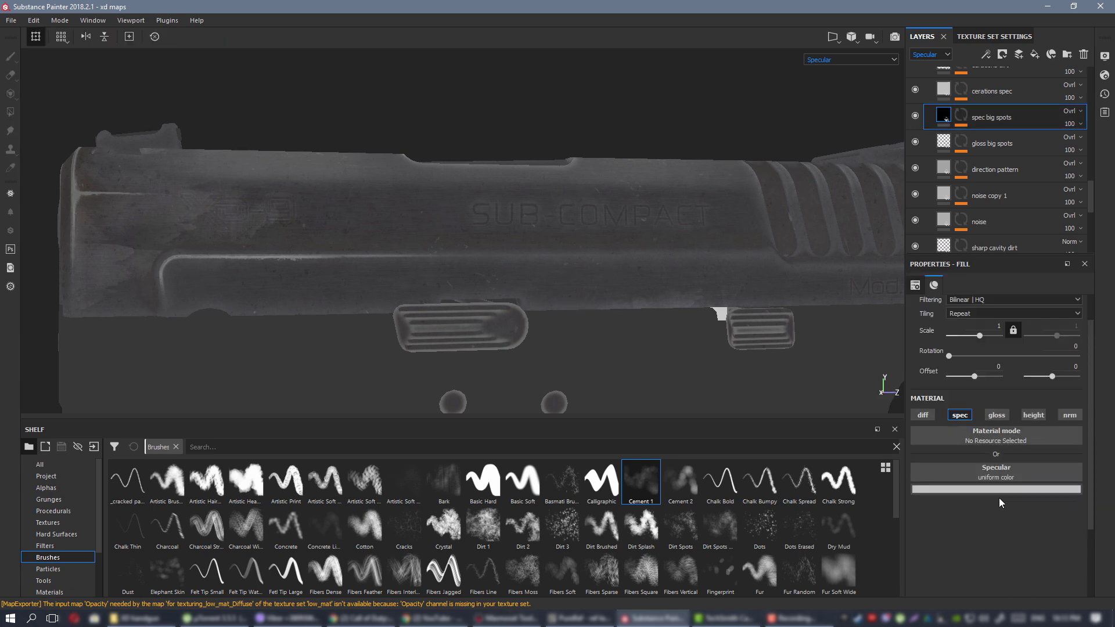
pyautogui.click(998, 489)
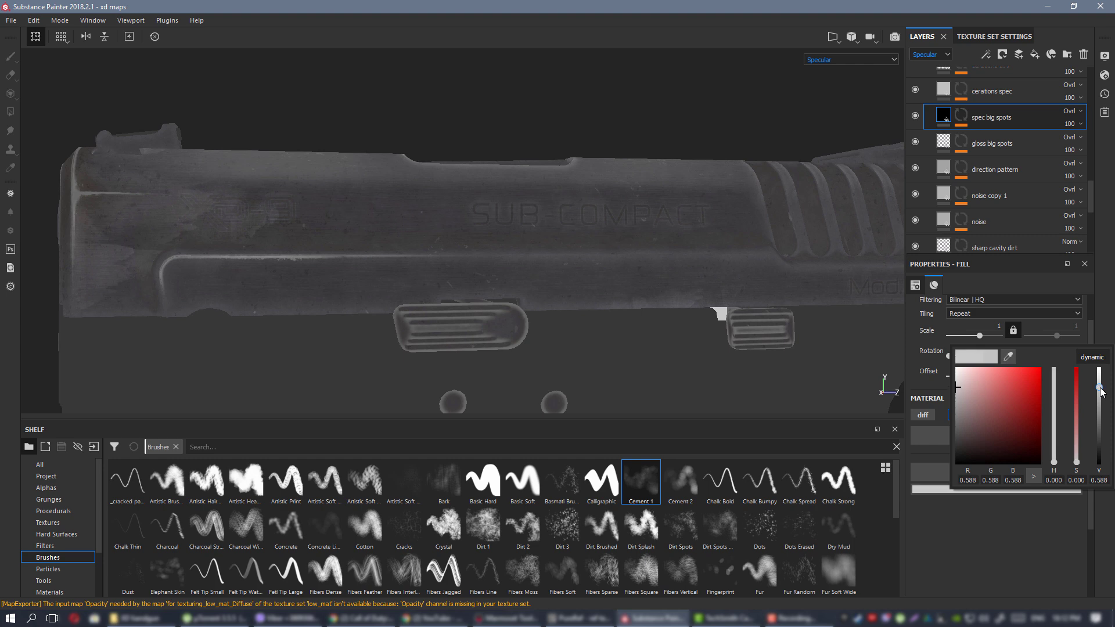
pyautogui.moveTo(1100, 388); pyautogui.dragTo(1099, 385)
pyautogui.moveTo(1100, 390); pyautogui.dragTo(1101, 391)
# Check the specular spots on the slide in the Specular channel and in Material view from several angles.
pyautogui.scroll(-3, 528, 281)
pyautogui.keyDown('alt'); pyautogui.moveTo(527, 266); pyautogui.dragTo(524, 306); pyautogui.keyUp('alt')
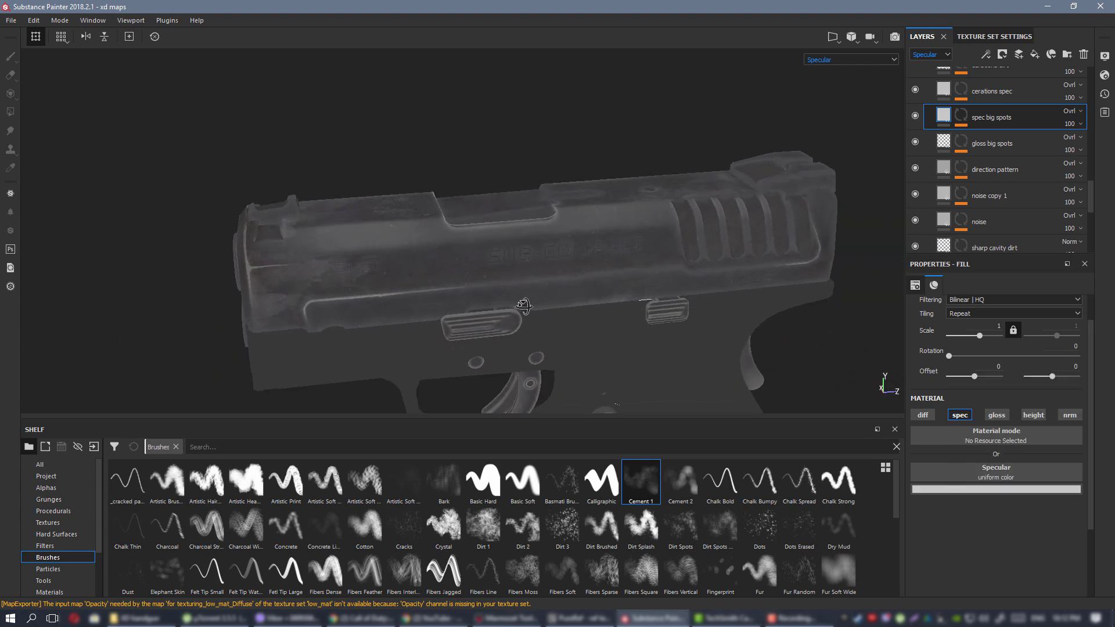
pyautogui.keyDown('alt'); pyautogui.moveTo(530, 269); pyautogui.dragTo(663, 342, button='right'); pyautogui.keyUp('alt')
pyautogui.press('m')
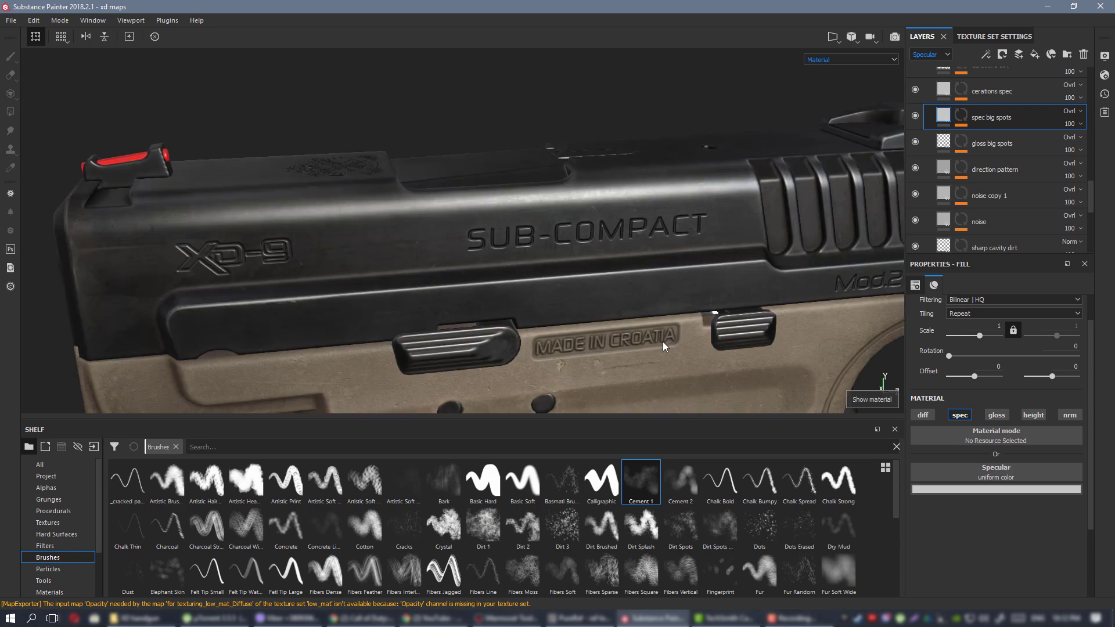
pyautogui.keyDown('alt'); pyautogui.moveTo(663, 342); pyautogui.dragTo(637, 266); pyautogui.keyUp('alt')
pyautogui.keyDown('alt'); pyautogui.moveTo(637, 267); pyautogui.dragTo(126, 199, button='right'); pyautogui.keyUp('alt')
pyautogui.keyDown('alt'); pyautogui.moveTo(482, 246); pyautogui.dragTo(510, 276); pyautogui.keyUp('alt')
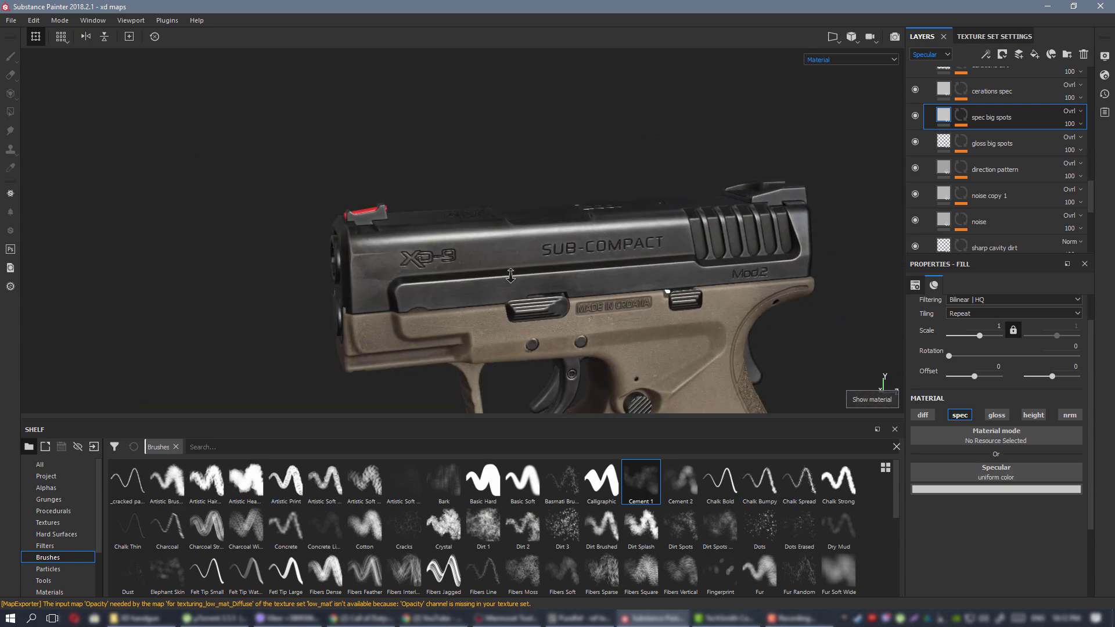
pyautogui.scroll(2, 510, 275)
# Check the light spots layer's effect by toggling its visibility, and duplicate the layer.
pyautogui.scroll(4, 991, 108)
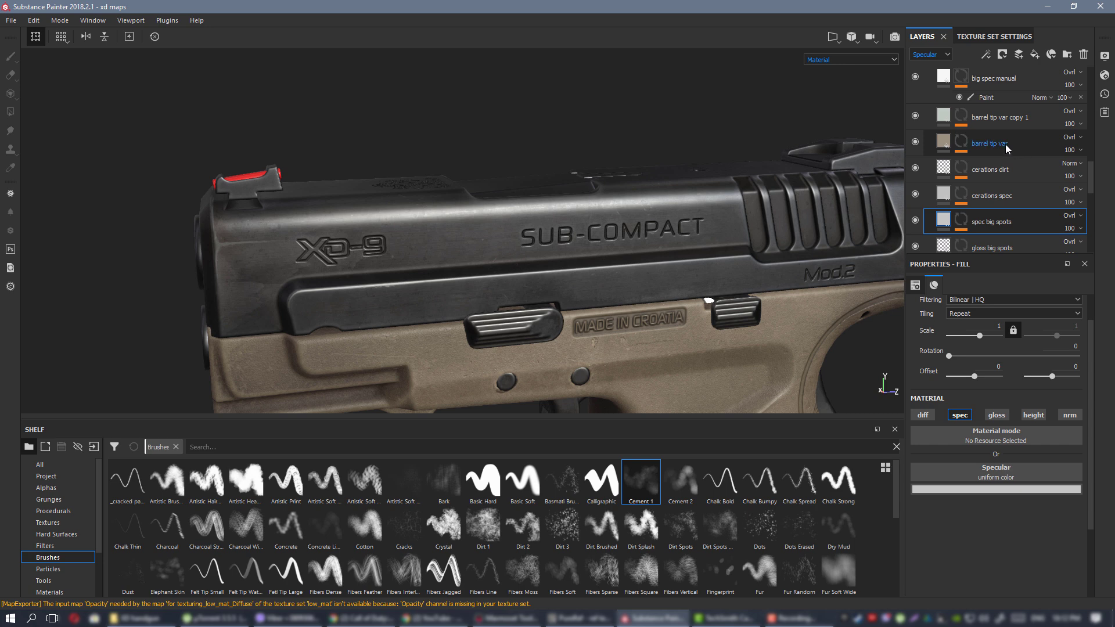
pyautogui.scroll(5, 1005, 144)
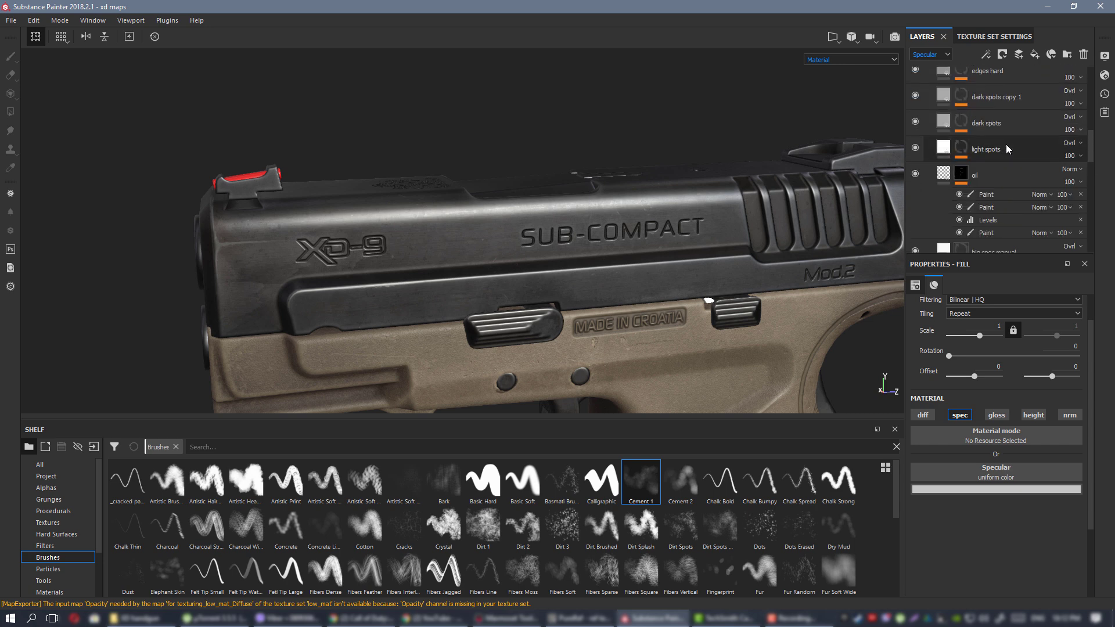
pyautogui.click(915, 148)
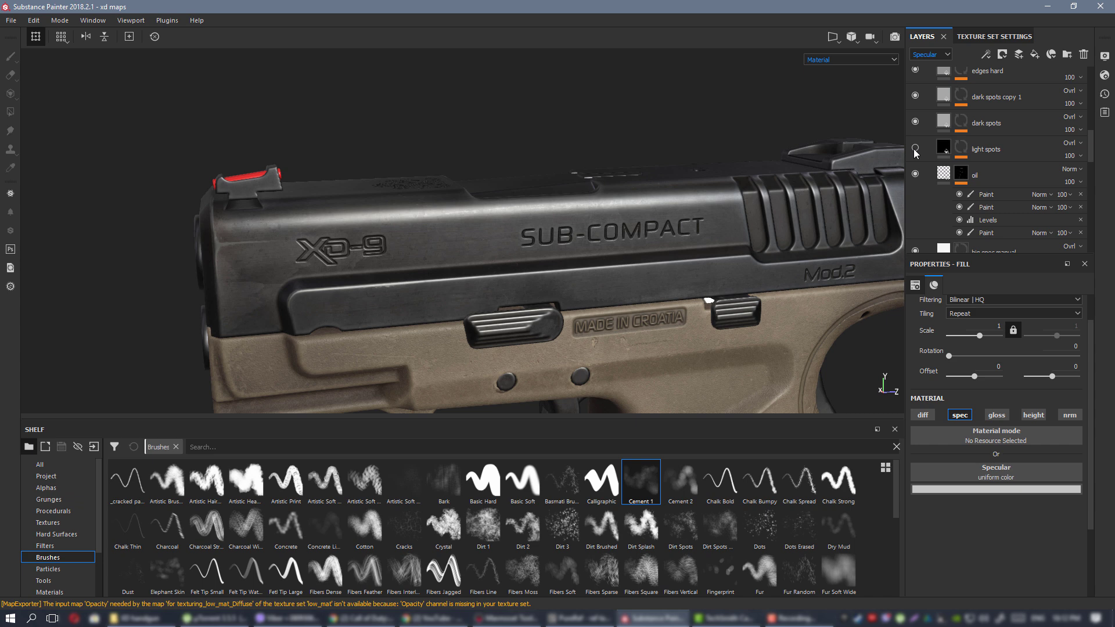
pyautogui.rightClick(996, 150)
pyautogui.click(1004, 371)
pyautogui.hotkey('ctrl', 'd')
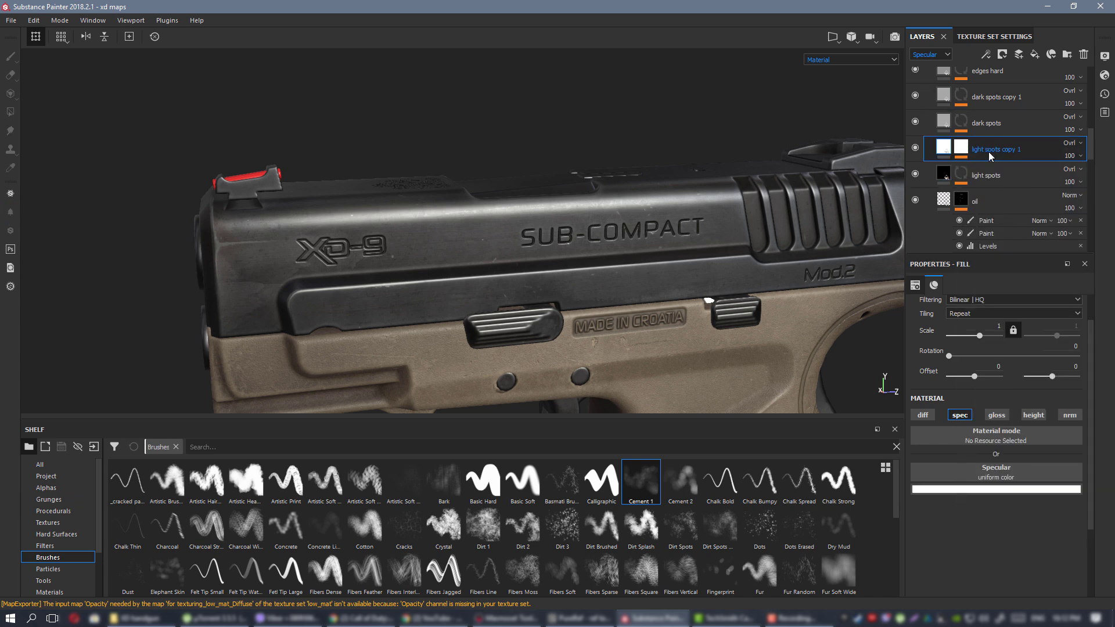
# Rename the duplicated light spots layer as light scratches and select its mask.
pyautogui.doubleClick(988, 149)
pyautogui.moveTo(1025, 149); pyautogui.dragTo(988, 149)
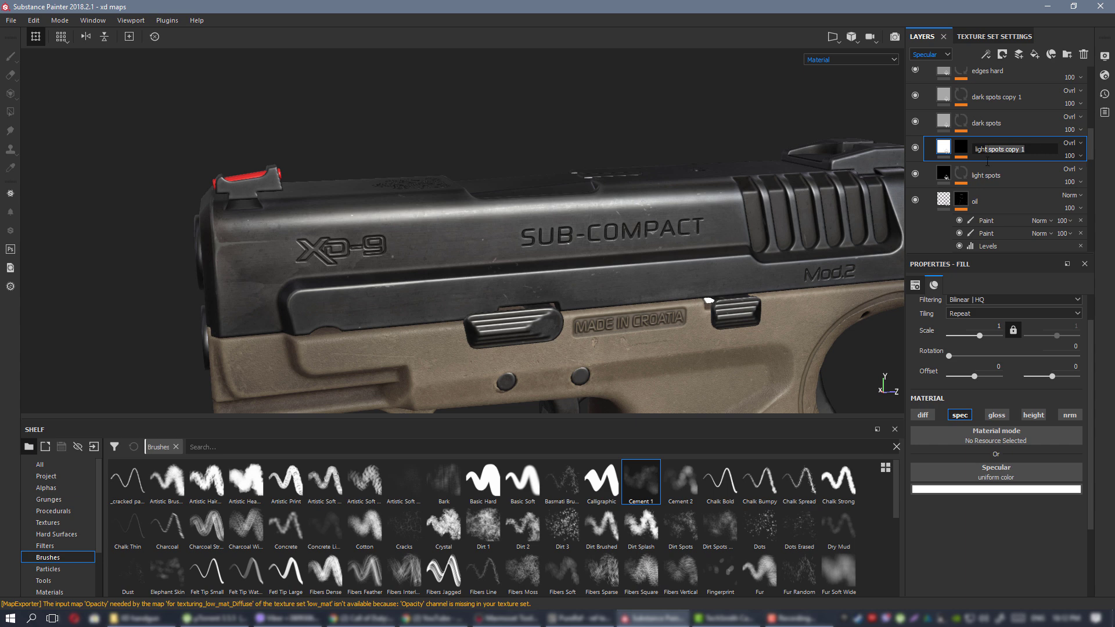
pyautogui.write('t scratches')
pyautogui.press('Return')
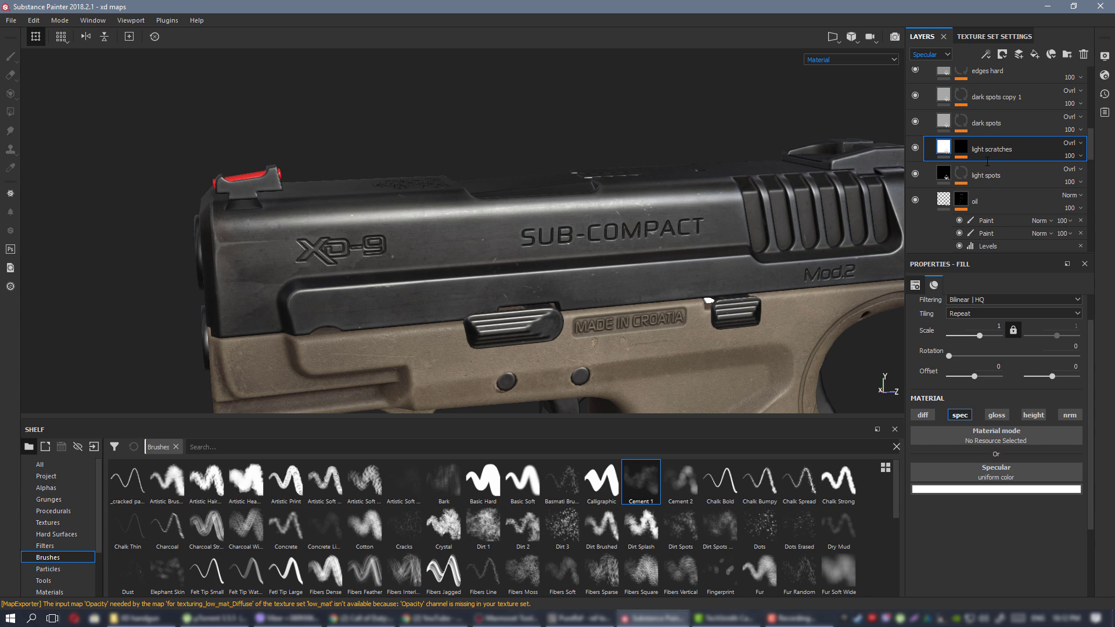
pyautogui.click(961, 151)
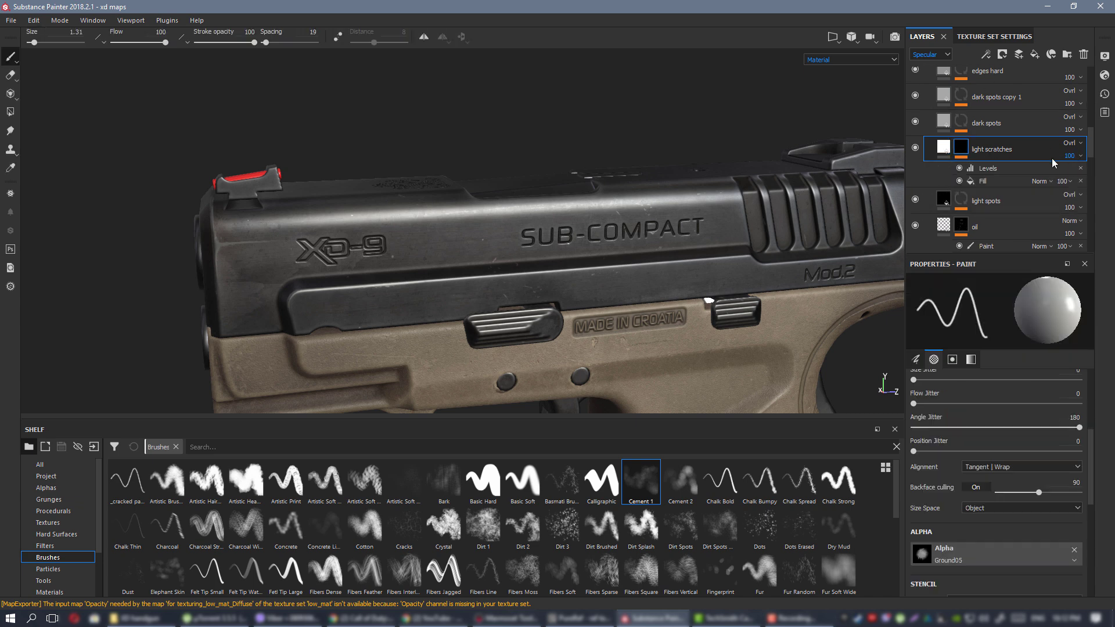
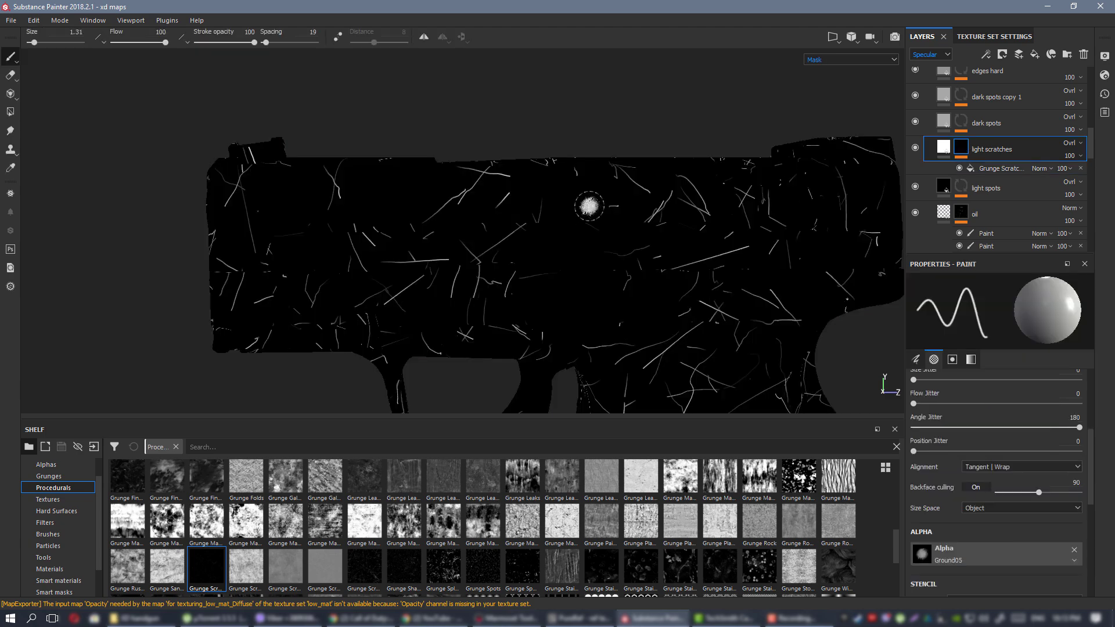
# Return to Material view and add a paint effect beneath the grunge fill in the light scratches mask, with the fill set to Multiply.
pyautogui.scroll(1, 582, 236)
pyautogui.keyDown('alt'); pyautogui.moveTo(567, 222); pyautogui.dragTo(587, 199); pyautogui.keyUp('alt')
pyautogui.press('m')
pyautogui.scroll(1, 562, 251)
pyautogui.keyDown('alt'); pyautogui.moveTo(562, 251); pyautogui.dragTo(590, 249, button='middle'); pyautogui.keyUp('alt')
pyautogui.moveTo(590, 249)
pyautogui.keyDown('alt'); pyautogui.mouseDown()
pyautogui.moveTo(600, 243)
pyautogui.moveTo(530, 234)
pyautogui.moveTo(516, 201)
pyautogui.moveTo(473, 183)
pyautogui.mouseUp(); pyautogui.keyUp('alt')
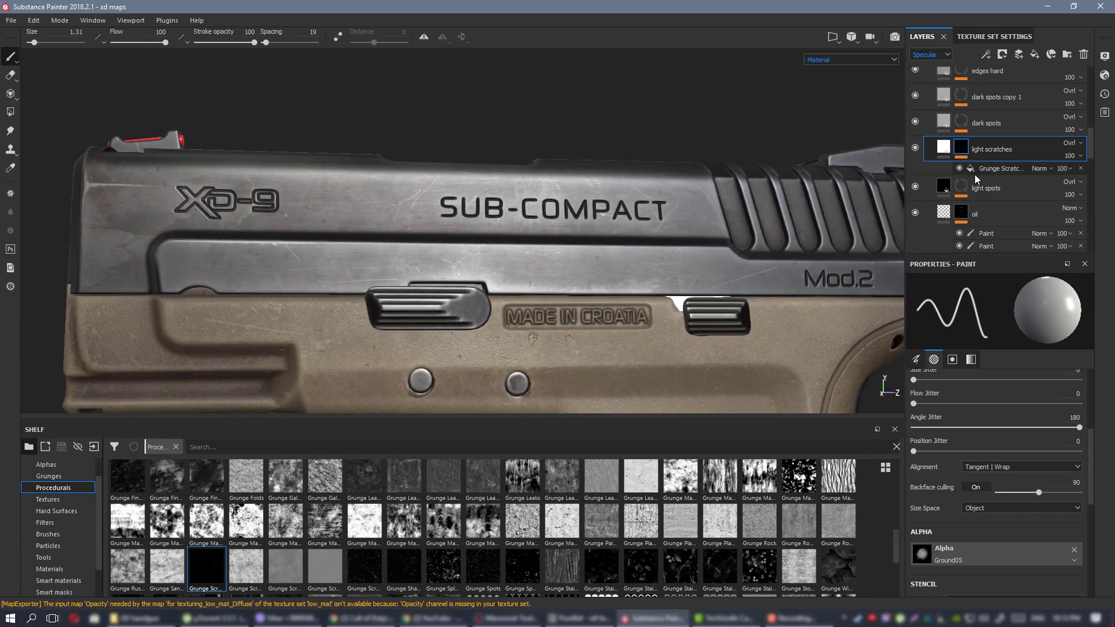
pyautogui.rightClick(959, 151)
pyautogui.click(1004, 366)
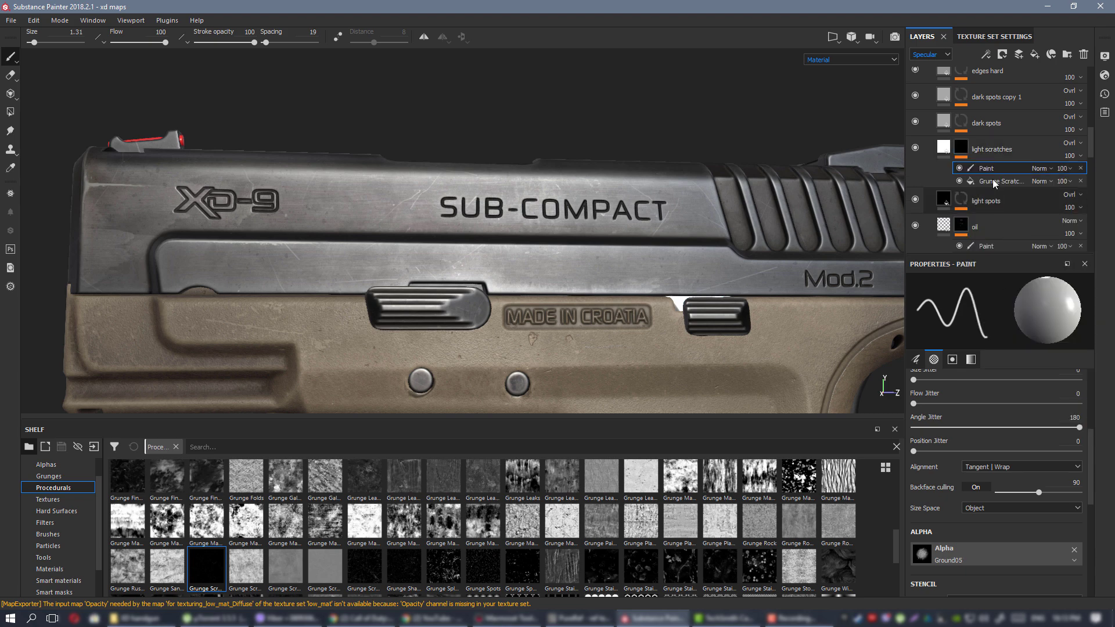
pyautogui.click(1047, 168)
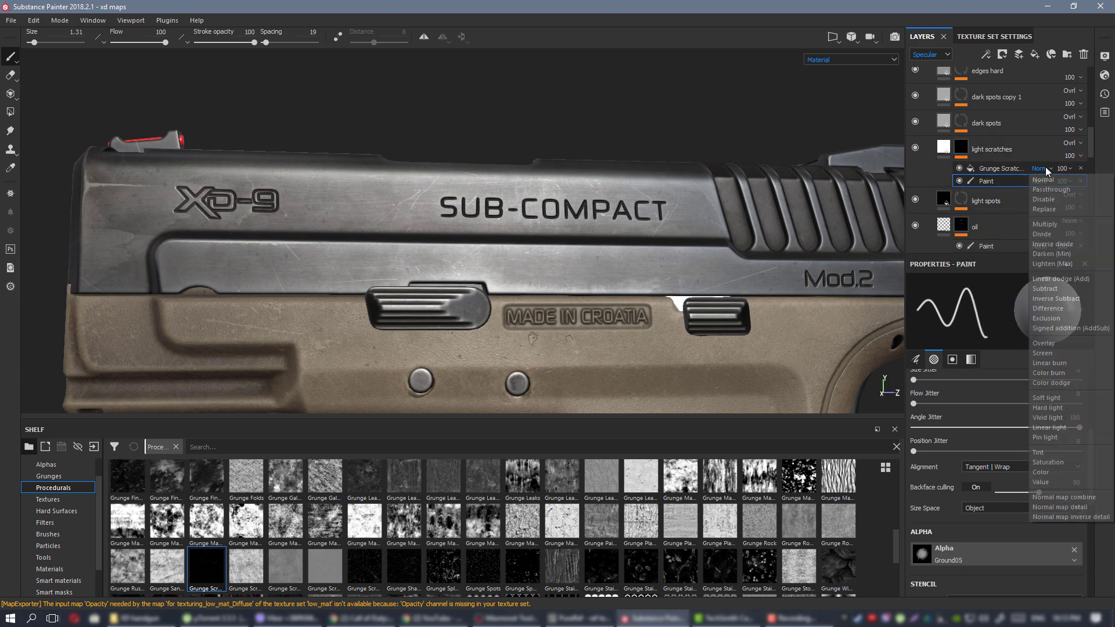
pyautogui.click(1058, 226)
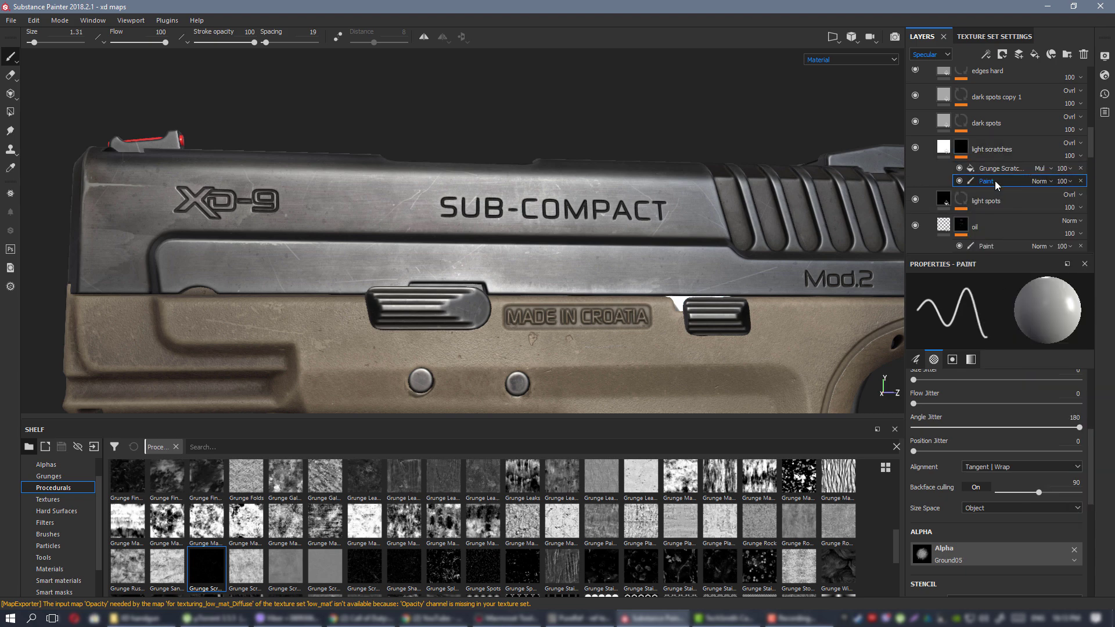
# Enlarge the brush to 2.9 and paint light scratches along the slide's SUB-COMPACT side.
pyautogui.keyDown('alt'); pyautogui.moveTo(393, 180); pyautogui.dragTo(382, 213); pyautogui.keyUp('alt')
pyautogui.keyDown('ctrl'); pyautogui.moveTo(354, 210); pyautogui.dragTo(372, 209, button='right'); pyautogui.keyUp('ctrl')
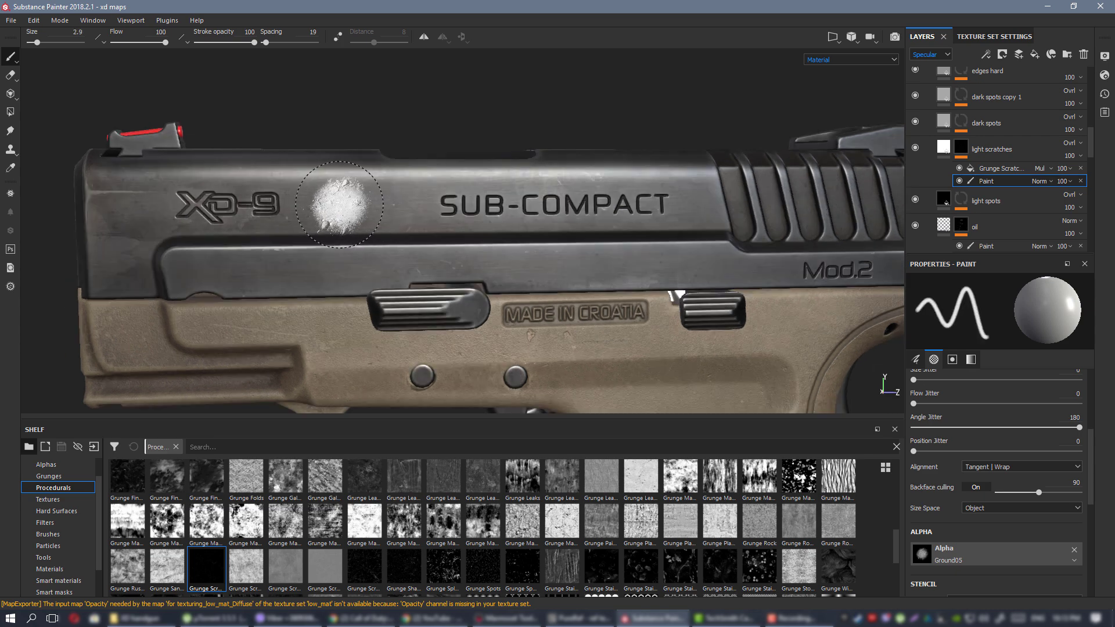
pyautogui.keyDown('alt'); pyautogui.moveTo(670, 283); pyautogui.dragTo(301, 155, button='right'); pyautogui.keyUp('alt')
pyautogui.keyDown('alt'); pyautogui.moveTo(670, 230); pyautogui.dragTo(581, 277, button='middle'); pyautogui.keyUp('alt')
pyautogui.keyDown('alt'); pyautogui.moveTo(700, 257); pyautogui.dragTo(518, 244, button='middle'); pyautogui.keyUp('alt')
pyautogui.keyDown('alt'); pyautogui.moveTo(518, 243); pyautogui.dragTo(696, 344, button='right'); pyautogui.keyUp('alt')
pyautogui.keyDown('alt'); pyautogui.moveTo(696, 344); pyautogui.dragTo(570, 319, button='middle'); pyautogui.keyUp('alt')
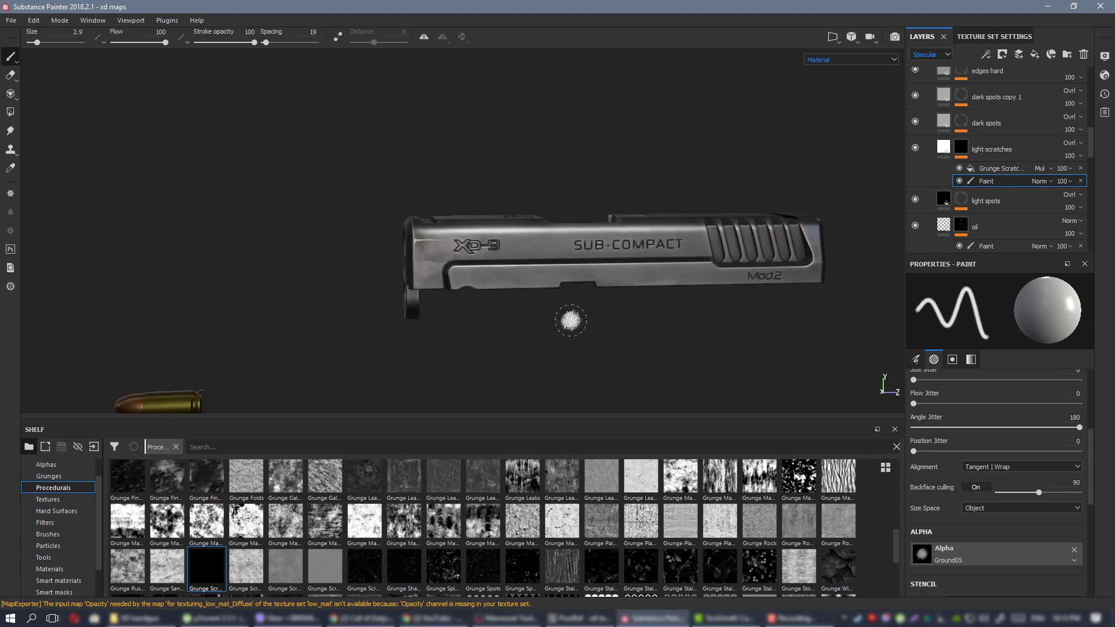
pyautogui.keyDown('alt'); pyautogui.moveTo(570, 318); pyautogui.dragTo(632, 241, button='right'); pyautogui.keyUp('alt')
pyautogui.keyDown('alt'); pyautogui.moveTo(632, 241); pyautogui.dragTo(502, 234, button='middle'); pyautogui.keyUp('alt')
pyautogui.keyDown('alt'); pyautogui.moveTo(502, 234); pyautogui.dragTo(479, 235); pyautogui.keyUp('alt')
pyautogui.moveTo(378, 231); pyautogui.dragTo(604, 230)
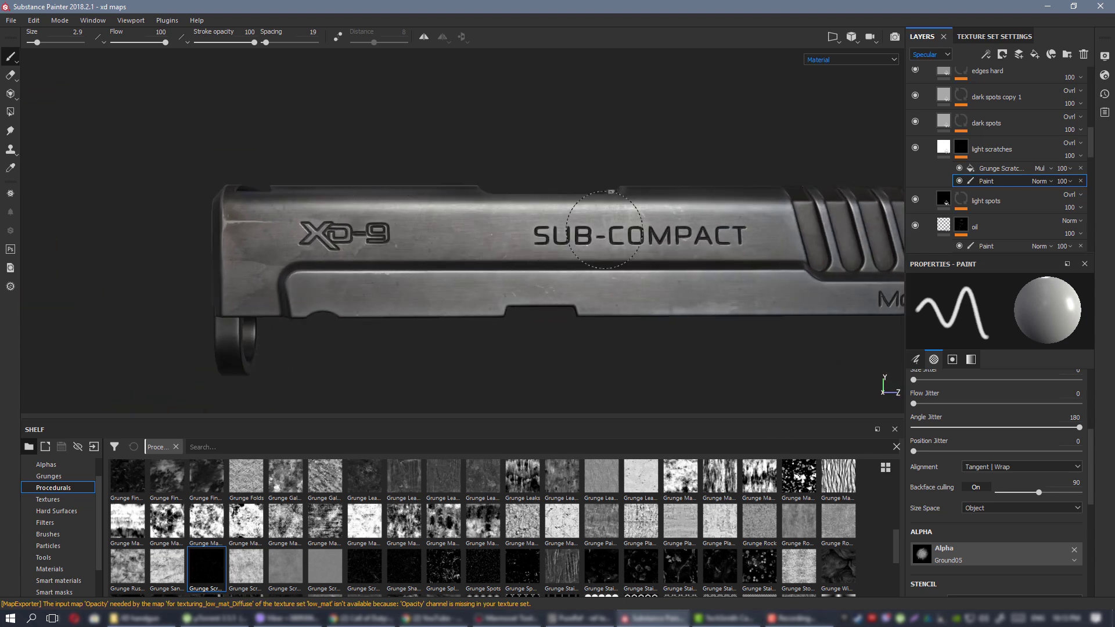
pyautogui.keyDown('alt'); pyautogui.moveTo(571, 211); pyautogui.dragTo(473, 197, button='middle'); pyautogui.keyUp('alt')
pyautogui.moveTo(473, 197)
pyautogui.keyDown('alt'); pyautogui.mouseDown()
pyautogui.moveTo(485, 194)
pyautogui.moveTo(468, 192)
pyautogui.mouseUp(); pyautogui.keyUp('alt')
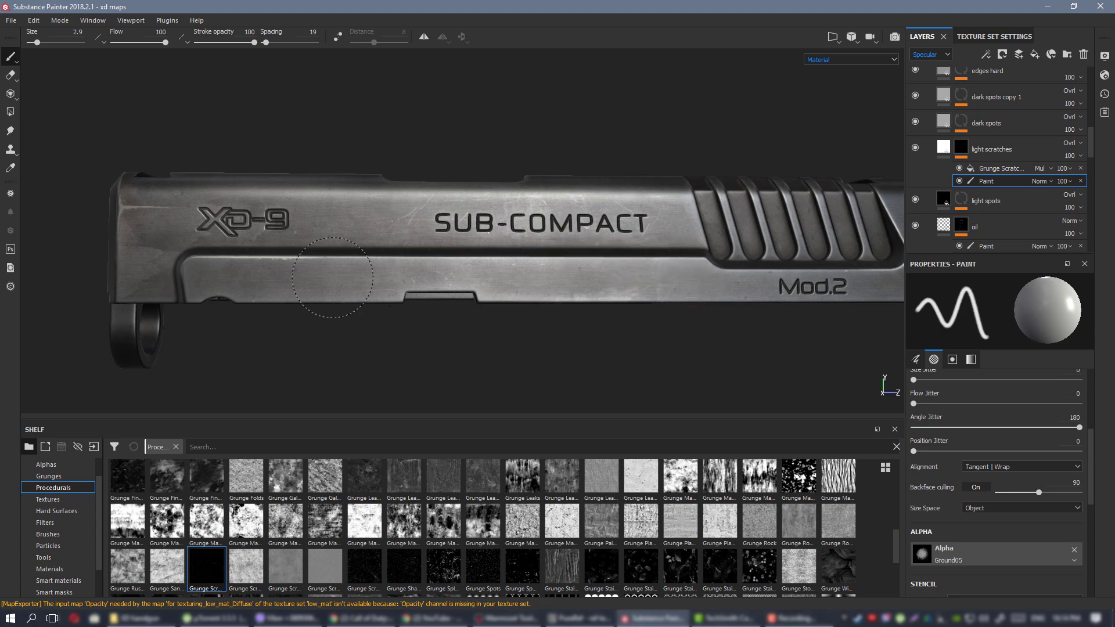
# Examine the scratches on the slide's SPRINGFIELD ARMORY side and top surface from several angles.
pyautogui.moveTo(377, 279)
pyautogui.keyDown('alt'); pyautogui.mouseDown()
pyautogui.moveTo(398, 264)
pyautogui.moveTo(363, 287)
pyautogui.moveTo(552, 281)
pyautogui.moveTo(488, 252)
pyautogui.moveTo(531, 291)
pyautogui.moveTo(410, 261)
pyautogui.moveTo(455, 211)
pyautogui.moveTo(467, 229)
pyautogui.mouseUp(); pyautogui.keyUp('alt')
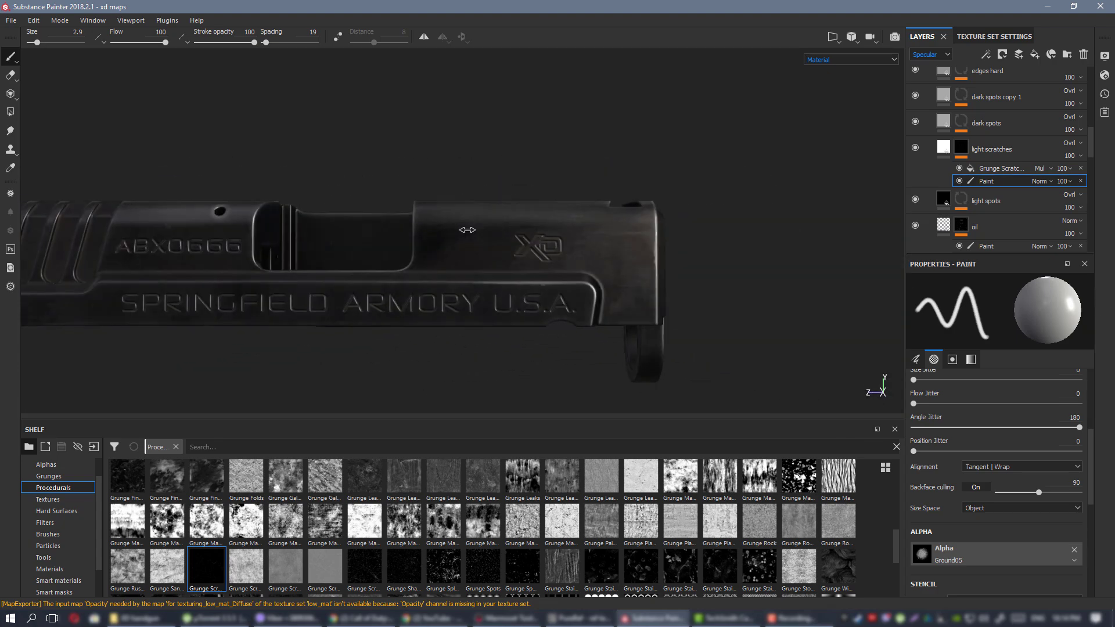
pyautogui.keyDown('shift'); pyautogui.moveTo(468, 230); pyautogui.dragTo(450, 229, button='right'); pyautogui.keyUp('shift')
pyautogui.moveTo(560, 246)
pyautogui.keyDown('alt'); pyautogui.mouseDown()
pyautogui.moveTo(586, 250)
pyautogui.moveTo(554, 262)
pyautogui.moveTo(587, 285)
pyautogui.mouseUp(); pyautogui.keyUp('alt')
pyautogui.keyDown('alt'); pyautogui.moveTo(288, 287); pyautogui.dragTo(430, 271); pyautogui.keyUp('alt')
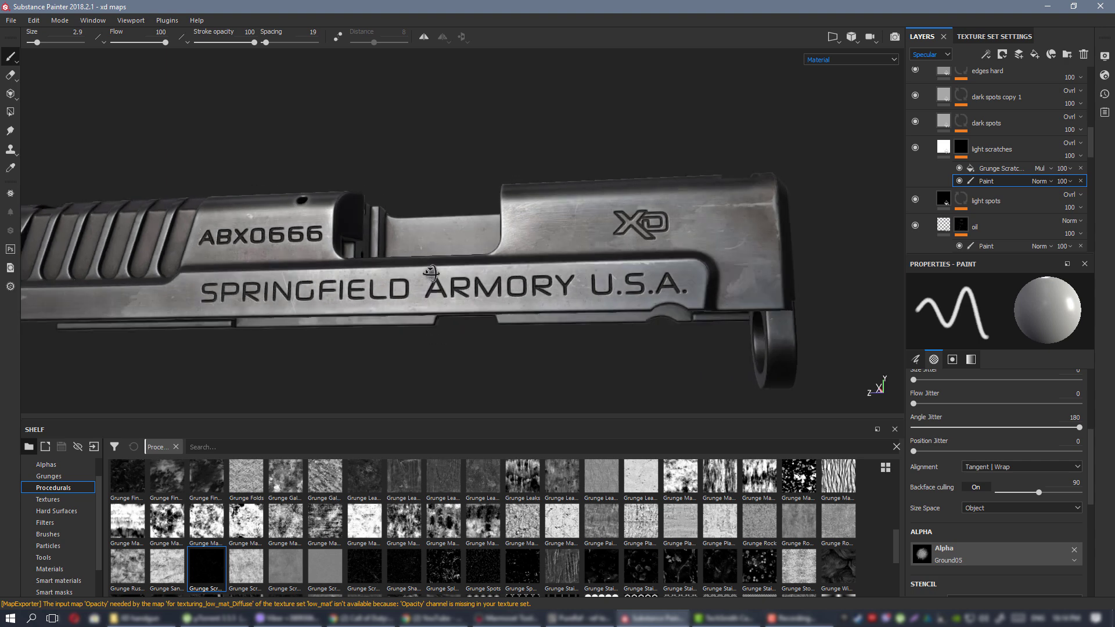
pyautogui.keyDown('alt'); pyautogui.moveTo(430, 271); pyautogui.dragTo(652, 259, button='middle'); pyautogui.keyUp('alt')
pyautogui.keyDown('alt'); pyautogui.moveTo(423, 278); pyautogui.dragTo(552, 232); pyautogui.keyUp('alt')
pyautogui.keyDown('alt'); pyautogui.moveTo(552, 232); pyautogui.dragTo(503, 280, button='middle'); pyautogui.keyUp('alt')
pyautogui.moveTo(548, 247)
pyautogui.keyDown('alt'); pyautogui.mouseDown()
pyautogui.moveTo(525, 266)
pyautogui.moveTo(582, 284)
pyautogui.mouseUp(); pyautogui.keyUp('alt')
pyautogui.keyDown('alt'); pyautogui.moveTo(396, 219); pyautogui.dragTo(116, 317, button='middle'); pyautogui.keyUp('alt')
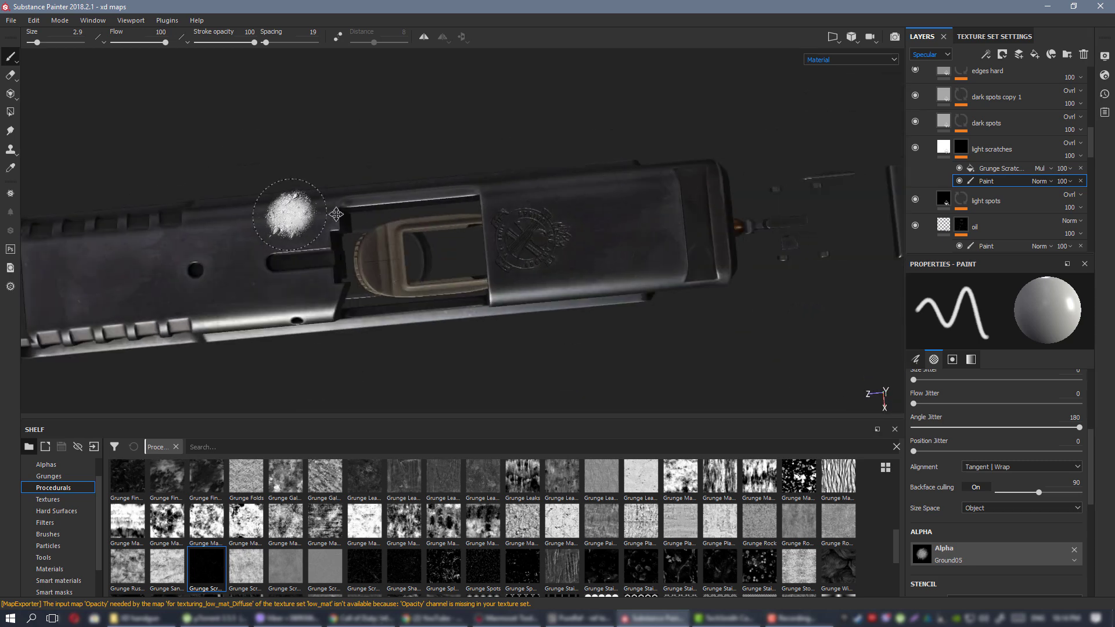
pyautogui.keyDown('alt'); pyautogui.moveTo(336, 214); pyautogui.dragTo(486, 246, button='middle'); pyautogui.keyUp('alt')
pyautogui.moveTo(542, 257)
pyautogui.keyDown('alt'); pyautogui.mouseDown()
pyautogui.moveTo(742, 262)
pyautogui.moveTo(623, 256)
pyautogui.moveTo(734, 157)
pyautogui.moveTo(642, 229)
pyautogui.moveTo(657, 231)
pyautogui.moveTo(633, 233)
pyautogui.mouseUp(); pyautogui.keyUp('alt')
# Dab more light scratches between the XD-9 and SUB-COMPACT engravings and check them at a grazing angle.
pyautogui.moveTo(207, 236)
pyautogui.keyDown('alt'); pyautogui.mouseDown()
pyautogui.moveTo(442, 250)
pyautogui.moveTo(580, 273)
pyautogui.mouseUp(); pyautogui.keyUp('alt')
pyautogui.scroll(3, 622, 291)
pyautogui.keyDown('alt'); pyautogui.moveTo(621, 290); pyautogui.dragTo(590, 277, button='middle'); pyautogui.keyUp('alt')
pyautogui.scroll(-6, 588, 273)
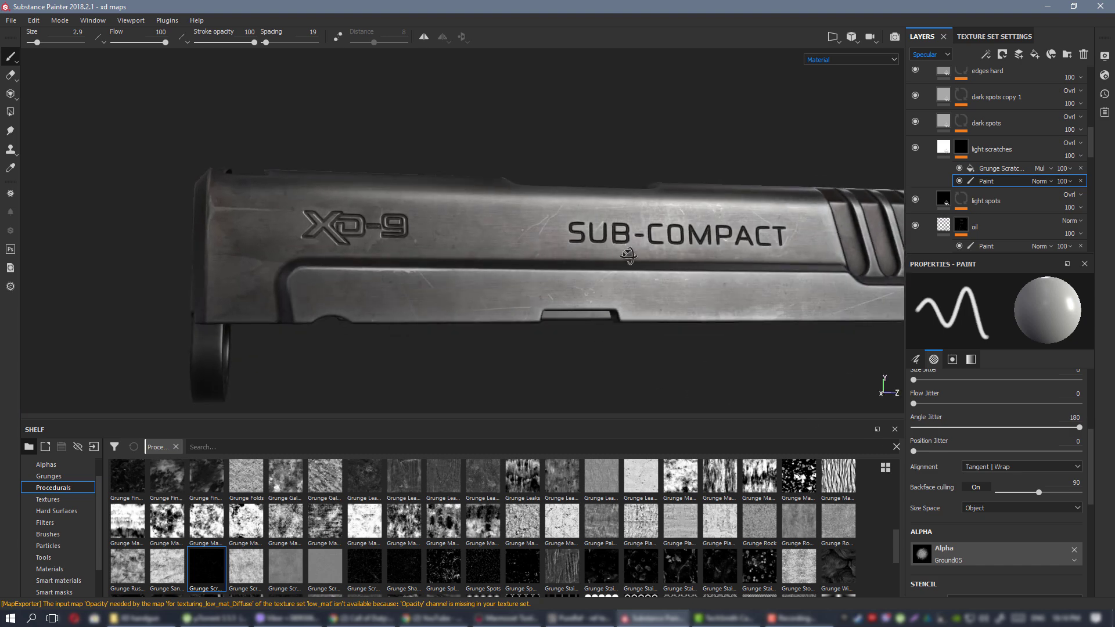
pyautogui.keyDown('alt'); pyautogui.moveTo(583, 270); pyautogui.dragTo(626, 254); pyautogui.keyUp('alt')
pyautogui.click(418, 216)
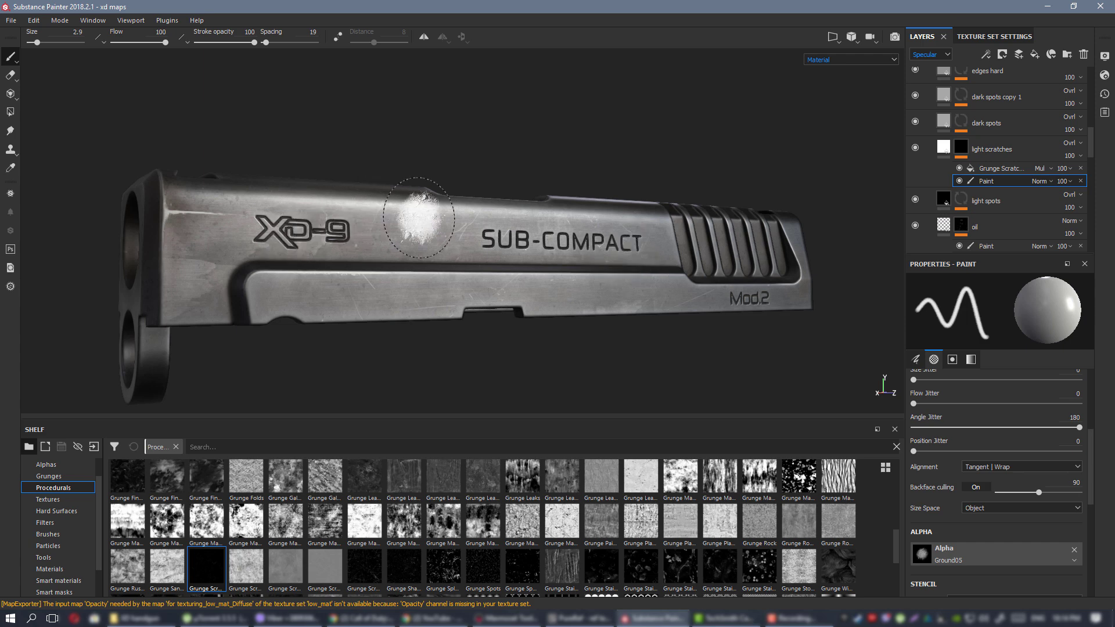
pyautogui.keyDown('alt'); pyautogui.moveTo(269, 223); pyautogui.dragTo(422, 231); pyautogui.keyUp('alt')
# Export the low_mat texture set as 16-bit PNG maps at 4096x4096 with the PBR SpecGloss configuration.
pyautogui.hotkey('ctrl', 'shift', 'e')
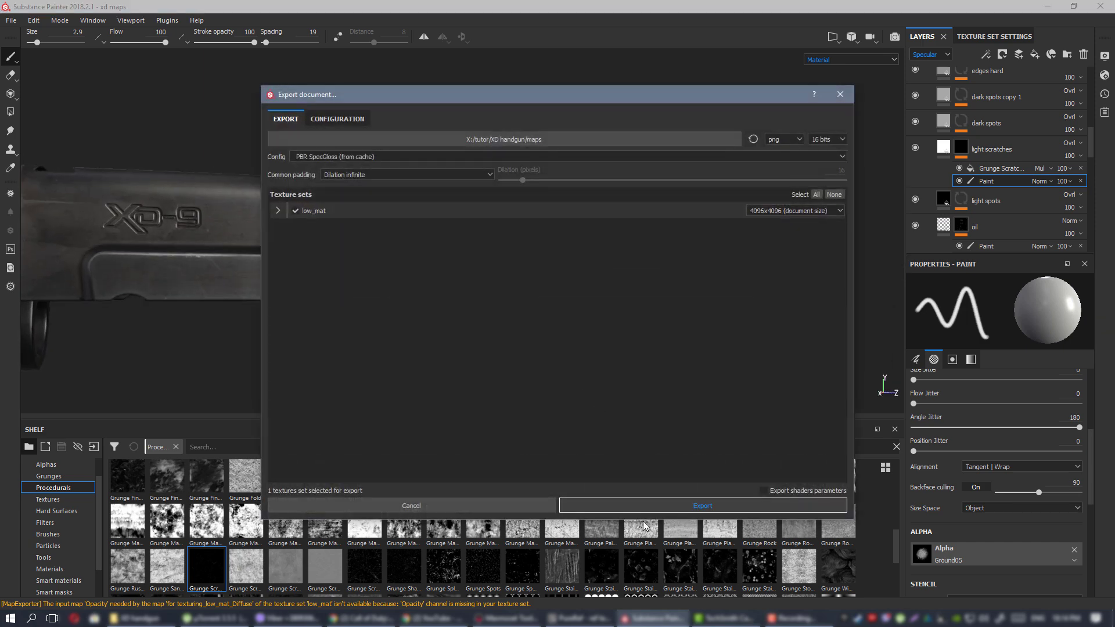
pyautogui.click(675, 510)
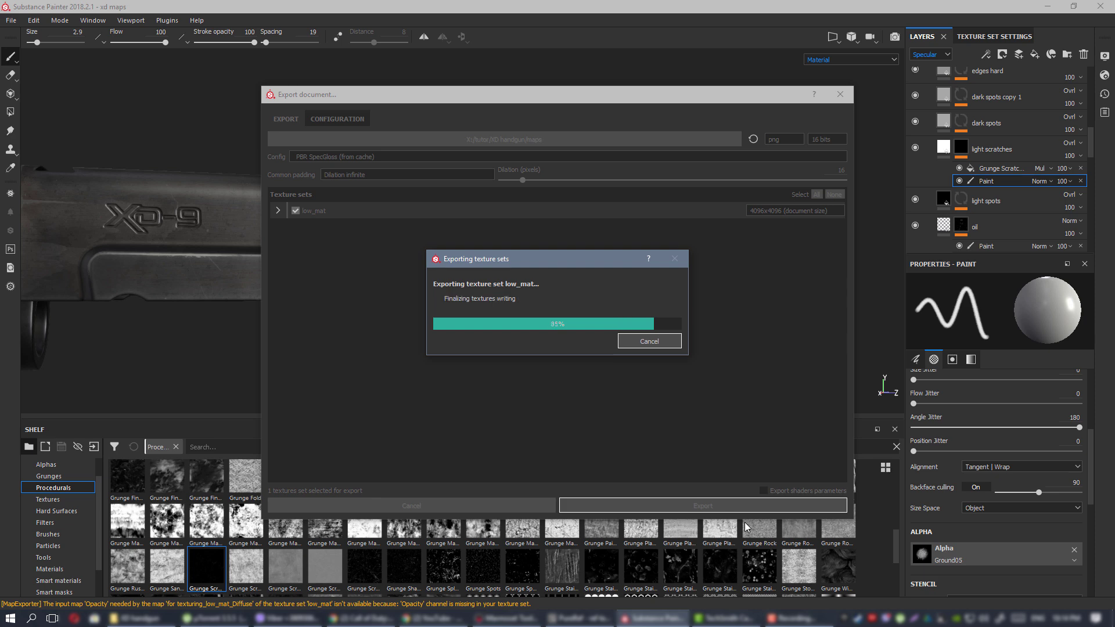
pyautogui.click(591, 320)
# Switch to Marmoset Toolbag and examine the updated textures on the pistol's SUB-COMPACT side.
pyautogui.hotkey('alt', 'Tab')
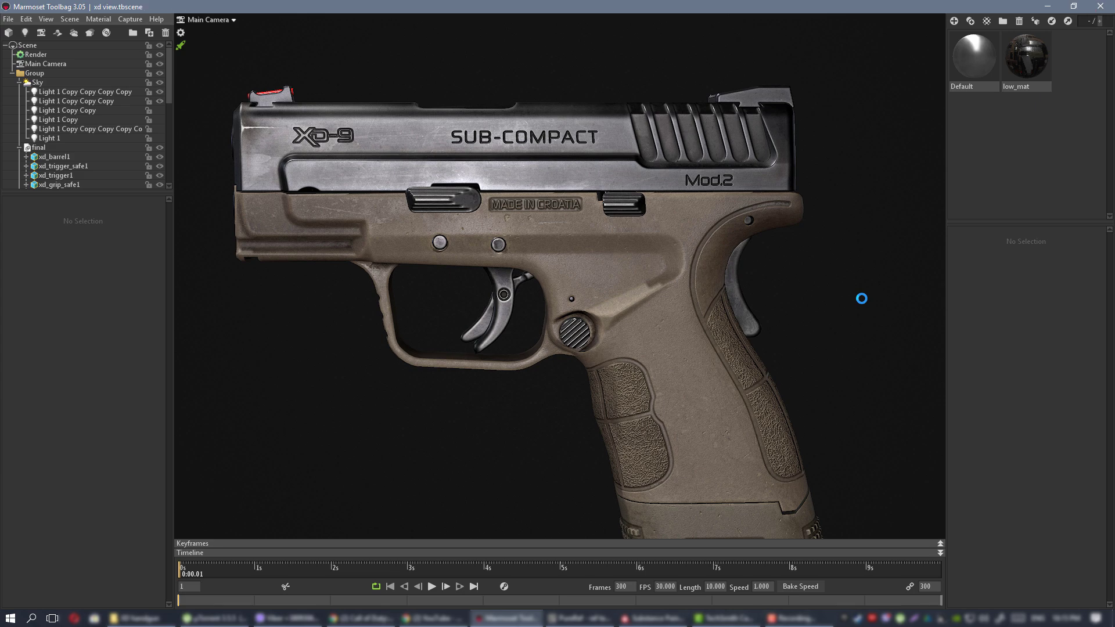
pyautogui.keyDown('alt'); pyautogui.moveTo(567, 86); pyautogui.dragTo(612, 130); pyautogui.keyUp('alt')
pyautogui.keyDown('alt'); pyautogui.moveTo(612, 130); pyautogui.dragTo(639, 155, button='right'); pyautogui.keyUp('alt')
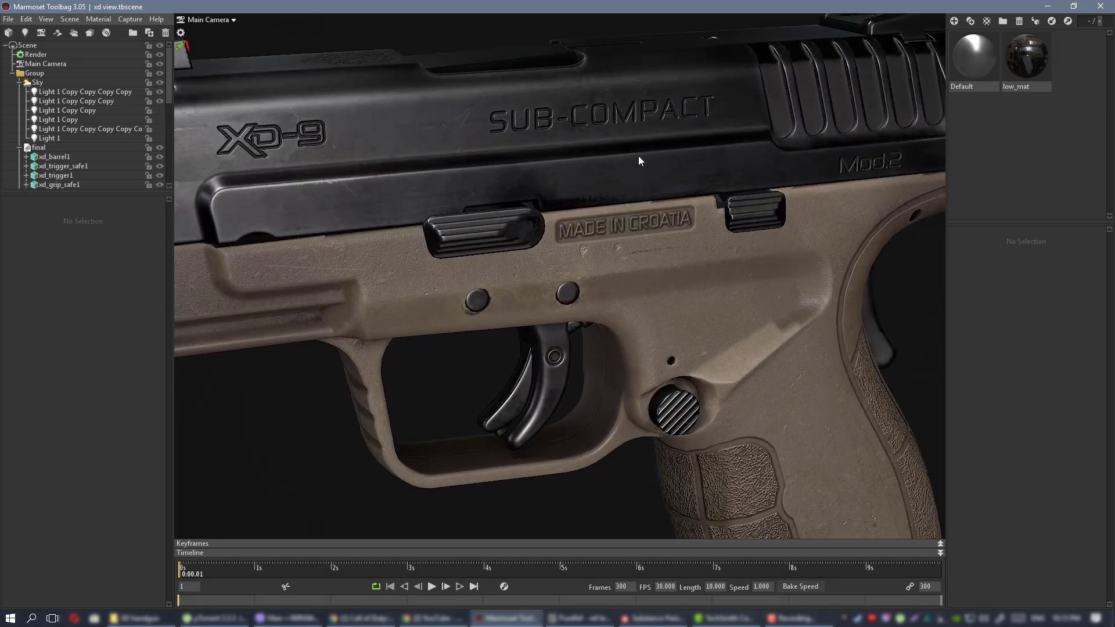
pyautogui.scroll(-5, 713, 212)
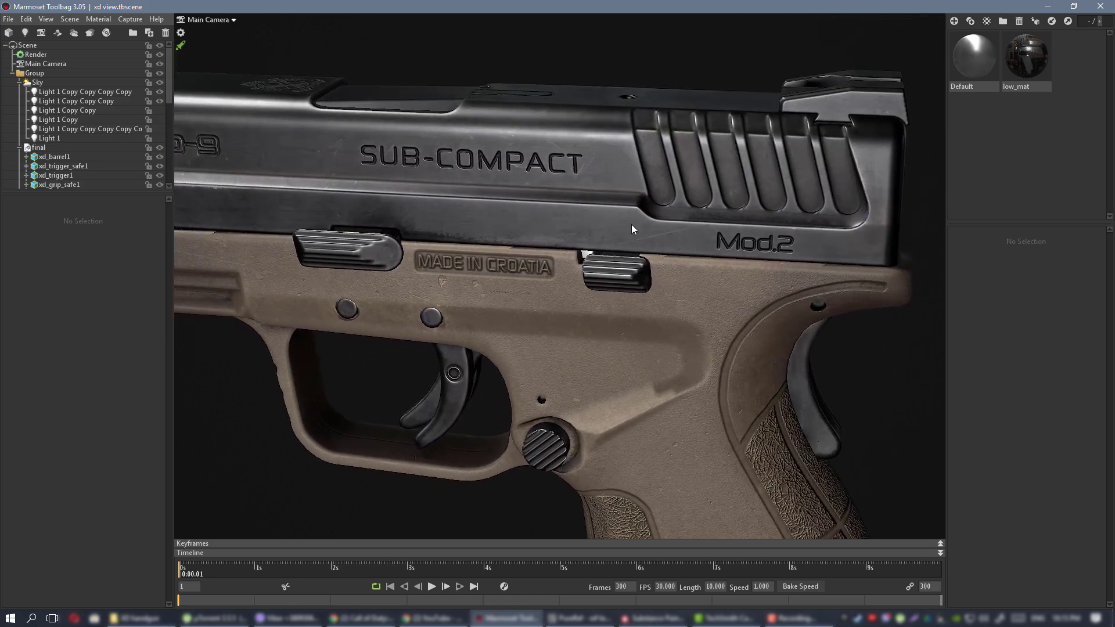
# Examine the slide's scratches and wear on the SPRINGFIELD ARMORY side up close and from a distance.
pyautogui.moveTo(593, 218); pyautogui.dragTo(503, 203)
pyautogui.scroll(4, 501, 197)
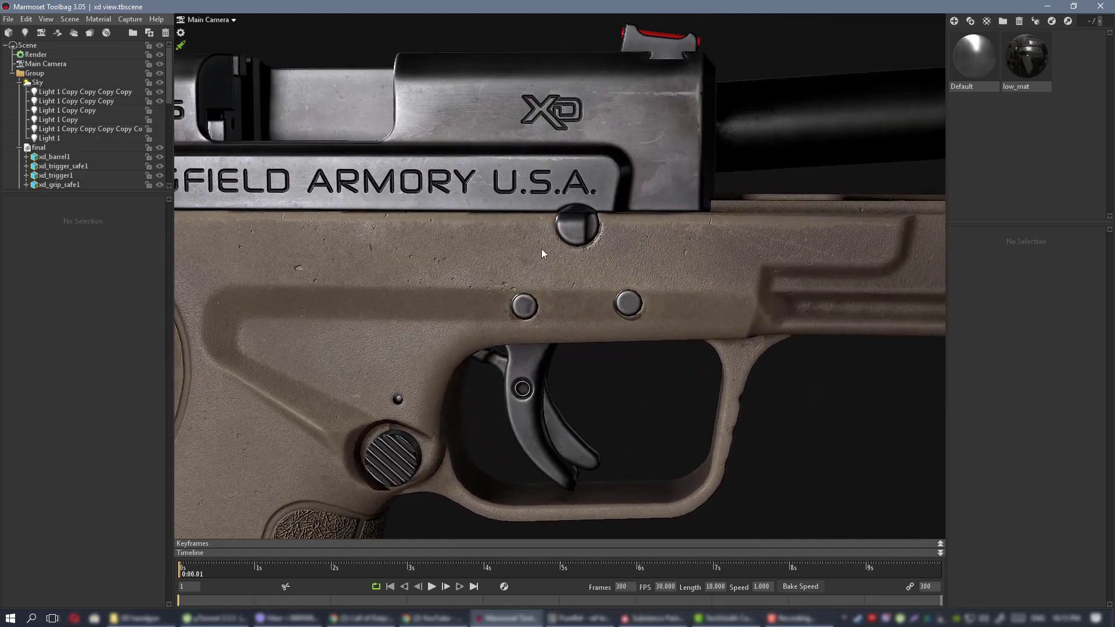
pyautogui.scroll(-4, 556, 249)
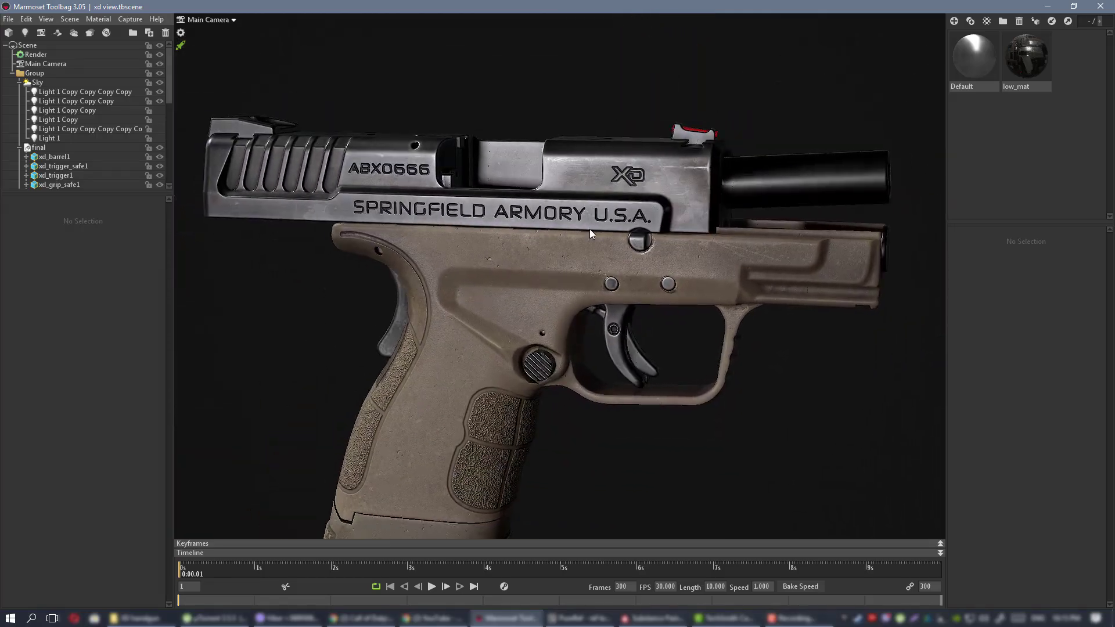
pyautogui.scroll(4, 589, 229)
pyautogui.scroll(-1, 611, 238)
pyautogui.moveTo(593, 228); pyautogui.dragTo(552, 198)
pyautogui.scroll(-2, 601, 202)
pyautogui.scroll(5, 568, 218)
pyautogui.scroll(-3, 475, 202)
pyautogui.scroll(-2, 441, 189)
# Reframe the whole pistol and review the slide and grip materials under different viewing angles.
pyautogui.moveTo(441, 189); pyautogui.dragTo(546, 178)
pyautogui.click(597, 169)
pyautogui.press('f')
pyautogui.click(561, 156)
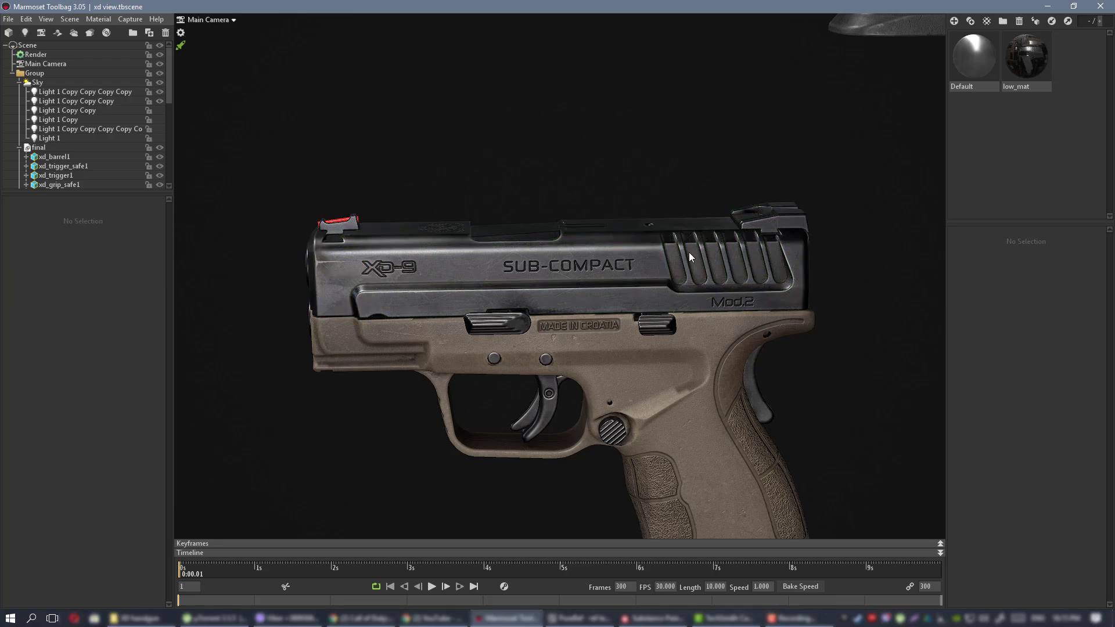
pyautogui.scroll(-3, 629, 213)
pyautogui.moveTo(629, 214); pyautogui.dragTo(544, 120)
pyautogui.scroll(2, 522, 225)
pyautogui.scroll(2, 650, 113)
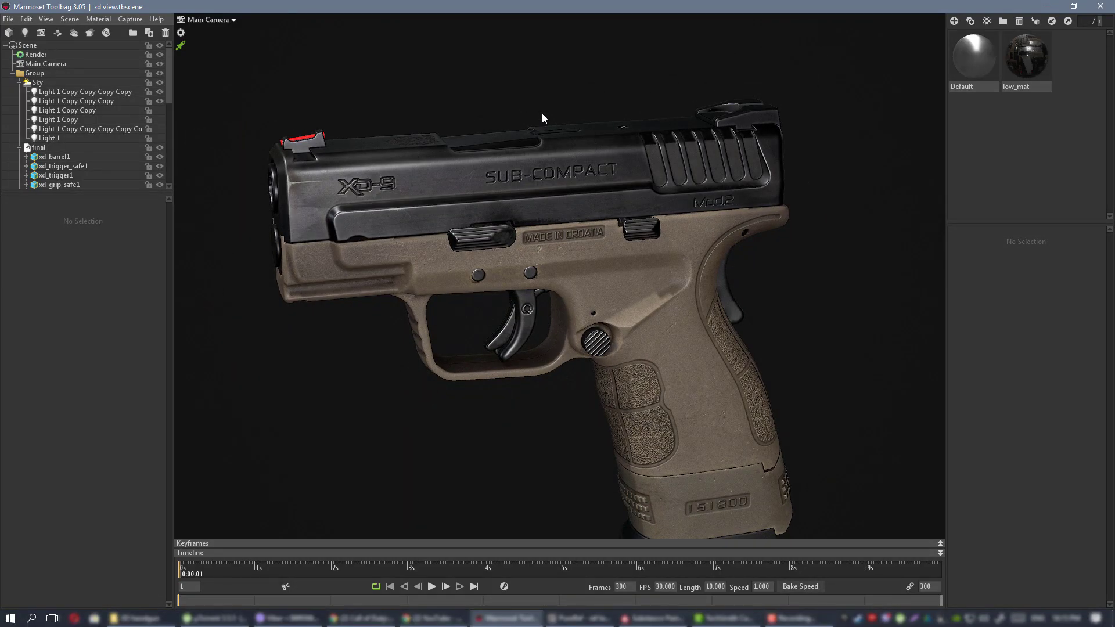
pyautogui.moveTo(585, 182); pyautogui.dragTo(661, 215)
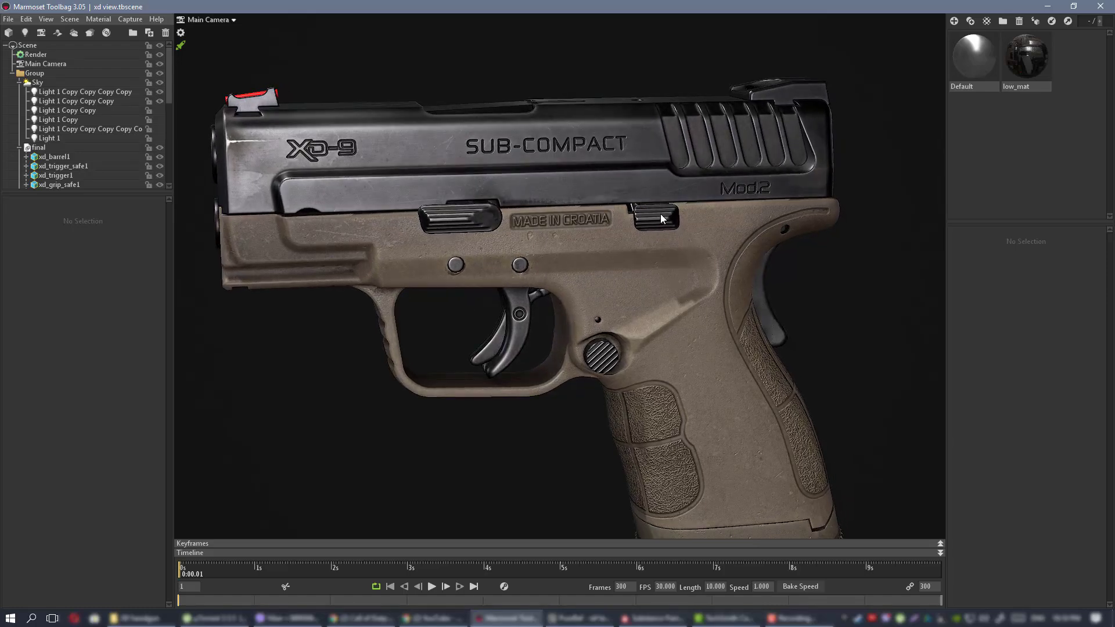
# Switch back to Substance Painter and compare the slide with the real slide photos on the PureRef reference board.
pyautogui.hotkey('alt', 'Tab')
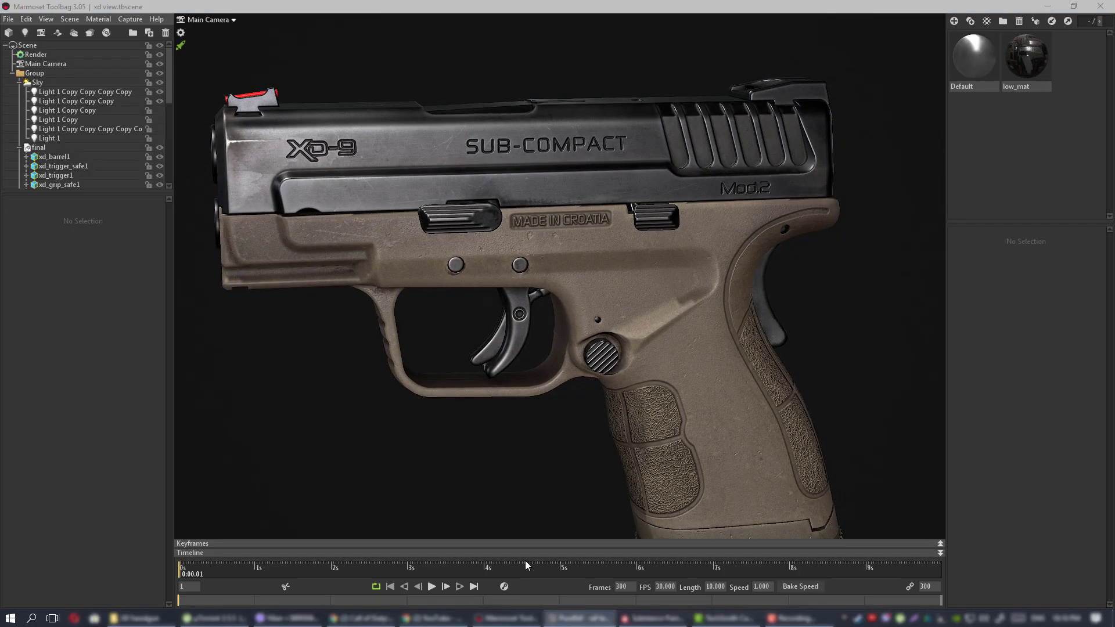
pyautogui.click(651, 620)
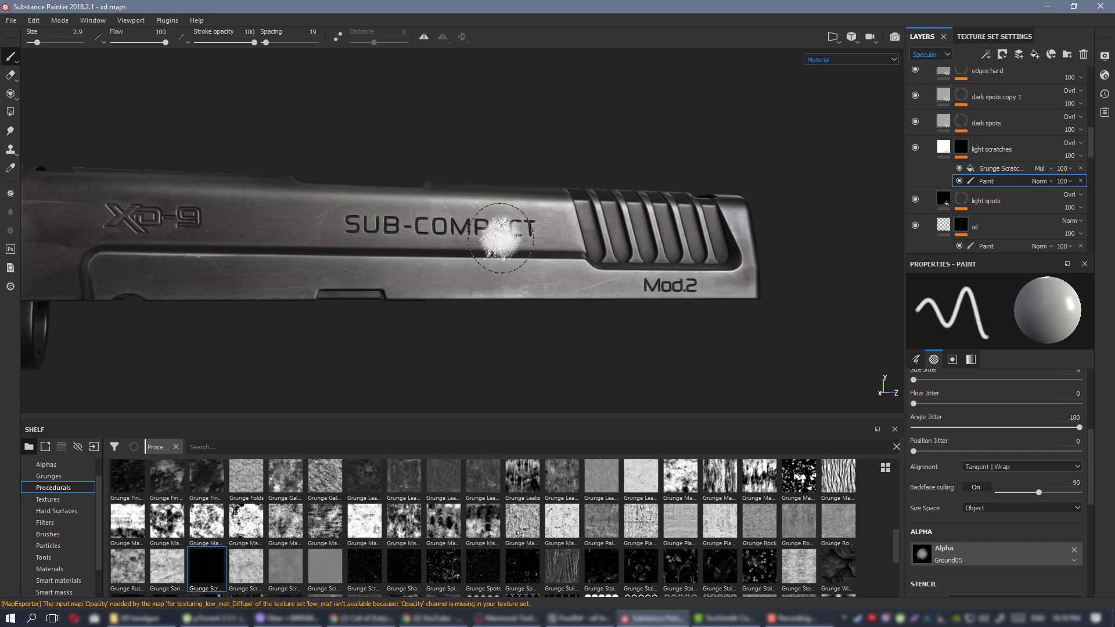
pyautogui.keyDown('alt'); pyautogui.moveTo(334, 197); pyautogui.dragTo(583, 212); pyautogui.keyUp('alt')
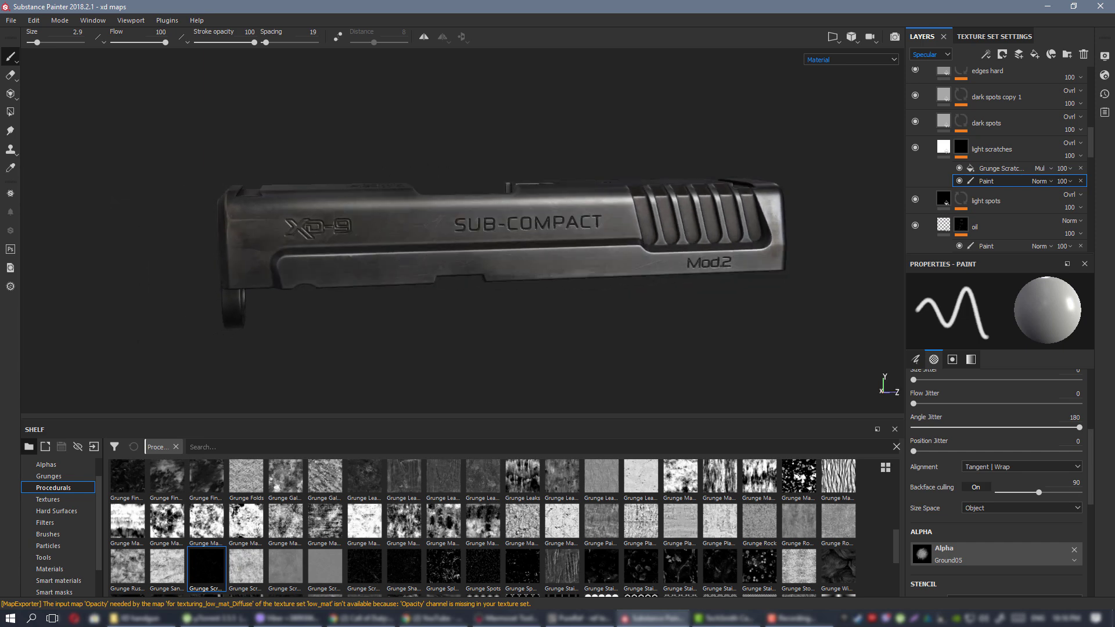
pyautogui.hotkey('alt', 'Tab')
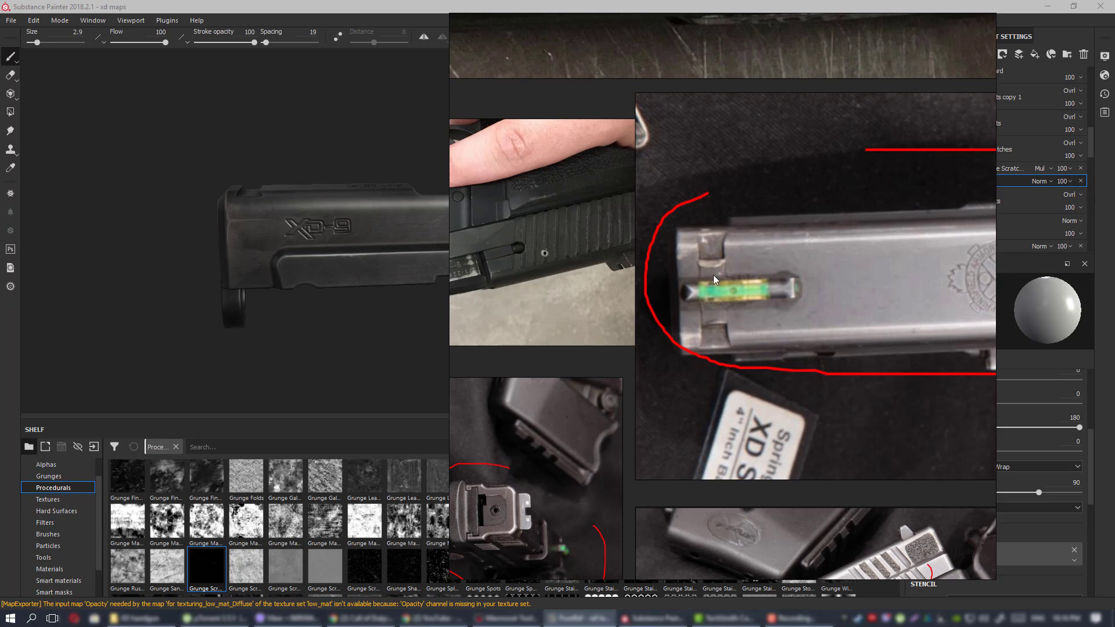
pyautogui.scroll(-3, 713, 274)
pyautogui.moveTo(801, 339); pyautogui.dragTo(434, 280, button='middle')
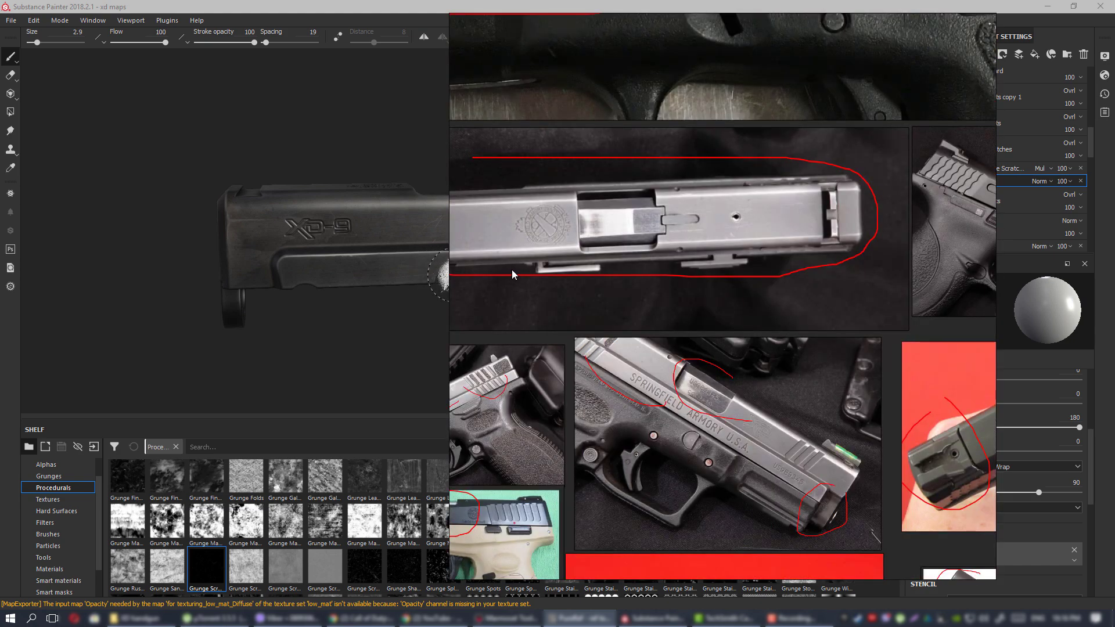
pyautogui.moveTo(512, 273); pyautogui.dragTo(746, 250, button='middle')
pyautogui.scroll(2, 738, 223)
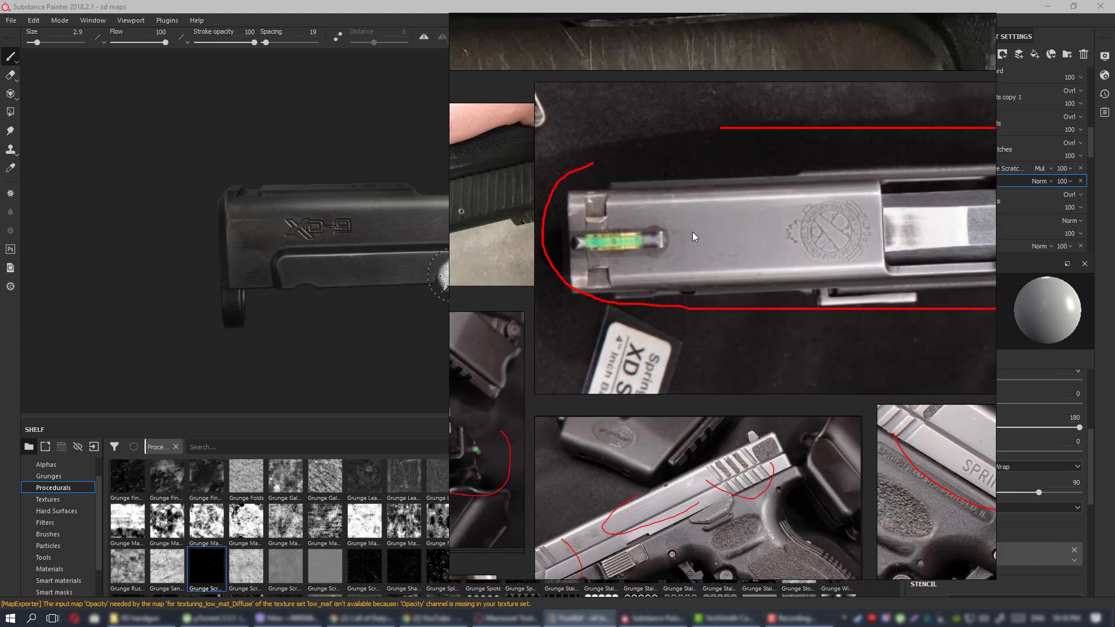
# Return to Substance Painter, bring the tan grip frame into view, and collapse the metal layer group.
pyautogui.hotkey('alt', 'Tab')
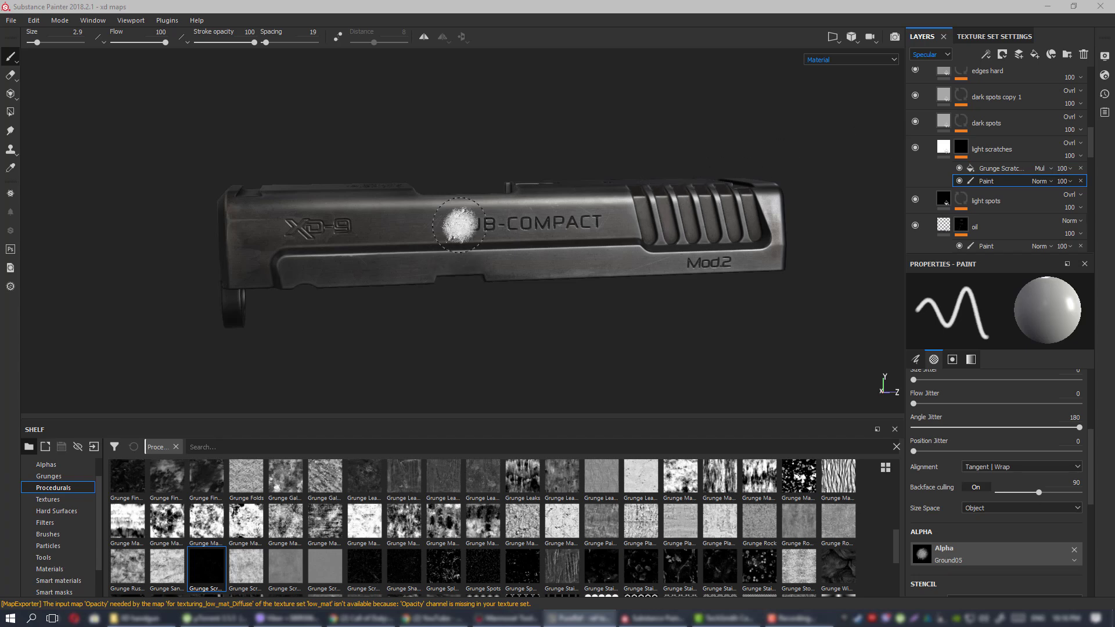
pyautogui.keyDown('alt'); pyautogui.moveTo(551, 277); pyautogui.dragTo(104, 195, button='right'); pyautogui.keyUp('alt')
pyautogui.moveTo(436, 319)
pyautogui.keyDown('alt'); pyautogui.mouseDown(button='middle')
pyautogui.moveTo(274, 232)
pyautogui.moveTo(656, 205)
pyautogui.mouseUp(button='middle'); pyautogui.keyUp('alt')
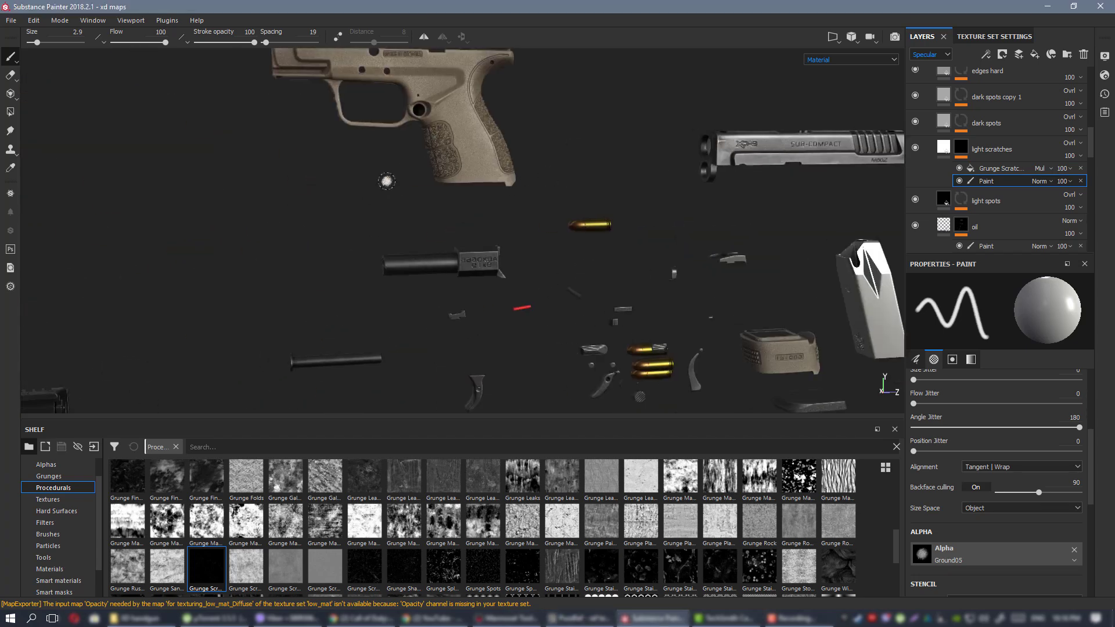
pyautogui.keyDown('alt'); pyautogui.moveTo(384, 180); pyautogui.dragTo(492, 285, button='middle'); pyautogui.keyUp('alt')
pyautogui.keyDown('alt'); pyautogui.moveTo(514, 178); pyautogui.dragTo(711, 318, button='right'); pyautogui.keyUp('alt')
pyautogui.moveTo(557, 213)
pyautogui.keyDown('alt'); pyautogui.mouseDown()
pyautogui.moveTo(569, 174)
pyautogui.moveTo(538, 204)
pyautogui.mouseUp(); pyautogui.keyUp('alt')
pyautogui.keyDown('alt'); pyautogui.moveTo(610, 260); pyautogui.dragTo(563, 264, button='middle'); pyautogui.keyUp('alt')
pyautogui.scroll(10, 977, 145)
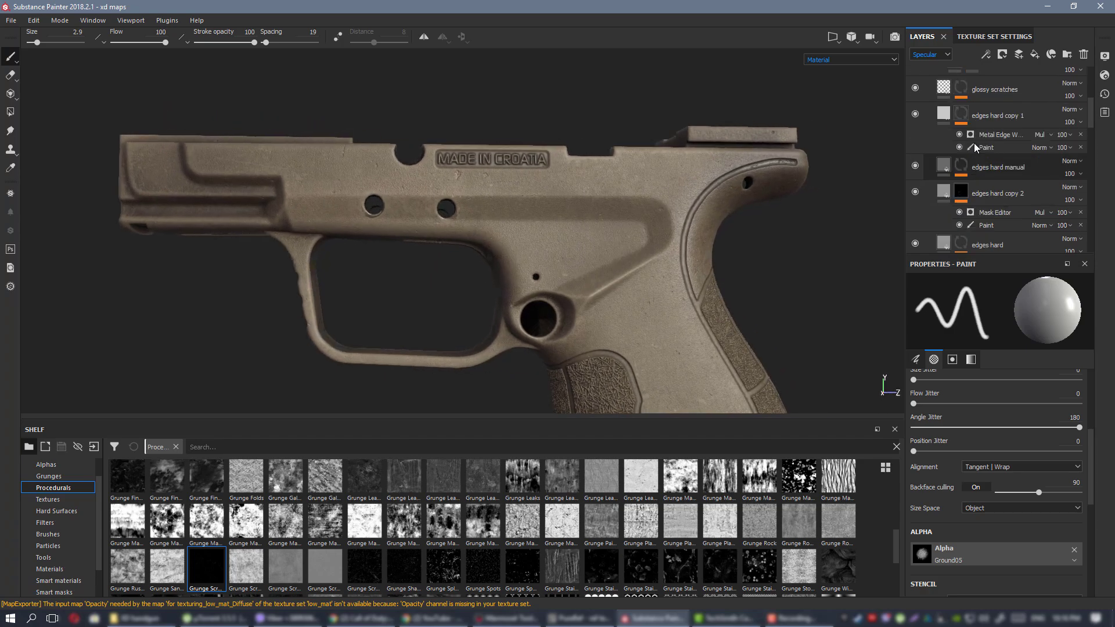
pyautogui.click(929, 184)
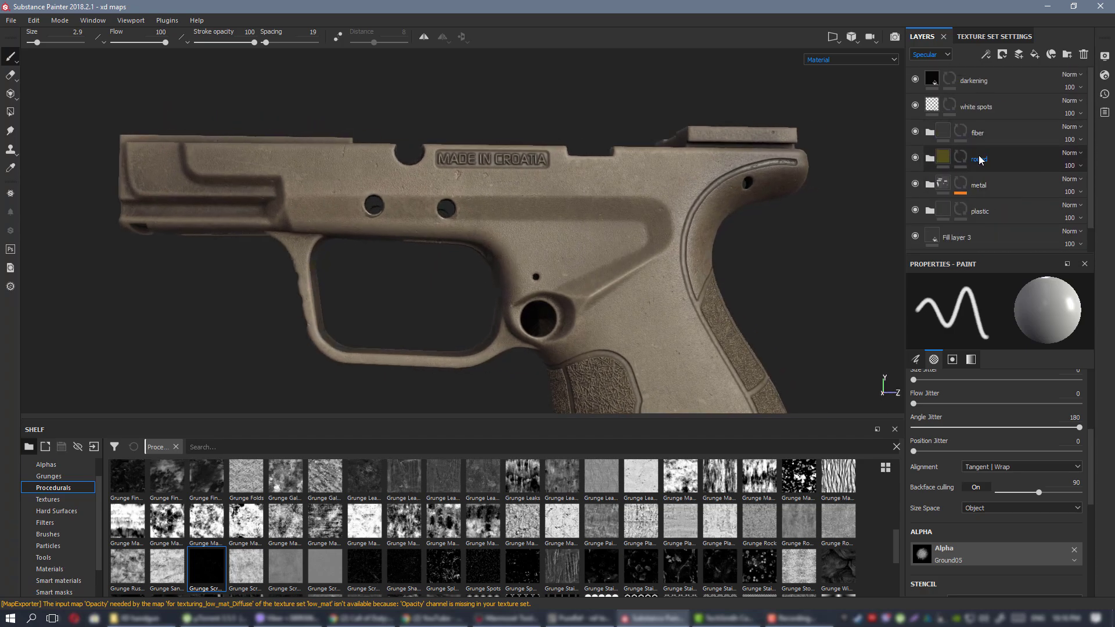
# Expand the plastic group and locate its dirt sharp folder.
pyautogui.click(938, 216)
pyautogui.scroll(-5, 981, 154)
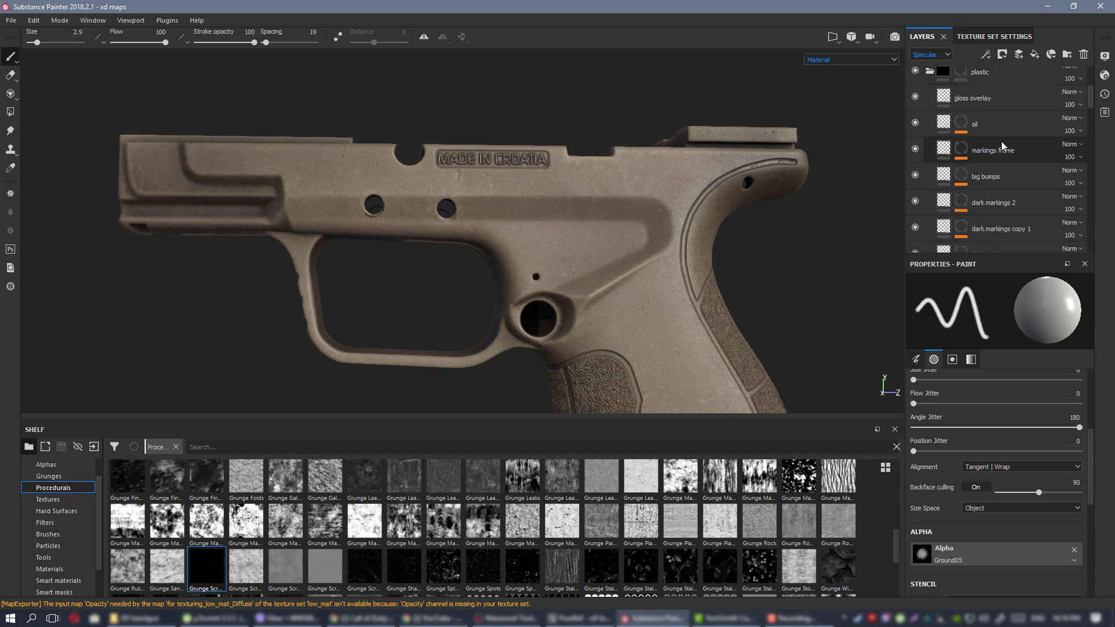
pyautogui.scroll(-1, 1003, 145)
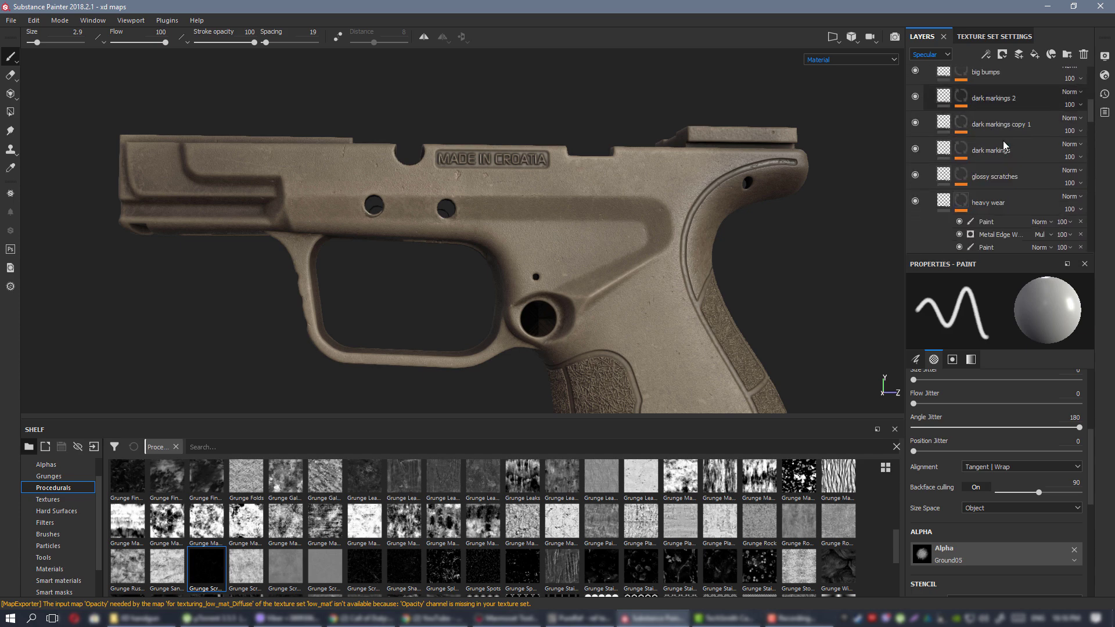
pyautogui.scroll(-3, 1033, 140)
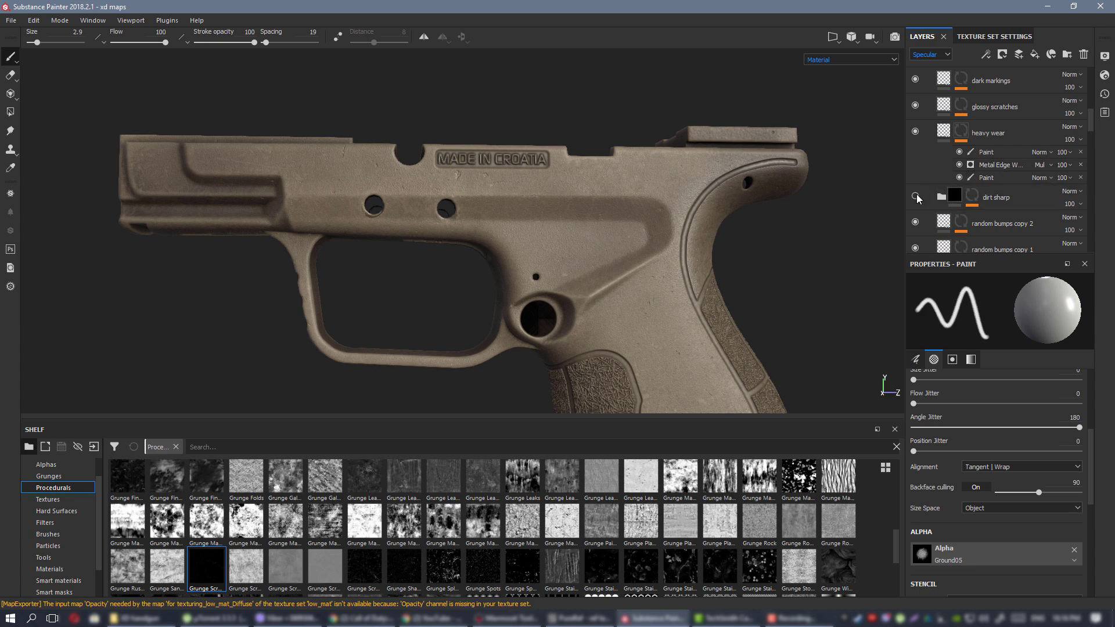
pyautogui.click(994, 199)
pyautogui.rightClick(995, 199)
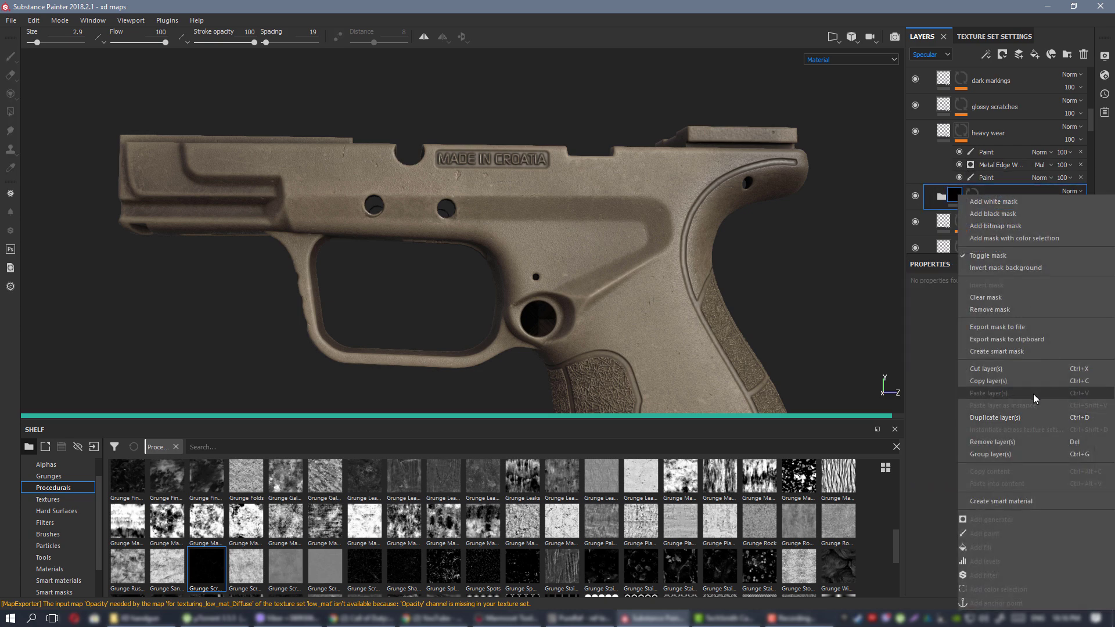
pyautogui.click(1022, 421)
pyautogui.hotkey('ctrl', 'd')
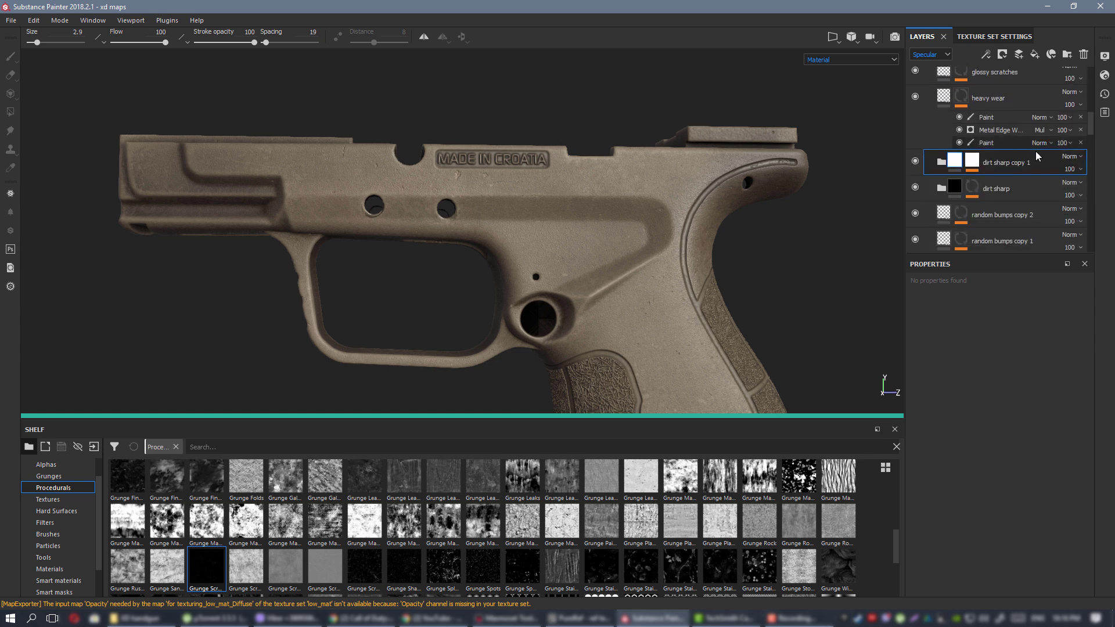
pyautogui.click(1020, 188)
pyautogui.hotkey('ctrl', 'z')
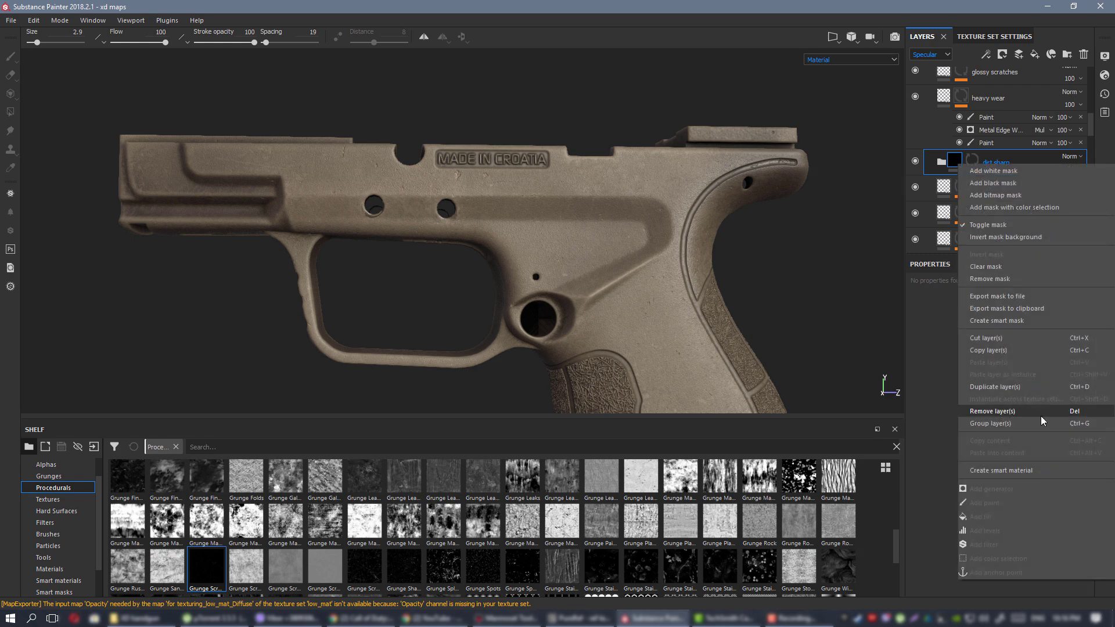
# Copy the plastic group's dirt sharp folder and paste it above the glossy scratches layer in the metal group.
pyautogui.click(1020, 351)
pyautogui.scroll(6, 1026, 197)
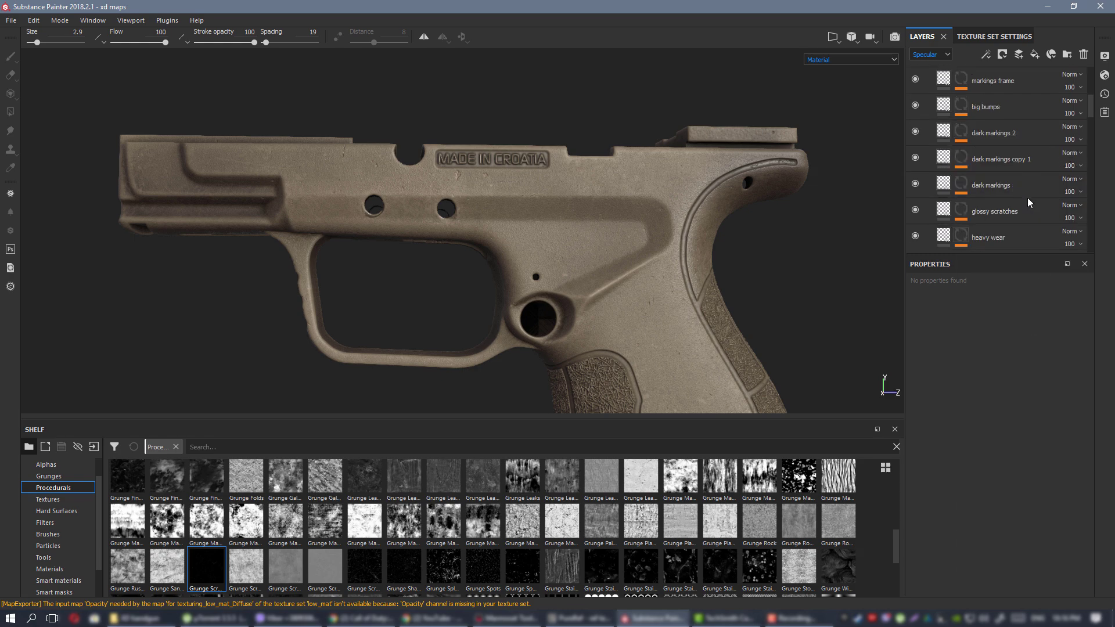
pyautogui.click(929, 211)
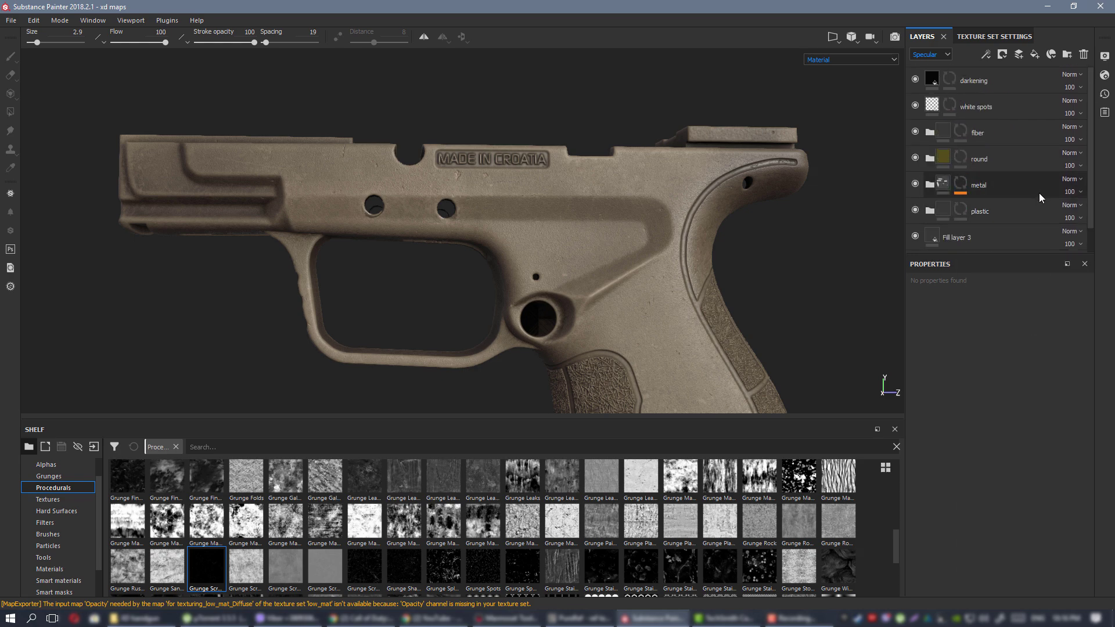
pyautogui.click(930, 185)
pyautogui.scroll(-3, 977, 169)
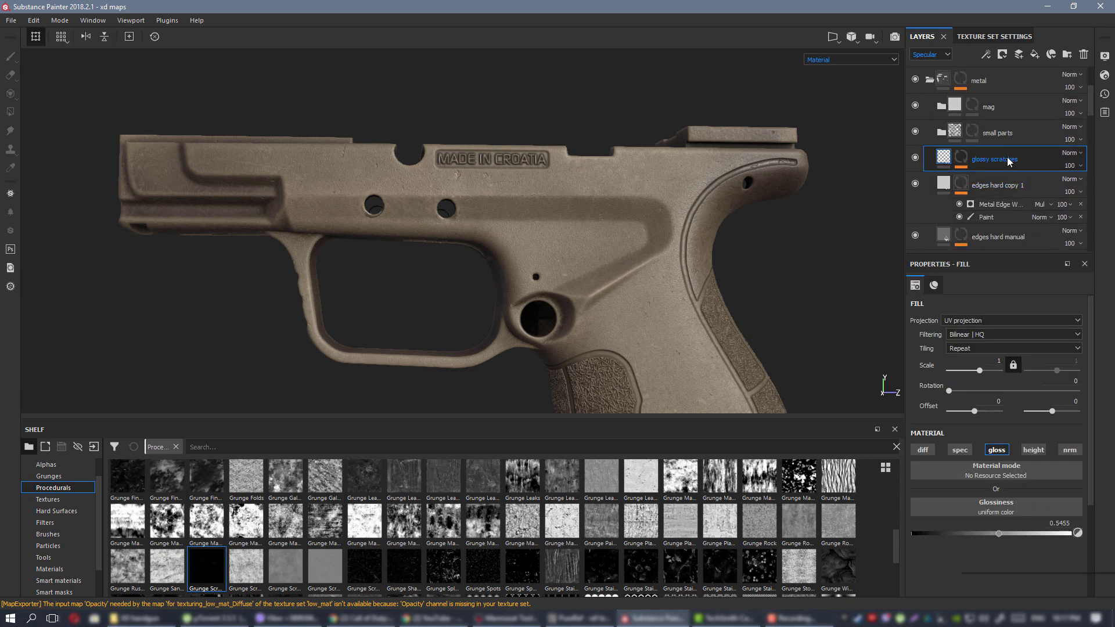
pyautogui.rightClick(1007, 156)
pyautogui.click(1018, 144)
pyautogui.click(1018, 159)
pyautogui.rightClick(1019, 158)
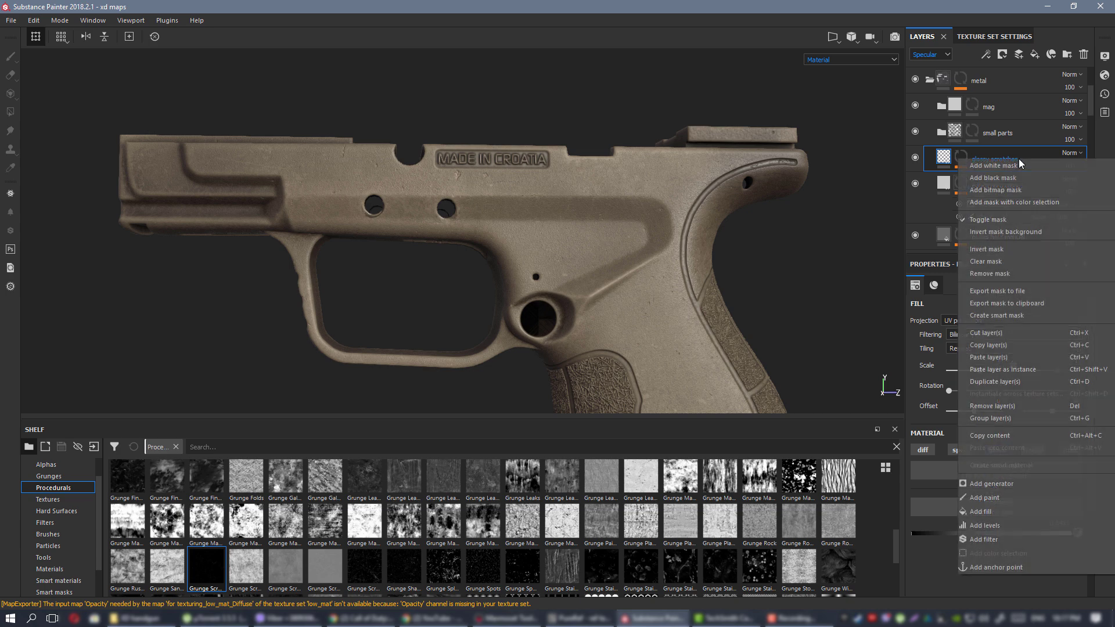
pyautogui.click(987, 357)
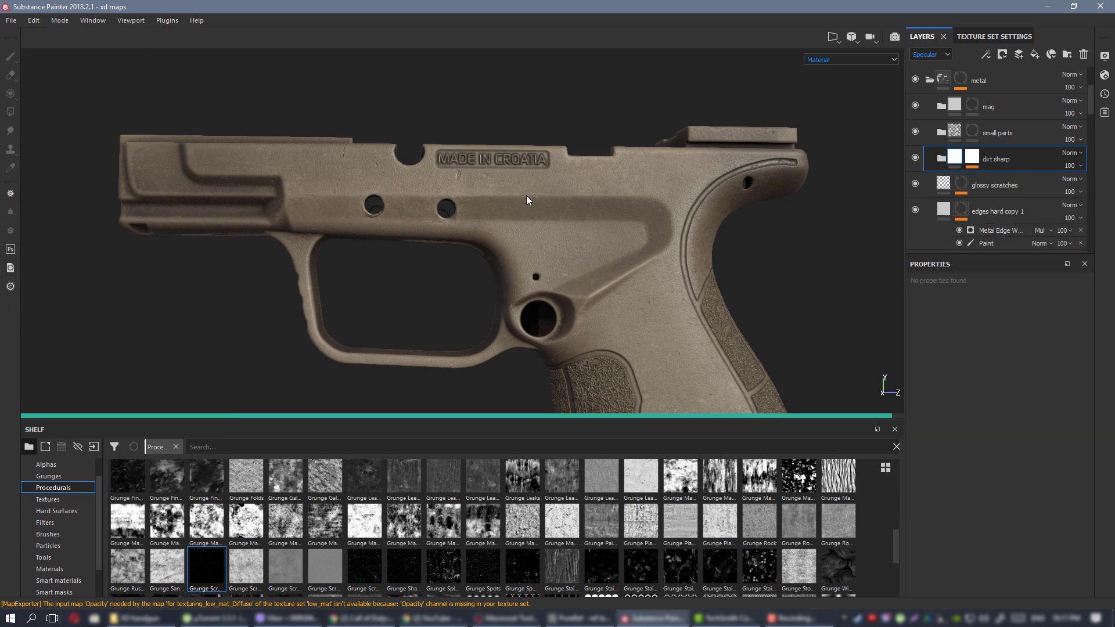
# Show only the mask of the pasted dirt sharp folder on the pistol slide and expand the folder's contents.
pyautogui.scroll(-5, 623, 233)
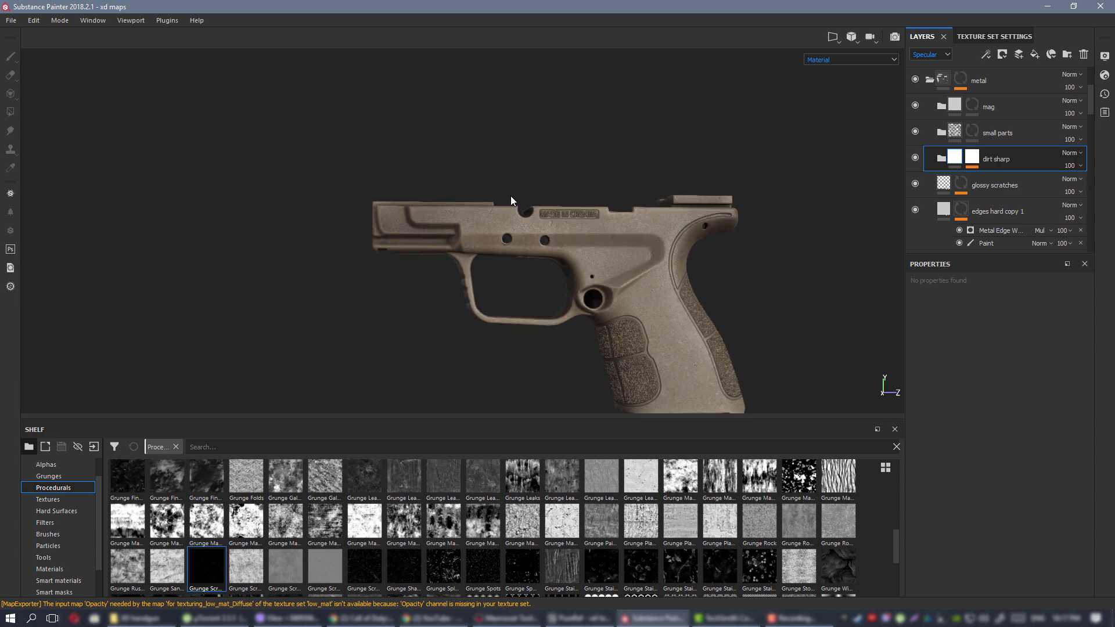
pyautogui.keyDown('alt'); pyautogui.moveTo(653, 232); pyautogui.dragTo(391, 70, button='middle'); pyautogui.keyUp('alt')
pyautogui.keyDown('alt'); pyautogui.moveTo(434, 157); pyautogui.dragTo(550, 4, button='middle'); pyautogui.keyUp('alt')
pyautogui.keyDown('alt'); pyautogui.moveTo(575, 292); pyautogui.dragTo(496, 121, button='middle'); pyautogui.keyUp('alt')
pyautogui.keyDown('alt'); pyautogui.moveTo(486, 307); pyautogui.dragTo(468, 172, button='middle'); pyautogui.keyUp('alt')
pyautogui.scroll(10, 469, 176)
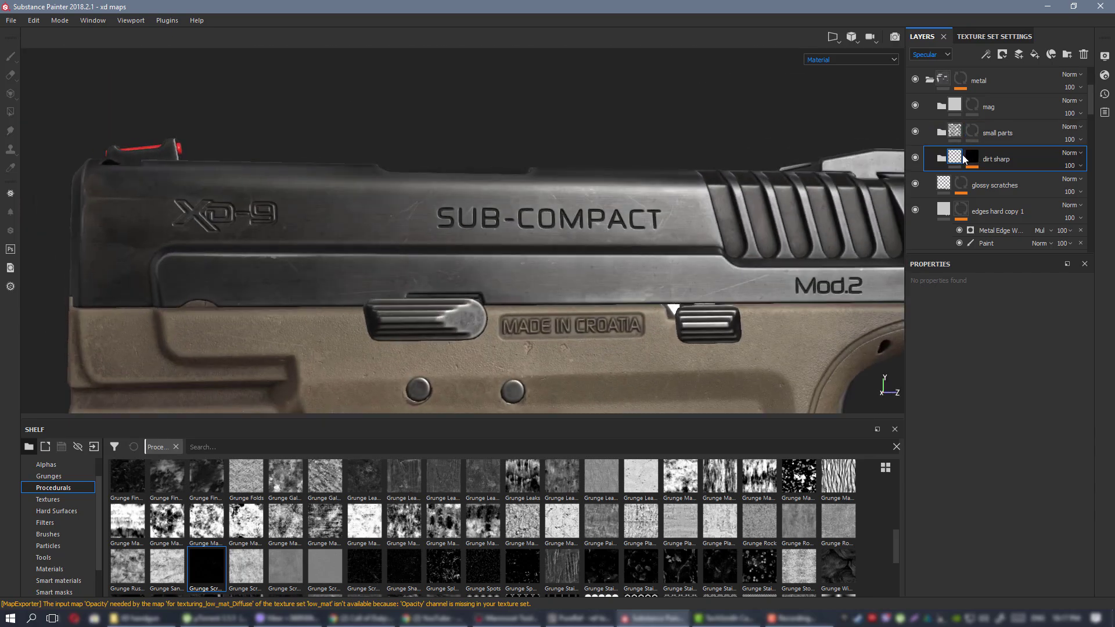
pyautogui.keyDown('alt'); pyautogui.click(971, 157); pyautogui.keyUp('alt')
pyautogui.scroll(-5, 639, 258)
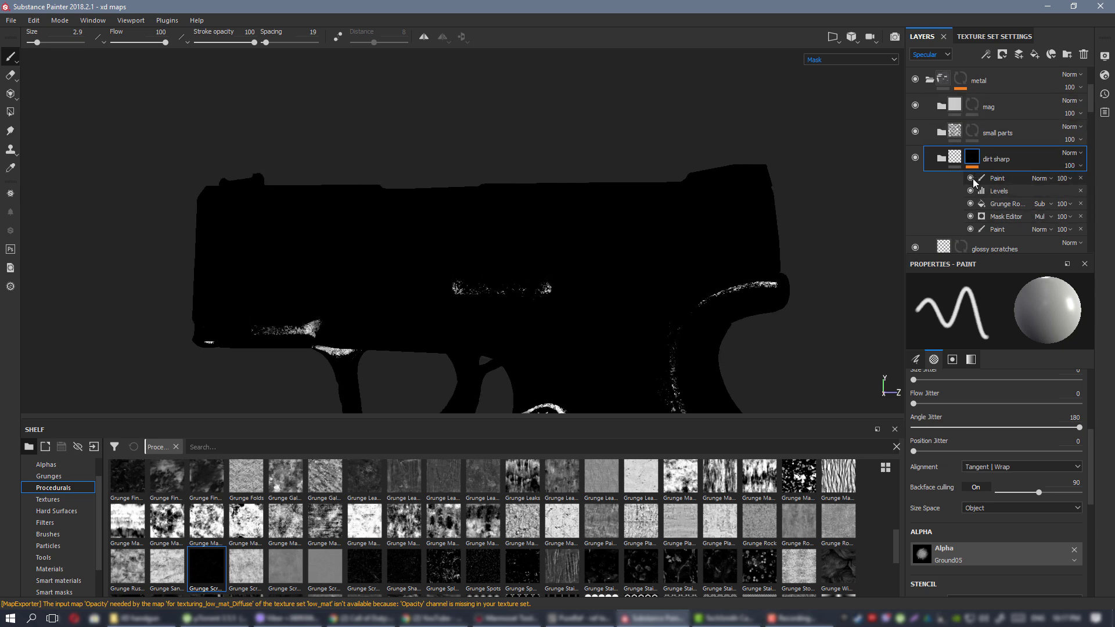
pyautogui.scroll(-1, 985, 168)
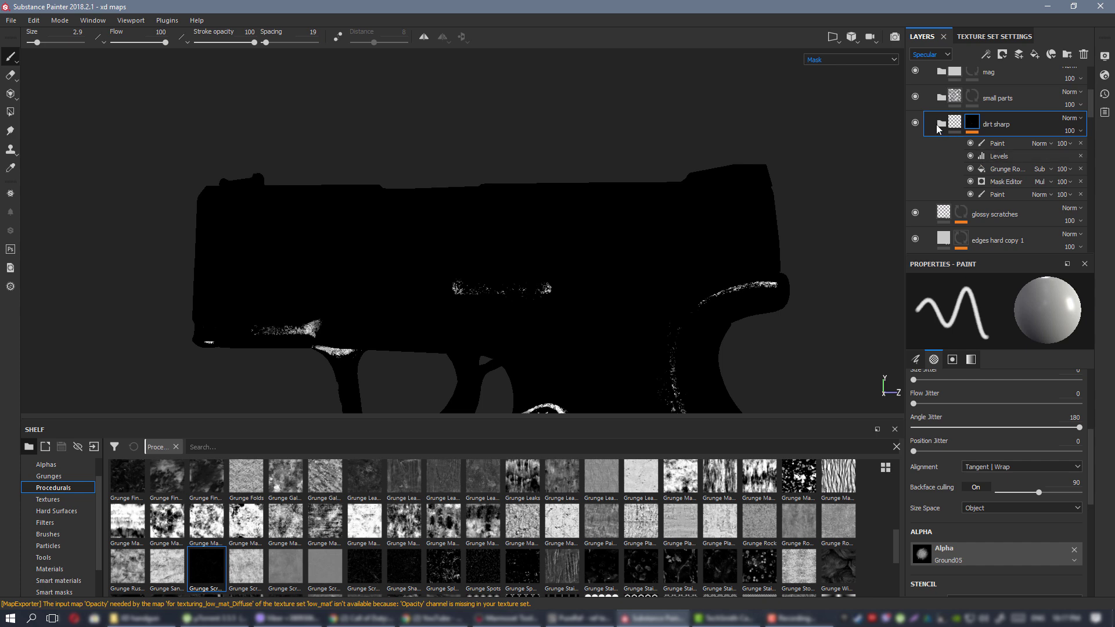
pyautogui.click(939, 126)
pyautogui.scroll(-1, 953, 144)
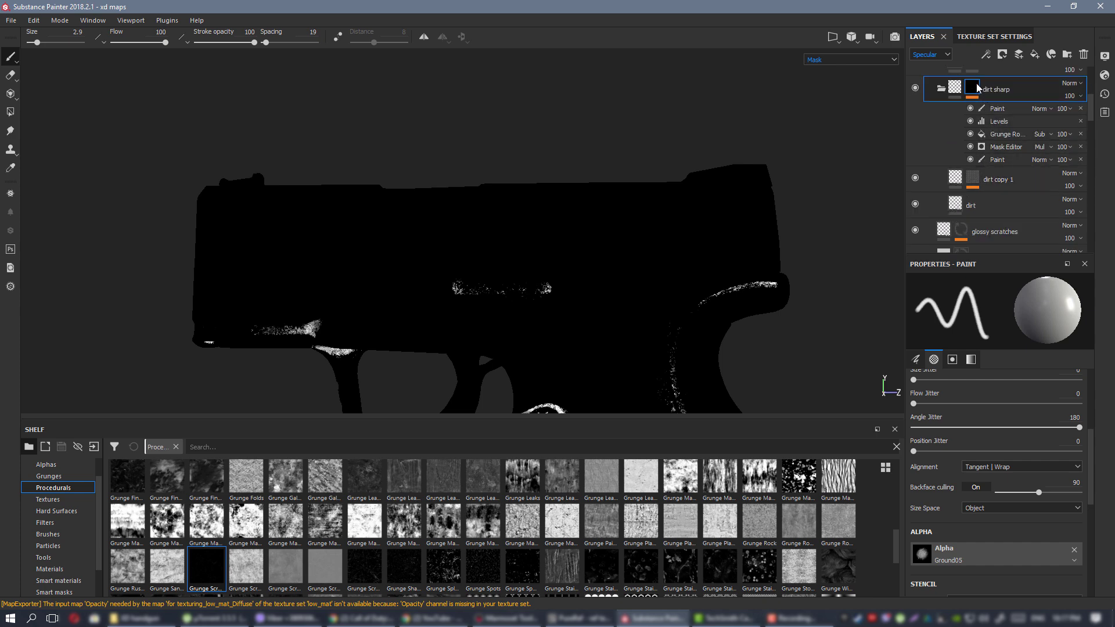
# Delete the lowest Paint effect from the dirt sharp mask and set the Mask Editor's blending mode to Normal.
pyautogui.moveTo(977, 88)
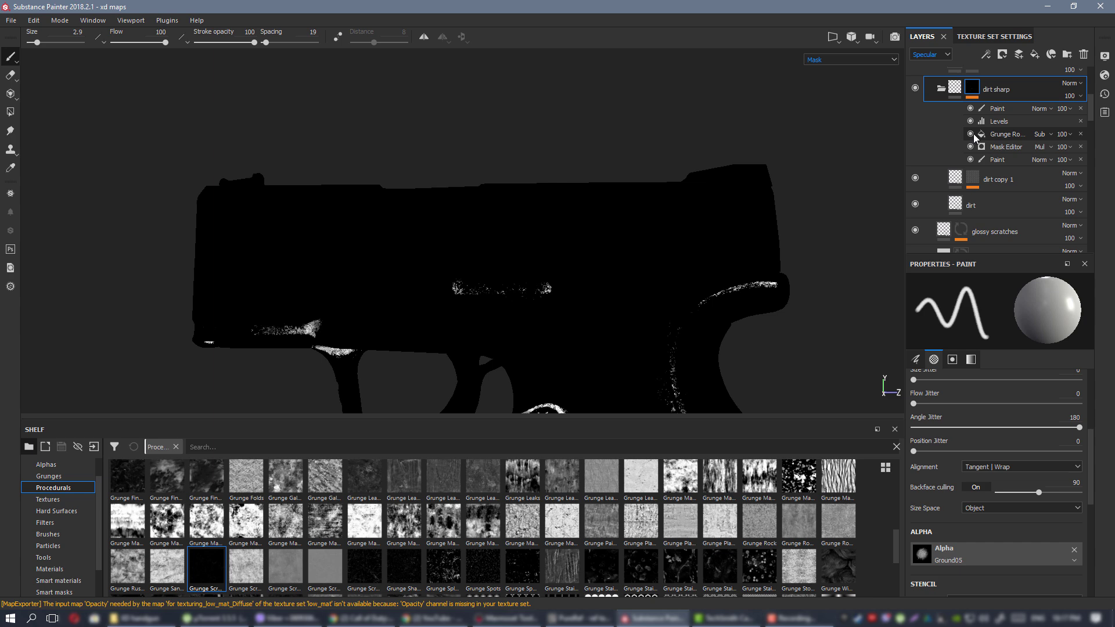
pyautogui.click(1080, 159)
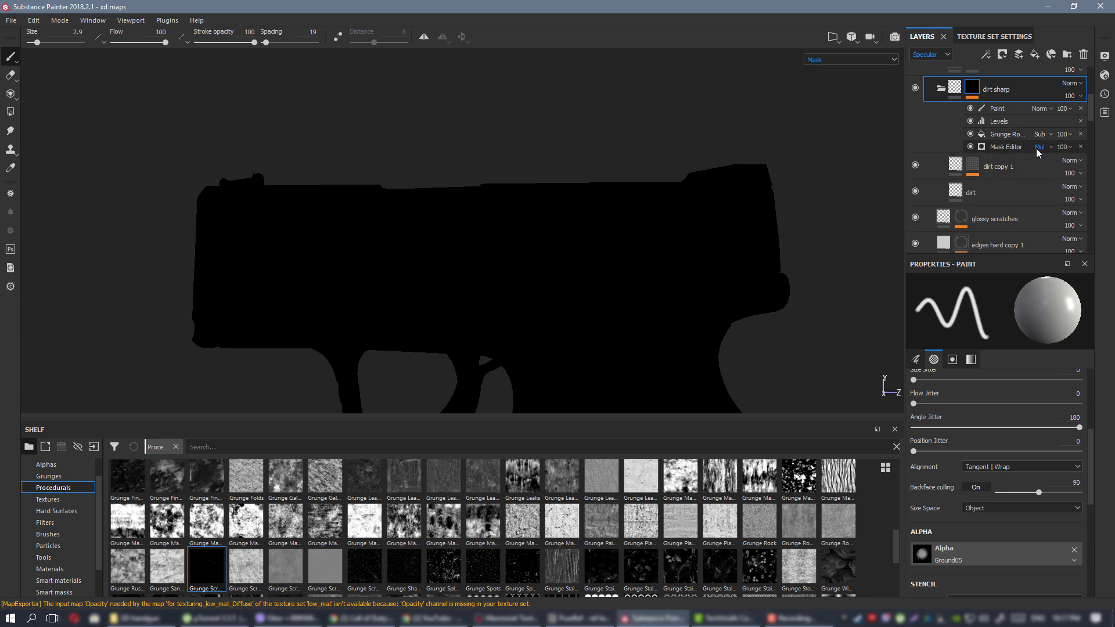
pyautogui.click(1038, 147)
pyautogui.click(1045, 155)
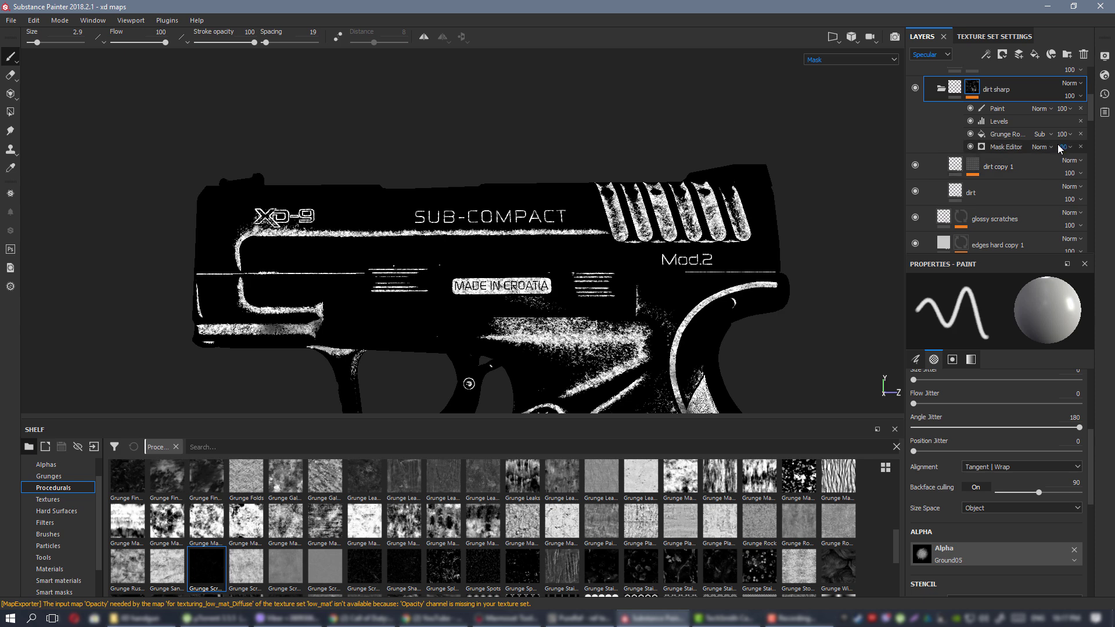
# Return to the material view and inspect the dirt on the slide's rear serrations.
pyautogui.press('m')
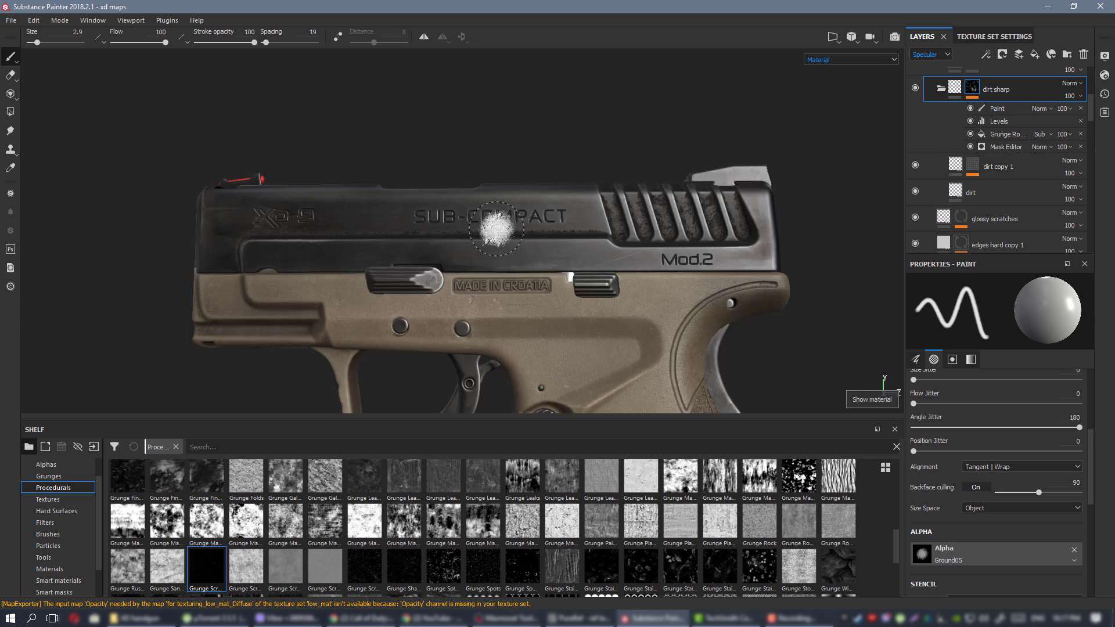
pyautogui.keyDown('alt'); pyautogui.moveTo(504, 232); pyautogui.dragTo(667, 278, button='right'); pyautogui.keyUp('alt')
pyautogui.keyDown('alt'); pyautogui.moveTo(667, 278); pyautogui.dragTo(424, 274, button='middle'); pyautogui.keyUp('alt')
pyautogui.keyDown('alt'); pyautogui.moveTo(627, 337); pyautogui.dragTo(685, 355, button='right'); pyautogui.keyUp('alt')
pyautogui.keyDown('alt'); pyautogui.moveTo(685, 355); pyautogui.dragTo(667, 291); pyautogui.keyUp('alt')
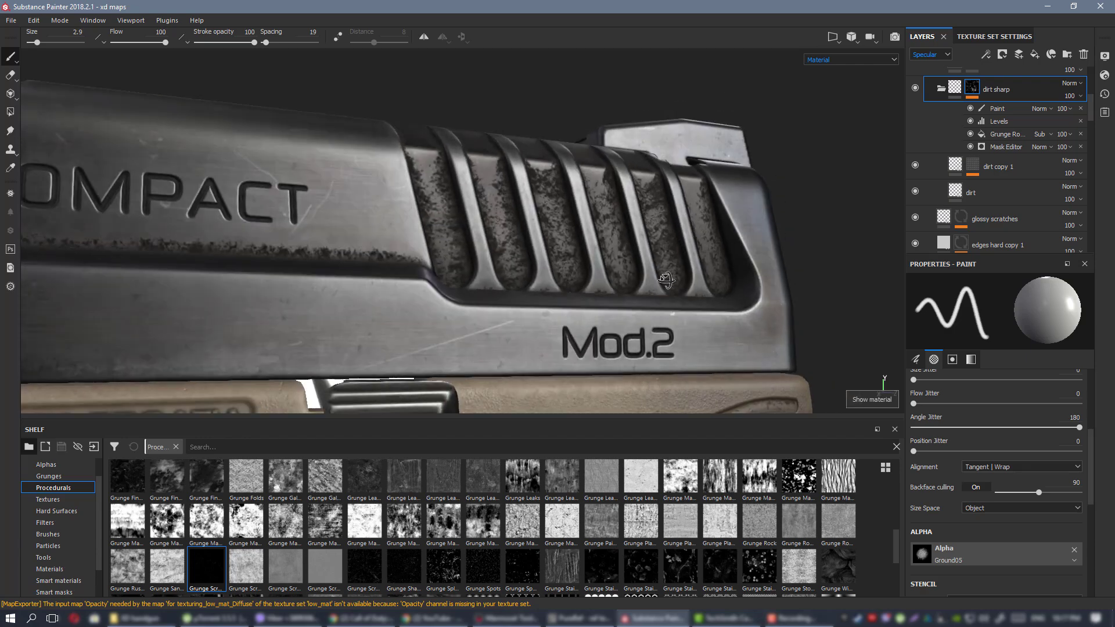
pyautogui.keyDown('alt'); pyautogui.moveTo(667, 286); pyautogui.dragTo(627, 250, button='right'); pyautogui.keyUp('alt')
pyautogui.keyDown('alt'); pyautogui.moveTo(627, 250); pyautogui.dragTo(645, 246); pyautogui.keyUp('alt')
# Turn off the diffuse and glossiness channels of the dirt copy 1 and dirt fill layers.
pyautogui.click(998, 166)
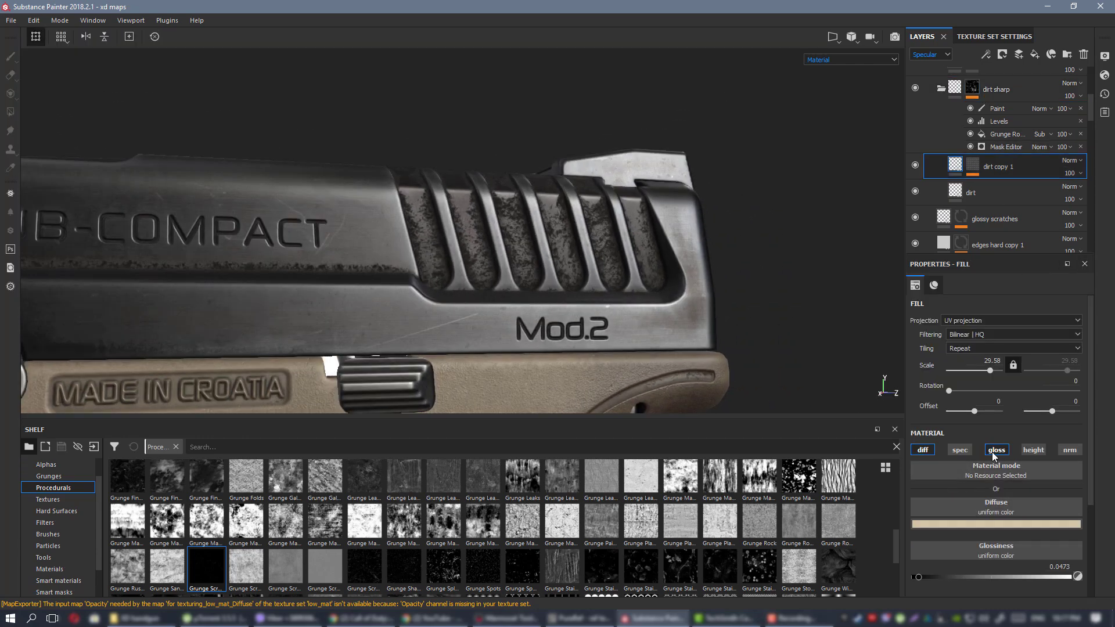
pyautogui.click(924, 449)
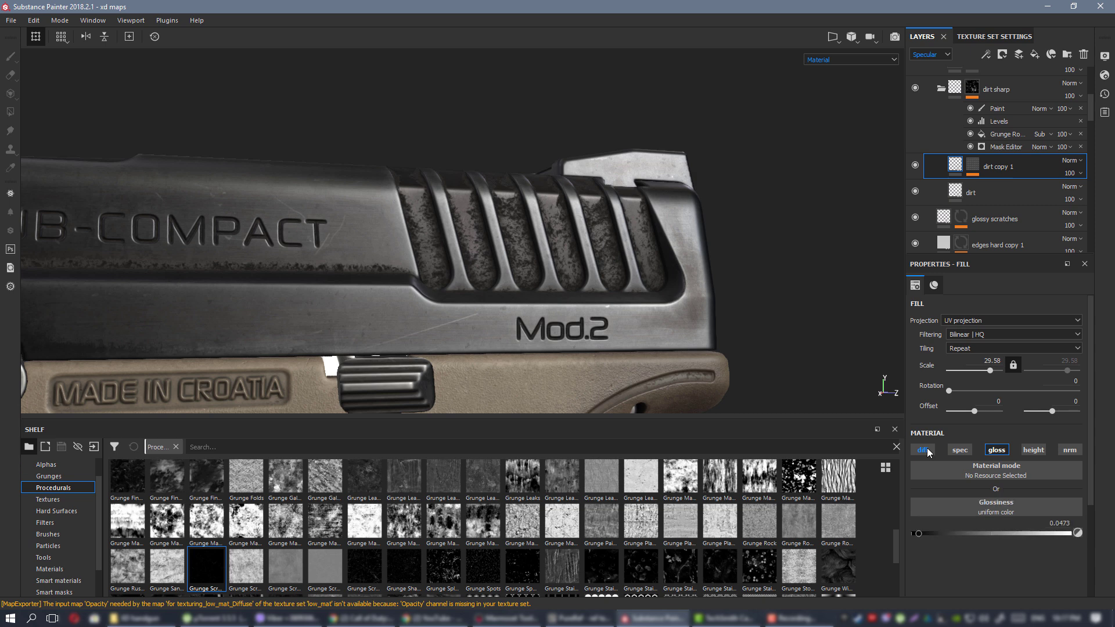
pyautogui.click(1002, 450)
pyautogui.click(998, 192)
pyautogui.click(998, 450)
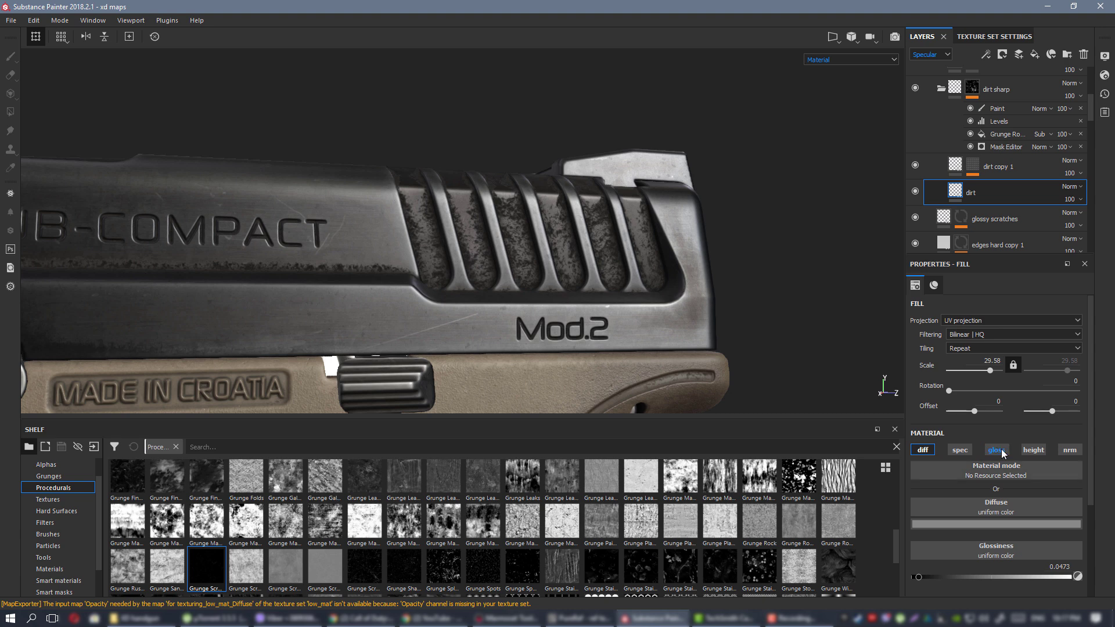
pyautogui.click(923, 450)
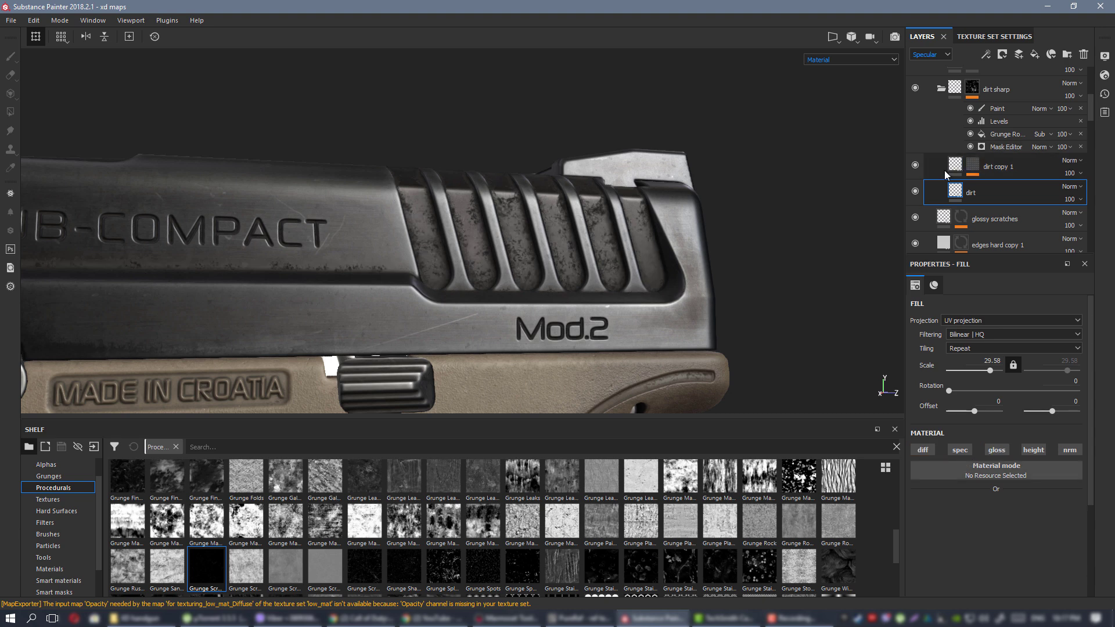
pyautogui.click(998, 167)
pyautogui.click(999, 449)
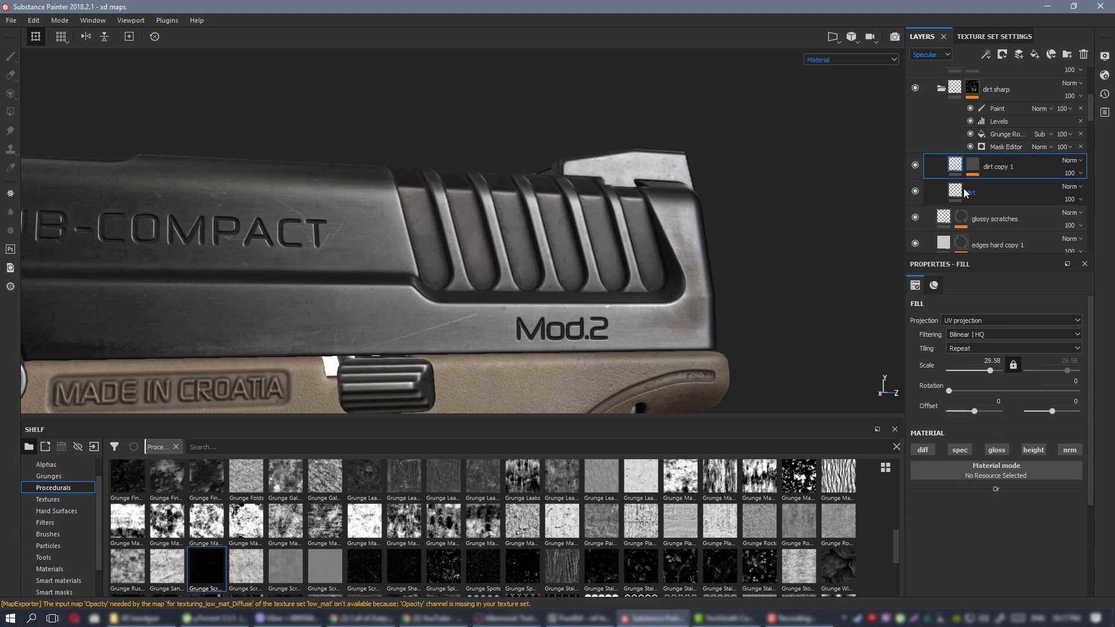
# Enable the glossiness channel on the dirt layer and set its glossiness to 0.3309.
pyautogui.click(998, 192)
pyautogui.click(996, 451)
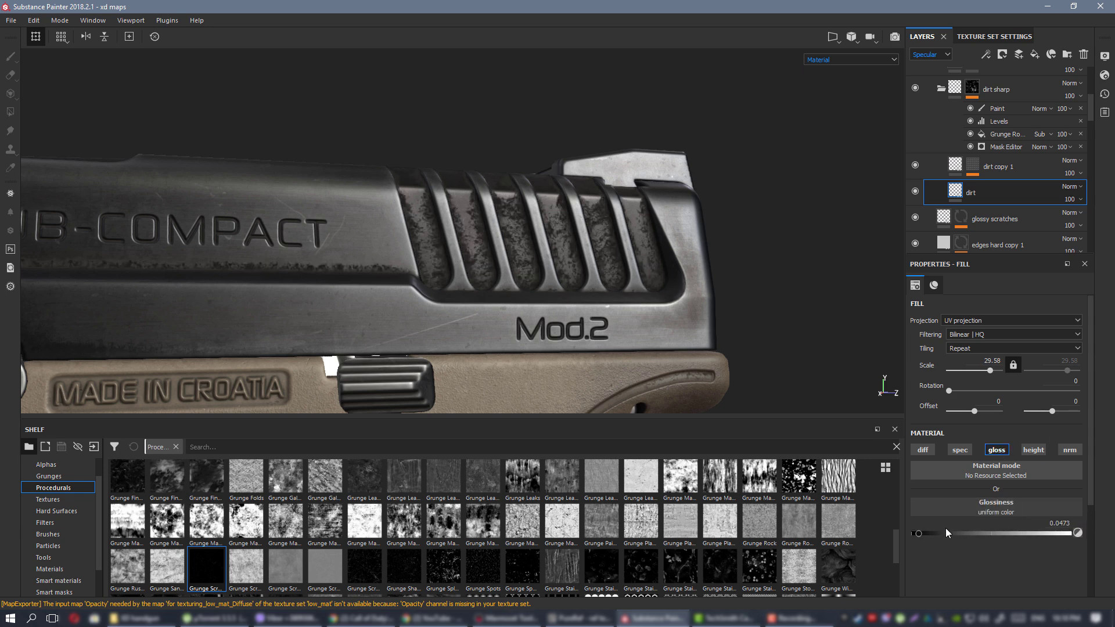
pyautogui.moveTo(945, 533); pyautogui.dragTo(964, 531)
# Enable the dirt layer's diffuse channel and set its colour to a dark reddish brown, RGB 0.020, 0.012, 0.012.
pyautogui.click(924, 450)
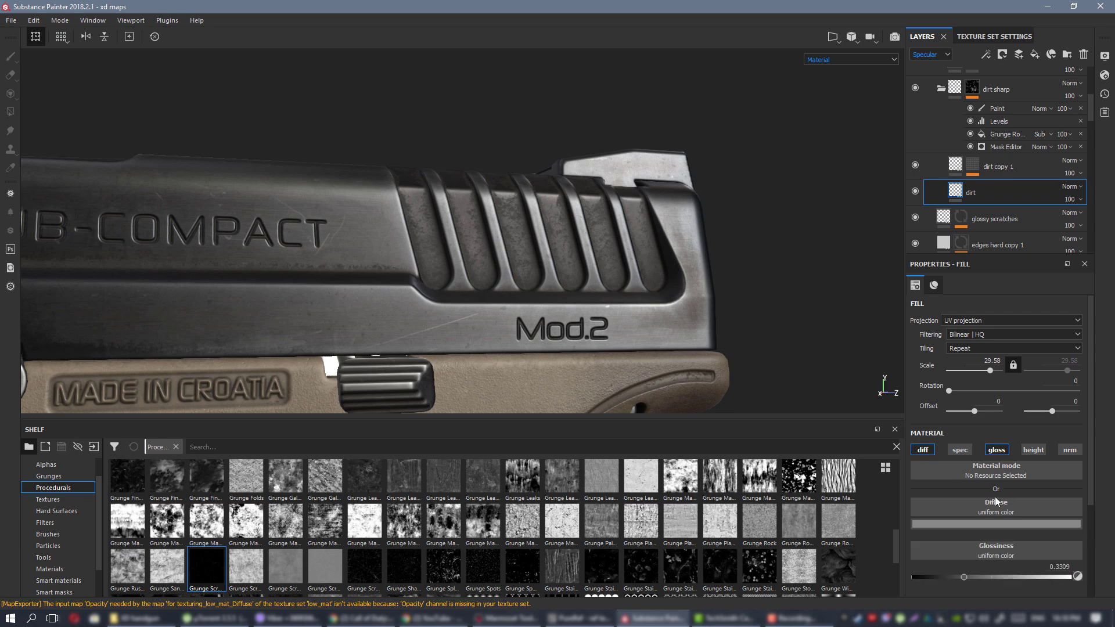
pyautogui.click(997, 524)
pyautogui.moveTo(994, 459); pyautogui.dragTo(971, 486)
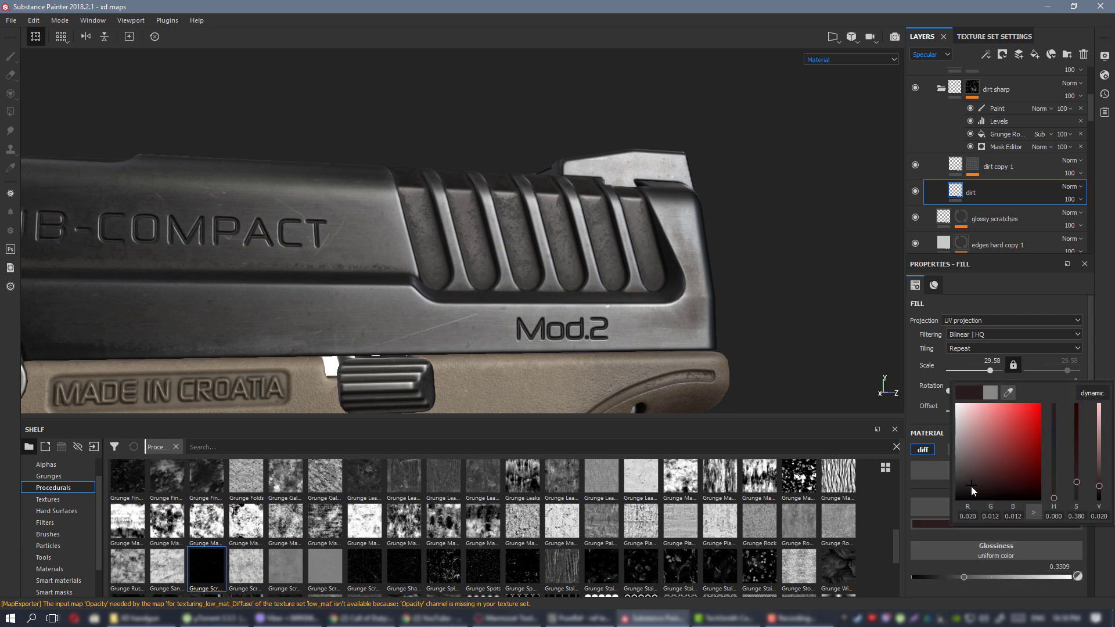
pyautogui.click(571, 281)
# Enable only the glossiness channel on the dirt copy 1 layer and set its glossiness to 0.36.
pyautogui.scroll(-2, 340, 255)
pyautogui.keyDown('alt'); pyautogui.moveTo(340, 256); pyautogui.dragTo(664, 239, button='middle'); pyautogui.keyUp('alt')
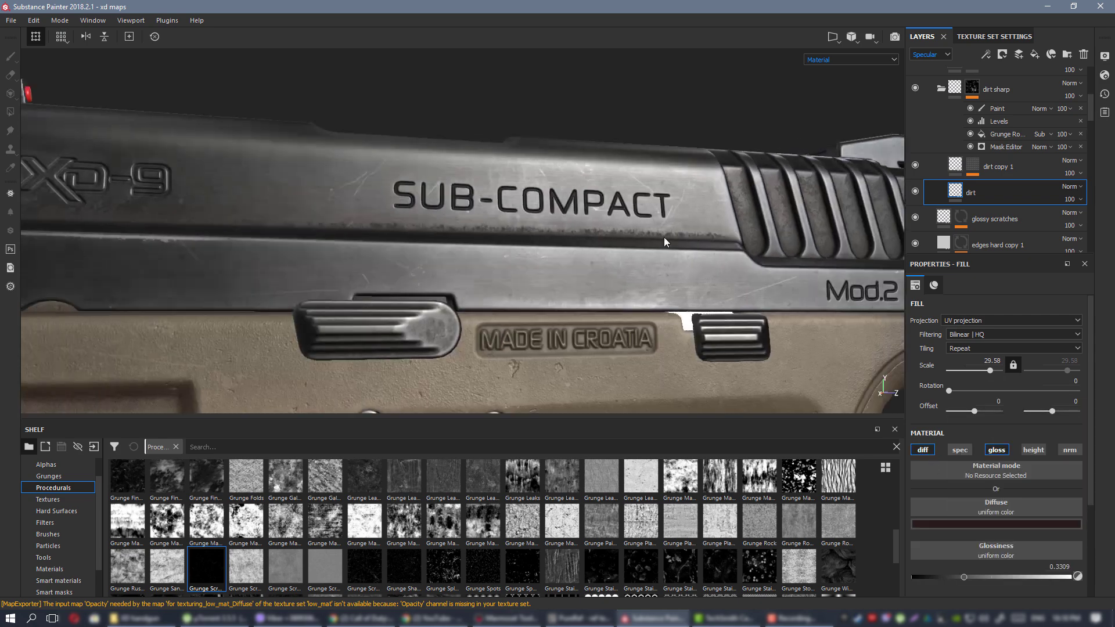
pyautogui.keyDown('alt'); pyautogui.moveTo(665, 238); pyautogui.dragTo(582, 272); pyautogui.keyUp('alt')
pyautogui.keyDown('alt'); pyautogui.moveTo(870, 232); pyautogui.dragTo(592, 259, button='middle'); pyautogui.keyUp('alt')
pyautogui.keyDown('alt'); pyautogui.moveTo(592, 258); pyautogui.dragTo(609, 210); pyautogui.keyUp('alt')
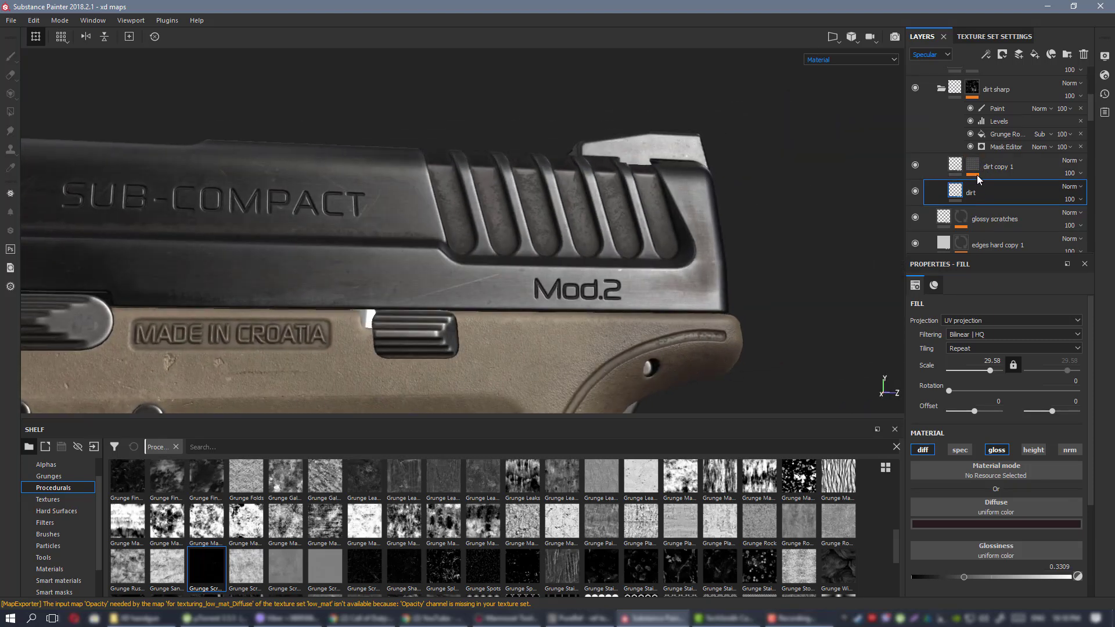
pyautogui.click(954, 165)
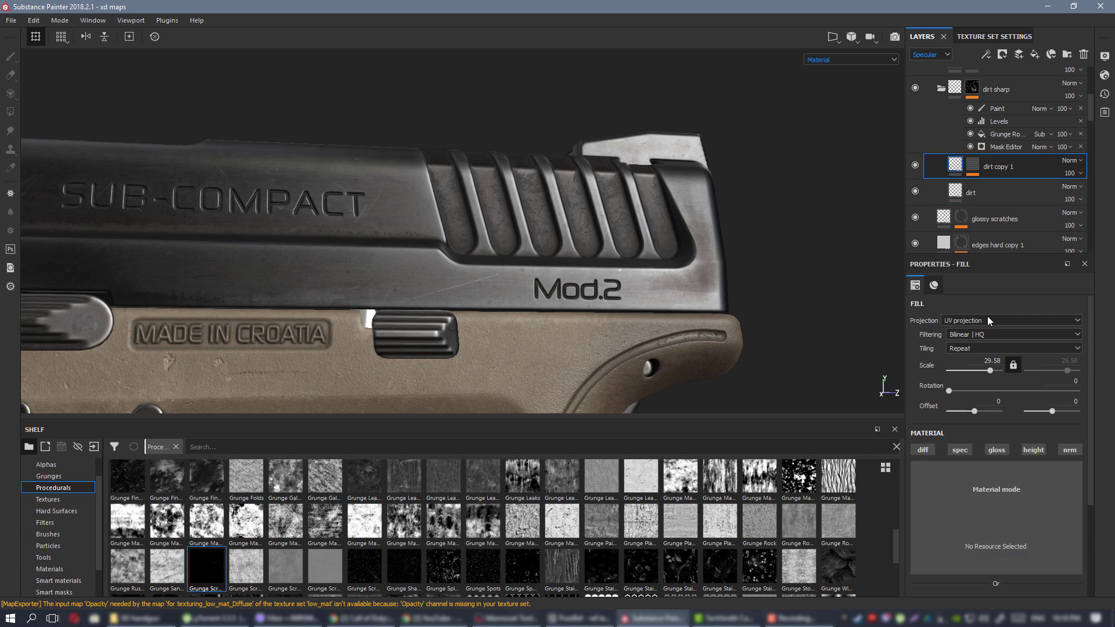
pyautogui.moveTo(917, 533); pyautogui.dragTo(968, 532)
# Display the glossiness channel alone and examine the dirt's gloss variation on the side and top of the slide.
pyautogui.press('c')
pyautogui.press('c')
pyautogui.press('c')
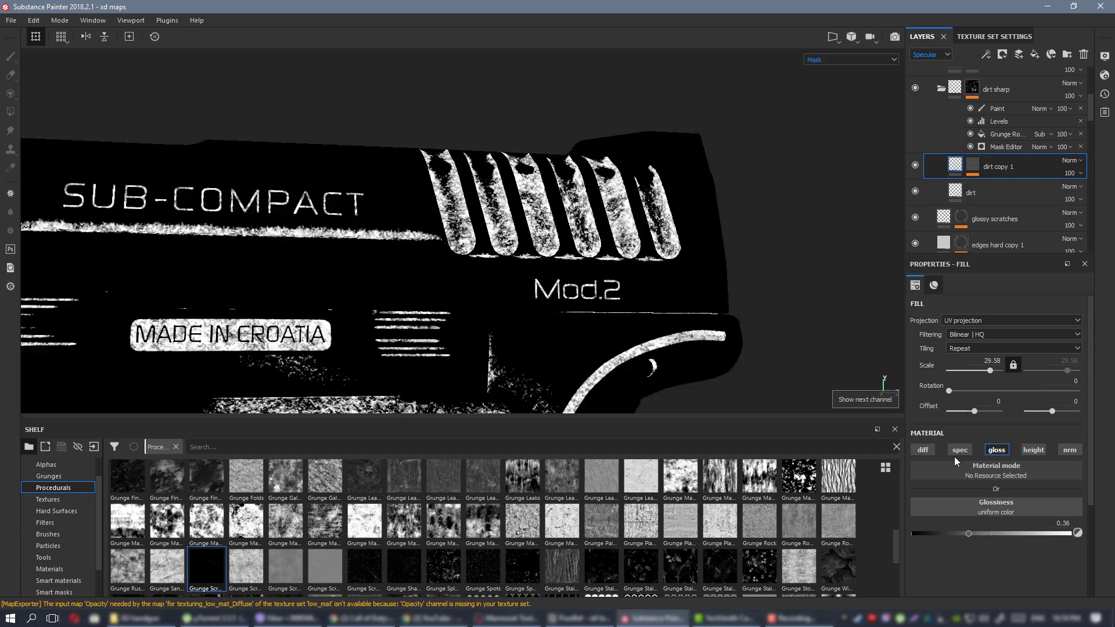
pyautogui.press('c')
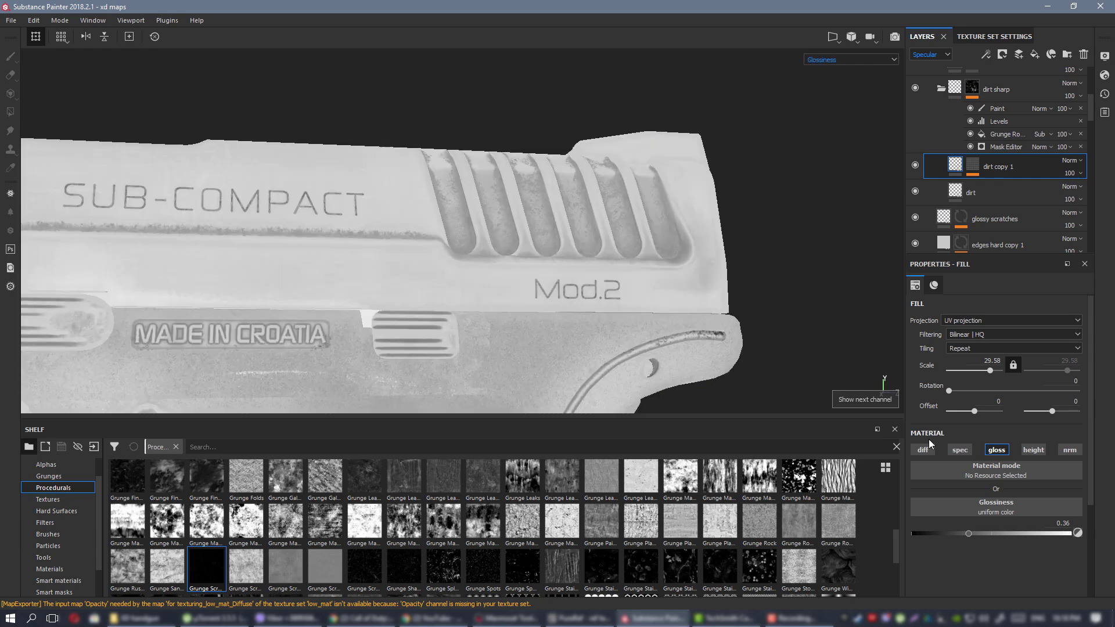
pyautogui.keyDown('alt'); pyautogui.moveTo(540, 248); pyautogui.dragTo(636, 224); pyautogui.keyUp('alt')
pyautogui.keyDown('alt'); pyautogui.moveTo(637, 223); pyautogui.dragTo(654, 229, button='middle'); pyautogui.keyUp('alt')
pyautogui.keyDown('alt'); pyautogui.moveTo(400, 236); pyautogui.dragTo(604, 214, button='middle'); pyautogui.keyUp('alt')
pyautogui.keyDown('alt'); pyautogui.moveTo(604, 215); pyautogui.dragTo(595, 264, button='right'); pyautogui.keyUp('alt')
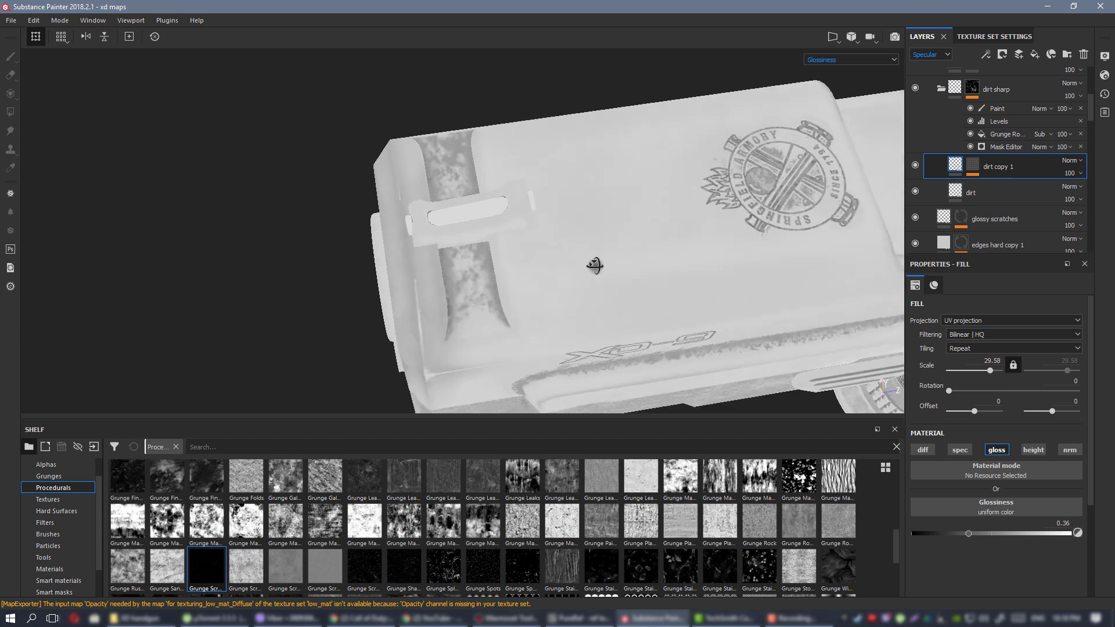
# Return to the full material display and examine the dirt on the slide's side under rotated lighting.
pyautogui.keyDown('alt'); pyautogui.moveTo(595, 264); pyautogui.dragTo(492, 255); pyautogui.keyUp('alt')
pyautogui.press('m')
pyautogui.keyDown('alt'); pyautogui.moveTo(745, 215); pyautogui.dragTo(580, 202); pyautogui.keyUp('alt')
pyautogui.keyDown('shift'); pyautogui.moveTo(579, 203); pyautogui.dragTo(618, 195, button='right'); pyautogui.keyUp('shift')
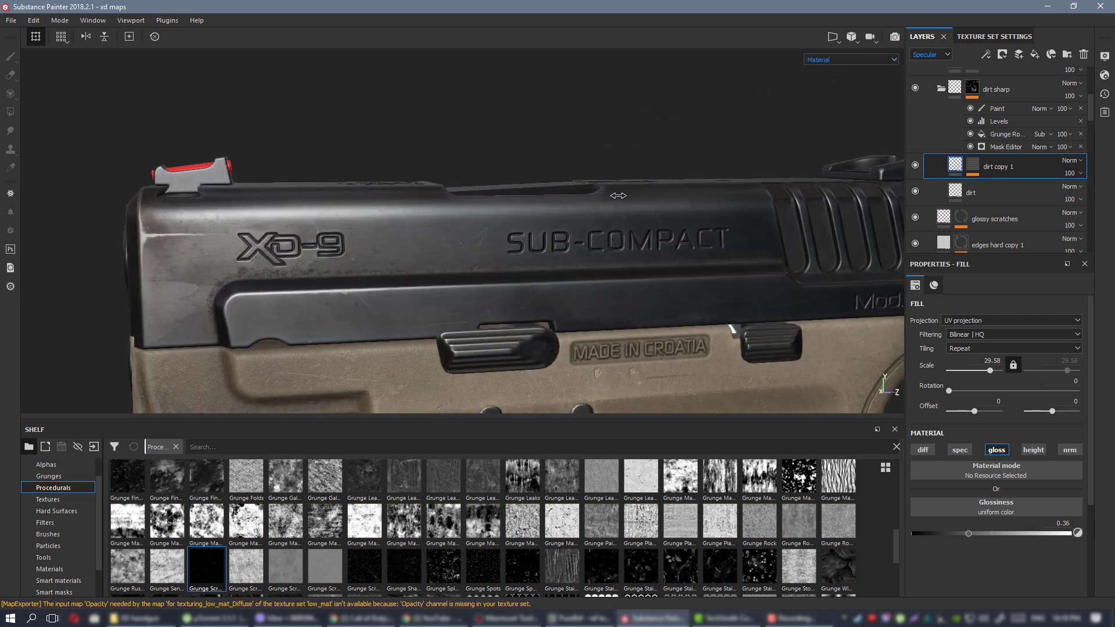
# Add a paint effect to the dirt sharp mask, place it beneath the Mask Editor, and set the Mask Editor's blending to Multiply.
pyautogui.rightClick(971, 87)
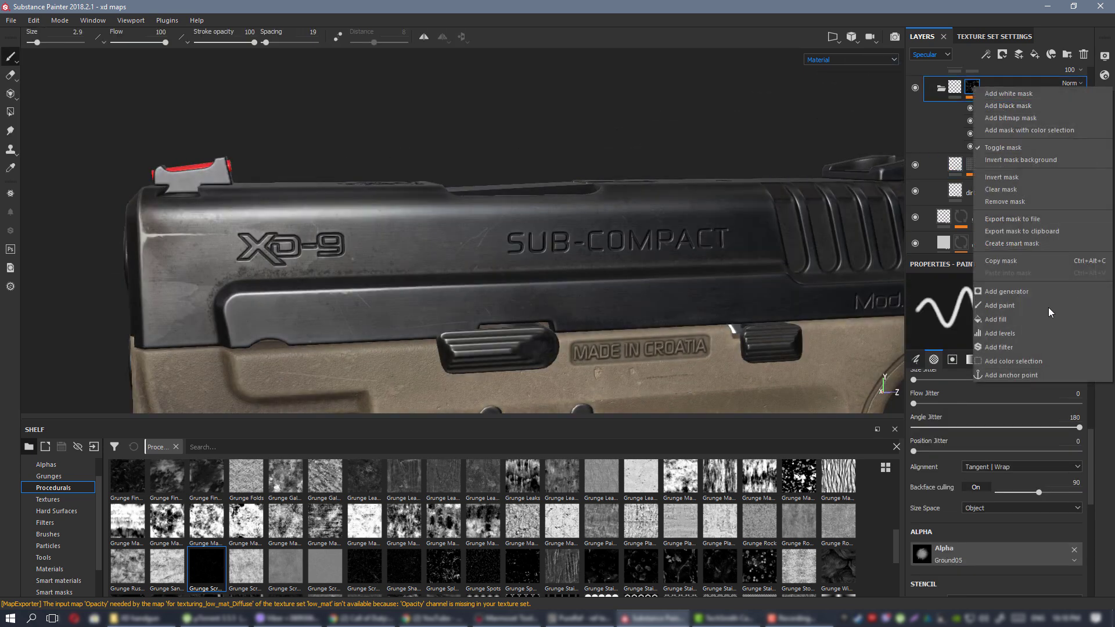
pyautogui.click(1043, 308)
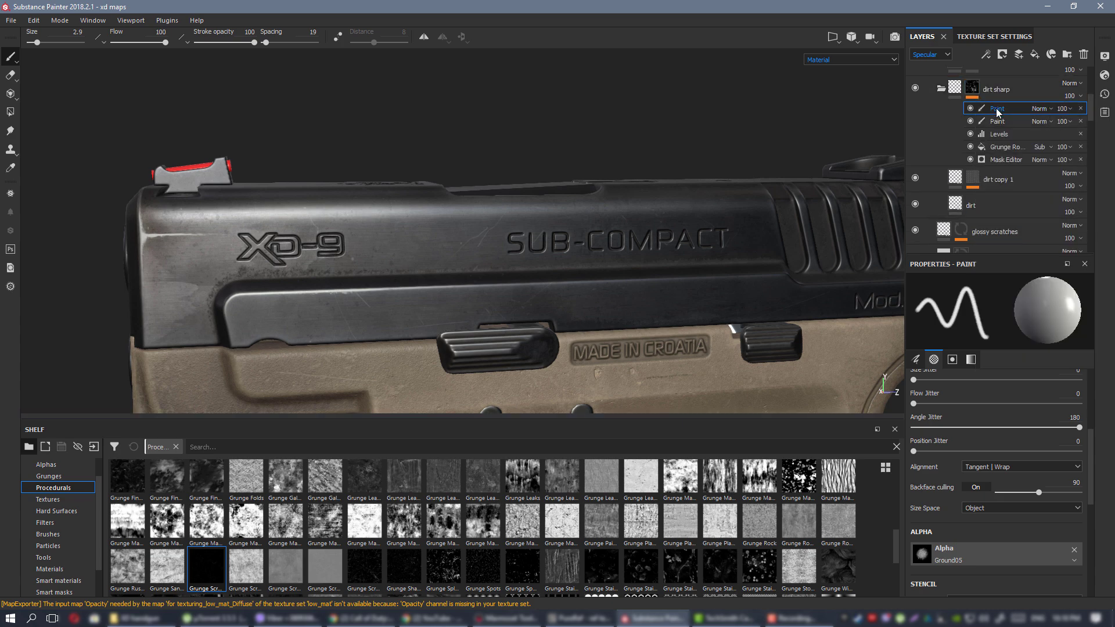
pyautogui.moveTo(1006, 159); pyautogui.dragTo(1007, 160)
pyautogui.click(1040, 147)
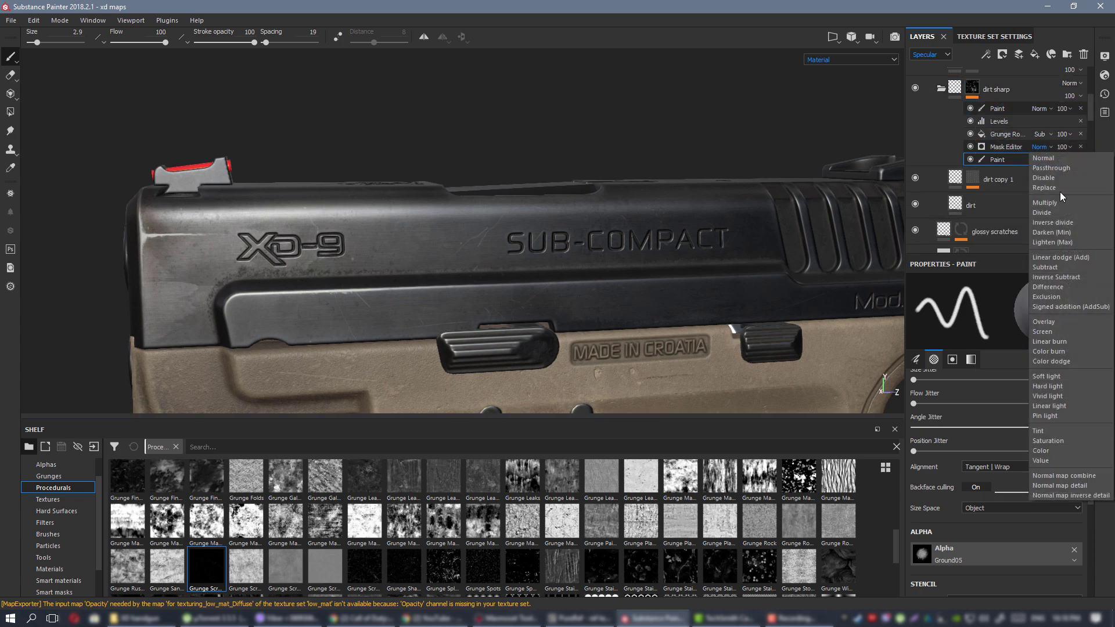
pyautogui.click(1058, 201)
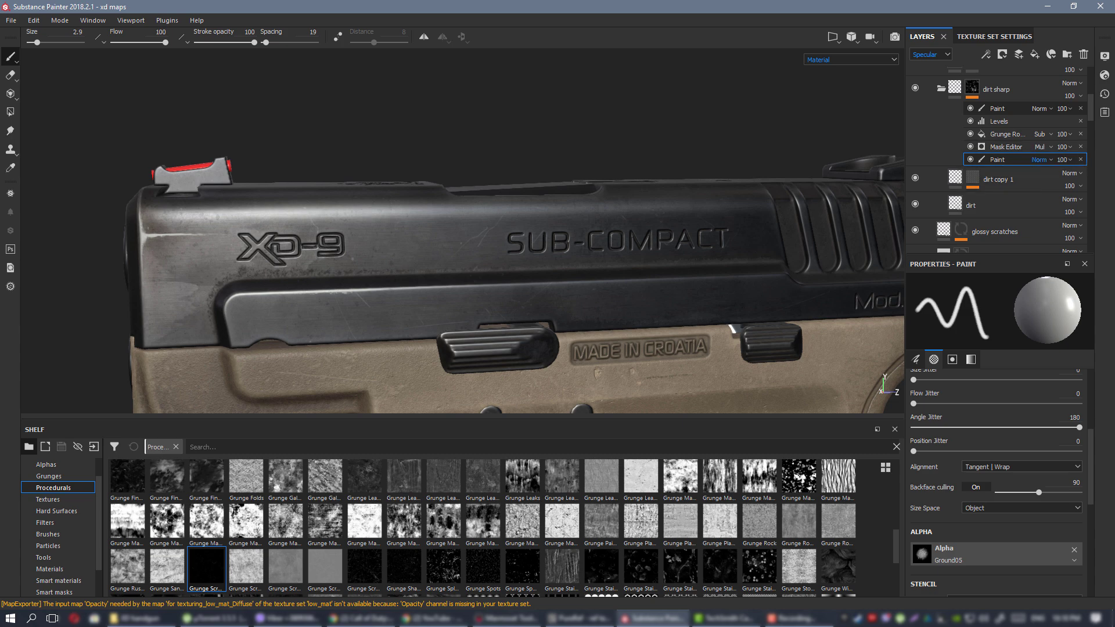
# Paint dirt into the slide's rear grip serrations with the Ground05 brush at size 2.9.
pyautogui.keyDown('alt'); pyautogui.moveTo(851, 213); pyautogui.dragTo(452, 214, button='middle'); pyautogui.keyUp('alt')
pyautogui.scroll(3, 438, 215)
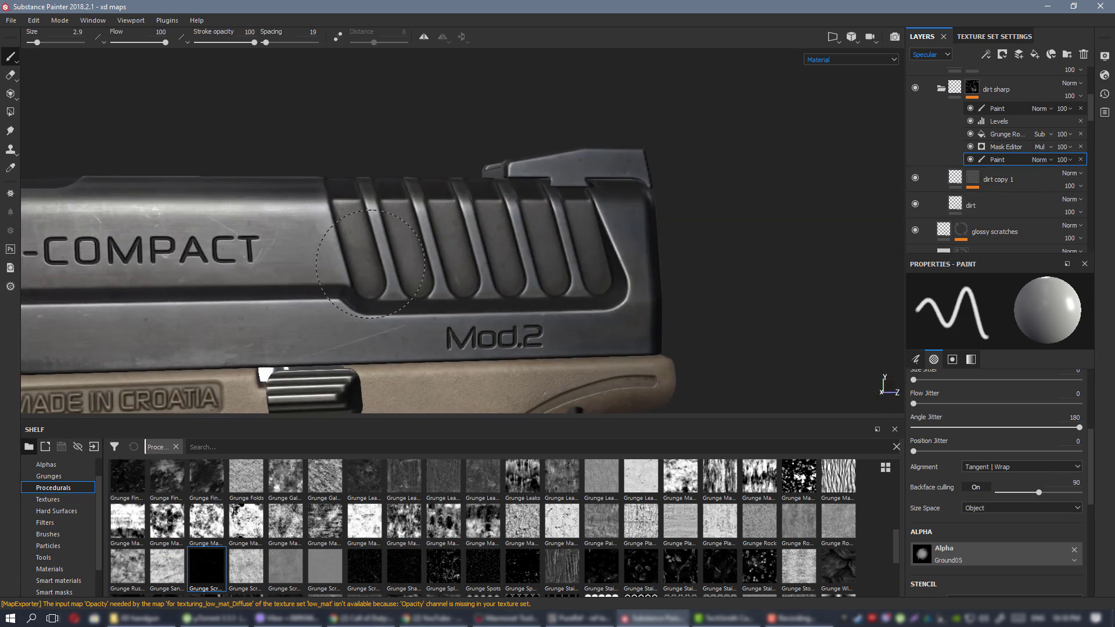
pyautogui.click(411, 270)
pyautogui.click(554, 265)
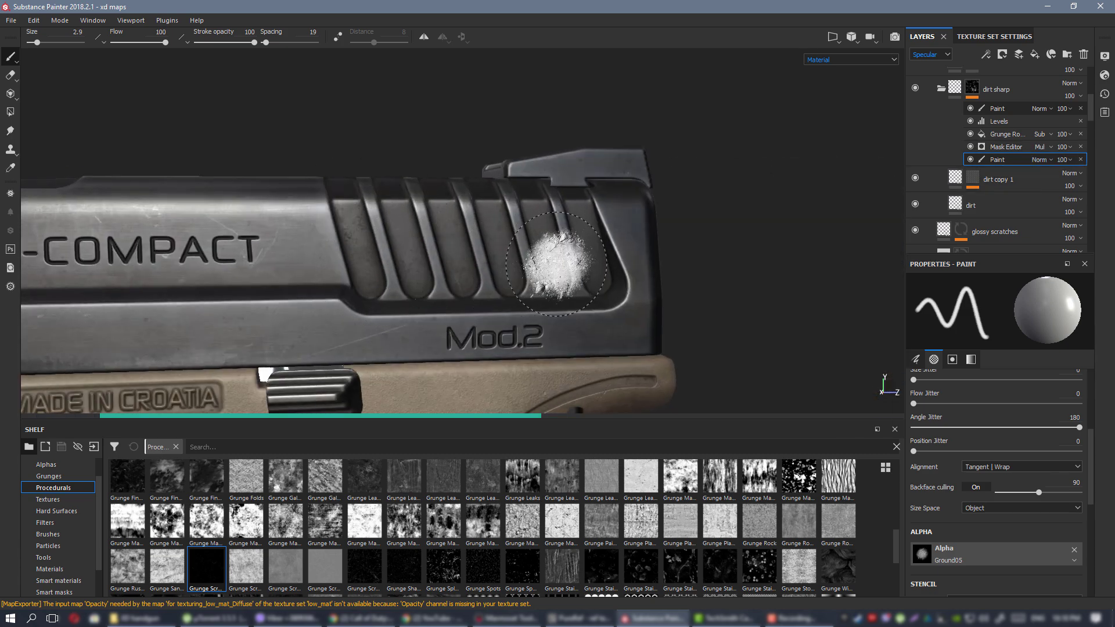
pyautogui.keyDown('alt'); pyautogui.moveTo(551, 263); pyautogui.dragTo(501, 238); pyautogui.keyUp('alt')
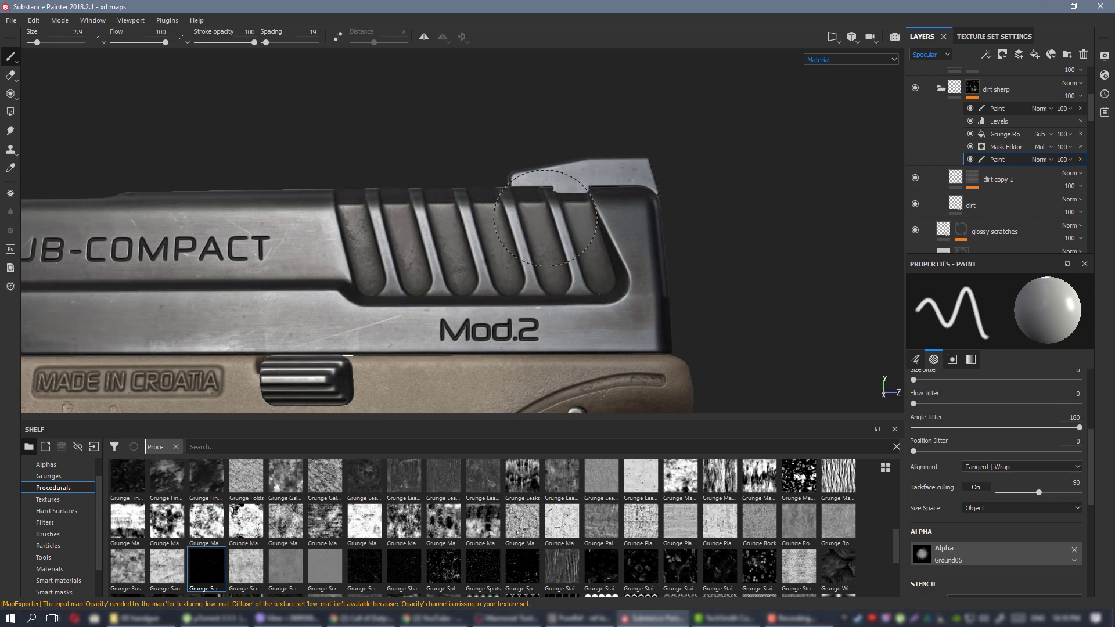
pyautogui.scroll(-2, 546, 289)
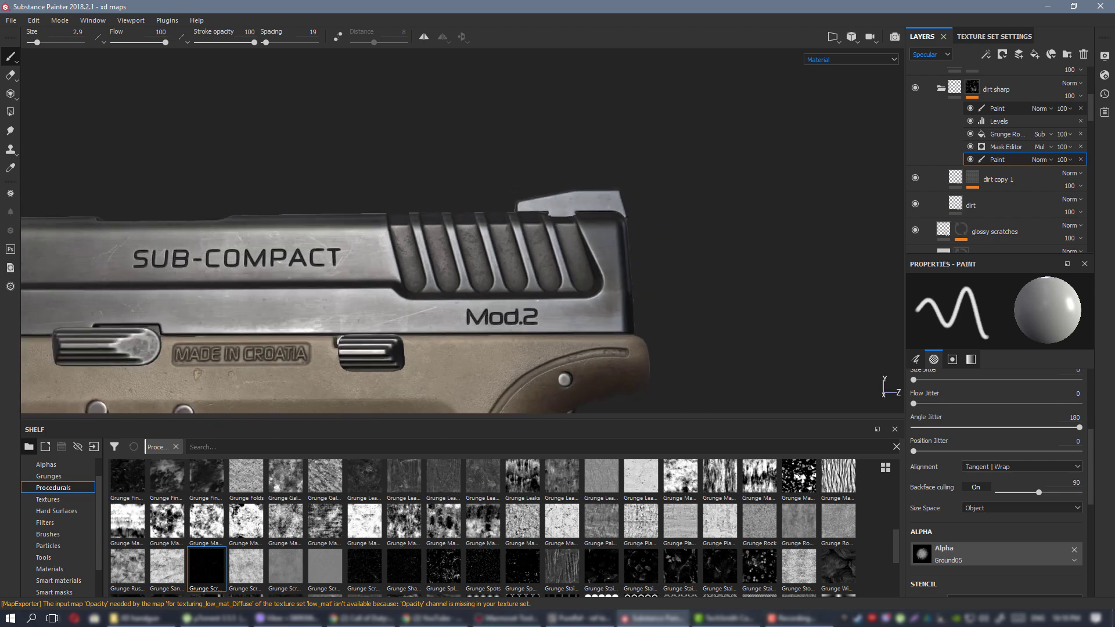
# Dab dirt onto the mask around the rear sight on top of the slide.
pyautogui.moveTo(229, 207)
pyautogui.keyDown('alt'); pyautogui.mouseDown()
pyautogui.moveTo(470, 271)
pyautogui.moveTo(801, 264)
pyautogui.mouseUp(); pyautogui.keyUp('alt')
pyautogui.moveTo(557, 267)
pyautogui.keyDown('alt'); pyautogui.mouseDown()
pyautogui.moveTo(326, 255)
pyautogui.moveTo(483, 261)
pyautogui.mouseUp(); pyautogui.keyUp('alt')
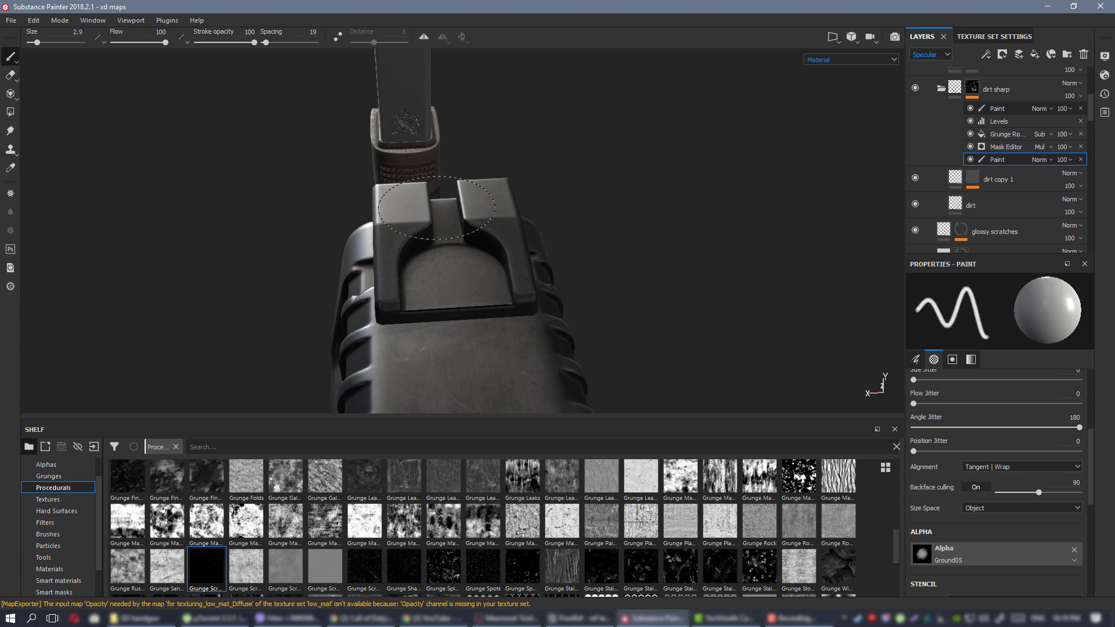
pyautogui.moveTo(436, 207)
pyautogui.keyDown('alt'); pyautogui.mouseDown()
pyautogui.moveTo(287, 256)
pyautogui.moveTo(429, 265)
pyautogui.mouseUp(); pyautogui.keyUp('alt')
pyautogui.click(429, 265)
pyautogui.keyDown('alt'); pyautogui.moveTo(347, 250); pyautogui.dragTo(87, 186); pyautogui.keyUp('alt')
pyautogui.keyDown('alt'); pyautogui.moveTo(473, 256); pyautogui.dragTo(342, 157); pyautogui.keyUp('alt')
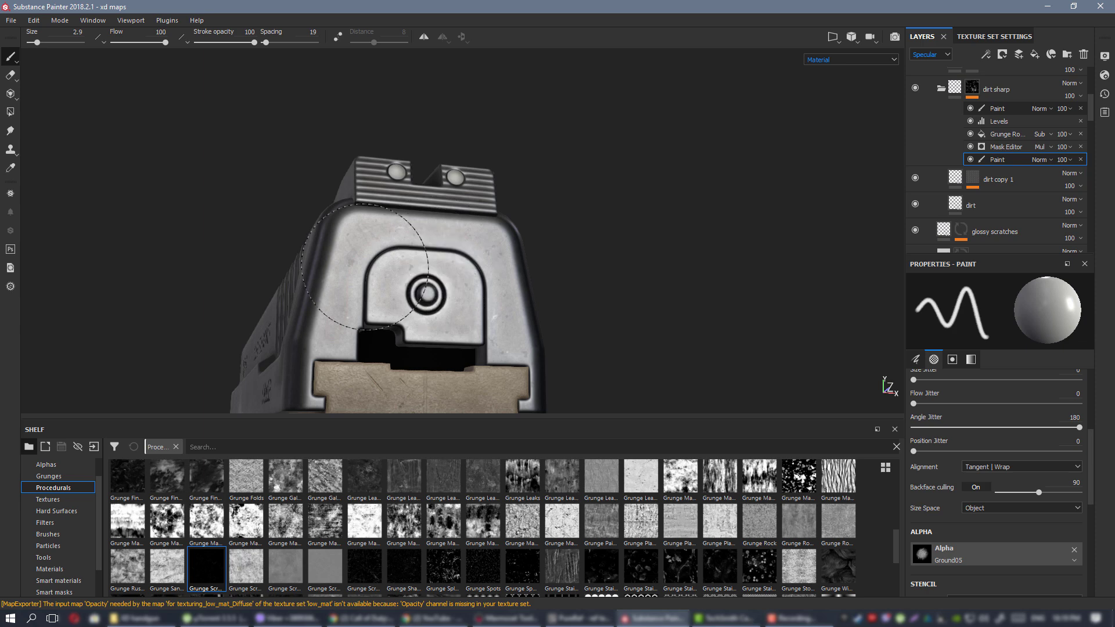
# Dab dirt onto the mask over the XD-9 logo near the front of the slide.
pyautogui.moveTo(445, 300)
pyautogui.keyDown('alt'); pyautogui.mouseDown()
pyautogui.moveTo(361, 296)
pyautogui.moveTo(463, 309)
pyautogui.moveTo(582, 285)
pyautogui.moveTo(498, 261)
pyautogui.moveTo(677, 219)
pyautogui.moveTo(632, 216)
pyautogui.mouseUp(); pyautogui.keyUp('alt')
pyautogui.keyDown('shift'); pyautogui.moveTo(633, 216); pyautogui.dragTo(639, 214, button='right'); pyautogui.keyUp('shift')
pyautogui.keyDown('alt'); pyautogui.moveTo(485, 219); pyautogui.dragTo(436, 233); pyautogui.keyUp('alt')
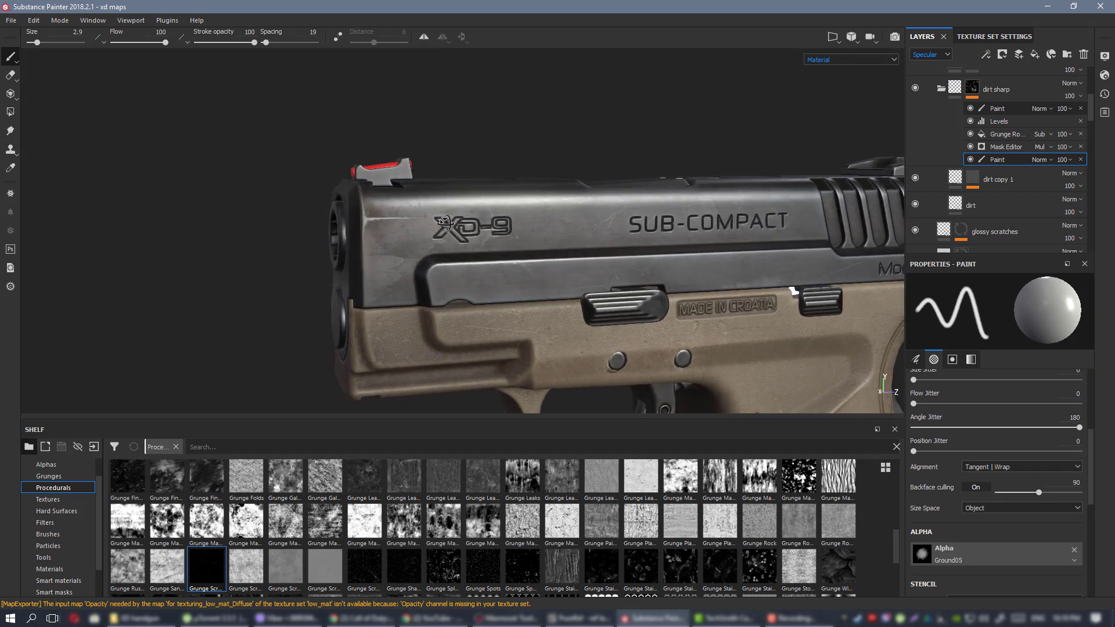
pyautogui.keyDown('alt'); pyautogui.moveTo(411, 285); pyautogui.dragTo(348, 273); pyautogui.keyUp('alt')
pyautogui.scroll(2, 486, 265)
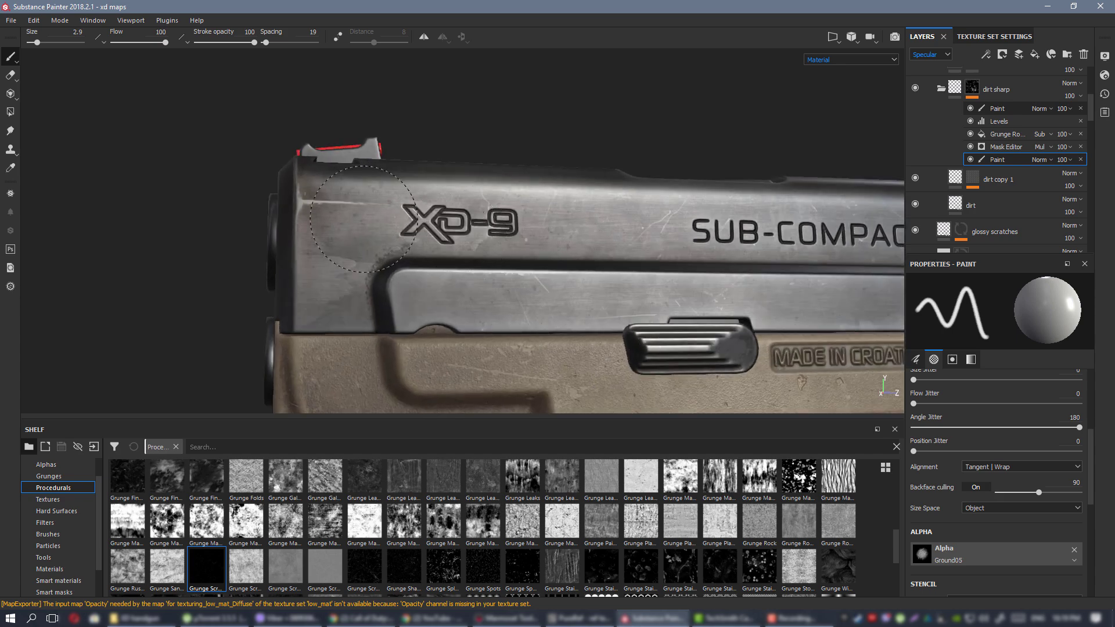
pyautogui.click(469, 224)
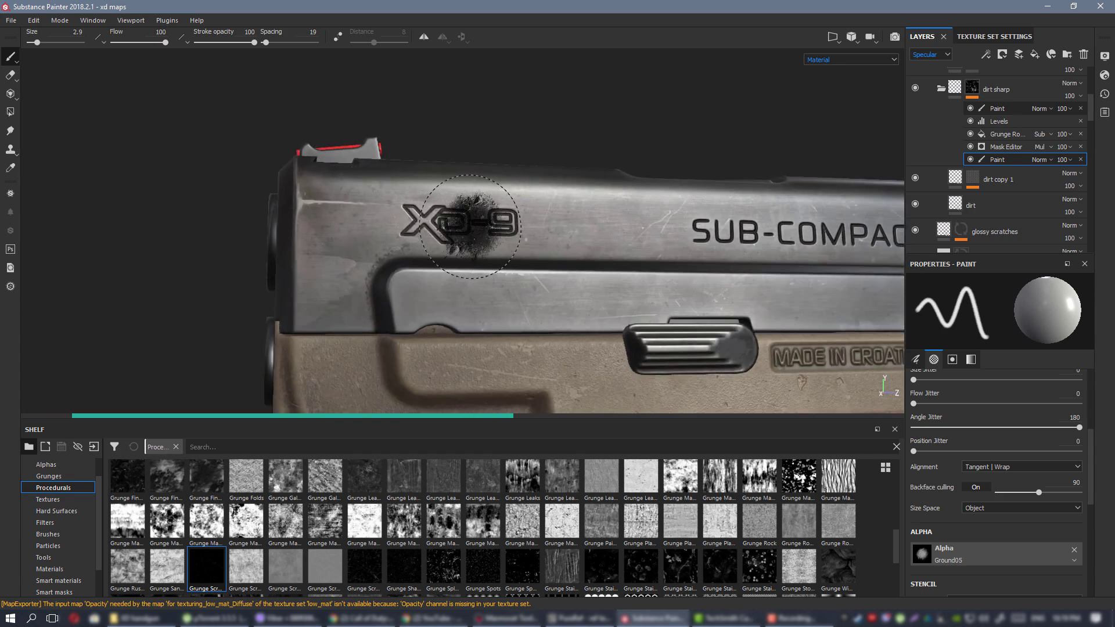
# Dab dirt onto the mask at the front end of the slide beside the front sight.
pyautogui.keyDown('alt'); pyautogui.moveTo(324, 235); pyautogui.dragTo(390, 259); pyautogui.keyUp('alt')
pyautogui.keyDown('alt'); pyautogui.moveTo(407, 203); pyautogui.dragTo(495, 273, button='middle'); pyautogui.keyUp('alt')
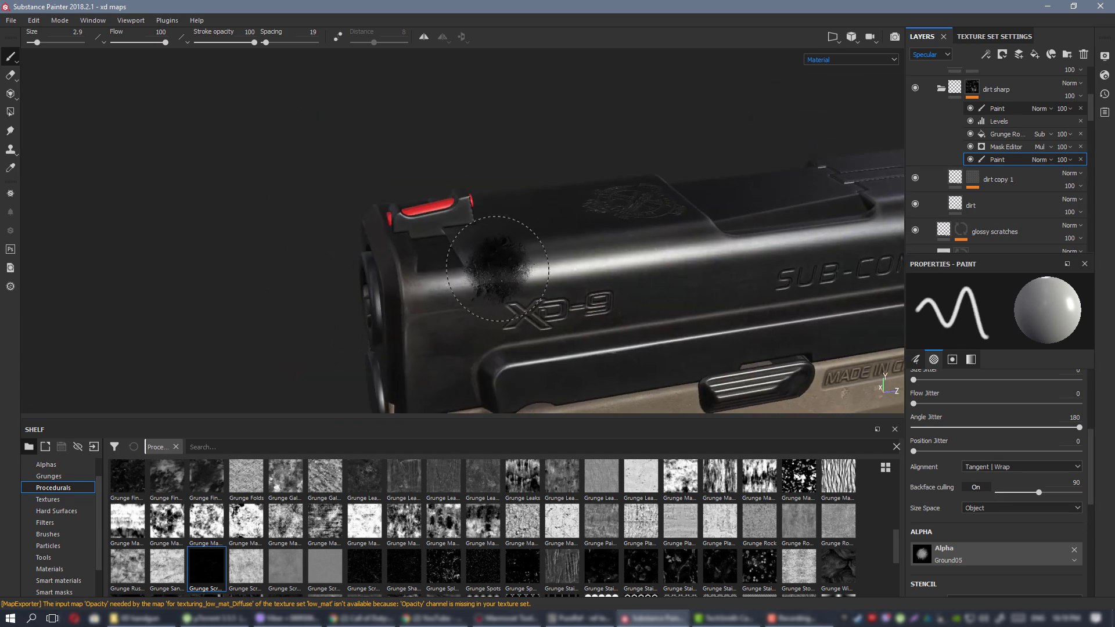
pyautogui.click(416, 254)
pyautogui.moveTo(462, 246)
pyautogui.keyDown('alt'); pyautogui.mouseDown()
pyautogui.moveTo(662, 291)
pyautogui.moveTo(858, 255)
pyautogui.mouseUp(); pyautogui.keyUp('alt')
pyautogui.moveTo(471, 302)
pyautogui.keyDown('alt'); pyautogui.mouseDown()
pyautogui.moveTo(726, 311)
pyautogui.moveTo(446, 291)
pyautogui.moveTo(356, 298)
pyautogui.moveTo(30, 268)
pyautogui.mouseUp(); pyautogui.keyUp('alt')
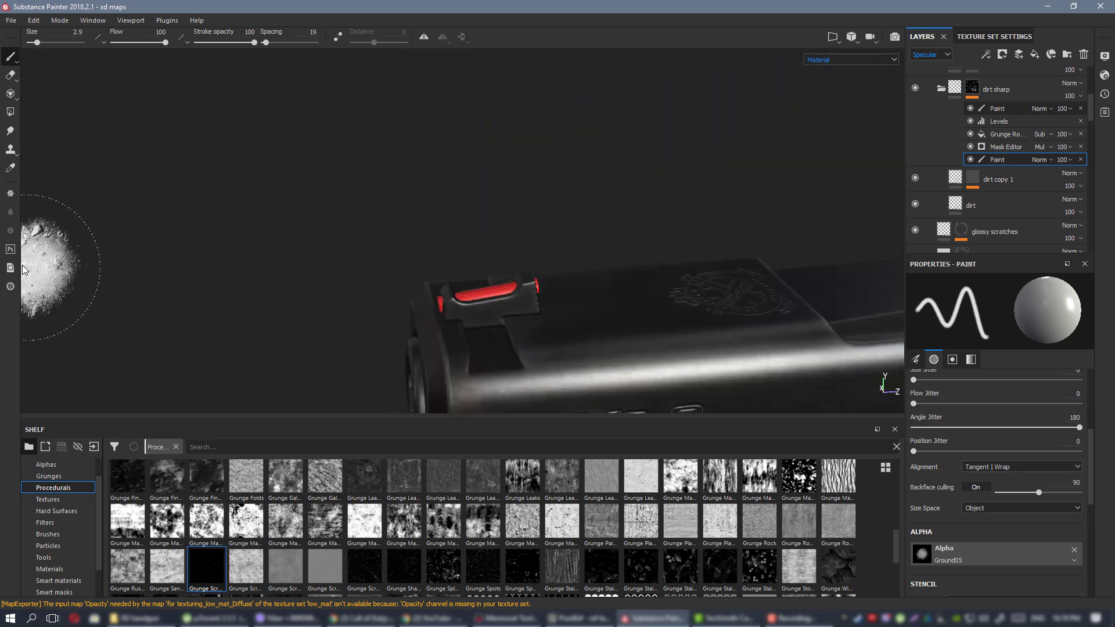
# Reduce the brush size to 1.86 and paint dirt on the slide's front side below the XD-9 logo.
pyautogui.keyDown('alt'); pyautogui.moveTo(706, 196); pyautogui.dragTo(294, 175, button='middle'); pyautogui.keyUp('alt')
pyautogui.moveTo(337, 181)
pyautogui.keyDown('alt'); pyautogui.mouseDown()
pyautogui.moveTo(437, 281)
pyautogui.moveTo(587, 315)
pyautogui.mouseUp(); pyautogui.keyUp('alt')
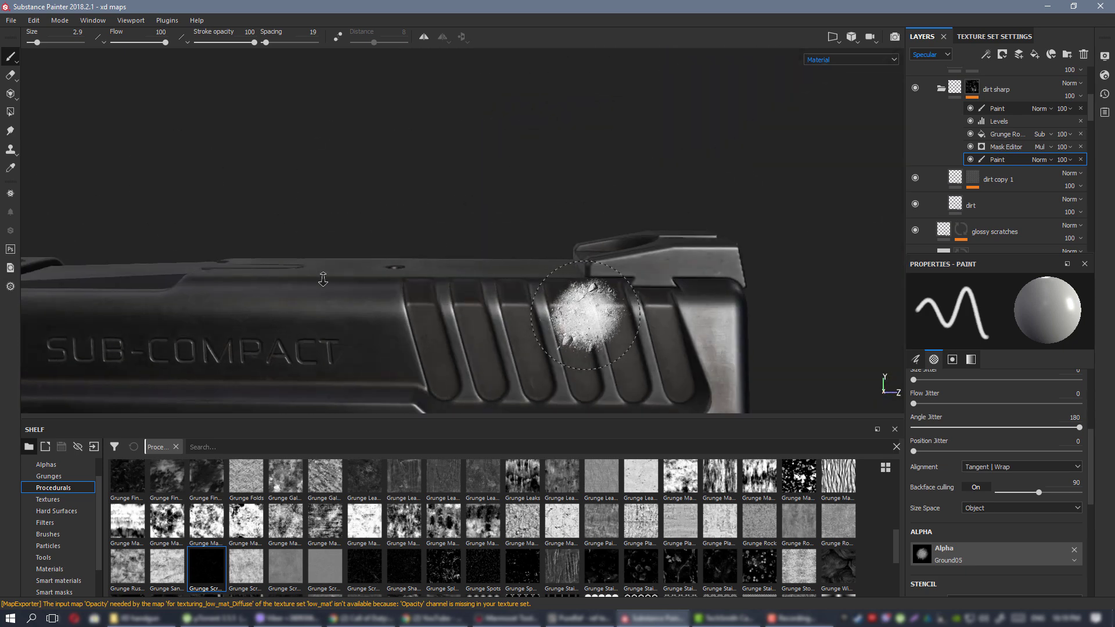
pyautogui.keyDown('alt'); pyautogui.moveTo(586, 315); pyautogui.dragTo(465, 353, button='right'); pyautogui.keyUp('alt')
pyautogui.keyDown('alt'); pyautogui.moveTo(464, 353); pyautogui.dragTo(547, 290, button='middle'); pyautogui.keyUp('alt')
pyautogui.keyDown('alt'); pyautogui.moveTo(547, 289); pyautogui.dragTo(557, 240); pyautogui.keyUp('alt')
pyautogui.keyDown('shift'); pyautogui.moveTo(557, 240); pyautogui.dragTo(538, 236, button='right'); pyautogui.keyUp('shift')
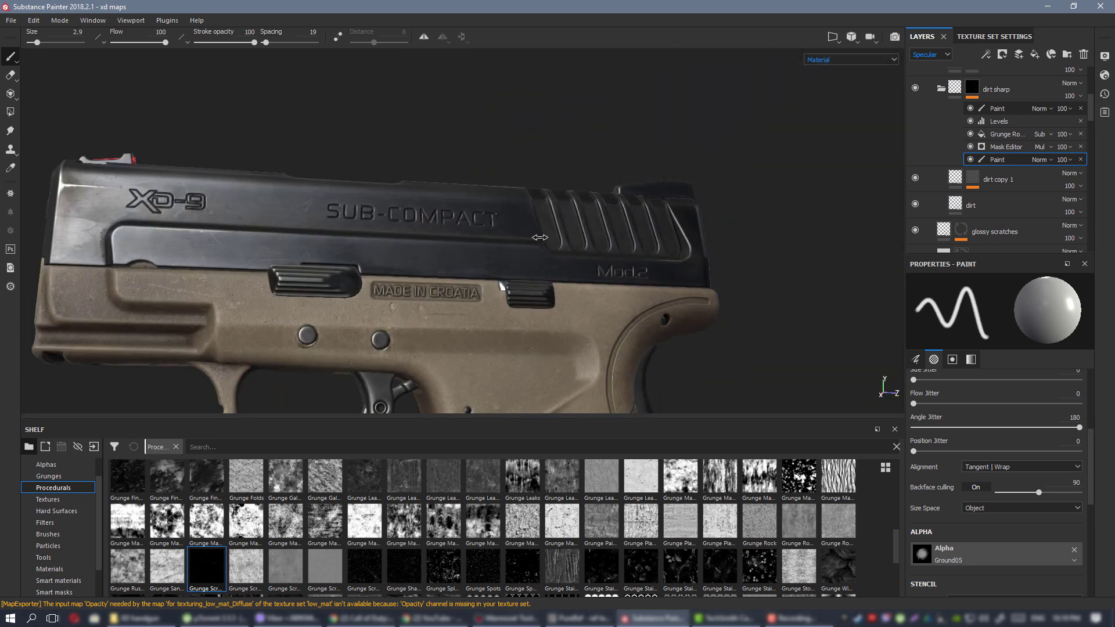
pyautogui.keyDown('alt'); pyautogui.moveTo(174, 232); pyautogui.dragTo(493, 224, button='middle'); pyautogui.keyUp('alt')
pyautogui.keyDown('alt'); pyautogui.moveTo(424, 233); pyautogui.dragTo(468, 236, button='right'); pyautogui.keyUp('alt')
pyautogui.keyDown('alt'); pyautogui.moveTo(468, 236); pyautogui.dragTo(452, 288); pyautogui.keyUp('alt')
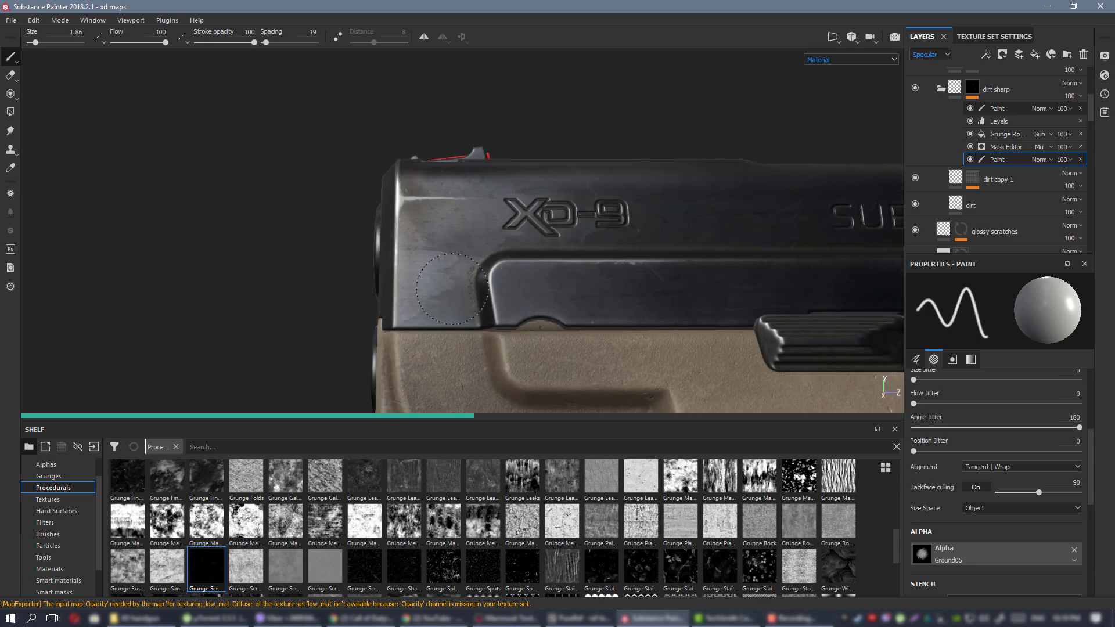
pyautogui.keyDown('alt'); pyautogui.moveTo(509, 202); pyautogui.dragTo(523, 209); pyautogui.keyUp('alt')
pyautogui.keyDown('alt'); pyautogui.moveTo(650, 220); pyautogui.dragTo(611, 229, button='right'); pyautogui.keyUp('alt')
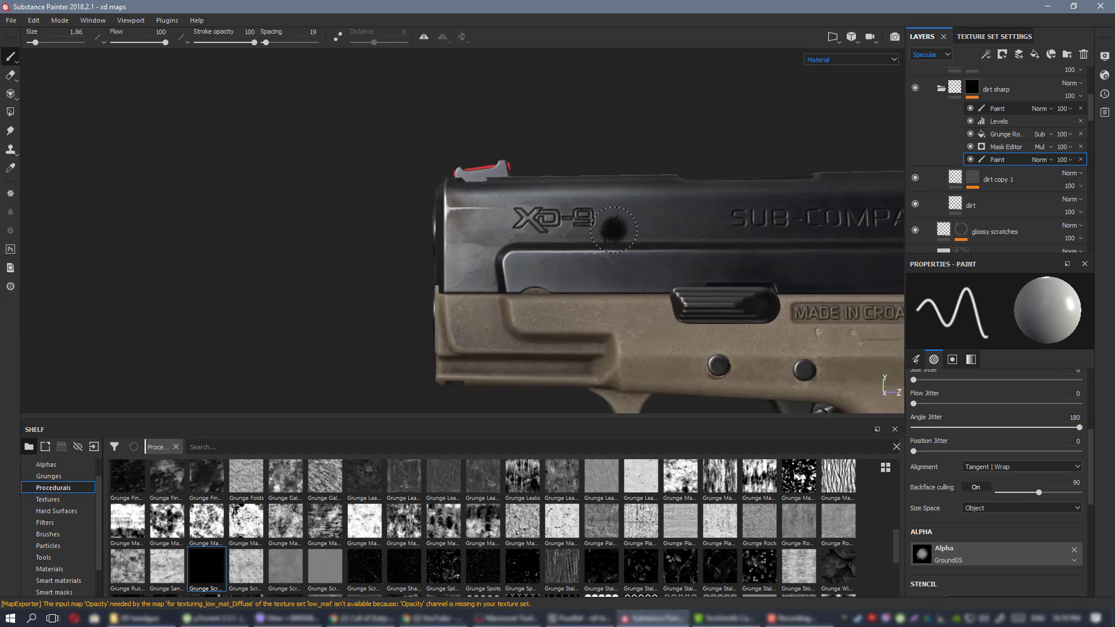
# Set the brush size to 1.3 and flow to 50, and touch up the dirt in the rear serrations.
pyautogui.keyDown('alt'); pyautogui.moveTo(859, 247); pyautogui.dragTo(450, 240, button='middle'); pyautogui.keyUp('alt')
pyautogui.moveTo(451, 240)
pyautogui.keyDown('alt'); pyautogui.mouseDown()
pyautogui.moveTo(490, 232)
pyautogui.moveTo(450, 234)
pyautogui.mouseUp(); pyautogui.keyUp('alt')
pyautogui.scroll(3, 517, 236)
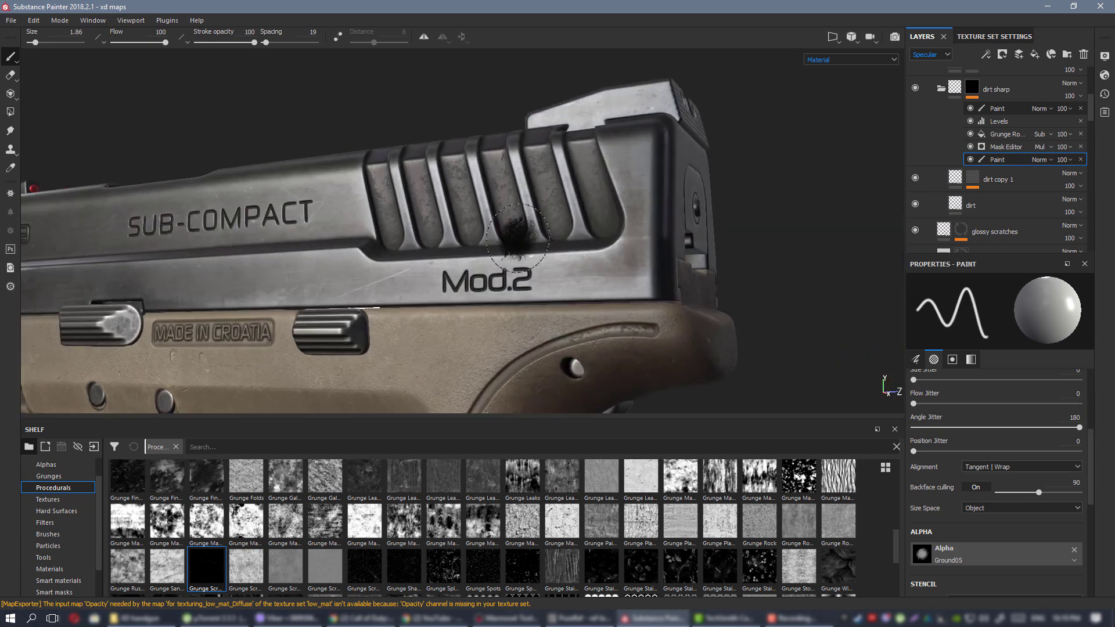
pyautogui.keyDown('alt'); pyautogui.moveTo(517, 236); pyautogui.dragTo(592, 217); pyautogui.keyUp('alt')
pyautogui.keyDown('alt'); pyautogui.moveTo(424, 115); pyautogui.dragTo(442, 158, button='middle'); pyautogui.keyUp('alt')
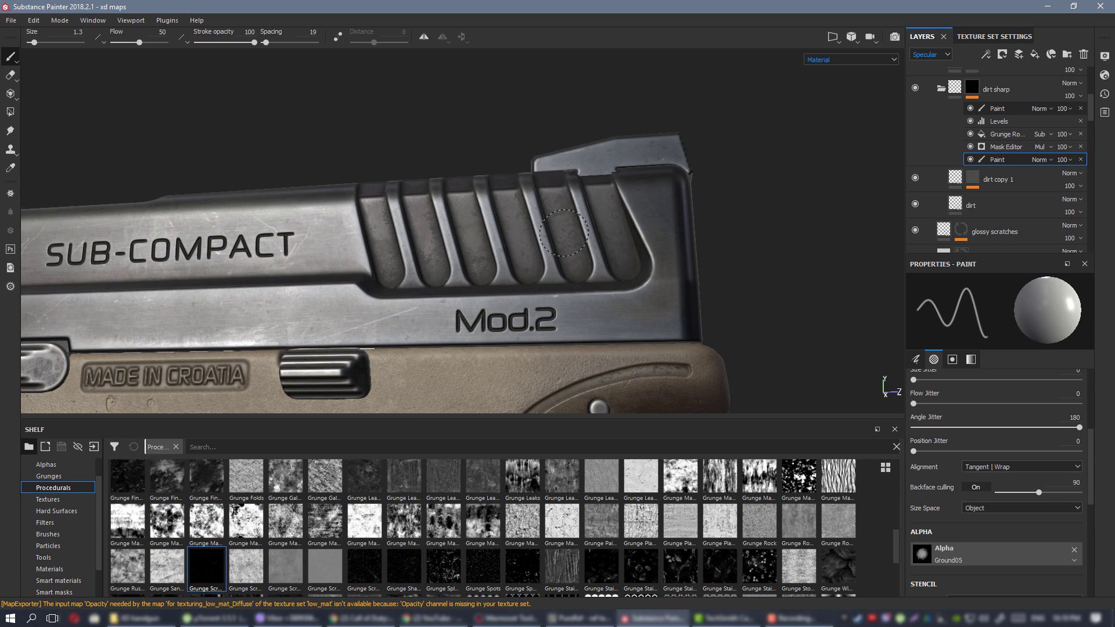
pyautogui.keyDown('alt'); pyautogui.moveTo(563, 232); pyautogui.dragTo(582, 196); pyautogui.keyUp('alt')
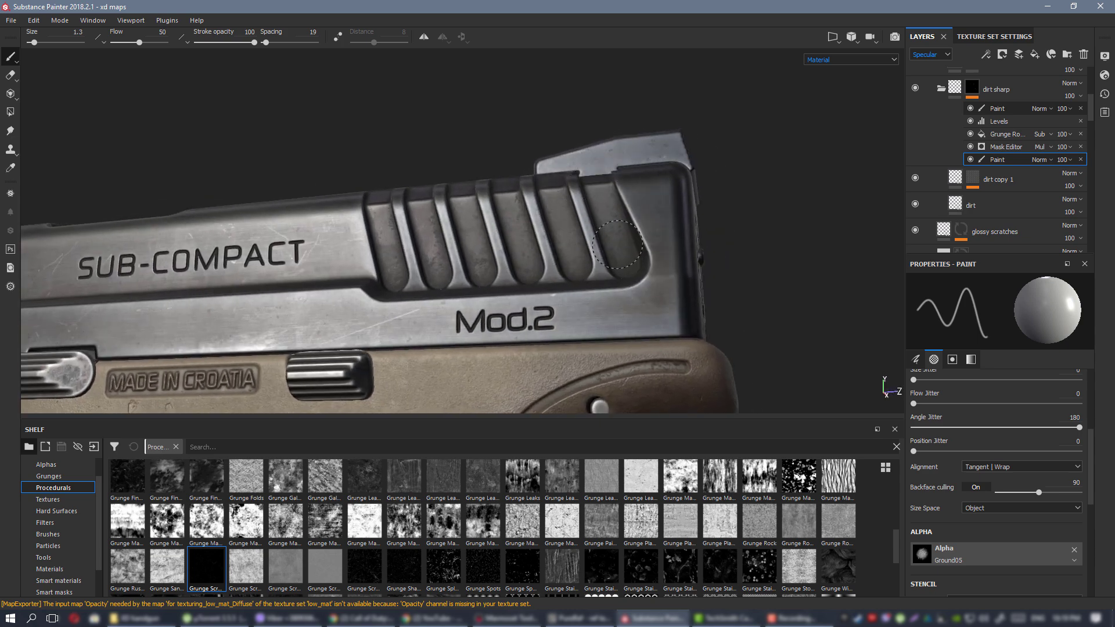
pyautogui.keyDown('alt'); pyautogui.moveTo(413, 217); pyautogui.dragTo(369, 215); pyautogui.keyUp('alt')
# Examine the painted dirt across the whole pistol, from the side round to the rear of the slide.
pyautogui.scroll(-2, 370, 215)
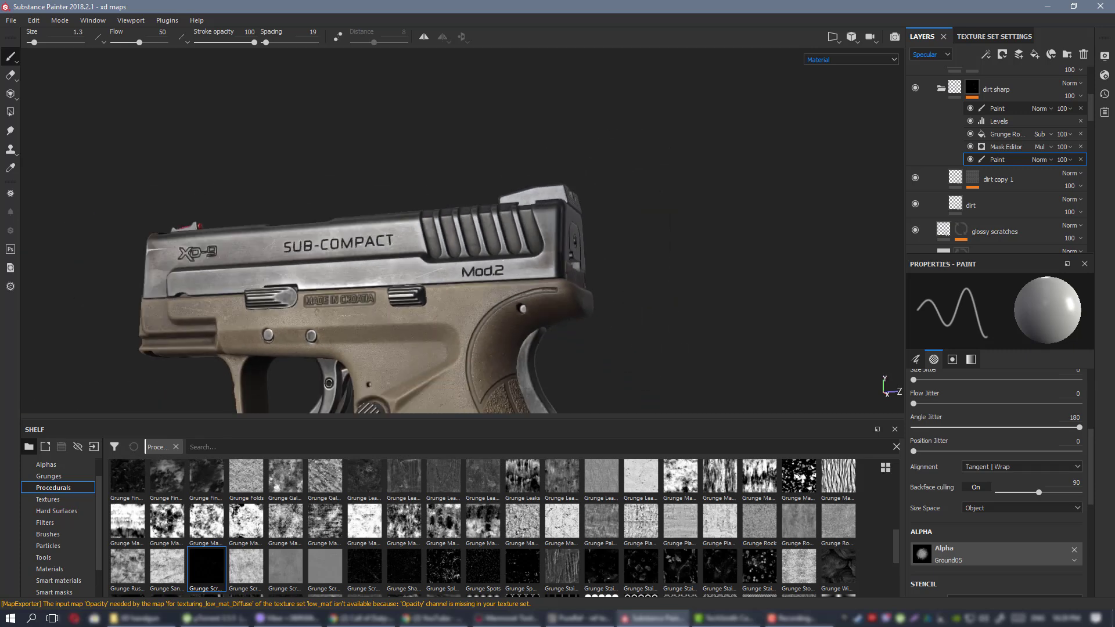
pyautogui.keyDown('alt'); pyautogui.moveTo(469, 153); pyautogui.dragTo(508, 93, button='middle'); pyautogui.keyUp('alt')
pyautogui.keyDown('alt'); pyautogui.moveTo(443, 130); pyautogui.dragTo(484, 201); pyautogui.keyUp('alt')
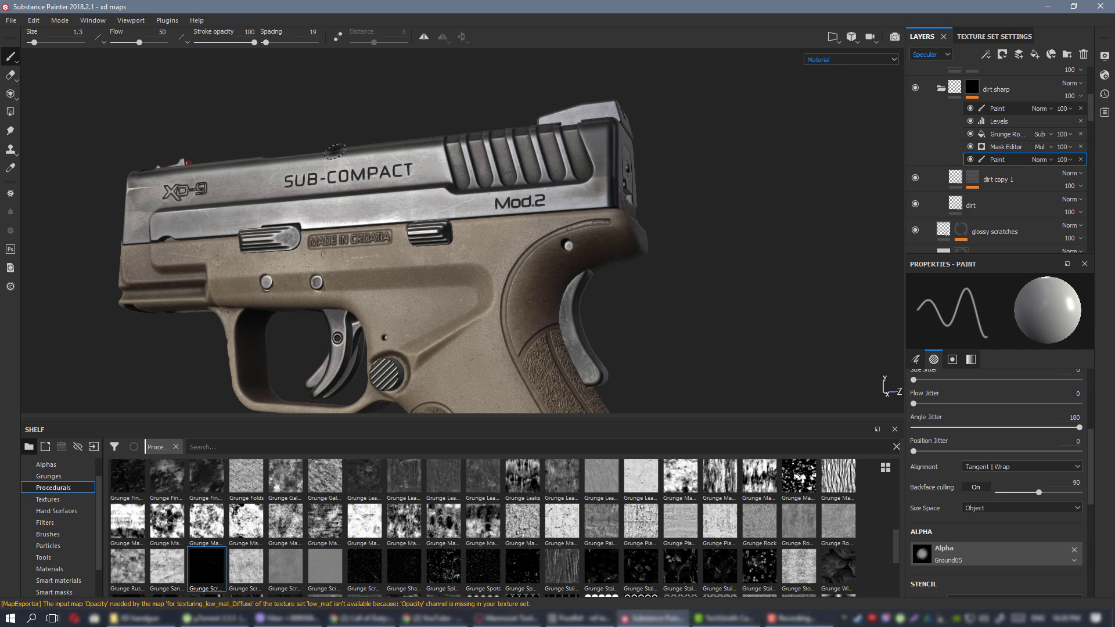
pyautogui.moveTo(410, 176)
pyautogui.keyDown('alt'); pyautogui.mouseDown()
pyautogui.moveTo(357, 194)
pyautogui.moveTo(604, 299)
pyautogui.moveTo(611, 315)
pyautogui.mouseUp(); pyautogui.keyUp('alt')
pyautogui.keyDown('alt'); pyautogui.moveTo(643, 347); pyautogui.dragTo(522, 249); pyautogui.keyUp('alt')
pyautogui.keyDown('alt'); pyautogui.moveTo(522, 249); pyautogui.dragTo(558, 232, button='right'); pyautogui.keyUp('alt')
pyautogui.keyDown('alt'); pyautogui.moveTo(557, 232); pyautogui.dragTo(488, 232); pyautogui.keyUp('alt')
pyautogui.keyDown('alt'); pyautogui.moveTo(488, 232); pyautogui.dragTo(471, 241, button='middle'); pyautogui.keyUp('alt')
pyautogui.keyDown('alt'); pyautogui.moveTo(470, 241); pyautogui.dragTo(545, 244); pyautogui.keyUp('alt')
pyautogui.keyDown('alt'); pyautogui.moveTo(546, 245); pyautogui.dragTo(494, 245, button='middle'); pyautogui.keyUp('alt')
pyautogui.keyDown('alt'); pyautogui.moveTo(495, 245); pyautogui.dragTo(534, 251, button='right'); pyautogui.keyUp('alt')
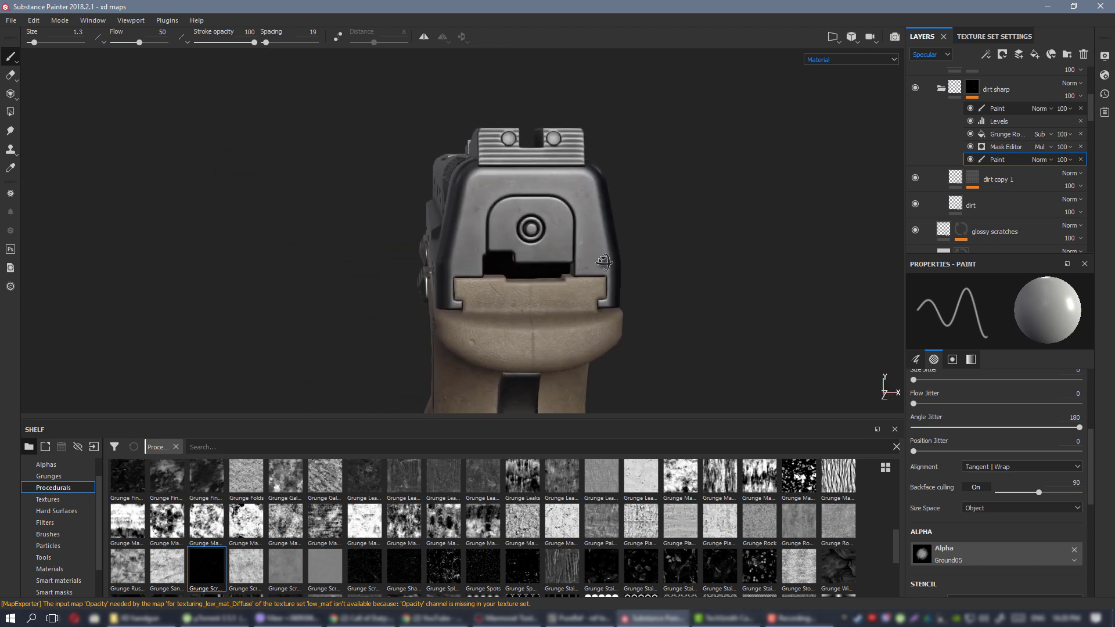
# Compare the slide's rear plate with the pistol reference photo in PureRef.
pyautogui.keyDown('alt'); pyautogui.moveTo(534, 250); pyautogui.dragTo(605, 259); pyautogui.keyUp('alt')
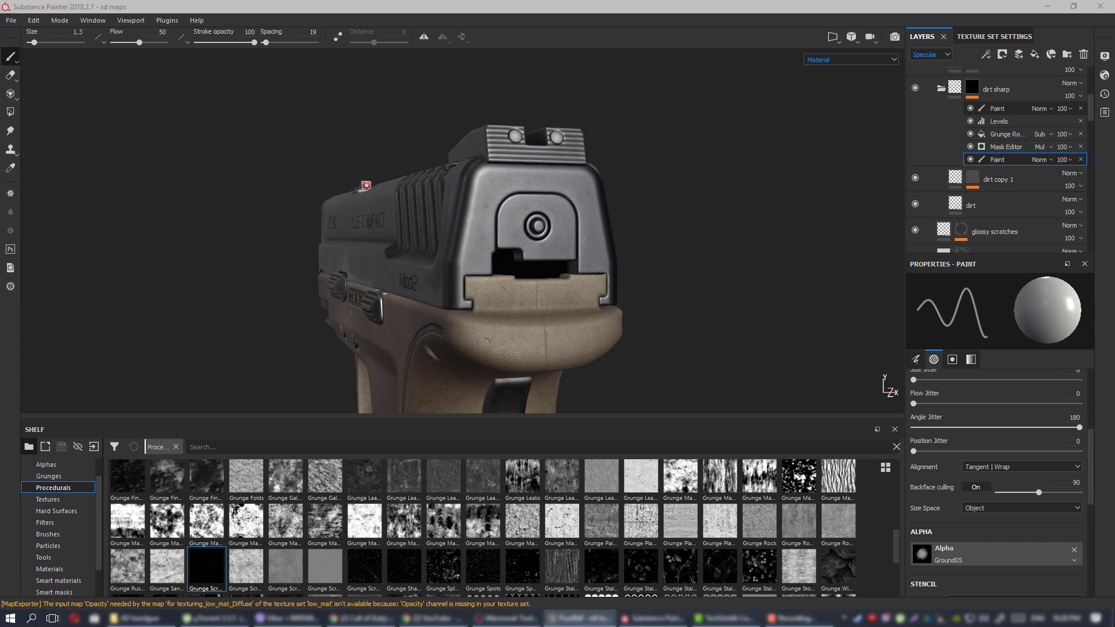
pyautogui.moveTo(1114, 228); pyautogui.dragTo(1054, 226, button='right')
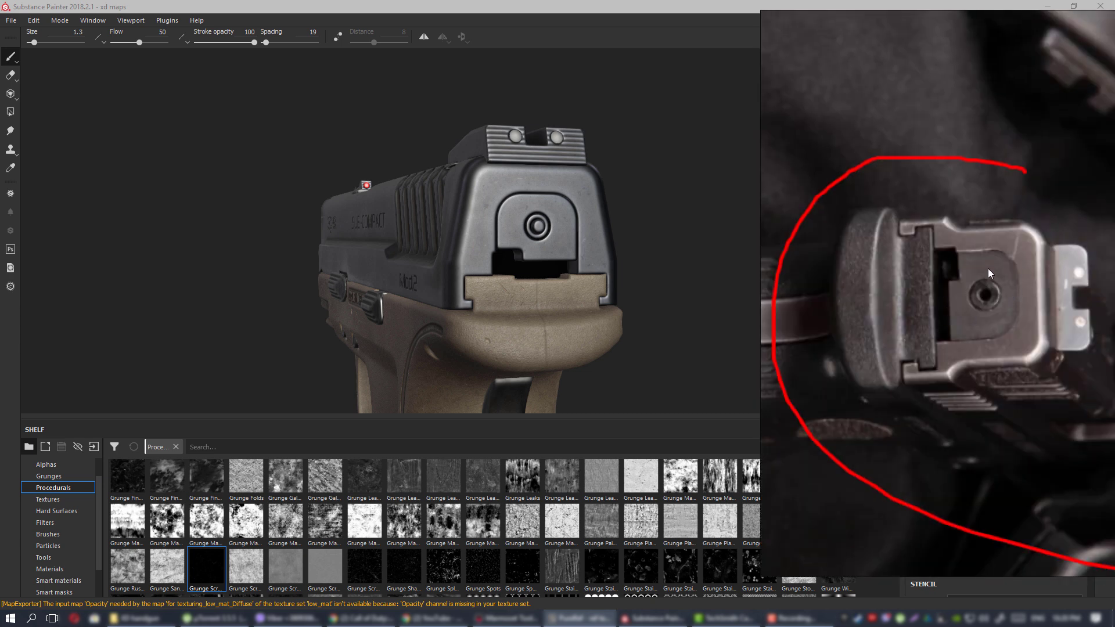
pyautogui.moveTo(772, 273); pyautogui.dragTo(1114, 267, button='right')
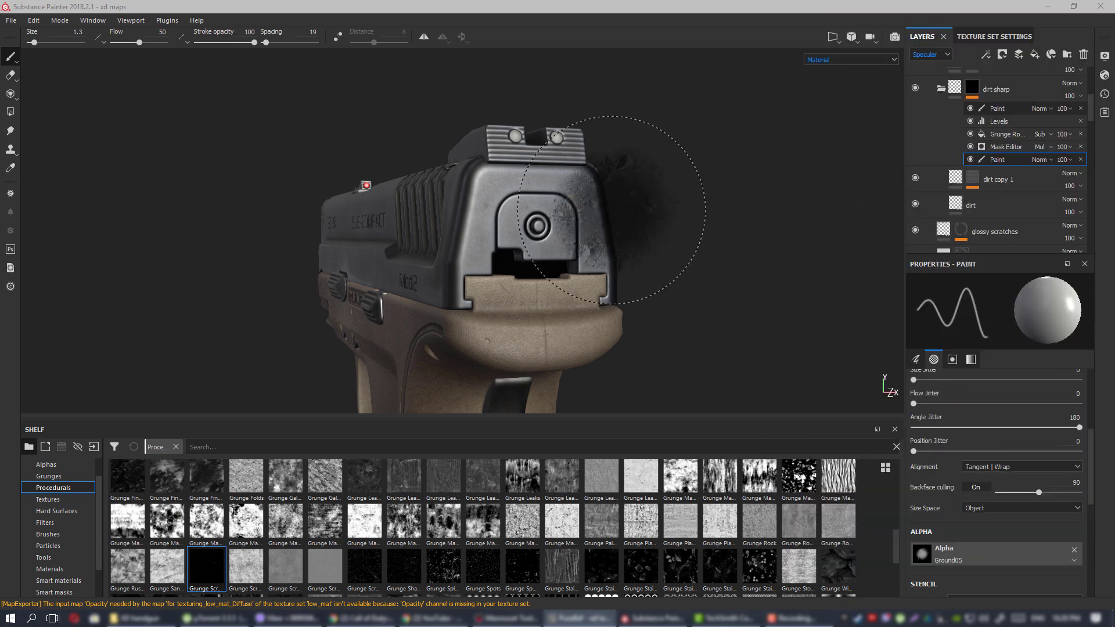
# Cycle through the single-channel displays, past glossiness and diffuse, to the specular channel.
pyautogui.keyDown('alt'); pyautogui.moveTo(611, 210); pyautogui.dragTo(556, 263); pyautogui.keyUp('alt')
pyautogui.press('c')
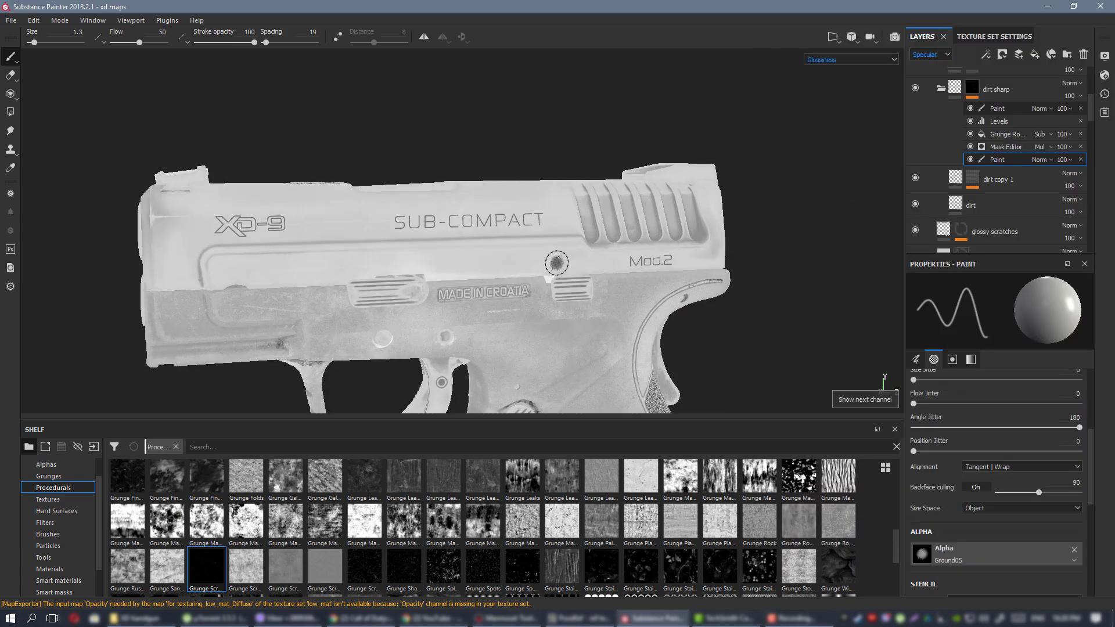
pyautogui.press('c')
pyautogui.press('c')
pyautogui.press('c')
pyautogui.press('c')
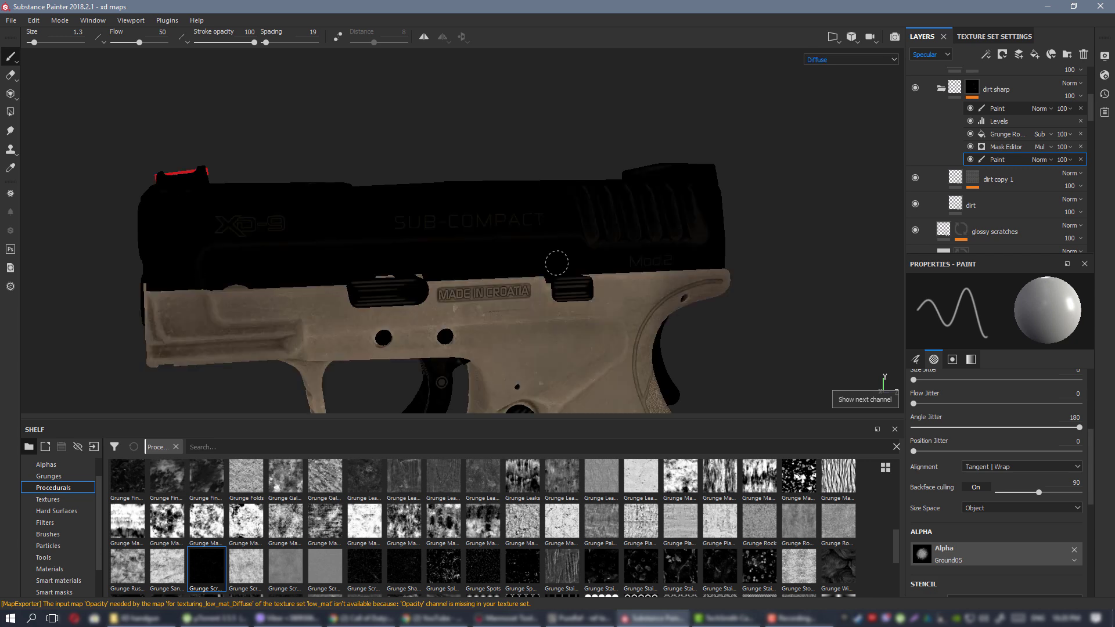
pyautogui.press('c')
# Examine the slide's specular channel at its rear end, serrations and side for dirt variation.
pyautogui.keyDown('alt'); pyautogui.moveTo(556, 263); pyautogui.dragTo(399, 174); pyautogui.keyUp('alt')
pyautogui.keyDown('alt'); pyautogui.moveTo(399, 175); pyautogui.dragTo(407, 139, button='right'); pyautogui.keyUp('alt')
pyautogui.keyDown('alt'); pyautogui.moveTo(585, 119); pyautogui.dragTo(472, 336, button='middle'); pyautogui.keyUp('alt')
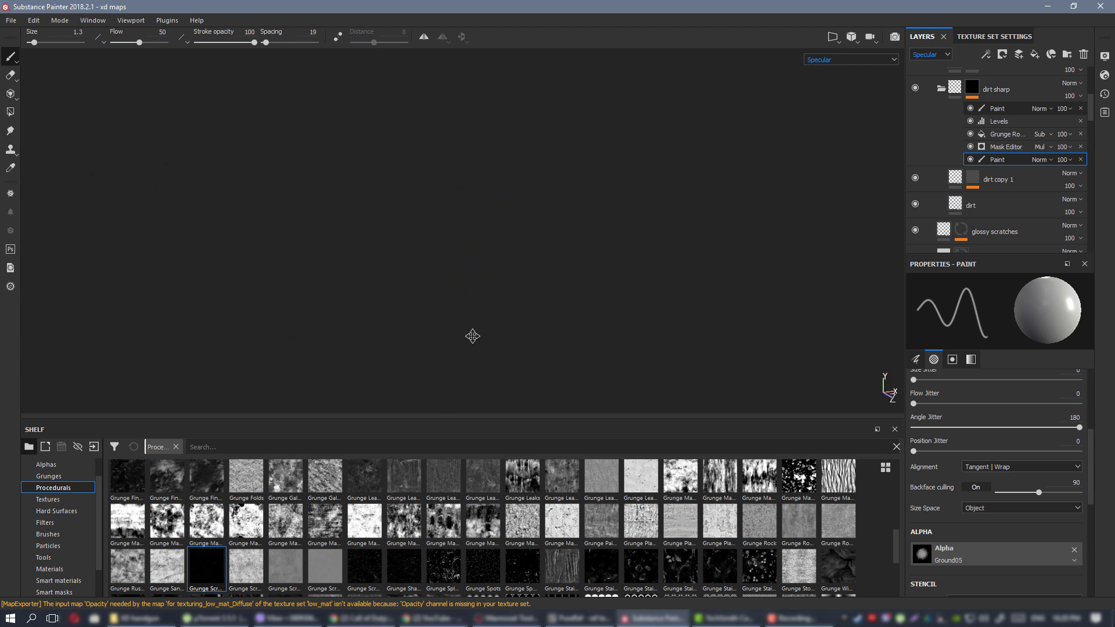
pyautogui.keyDown('alt'); pyautogui.moveTo(432, 123); pyautogui.dragTo(480, 310, button='middle'); pyautogui.keyUp('alt')
pyautogui.keyDown('alt'); pyautogui.moveTo(480, 309); pyautogui.dragTo(291, 197); pyautogui.keyUp('alt')
pyautogui.keyDown('alt'); pyautogui.moveTo(492, 87); pyautogui.dragTo(438, 228, button='middle'); pyautogui.keyUp('alt')
pyautogui.keyDown('alt'); pyautogui.moveTo(438, 228); pyautogui.dragTo(423, 182); pyautogui.keyUp('alt')
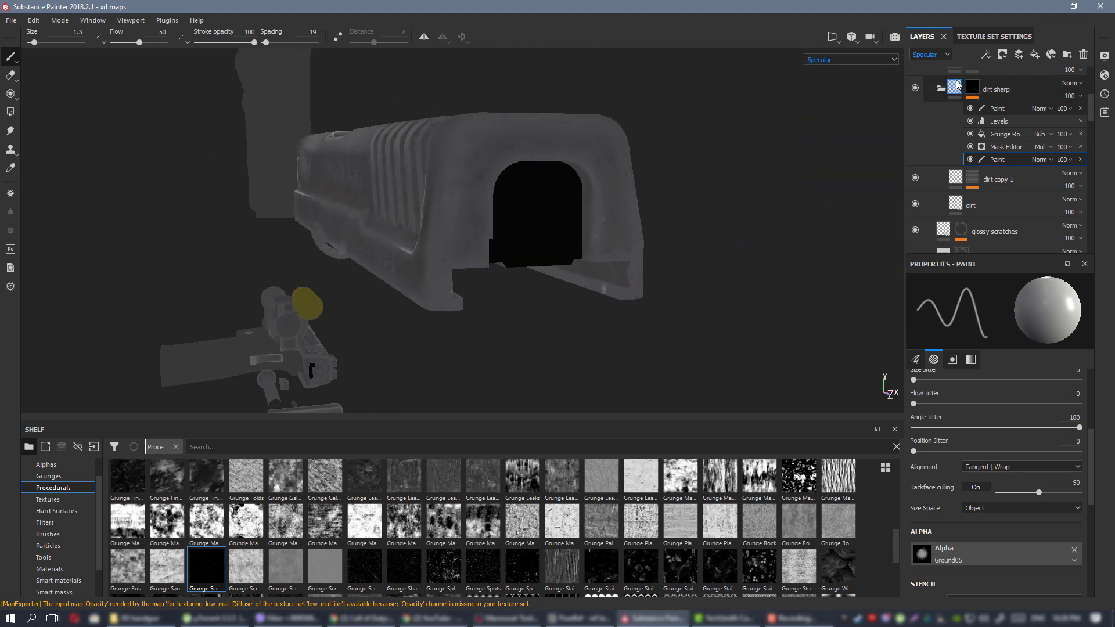
pyautogui.keyDown('alt'); pyautogui.moveTo(473, 219); pyautogui.dragTo(638, 181); pyautogui.keyUp('alt')
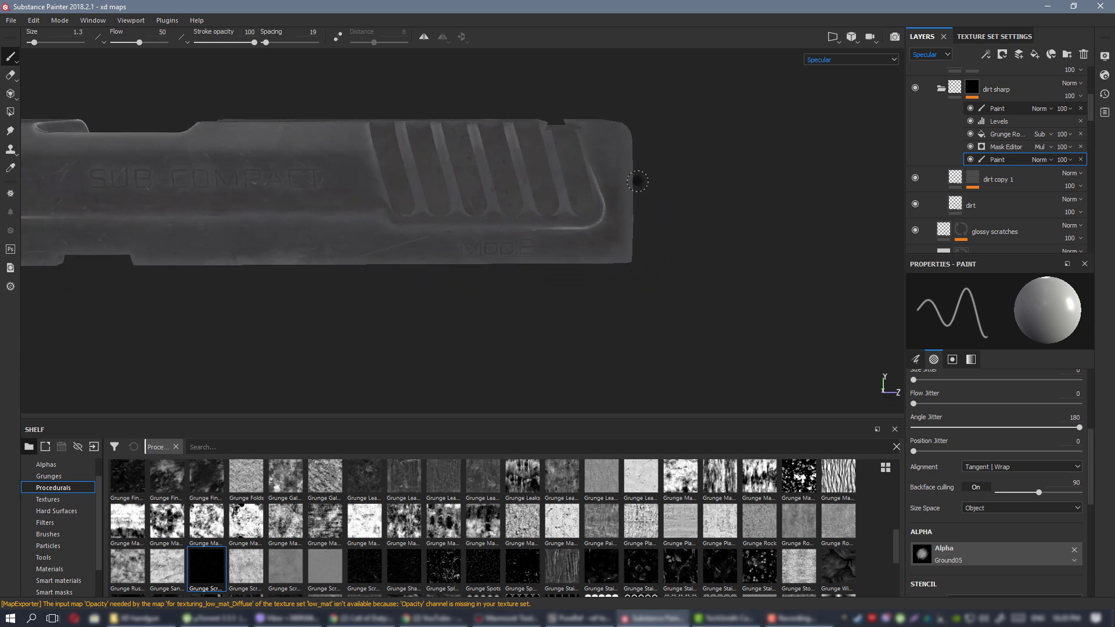
pyautogui.keyDown('alt'); pyautogui.moveTo(450, 181); pyautogui.dragTo(465, 187); pyautogui.keyUp('alt')
pyautogui.keyDown('alt'); pyautogui.moveTo(465, 186); pyautogui.dragTo(684, 196, button='middle'); pyautogui.keyUp('alt')
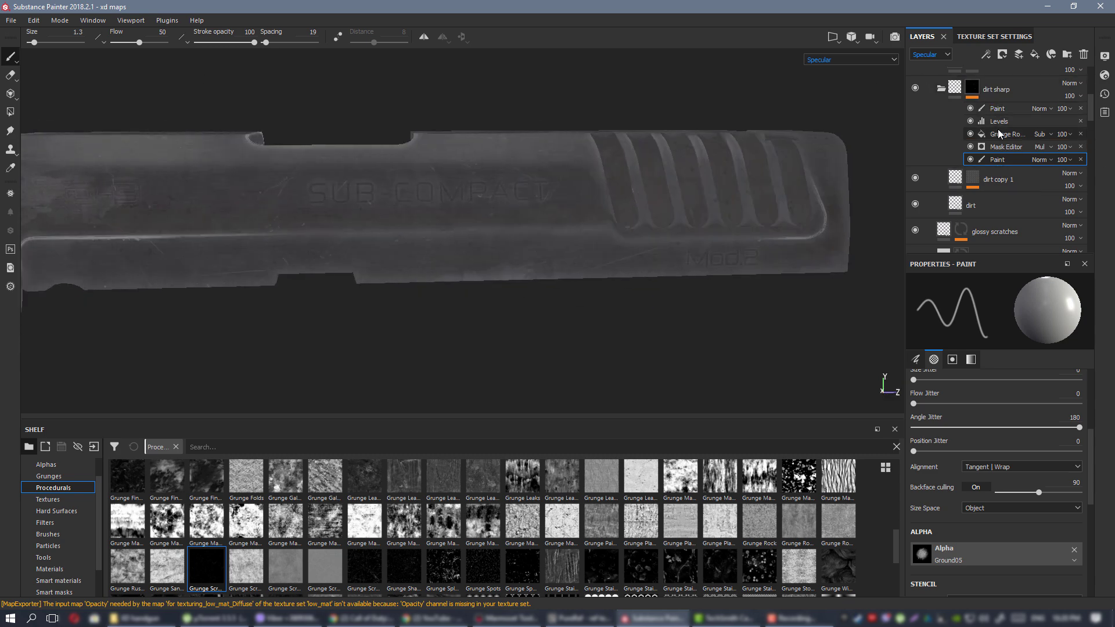
# Collapse the dirt sharp folder and review the layers beneath it down to the background layer.
pyautogui.scroll(1, 990, 150)
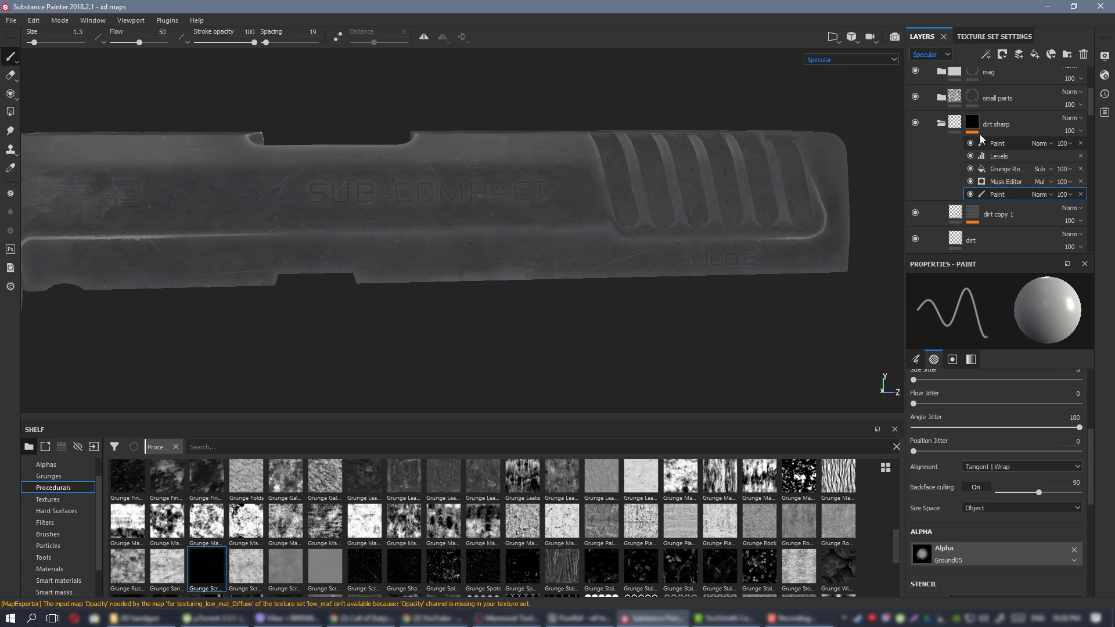
pyautogui.click(941, 123)
pyautogui.scroll(-8, 1017, 123)
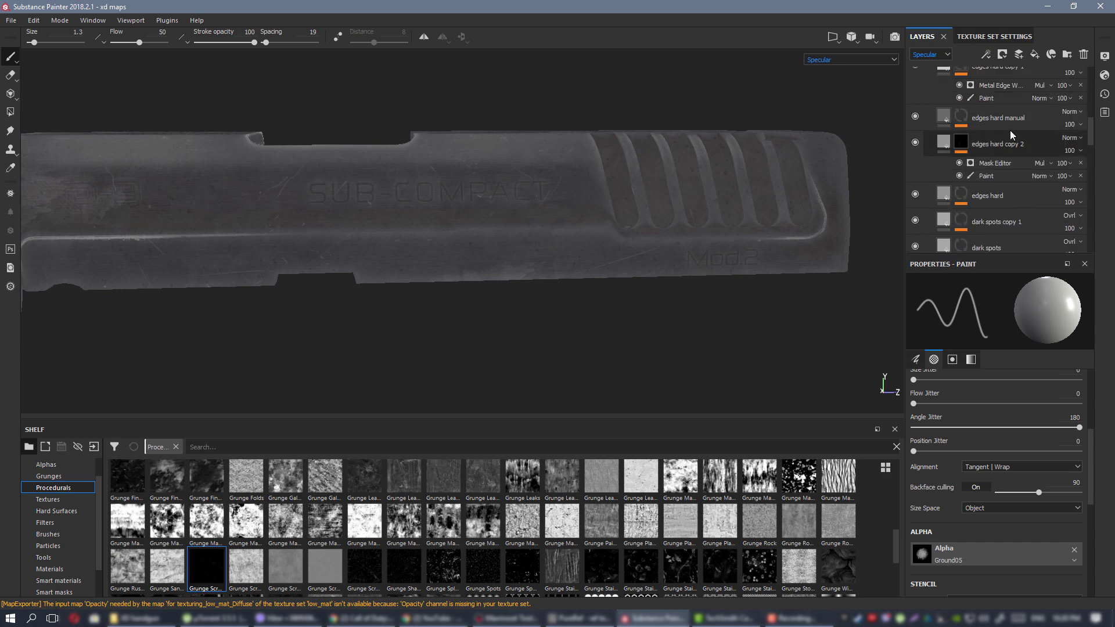
pyautogui.scroll(-2, 1013, 138)
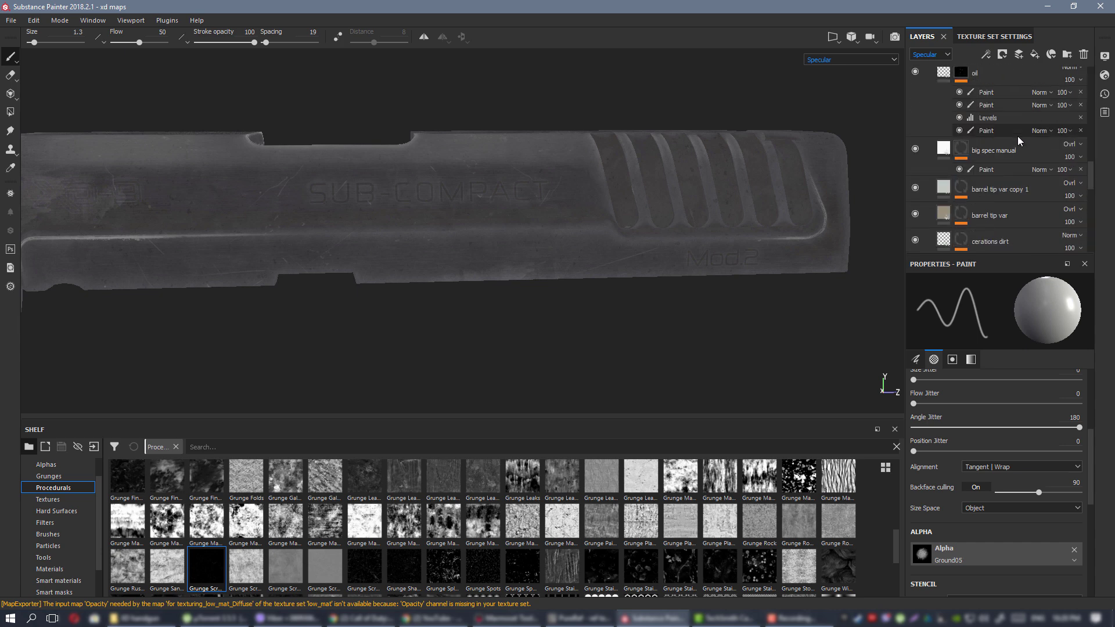
pyautogui.scroll(-4, 1029, 135)
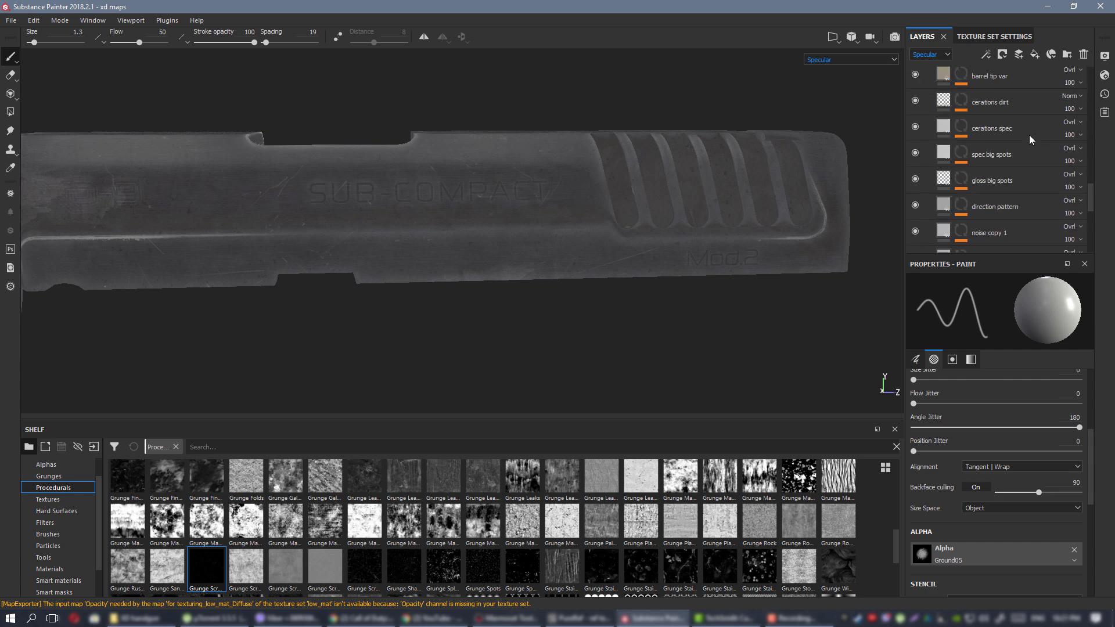
pyautogui.scroll(-3, 932, 155)
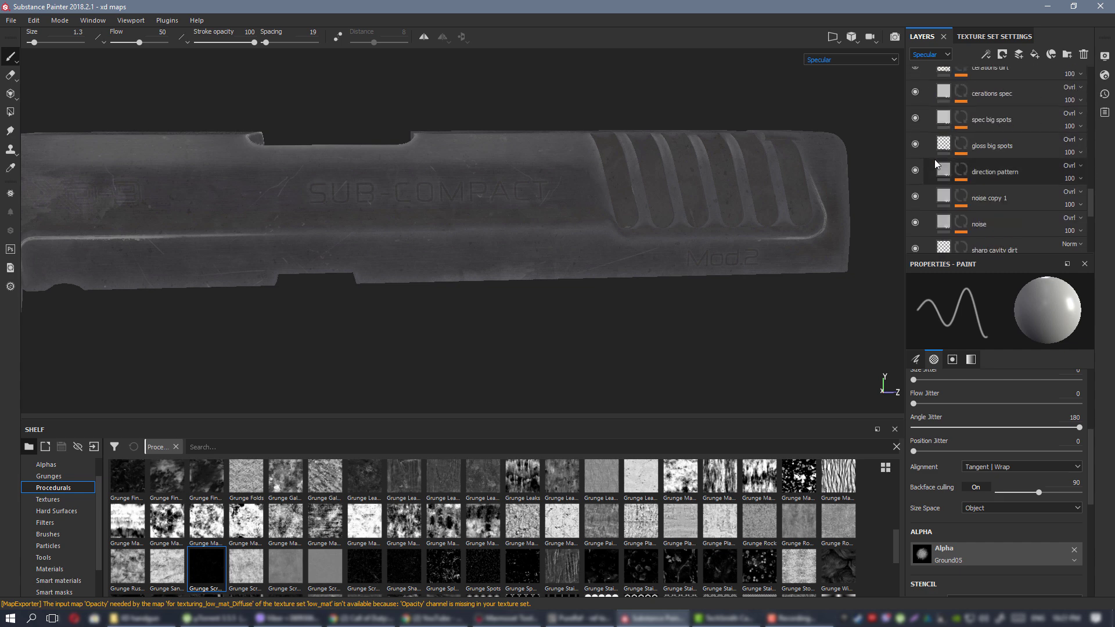
pyautogui.scroll(-3, 934, 159)
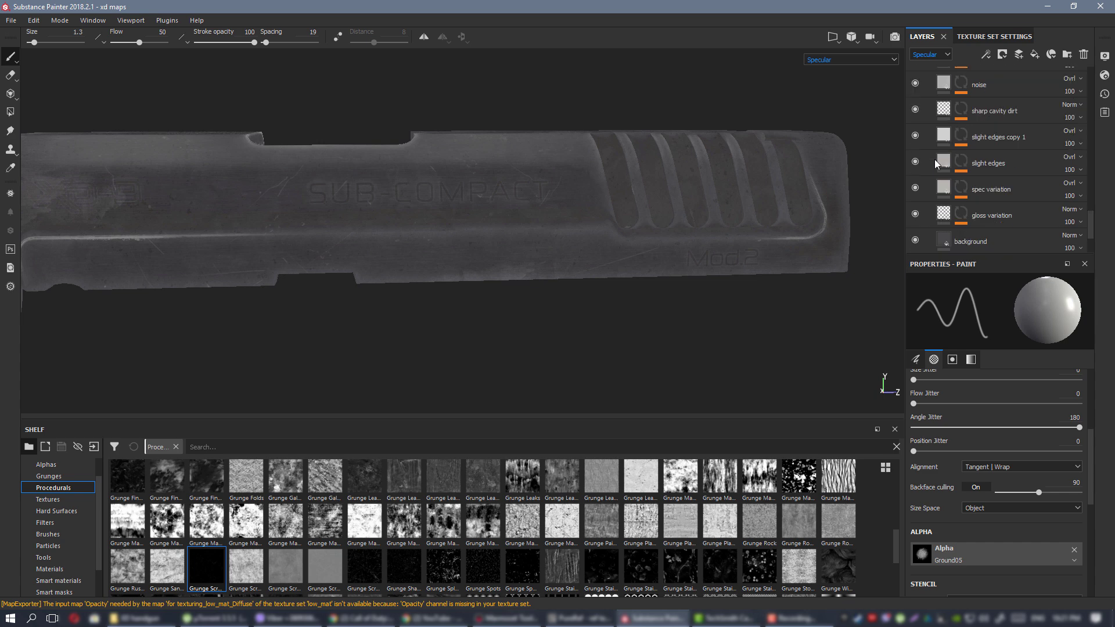
# Hide the layers from spec big spots down to slight edges copy 1 to isolate the base specular layers.
pyautogui.click(914, 187)
pyautogui.click(916, 137)
pyautogui.scroll(2, 926, 136)
pyautogui.scroll(1, 926, 136)
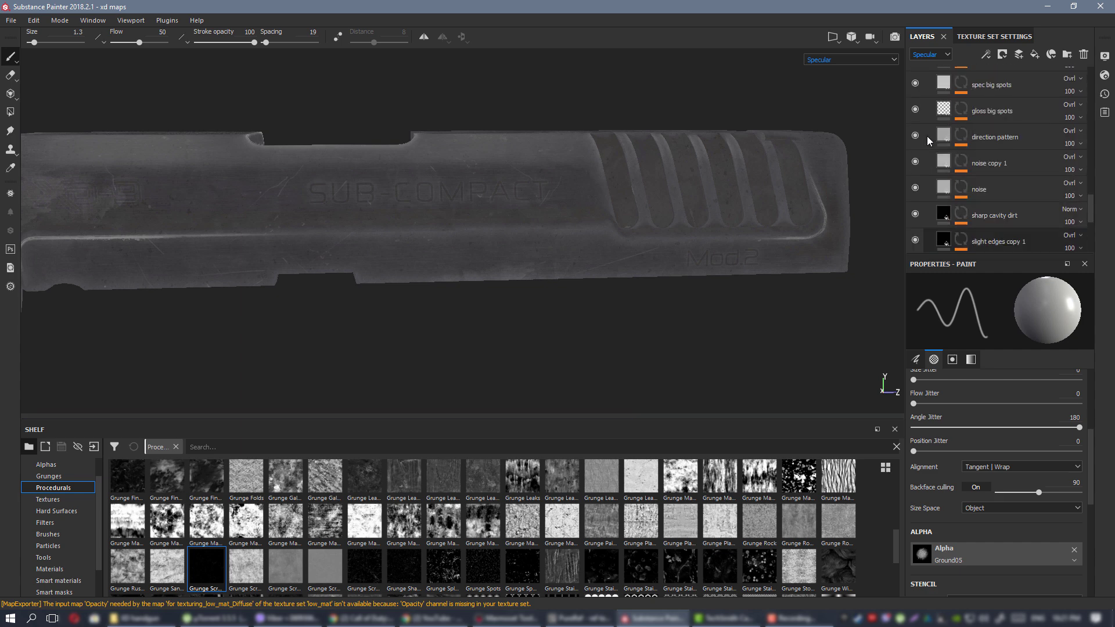
pyautogui.click(915, 83)
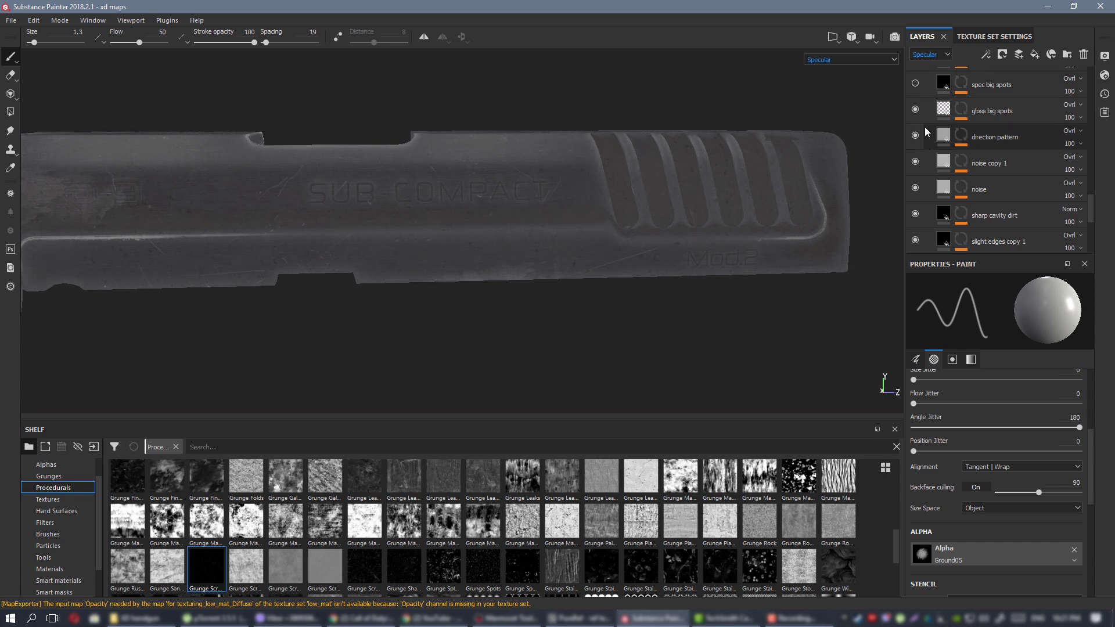
pyautogui.click(917, 110)
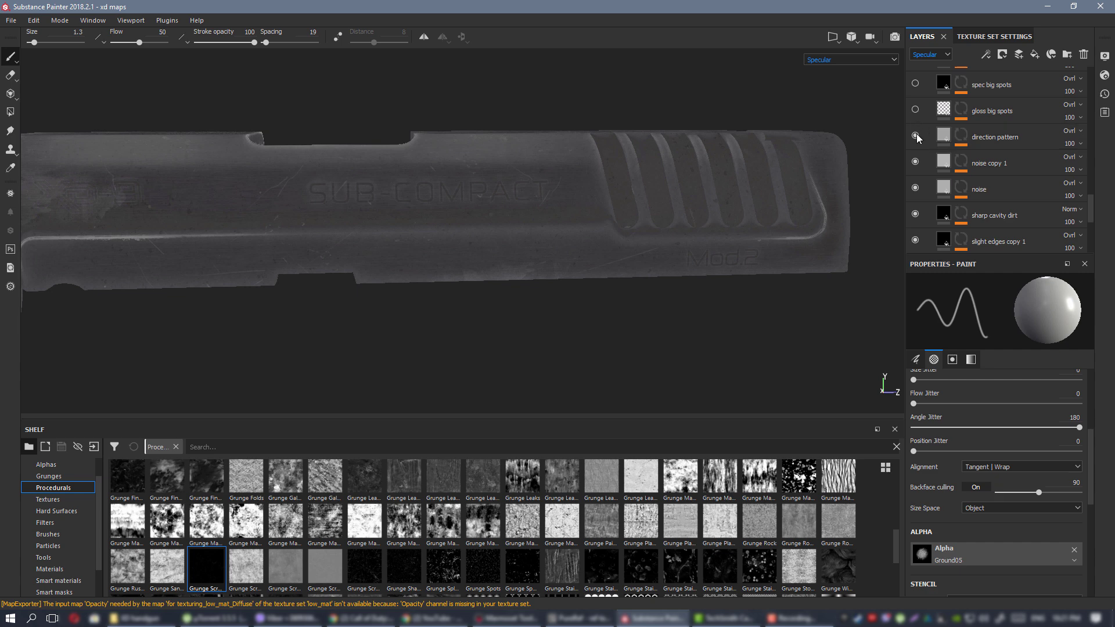
pyautogui.click(915, 162)
pyautogui.click(915, 187)
pyautogui.click(915, 213)
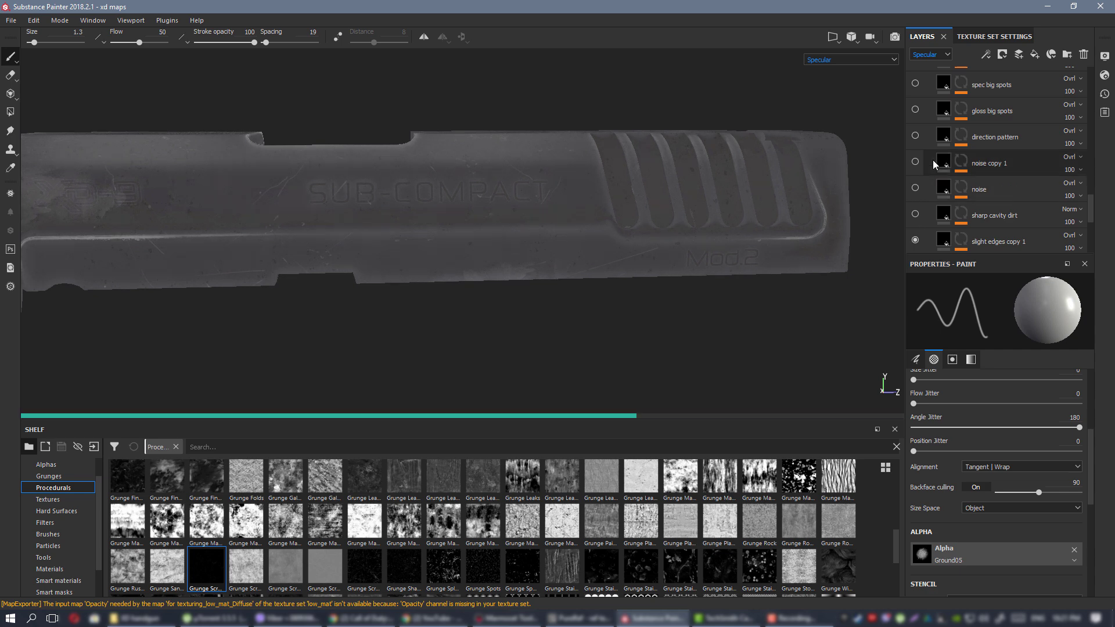
pyautogui.scroll(-1, 933, 159)
pyautogui.click(915, 204)
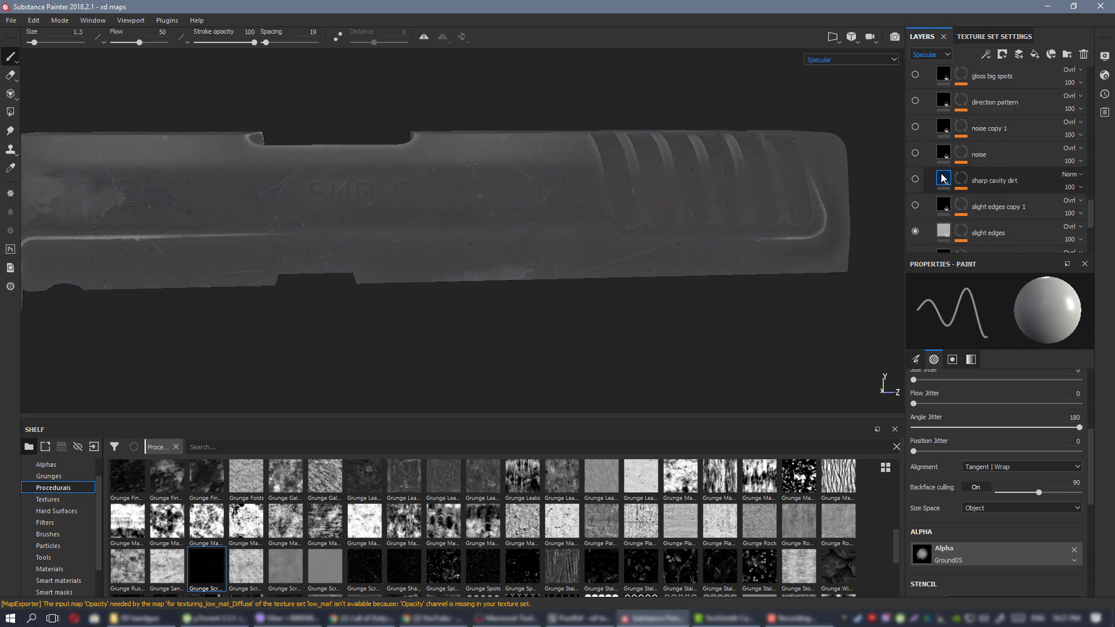
# Display the mask of the slight edges layer on the slide.
pyautogui.scroll(-1, 929, 207)
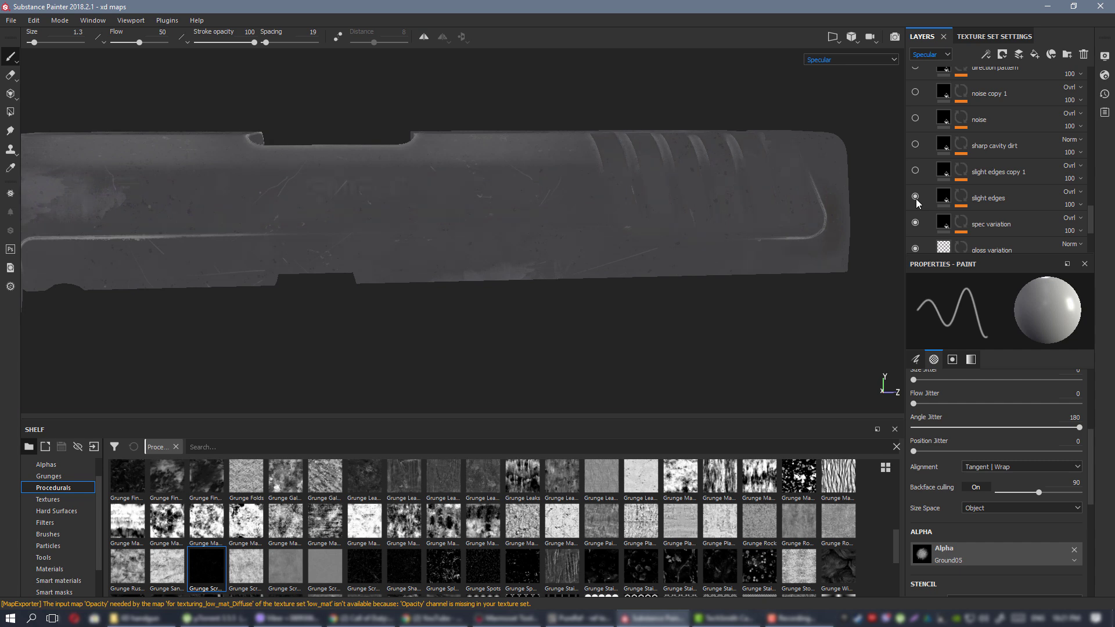
pyautogui.click(951, 197)
pyautogui.keyDown('alt'); pyautogui.click(960, 198); pyautogui.keyUp('alt')
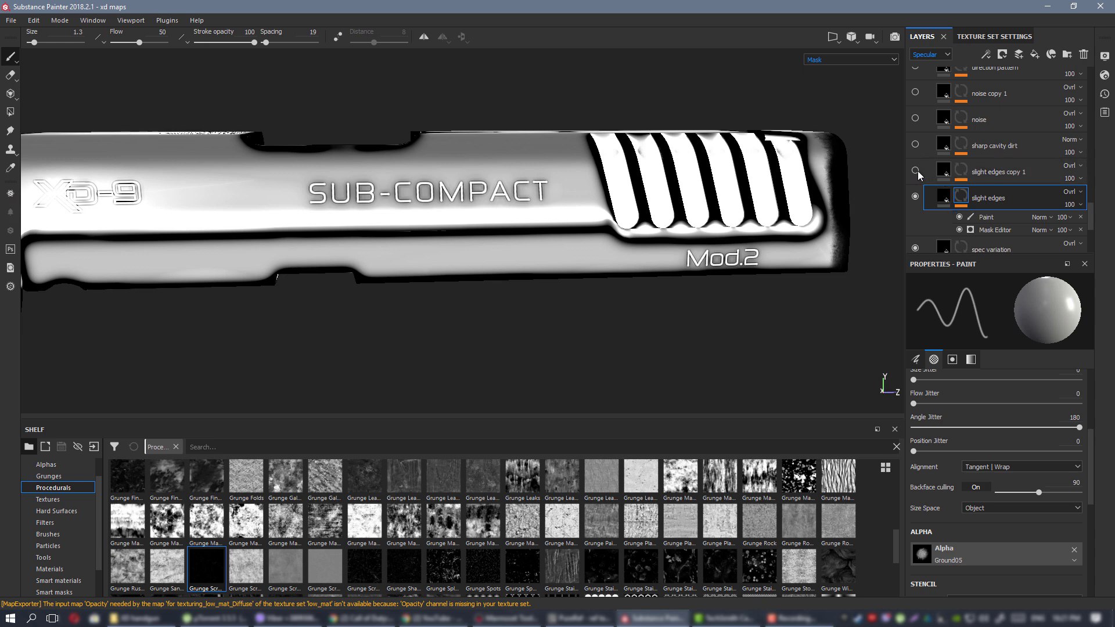
# Make the hidden layers visible again from slight edges copy 1 up to spec big spots.
pyautogui.scroll(2, 917, 78)
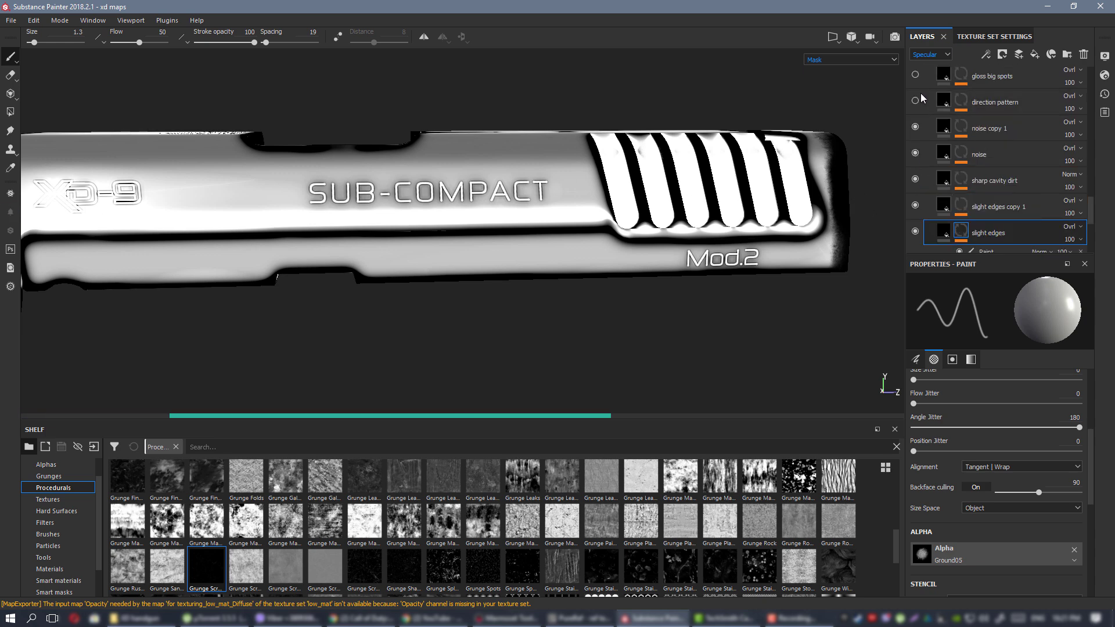
pyautogui.scroll(2, 929, 102)
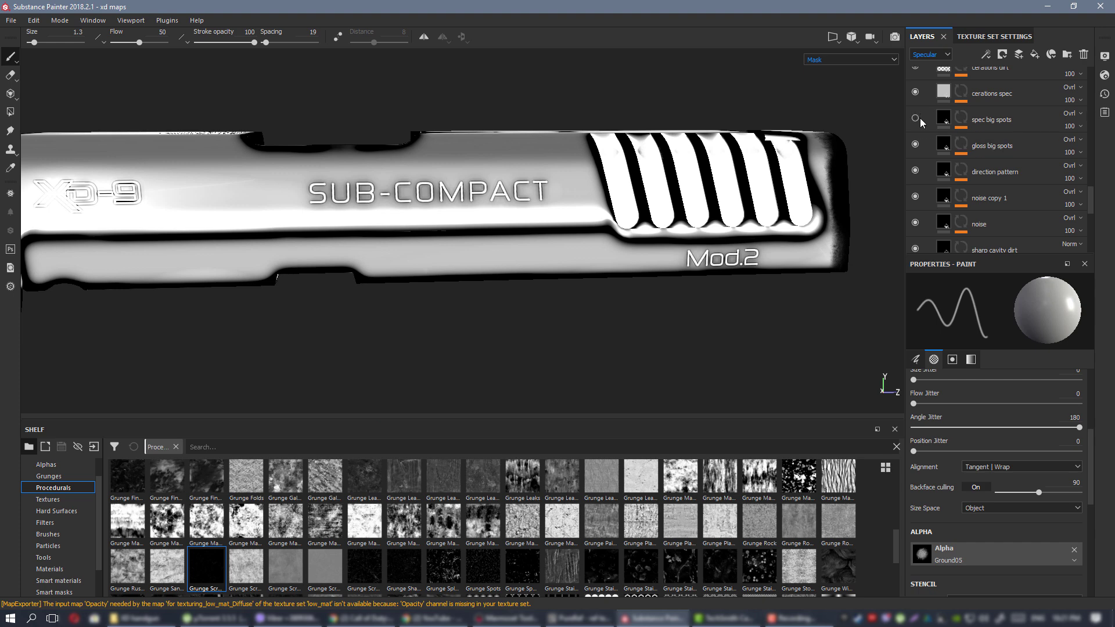
pyautogui.scroll(-2, 919, 117)
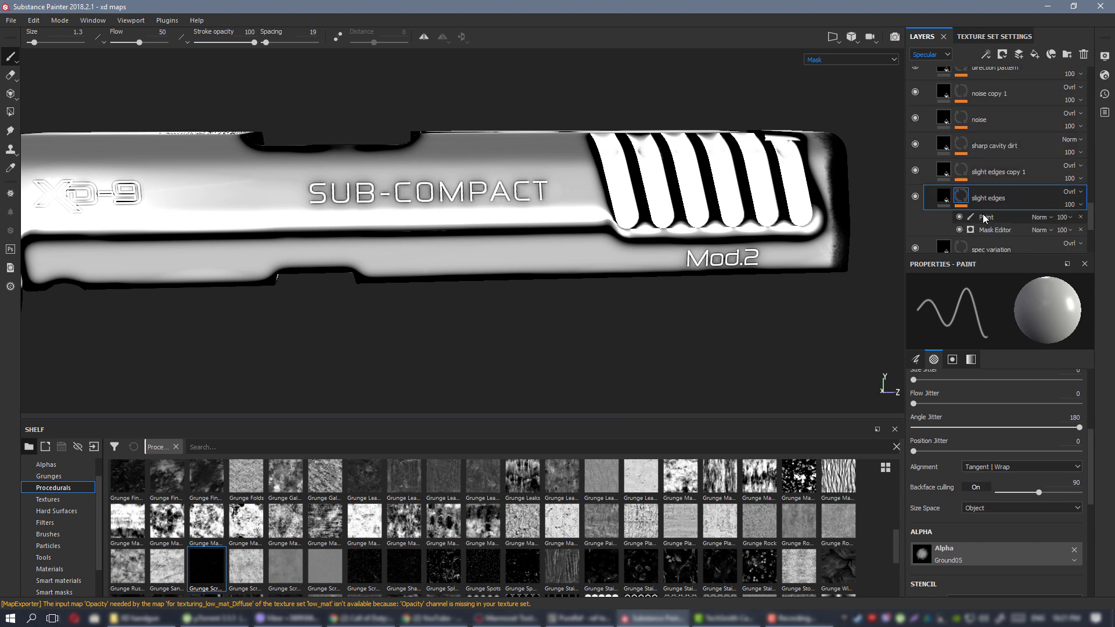
# Add a paint effect to the slight edges mask and show the material view at the slide's front end.
pyautogui.rightClick(965, 195)
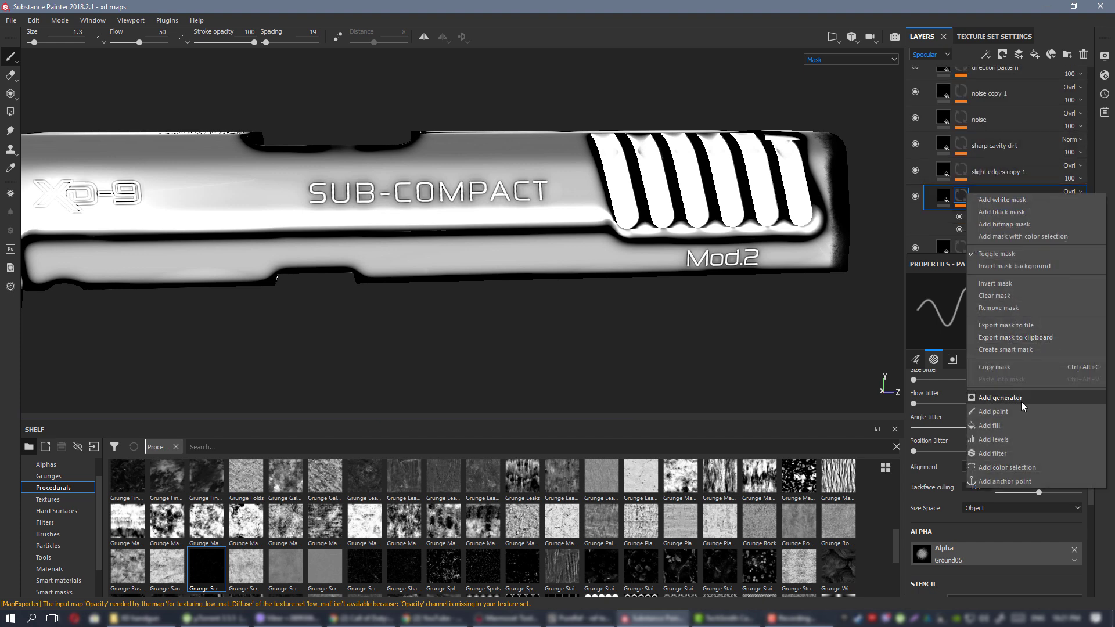
pyautogui.click(992, 411)
pyautogui.keyDown('alt'); pyautogui.moveTo(761, 238); pyautogui.dragTo(657, 248, button='middle'); pyautogui.keyUp('alt')
pyautogui.moveTo(657, 247)
pyautogui.keyDown('alt'); pyautogui.mouseDown()
pyautogui.moveTo(518, 262)
pyautogui.moveTo(557, 248)
pyautogui.mouseUp(); pyautogui.keyUp('alt')
pyautogui.press('m')
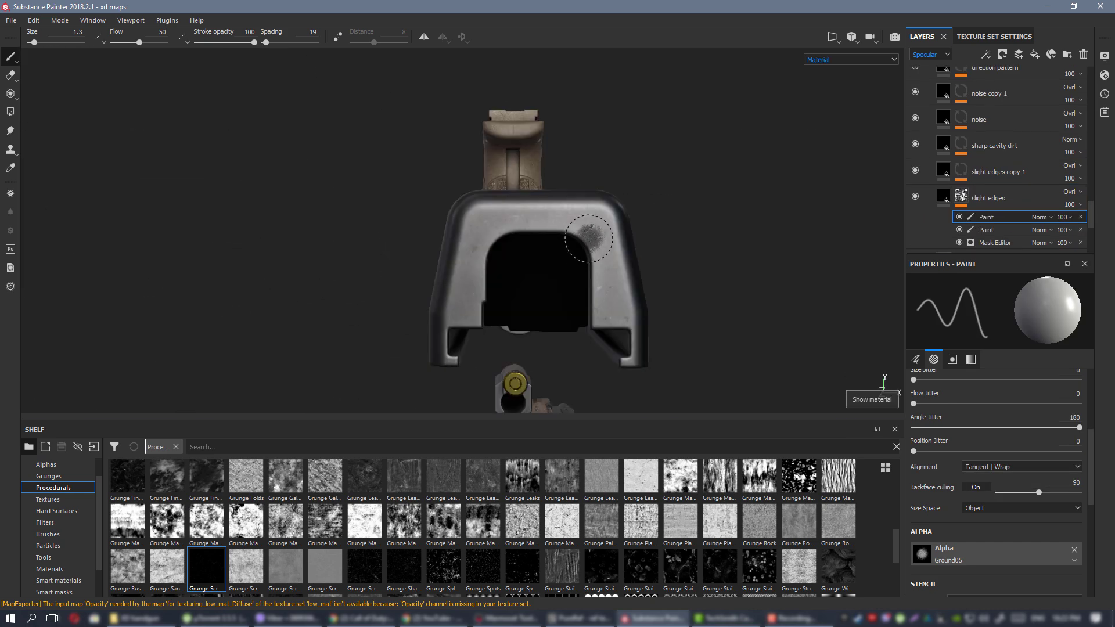
# Inspect the slide's front face from several angles and set the brush flow to 100.
pyautogui.keyDown('alt'); pyautogui.moveTo(523, 225); pyautogui.dragTo(537, 284, button='right'); pyautogui.keyUp('alt')
pyautogui.keyDown('alt'); pyautogui.moveTo(536, 285); pyautogui.dragTo(566, 286); pyautogui.keyUp('alt')
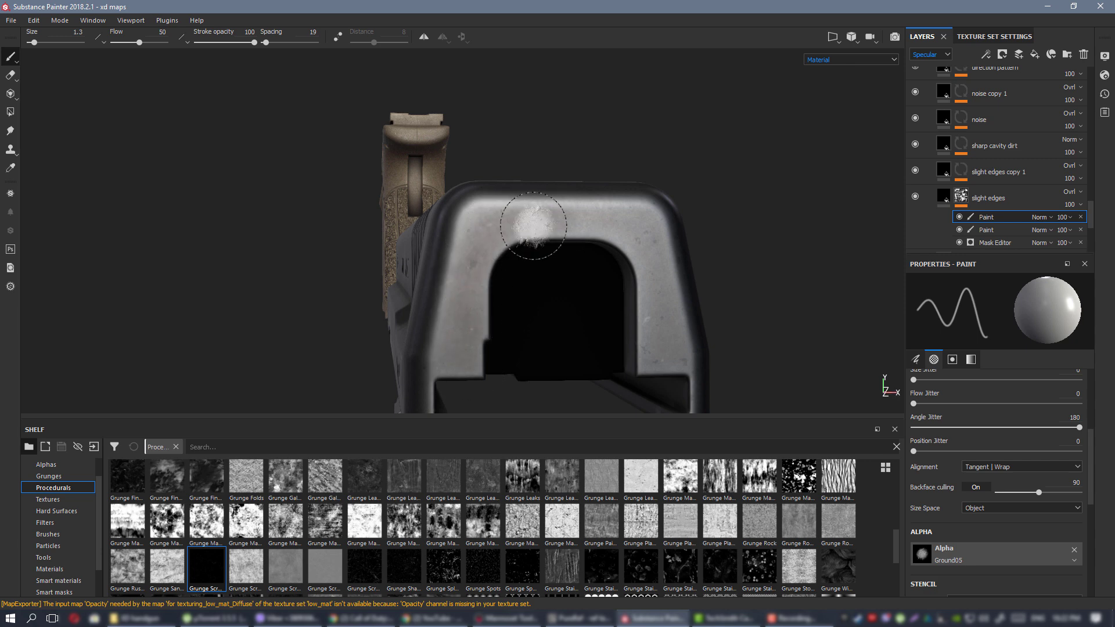
pyautogui.keyDown('alt'); pyautogui.moveTo(528, 224); pyautogui.dragTo(497, 228); pyautogui.keyUp('alt')
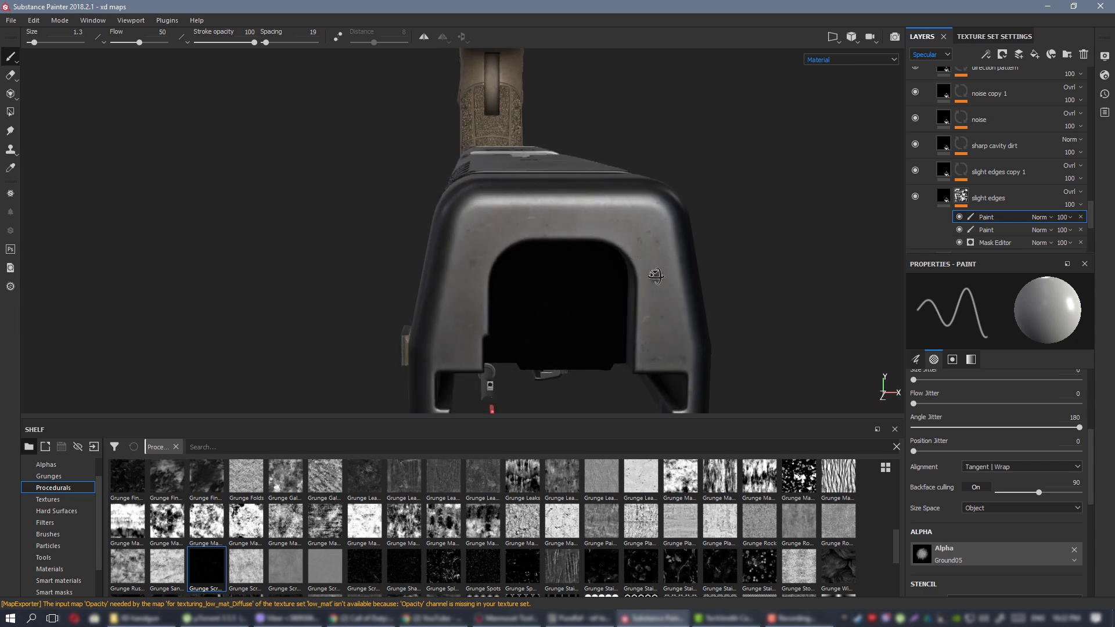
pyautogui.moveTo(656, 275)
pyautogui.keyDown('alt'); pyautogui.mouseDown()
pyautogui.moveTo(517, 234)
pyautogui.moveTo(559, 271)
pyautogui.moveTo(580, 237)
pyautogui.mouseUp(); pyautogui.keyUp('alt')
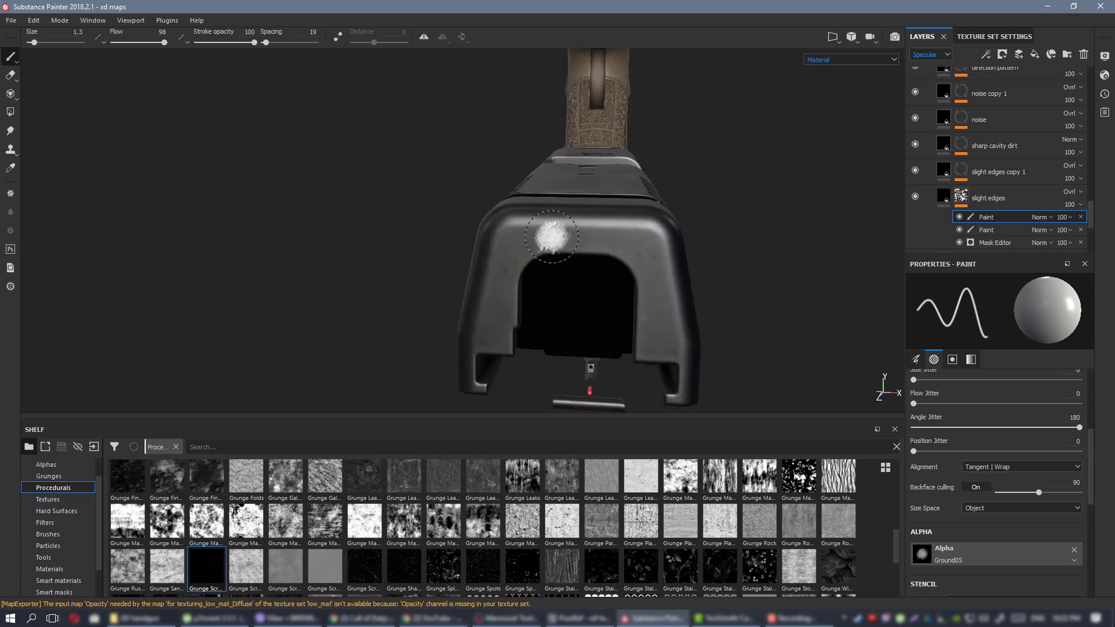
pyautogui.keyDown('ctrl'); pyautogui.moveTo(551, 236); pyautogui.dragTo(527, 241, button='right'); pyautogui.keyUp('ctrl')
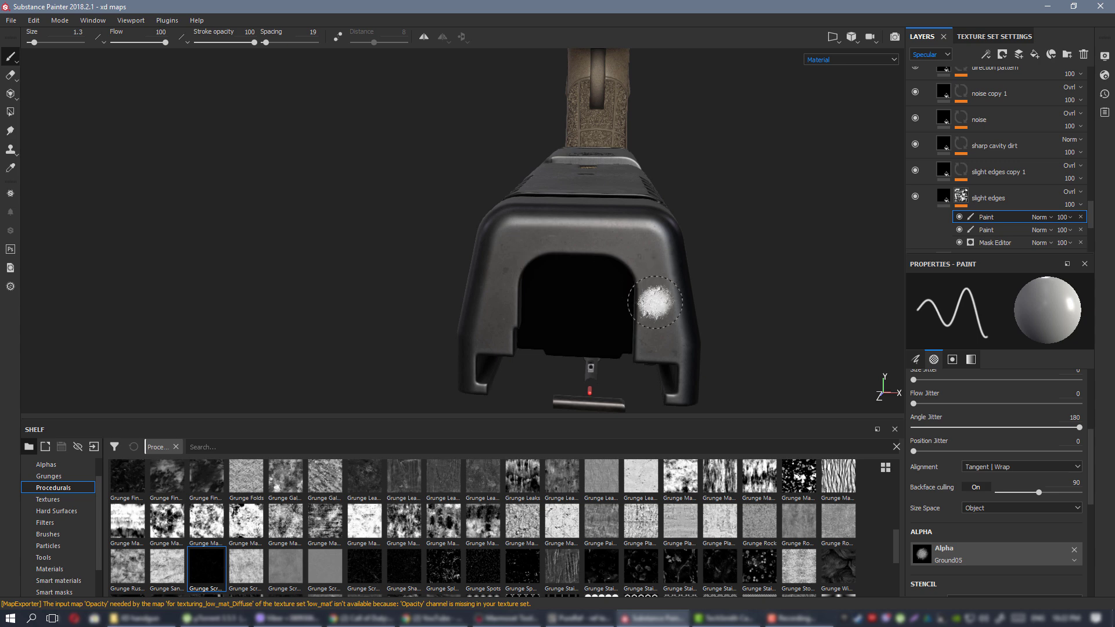
pyautogui.keyDown('alt'); pyautogui.moveTo(656, 304); pyautogui.dragTo(662, 282); pyautogui.keyUp('alt')
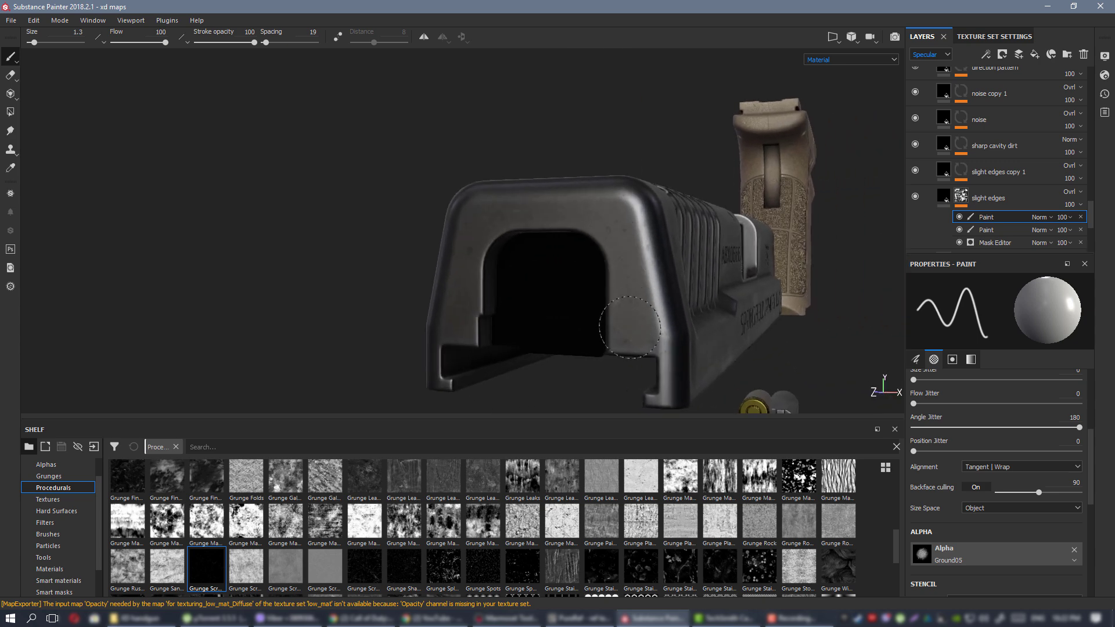
# Cycle through the single-channel displays on the slide's front face and return to the material view.
pyautogui.press('c')
pyautogui.keyDown('alt'); pyautogui.moveTo(600, 239); pyautogui.dragTo(619, 234); pyautogui.keyUp('alt')
pyautogui.press('c')
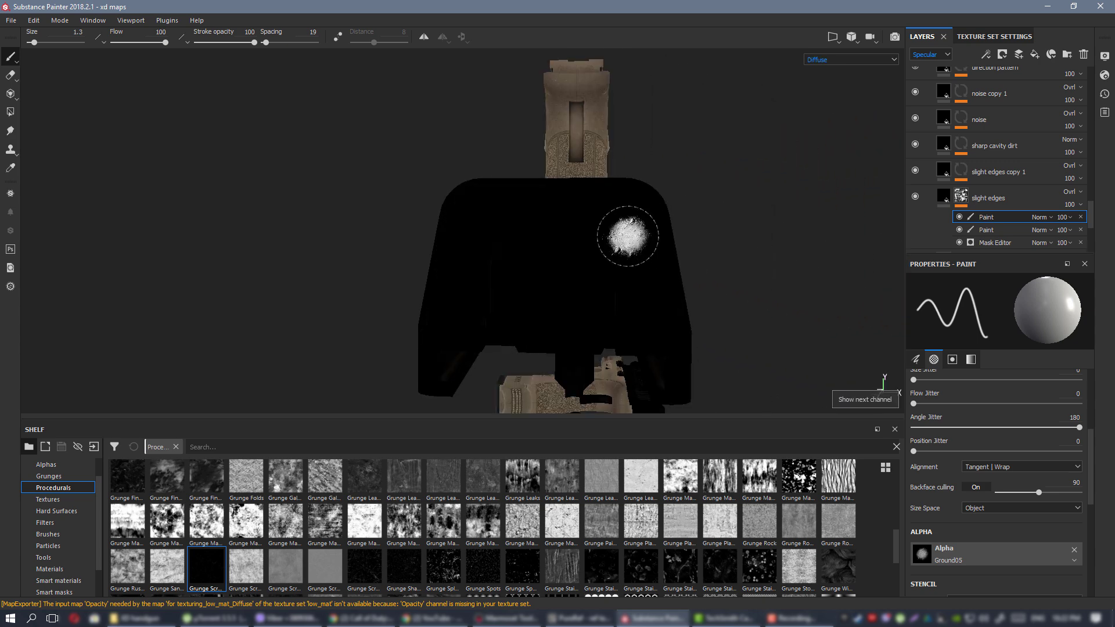
pyautogui.press('c')
pyautogui.press('c')
pyautogui.press('m')
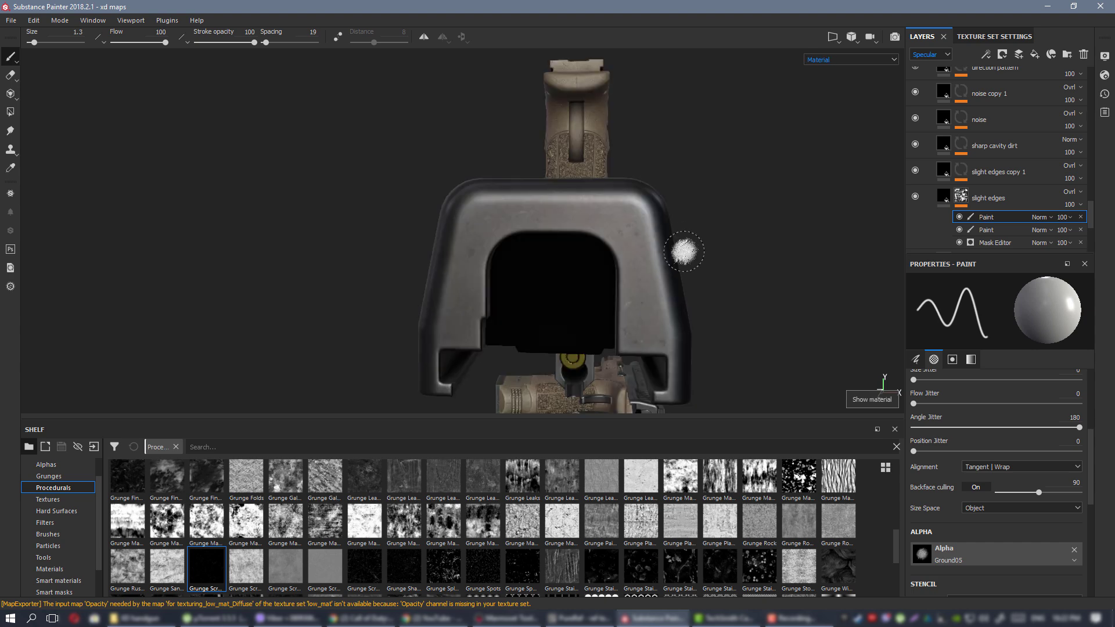
# Examine the slide's rear plate under the material view from close up and at several angles.
pyautogui.keyDown('alt'); pyautogui.moveTo(535, 214); pyautogui.dragTo(394, 257); pyautogui.keyUp('alt')
pyautogui.keyDown('alt'); pyautogui.moveTo(441, 228); pyautogui.dragTo(494, 284, button='right'); pyautogui.keyUp('alt')
pyautogui.keyDown('alt'); pyautogui.moveTo(441, 244); pyautogui.dragTo(406, 264); pyautogui.keyUp('alt')
pyautogui.keyDown('alt'); pyautogui.moveTo(463, 221); pyautogui.dragTo(460, 191, button='right'); pyautogui.keyUp('alt')
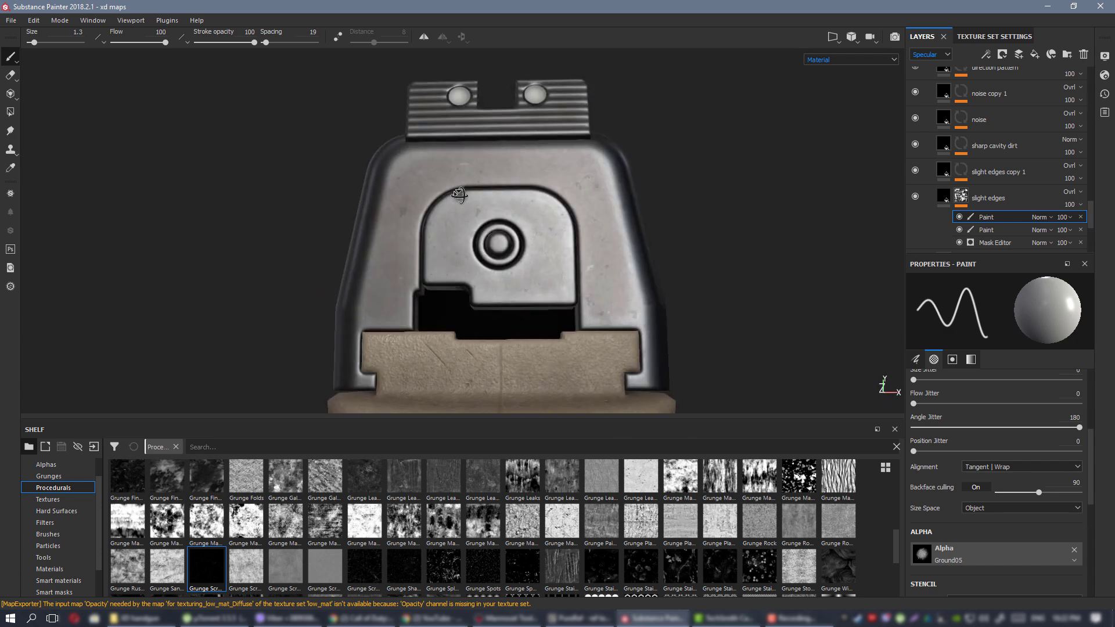
pyautogui.keyDown('alt'); pyautogui.moveTo(460, 191); pyautogui.dragTo(527, 234); pyautogui.keyUp('alt')
pyautogui.keyDown('alt'); pyautogui.moveTo(528, 234); pyautogui.dragTo(308, 174, button='right'); pyautogui.keyUp('alt')
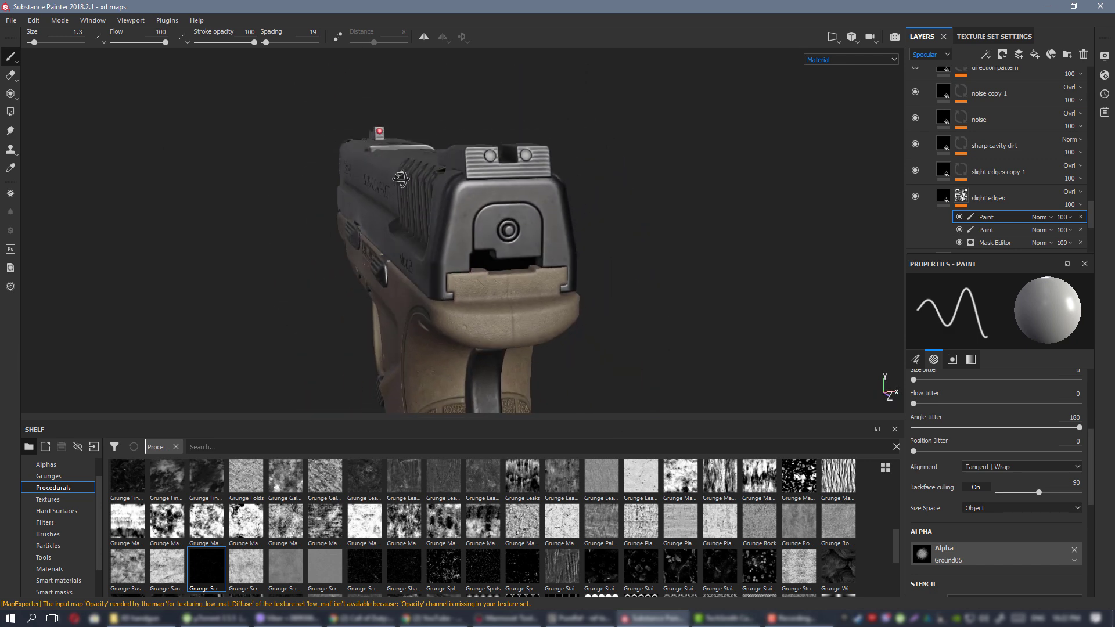
pyautogui.keyDown('alt'); pyautogui.moveTo(385, 156); pyautogui.dragTo(405, 179); pyautogui.keyUp('alt')
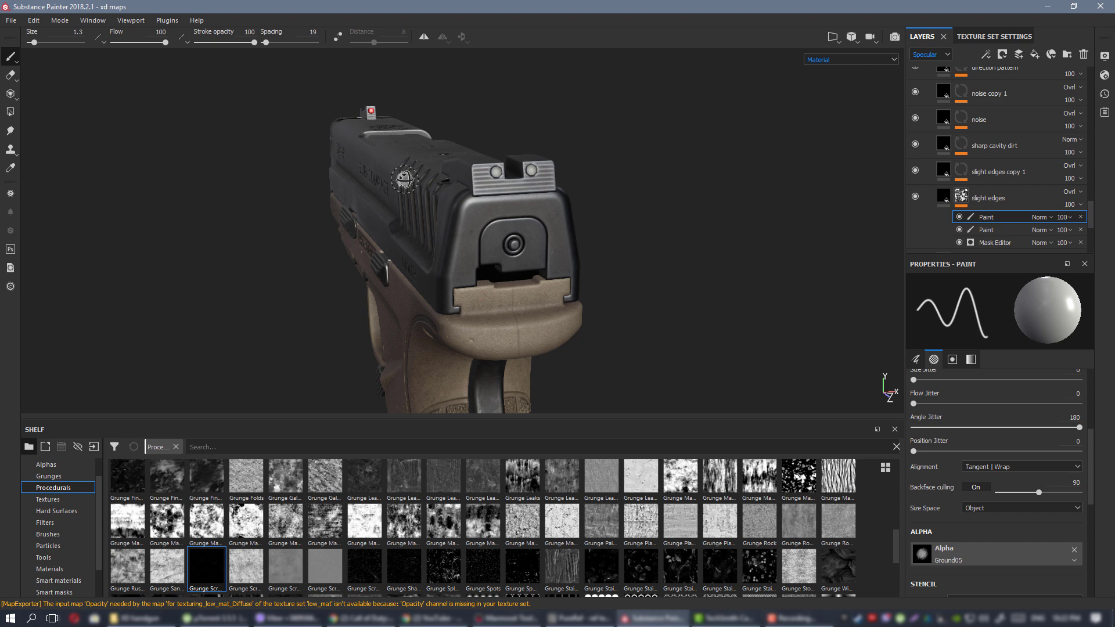
pyautogui.keyDown('alt'); pyautogui.moveTo(506, 178); pyautogui.dragTo(554, 254, button='right'); pyautogui.keyUp('alt')
pyautogui.moveTo(498, 253)
pyautogui.keyDown('alt'); pyautogui.mouseDown()
pyautogui.moveTo(476, 229)
pyautogui.moveTo(503, 245)
pyautogui.mouseUp(); pyautogui.keyUp('alt')
pyautogui.keyDown('alt'); pyautogui.moveTo(502, 245); pyautogui.dragTo(520, 262, button='right'); pyautogui.keyUp('alt')
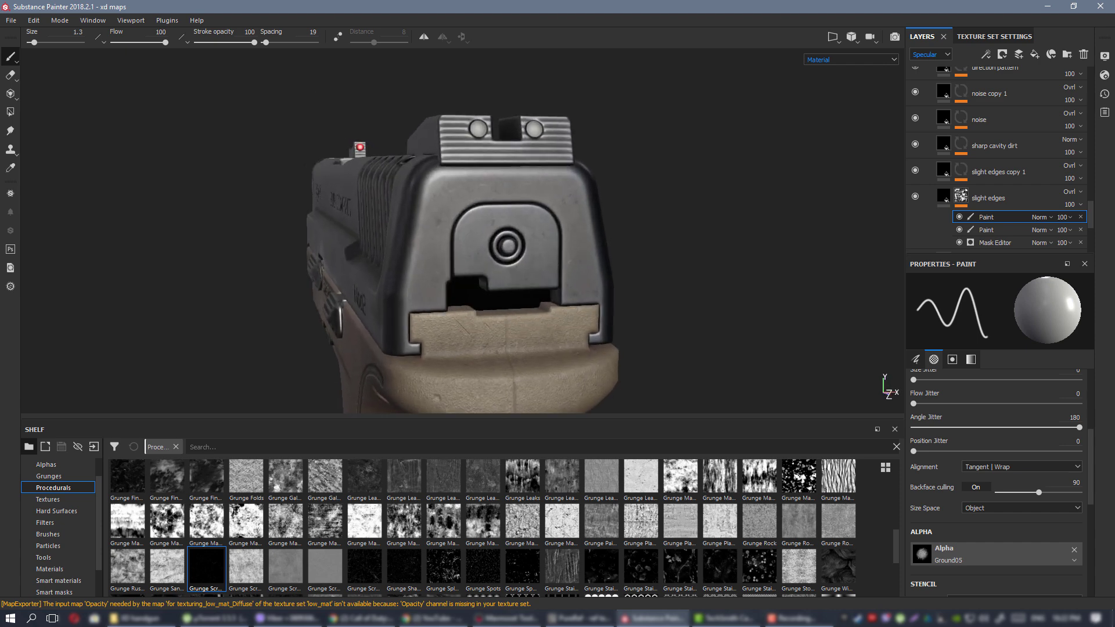
pyautogui.moveTo(511, 232)
pyautogui.keyDown('alt'); pyautogui.mouseDown()
pyautogui.moveTo(486, 228)
pyautogui.moveTo(531, 249)
pyautogui.moveTo(523, 237)
pyautogui.mouseUp(); pyautogui.keyUp('alt')
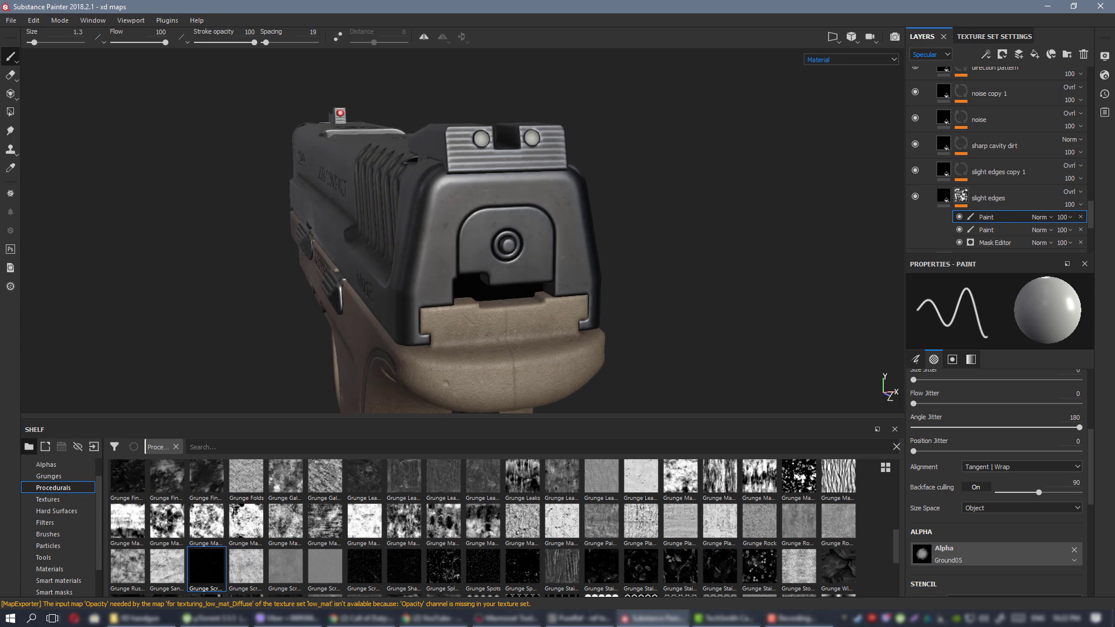
# Add a layer folder named slide back directly above the dirt sharp folder.
pyautogui.scroll(-5, 998, 165)
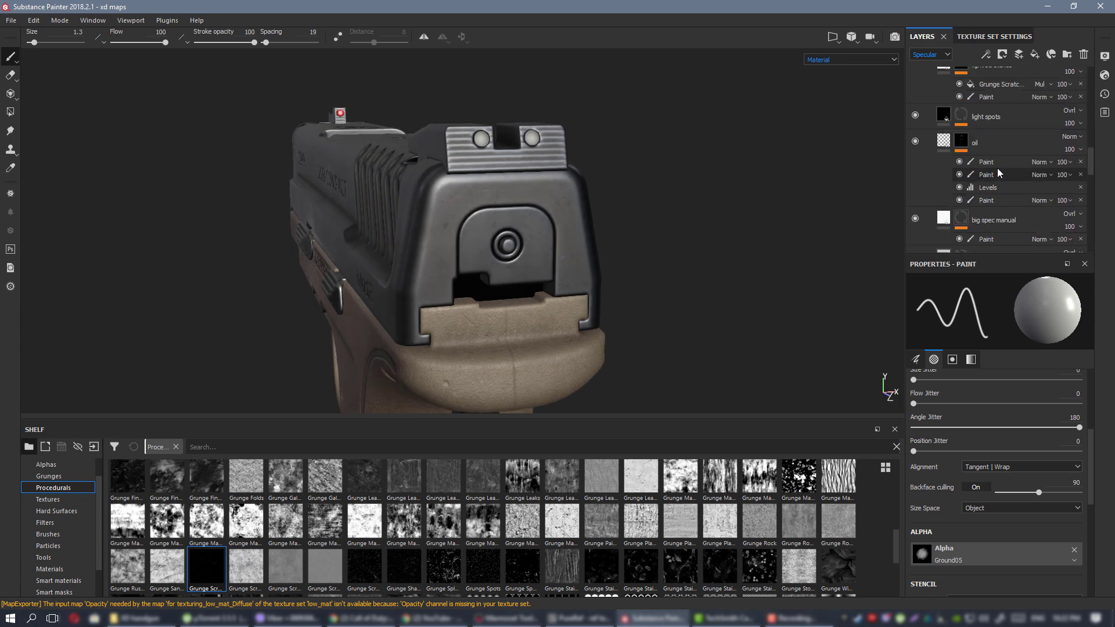
pyautogui.scroll(5, 1001, 145)
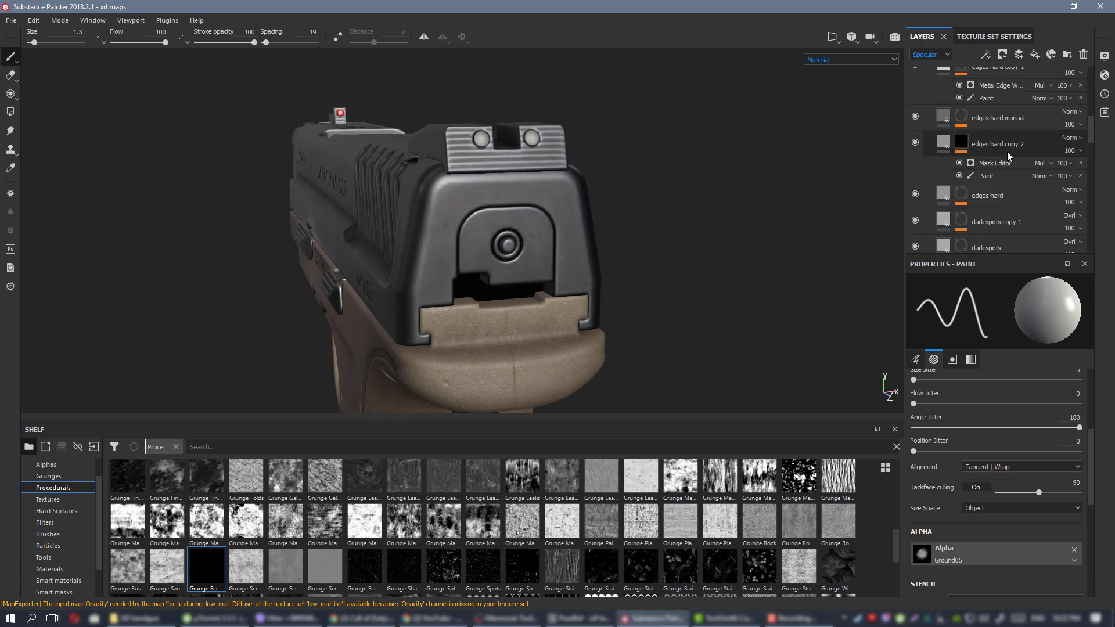
pyautogui.scroll(5, 1010, 154)
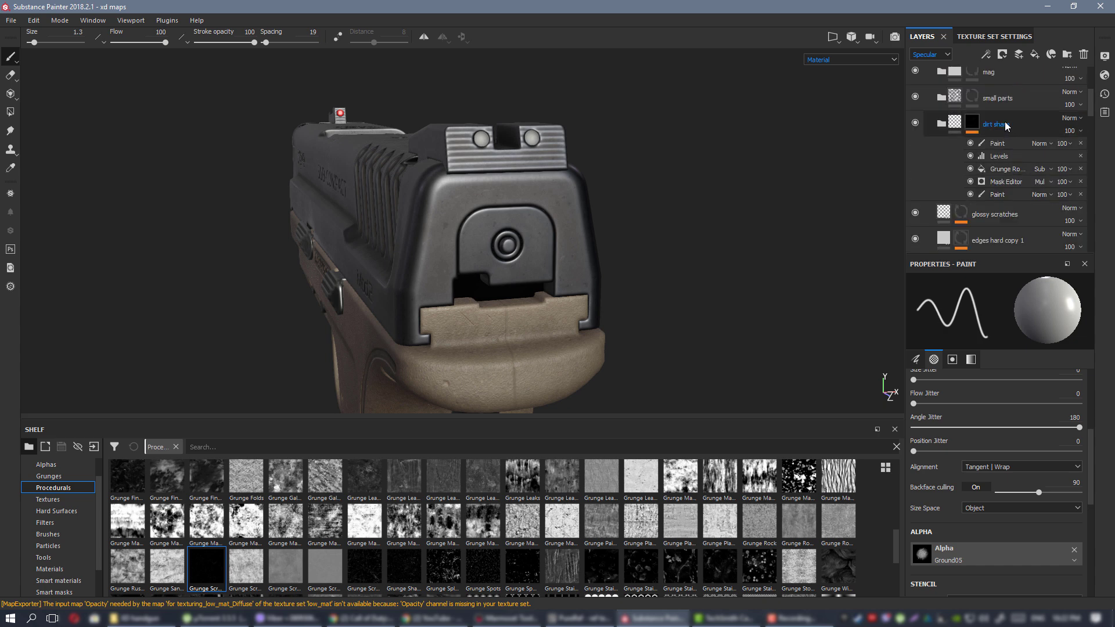
pyautogui.click(1006, 124)
pyautogui.click(1071, 54)
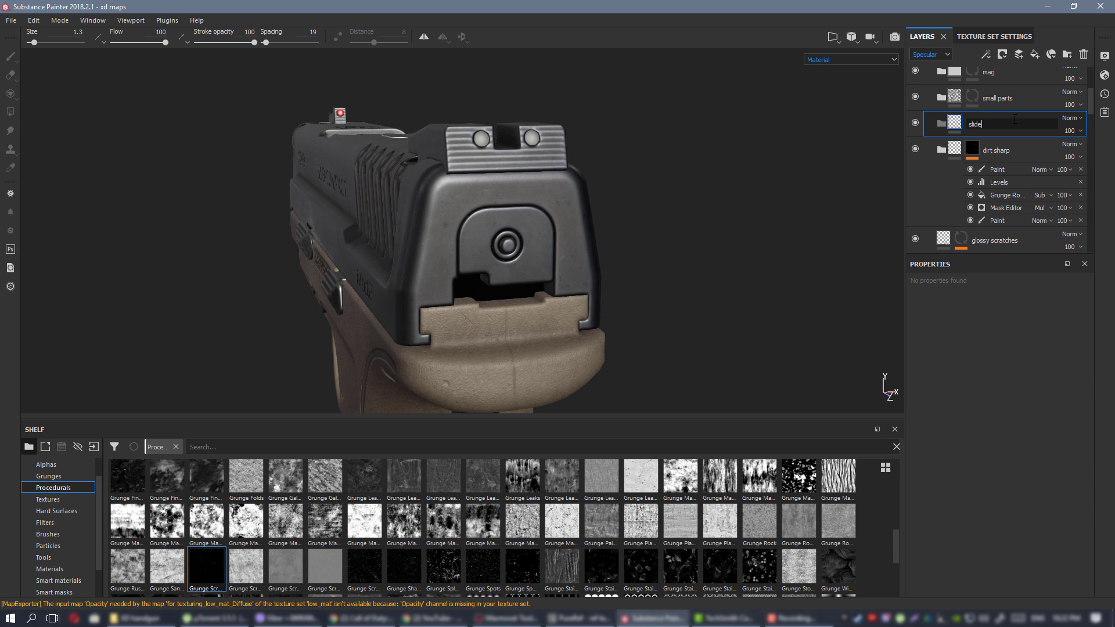
pyautogui.press('Return')
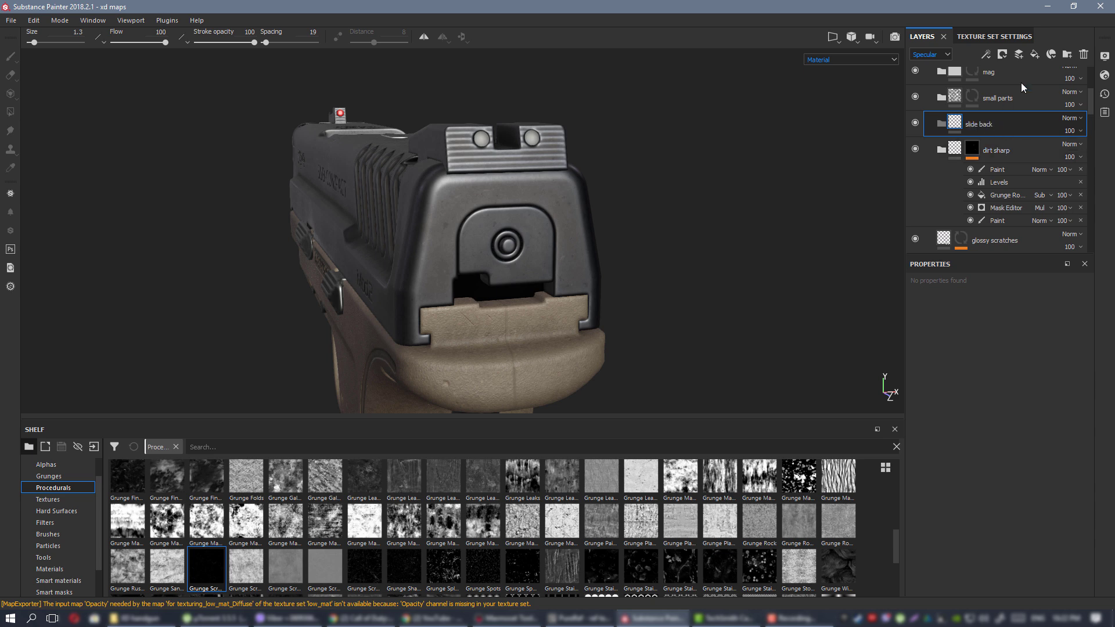
# Add a fill layer inside the slide back folder and limit it to the gloss channel.
pyautogui.click(1034, 54)
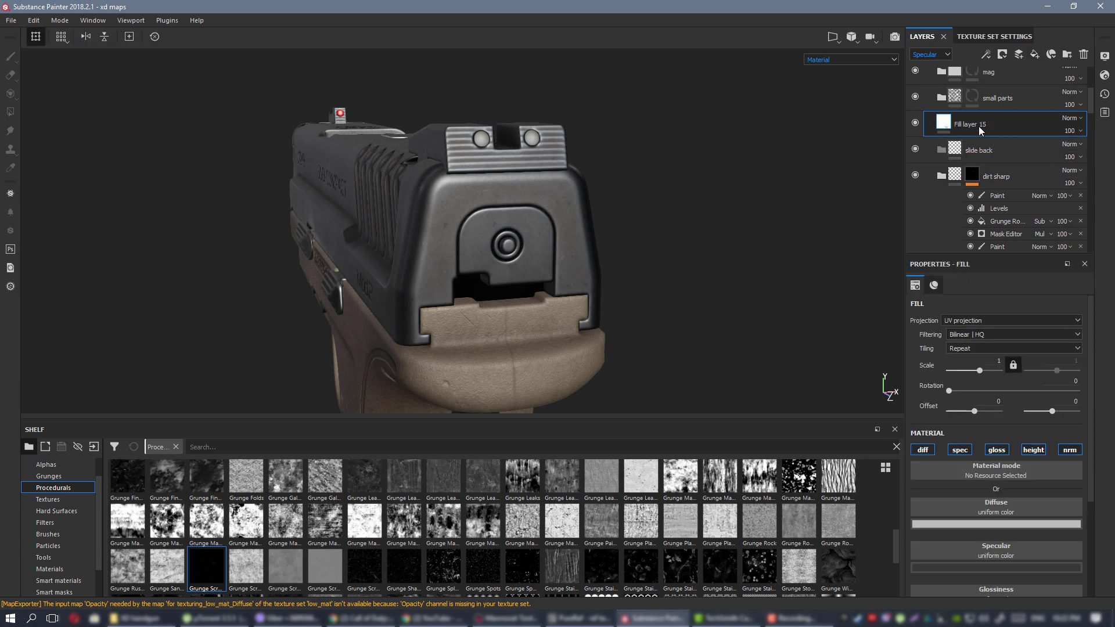
pyautogui.moveTo(981, 124); pyautogui.dragTo(981, 148)
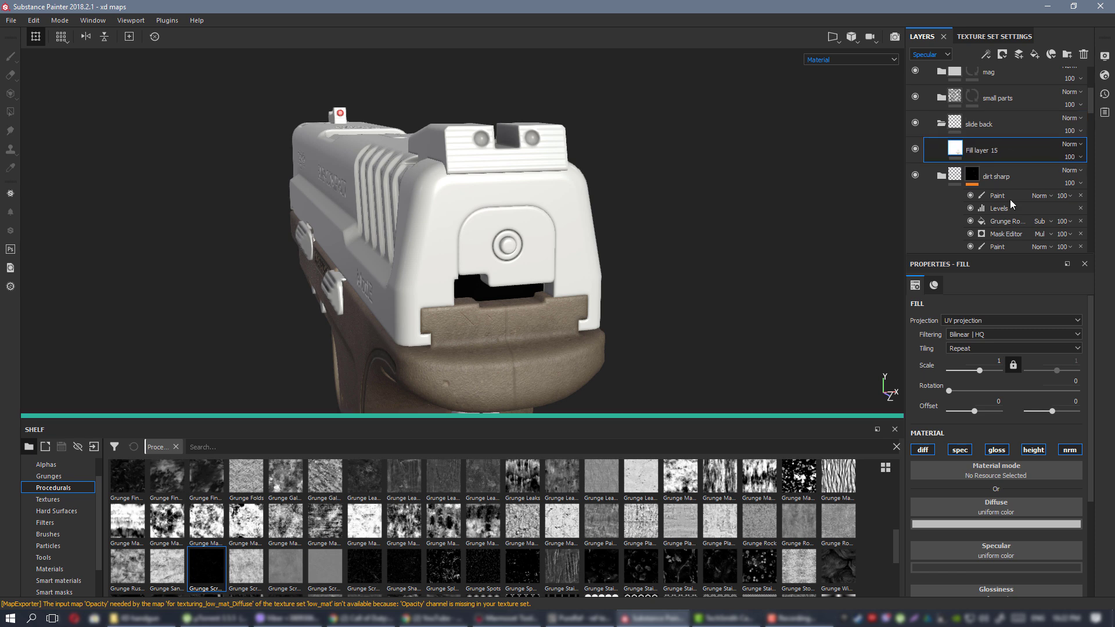
pyautogui.click(960, 450)
pyautogui.click(923, 452)
pyautogui.click(1033, 452)
pyautogui.click(1068, 450)
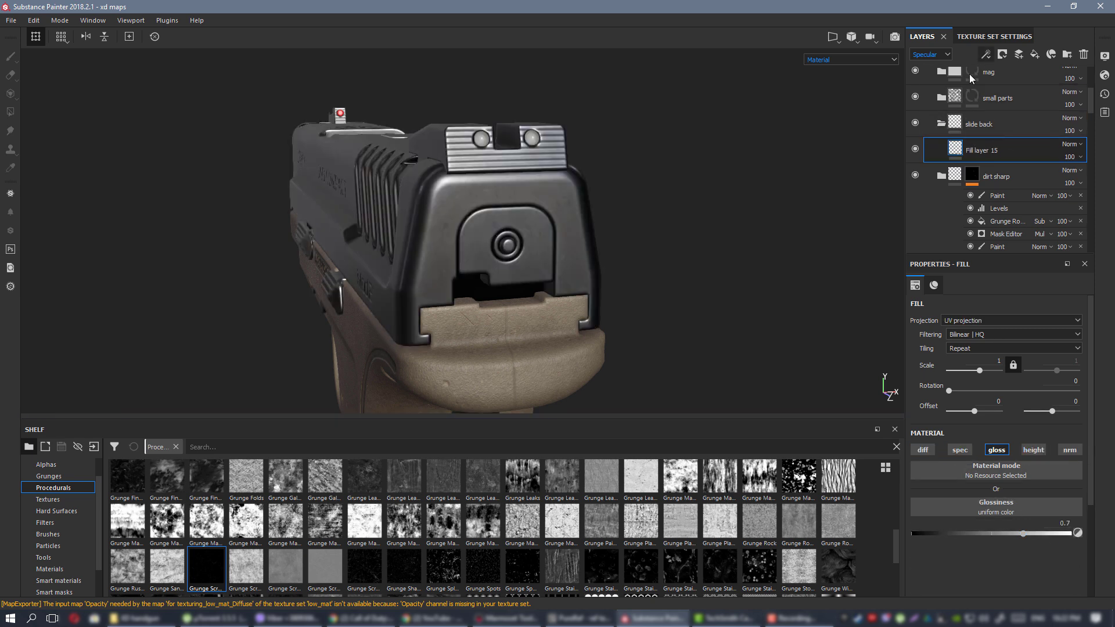
# Show the layer stack's Glossiness blending and set both the new fill layer and the slide back folder to Overlay.
pyautogui.click(930, 54)
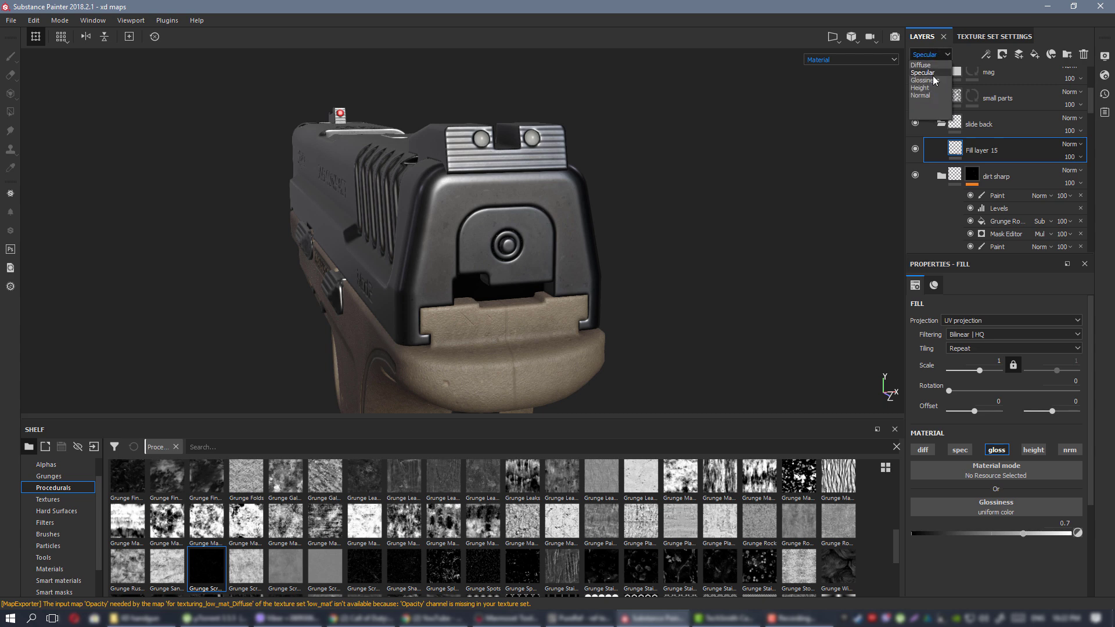
pyautogui.click(1071, 146)
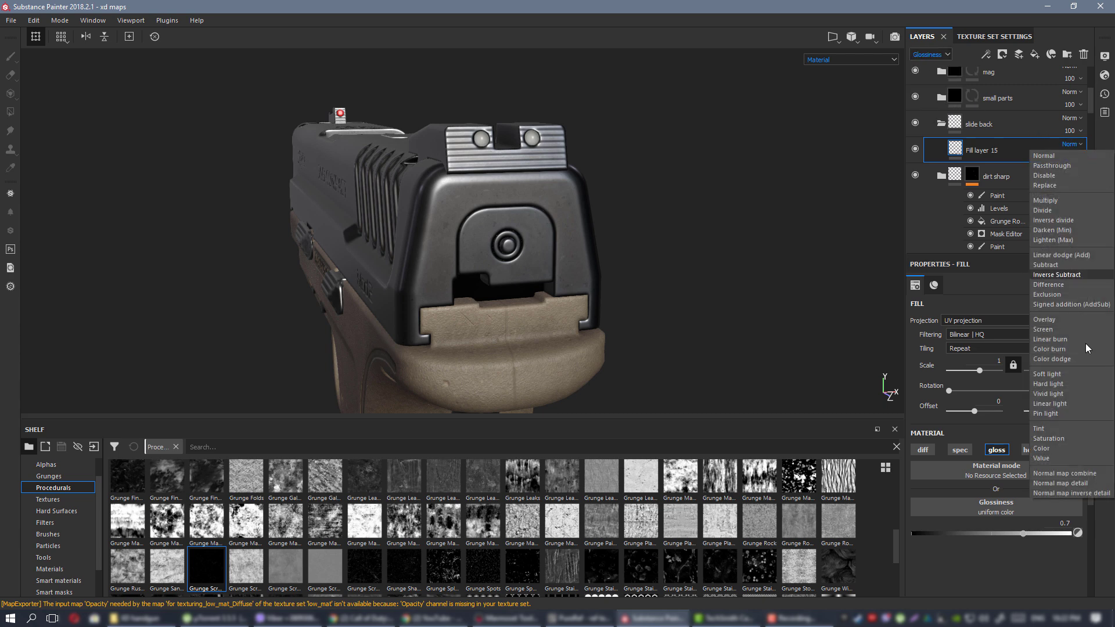
pyautogui.click(1057, 325)
pyautogui.click(1071, 118)
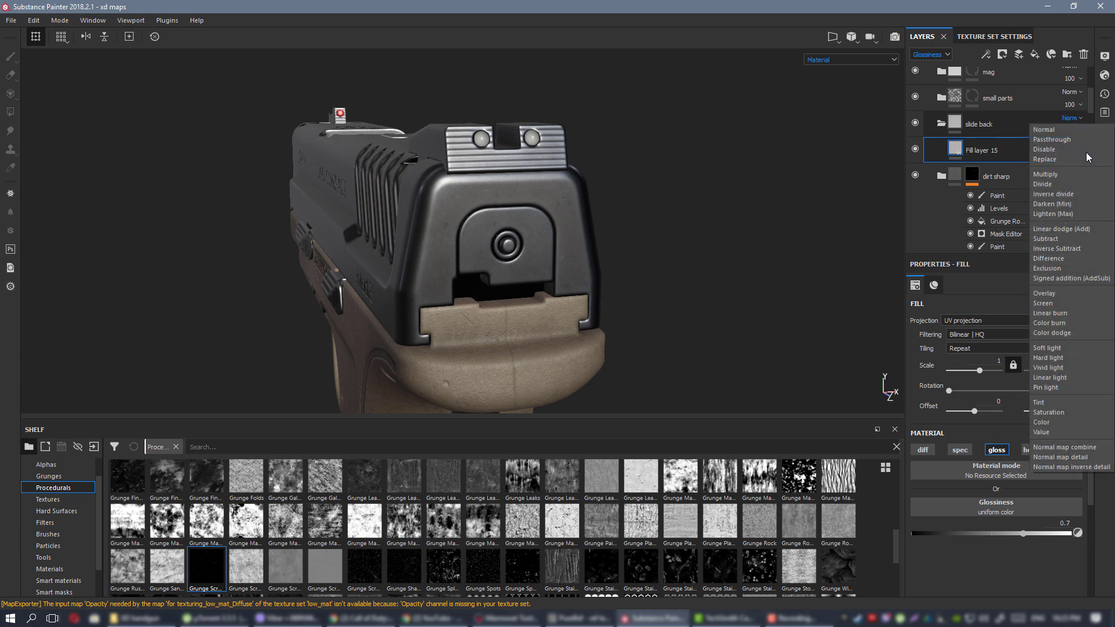
pyautogui.click(1064, 293)
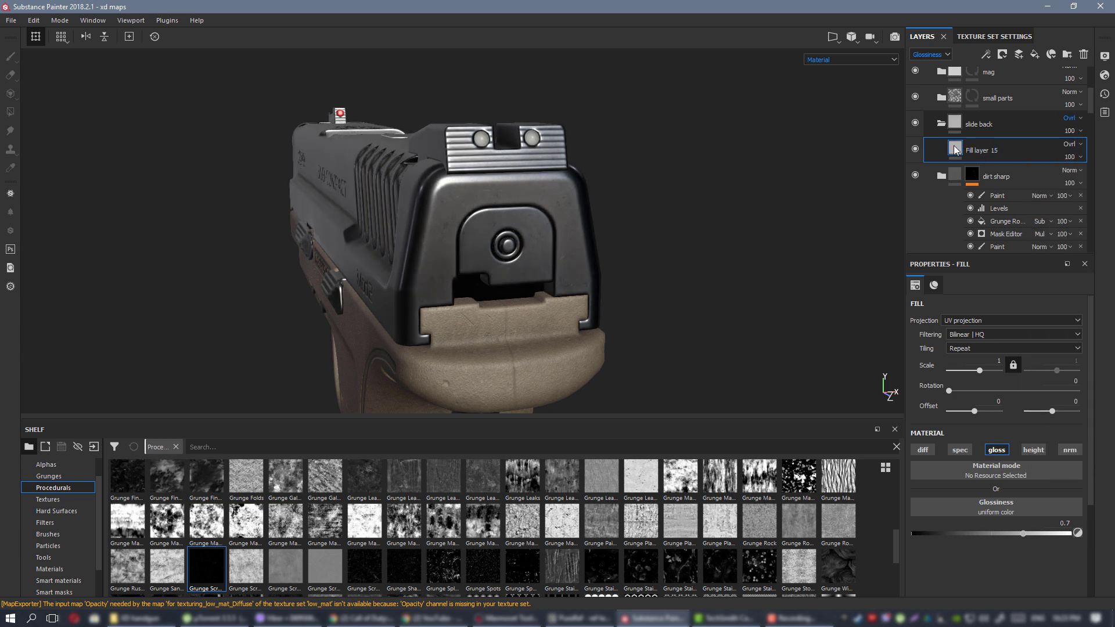
# Lower the fill layer's glossiness to 0.3382 and check the slide's rear from another angle.
pyautogui.moveTo(1010, 536); pyautogui.dragTo(971, 534)
pyautogui.keyDown('alt'); pyautogui.moveTo(535, 277); pyautogui.dragTo(504, 245); pyautogui.keyUp('alt')
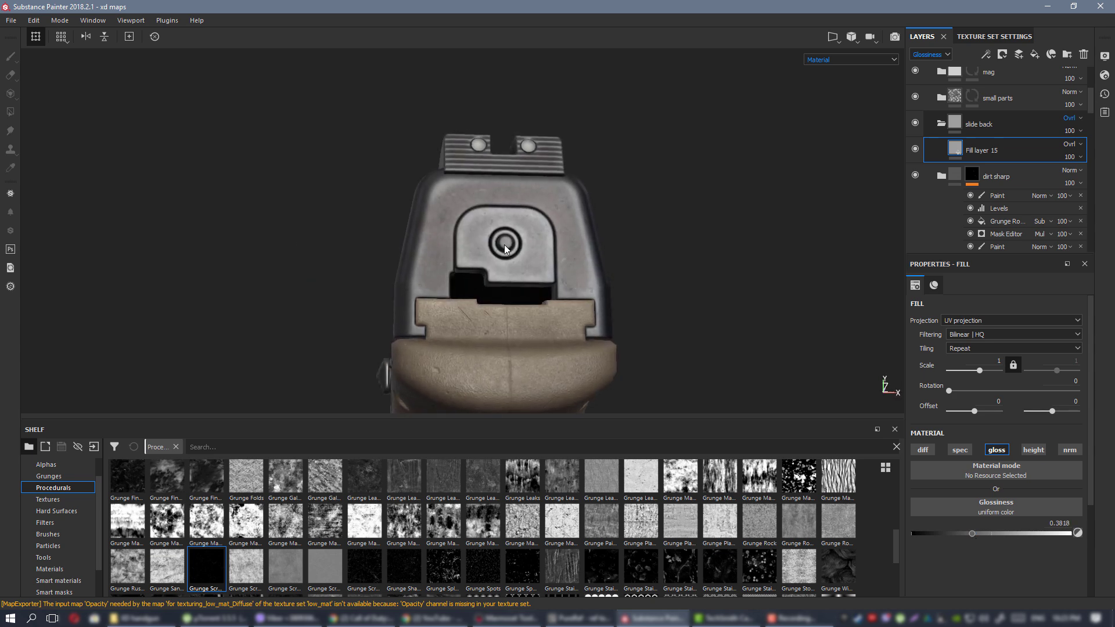
pyautogui.moveTo(969, 533); pyautogui.dragTo(963, 533)
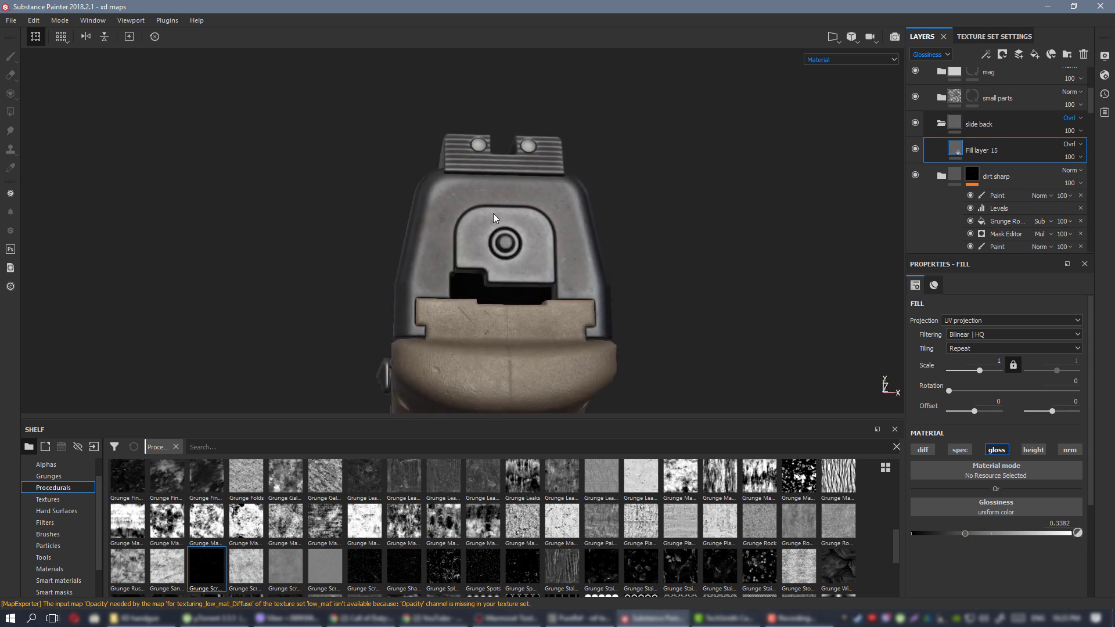
pyautogui.keyDown('alt'); pyautogui.moveTo(494, 214); pyautogui.dragTo(516, 201); pyautogui.keyUp('alt')
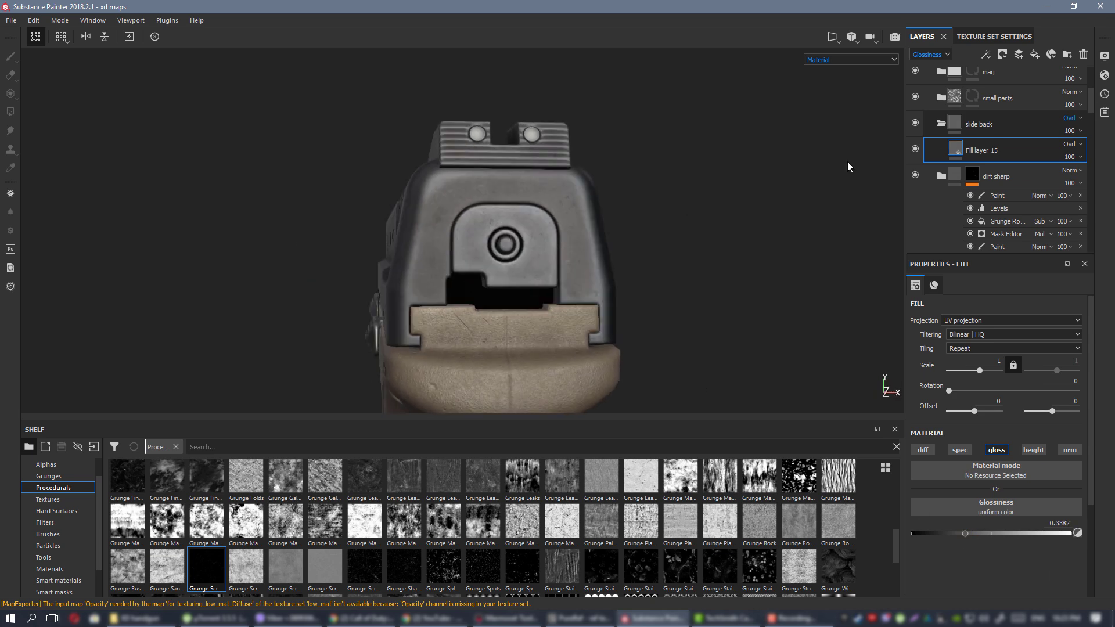
# Add a black mask to the glossiness fill layer in the slide back folder.
pyautogui.rightClick(979, 141)
pyautogui.click(1013, 160)
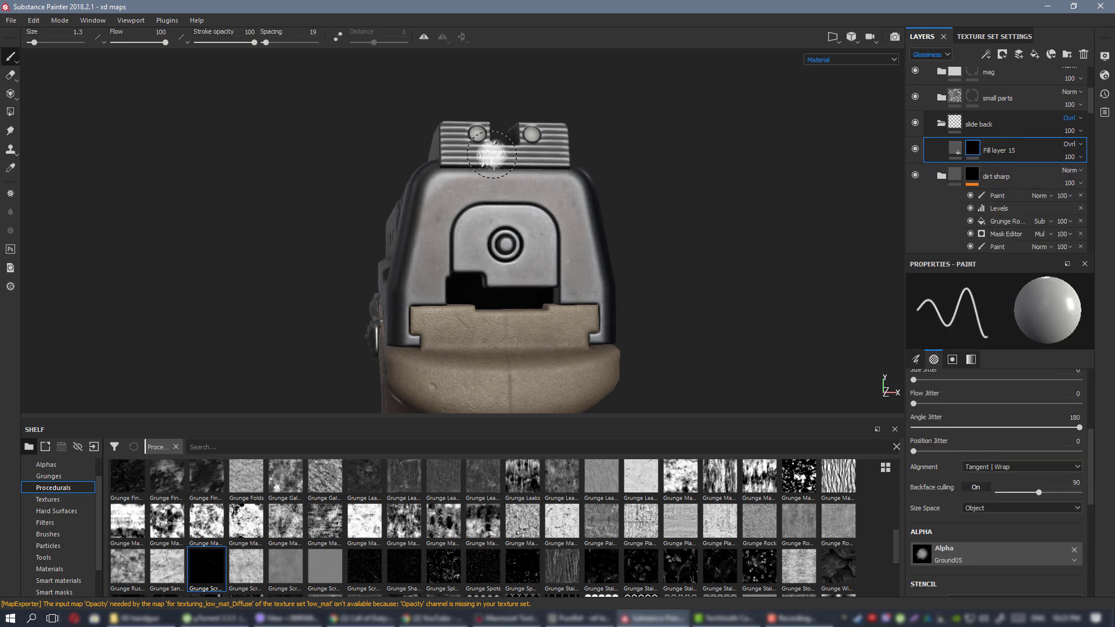
pyautogui.rightClick(964, 151)
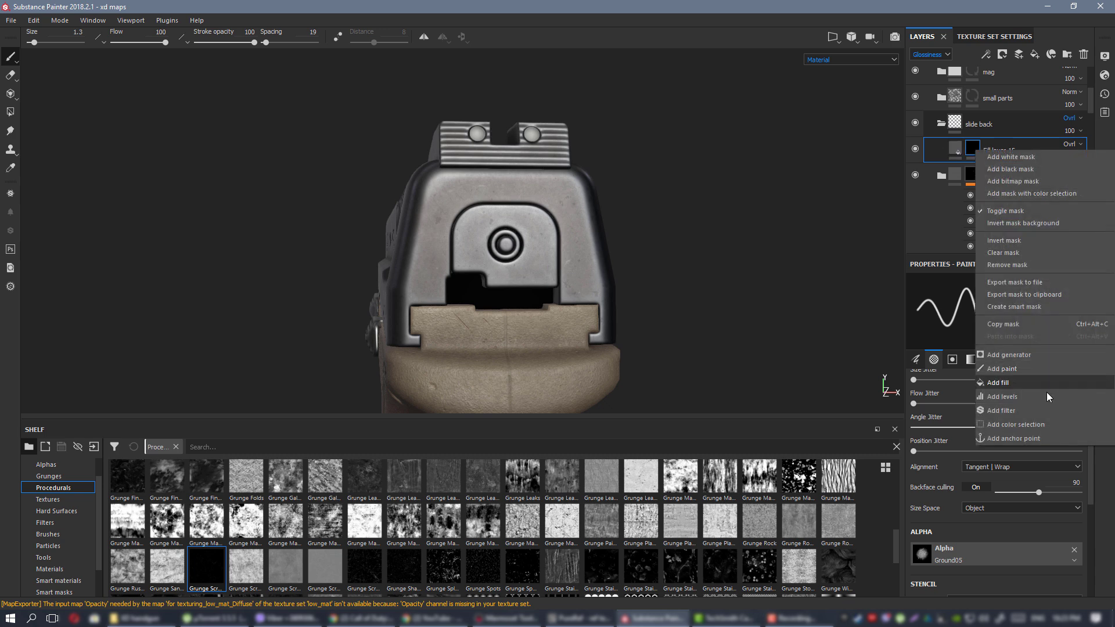
pyautogui.click(1042, 420)
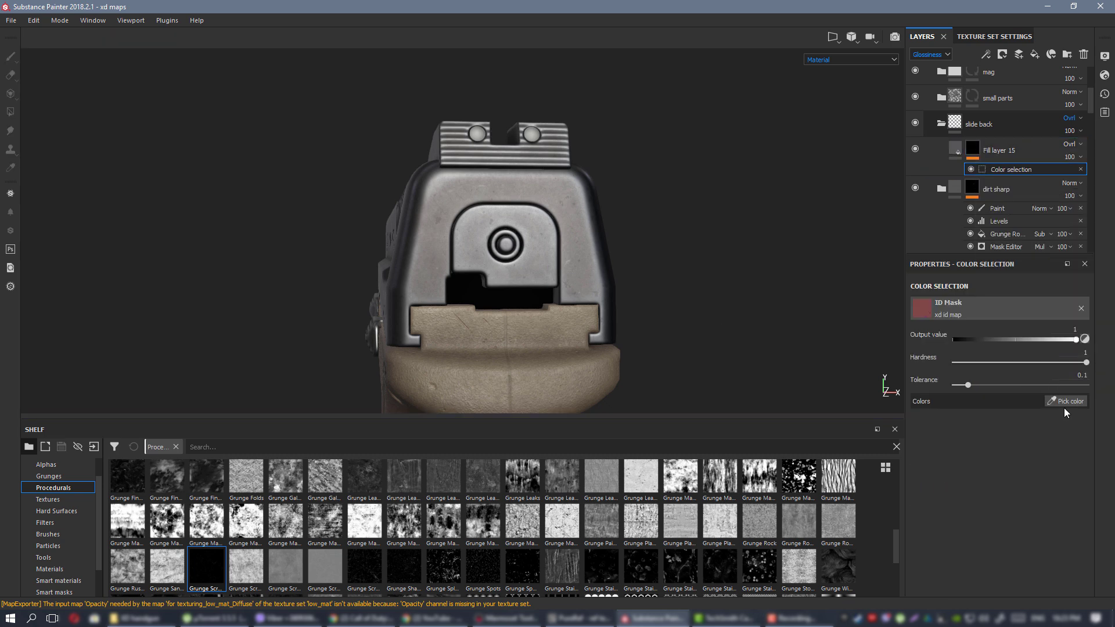
pyautogui.click(1064, 401)
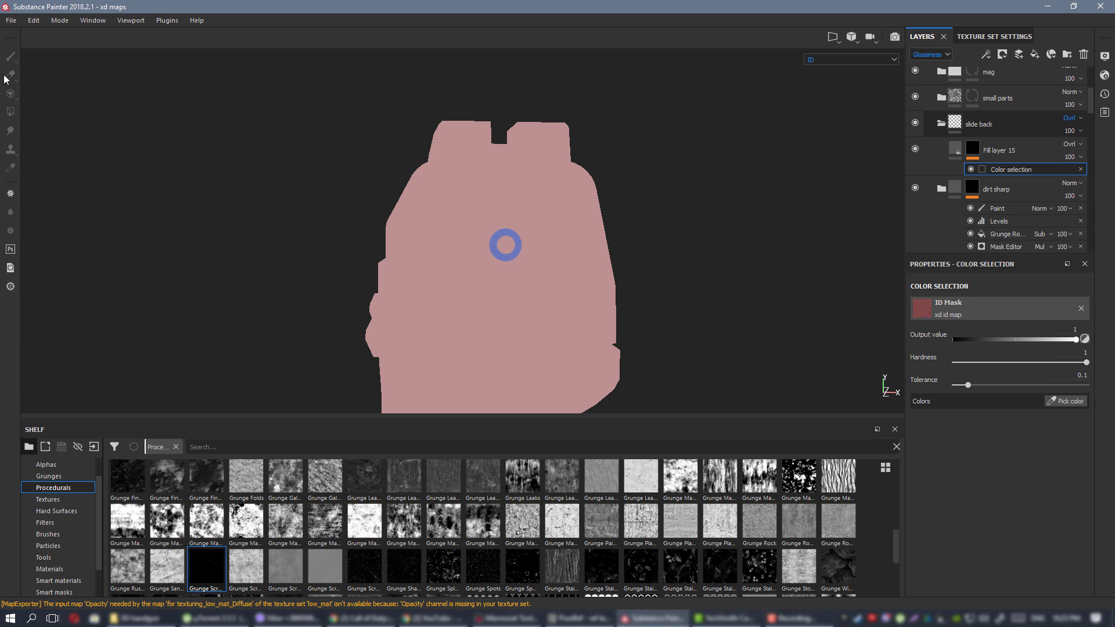
pyautogui.press('m')
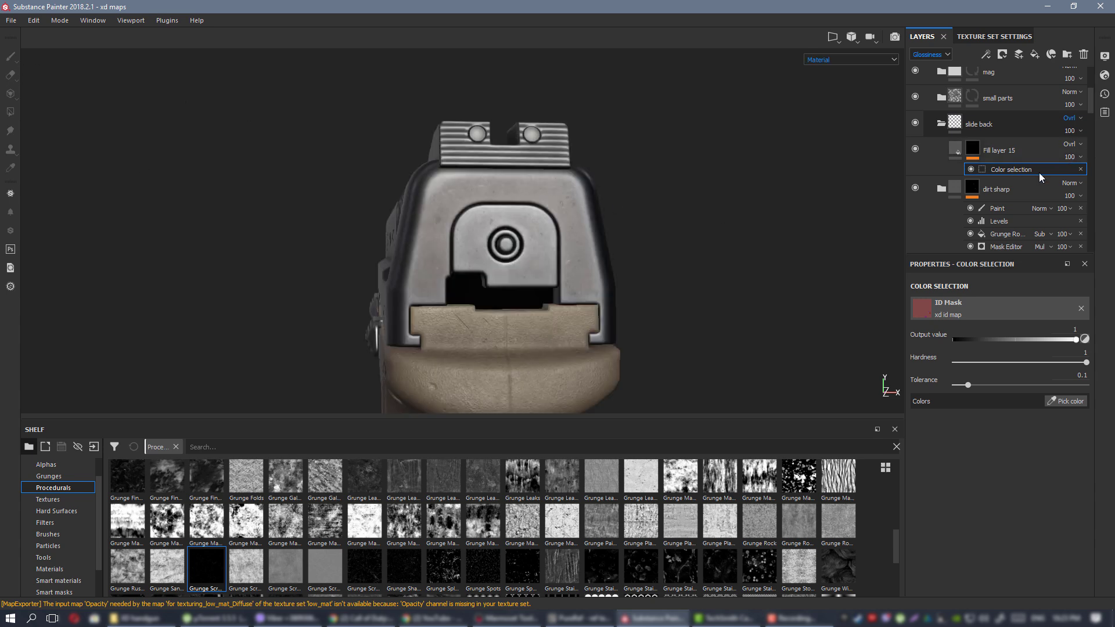
pyautogui.click(1082, 170)
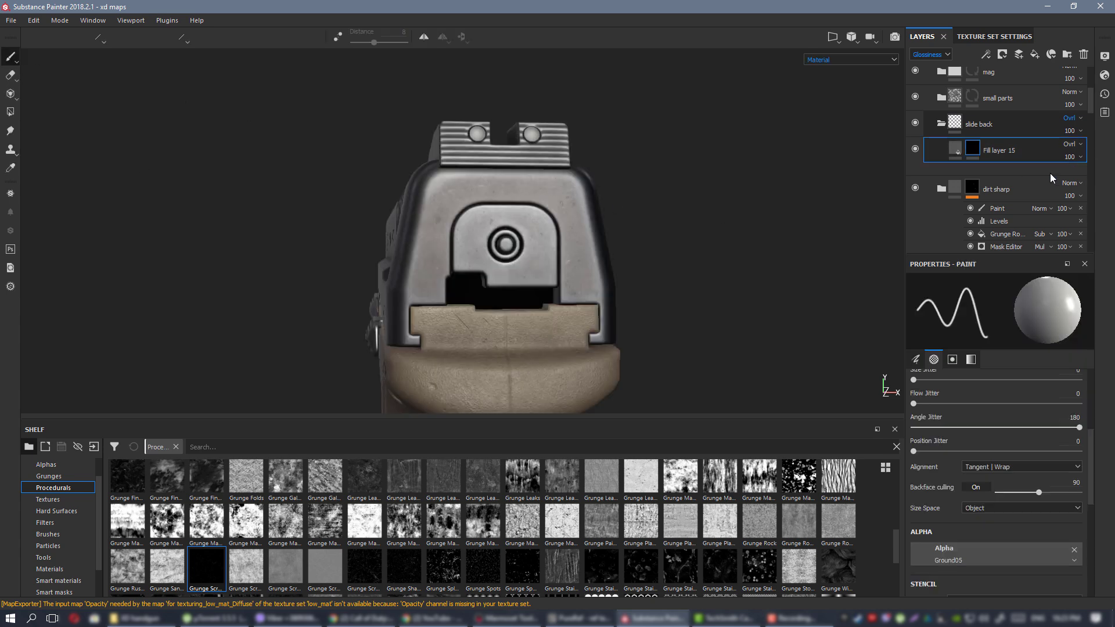
pyautogui.rightClick(975, 148)
pyautogui.click(709, 152)
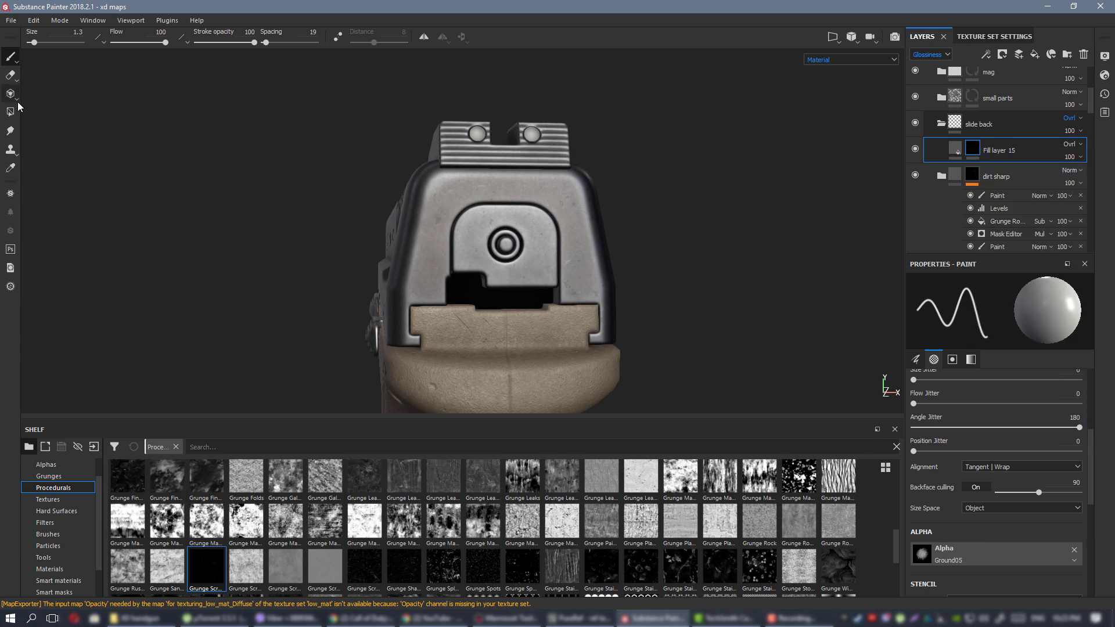
# Reveal the fill layer on the slide's rear plate by mesh-filling that part in the mask with Polygon Fill.
pyautogui.click(10, 111)
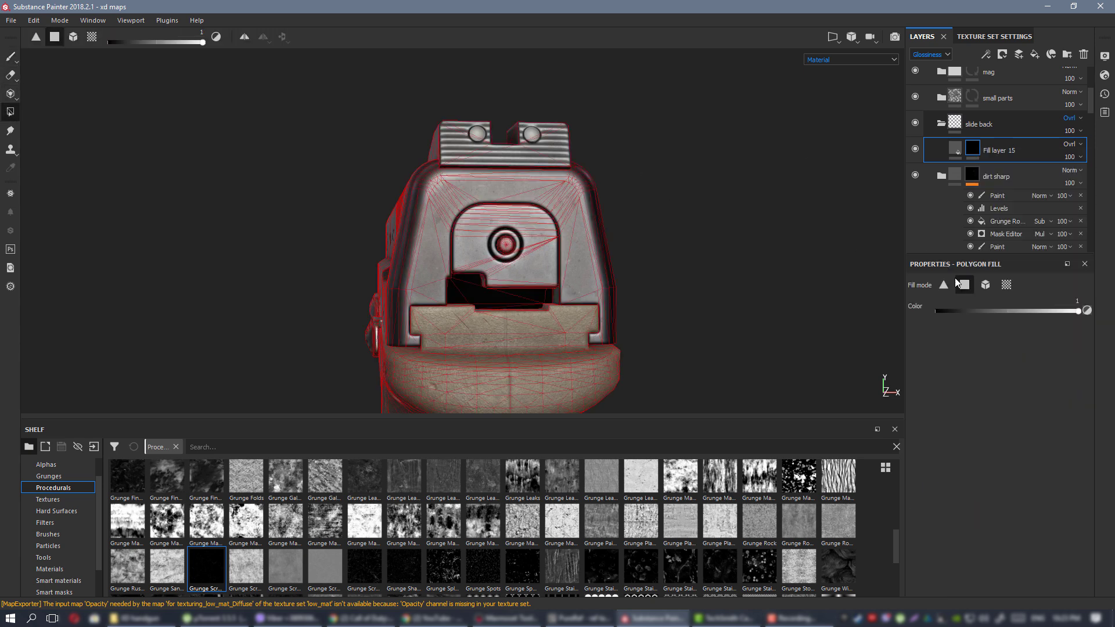
pyautogui.click(985, 284)
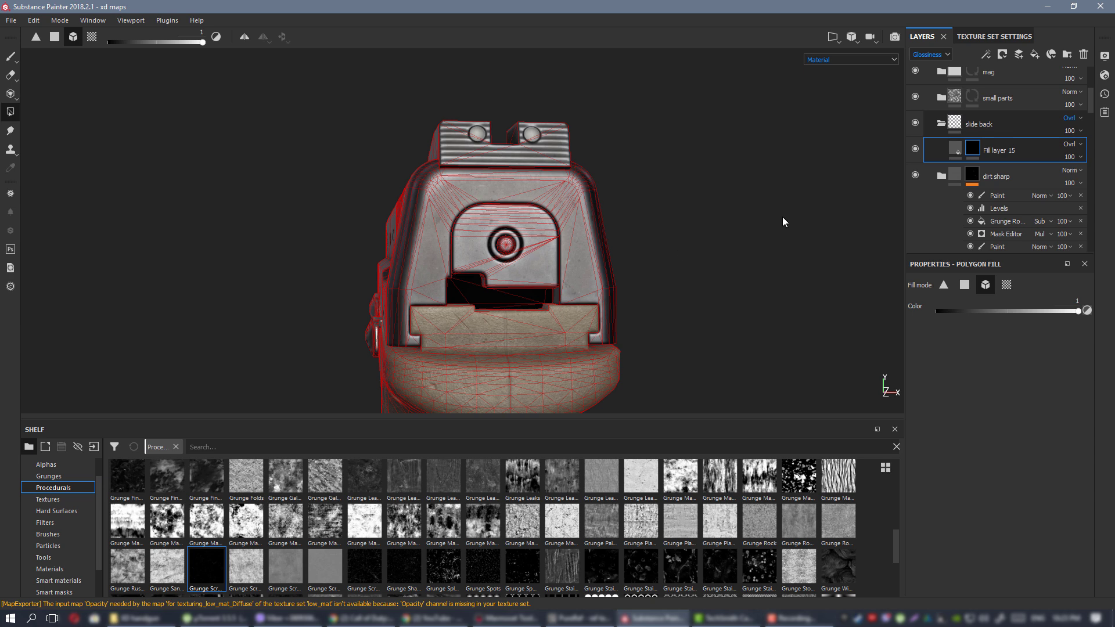
pyautogui.click(10, 57)
pyautogui.scroll(2, 540, 223)
pyautogui.moveTo(542, 226)
pyautogui.keyDown('alt'); pyautogui.mouseDown()
pyautogui.moveTo(618, 275)
pyautogui.moveTo(581, 270)
pyautogui.mouseUp(); pyautogui.keyUp('alt')
# Try a glossiness of 0.1309 on the rear plate's fill layer and check it from several angles and distances.
pyautogui.click(955, 151)
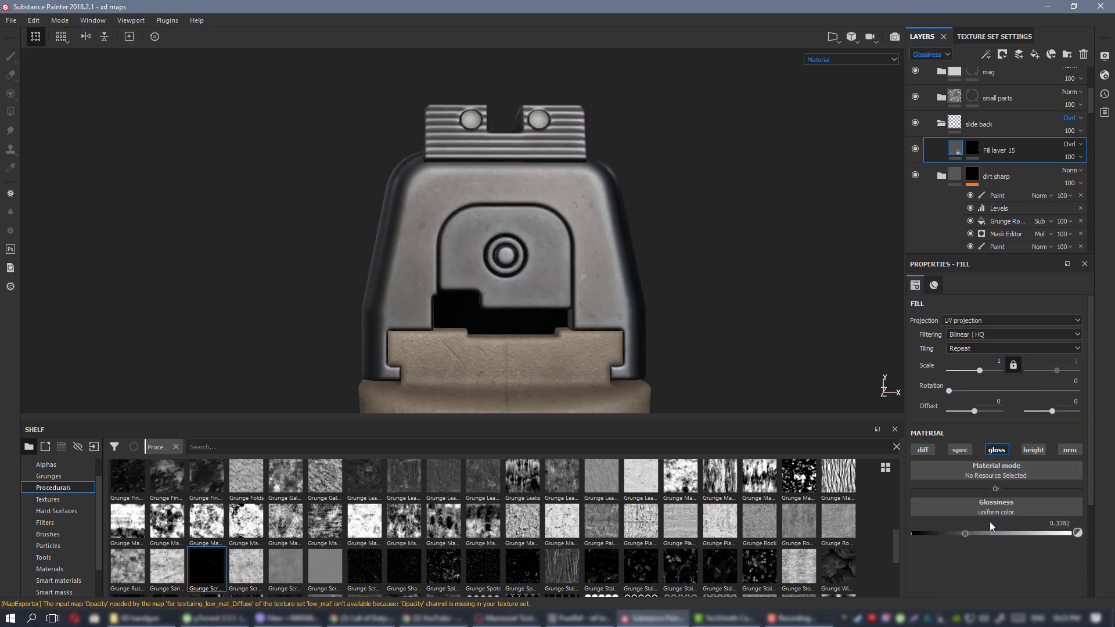
pyautogui.moveTo(955, 532); pyautogui.dragTo(929, 532)
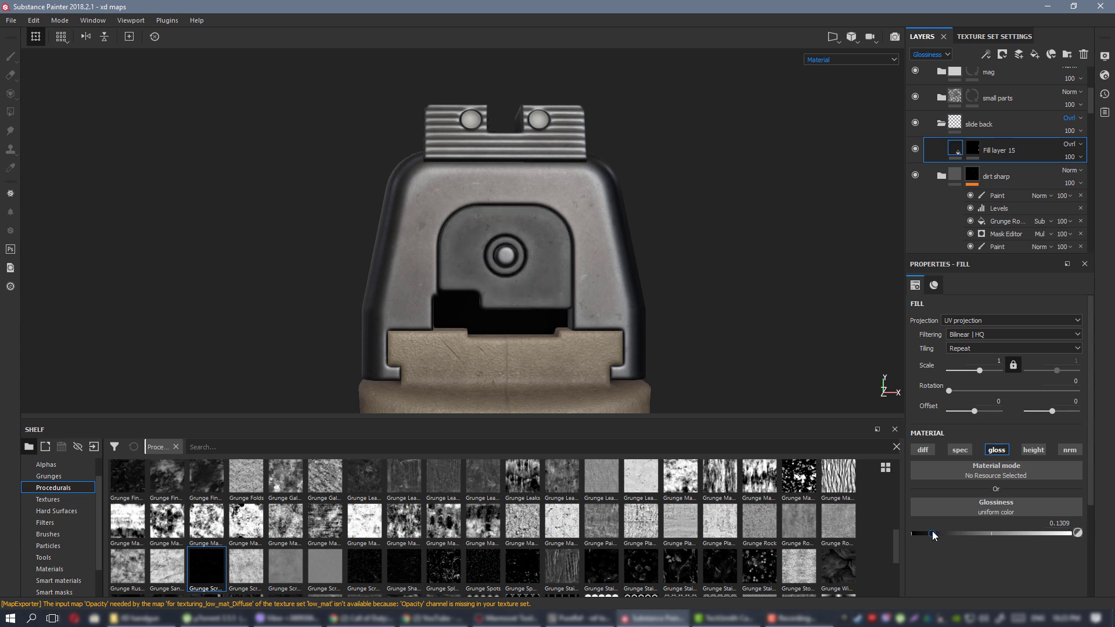
pyautogui.scroll(-5, 79, 175)
pyautogui.keyDown('alt'); pyautogui.moveTo(383, 169); pyautogui.dragTo(464, 255); pyautogui.keyUp('alt')
pyautogui.scroll(3, 674, 337)
pyautogui.keyDown('alt'); pyautogui.moveTo(674, 337); pyautogui.dragTo(558, 261); pyautogui.keyUp('alt')
pyautogui.scroll(2, 513, 147)
pyautogui.scroll(1, 525, 190)
pyautogui.scroll(-4, 562, 212)
pyautogui.scroll(-3, 548, 246)
pyautogui.keyDown('alt'); pyautogui.moveTo(558, 261); pyautogui.dragTo(633, 323, button='right'); pyautogui.keyUp('alt')
pyautogui.keyDown('alt'); pyautogui.moveTo(633, 322); pyautogui.dragTo(685, 342); pyautogui.keyUp('alt')
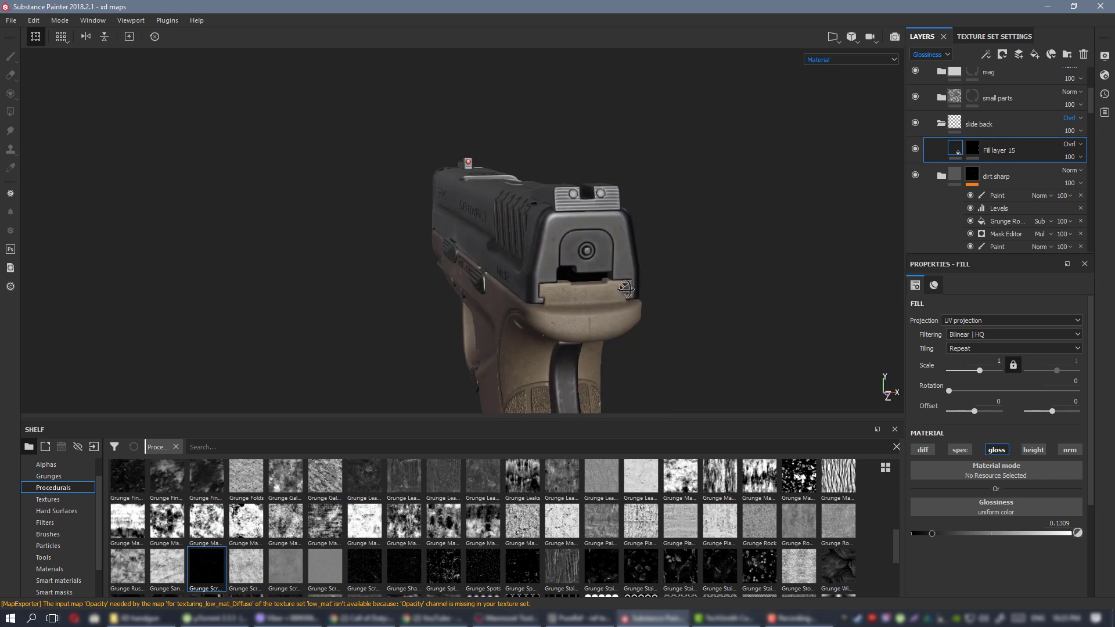
pyautogui.keyDown('alt'); pyautogui.moveTo(685, 343); pyautogui.dragTo(737, 374, button='right'); pyautogui.keyUp('alt')
pyautogui.keyDown('alt'); pyautogui.moveTo(738, 374); pyautogui.dragTo(656, 348); pyautogui.keyUp('alt')
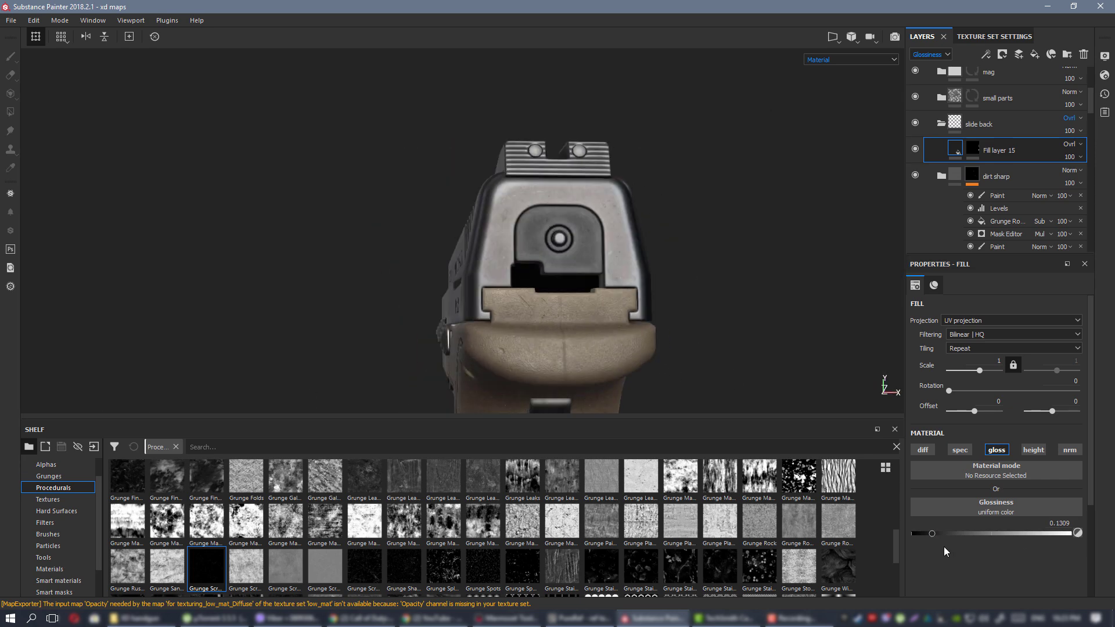
# Set the rear plate fill layer's glossiness to 0.2255 and check the plate from afar and close up.
pyautogui.moveTo(935, 539); pyautogui.dragTo(948, 539)
pyautogui.keyDown('alt'); pyautogui.moveTo(696, 316); pyautogui.dragTo(515, 223); pyautogui.keyUp('alt')
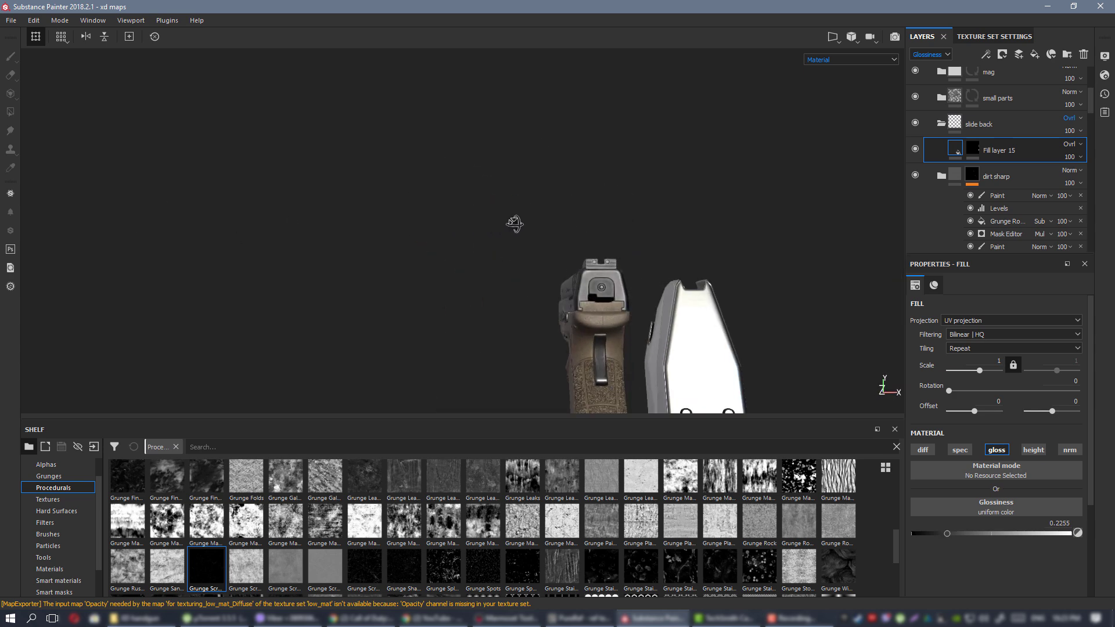
pyautogui.keyDown('alt'); pyautogui.moveTo(515, 222); pyautogui.dragTo(877, 509, button='right'); pyautogui.keyUp('alt')
pyautogui.keyDown('alt'); pyautogui.moveTo(602, 277); pyautogui.dragTo(535, 233, button='middle'); pyautogui.keyUp('alt')
pyautogui.scroll(4, 535, 234)
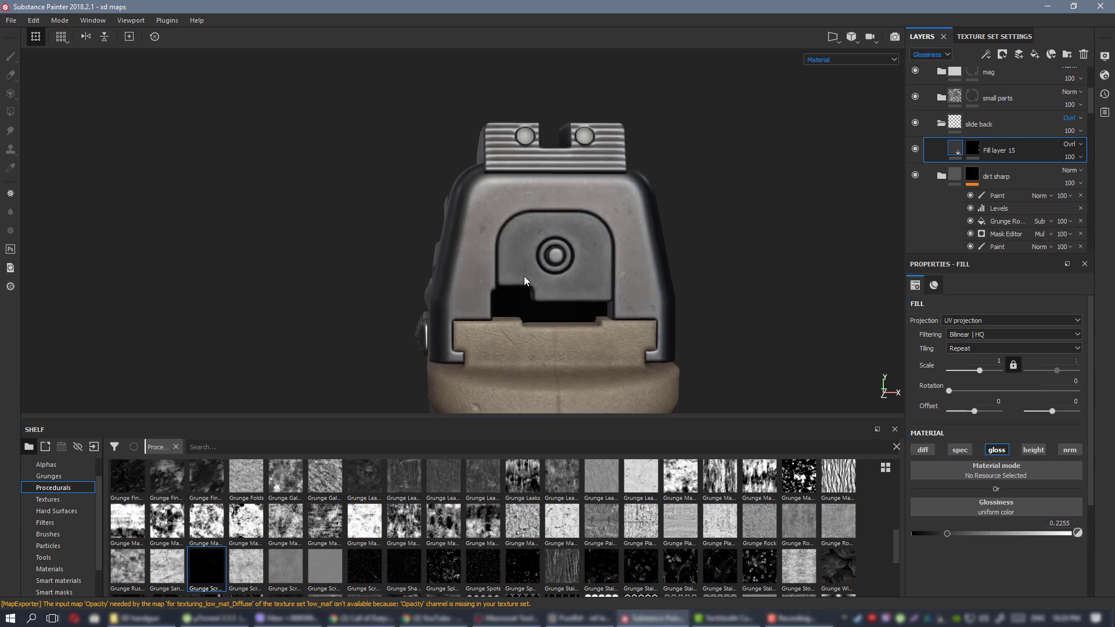
pyautogui.keyDown('alt'); pyautogui.moveTo(577, 198); pyautogui.dragTo(601, 228); pyautogui.keyUp('alt')
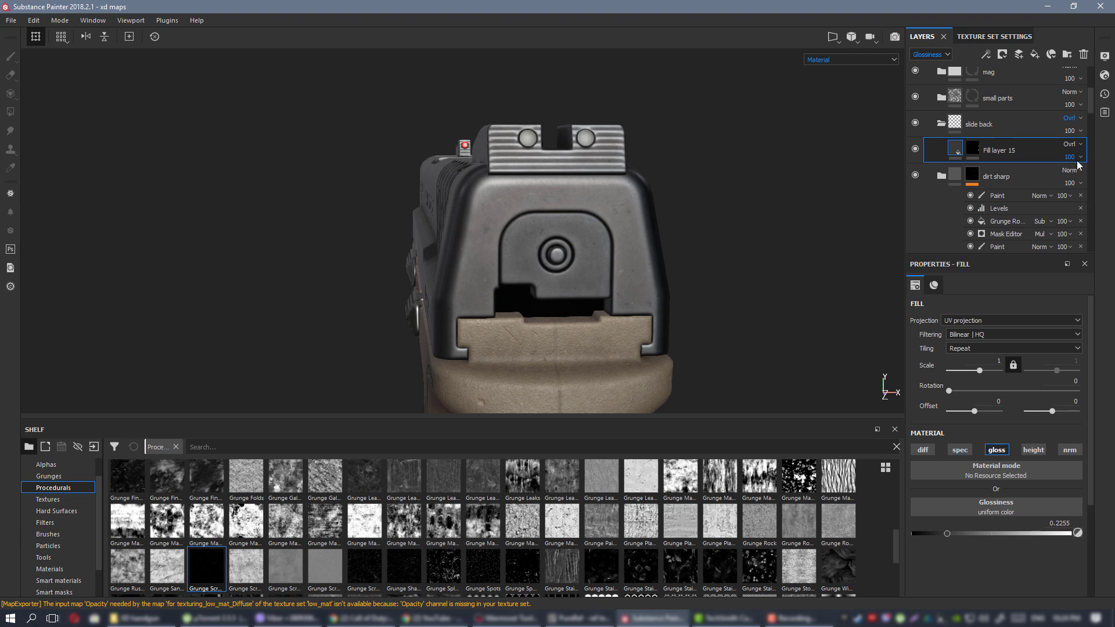
# Duplicate the rear plate's fill layer and enable the copy's spec channel with a dark grey of RGB 0.032.
pyautogui.rightClick(1033, 149)
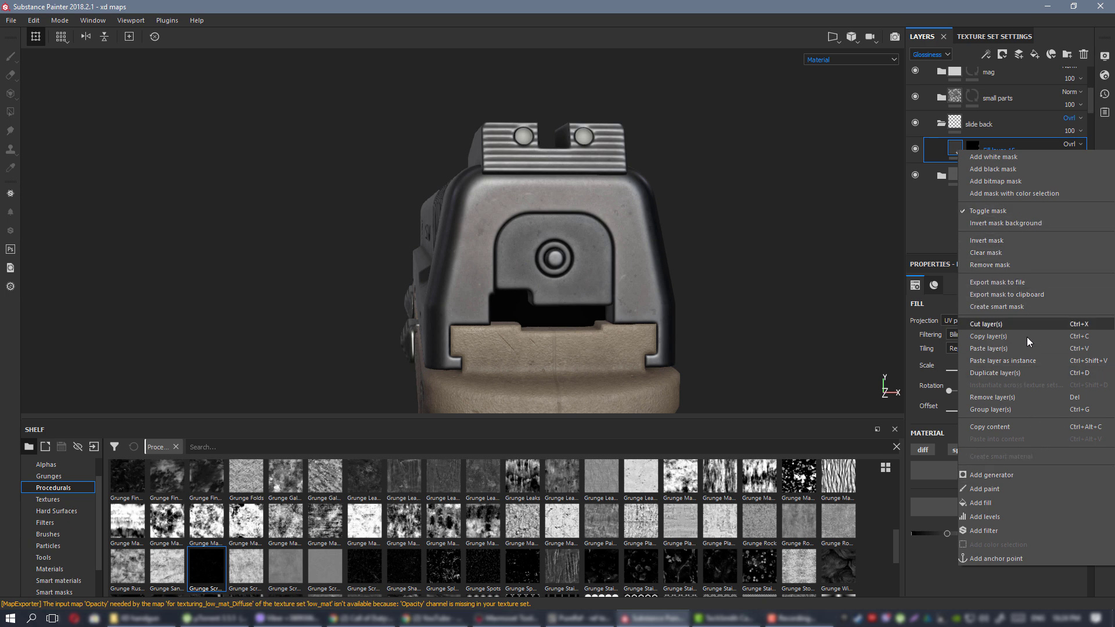
pyautogui.click(1016, 373)
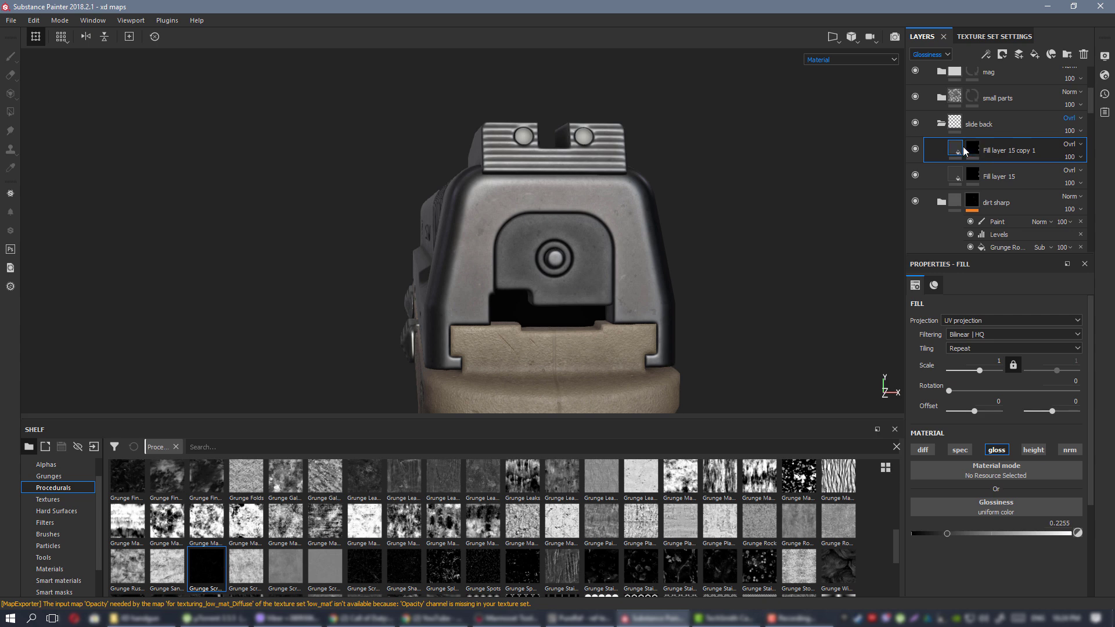
pyautogui.click(960, 450)
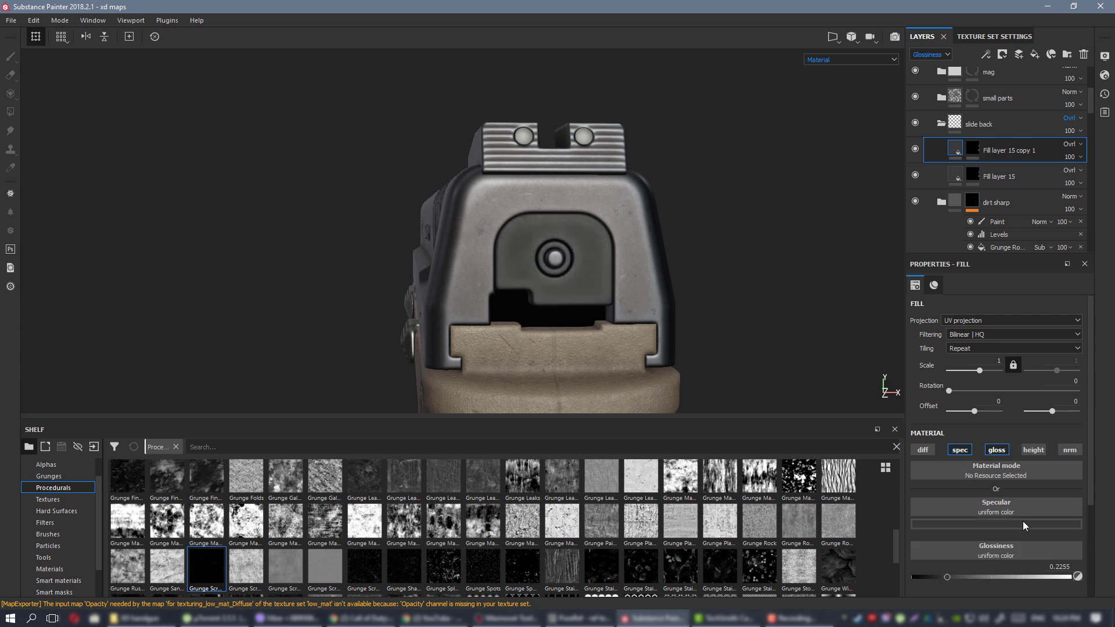
pyautogui.click(979, 523)
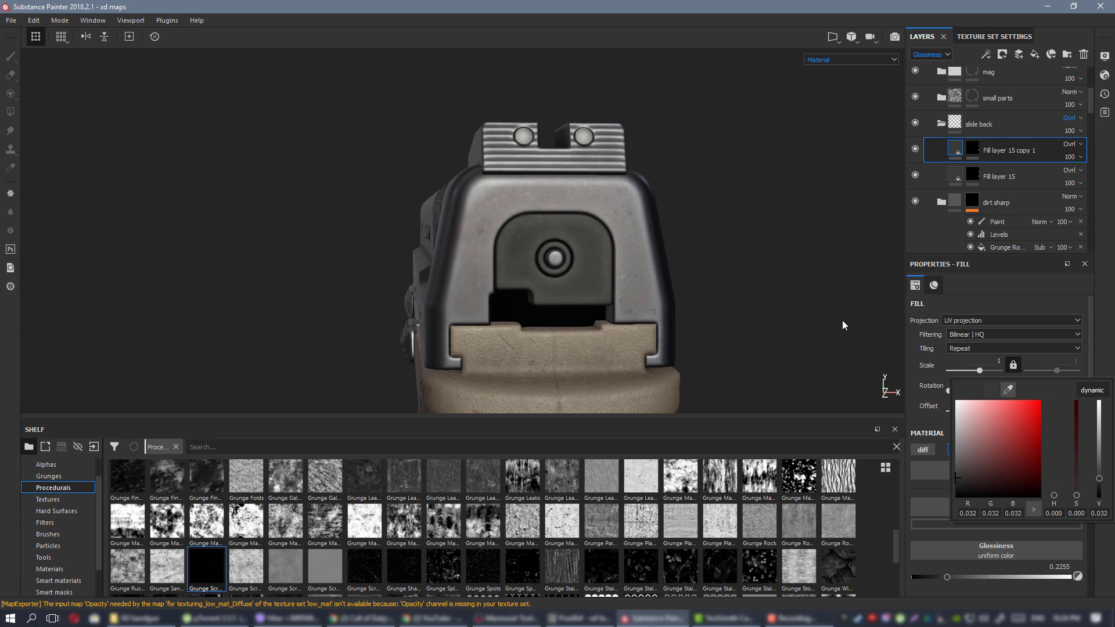
# Reset the copy's mask to black and add a color selection that picks the blue ID ring at the rear plate's centre.
pyautogui.rightClick(974, 142)
pyautogui.click(998, 162)
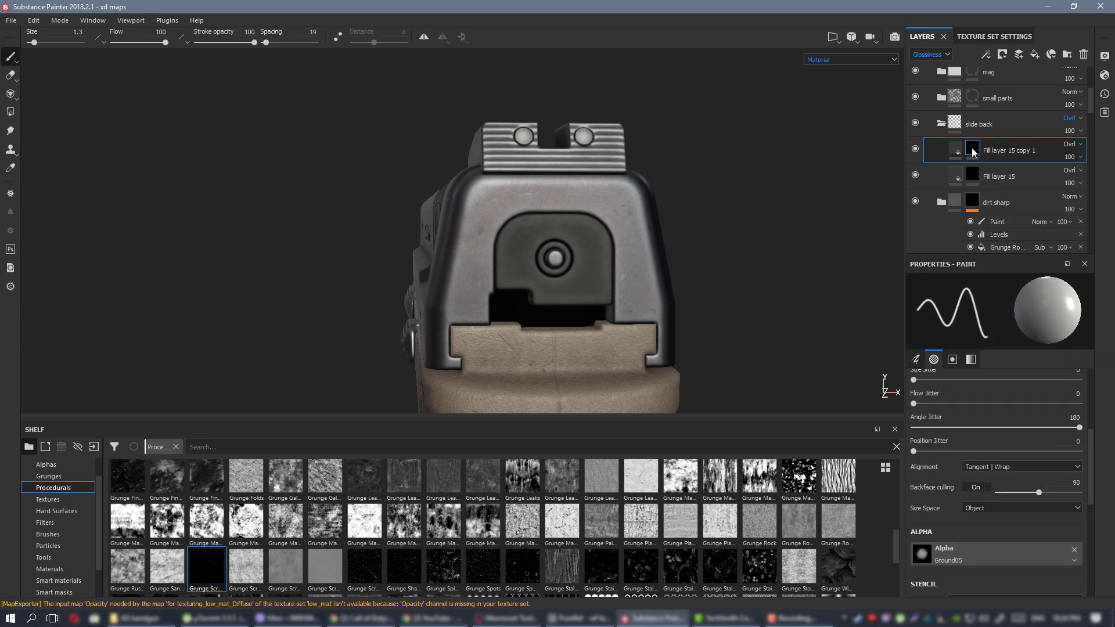
pyautogui.rightClick(974, 150)
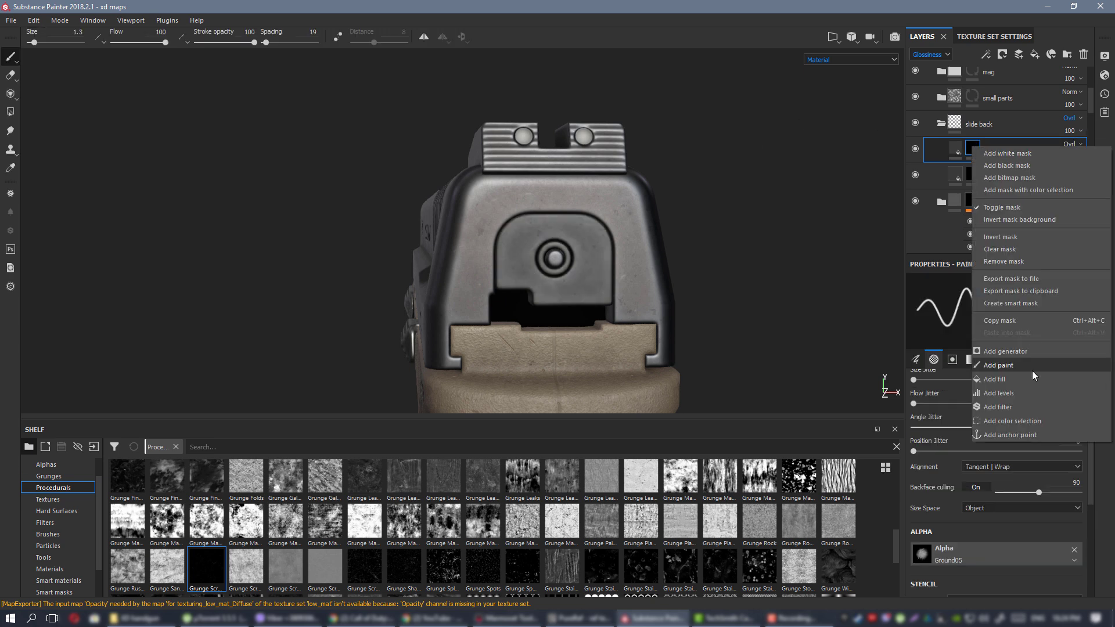
pyautogui.click(1045, 416)
pyautogui.click(1065, 401)
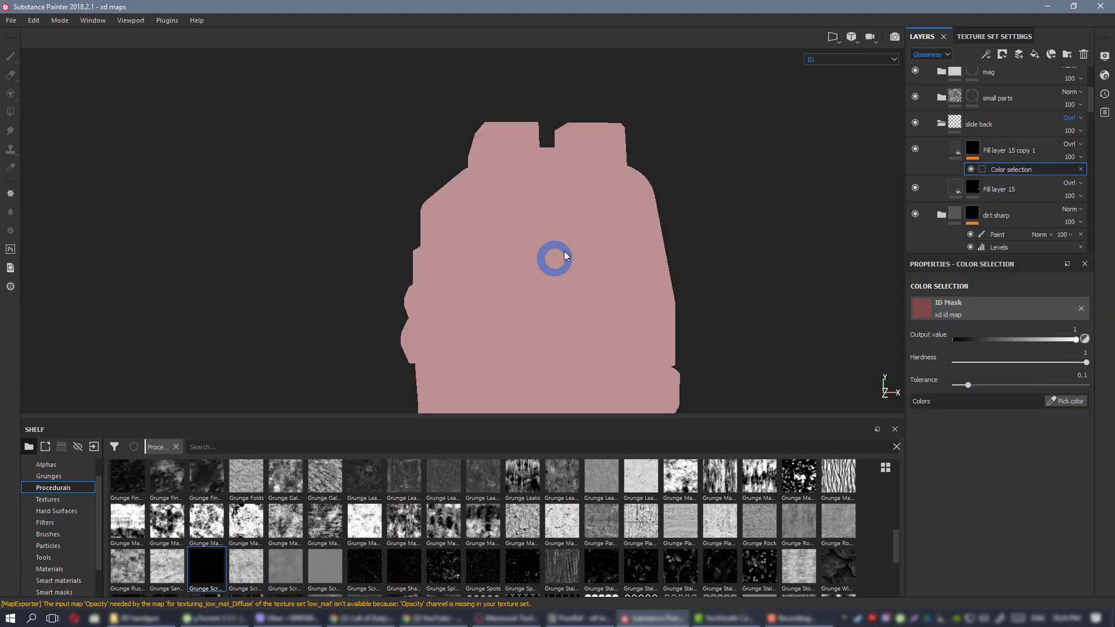
pyautogui.click(563, 254)
# Rename the rear plate's original fill layer as outer and its copy with the color selection mask as inner.
pyautogui.moveTo(736, 248)
pyautogui.keyDown('alt'); pyautogui.mouseDown()
pyautogui.moveTo(390, 198)
pyautogui.moveTo(523, 232)
pyautogui.moveTo(667, 194)
pyautogui.moveTo(447, 180)
pyautogui.moveTo(557, 183)
pyautogui.moveTo(499, 162)
pyautogui.moveTo(537, 172)
pyautogui.moveTo(517, 142)
pyautogui.mouseUp(); pyautogui.keyUp('alt')
pyautogui.click(1034, 145)
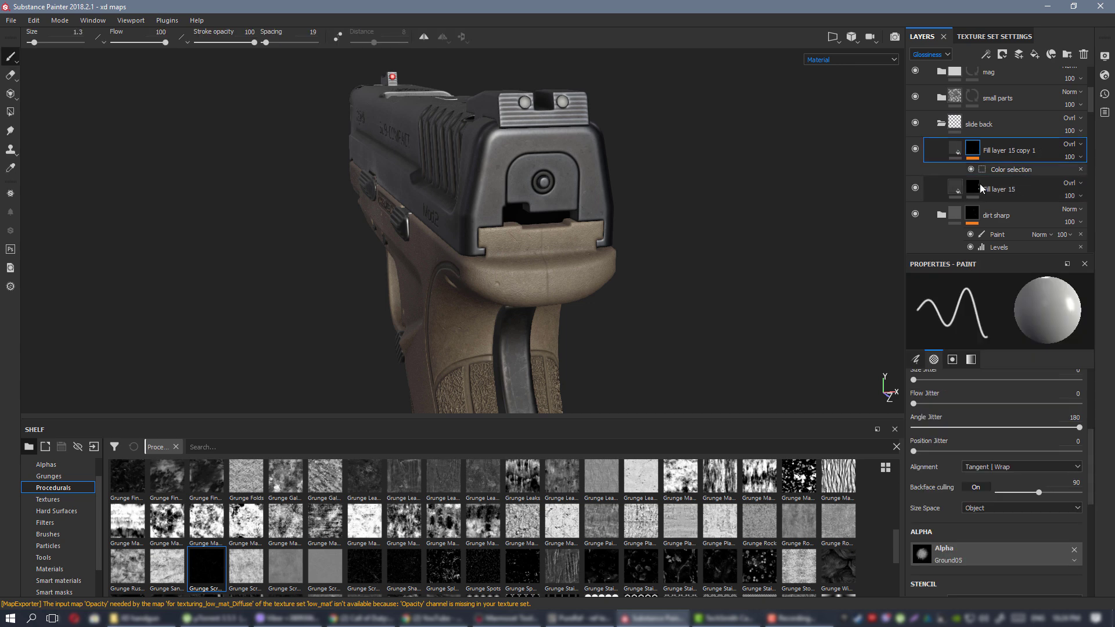
pyautogui.click(913, 189)
pyautogui.doubleClick(996, 191)
pyautogui.write('outer')
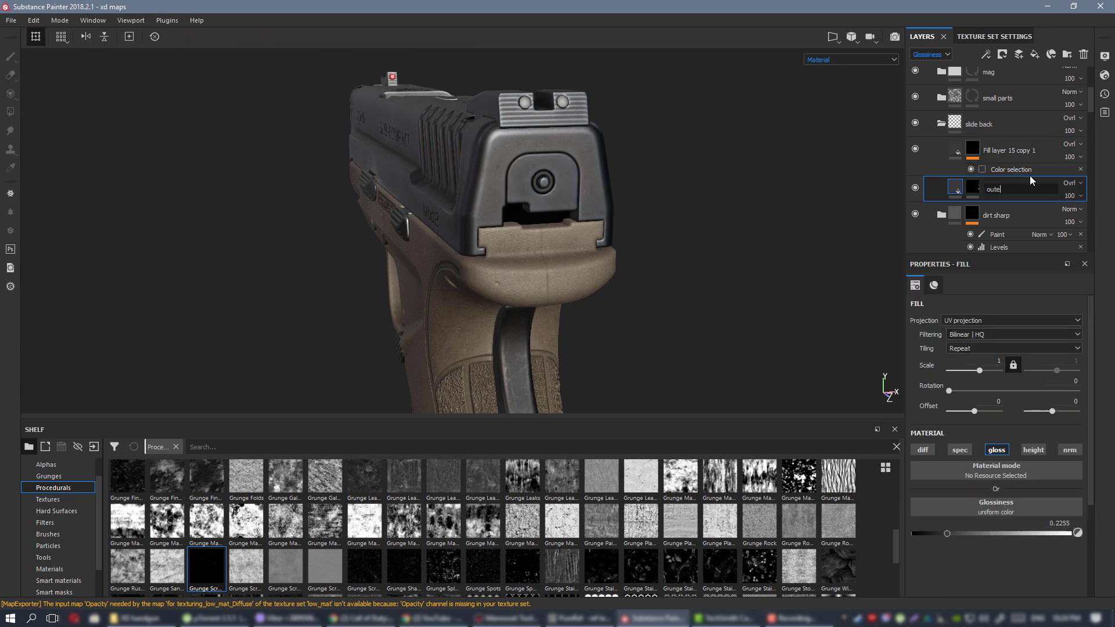
pyautogui.press('Return')
pyautogui.doubleClick(1025, 150)
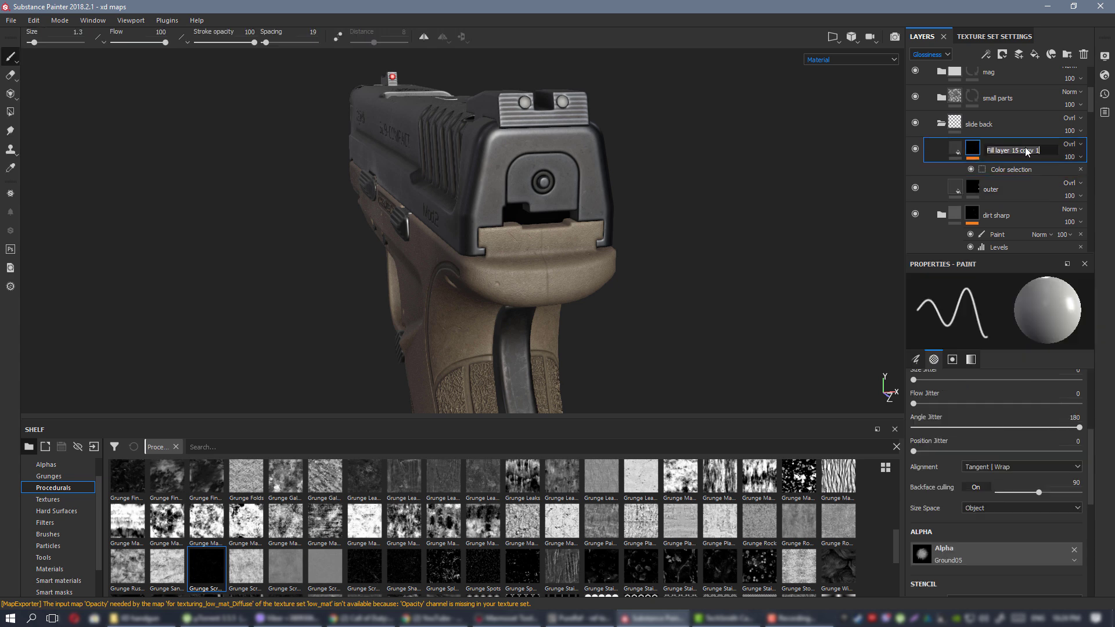
pyautogui.write('inner')
pyautogui.press('Return')
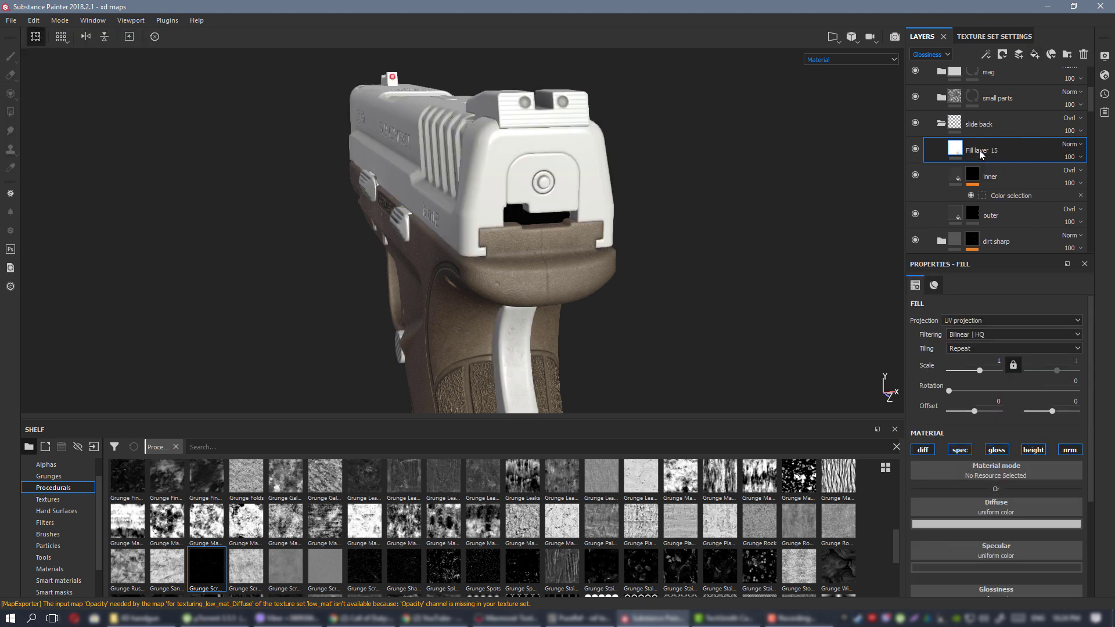
# Add a fill layer named tip above the inner layer, with only the spec channel enabled and a mid-grey specular colour.
pyautogui.doubleClick(978, 148)
pyautogui.write('tip')
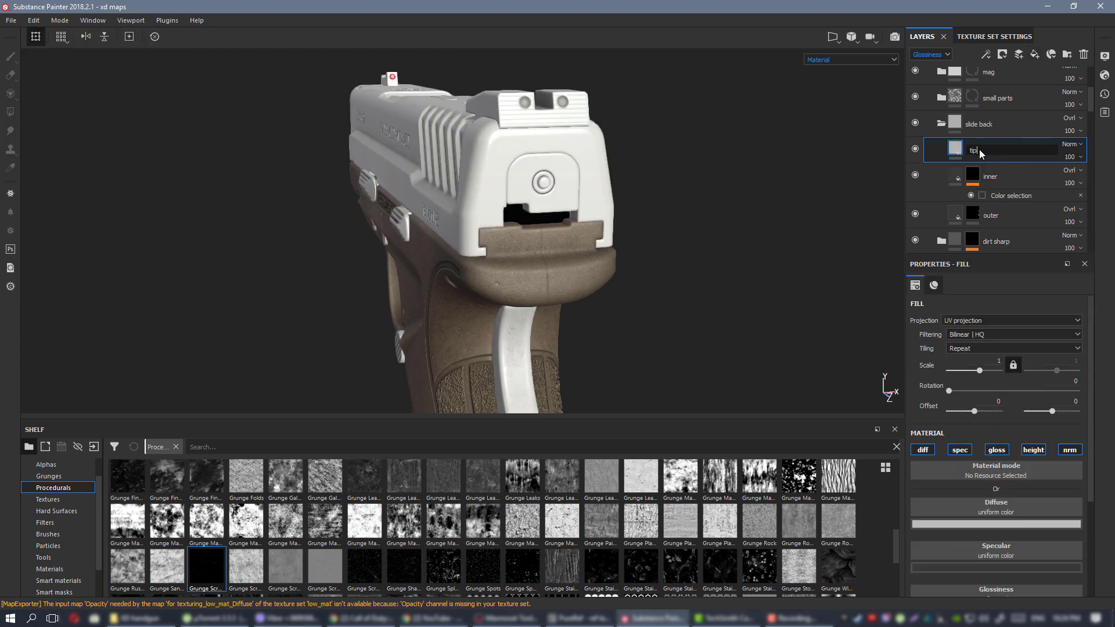
pyautogui.press('Return')
pyautogui.scroll(2, 609, 230)
pyautogui.keyDown('alt'); pyautogui.moveTo(609, 230); pyautogui.dragTo(545, 222); pyautogui.keyUp('alt')
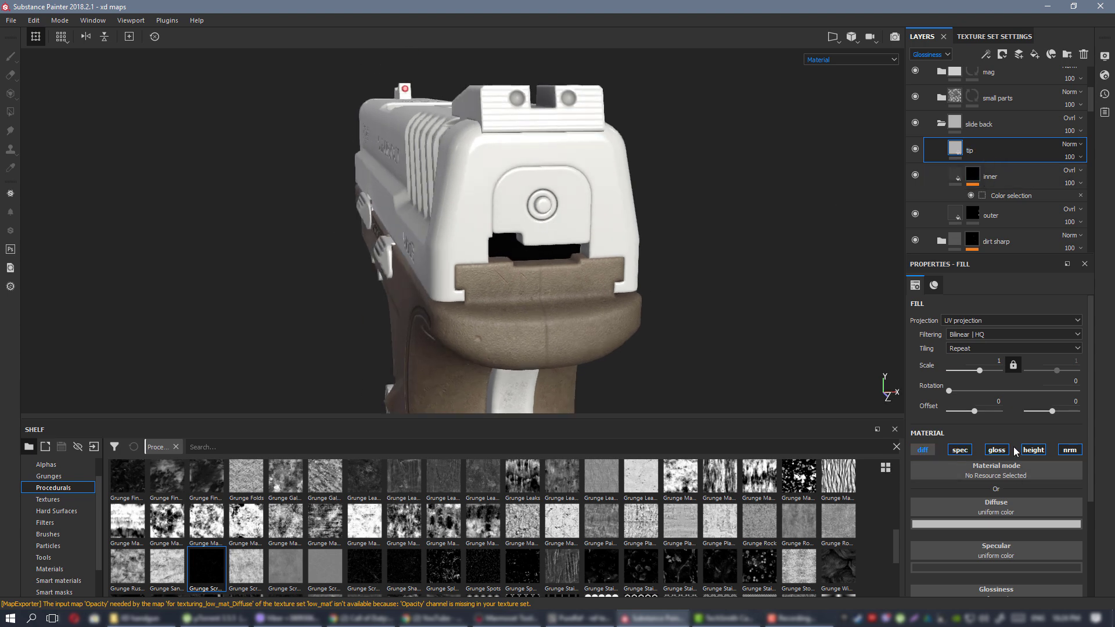
pyautogui.click(922, 450)
pyautogui.click(1035, 516)
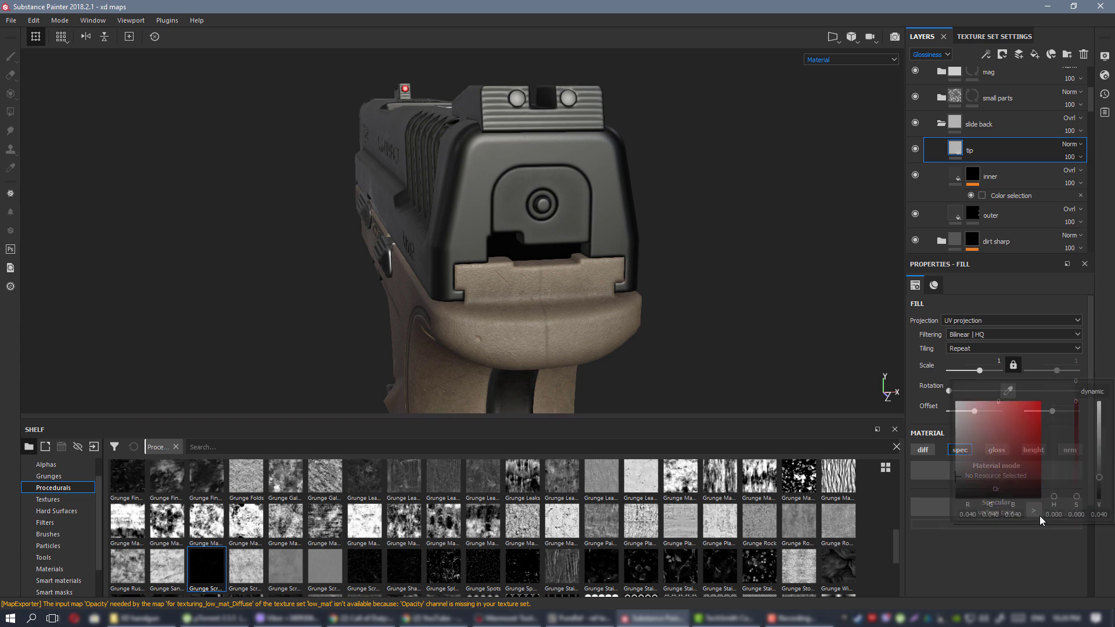
pyautogui.moveTo(1098, 477); pyautogui.dragTo(1102, 450)
# Try Overlay specular blending on the tip layer and the slide back folder, with the tip's specular colour brightened to RGB 0.749.
pyautogui.click(944, 60)
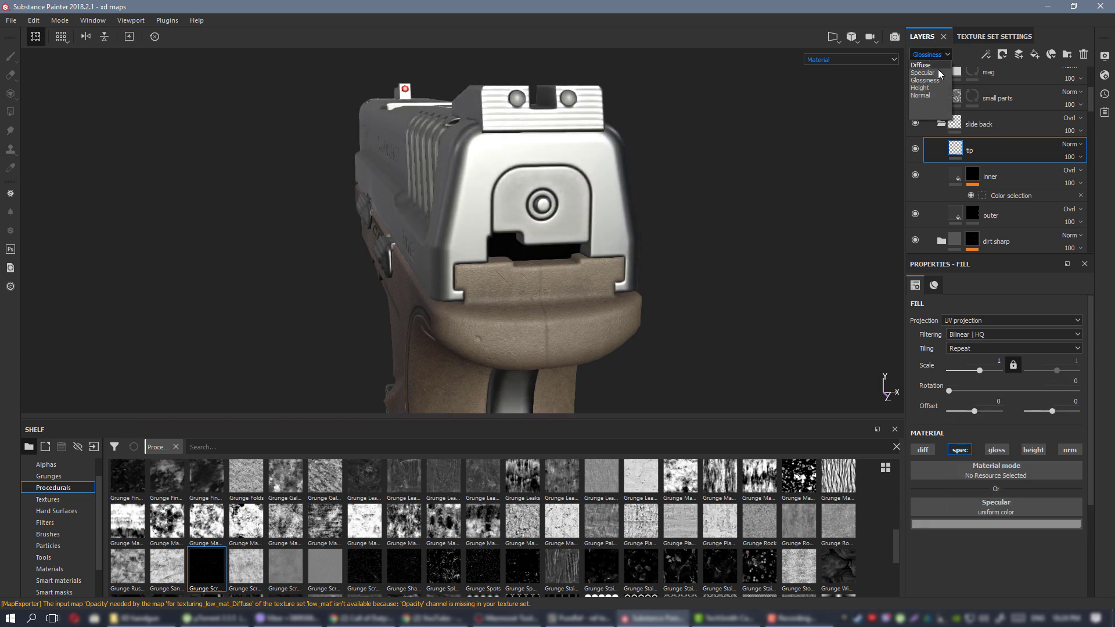
pyautogui.click(1070, 145)
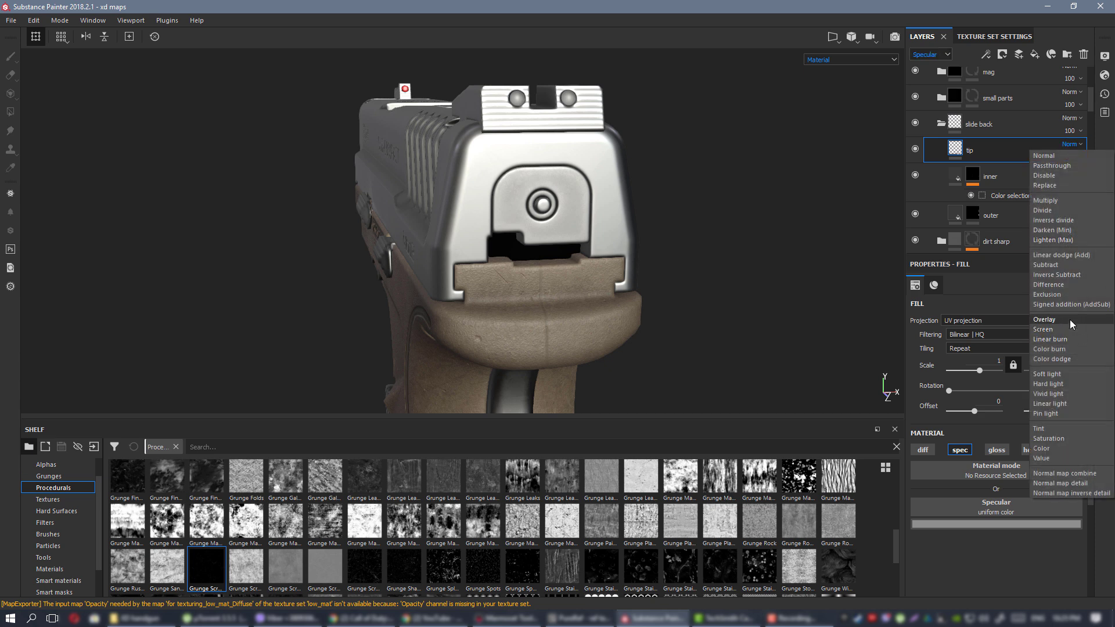
pyautogui.click(1069, 320)
pyautogui.click(1071, 118)
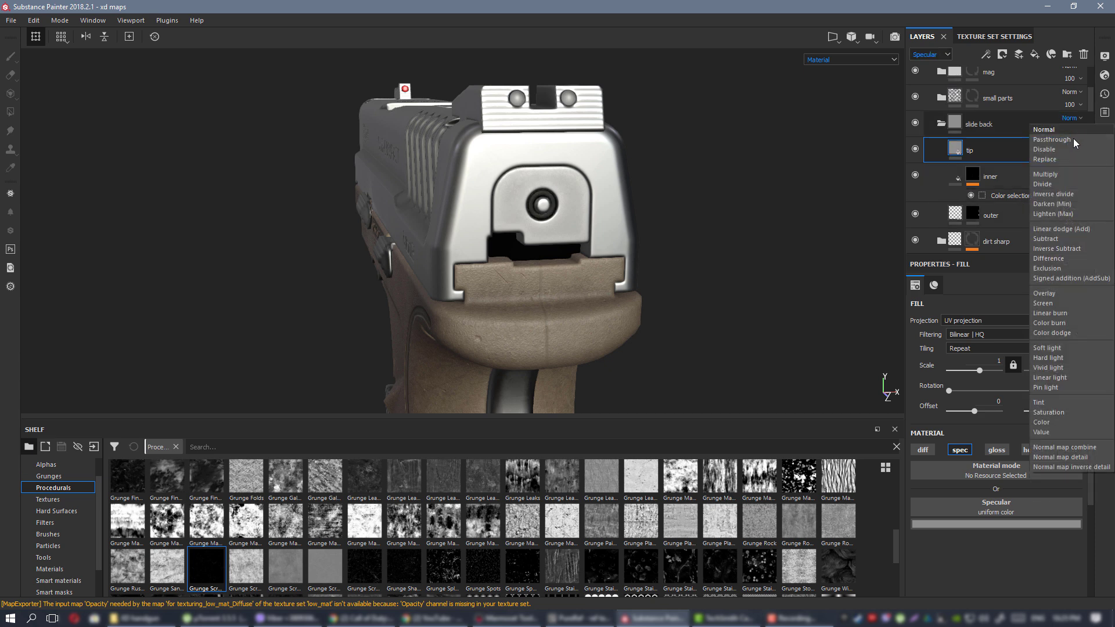
pyautogui.click(1068, 293)
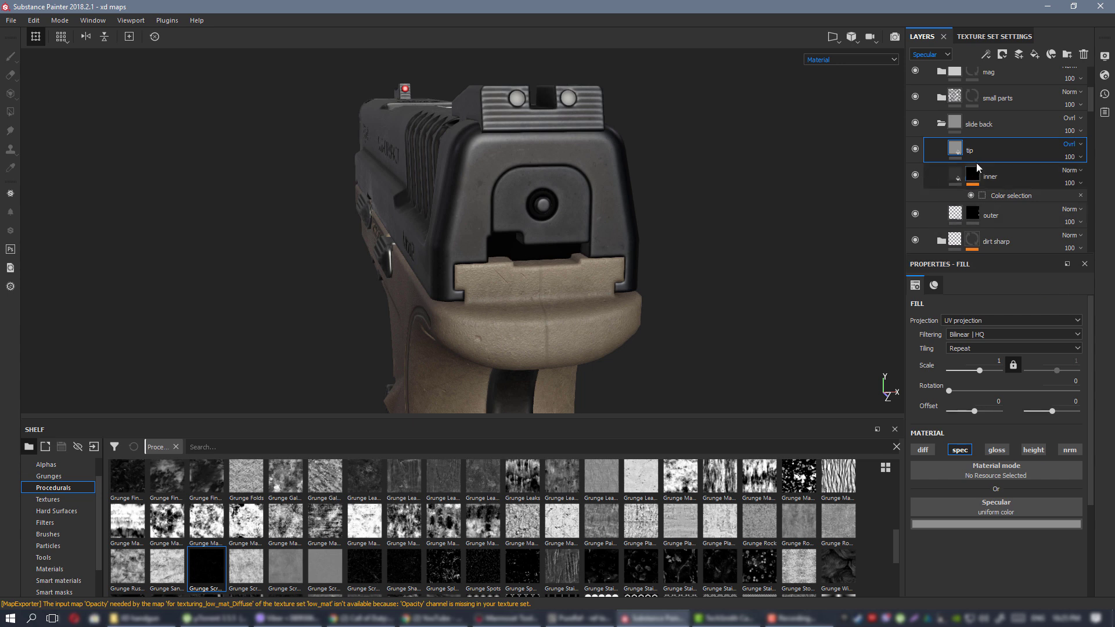
pyautogui.click(996, 524)
pyautogui.moveTo(1097, 445); pyautogui.dragTo(1102, 420)
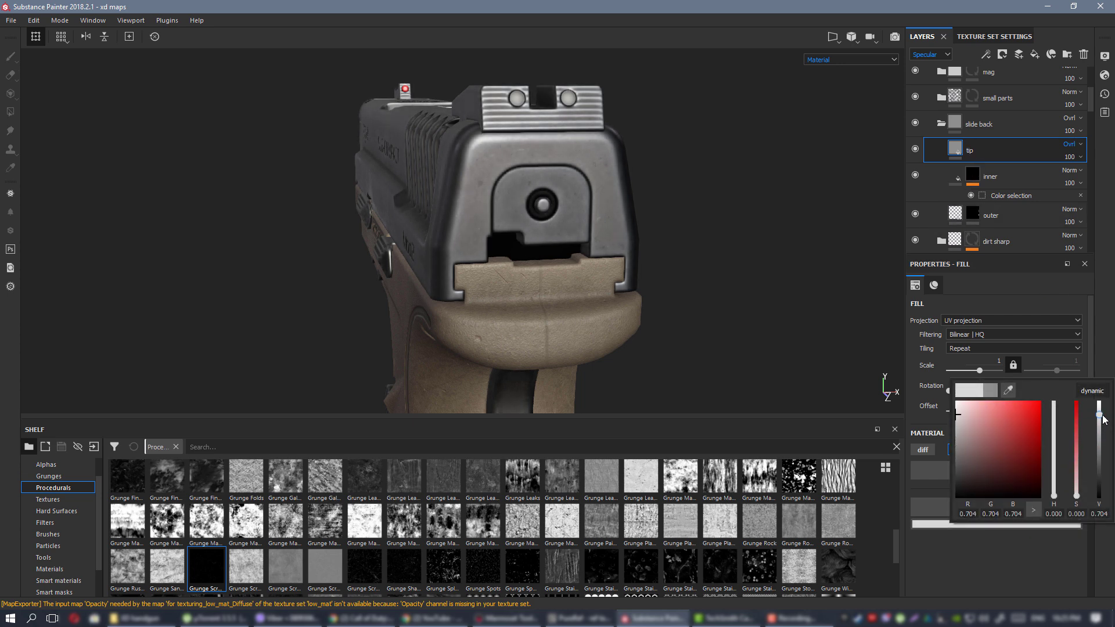
# Add a black mask to the tip layer and reveal only the pin tip at the rear plate's centre with a mesh polygon fill.
pyautogui.rightClick(979, 150)
pyautogui.click(996, 166)
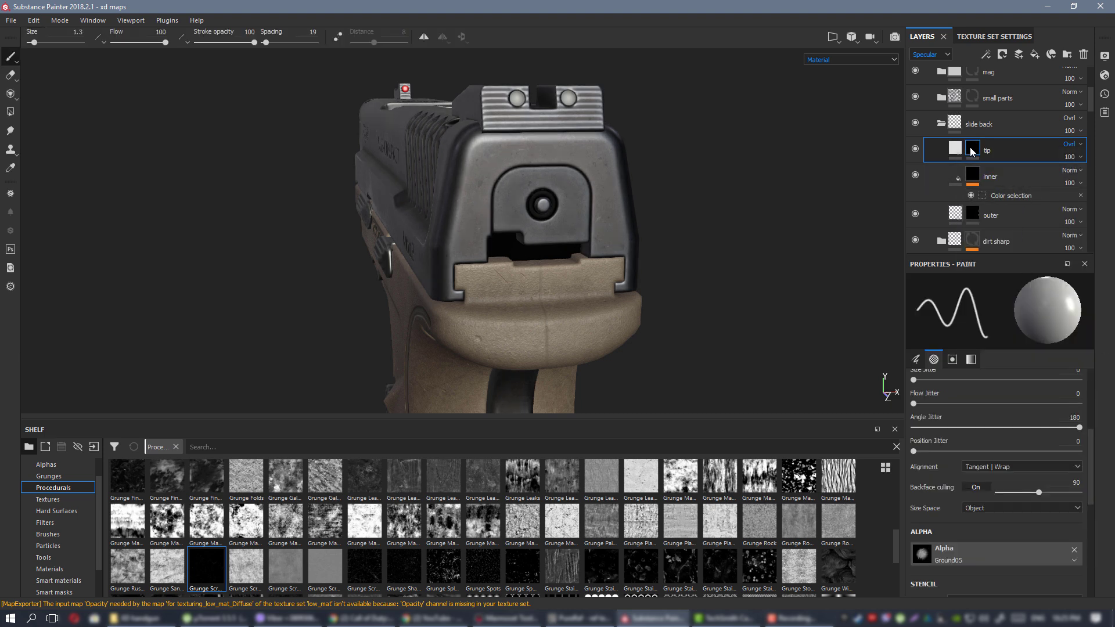
pyautogui.click(10, 112)
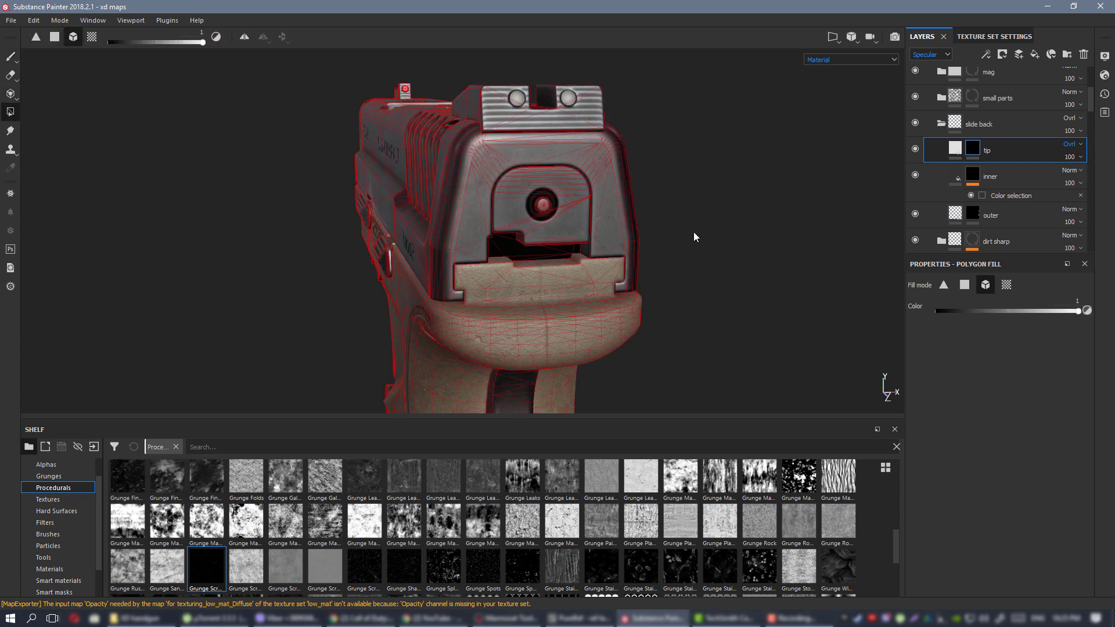
pyautogui.keyDown('alt'); pyautogui.moveTo(755, 223); pyautogui.dragTo(916, 360, button='right'); pyautogui.keyUp('alt')
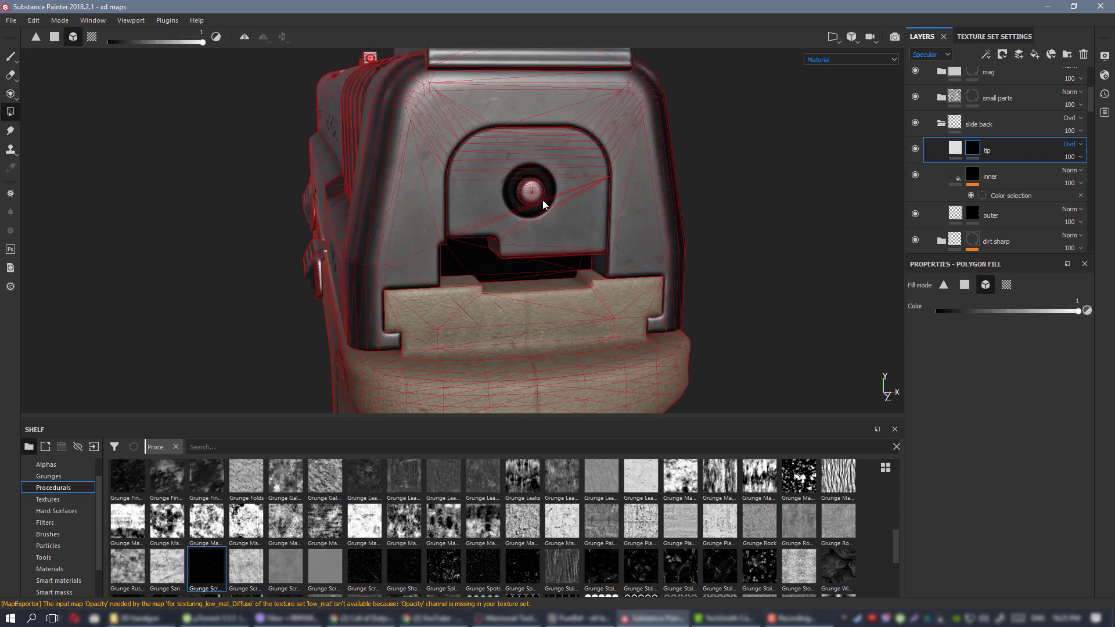
pyautogui.click(9, 58)
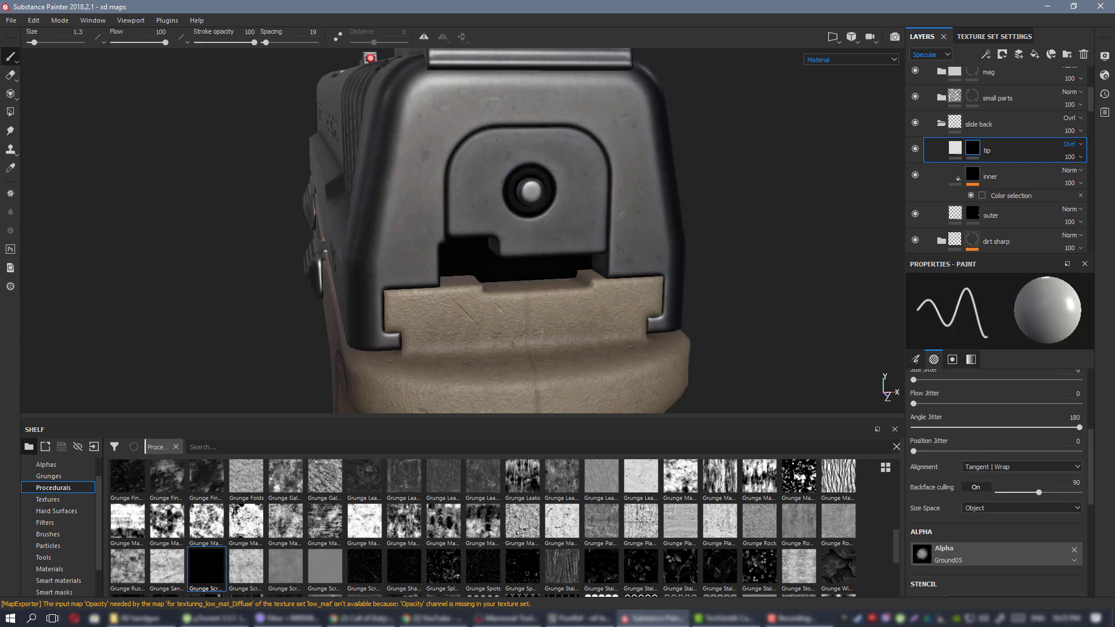
# Set the specular blending of the tip layer and slide back folder to Normal, and compare the pin with the tip layer hidden and shown.
pyautogui.click(952, 149)
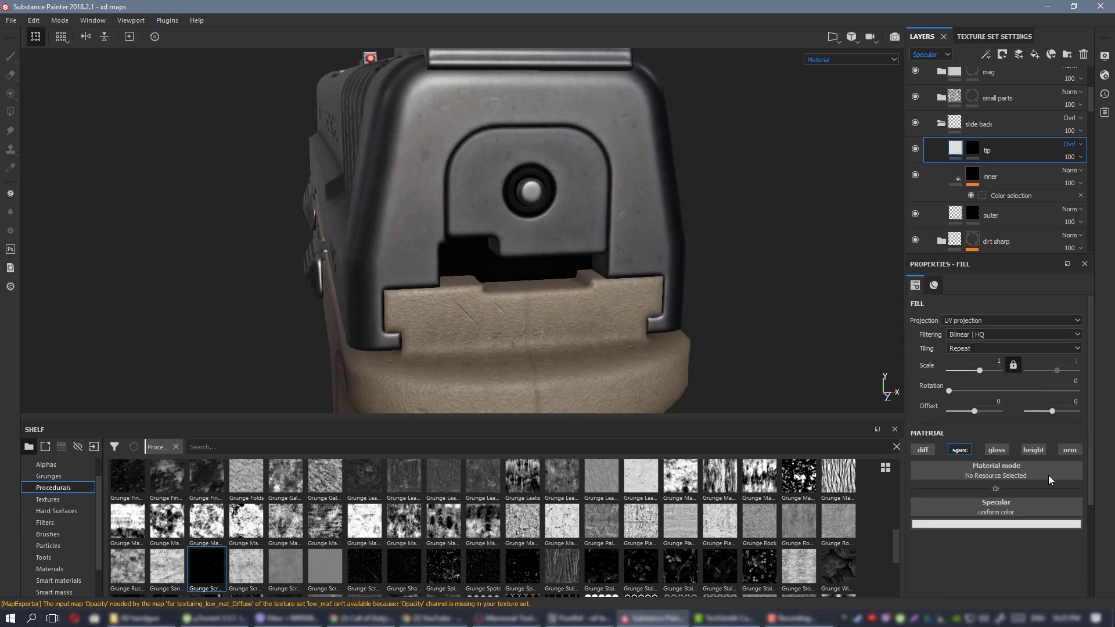
pyautogui.click(1071, 149)
pyautogui.click(1055, 158)
pyautogui.click(1073, 117)
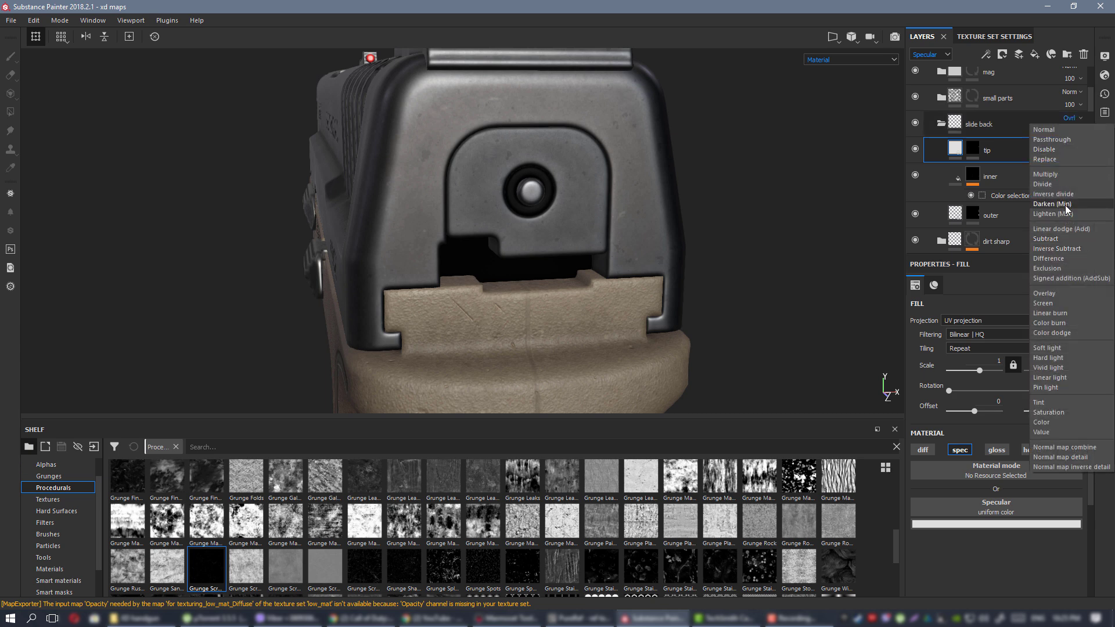
pyautogui.click(1053, 133)
pyautogui.keyDown('alt'); pyautogui.moveTo(624, 218); pyautogui.dragTo(499, 140); pyautogui.keyUp('alt')
pyautogui.click(915, 149)
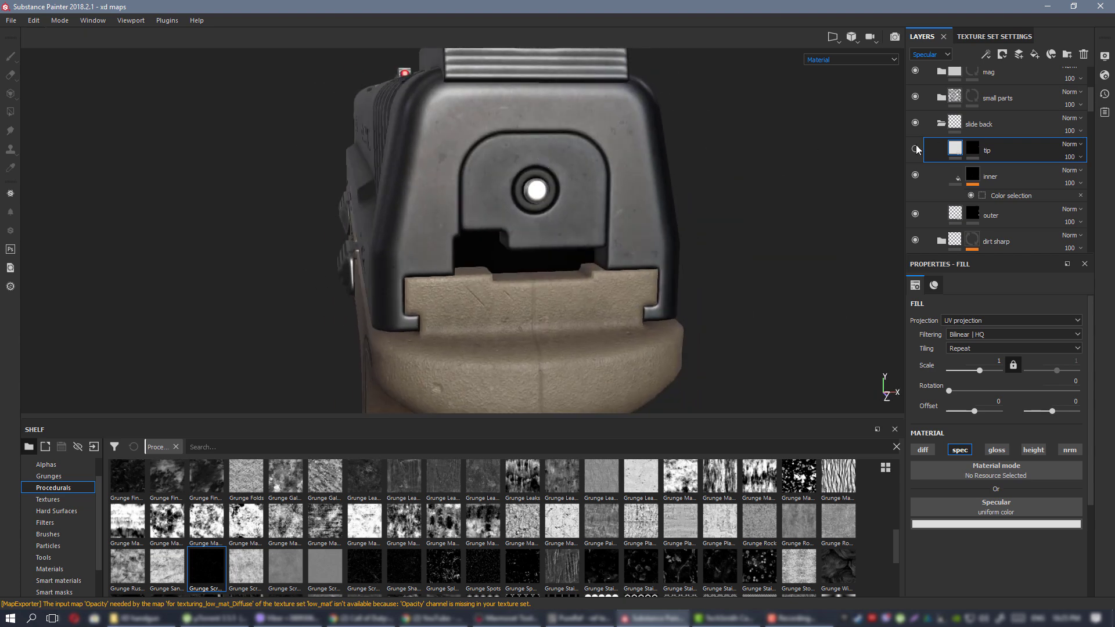
pyautogui.click(915, 149)
# Lower the tip layer's specular colour to a grey of RGB 0.368, checking the pin tip in the individual channel views.
pyautogui.scroll(-3, 613, 218)
pyautogui.keyDown('alt'); pyautogui.moveTo(613, 218); pyautogui.dragTo(775, 392); pyautogui.keyUp('alt')
pyautogui.scroll(3, 616, 213)
pyautogui.click(1031, 525)
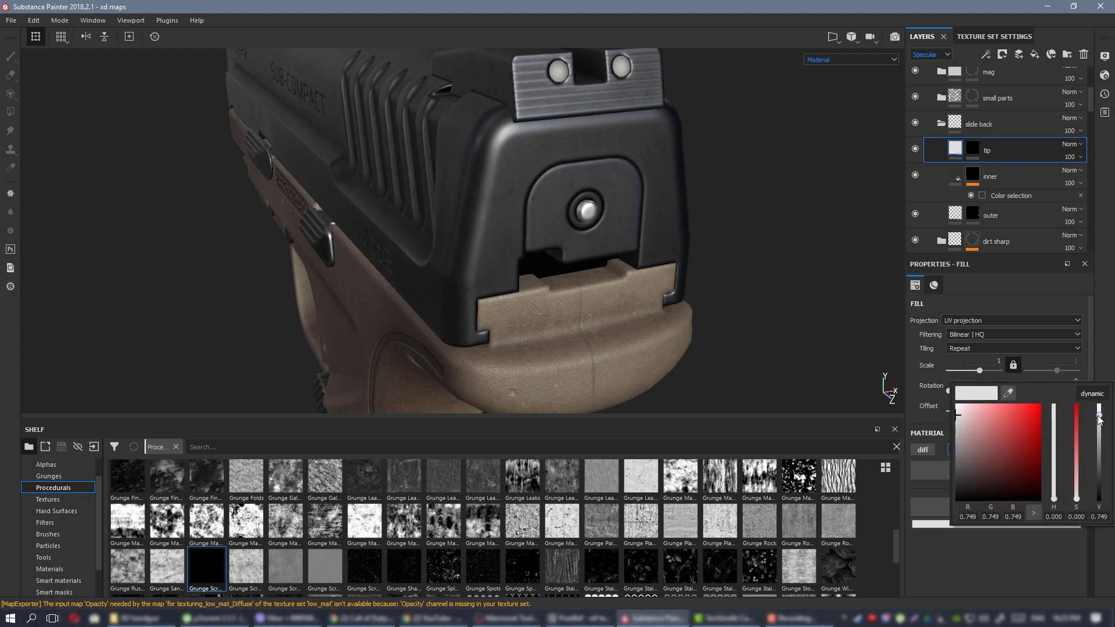
pyautogui.moveTo(1099, 415); pyautogui.dragTo(1105, 428)
pyautogui.press('c')
pyautogui.press('c')
pyautogui.press('c')
pyautogui.press('c')
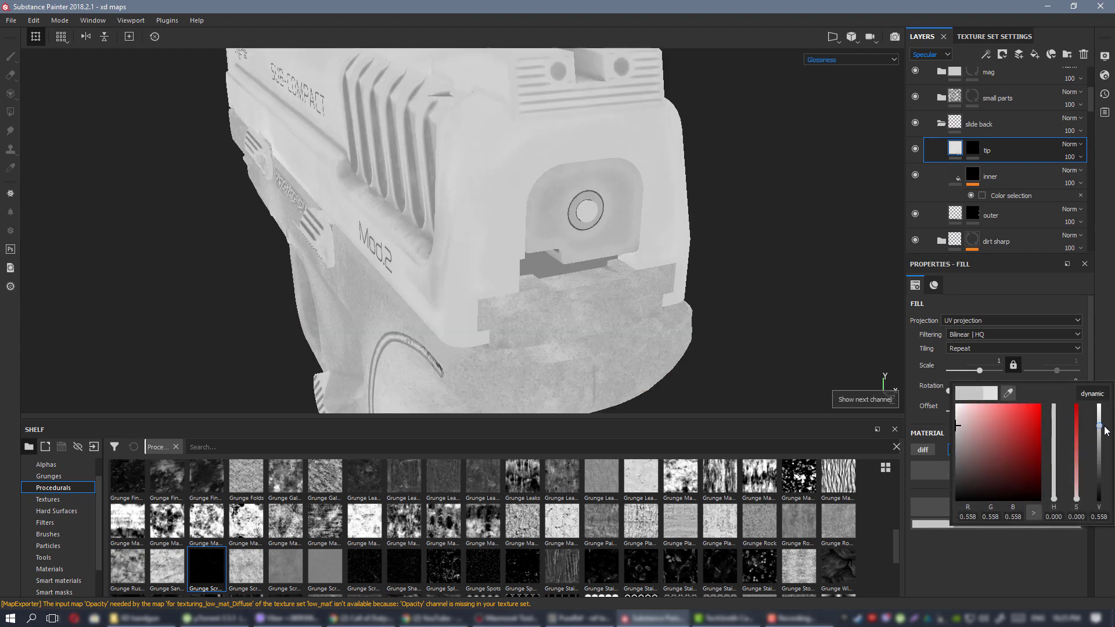
pyautogui.press('c')
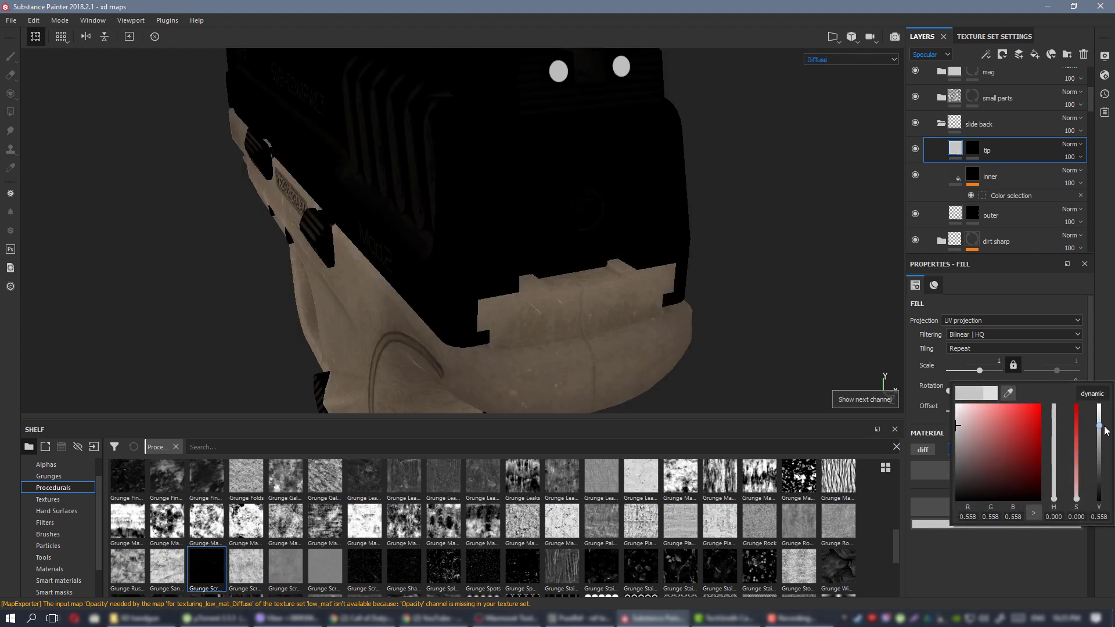
pyautogui.press('c')
pyautogui.moveTo(1099, 430); pyautogui.dragTo(1099, 441)
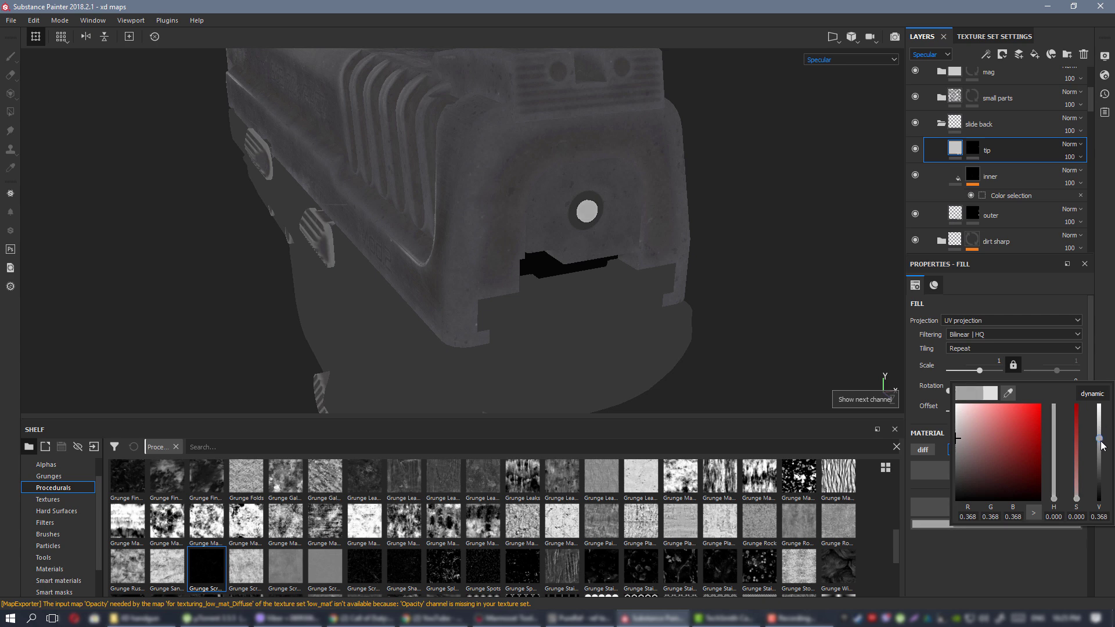
# Examine the rear plate in the material view from near and far, and compare it with the outer layer hidden and shown.
pyautogui.scroll(-3, 632, 316)
pyautogui.keyDown('alt'); pyautogui.moveTo(552, 262); pyautogui.dragTo(654, 206); pyautogui.keyUp('alt')
pyautogui.press('m')
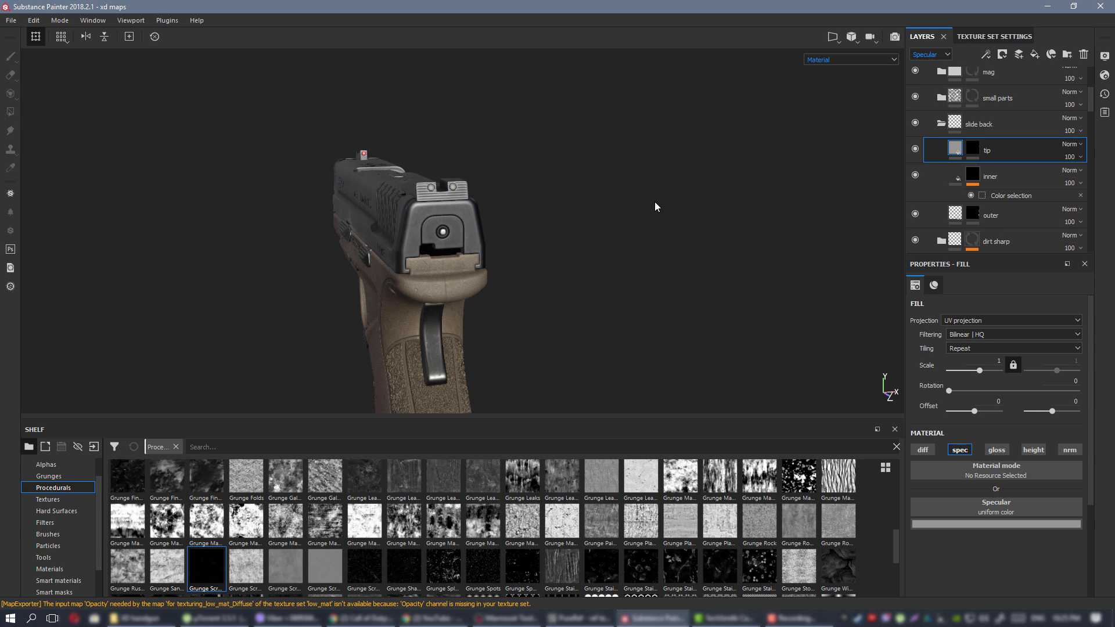
pyautogui.scroll(3, 554, 316)
pyautogui.keyDown('alt'); pyautogui.keyDown('shift'); pyautogui.moveTo(554, 315); pyautogui.dragTo(463, 225); pyautogui.keyUp('shift'); pyautogui.keyUp('alt')
pyautogui.scroll(1, 540, 303)
pyautogui.scroll(-2, 581, 313)
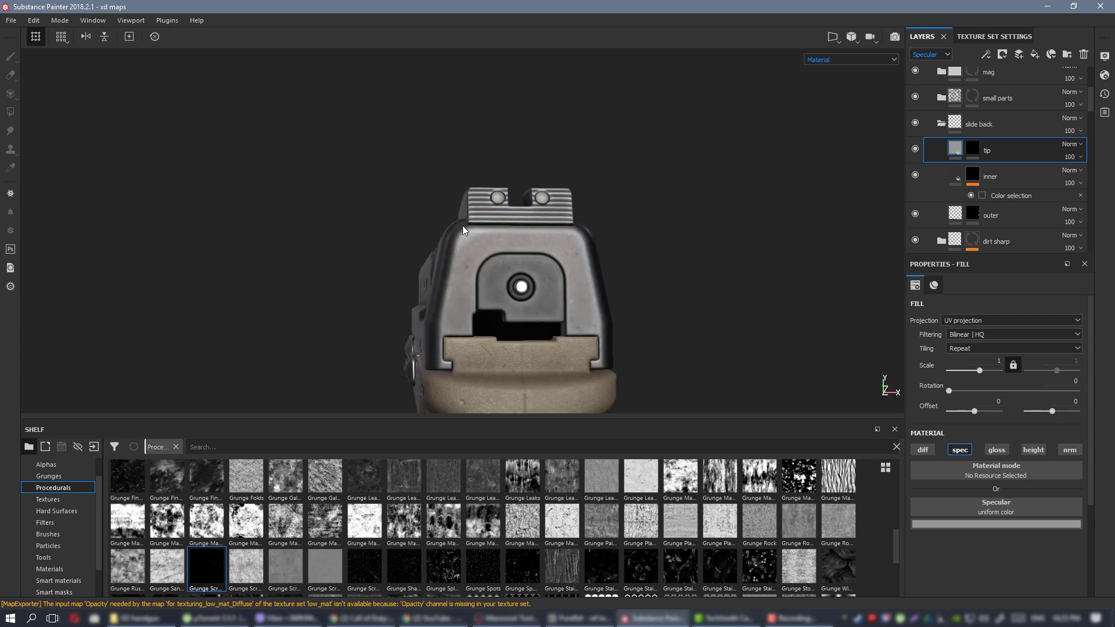
pyautogui.keyDown('alt'); pyautogui.moveTo(529, 245); pyautogui.dragTo(502, 202, button='middle'); pyautogui.keyUp('alt')
pyautogui.scroll(-1, 989, 148)
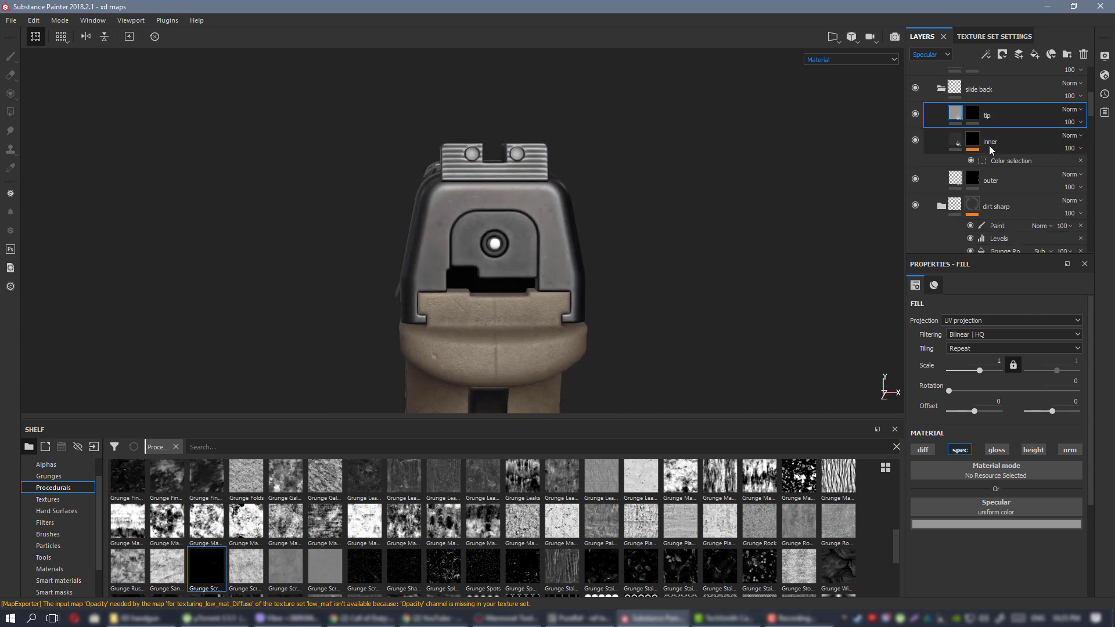
pyautogui.click(914, 179)
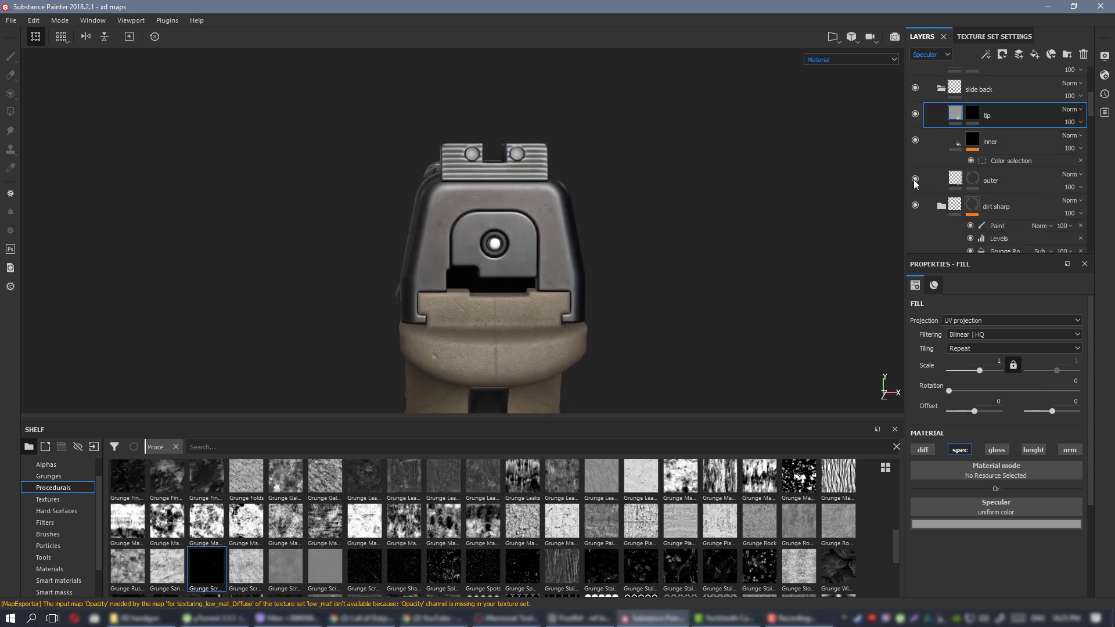
pyautogui.click(914, 179)
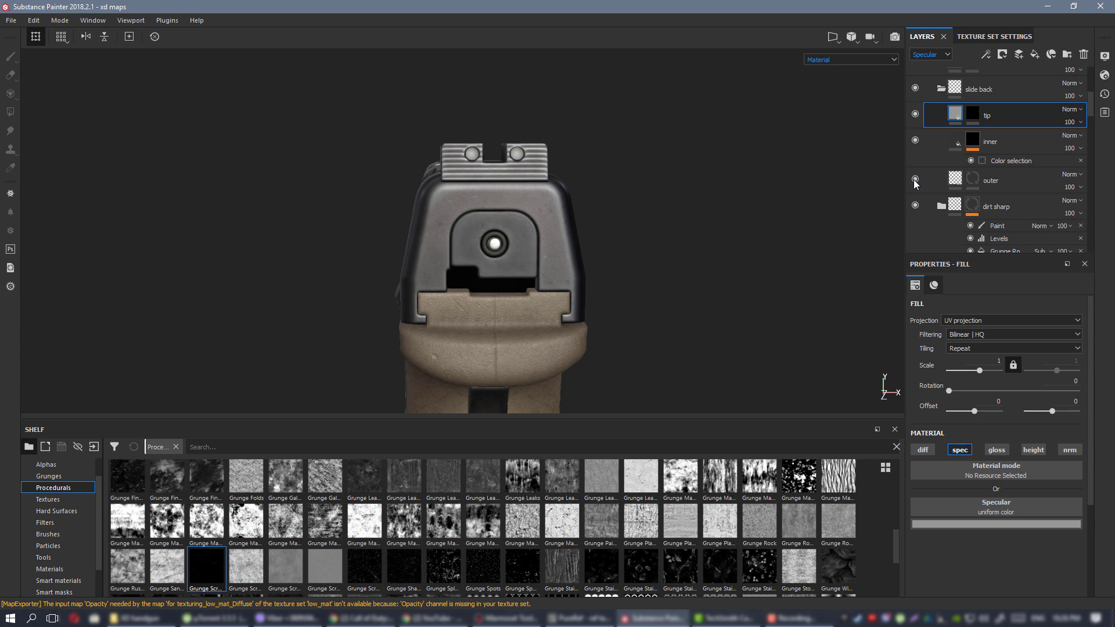
pyautogui.scroll(1, 573, 238)
pyautogui.click(1021, 179)
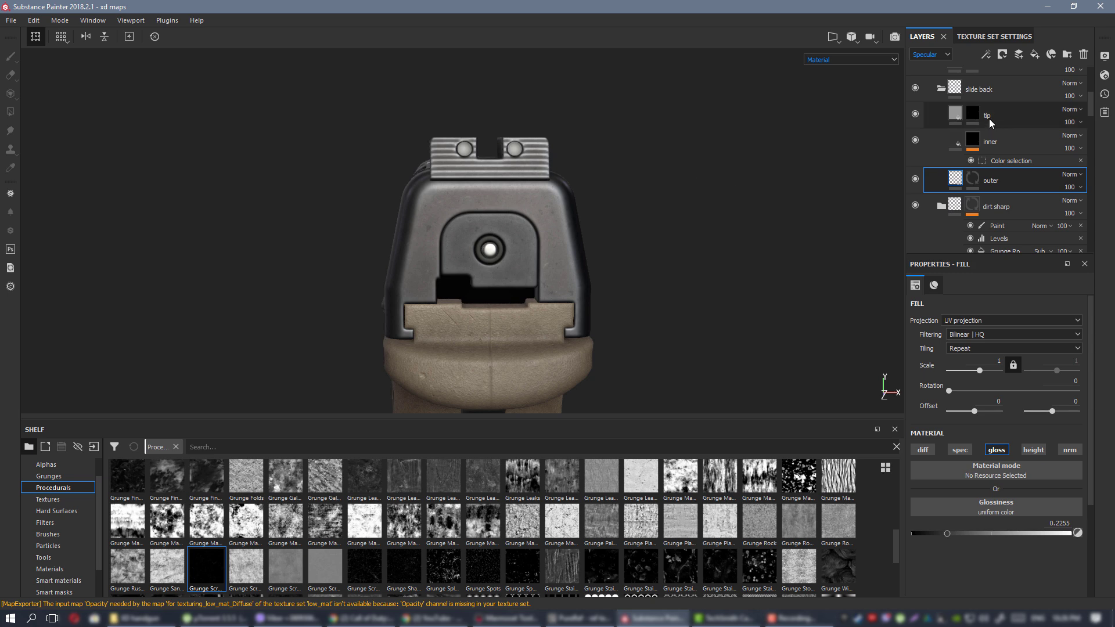
# Add a black mask to the slide back folder and reveal only the rear plate with a mesh polygon fill.
pyautogui.click(997, 97)
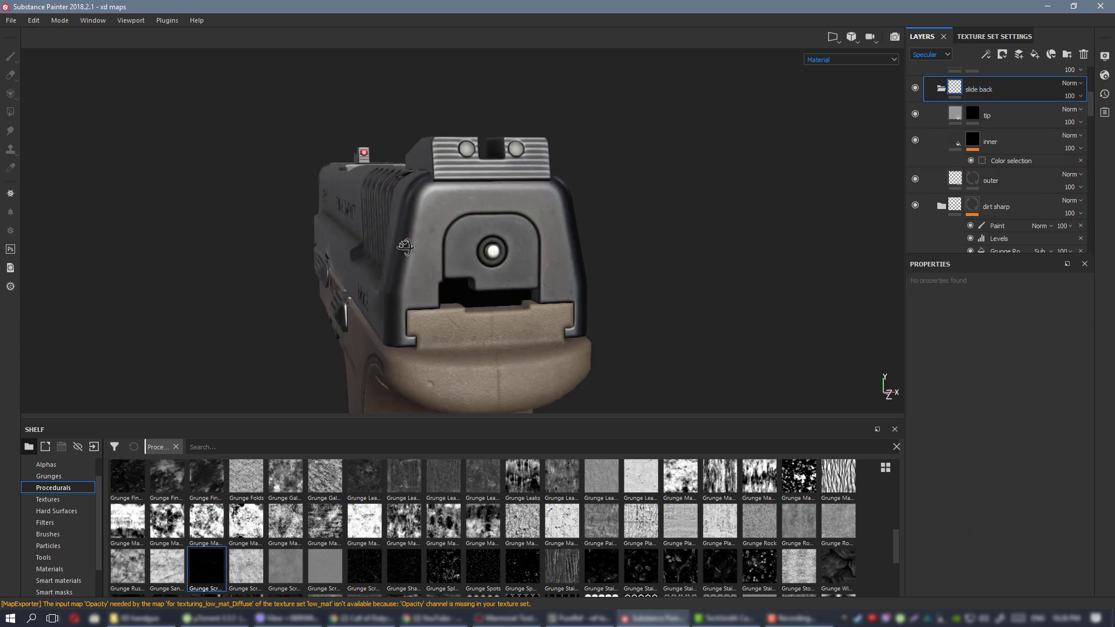
pyautogui.rightClick(991, 86)
pyautogui.click(1013, 105)
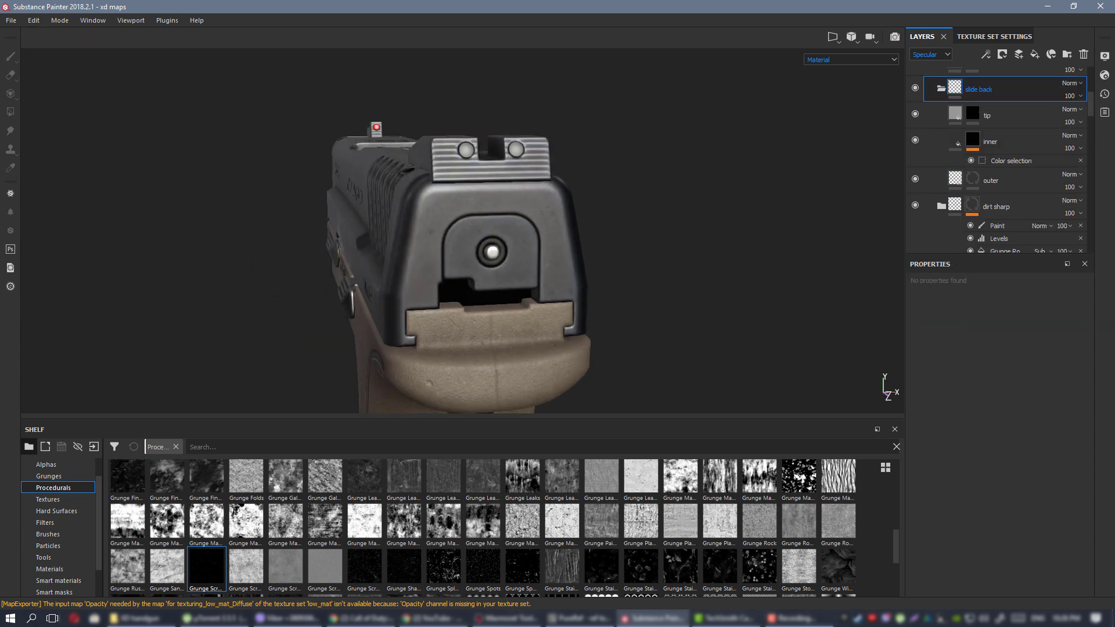
pyautogui.click(10, 111)
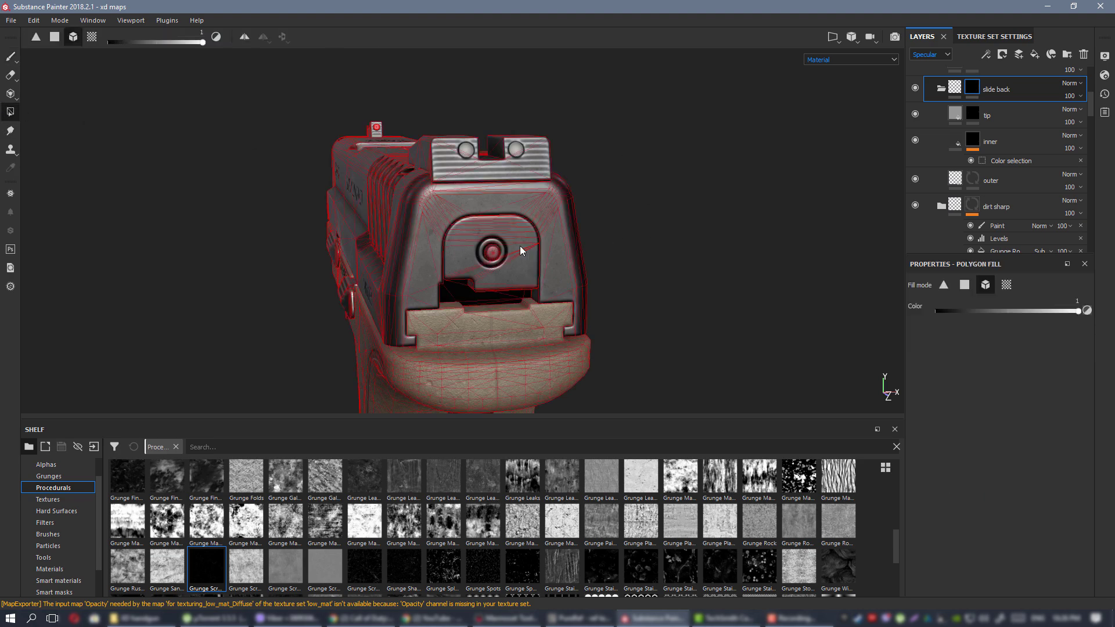
pyautogui.click(8, 59)
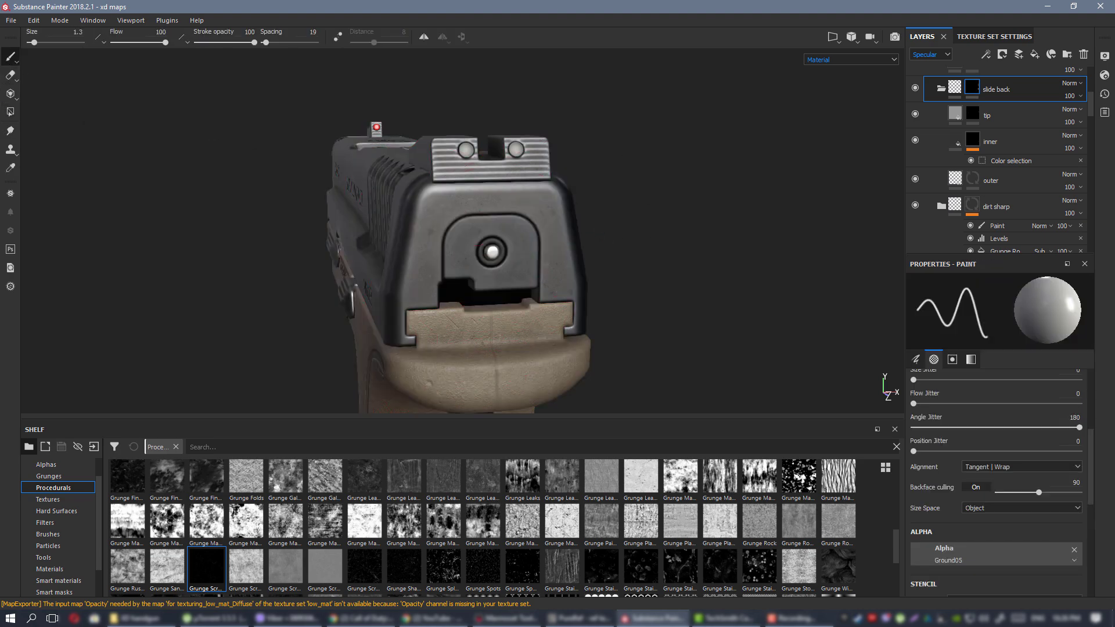
# Compare the rear plate with the slide back folder hidden and shown, and examine it from several angles with the brush reduced to 0.1.
pyautogui.click(915, 87)
pyautogui.click(915, 88)
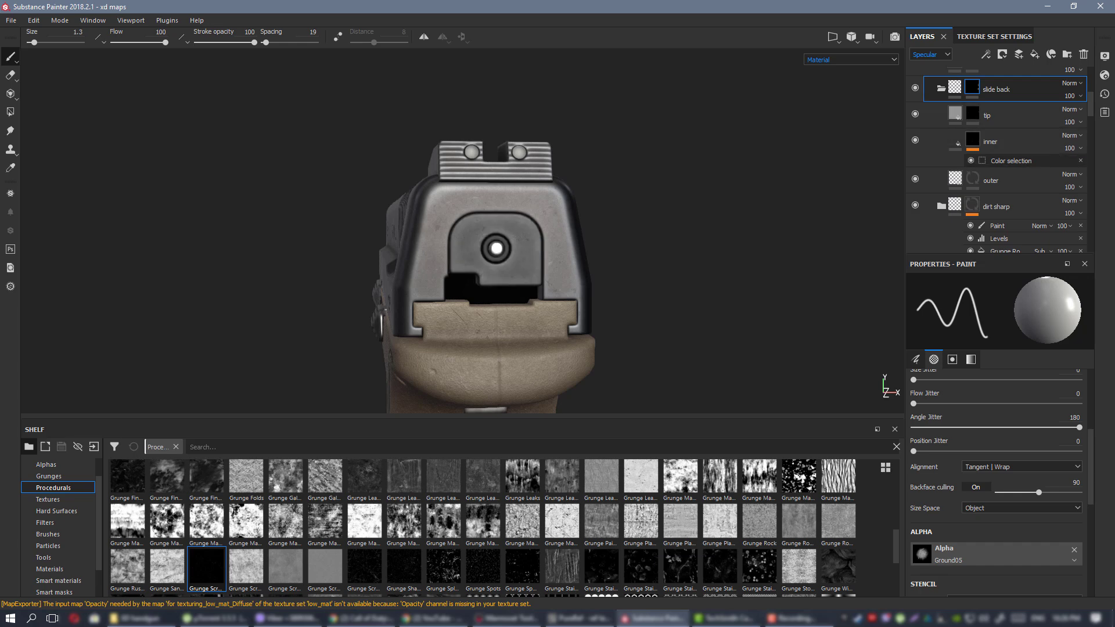
pyautogui.scroll(-3, 566, 276)
pyautogui.keyDown('alt'); pyautogui.moveTo(430, 197); pyautogui.dragTo(549, 221); pyautogui.keyUp('alt')
pyautogui.keyDown('ctrl'); pyautogui.moveTo(550, 221); pyautogui.dragTo(511, 221, button='right'); pyautogui.keyUp('ctrl')
pyautogui.moveTo(580, 275)
pyautogui.keyDown('alt'); pyautogui.mouseDown()
pyautogui.moveTo(432, 243)
pyautogui.moveTo(459, 232)
pyautogui.mouseUp(); pyautogui.keyUp('alt')
pyautogui.scroll(3, 448, 191)
pyautogui.scroll(-2, 421, 185)
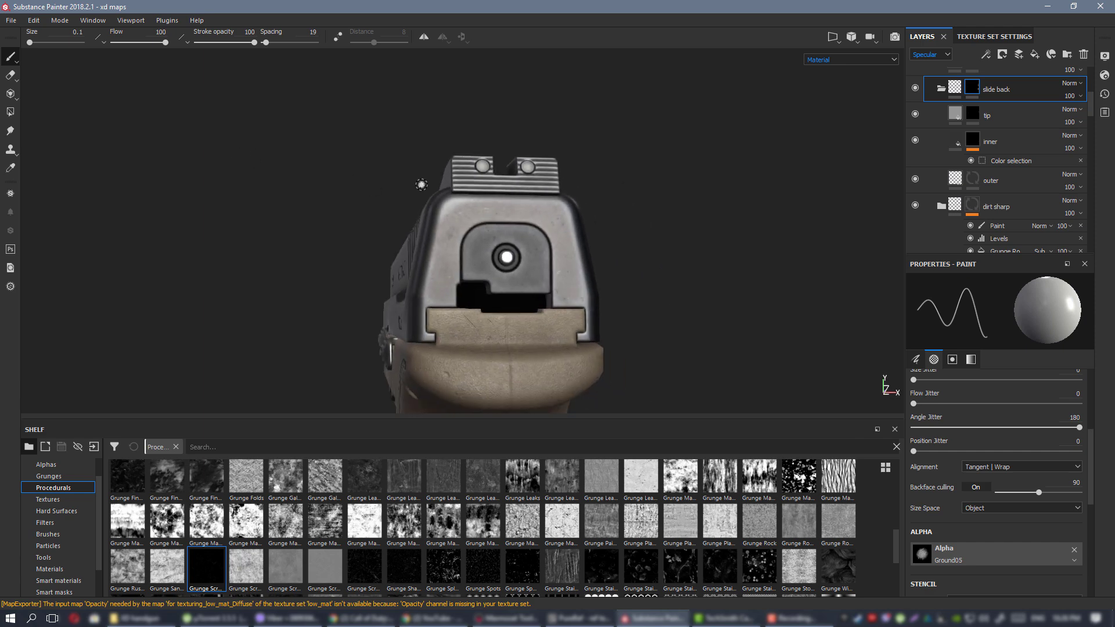
# Examine how the rear plate and pin reflect light from oblique angles, from a distance and straight on up close.
pyautogui.keyDown('alt'); pyautogui.moveTo(421, 185); pyautogui.dragTo(399, 187, button='middle'); pyautogui.keyUp('alt')
pyautogui.keyDown('alt'); pyautogui.moveTo(500, 189); pyautogui.dragTo(526, 198, button='middle'); pyautogui.keyUp('alt')
pyautogui.scroll(1, 526, 199)
pyautogui.keyDown('alt'); pyautogui.moveTo(220, 214); pyautogui.dragTo(261, 213); pyautogui.keyUp('alt')
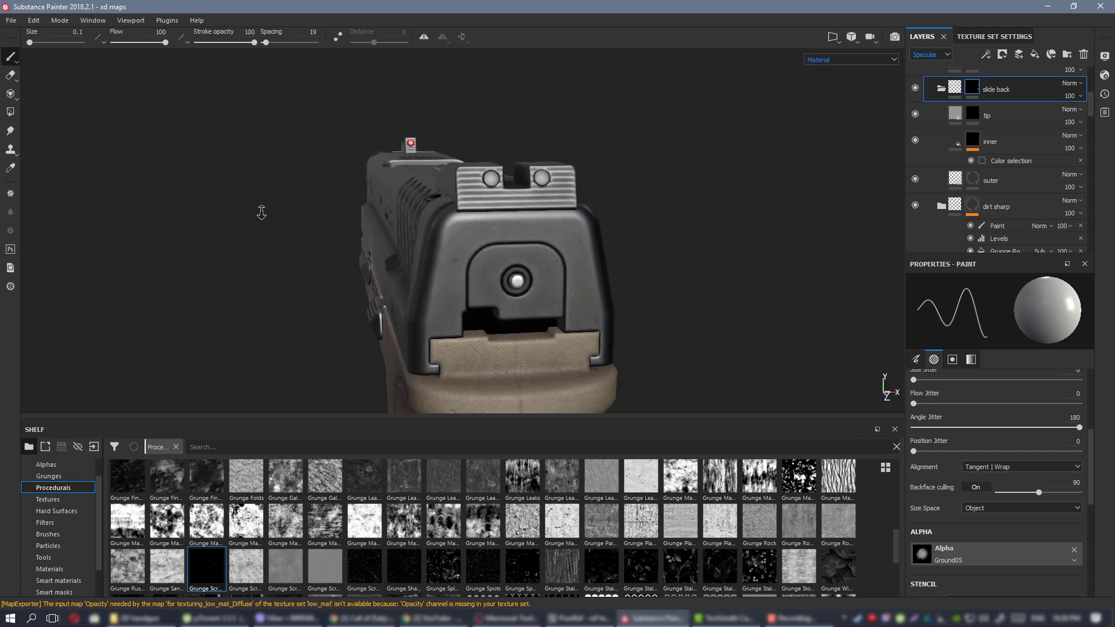
pyautogui.scroll(-2, 511, 249)
pyautogui.moveTo(523, 249)
pyautogui.keyDown('alt'); pyautogui.mouseDown()
pyautogui.moveTo(488, 253)
pyautogui.moveTo(526, 242)
pyautogui.mouseUp(); pyautogui.keyUp('alt')
pyautogui.keyDown('alt'); pyautogui.moveTo(526, 243); pyautogui.dragTo(522, 203, button='middle'); pyautogui.keyUp('alt')
pyautogui.keyDown('alt'); pyautogui.moveTo(522, 203); pyautogui.dragTo(490, 195); pyautogui.keyUp('alt')
pyautogui.keyDown('alt'); pyautogui.moveTo(490, 195); pyautogui.dragTo(516, 228, button='right'); pyautogui.keyUp('alt')
pyautogui.keyDown('alt'); pyautogui.moveTo(515, 228); pyautogui.dragTo(551, 231); pyautogui.keyUp('alt')
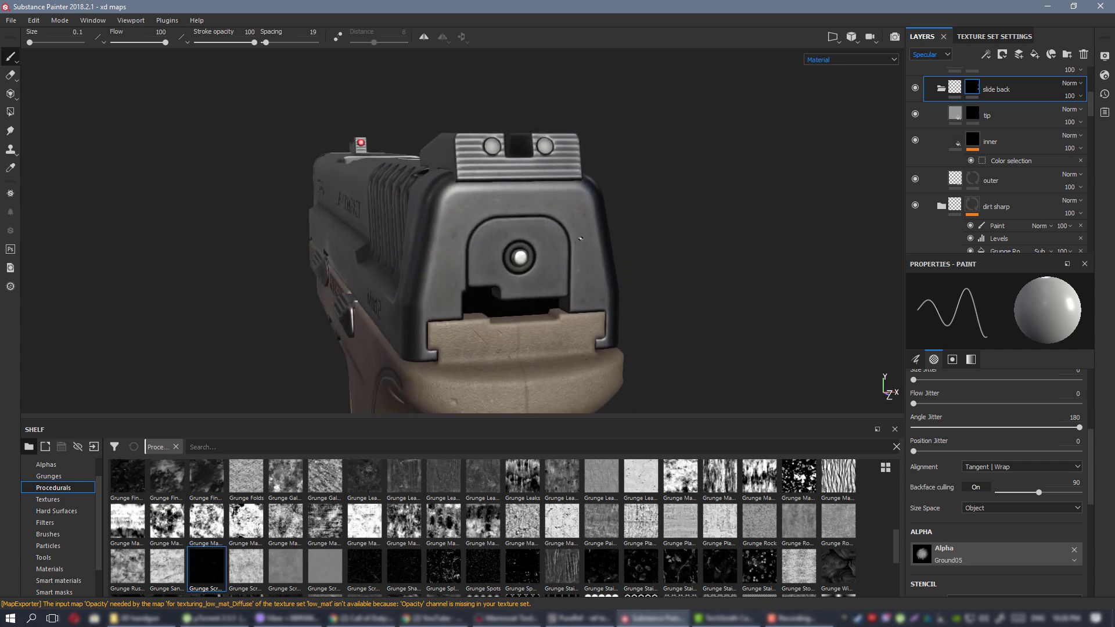
pyautogui.scroll(-3, 546, 235)
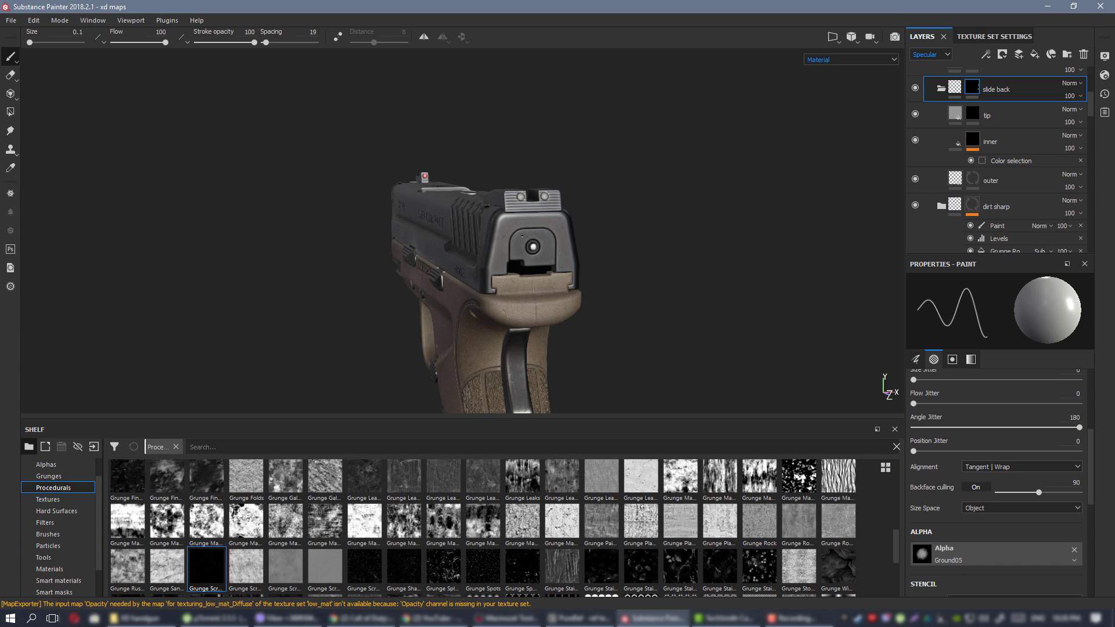
pyautogui.keyDown('alt'); pyautogui.moveTo(557, 227); pyautogui.dragTo(483, 232); pyautogui.keyUp('alt')
pyautogui.keyDown('alt'); pyautogui.moveTo(483, 232); pyautogui.dragTo(734, 420, button='right'); pyautogui.keyUp('alt')
pyautogui.keyDown('alt'); pyautogui.moveTo(511, 262); pyautogui.dragTo(527, 268); pyautogui.keyUp('alt')
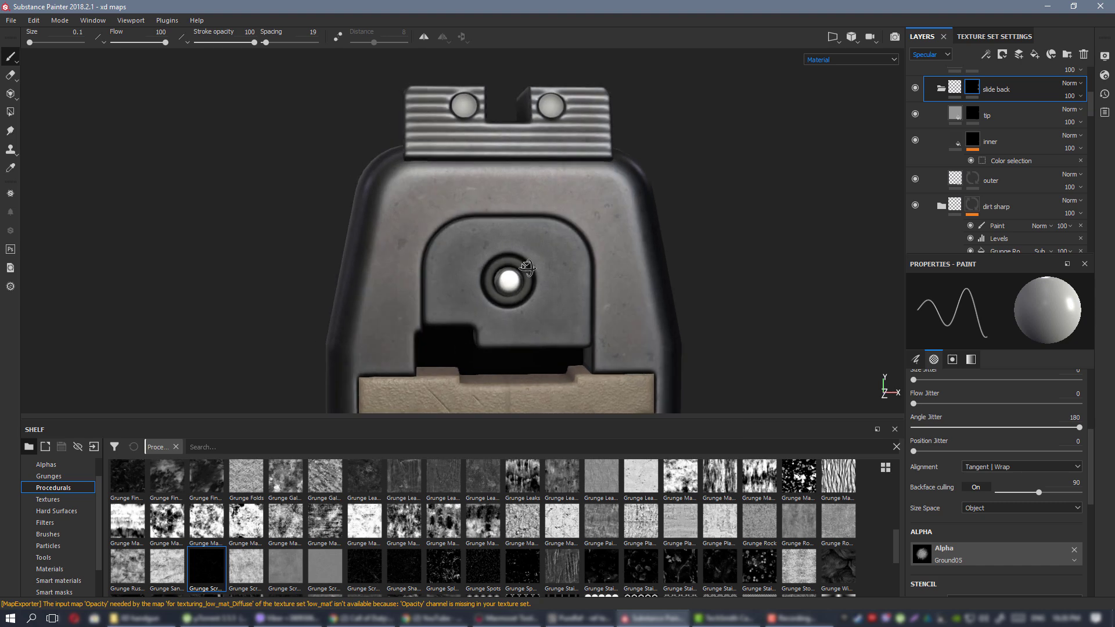
# Duplicate the outer layer in the slide back folder and enable specular on the copy with a very dark grey colour.
pyautogui.click(1061, 182)
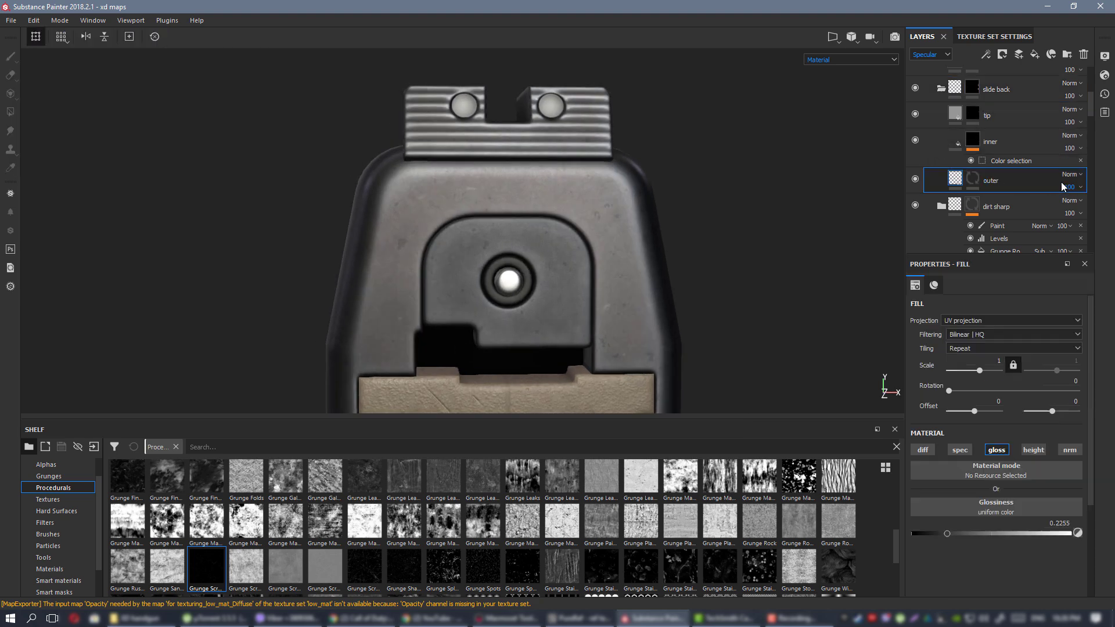
pyautogui.rightClick(1009, 179)
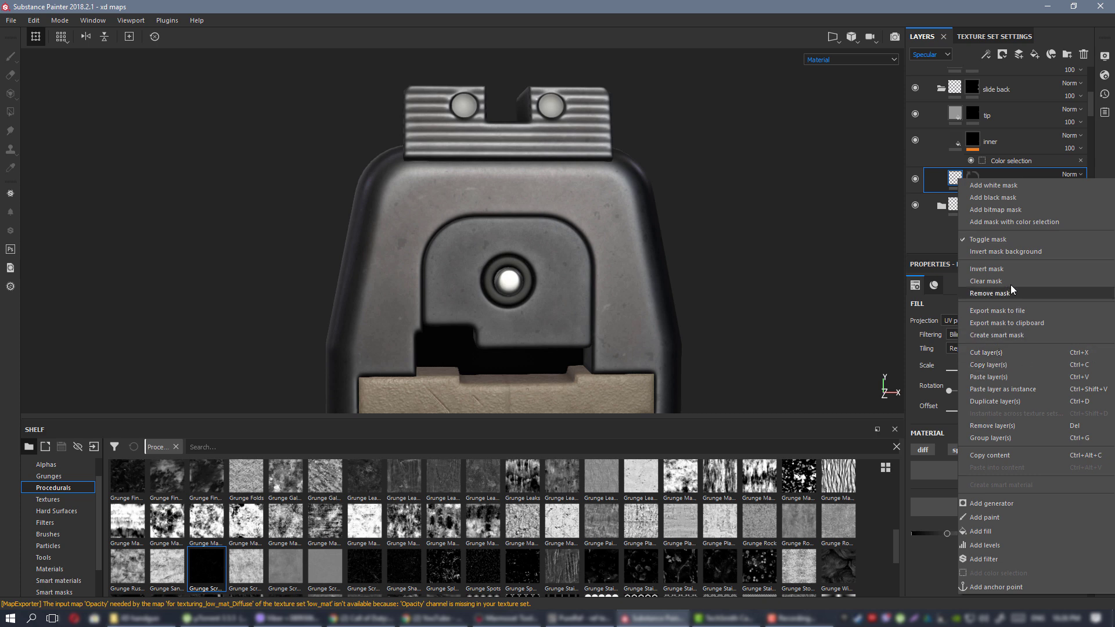
pyautogui.click(1019, 401)
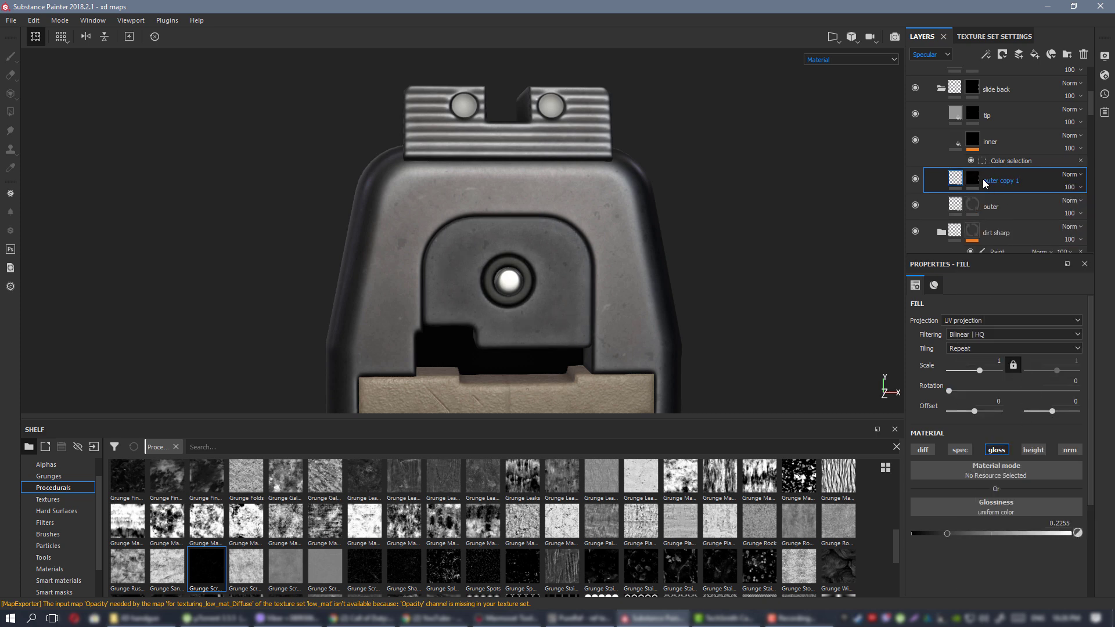
pyautogui.click(957, 451)
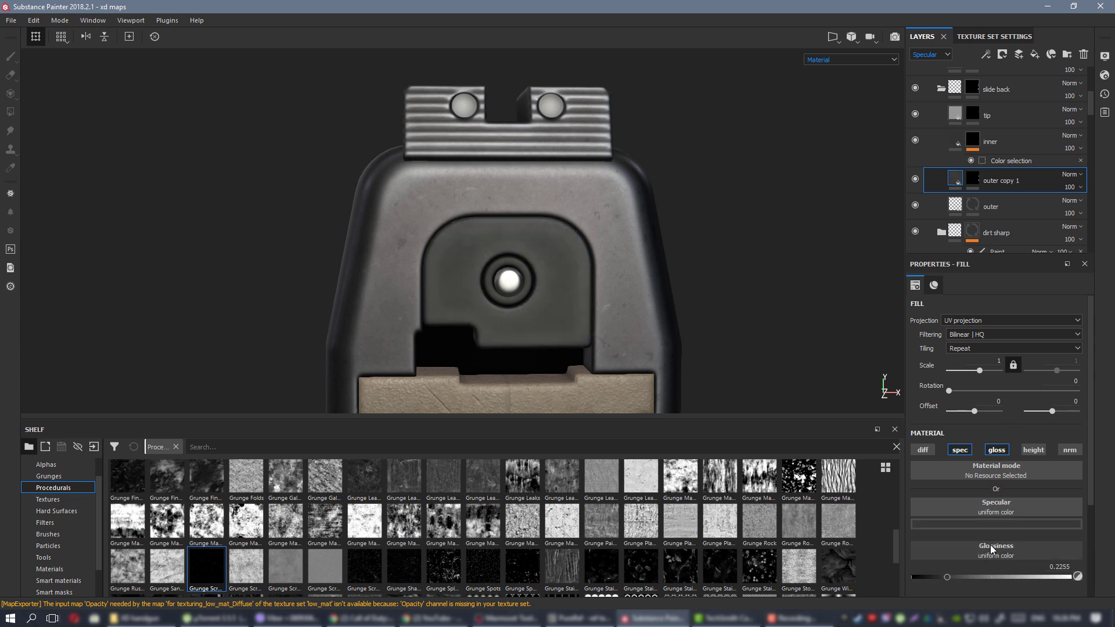
pyautogui.click(991, 524)
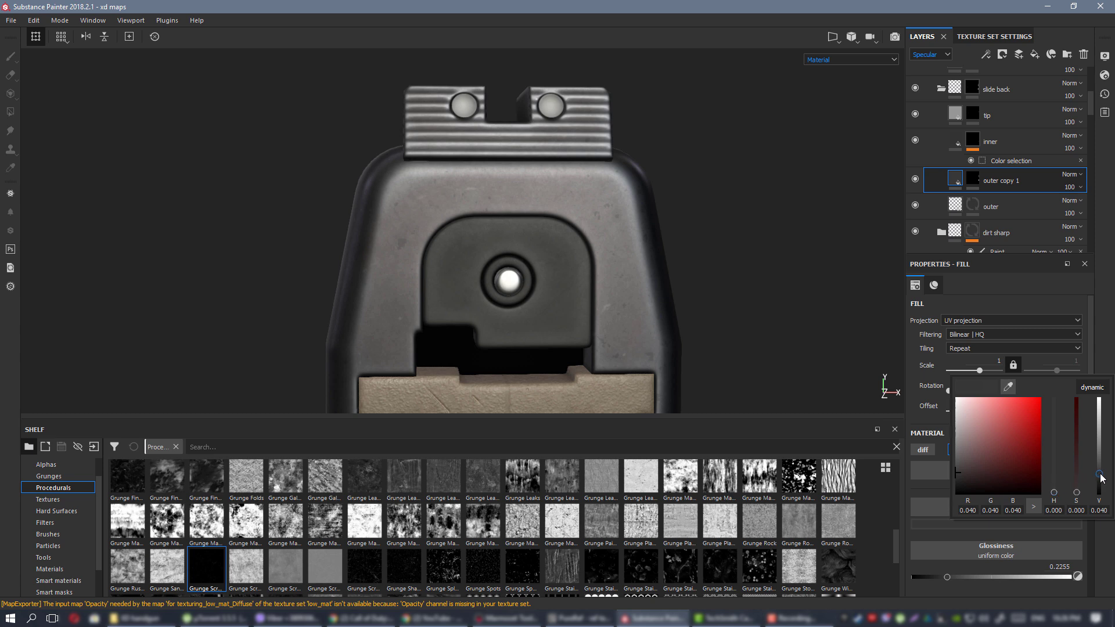
pyautogui.moveTo(1101, 478); pyautogui.dragTo(1102, 481)
# Add a Metal Edge Wear generator to the mask of the outer copy 1 layer.
pyautogui.click(973, 177)
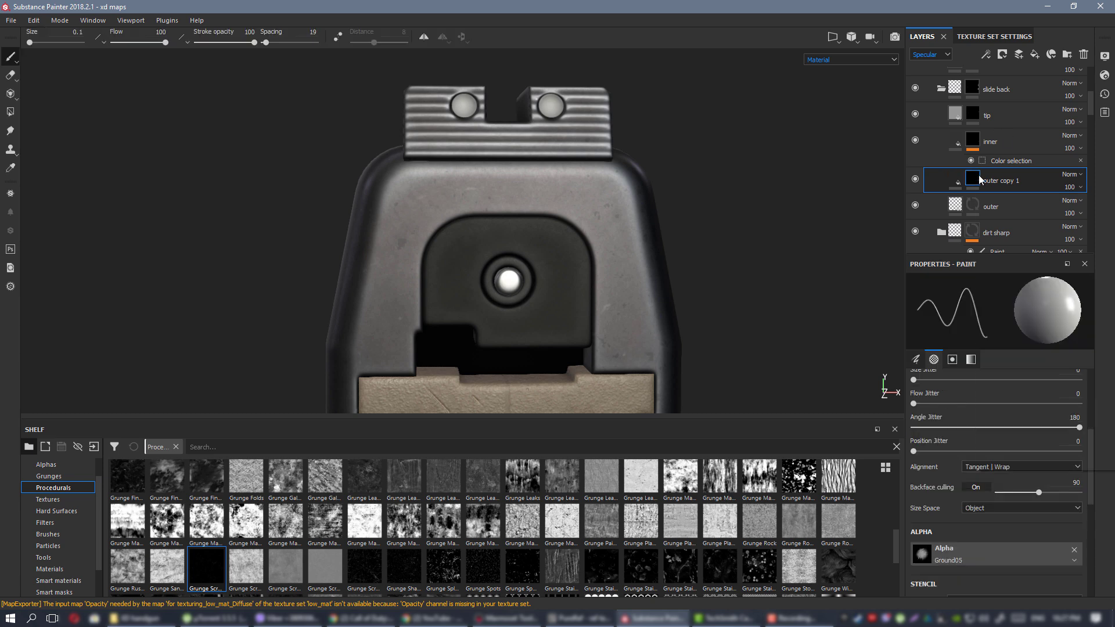
pyautogui.rightClick(975, 176)
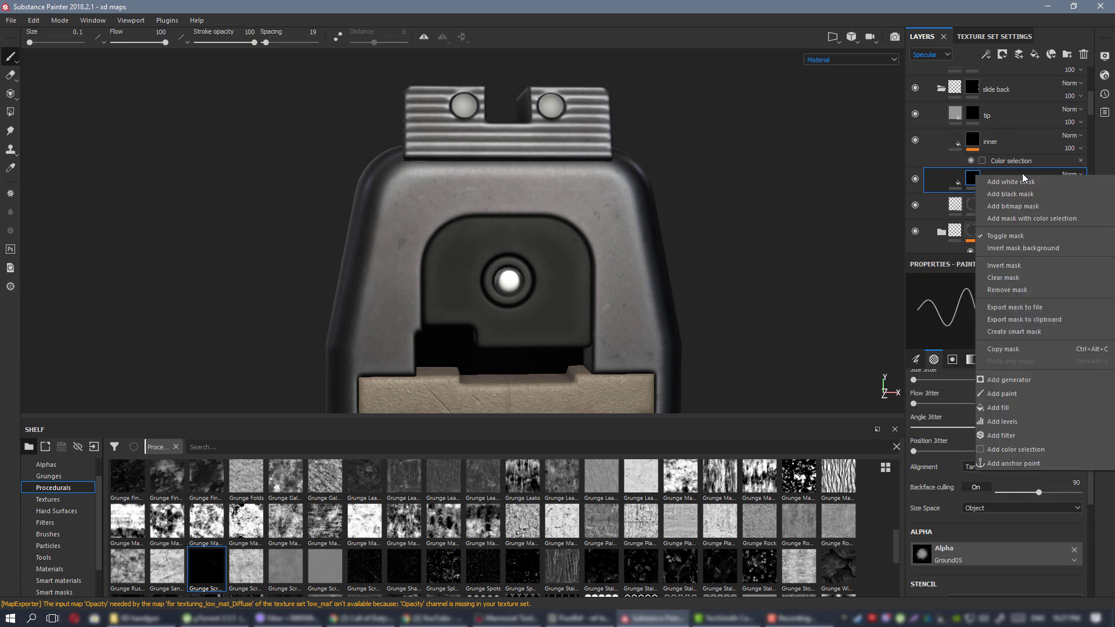
pyautogui.click(1026, 380)
pyautogui.click(999, 313)
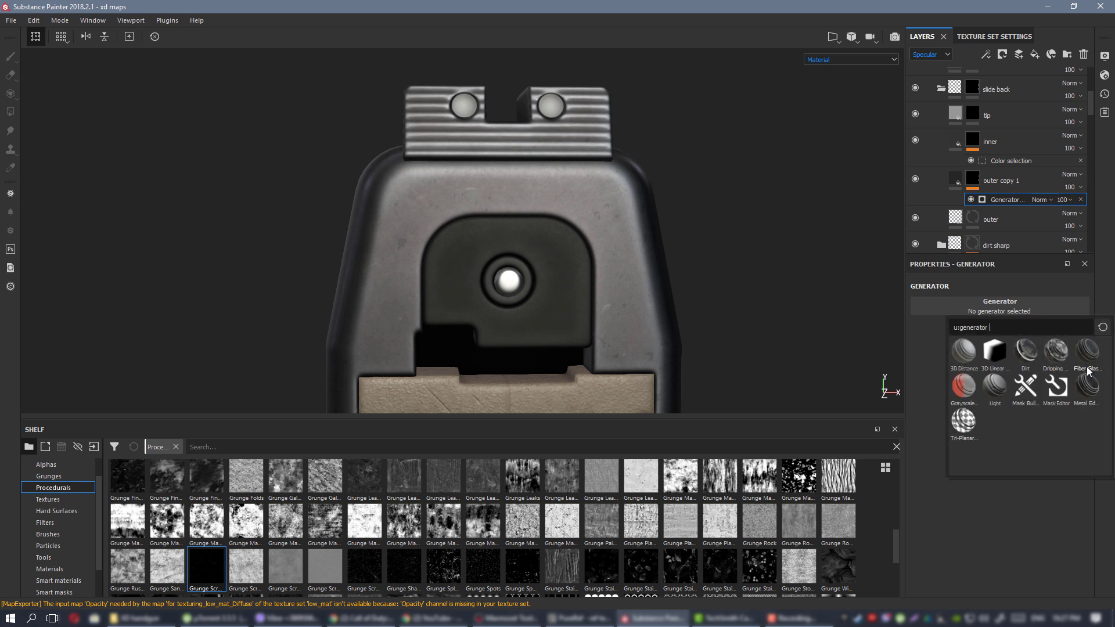
pyautogui.click(1087, 385)
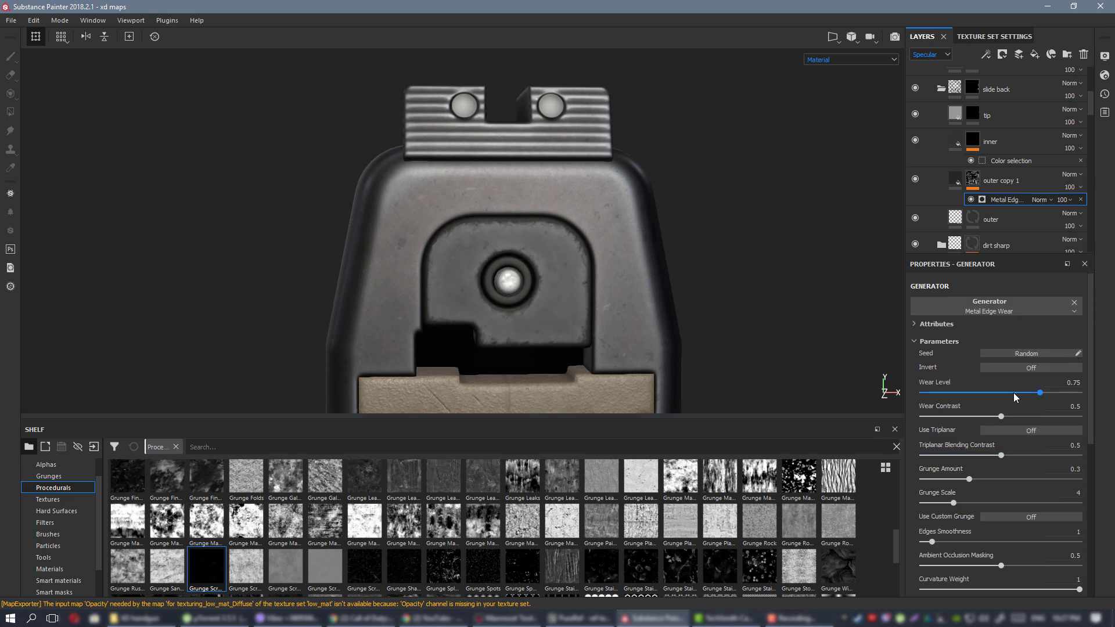
# Set the generator's wear level to 0.93, grunge amount to 0.21 and edges smoothness to 1.89, and turn Invert on.
pyautogui.click(1056, 393)
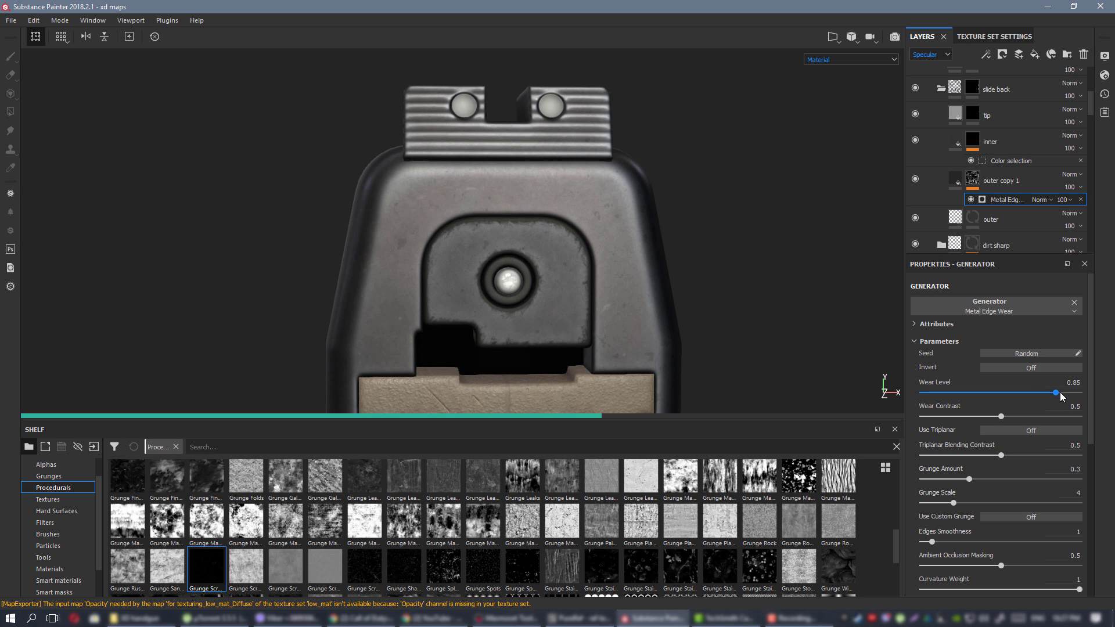
pyautogui.click(1068, 393)
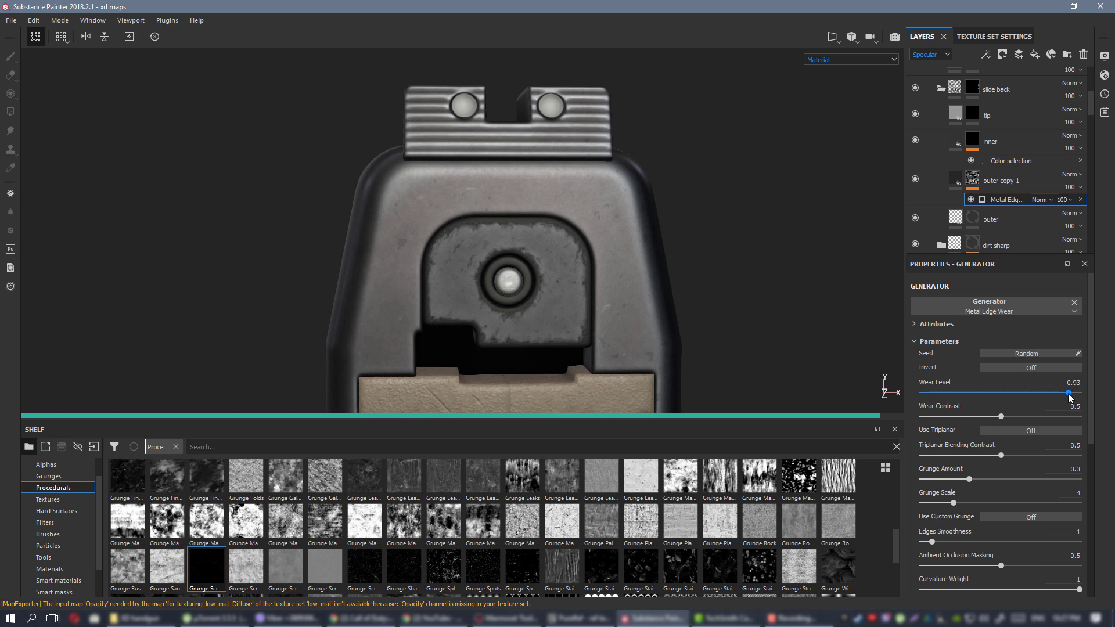
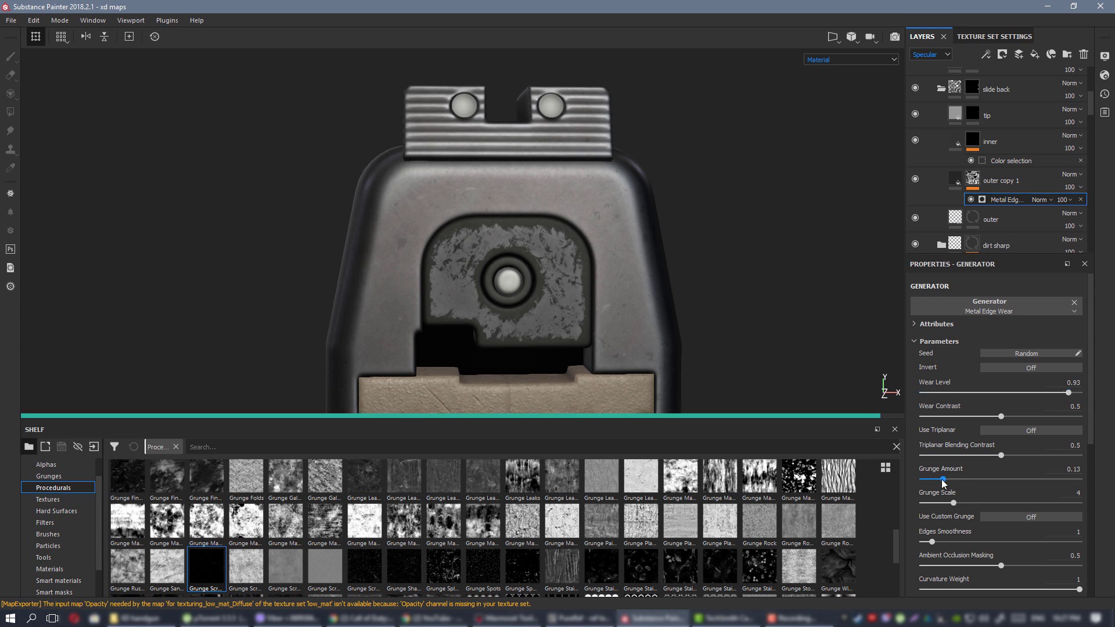
pyautogui.moveTo(931, 541); pyautogui.dragTo(964, 537)
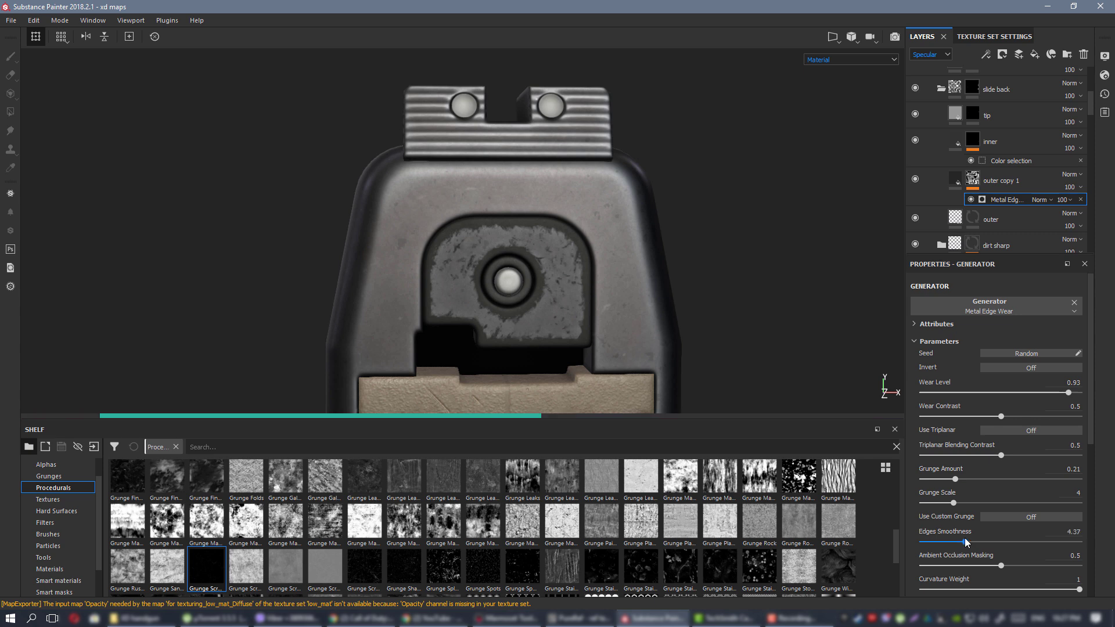
pyautogui.moveTo(956, 543); pyautogui.dragTo(948, 543)
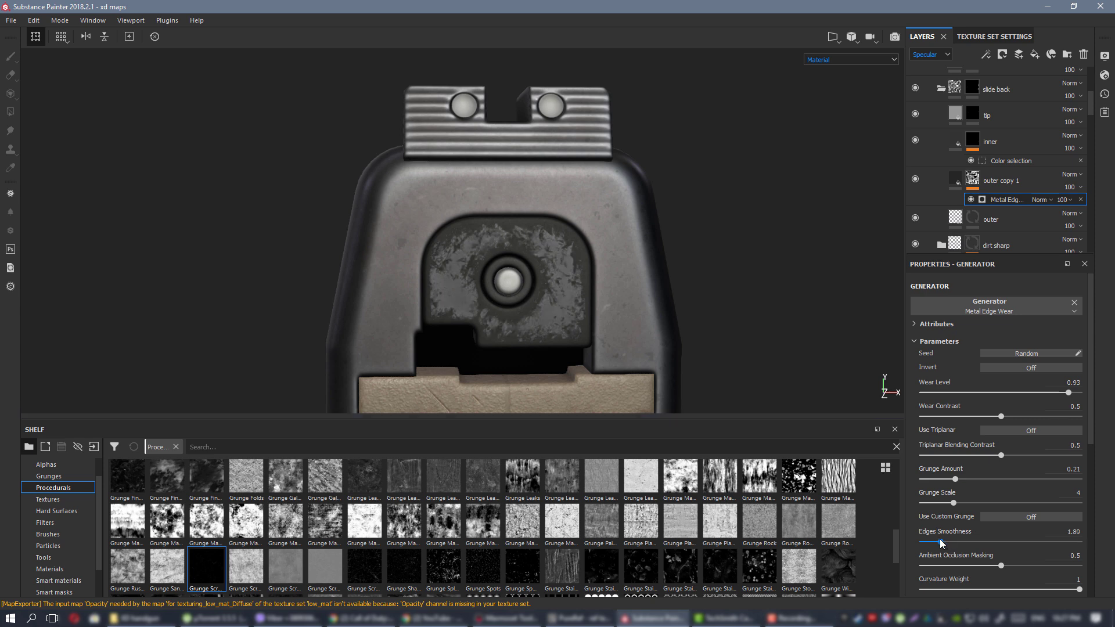
pyautogui.click(1014, 368)
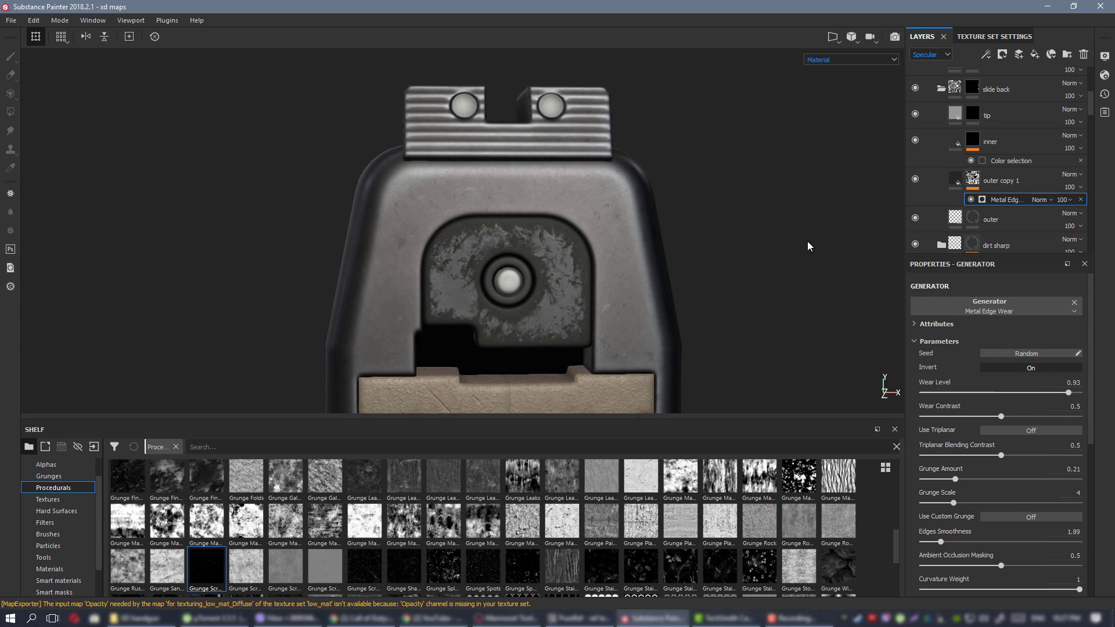
# Examine the inverted wear pattern on the rear plate from several angles and distances.
pyautogui.keyDown('alt'); pyautogui.moveTo(580, 263); pyautogui.dragTo(627, 259); pyautogui.keyUp('alt')
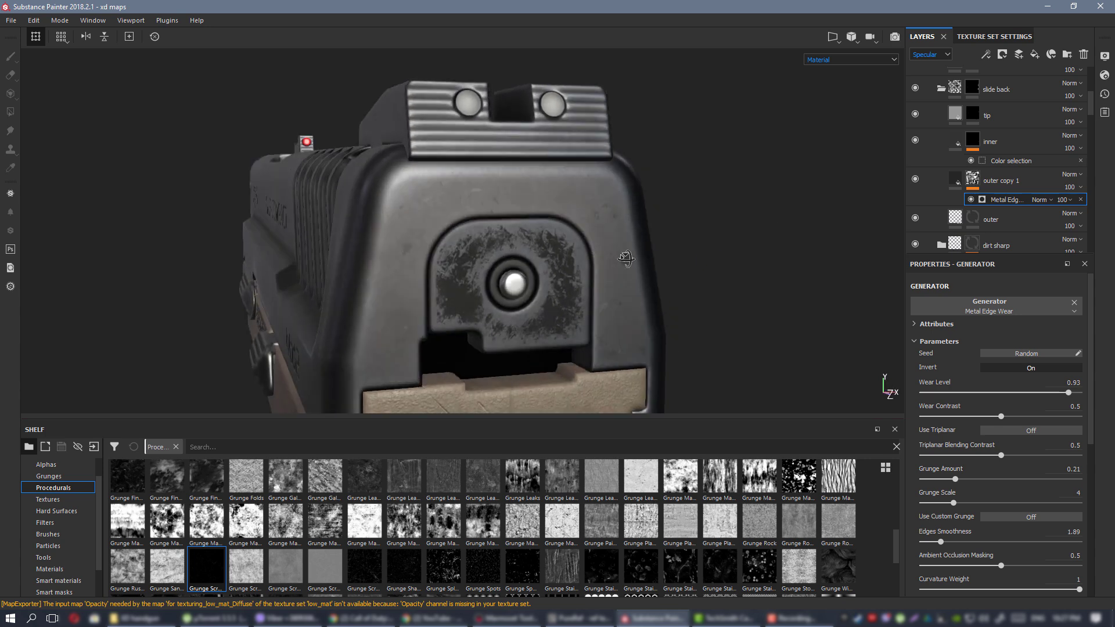
pyautogui.keyDown('alt'); pyautogui.moveTo(627, 258); pyautogui.dragTo(485, 246, button='right'); pyautogui.keyUp('alt')
pyautogui.keyDown('alt'); pyautogui.moveTo(485, 246); pyautogui.dragTo(510, 253); pyautogui.keyUp('alt')
pyautogui.keyDown('alt'); pyautogui.moveTo(510, 253); pyautogui.dragTo(580, 250, button='right'); pyautogui.keyUp('alt')
pyautogui.keyDown('alt'); pyautogui.moveTo(581, 250); pyautogui.dragTo(555, 219); pyautogui.keyUp('alt')
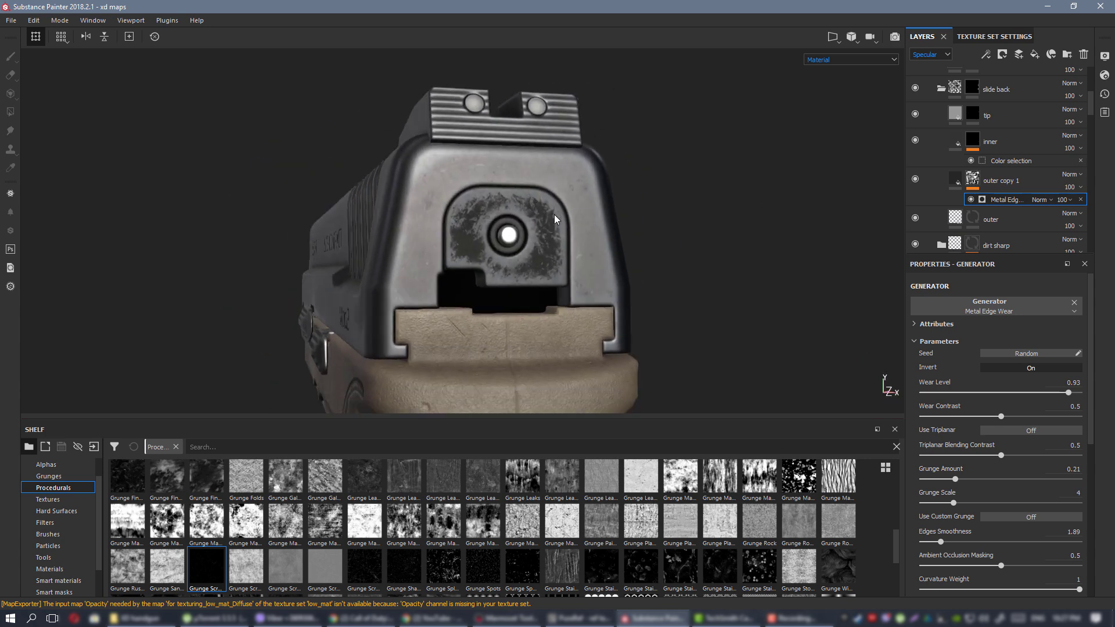
pyautogui.keyDown('alt'); pyautogui.moveTo(581, 292); pyautogui.dragTo(615, 290, button='right'); pyautogui.keyUp('alt')
pyautogui.keyDown('alt'); pyautogui.moveTo(616, 290); pyautogui.dragTo(546, 291); pyautogui.keyUp('alt')
pyautogui.keyDown('alt'); pyautogui.moveTo(547, 291); pyautogui.dragTo(400, 258, button='right'); pyautogui.keyUp('alt')
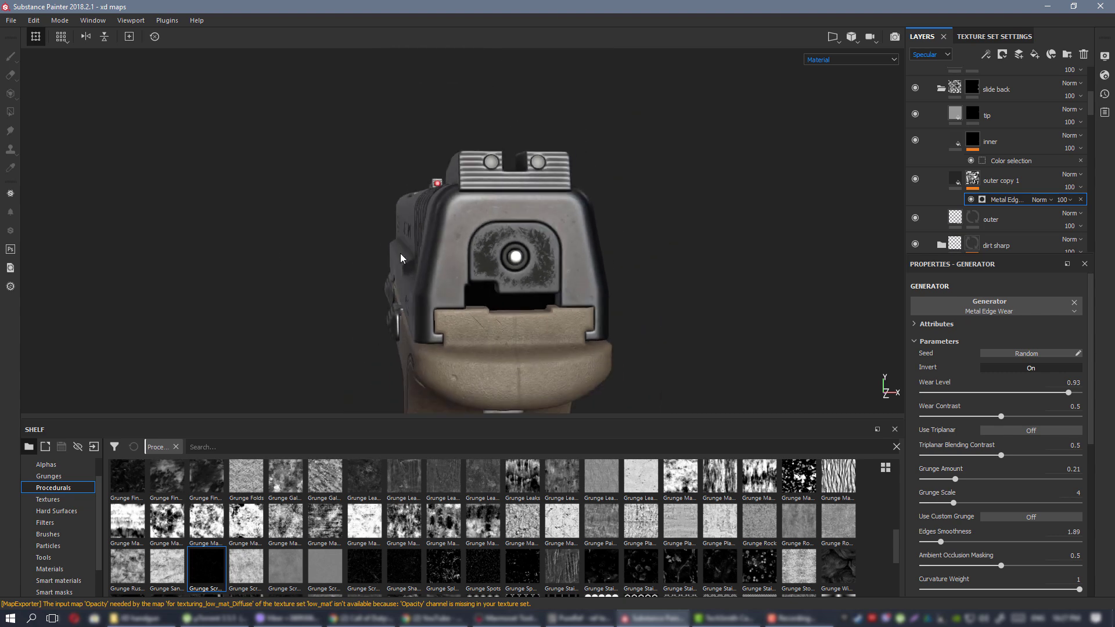
pyautogui.keyDown('alt'); pyautogui.moveTo(658, 414); pyautogui.dragTo(755, 447, button='right'); pyautogui.keyUp('alt')
pyautogui.keyDown('alt'); pyautogui.moveTo(558, 294); pyautogui.dragTo(545, 268); pyautogui.keyUp('alt')
# Set the outer copy 1 fill's specular colour to a grey of RGB 0.054 and disable its gloss channel.
pyautogui.click(955, 179)
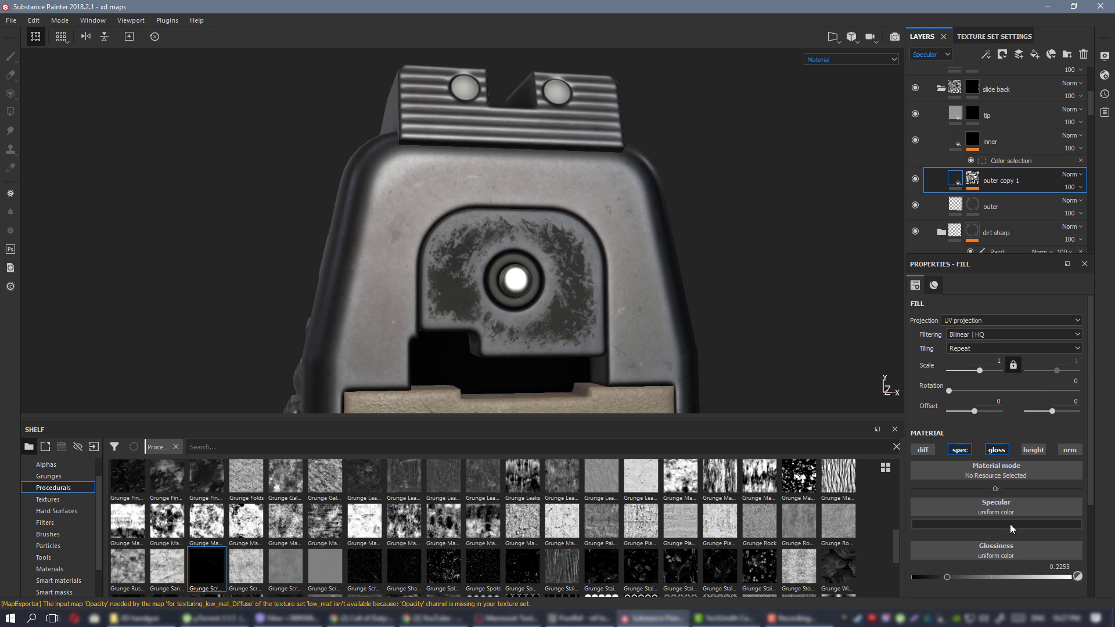
pyautogui.click(1009, 523)
pyautogui.click(1099, 476)
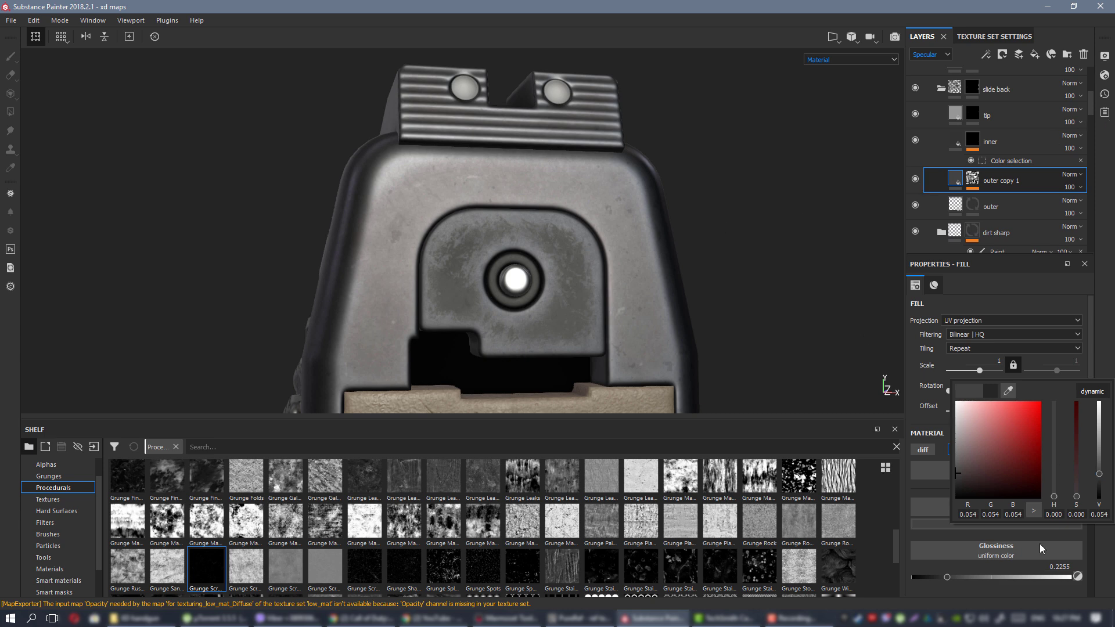
pyautogui.click(830, 346)
pyautogui.click(997, 451)
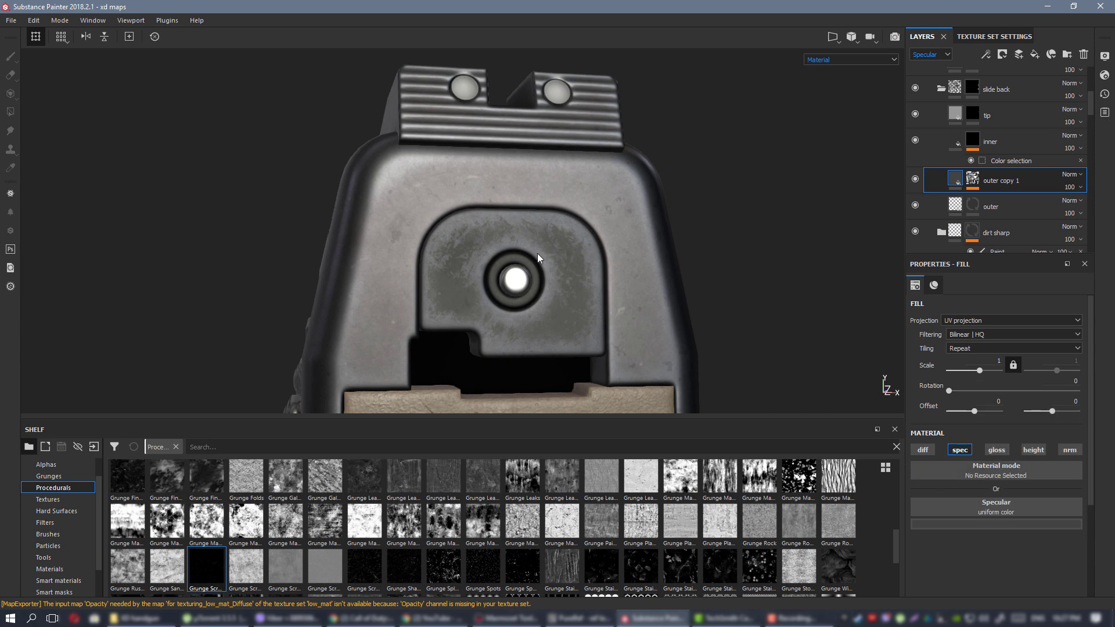
# Tint the outer copy 1 specular colour slightly red at RGB 0.045, 0.040, 0.040, checking it in the specular and material views.
pyautogui.keyDown('alt'); pyautogui.moveTo(400, 184); pyautogui.dragTo(320, 209); pyautogui.keyUp('alt')
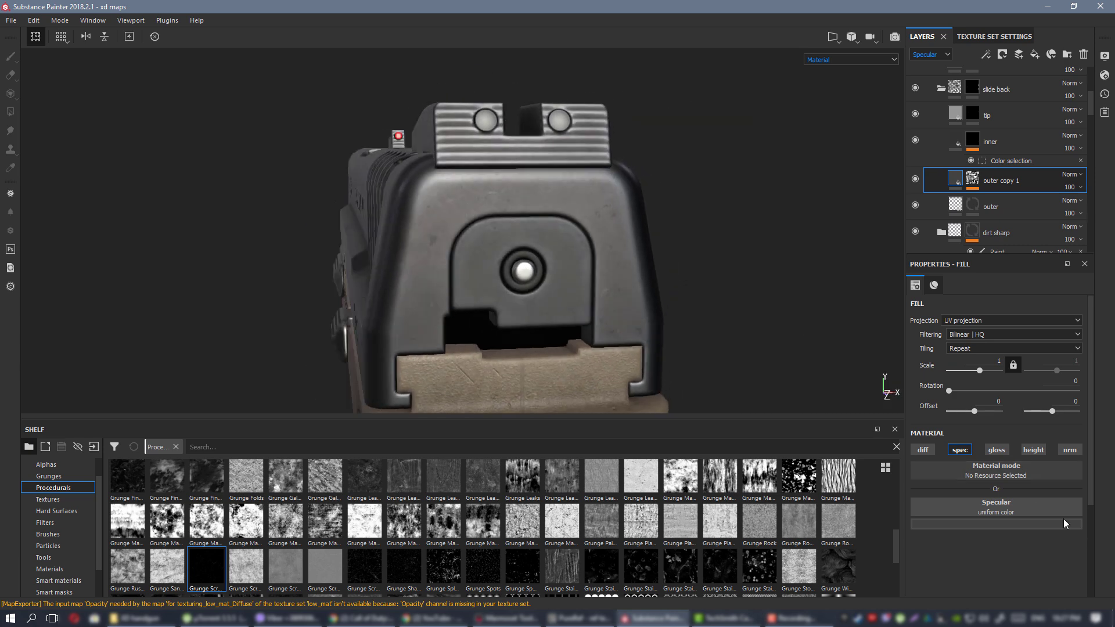
pyautogui.click(999, 523)
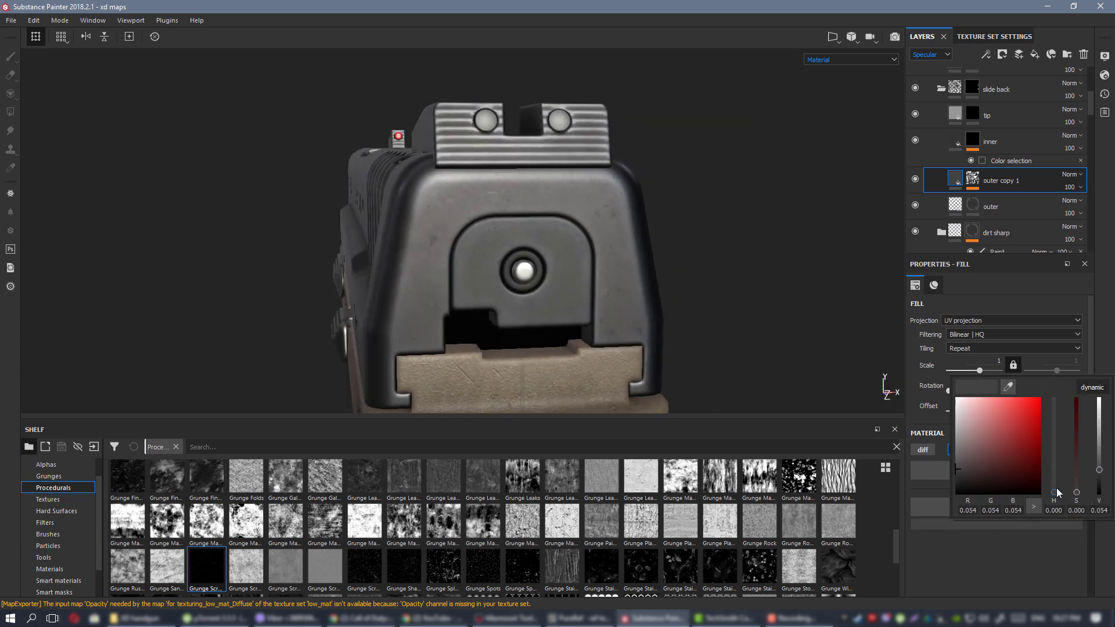
pyautogui.moveTo(1074, 483); pyautogui.dragTo(1081, 484)
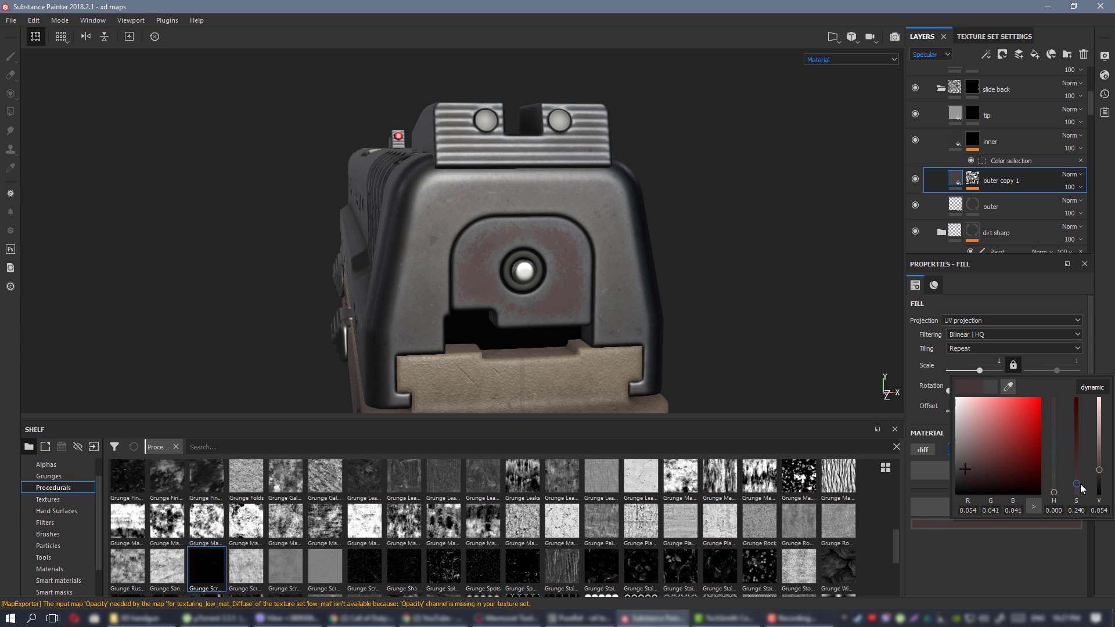
pyautogui.press('c')
pyautogui.scroll(3, 566, 255)
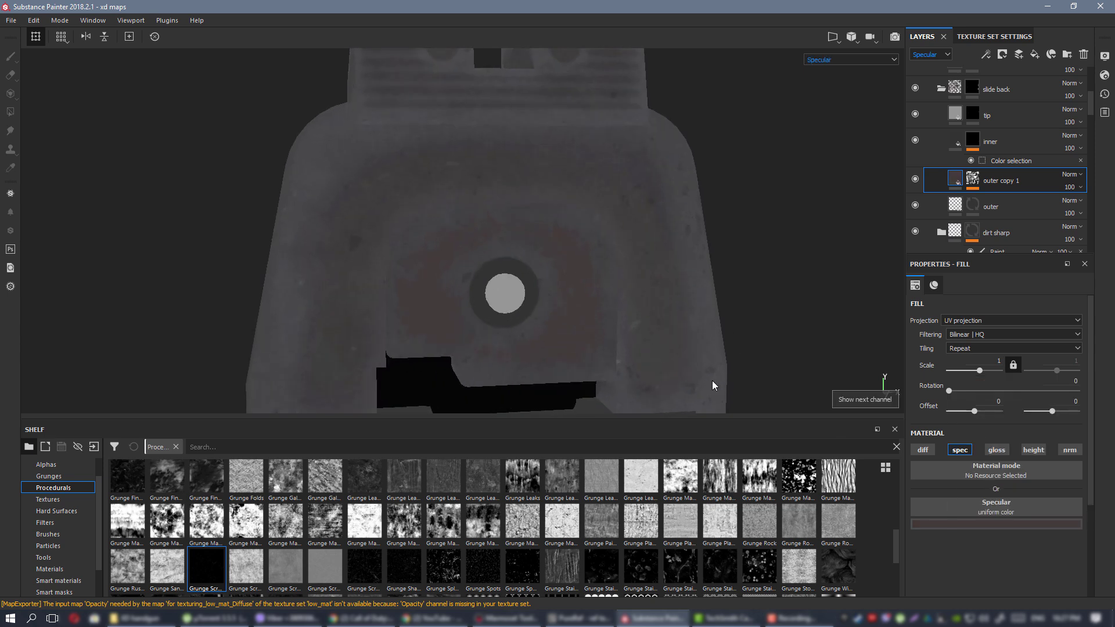
pyautogui.moveTo(1080, 494); pyautogui.dragTo(1099, 475)
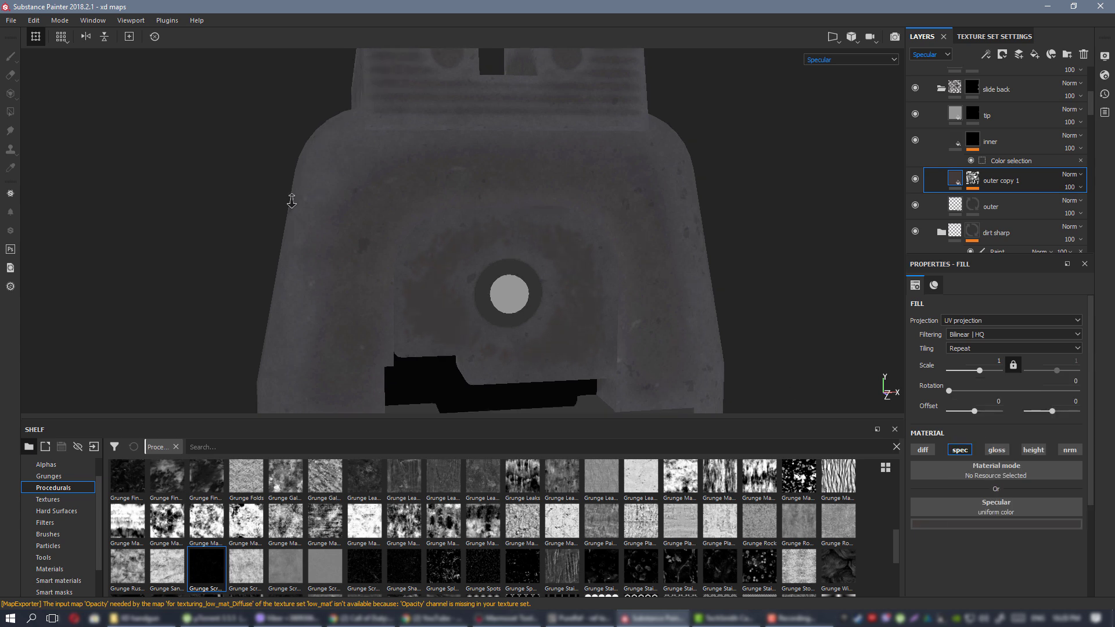
pyautogui.scroll(-3, 422, 159)
pyautogui.press('m')
pyautogui.keyDown('alt'); pyautogui.moveTo(582, 253); pyautogui.dragTo(511, 238); pyautogui.keyUp('alt')
pyautogui.scroll(2, 619, 289)
# Return the outer copy 1 specular colour to neutral grey and set the layer's specular blending mode to Overlay.
pyautogui.click(996, 524)
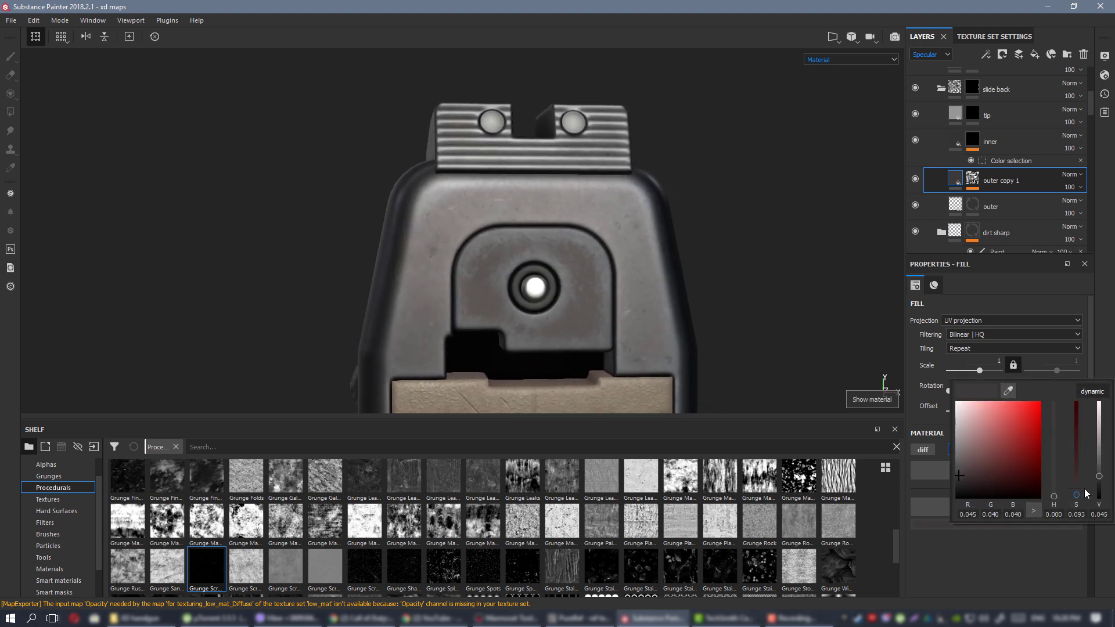
pyautogui.scroll(1, 520, 266)
pyautogui.keyDown('alt'); pyautogui.moveTo(534, 279); pyautogui.dragTo(617, 356); pyautogui.keyUp('alt')
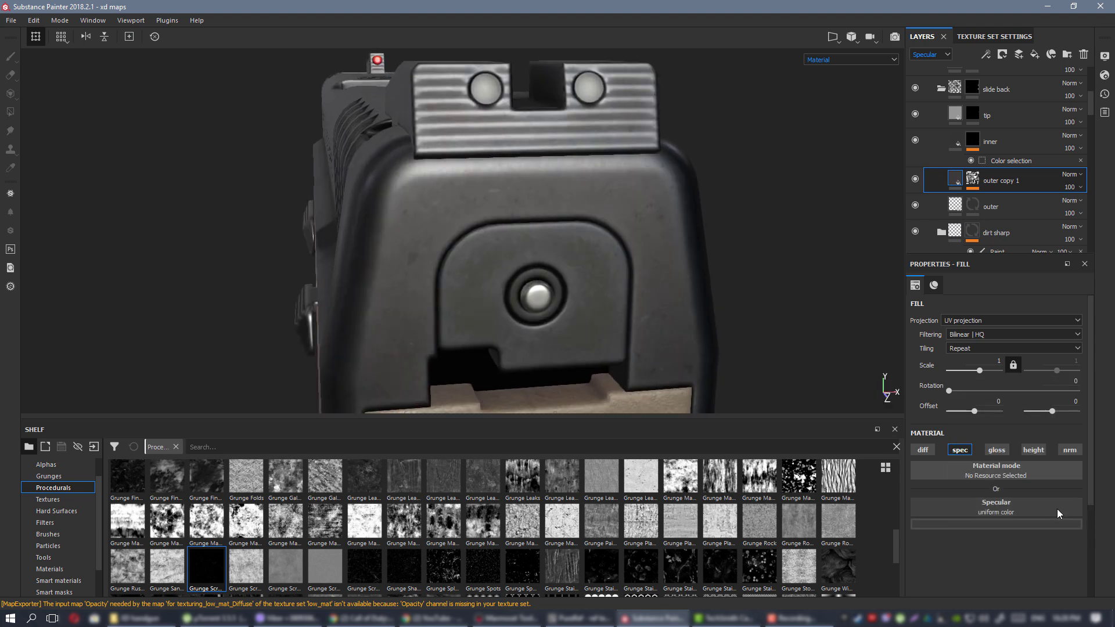
pyautogui.click(1036, 525)
pyautogui.scroll(3, 719, 353)
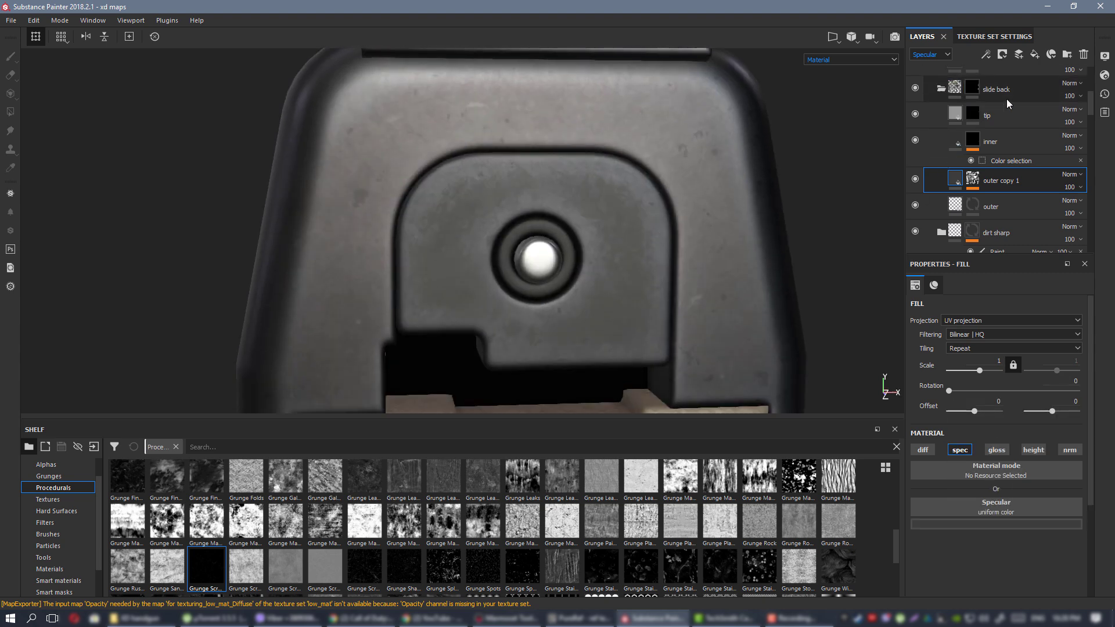
pyautogui.click(1070, 174)
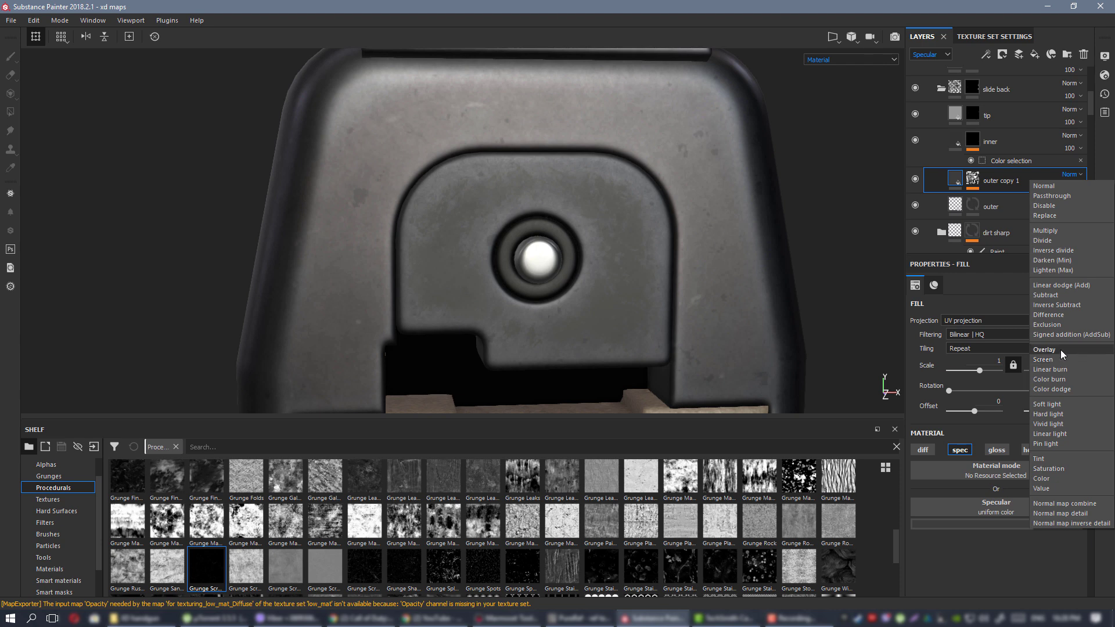
pyautogui.click(1060, 349)
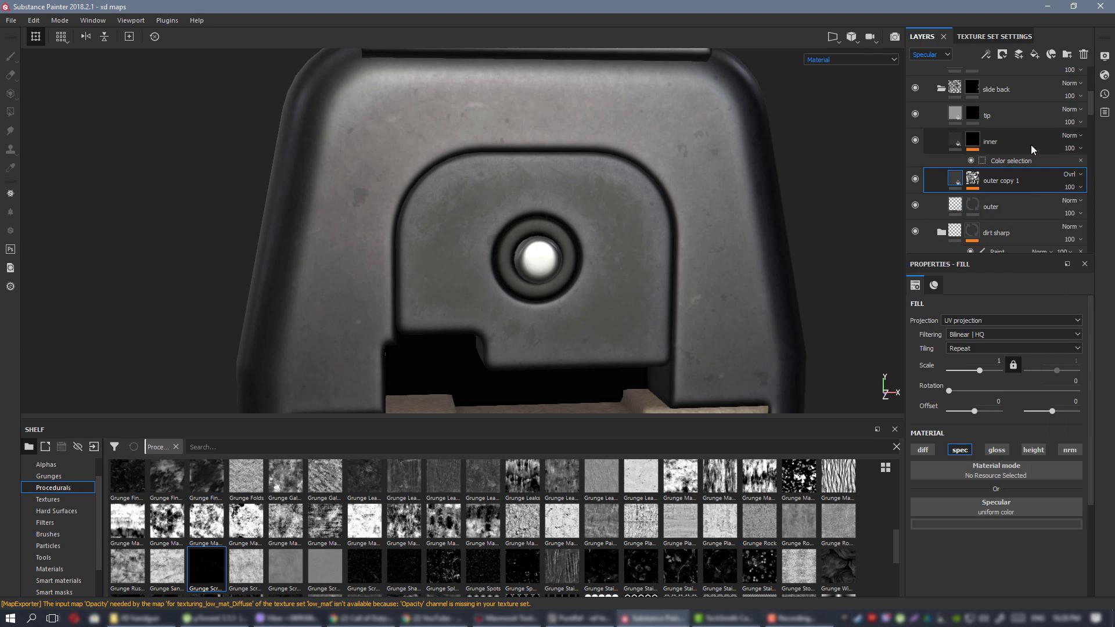
# Set the slide back folder's specular blending mode to Overlay.
pyautogui.click(1070, 87)
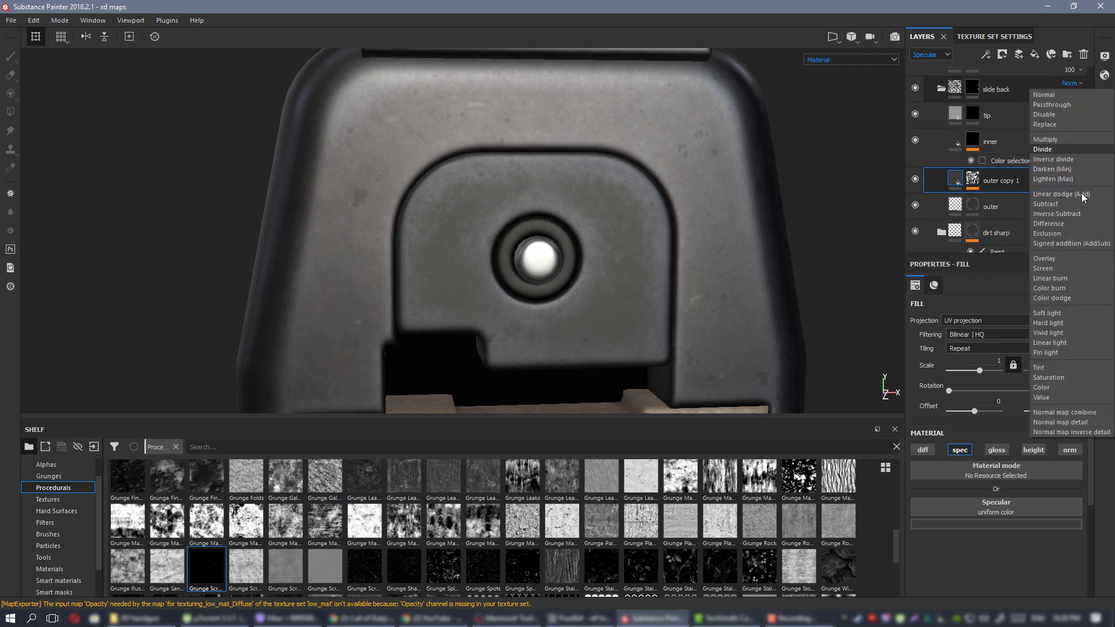
pyautogui.click(1068, 256)
pyautogui.keyDown('alt'); pyautogui.moveTo(621, 268); pyautogui.dragTo(562, 226, button='right'); pyautogui.keyUp('alt')
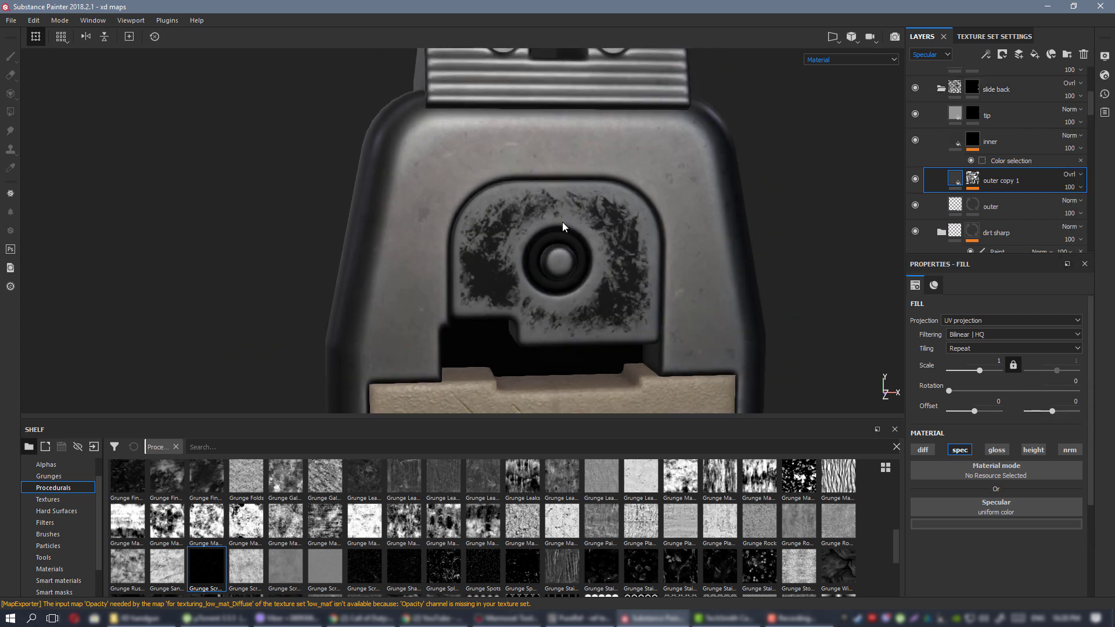
# Lighten the outer copy 1 fill's specular colour to a grey of RGB 0.391.
pyautogui.click(1056, 524)
pyautogui.moveTo(1098, 473); pyautogui.dragTo(1091, 441)
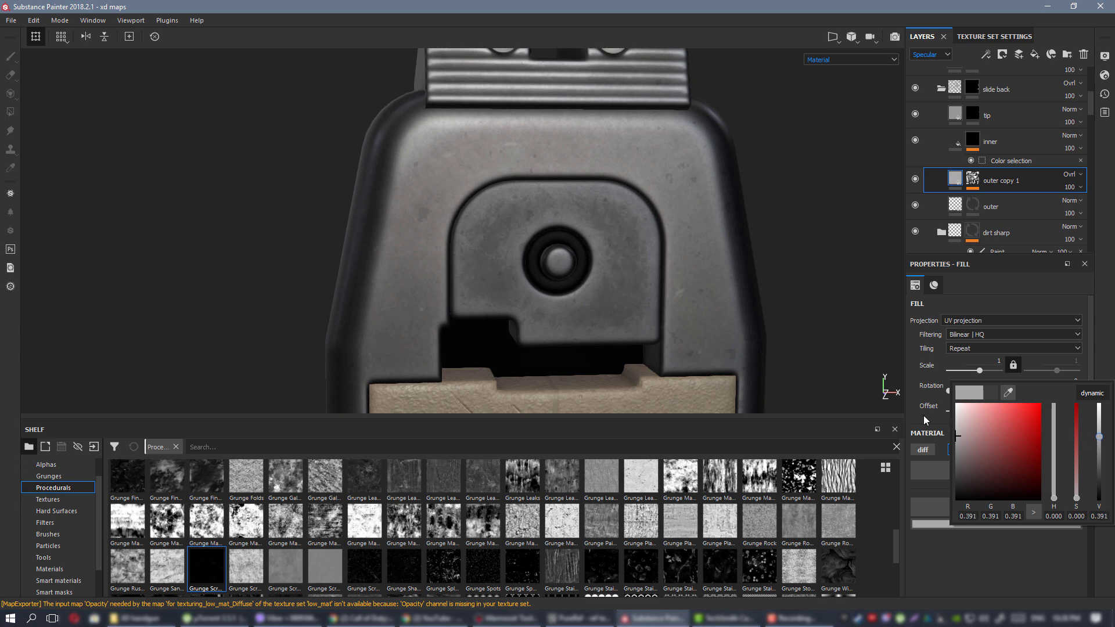
pyautogui.scroll(-5, 490, 243)
# Examine the rear plate's specular wear from several angles and distances.
pyautogui.keyDown('alt'); pyautogui.moveTo(490, 244); pyautogui.dragTo(660, 232); pyautogui.keyUp('alt')
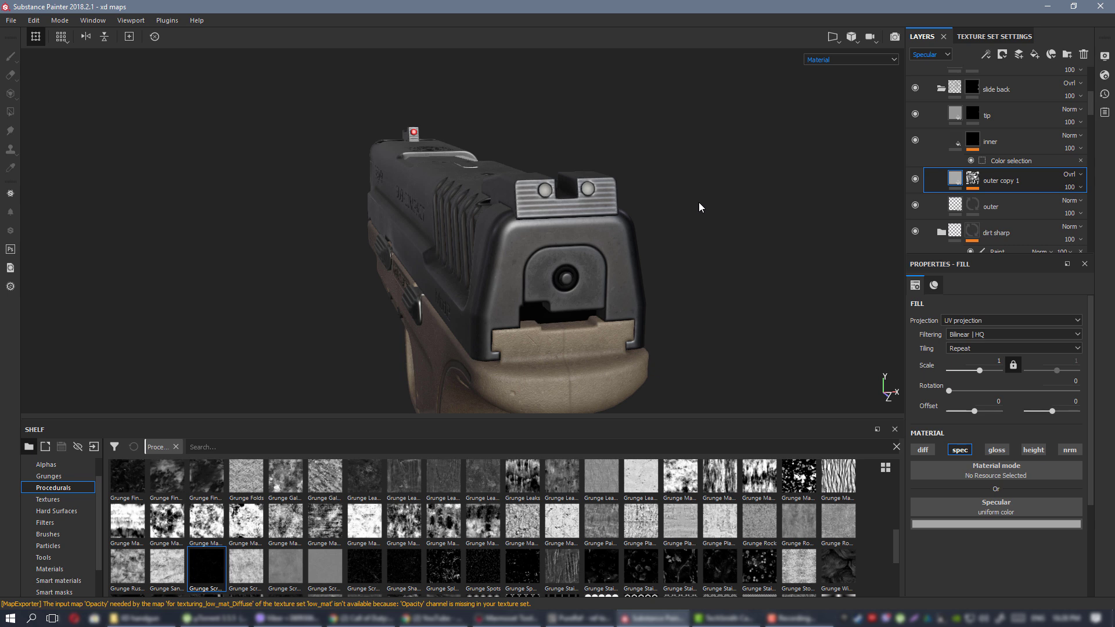
pyautogui.keyDown('alt'); pyautogui.moveTo(624, 215); pyautogui.dragTo(739, 418, button='right'); pyautogui.keyUp('alt')
pyautogui.keyDown('alt'); pyautogui.moveTo(739, 417); pyautogui.dragTo(542, 281); pyautogui.keyUp('alt')
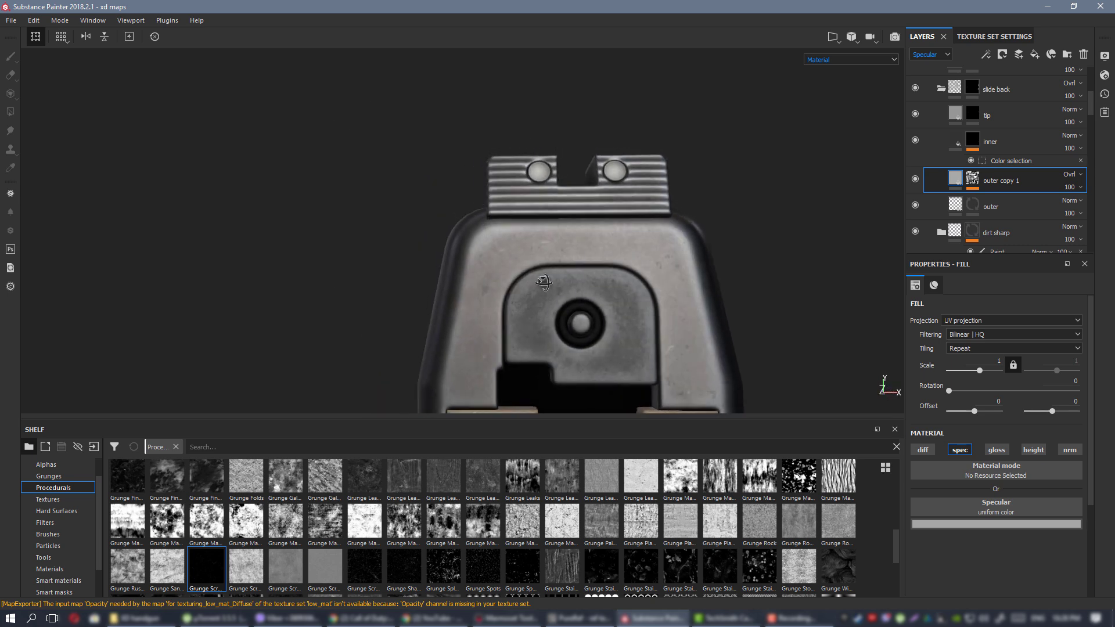
pyautogui.keyDown('alt'); pyautogui.moveTo(599, 253); pyautogui.dragTo(577, 204, button='middle'); pyautogui.keyUp('alt')
pyautogui.moveTo(576, 205)
pyautogui.keyDown('alt'); pyautogui.mouseDown()
pyautogui.moveTo(493, 219)
pyautogui.moveTo(586, 220)
pyautogui.mouseUp(); pyautogui.keyUp('alt')
pyautogui.keyDown('alt'); pyautogui.moveTo(586, 220); pyautogui.dragTo(316, 219, button='right'); pyautogui.keyUp('alt')
pyautogui.keyDown('alt'); pyautogui.moveTo(447, 215); pyautogui.dragTo(505, 233); pyautogui.keyUp('alt')
pyautogui.keyDown('alt'); pyautogui.moveTo(505, 233); pyautogui.dragTo(638, 228, button='right'); pyautogui.keyUp('alt')
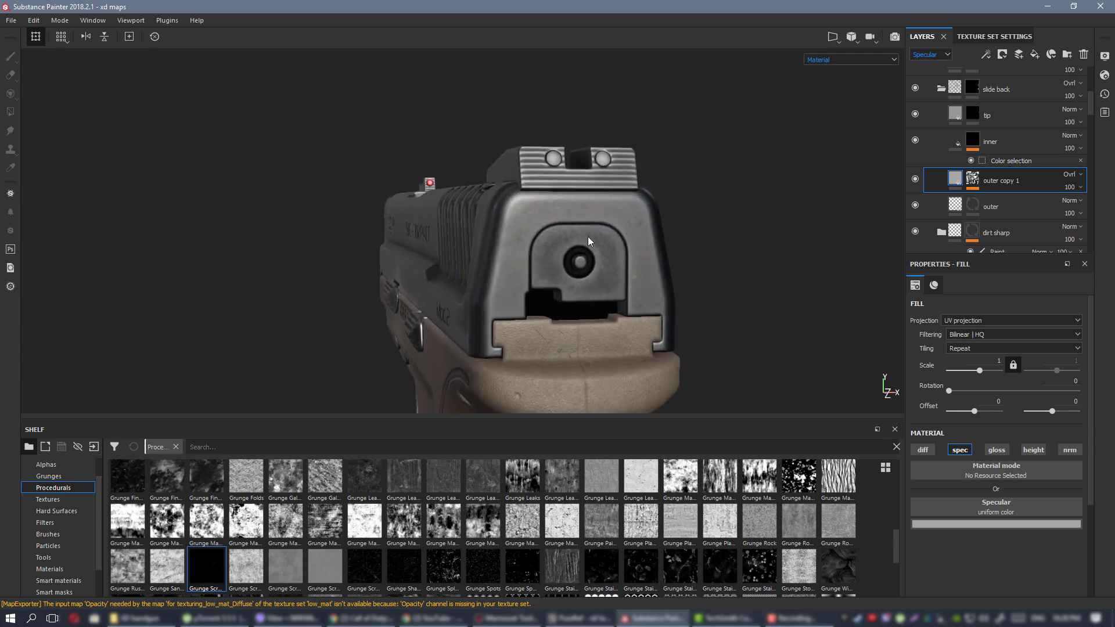
pyautogui.keyDown('alt'); pyautogui.moveTo(587, 241); pyautogui.dragTo(544, 228); pyautogui.keyUp('alt')
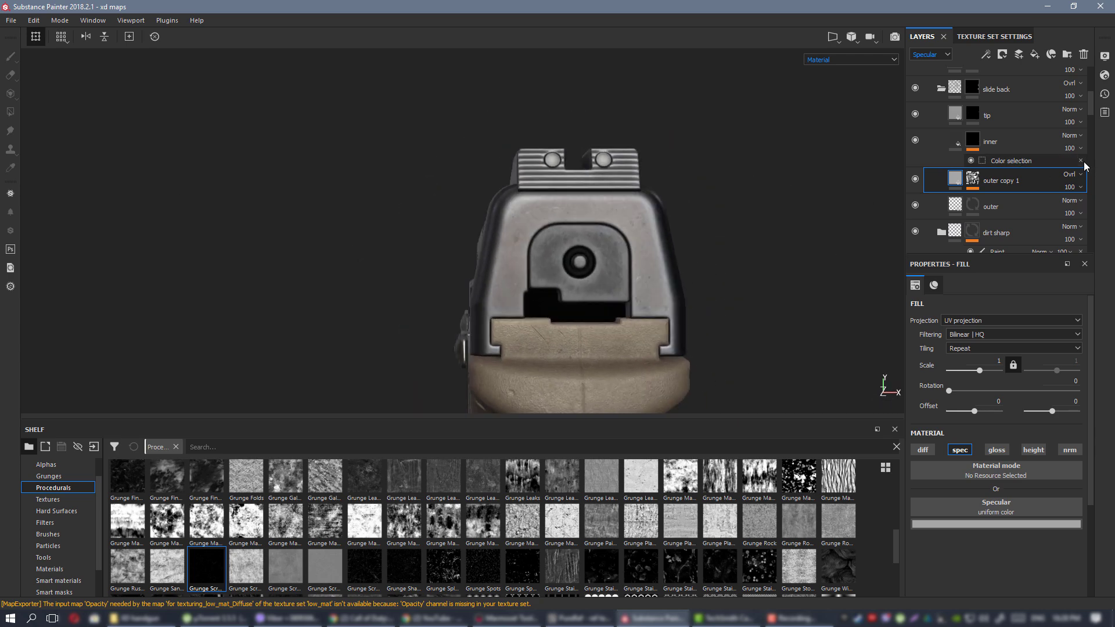
# Set the inner layer's specular colour to a grey of RGB 0.156 and check the ring around the firing pin.
pyautogui.click(916, 140)
pyautogui.click(959, 142)
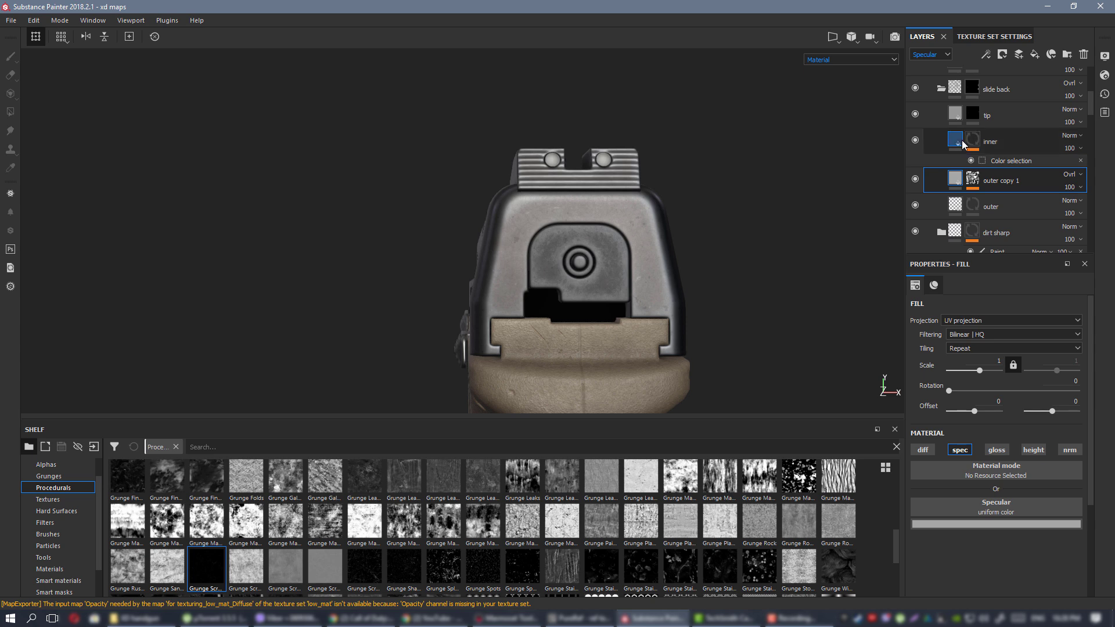
pyautogui.click(1024, 520)
pyautogui.moveTo(1097, 473); pyautogui.dragTo(1097, 453)
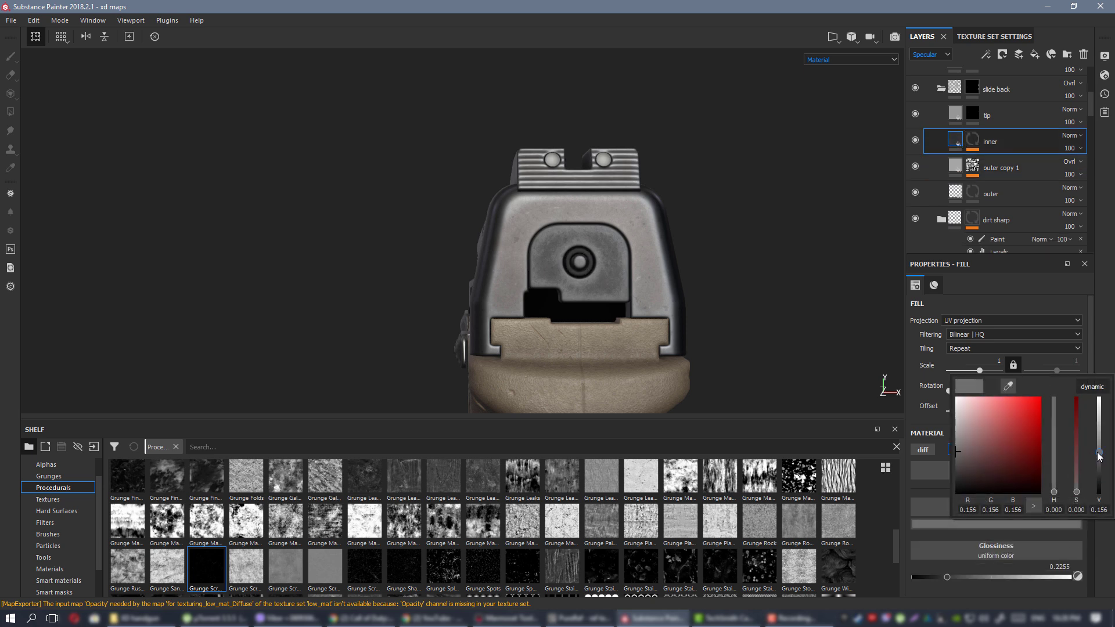
pyautogui.keyDown('alt'); pyautogui.moveTo(590, 269); pyautogui.dragTo(564, 238, button='right'); pyautogui.keyUp('alt')
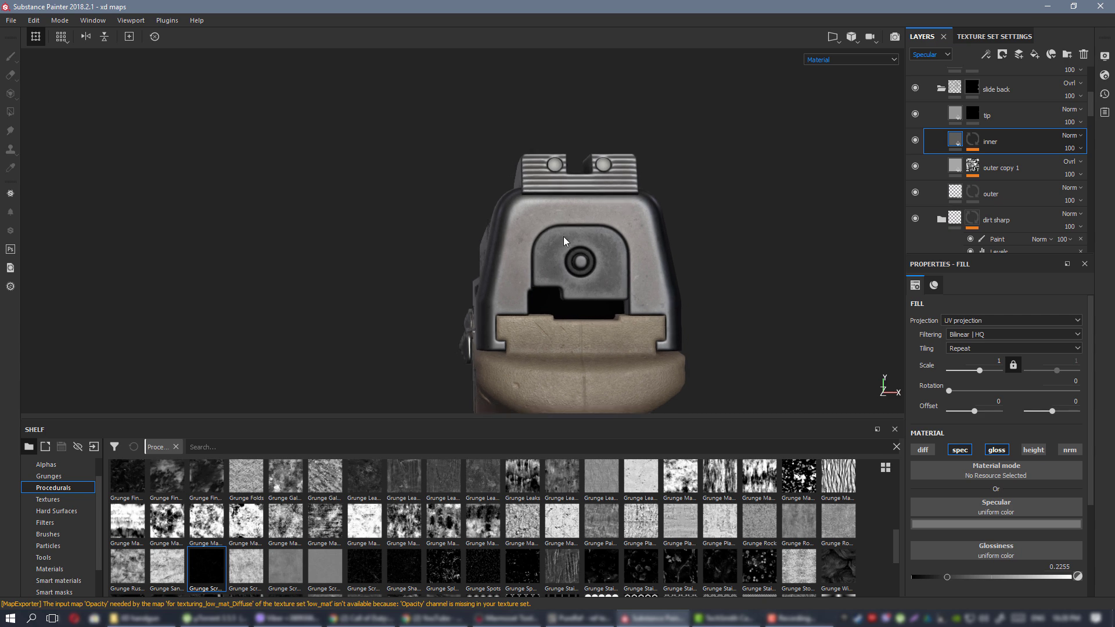
pyautogui.keyDown('alt'); pyautogui.moveTo(564, 237); pyautogui.dragTo(610, 256); pyautogui.keyUp('alt')
pyautogui.keyDown('alt'); pyautogui.moveTo(605, 210); pyautogui.dragTo(598, 215, button='middle'); pyautogui.keyUp('alt')
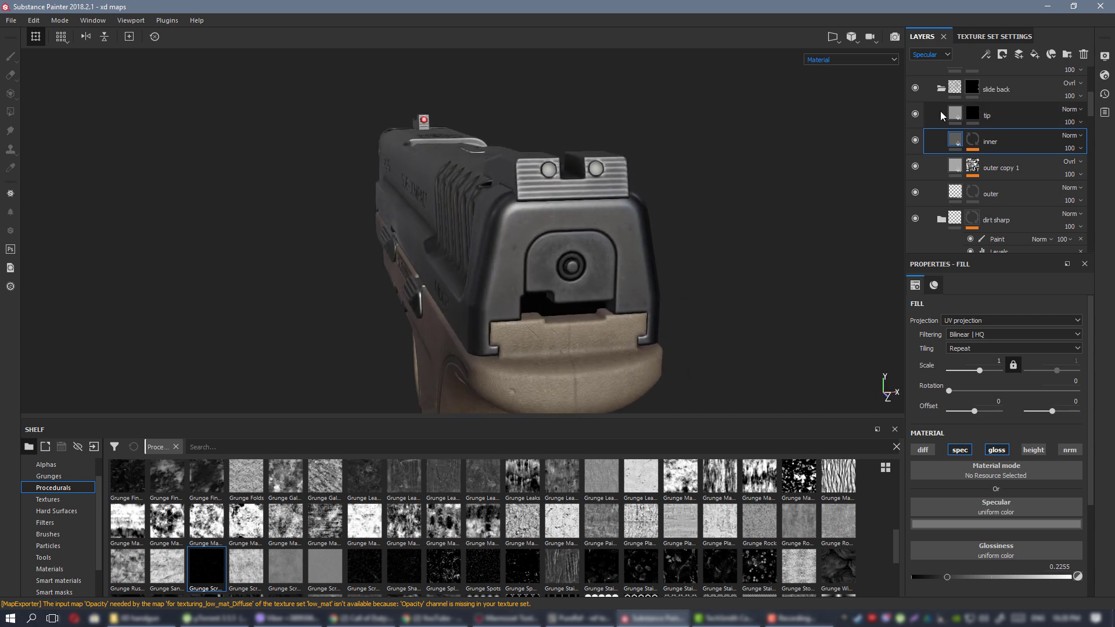
# Set the tip layer's specular colour to white, RGB 1.000, and compare it in the specular and material views.
pyautogui.click(957, 116)
pyautogui.click(1031, 524)
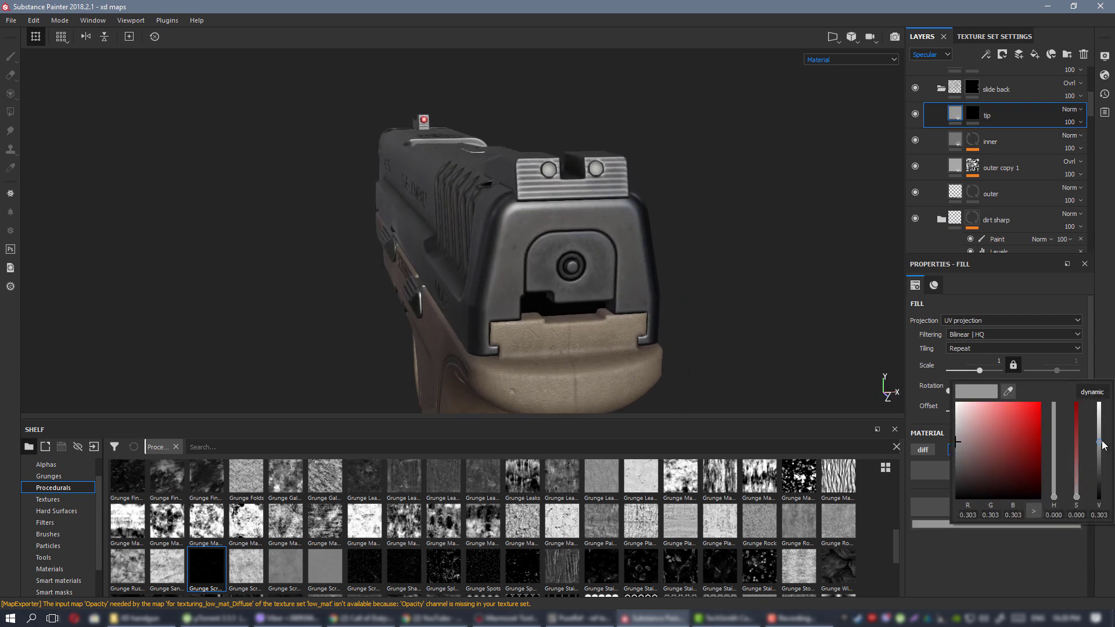
pyautogui.moveTo(1098, 450); pyautogui.dragTo(1094, 387)
pyautogui.press('c')
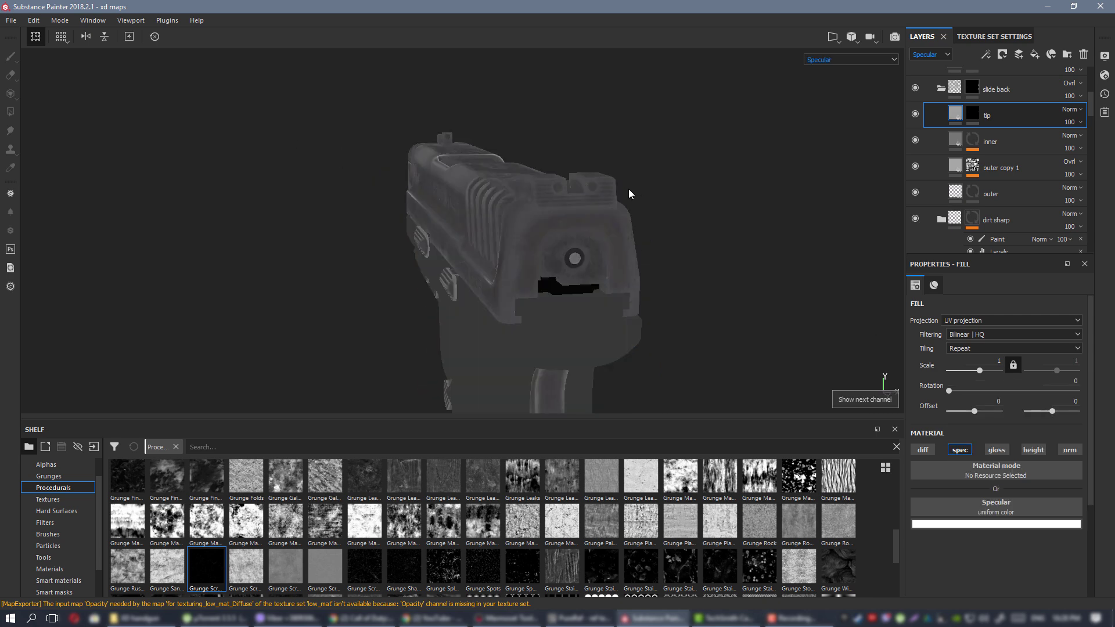
pyautogui.keyDown('alt'); pyautogui.moveTo(628, 189); pyautogui.dragTo(551, 235); pyautogui.keyUp('alt')
pyautogui.press('m')
pyautogui.click(996, 523)
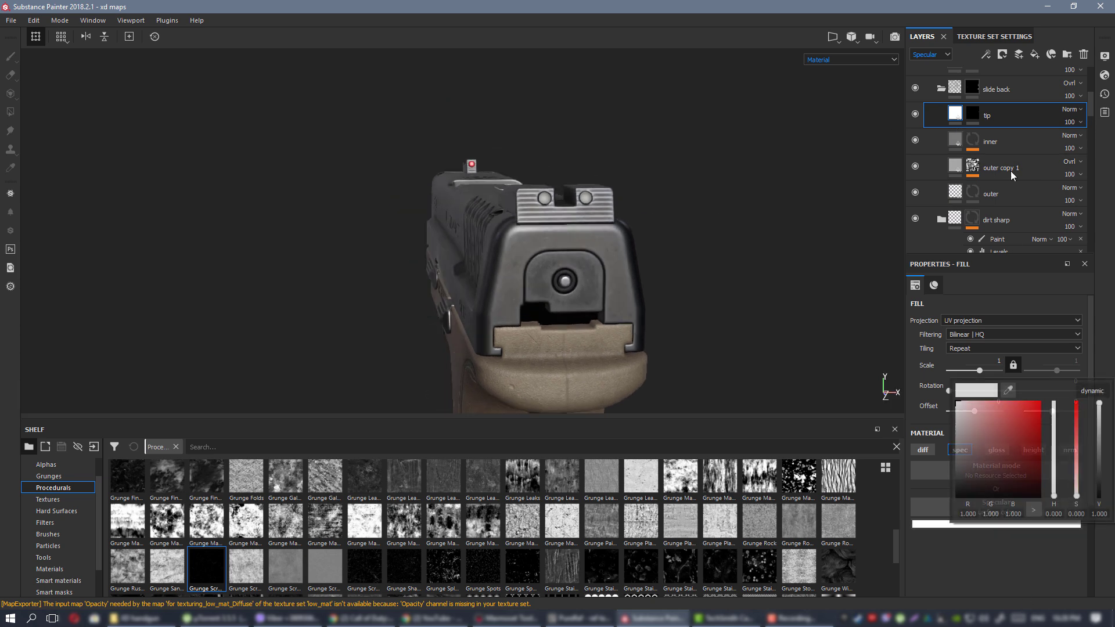
# Try stacking a duplicate of the tip layer in the specular view, and delete the copy.
pyautogui.rightClick(1008, 116)
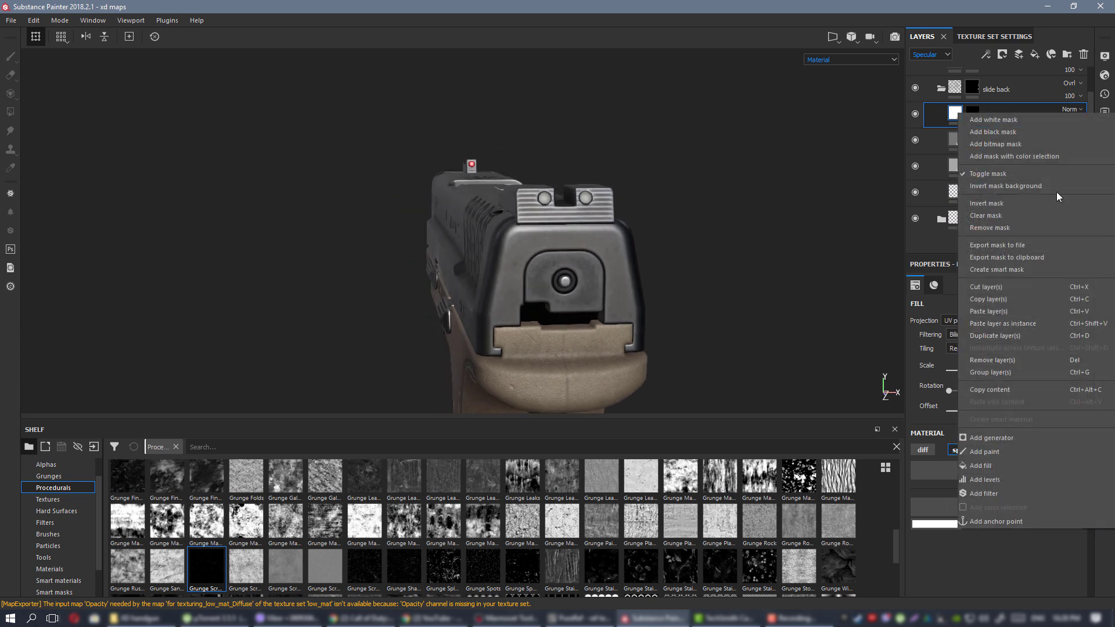
pyautogui.click(1008, 335)
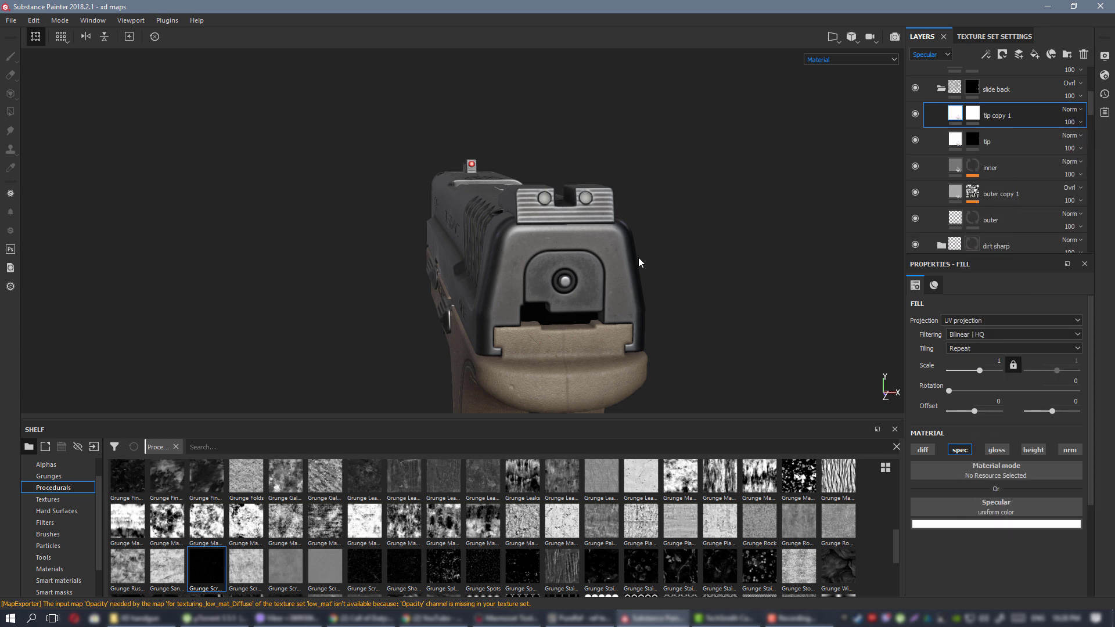
pyautogui.scroll(2, 669, 323)
pyautogui.press('c')
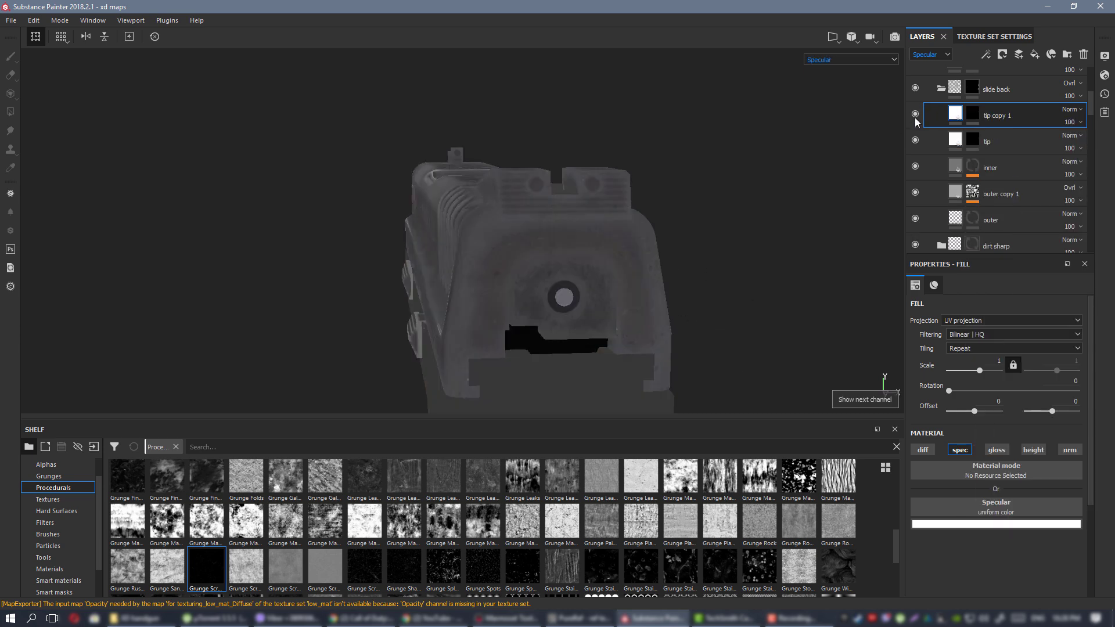
pyautogui.press('Delete')
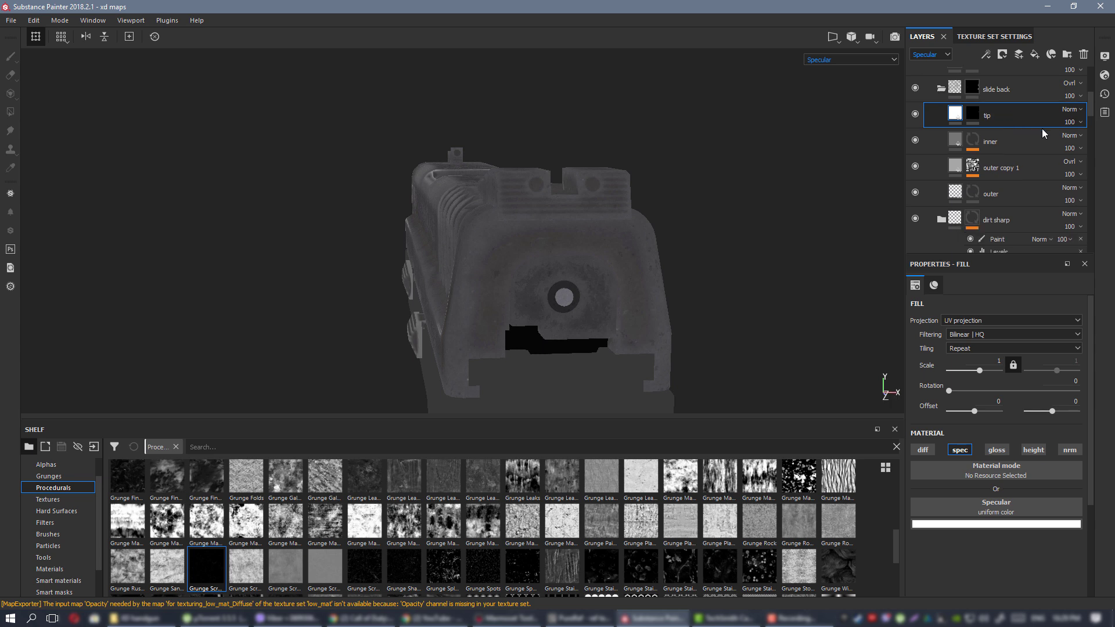
# Try the Overlay specular blending mode on the tip layer.
pyautogui.click(1073, 109)
pyautogui.click(1097, 340)
pyautogui.click(1073, 110)
pyautogui.click(1079, 283)
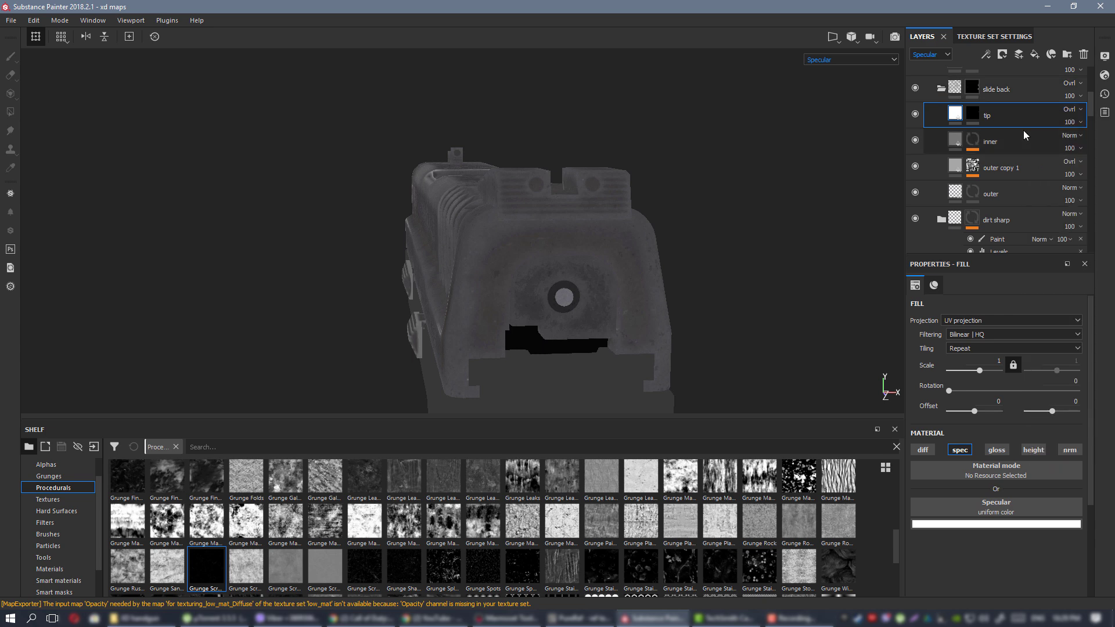
# Move the tip layer out of the slide back folder, directly above it, and set its specular blending mode to Normal.
pyautogui.scroll(1, 1022, 128)
pyautogui.moveTo(1009, 145); pyautogui.dragTo(1005, 112)
pyautogui.click(1069, 120)
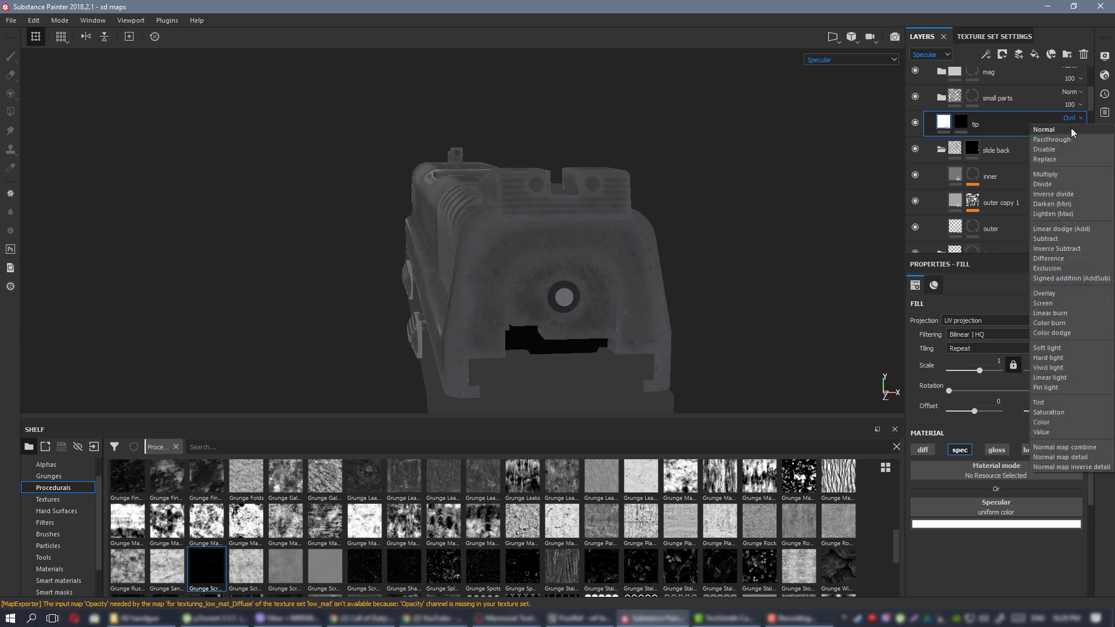
pyautogui.click(1070, 129)
# Set the tip layer's specular colour to a grey of RGB 0.180 and compare the rear plate with the reference photo.
pyautogui.click(1028, 525)
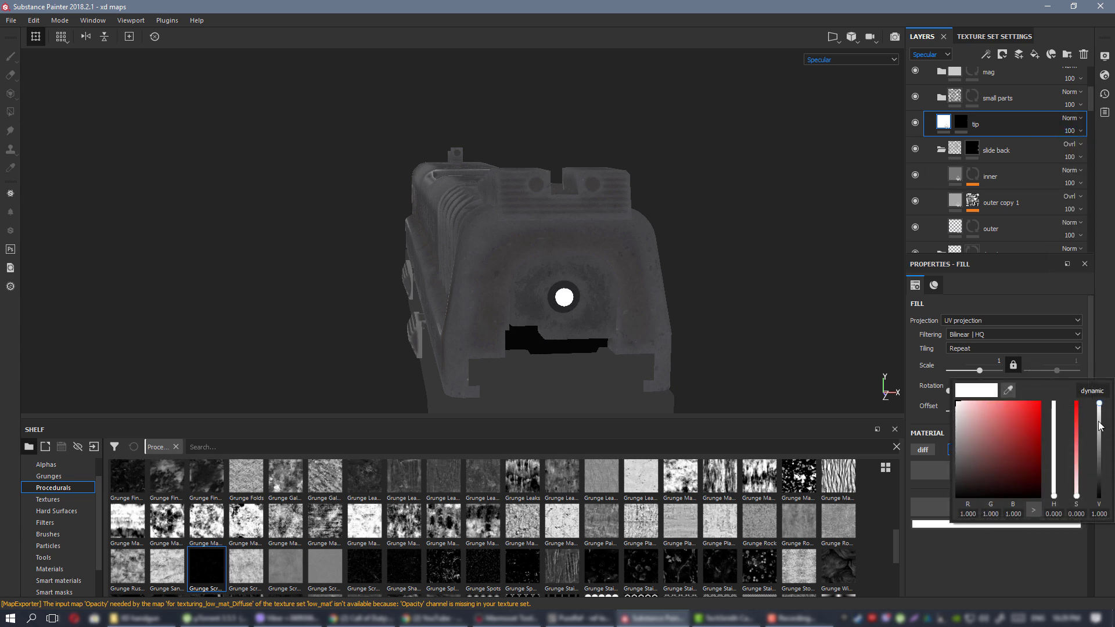
pyautogui.moveTo(1099, 425); pyautogui.dragTo(1100, 458)
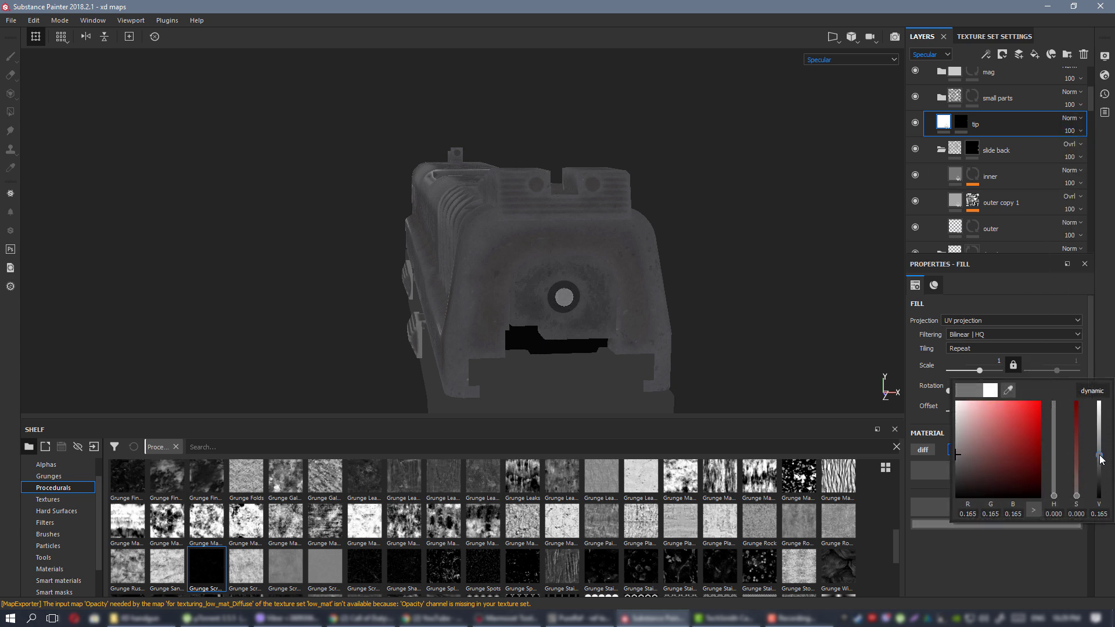
pyautogui.press('m')
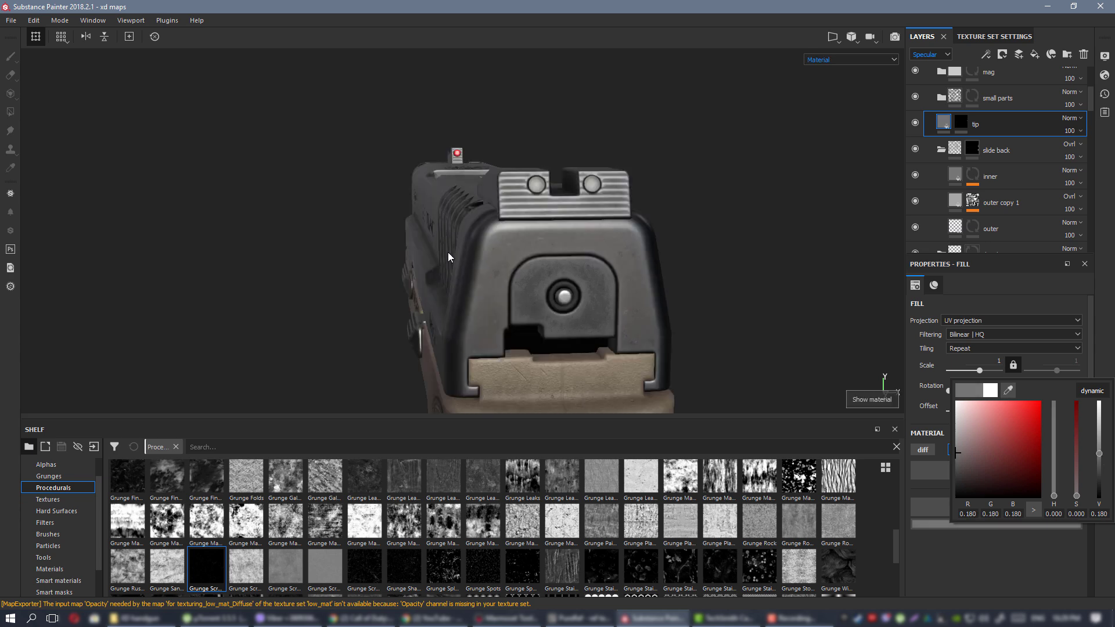
pyautogui.keyDown('alt'); pyautogui.moveTo(372, 225); pyautogui.dragTo(600, 295); pyautogui.keyUp('alt')
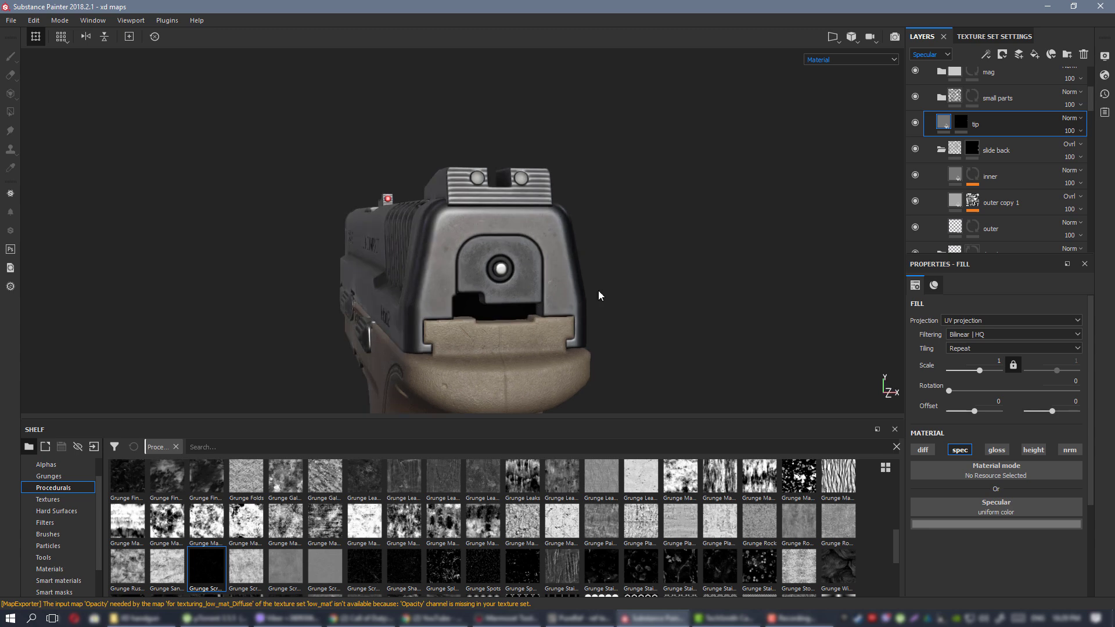
pyautogui.hotkey('alt', 'Tab')
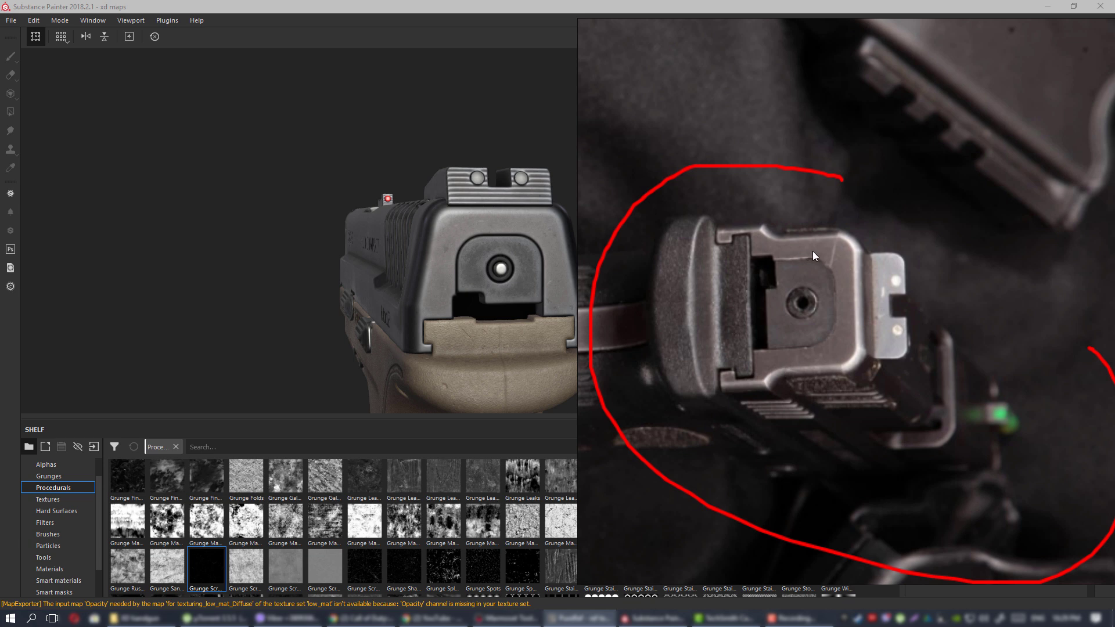
pyautogui.hotkey('alt', 'Tab')
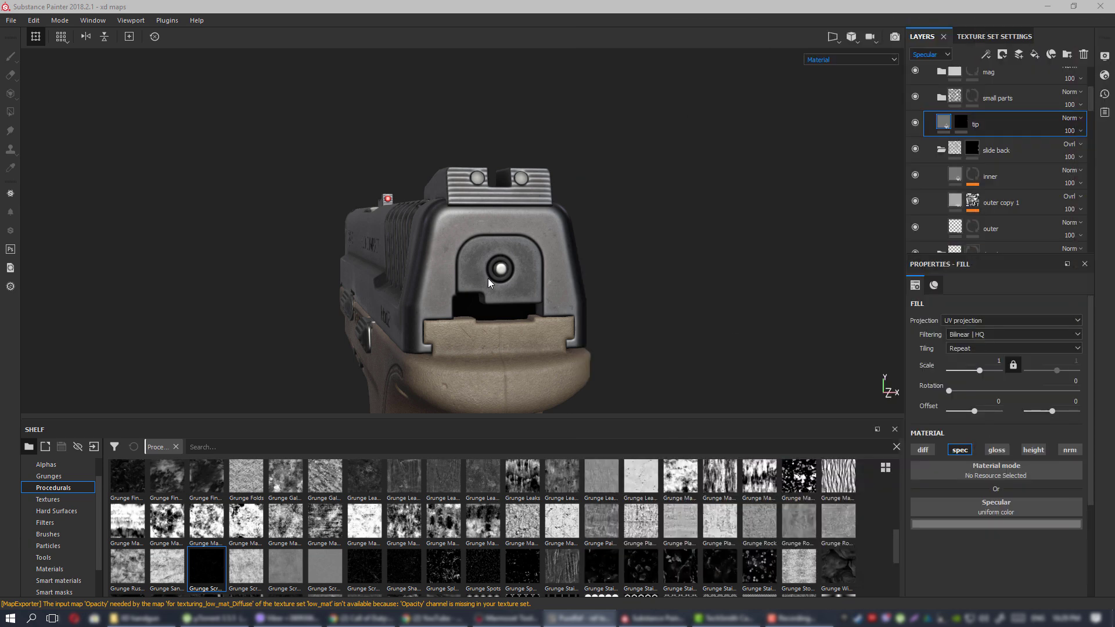
pyautogui.keyDown('alt'); pyautogui.moveTo(549, 282); pyautogui.dragTo(611, 251); pyautogui.keyUp('alt')
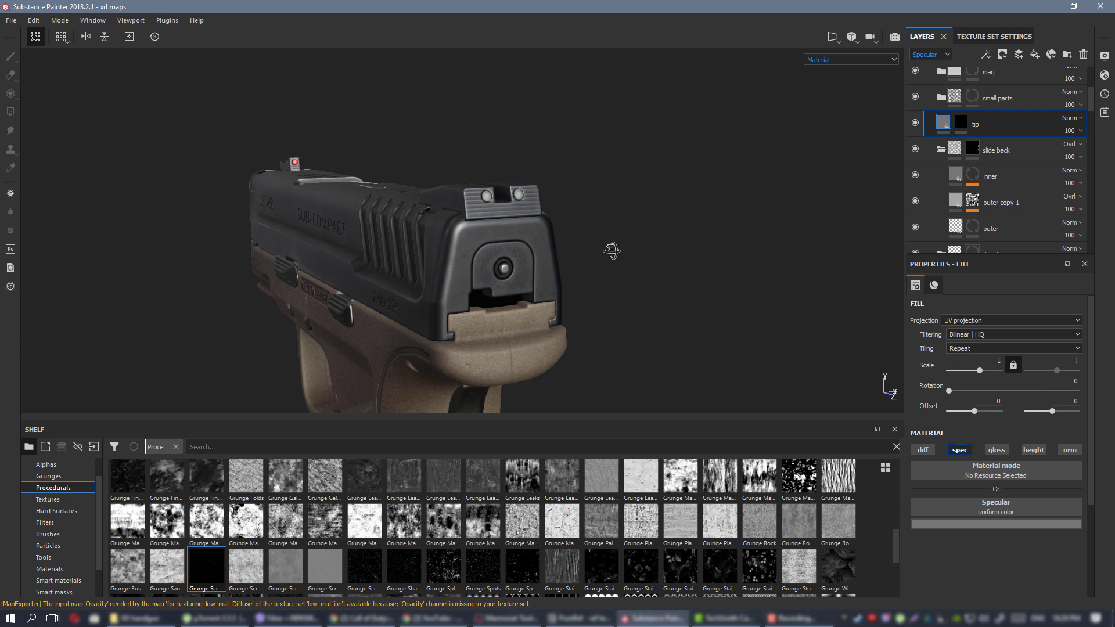
pyautogui.keyDown('alt'); pyautogui.moveTo(527, 218); pyautogui.dragTo(464, 203); pyautogui.keyUp('alt')
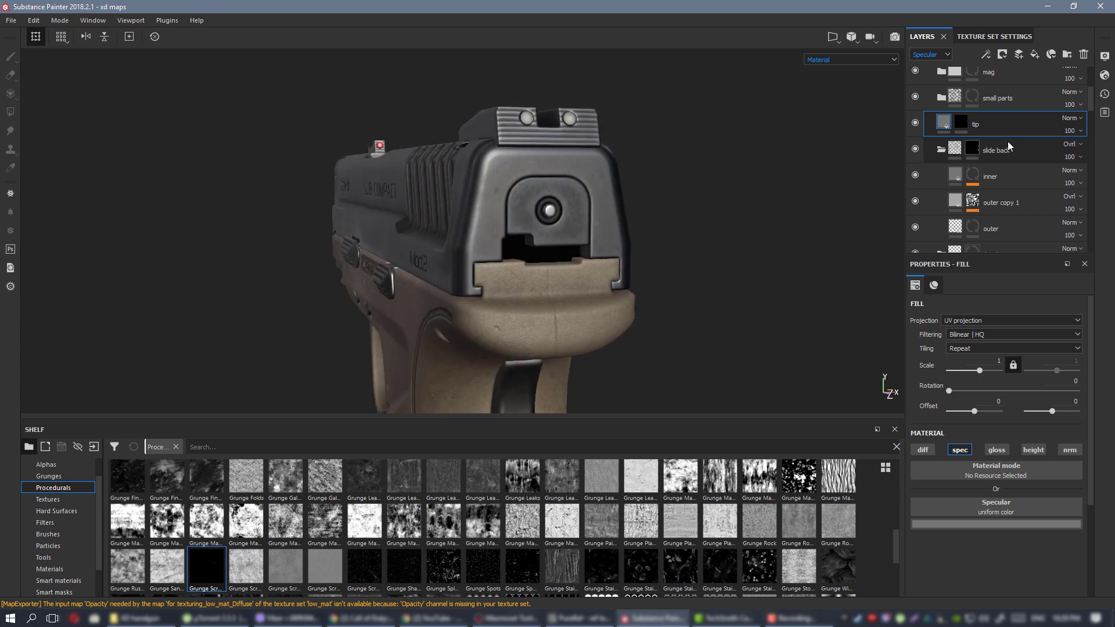
# Collapse the slide back folder and select the glossy scratches layer.
pyautogui.scroll(-1, 1008, 141)
pyautogui.click(941, 115)
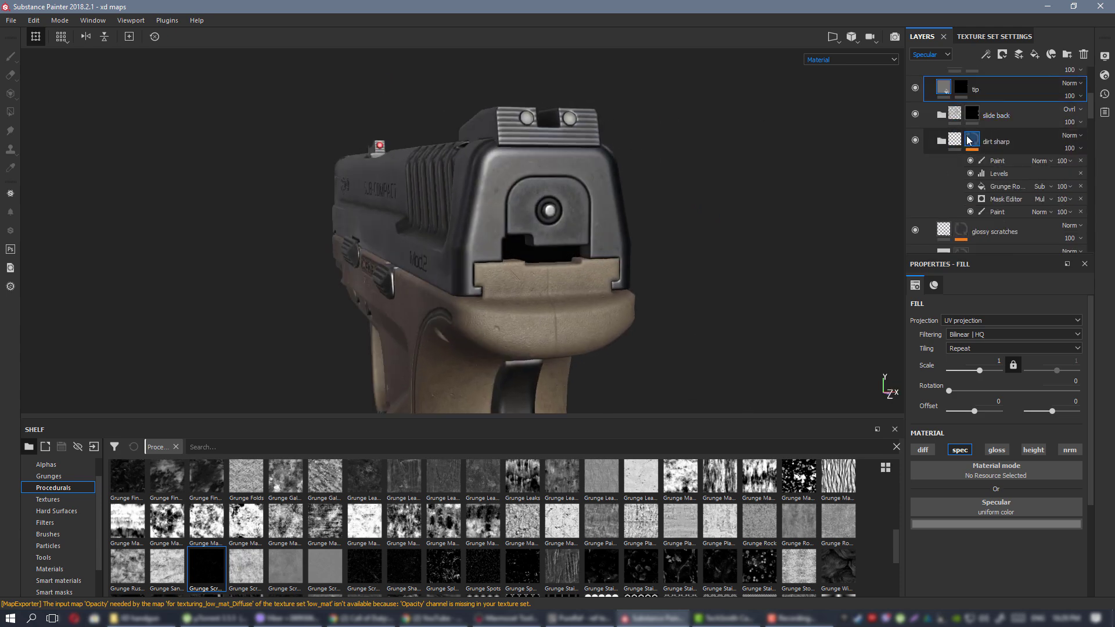
pyautogui.scroll(-1, 981, 138)
pyautogui.click(969, 191)
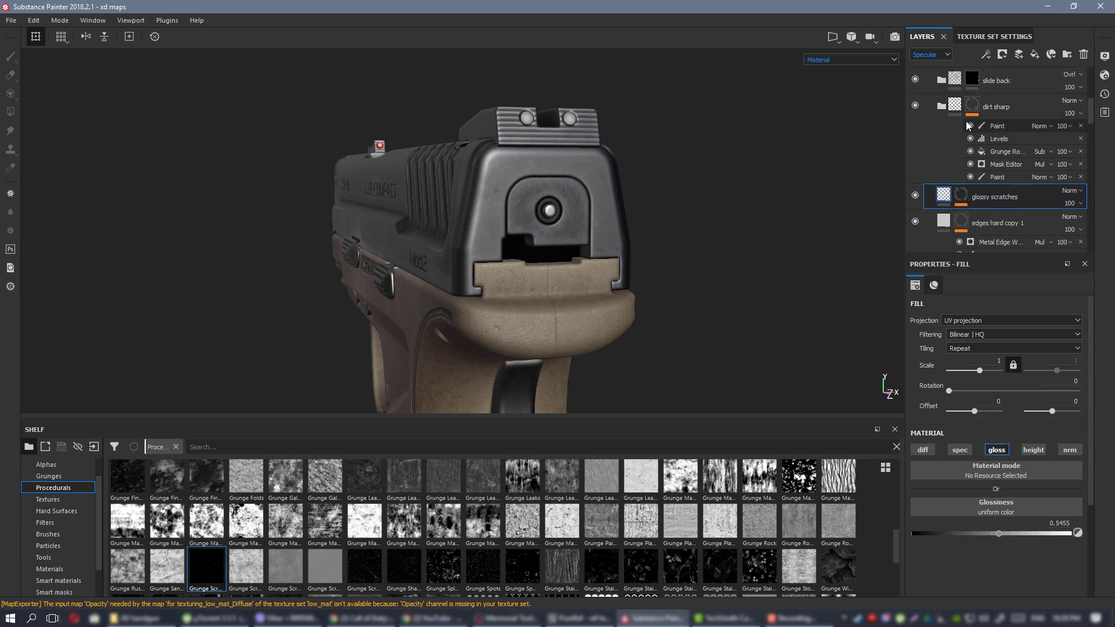
pyautogui.scroll(4, 957, 110)
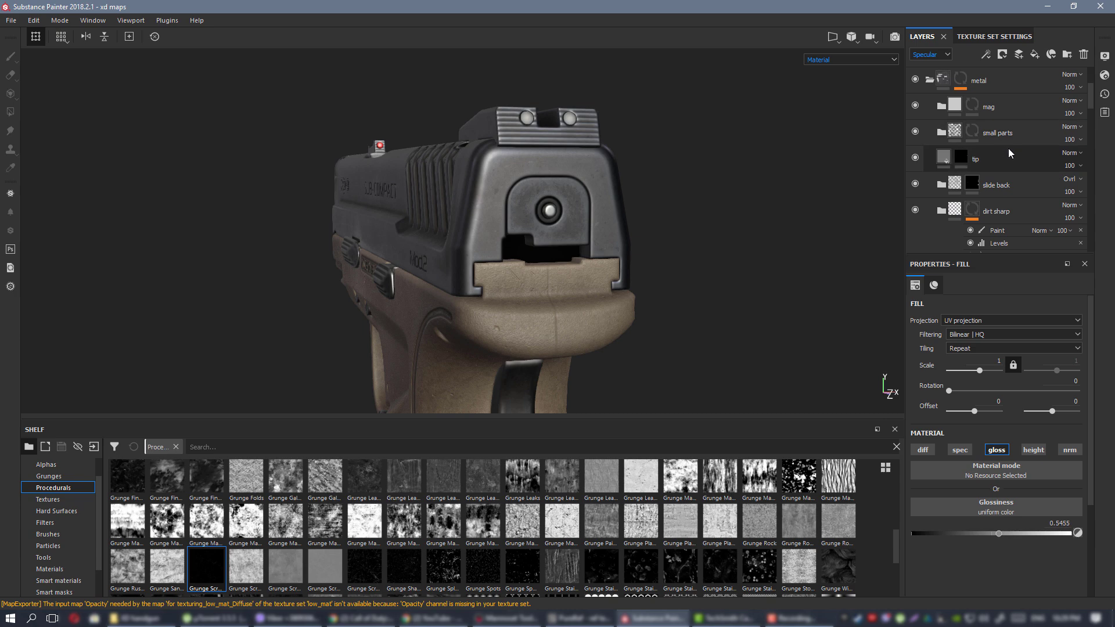
pyautogui.scroll(-1, 1007, 150)
# Relight the pistol's side and compare the slide with the glossy scratches layer hidden and shown.
pyautogui.keyDown('alt'); pyautogui.moveTo(639, 186); pyautogui.dragTo(783, 191); pyautogui.keyUp('alt')
pyautogui.keyDown('alt'); pyautogui.moveTo(302, 197); pyautogui.dragTo(799, 199, button='middle'); pyautogui.keyUp('alt')
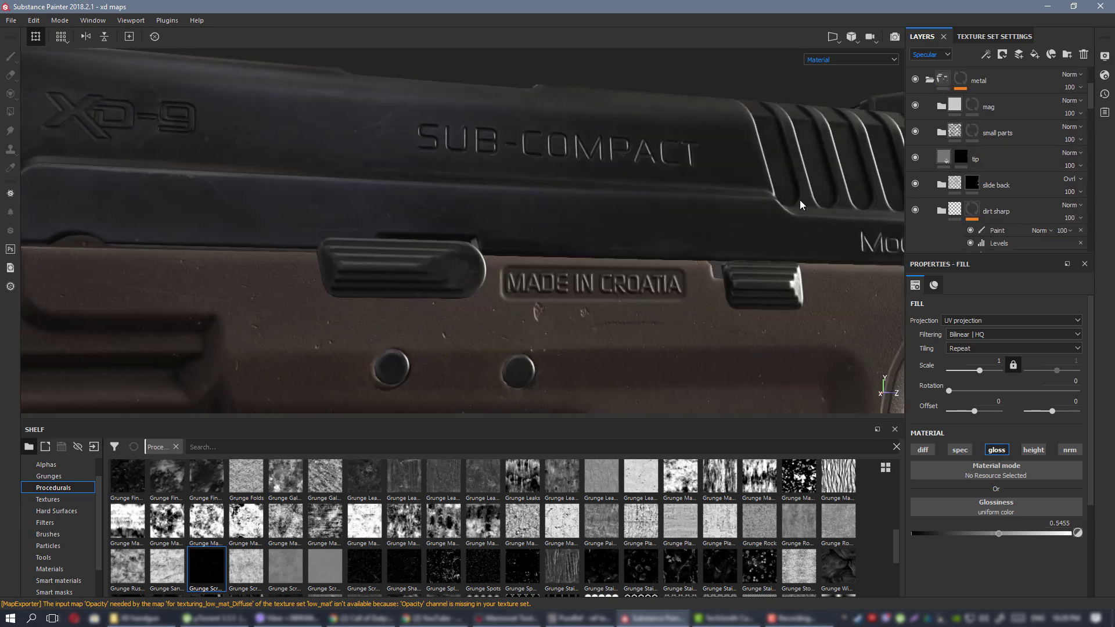
pyautogui.keyDown('shift'); pyautogui.moveTo(799, 199); pyautogui.dragTo(598, 173, button='right'); pyautogui.keyUp('shift')
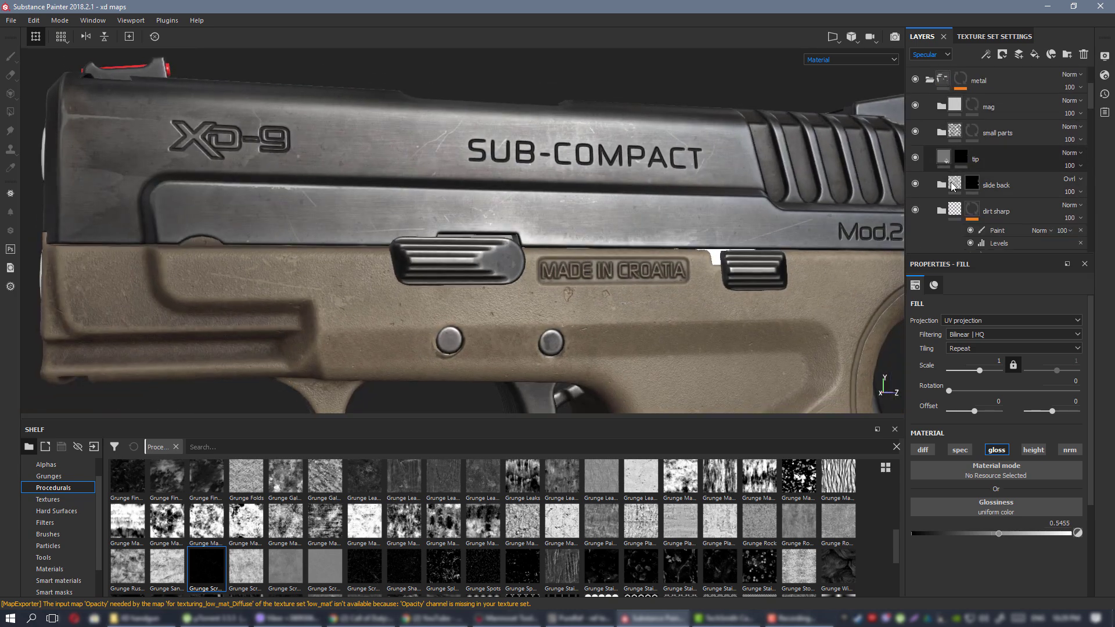
pyautogui.scroll(-3, 950, 185)
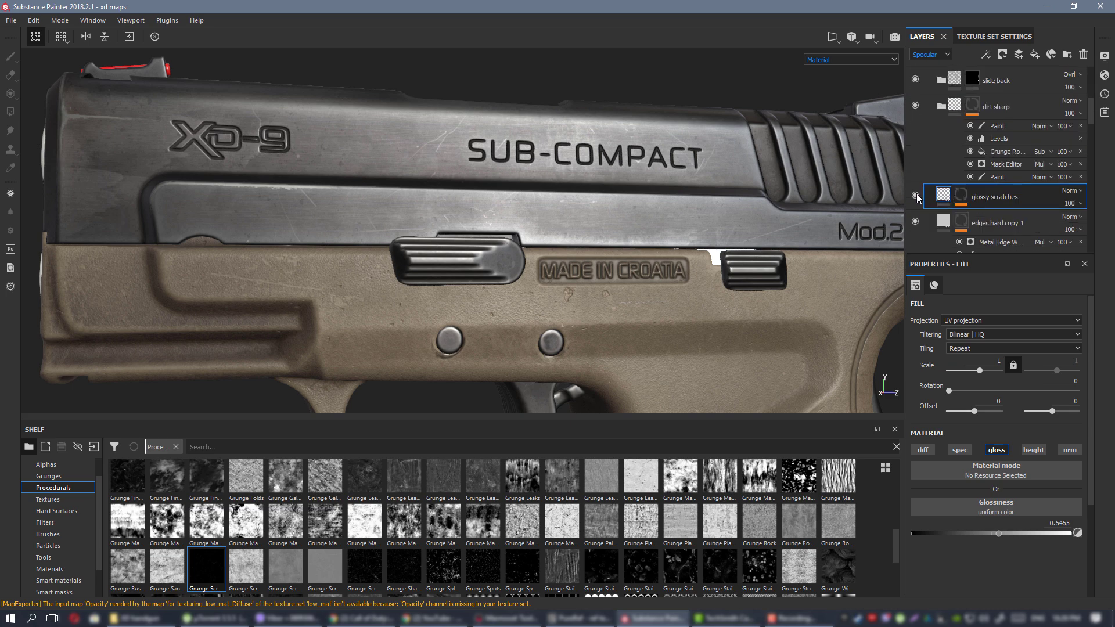
pyautogui.click(915, 195)
pyautogui.click(915, 195)
pyautogui.scroll(1, 917, 151)
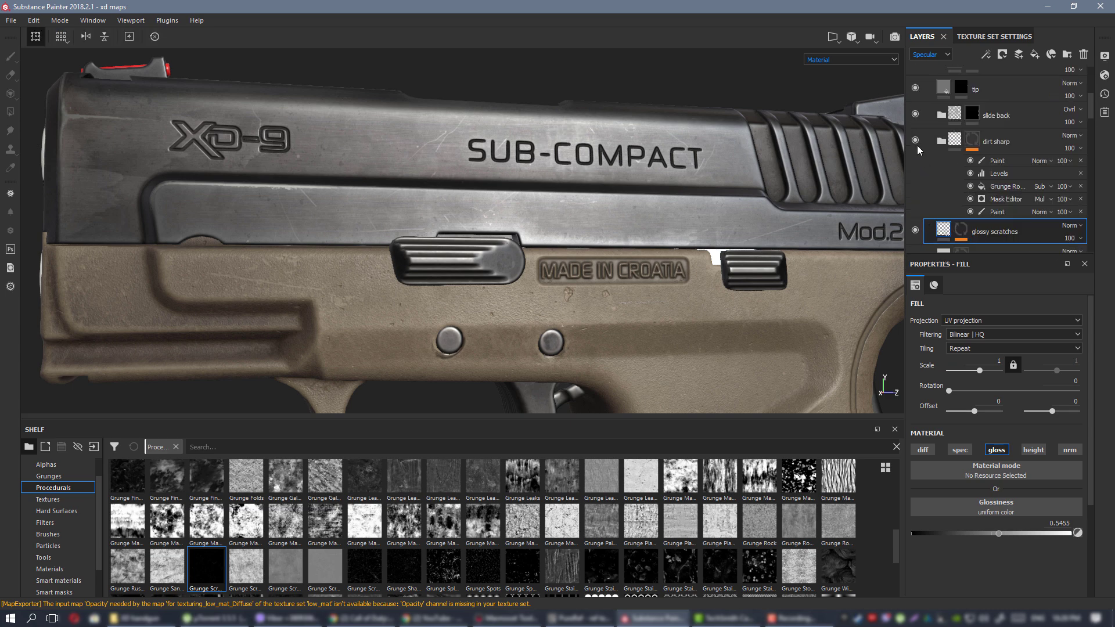
# Check the edge and light scratches layers by toggling their visibility, and add a paint effect to the light scratches mask.
pyautogui.scroll(-3, 914, 140)
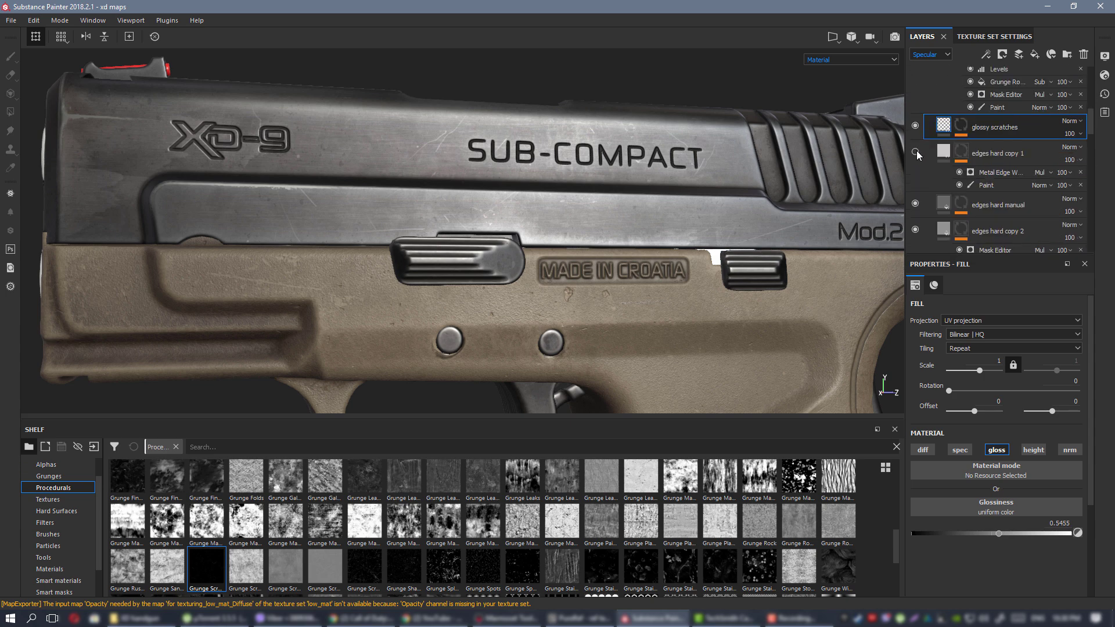
pyautogui.click(915, 204)
pyautogui.scroll(-1, 914, 206)
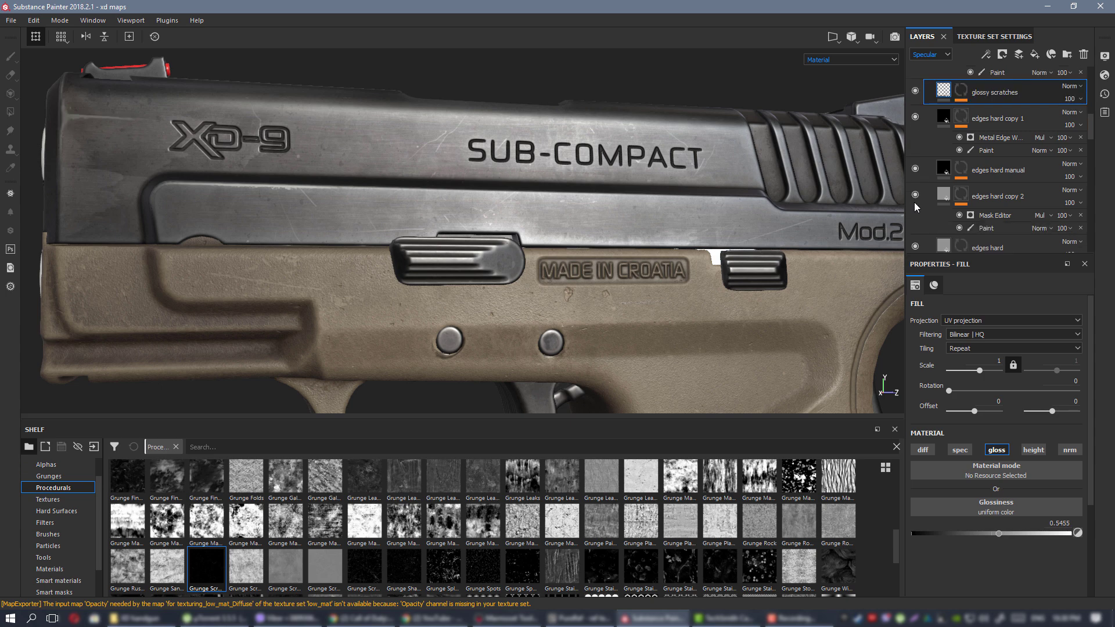
pyautogui.scroll(-1, 914, 202)
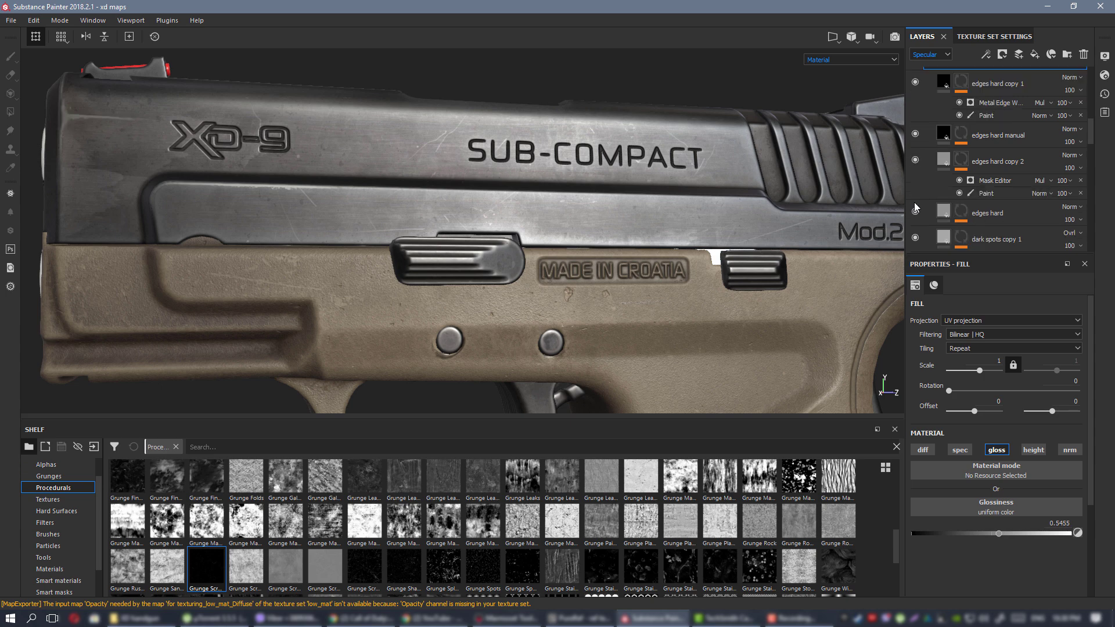
pyautogui.scroll(-1, 917, 214)
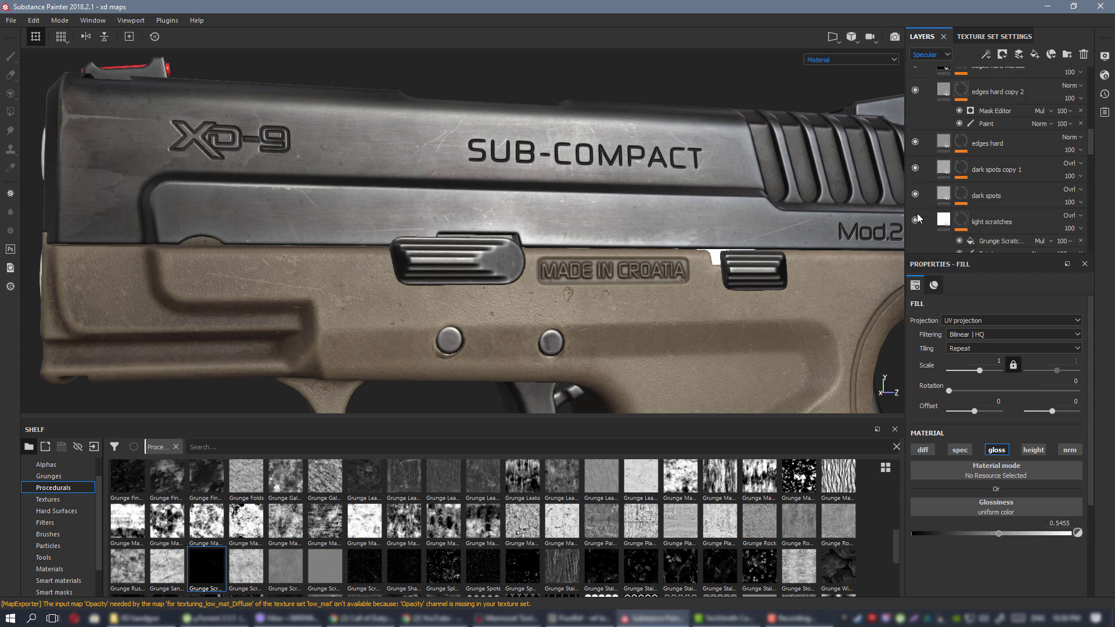
pyautogui.click(915, 221)
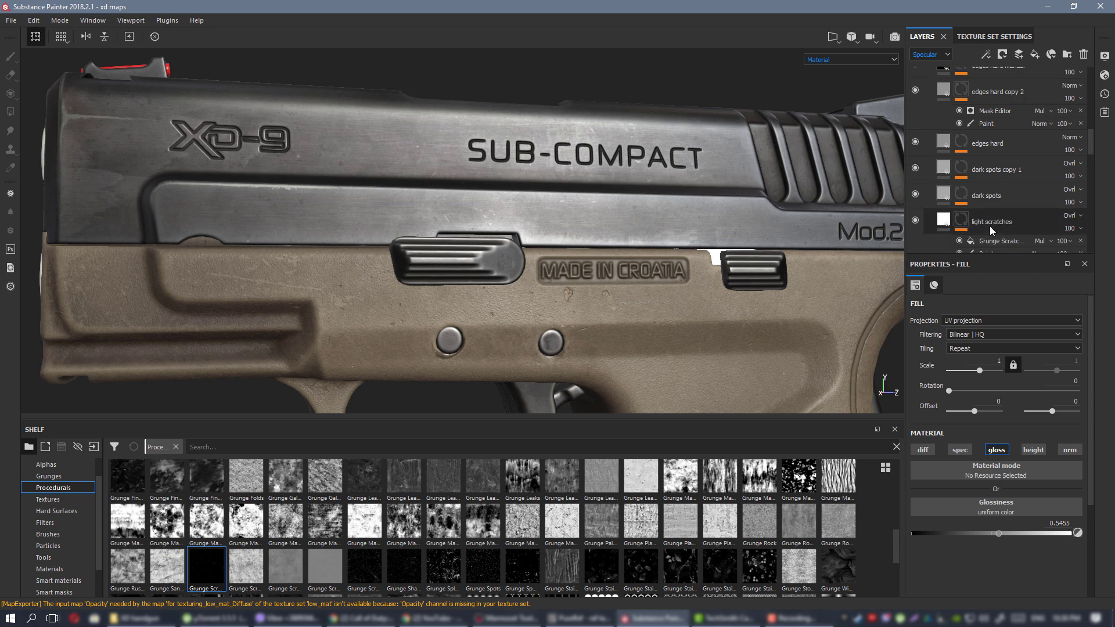
pyautogui.rightClick(956, 221)
pyautogui.click(1002, 431)
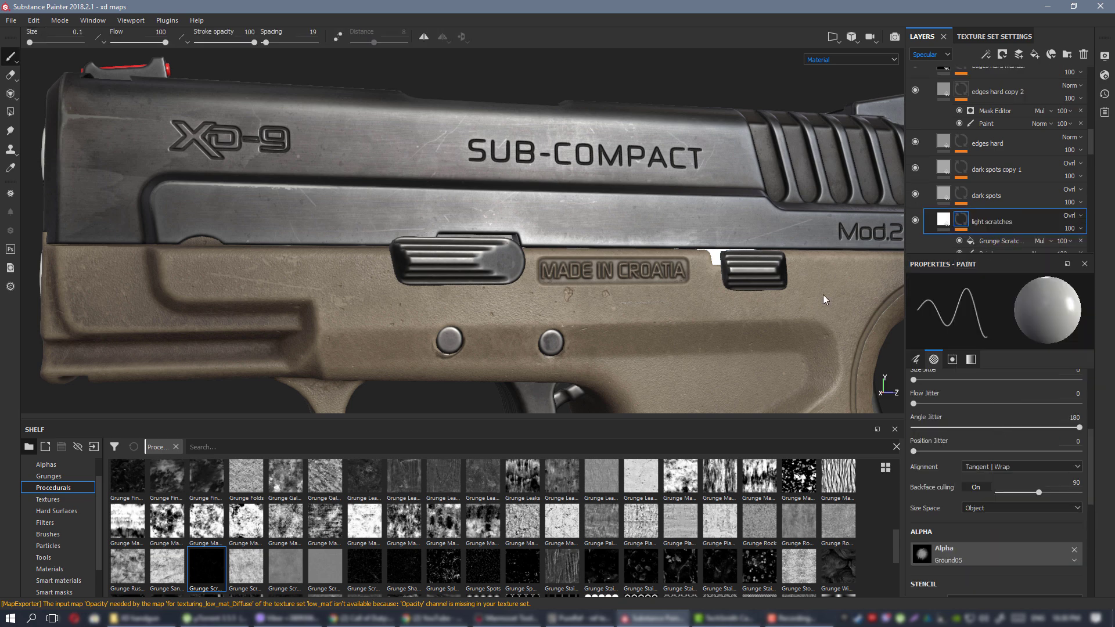
# Load the TexturesCom_new3 alpha into the brush, set its size to about 5.31 and backface culling to 45 for the slide's rear.
pyautogui.keyDown('alt'); pyautogui.moveTo(727, 174); pyautogui.dragTo(290, 215, button='middle'); pyautogui.keyUp('alt')
pyautogui.keyDown('alt'); pyautogui.moveTo(726, 215); pyautogui.dragTo(581, 203, button='right'); pyautogui.keyUp('alt')
pyautogui.keyDown('alt'); pyautogui.moveTo(812, 201); pyautogui.dragTo(619, 205); pyautogui.keyUp('alt')
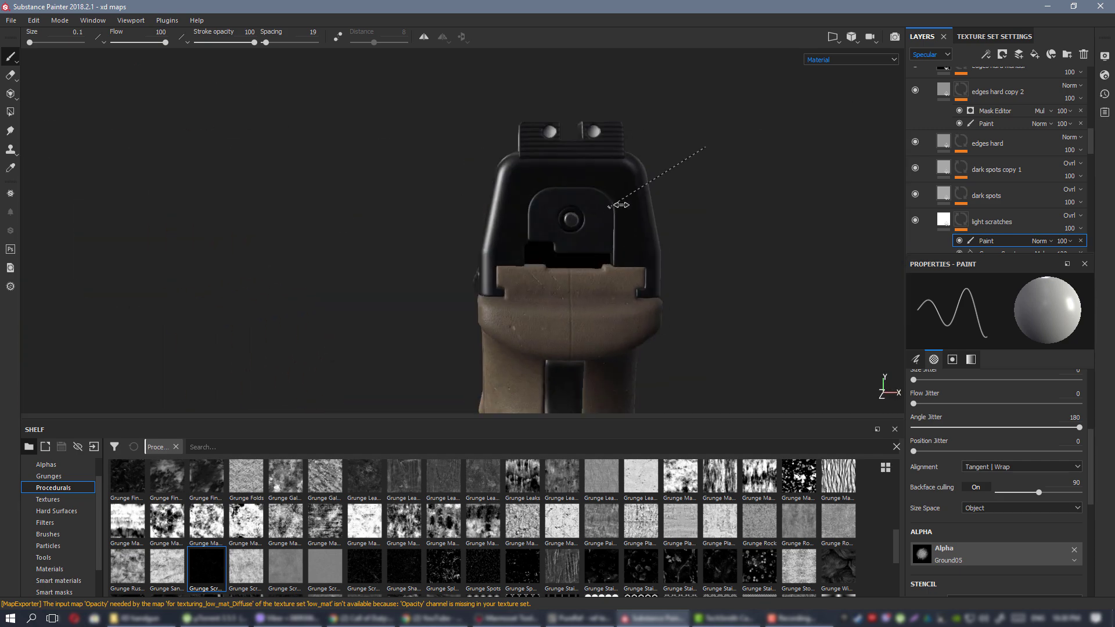
pyautogui.keyDown('shift'); pyautogui.moveTo(619, 204); pyautogui.dragTo(673, 209, button='right'); pyautogui.keyUp('shift')
pyautogui.keyDown('alt'); pyautogui.moveTo(674, 209); pyautogui.dragTo(711, 203); pyautogui.keyUp('alt')
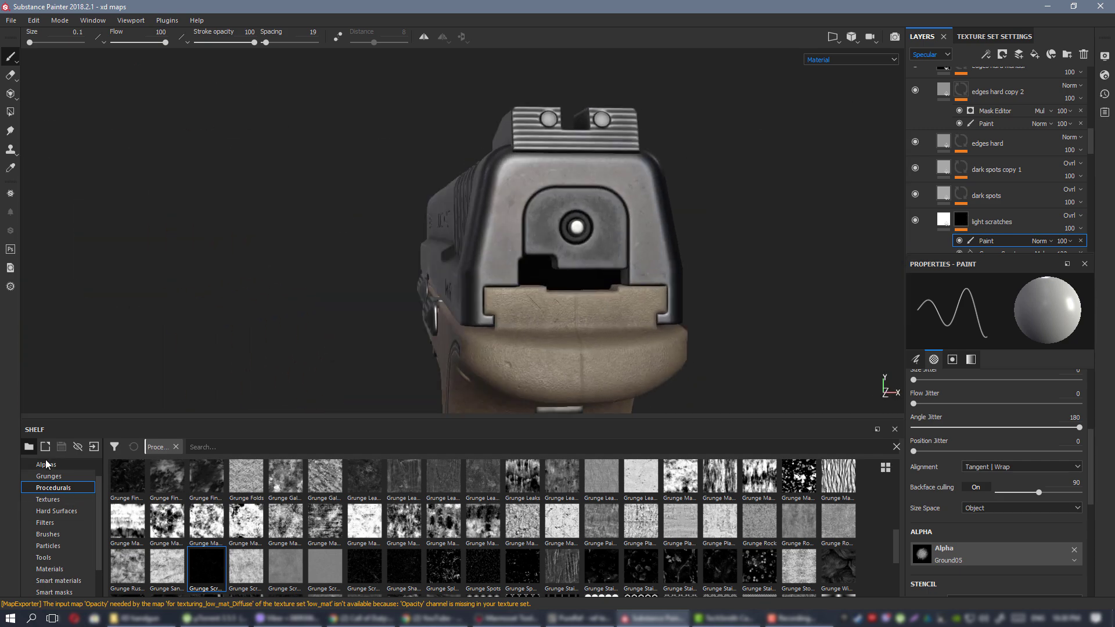
pyautogui.scroll(1, 62, 494)
pyautogui.click(60, 489)
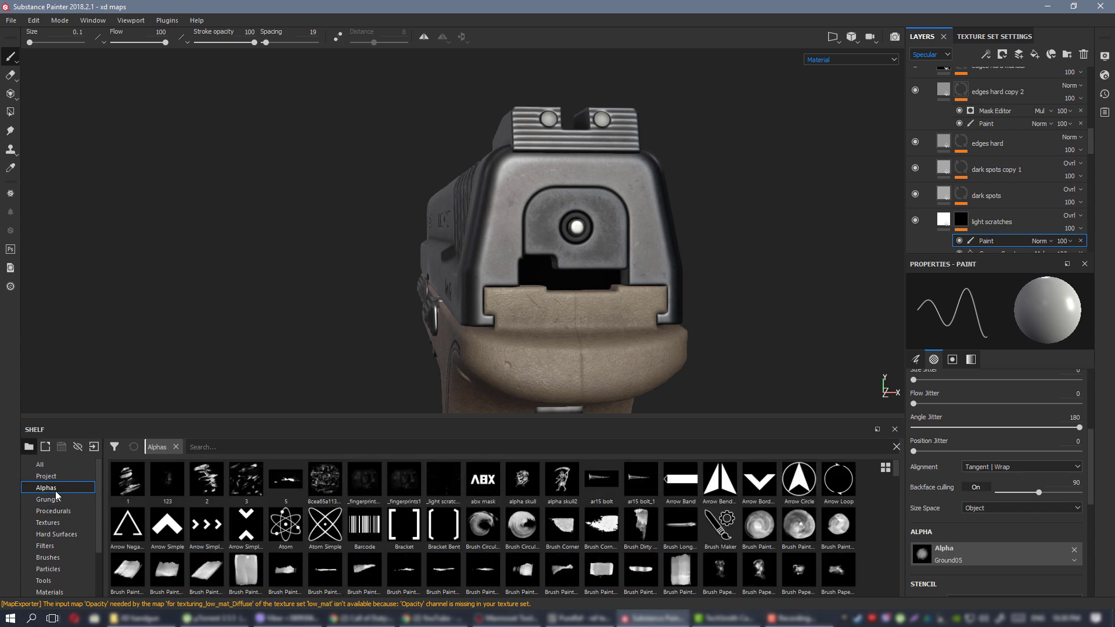
pyautogui.scroll(-10, 621, 521)
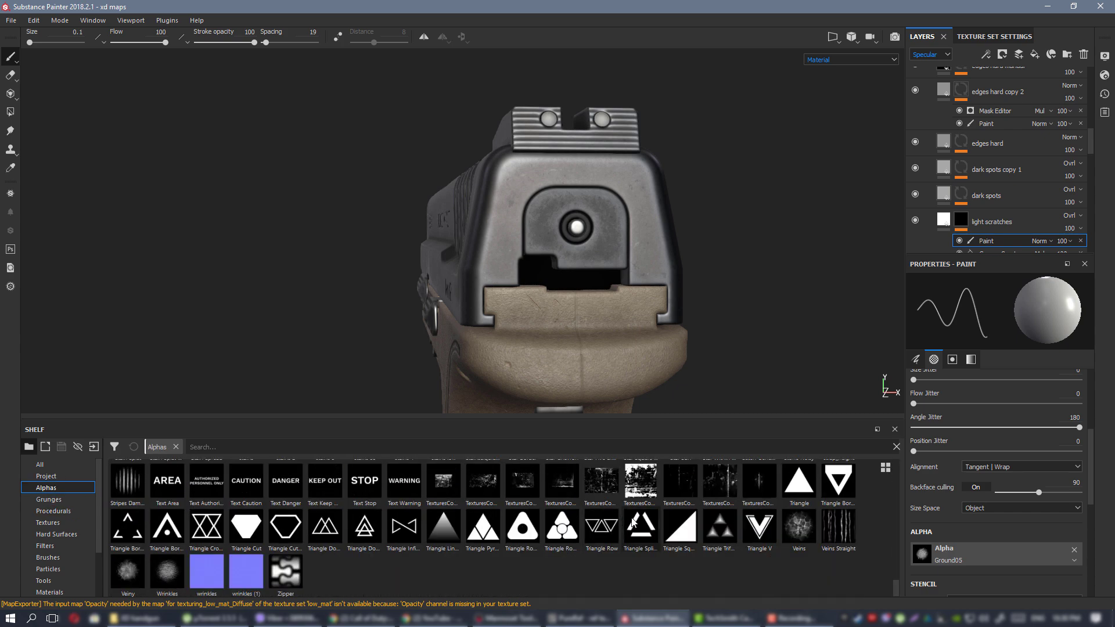
pyautogui.click(680, 480)
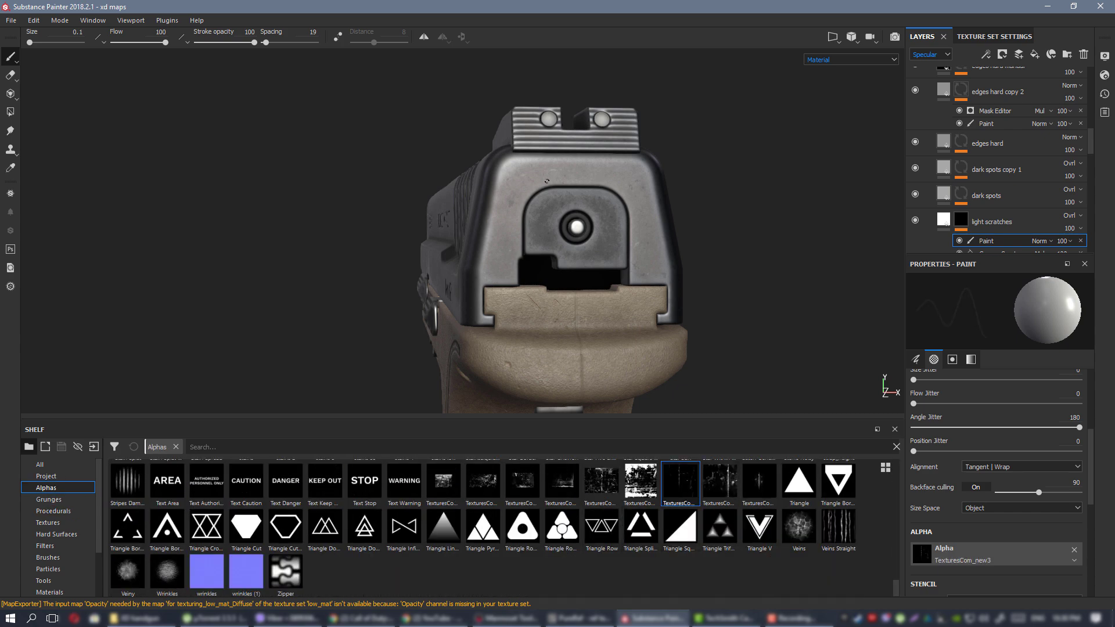
pyautogui.moveTo(549, 181)
pyautogui.keyDown('ctrl'); pyautogui.mouseDown(button='right')
pyautogui.moveTo(685, 180)
pyautogui.moveTo(583, 180)
pyautogui.moveTo(609, 181)
pyautogui.mouseUp(button='right'); pyautogui.keyUp('ctrl')
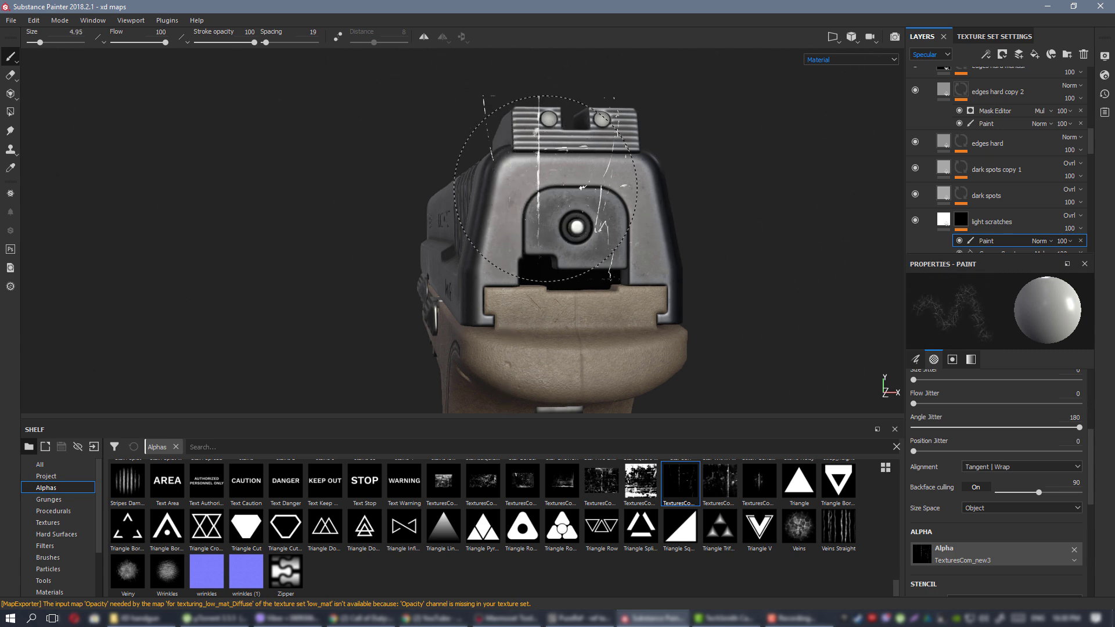
pyautogui.scroll(2, 548, 211)
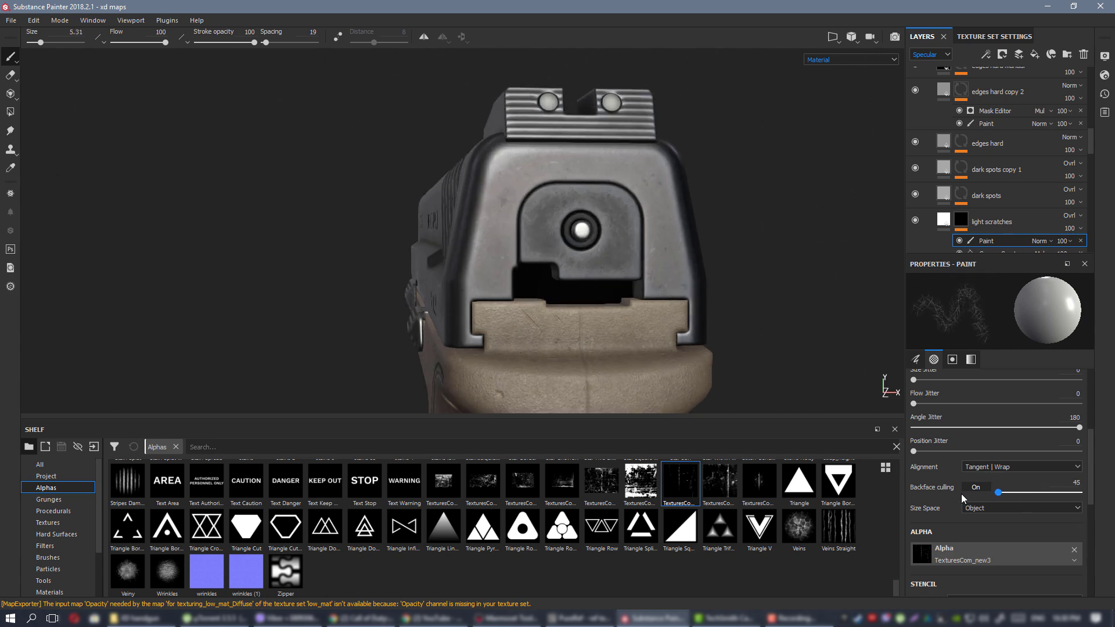
# Try stamping randomly rotated scratches onto the slide's rear plate and undo the last stamp.
pyautogui.keyDown('alt'); pyautogui.moveTo(505, 224); pyautogui.dragTo(486, 180); pyautogui.keyUp('alt')
pyautogui.click(541, 236)
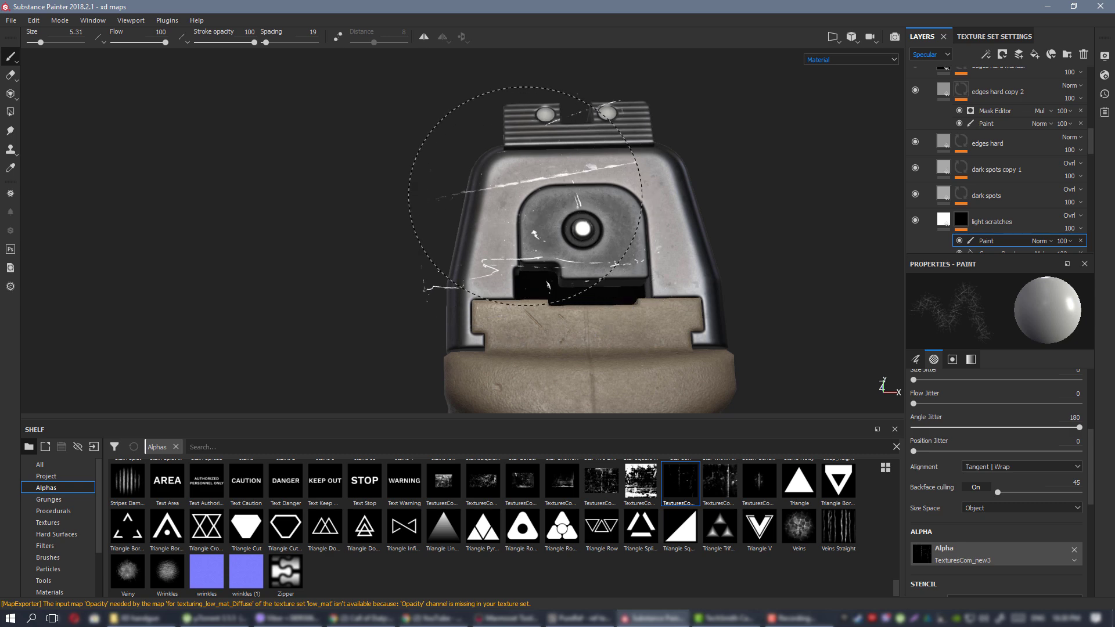
pyautogui.click(526, 196)
pyautogui.click(638, 250)
pyautogui.hotkey('ctrl', 'z')
pyautogui.keyDown('alt'); pyautogui.moveTo(630, 247); pyautogui.dragTo(611, 269); pyautogui.keyUp('alt')
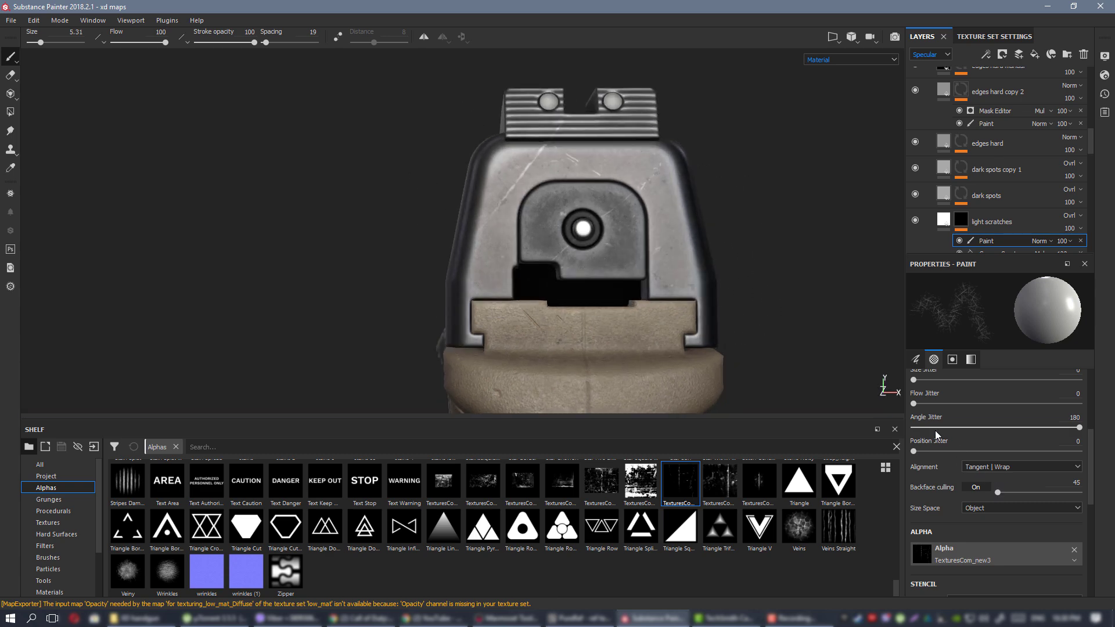
# Set the brush's angle jitter to 0, undo the remaining stamp and stamp light scratches across the slide's rear.
pyautogui.moveTo(934, 428); pyautogui.dragTo(870, 428)
pyautogui.hotkey('ctrl', 'z')
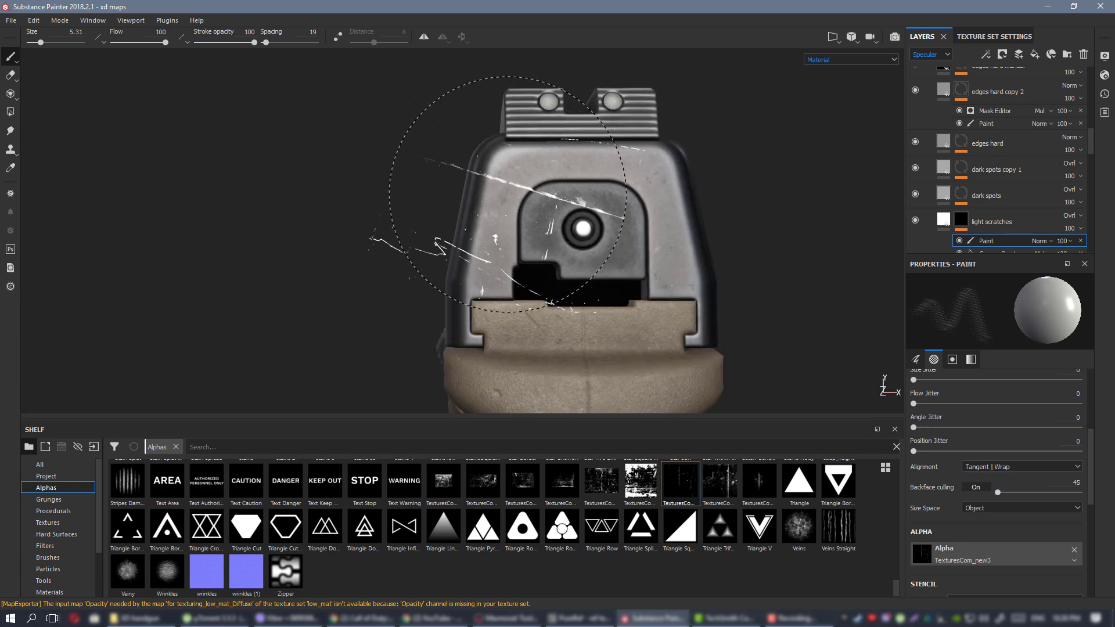
pyautogui.moveTo(644, 250)
pyautogui.keyDown('alt'); pyautogui.mouseDown()
pyautogui.moveTo(802, 233)
pyautogui.moveTo(674, 238)
pyautogui.moveTo(577, 206)
pyautogui.mouseUp(); pyautogui.keyUp('alt')
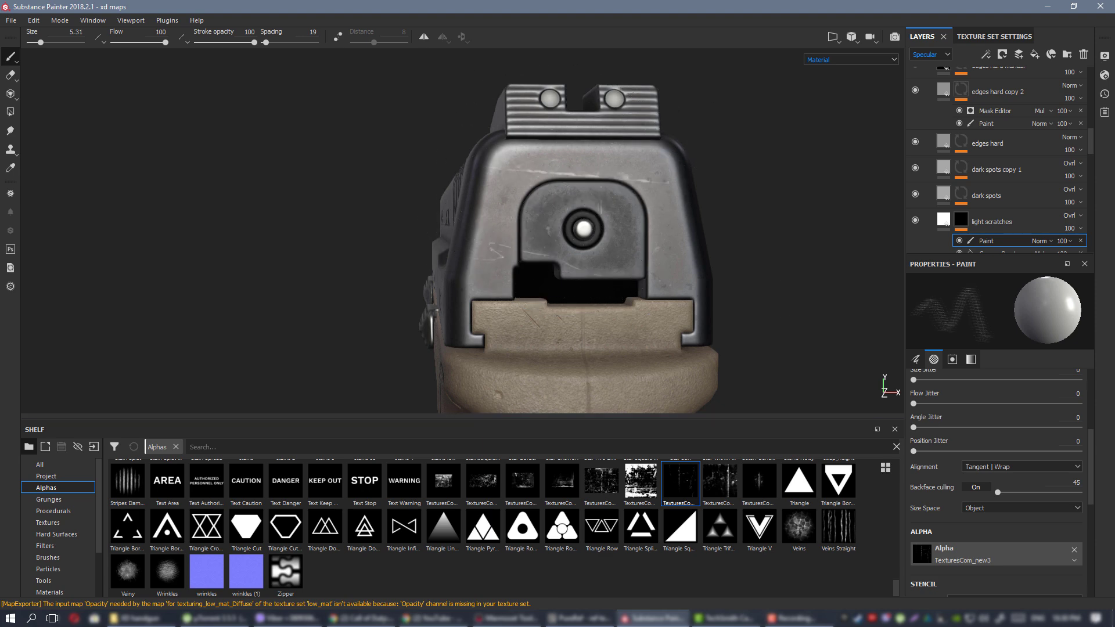
pyautogui.moveTo(639, 238)
pyautogui.keyDown('alt'); pyautogui.mouseDown()
pyautogui.moveTo(722, 242)
pyautogui.moveTo(645, 221)
pyautogui.moveTo(699, 191)
pyautogui.mouseUp(); pyautogui.keyUp('alt')
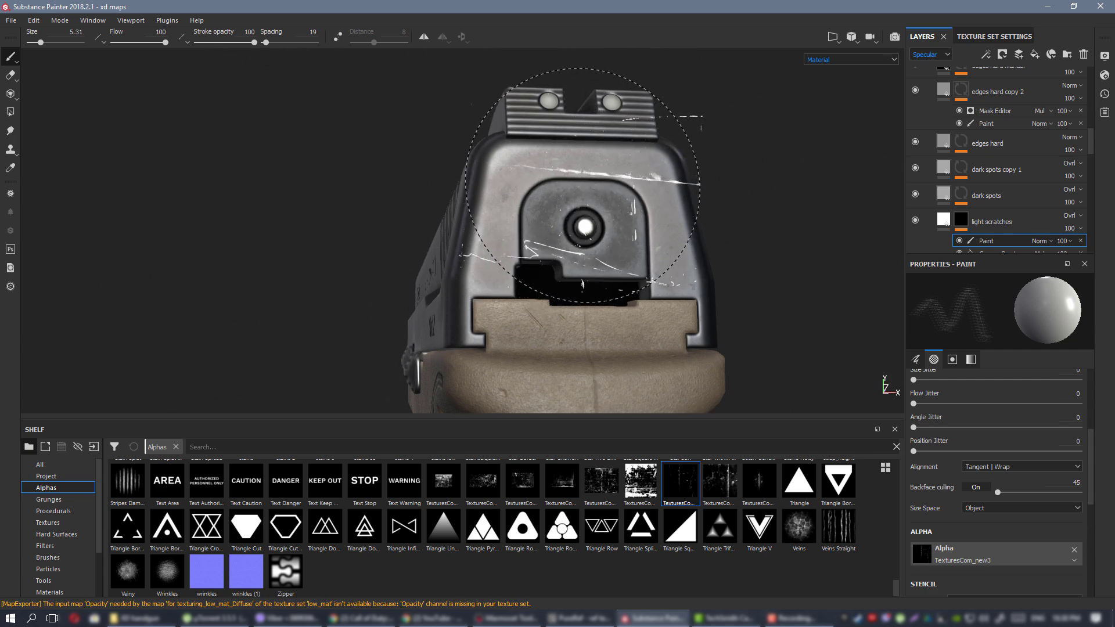
pyautogui.keyDown('alt'); pyautogui.moveTo(591, 181); pyautogui.dragTo(581, 188); pyautogui.keyUp('alt')
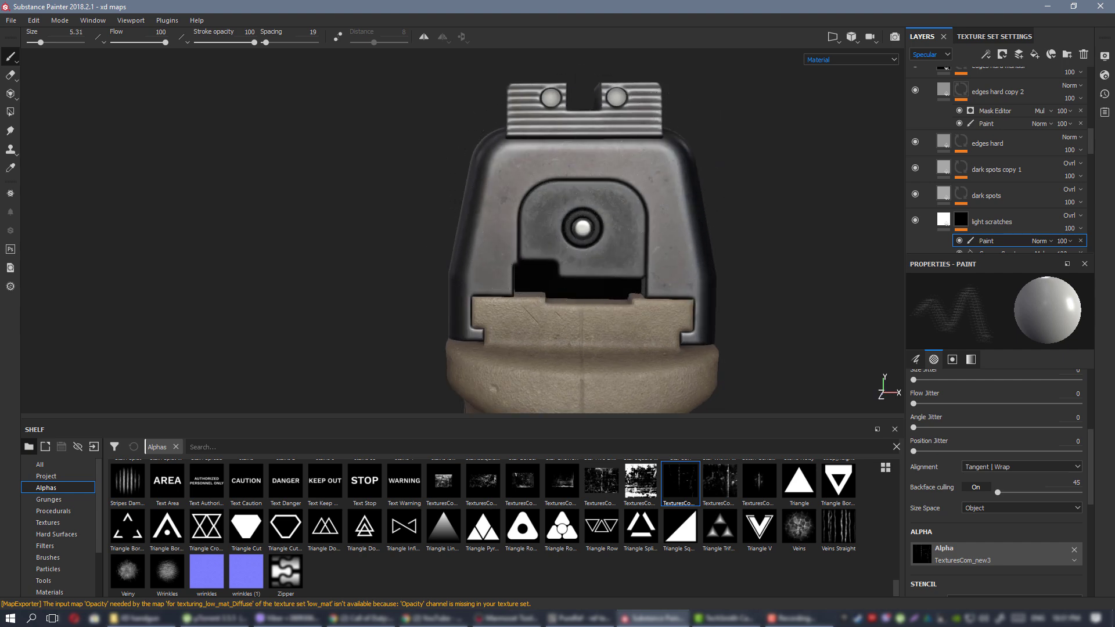
pyautogui.moveTo(645, 206)
pyautogui.keyDown('alt'); pyautogui.mouseDown()
pyautogui.moveTo(682, 212)
pyautogui.moveTo(650, 209)
pyautogui.mouseUp(); pyautogui.keyUp('alt')
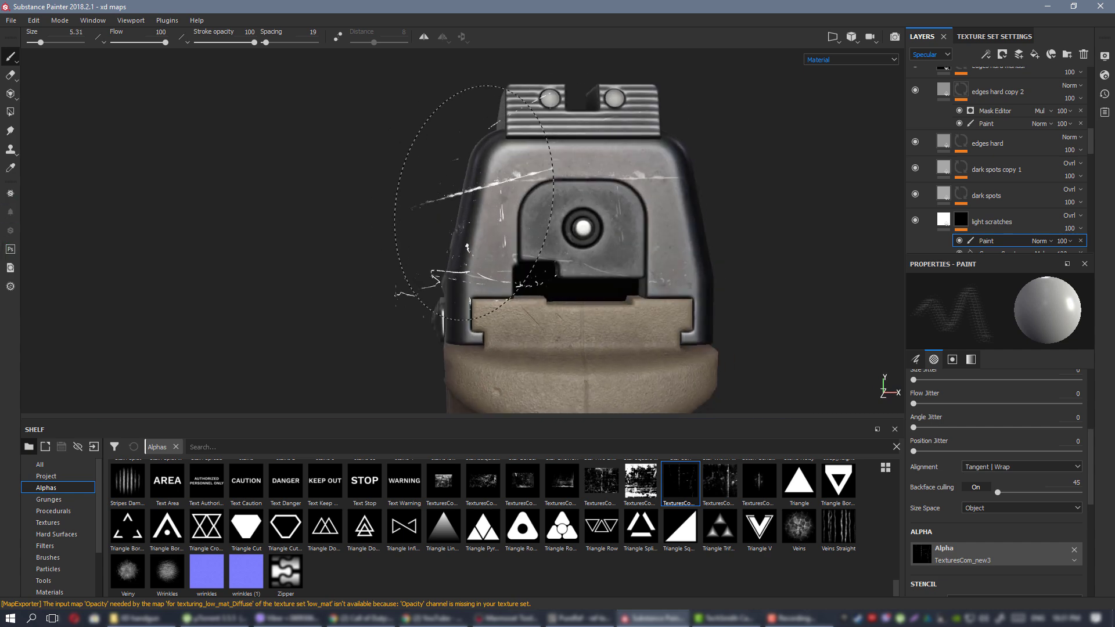
pyautogui.moveTo(485, 186)
pyautogui.keyDown('alt'); pyautogui.mouseDown()
pyautogui.moveTo(520, 214)
pyautogui.moveTo(487, 194)
pyautogui.mouseUp(); pyautogui.keyUp('alt')
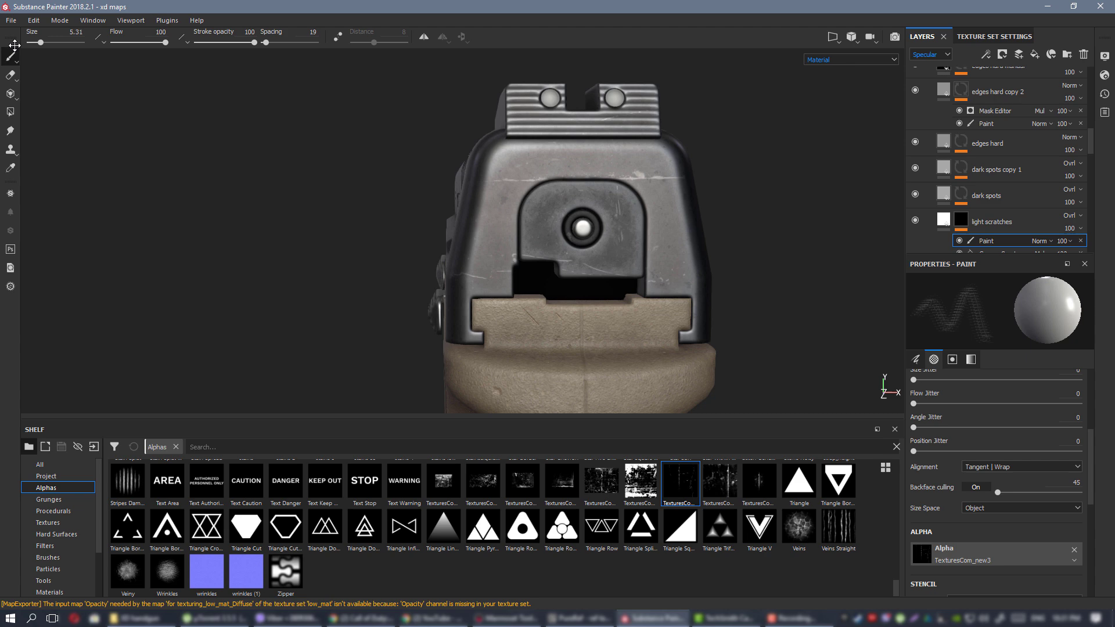
# Set up the Eraser with the Cement 1 brush, size and flow jitter at 0 and a size of 1.25.
pyautogui.click(9, 75)
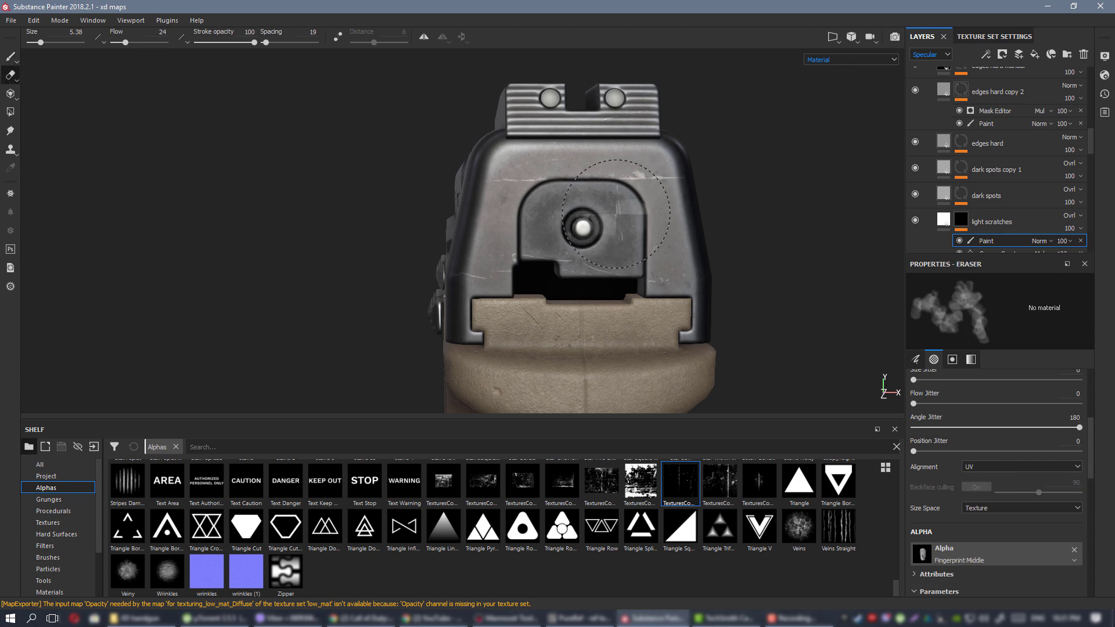
pyautogui.click(52, 557)
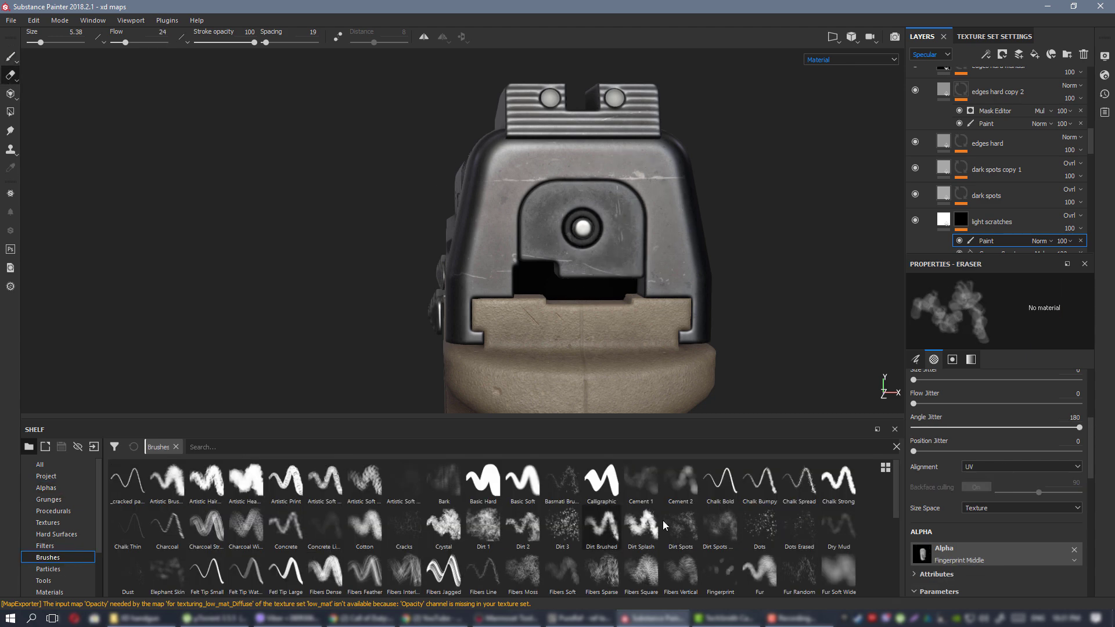
pyautogui.click(641, 482)
pyautogui.moveTo(910, 453); pyautogui.dragTo(897, 450)
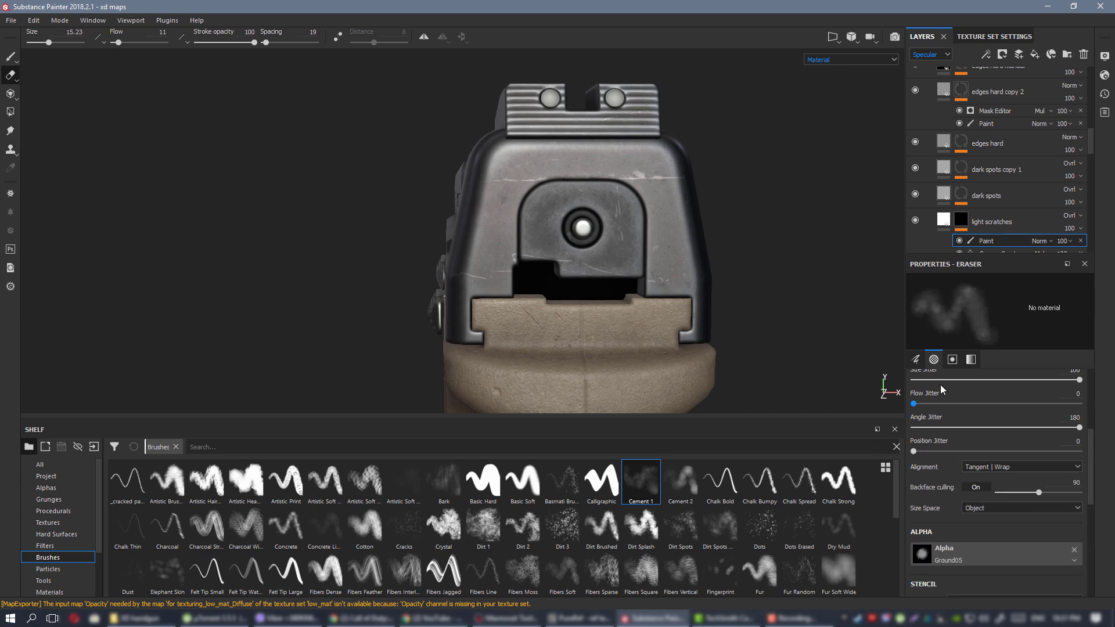
pyautogui.moveTo(936, 380); pyautogui.dragTo(799, 368)
pyautogui.moveTo(545, 197)
pyautogui.keyDown('ctrl'); pyautogui.mouseDown(button='right')
pyautogui.moveTo(487, 196)
pyautogui.moveTo(519, 195)
pyautogui.mouseUp(button='right'); pyautogui.keyUp('ctrl')
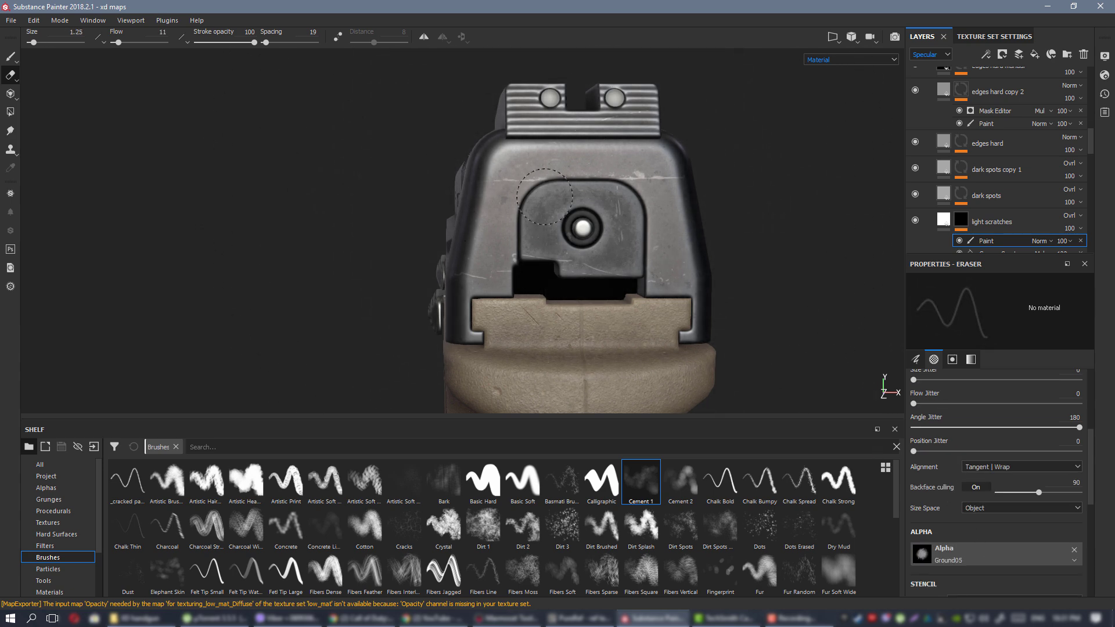
# Raise the eraser flow to 100, reduce its size to 0.7 and erase excess scratches on the rear plate around the firing pin.
pyautogui.scroll(2, 521, 207)
pyautogui.keyDown('ctrl'); pyautogui.moveTo(527, 246); pyautogui.dragTo(545, 248); pyautogui.keyUp('ctrl')
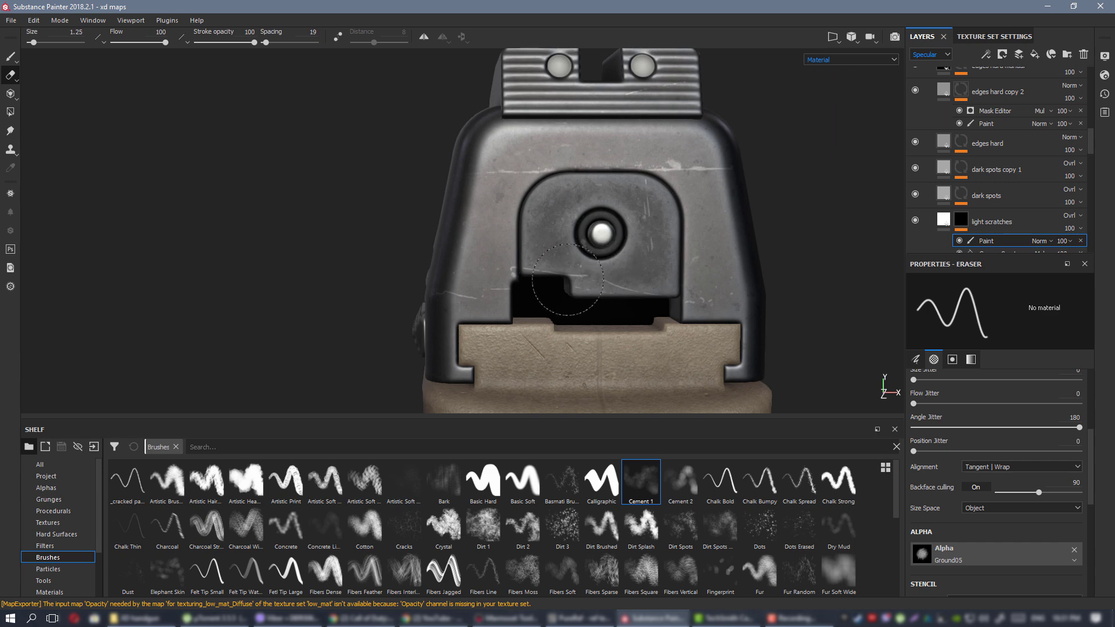
pyautogui.keyDown('ctrl'); pyautogui.moveTo(546, 260); pyautogui.dragTo(536, 261, button='right'); pyautogui.keyUp('ctrl')
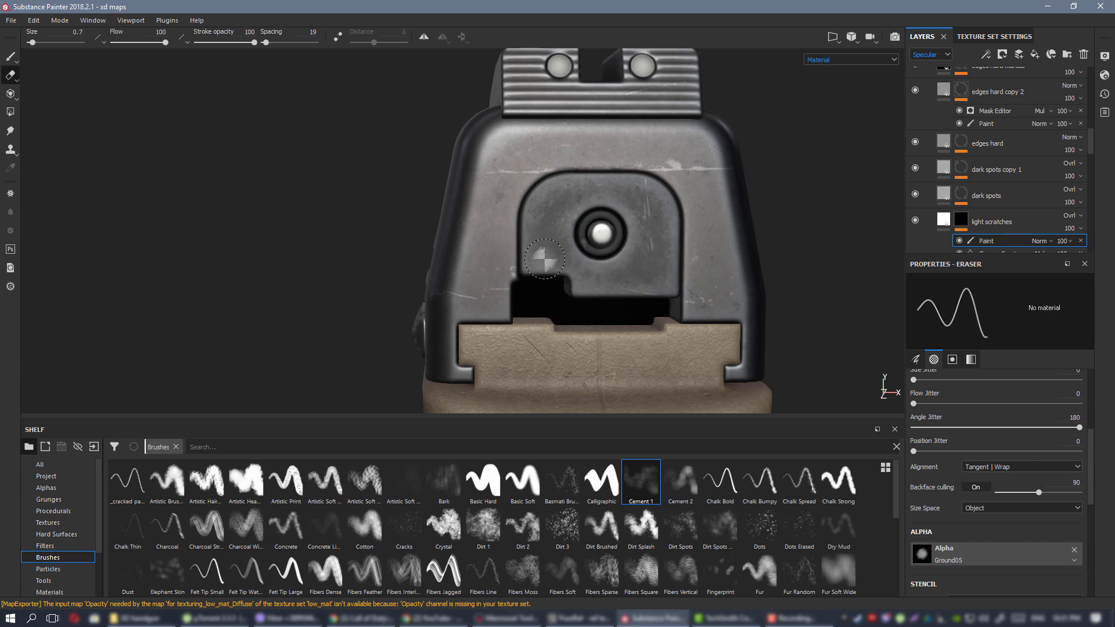
pyautogui.click(662, 294)
pyautogui.keyDown('alt'); pyautogui.moveTo(388, 228); pyautogui.dragTo(667, 247, button='right'); pyautogui.keyUp('alt')
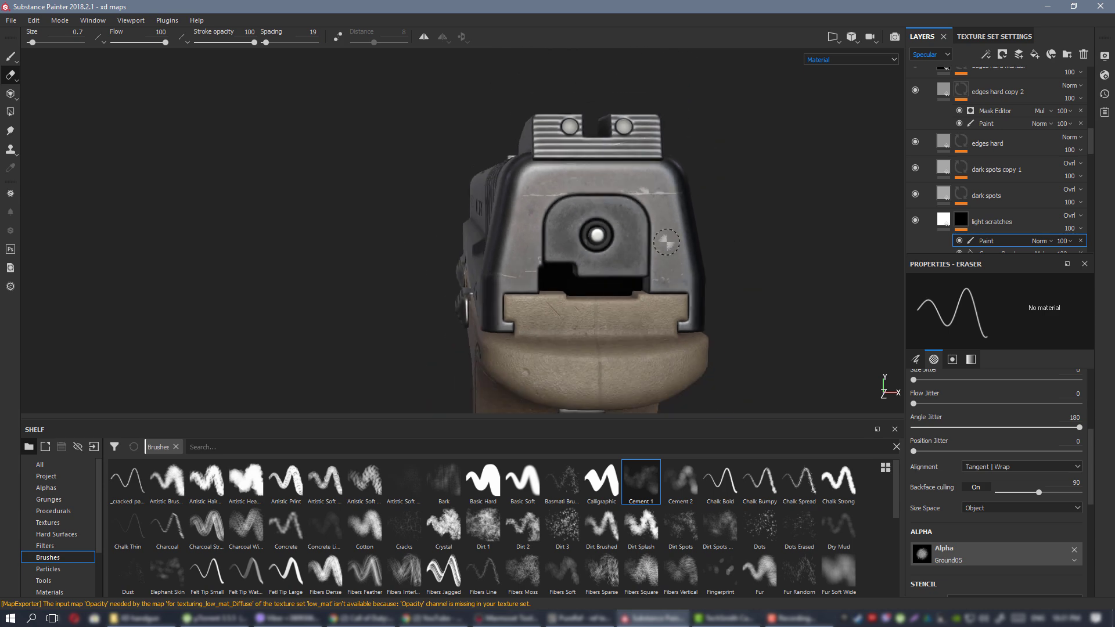
# Enlarge the eraser to 1.81 and fade the strong scratches on the slide's rear face beside and above the plate.
pyautogui.keyDown('alt'); pyautogui.moveTo(671, 246); pyautogui.dragTo(616, 247, button='middle'); pyautogui.keyUp('alt')
pyautogui.keyDown('alt'); pyautogui.moveTo(617, 246); pyautogui.dragTo(574, 240); pyautogui.keyUp('alt')
pyautogui.scroll(3, 574, 240)
pyautogui.keyDown('ctrl'); pyautogui.moveTo(645, 187); pyautogui.dragTo(662, 186, button='right'); pyautogui.keyUp('ctrl')
pyautogui.scroll(-2, 606, 232)
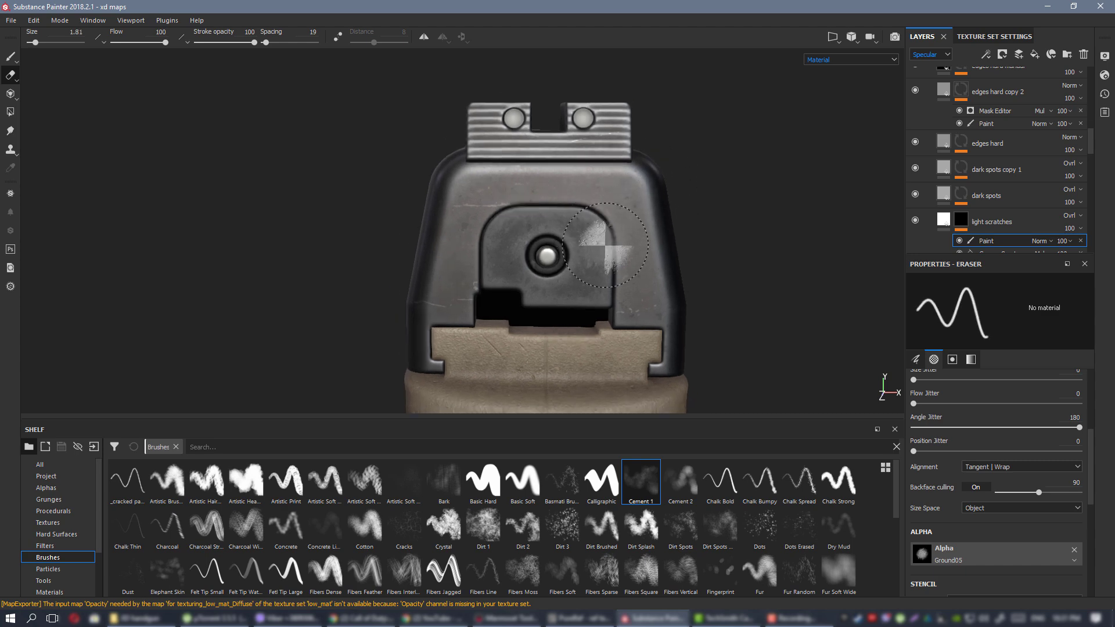
# Examine the remaining rear scratches from several angles and in the specular channel, and return to the material view.
pyautogui.keyDown('alt'); pyautogui.moveTo(604, 244); pyautogui.dragTo(594, 209, button='middle'); pyautogui.keyUp('alt')
pyautogui.moveTo(627, 204)
pyautogui.keyDown('alt'); pyautogui.mouseDown()
pyautogui.moveTo(740, 178)
pyautogui.moveTo(633, 182)
pyautogui.mouseUp(); pyautogui.keyUp('alt')
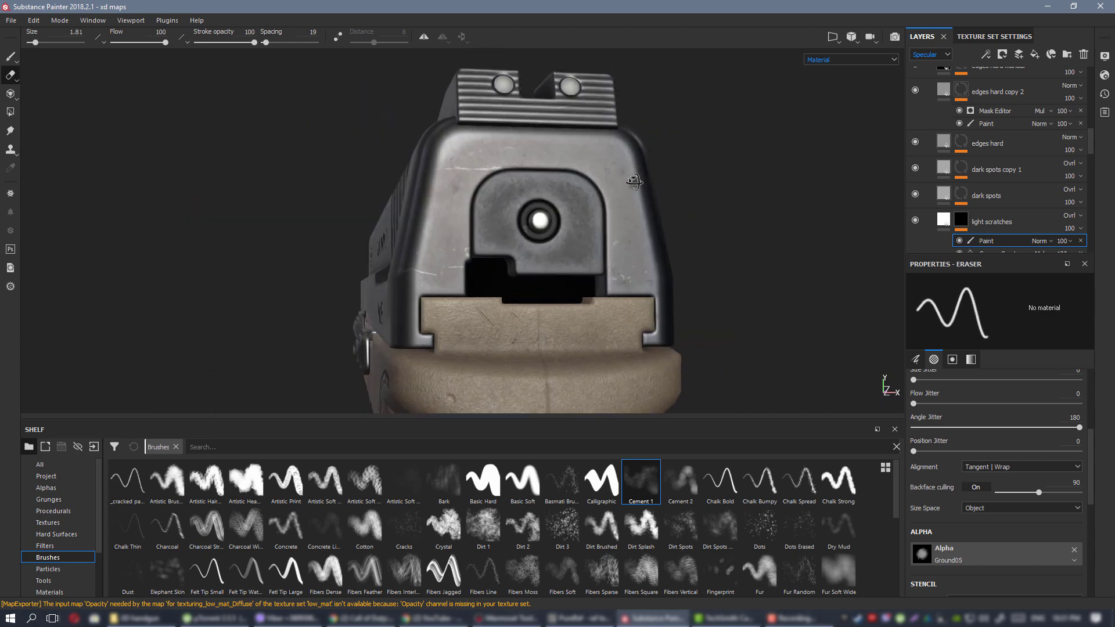
pyautogui.keyDown('alt'); pyautogui.moveTo(634, 130); pyautogui.dragTo(440, 194, button='right'); pyautogui.keyUp('alt')
pyautogui.scroll(4, 489, 201)
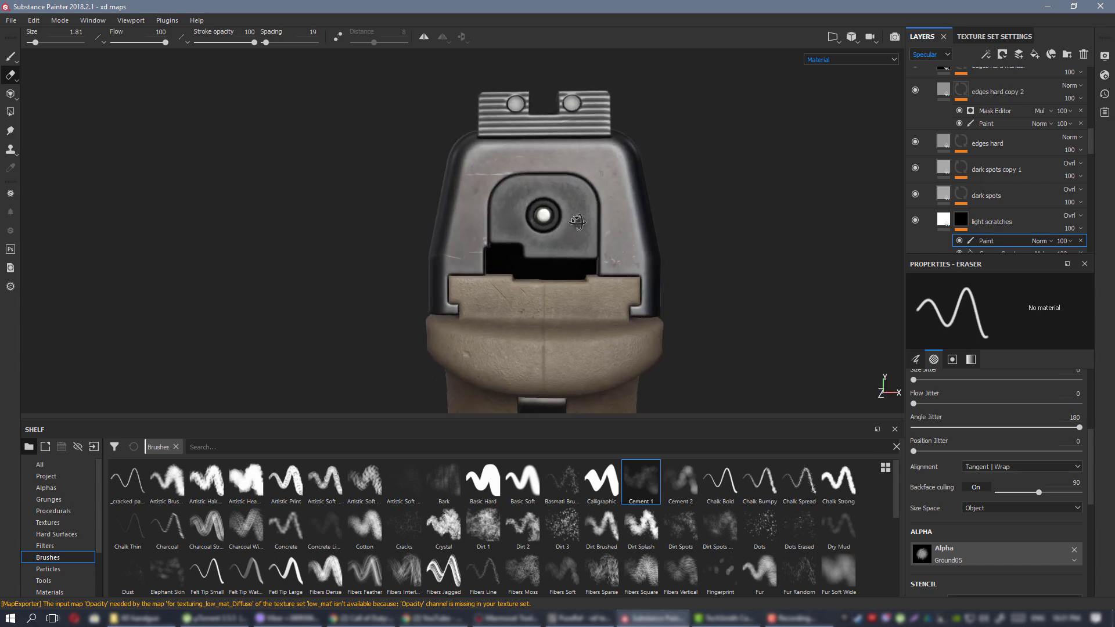
pyautogui.keyDown('alt'); pyautogui.moveTo(574, 221); pyautogui.dragTo(577, 222); pyautogui.keyUp('alt')
pyautogui.scroll(-2, 578, 222)
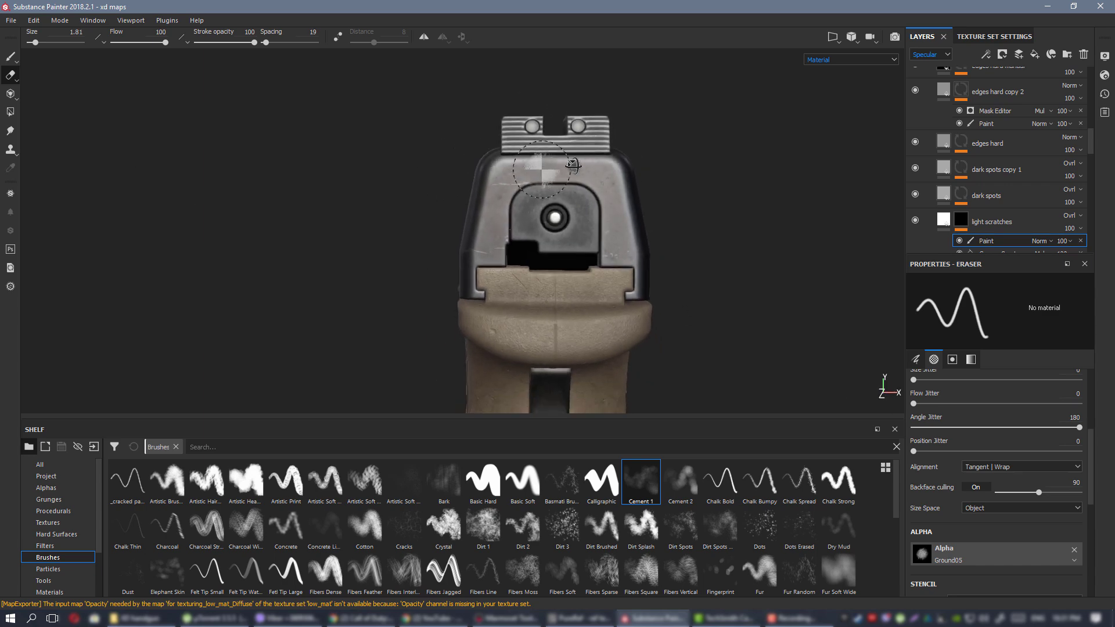
pyautogui.keyDown('alt'); pyautogui.moveTo(569, 169); pyautogui.dragTo(589, 174); pyautogui.keyUp('alt')
pyautogui.scroll(4, 590, 174)
pyautogui.press('c')
pyautogui.keyDown('alt'); pyautogui.moveTo(645, 215); pyautogui.dragTo(667, 220); pyautogui.keyUp('alt')
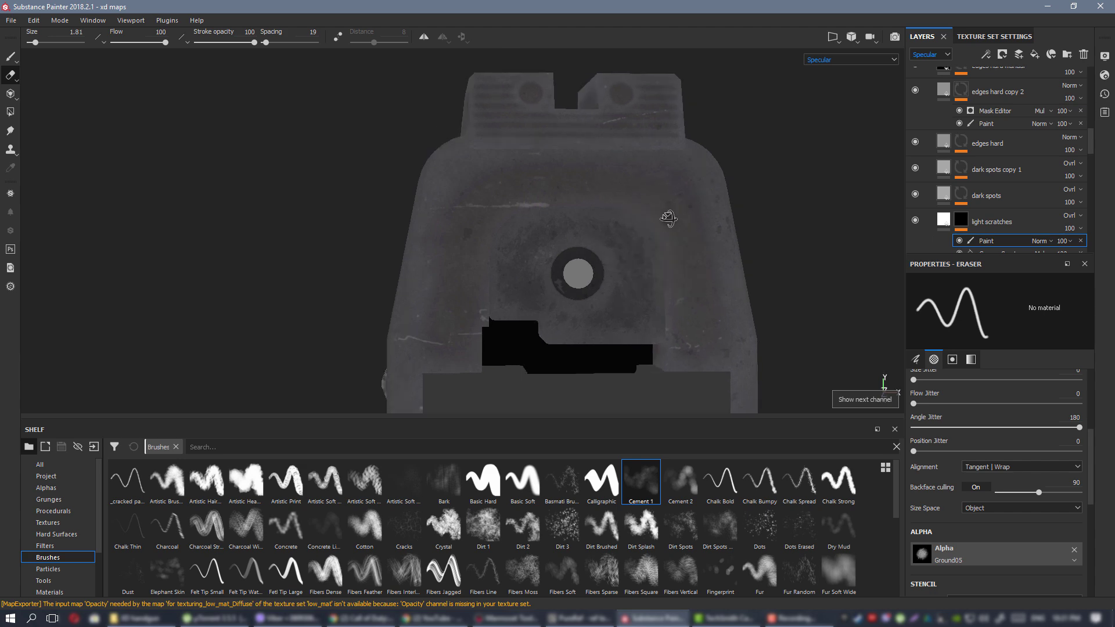
pyautogui.press('m')
# Examine the pistol's whole rear from a distance and browse back up to the edge and glossy scratches layers.
pyautogui.keyDown('alt'); pyautogui.moveTo(684, 299); pyautogui.dragTo(323, 164, button='right'); pyautogui.keyUp('alt')
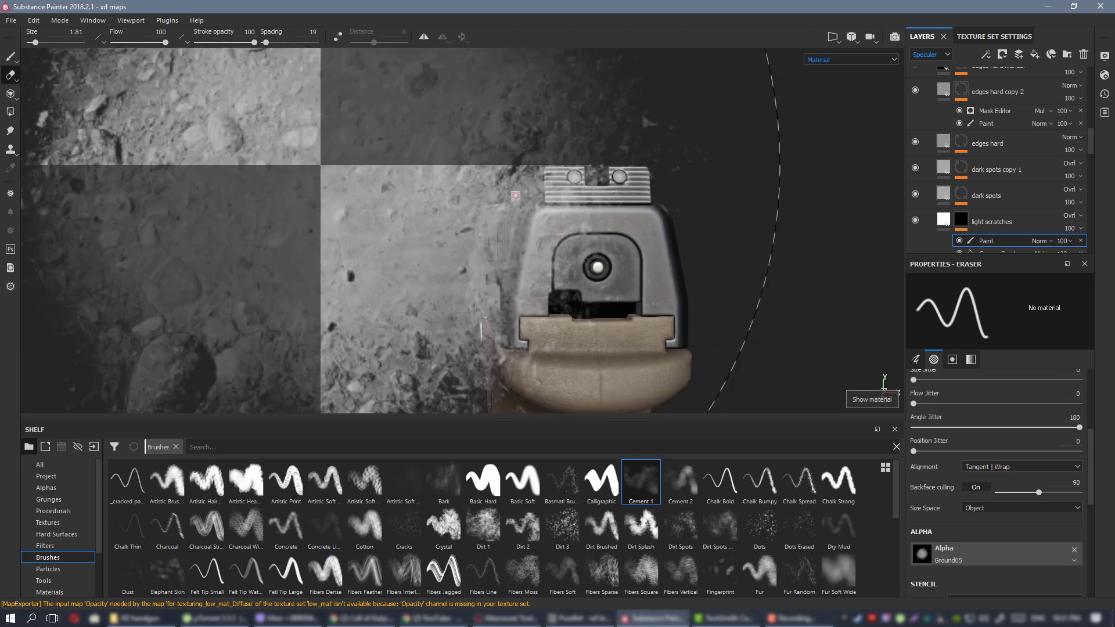
pyautogui.keyDown('alt'); pyautogui.moveTo(323, 164); pyautogui.dragTo(276, 117, button='middle'); pyautogui.keyUp('alt')
pyautogui.keyDown('alt'); pyautogui.moveTo(276, 117); pyautogui.dragTo(261, 119); pyautogui.keyUp('alt')
pyautogui.keyDown('alt'); pyautogui.moveTo(262, 119); pyautogui.dragTo(139, 144, button='right'); pyautogui.keyUp('alt')
pyautogui.keyDown('alt'); pyautogui.moveTo(572, 198); pyautogui.dragTo(616, 213); pyautogui.keyUp('alt')
pyautogui.keyDown('alt'); pyautogui.moveTo(616, 213); pyautogui.dragTo(743, 232, button='right'); pyautogui.keyUp('alt')
pyautogui.keyDown('alt'); pyautogui.moveTo(743, 232); pyautogui.dragTo(732, 230); pyautogui.keyUp('alt')
pyautogui.scroll(6, 1032, 174)
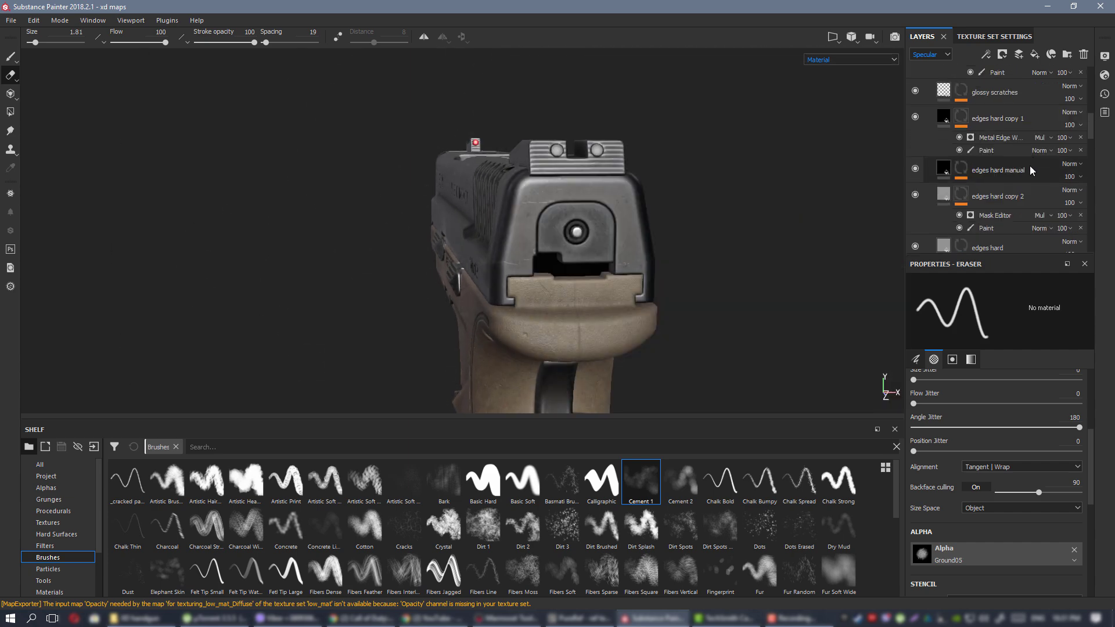
# Examine the slide's rear face, plate and firing pin from several angles and distances.
pyautogui.scroll(1, 1030, 179)
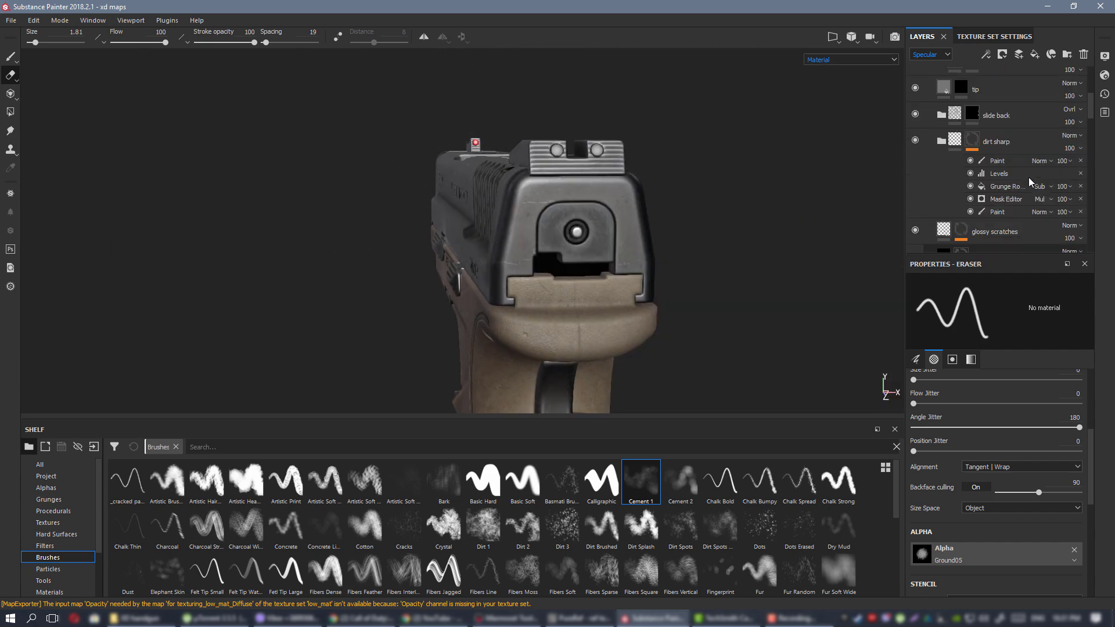
pyautogui.keyDown('alt'); pyautogui.moveTo(598, 206); pyautogui.dragTo(510, 203); pyautogui.keyUp('alt')
pyautogui.keyDown('alt'); pyautogui.moveTo(511, 203); pyautogui.dragTo(325, 174, button='right'); pyautogui.keyUp('alt')
pyautogui.moveTo(572, 214)
pyautogui.keyDown('alt'); pyautogui.mouseDown()
pyautogui.moveTo(488, 217)
pyautogui.moveTo(564, 215)
pyautogui.mouseUp(); pyautogui.keyUp('alt')
pyautogui.keyDown('alt'); pyautogui.moveTo(564, 215); pyautogui.dragTo(859, 386, button='right'); pyautogui.keyUp('alt')
pyautogui.keyDown('alt'); pyautogui.moveTo(616, 227); pyautogui.dragTo(552, 224); pyautogui.keyUp('alt')
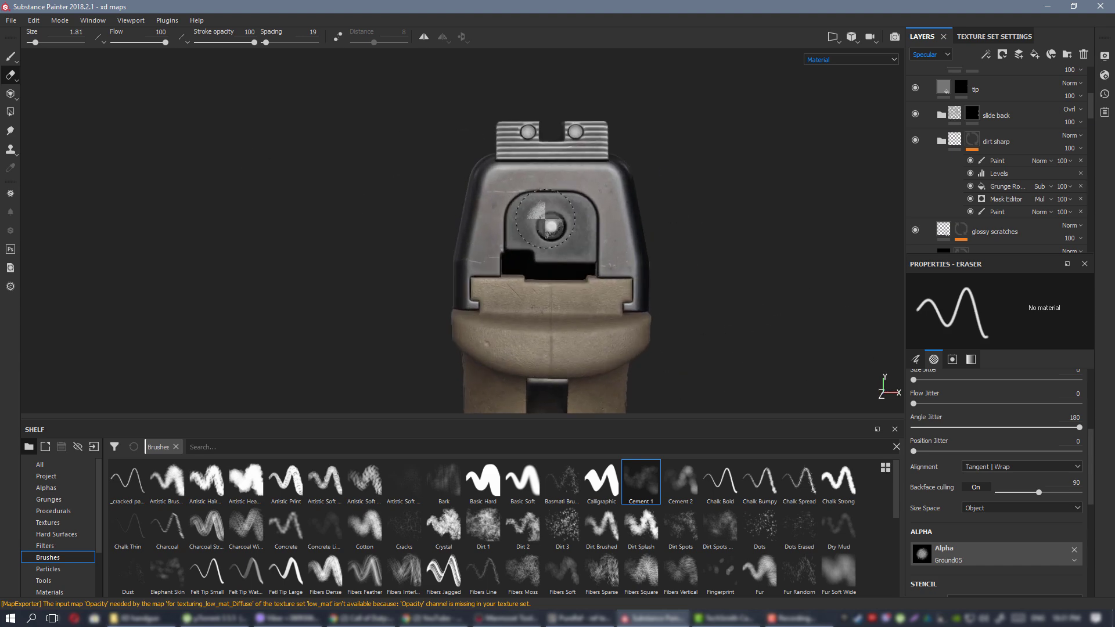
pyautogui.keyDown('alt'); pyautogui.moveTo(552, 224); pyautogui.dragTo(612, 245, button='right'); pyautogui.keyUp('alt')
pyautogui.keyDown('alt'); pyautogui.moveTo(552, 225); pyautogui.dragTo(579, 249); pyautogui.keyUp('alt')
pyautogui.keyDown('alt'); pyautogui.moveTo(578, 190); pyautogui.dragTo(553, 179); pyautogui.keyUp('alt')
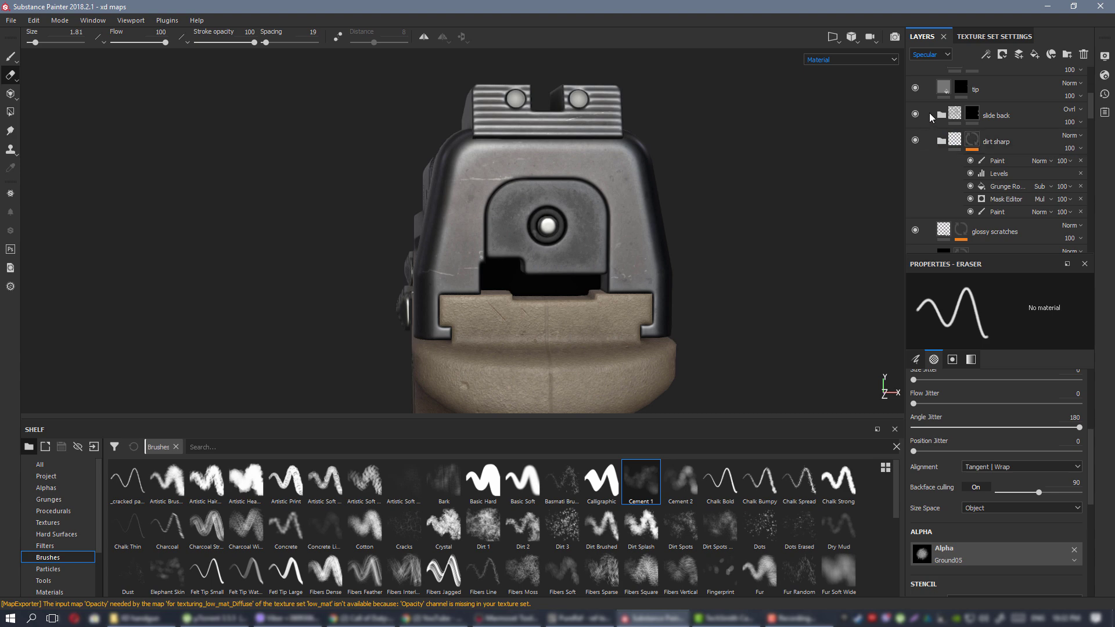
# Add a new fill layer above the tip layer and give it a black mask.
pyautogui.click(998, 116)
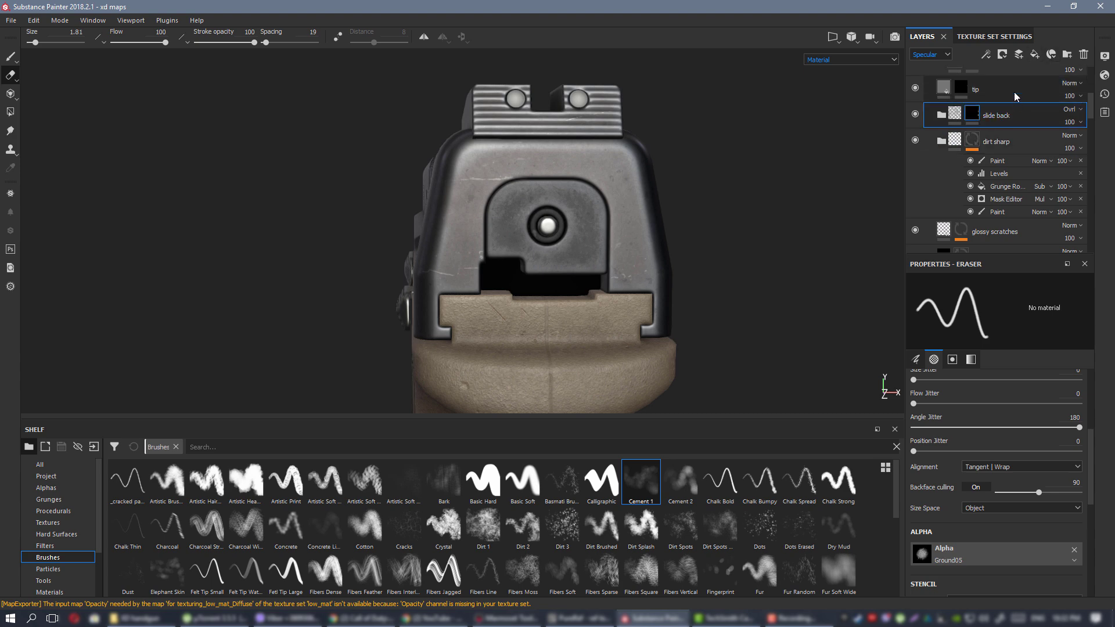
pyautogui.click(1041, 92)
pyautogui.scroll(1, 1057, 102)
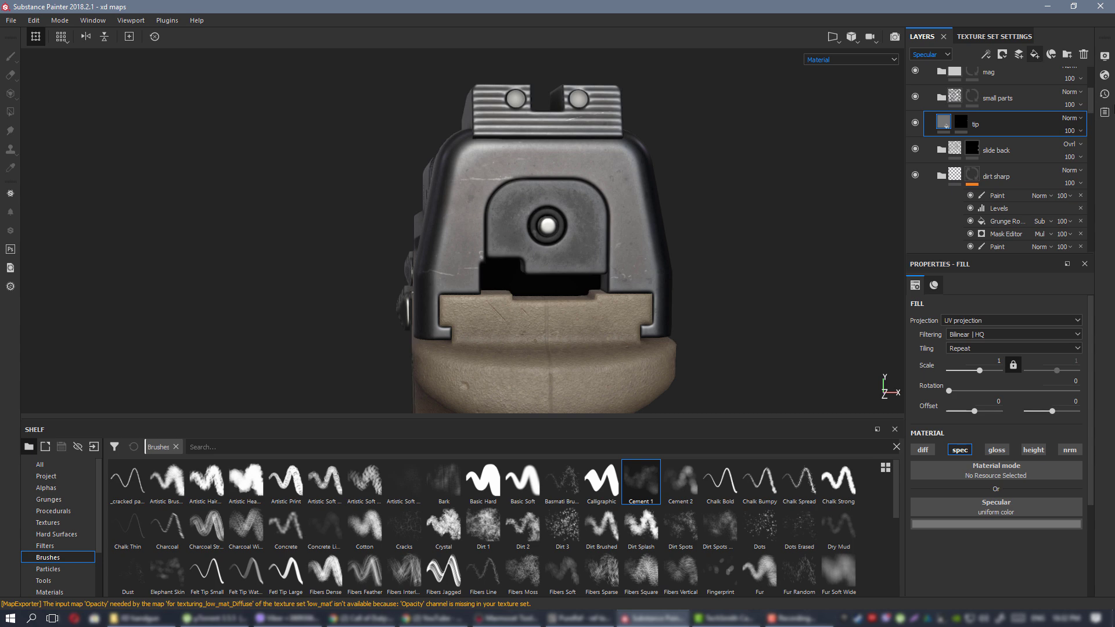
pyautogui.click(1034, 54)
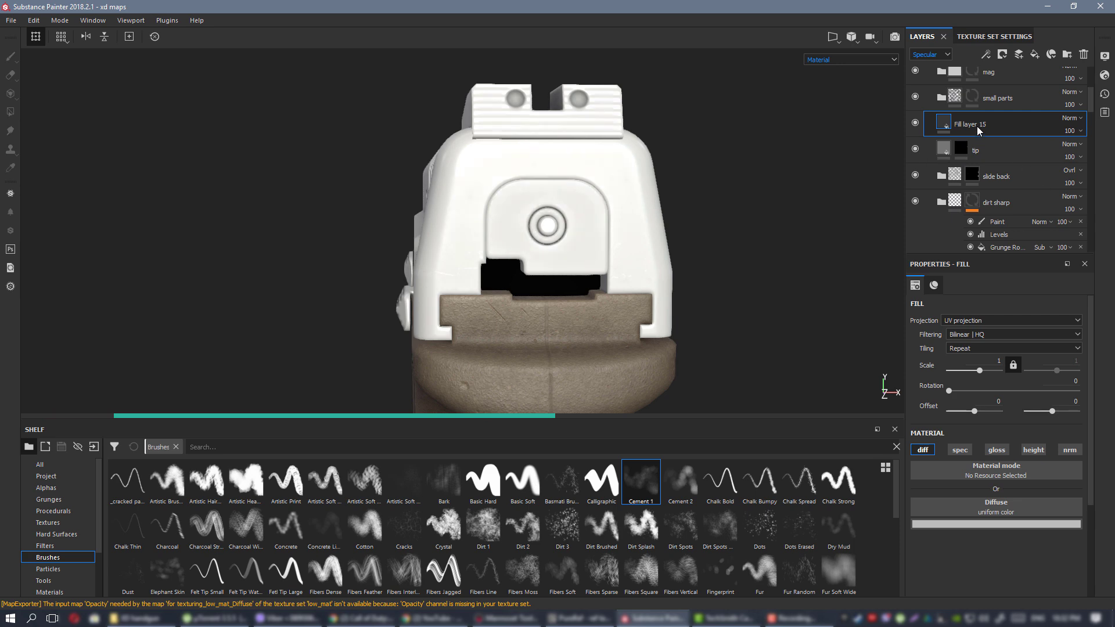
pyautogui.rightClick(959, 125)
pyautogui.click(992, 144)
# Add a Mask Editor generator to the new fill layer's mask and raise its curvature opacity to 1.
pyautogui.rightClick(961, 122)
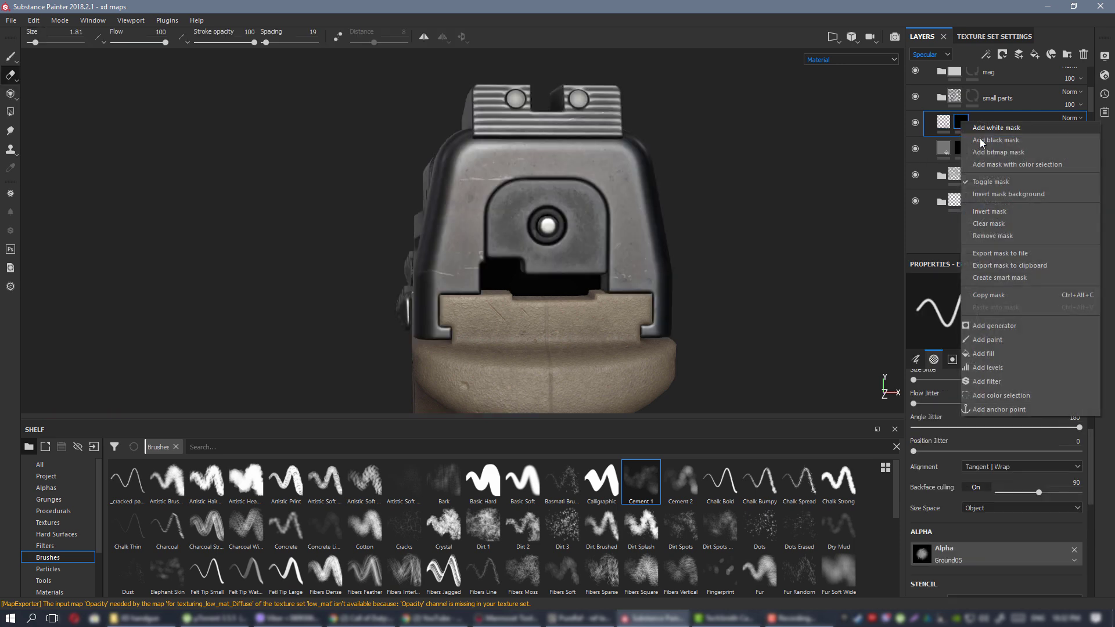
pyautogui.click(1011, 327)
pyautogui.click(1020, 302)
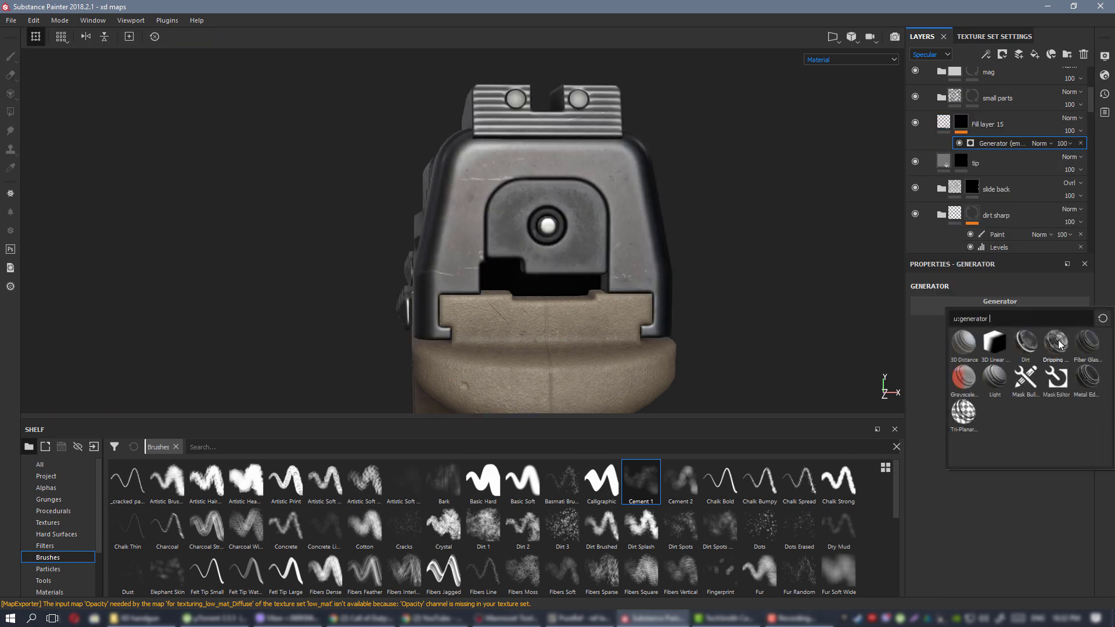
pyautogui.click(1055, 378)
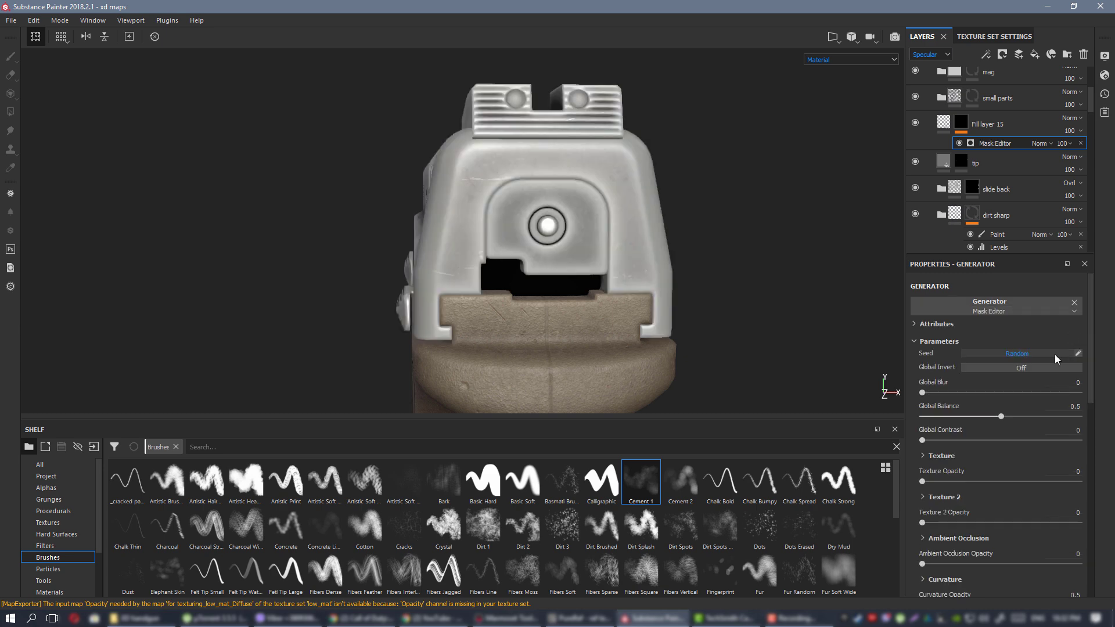
pyautogui.scroll(-2, 978, 500)
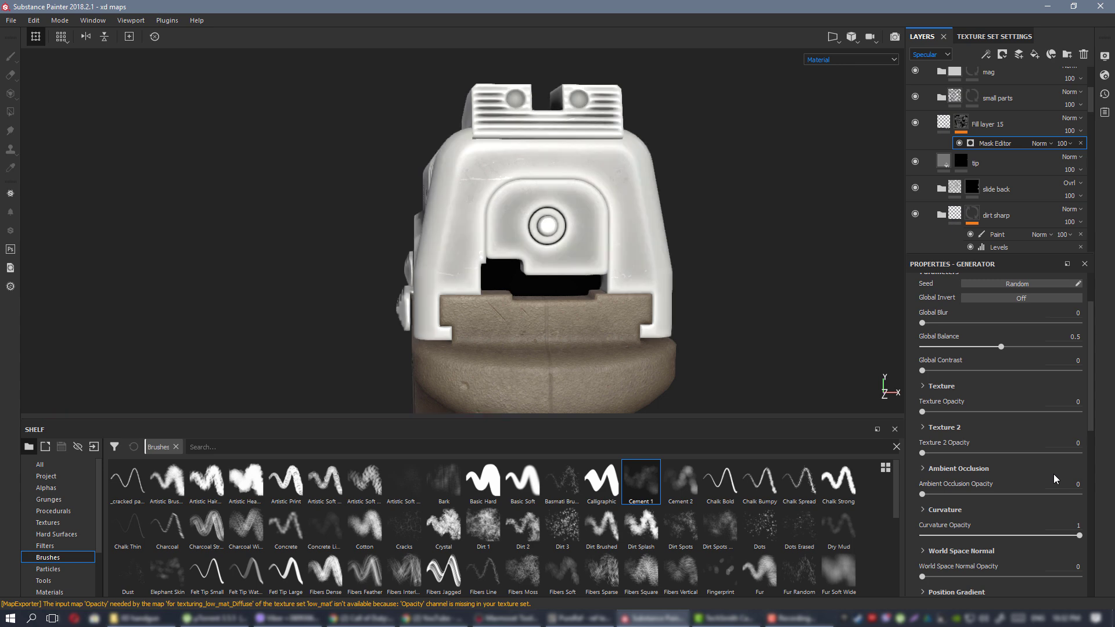
pyautogui.scroll(-2, 1011, 454)
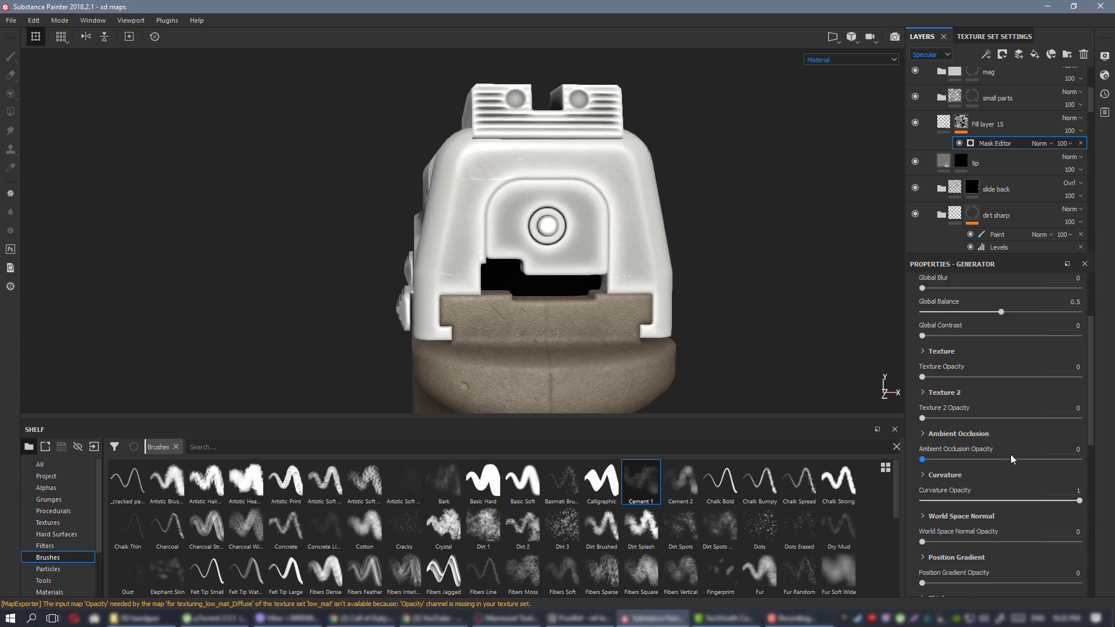
# Set the generator's curvature Fine value to 1 and try the curvature inversion on and off.
pyautogui.click(959, 441)
pyautogui.scroll(-1, 990, 453)
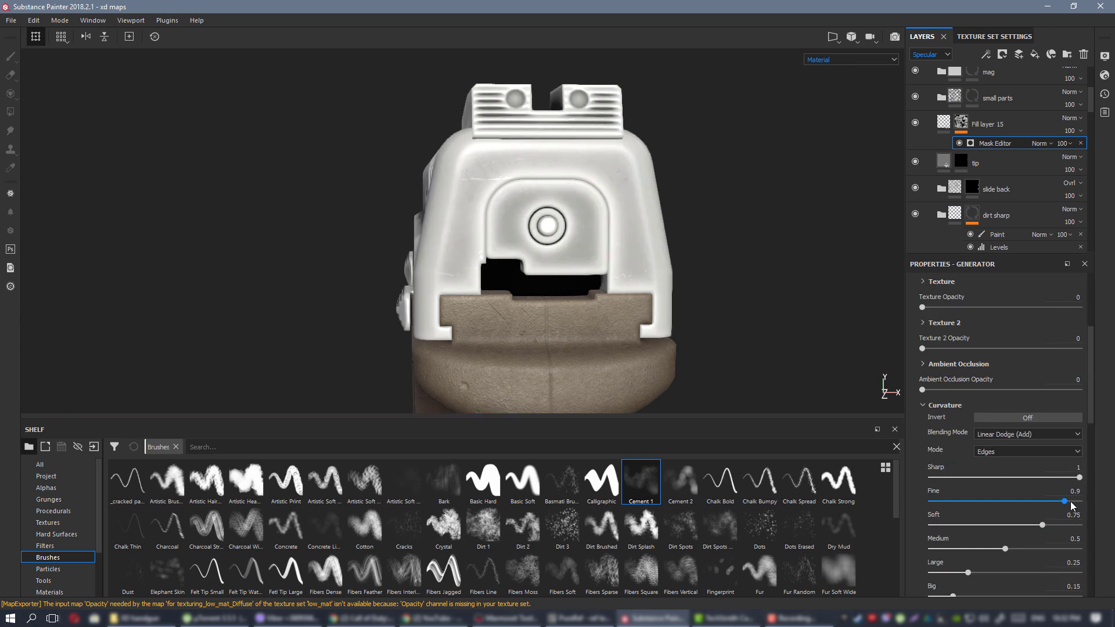
pyautogui.moveTo(1070, 500); pyautogui.dragTo(1097, 503)
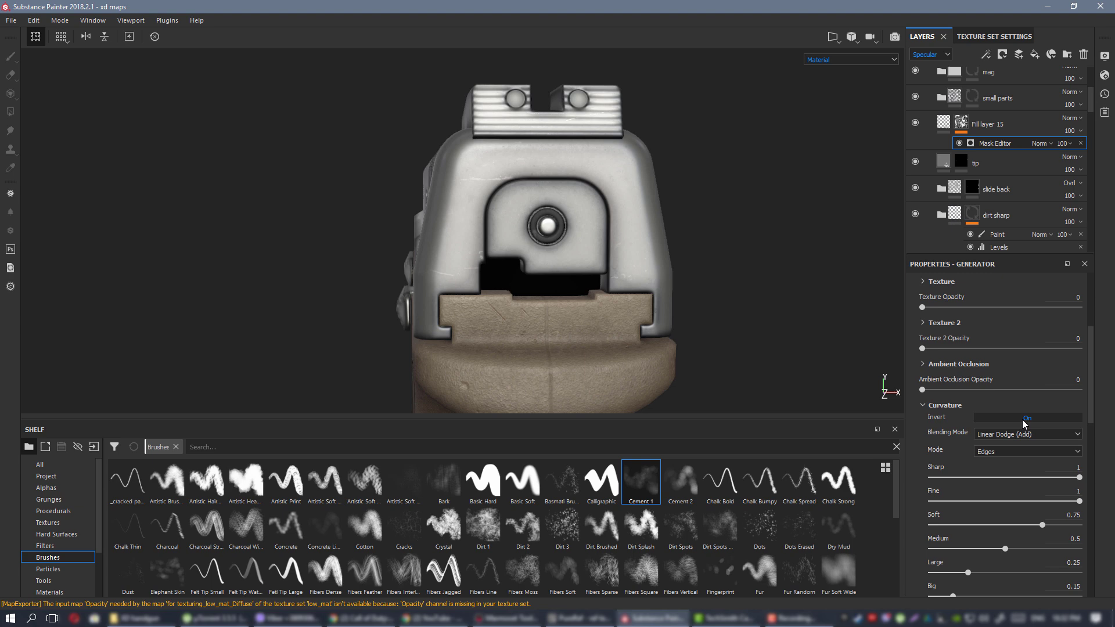
pyautogui.click(1024, 419)
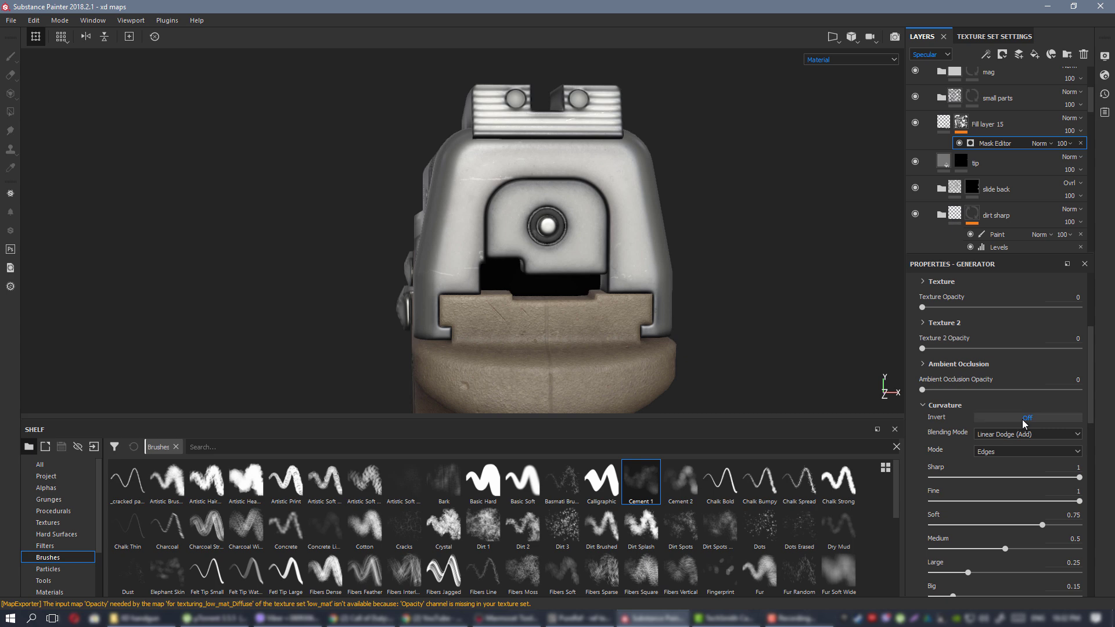
pyautogui.scroll(-1, 1004, 531)
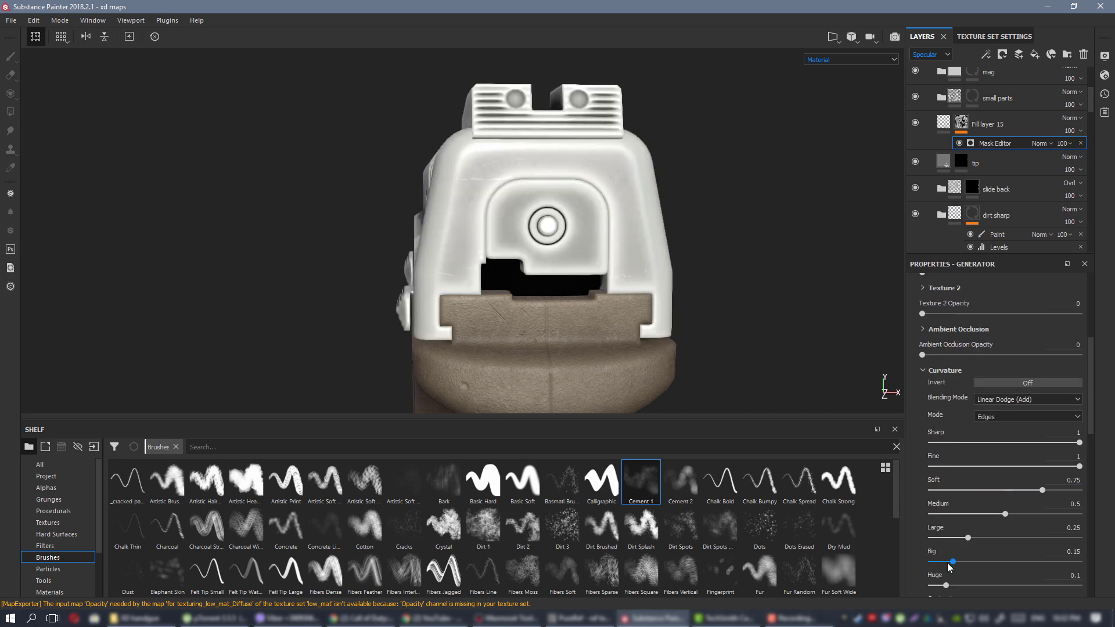
# Set the curvature's Soft to 1, Medium to 0.8, and Large, Big and Huge to 0.
pyautogui.moveTo(947, 562); pyautogui.dragTo(925, 537)
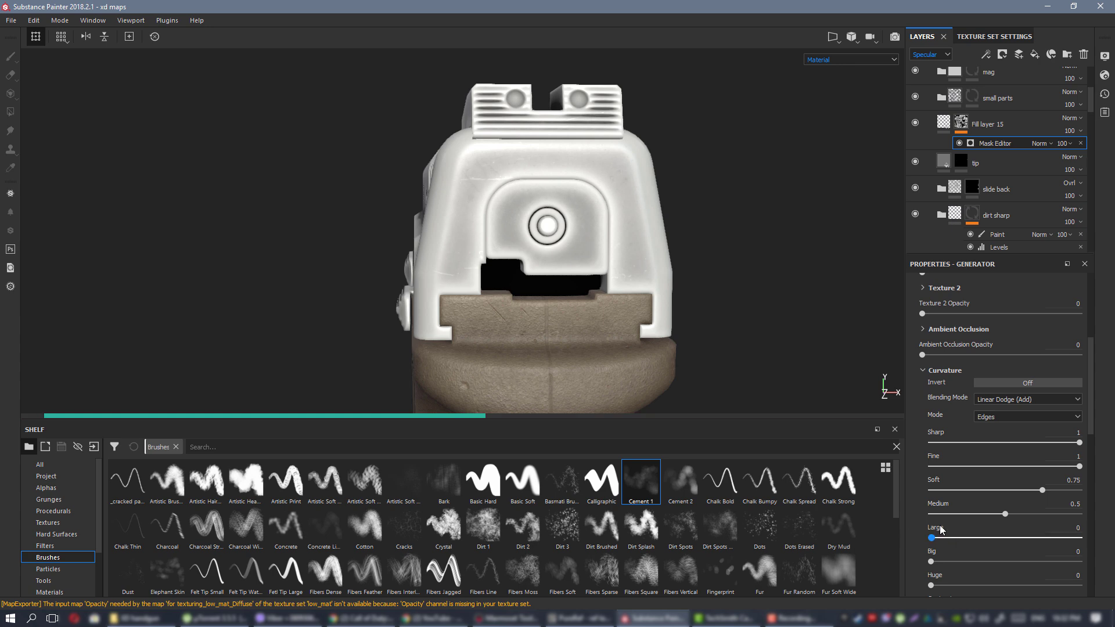
pyautogui.moveTo(977, 514); pyautogui.dragTo(925, 514)
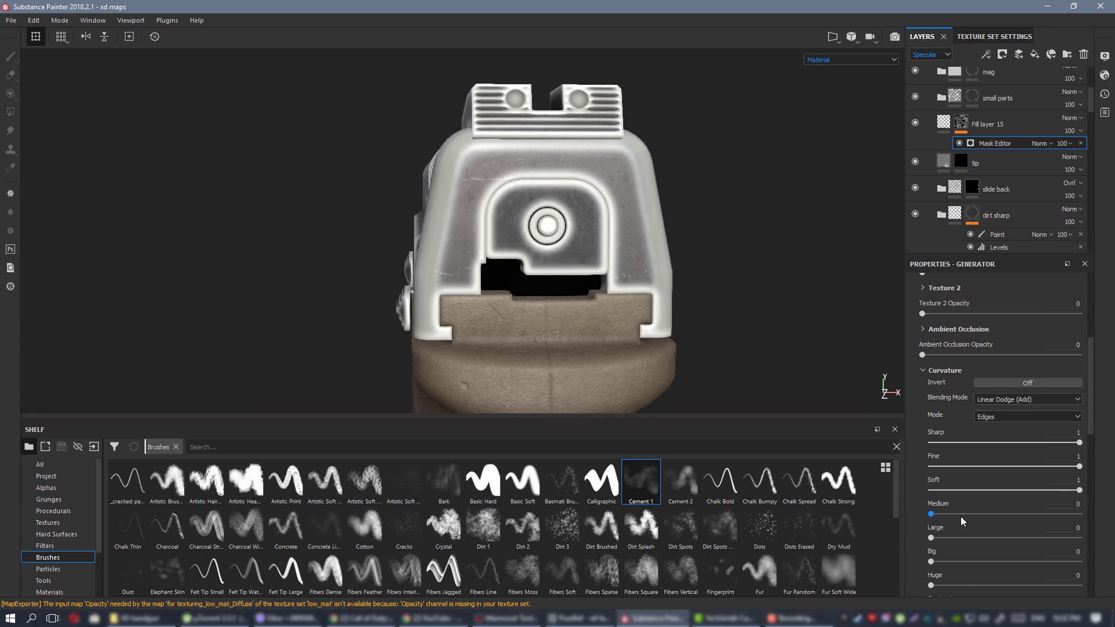
pyautogui.moveTo(1028, 511); pyautogui.dragTo(1050, 517)
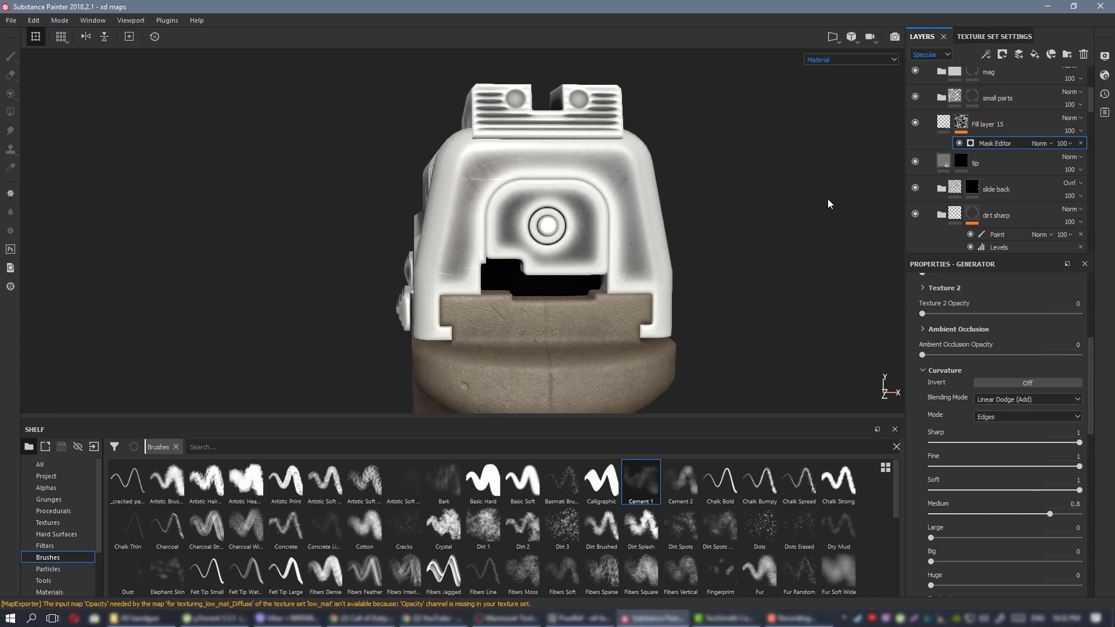
pyautogui.keyDown('alt'); pyautogui.moveTo(665, 184); pyautogui.dragTo(698, 228); pyautogui.keyUp('alt')
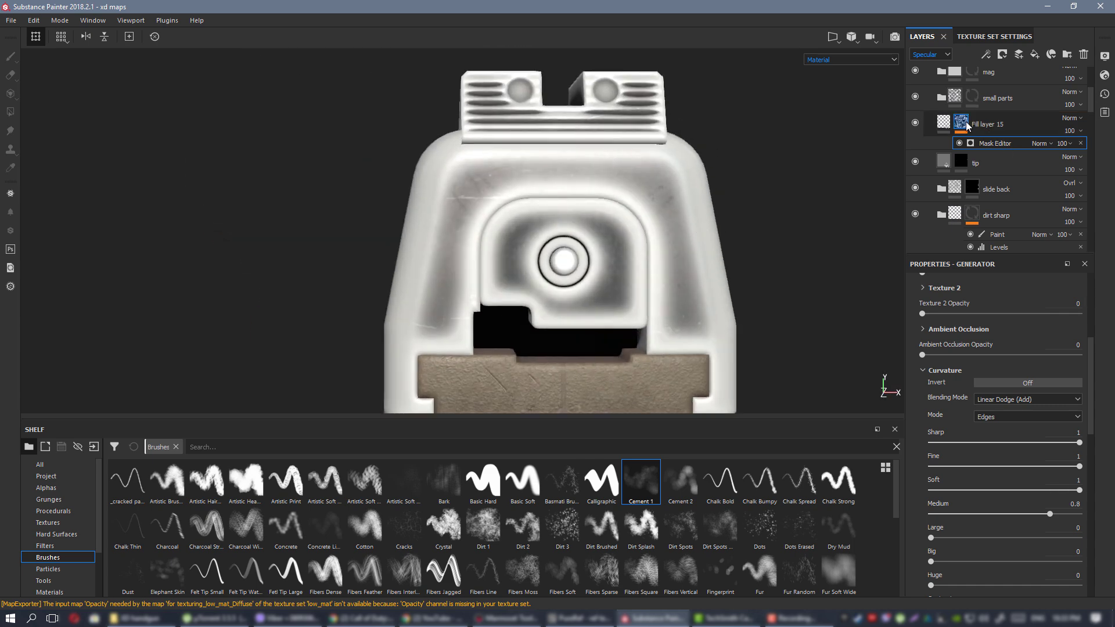
# Add a fill effect above the Mask Editor in the mask and load the White Noise procedural into it.
pyautogui.rightClick(967, 124)
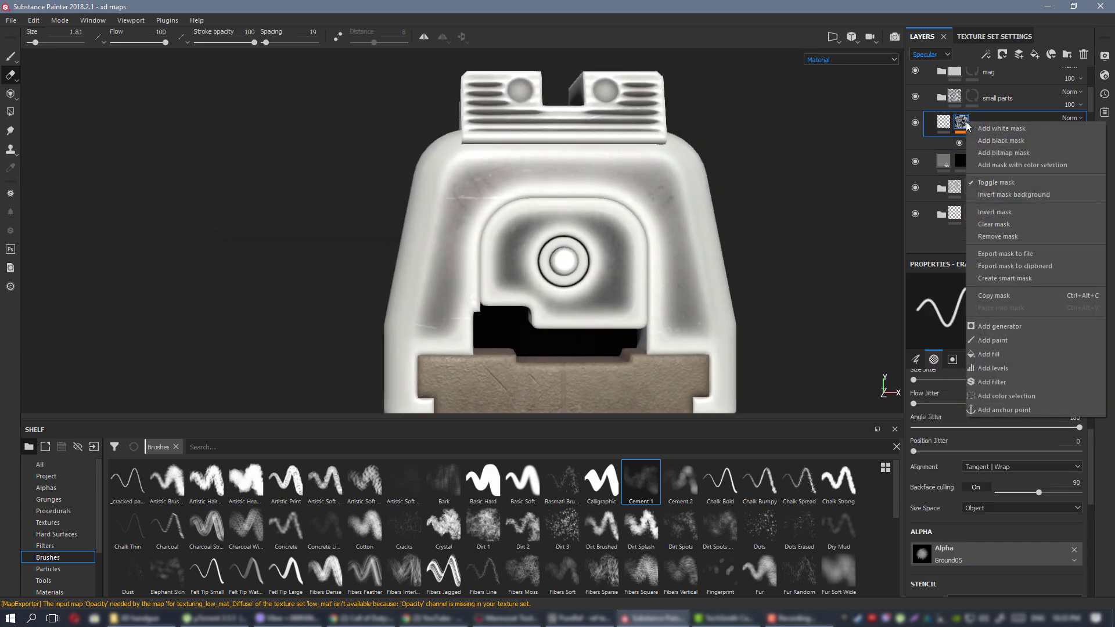
pyautogui.click(1026, 353)
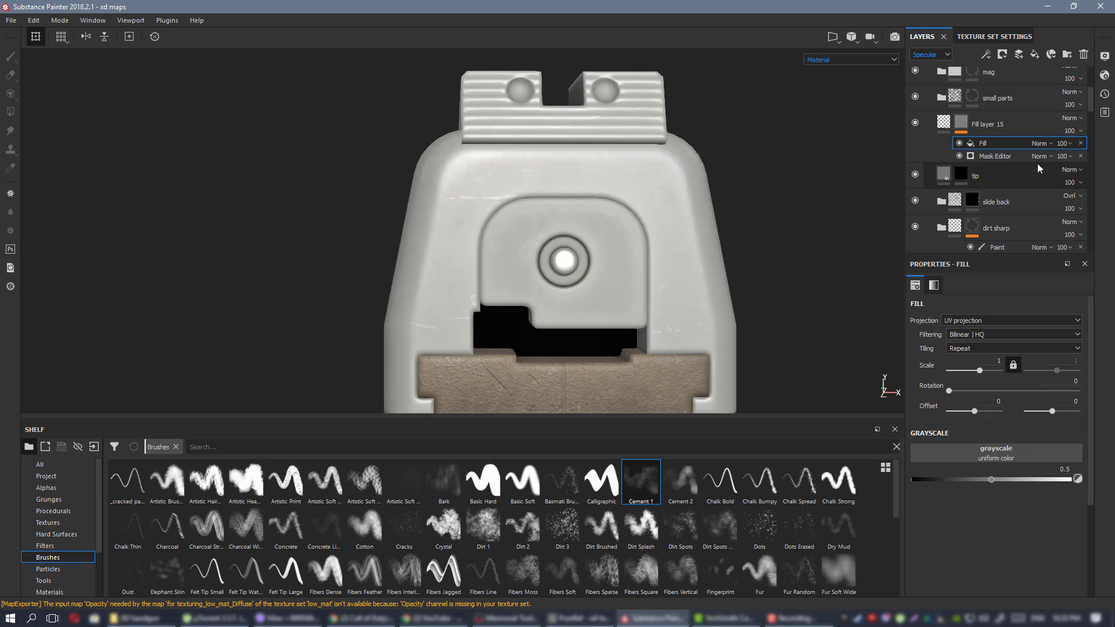
pyautogui.click(65, 490)
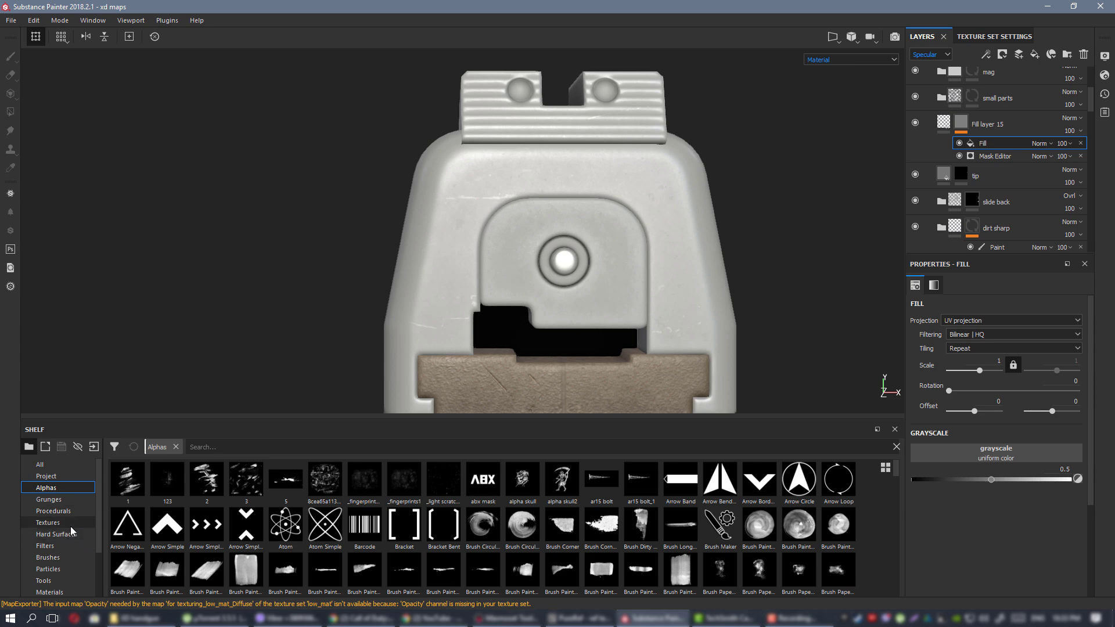
pyautogui.click(53, 511)
pyautogui.scroll(-10, 559, 490)
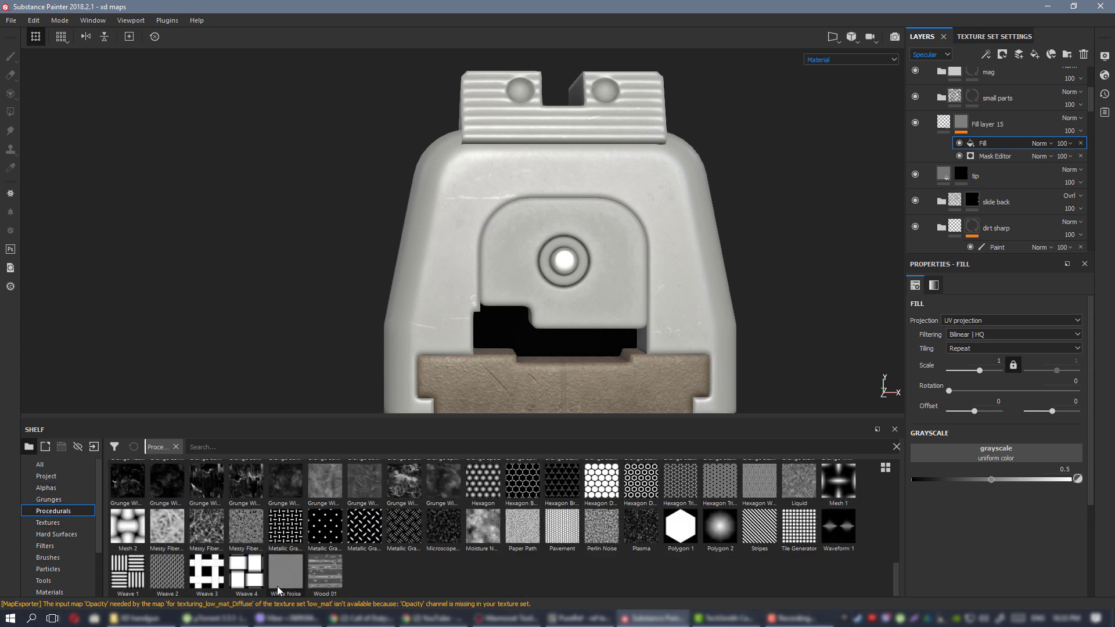
pyautogui.moveTo(277, 586); pyautogui.dragTo(942, 466)
pyautogui.moveTo(278, 576); pyautogui.dragTo(995, 455)
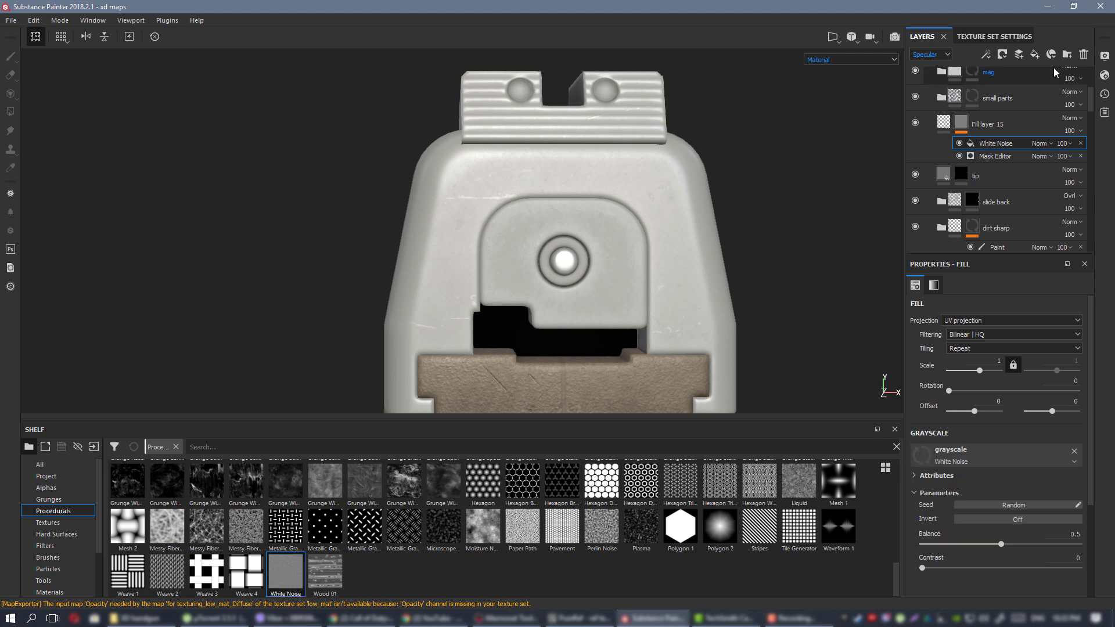
# Set the mask's noise fill to Subtract blending and check the effect on the slide's rear.
pyautogui.click(1046, 144)
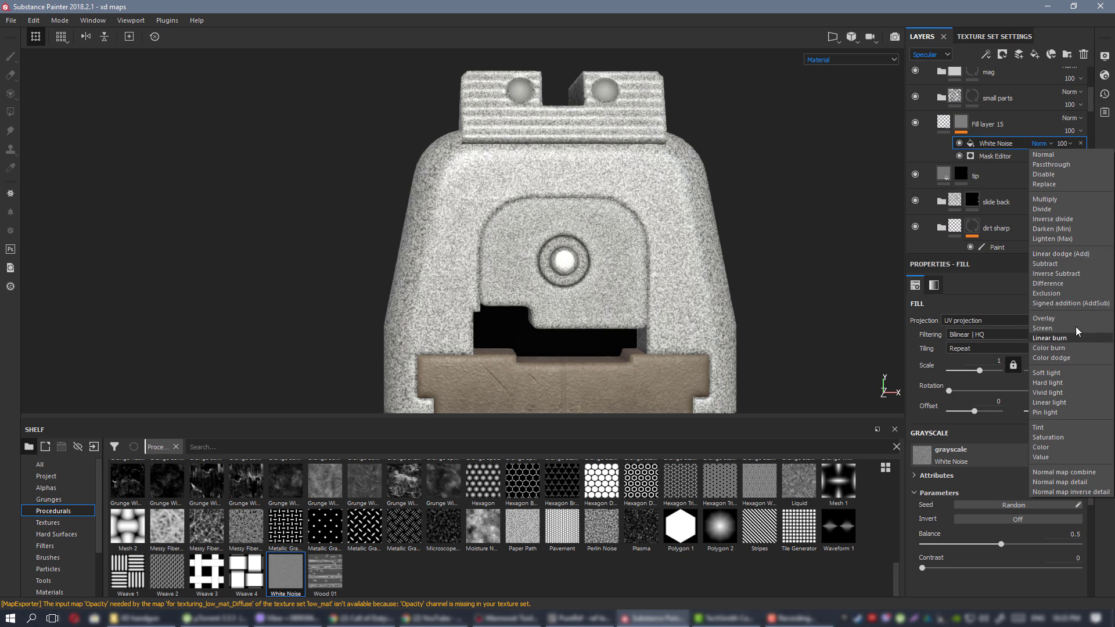
pyautogui.click(1060, 263)
pyautogui.keyDown('alt'); pyautogui.moveTo(796, 244); pyautogui.dragTo(739, 250); pyautogui.keyUp('alt')
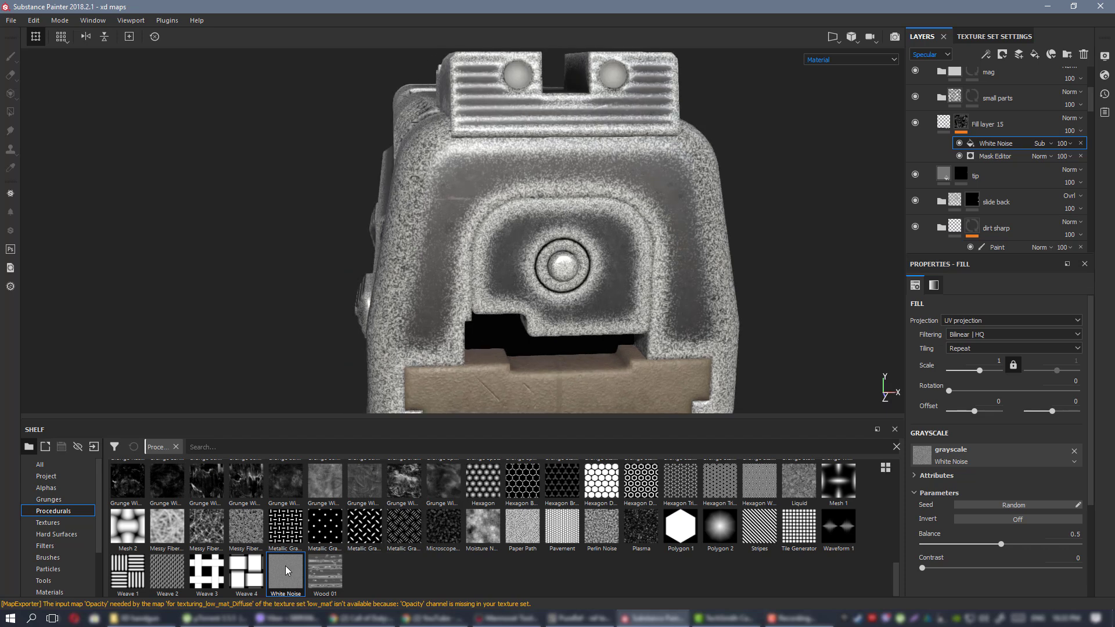
# Try the Moisture Noise and Grunge Rough Dirty procedurals as the mask fill's grayscale texture.
pyautogui.moveTo(494, 527)
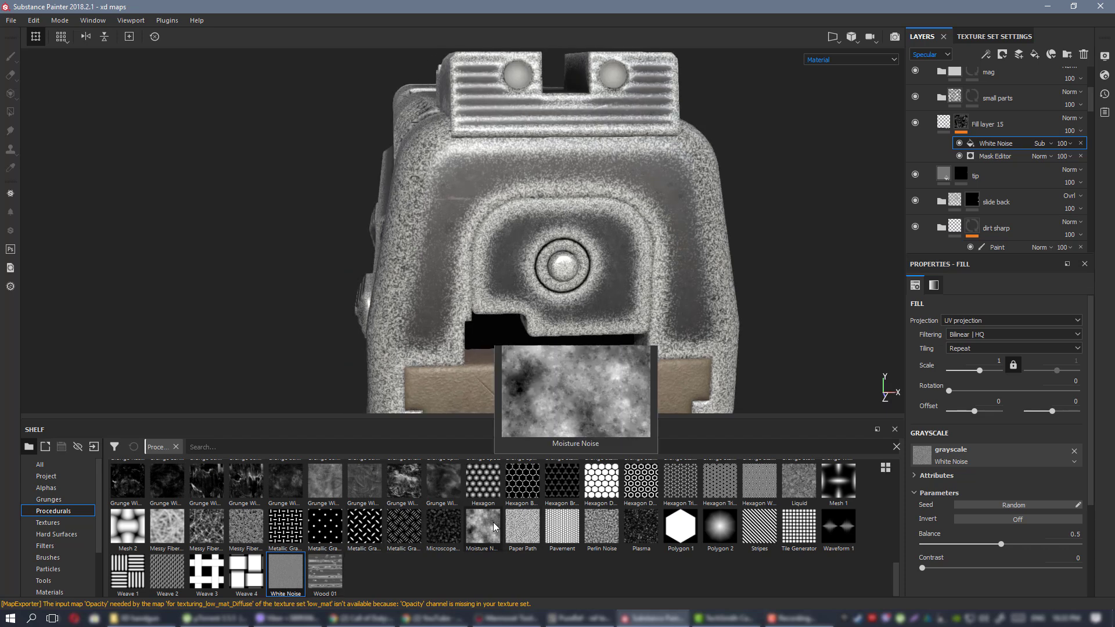
pyautogui.moveTo(493, 527); pyautogui.dragTo(973, 448)
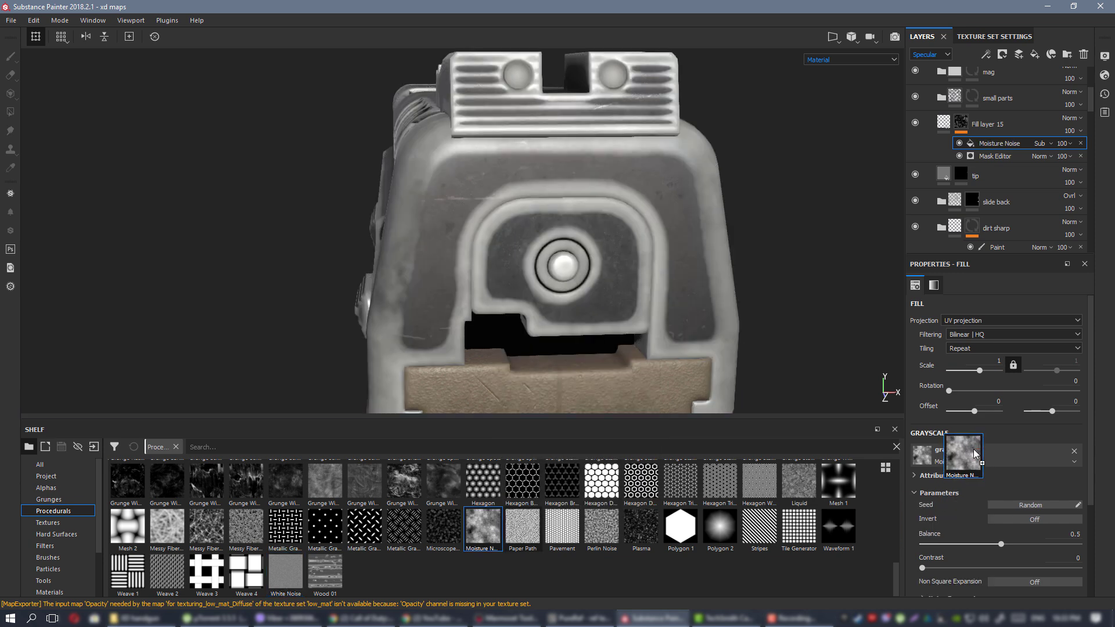
pyautogui.scroll(3, 718, 552)
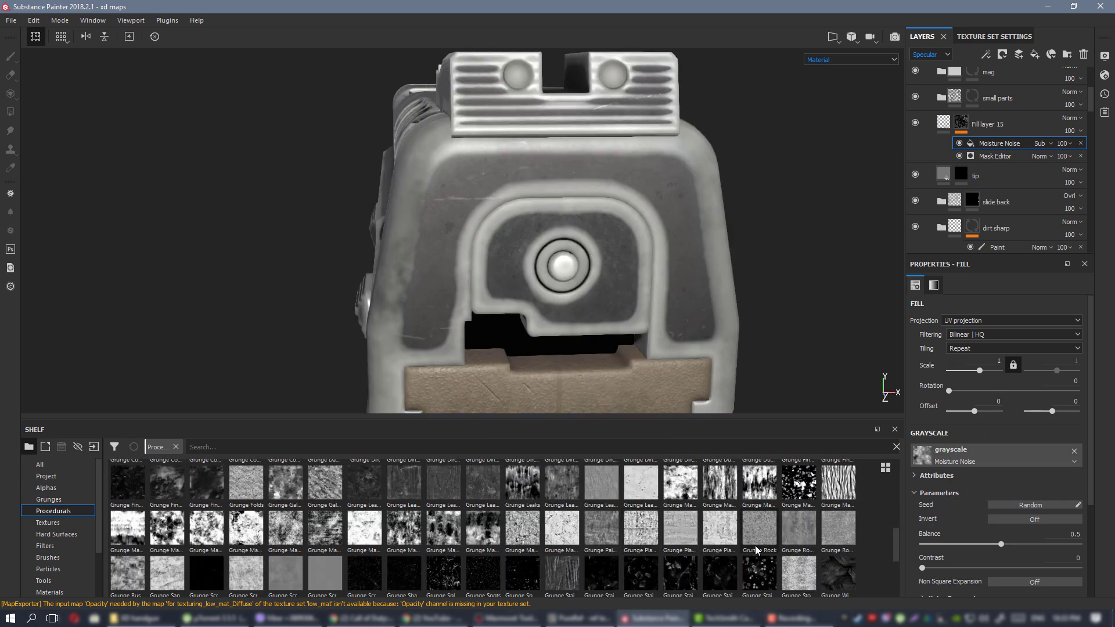
pyautogui.moveTo(812, 535)
pyautogui.moveTo(812, 535); pyautogui.dragTo(985, 455)
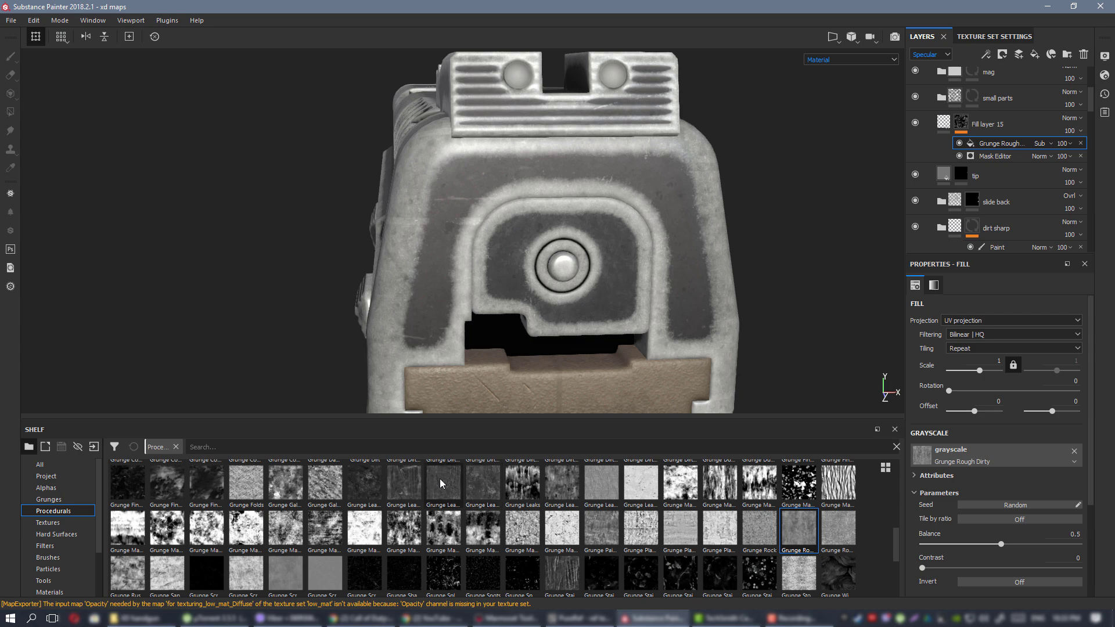
# Try the Grunge Leak Small procedural in the mask fill, with scale 5.43 and contrast 0.35.
pyautogui.moveTo(444, 485); pyautogui.dragTo(1021, 460)
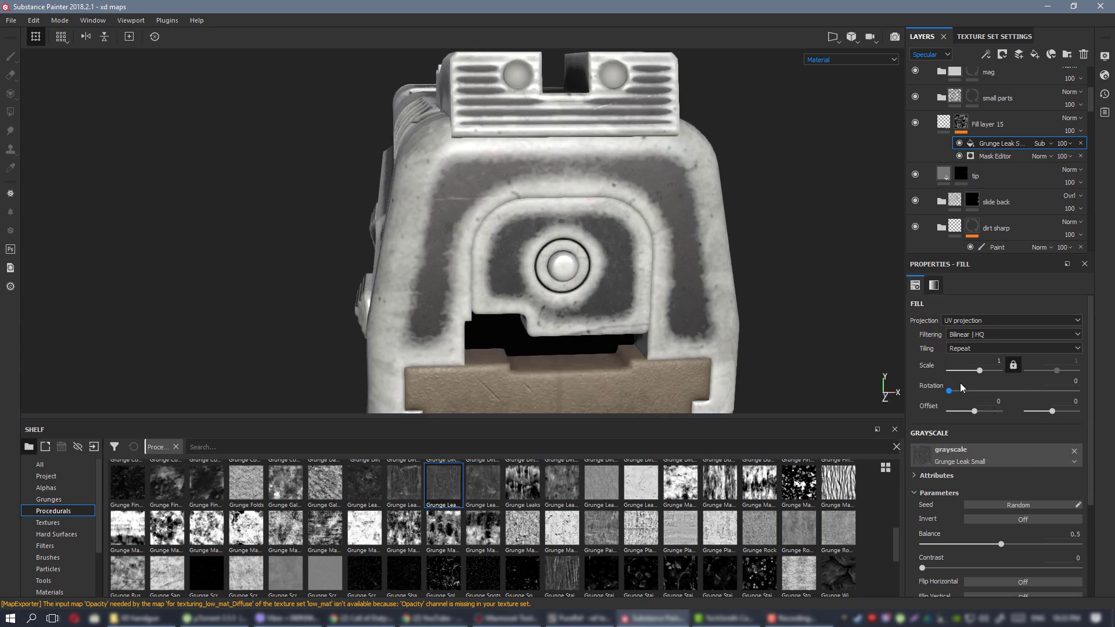
pyautogui.moveTo(983, 374); pyautogui.dragTo(985, 375)
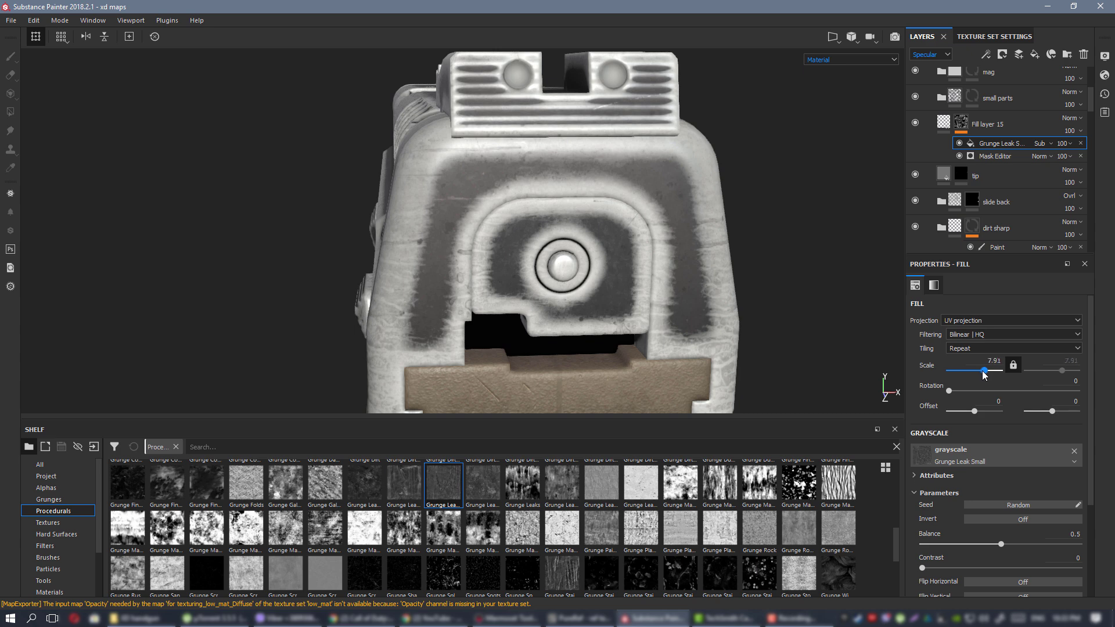
pyautogui.moveTo(984, 375); pyautogui.dragTo(983, 447)
pyautogui.click(980, 568)
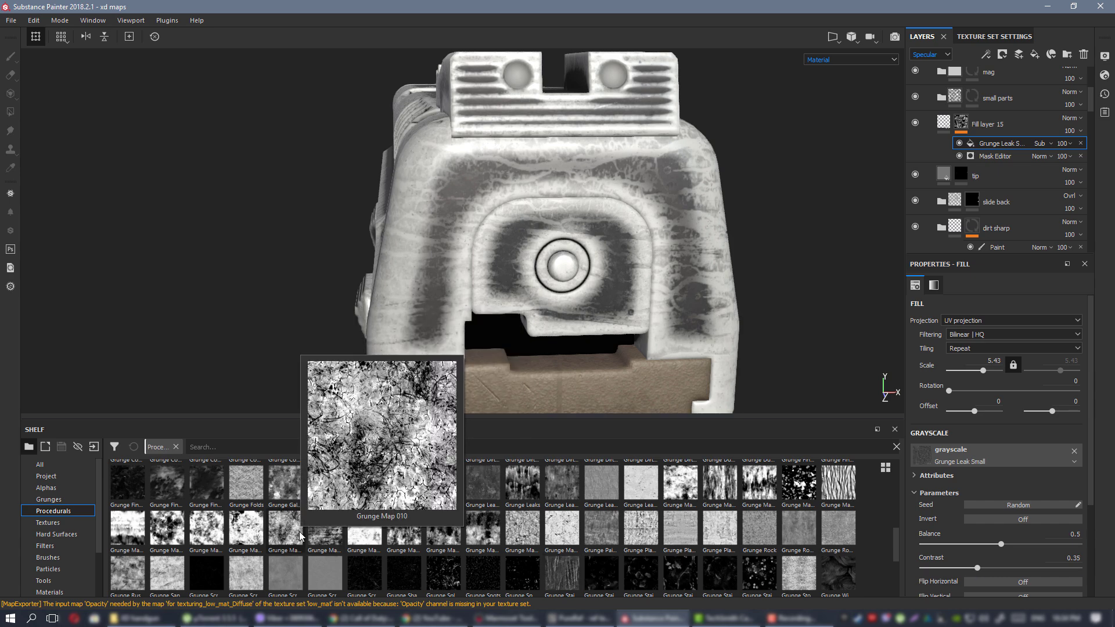
# Load the Grunge Map 009 procedural into the subtracting mask fill as its grayscale texture.
pyautogui.moveTo(340, 535)
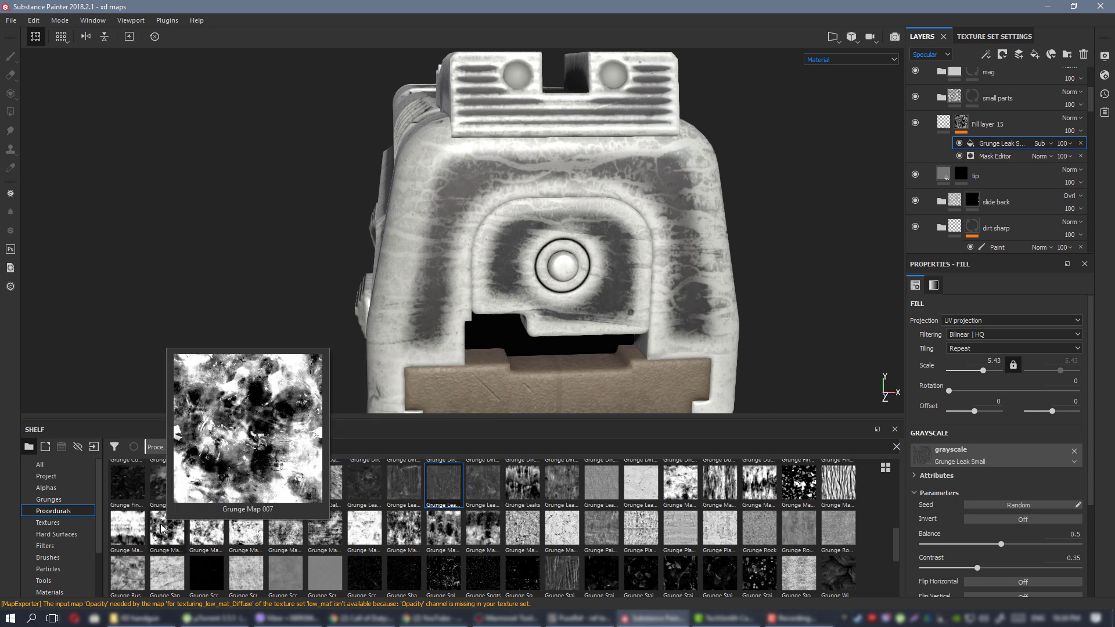
pyautogui.moveTo(214, 537)
pyautogui.moveTo(245, 529); pyautogui.dragTo(998, 467)
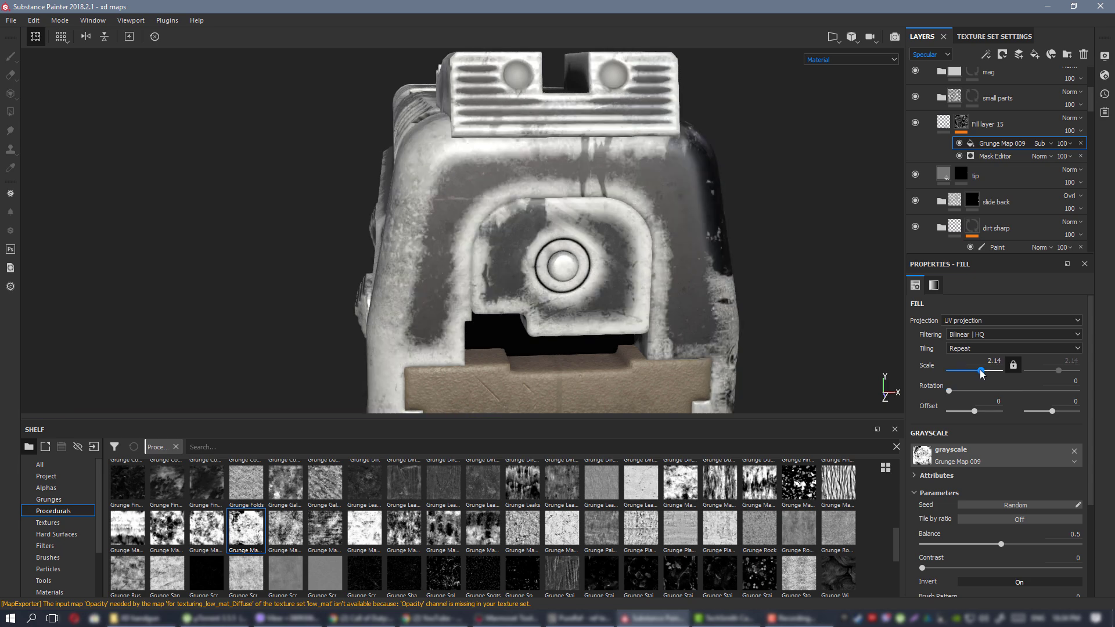
# Set the mask's Grunge Map 009 fill to scale 0.82 and contrast 0.24.
pyautogui.moveTo(980, 373); pyautogui.dragTo(980, 373)
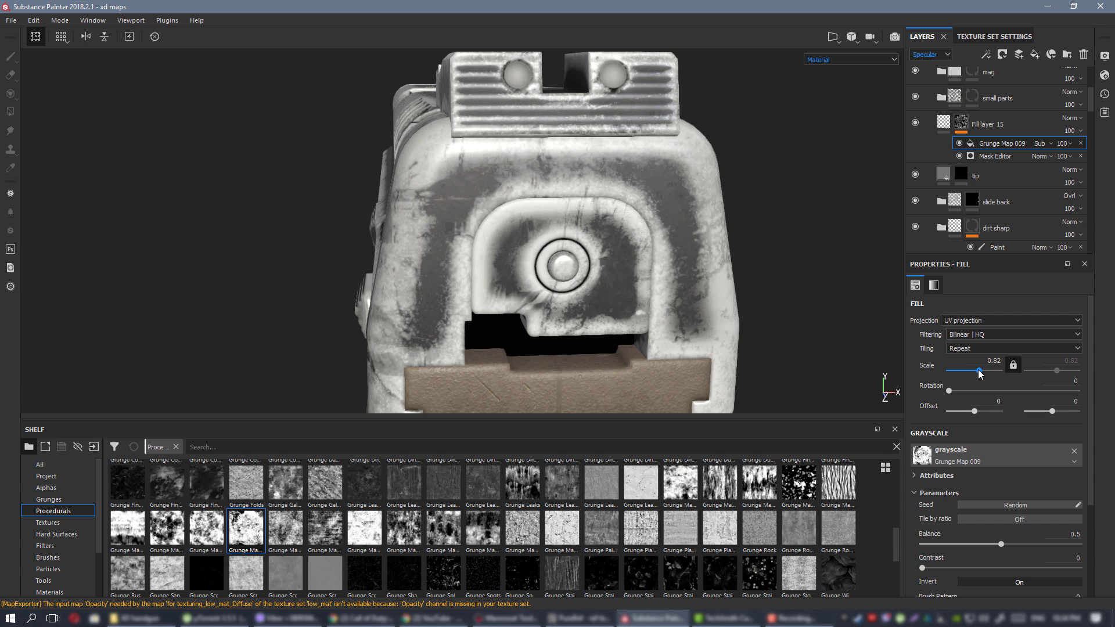
pyautogui.click(939, 567)
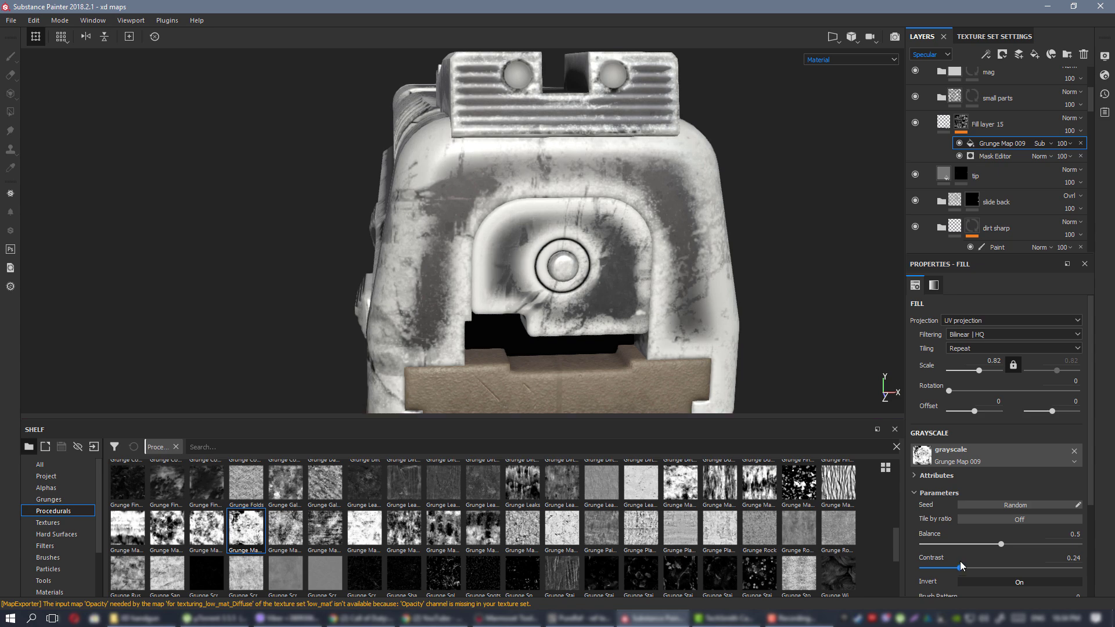
pyautogui.moveTo(635, 210)
pyautogui.keyDown('alt'); pyautogui.mouseDown()
pyautogui.moveTo(715, 221)
pyautogui.moveTo(778, 211)
pyautogui.mouseUp(); pyautogui.keyUp('alt')
# Add a paint effect to Fill layer 15's mask beneath the Mask Editor, and set the Mask Editor's blending to Multiply.
pyautogui.rightClick(962, 127)
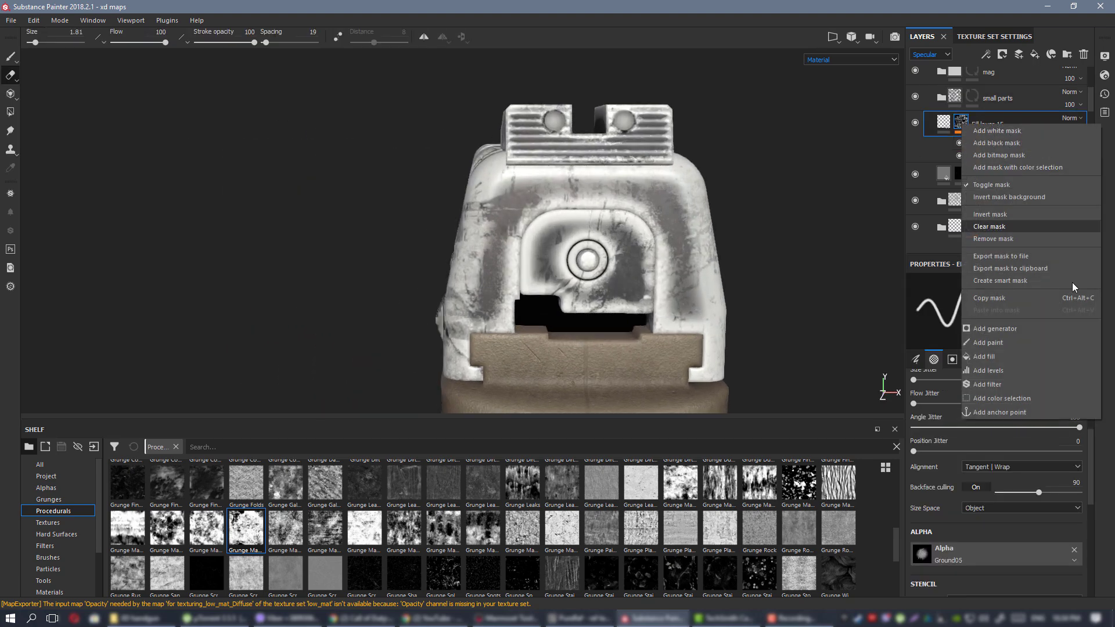
pyautogui.click(1012, 340)
pyautogui.moveTo(991, 143); pyautogui.dragTo(985, 173)
pyautogui.click(1038, 155)
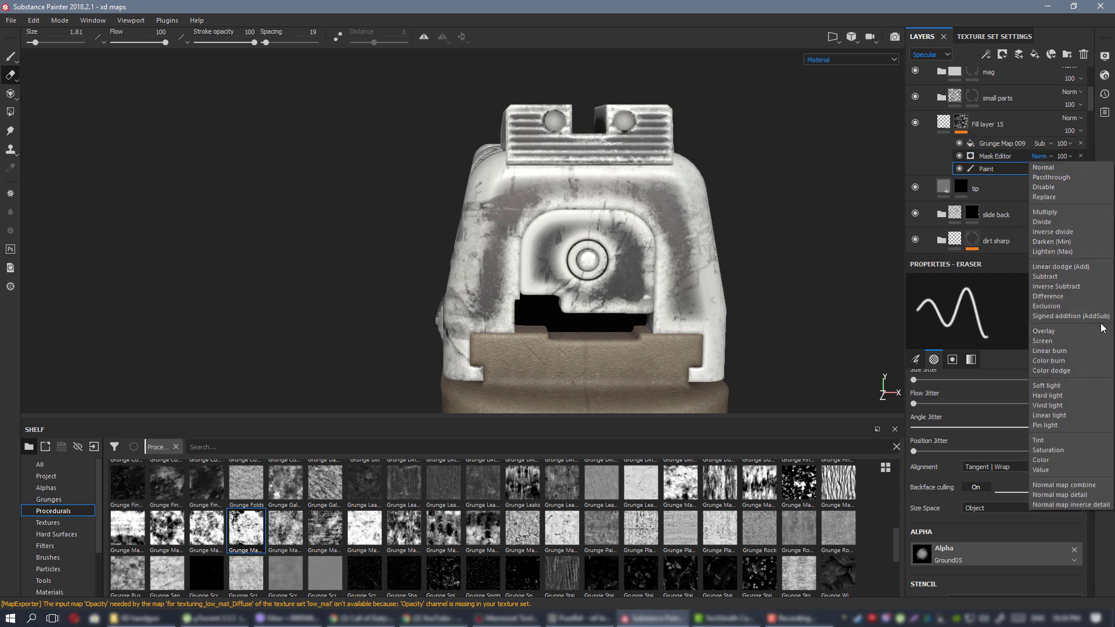
pyautogui.click(1062, 276)
pyautogui.click(1042, 158)
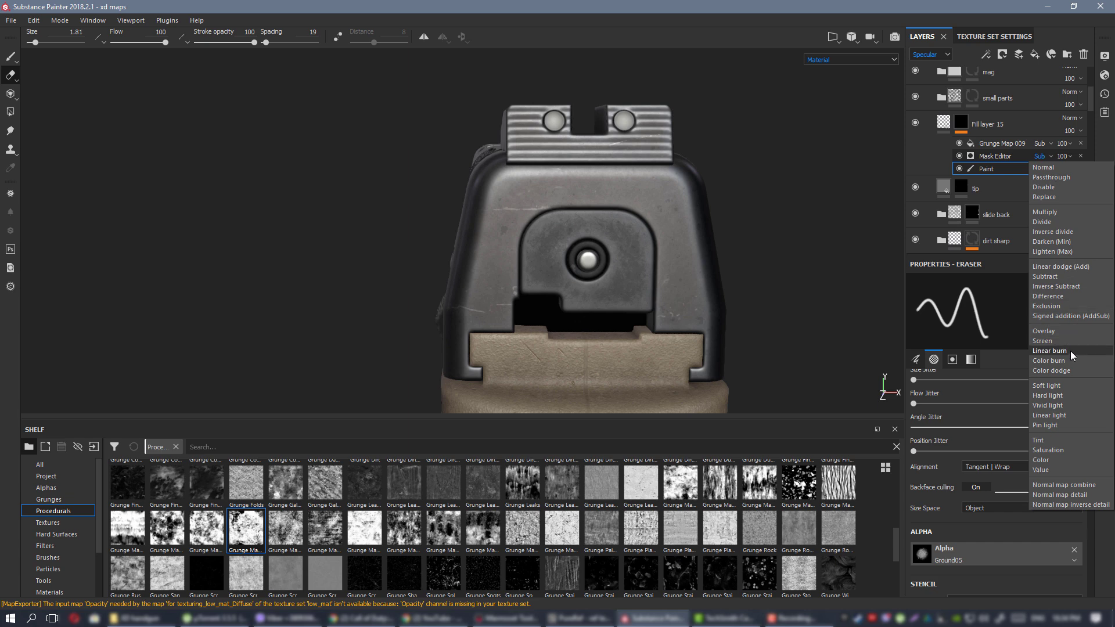
pyautogui.click(1056, 211)
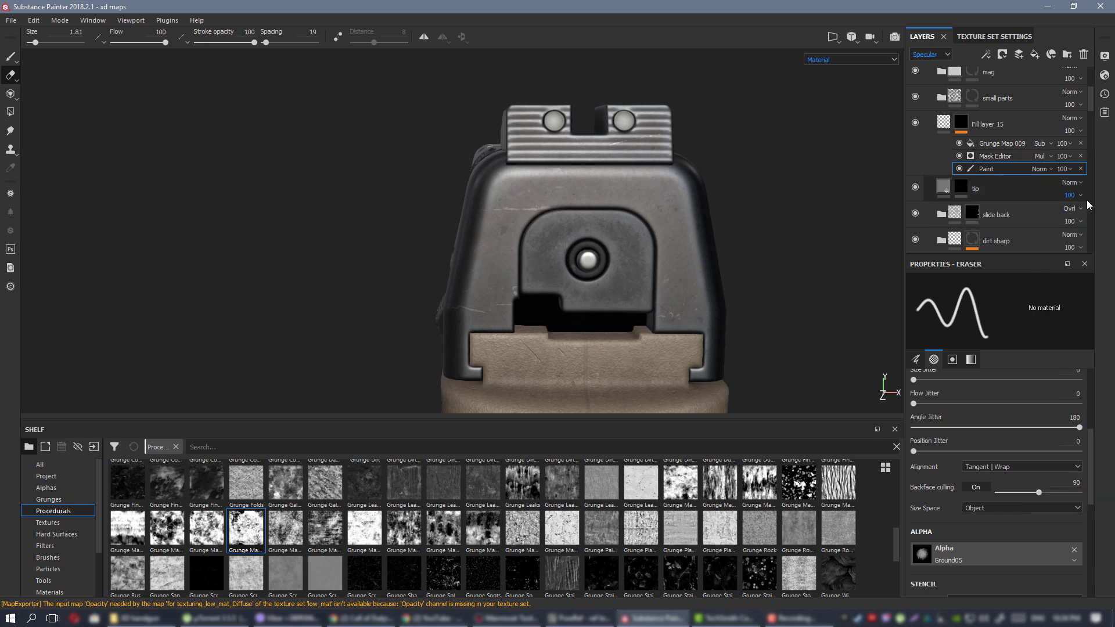
# Load the Cement 1 brush for painting, with size and position jitter at 0, flow 100 and size about 1.76.
pyautogui.click(13, 57)
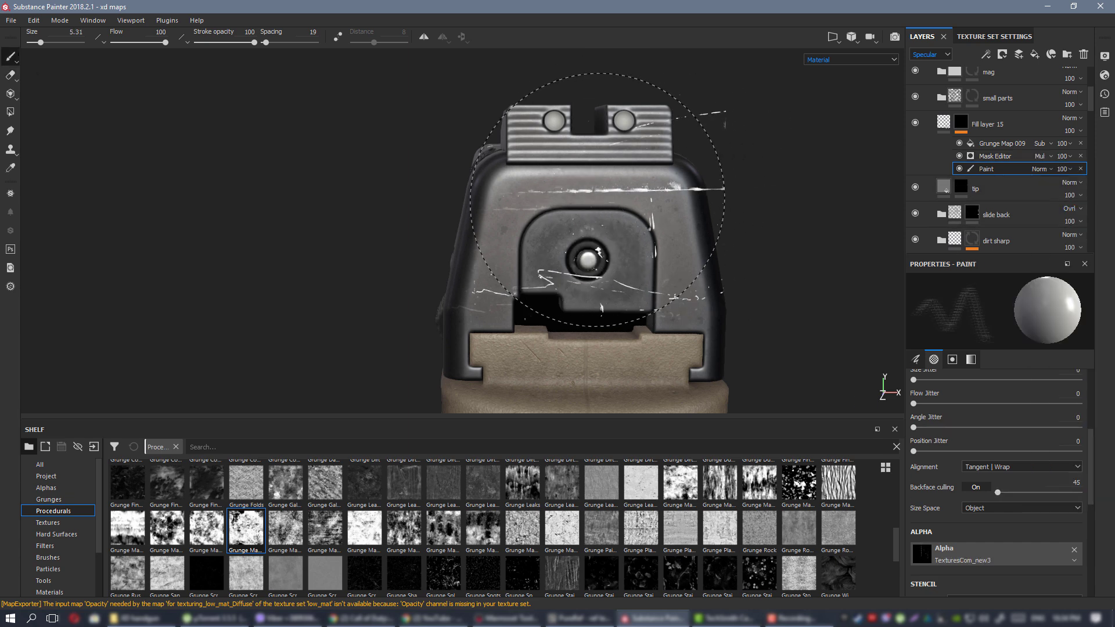
pyautogui.click(48, 557)
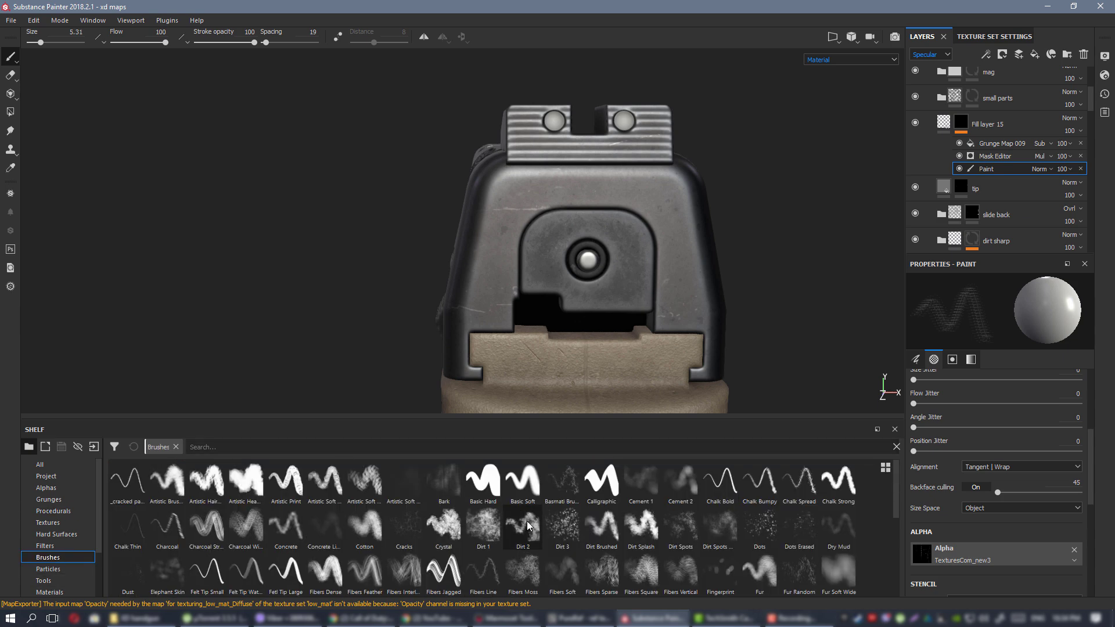
pyautogui.click(641, 481)
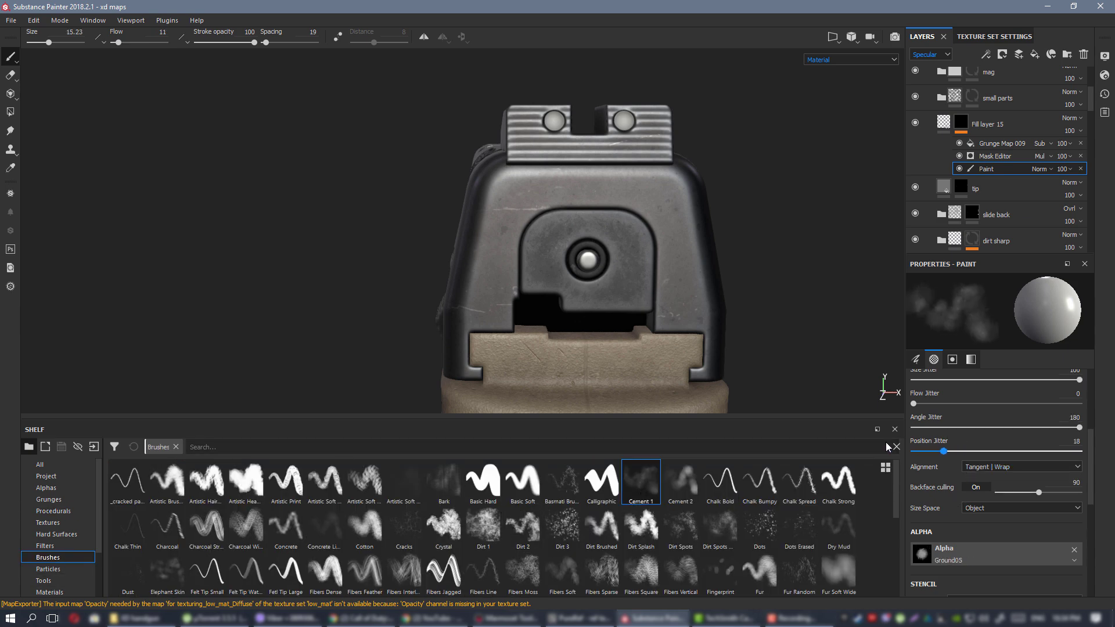
pyautogui.moveTo(927, 379); pyautogui.dragTo(825, 373)
pyautogui.moveTo(567, 201)
pyautogui.keyDown('ctrl'); pyautogui.mouseDown(button='right')
pyautogui.moveTo(491, 201)
pyautogui.moveTo(572, 255)
pyautogui.mouseUp(button='right'); pyautogui.keyUp('ctrl')
pyautogui.moveTo(572, 255)
pyautogui.keyDown('alt'); pyautogui.mouseDown()
pyautogui.moveTo(560, 264)
pyautogui.moveTo(592, 273)
pyautogui.mouseUp(); pyautogui.keyUp('alt')
pyautogui.moveTo(535, 272)
pyautogui.keyDown('ctrl'); pyautogui.mouseDown(button='right')
pyautogui.moveTo(25, 206)
pyautogui.moveTo(754, 227)
pyautogui.mouseUp(button='right'); pyautogui.keyUp('ctrl')
# Paint the edge wear into the mask around the opening on the slide's rear face, undoing one stroke.
pyautogui.keyDown('alt'); pyautogui.moveTo(569, 154); pyautogui.dragTo(566, 450, button='middle'); pyautogui.keyUp('alt')
pyautogui.keyDown('alt'); pyautogui.moveTo(579, 150); pyautogui.dragTo(527, 291, button='middle'); pyautogui.keyUp('alt')
pyautogui.keyDown('alt'); pyautogui.moveTo(562, 179); pyautogui.dragTo(611, 372, button='middle'); pyautogui.keyUp('alt')
pyautogui.keyDown('alt'); pyautogui.moveTo(621, 279); pyautogui.dragTo(759, 435, button='right'); pyautogui.keyUp('alt')
pyautogui.keyDown('alt'); pyautogui.moveTo(581, 348); pyautogui.dragTo(562, 274); pyautogui.keyUp('alt')
pyautogui.moveTo(572, 320)
pyautogui.mouseDown()
pyautogui.moveTo(589, 237)
pyautogui.moveTo(618, 204)
pyautogui.moveTo(662, 194)
pyautogui.moveTo(720, 232)
pyautogui.moveTo(743, 328)
pyautogui.mouseUp()
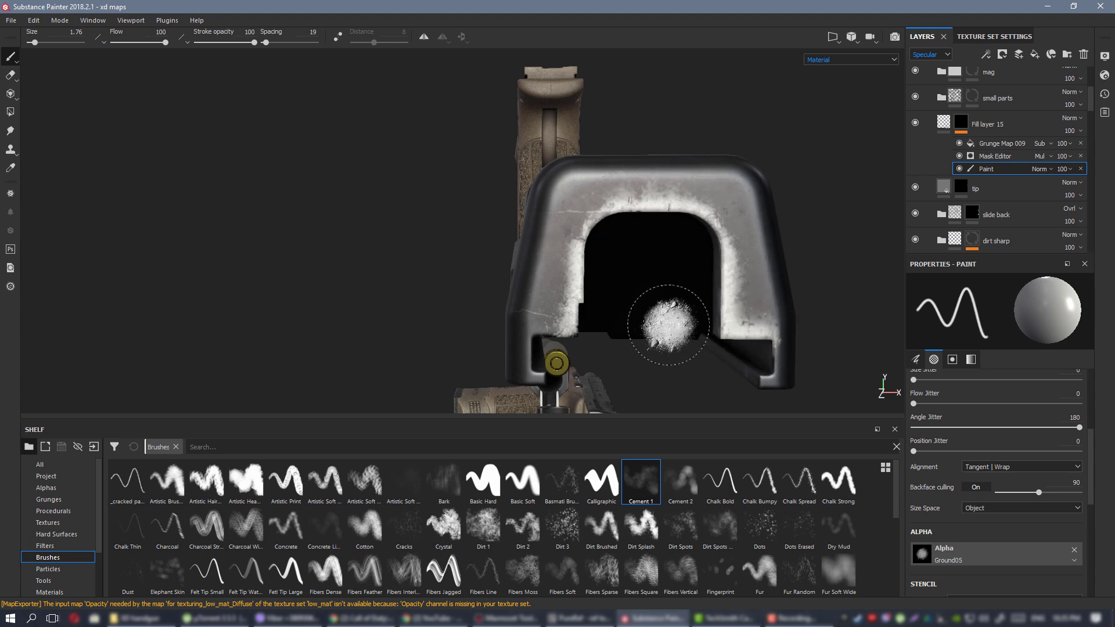
pyautogui.moveTo(548, 330)
pyautogui.mouseDown()
pyautogui.moveTo(534, 341)
pyautogui.moveTo(528, 332)
pyautogui.moveTo(580, 285)
pyautogui.moveTo(585, 235)
pyautogui.moveTo(652, 209)
pyautogui.moveTo(730, 237)
pyautogui.moveTo(739, 261)
pyautogui.moveTo(709, 237)
pyautogui.mouseUp()
pyautogui.hotkey('ctrl', 'z')
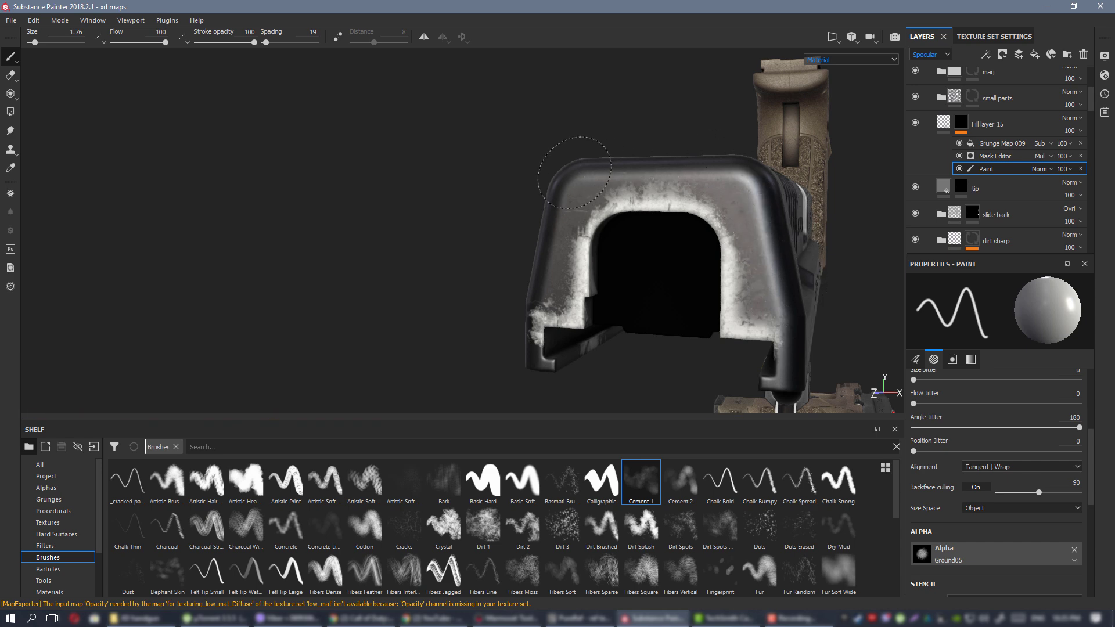
pyautogui.moveTo(598, 145)
pyautogui.keyDown('alt'); pyautogui.mouseDown()
pyautogui.moveTo(534, 149)
pyautogui.moveTo(547, 290)
pyautogui.moveTo(528, 287)
pyautogui.moveTo(528, 327)
pyautogui.mouseUp(); pyautogui.keyUp('alt')
pyautogui.moveTo(570, 261)
pyautogui.keyDown('alt'); pyautogui.mouseDown()
pyautogui.moveTo(490, 256)
pyautogui.moveTo(477, 279)
pyautogui.mouseUp(); pyautogui.keyUp('alt')
pyautogui.moveTo(651, 273); pyautogui.dragTo(682, 308)
# Inspect the painted wear on the slide's rear from several distances and angles, and undo the last change.
pyautogui.keyDown('alt'); pyautogui.moveTo(682, 307); pyautogui.dragTo(615, 273, button='right'); pyautogui.keyUp('alt')
pyautogui.keyDown('alt'); pyautogui.moveTo(569, 204); pyautogui.dragTo(672, 246); pyautogui.keyUp('alt')
pyautogui.keyDown('alt'); pyautogui.moveTo(672, 246); pyautogui.dragTo(362, 194, button='right'); pyautogui.keyUp('alt')
pyautogui.keyDown('alt'); pyautogui.moveTo(557, 272); pyautogui.dragTo(492, 18, button='middle'); pyautogui.keyUp('alt')
pyautogui.keyDown('alt'); pyautogui.moveTo(441, 372); pyautogui.dragTo(447, 239, button='middle'); pyautogui.keyUp('alt')
pyautogui.keyDown('alt'); pyautogui.moveTo(447, 240); pyautogui.dragTo(40, 151, button='right'); pyautogui.keyUp('alt')
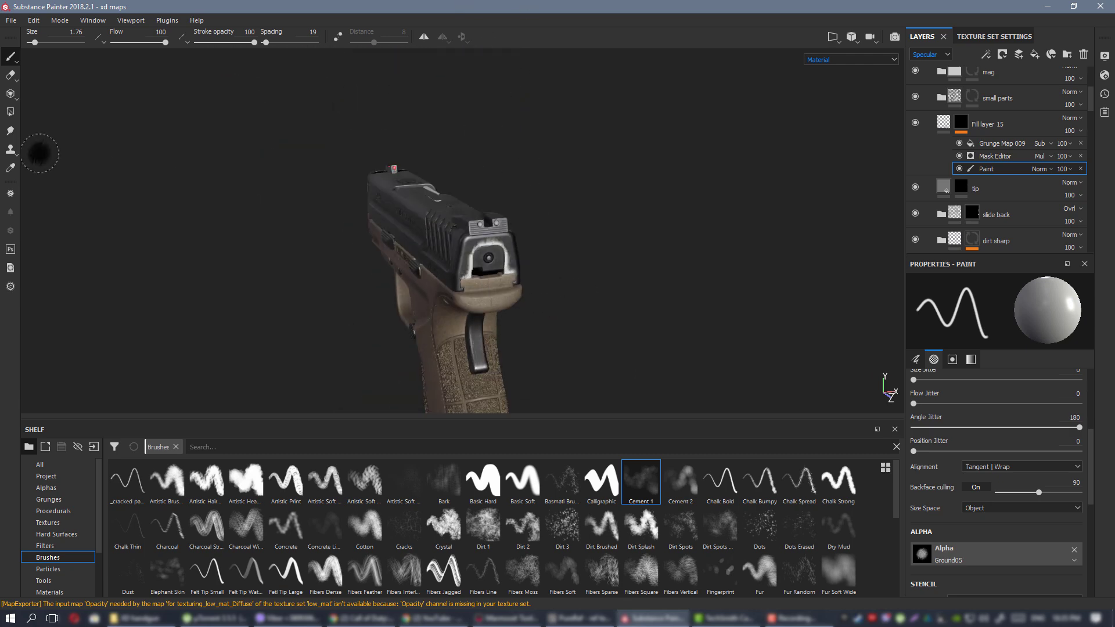
pyautogui.keyDown('alt'); pyautogui.moveTo(544, 291); pyautogui.dragTo(357, 47, button='middle'); pyautogui.keyUp('alt')
pyautogui.keyDown('alt'); pyautogui.moveTo(441, 187); pyautogui.dragTo(453, 192); pyautogui.keyUp('alt')
pyautogui.keyDown('alt'); pyautogui.moveTo(453, 192); pyautogui.dragTo(659, 411, button='middle'); pyautogui.keyUp('alt')
pyautogui.keyDown('alt'); pyautogui.moveTo(562, 263); pyautogui.dragTo(632, 314, button='right'); pyautogui.keyUp('alt')
pyautogui.keyDown('alt'); pyautogui.moveTo(557, 255); pyautogui.dragTo(438, 236); pyautogui.keyUp('alt')
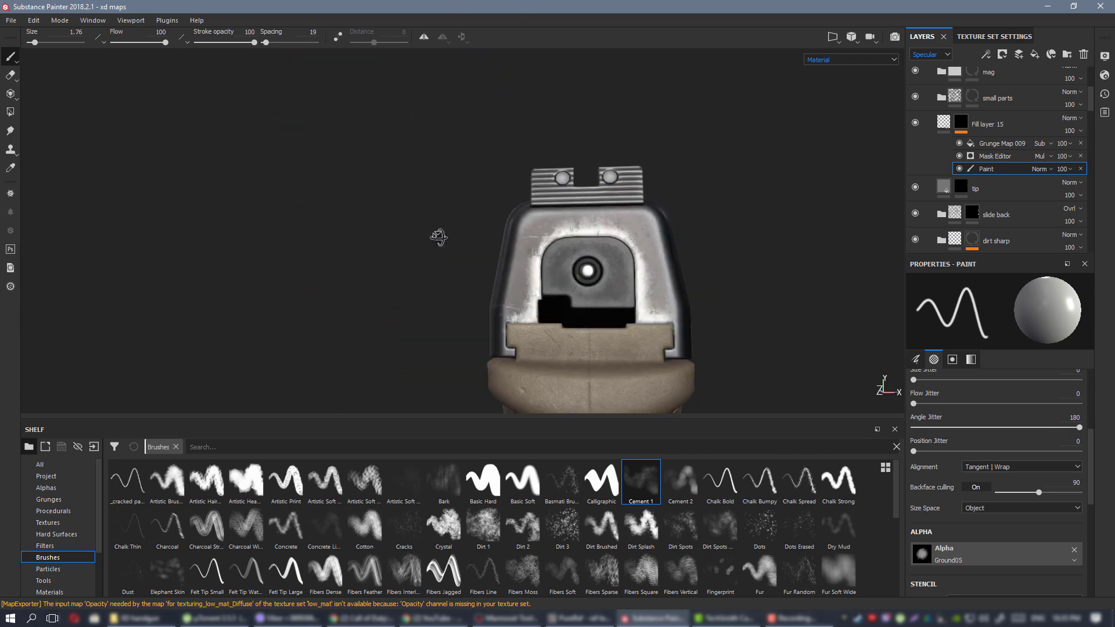
pyautogui.keyDown('alt'); pyautogui.moveTo(528, 229); pyautogui.dragTo(464, 189, button='middle'); pyautogui.keyUp('alt')
pyautogui.keyDown('alt'); pyautogui.moveTo(465, 189); pyautogui.dragTo(493, 197); pyautogui.keyUp('alt')
pyautogui.keyDown('alt'); pyautogui.moveTo(494, 203); pyautogui.dragTo(592, 300, button='right'); pyautogui.keyUp('alt')
pyautogui.keyDown('alt'); pyautogui.moveTo(585, 299); pyautogui.dragTo(627, 301); pyautogui.keyUp('alt')
pyautogui.hotkey('ctrl', 'z')
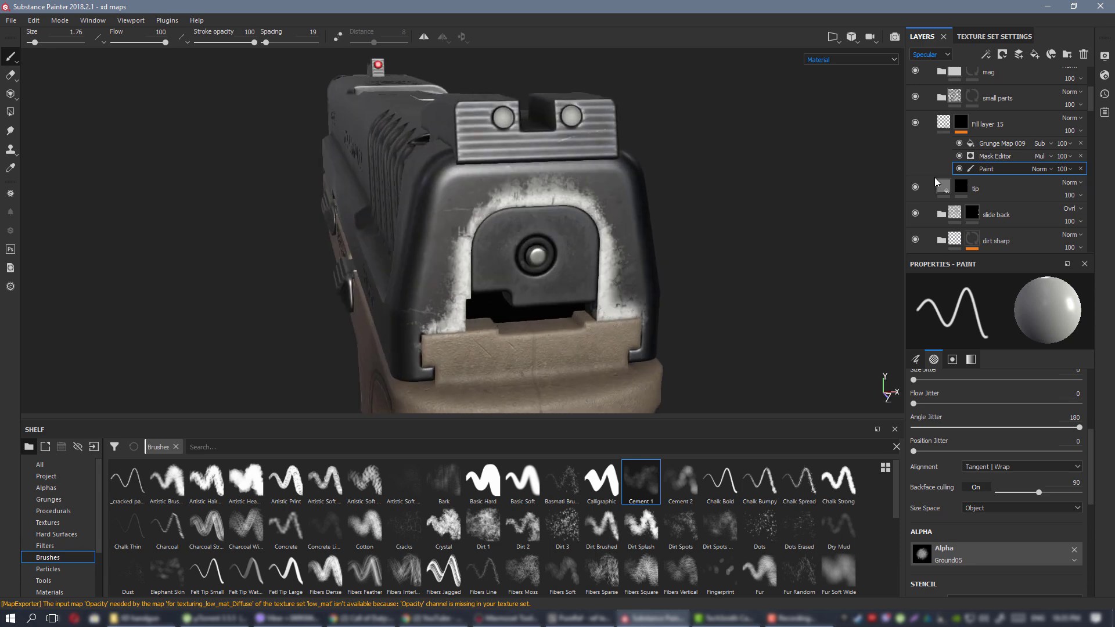
# Set Fill layer 15's specular blending to Overlay and compare the slide's rear with the layer hidden and shown.
pyautogui.click(944, 123)
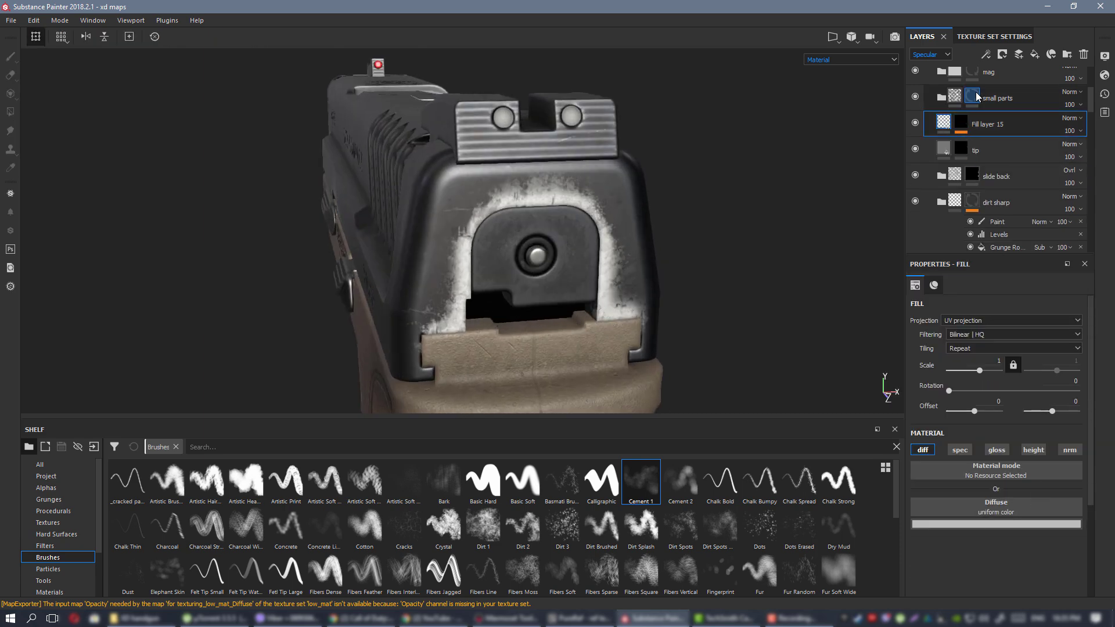
pyautogui.click(1080, 119)
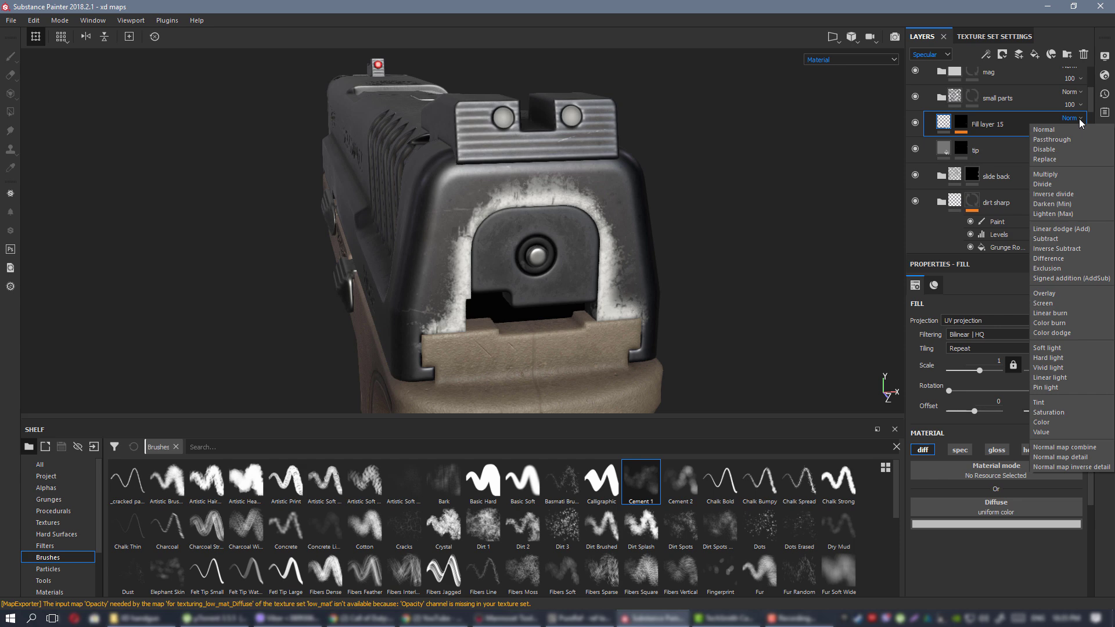
pyautogui.click(1057, 294)
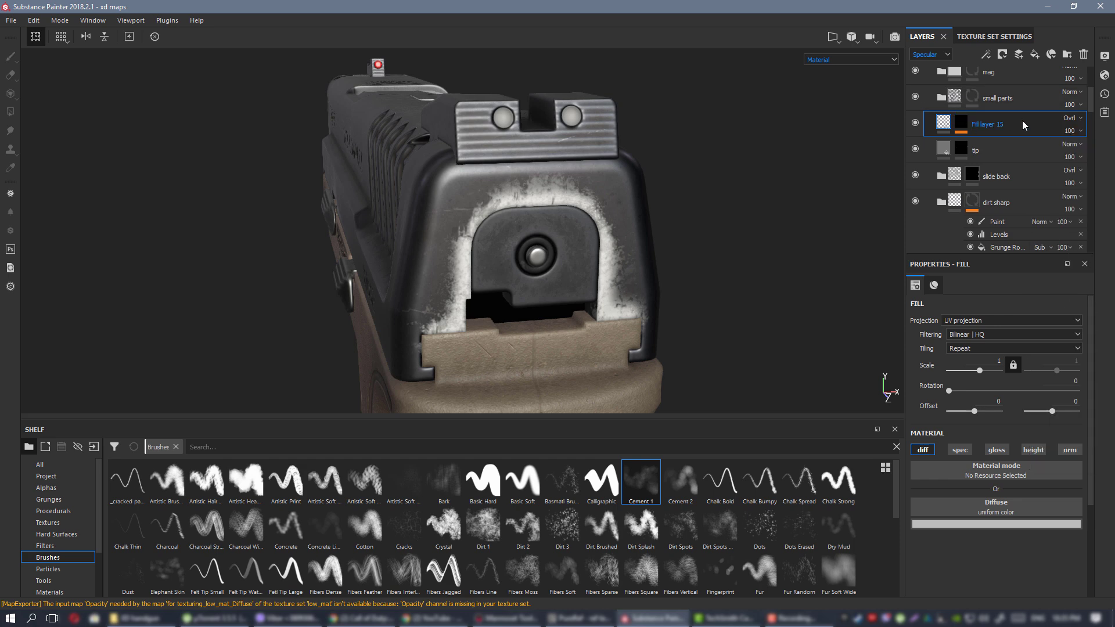
pyautogui.scroll(1, 1022, 128)
pyautogui.click(915, 159)
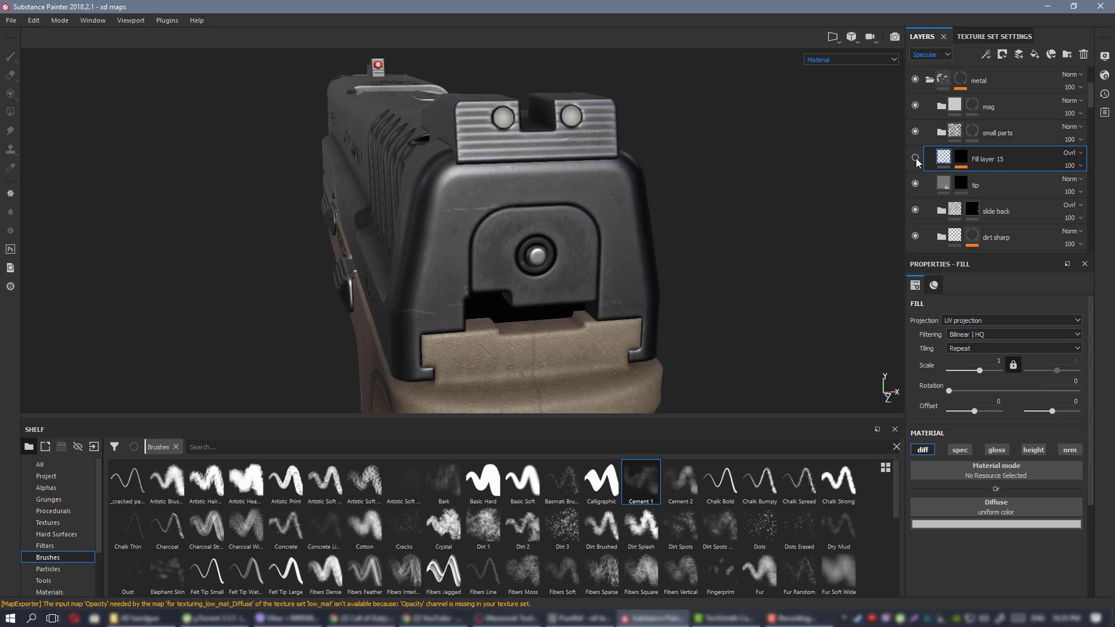
pyautogui.click(915, 159)
# Switch Fill layer 15 from diffuse to specular and raise its specular colour's brightness to 0.578 in the Specular channel view.
pyautogui.click(924, 450)
pyautogui.click(958, 450)
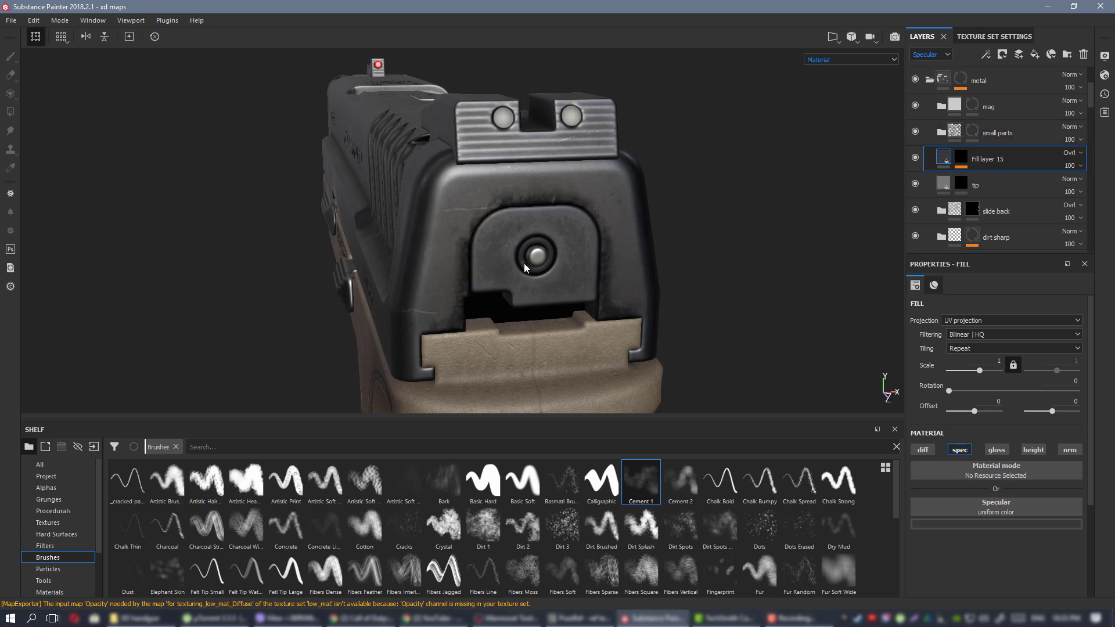
pyautogui.keyDown('alt'); pyautogui.keyDown('shift'); pyautogui.moveTo(572, 235); pyautogui.dragTo(733, 364); pyautogui.keyUp('shift'); pyautogui.keyUp('alt')
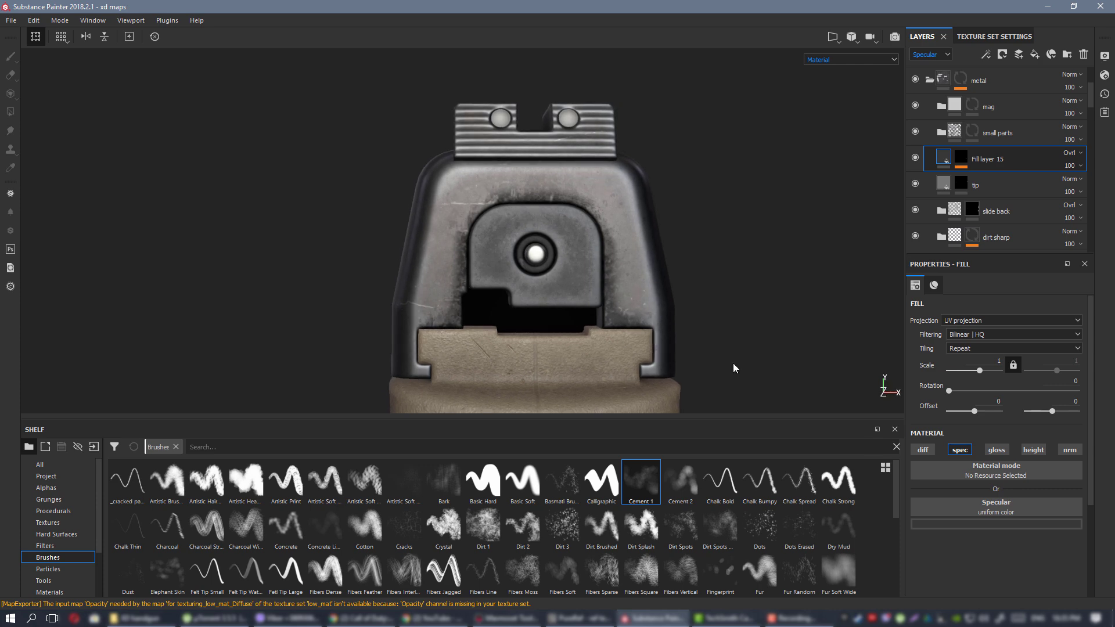
pyautogui.press('c')
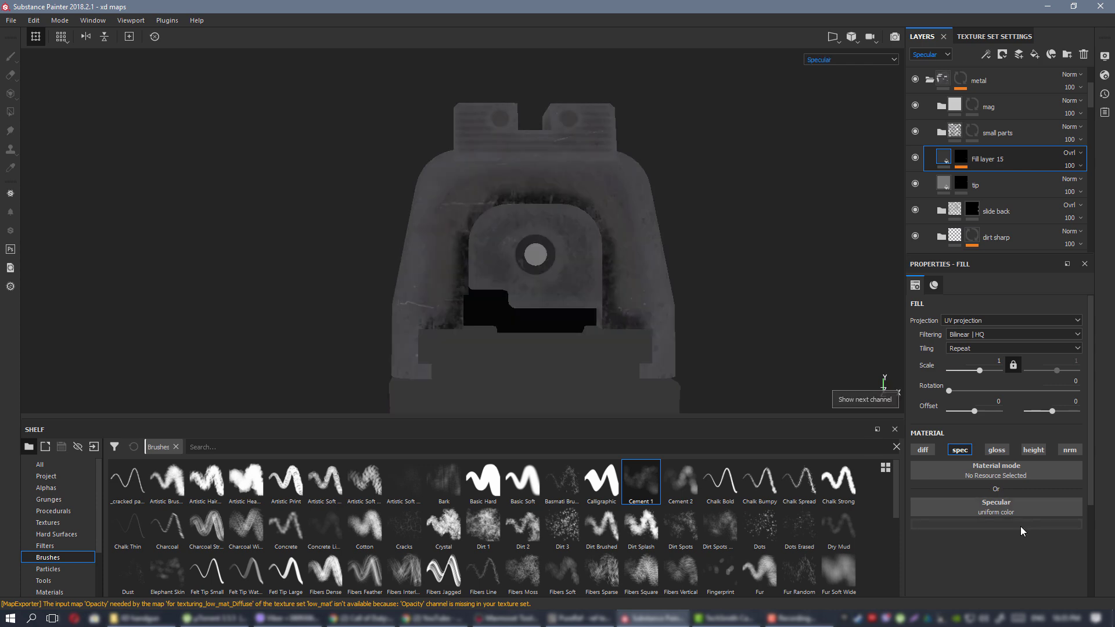
pyautogui.click(1018, 524)
pyautogui.click(1013, 388)
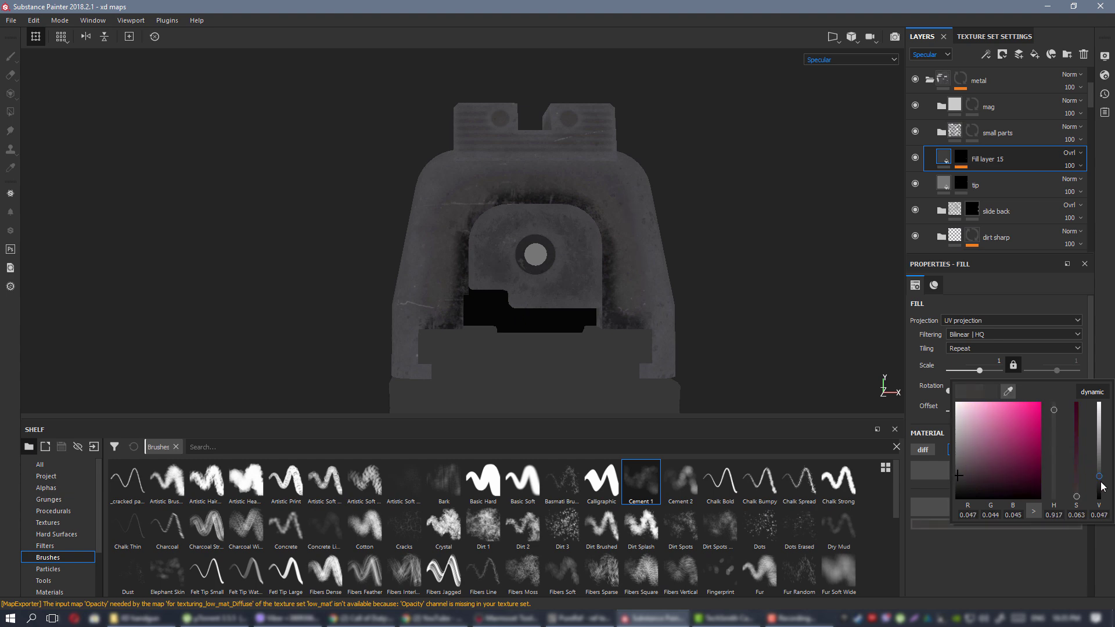
pyautogui.moveTo(1102, 486); pyautogui.dragTo(1099, 421)
pyautogui.click(11, 213)
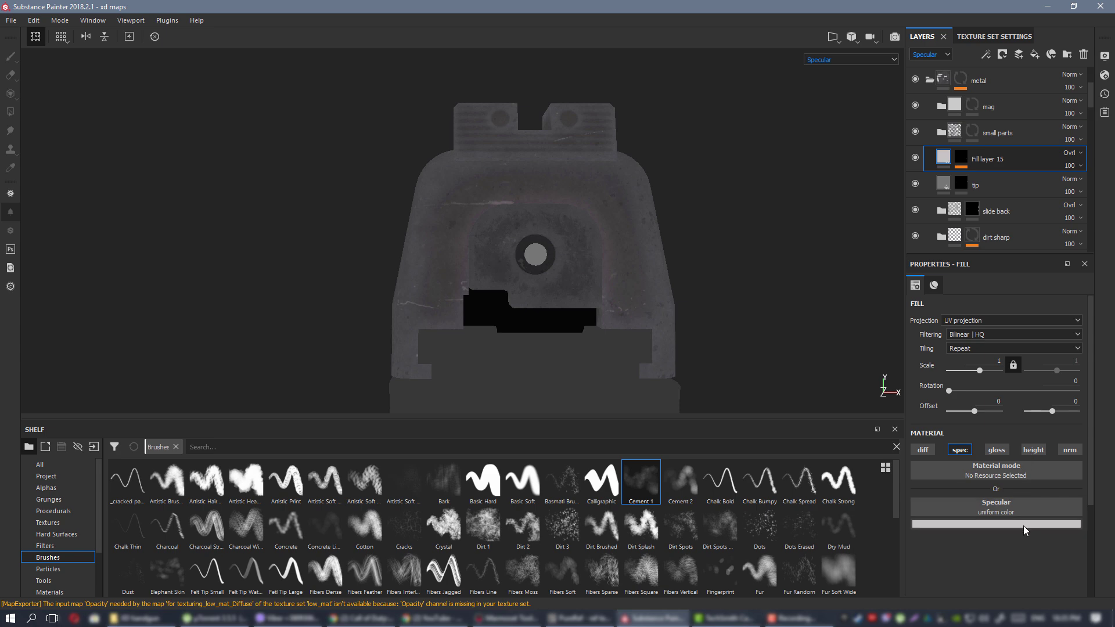
# Shift Fill layer 15's specular colour to a reddish grey with saturation 0.143 and value 0.297.
pyautogui.click(1025, 524)
pyautogui.click(1090, 397)
pyautogui.click(1054, 493)
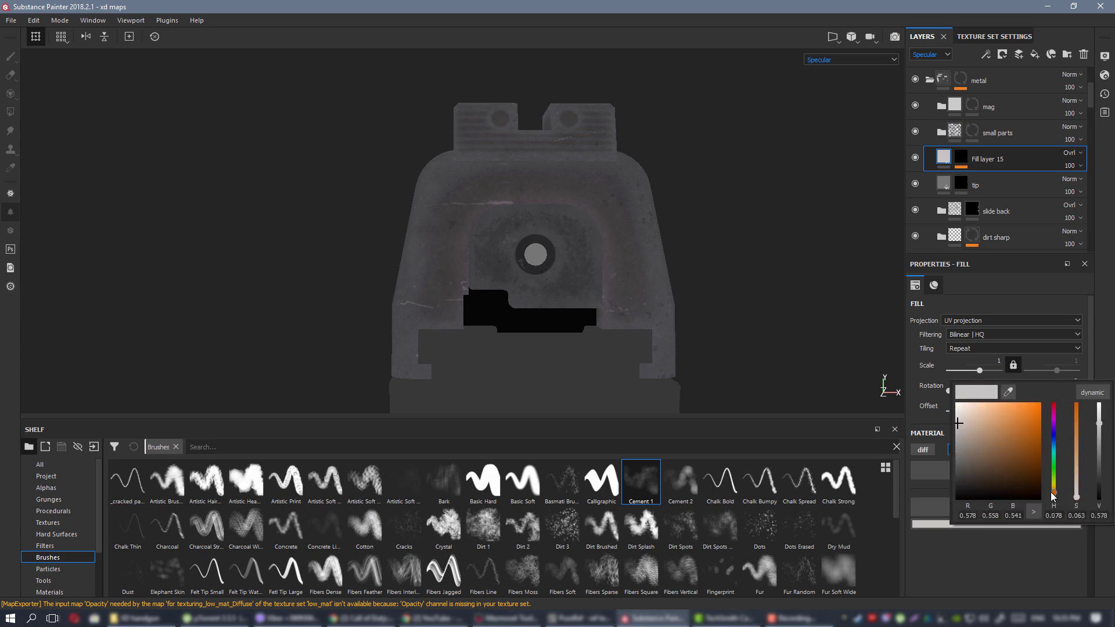
pyautogui.moveTo(1053, 492); pyautogui.dragTo(1054, 499)
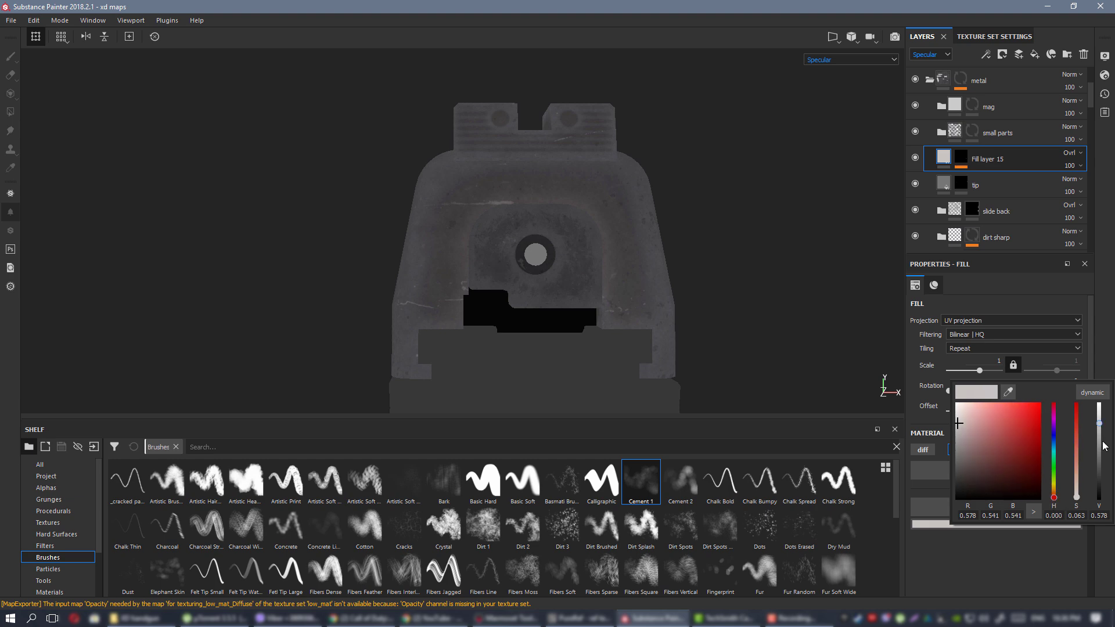
pyautogui.moveTo(1103, 445); pyautogui.dragTo(1102, 446)
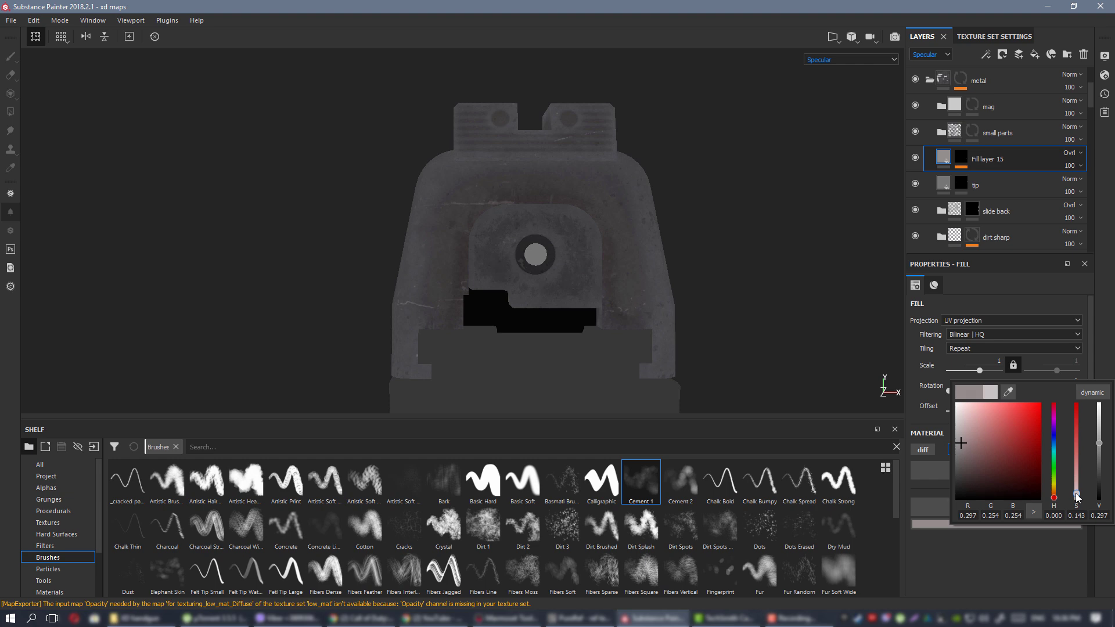
pyautogui.moveTo(1053, 498); pyautogui.dragTo(1054, 494)
# Examine the slide's rear in the Material view from several angles to judge Fill layer 15's specular effect.
pyautogui.scroll(-3, 566, 235)
pyautogui.keyDown('alt'); pyautogui.moveTo(490, 242); pyautogui.dragTo(592, 277); pyautogui.keyUp('alt')
pyautogui.press('m')
pyautogui.scroll(3, 525, 205)
pyautogui.keyDown('alt'); pyautogui.moveTo(593, 276); pyautogui.dragTo(350, 173, button='right'); pyautogui.keyUp('alt')
pyautogui.keyDown('alt'); pyautogui.moveTo(634, 266); pyautogui.dragTo(604, 219, button='middle'); pyautogui.keyUp('alt')
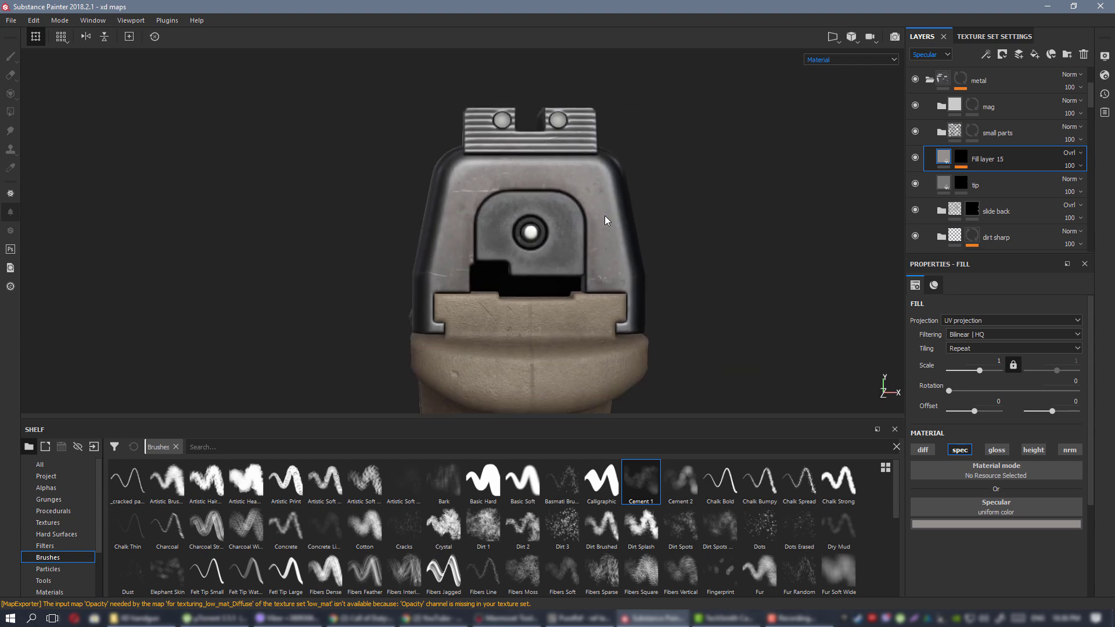
pyautogui.keyDown('alt'); pyautogui.moveTo(605, 219); pyautogui.dragTo(626, 226); pyautogui.keyUp('alt')
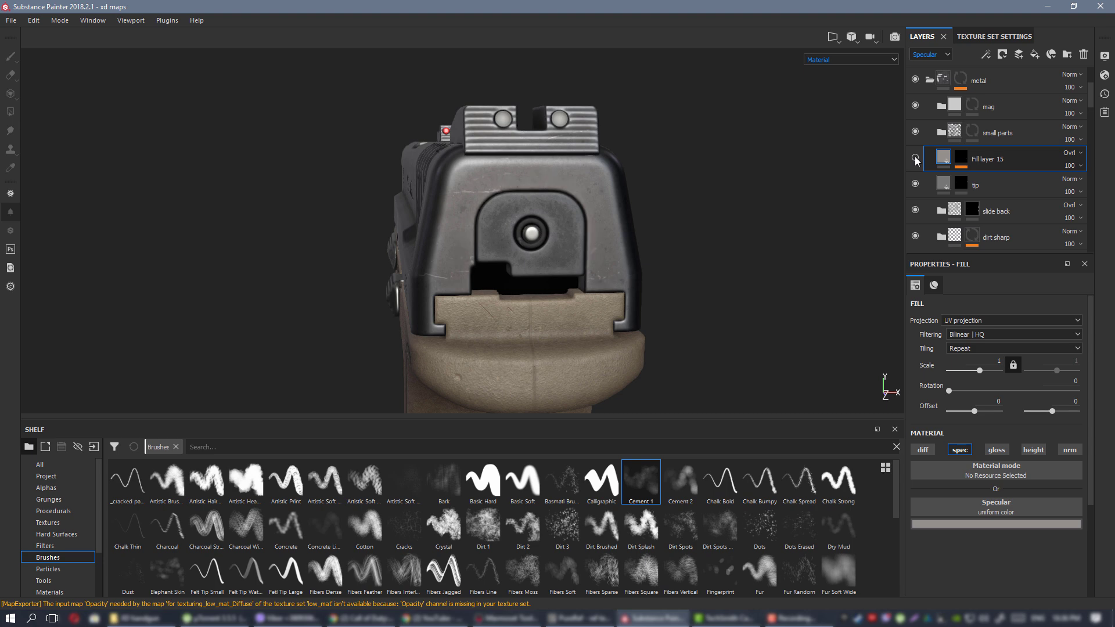
pyautogui.keyDown('alt'); pyautogui.moveTo(587, 187); pyautogui.dragTo(572, 203); pyautogui.keyUp('alt')
pyautogui.keyDown('alt'); pyautogui.moveTo(572, 203); pyautogui.dragTo(597, 239, button='right'); pyautogui.keyUp('alt')
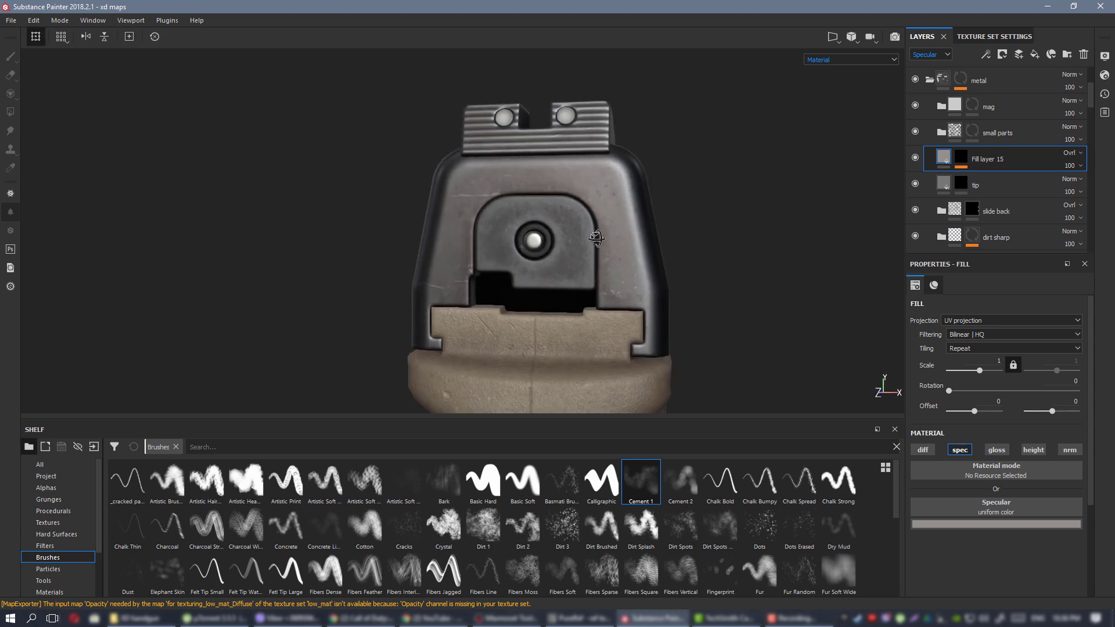
pyautogui.keyDown('alt'); pyautogui.moveTo(604, 267); pyautogui.dragTo(604, 209, button='middle'); pyautogui.keyUp('alt')
pyautogui.keyDown('alt'); pyautogui.moveTo(604, 209); pyautogui.dragTo(653, 203); pyautogui.keyUp('alt')
pyautogui.keyDown('alt'); pyautogui.moveTo(653, 204); pyautogui.dragTo(627, 227, button='right'); pyautogui.keyUp('alt')
pyautogui.keyDown('alt'); pyautogui.moveTo(627, 227); pyautogui.dragTo(630, 233, button='middle'); pyautogui.keyUp('alt')
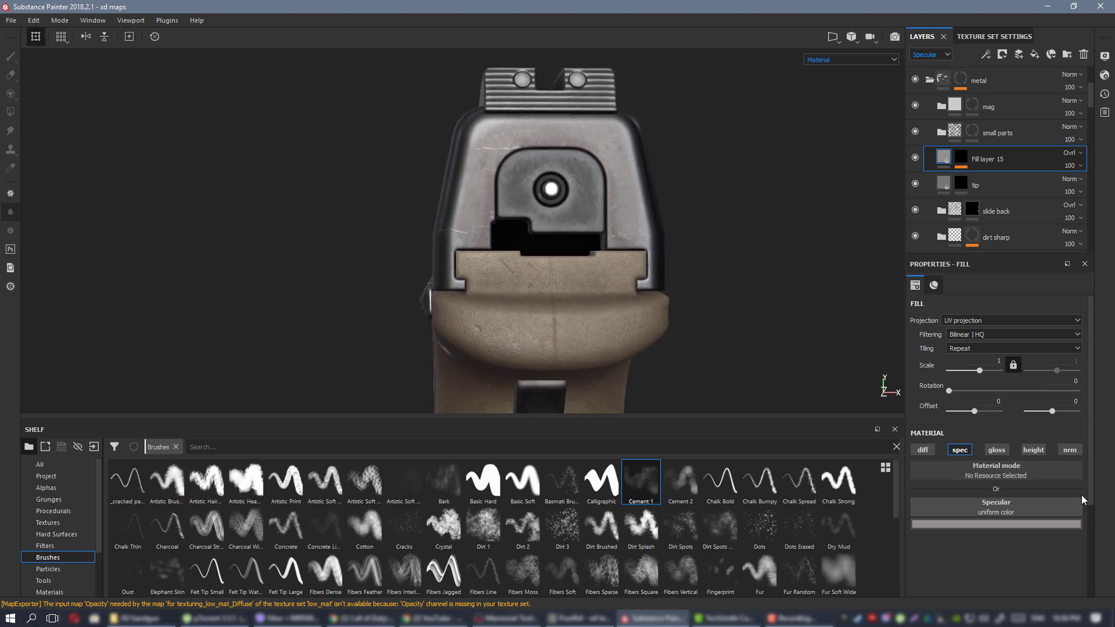
# Enable glossiness on Fill layer 15 and set its blending in the Glossiness channel to Overlay.
pyautogui.click(998, 449)
pyautogui.keyDown('alt'); pyautogui.moveTo(550, 183); pyautogui.dragTo(617, 249, button='right'); pyautogui.keyUp('alt')
pyautogui.keyDown('alt'); pyautogui.moveTo(617, 249); pyautogui.dragTo(658, 279); pyautogui.keyUp('alt')
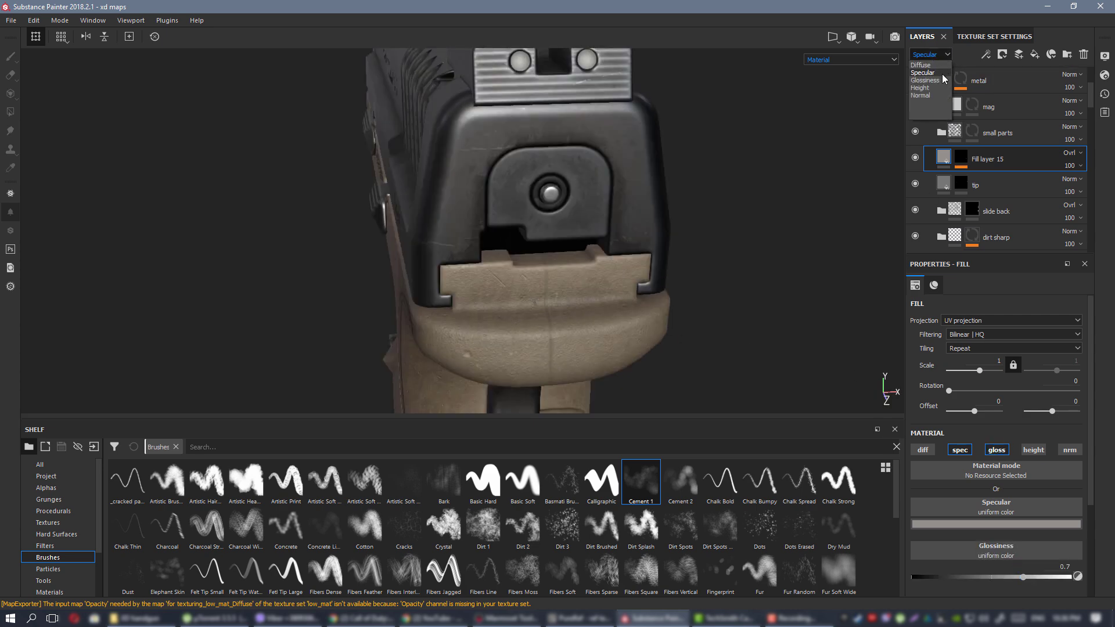
pyautogui.click(1075, 152)
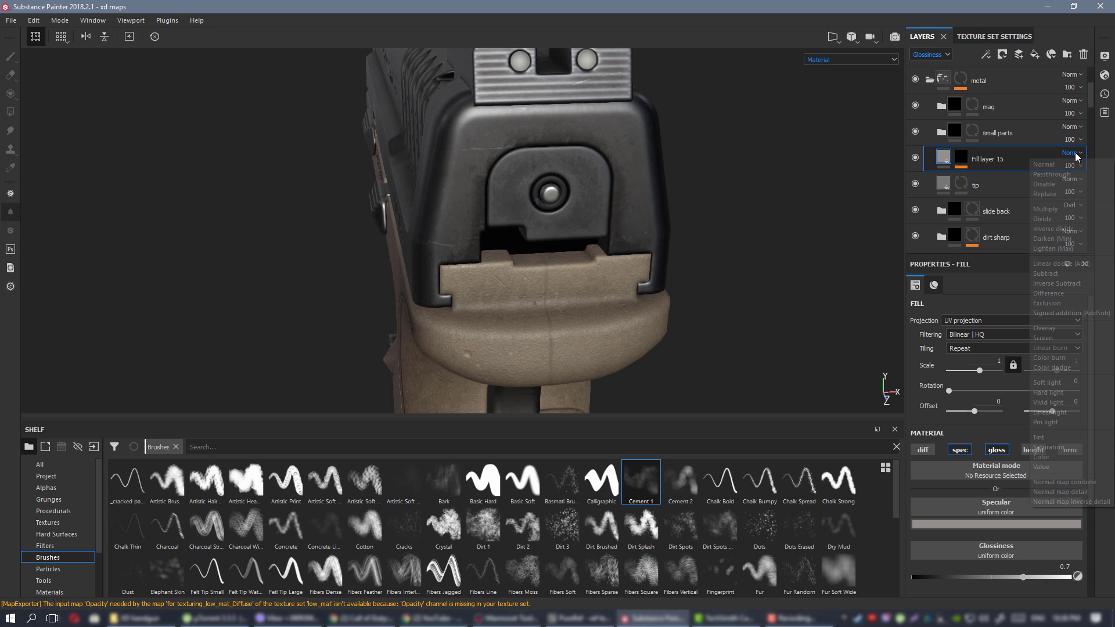
pyautogui.click(1043, 328)
pyautogui.keyDown('alt'); pyautogui.moveTo(553, 210); pyautogui.dragTo(423, 105); pyautogui.keyUp('alt')
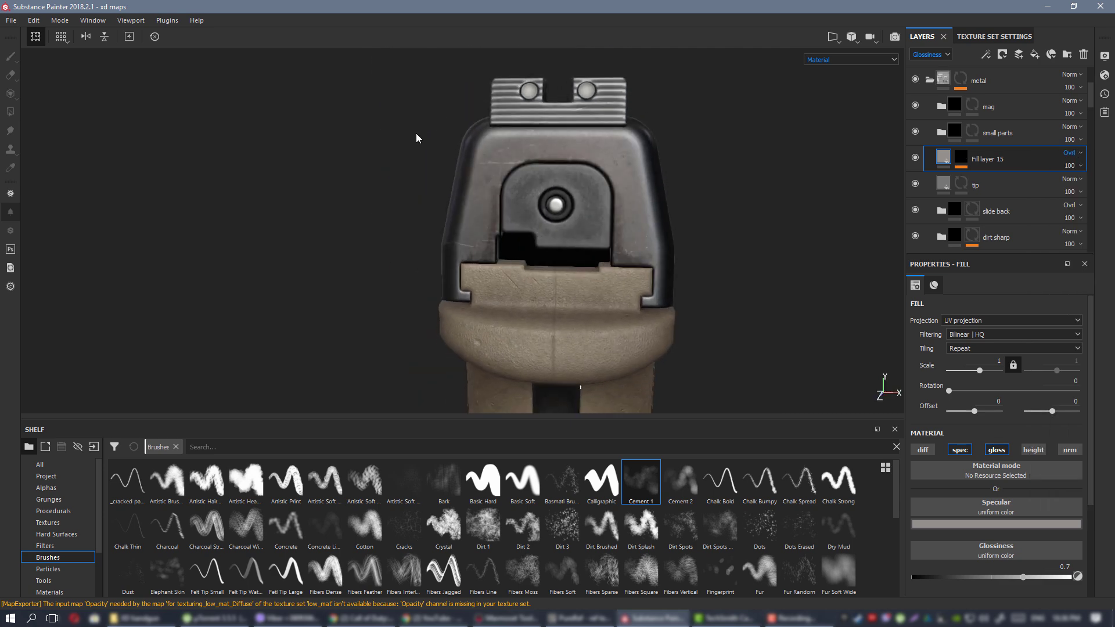
# Set Fill layer 15's glossiness to 0.3855 and check the reflections on the slide's rear.
pyautogui.moveTo(975, 576); pyautogui.dragTo(973, 577)
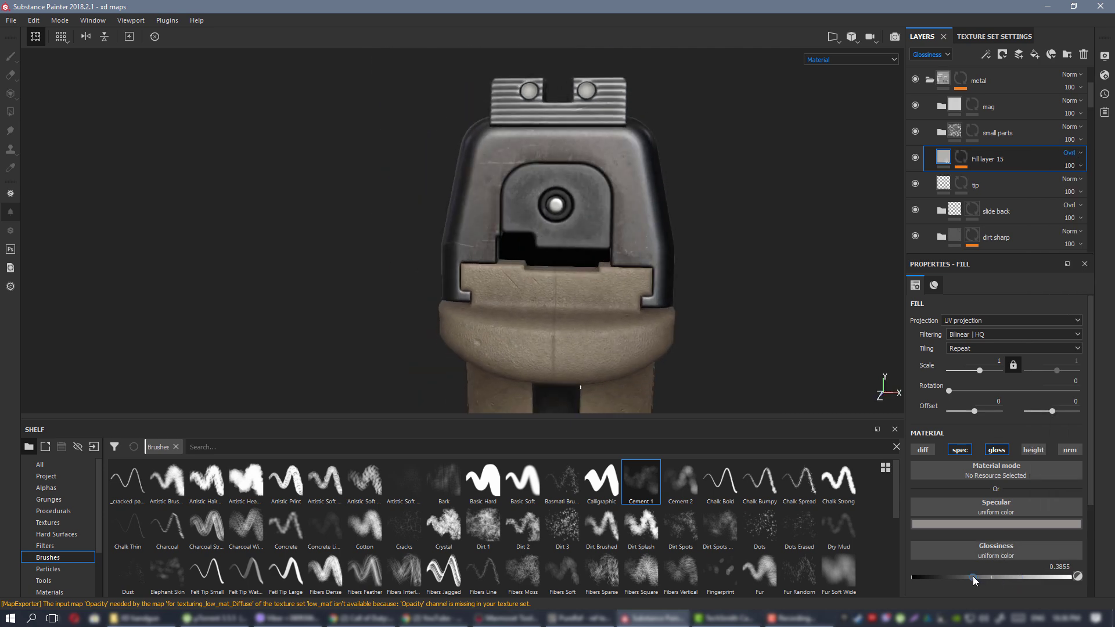
pyautogui.keyDown('alt'); pyautogui.moveTo(587, 308); pyautogui.dragTo(591, 283); pyautogui.keyUp('alt')
pyautogui.scroll(2, 590, 282)
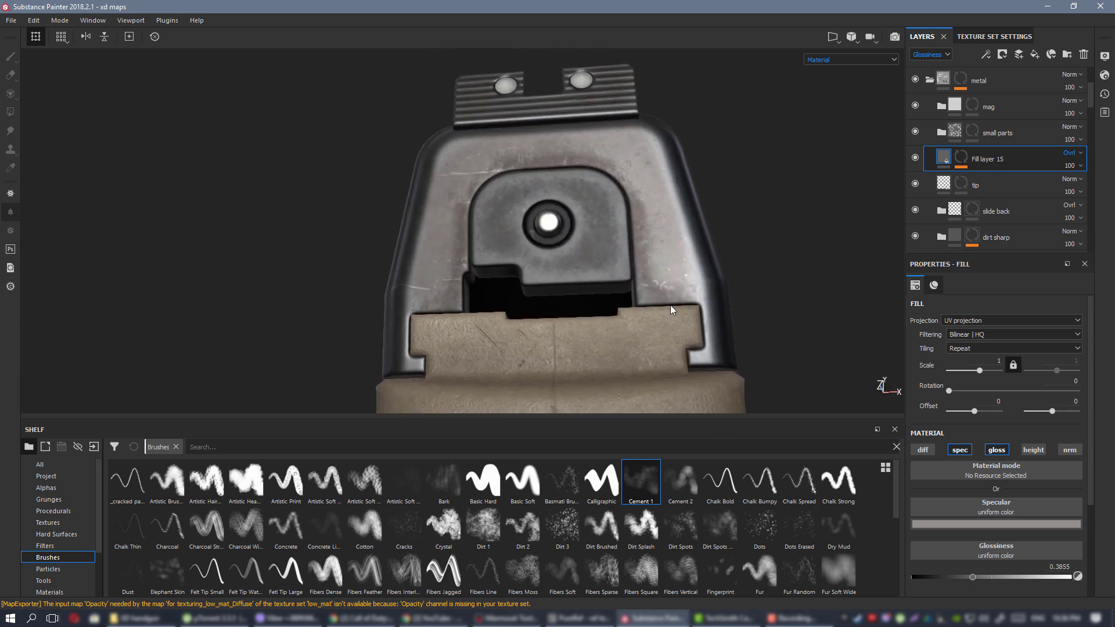
# Set Fill layer 15's glossiness to 0.4036, judging the change in the Glossiness channel view.
pyautogui.moveTo(985, 578); pyautogui.dragTo(990, 579)
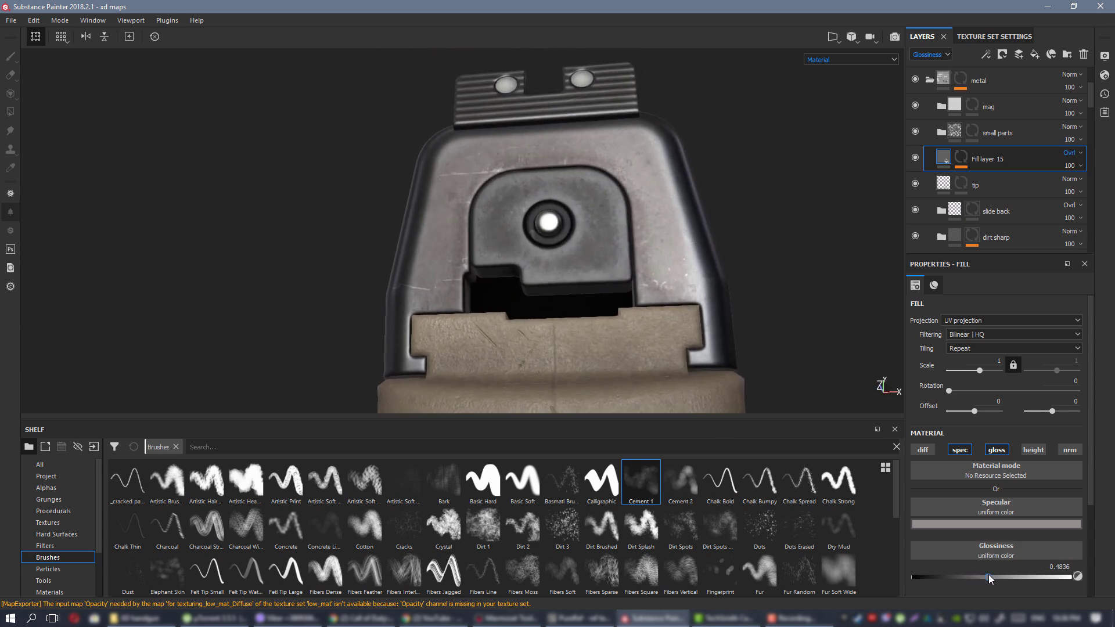
pyautogui.keyDown('alt'); pyautogui.moveTo(544, 223); pyautogui.dragTo(664, 193, button='right'); pyautogui.keyUp('alt')
pyautogui.press('c')
pyautogui.press('c')
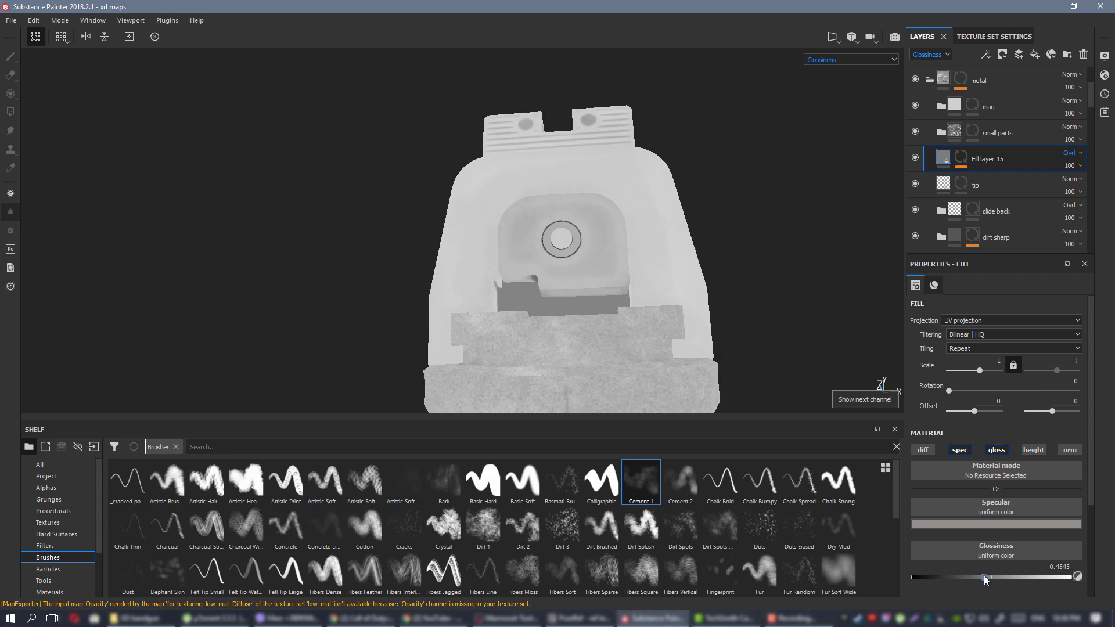
pyautogui.moveTo(981, 578); pyautogui.dragTo(975, 576)
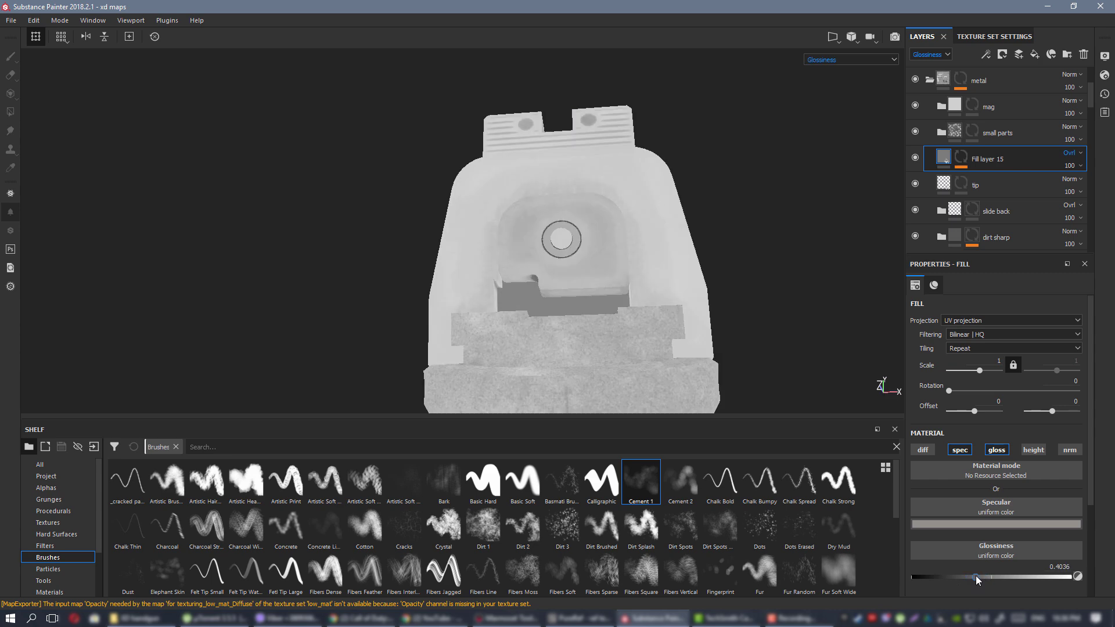
# Return to the Material view and compare the slide's rear with Fill layer 15 hidden and shown.
pyautogui.press('m')
pyautogui.keyDown('alt'); pyautogui.moveTo(615, 309); pyautogui.dragTo(589, 228); pyautogui.keyUp('alt')
pyautogui.keyDown('alt'); pyautogui.moveTo(589, 228); pyautogui.dragTo(405, 209, button='right'); pyautogui.keyUp('alt')
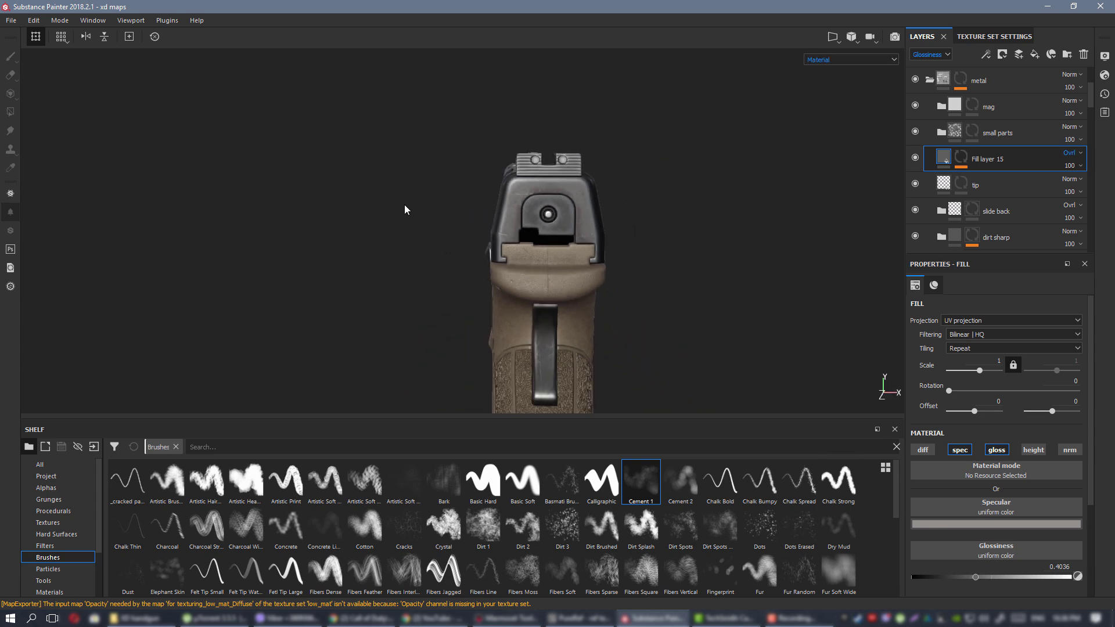
pyautogui.keyDown('alt'); pyautogui.moveTo(405, 209); pyautogui.dragTo(541, 218); pyautogui.keyUp('alt')
pyautogui.keyDown('alt'); pyautogui.moveTo(546, 224); pyautogui.dragTo(717, 320, button='right'); pyautogui.keyUp('alt')
pyautogui.keyDown('alt'); pyautogui.moveTo(593, 259); pyautogui.dragTo(577, 255); pyautogui.keyUp('alt')
pyautogui.keyDown('alt'); pyautogui.moveTo(577, 256); pyautogui.dragTo(631, 308, button='right'); pyautogui.keyUp('alt')
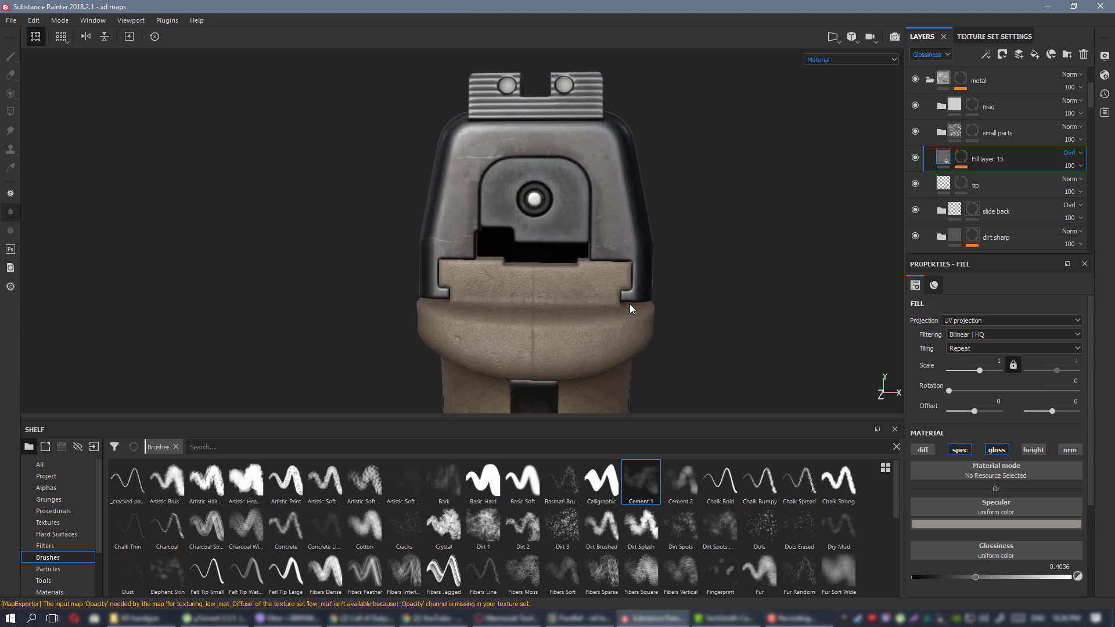
pyautogui.click(914, 159)
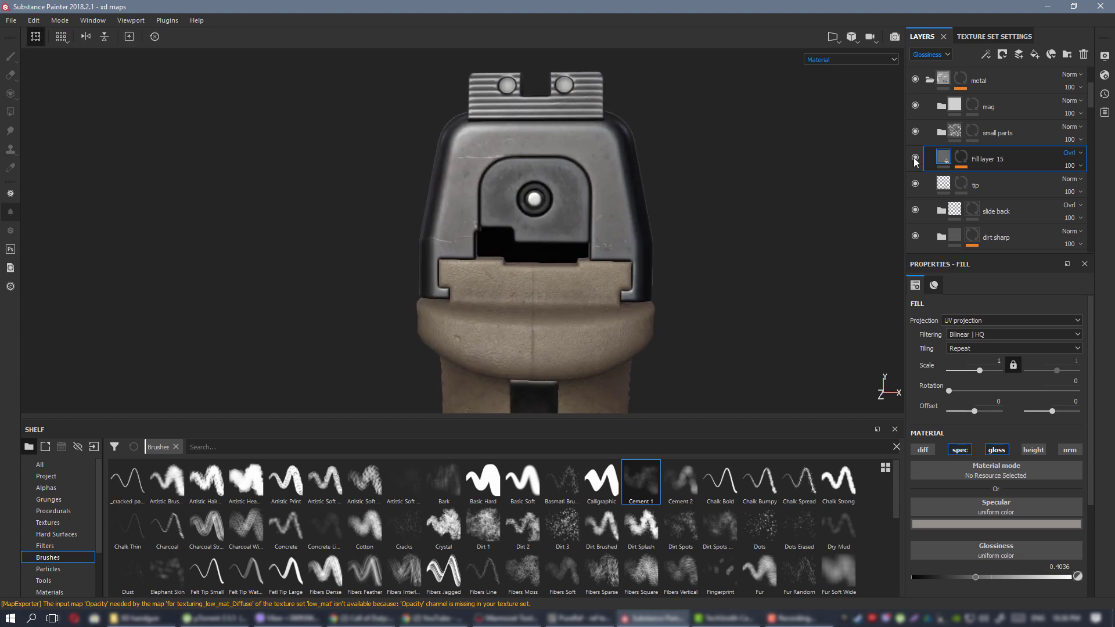
pyautogui.click(914, 158)
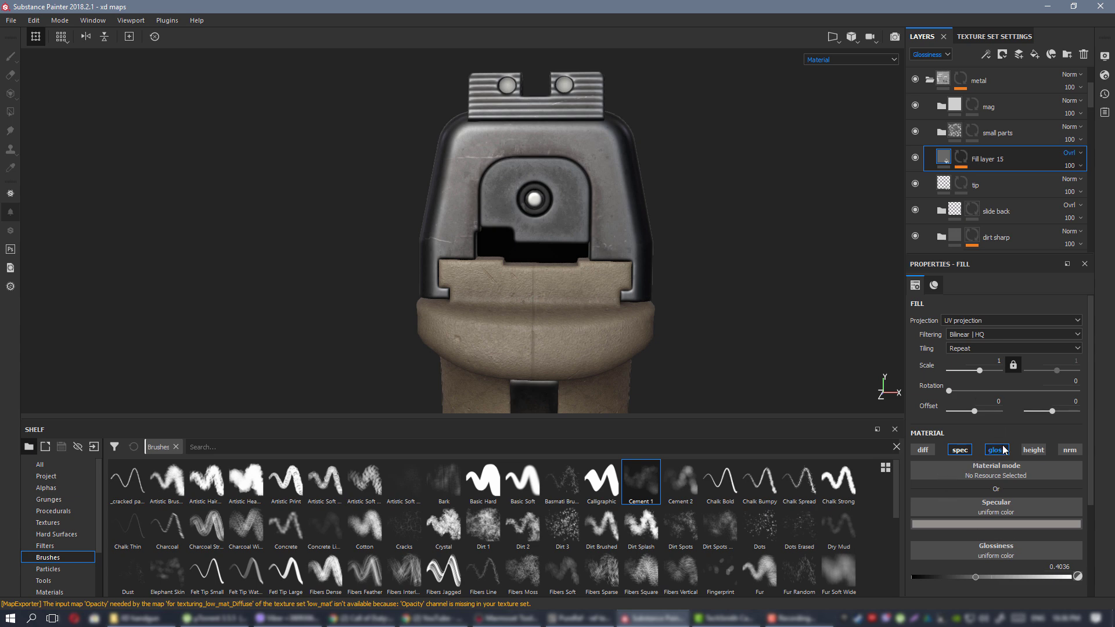
# Disable the glossiness channel on Fill layer 15 and compare the slide's rear with the layer hidden and shown.
pyautogui.click(995, 450)
pyautogui.click(915, 158)
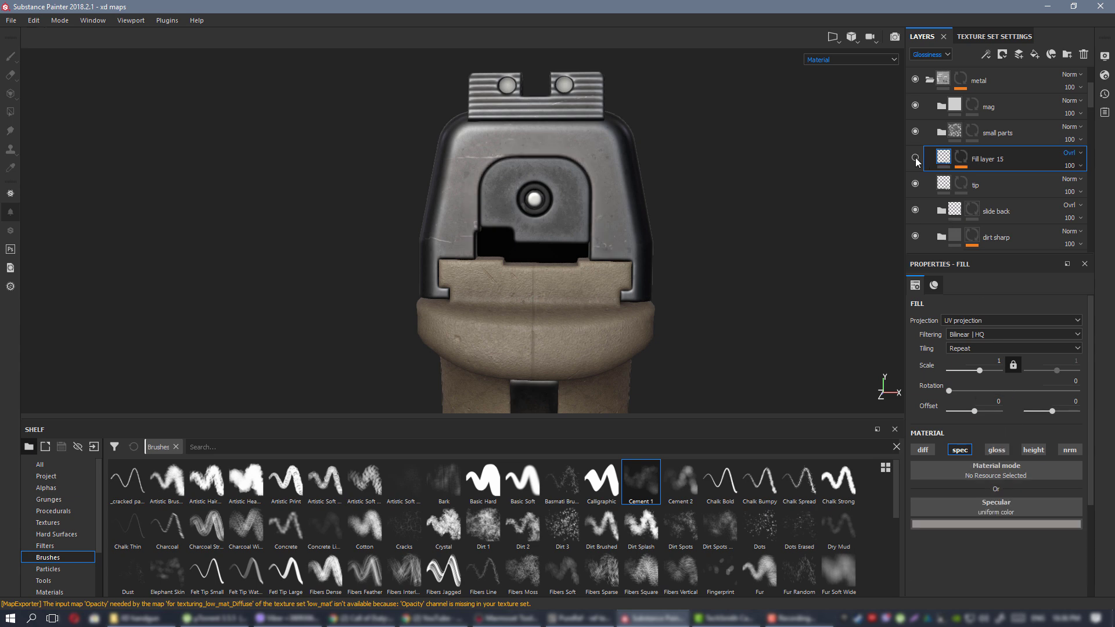
pyautogui.click(915, 158)
# Examine the slide's rear face up close and from a distance to judge Fill layer 15's specular-only effect.
pyautogui.keyDown('alt'); pyautogui.moveTo(603, 270); pyautogui.dragTo(521, 226, button='right'); pyautogui.keyUp('alt')
pyautogui.keyDown('alt'); pyautogui.moveTo(539, 213); pyautogui.dragTo(426, 222); pyautogui.keyUp('alt')
pyautogui.keyDown('alt'); pyautogui.moveTo(555, 233); pyautogui.dragTo(450, 187); pyautogui.keyUp('alt')
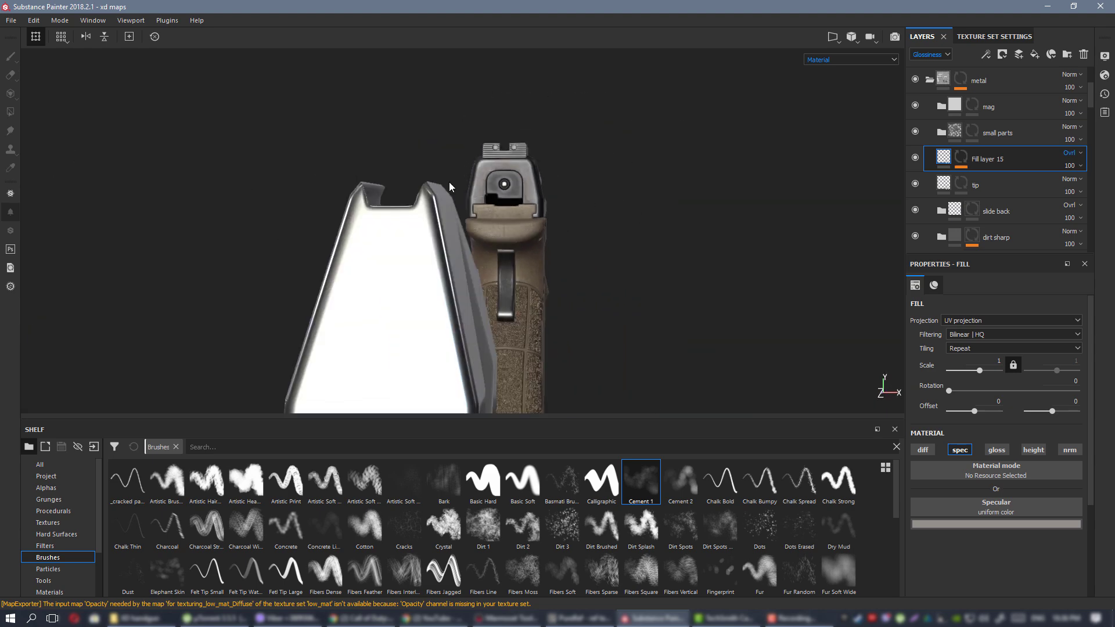
pyautogui.keyDown('alt'); pyautogui.moveTo(514, 160); pyautogui.dragTo(473, 152); pyautogui.keyUp('alt')
pyautogui.keyDown('alt'); pyautogui.moveTo(473, 151); pyautogui.dragTo(572, 154, button='right'); pyautogui.keyUp('alt')
pyautogui.keyDown('alt'); pyautogui.moveTo(572, 154); pyautogui.dragTo(421, 154); pyautogui.keyUp('alt')
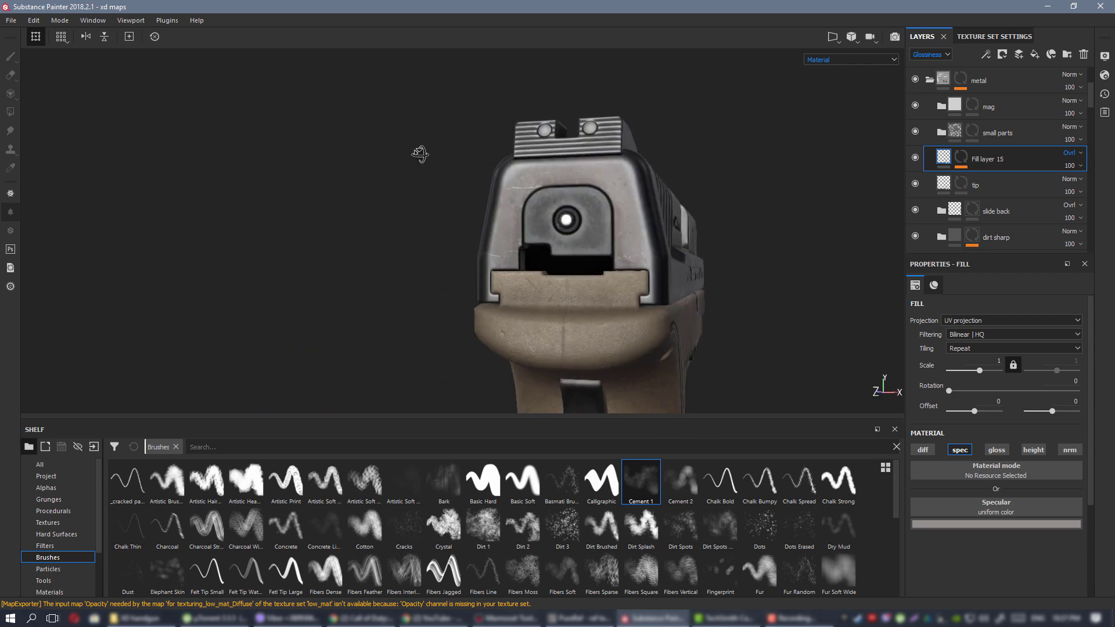
pyautogui.keyDown('alt'); pyautogui.moveTo(729, 234); pyautogui.dragTo(585, 230, button='right'); pyautogui.keyUp('alt')
pyautogui.keyDown('alt'); pyautogui.moveTo(585, 229); pyautogui.dragTo(605, 182); pyautogui.keyUp('alt')
pyautogui.keyDown('alt'); pyautogui.moveTo(514, 181); pyautogui.dragTo(620, 269, button='right'); pyautogui.keyUp('alt')
pyautogui.keyDown('alt'); pyautogui.keyDown('shift'); pyautogui.moveTo(620, 269); pyautogui.dragTo(554, 254); pyautogui.keyUp('shift'); pyautogui.keyUp('alt')
pyautogui.keyDown('alt'); pyautogui.moveTo(582, 248); pyautogui.dragTo(577, 234, button='middle'); pyautogui.keyUp('alt')
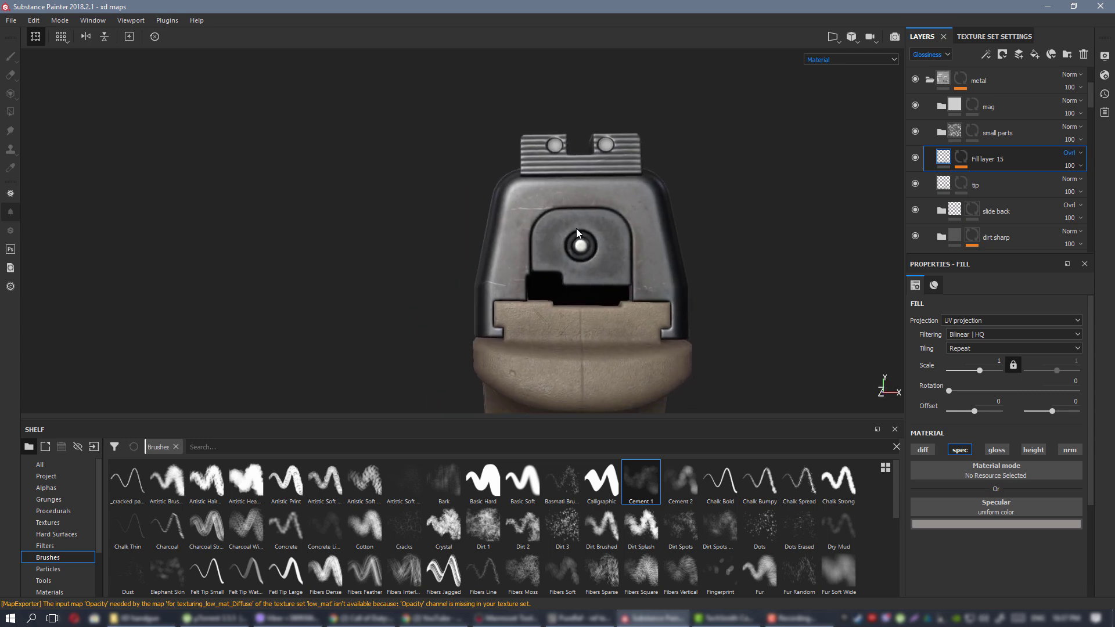
pyautogui.keyDown('alt'); pyautogui.moveTo(546, 215); pyautogui.dragTo(623, 287, button='right'); pyautogui.keyUp('alt')
pyautogui.keyDown('alt'); pyautogui.moveTo(624, 287); pyautogui.dragTo(562, 226); pyautogui.keyUp('alt')
pyautogui.keyDown('alt'); pyautogui.moveTo(562, 225); pyautogui.dragTo(575, 216, button='right'); pyautogui.keyUp('alt')
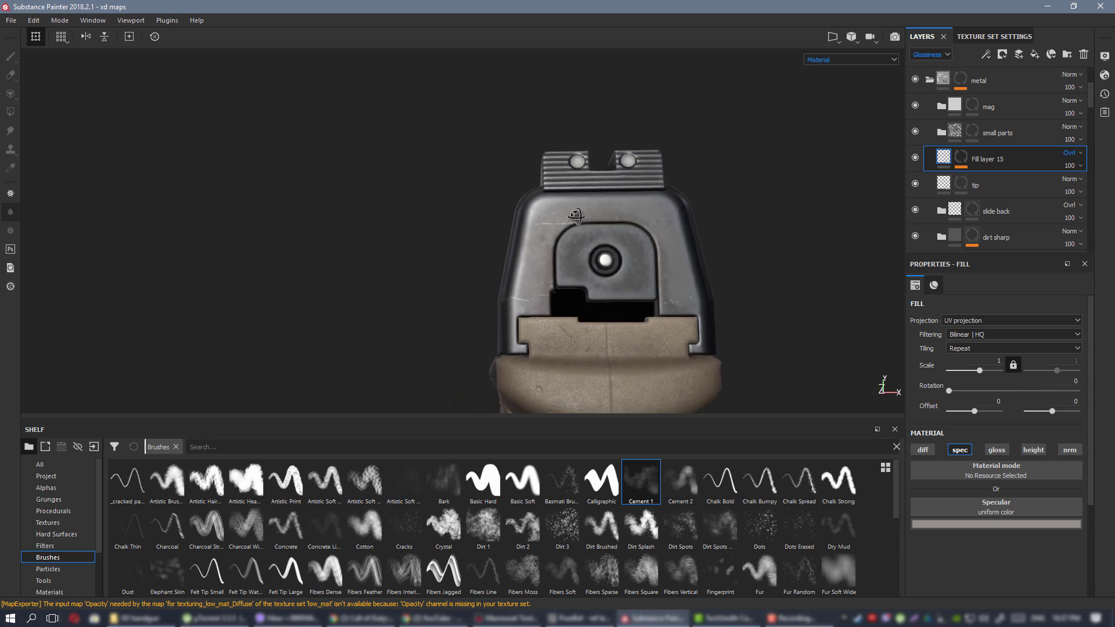
# Compare the slide's rear with its side surfaces from several angles and distances in the Material view.
pyautogui.keyDown('alt'); pyautogui.moveTo(574, 216); pyautogui.dragTo(665, 232); pyautogui.keyUp('alt')
pyautogui.keyDown('shift'); pyautogui.moveTo(665, 232); pyautogui.dragTo(639, 225, button='right'); pyautogui.keyUp('shift')
pyautogui.keyDown('alt'); pyautogui.moveTo(639, 225); pyautogui.dragTo(565, 219, button='right'); pyautogui.keyUp('alt')
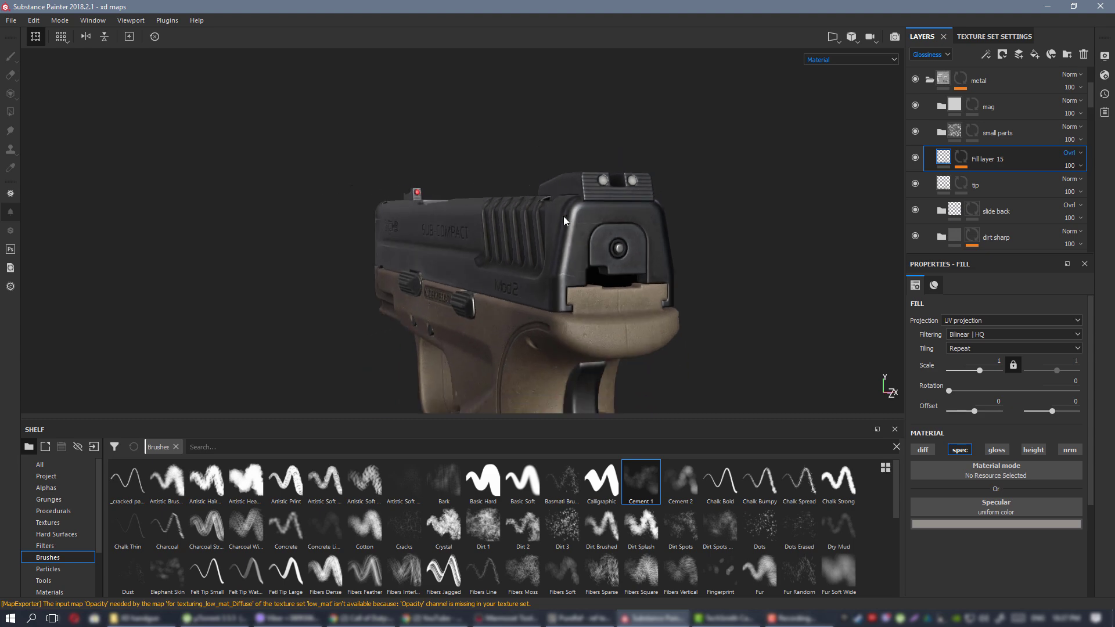
pyautogui.keyDown('alt'); pyautogui.moveTo(565, 218); pyautogui.dragTo(499, 225); pyautogui.keyUp('alt')
pyautogui.keyDown('alt'); pyautogui.moveTo(467, 221); pyautogui.dragTo(447, 223, button='right'); pyautogui.keyUp('alt')
pyautogui.keyDown('alt'); pyautogui.moveTo(522, 226); pyautogui.dragTo(420, 224, button='middle'); pyautogui.keyUp('alt')
pyautogui.keyDown('alt'); pyautogui.moveTo(430, 225); pyautogui.dragTo(418, 209); pyautogui.keyUp('alt')
pyautogui.keyDown('alt'); pyautogui.moveTo(418, 209); pyautogui.dragTo(539, 279, button='right'); pyautogui.keyUp('alt')
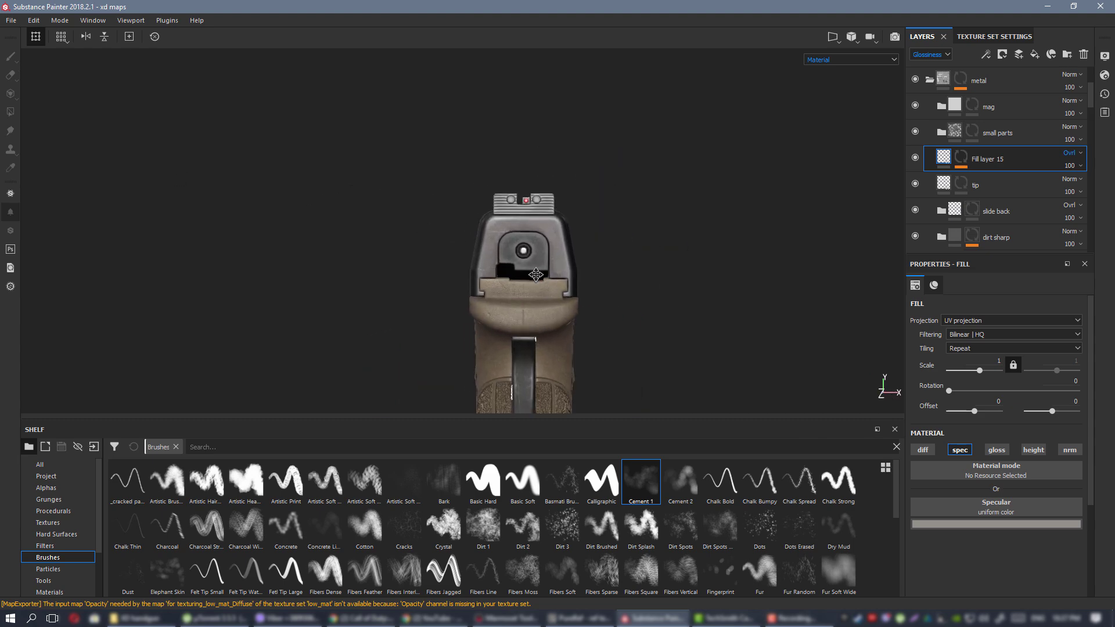
pyautogui.keyDown('alt'); pyautogui.moveTo(532, 269); pyautogui.dragTo(539, 276, button='middle'); pyautogui.keyUp('alt')
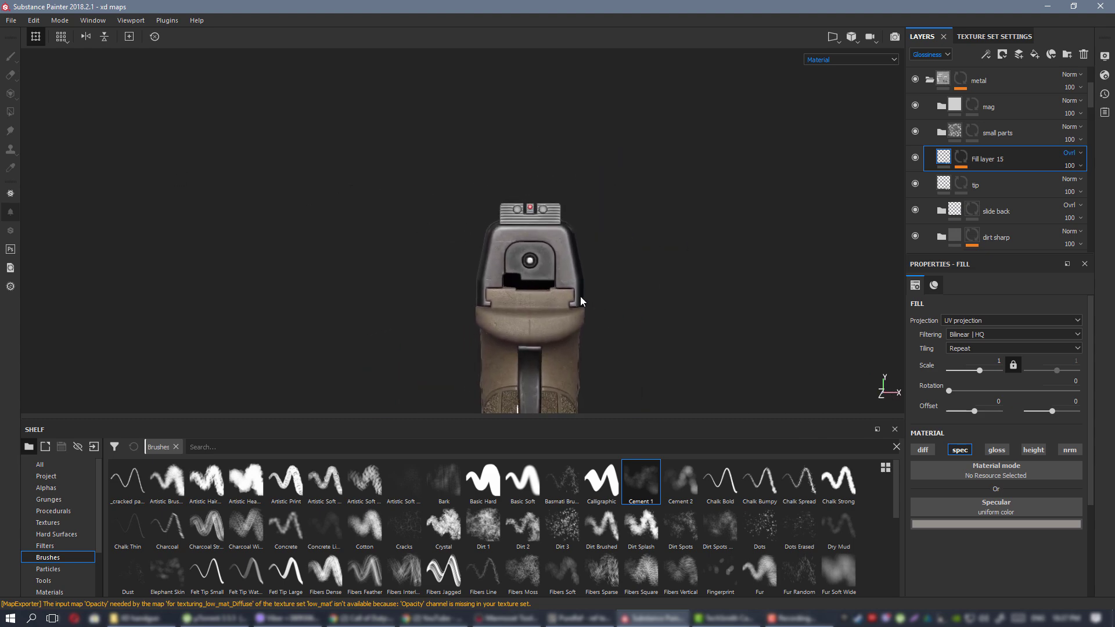
pyautogui.keyDown('alt'); pyautogui.moveTo(514, 247); pyautogui.dragTo(704, 373, button='right'); pyautogui.keyUp('alt')
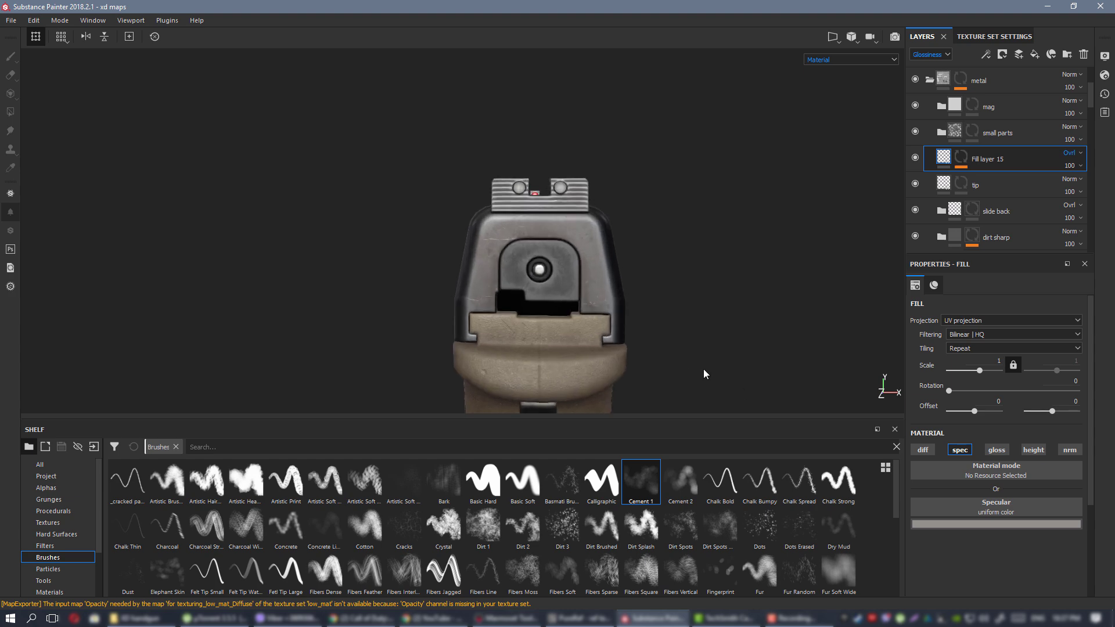
pyautogui.keyDown('alt'); pyautogui.moveTo(704, 373); pyautogui.dragTo(627, 301, button='middle'); pyautogui.keyUp('alt')
pyautogui.keyDown('alt'); pyautogui.moveTo(627, 301); pyautogui.dragTo(671, 318, button='right'); pyautogui.keyUp('alt')
pyautogui.moveTo(672, 319)
pyautogui.keyDown('alt'); pyautogui.mouseDown()
pyautogui.moveTo(699, 325)
pyautogui.moveTo(667, 314)
pyautogui.moveTo(689, 329)
pyautogui.mouseUp(); pyautogui.keyUp('alt')
pyautogui.keyDown('alt'); pyautogui.moveTo(689, 328); pyautogui.dragTo(528, 261, button='right'); pyautogui.keyUp('alt')
pyautogui.keyDown('alt'); pyautogui.moveTo(529, 260); pyautogui.dragTo(454, 223); pyautogui.keyUp('alt')
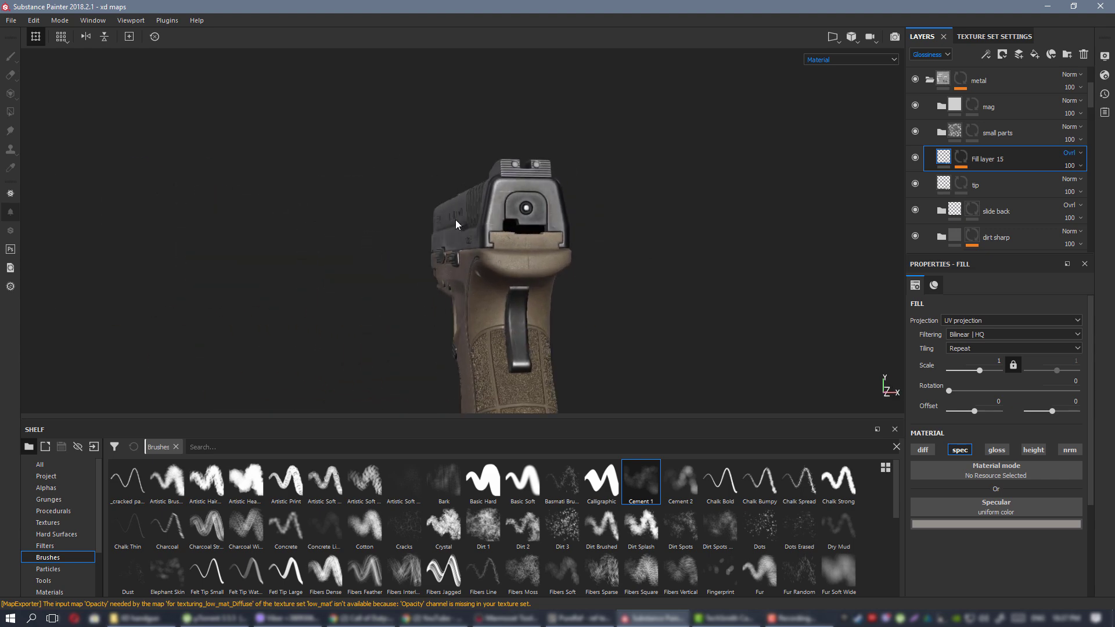
# Save the project and export the low_mat texture set as 4096x4096 16-bit PNG maps with the PBR SpecGloss configuration.
pyautogui.hotkey('ctrl', 's')
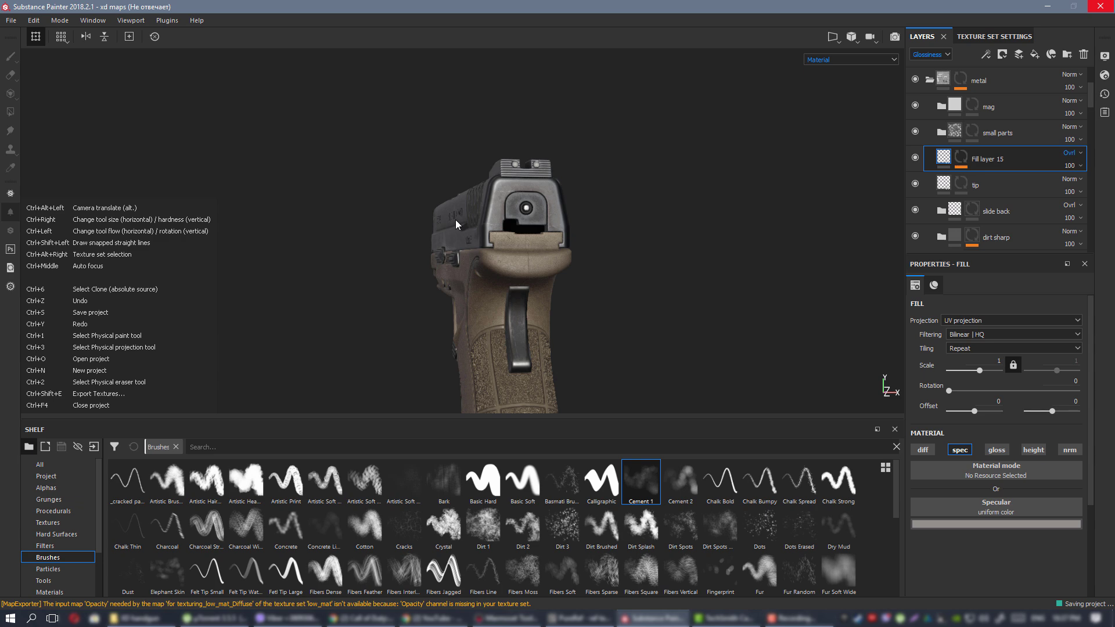
pyautogui.keyDown('alt'); pyautogui.moveTo(630, 216); pyautogui.dragTo(553, 227); pyautogui.keyUp('alt')
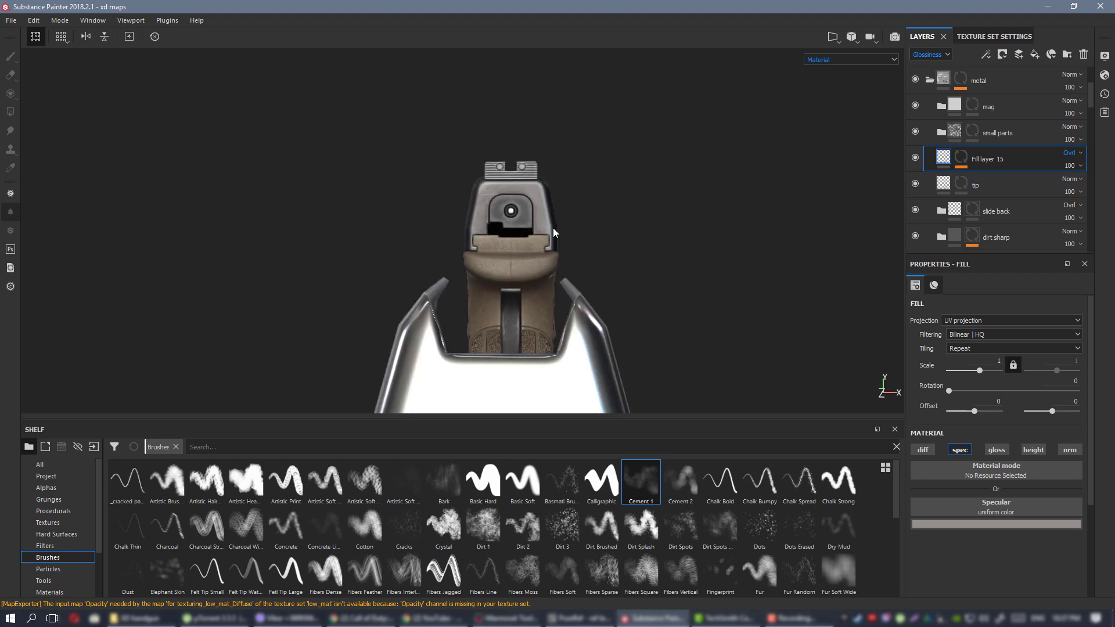
pyautogui.hotkey('ctrl', 'shift', 'e')
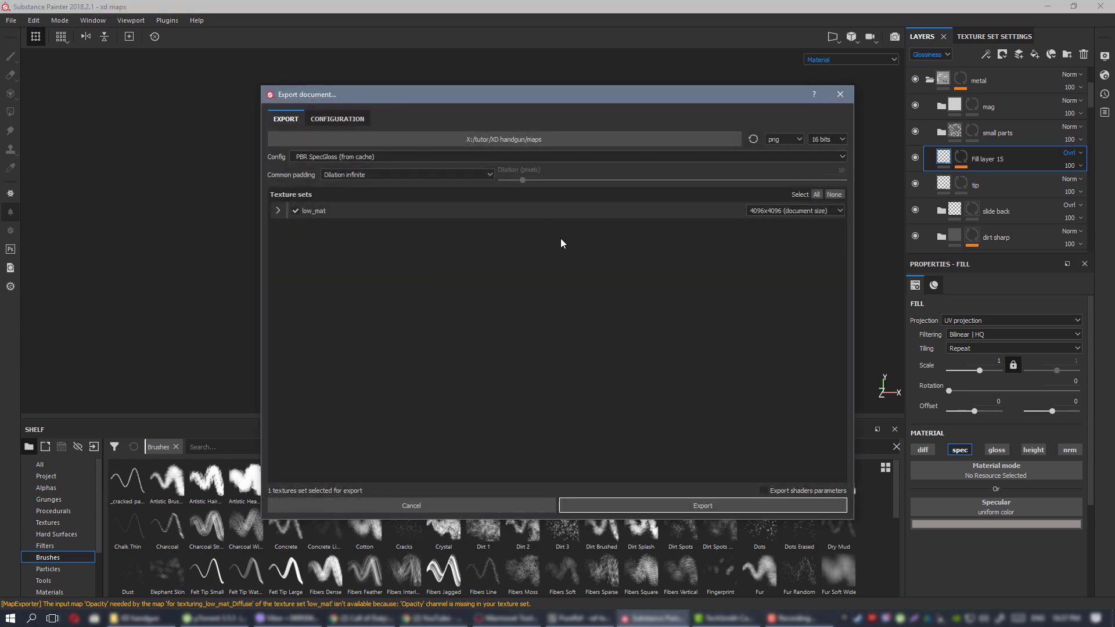
pyautogui.click(760, 506)
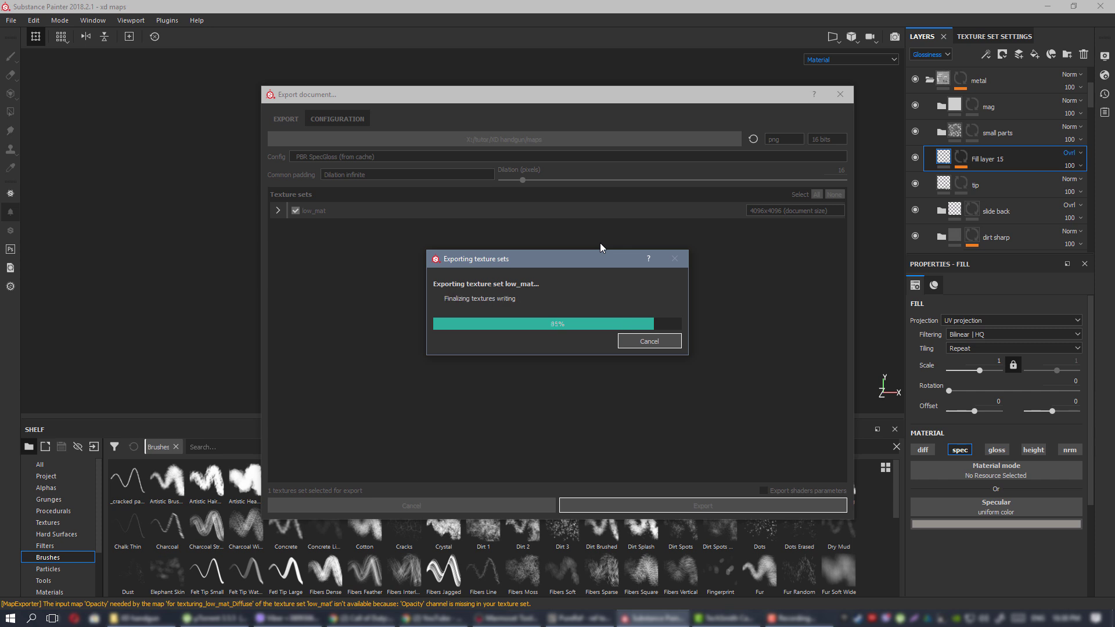
pyautogui.click(587, 321)
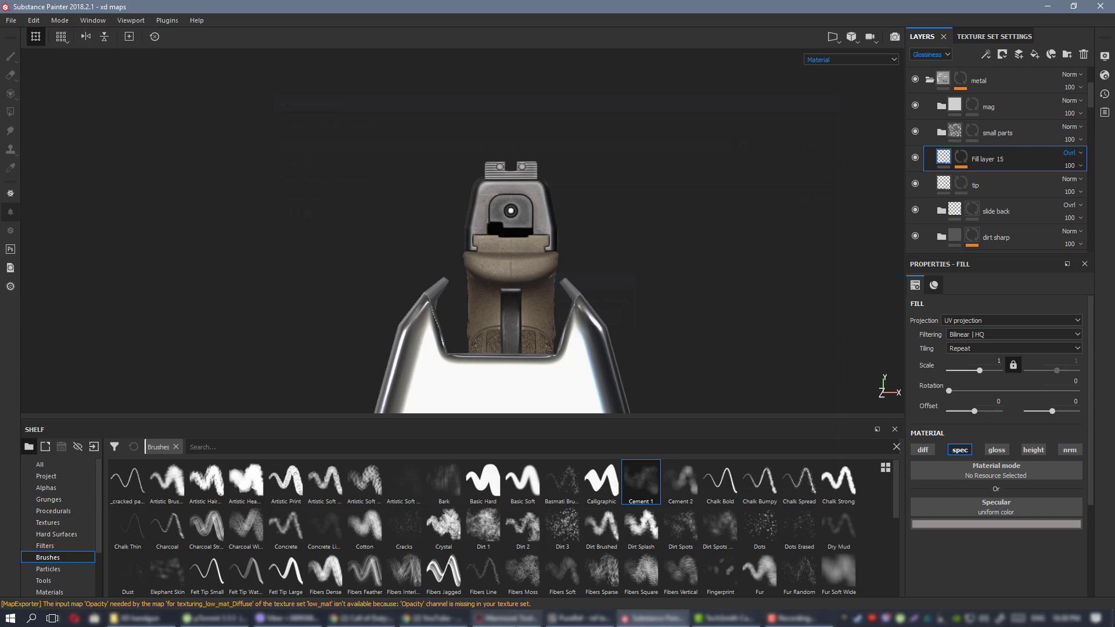
# Switch to Marmoset Toolbag and inspect the pistol's slide and frame up close with the exported maps.
pyautogui.click(506, 619)
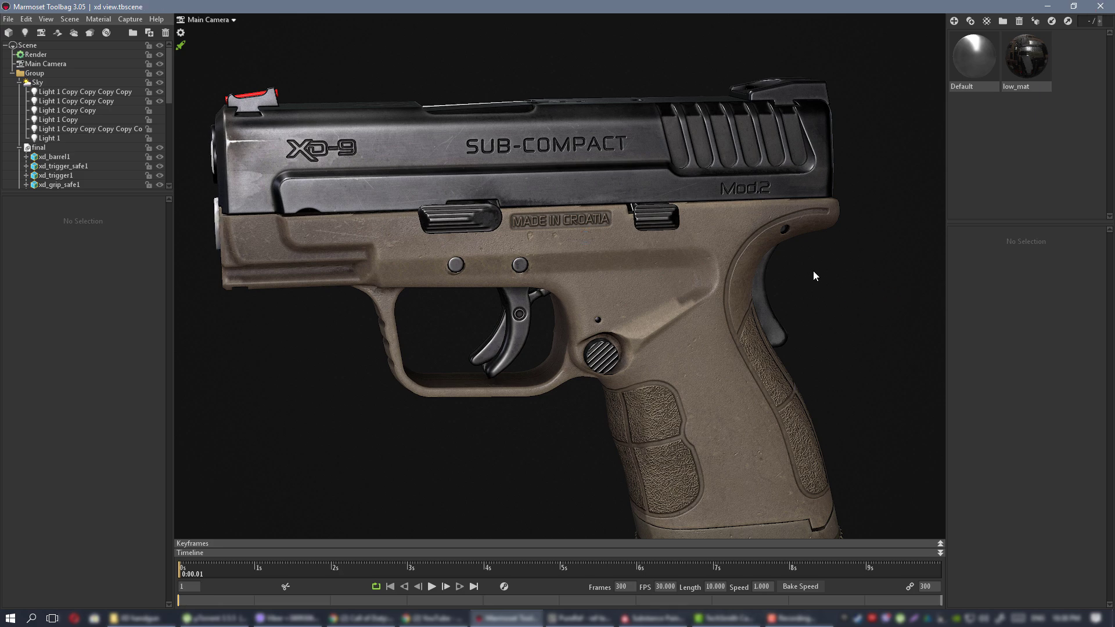
pyautogui.moveTo(801, 308); pyautogui.dragTo(751, 282)
pyautogui.moveTo(724, 145); pyautogui.dragTo(560, 216, button='middle')
pyautogui.scroll(3, 533, 224)
pyautogui.scroll(-2, 561, 239)
pyautogui.moveTo(561, 239); pyautogui.dragTo(631, 259)
pyautogui.scroll(5, 546, 228)
pyautogui.scroll(-5, 545, 232)
pyautogui.moveTo(517, 234)
pyautogui.mouseDown()
pyautogui.moveTo(574, 298)
pyautogui.moveTo(572, 322)
pyautogui.moveTo(615, 335)
pyautogui.moveTo(659, 323)
pyautogui.moveTo(479, 270)
pyautogui.moveTo(569, 302)
pyautogui.moveTo(569, 247)
pyautogui.moveTo(596, 238)
pyautogui.moveTo(566, 262)
pyautogui.moveTo(573, 293)
pyautogui.moveTo(642, 309)
pyautogui.moveTo(551, 274)
pyautogui.moveTo(615, 284)
pyautogui.moveTo(582, 243)
pyautogui.moveTo(577, 311)
pyautogui.moveTo(534, 317)
pyautogui.moveTo(598, 339)
pyautogui.moveTo(580, 250)
pyautogui.moveTo(586, 259)
pyautogui.moveTo(538, 262)
pyautogui.moveTo(617, 285)
pyautogui.moveTo(573, 297)
pyautogui.moveTo(600, 312)
pyautogui.moveTo(590, 322)
pyautogui.moveTo(557, 326)
pyautogui.moveTo(580, 251)
pyautogui.moveTo(535, 265)
pyautogui.moveTo(500, 247)
pyautogui.mouseUp()
pyautogui.moveTo(600, 266); pyautogui.dragTo(579, 294)
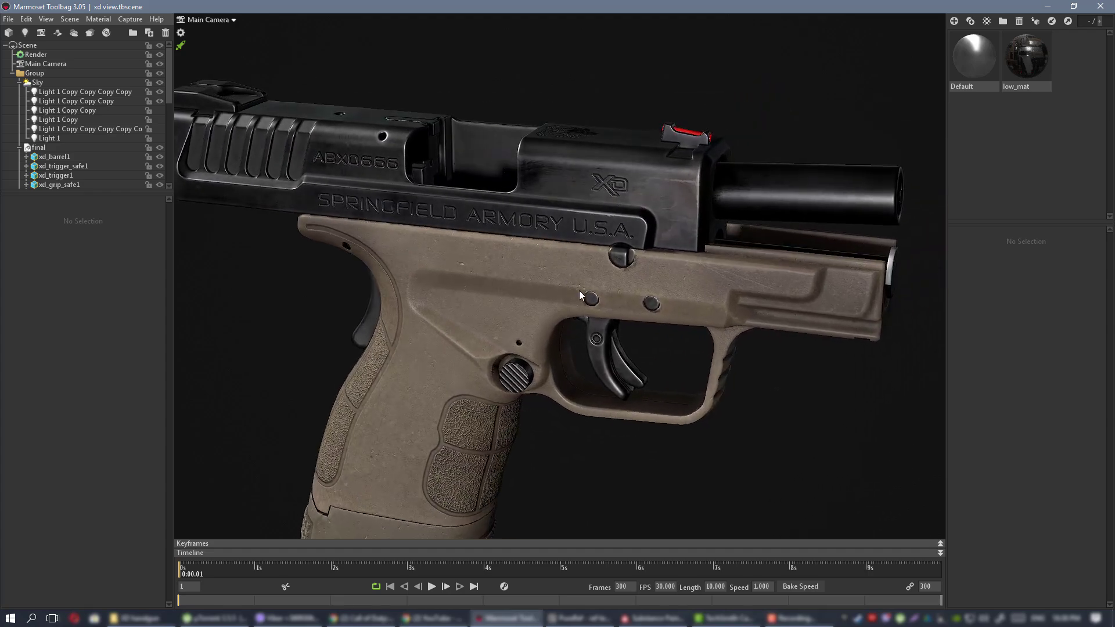
# Review the whole pistol render at a distance, from slide to magazine base.
pyautogui.scroll(-3, 499, 259)
pyautogui.moveTo(499, 259); pyautogui.dragTo(557, 259, button='middle')
pyautogui.scroll(-2, 557, 259)
pyautogui.moveTo(346, 216); pyautogui.dragTo(705, 242)
pyautogui.moveTo(454, 248); pyautogui.dragTo(573, 190)
pyautogui.click(699, 239)
pyautogui.scroll(-2, 676, 248)
pyautogui.click(797, 291)
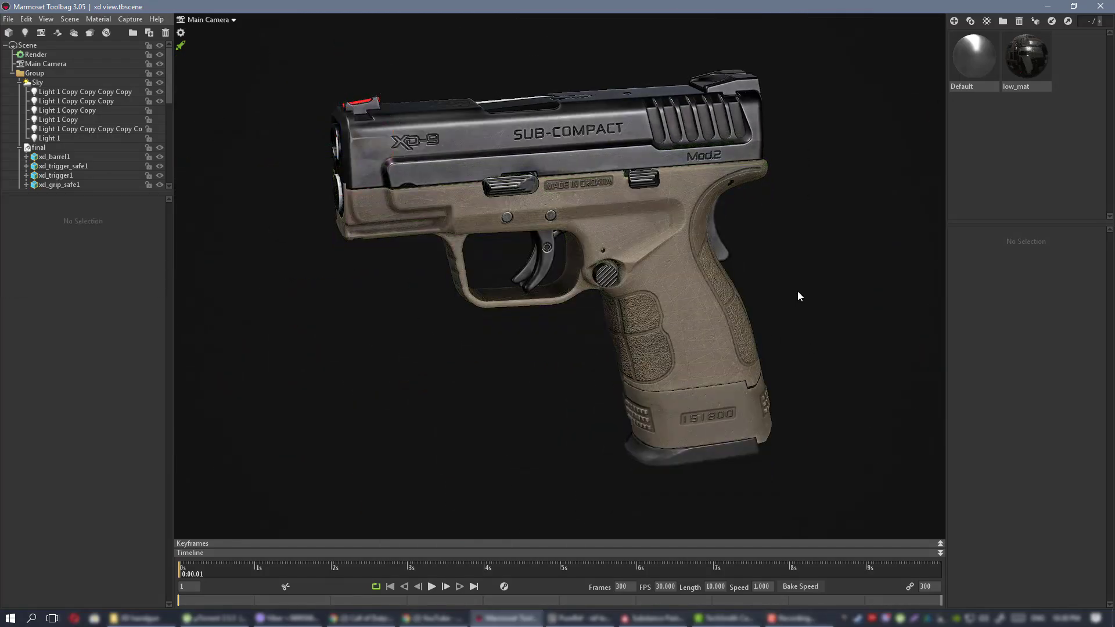
pyautogui.moveTo(797, 290); pyautogui.dragTo(635, 269)
pyautogui.moveTo(581, 170); pyautogui.dragTo(616, 273)
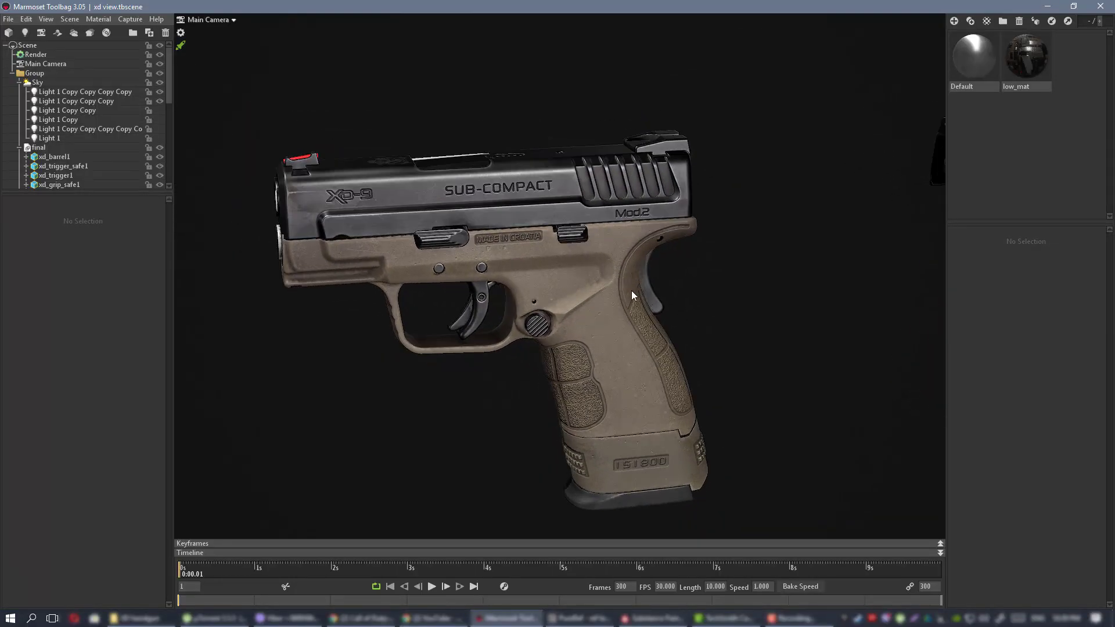